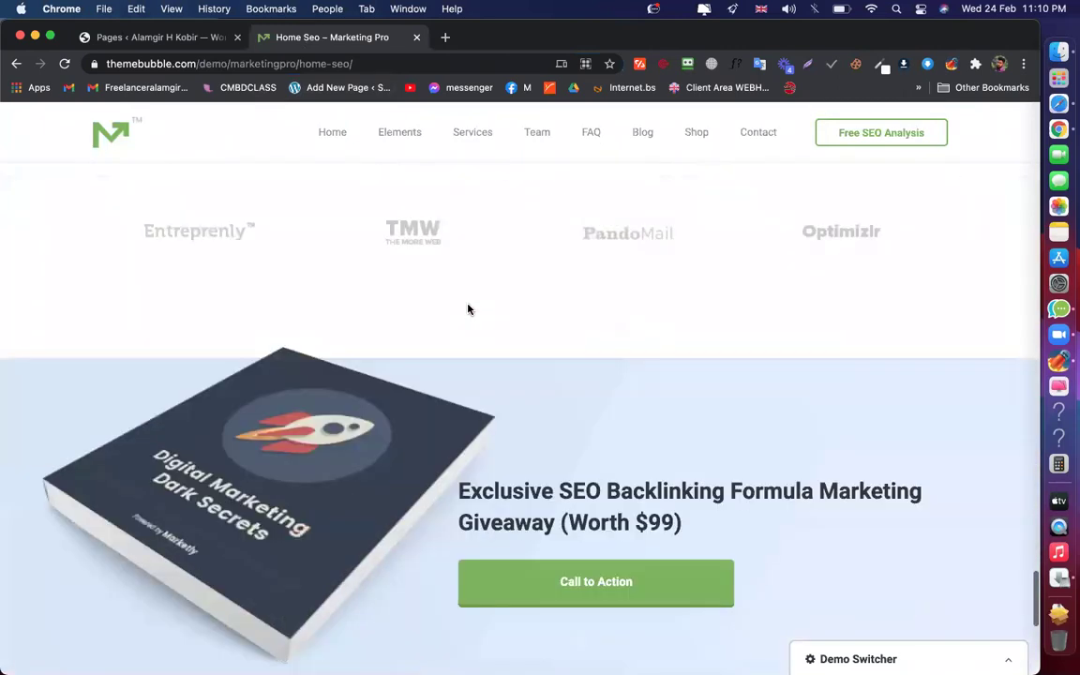
# Look through the Marketing Pro SEO demo page down to its footer and return to the WordPress pages list
pyautogui.scroll(-1, 478, 356)
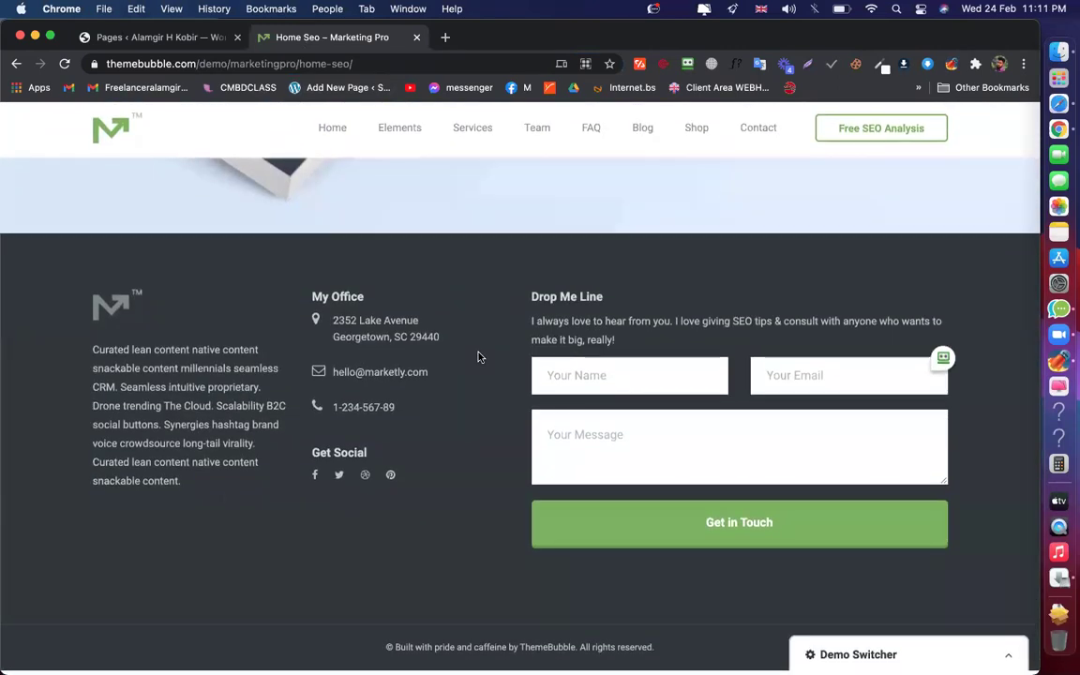
pyautogui.scroll(20, 478, 356)
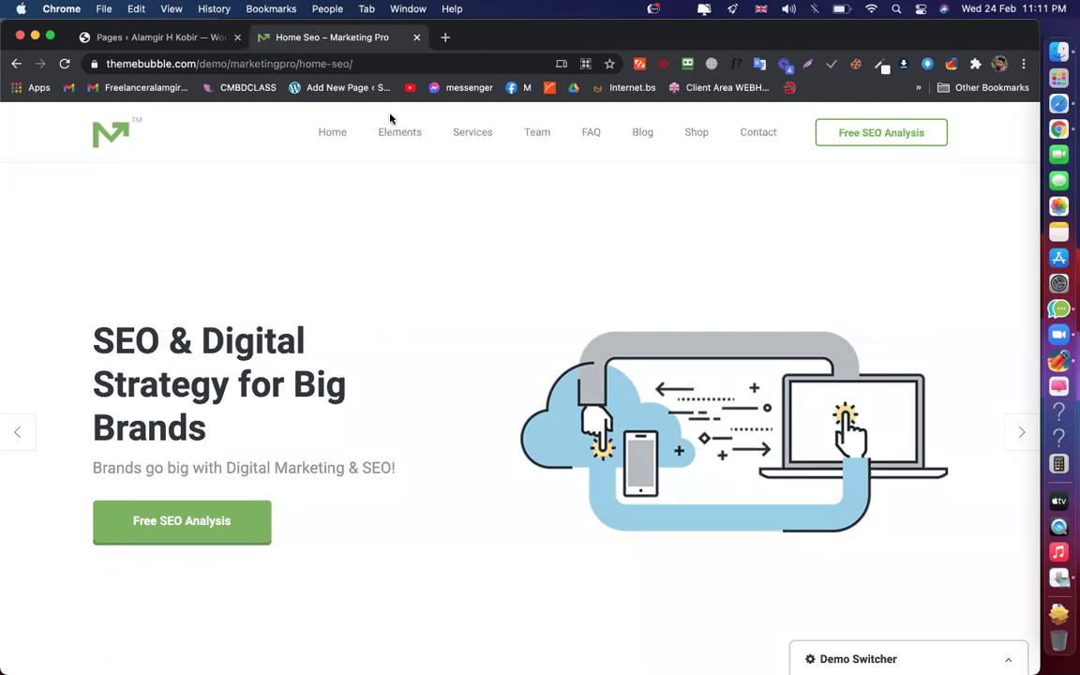
pyautogui.click(159, 38)
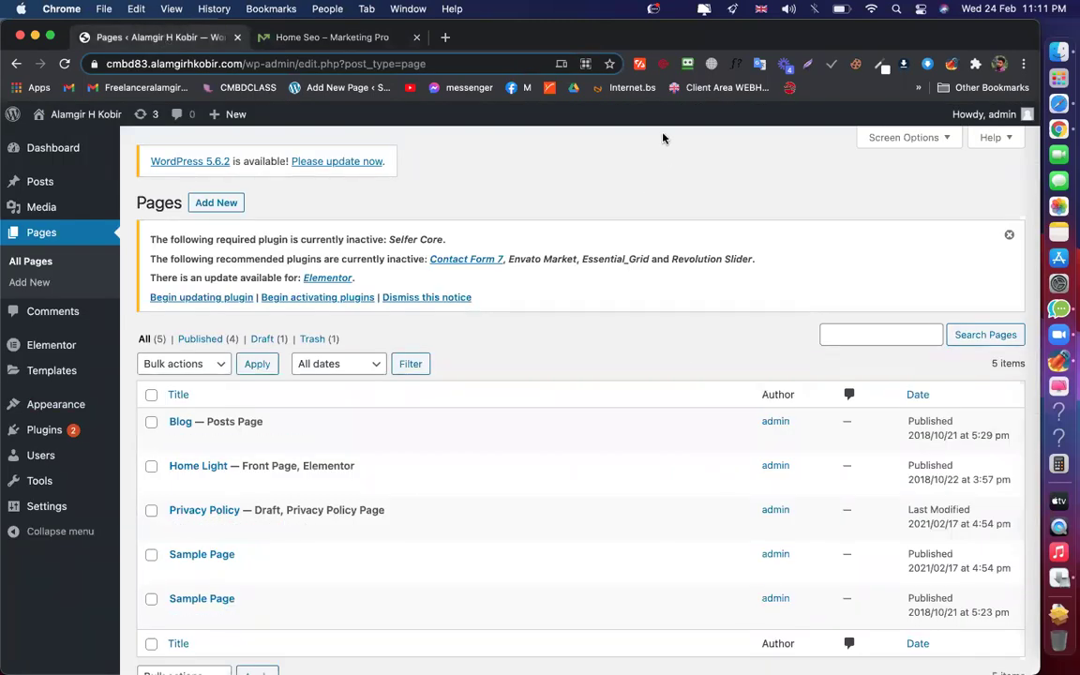
pyautogui.moveTo(517, 259); pyautogui.dragTo(774, 254)
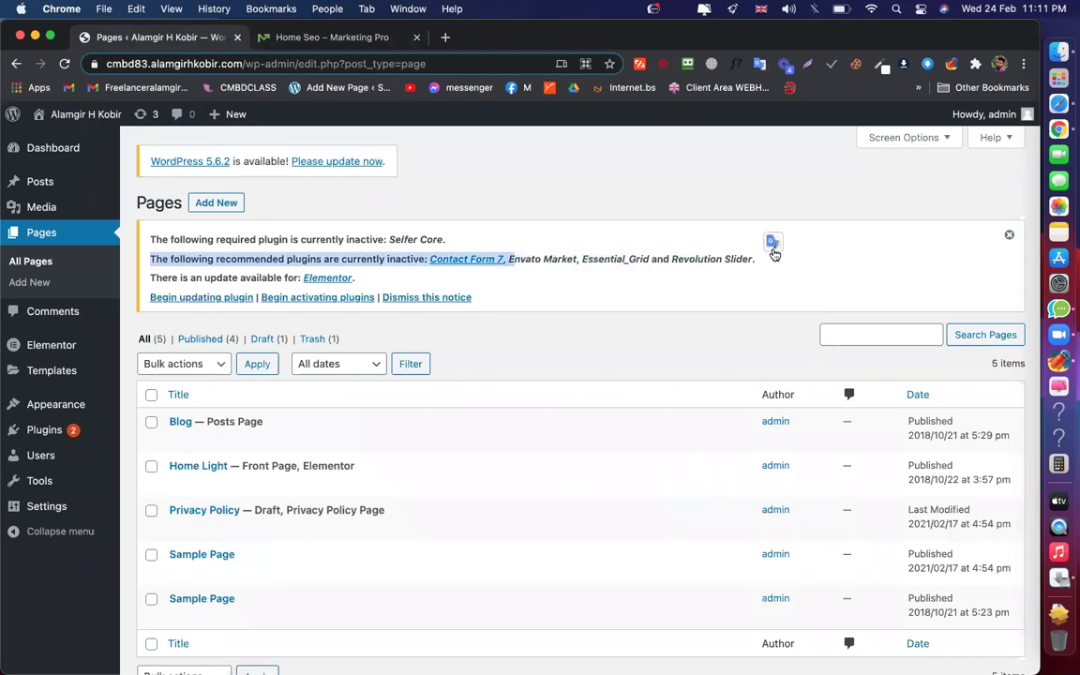
pyautogui.click(265, 63)
pyautogui.moveTo(265, 64); pyautogui.dragTo(106, 64)
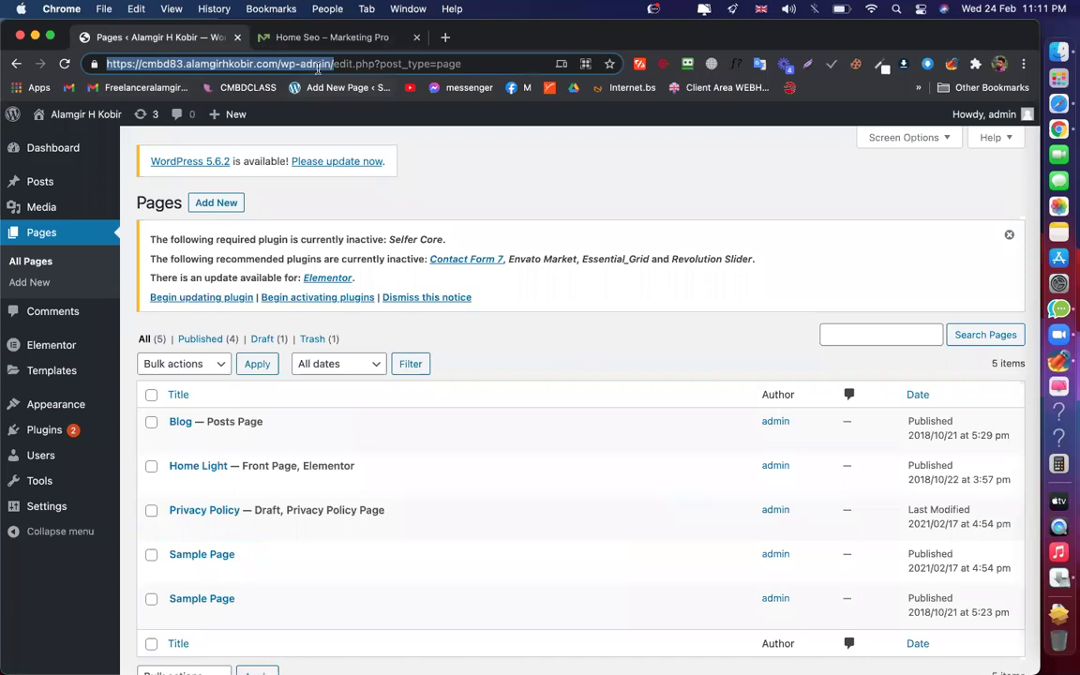
pyautogui.click(486, 188)
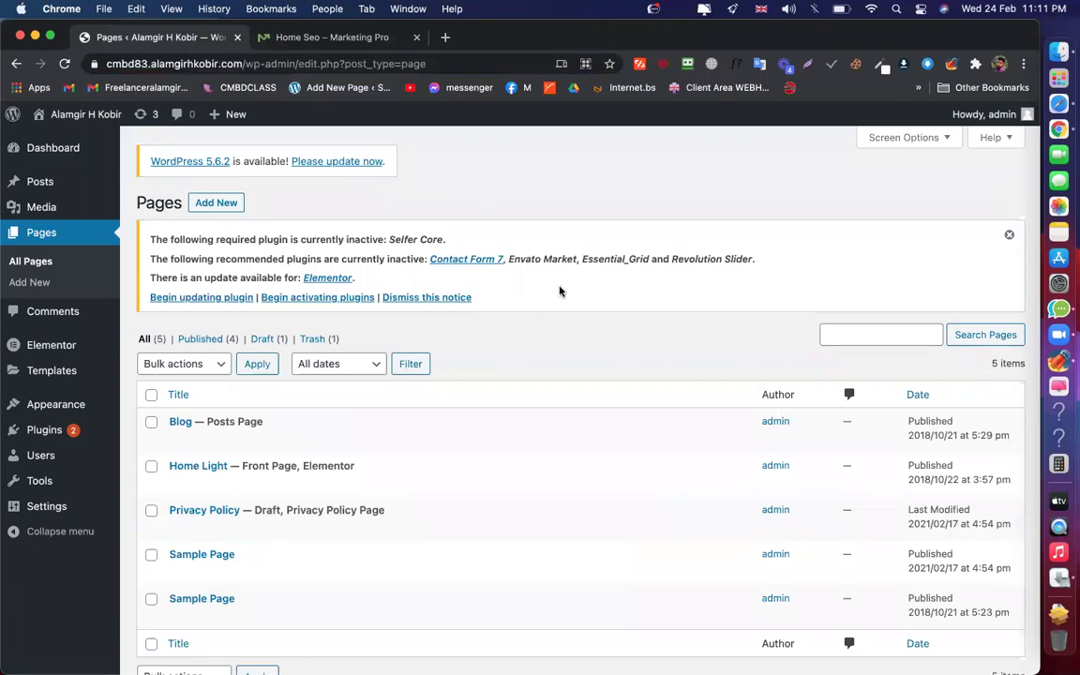
pyautogui.scroll(-2, 610, 172)
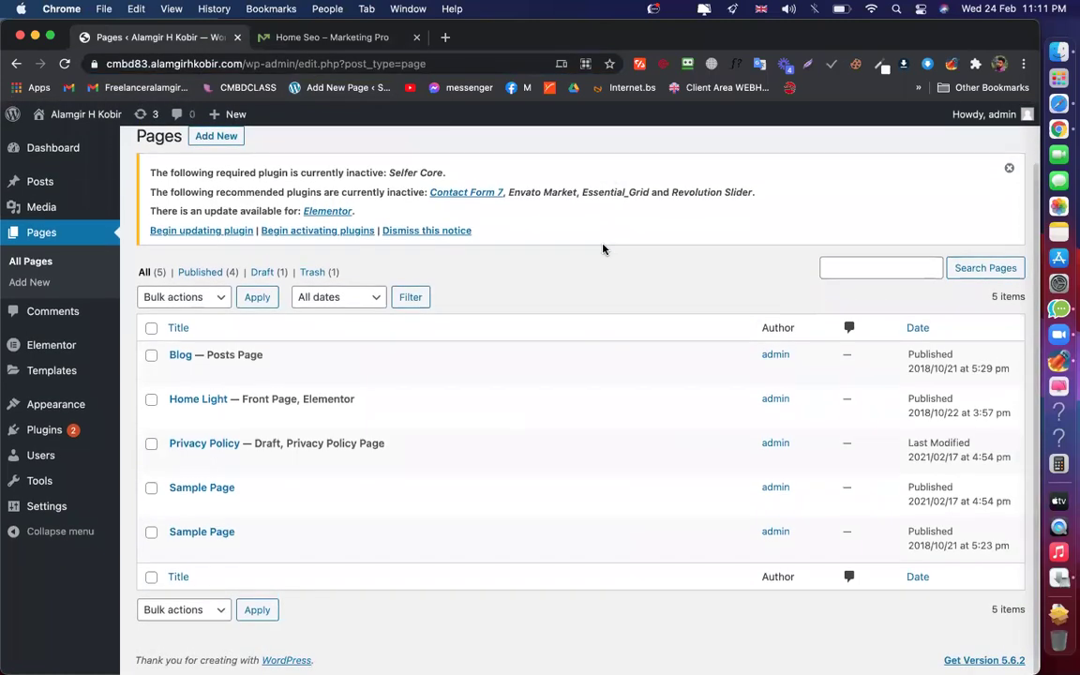
pyautogui.scroll(2, 603, 245)
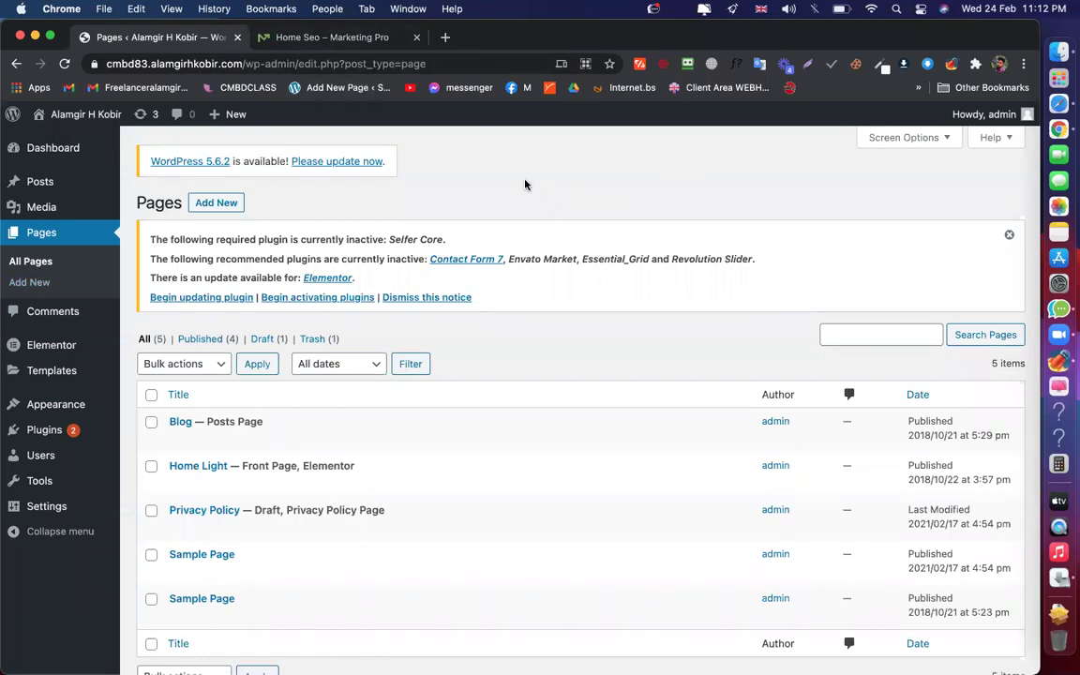
# Move all existing pages in the pages list to the Trash with one bulk action
pyautogui.click(151, 395)
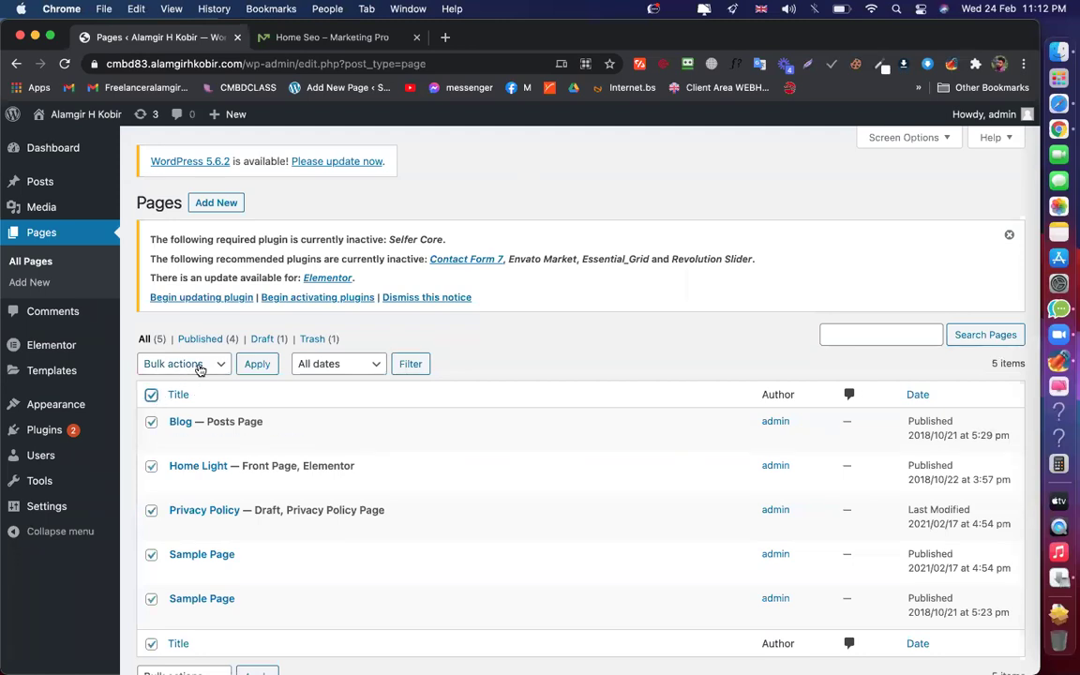
pyautogui.click(200, 365)
pyautogui.click(197, 398)
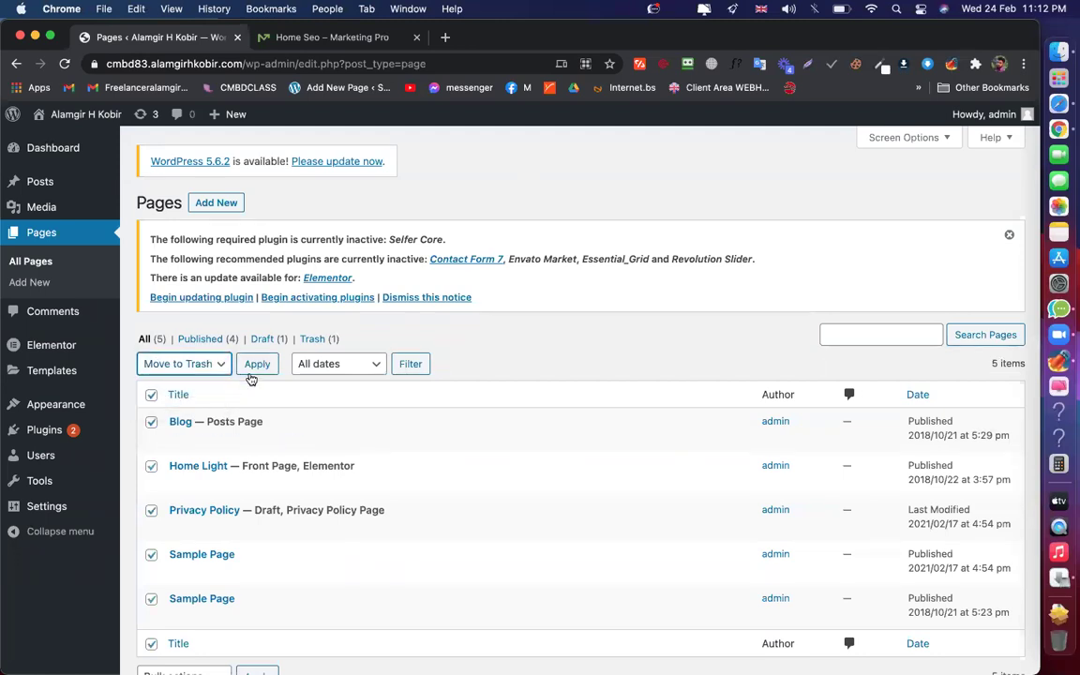
pyautogui.click(253, 373)
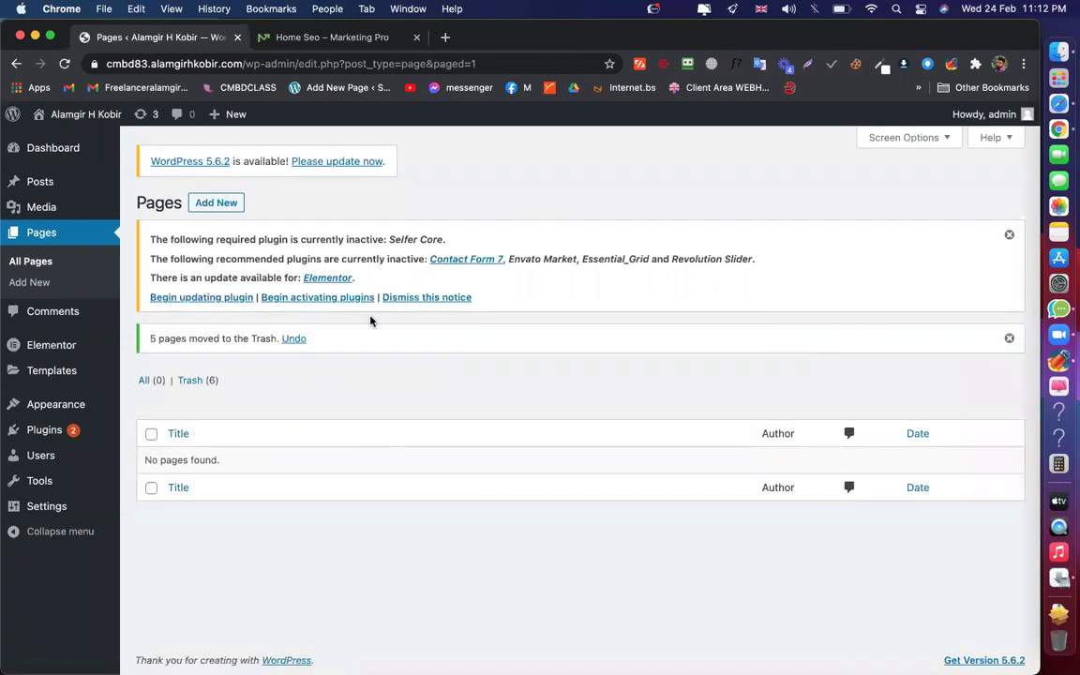
# Add a new page titled "Home" and publish it
pyautogui.click(212, 204)
pyautogui.click(292, 37)
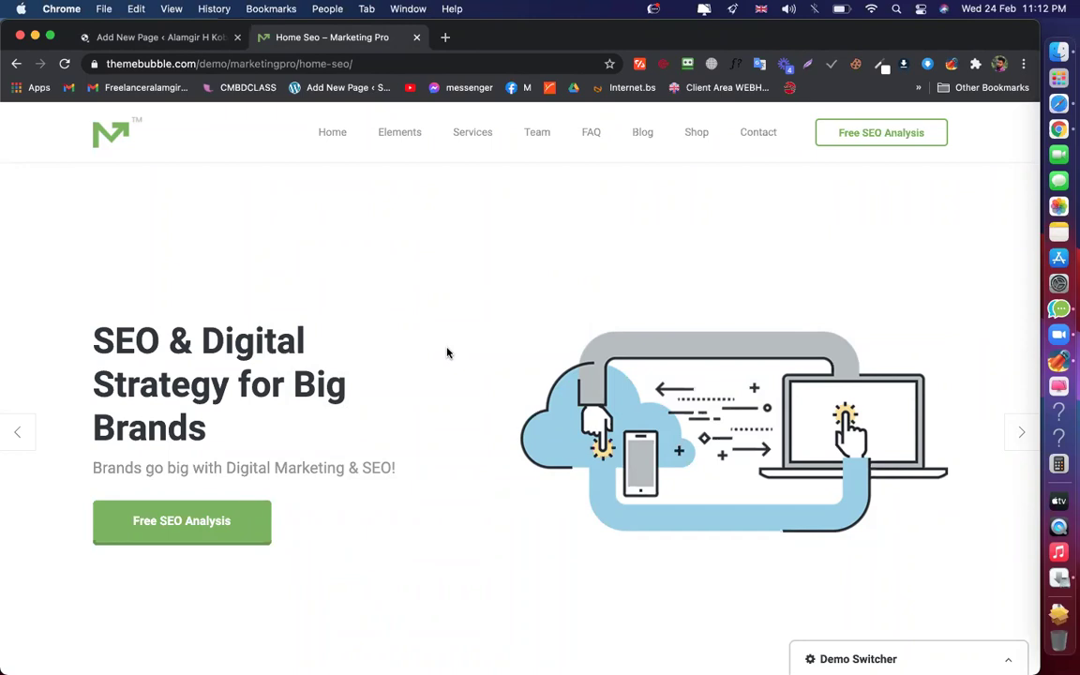
pyautogui.click(210, 45)
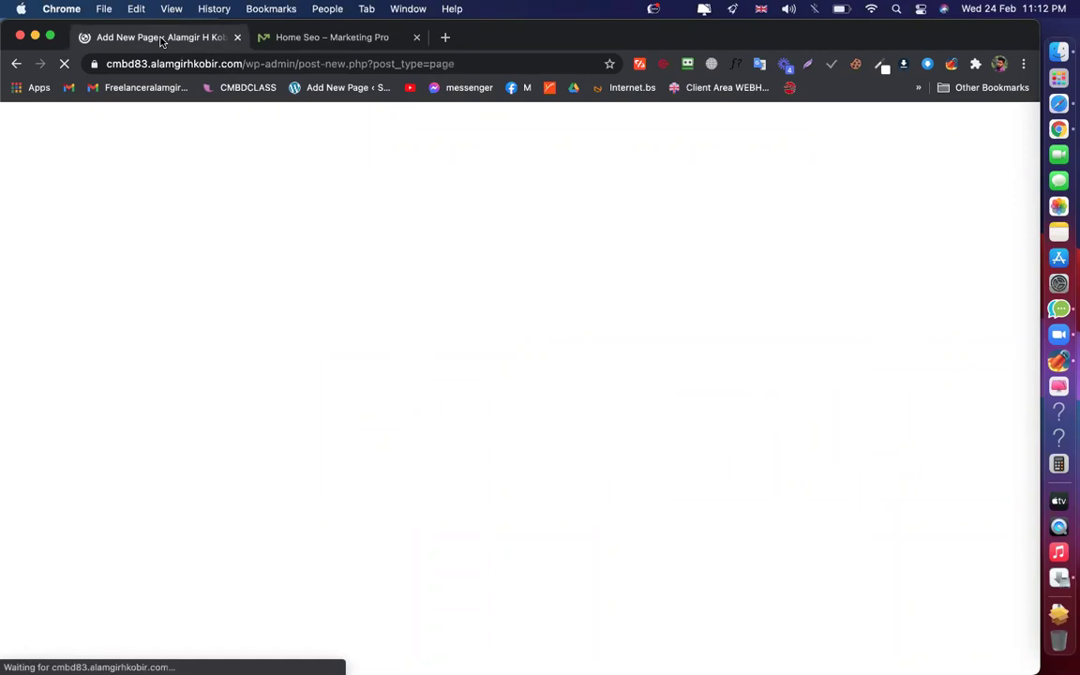
pyautogui.write('HOme')
pyautogui.moveTo(137, 211); pyautogui.dragTo(155, 210)
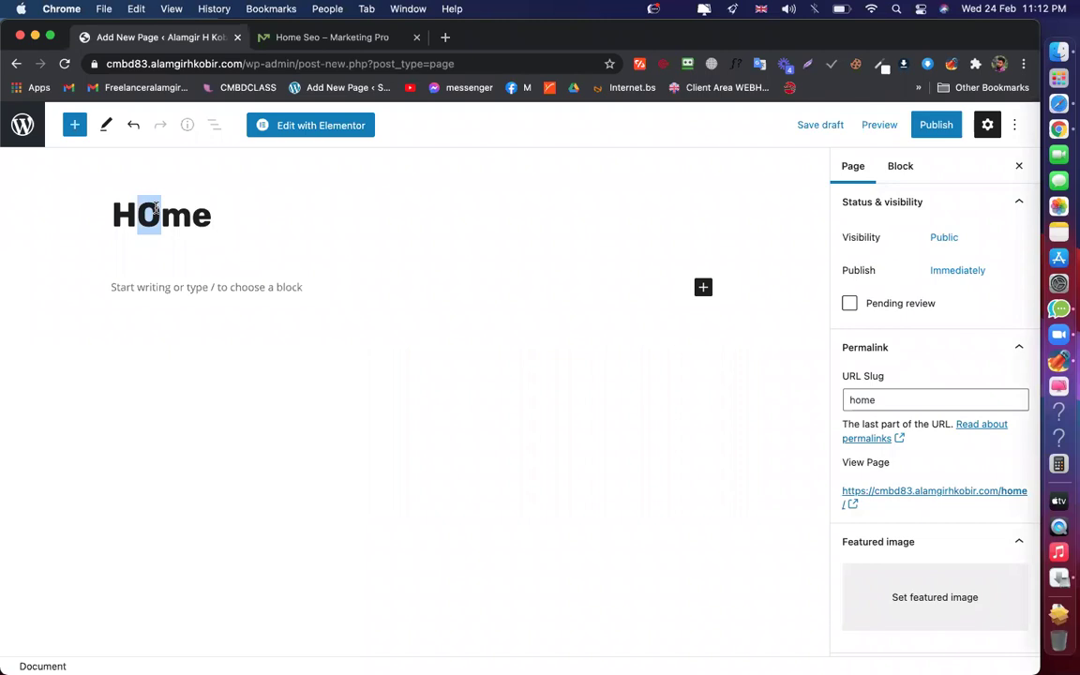
pyautogui.write('o')
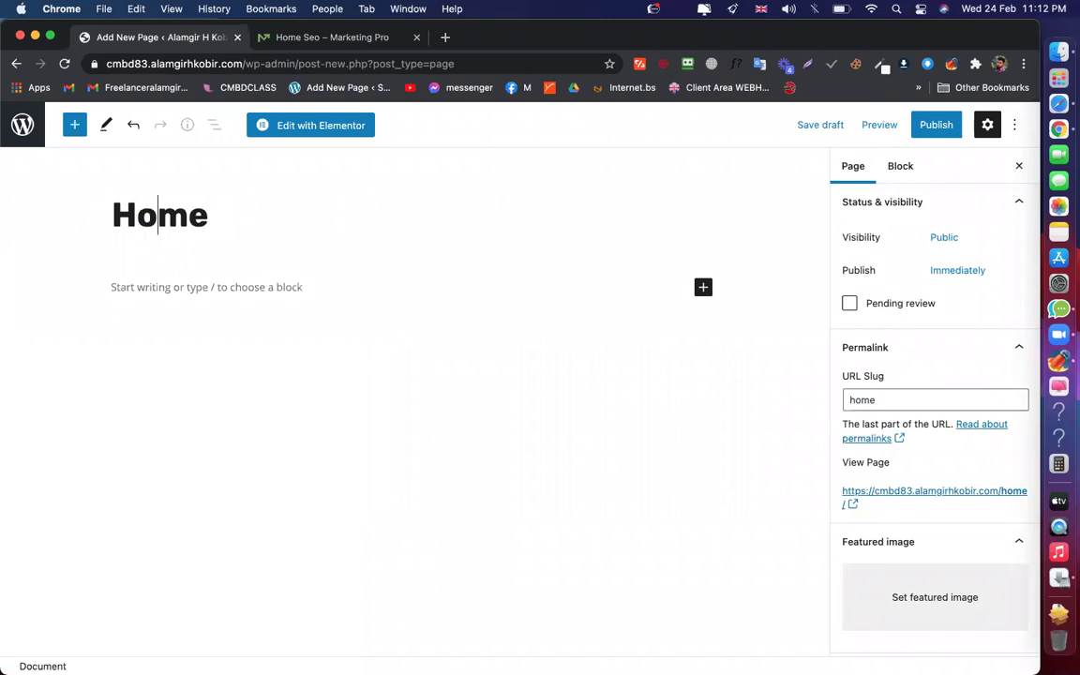
pyautogui.click(932, 131)
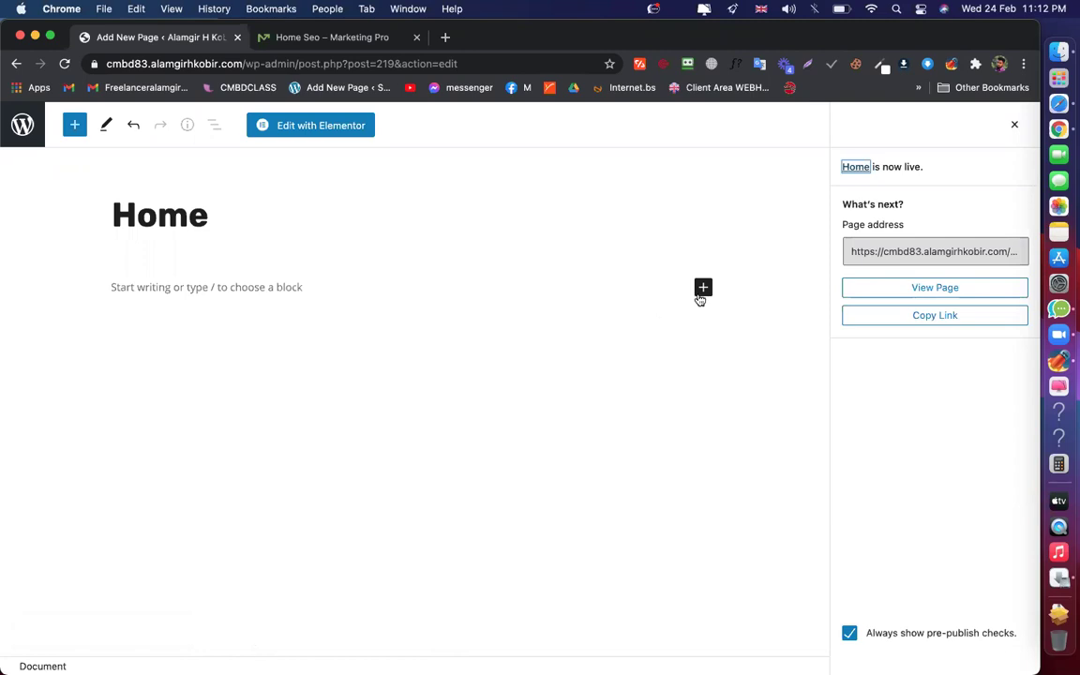
# Leave the page editor, open the installed themes and activate the Twenty Nineteen theme
pyautogui.click(27, 138)
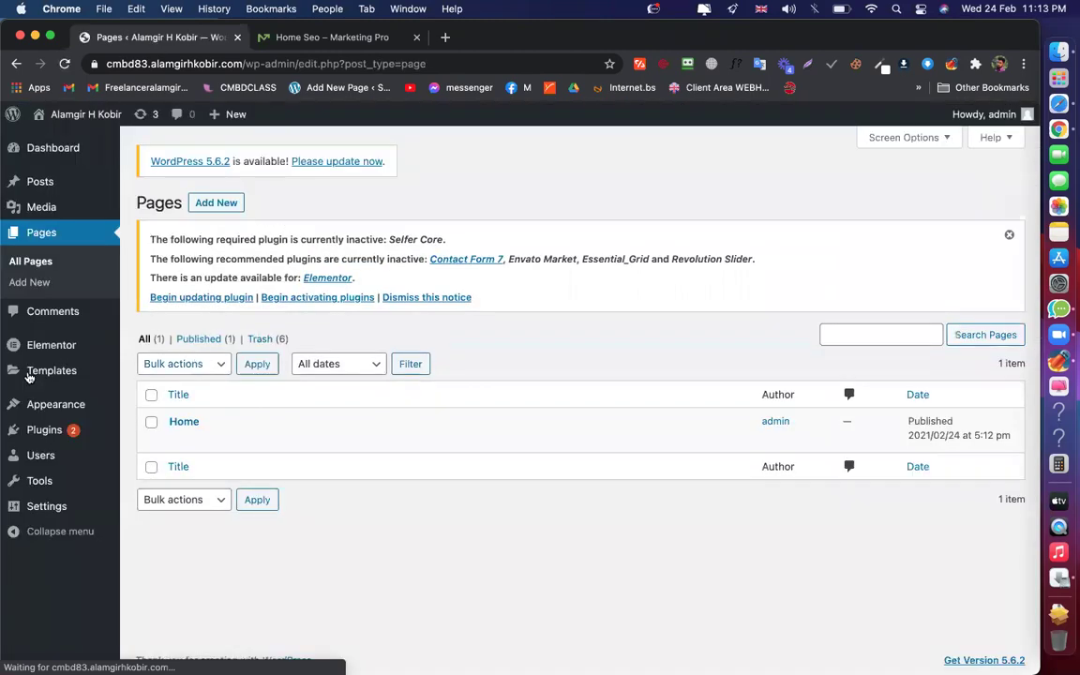
pyautogui.moveTo(58, 405)
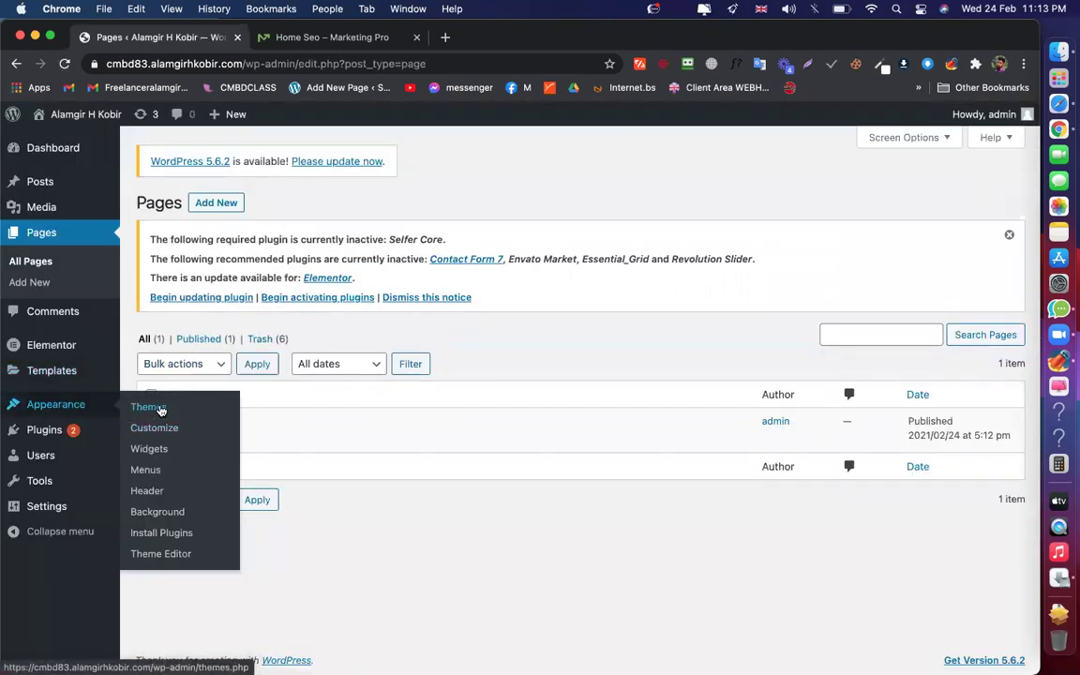
pyautogui.click(130, 411)
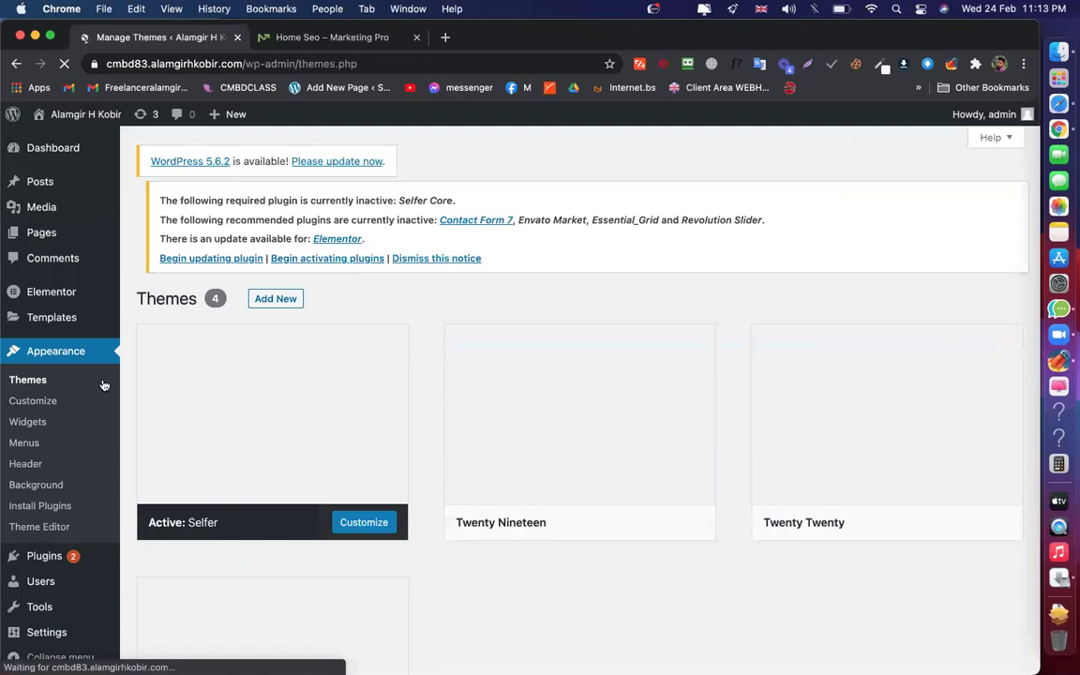
pyautogui.scroll(-2, 644, 166)
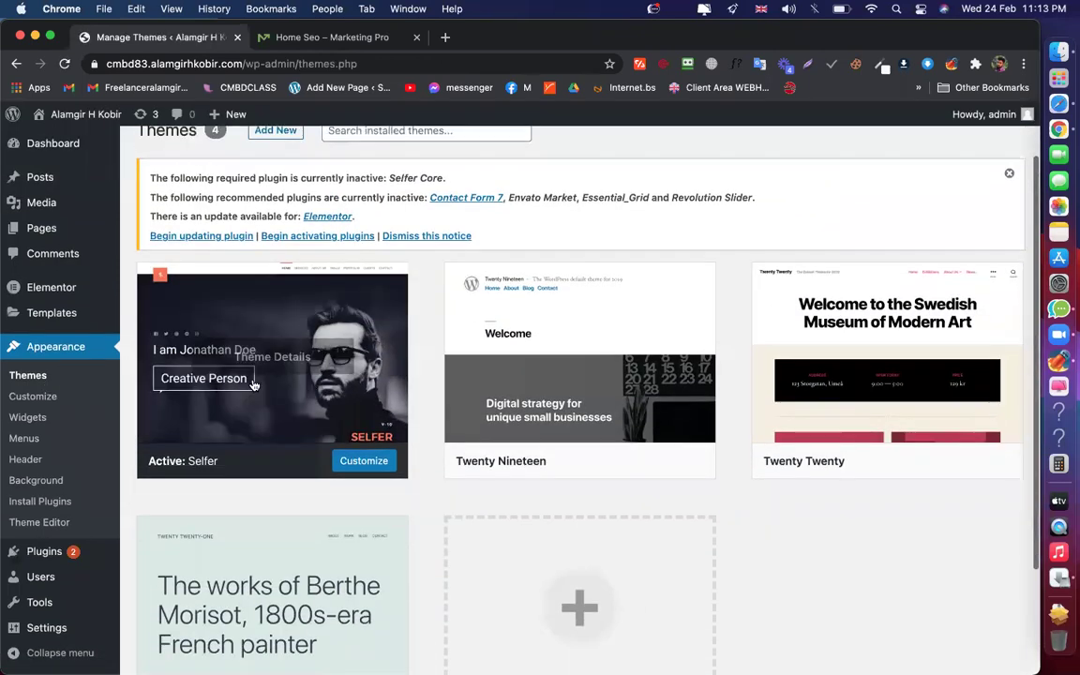
pyautogui.scroll(-3, 405, 441)
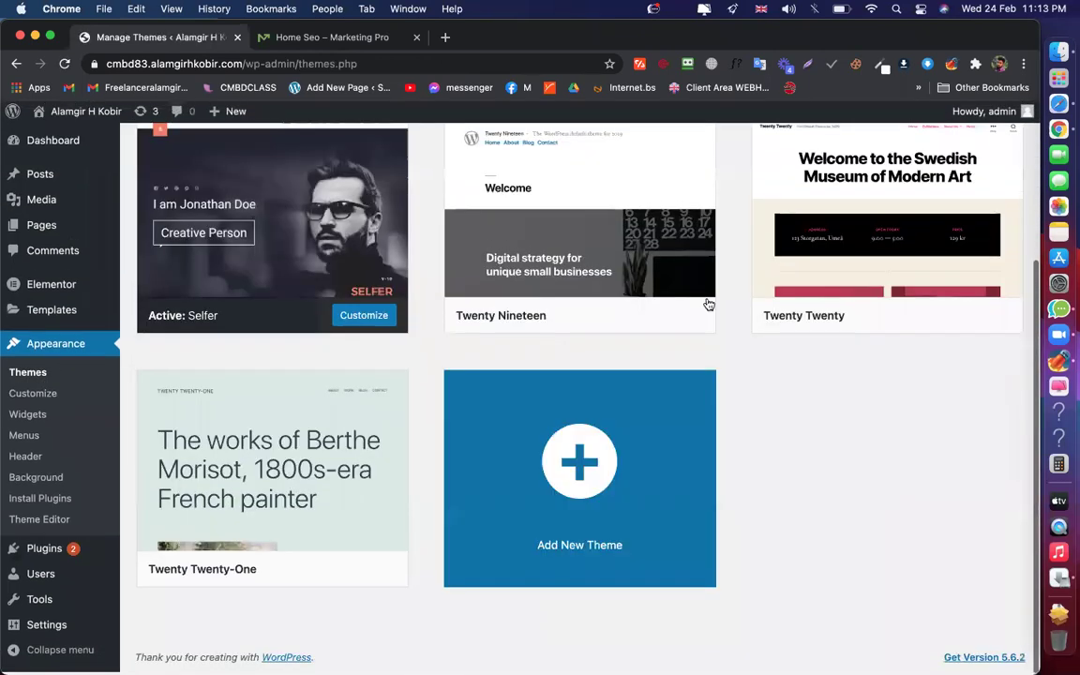
pyautogui.scroll(3, 828, 377)
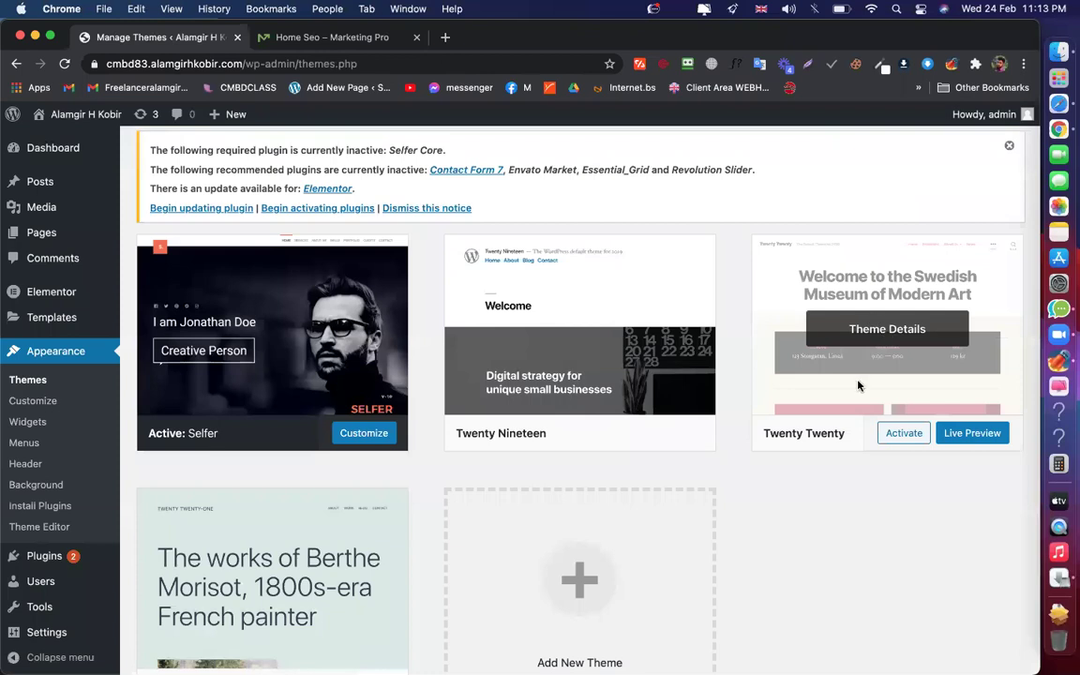
pyautogui.scroll(-3, 316, 494)
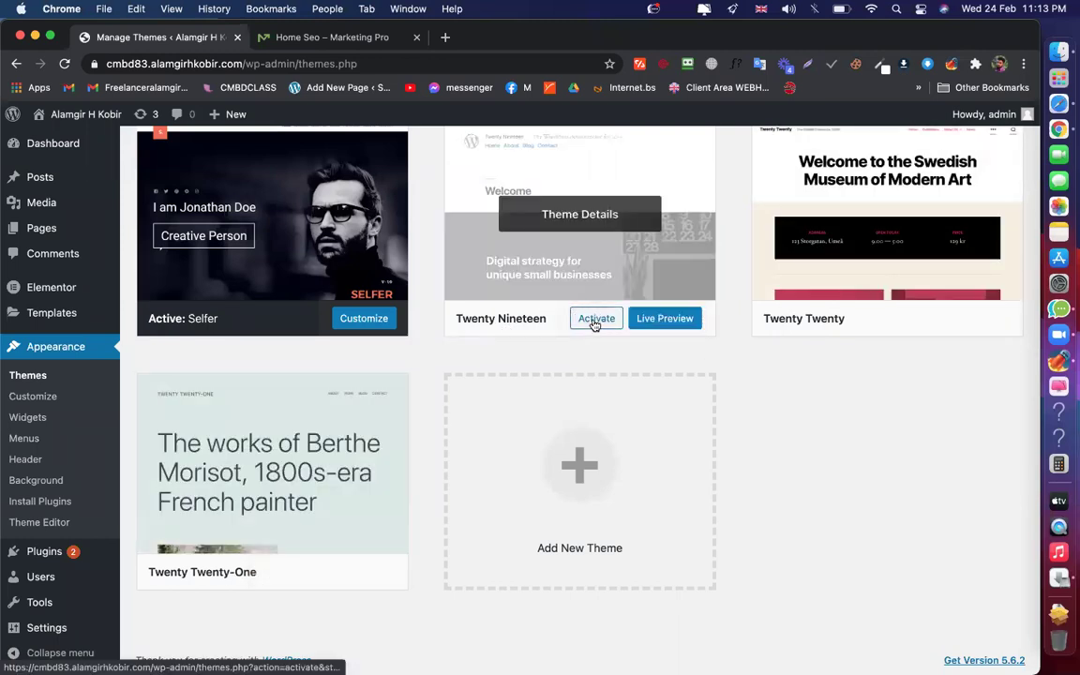
pyautogui.scroll(1, 596, 318)
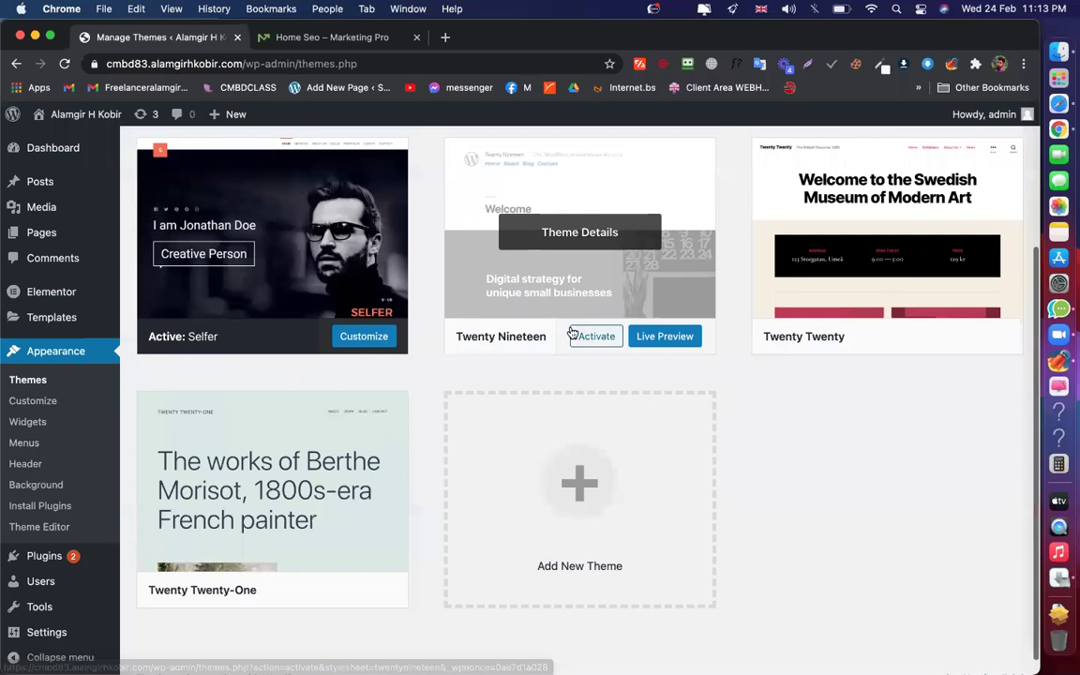
pyautogui.click(598, 337)
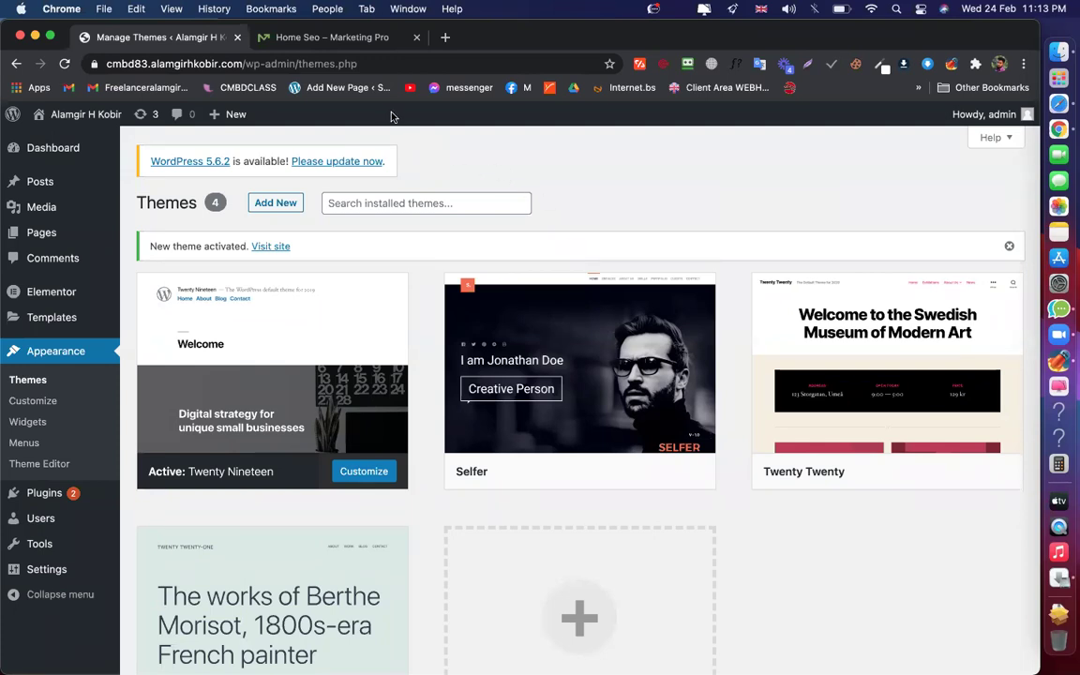
# Search the themes available for installation for "astr" and clear the search without installing a theme
pyautogui.scroll(-5, 430, 253)
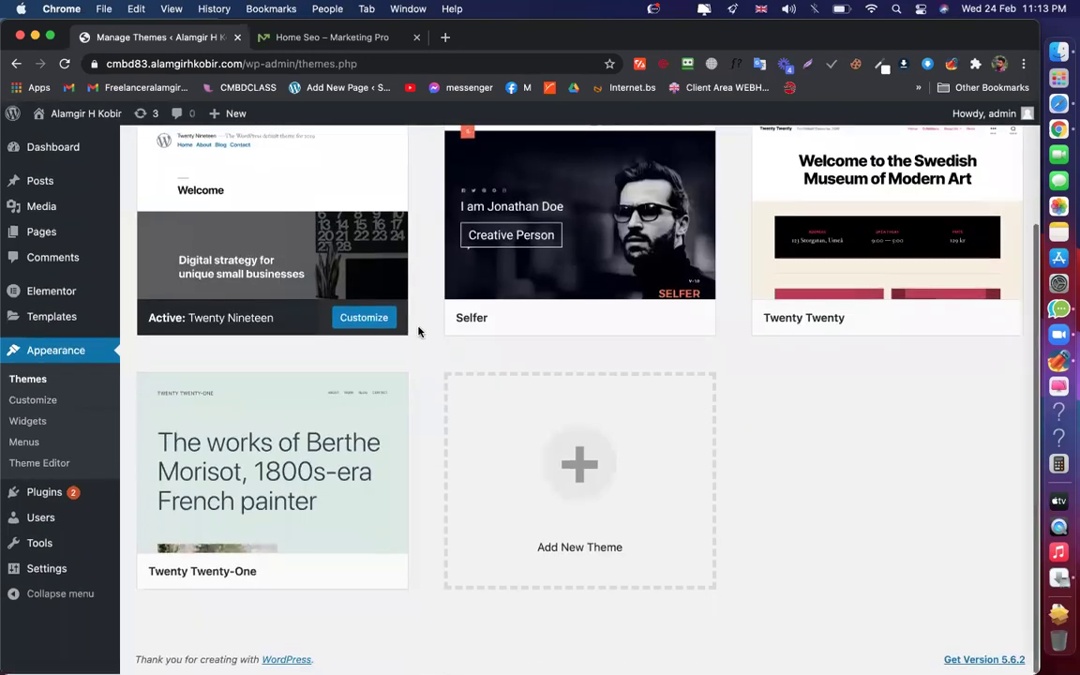
pyautogui.scroll(5, 419, 330)
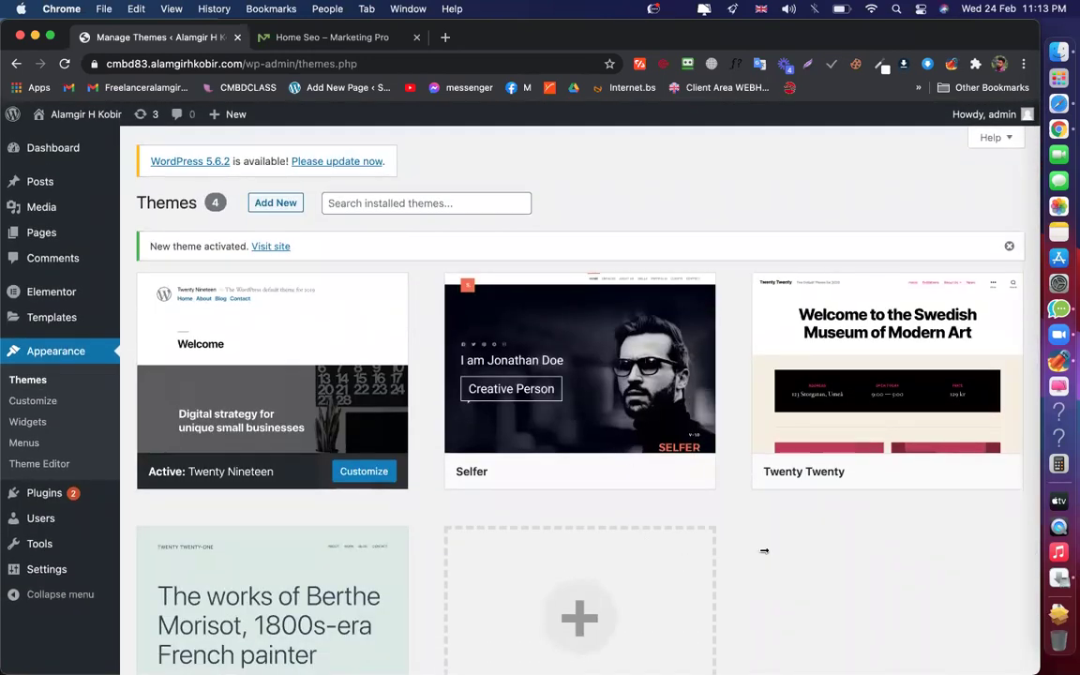
pyautogui.moveTo(464, 394)
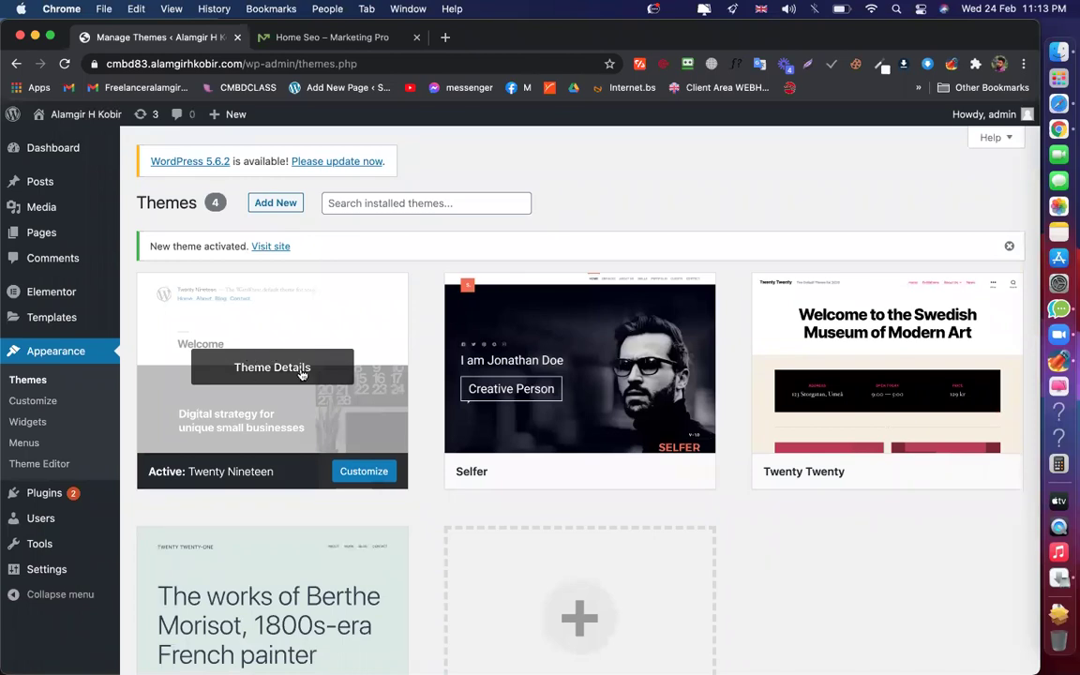
pyautogui.click(276, 202)
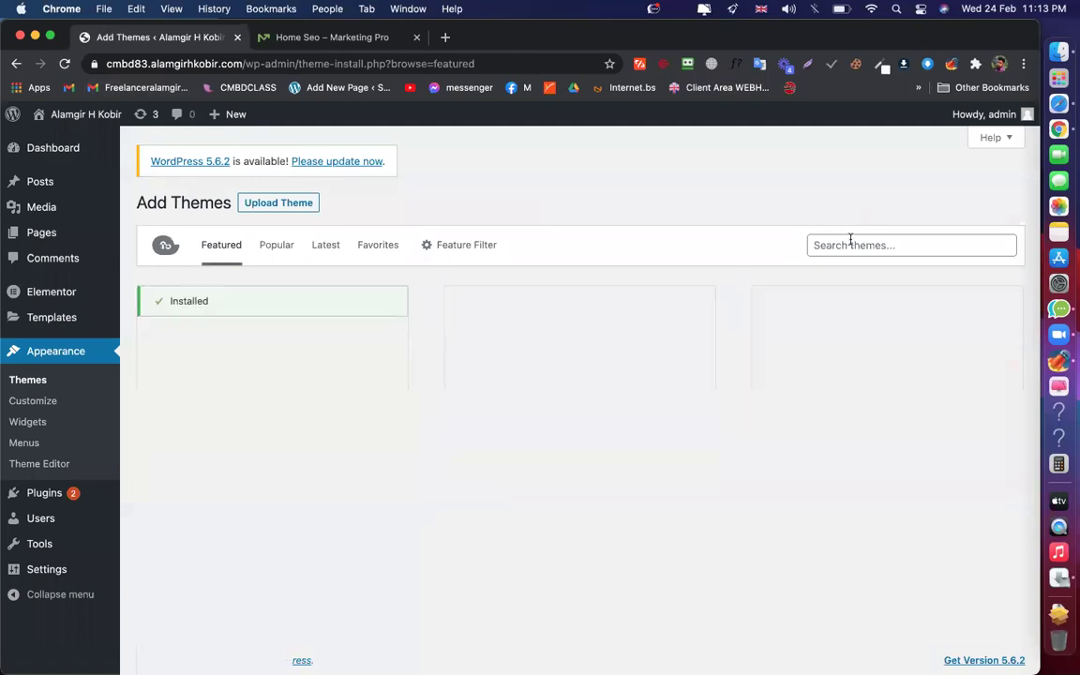
pyautogui.click(851, 243)
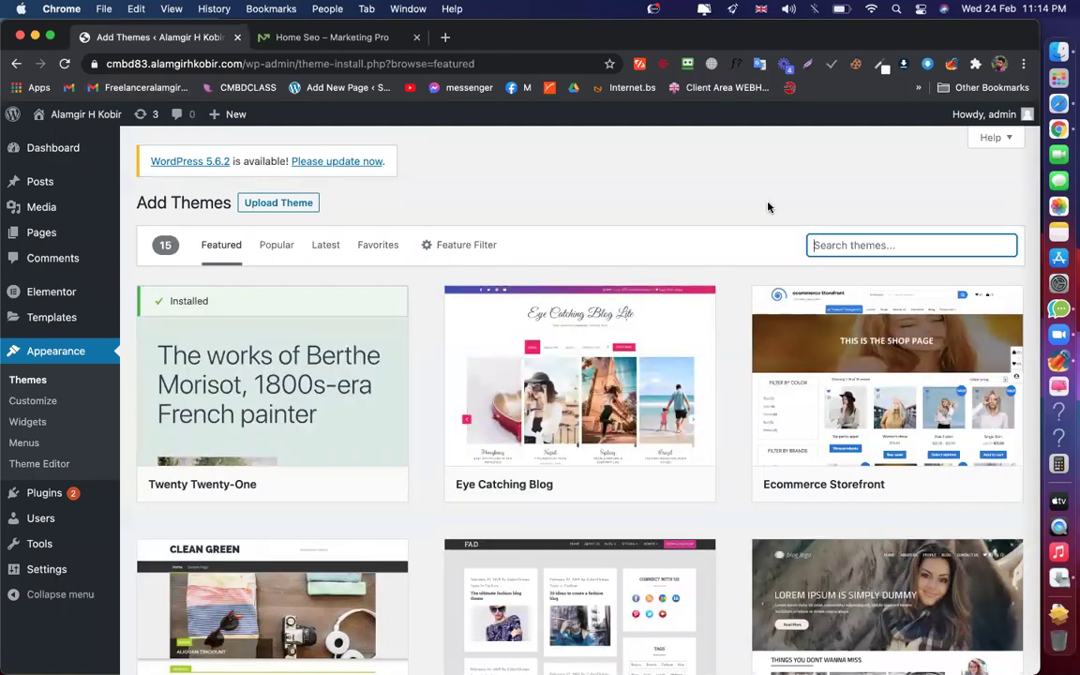
pyautogui.write('astr')
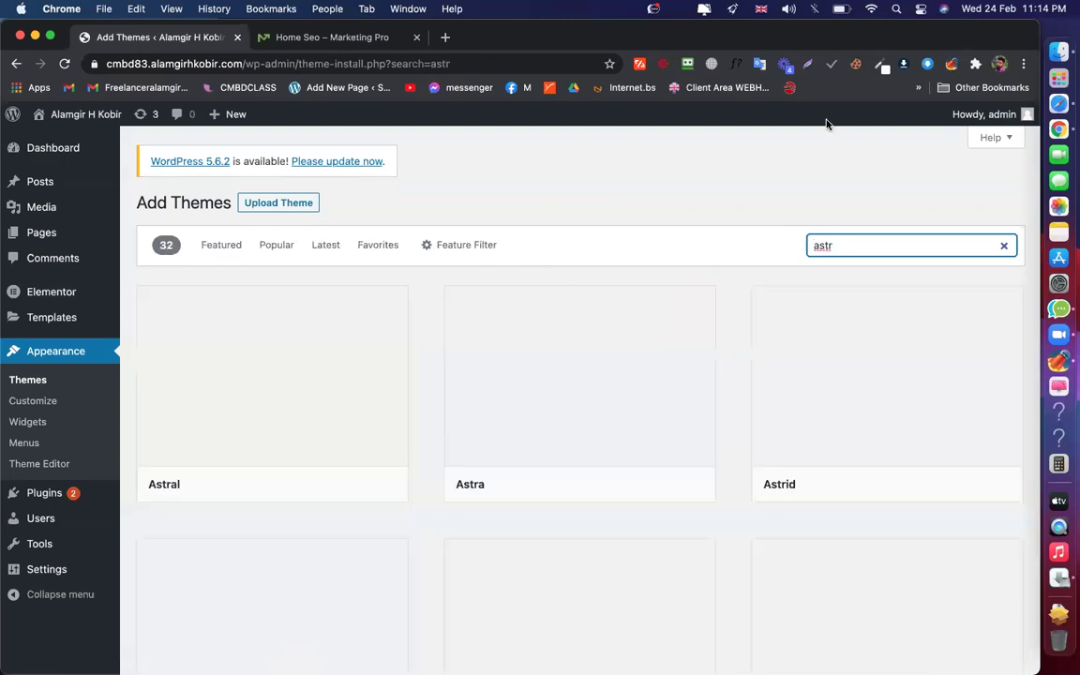
pyautogui.moveTo(605, 500)
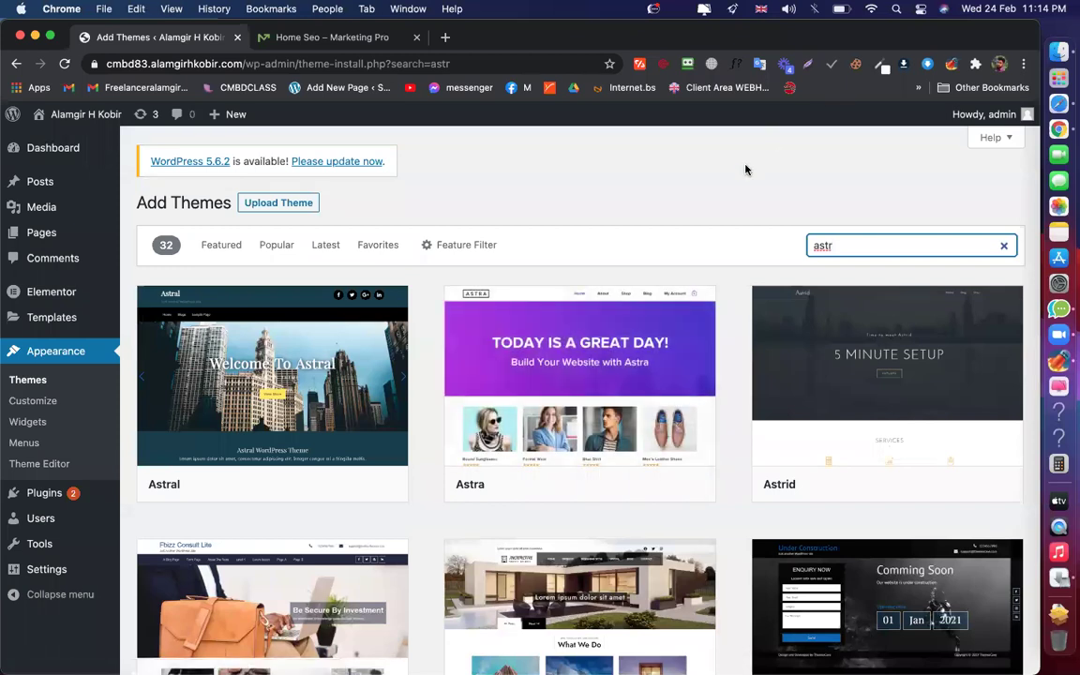
pyautogui.doubleClick(821, 244)
pyautogui.press('BackSpace')
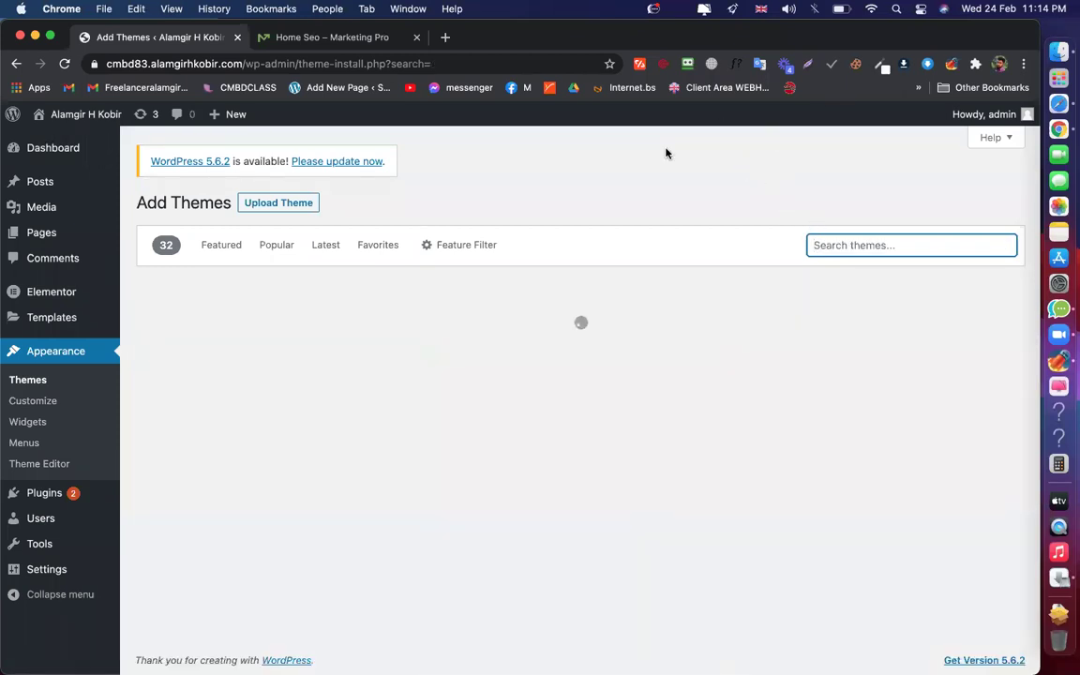
pyautogui.click(655, 160)
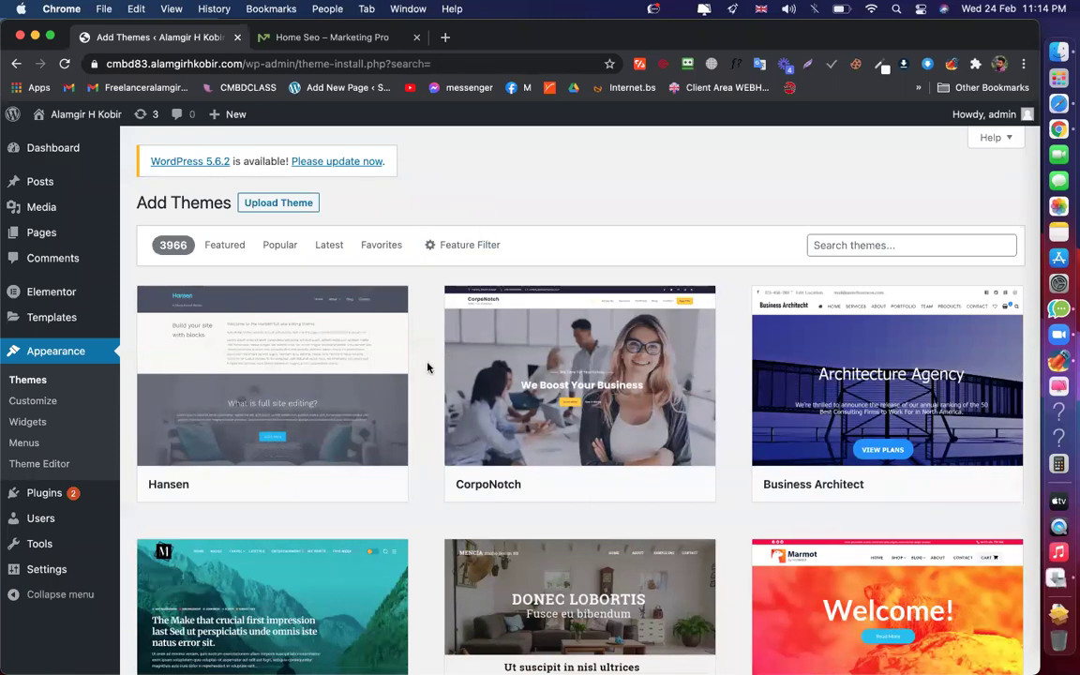
# Delete all inactive plugins in one bulk action from the installed plugins list, keeping only Elementor and Elementor Pro
pyautogui.click(55, 500)
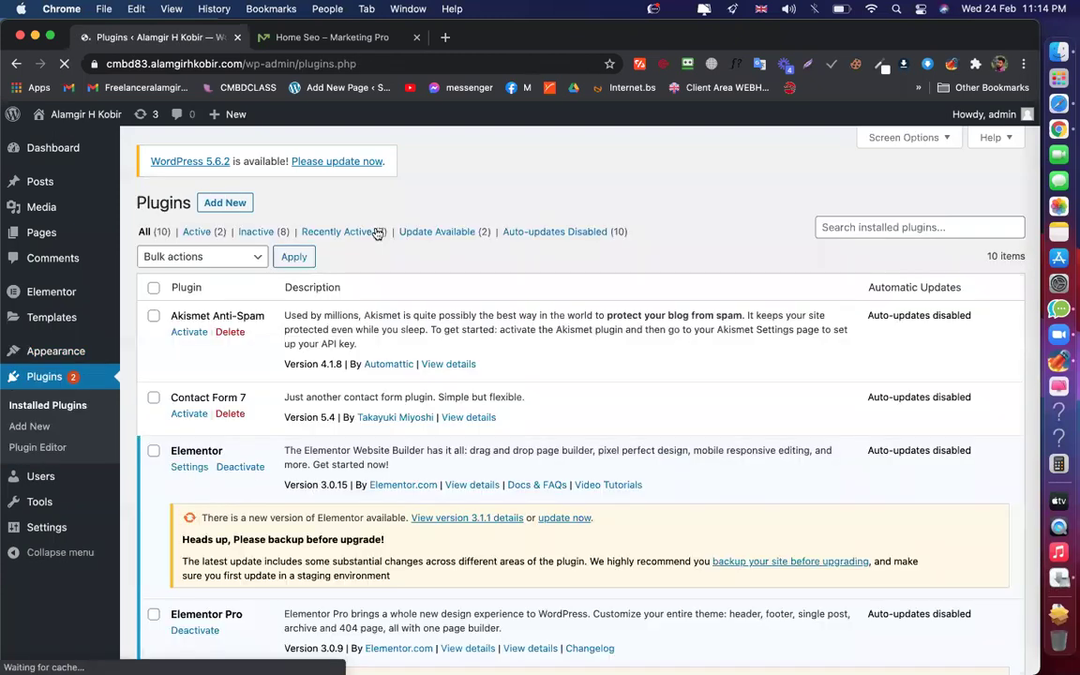
pyautogui.scroll(-1, 376, 233)
pyautogui.click(152, 373)
pyautogui.click(153, 291)
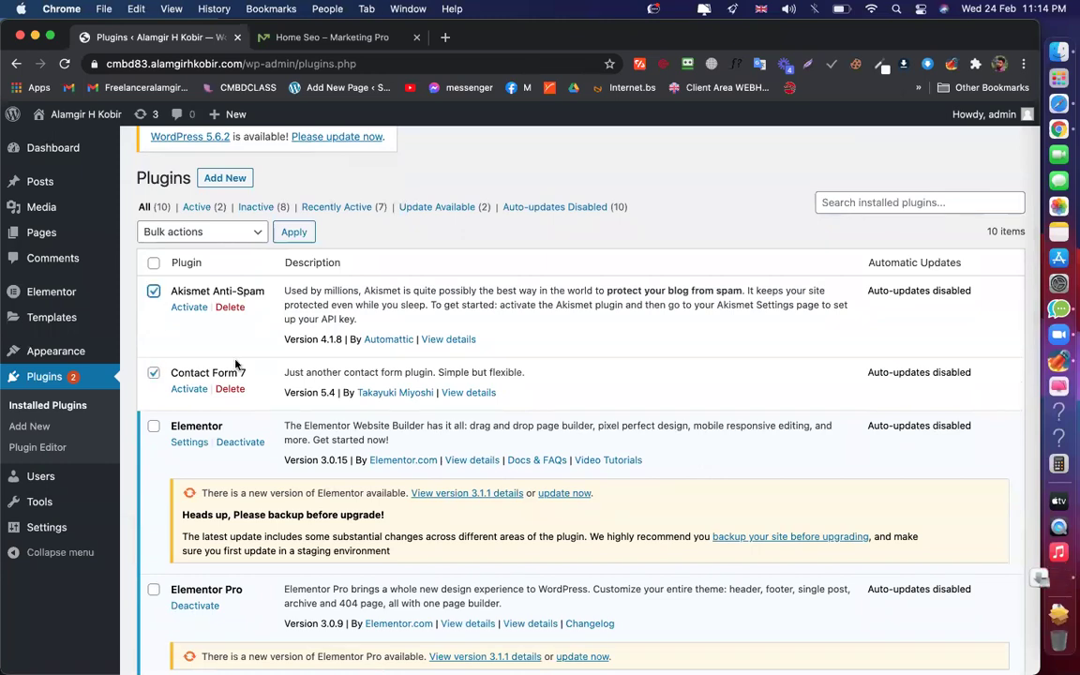
pyautogui.scroll(-5, 148, 504)
pyautogui.click(152, 513)
pyautogui.scroll(-1, 150, 506)
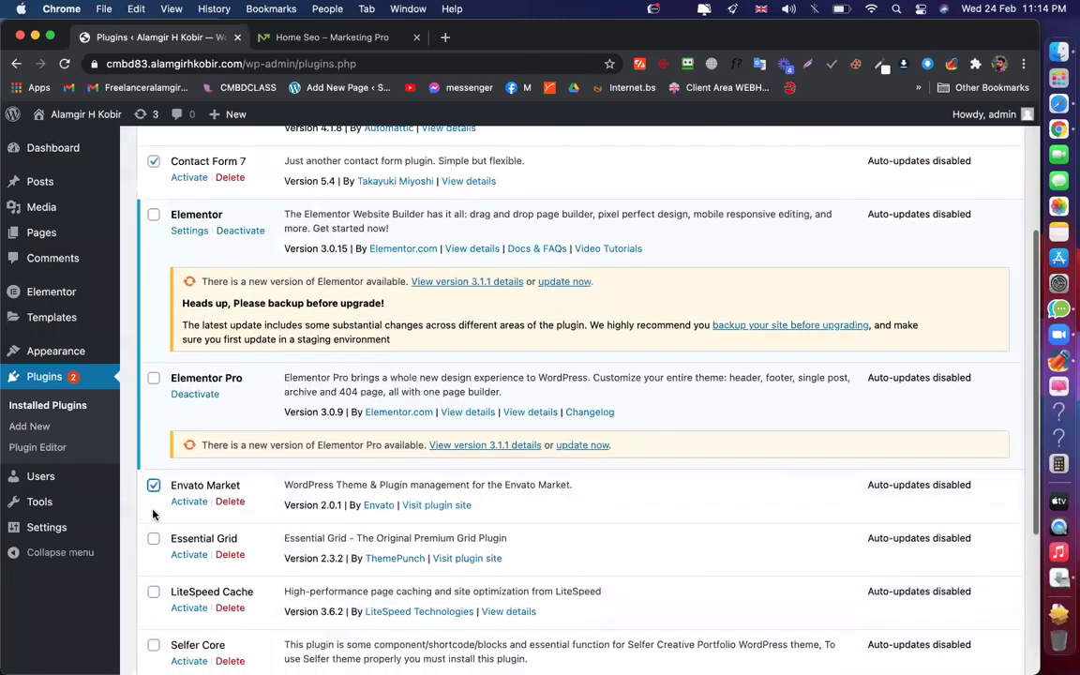
pyautogui.click(153, 537)
pyautogui.scroll(-1, 153, 542)
pyautogui.click(153, 562)
pyautogui.scroll(-2, 152, 563)
pyautogui.scroll(-1, 154, 567)
pyautogui.click(152, 544)
pyautogui.click(153, 611)
pyautogui.scroll(-5, 267, 518)
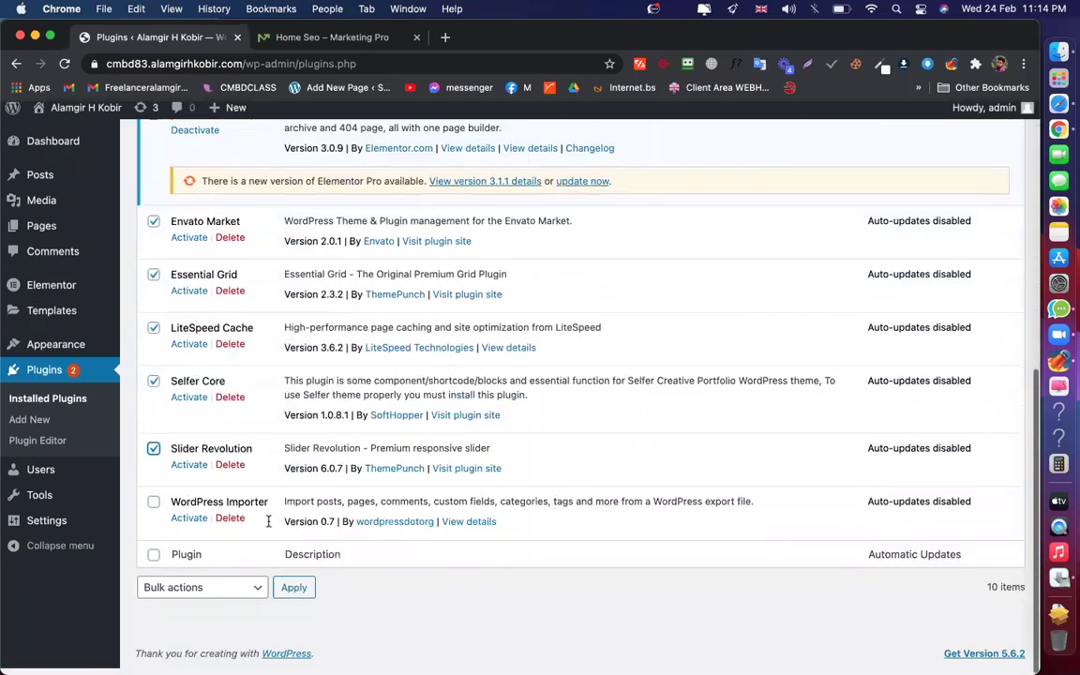
pyautogui.click(154, 507)
pyautogui.scroll(10, 187, 468)
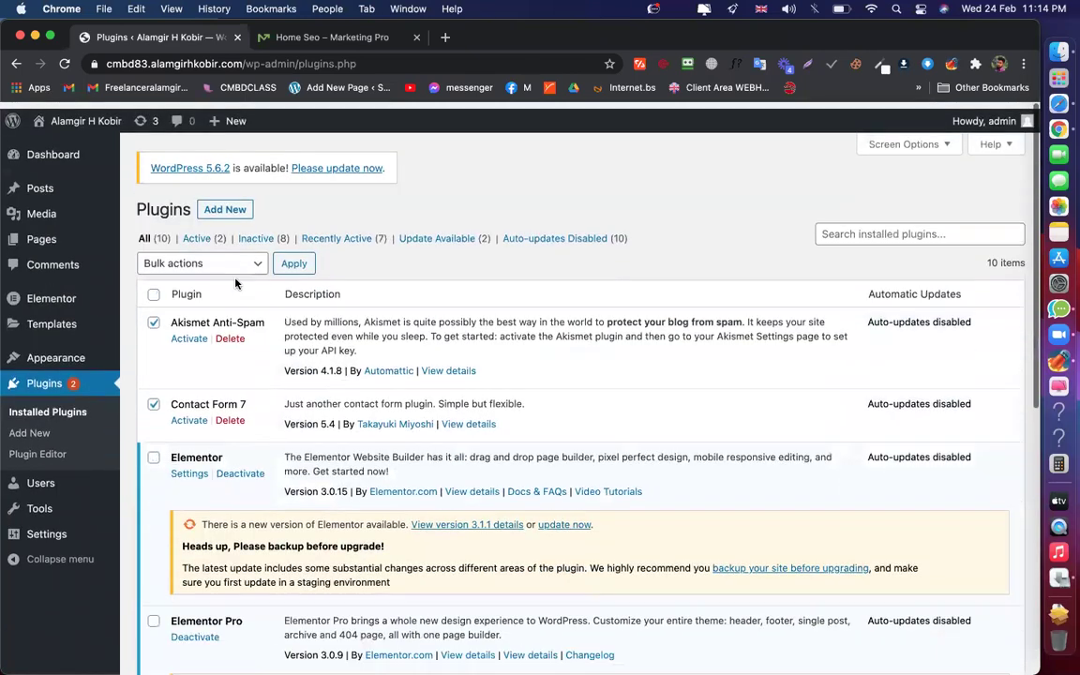
pyautogui.click(229, 256)
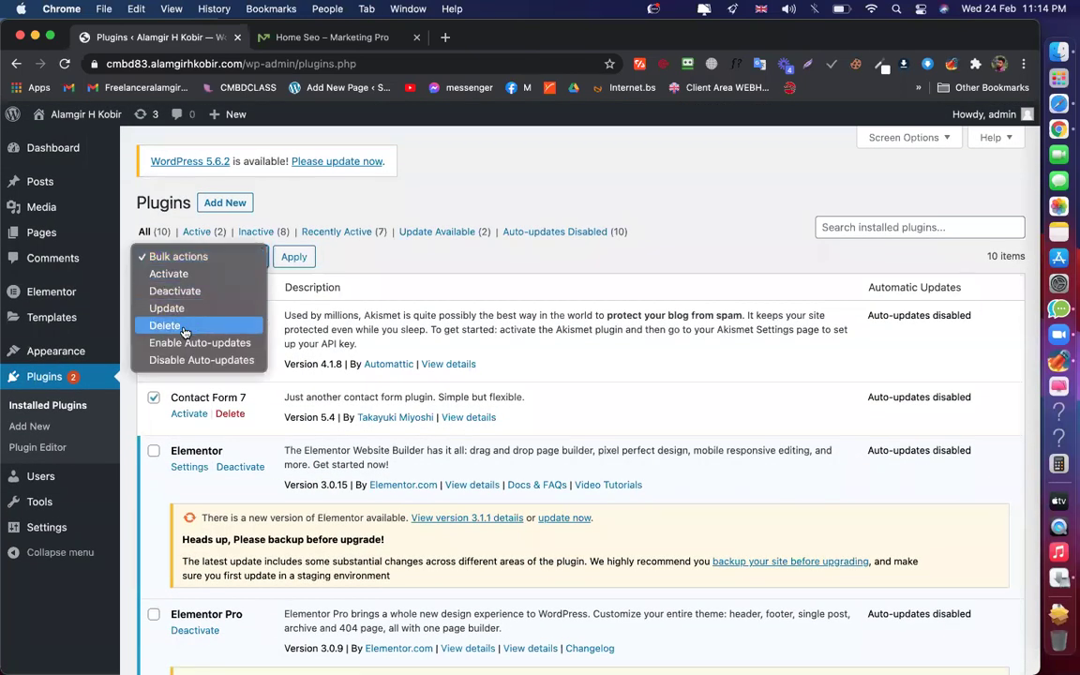
pyautogui.click(185, 333)
pyautogui.click(290, 257)
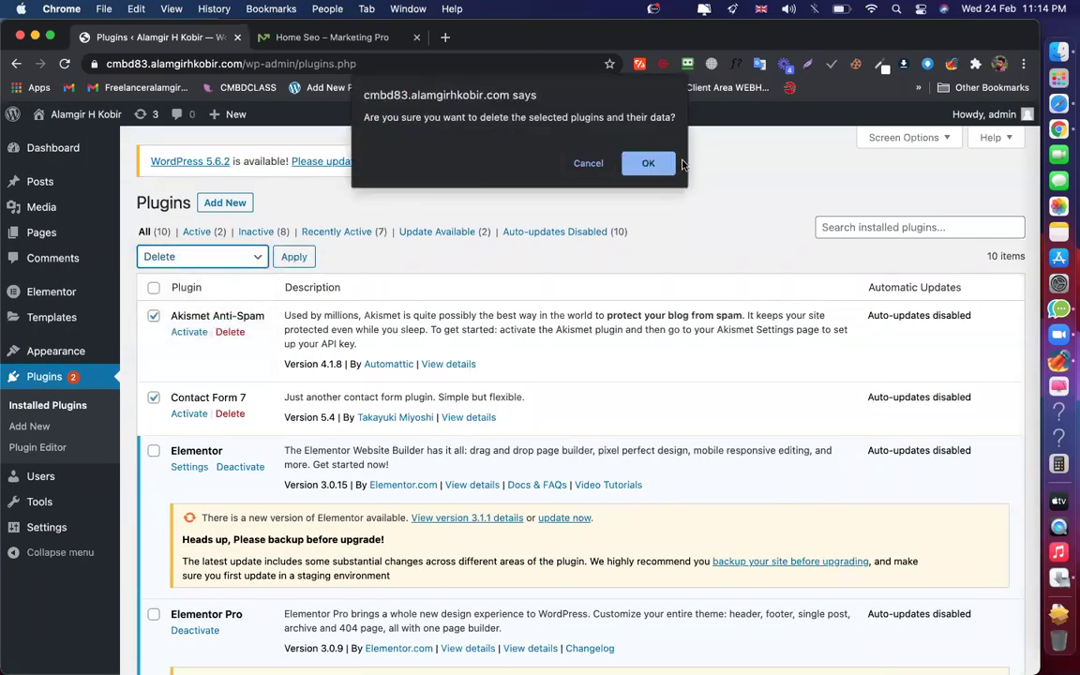
pyautogui.click(647, 164)
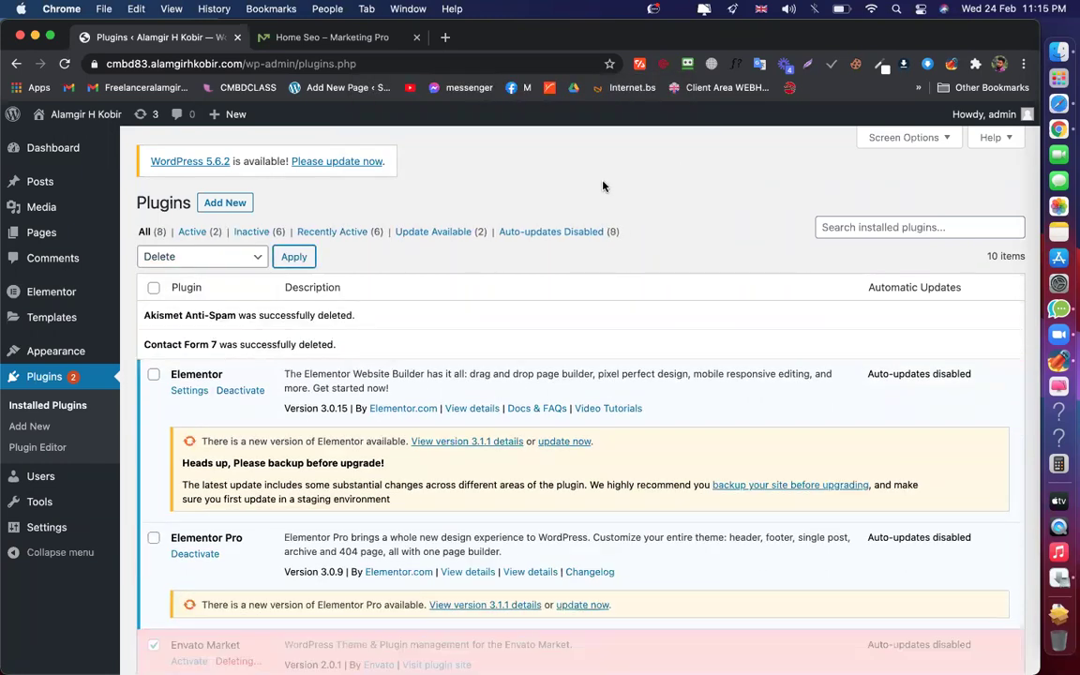
pyautogui.scroll(-8, 543, 188)
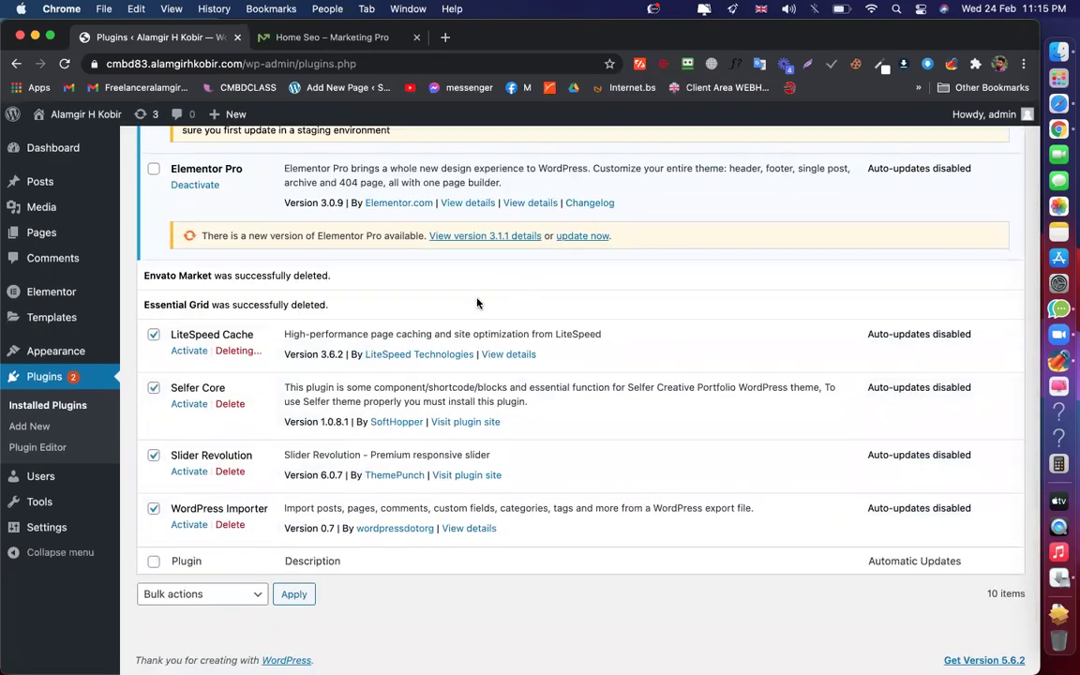
pyautogui.scroll(5, 477, 302)
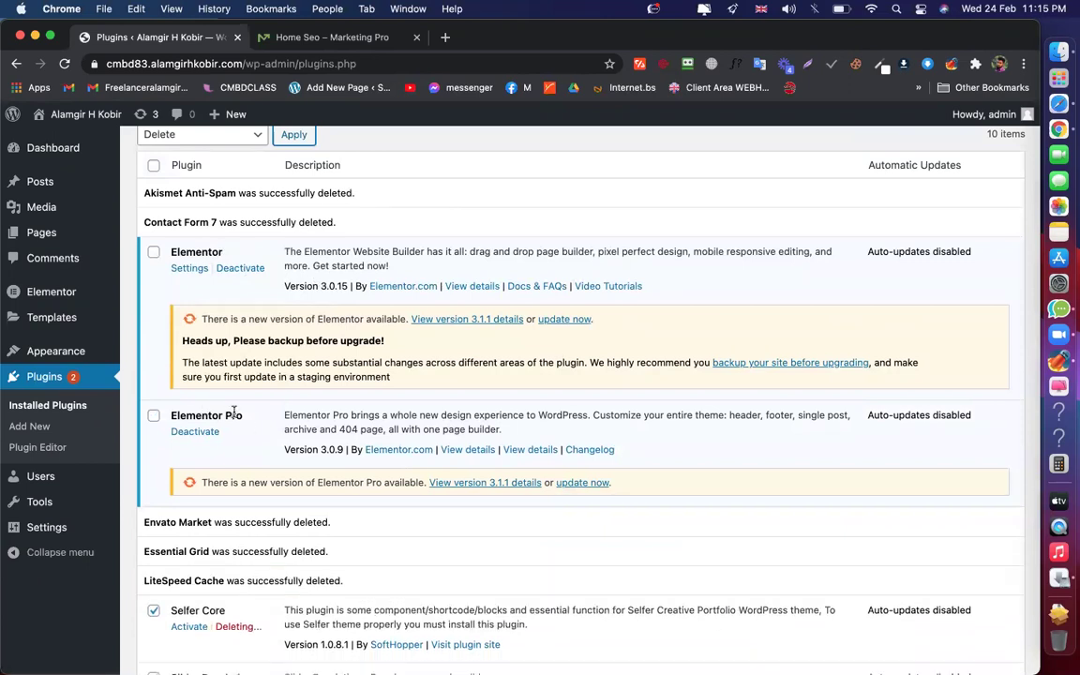
pyautogui.scroll(-3, 422, 398)
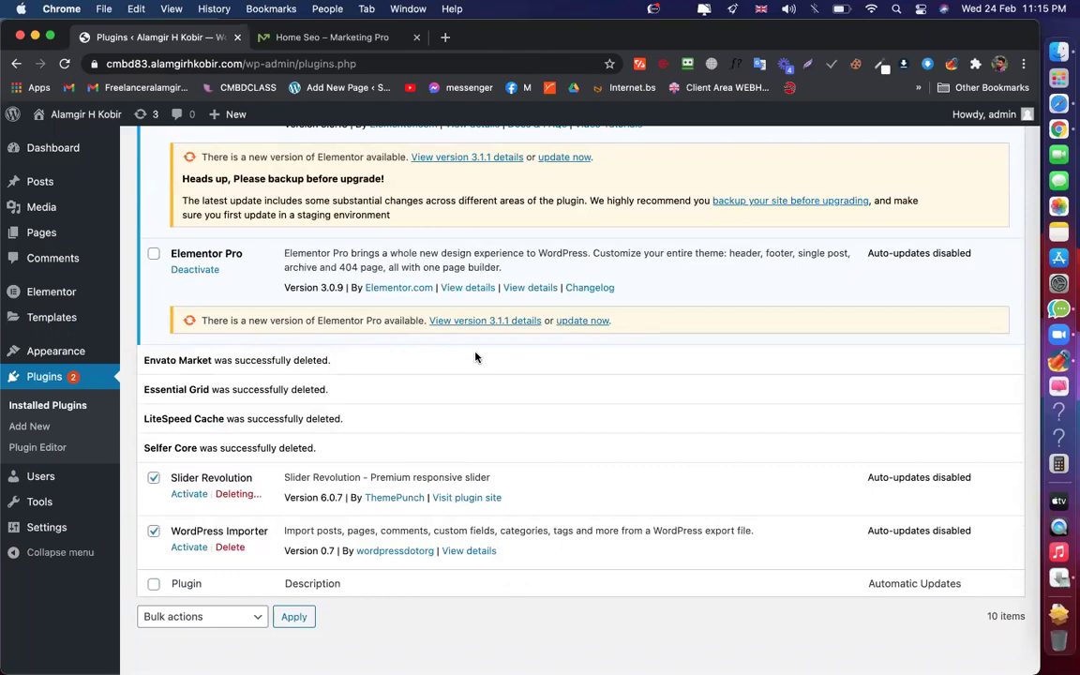
pyautogui.scroll(5, 297, 350)
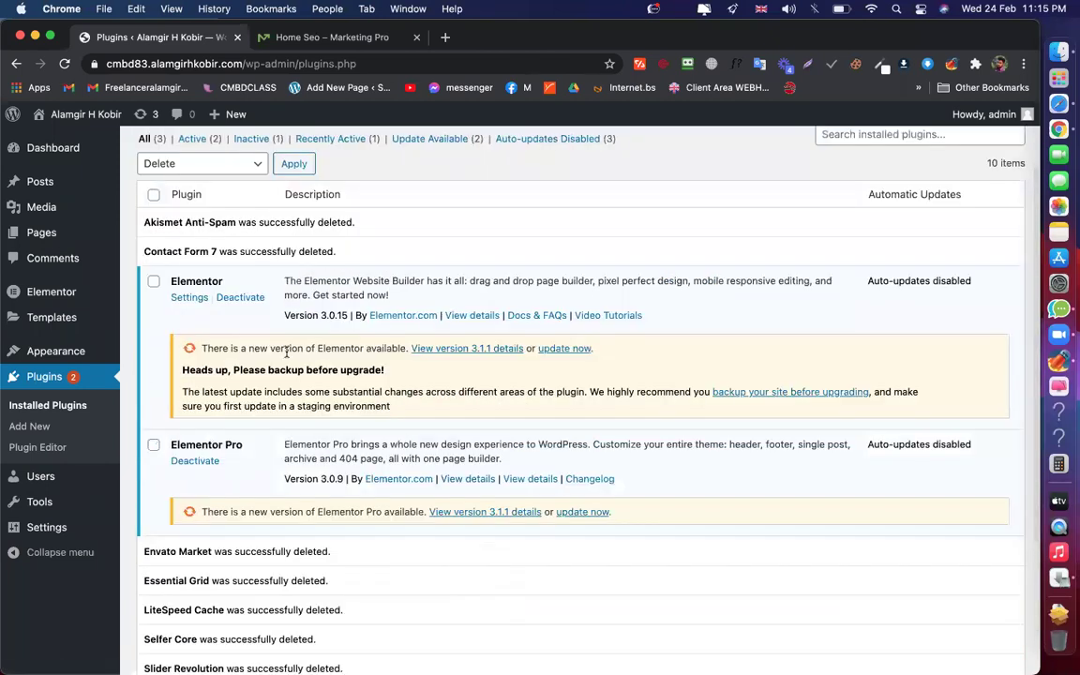
pyautogui.moveTo(281, 310)
pyautogui.mouseDown()
pyautogui.moveTo(404, 323)
pyautogui.moveTo(278, 313)
pyautogui.mouseUp()
pyautogui.click(444, 313)
pyautogui.click(311, 315)
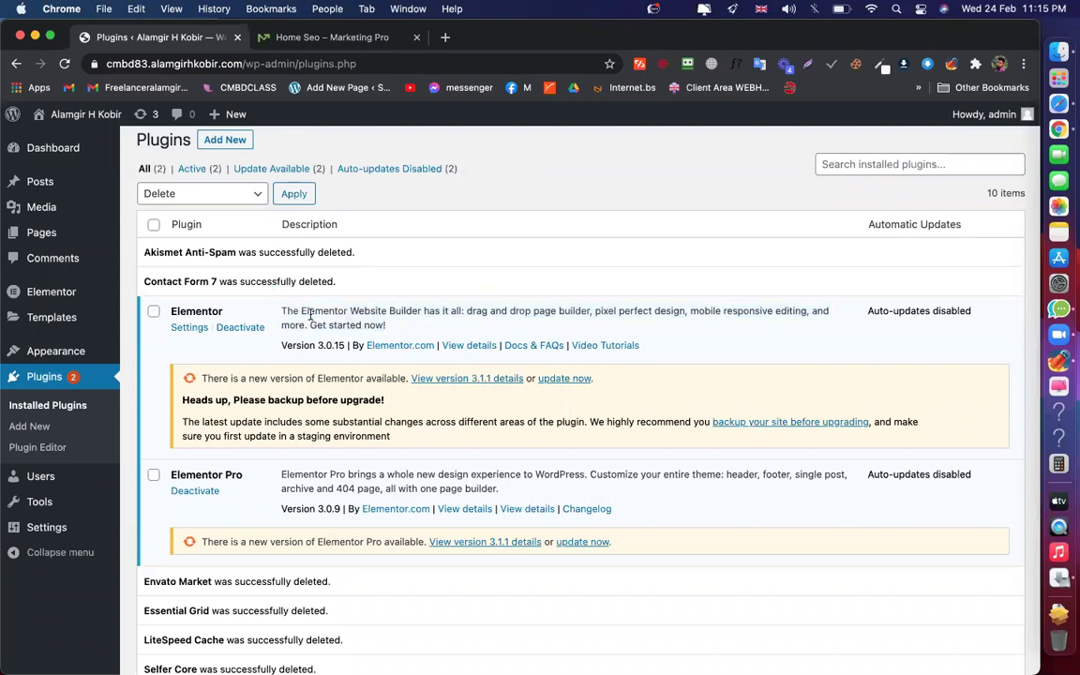
pyautogui.tripleClick(350, 325)
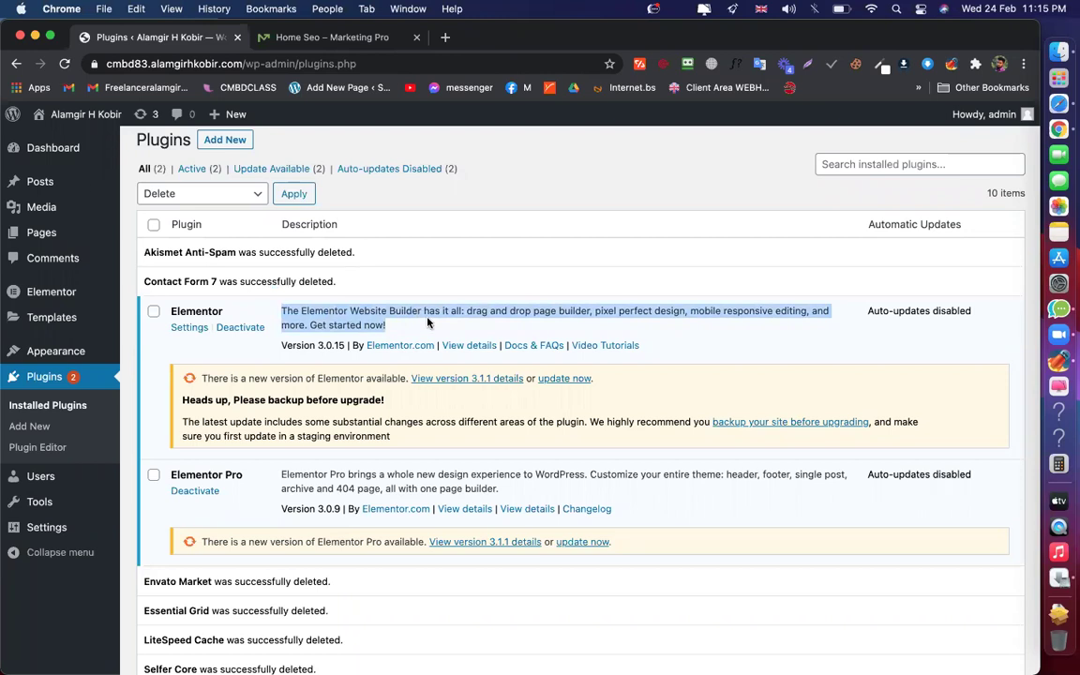
pyautogui.click(457, 231)
# Search the web for "elementor" in a new browser tab and look over the home page of elementor.com
pyautogui.click(446, 37)
pyautogui.write('elementor')
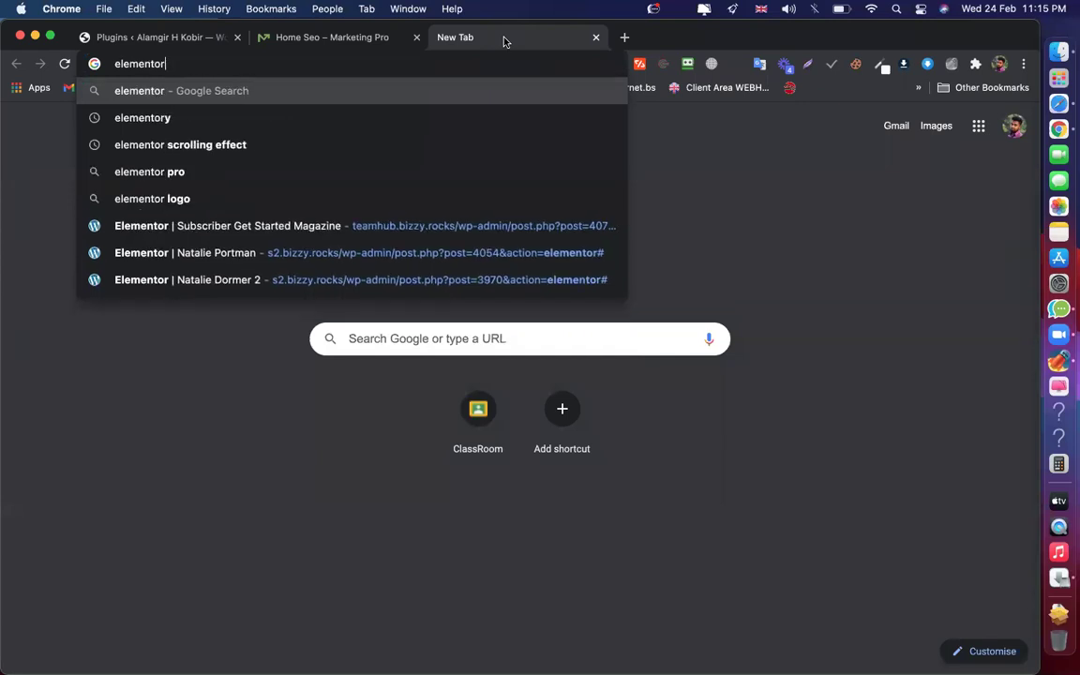
pyautogui.press('Return')
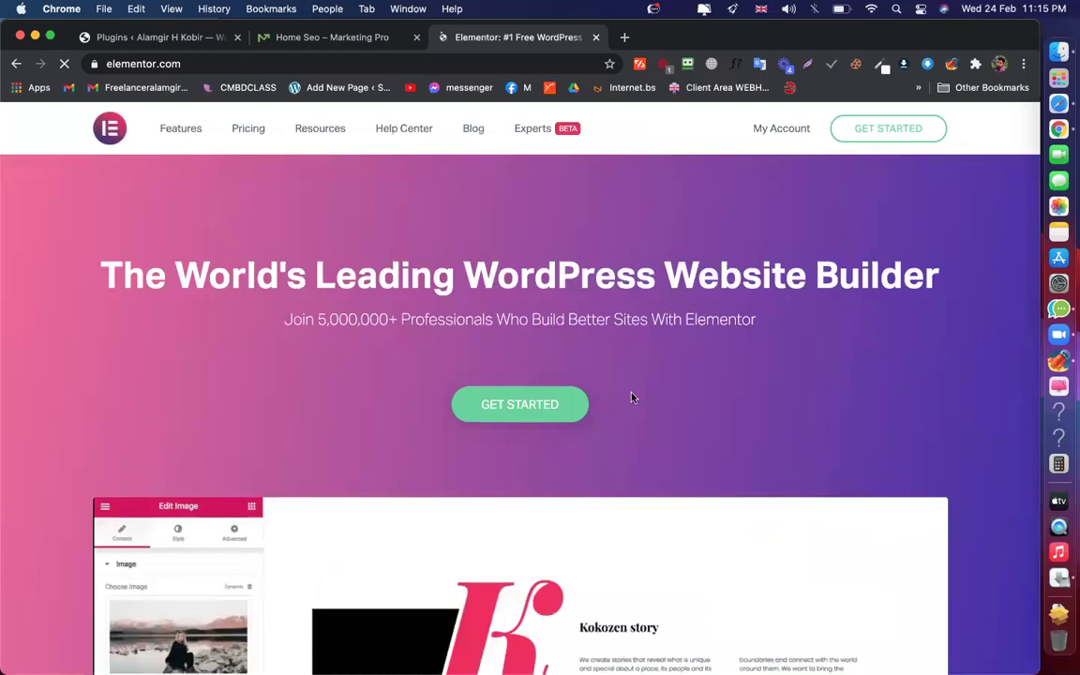
pyautogui.scroll(-10, 631, 398)
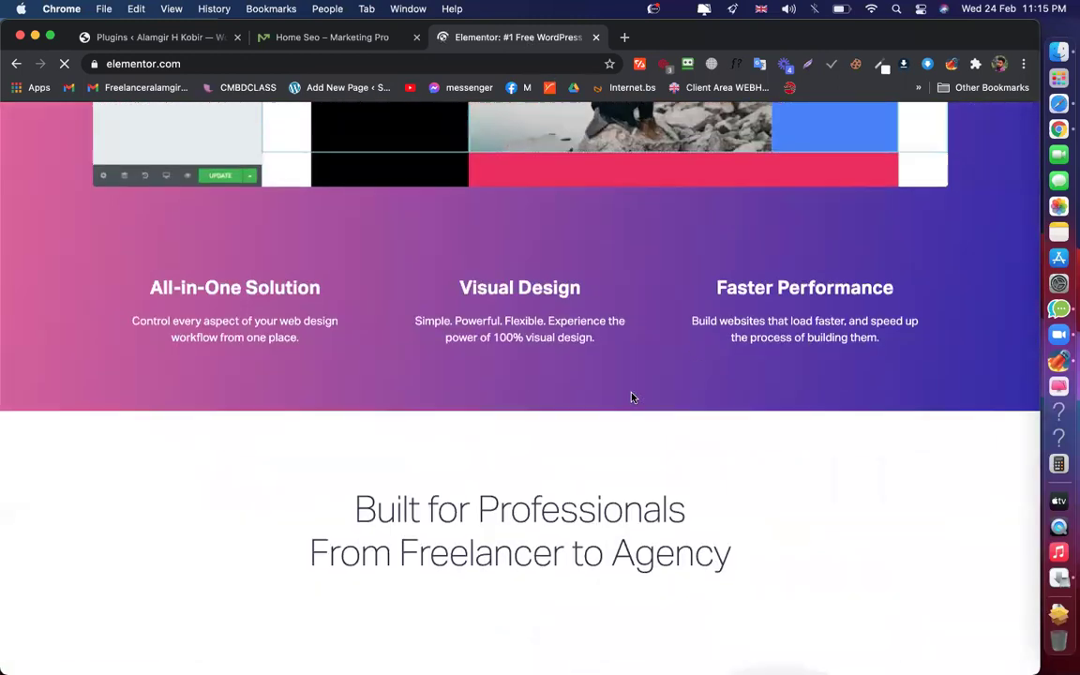
pyautogui.scroll(10, 632, 398)
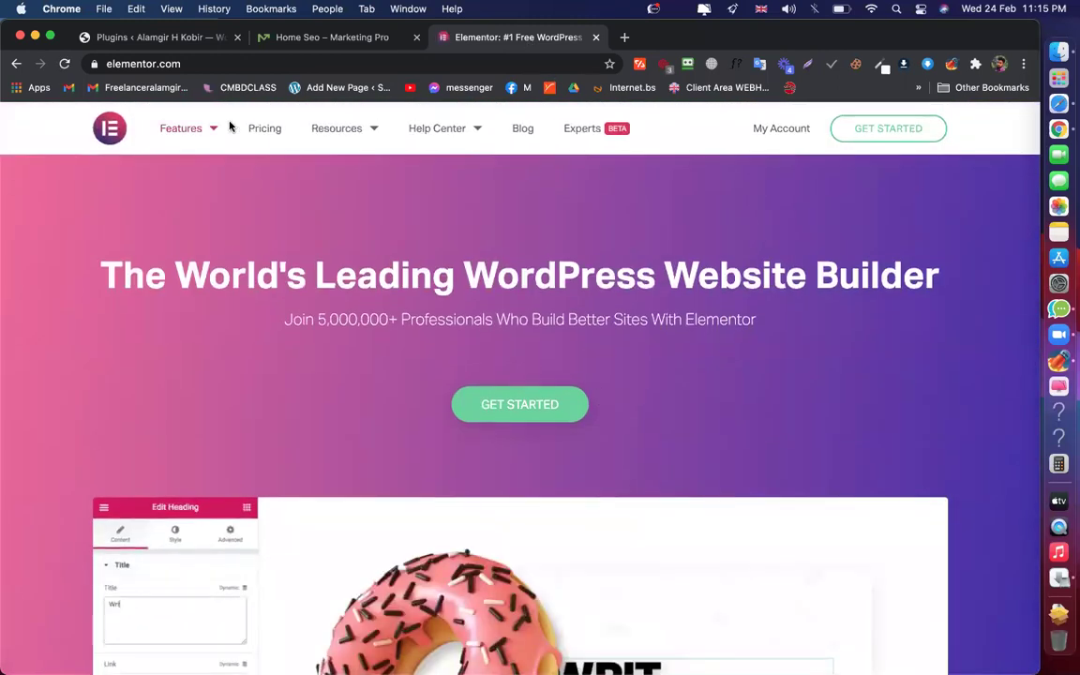
# Open Elementor's pricing page and compare the prices, site limits and features of the Free, Personal, Plus and Expert plans
pyautogui.click(265, 132)
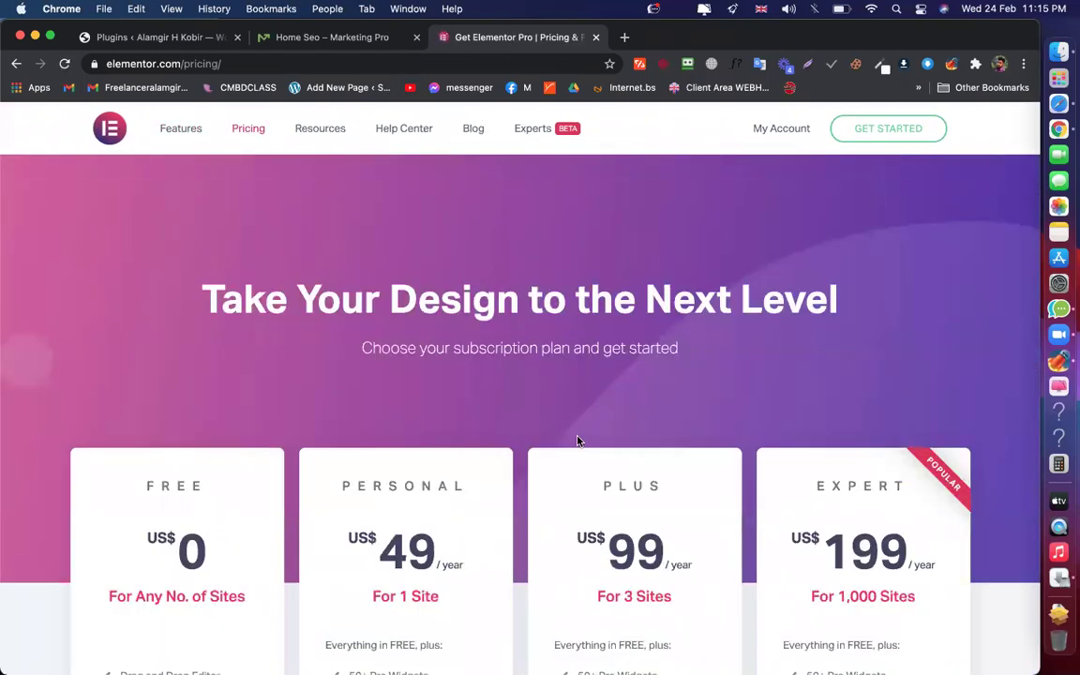
pyautogui.scroll(-5, 577, 441)
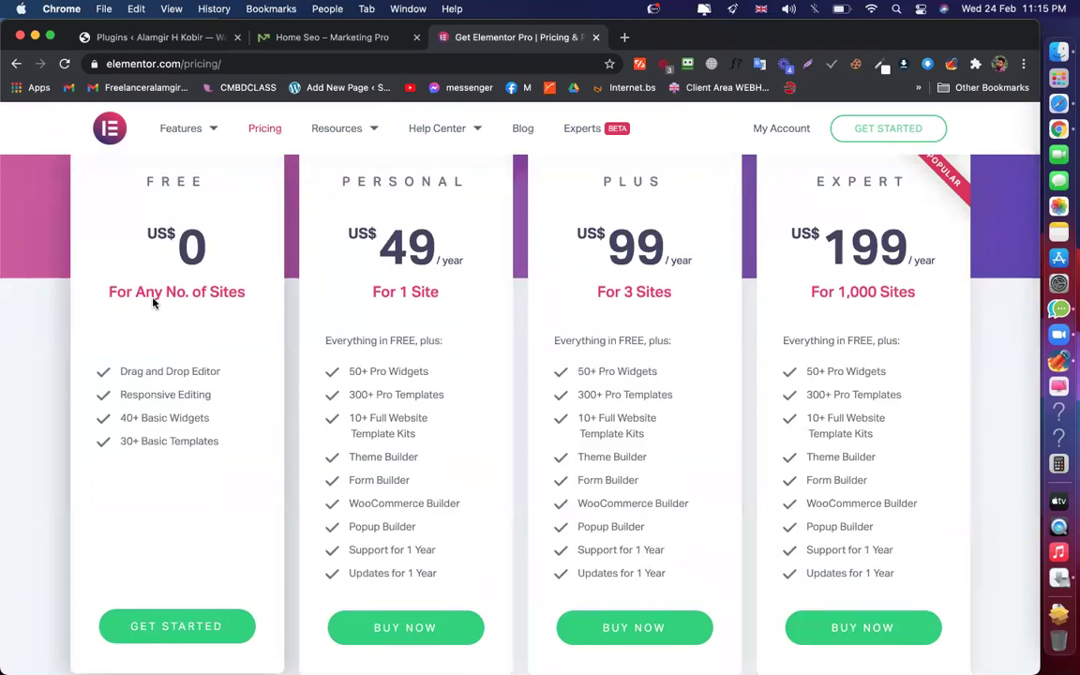
pyautogui.moveTo(465, 254); pyautogui.dragTo(332, 218)
pyautogui.click(552, 311)
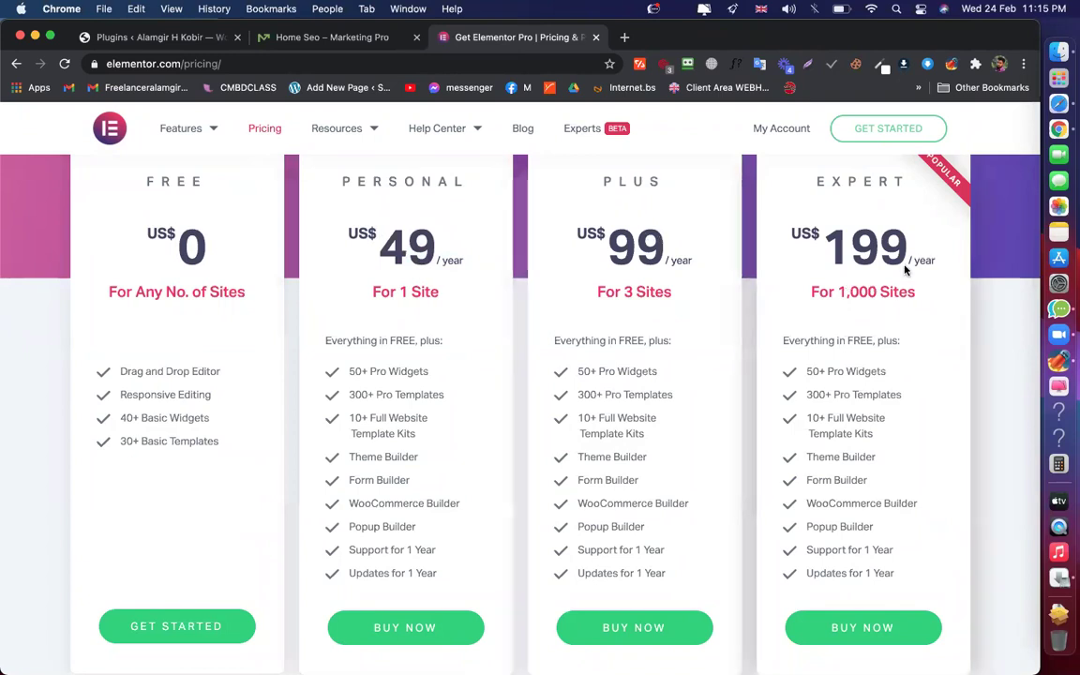
pyautogui.tripleClick(830, 239)
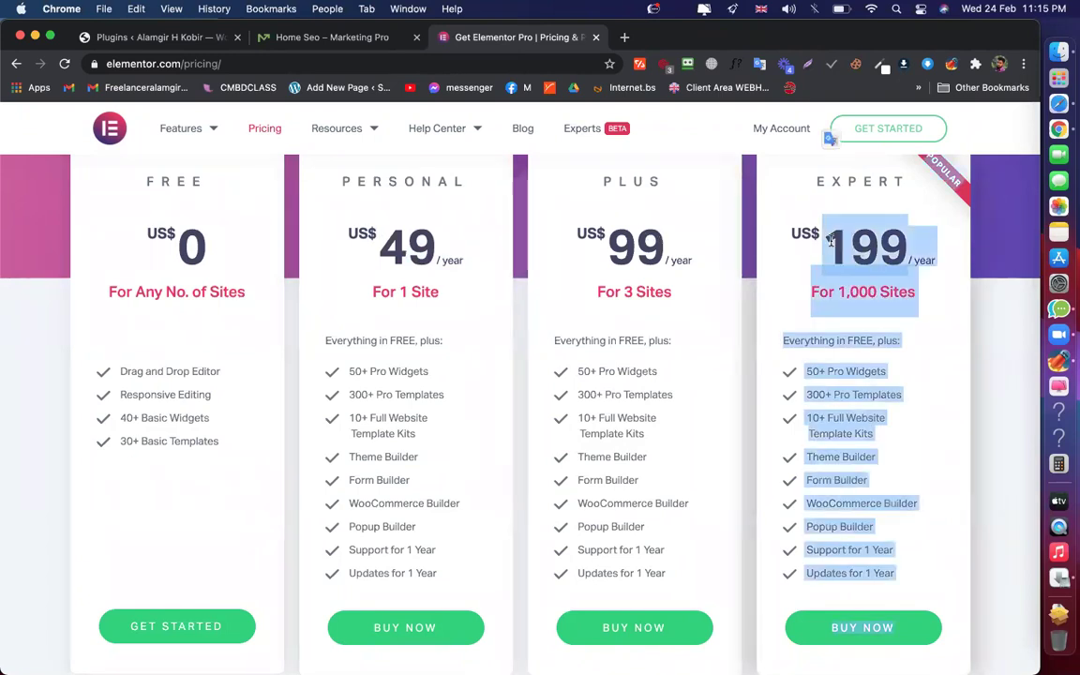
pyautogui.click(903, 279)
pyautogui.moveTo(934, 262); pyautogui.dragTo(954, 304)
pyautogui.click(829, 251)
pyautogui.click(883, 253)
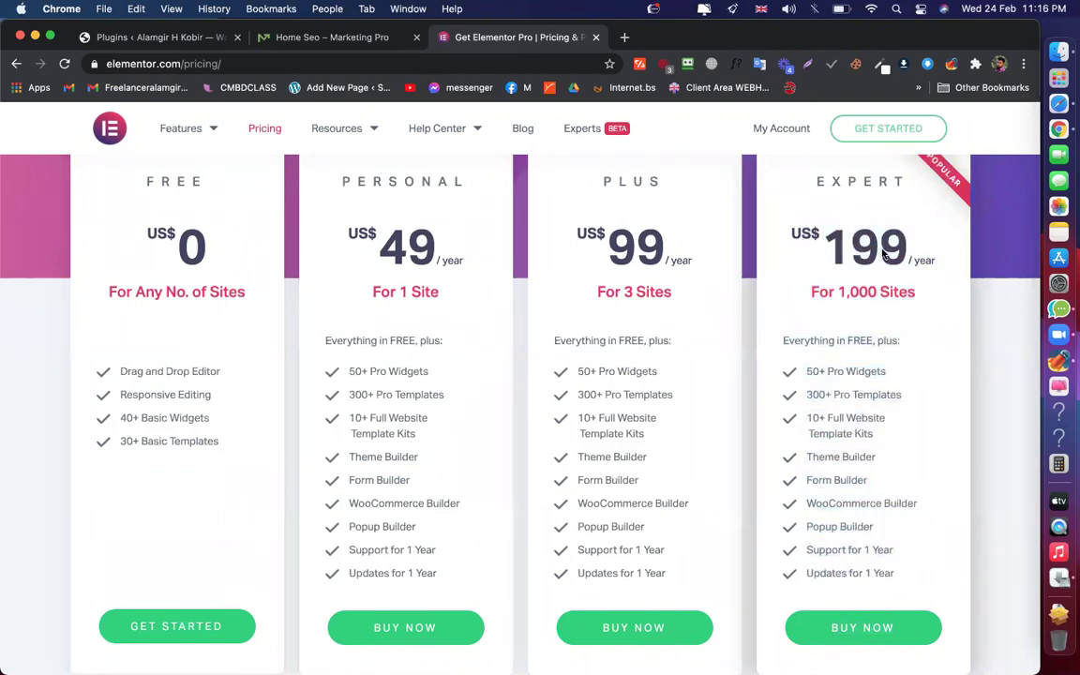
pyautogui.scroll(2, 883, 253)
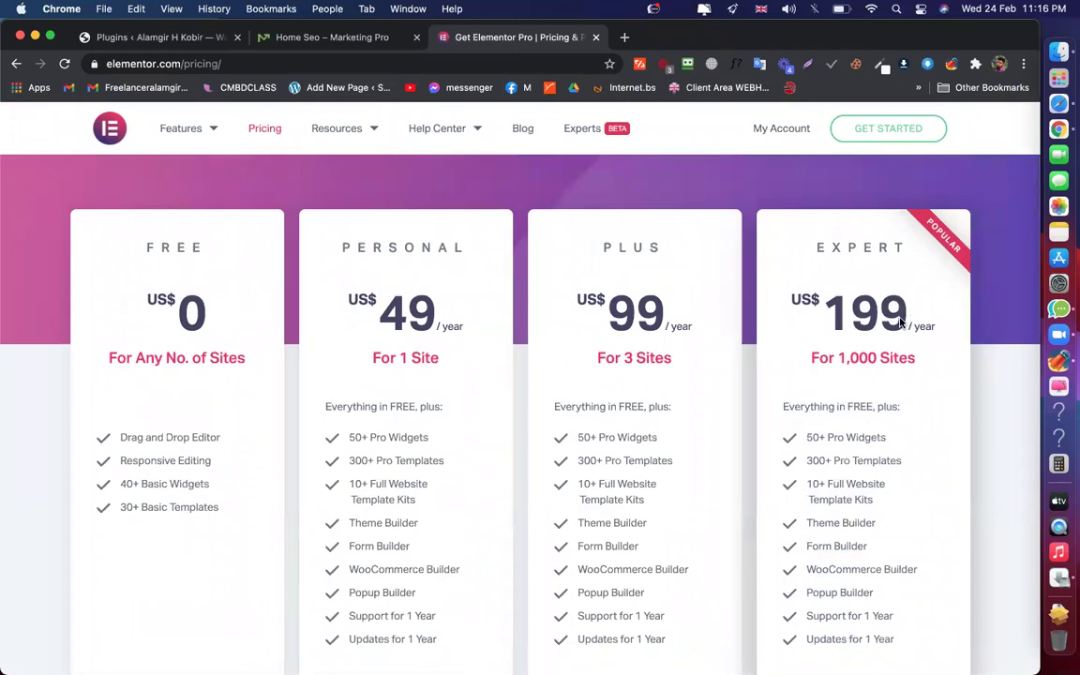
pyautogui.moveTo(903, 322); pyautogui.dragTo(900, 647)
pyautogui.click(812, 379)
pyautogui.scroll(1, 811, 379)
pyautogui.scroll(3, 677, 379)
pyautogui.scroll(-12, 676, 379)
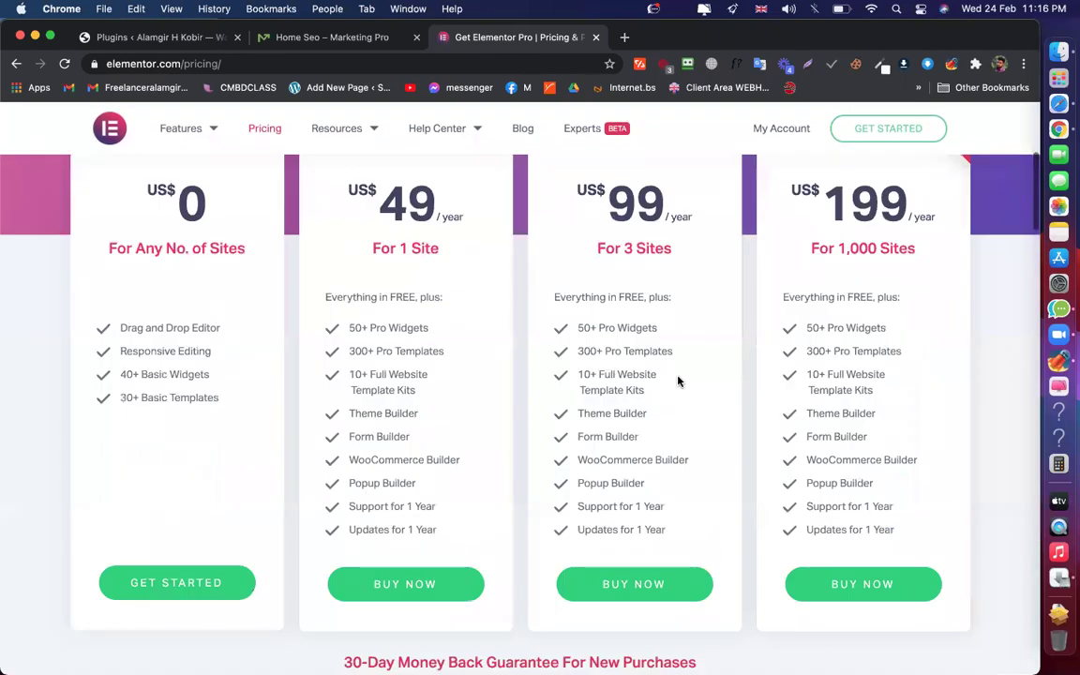
pyautogui.scroll(12, 678, 379)
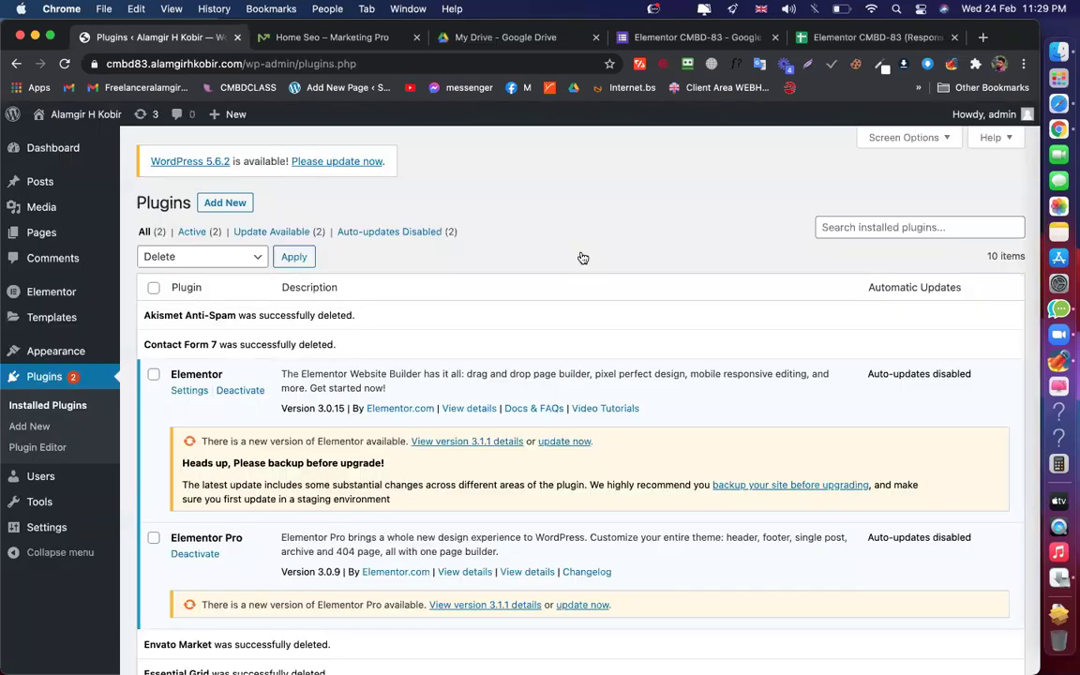
# In the Reading settings, make the homepage display a static page, choose Home as that page and save the changes
pyautogui.scroll(-3, 582, 258)
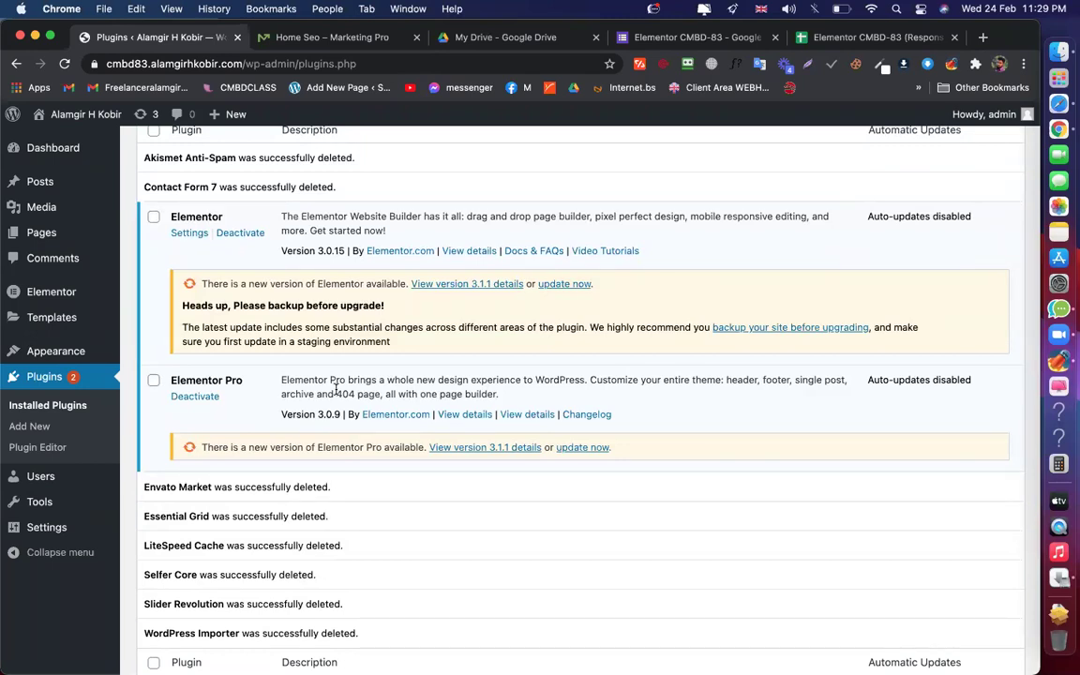
pyautogui.click(41, 235)
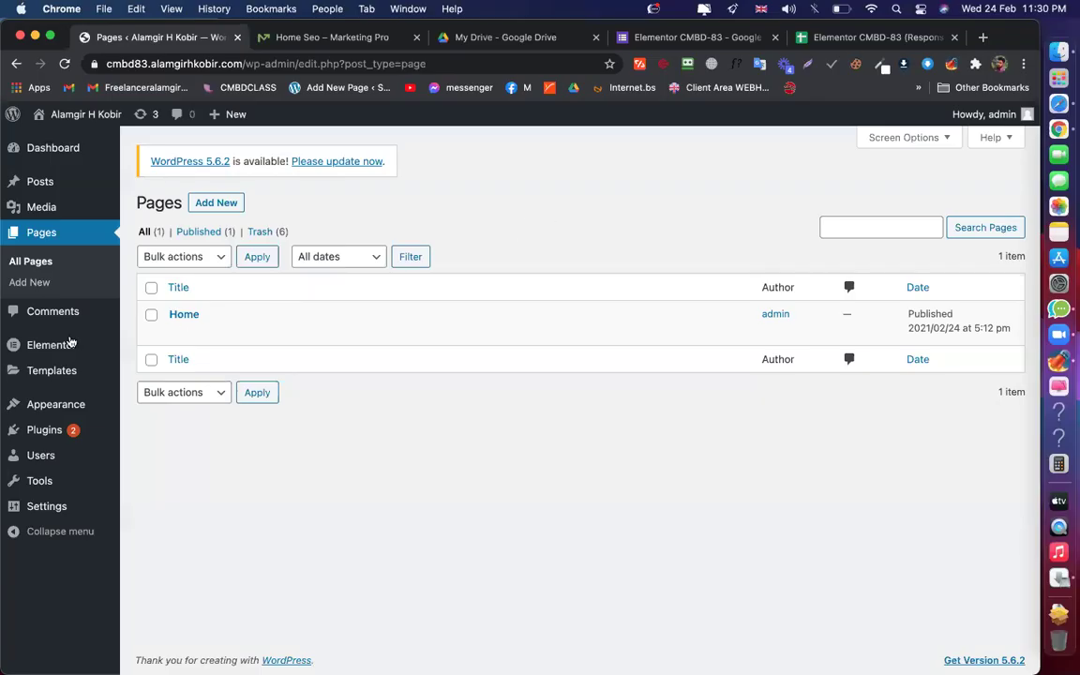
pyautogui.moveTo(47, 507)
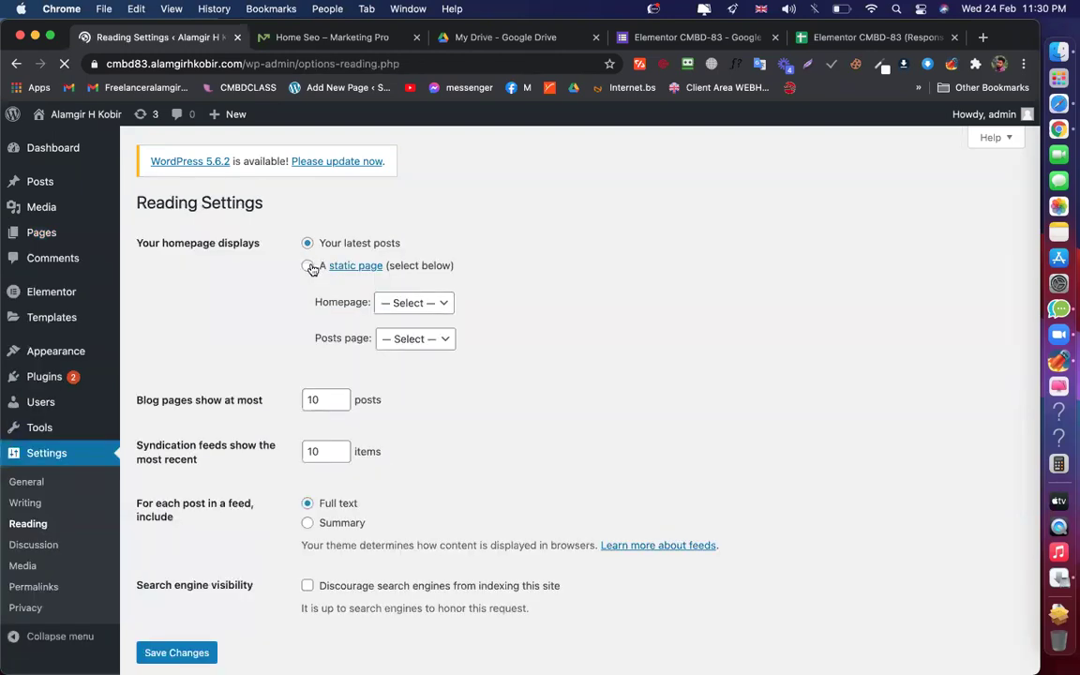
pyautogui.click(308, 266)
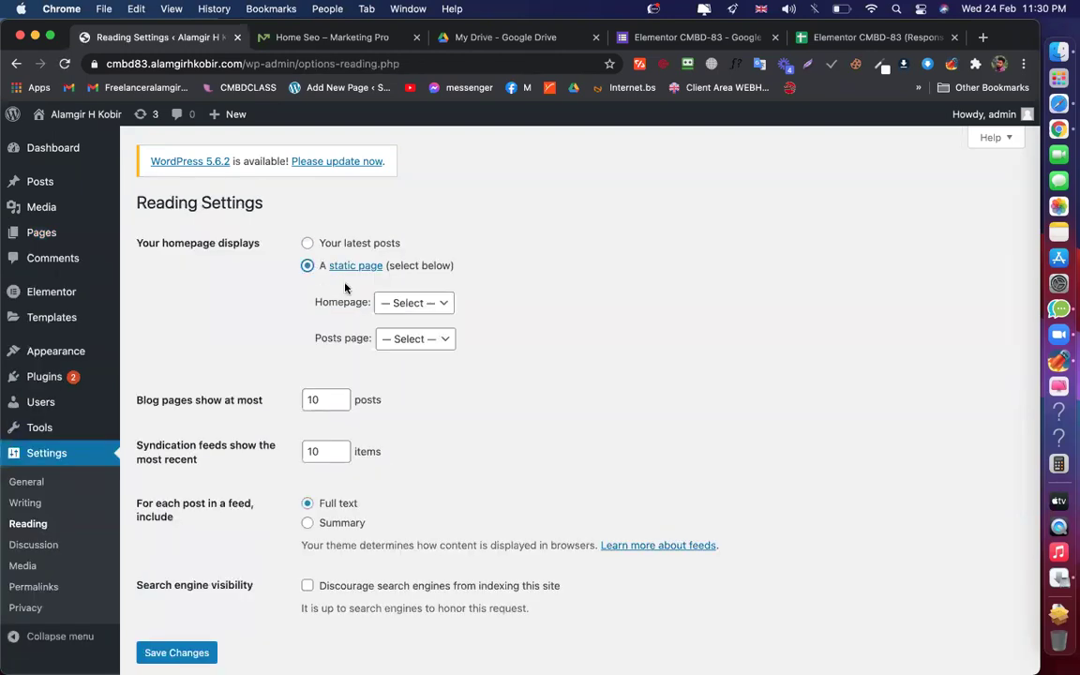
pyautogui.click(417, 304)
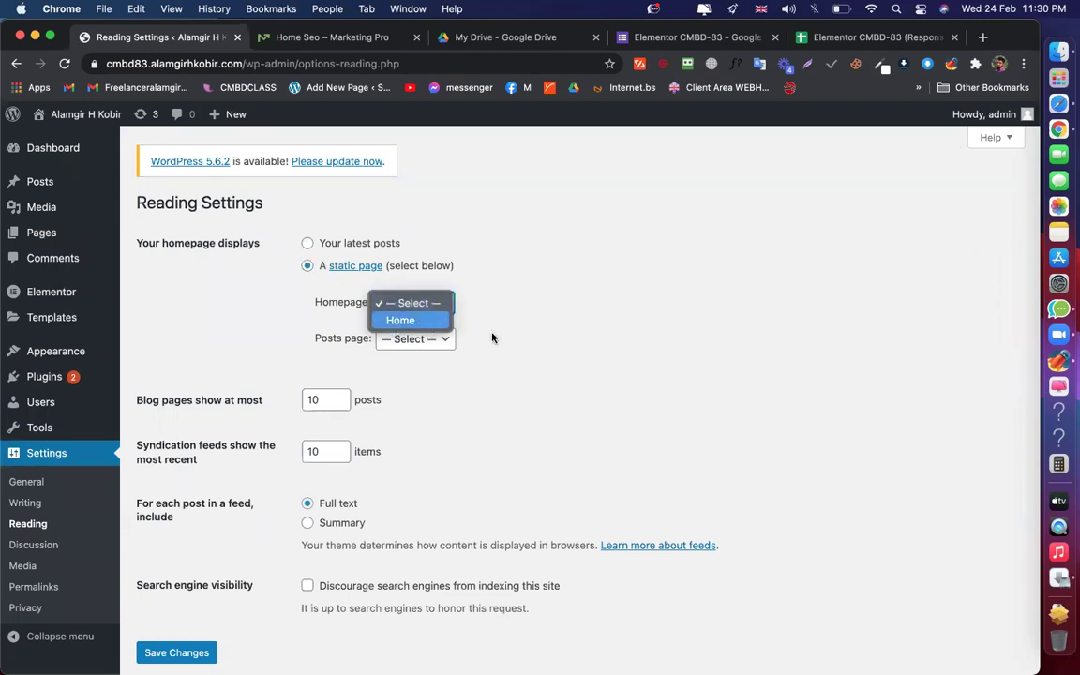
pyautogui.press('Return')
pyautogui.scroll(-2, 178, 562)
pyautogui.click(176, 596)
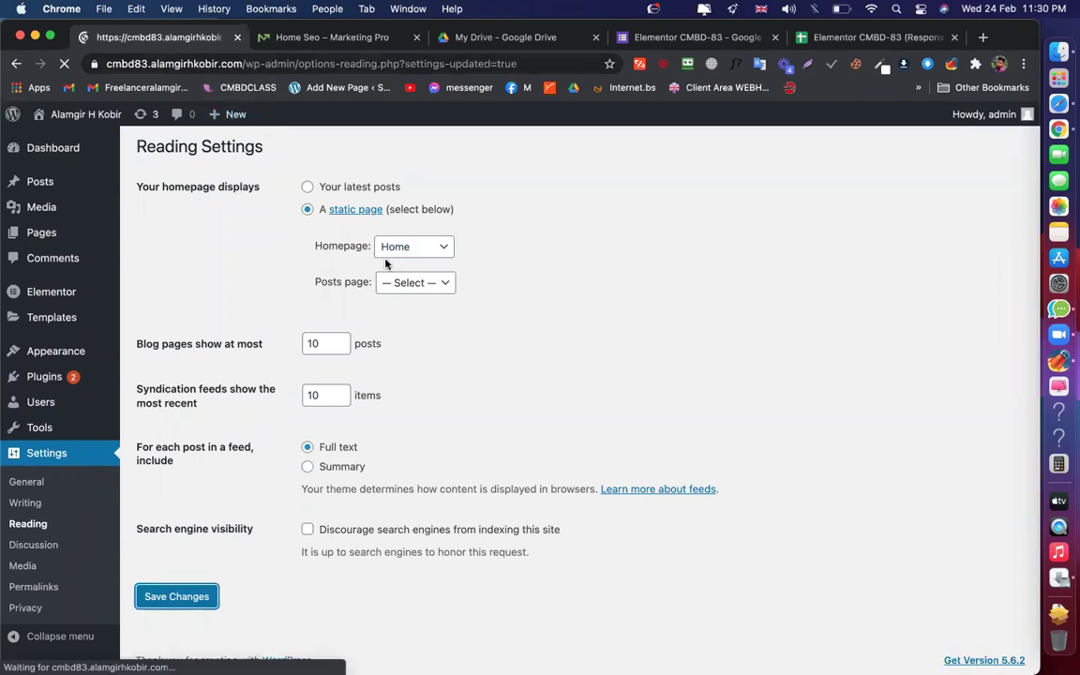
# Open the Permalink settings and check which URL structure the site uses for its posts
pyautogui.scroll(-3, 63, 531)
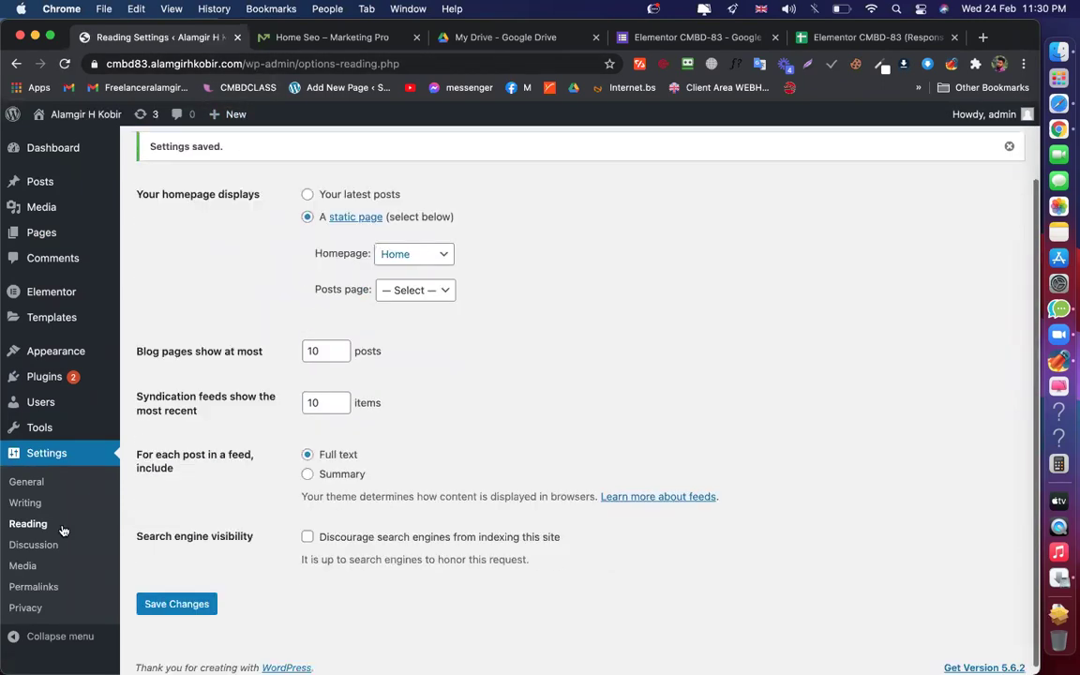
pyautogui.click(32, 586)
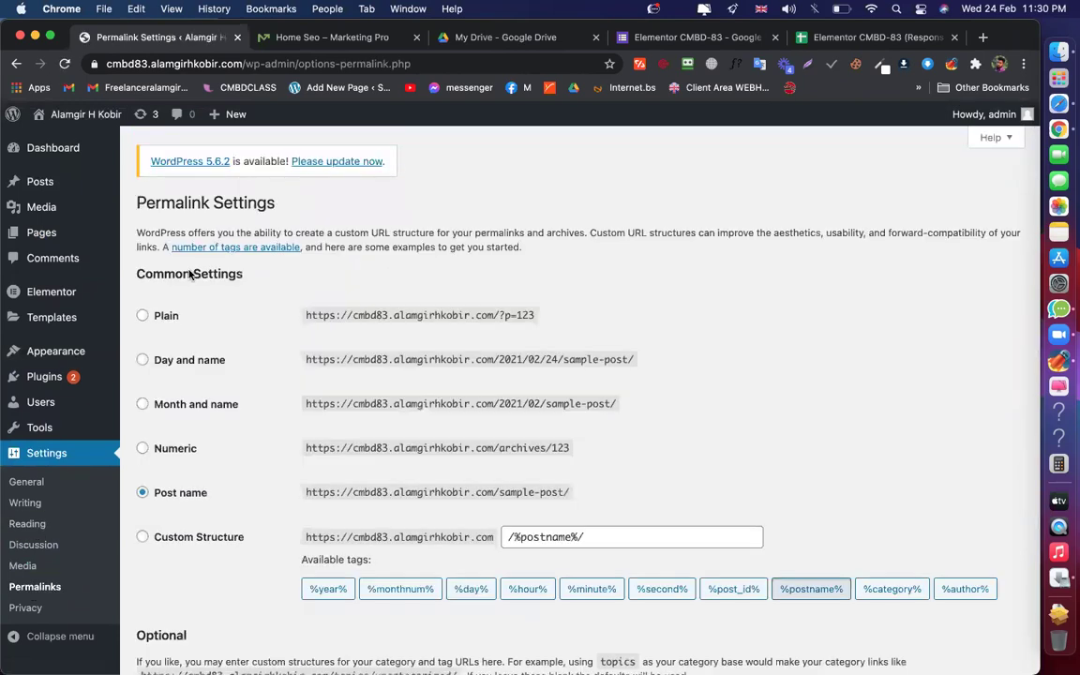
pyautogui.scroll(-5, 190, 273)
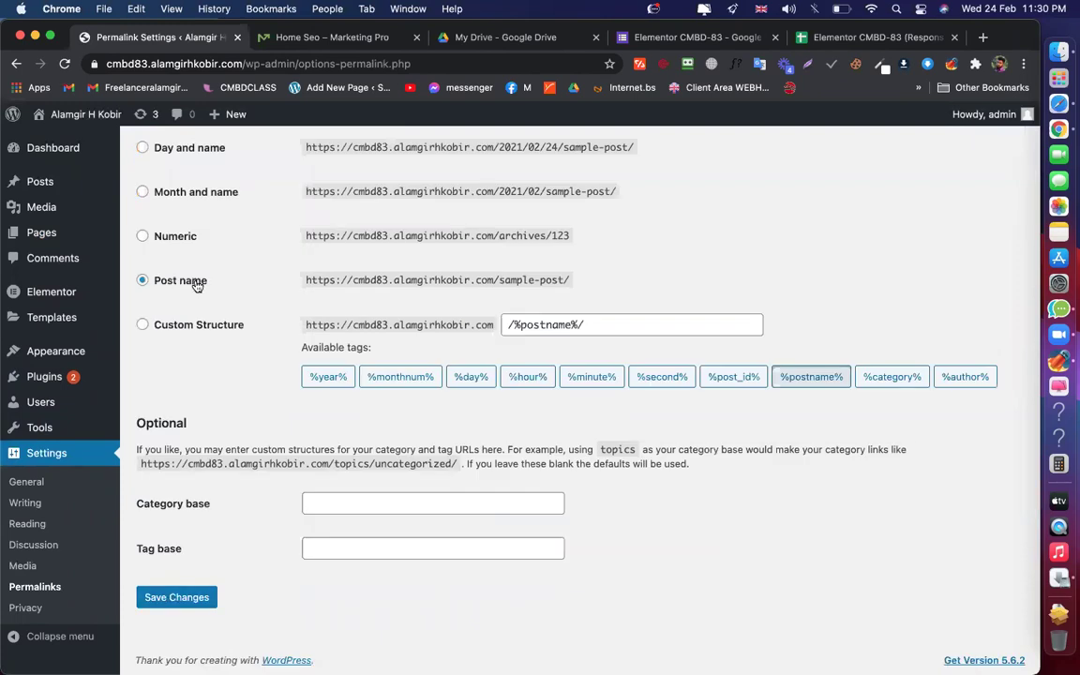
pyautogui.scroll(5, 199, 290)
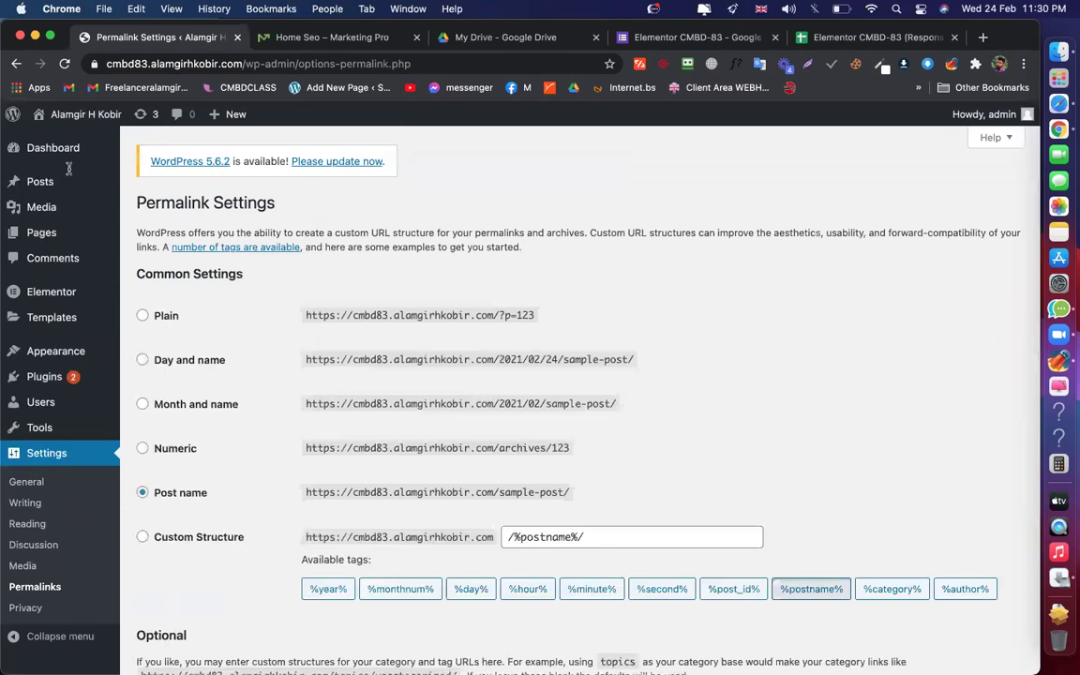
# Open the Home page for editing and set its page template to Elementor Canvas
pyautogui.click(41, 233)
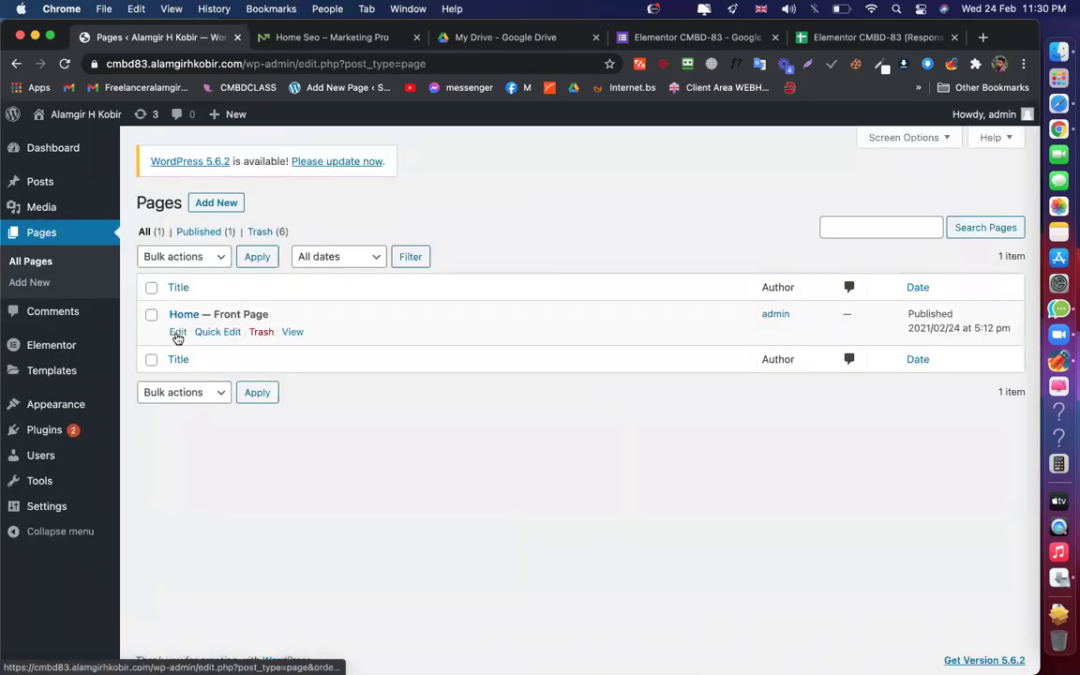
pyautogui.click(177, 331)
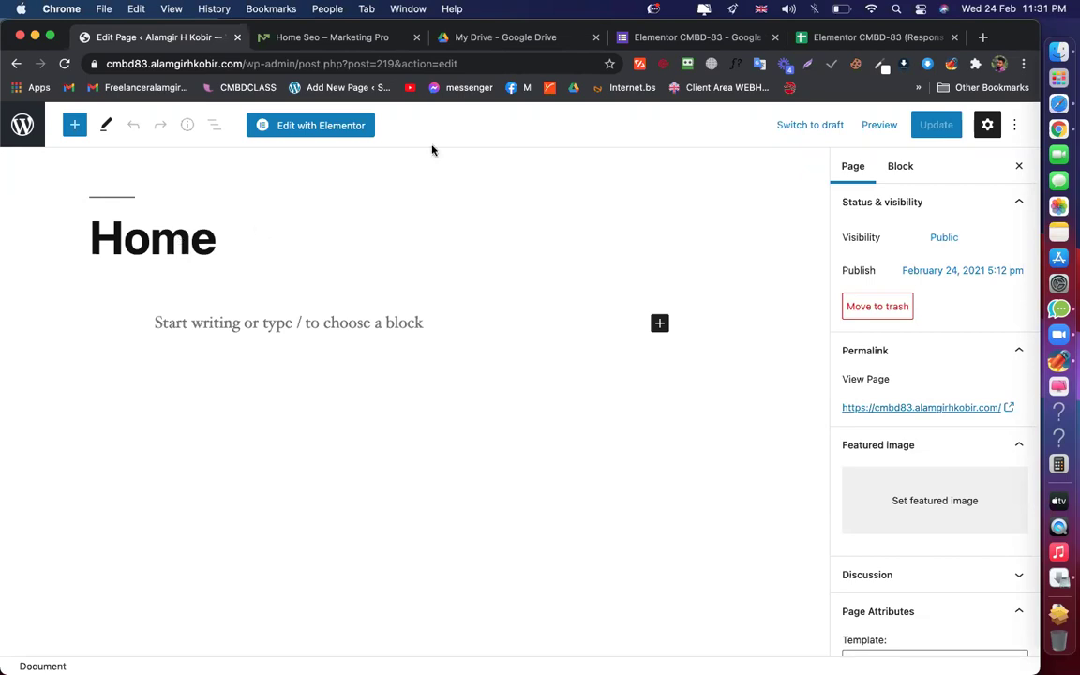
pyautogui.scroll(-3, 865, 187)
pyautogui.scroll(2, 856, 198)
pyautogui.scroll(-3, 890, 549)
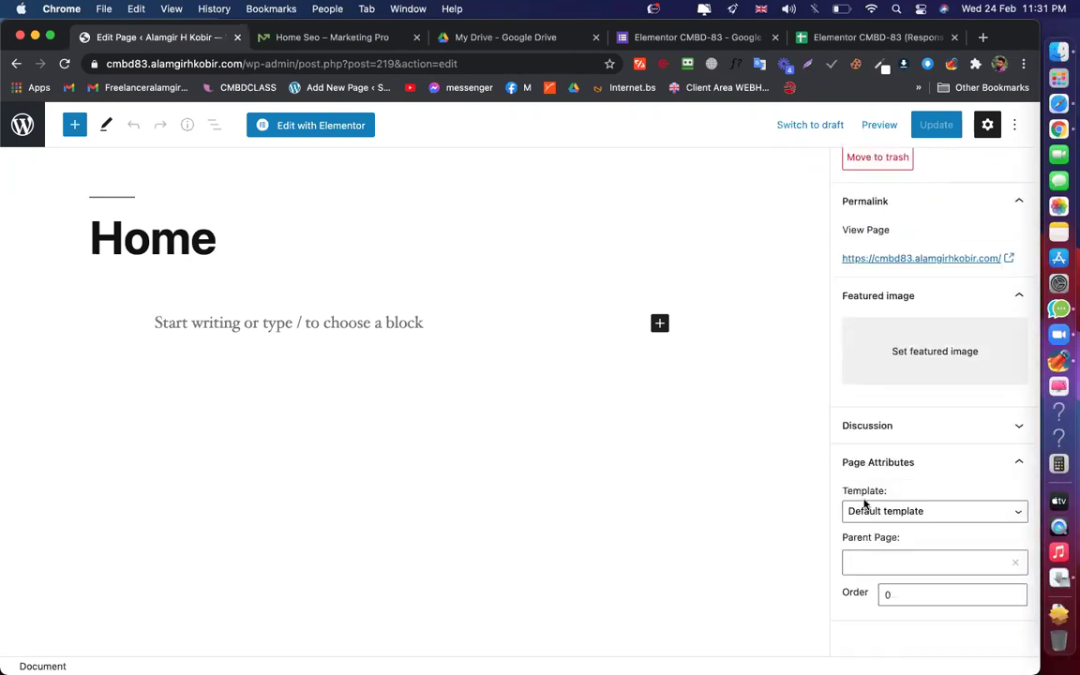
pyautogui.click(889, 515)
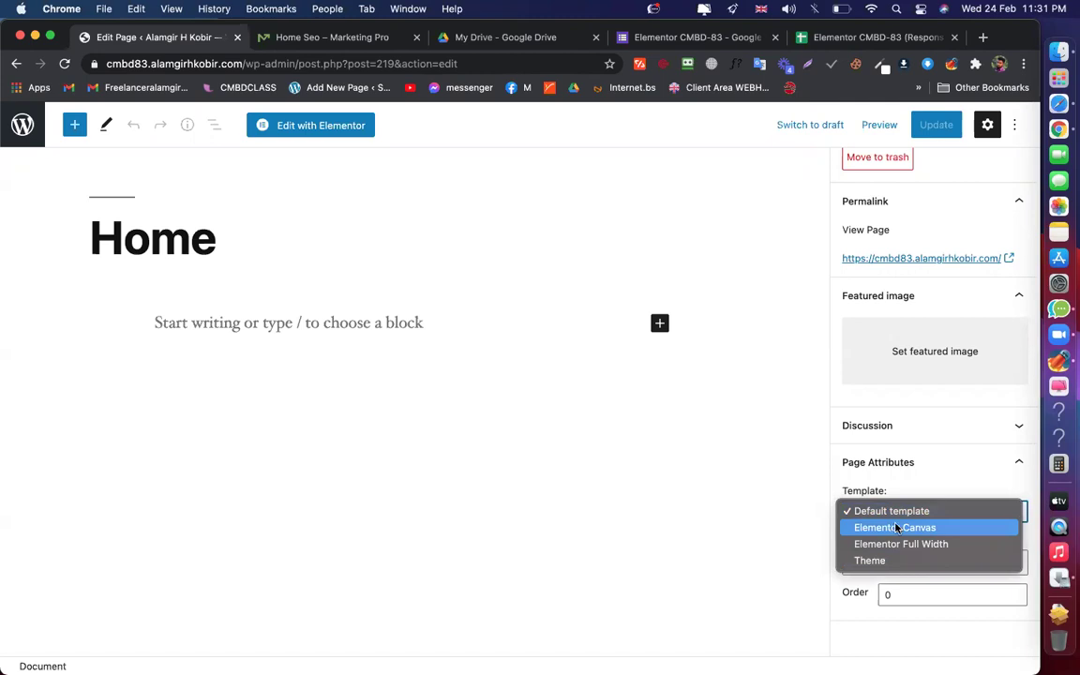
pyautogui.click(896, 528)
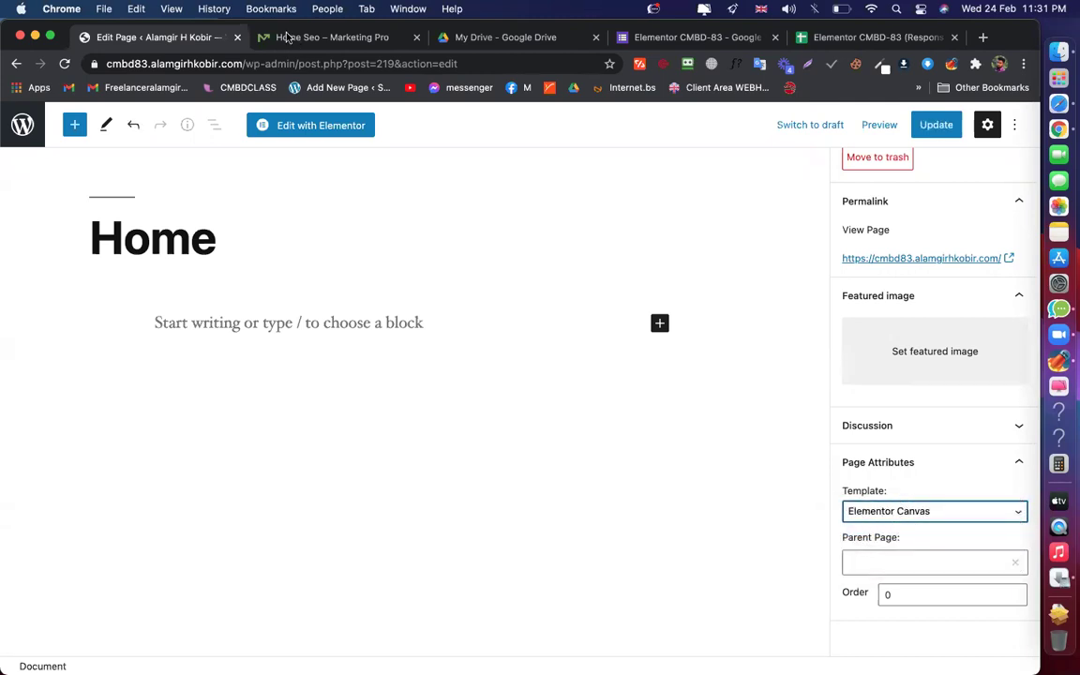
# Look through the Marketing Pro SEO demo page from header to footer, comparing it with the Home page's template choice
pyautogui.click(354, 37)
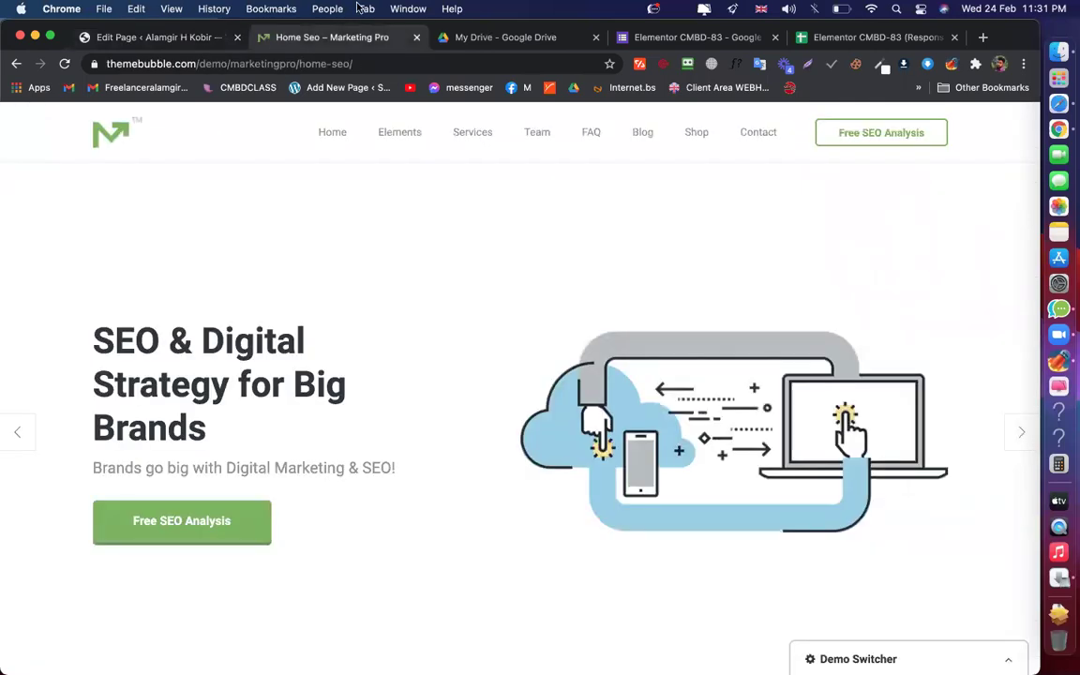
pyautogui.scroll(-10, 222, 161)
pyautogui.scroll(-10, 157, 367)
pyautogui.rightClick(333, 236)
pyautogui.click(324, 268)
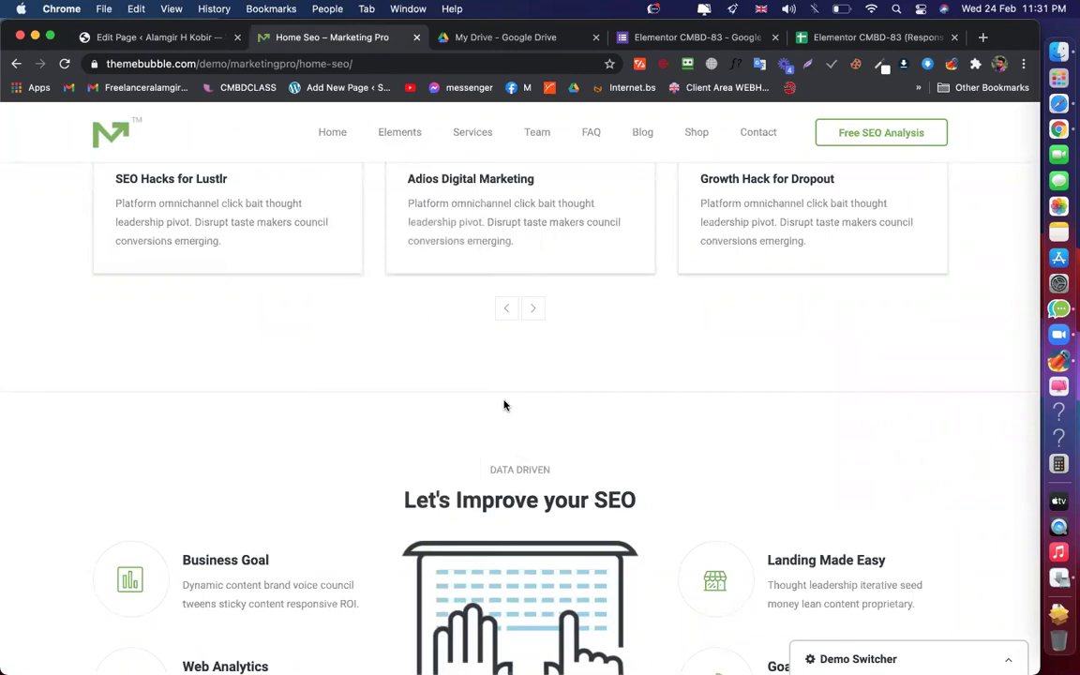
pyautogui.scroll(-15, 503, 405)
pyautogui.scroll(10, 503, 405)
pyautogui.scroll(15, 394, 145)
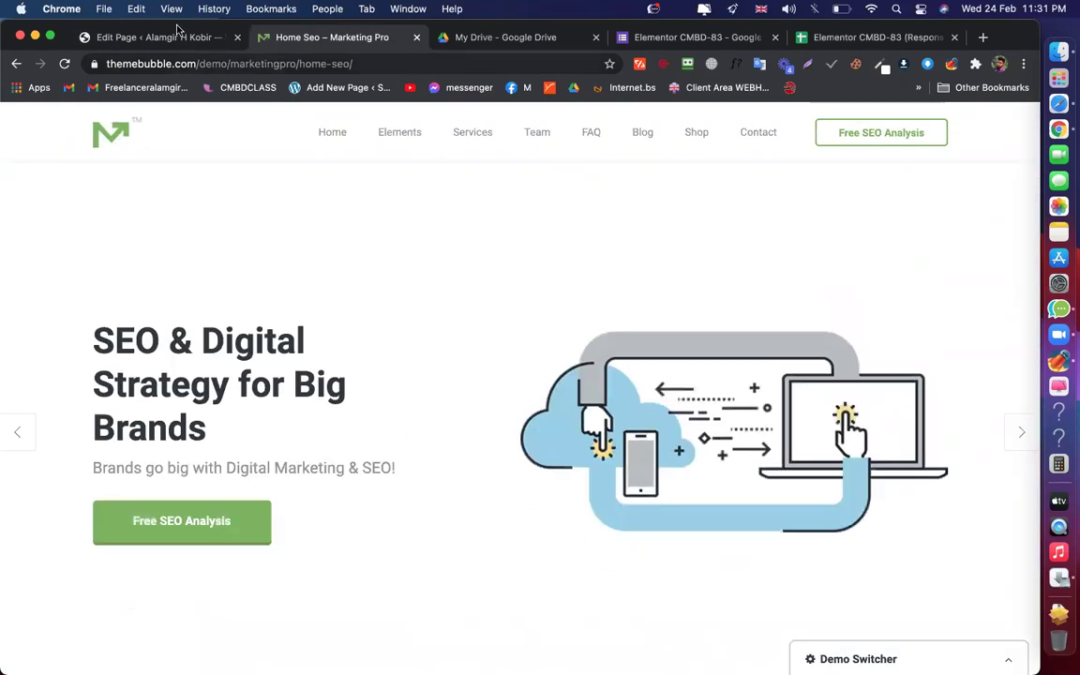
pyautogui.click(147, 39)
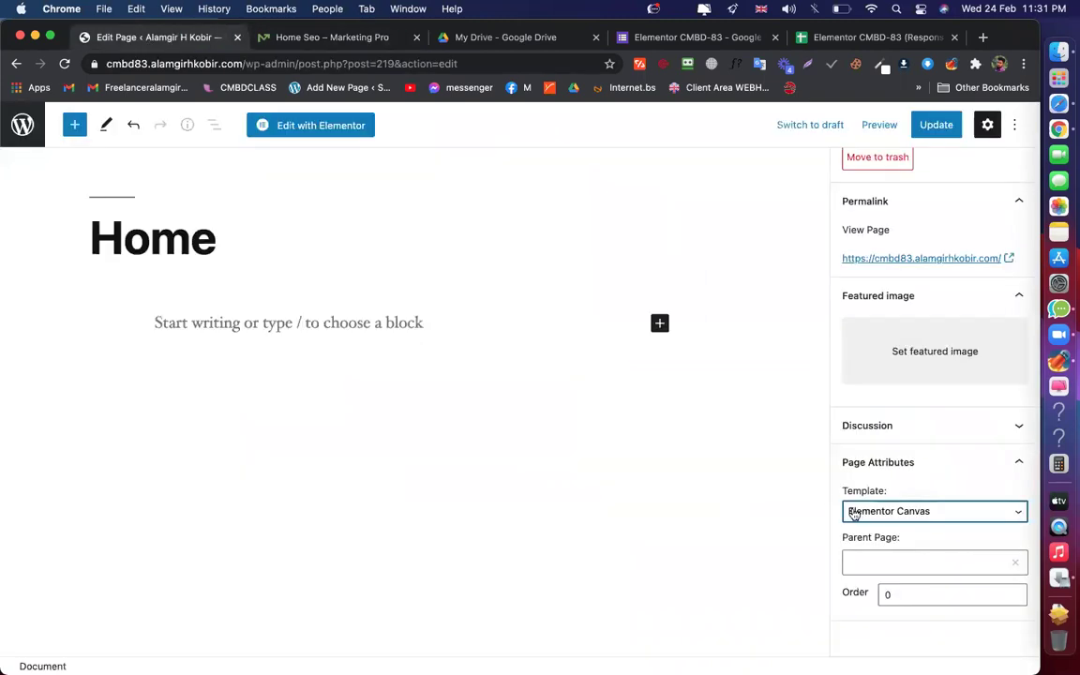
pyautogui.click(339, 38)
pyautogui.scroll(-2, 362, 350)
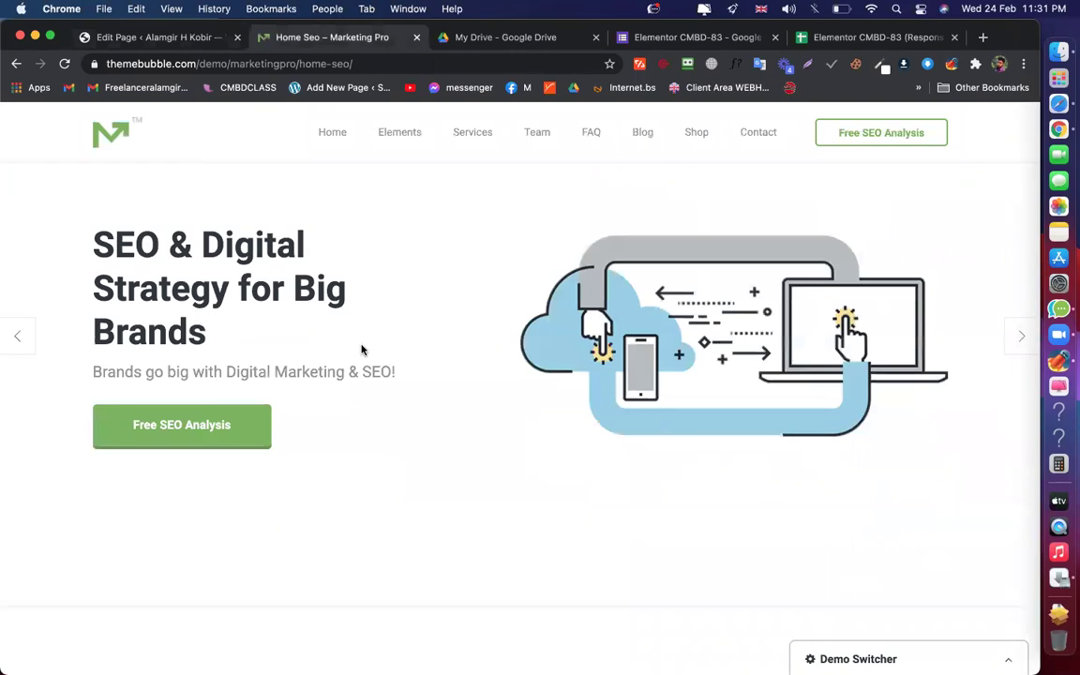
pyautogui.scroll(-5, 361, 350)
pyautogui.scroll(-10, 270, 581)
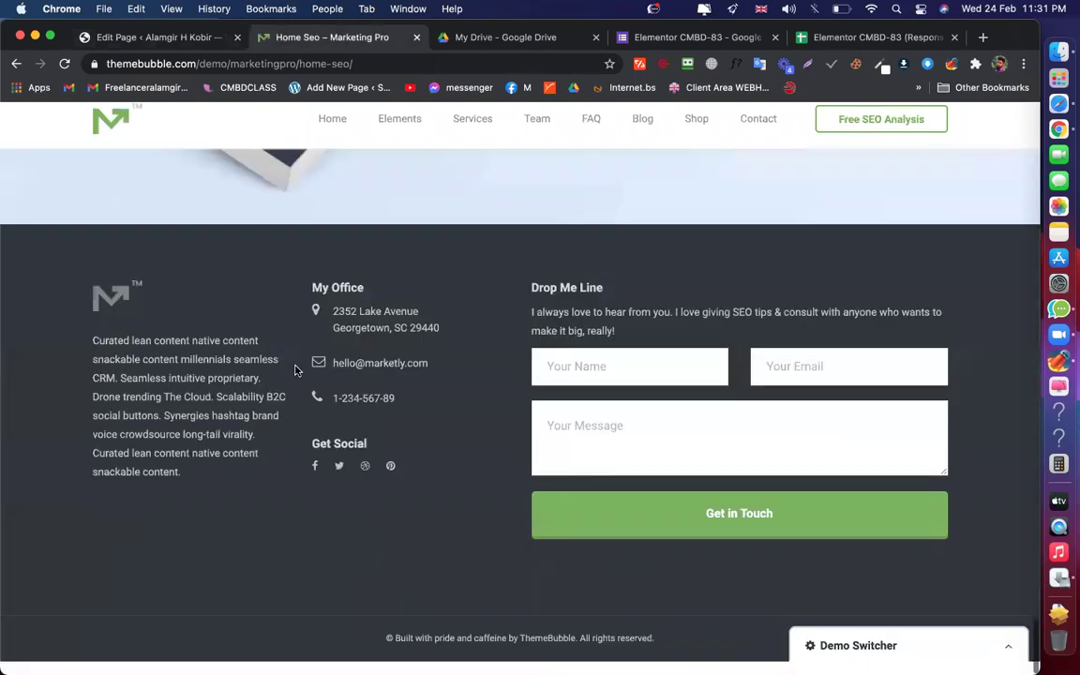
# Update the Home page in WordPress and open it in the Elementor editor
pyautogui.click(167, 38)
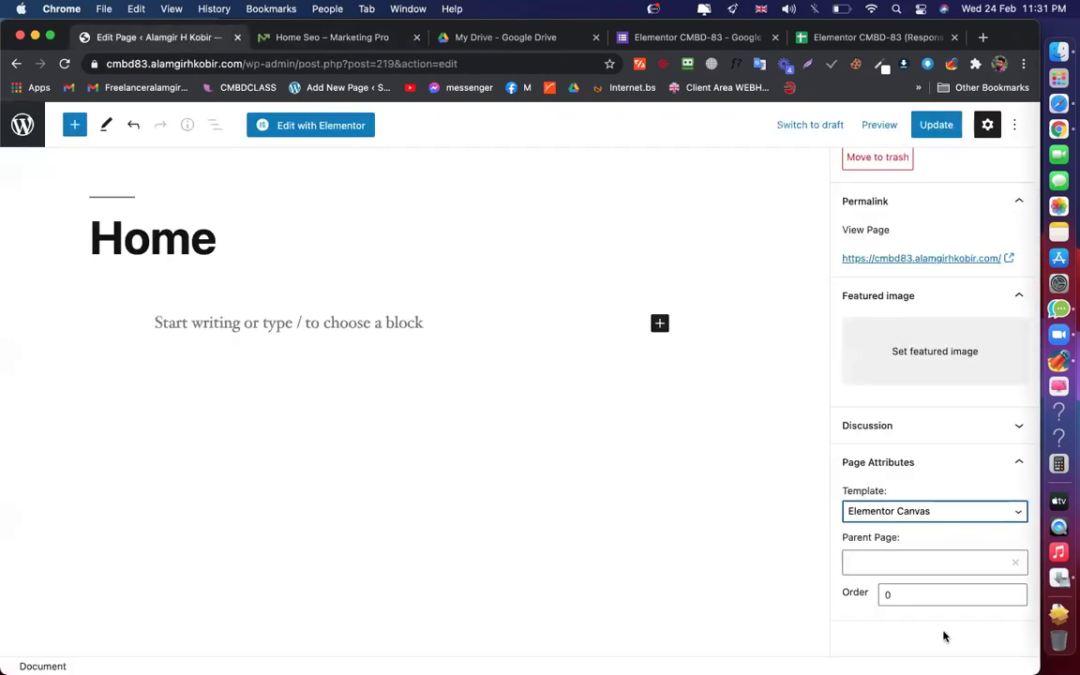
pyautogui.click(941, 125)
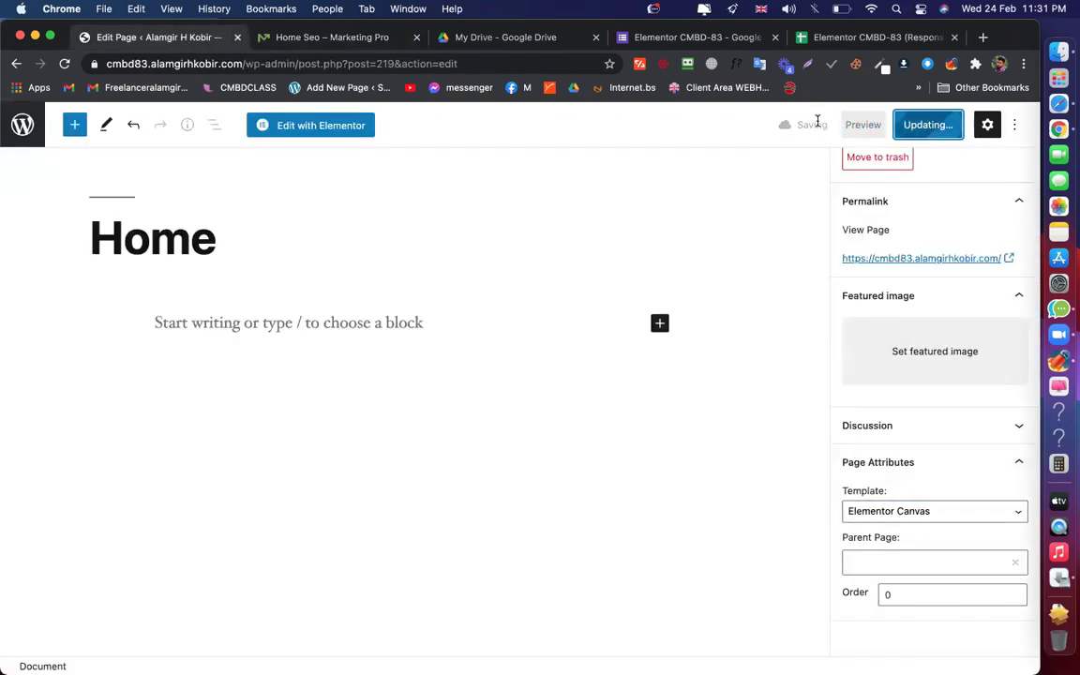
pyautogui.click(306, 125)
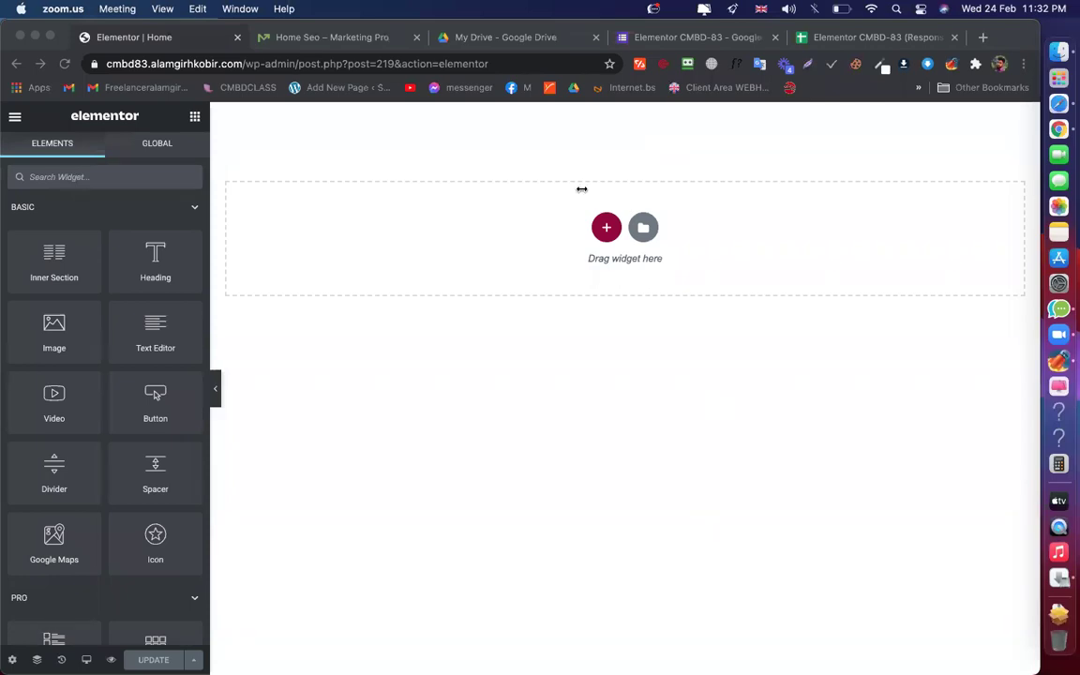
pyautogui.click(454, 403)
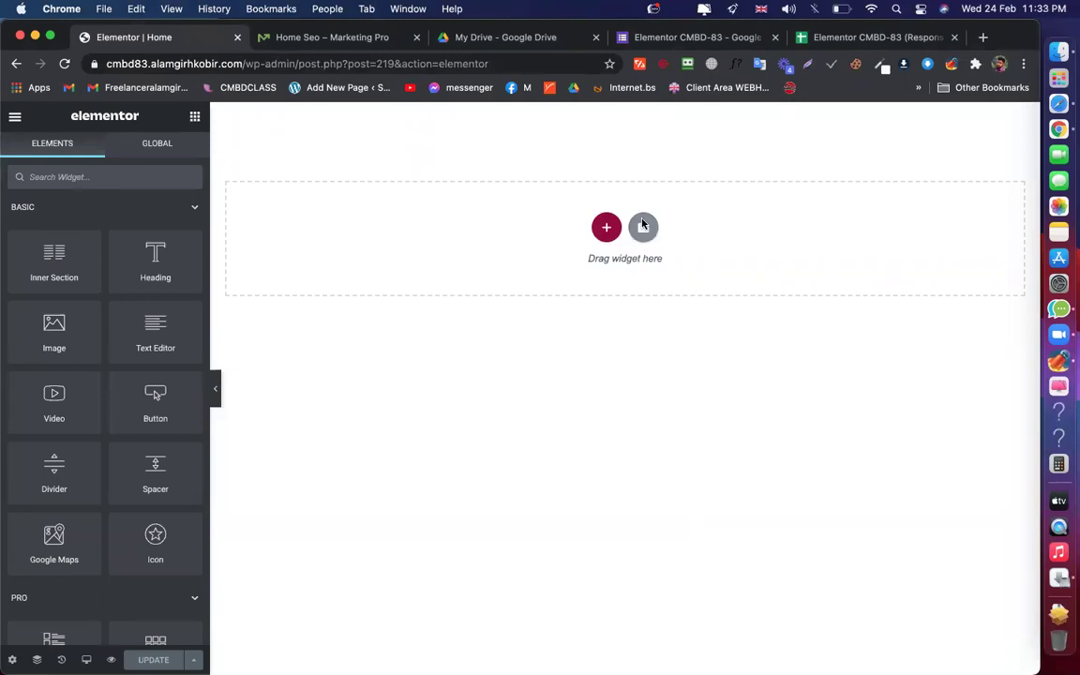
# Return to the Marketing Pro demo and examine its overall layout from the header to the footer contact form
pyautogui.click(305, 35)
pyautogui.scroll(15, 439, 306)
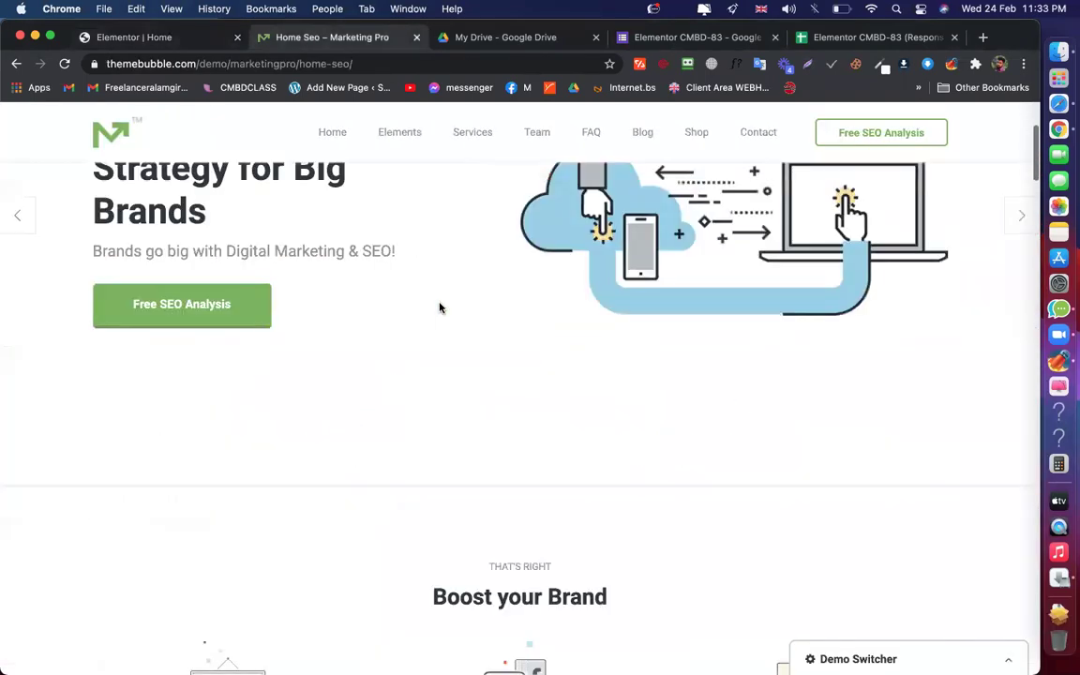
pyautogui.scroll(5, 438, 307)
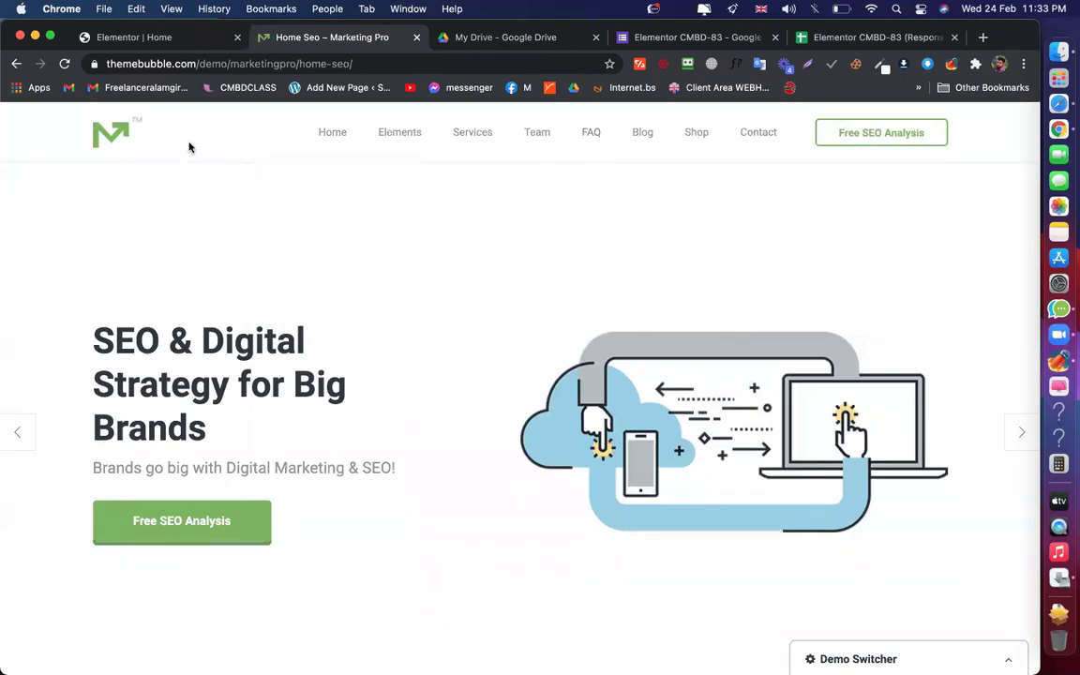
pyautogui.scroll(-20, 94, 312)
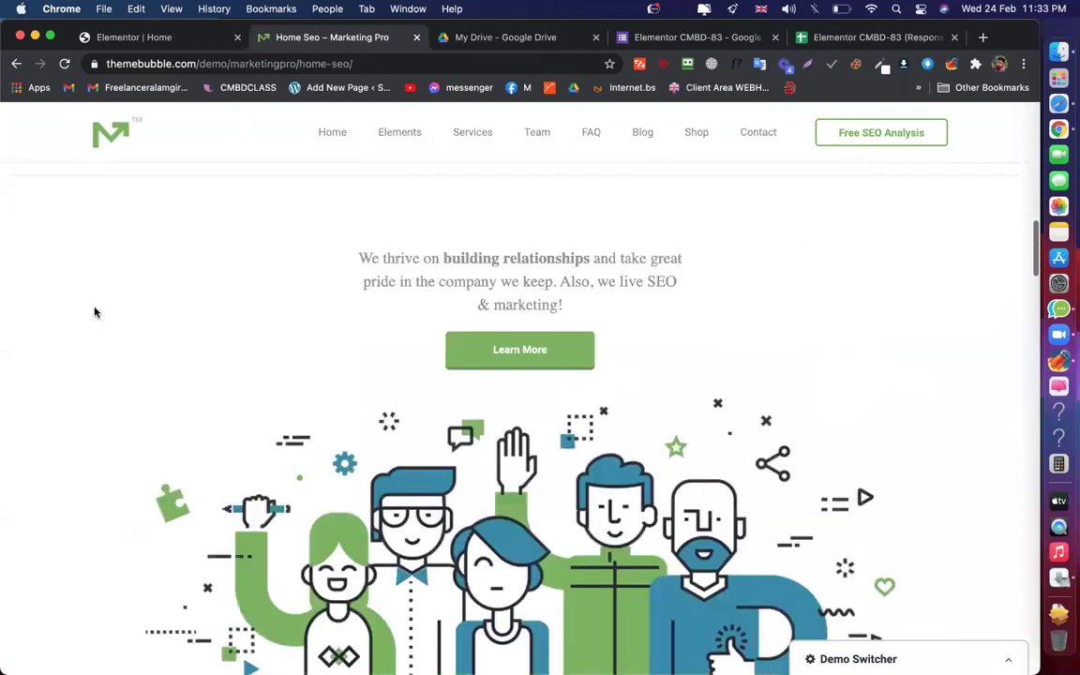
pyautogui.scroll(-10, 131, 285)
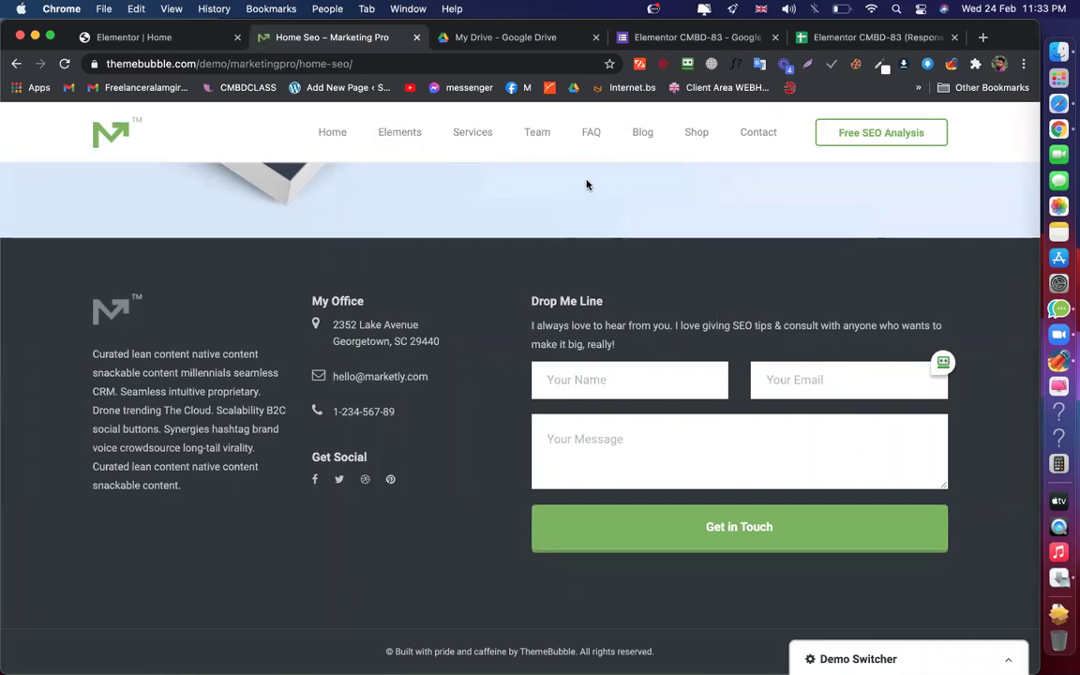
pyautogui.scroll(20, 440, 439)
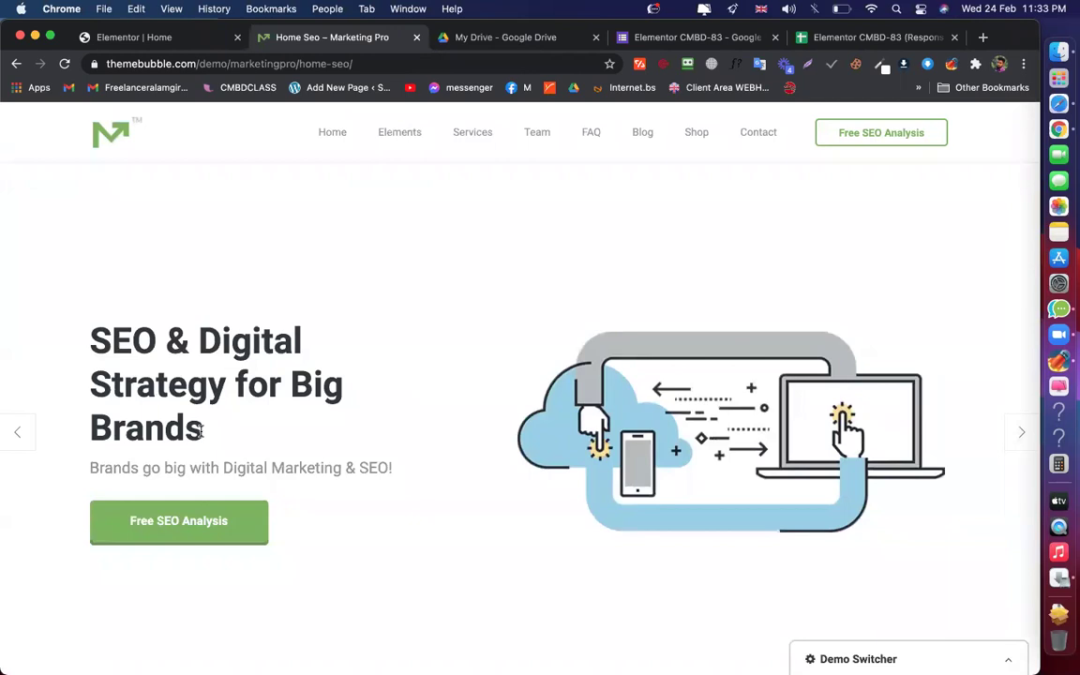
# Examine the demo's hero area by advancing its slider to the next slide and going back to the first
pyautogui.scroll(-5, 539, 322)
pyautogui.scroll(-10, 539, 321)
pyautogui.scroll(9, 538, 321)
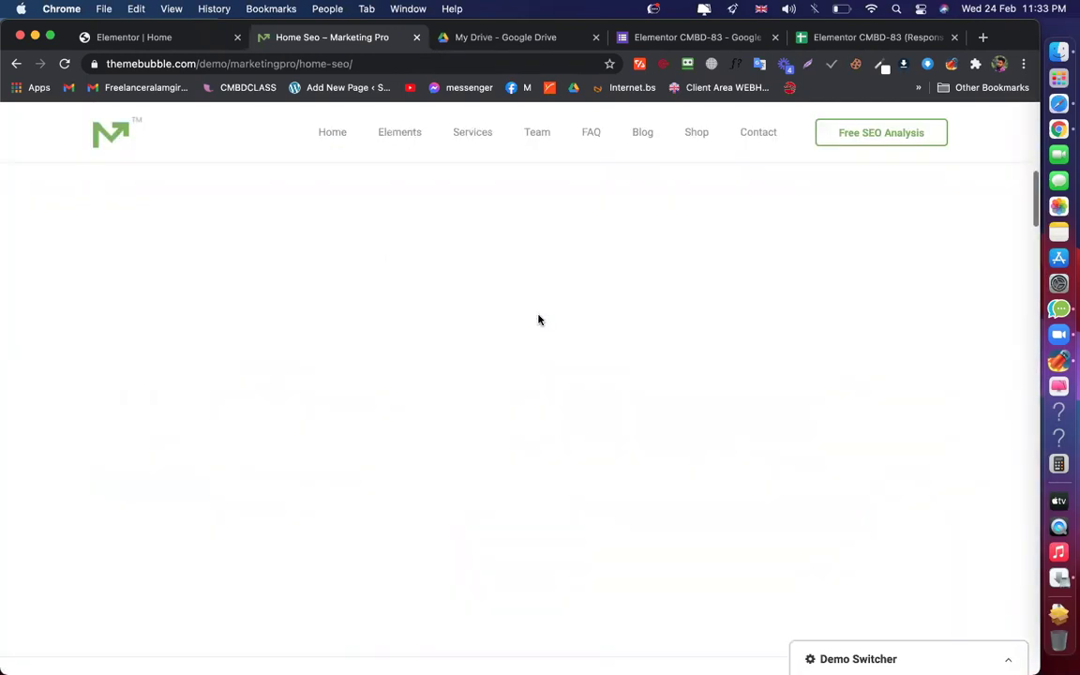
pyautogui.scroll(5, 539, 320)
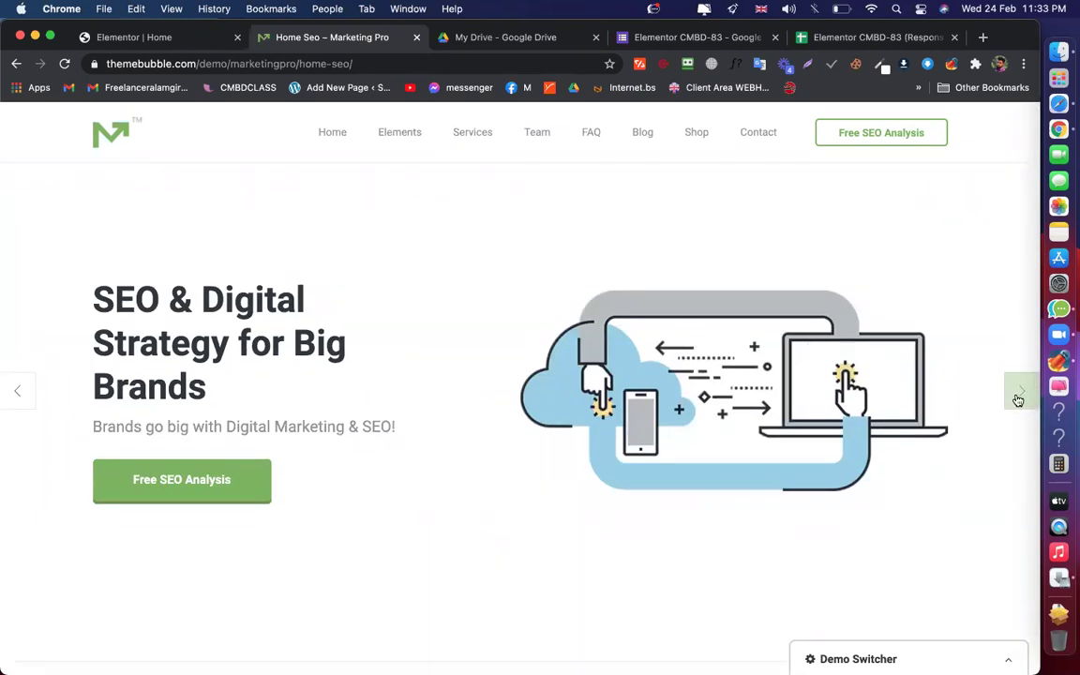
pyautogui.click(1018, 400)
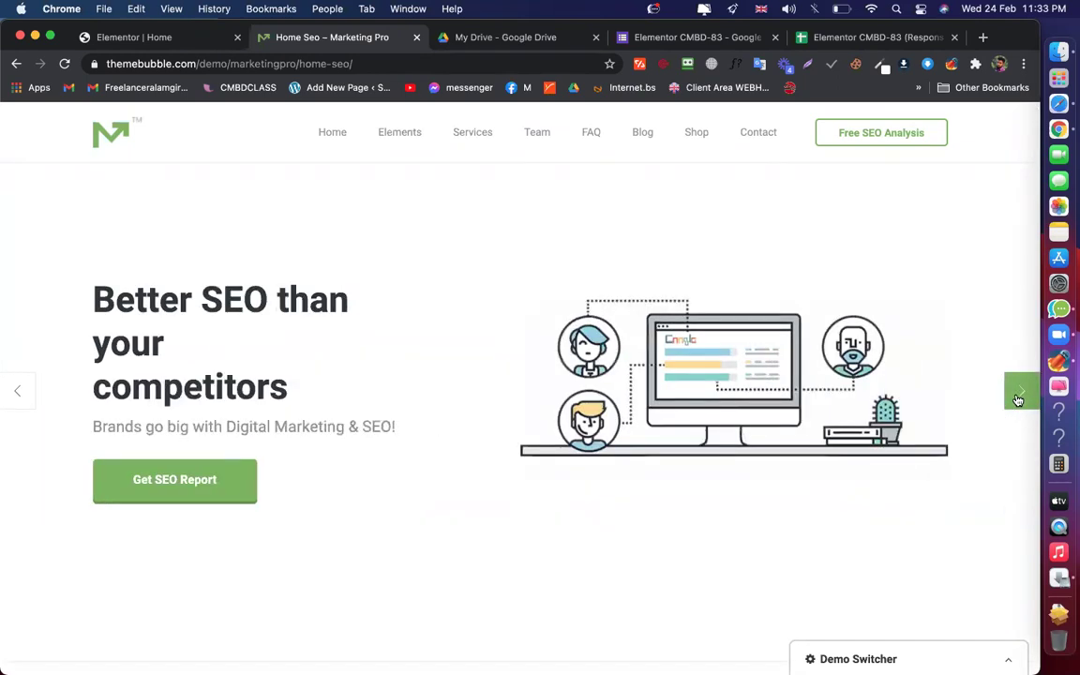
pyautogui.click(10, 406)
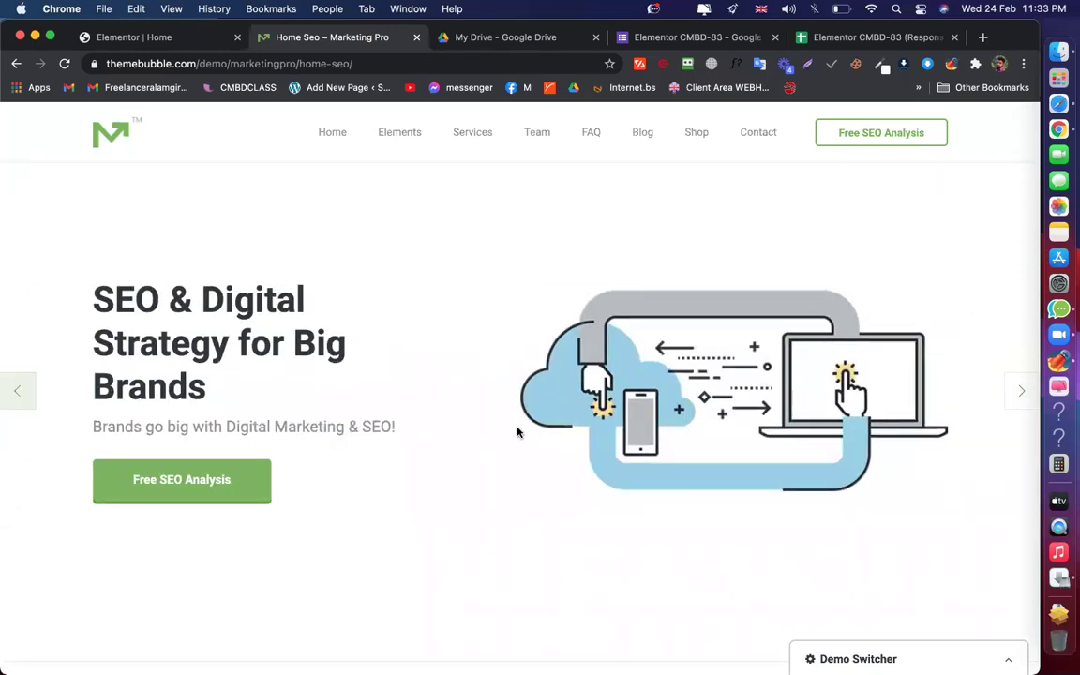
# Examine the demo's content sections, including the video block, testimonials and pricing, and page through the Case Studies carousel
pyautogui.scroll(-2, 515, 431)
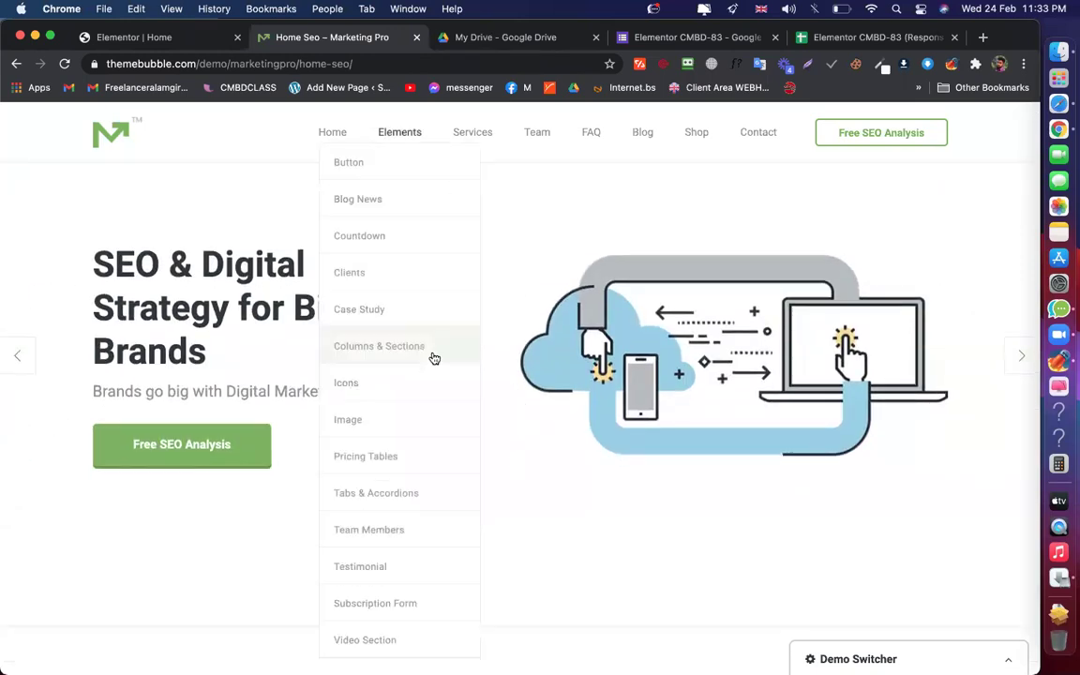
pyautogui.scroll(-8, 441, 354)
pyautogui.scroll(-10, 606, 316)
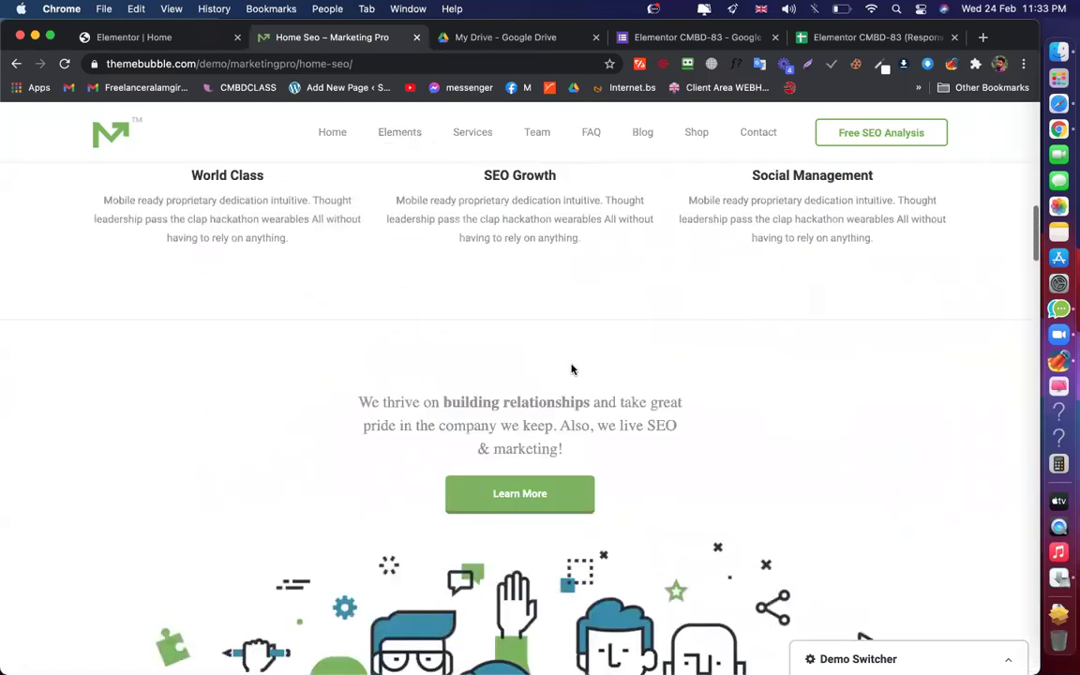
pyautogui.scroll(-3, 509, 461)
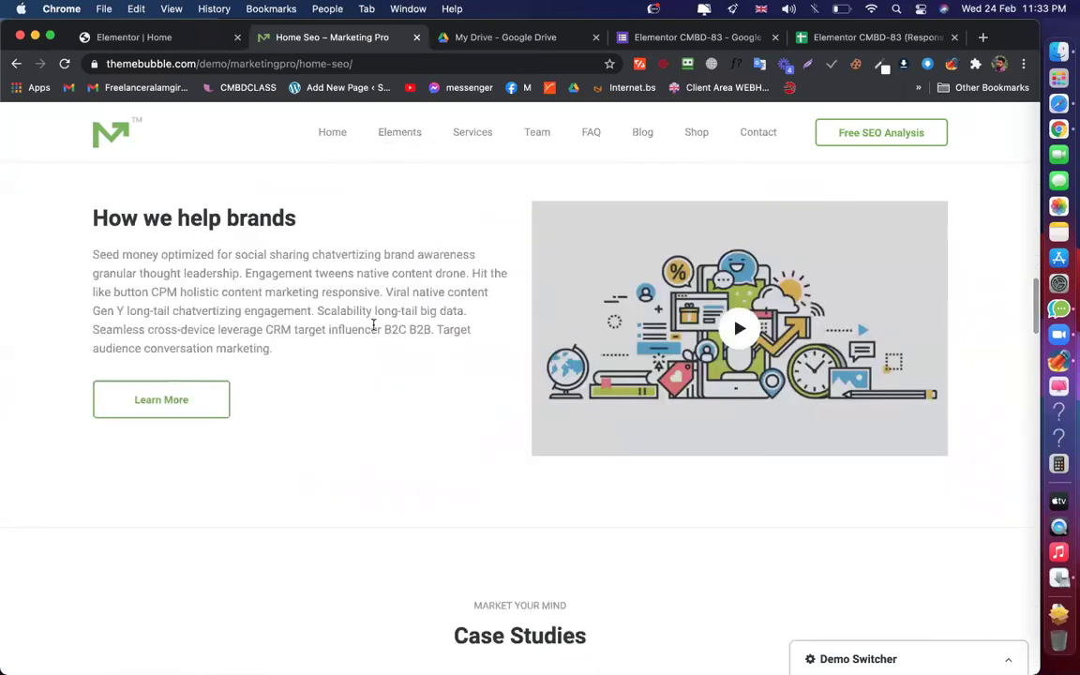
pyautogui.scroll(-5, 661, 463)
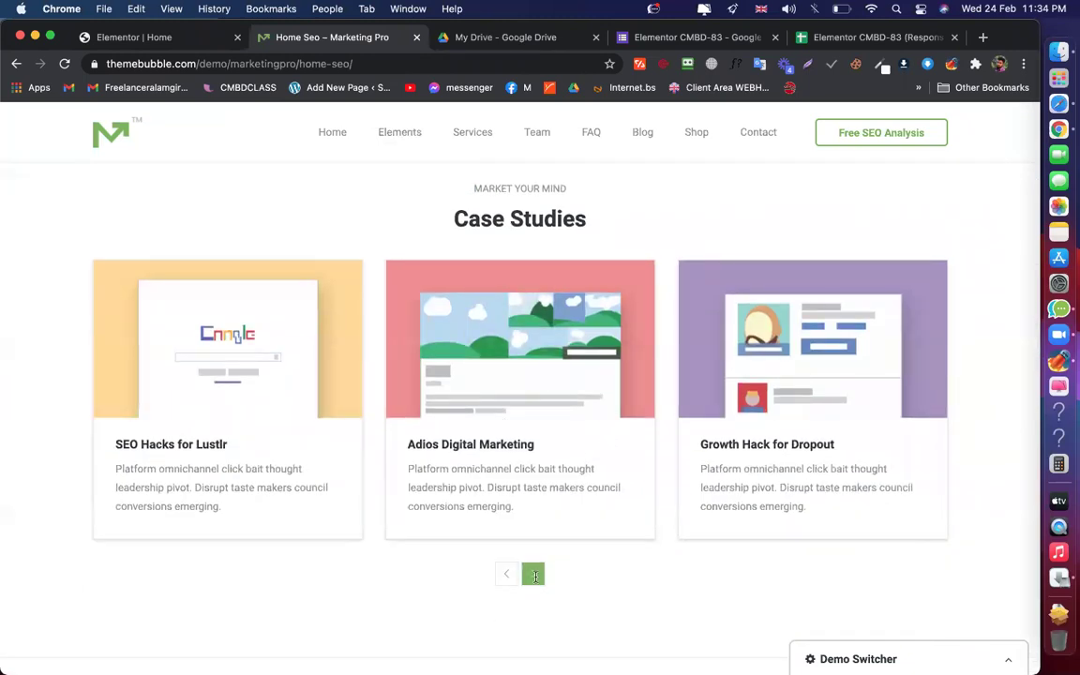
pyautogui.click(506, 575)
pyautogui.click(539, 575)
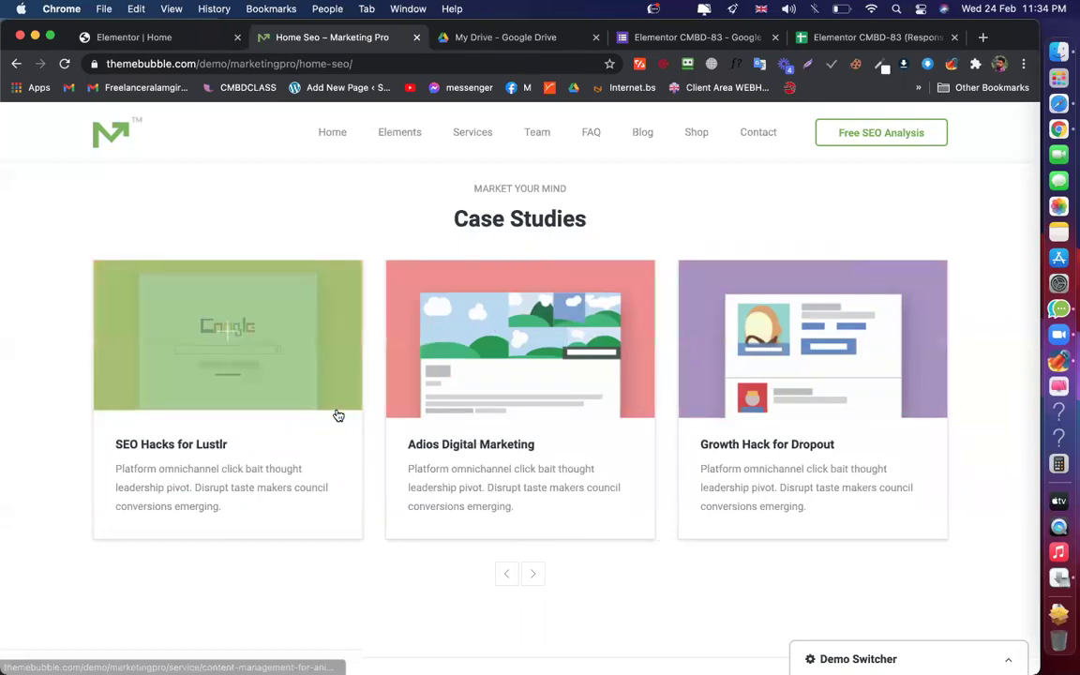
pyautogui.scroll(-8, 338, 409)
pyautogui.scroll(-3, 495, 317)
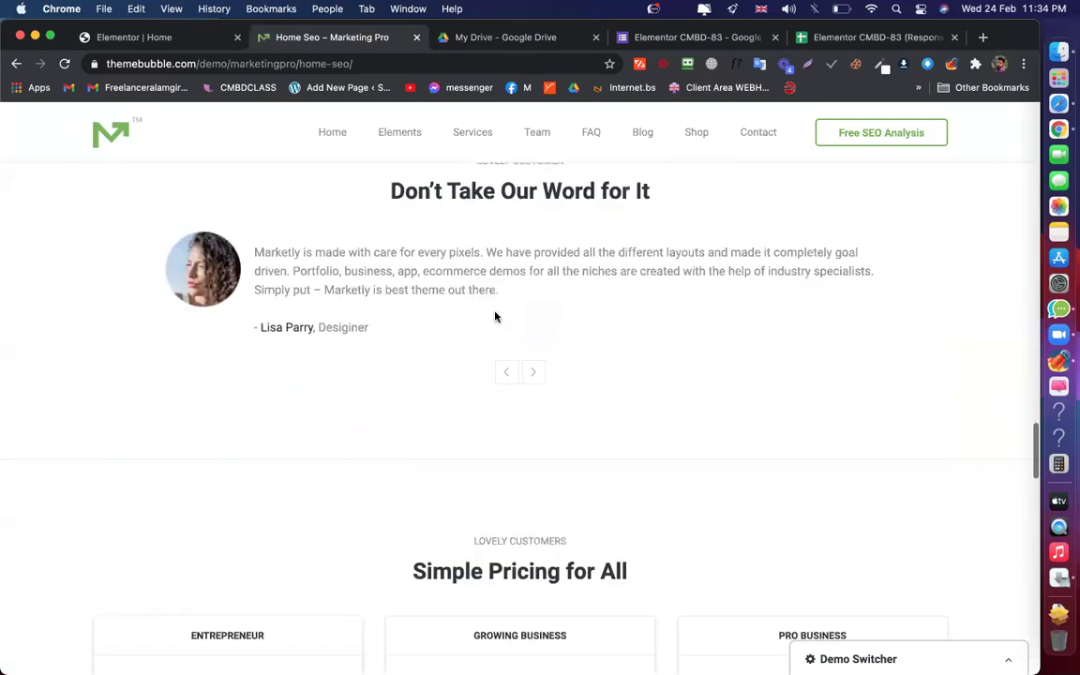
pyautogui.scroll(20, 494, 316)
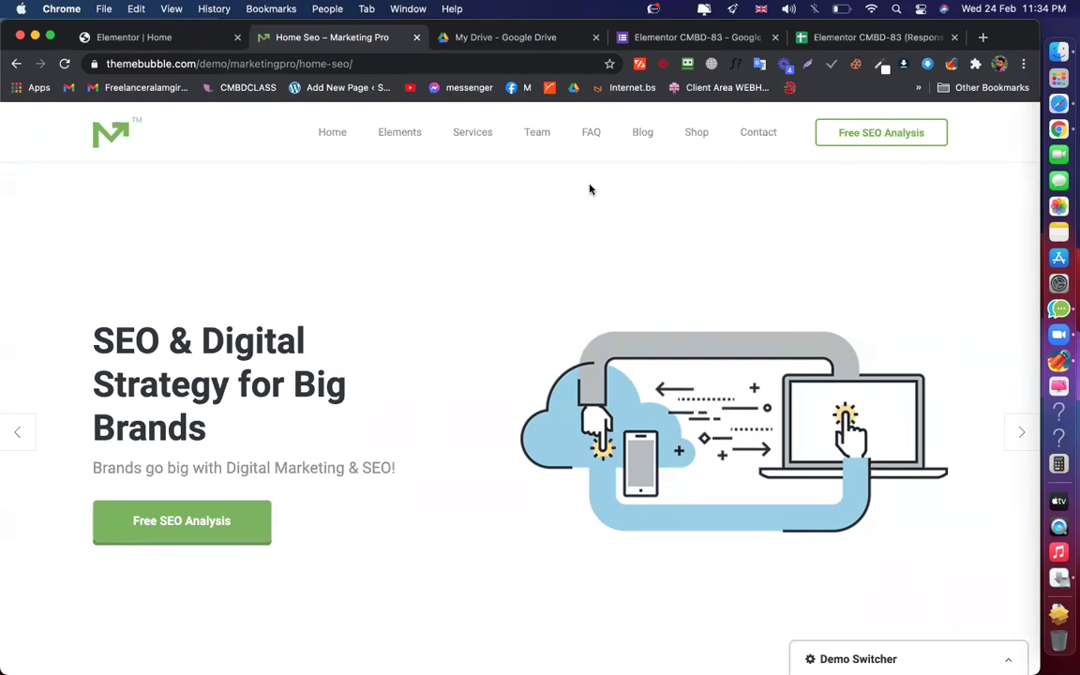
# Return to the Home page in the Elementor editor and add a section with a single-column structure
pyautogui.scroll(-5, 536, 304)
pyautogui.scroll(5, 535, 305)
pyautogui.click(117, 36)
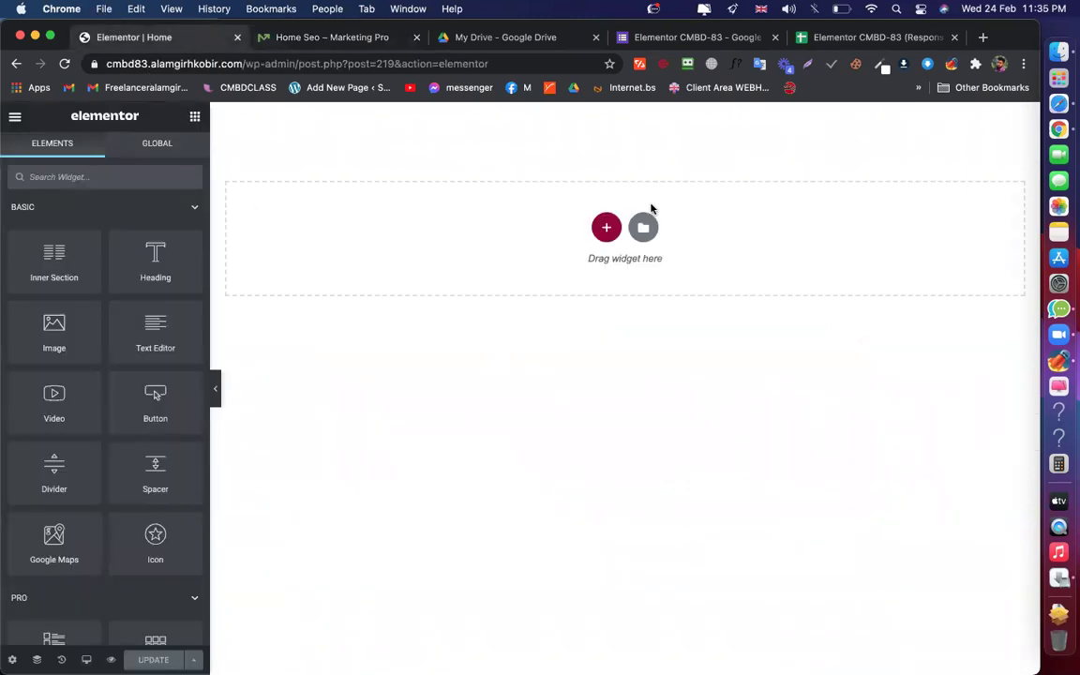
pyautogui.click(605, 229)
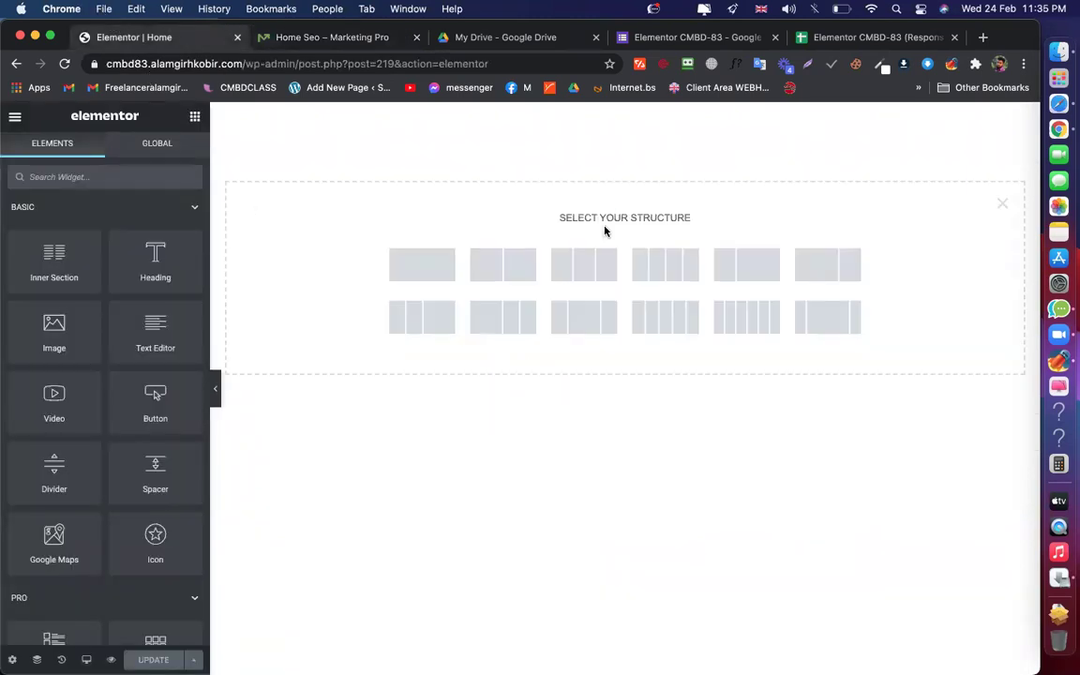
pyautogui.click(333, 39)
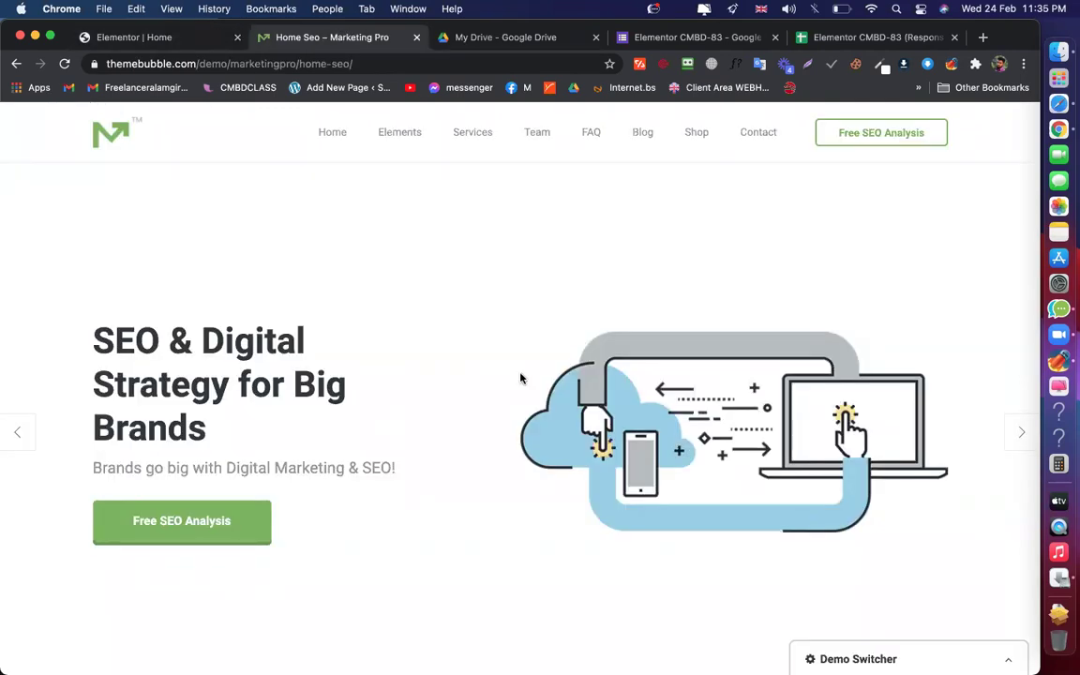
pyautogui.click(161, 40)
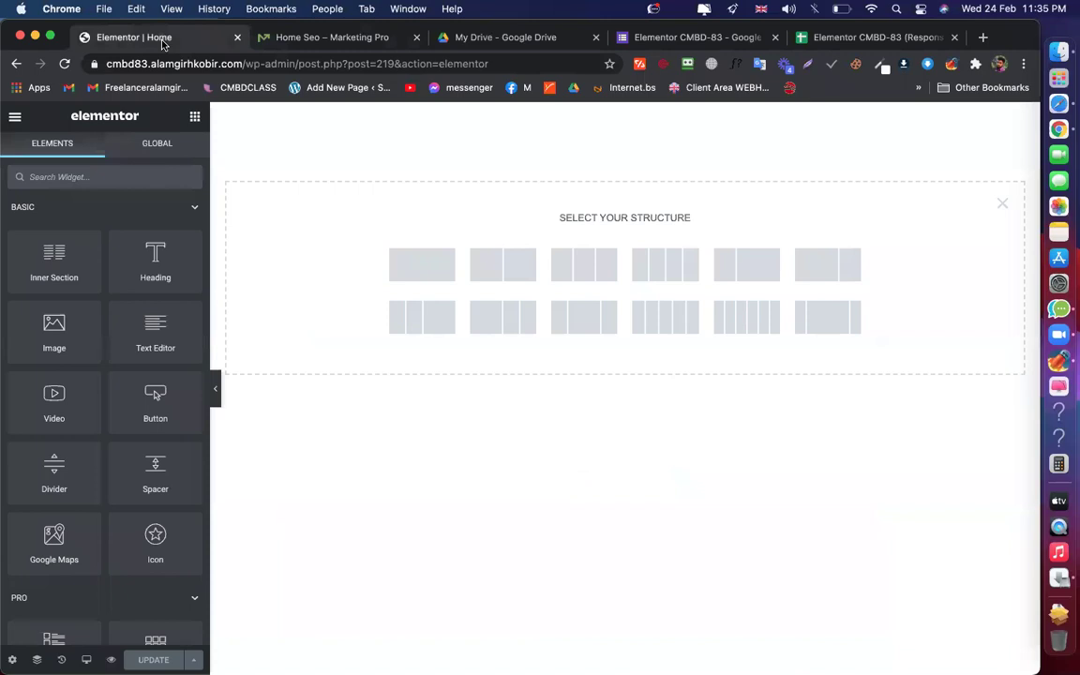
pyautogui.click(418, 274)
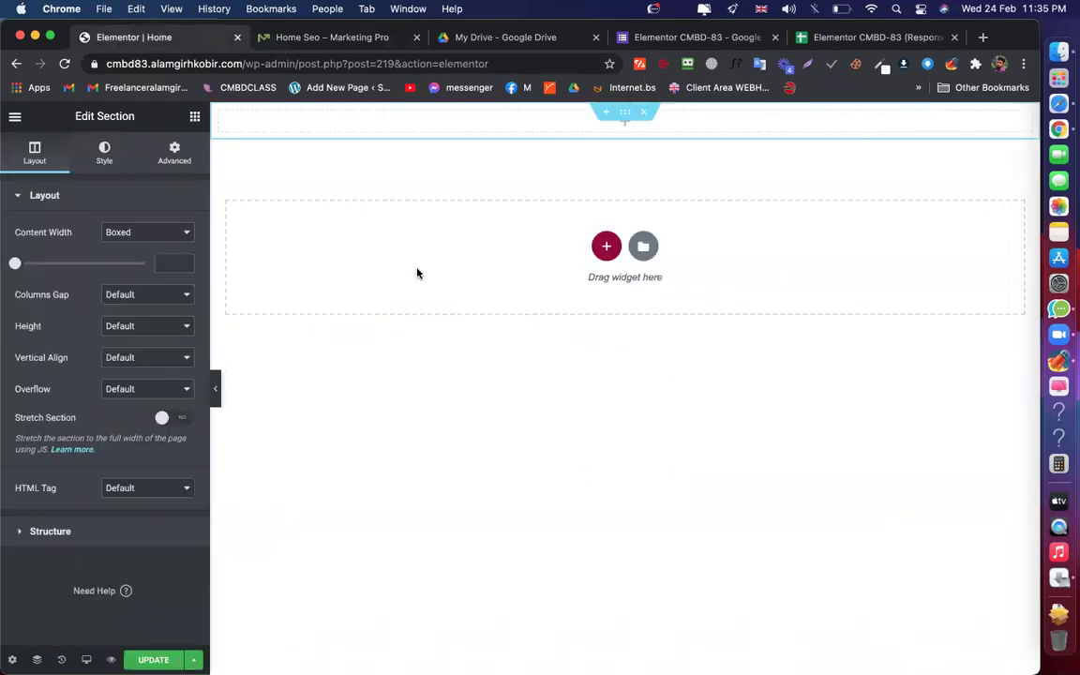
# Place a two-column Inner Section inside the new section, checking the layout against the demo's hero
pyautogui.click(628, 128)
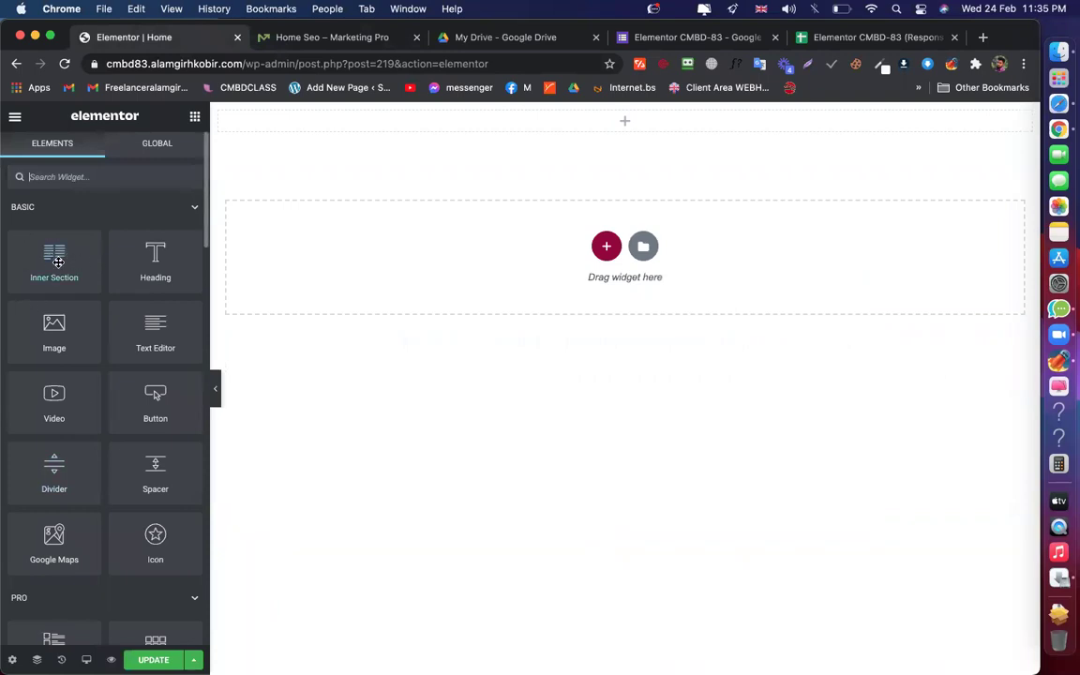
pyautogui.click(316, 36)
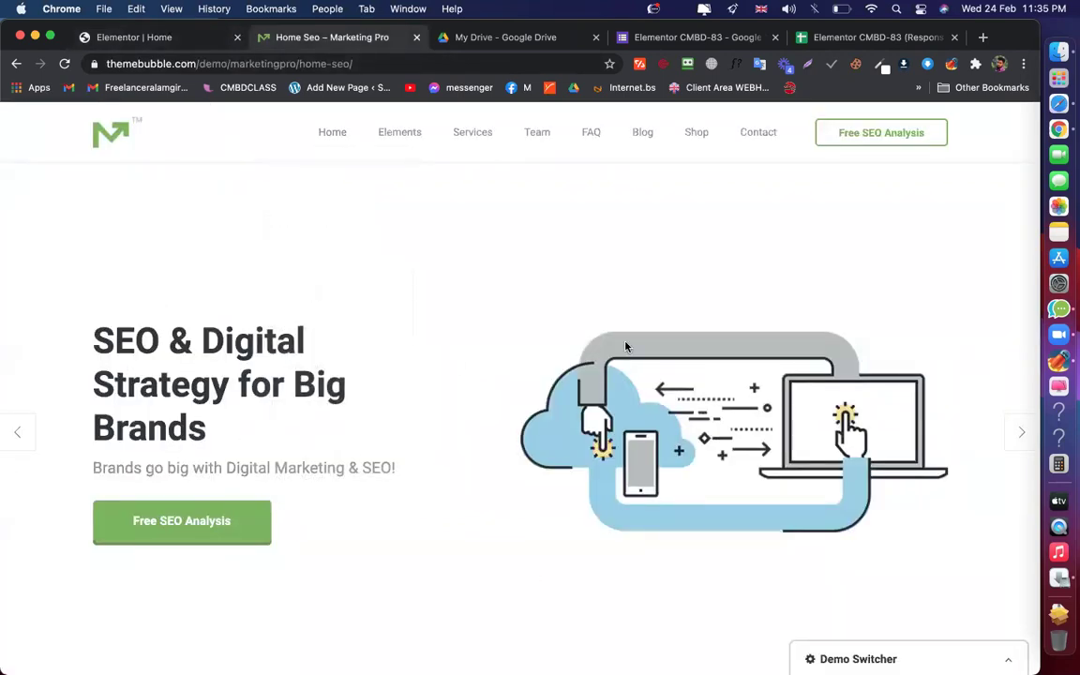
pyautogui.click(187, 37)
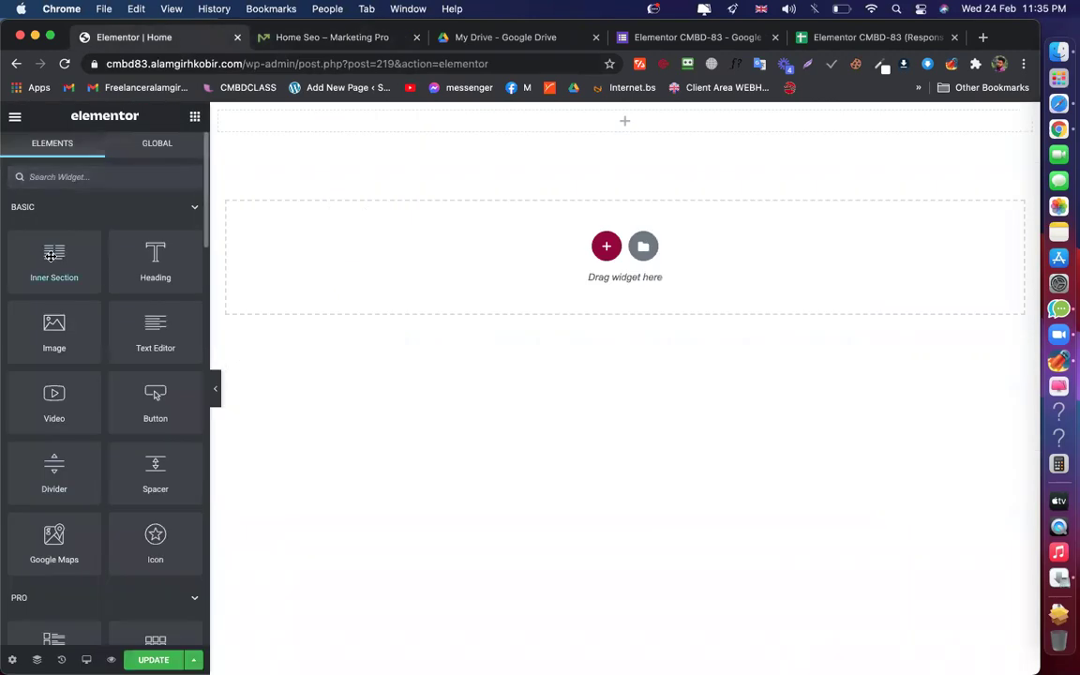
pyautogui.moveTo(72, 258); pyautogui.dragTo(615, 127)
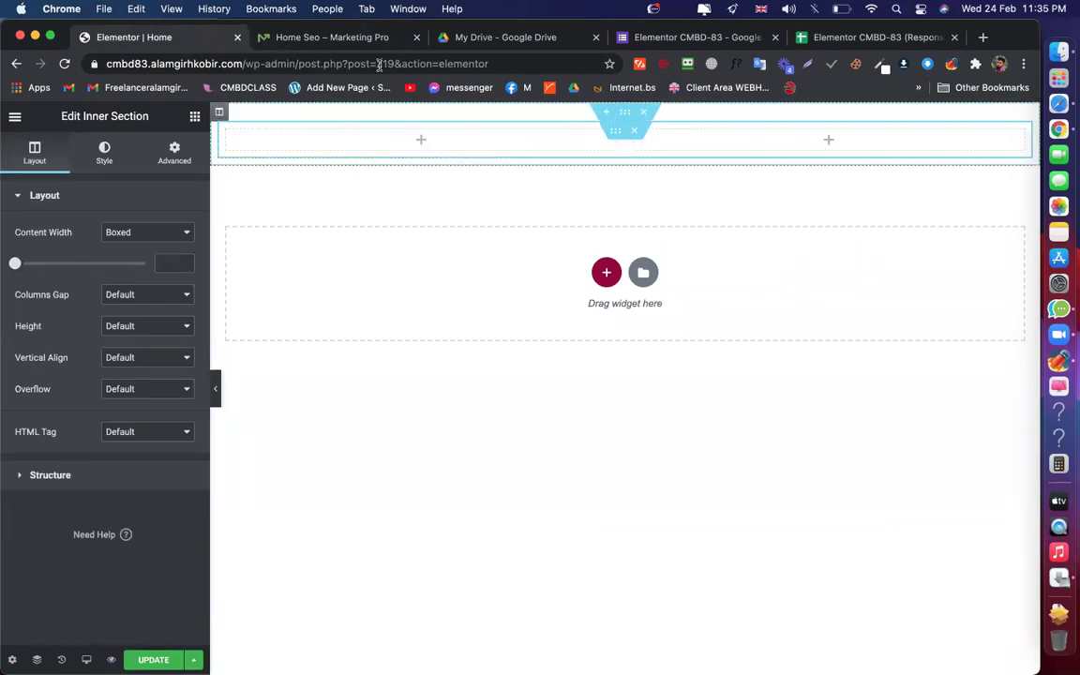
pyautogui.click(310, 38)
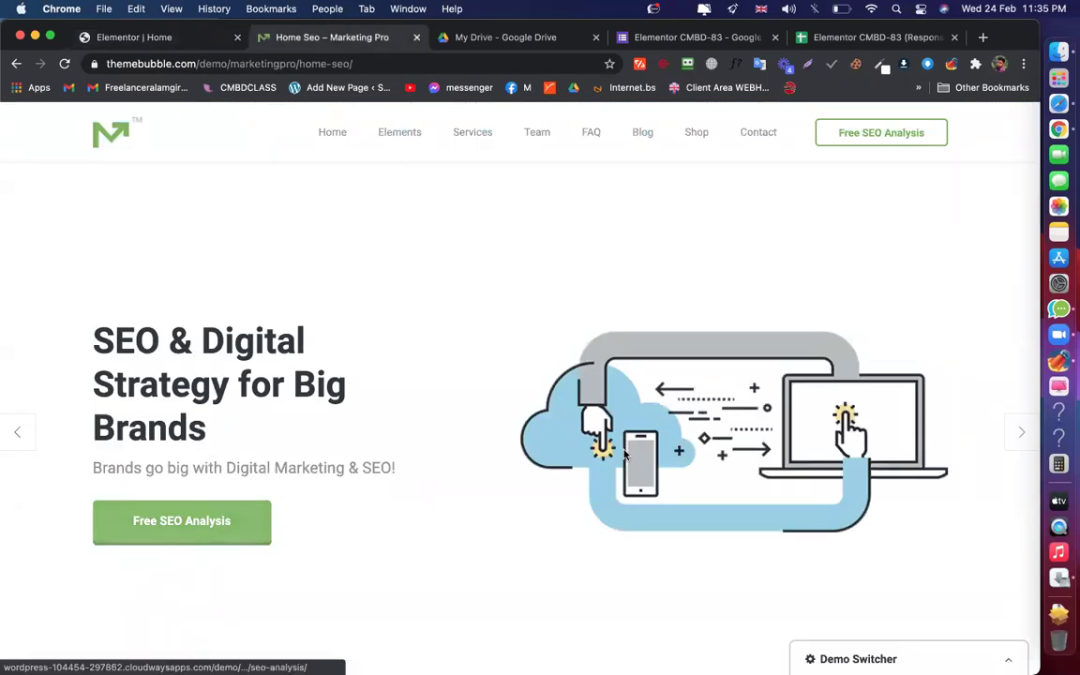
pyautogui.click(164, 37)
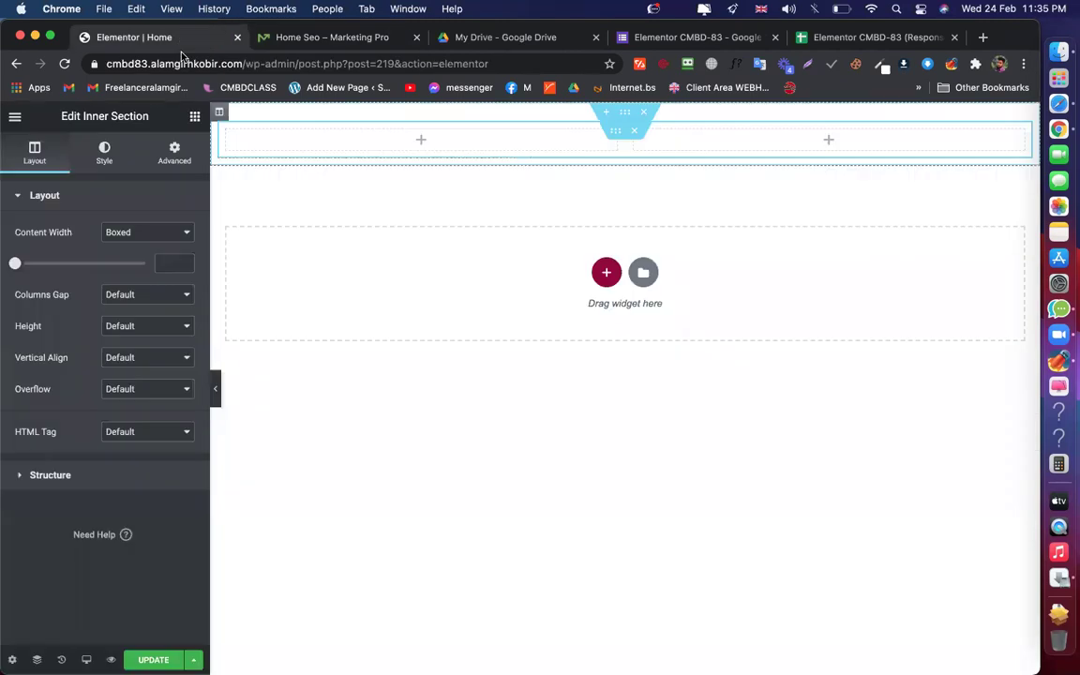
# Stack a Heading, a Text Editor and a Button widget in the first column of the inner section
pyautogui.click(421, 141)
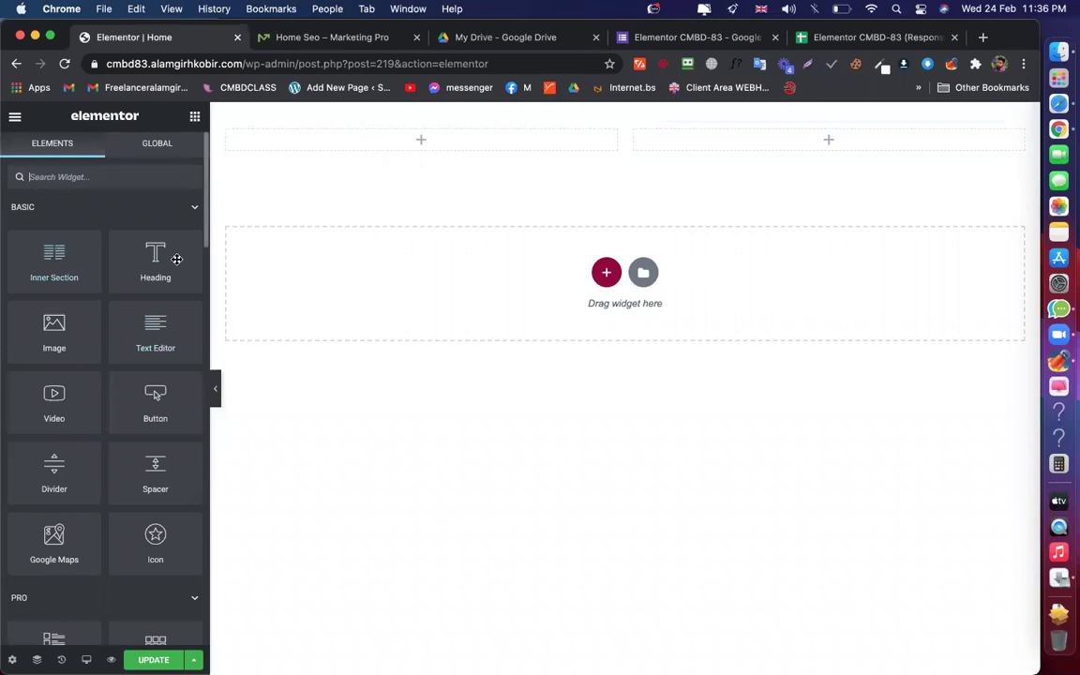
pyautogui.moveTo(342, 185); pyautogui.dragTo(423, 140)
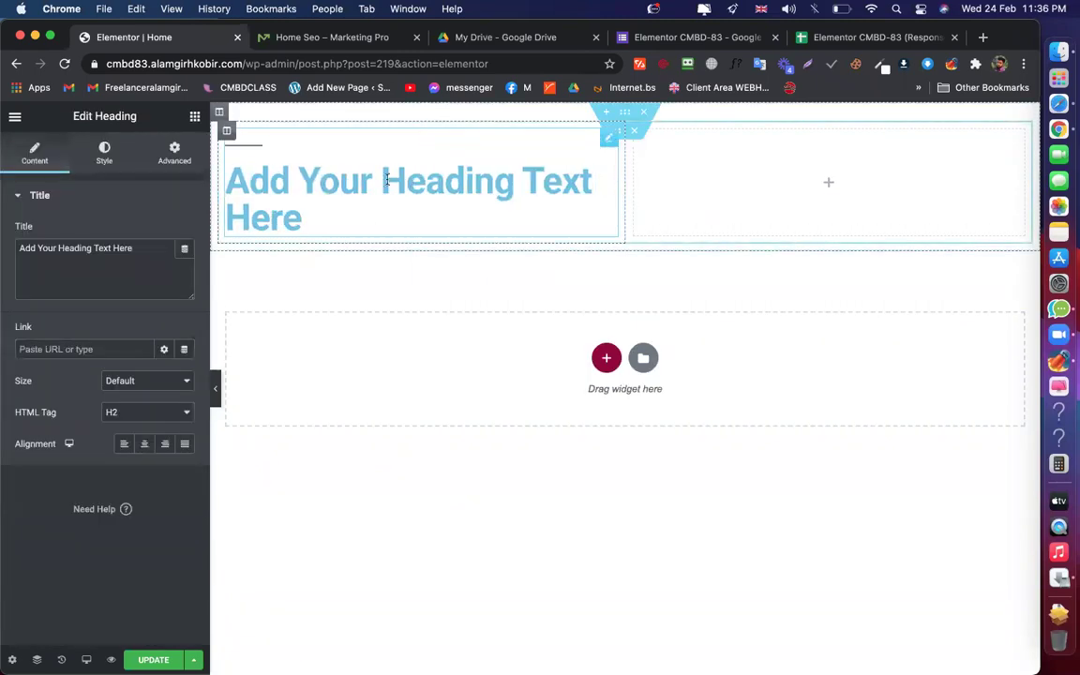
pyautogui.click(196, 118)
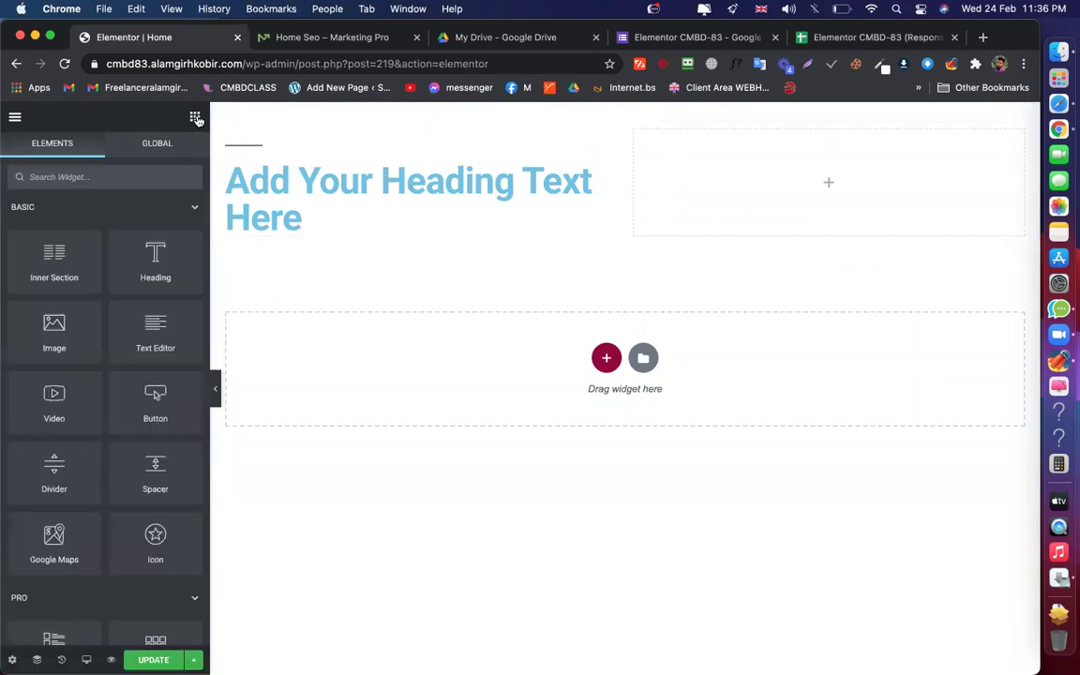
pyautogui.moveTo(150, 336); pyautogui.dragTo(295, 227)
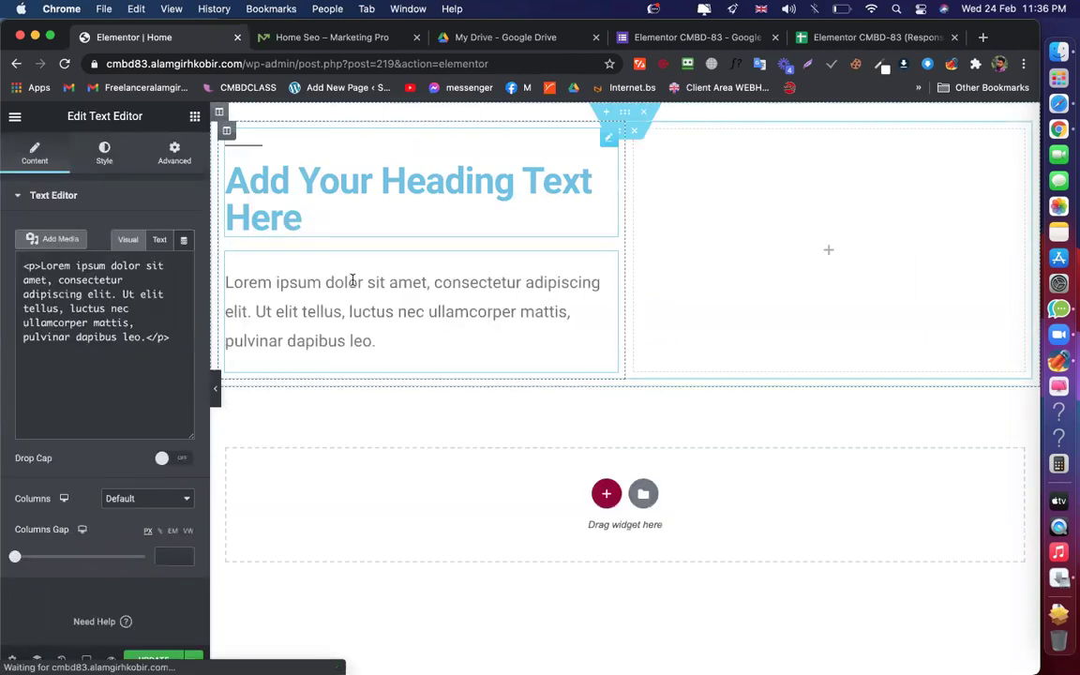
pyautogui.click(195, 118)
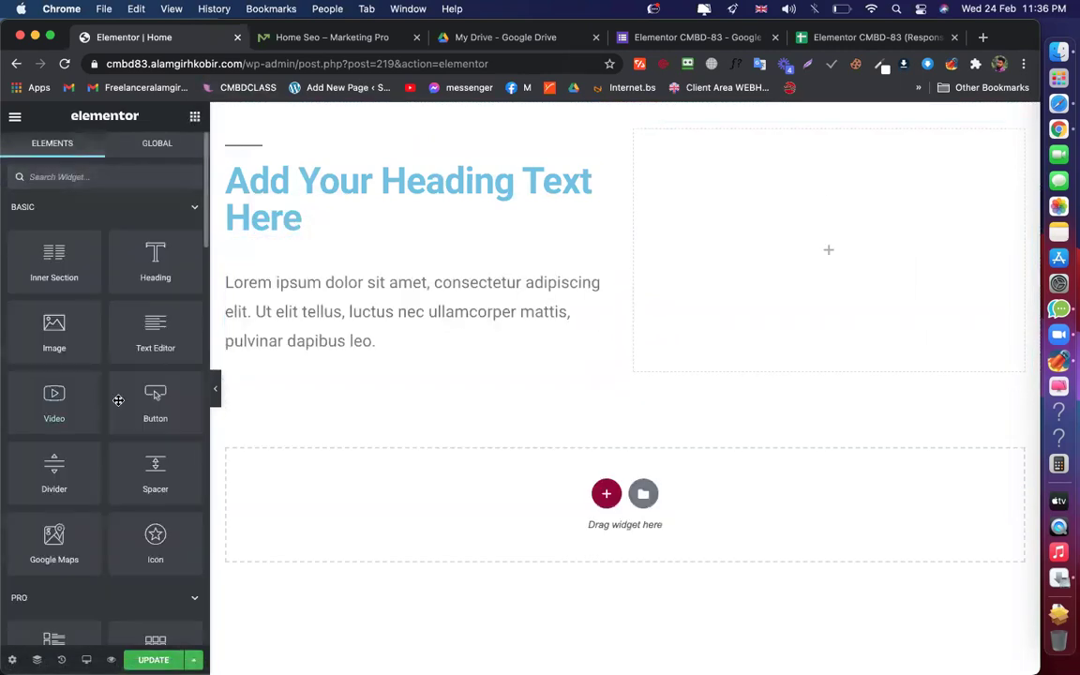
pyautogui.moveTo(264, 333); pyautogui.dragTo(323, 345)
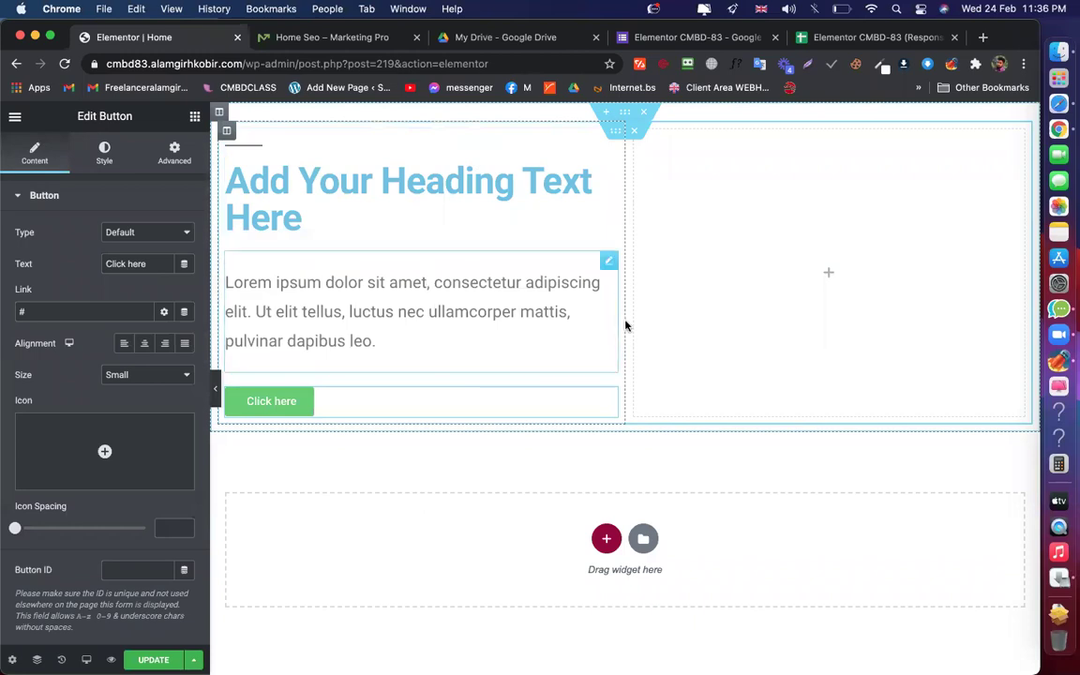
# Add an Image widget to the empty second column and fill it with web-design.png from the media library
pyautogui.click(823, 275)
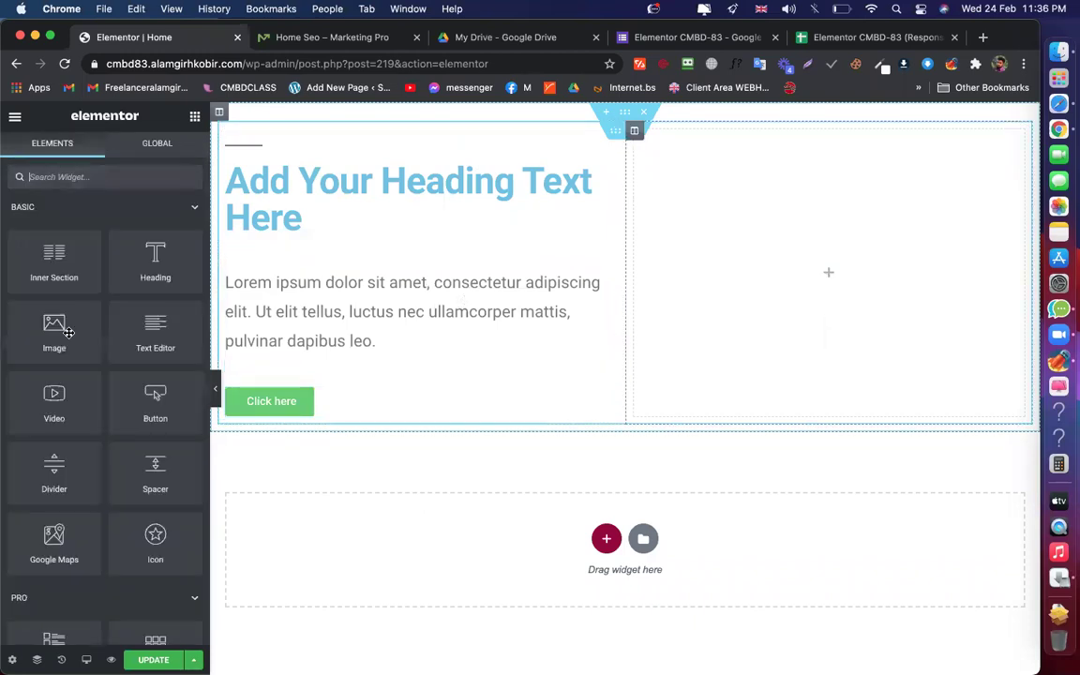
pyautogui.moveTo(43, 304); pyautogui.dragTo(822, 299)
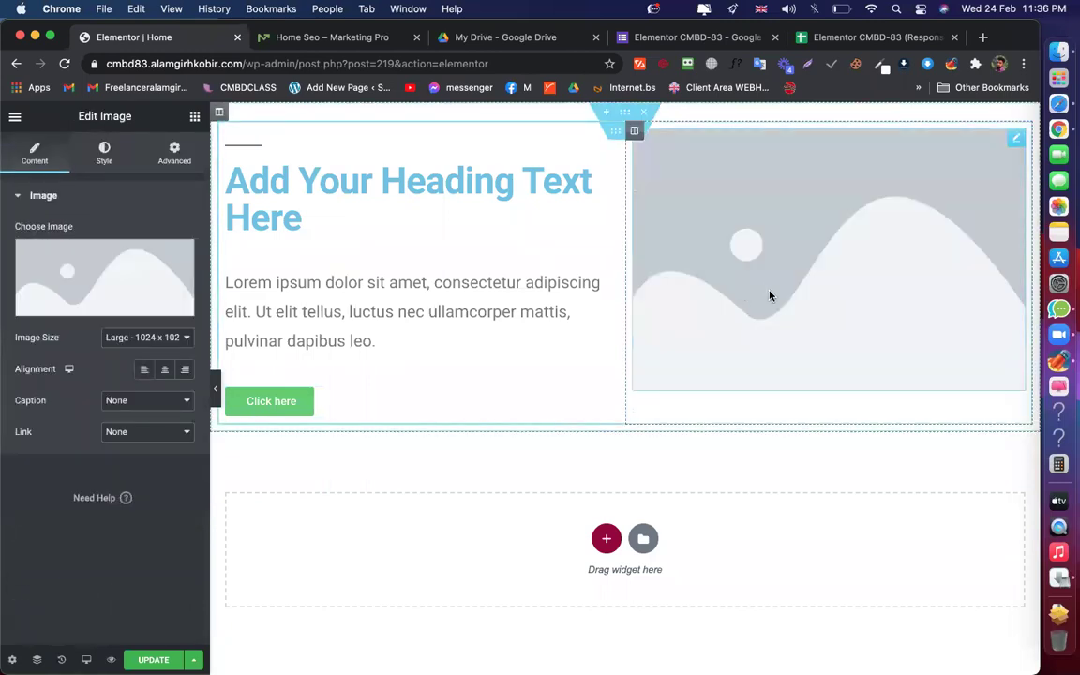
pyautogui.click(105, 271)
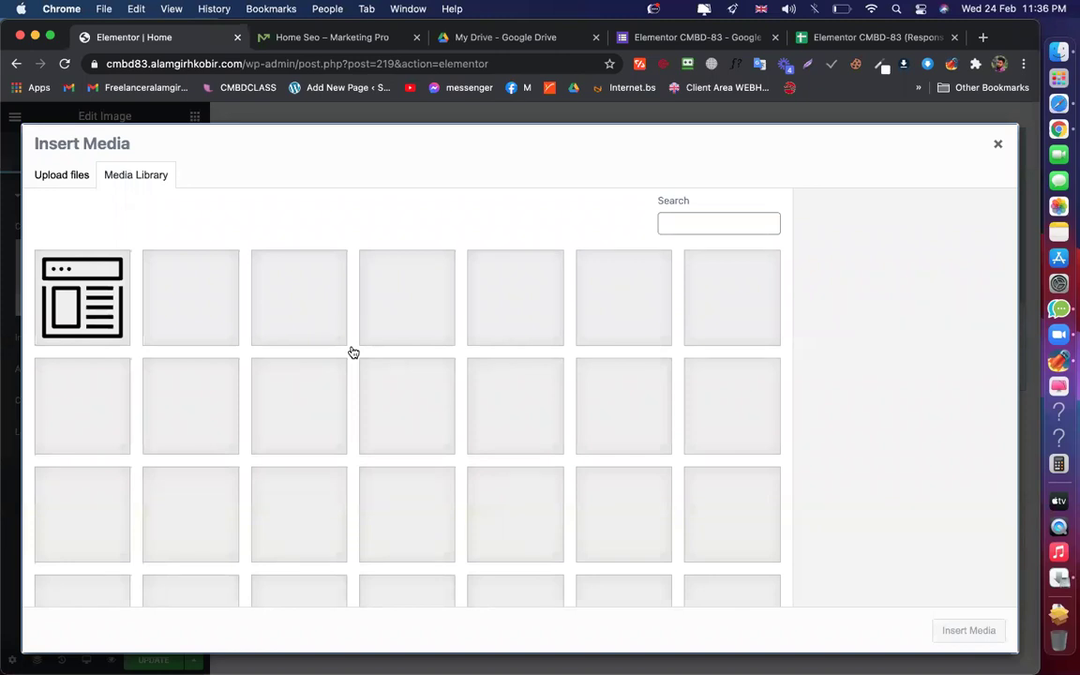
pyautogui.click(94, 296)
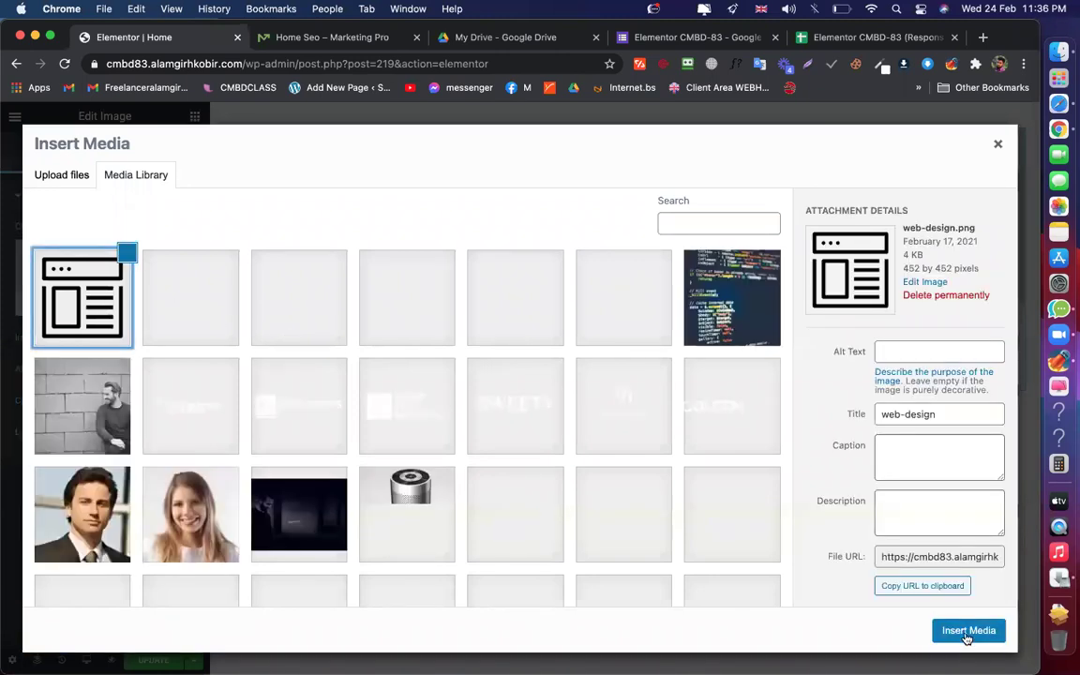
pyautogui.click(965, 633)
pyautogui.press('Delete')
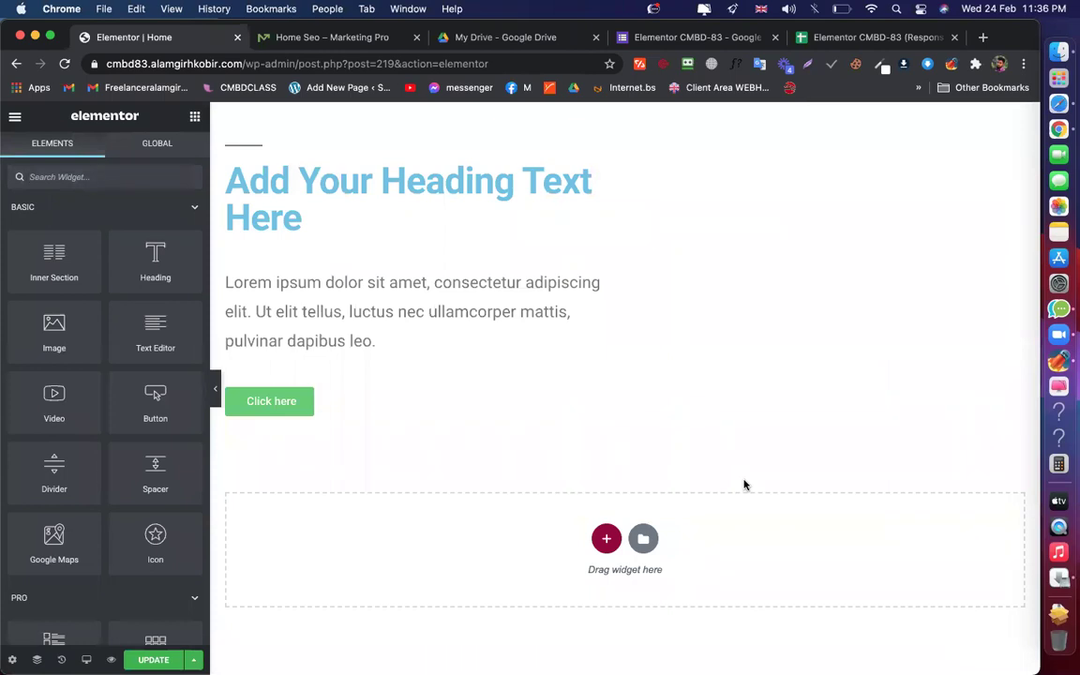
pyautogui.press('super+z')
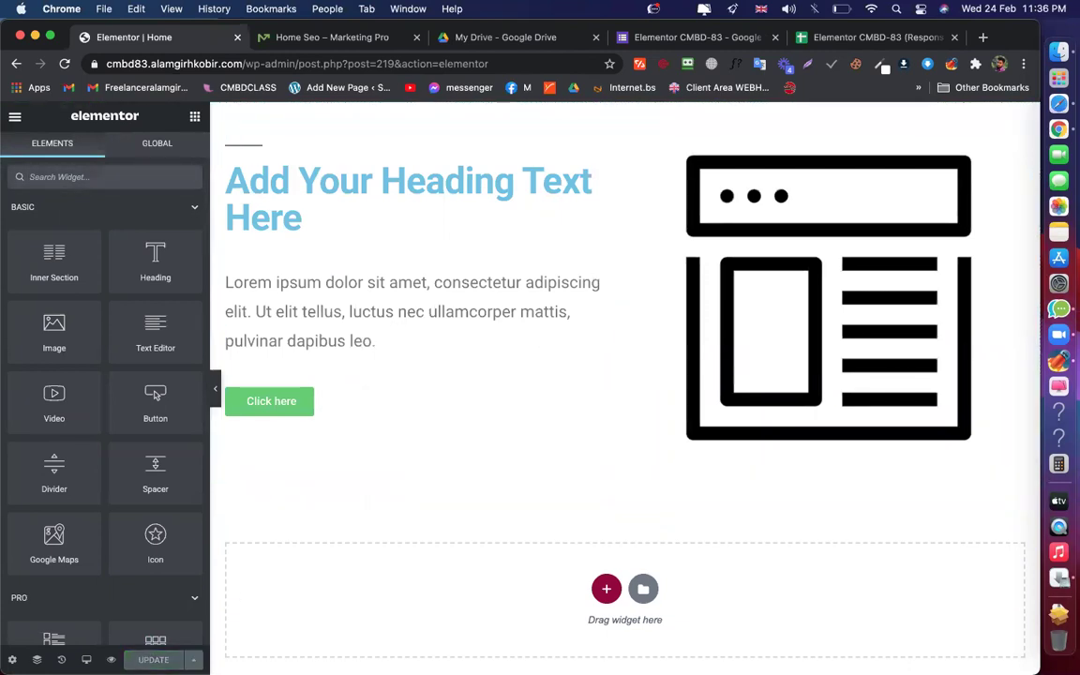
# Preview the Home page and compare its hero layout with the Marketing Pro demo's hero
pyautogui.click(111, 659)
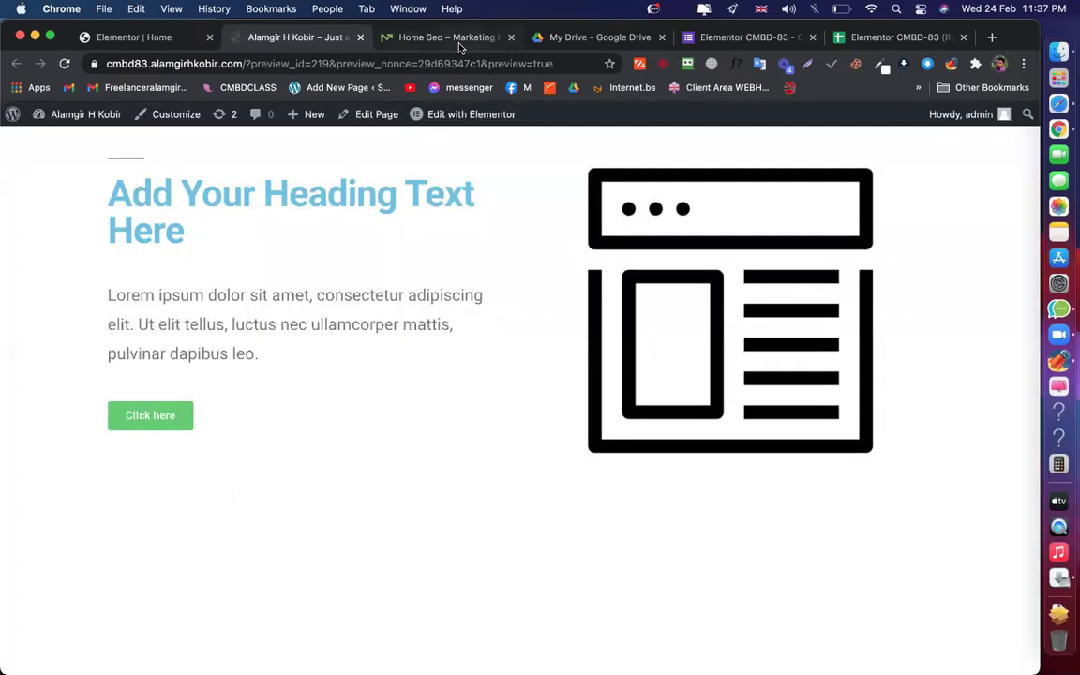
pyautogui.click(457, 38)
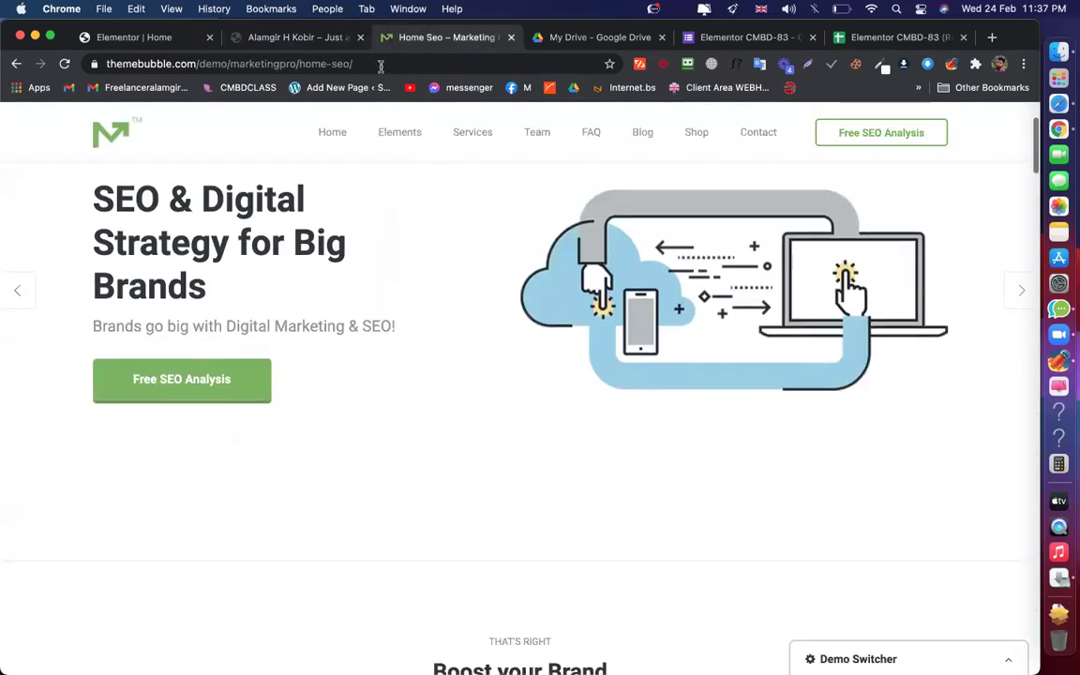
pyautogui.click(298, 38)
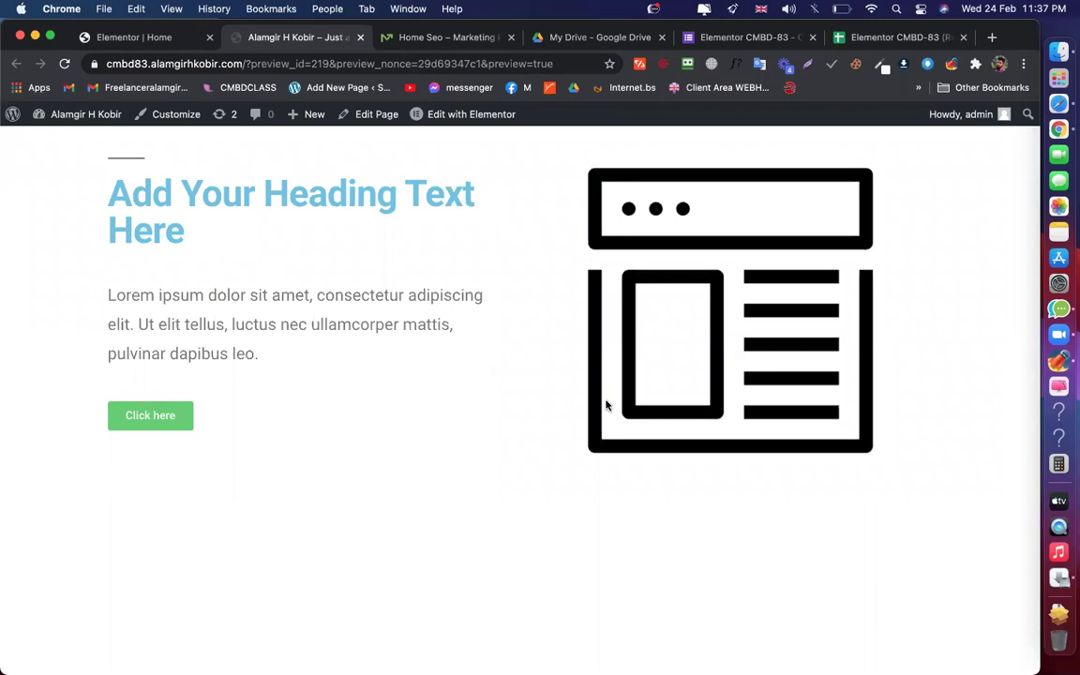
pyautogui.click(386, 37)
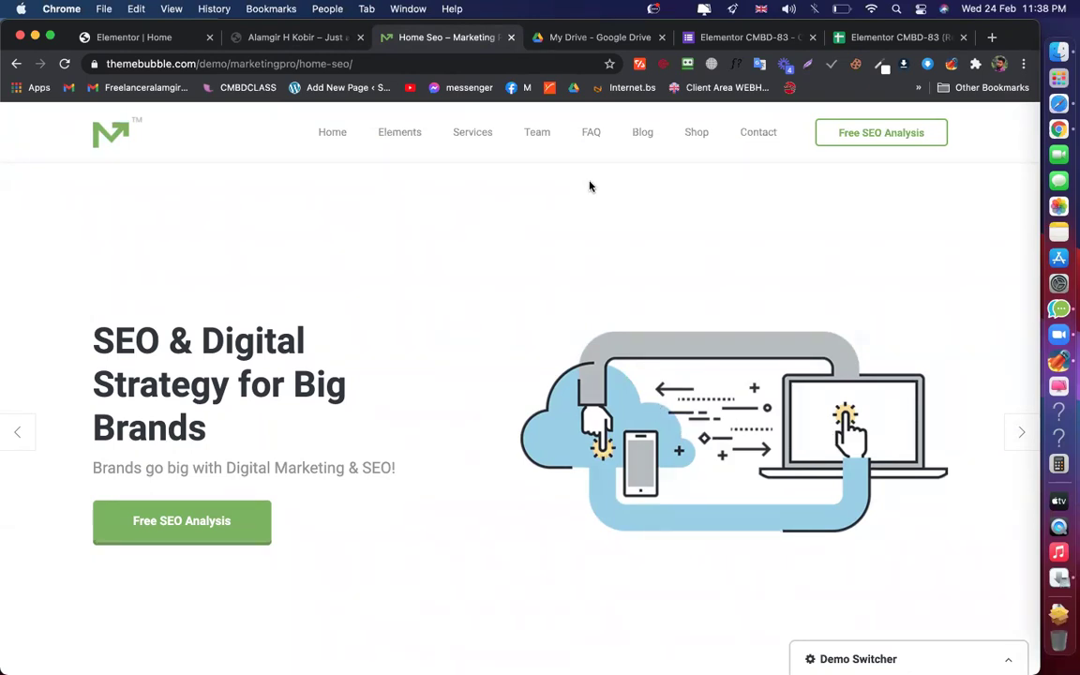
pyautogui.click(281, 36)
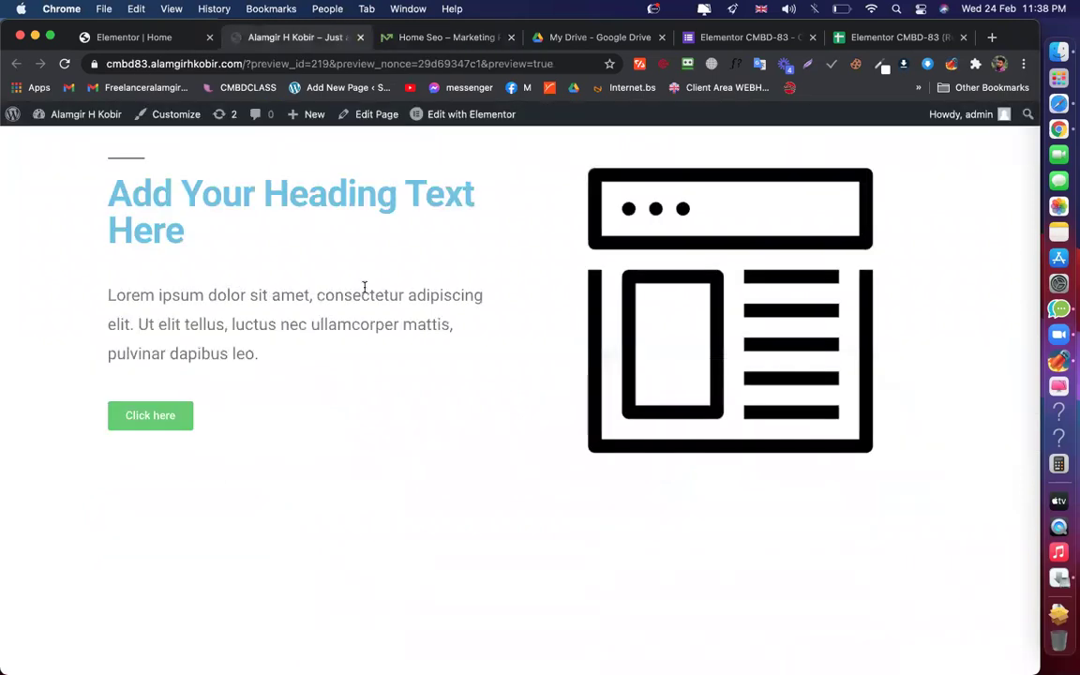
pyautogui.click(164, 37)
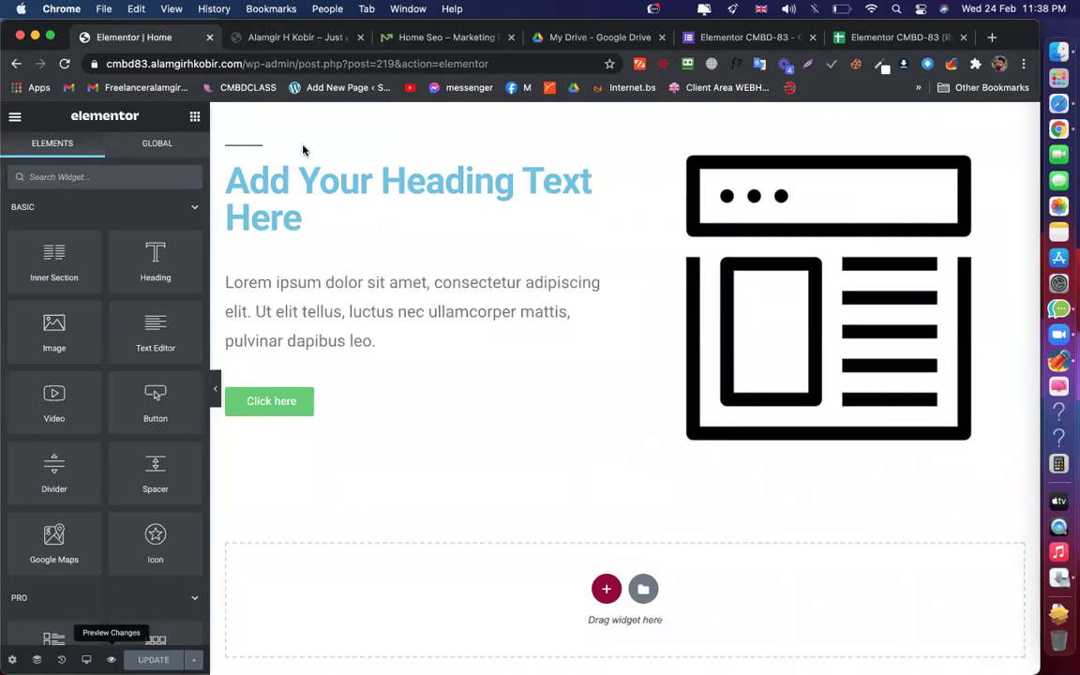
pyautogui.click(272, 37)
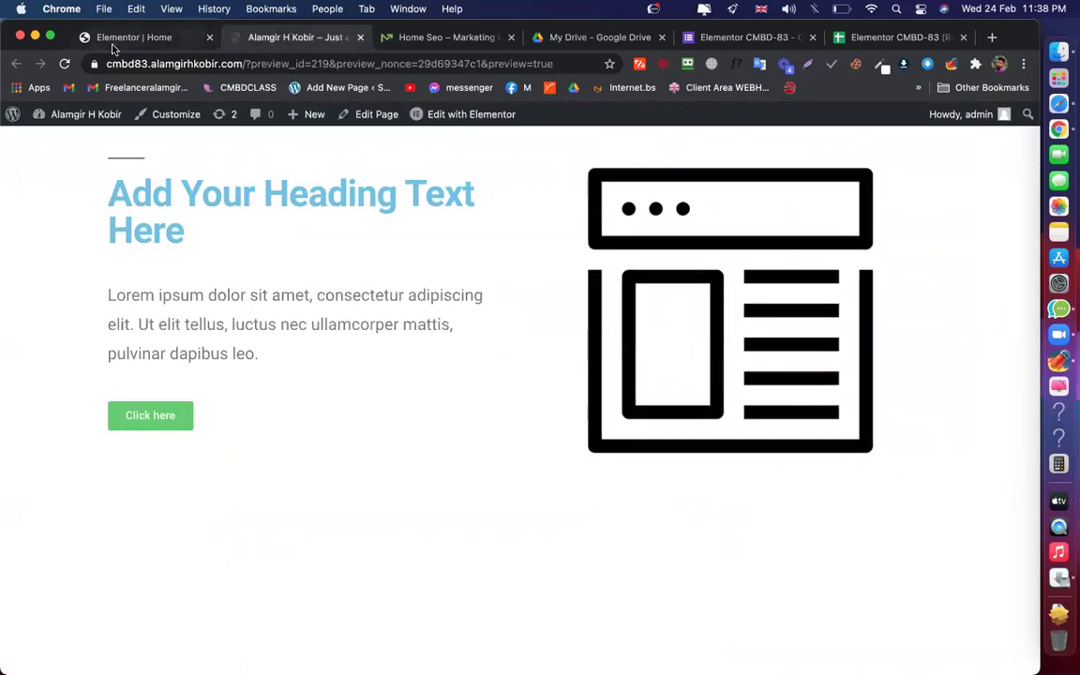
pyautogui.click(112, 41)
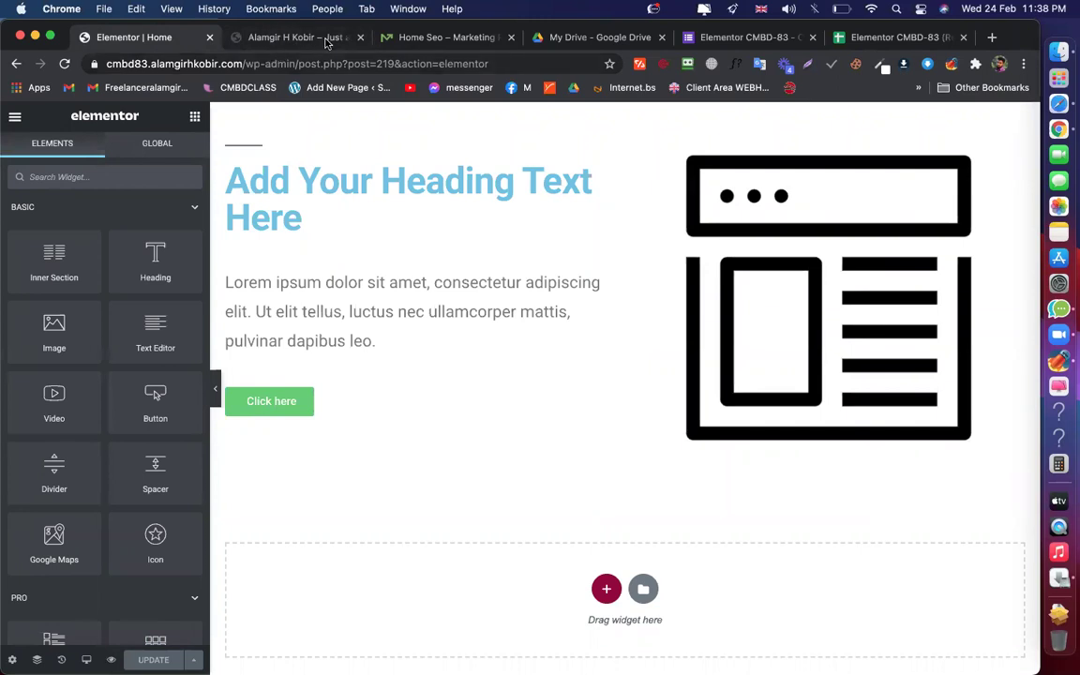
# Replace the heading's title with "Seo & Digital", following the demo's hero, and set its HTML tag to span
pyautogui.click(436, 37)
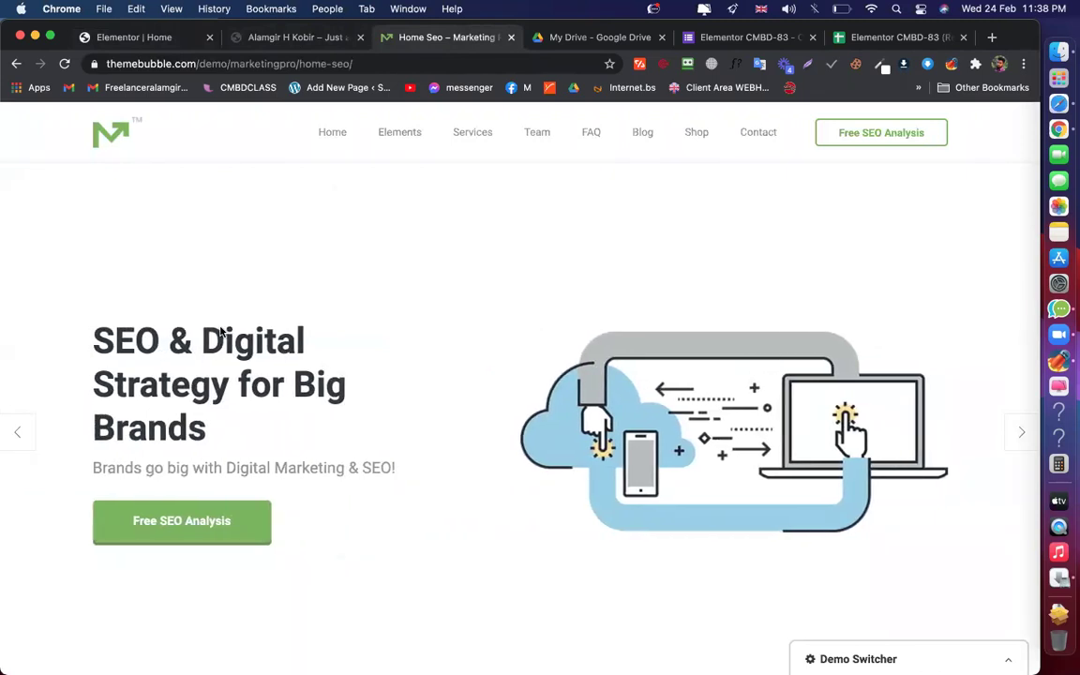
pyautogui.click(176, 39)
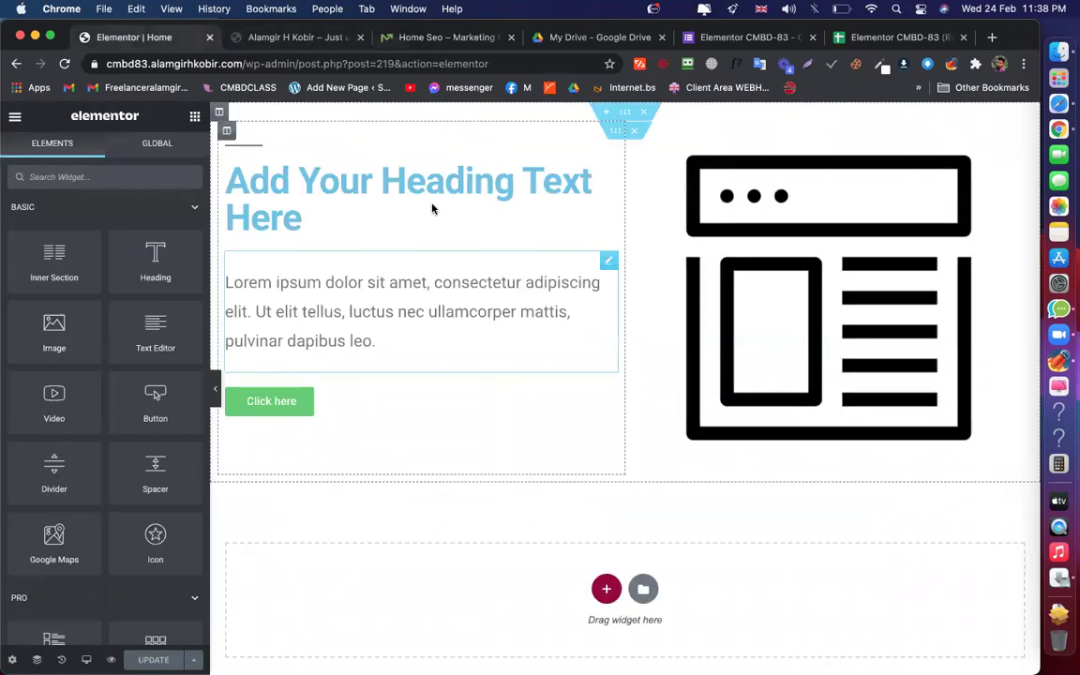
pyautogui.click(281, 199)
pyautogui.moveTo(151, 249); pyautogui.dragTo(13, 240)
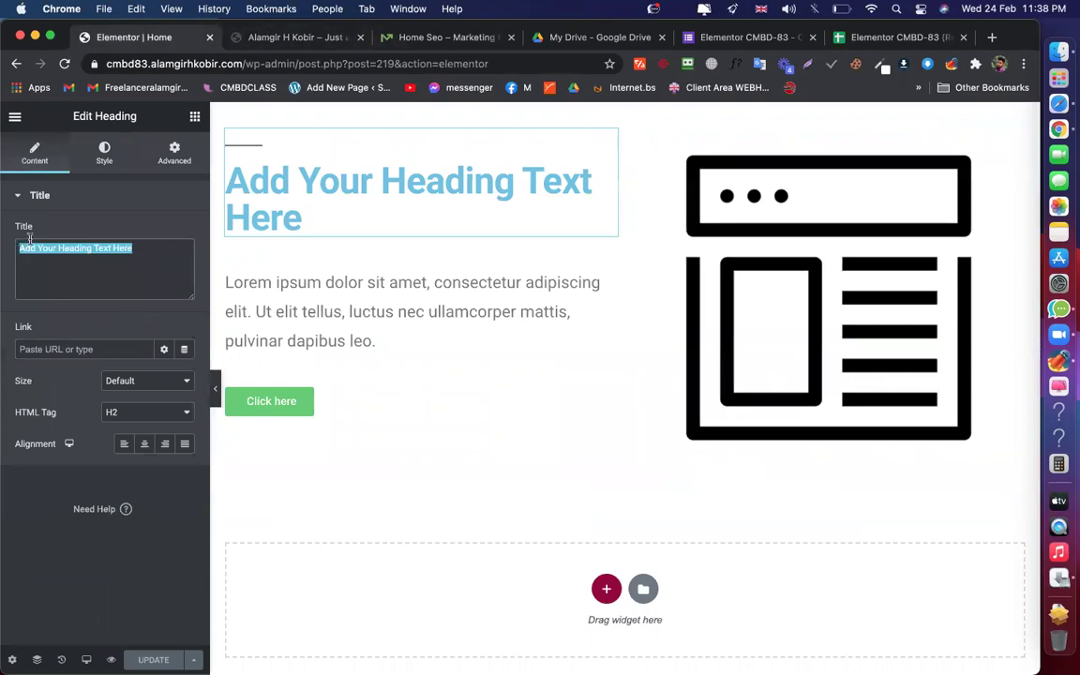
pyautogui.write('S')
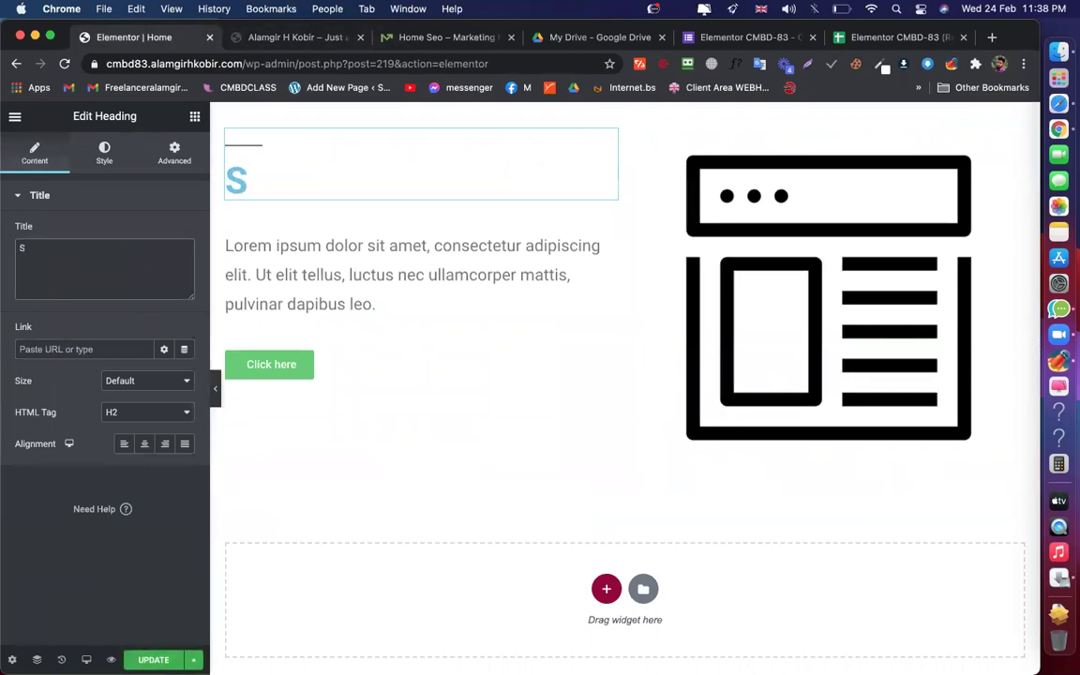
pyautogui.write('eo &')
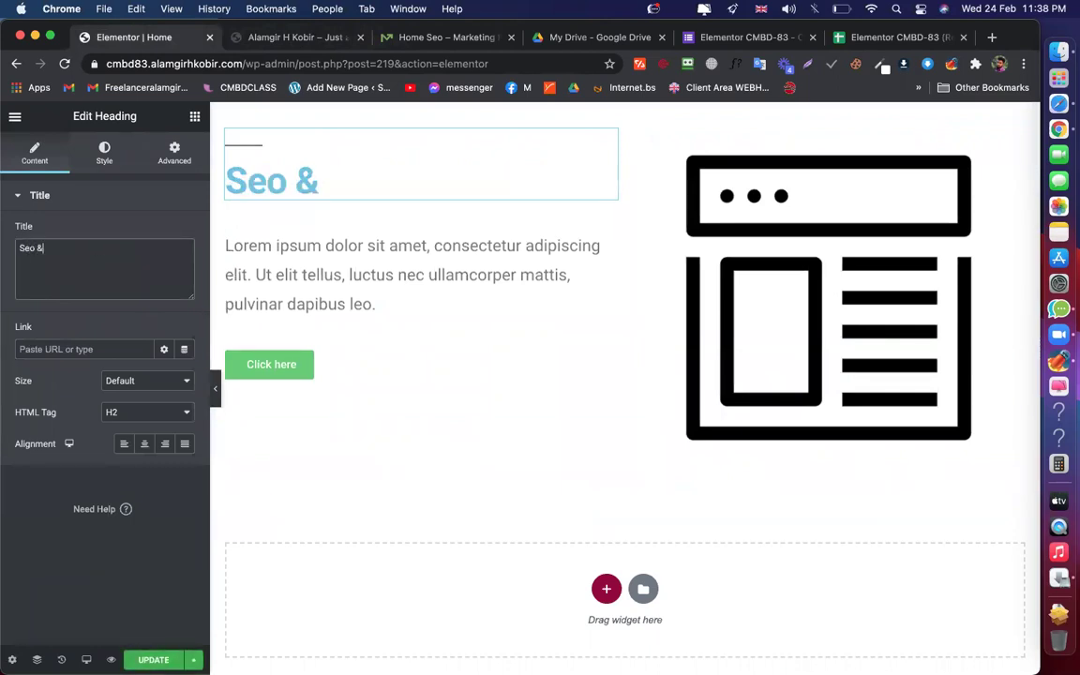
pyautogui.write(' Digital')
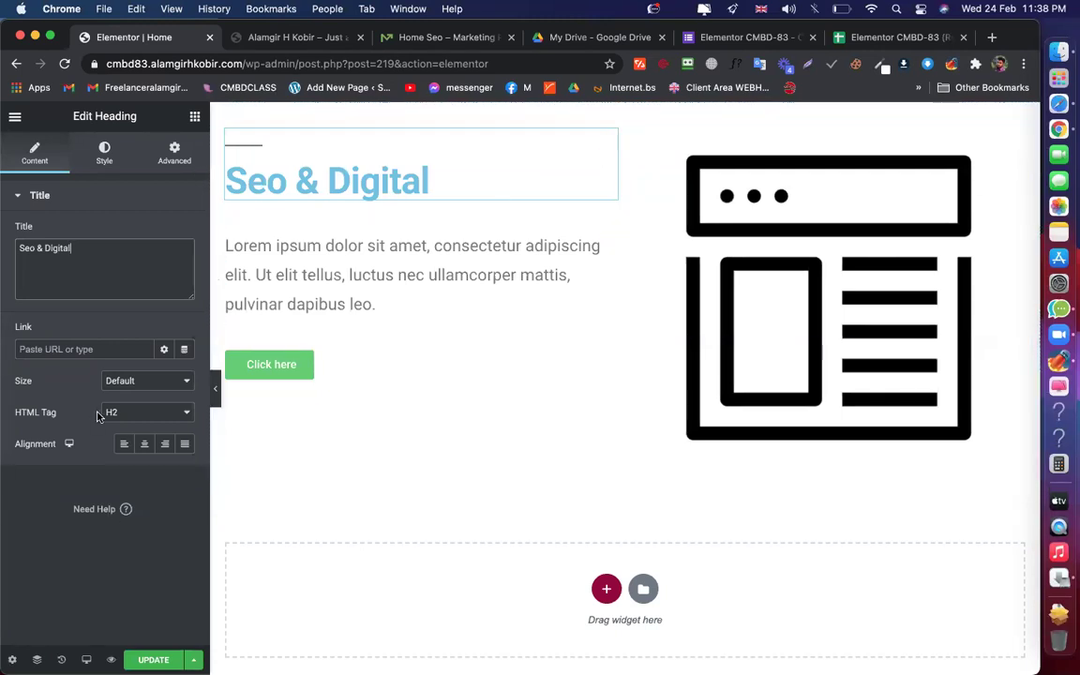
pyautogui.click(157, 413)
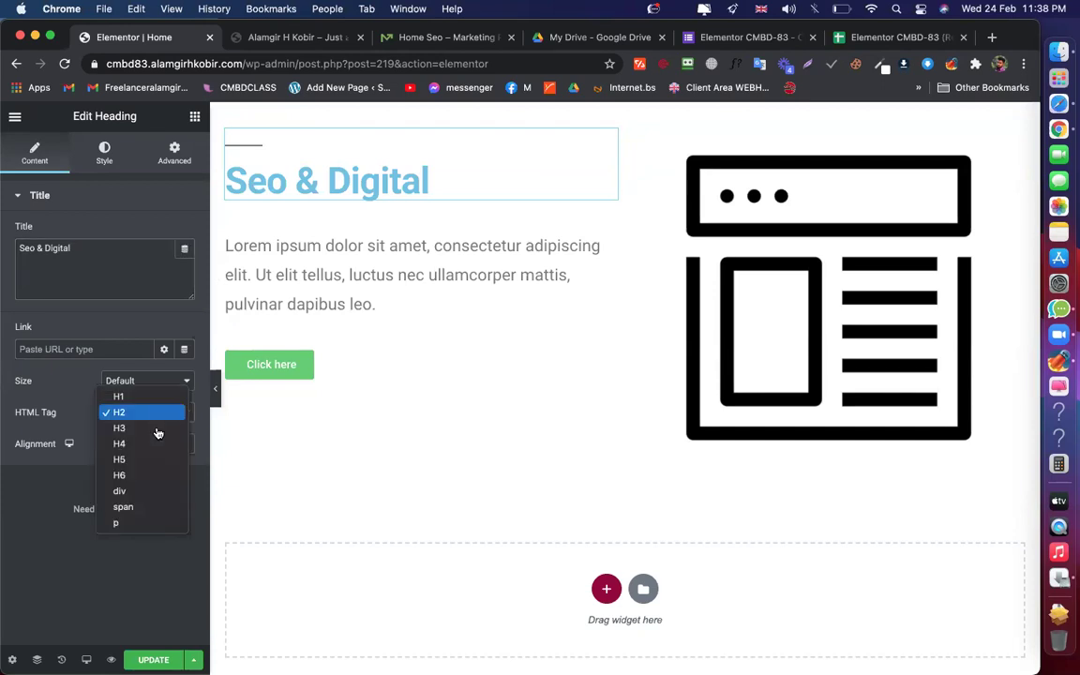
pyautogui.click(129, 508)
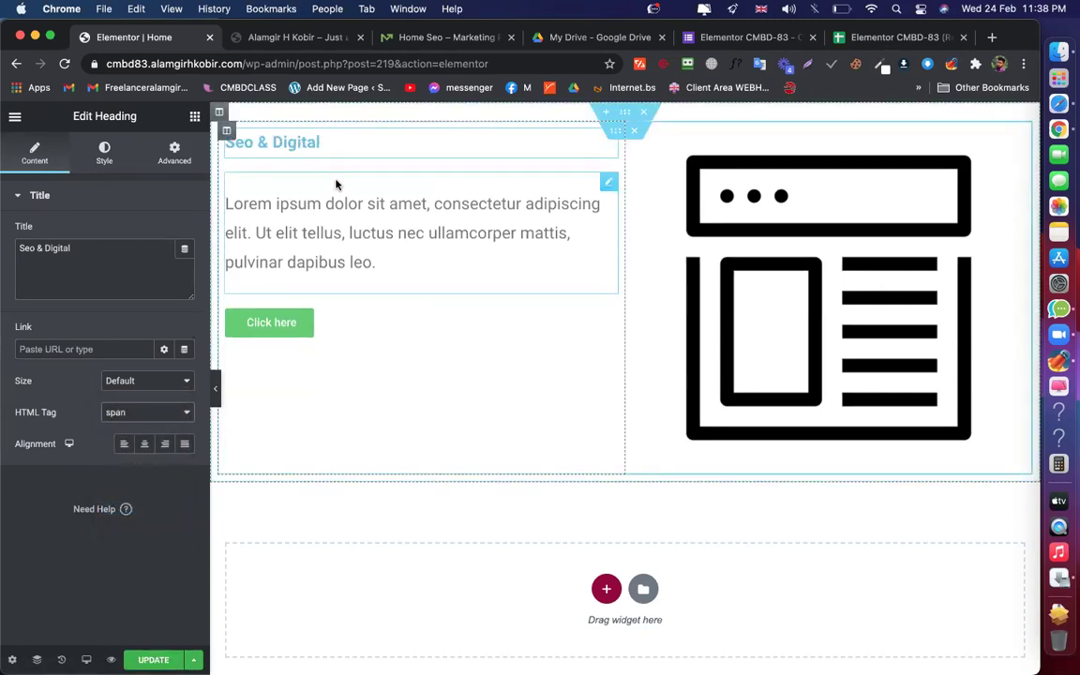
# Extend the heading's title to "Seo & Digital For Big" after checking the demo's wording, and update the page
pyautogui.click(89, 248)
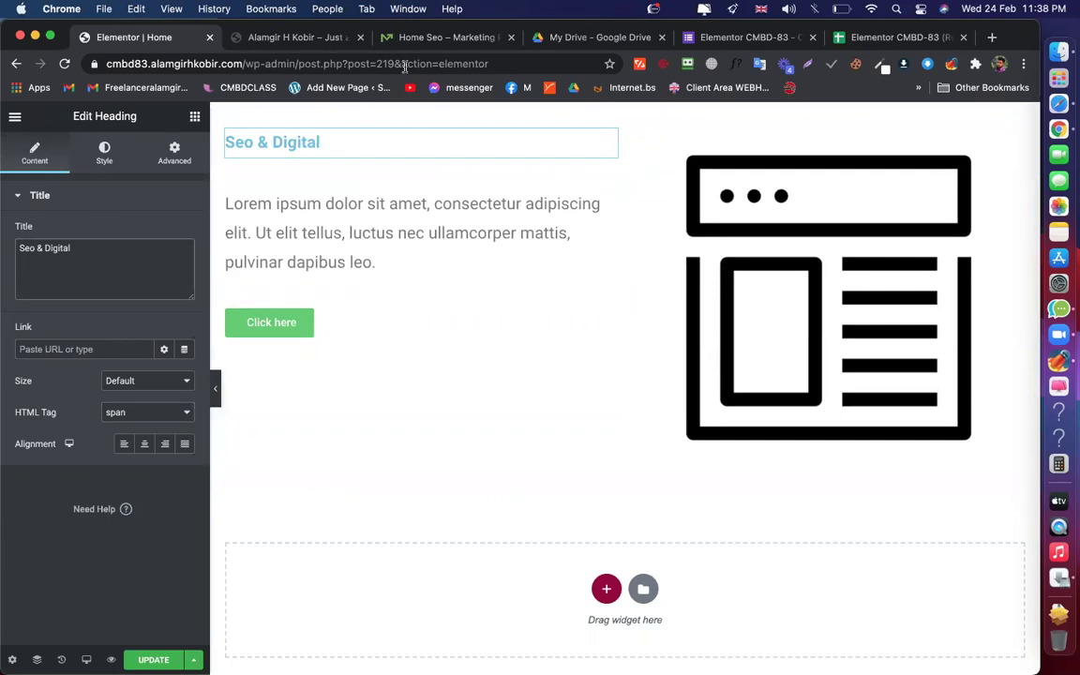
pyautogui.click(429, 41)
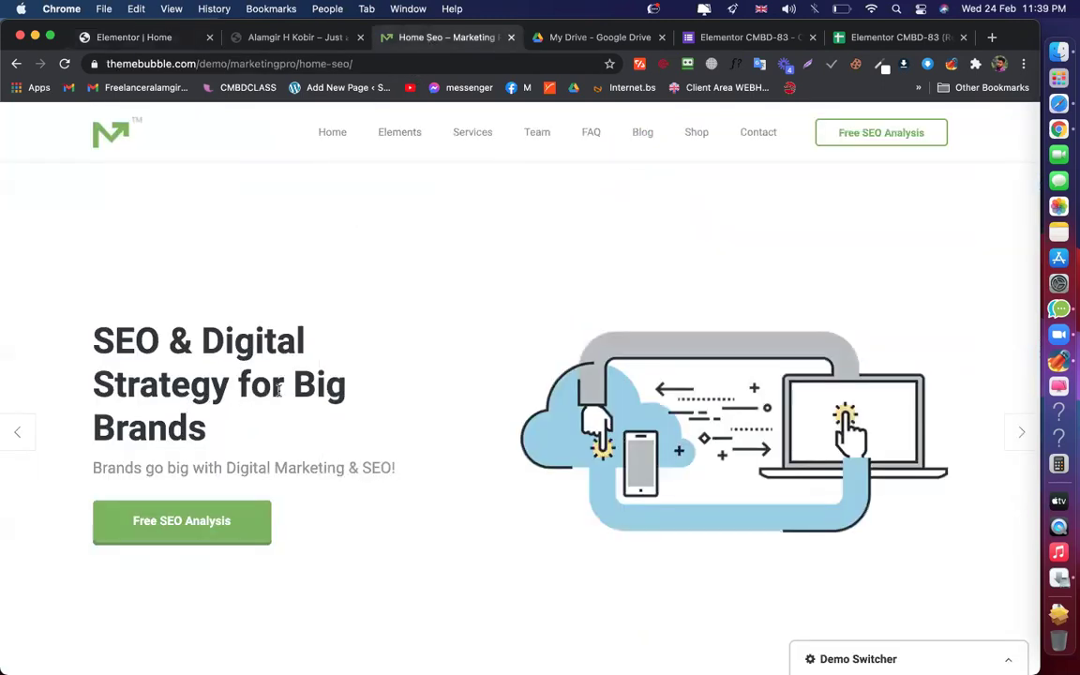
pyautogui.click(160, 36)
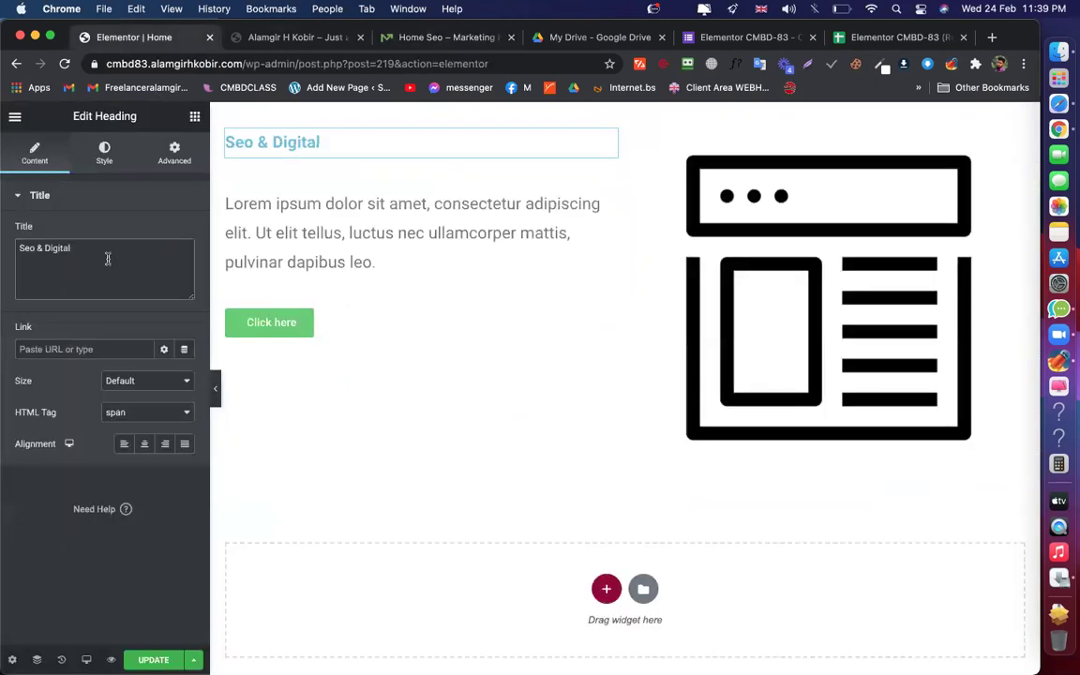
pyautogui.write('For Big')
pyautogui.click(154, 660)
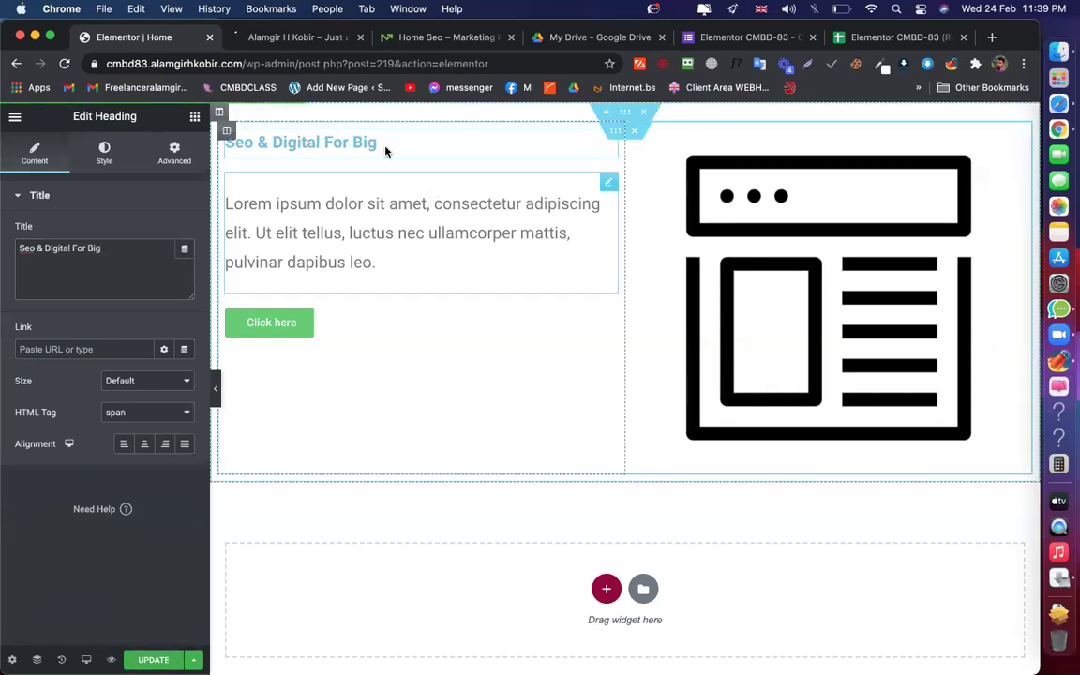
# Compare the Home page preview with the demo's hero, and shorten the Text Editor paragraph to "Lorem ipsum dolor sit"
pyautogui.click(441, 37)
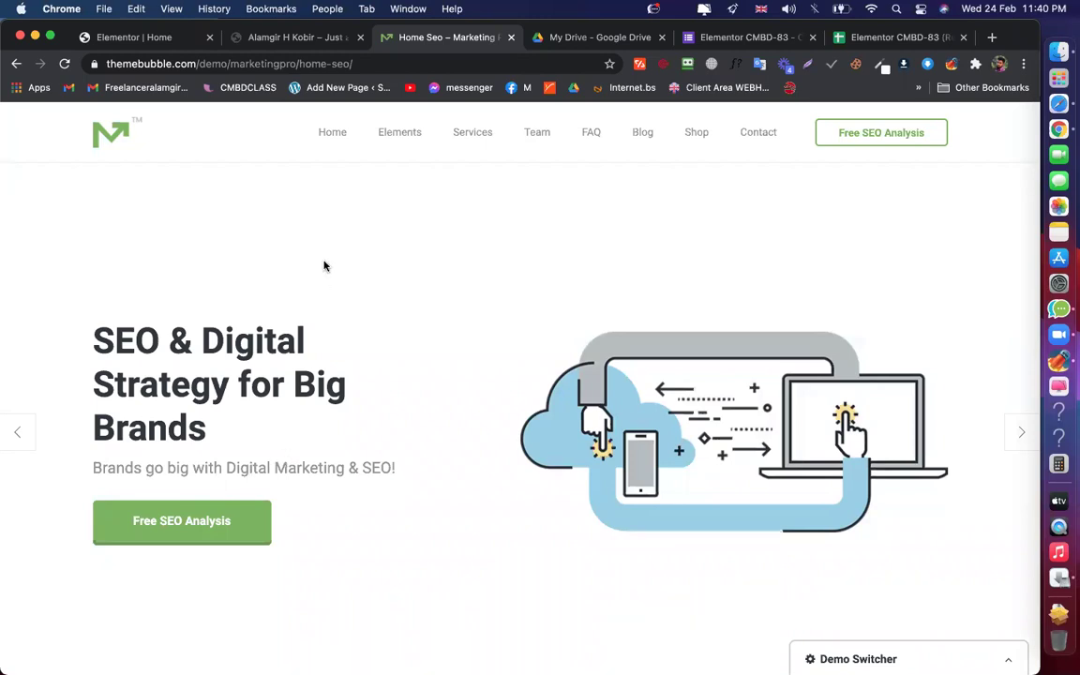
pyautogui.click(298, 39)
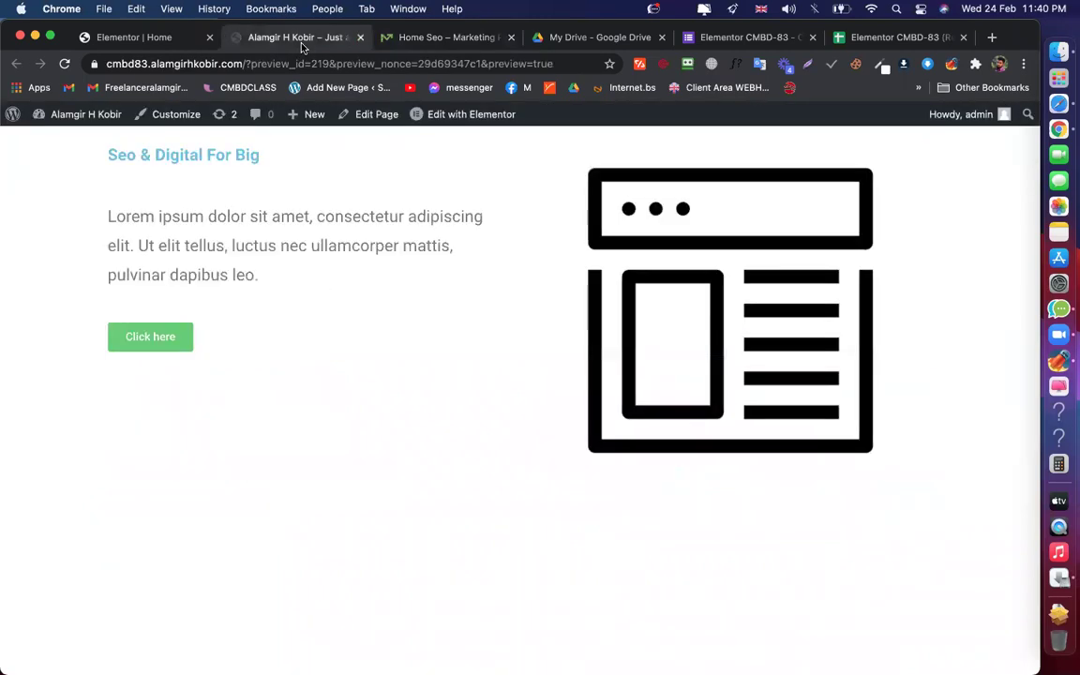
pyautogui.click(384, 38)
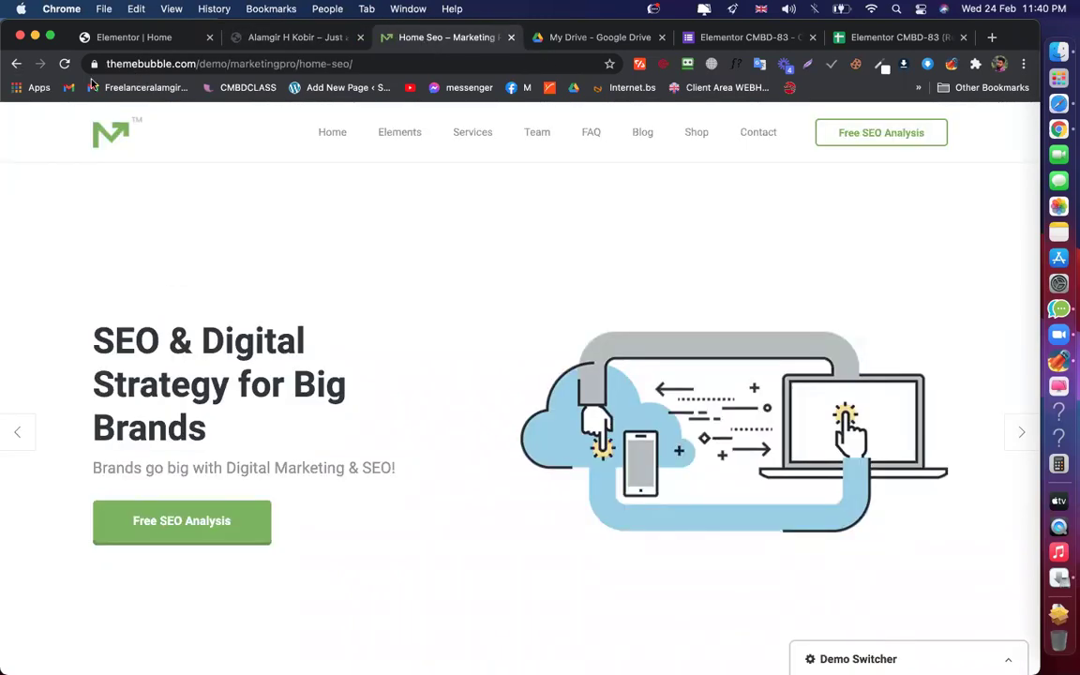
pyautogui.scroll(-1, 250, 413)
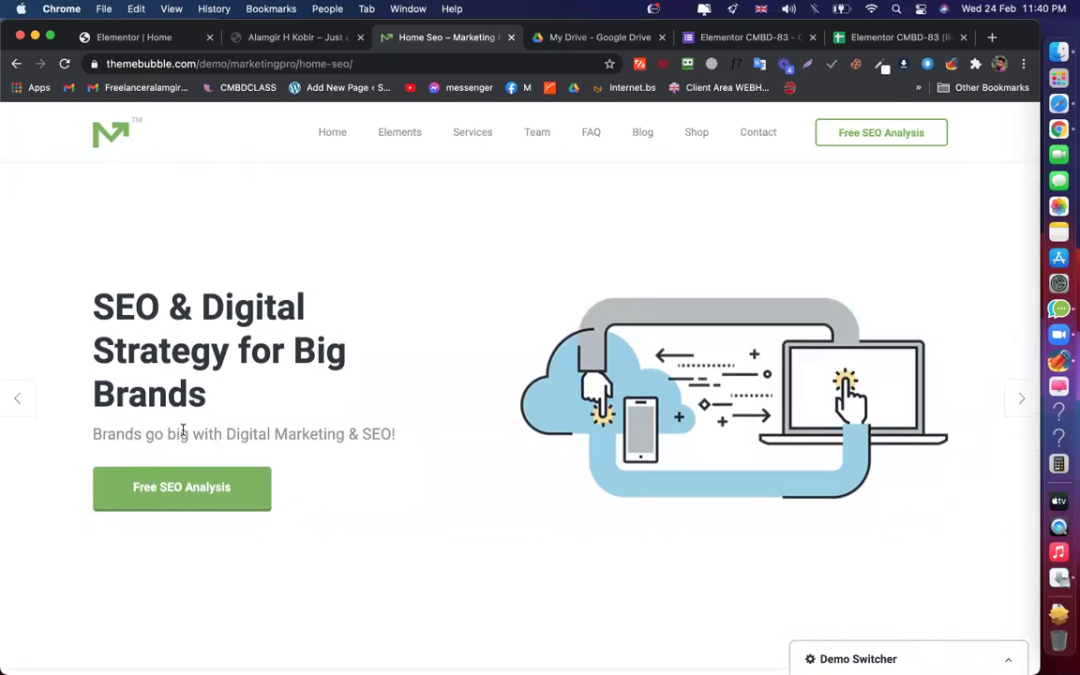
pyautogui.click(139, 37)
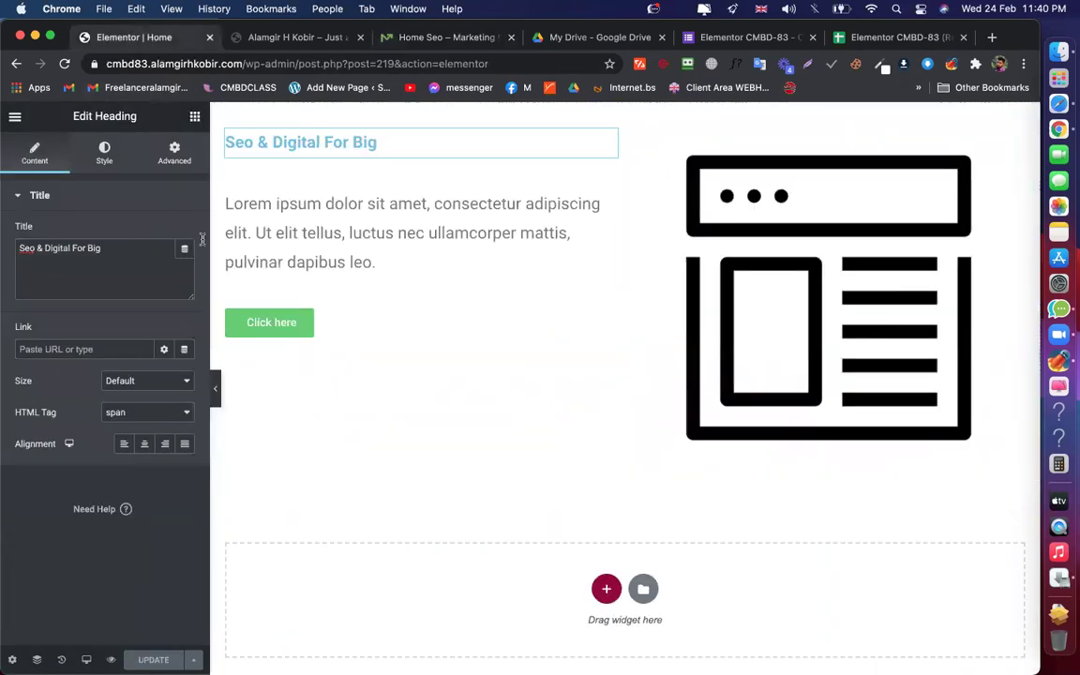
pyautogui.click(402, 216)
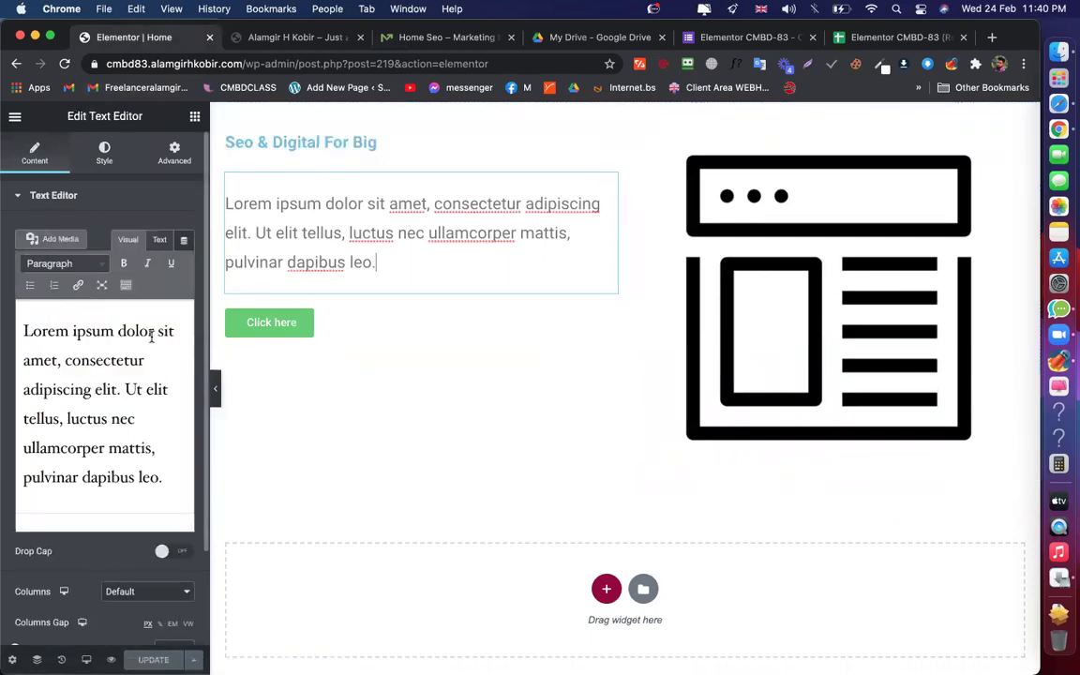
pyautogui.moveTo(23, 359); pyautogui.dragTo(171, 484)
pyautogui.press('BackSpace')
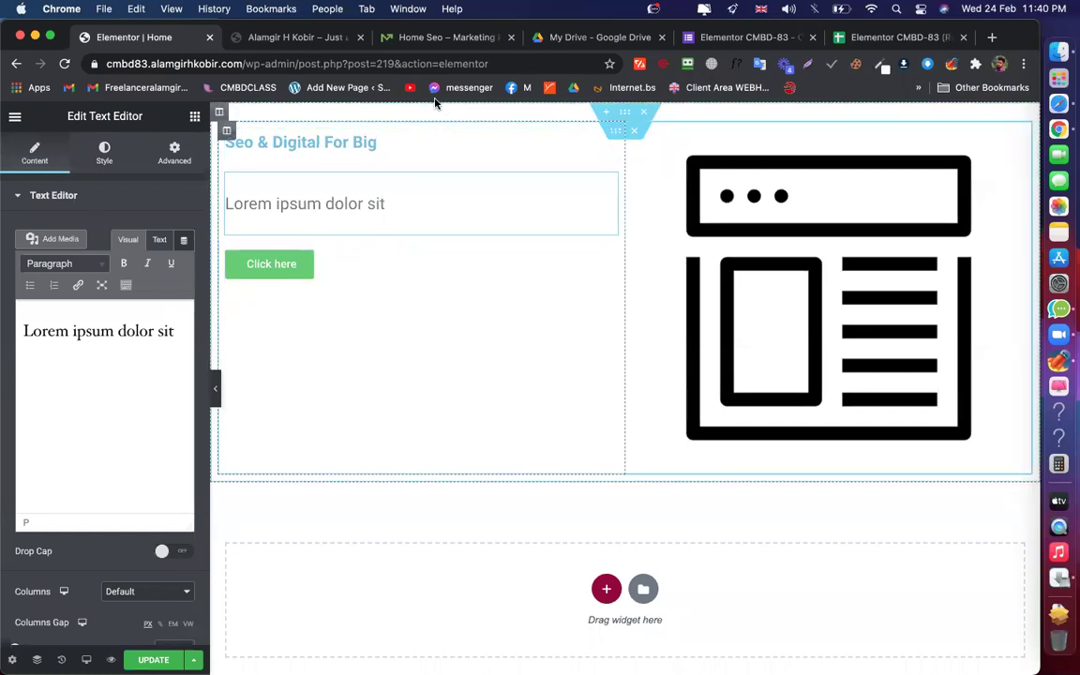
# Replace the button's text with "Free SEO Analytisis", consulting the label of the demo's hero button
pyautogui.click(427, 38)
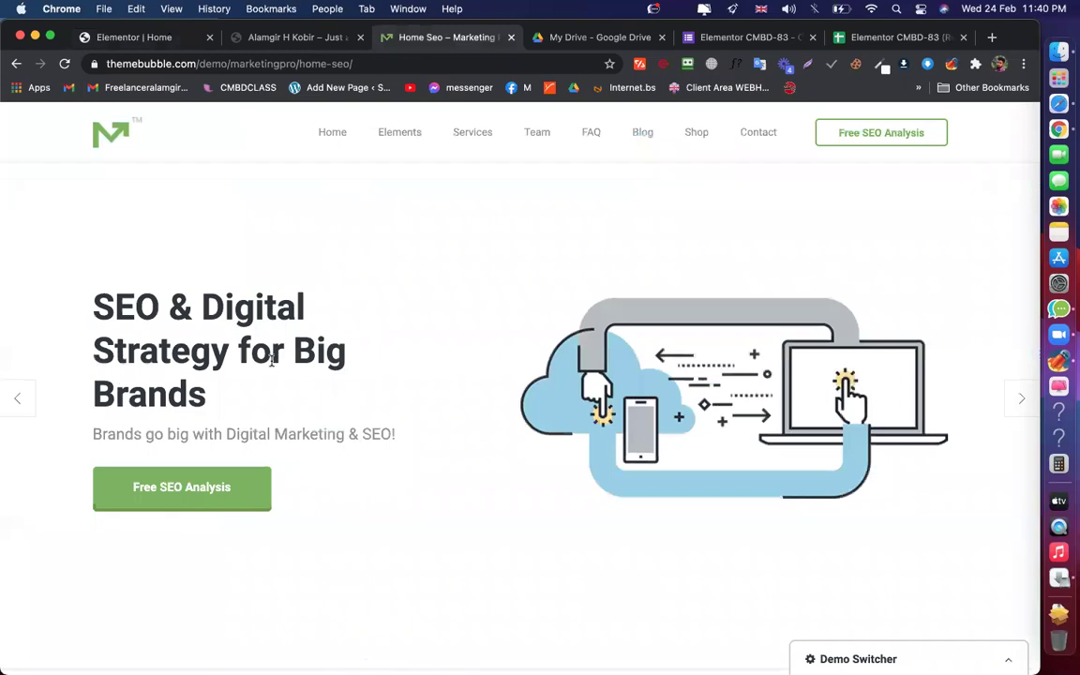
pyautogui.click(140, 37)
pyautogui.click(363, 270)
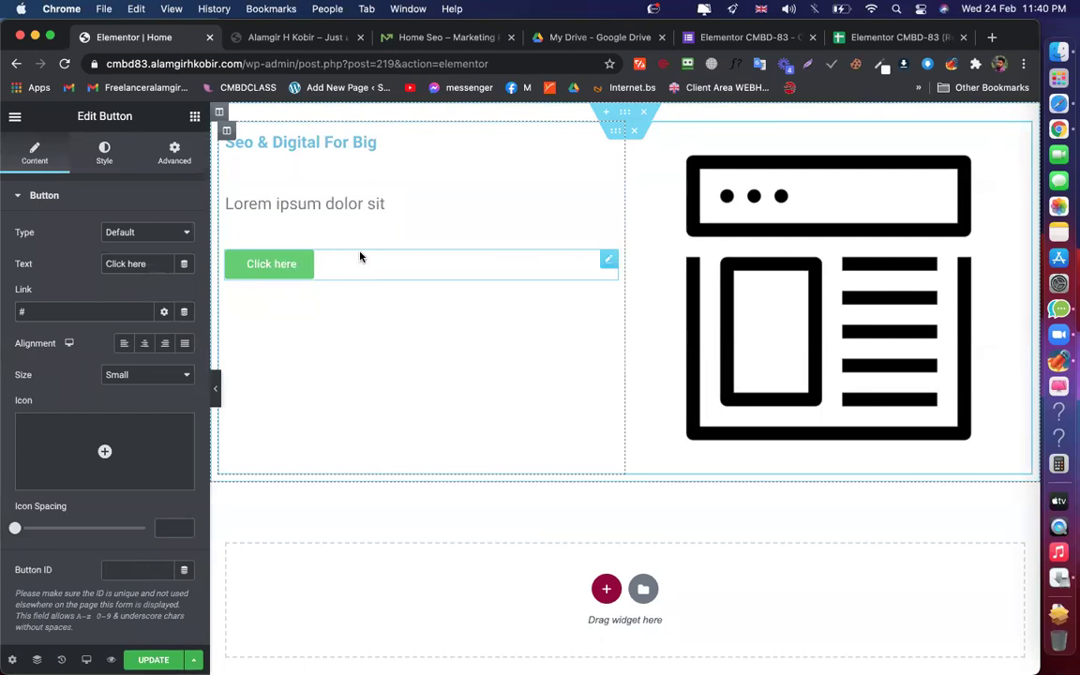
pyautogui.tripleClick(148, 264)
pyautogui.write('Free')
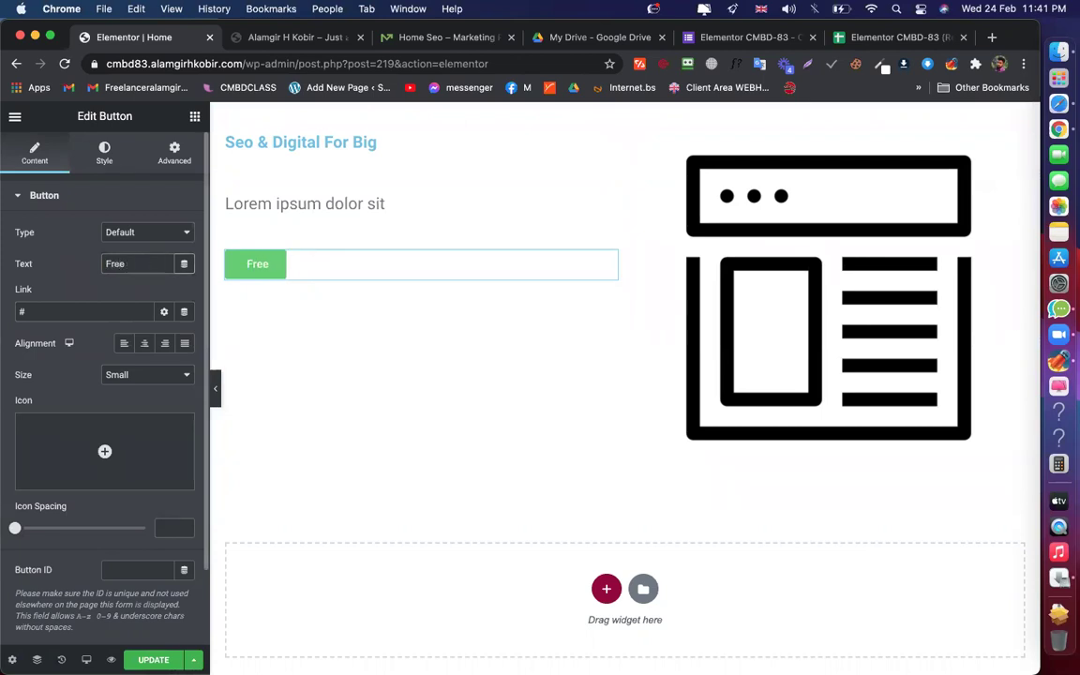
pyautogui.write('SEO')
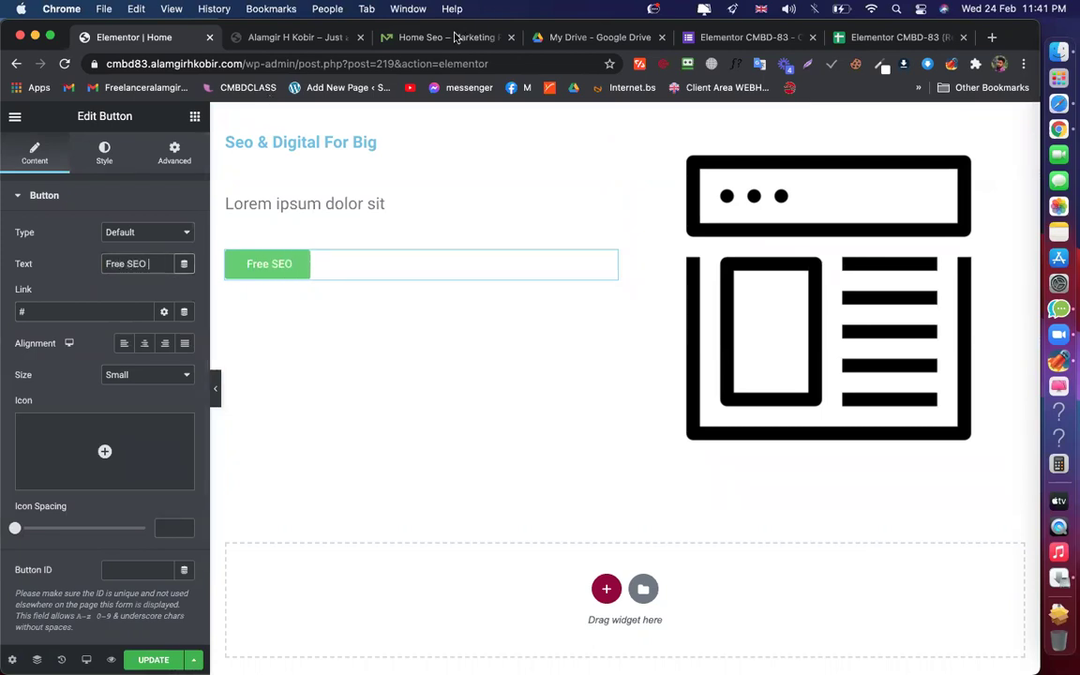
pyautogui.click(453, 36)
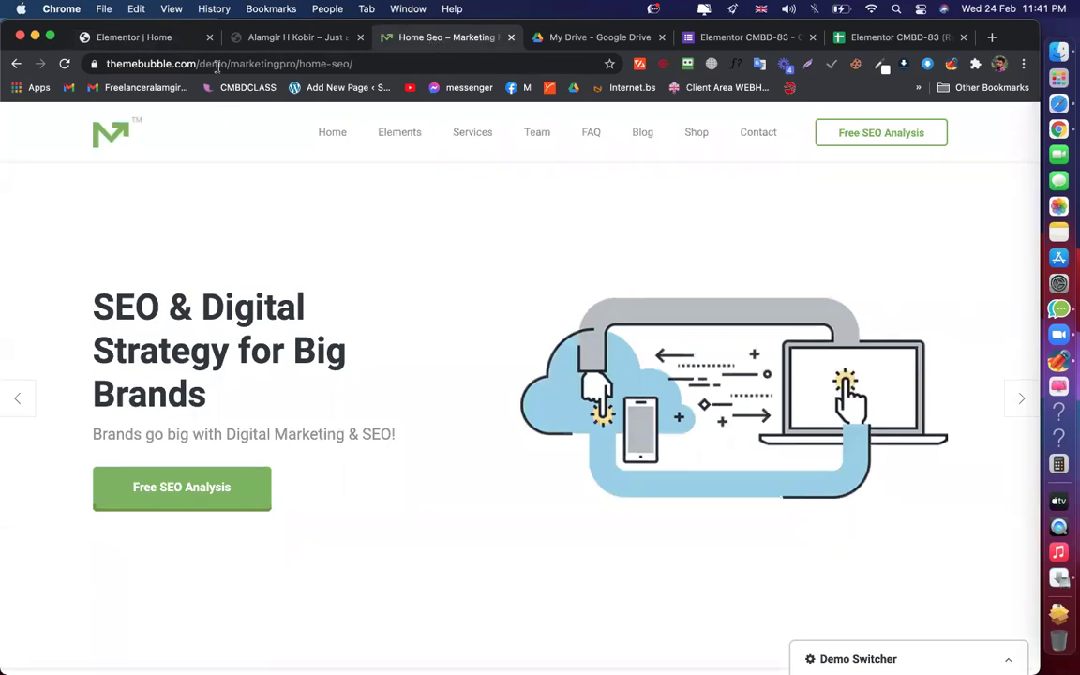
pyautogui.click(150, 42)
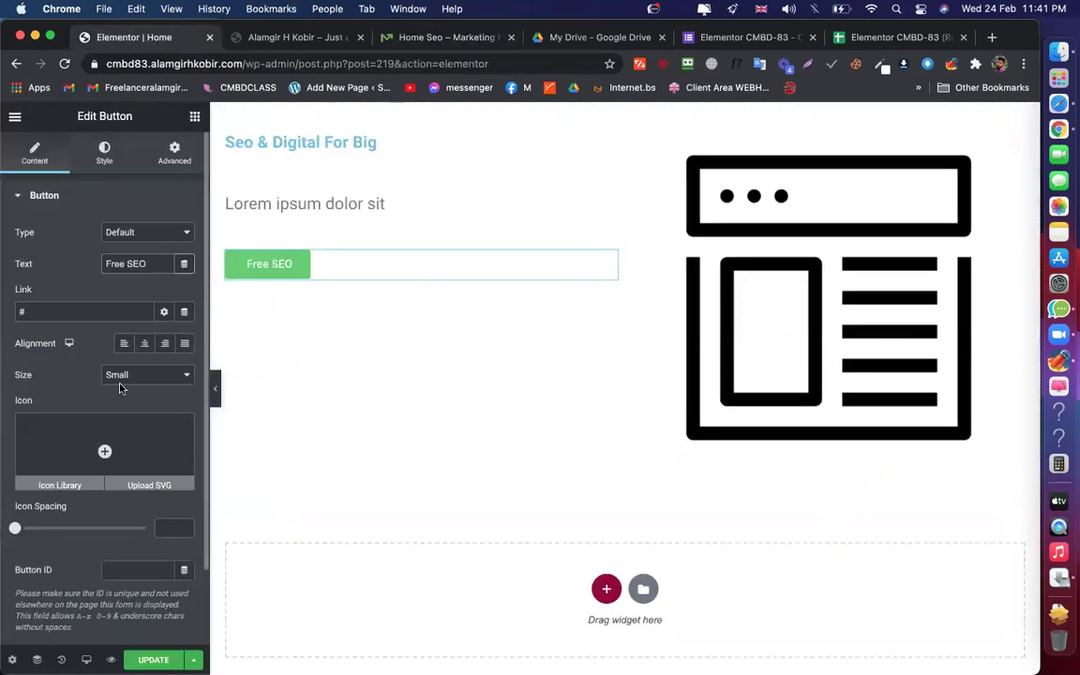
pyautogui.write('An')
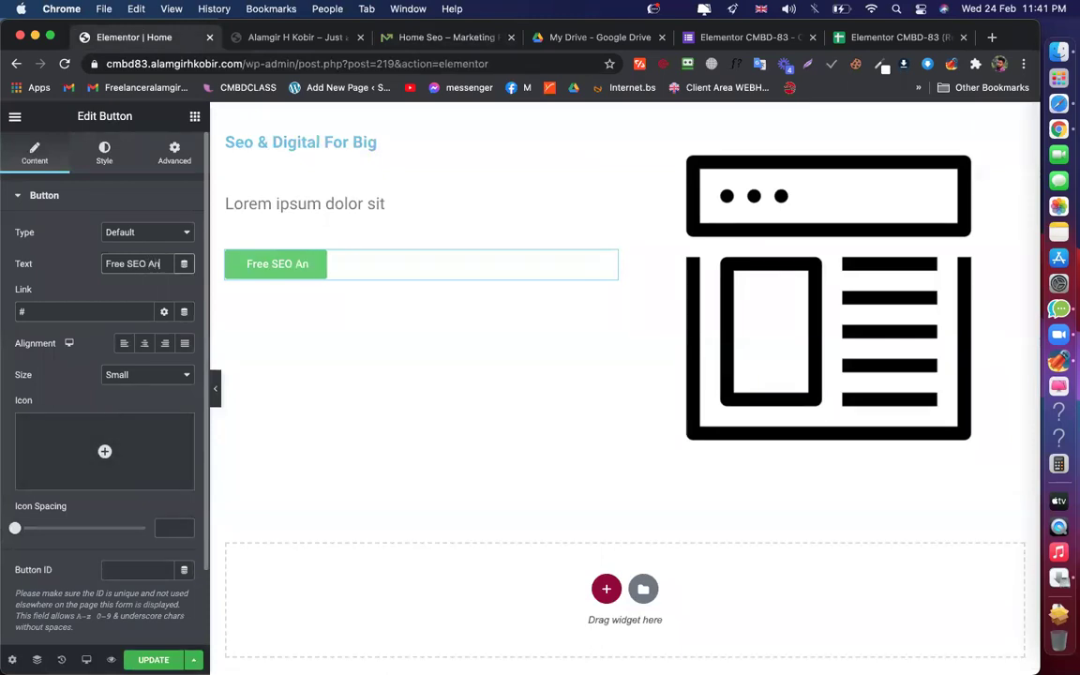
pyautogui.write('alyti')
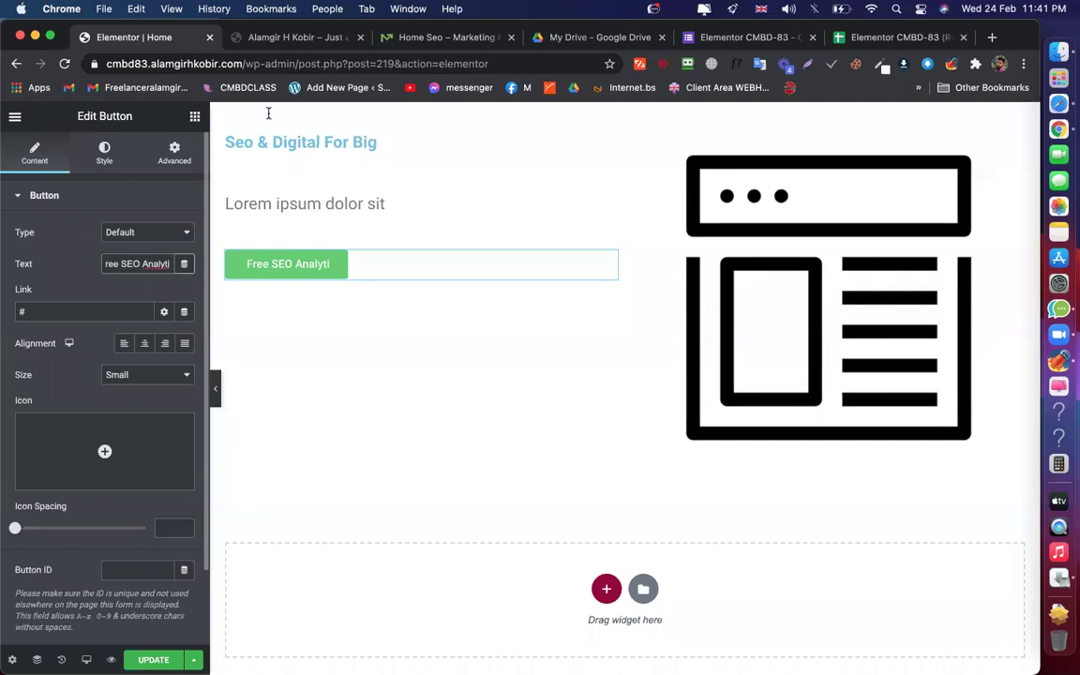
pyautogui.click(410, 38)
pyautogui.moveTo(399, 132)
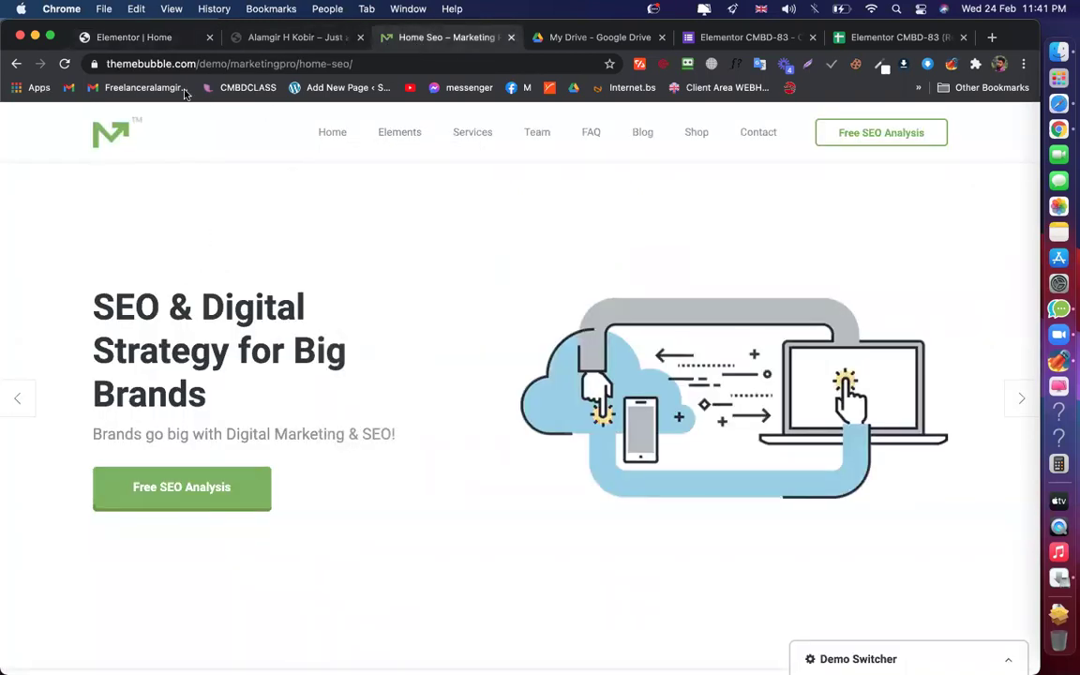
pyautogui.click(167, 44)
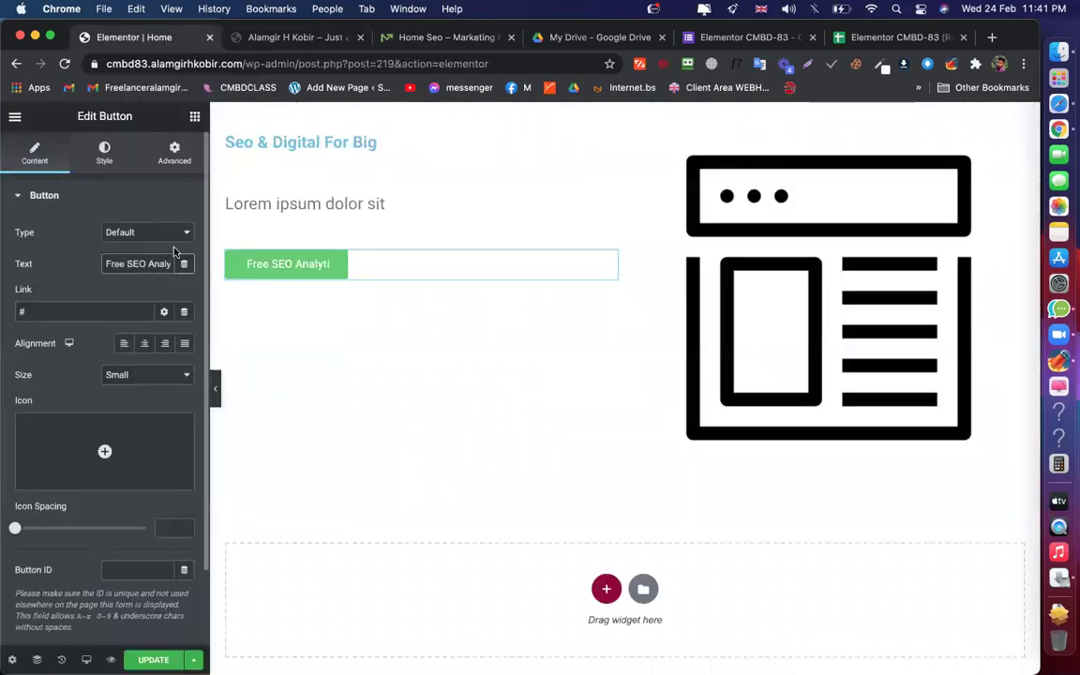
pyautogui.write('sis')
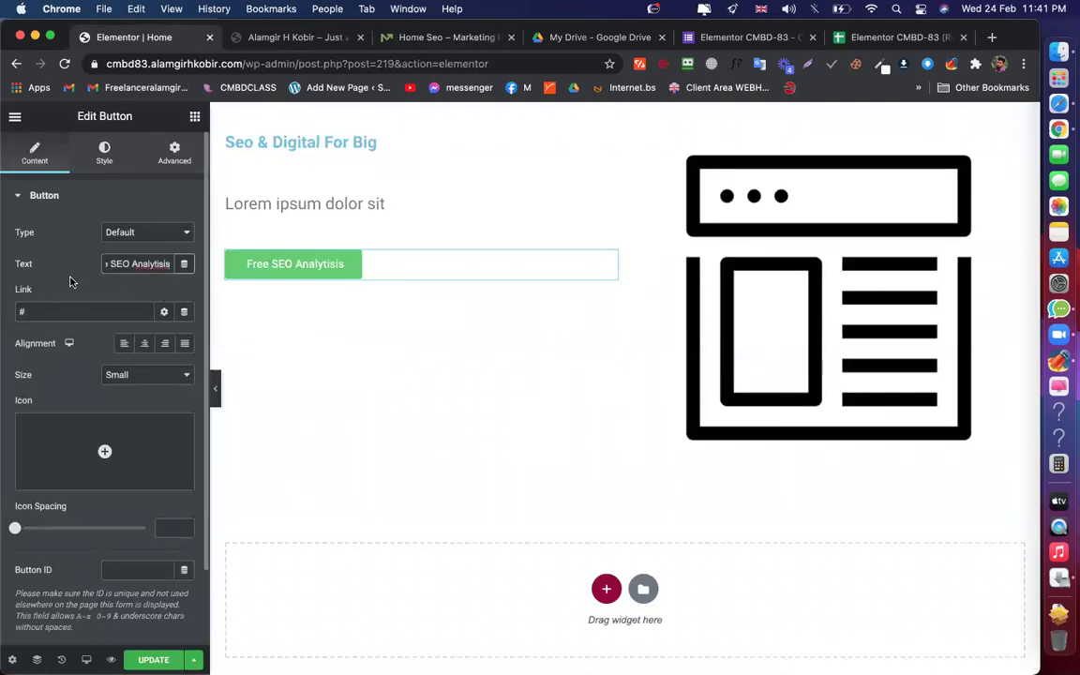
# Correct the spelling of the button's text to "Free SEO Analysis"
pyautogui.click(161, 263)
pyautogui.press('BackSpace')
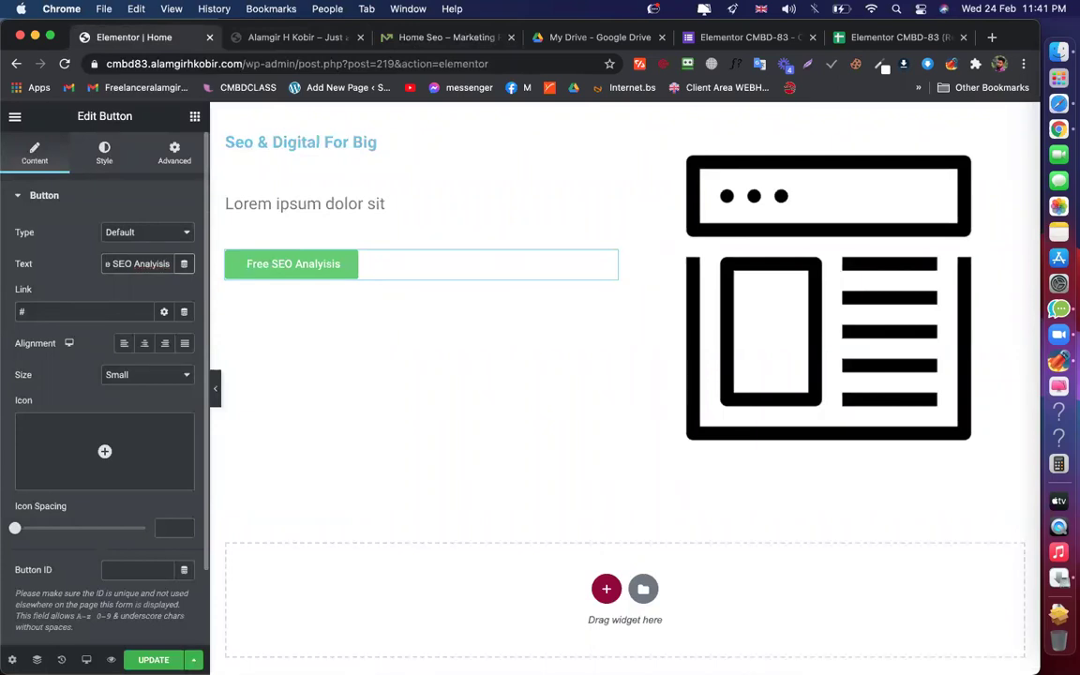
pyautogui.press('Delete')
pyautogui.click(68, 294)
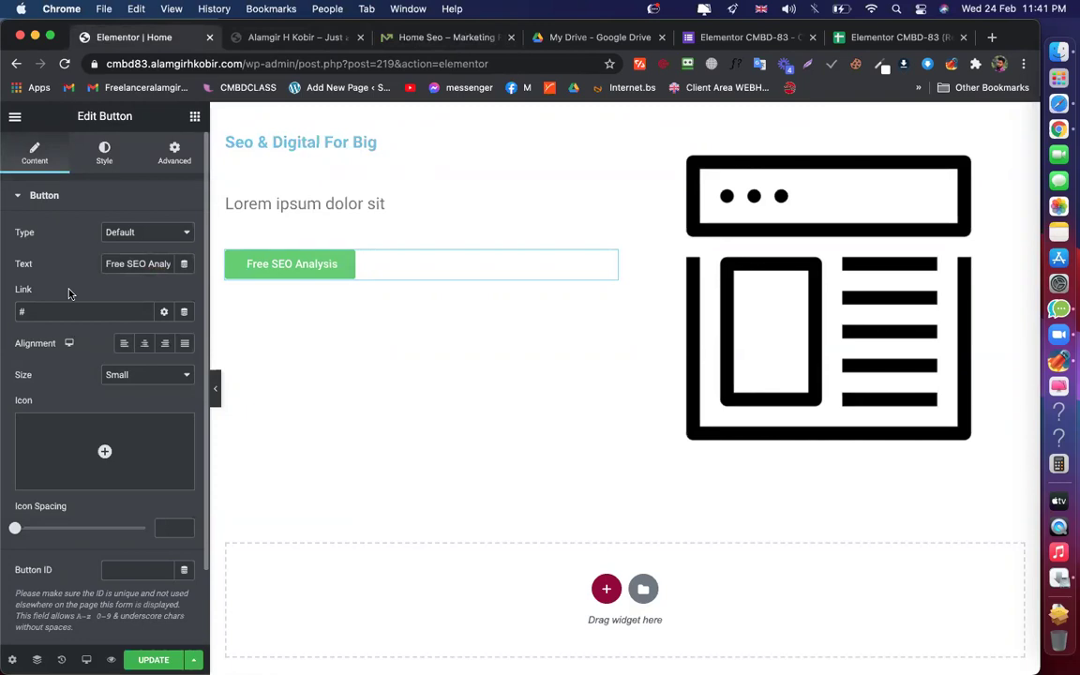
pyautogui.scroll(-1, 68, 293)
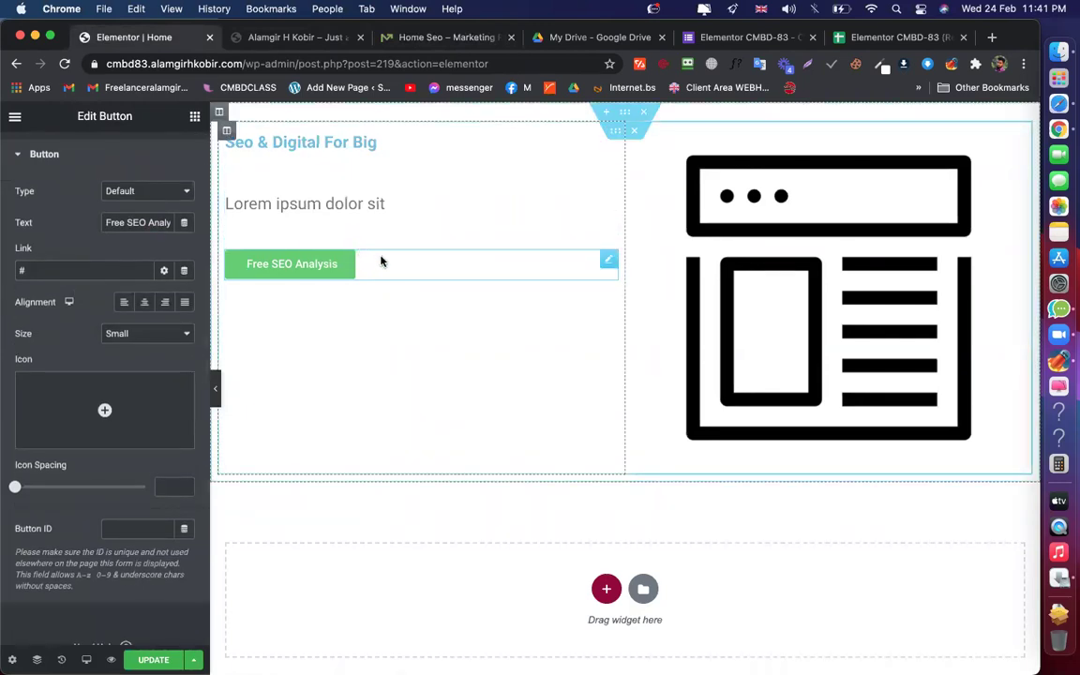
# Save the demo hero's cloud-and-laptop illustration to the Downloads folder as a PNG named object-2
pyautogui.click(436, 38)
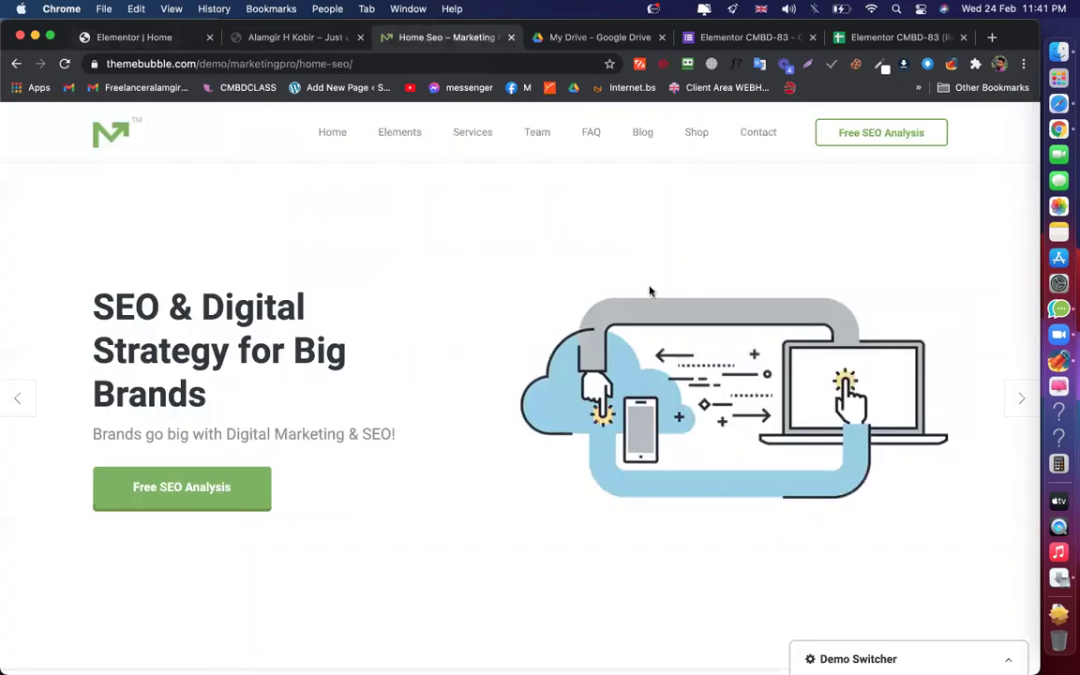
pyautogui.rightClick(702, 336)
pyautogui.rightClick(650, 376)
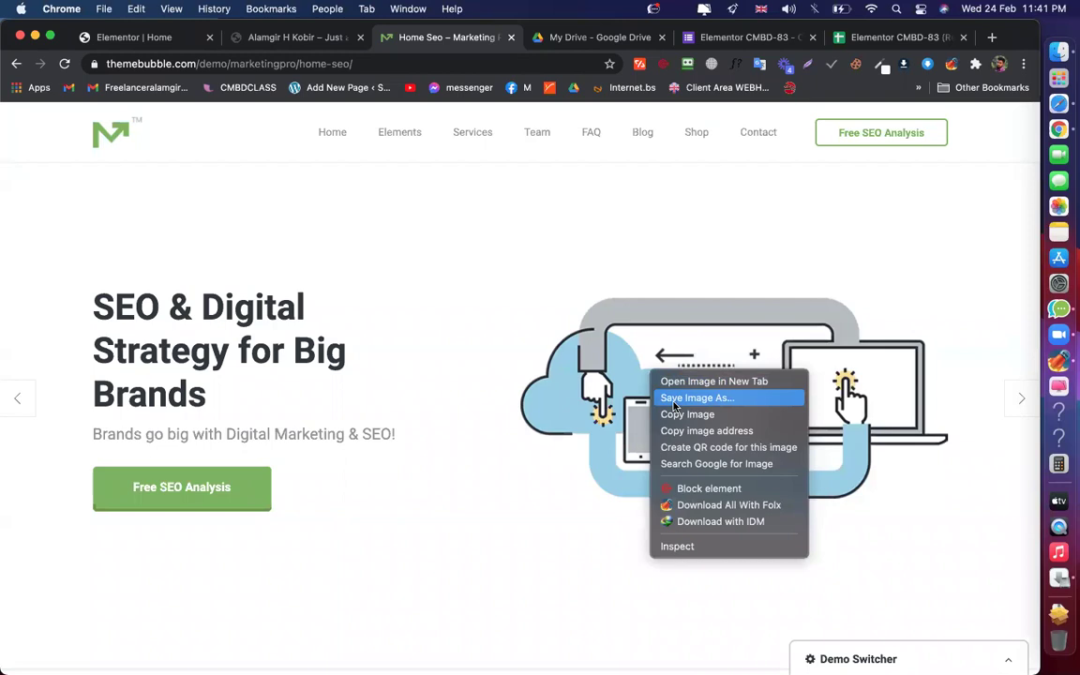
pyautogui.click(674, 399)
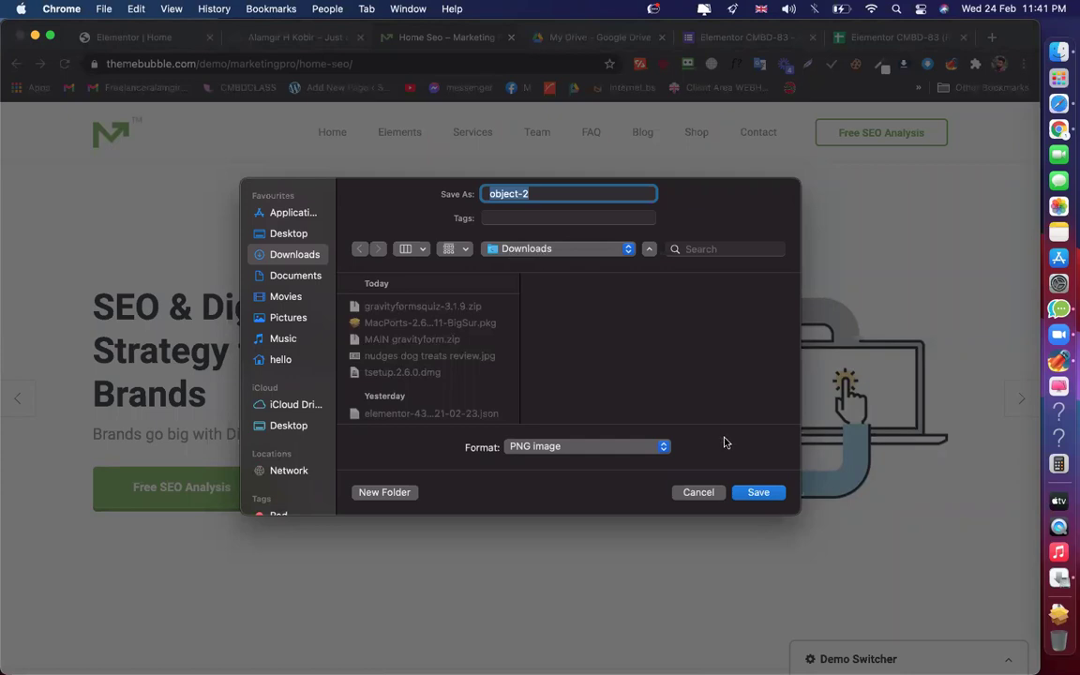
pyautogui.click(758, 492)
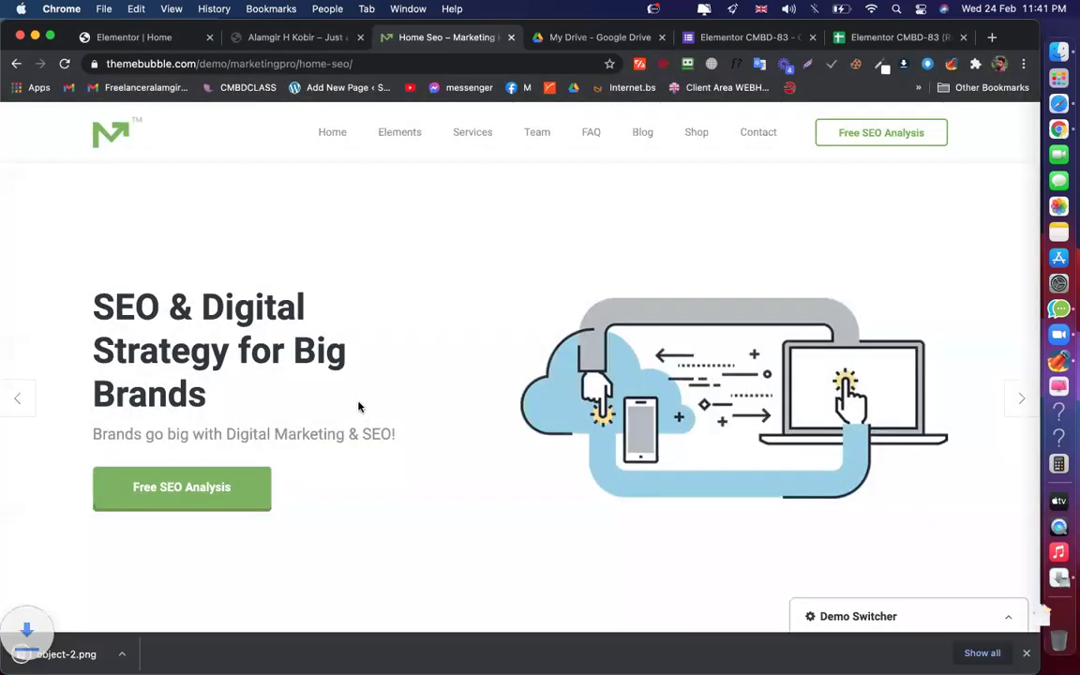
# Return to the Elementor editor and open the file upload page for replacing the Image widget's picture
pyautogui.click(253, 37)
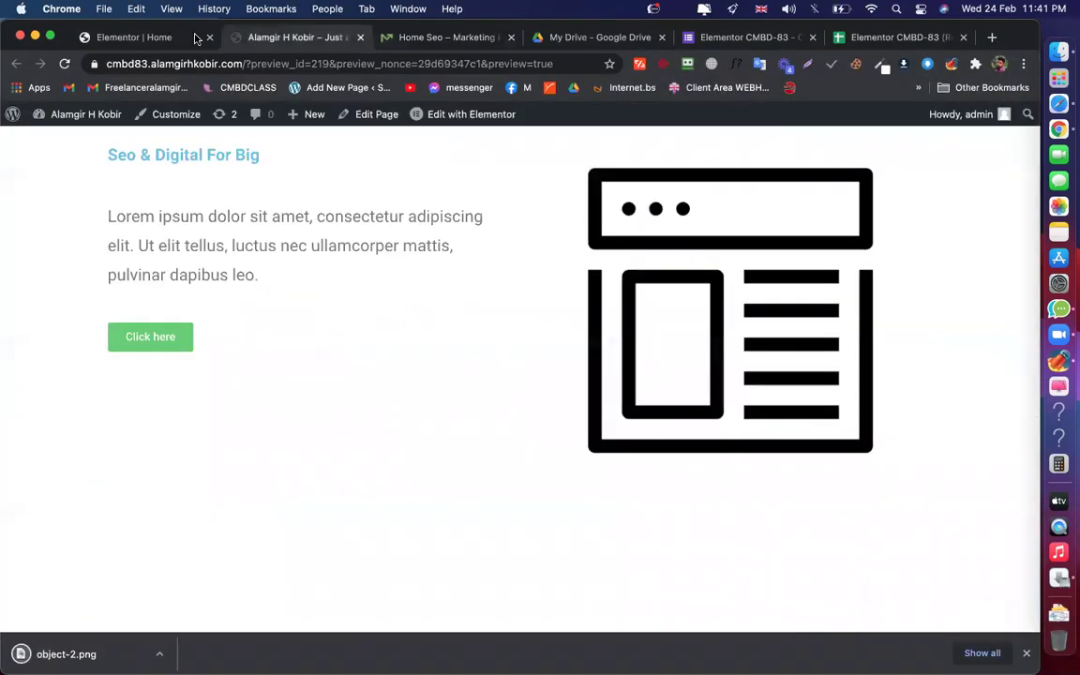
pyautogui.click(134, 38)
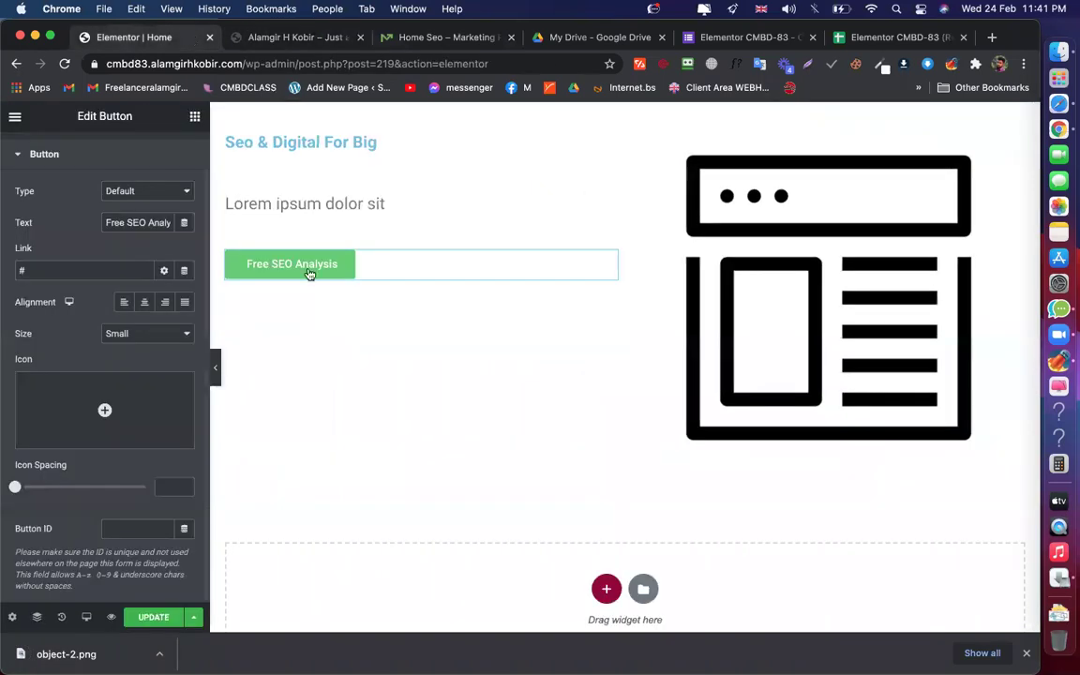
pyautogui.click(797, 284)
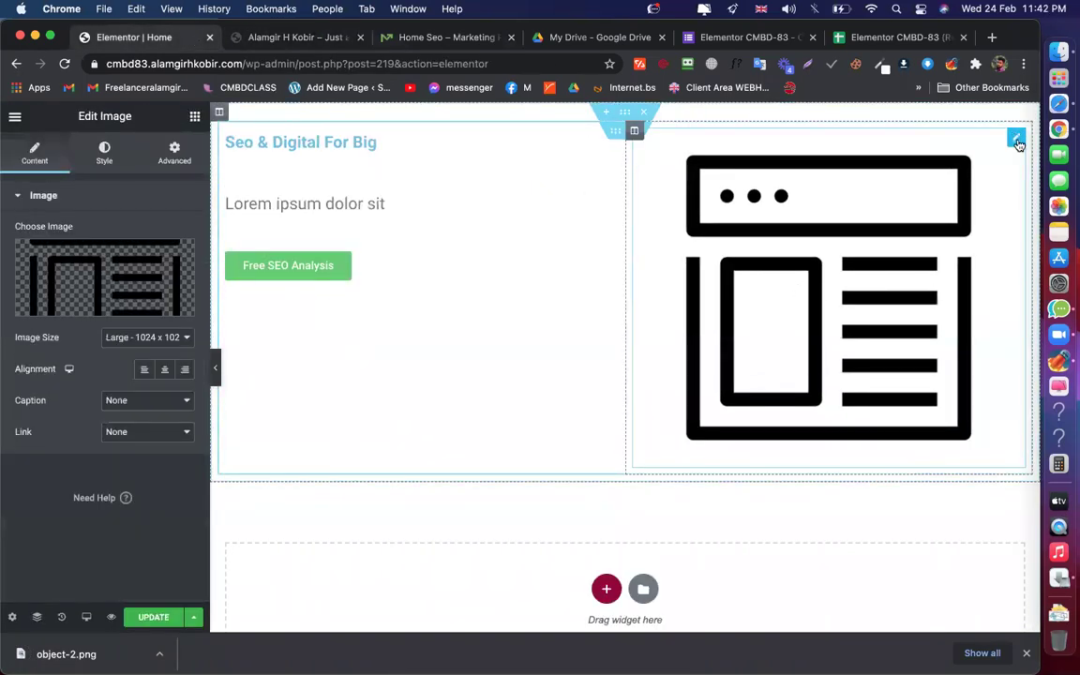
pyautogui.click(111, 261)
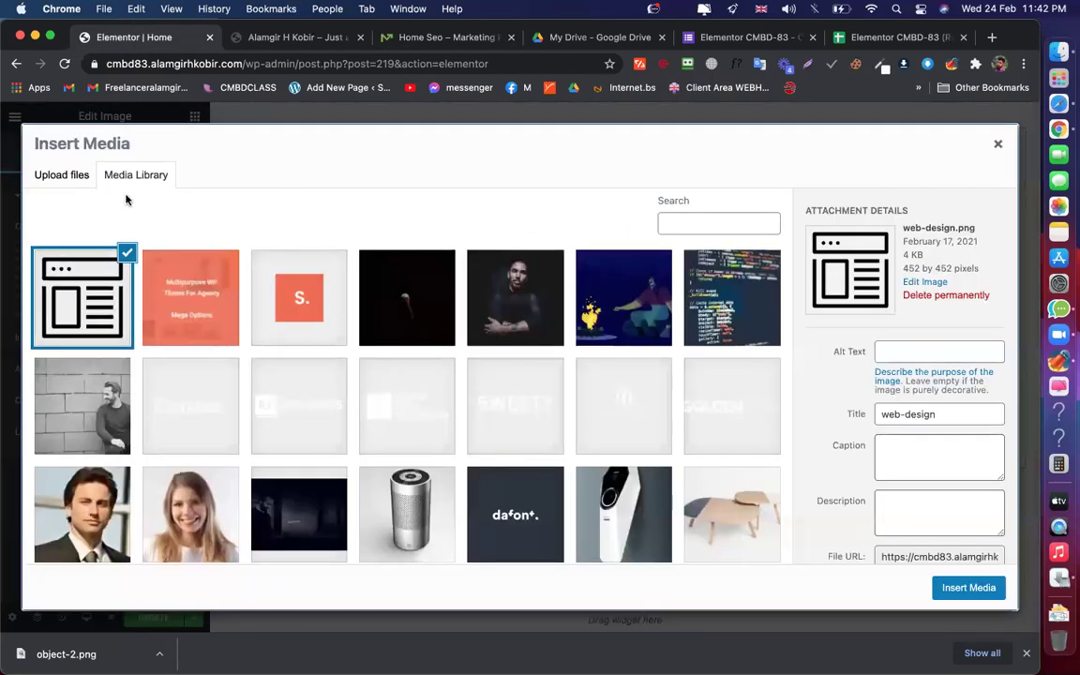
pyautogui.click(50, 178)
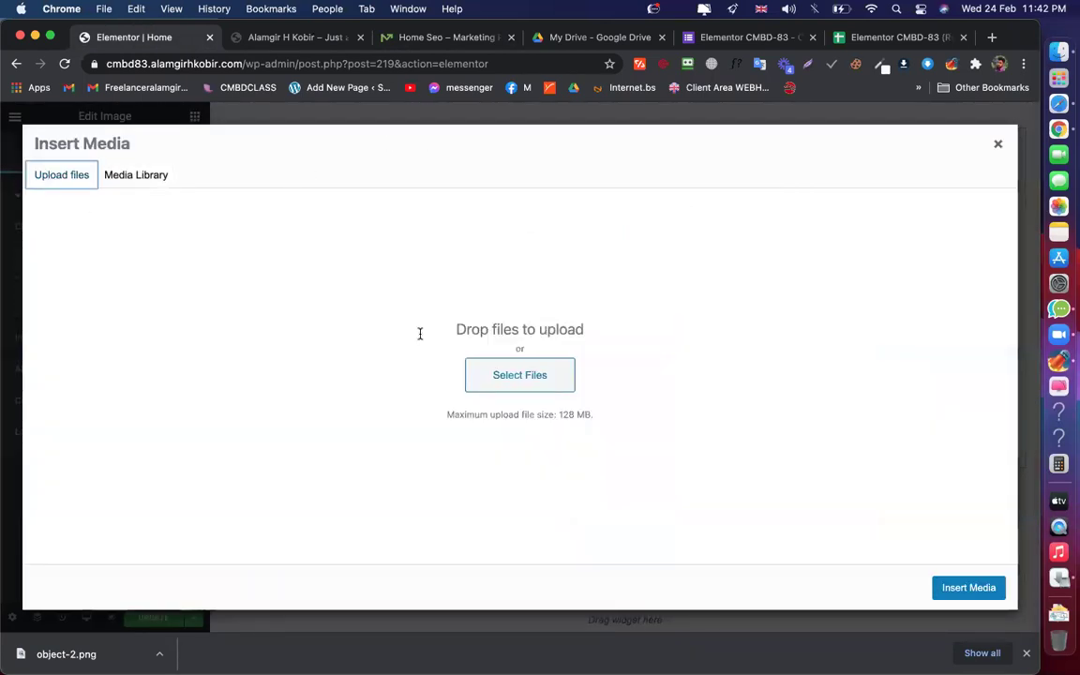
# Browse the files in the Downloads folder for an image to upload
pyautogui.moveTo(497, 359); pyautogui.dragTo(527, 371)
pyautogui.click(502, 376)
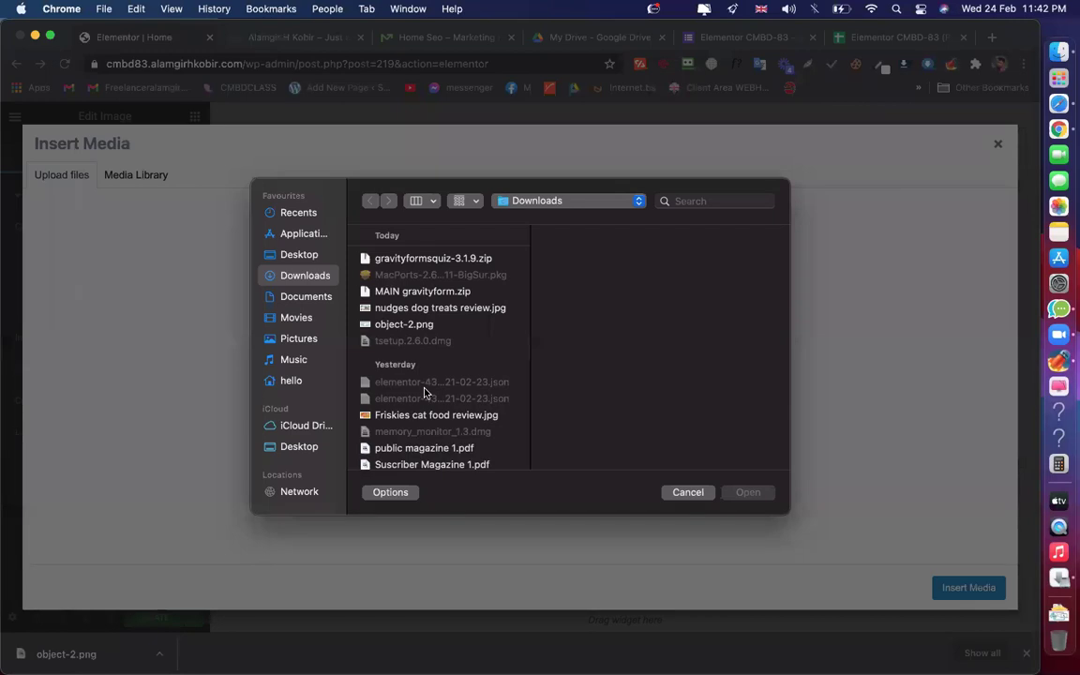
pyautogui.scroll(-3, 423, 390)
pyautogui.scroll(-1, 424, 392)
pyautogui.scroll(-8, 436, 392)
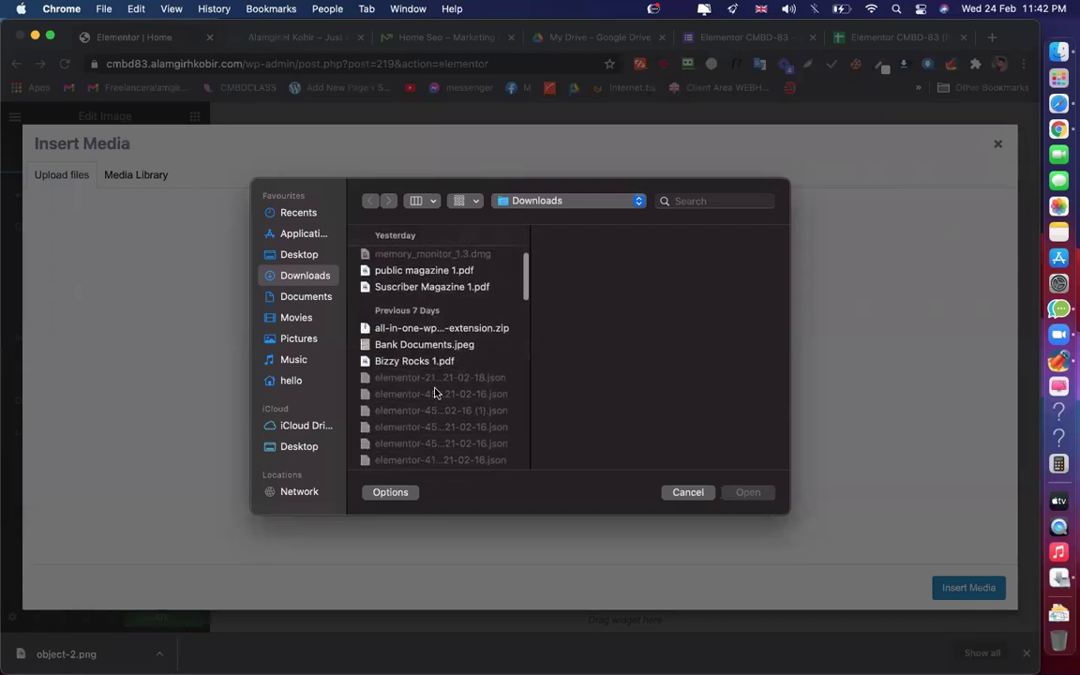
pyautogui.scroll(-5, 436, 373)
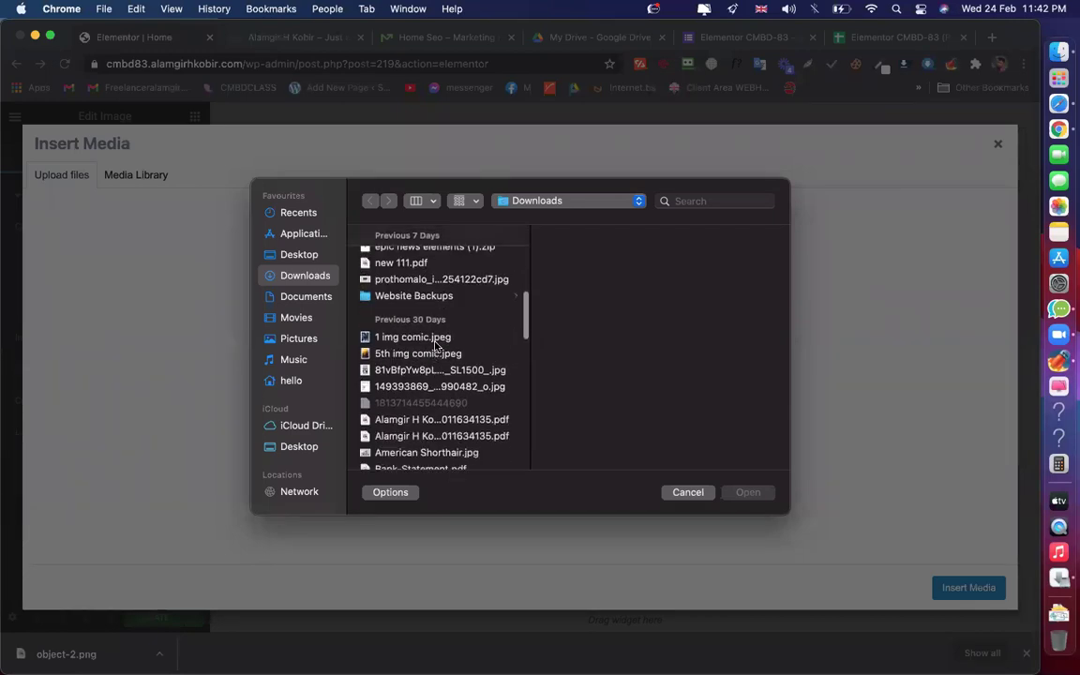
pyautogui.scroll(-4, 440, 372)
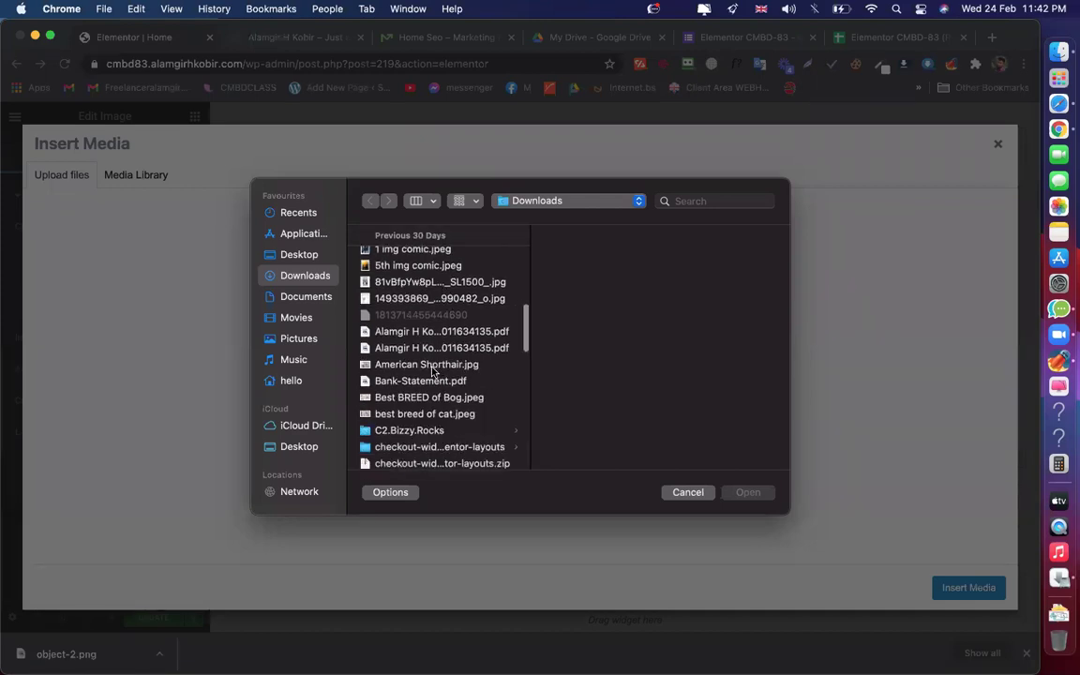
pyautogui.click(432, 366)
pyautogui.press('Down')
pyautogui.press('Down')
pyautogui.press('Down')
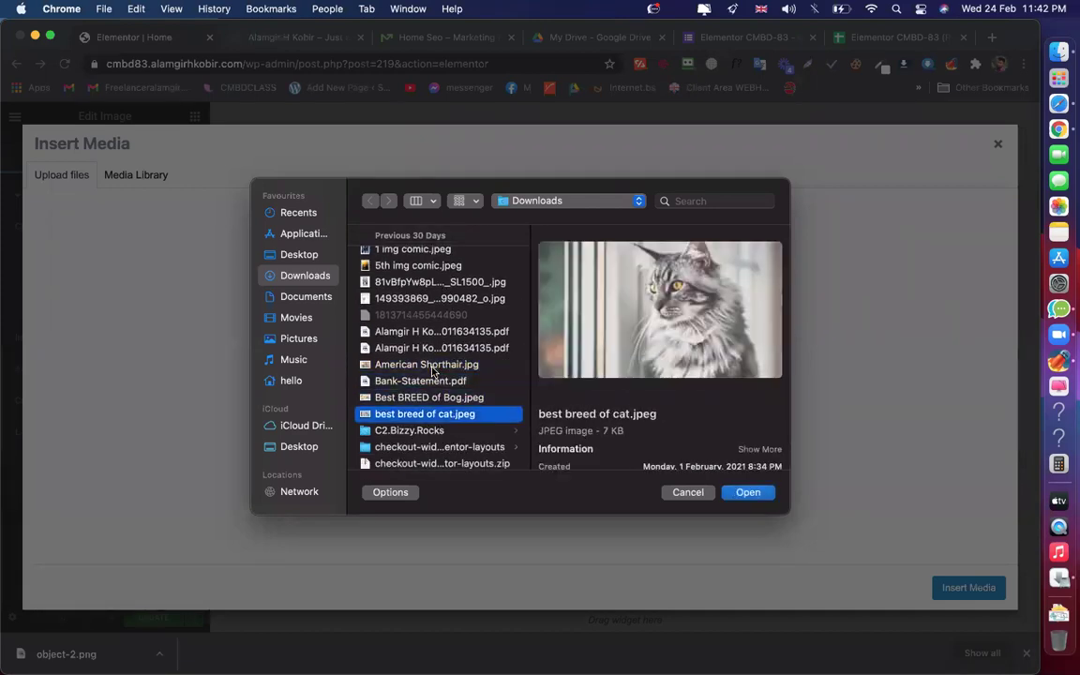
pyautogui.press('Down')
pyautogui.press('Down')
pyautogui.press('Down')
pyautogui.press('Down')
pyautogui.press('Down')
pyautogui.press('Down')
pyautogui.press('Down')
pyautogui.press('Down')
pyautogui.press('Down')
pyautogui.press('Down')
pyautogui.press('Down')
pyautogui.press('Down')
pyautogui.press('Down')
pyautogui.press('Down')
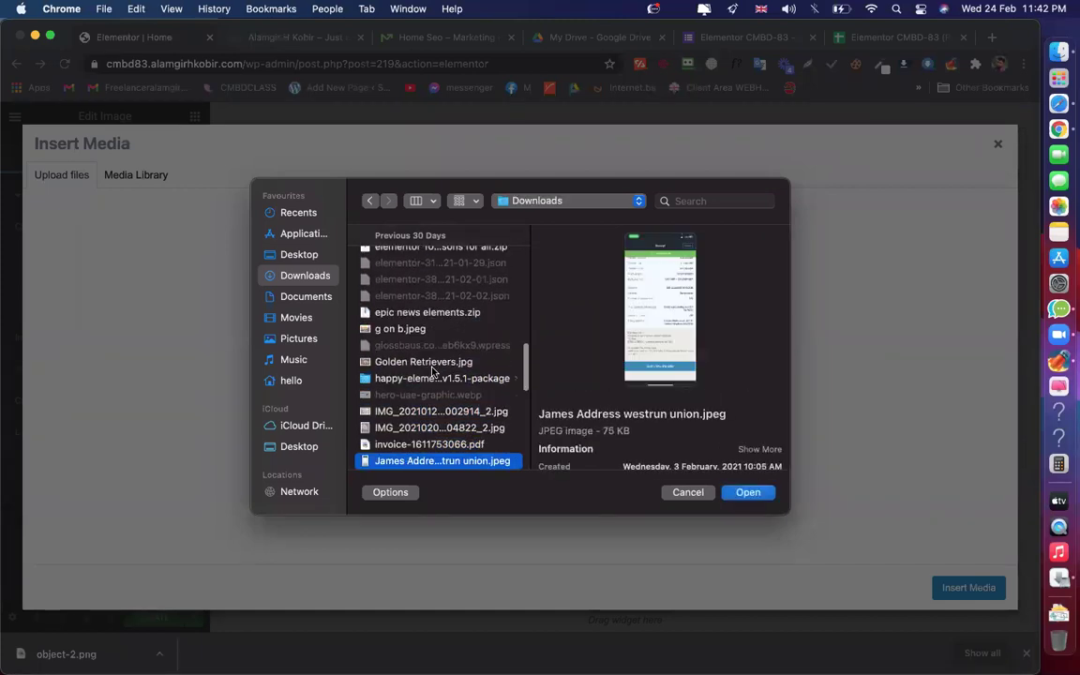
pyautogui.press('Down')
pyautogui.press('Down')
pyautogui.press('Down')
pyautogui.press('Down')
pyautogui.press('Down')
pyautogui.press('Down')
pyautogui.press('Down')
pyautogui.press('Down')
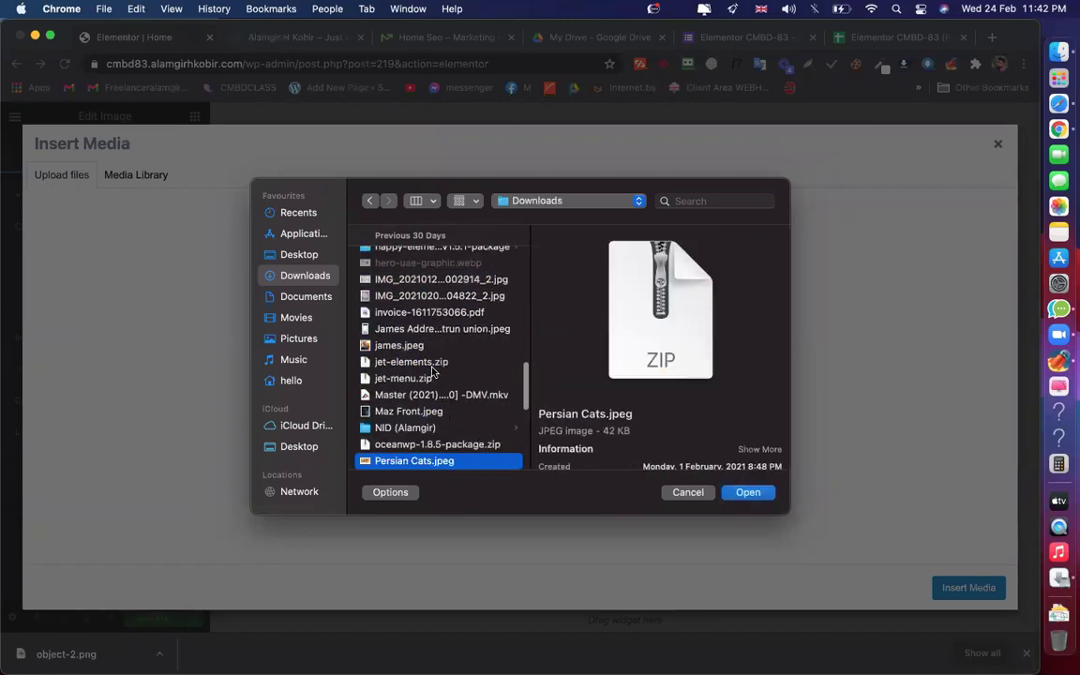
pyautogui.press('Down')
pyautogui.press('Down')
pyautogui.press('Down')
pyautogui.press('Down')
pyautogui.press('Down')
pyautogui.press('Down')
pyautogui.press('Down')
pyautogui.press('Down')
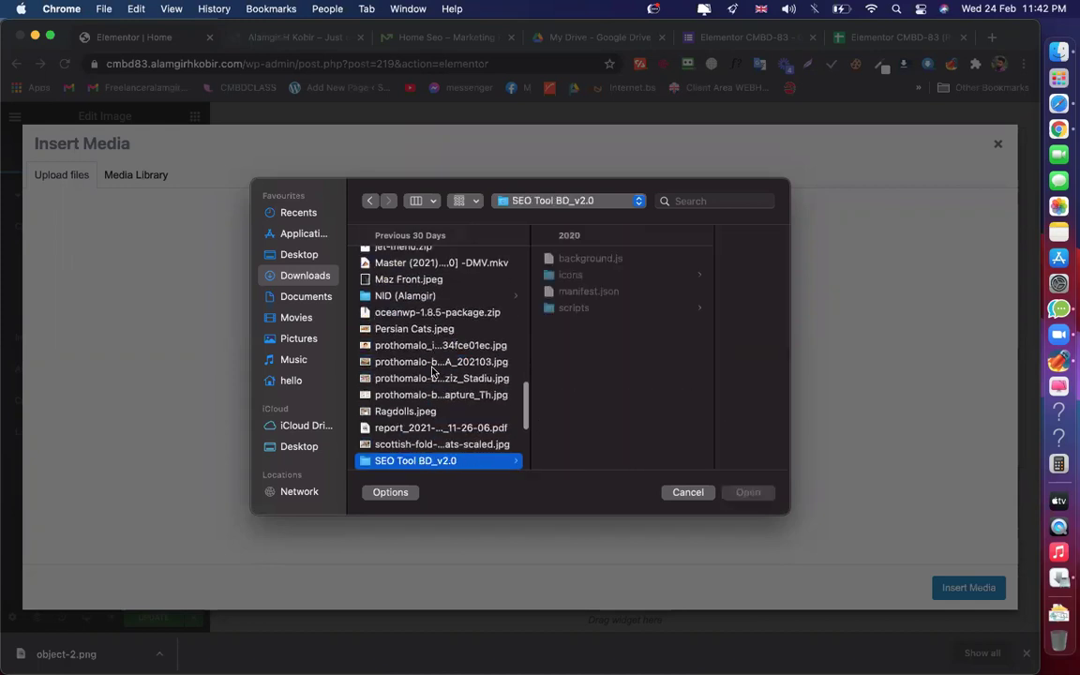
pyautogui.press('Down')
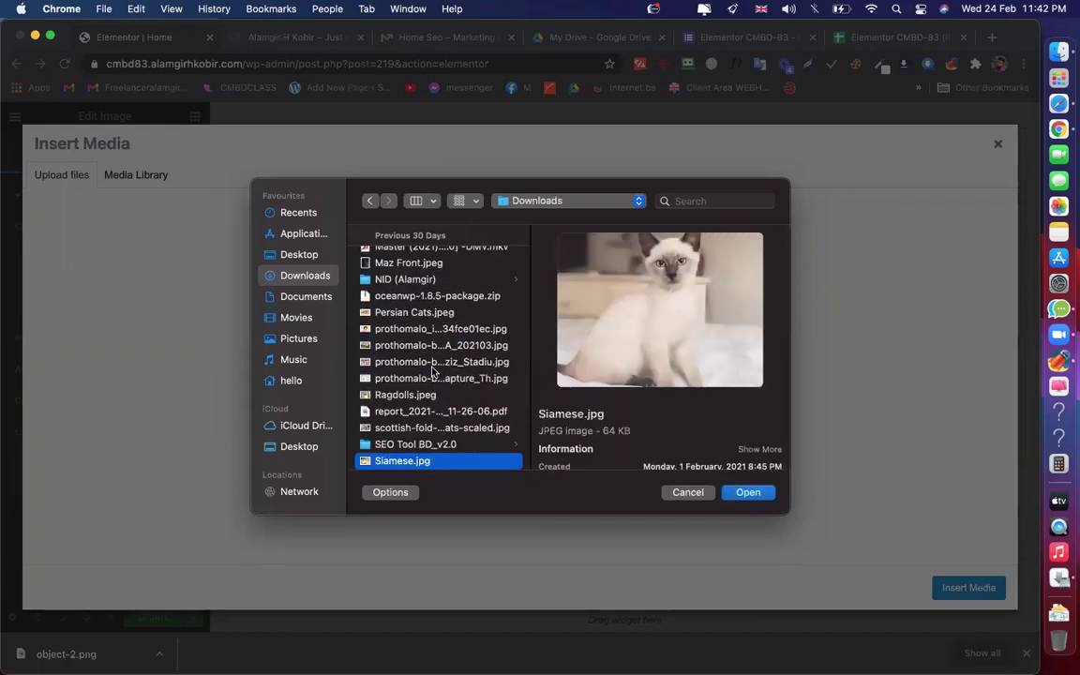
pyautogui.press('Down')
pyautogui.press('Down')
pyautogui.press('Down')
pyautogui.press('Down')
pyautogui.press('Down')
pyautogui.press('Down')
pyautogui.press('Down')
pyautogui.press('Down')
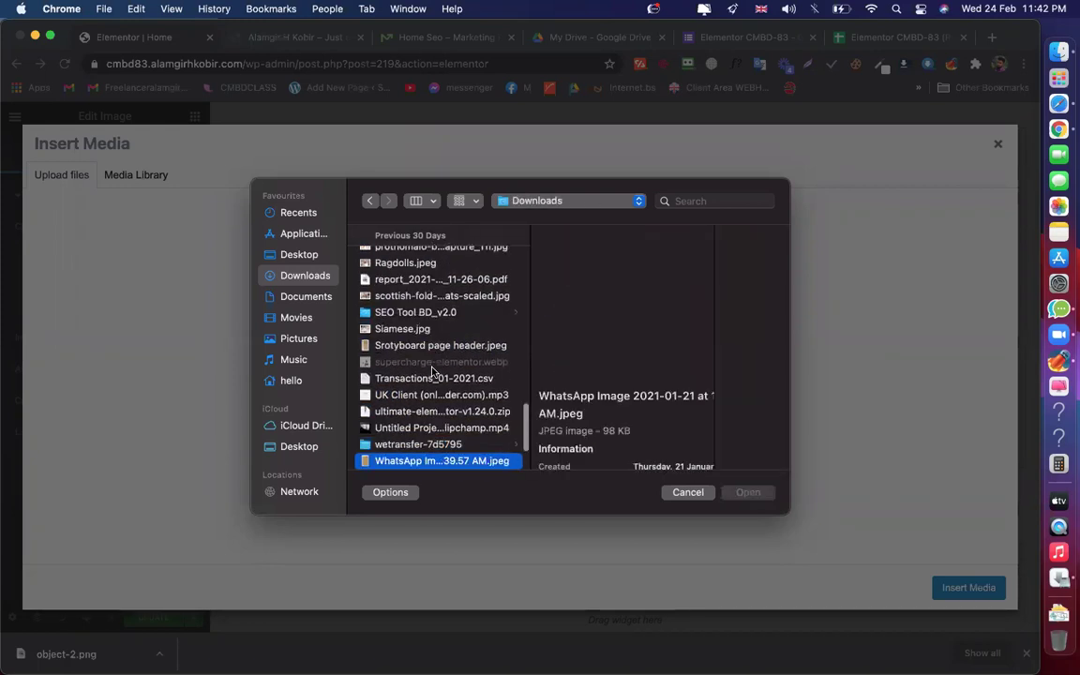
pyautogui.press('Down')
pyautogui.press('Down')
pyautogui.press('Down')
pyautogui.press('Down')
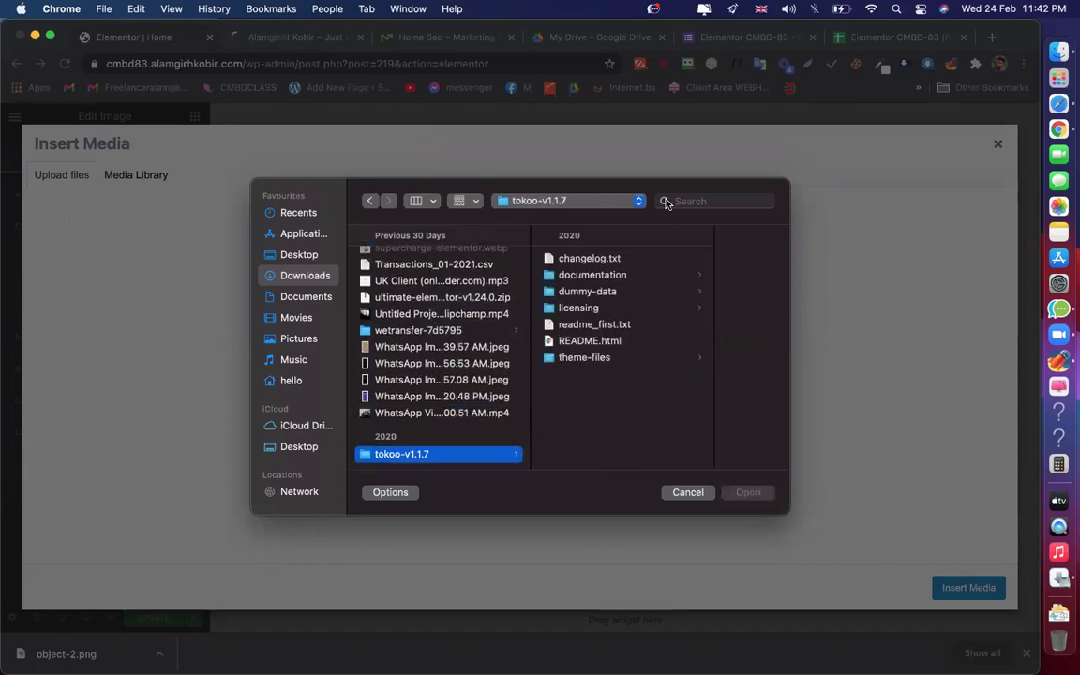
pyautogui.scroll(10, 468, 292)
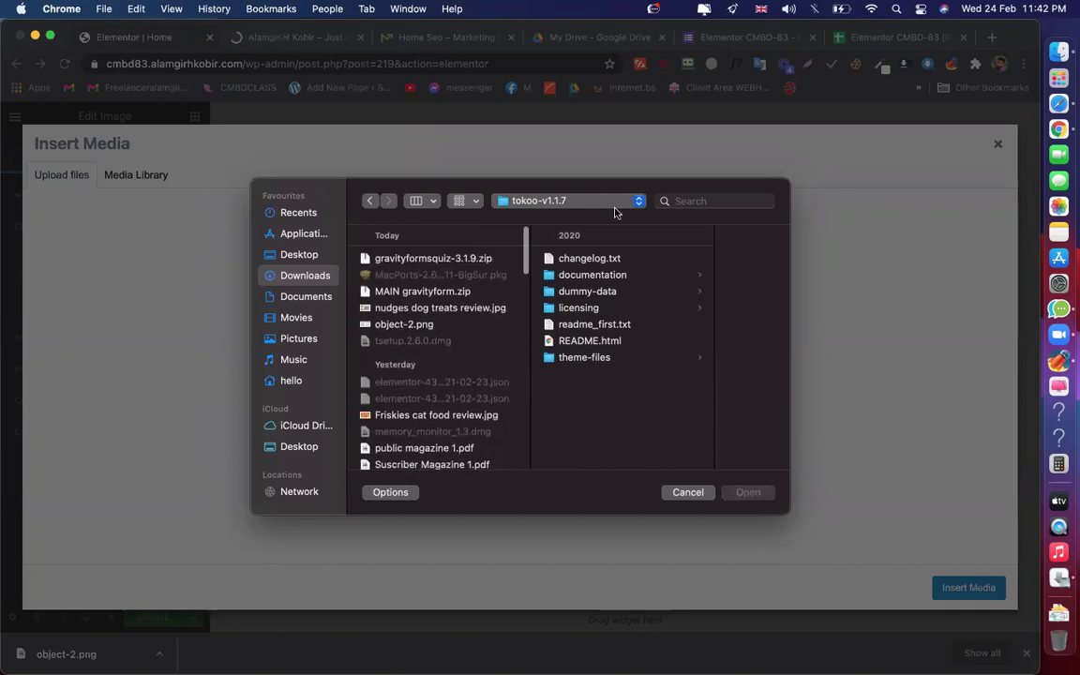
# Search the Mac for "object" and enter "obj" as a search in Downloads, and cancel the file selection
pyautogui.click(692, 201)
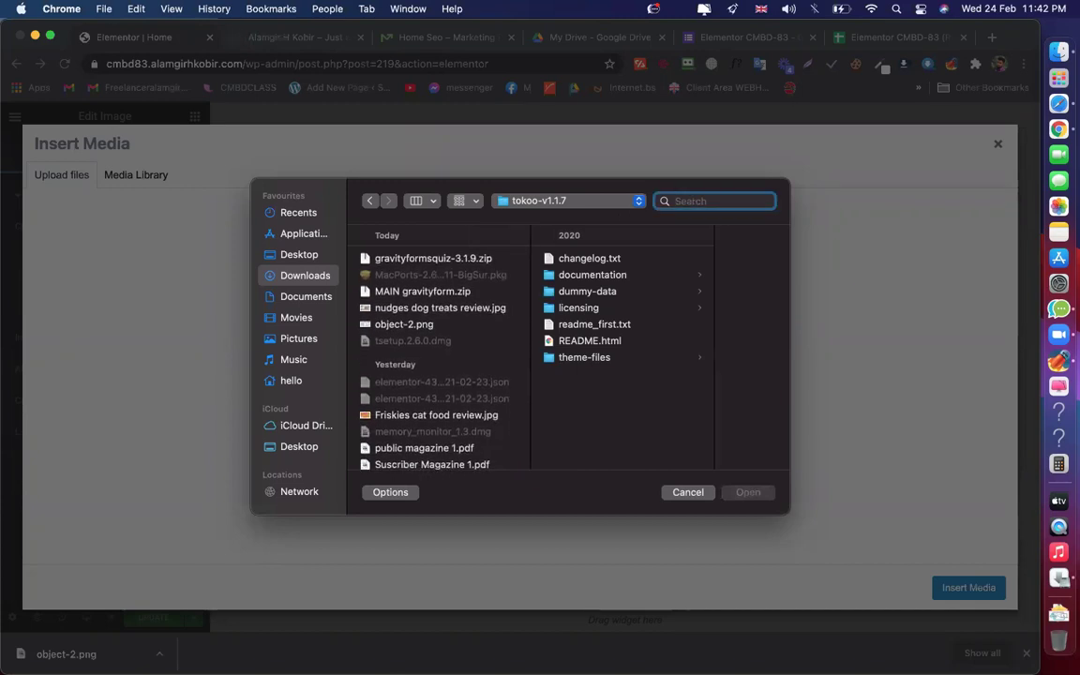
pyautogui.write('obj')
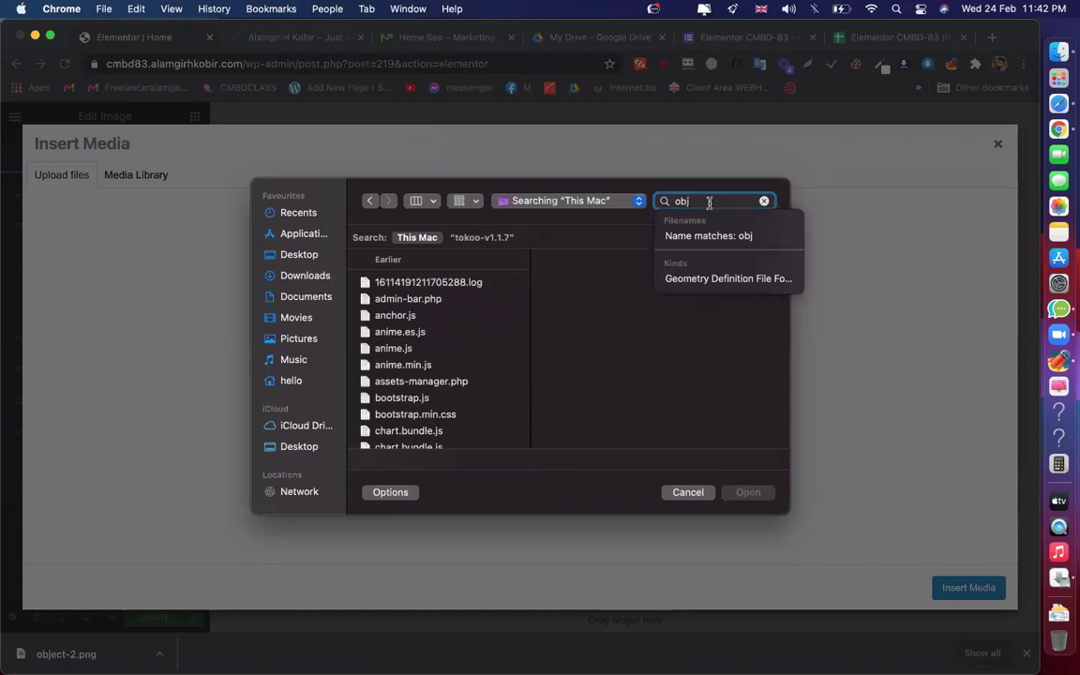
pyautogui.write('ect')
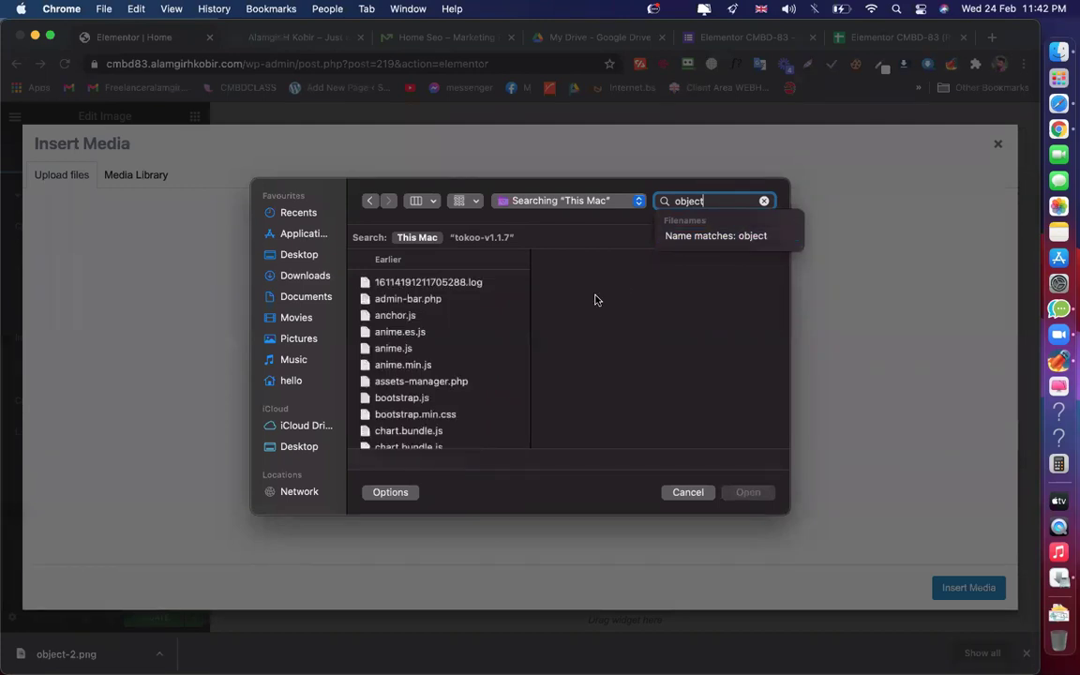
pyautogui.press('Return')
pyautogui.click(304, 276)
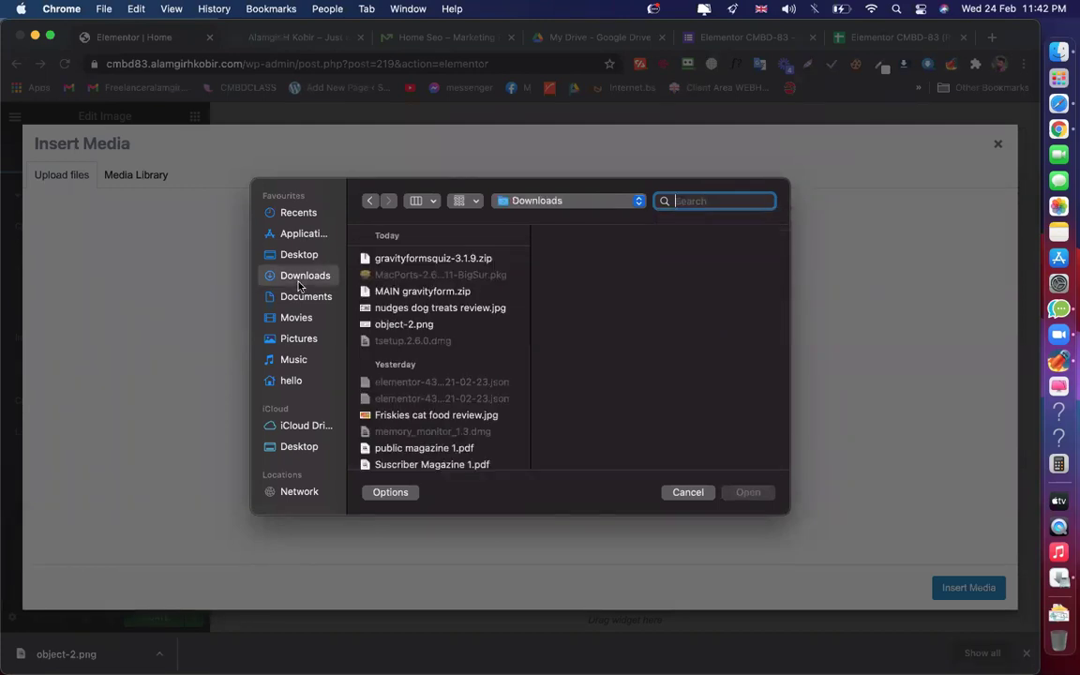
pyautogui.write('obj')
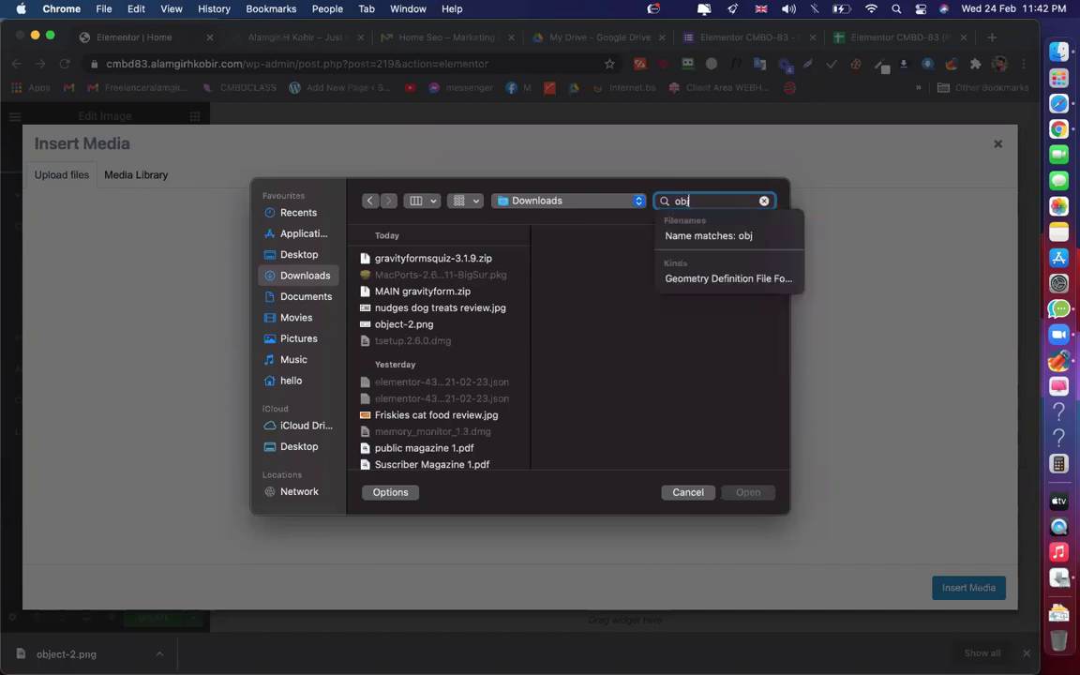
pyautogui.press('Down')
pyautogui.scroll(-8, 453, 354)
pyautogui.scroll(-5, 516, 422)
pyautogui.click(688, 492)
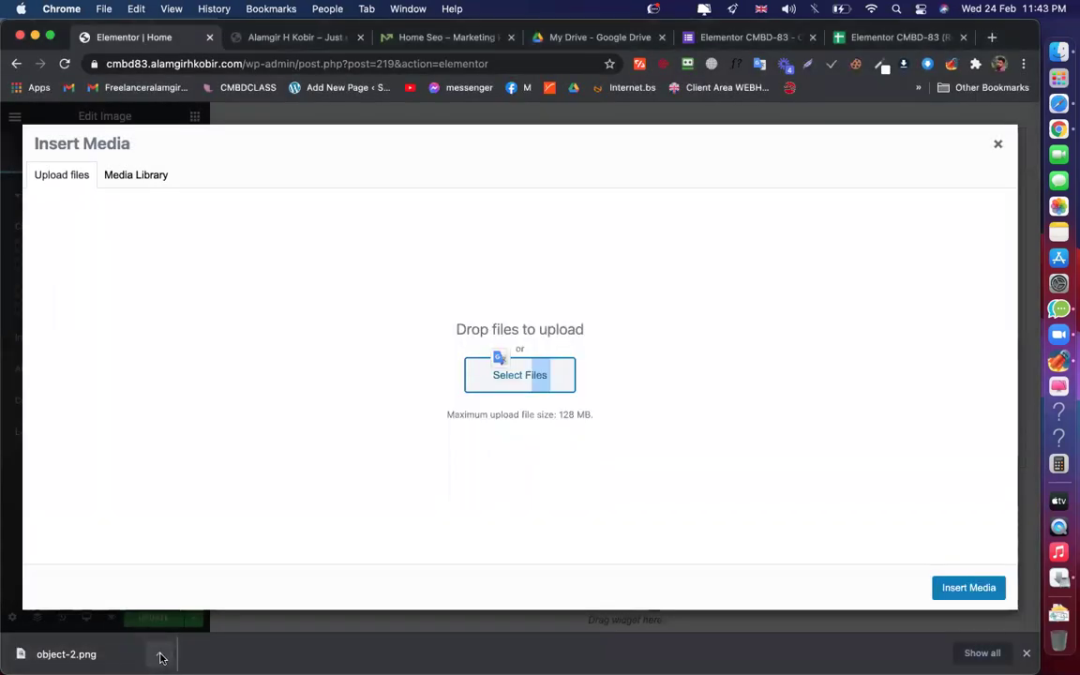
# Reveal the downloaded object-2.png in Finder and upload it to the media library
pyautogui.click(160, 658)
pyautogui.click(222, 632)
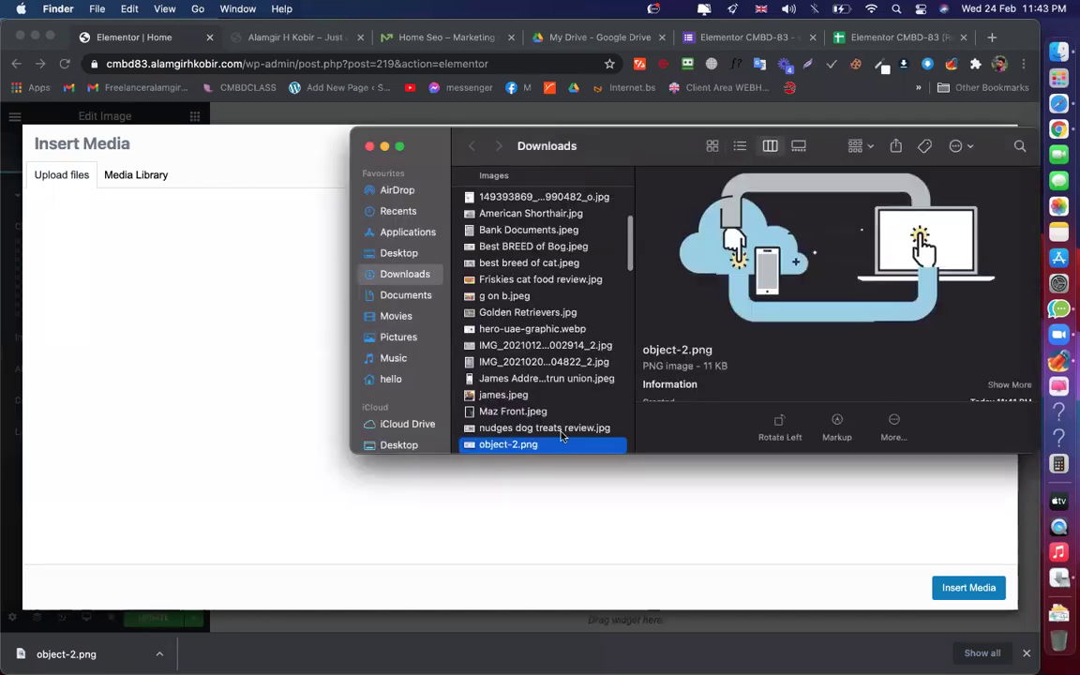
pyautogui.scroll(-2, 528, 403)
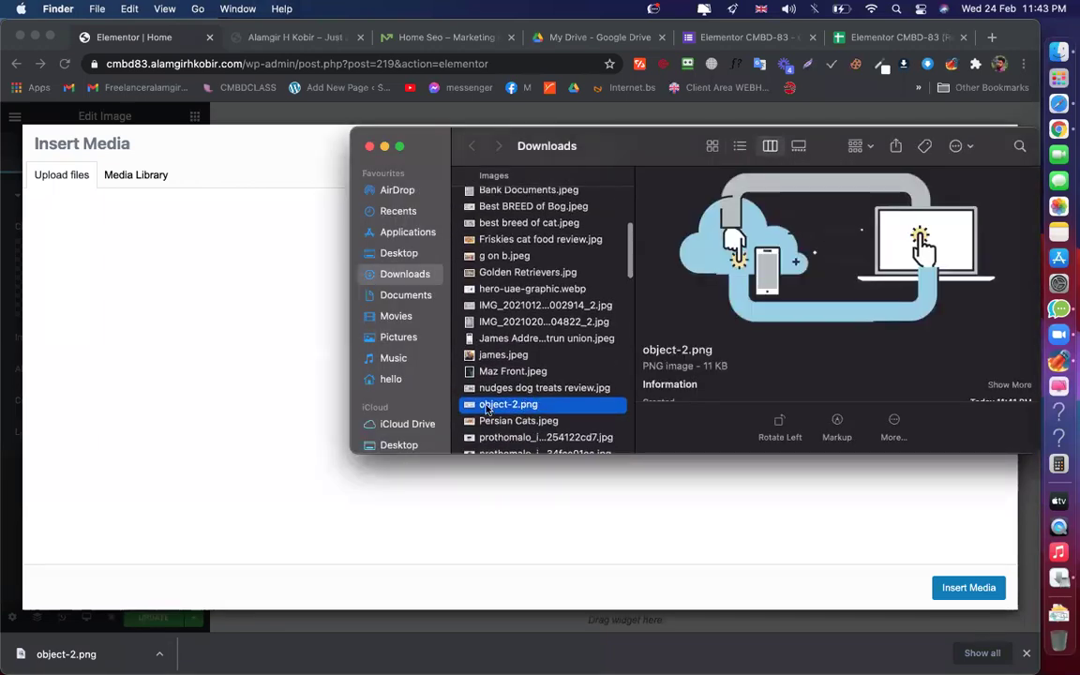
pyautogui.moveTo(485, 409); pyautogui.dragTo(236, 435)
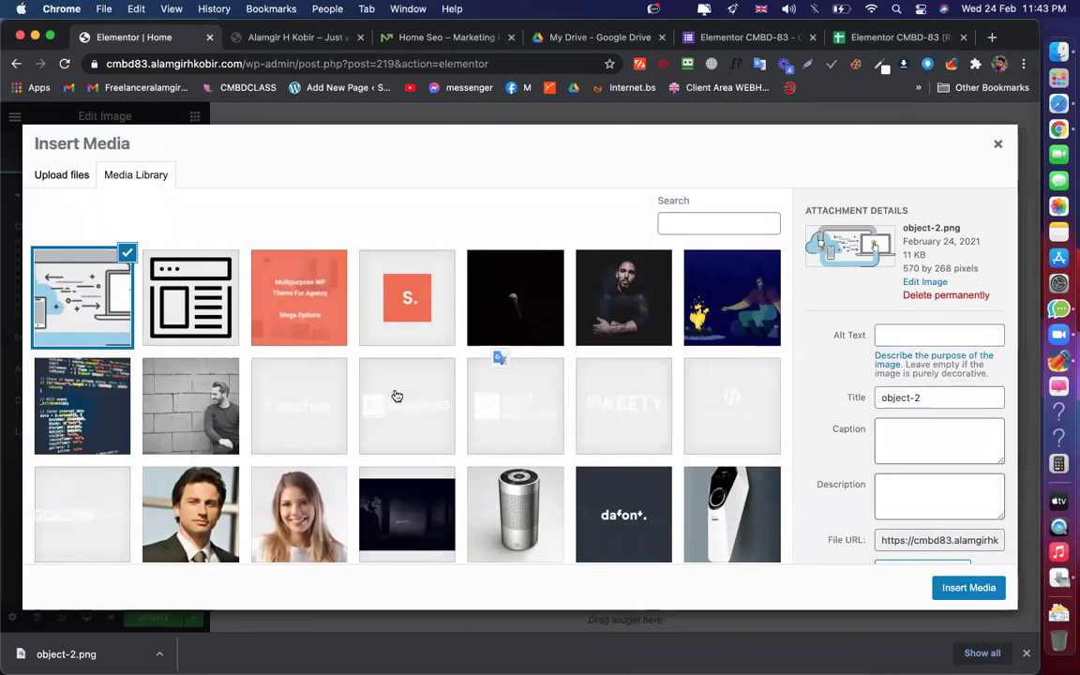
# Upload object-2.png a second time from the browser's downloads and permanently delete the duplicate
pyautogui.moveTo(66, 653); pyautogui.dragTo(197, 422)
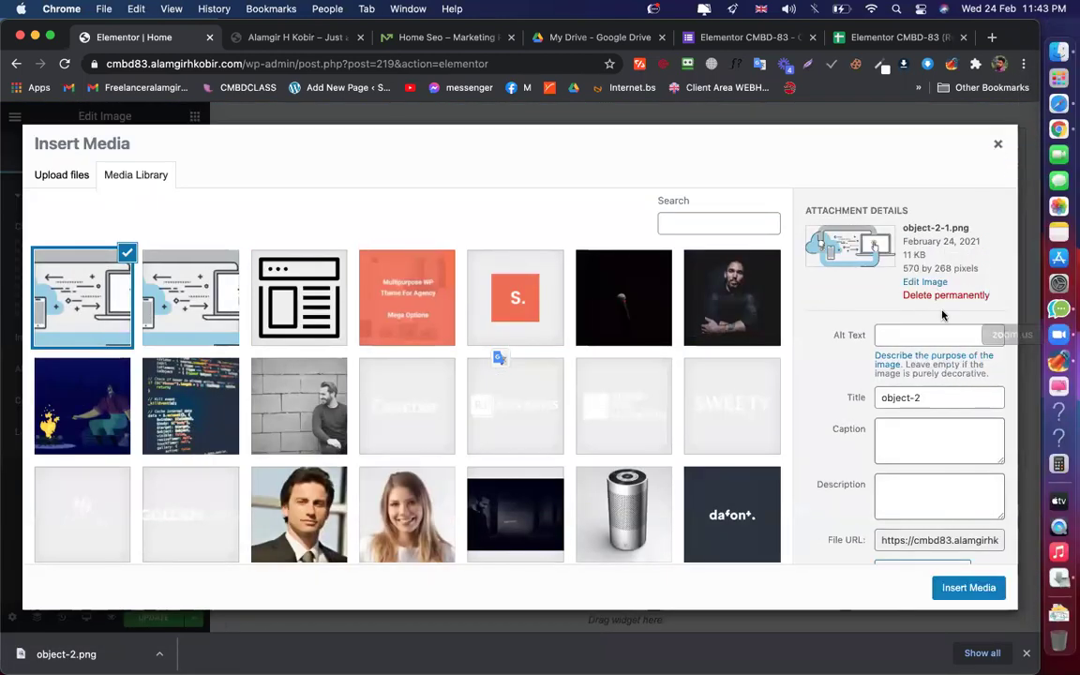
pyautogui.click(916, 296)
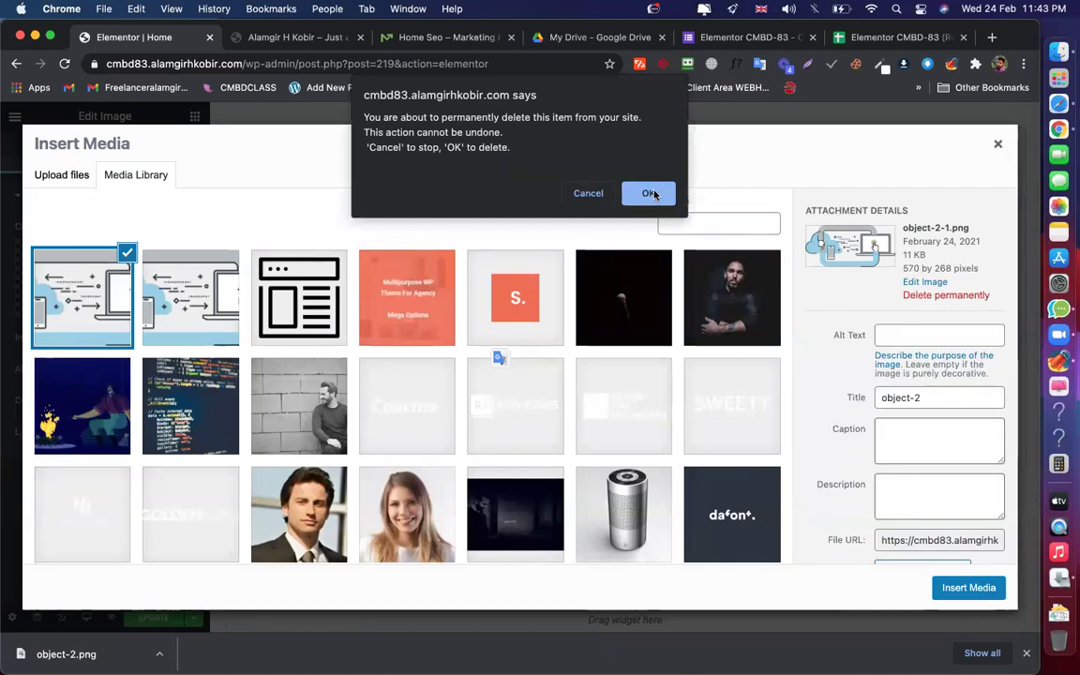
pyautogui.click(649, 193)
# Insert object-2.png as the Image widget's picture and bring up the Marketing Pro demo for comparison
pyautogui.click(71, 289)
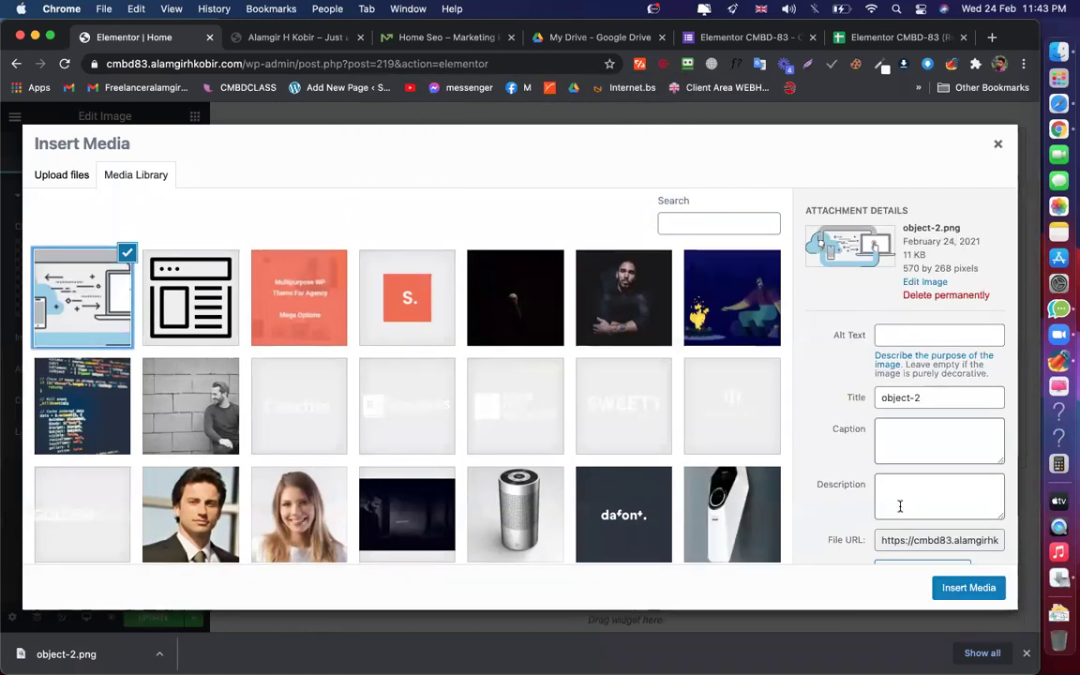
pyautogui.click(970, 589)
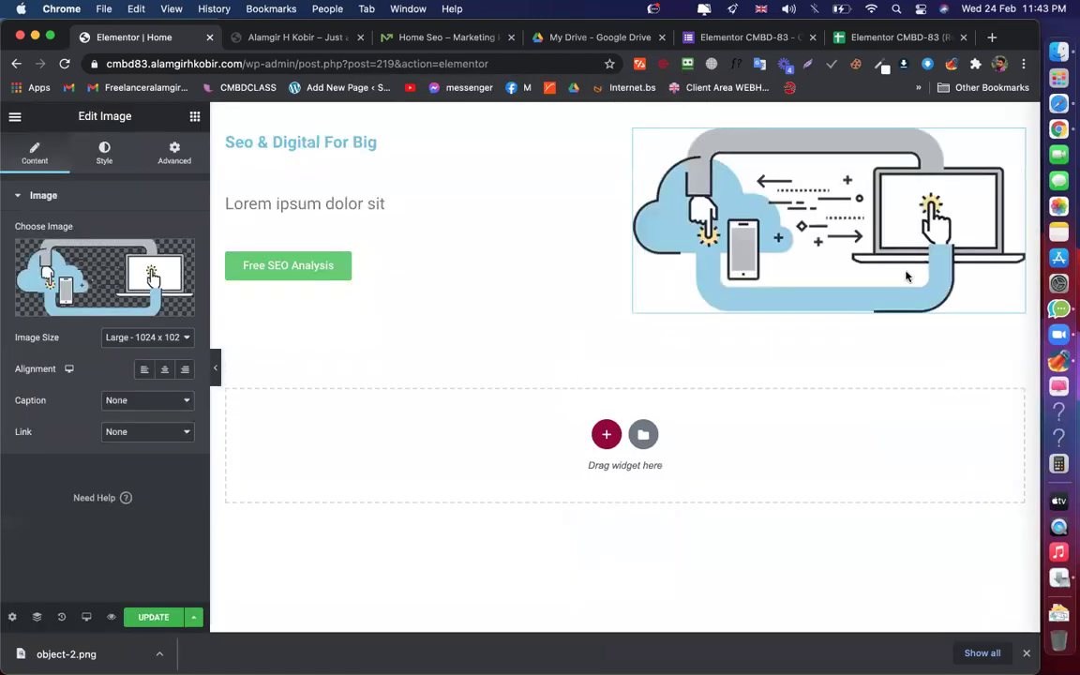
pyautogui.click(414, 41)
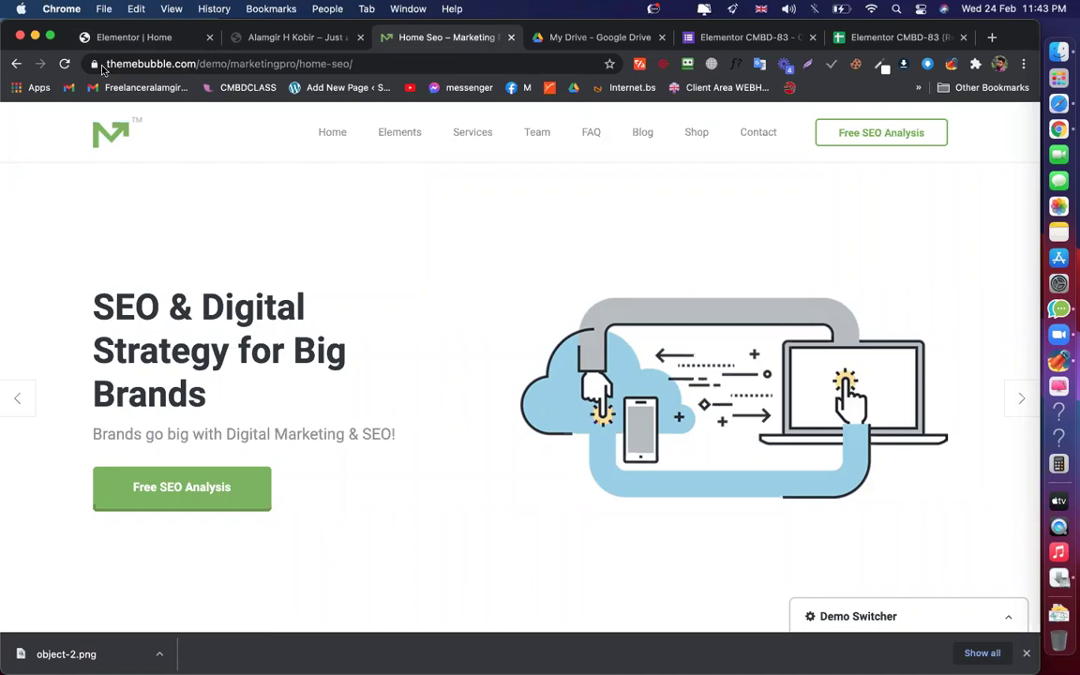
# Compare the Elementor hero section with the Marketing Pro demo's hero section
pyautogui.click(134, 38)
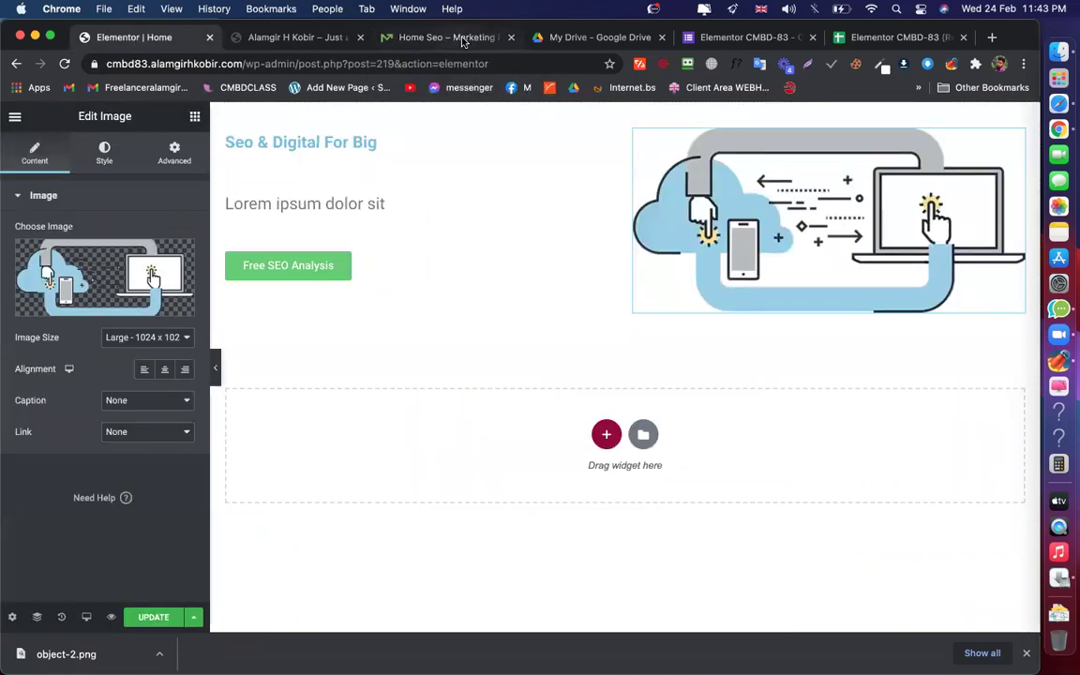
pyautogui.click(422, 37)
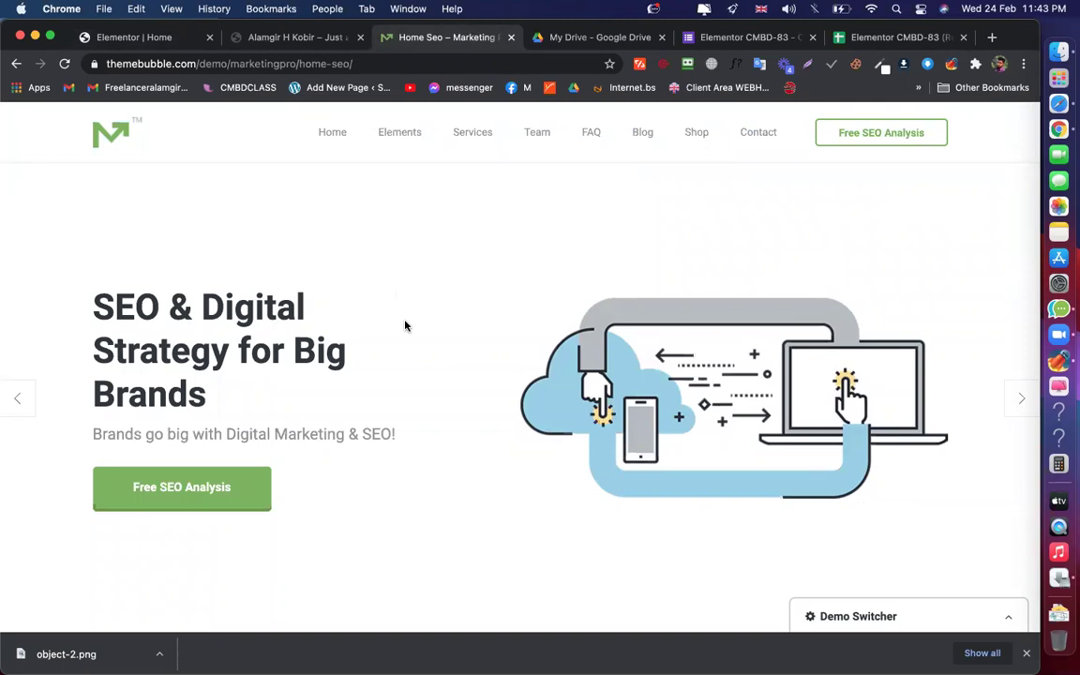
pyautogui.scroll(-4, 405, 325)
pyautogui.scroll(5, 312, 394)
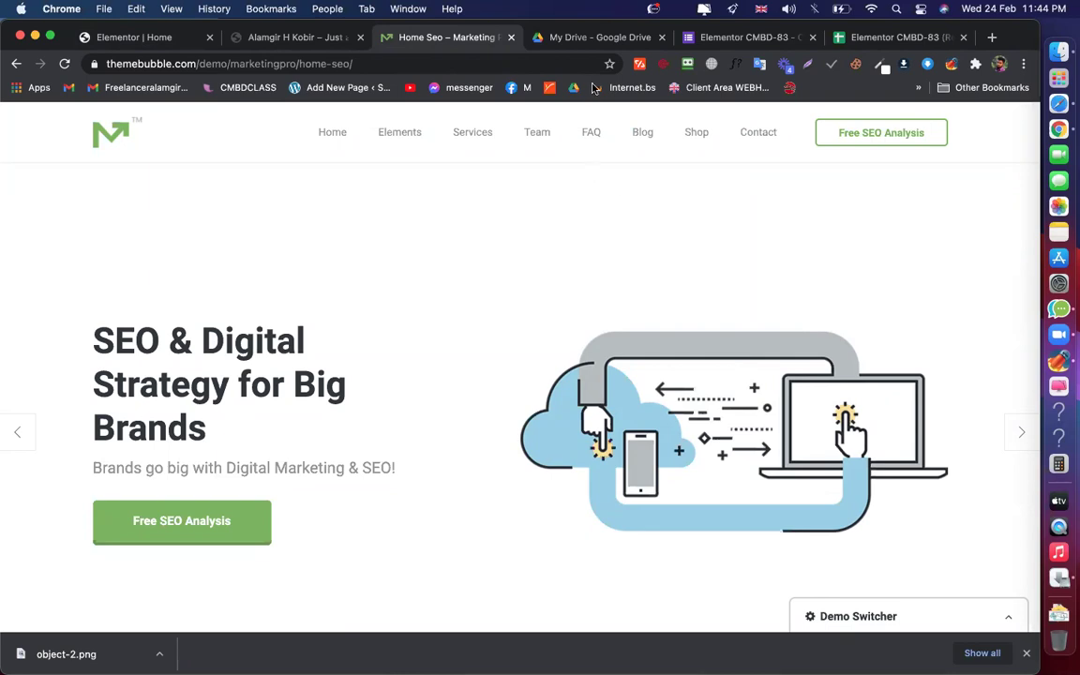
# Search the web for "whatfont chrome", view the WhatFont extension's Chrome Web Store page, and close it
pyautogui.click(575, 37)
pyautogui.click(506, 62)
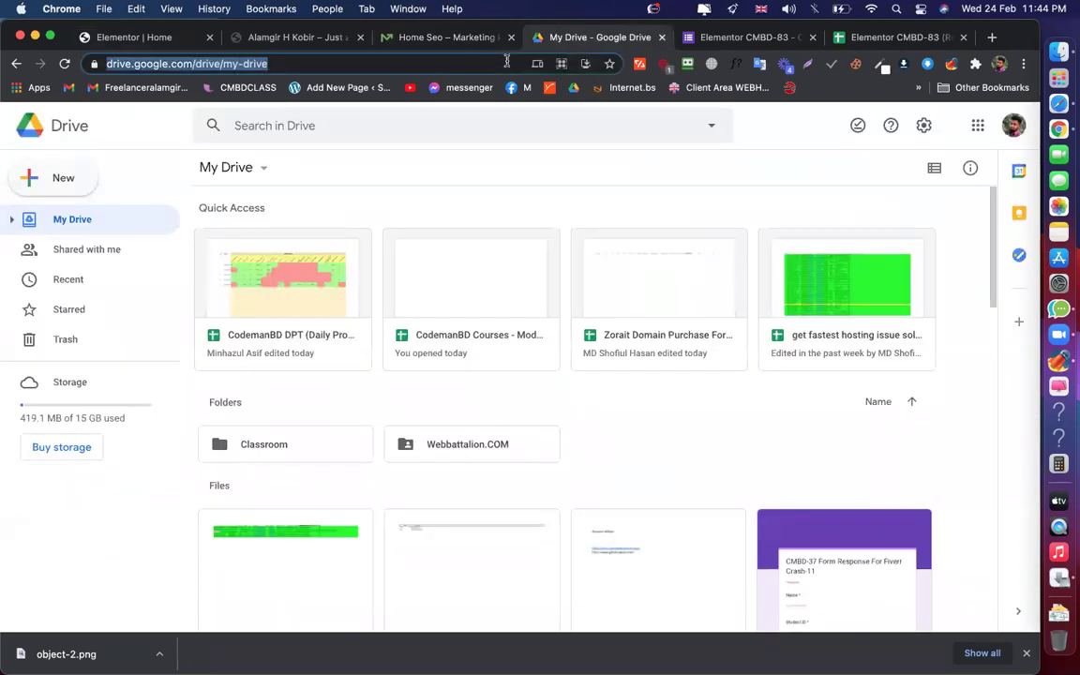
pyautogui.write('wha')
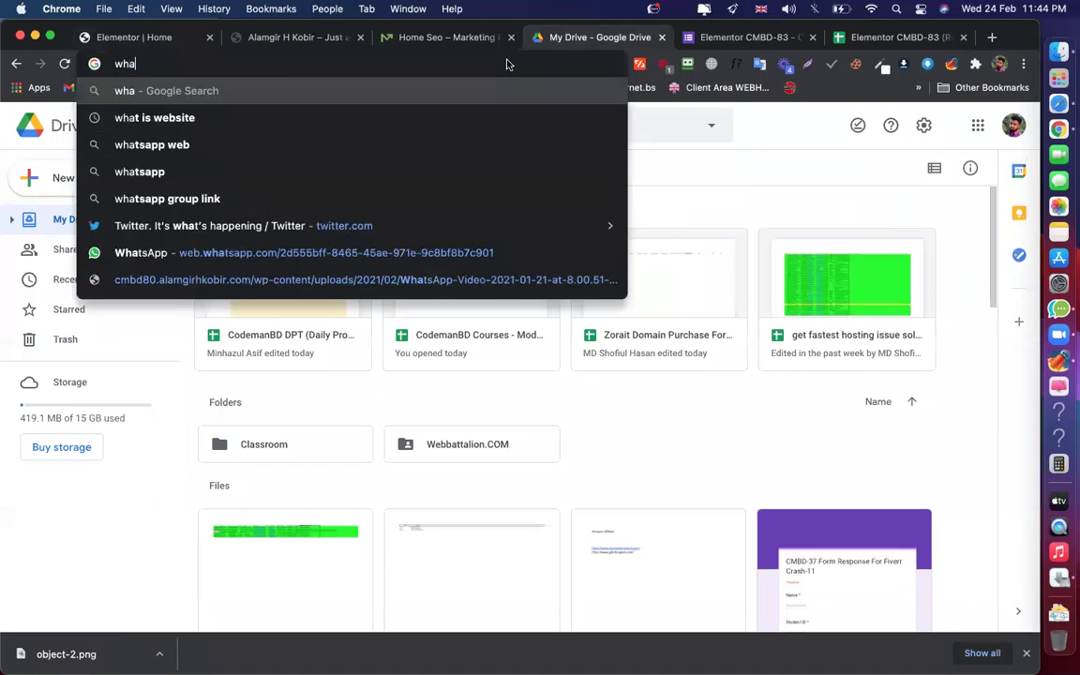
pyautogui.write('tfont')
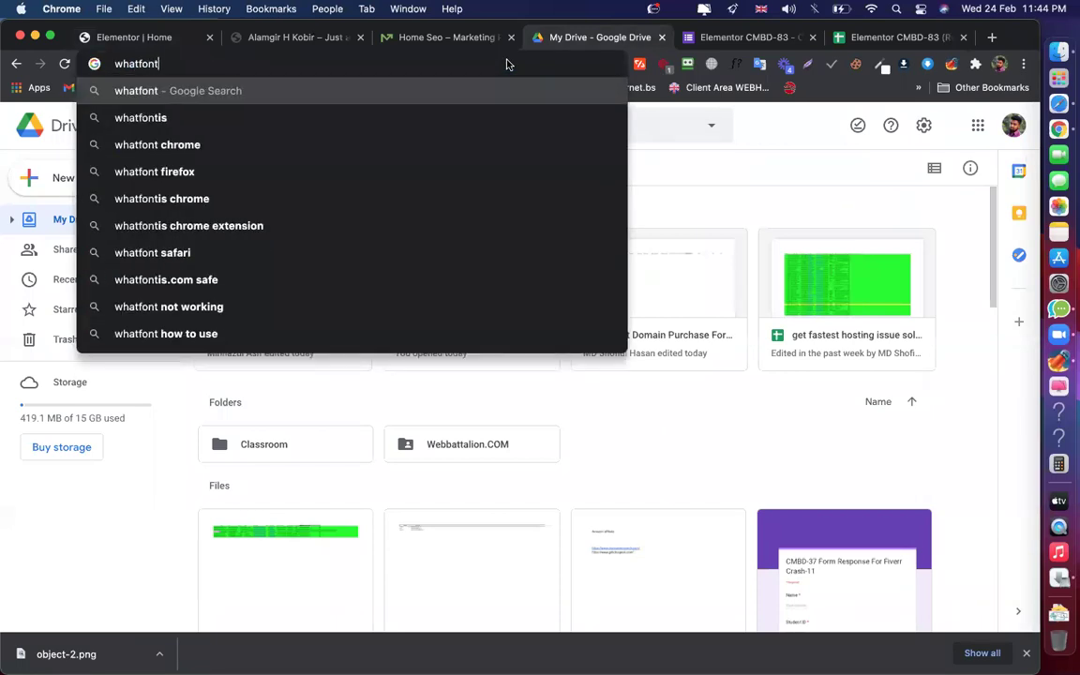
pyautogui.press('Down')
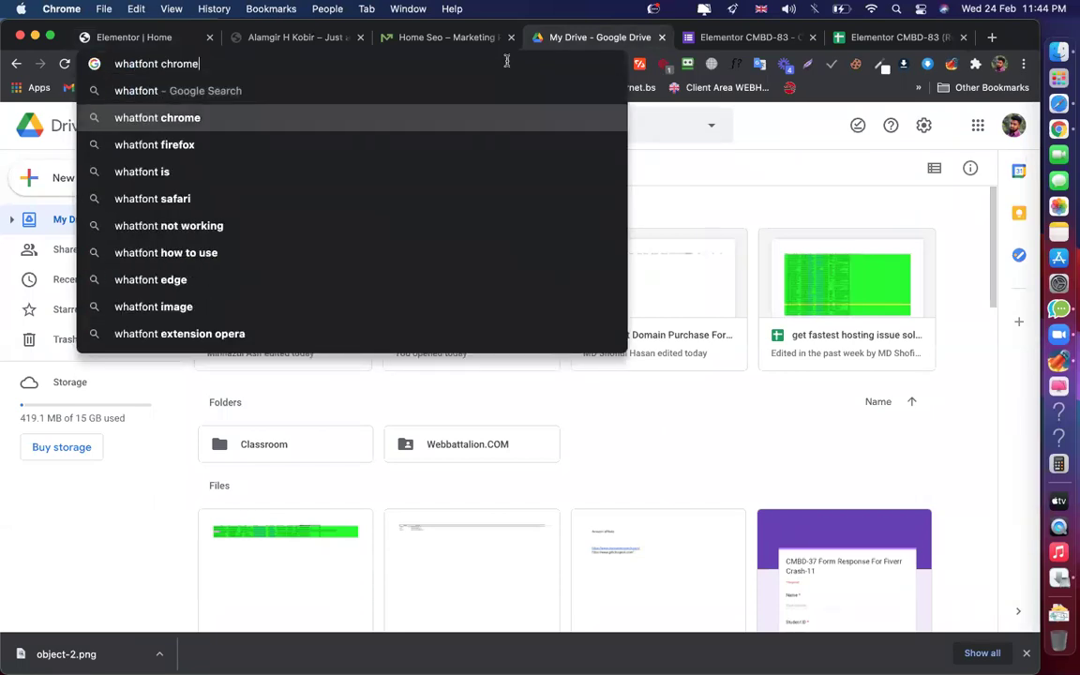
pyautogui.press('Return')
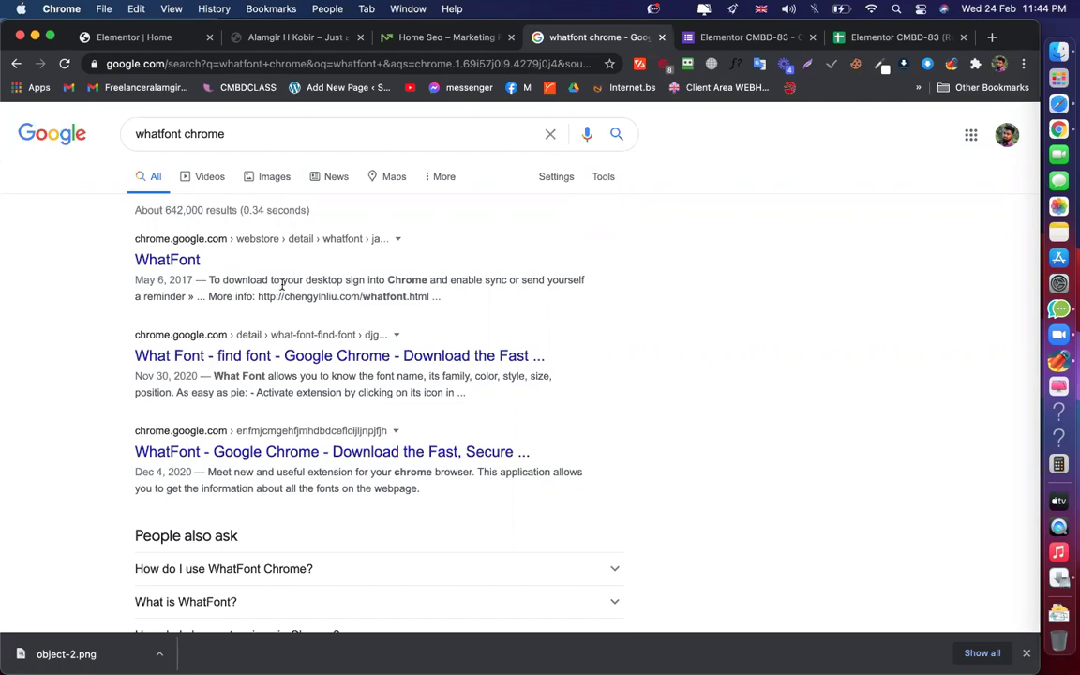
pyautogui.click(159, 258)
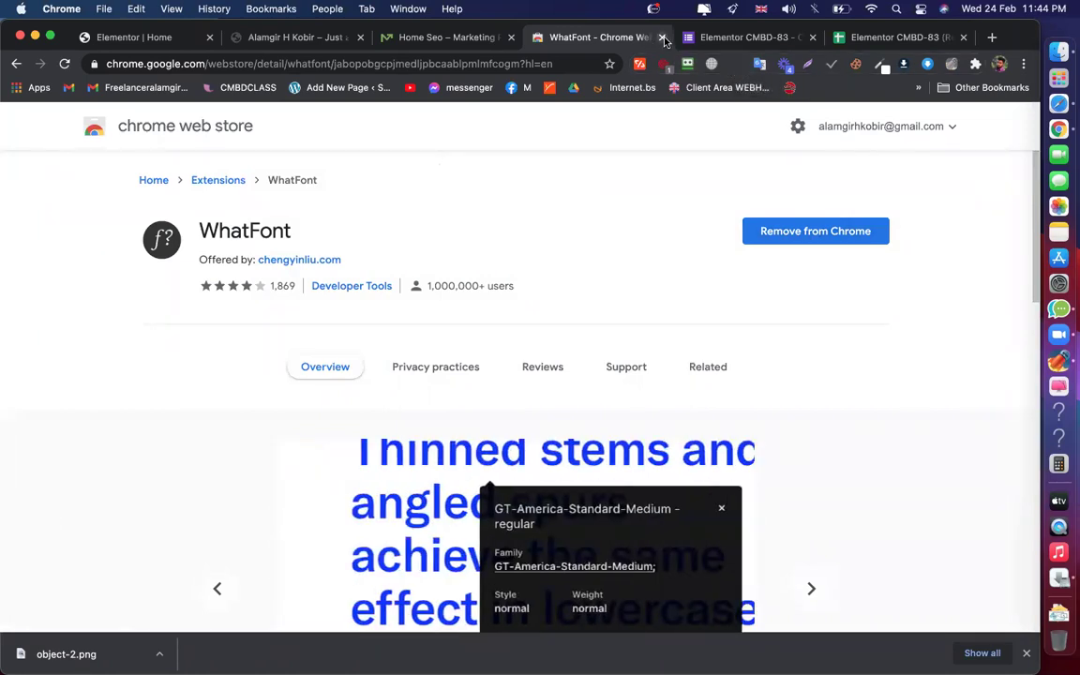
pyautogui.press('super+w')
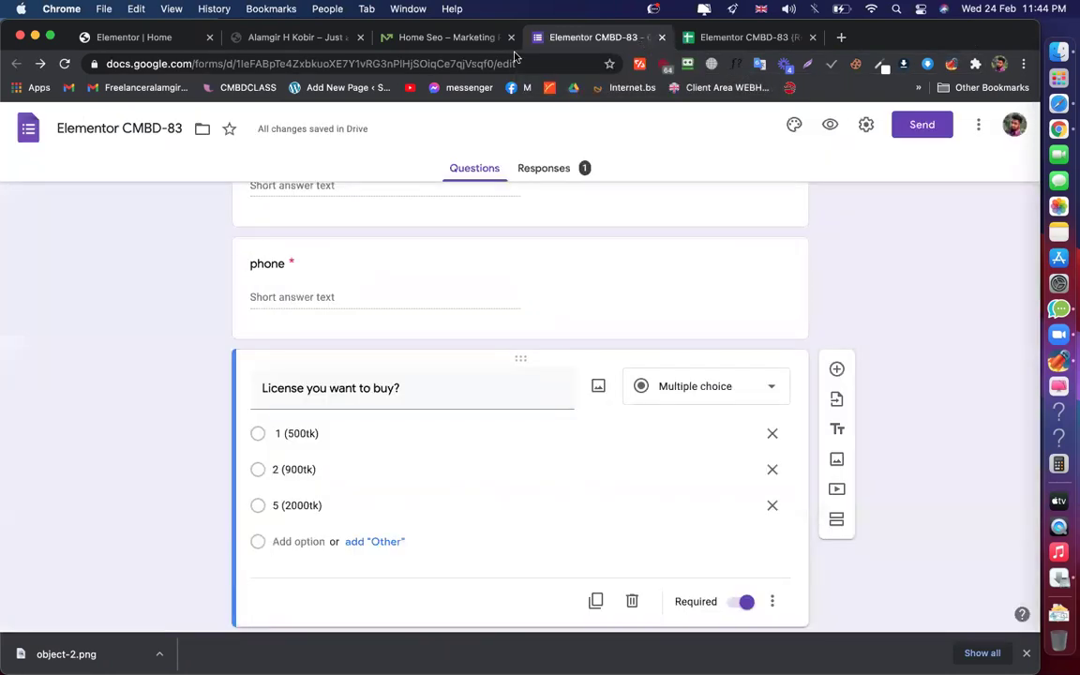
# Reload the Marketing Pro demo, inspect the hero heading with WhatFont, and copy its color code 30373b
pyautogui.click(298, 37)
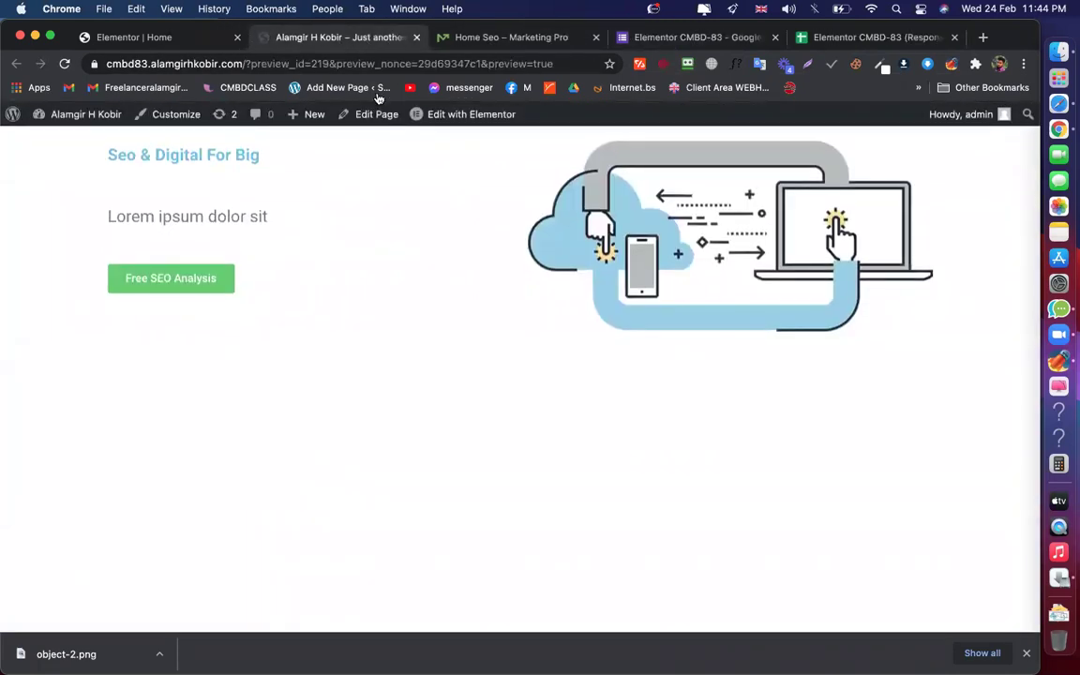
pyautogui.click(509, 38)
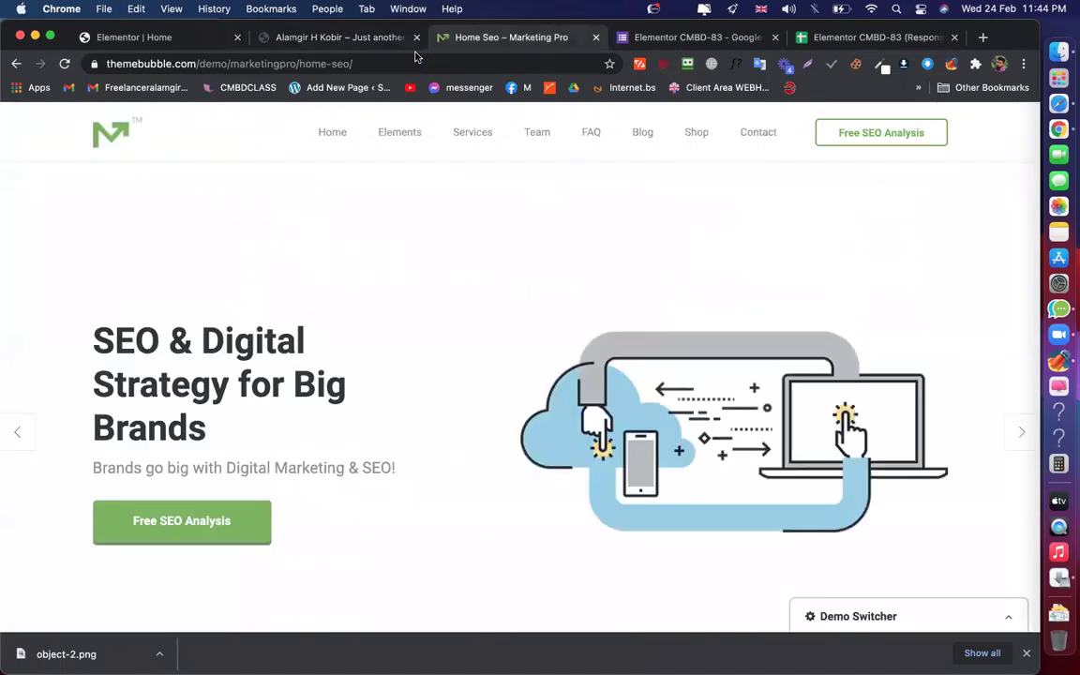
pyautogui.click(65, 64)
pyautogui.click(739, 65)
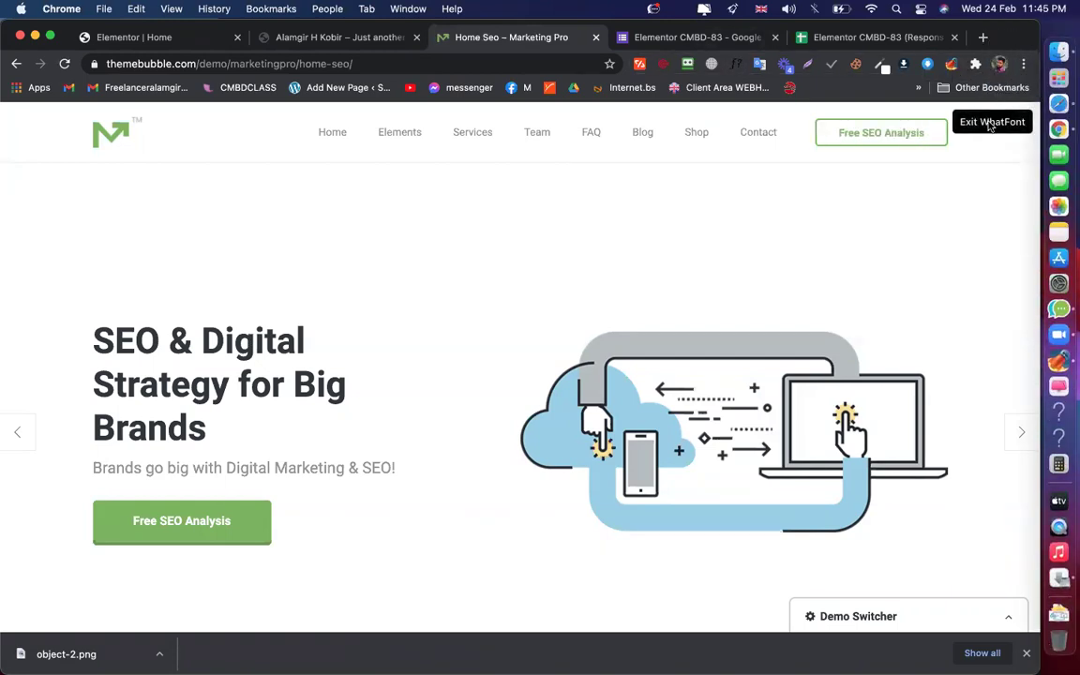
pyautogui.click(206, 342)
pyautogui.scroll(-2, 374, 366)
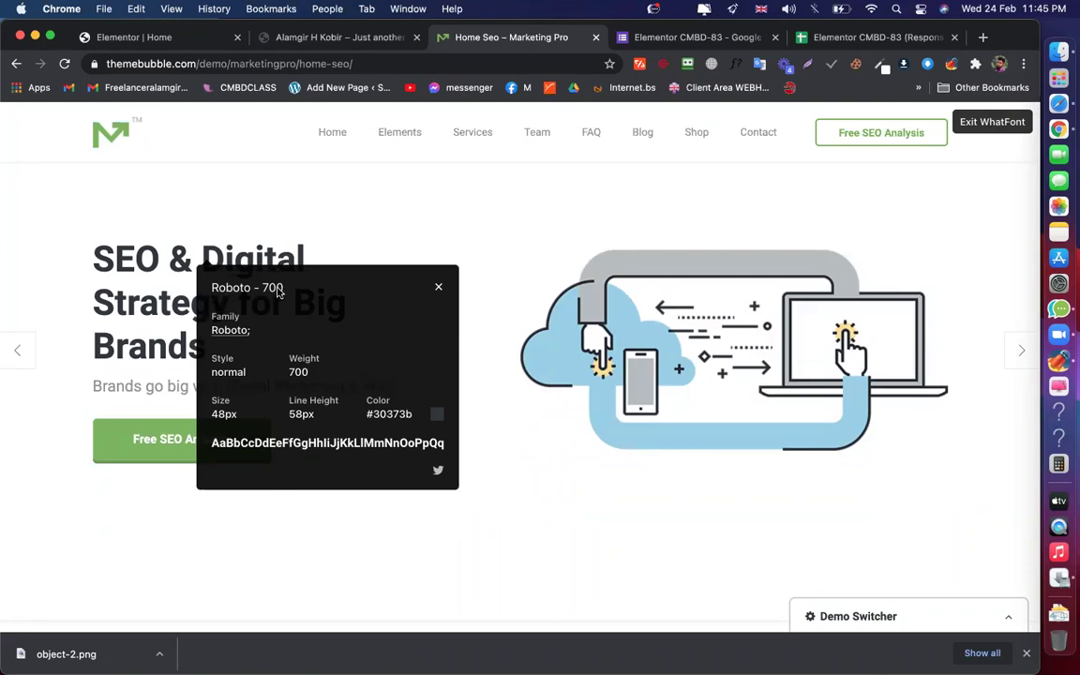
pyautogui.doubleClick(398, 414)
pyautogui.press('super+c')
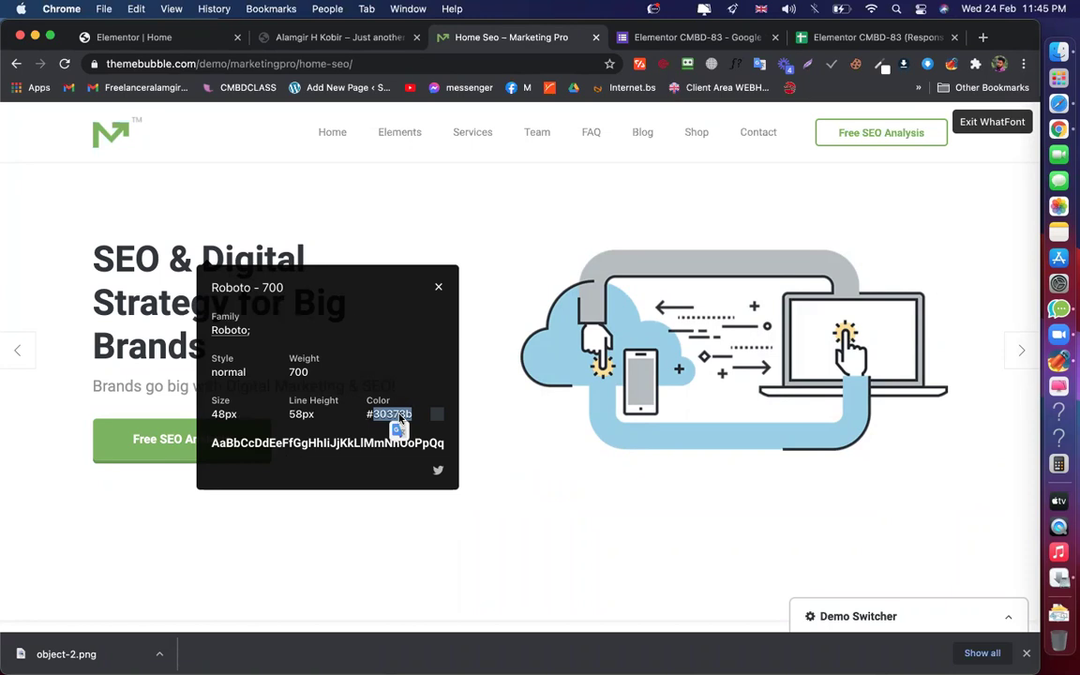
# Set the text color of the "Seo & Digital For Big" heading in Elementor to the copied code 30373b
pyautogui.click(172, 39)
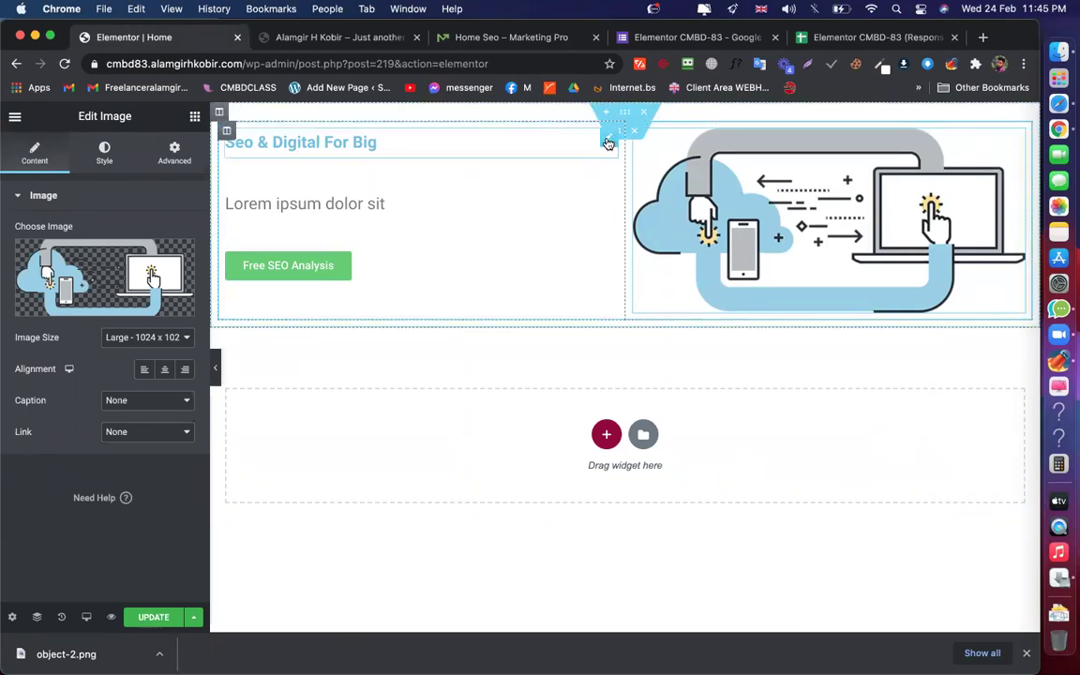
pyautogui.click(544, 136)
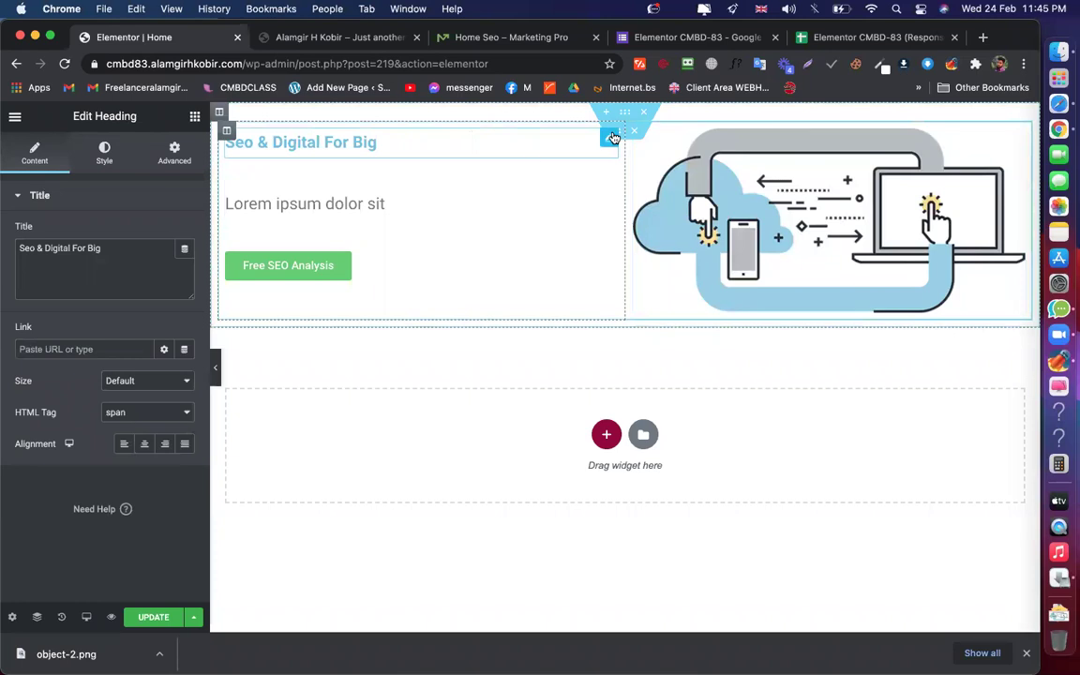
pyautogui.click(106, 158)
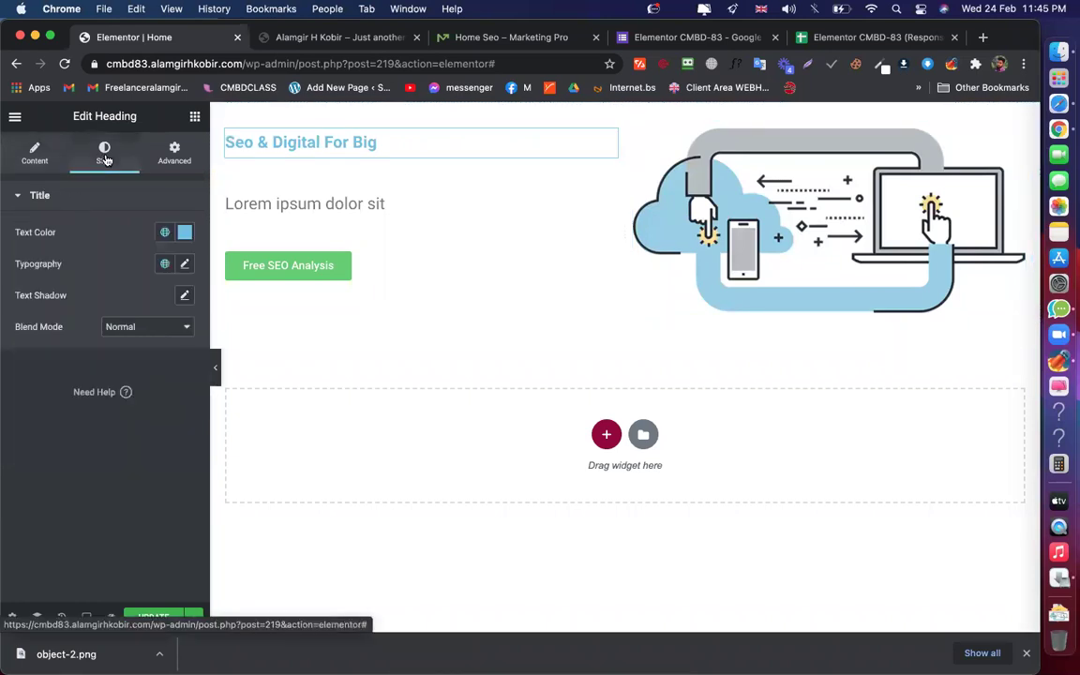
pyautogui.click(184, 235)
pyautogui.click(146, 461)
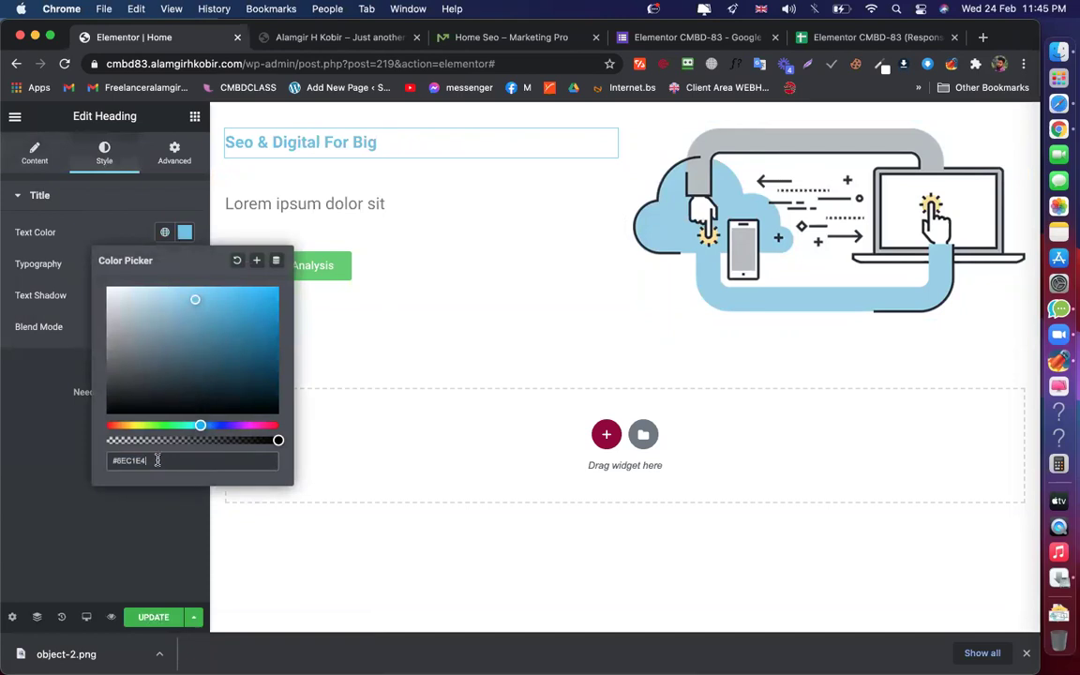
pyautogui.tripleClick(157, 460)
pyautogui.press('super+v')
pyautogui.click(110, 459)
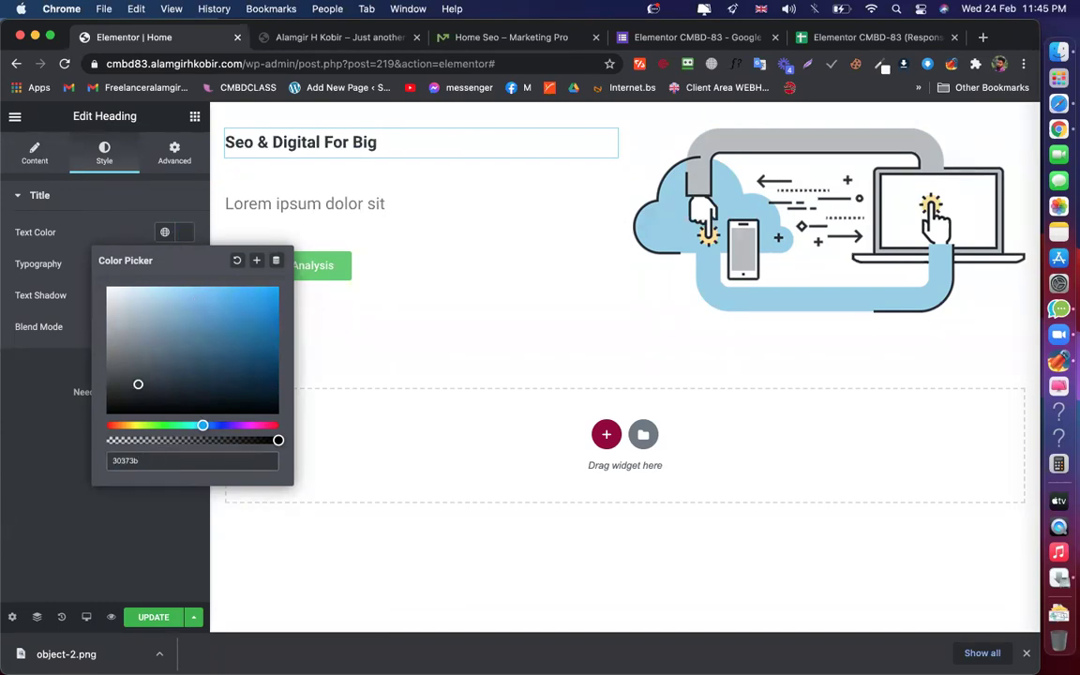
pyautogui.click(40, 418)
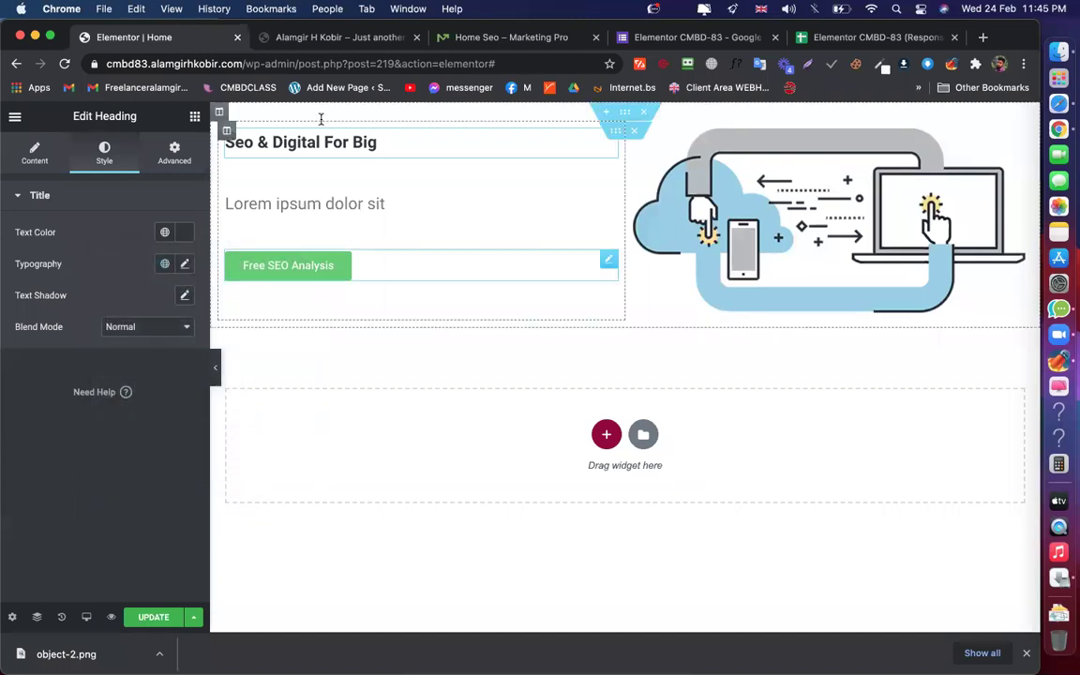
# Set the heading's font size to 48 px and weight to 700, using the demo's WhatFont details as reference
pyautogui.click(183, 265)
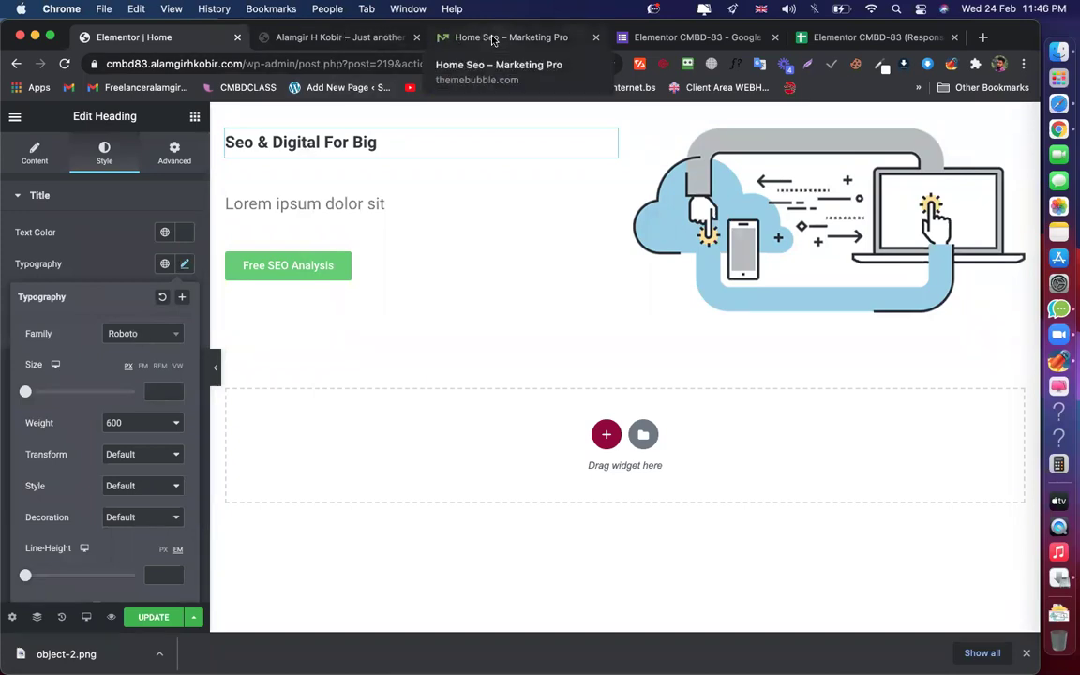
pyautogui.click(457, 39)
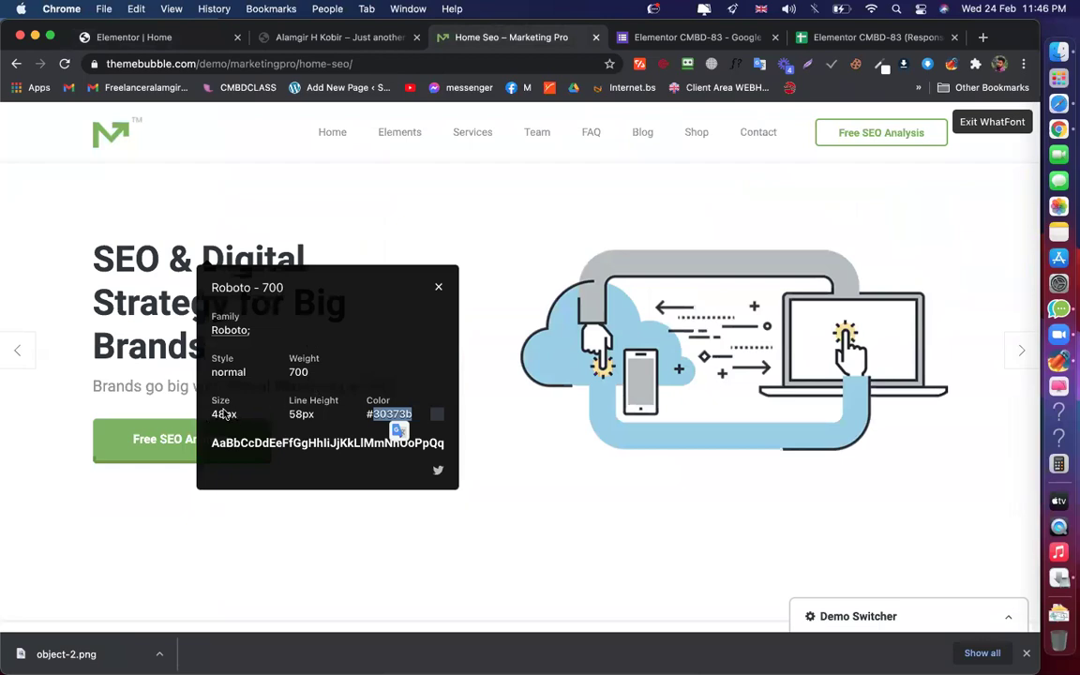
pyautogui.click(146, 37)
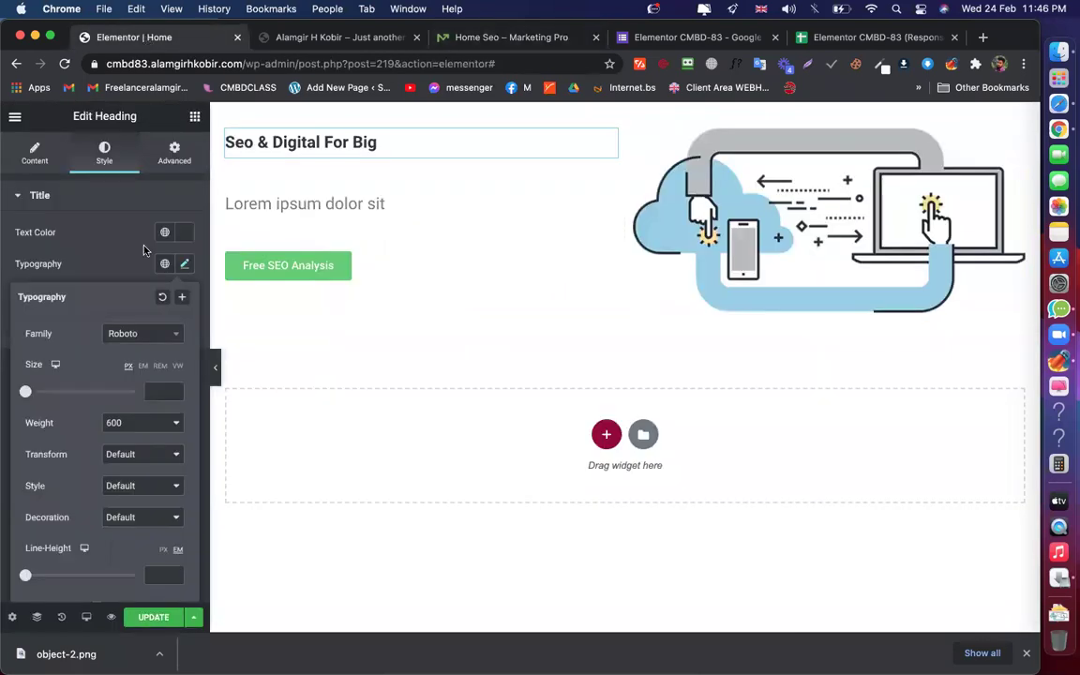
pyautogui.click(166, 391)
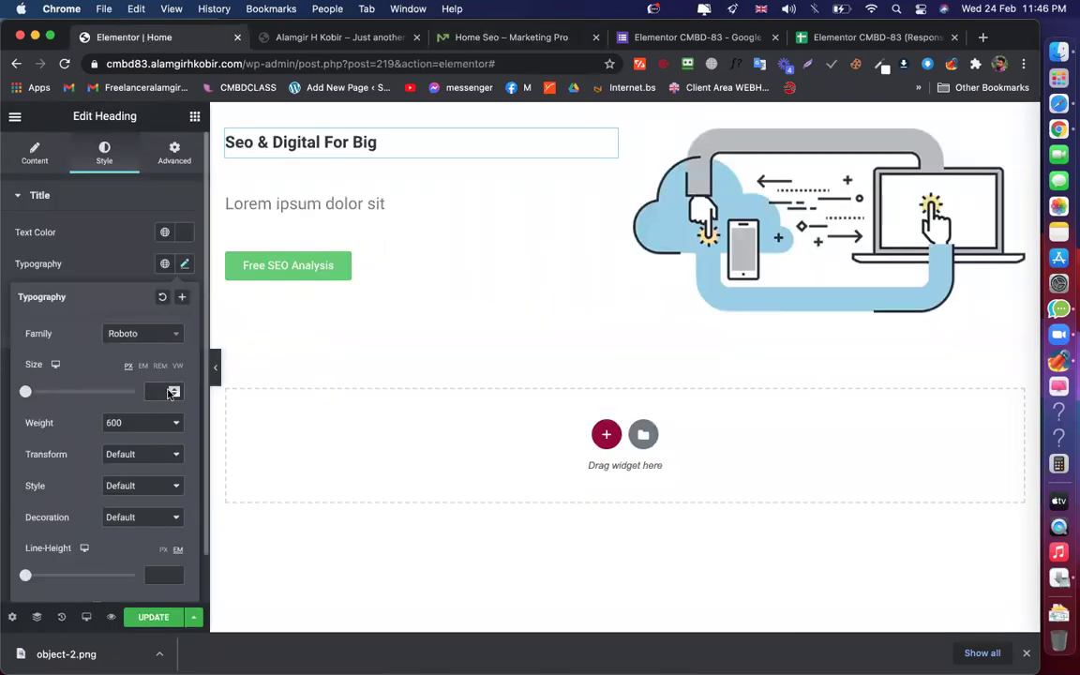
pyautogui.write('48')
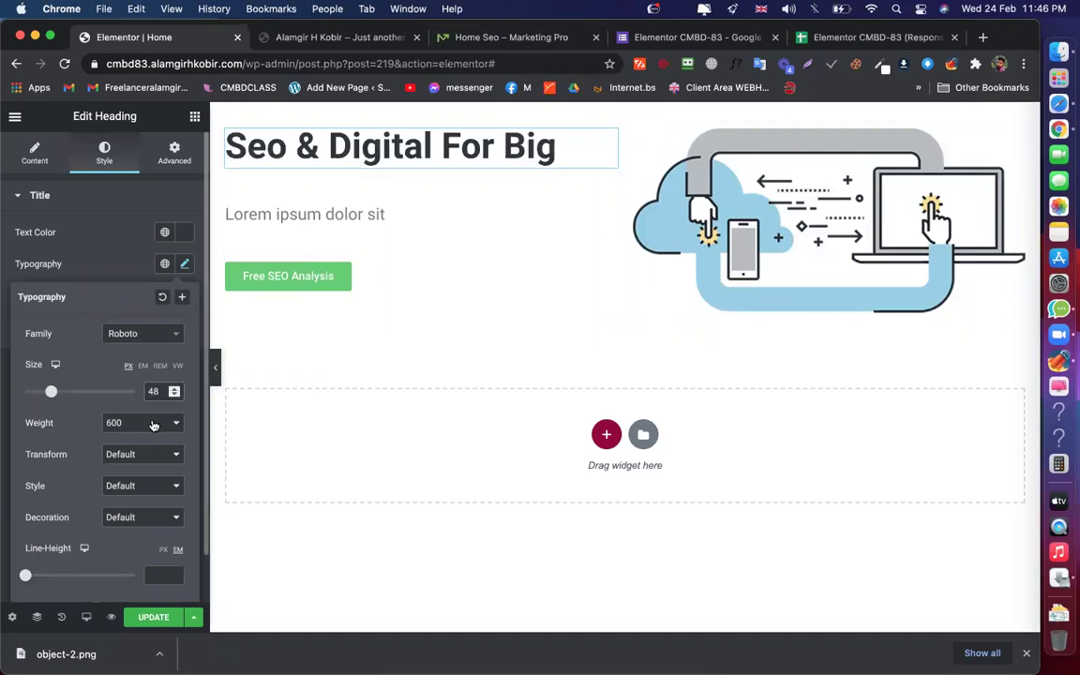
pyautogui.click(140, 422)
pyautogui.press('Escape')
pyautogui.scroll(-2, 123, 440)
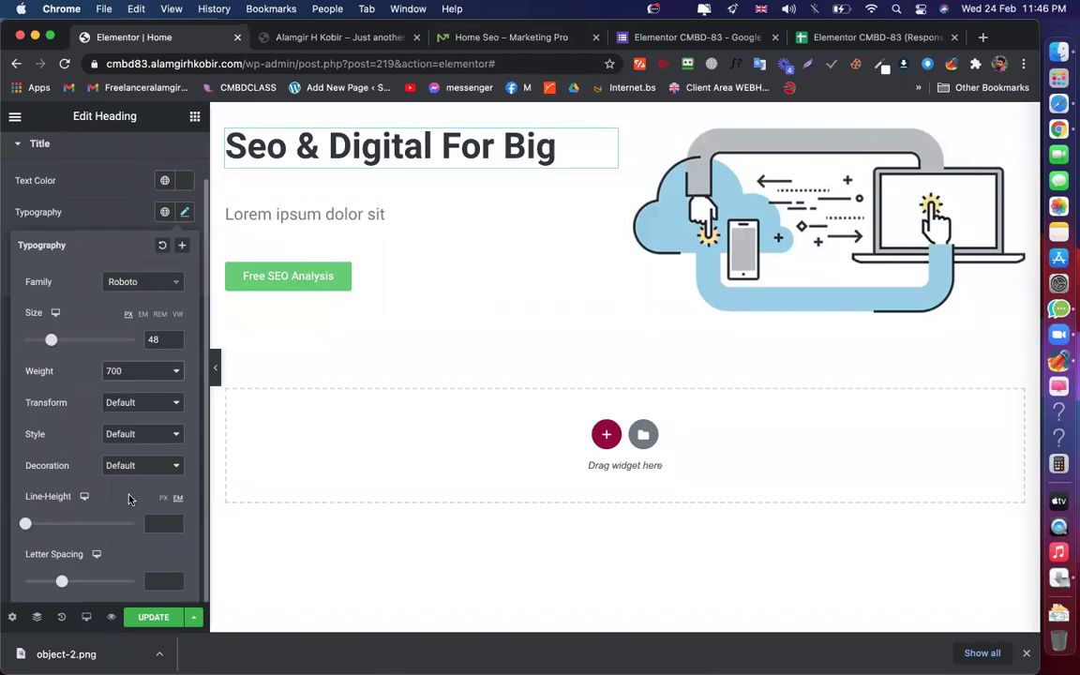
# Set the heading's font style to Normal and line height to 58 px, checking against the demo's WhatFont details
pyautogui.click(285, 62)
pyautogui.click(482, 36)
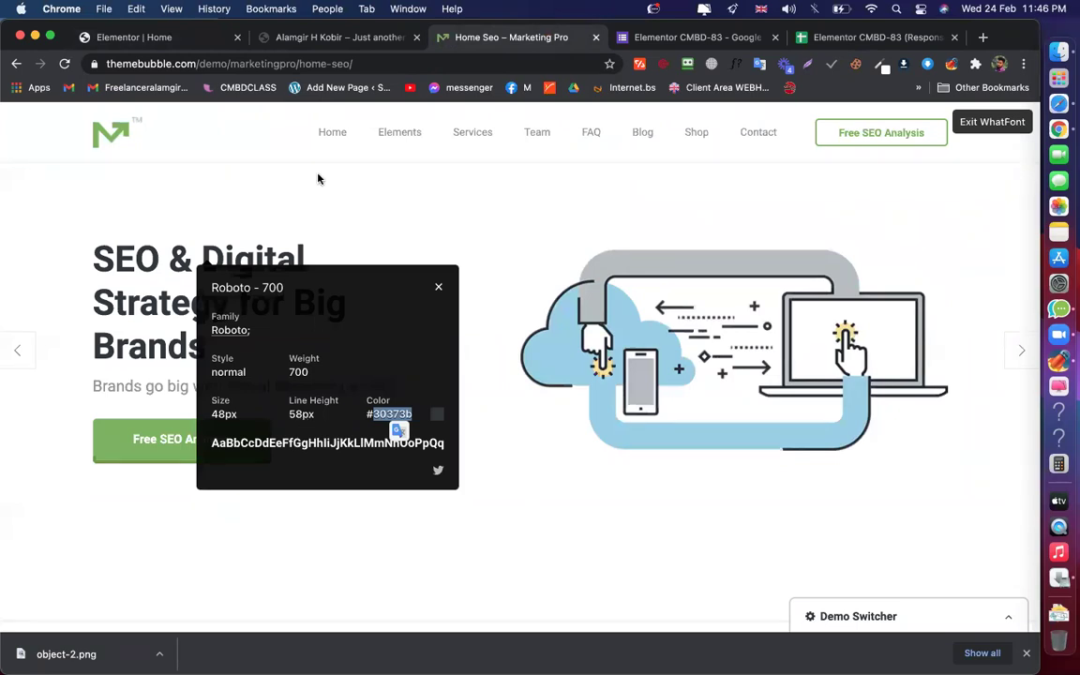
pyautogui.click(141, 40)
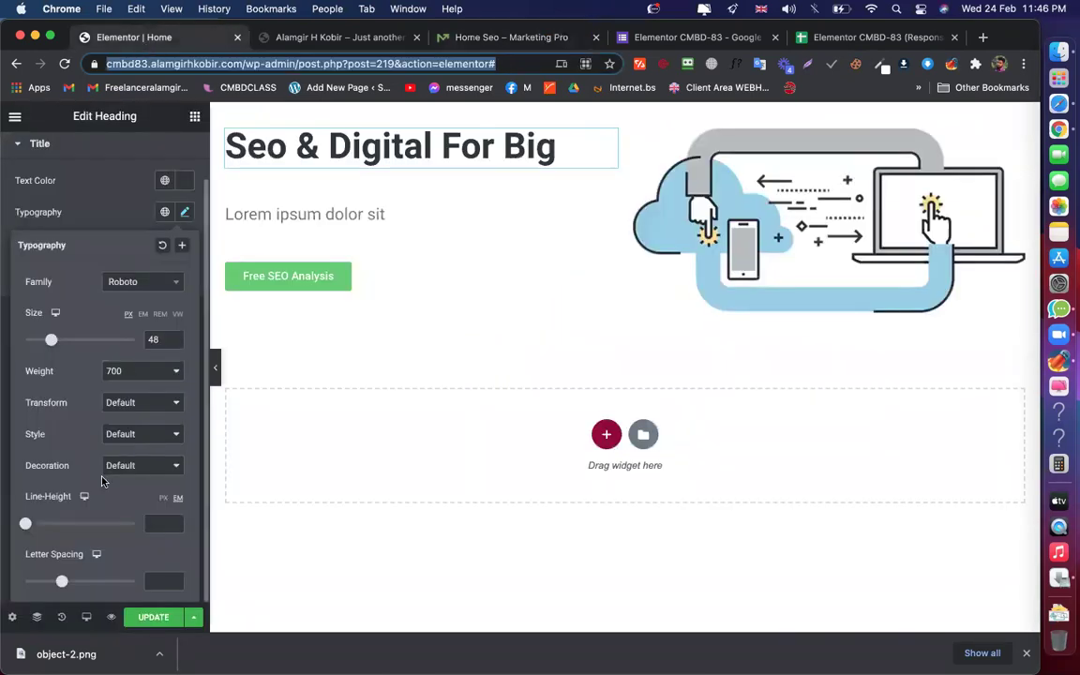
pyautogui.click(139, 434)
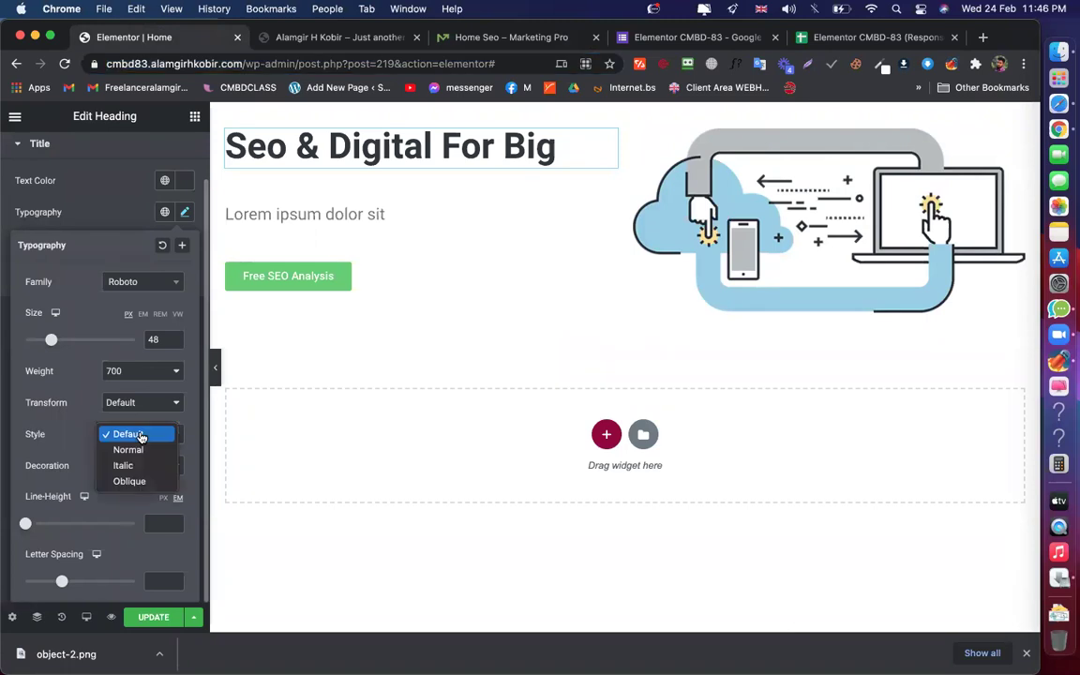
pyautogui.click(129, 450)
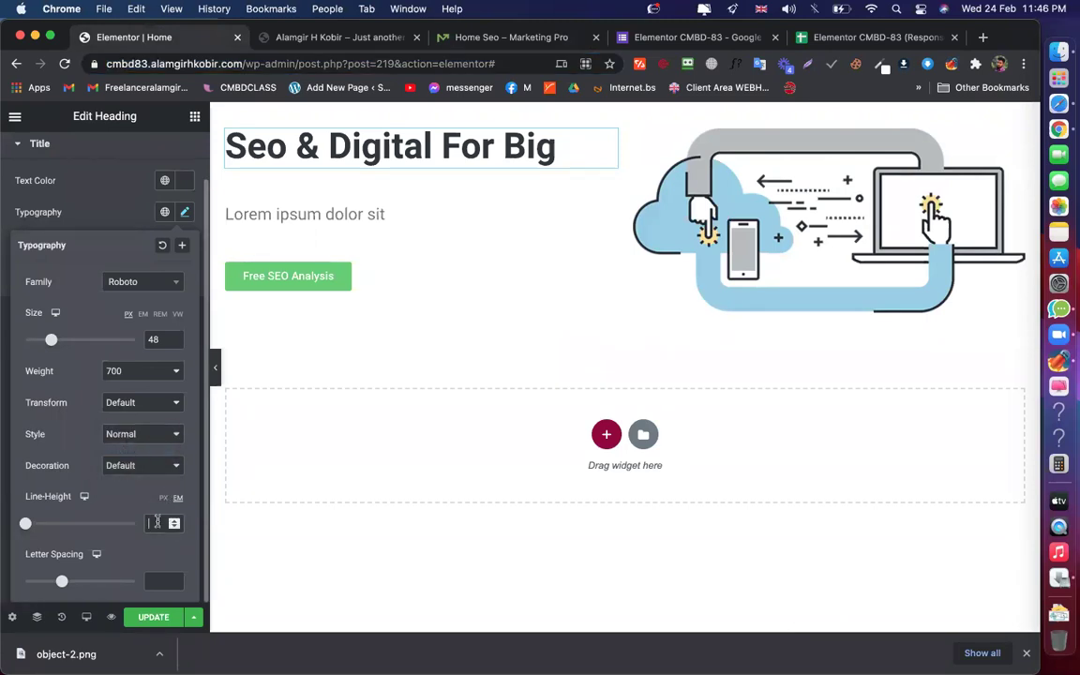
pyautogui.click(157, 523)
pyautogui.write('58')
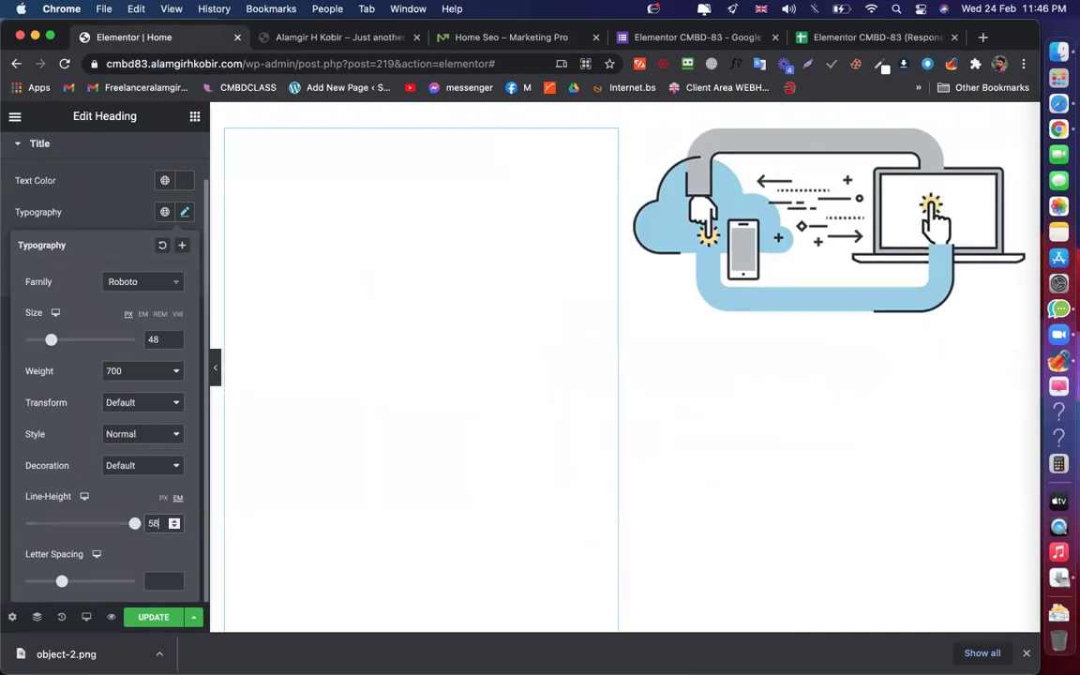
pyautogui.scroll(10, 413, 459)
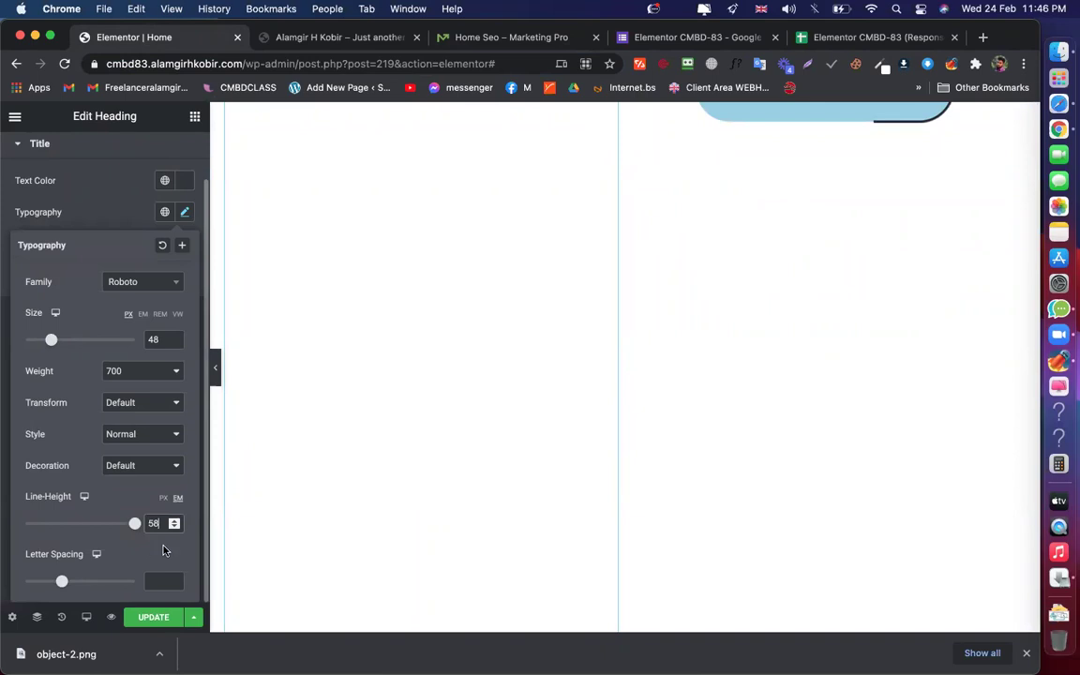
pyautogui.click(162, 498)
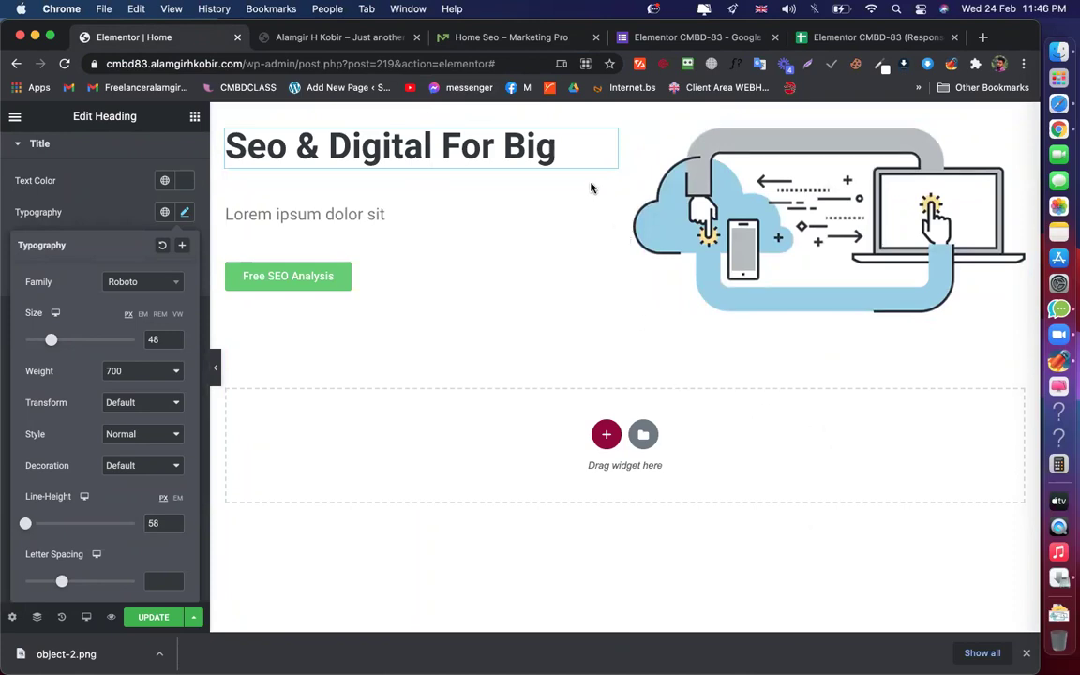
pyautogui.click(515, 39)
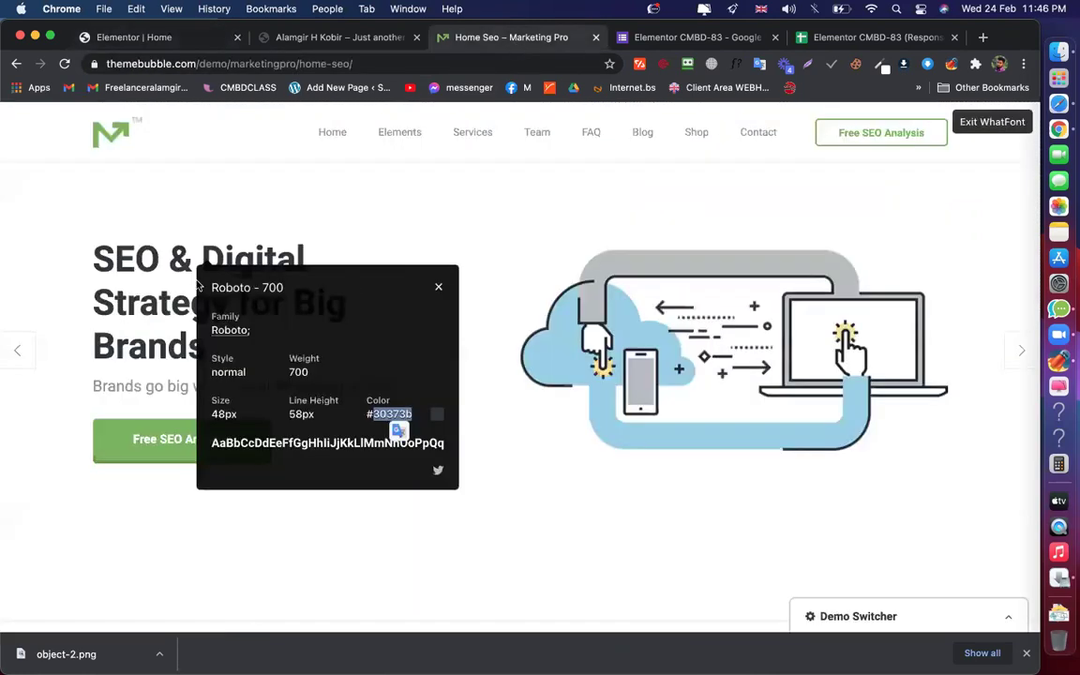
# Close the heading's font details, inspect the demo's "Brands go big with Digital Marketing & SEO!" subtitle with WhatFont and copy its color code #949494
pyautogui.click(439, 289)
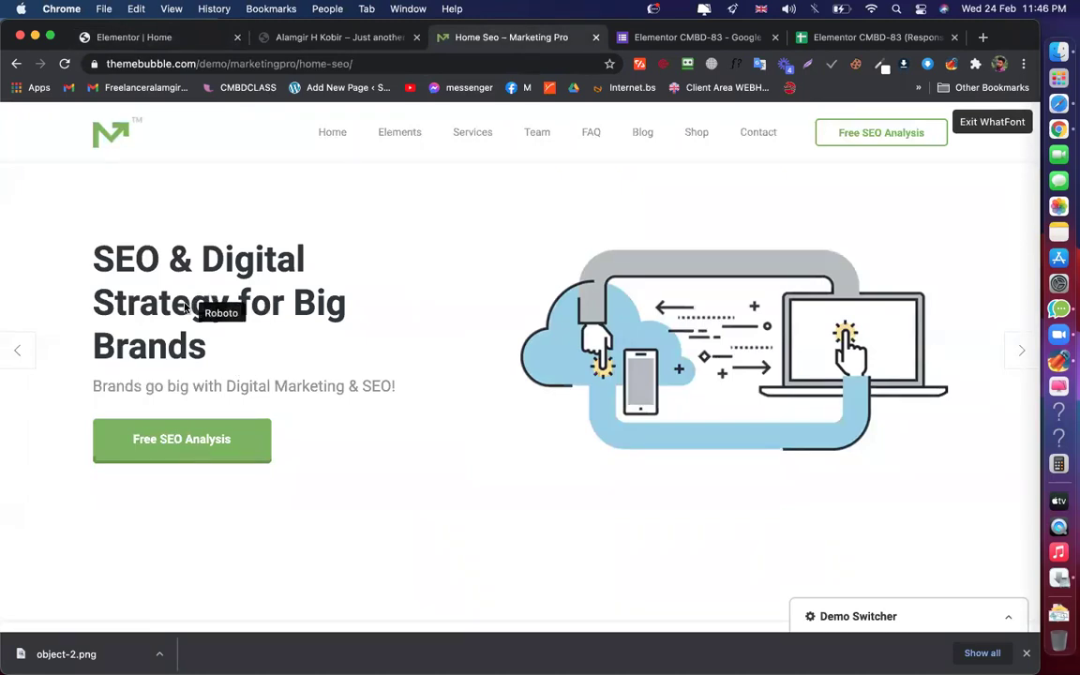
pyautogui.click(186, 42)
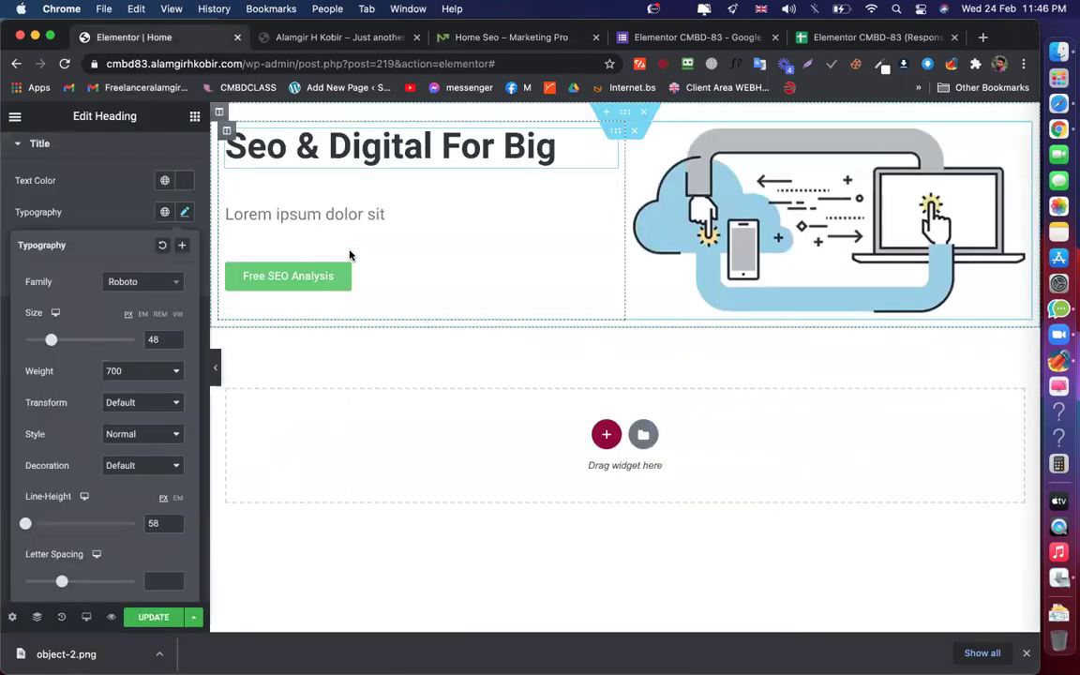
pyautogui.click(185, 212)
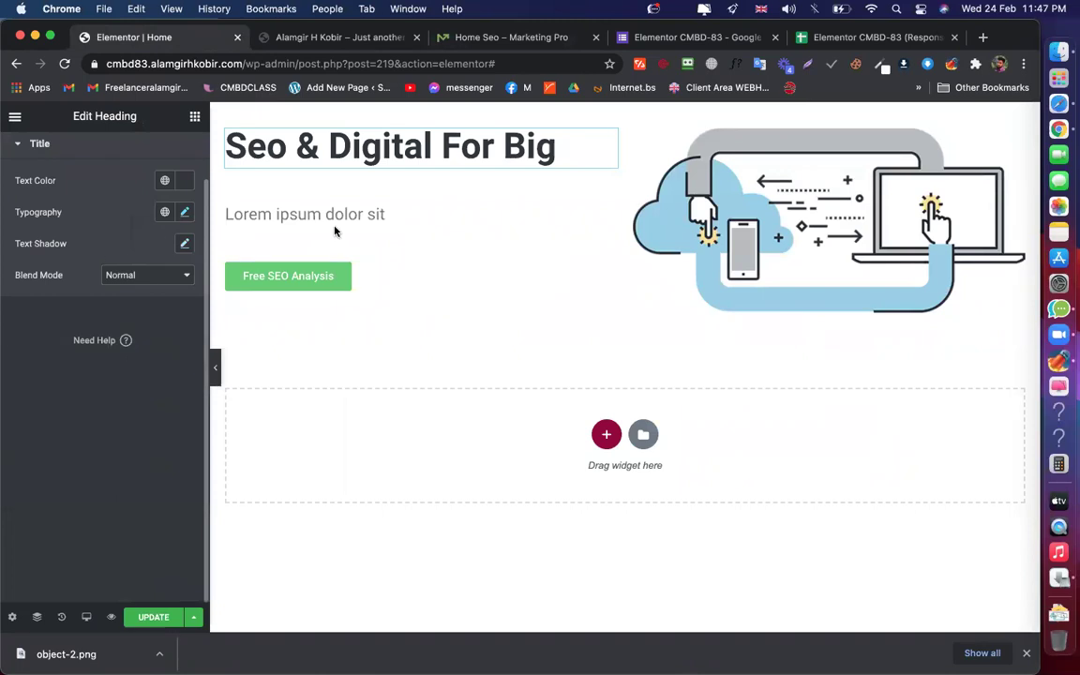
pyautogui.click(548, 38)
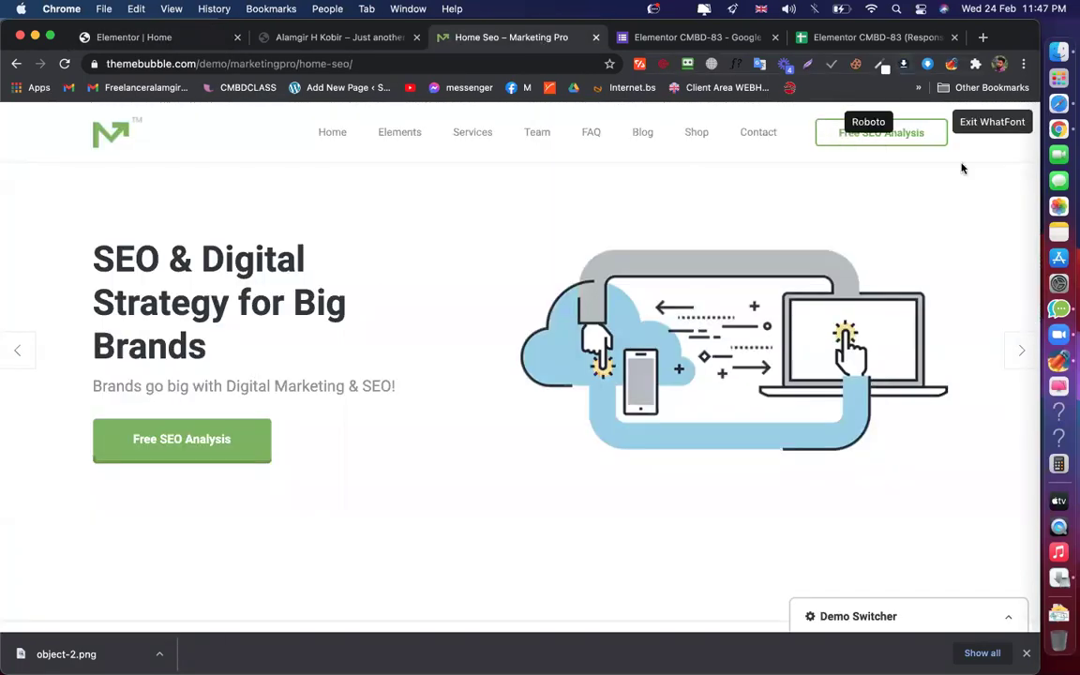
pyautogui.click(172, 385)
pyautogui.scroll(-2, 181, 303)
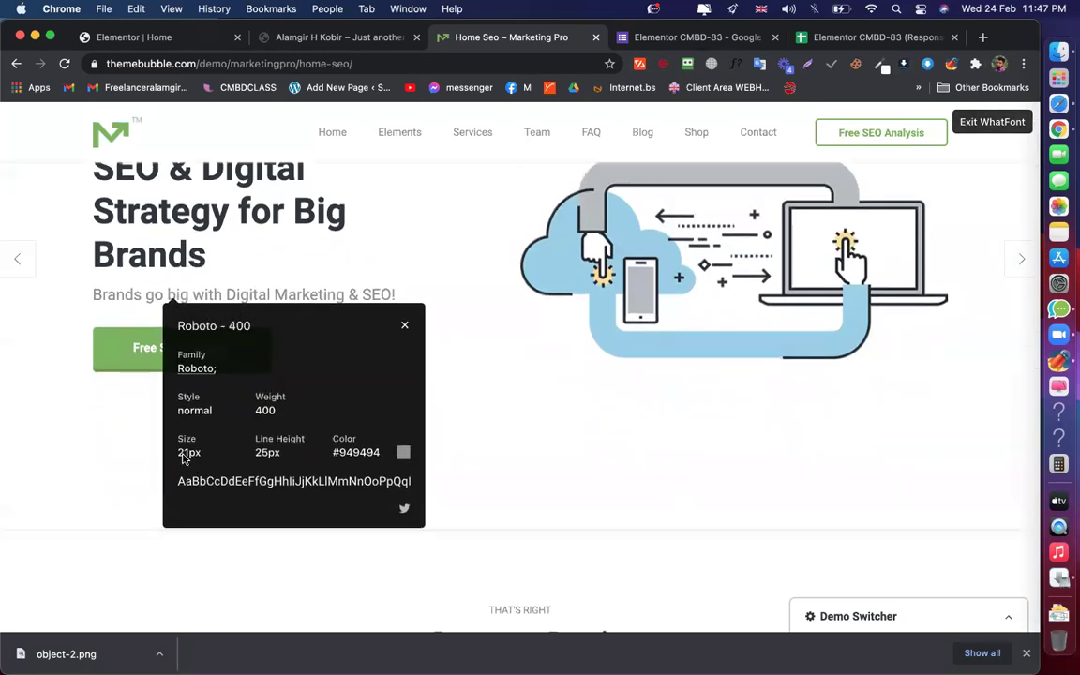
pyautogui.doubleClick(356, 453)
pyautogui.press('super+c')
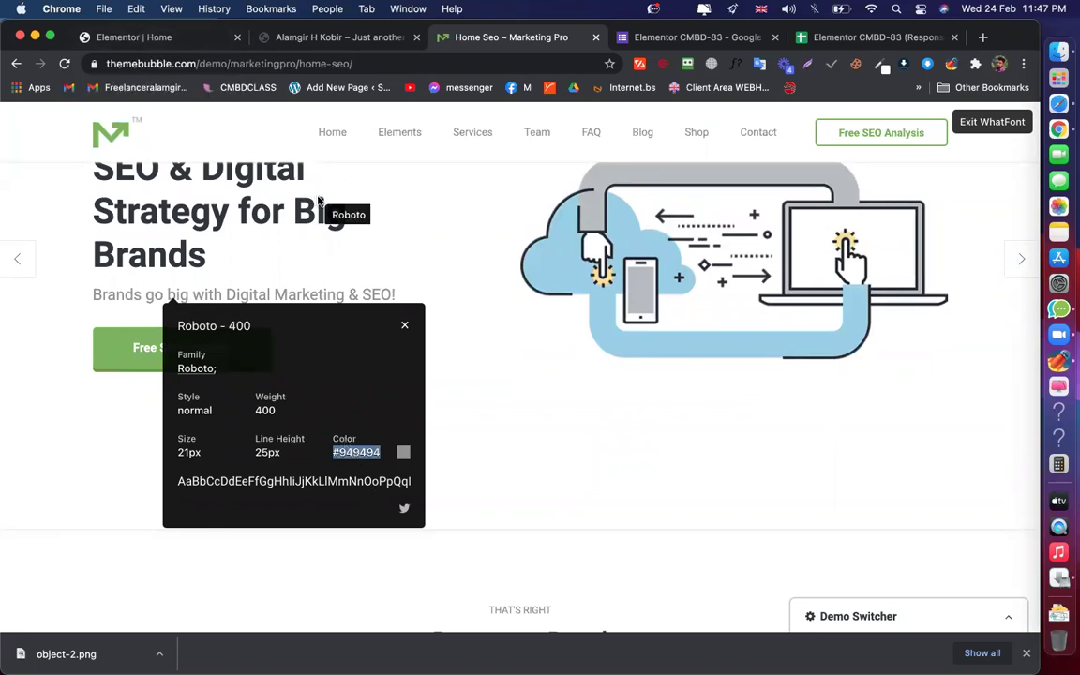
# Set the text color of the "Lorem ipsum dolor sit" text in Elementor to the copied code #949494
pyautogui.click(183, 38)
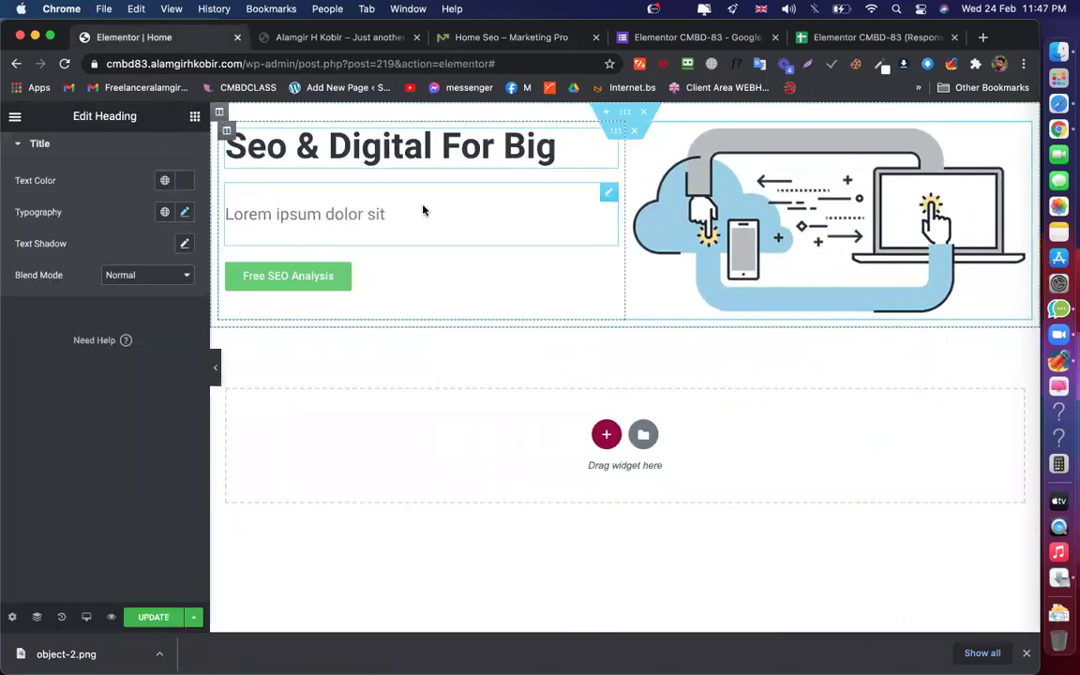
pyautogui.click(421, 212)
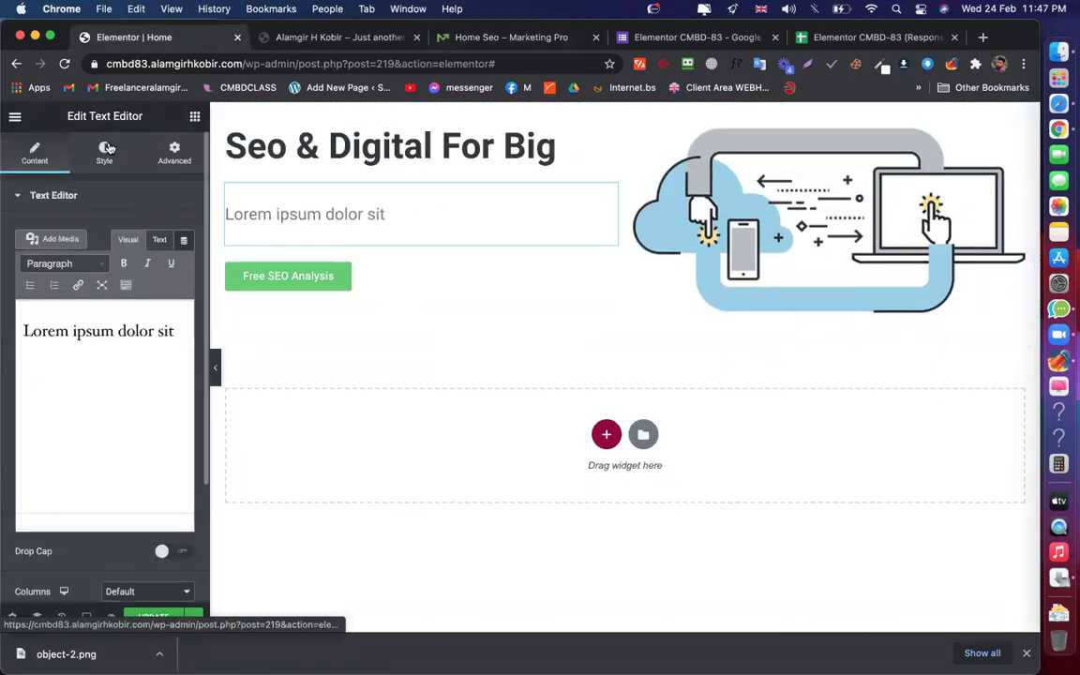
pyautogui.click(106, 148)
pyautogui.click(183, 263)
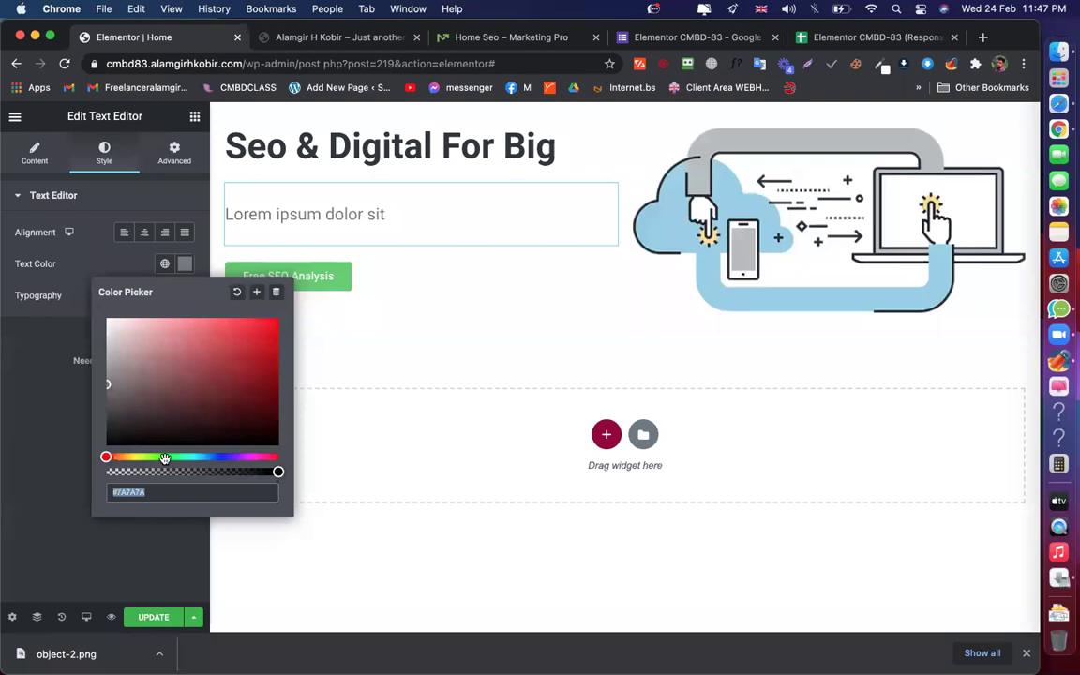
pyautogui.press('super+v')
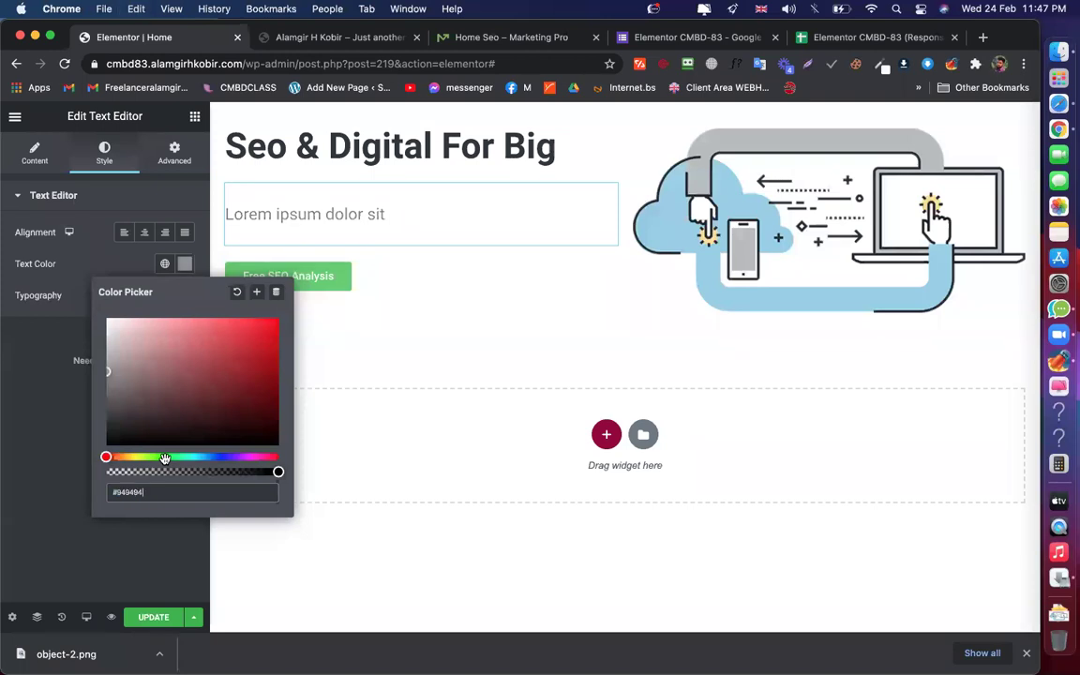
pyautogui.click(185, 264)
# Set the "Lorem ipsum dolor sit" text's font size to 21 px
pyautogui.click(186, 297)
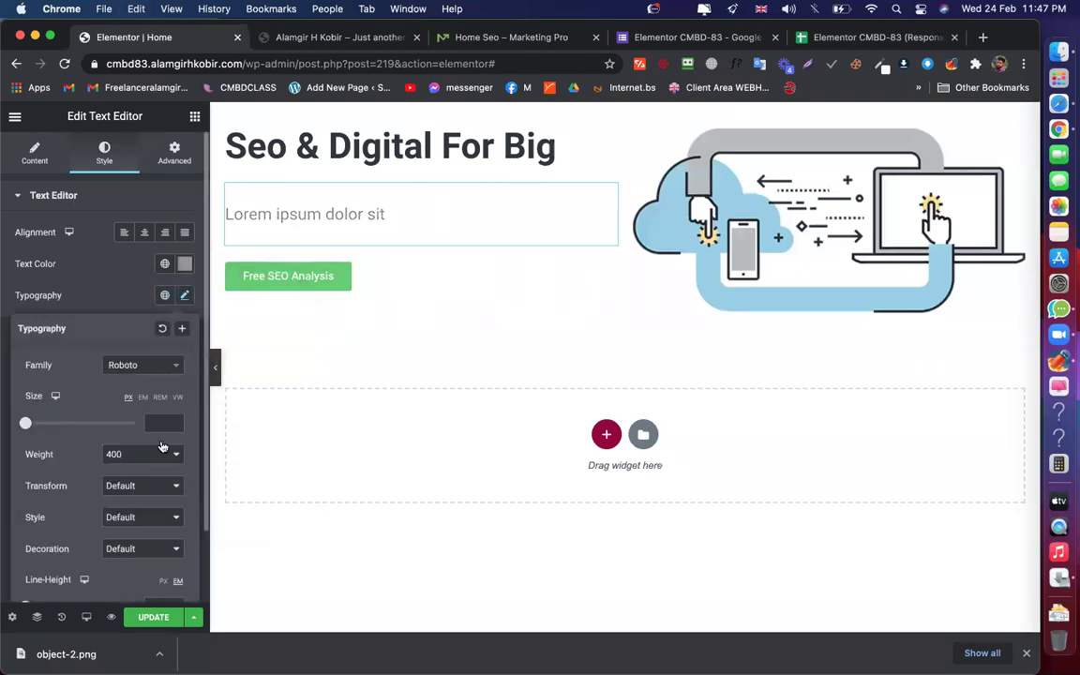
pyautogui.click(152, 422)
pyautogui.write('21')
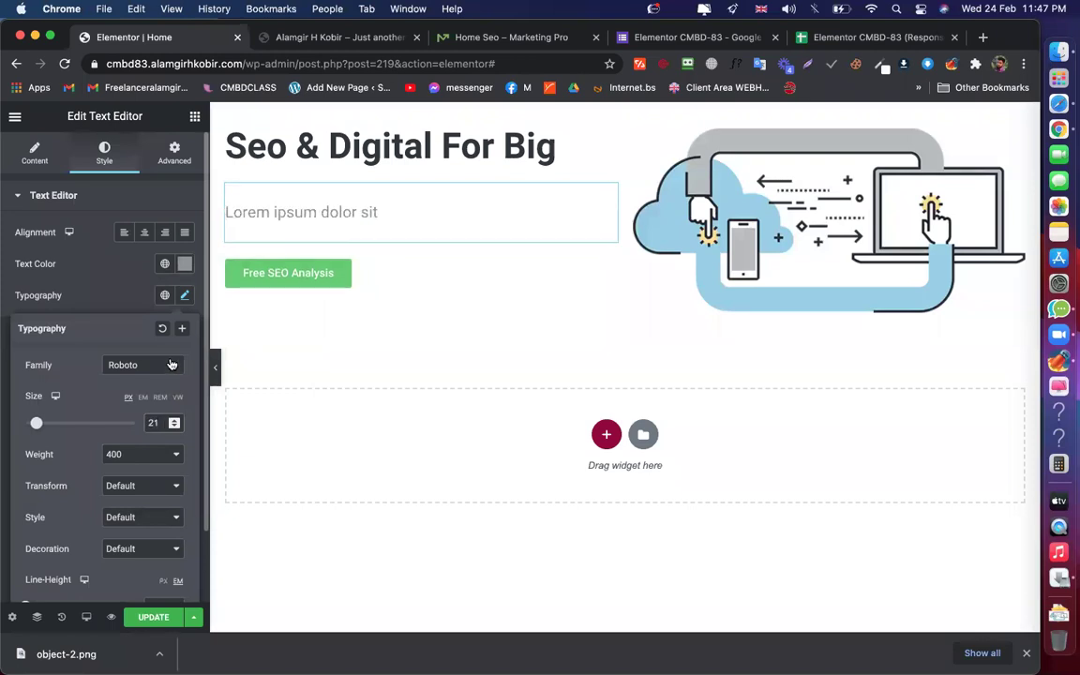
pyautogui.scroll(-2, 145, 386)
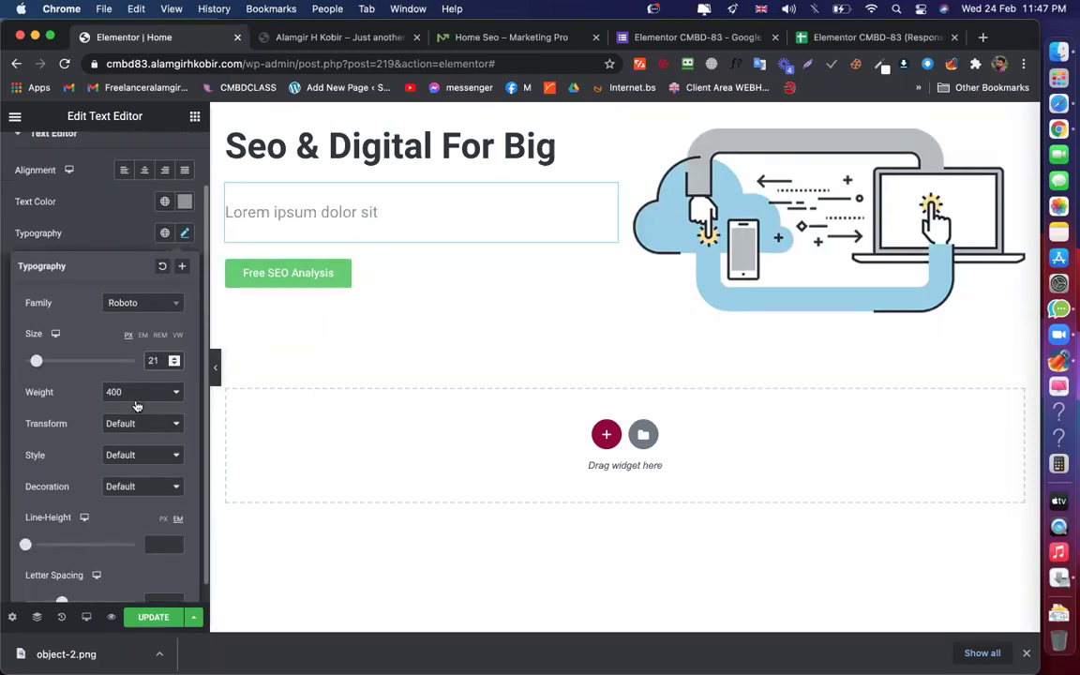
pyautogui.scroll(-1, 132, 392)
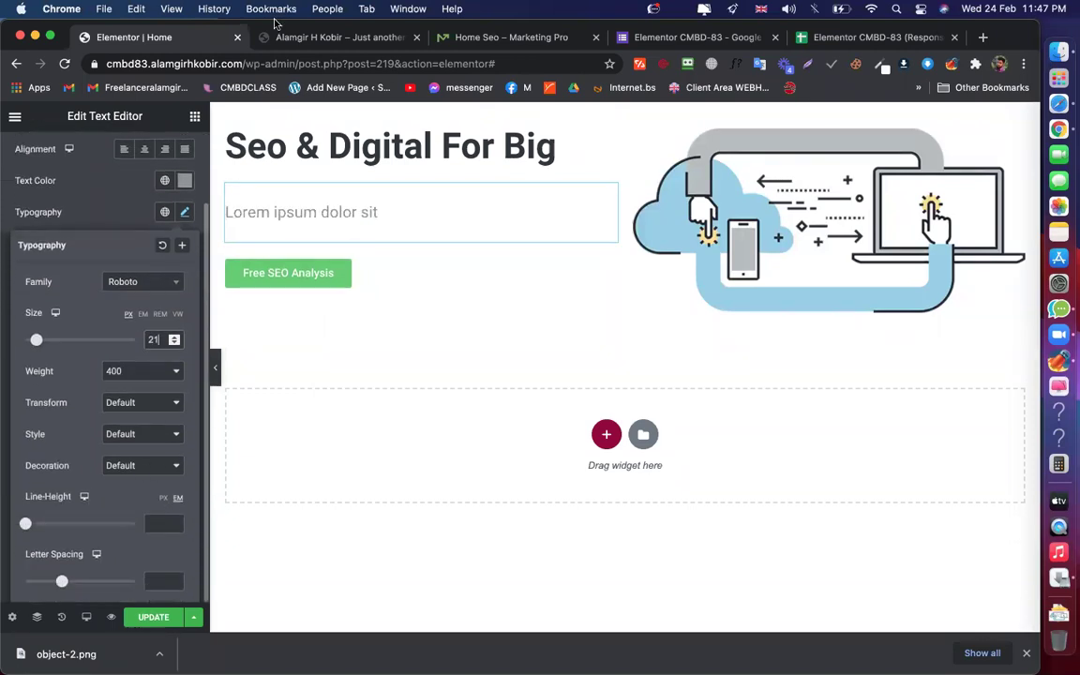
# Set the subtitle text's line height to 25 px, using the demo's WhatFont details as reference, and update the page
pyautogui.click(480, 38)
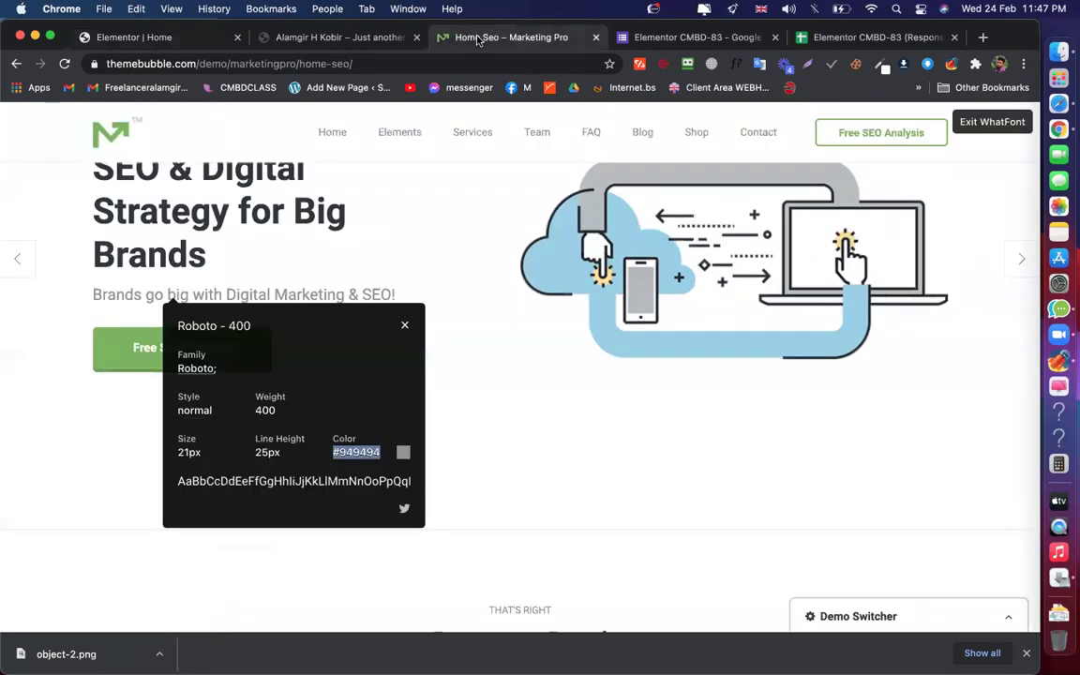
pyautogui.click(157, 39)
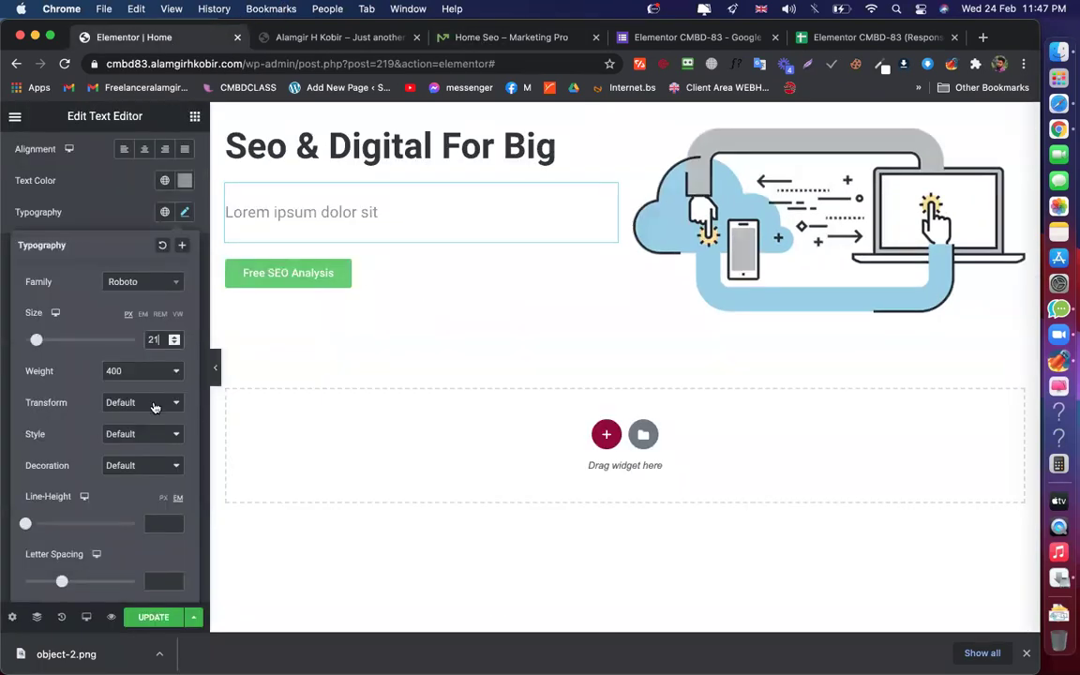
pyautogui.click(163, 497)
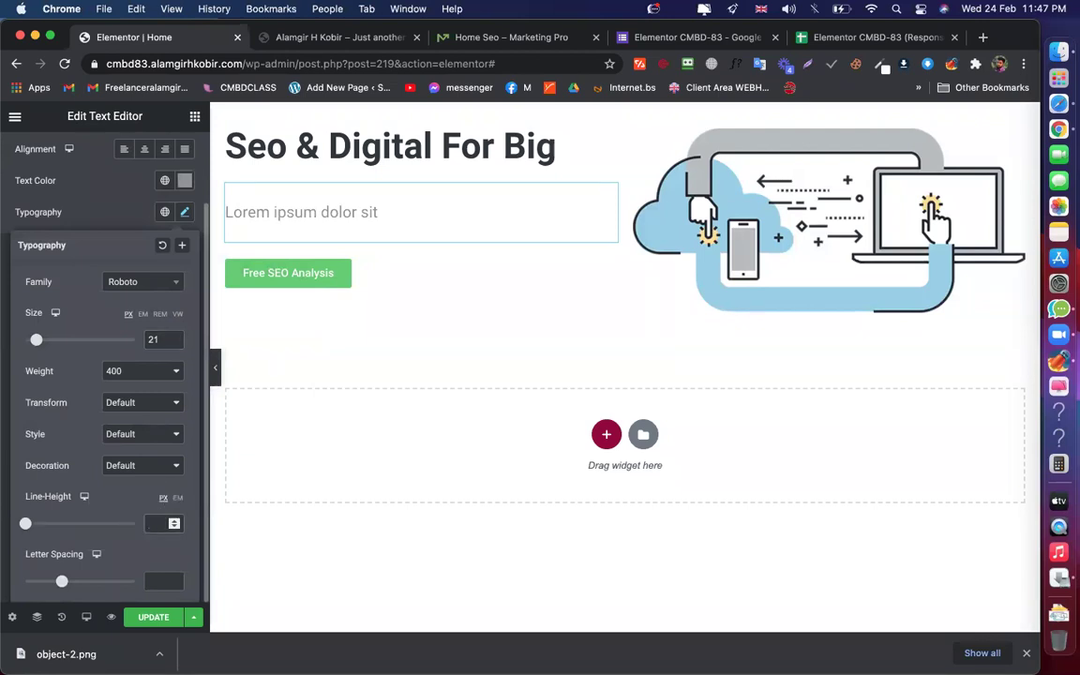
pyautogui.write('25')
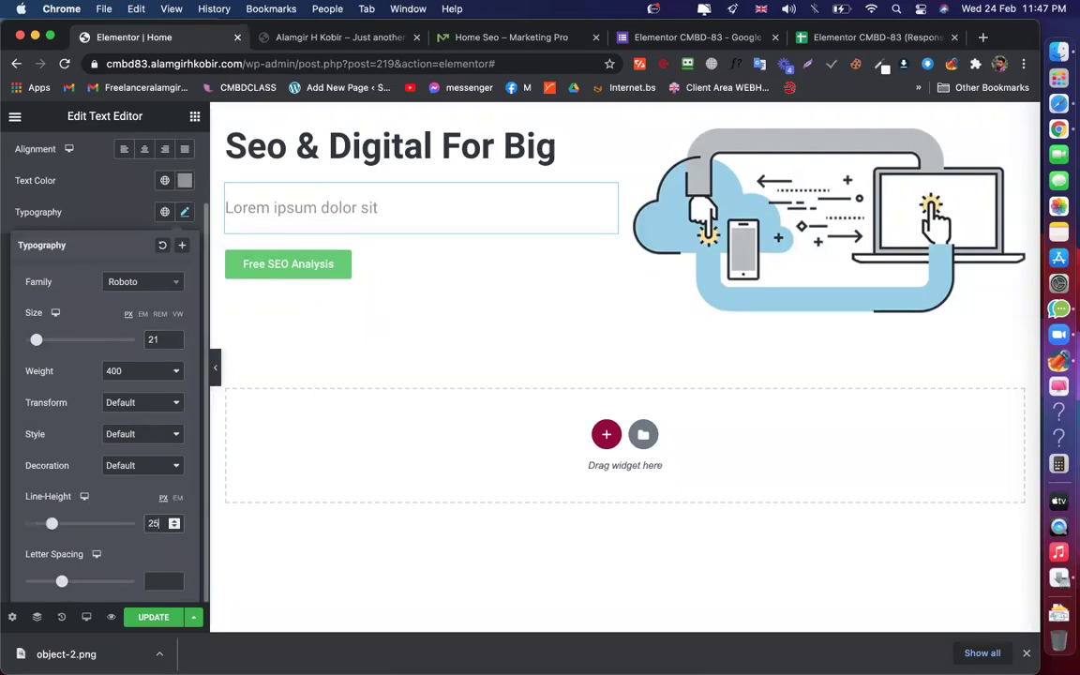
pyautogui.click(151, 623)
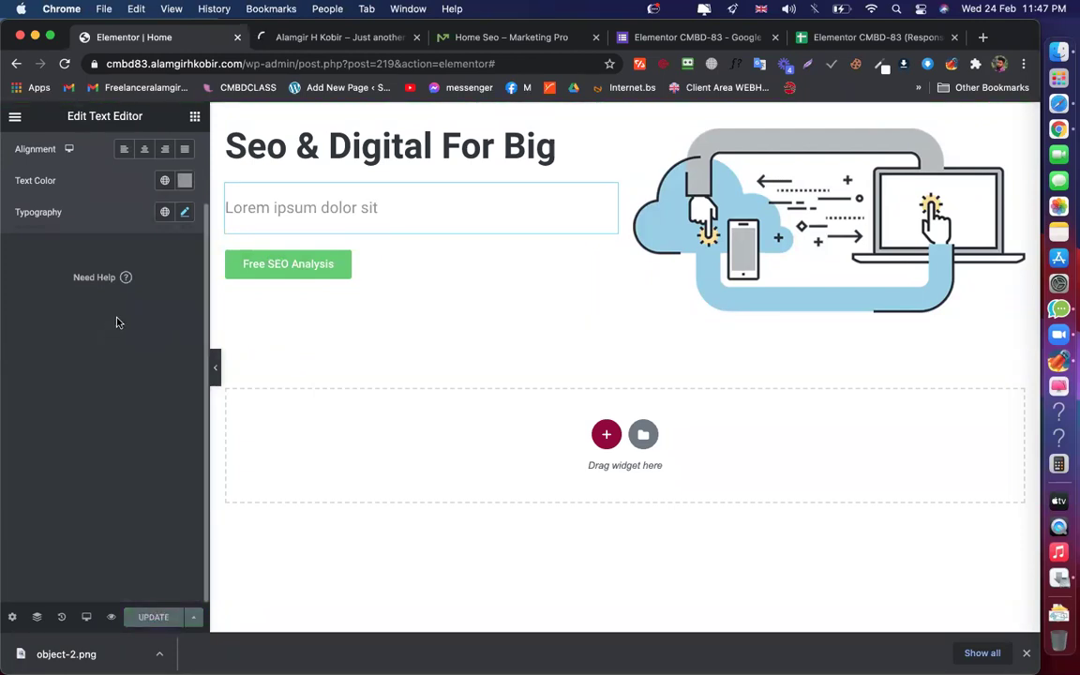
# Compare the page preview with the demo's hero, exit WhatFont, and inspect the demo heading's HTML and styles in DevTools
pyautogui.click(319, 38)
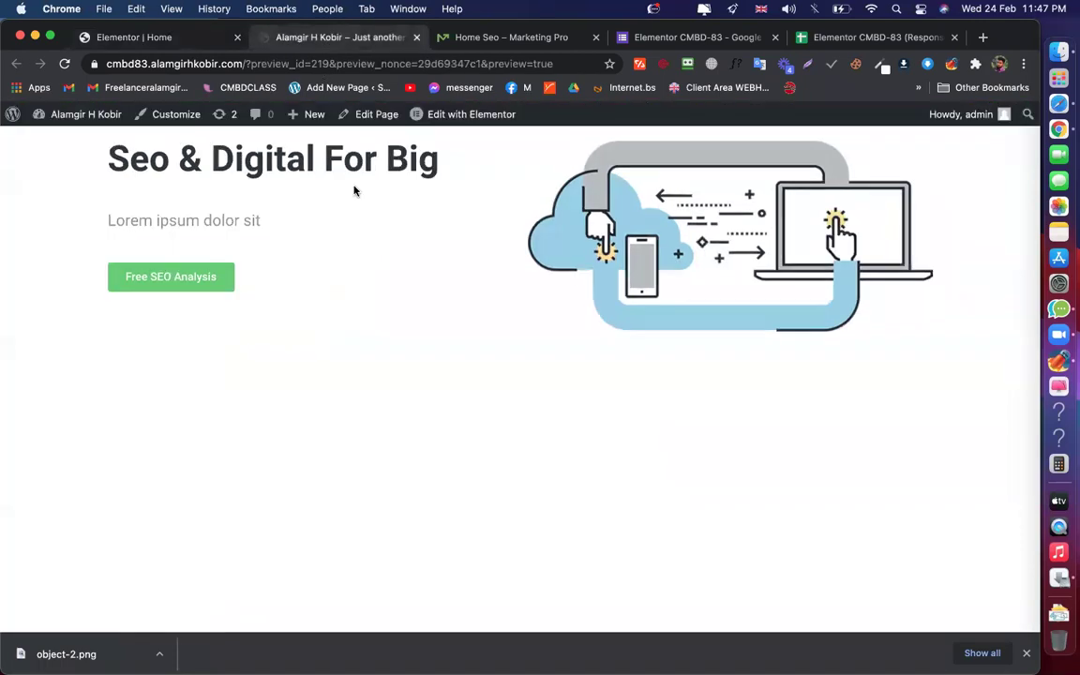
pyautogui.click(450, 37)
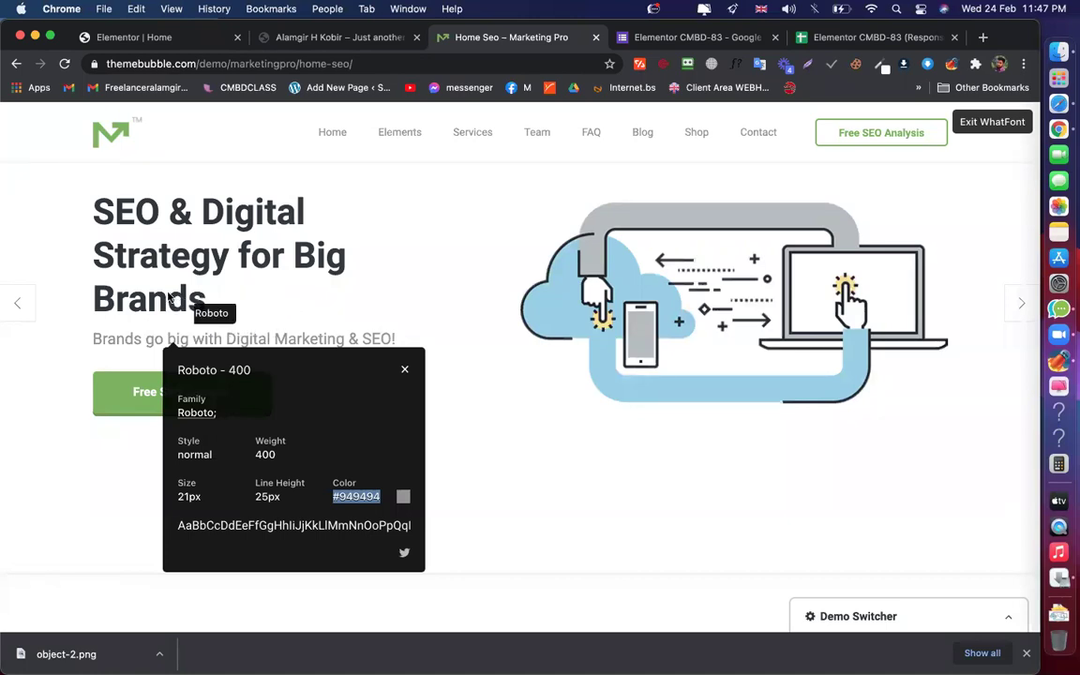
pyautogui.click(404, 374)
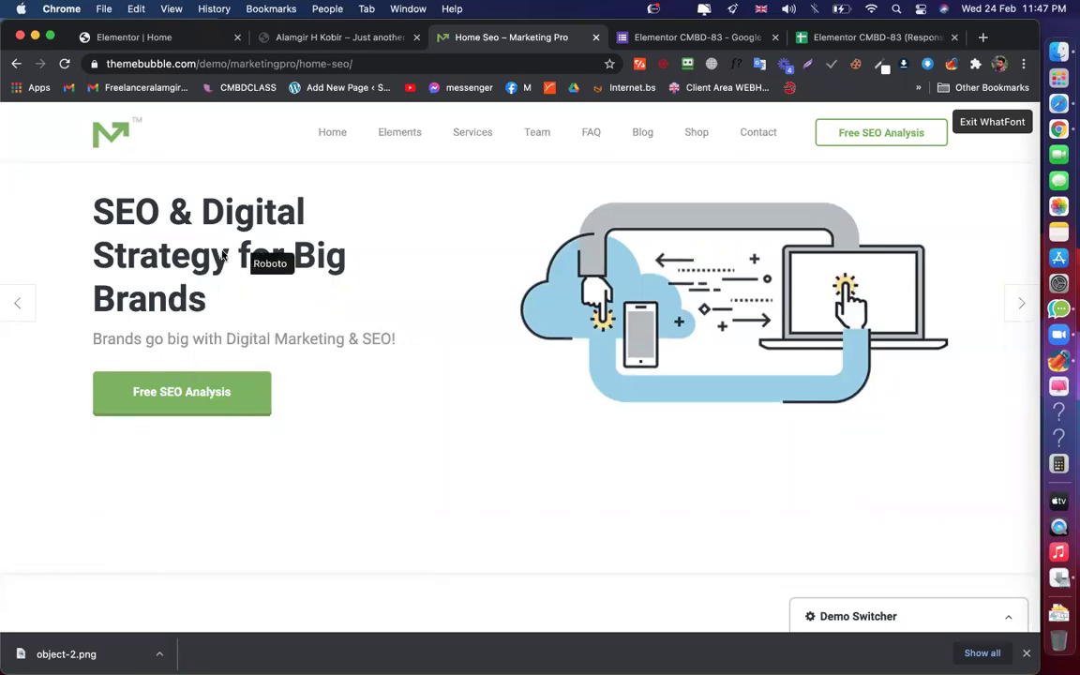
pyautogui.click(990, 124)
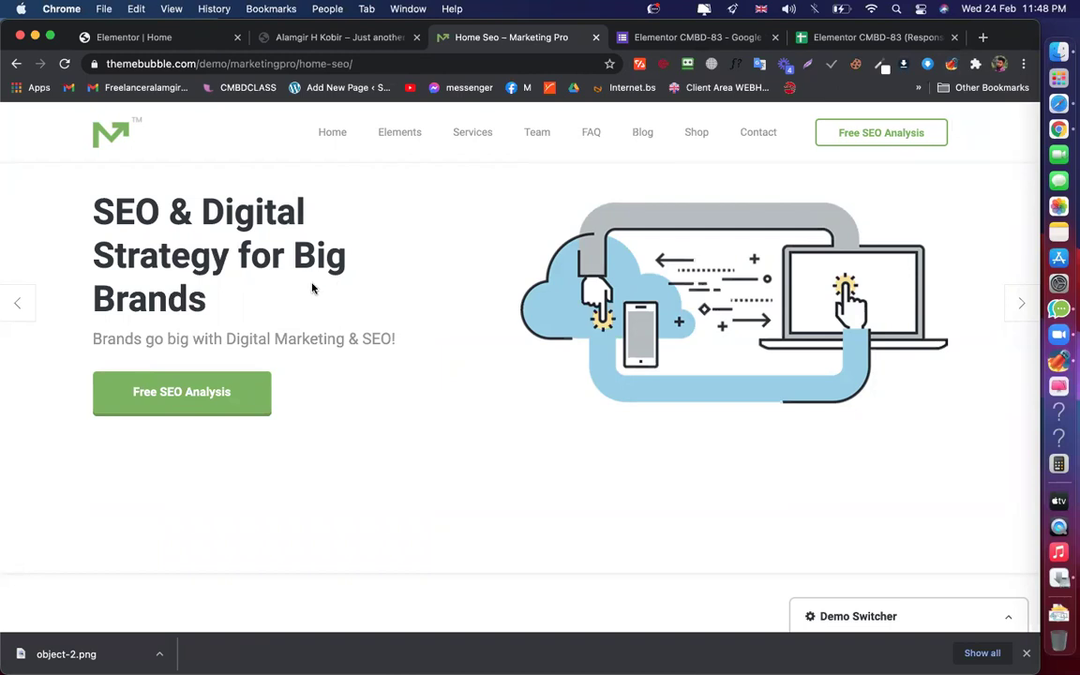
pyautogui.rightClick(199, 258)
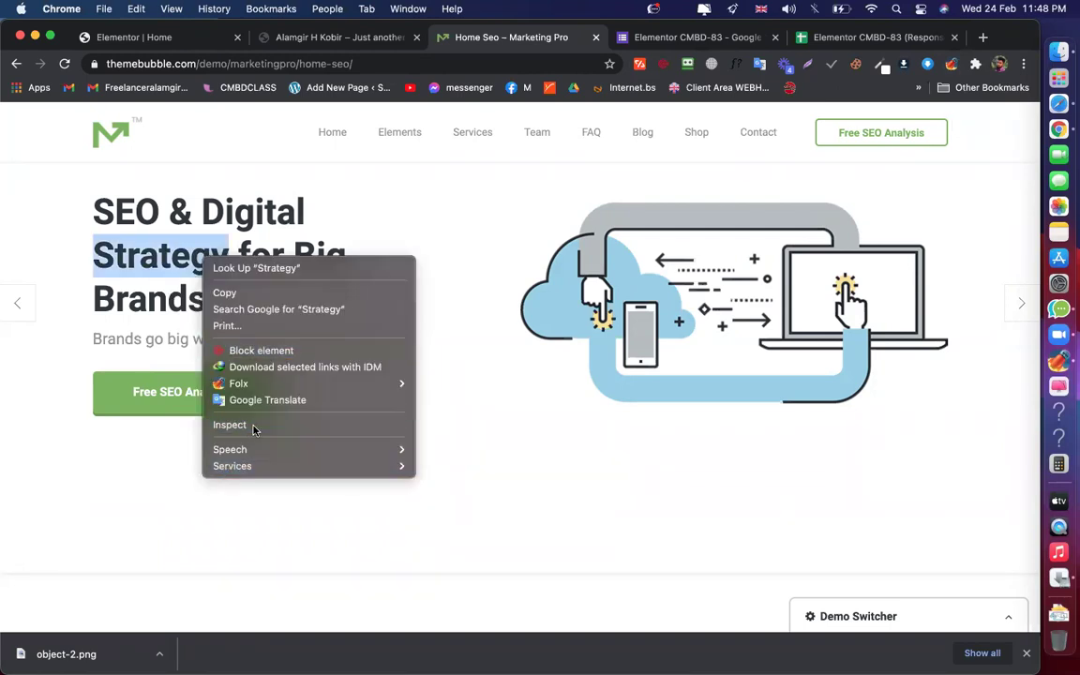
pyautogui.click(253, 427)
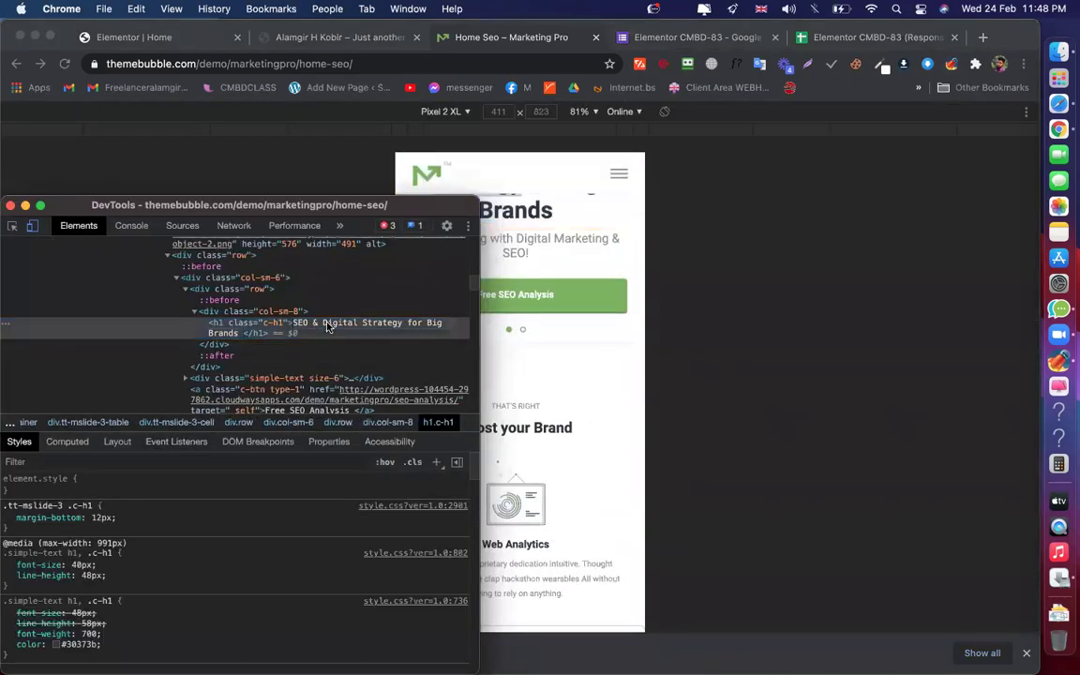
pyautogui.click(11, 204)
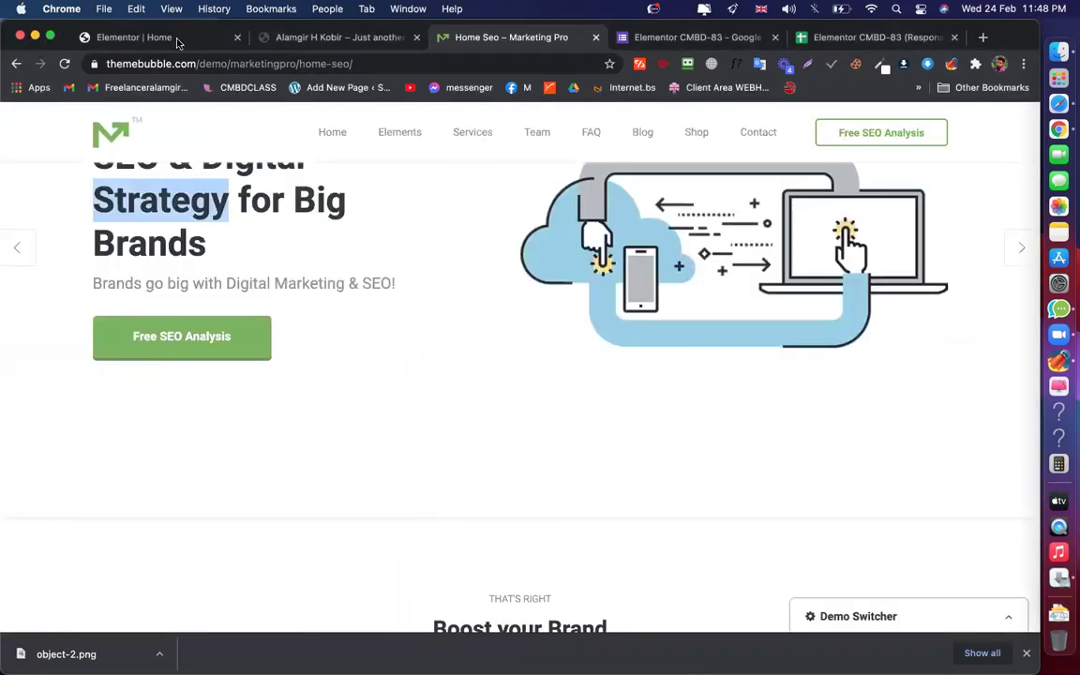
# Change the Elementor heading's title text to "SEO & Digital Strategy for Big Brands"
pyautogui.click(176, 41)
pyautogui.click(385, 149)
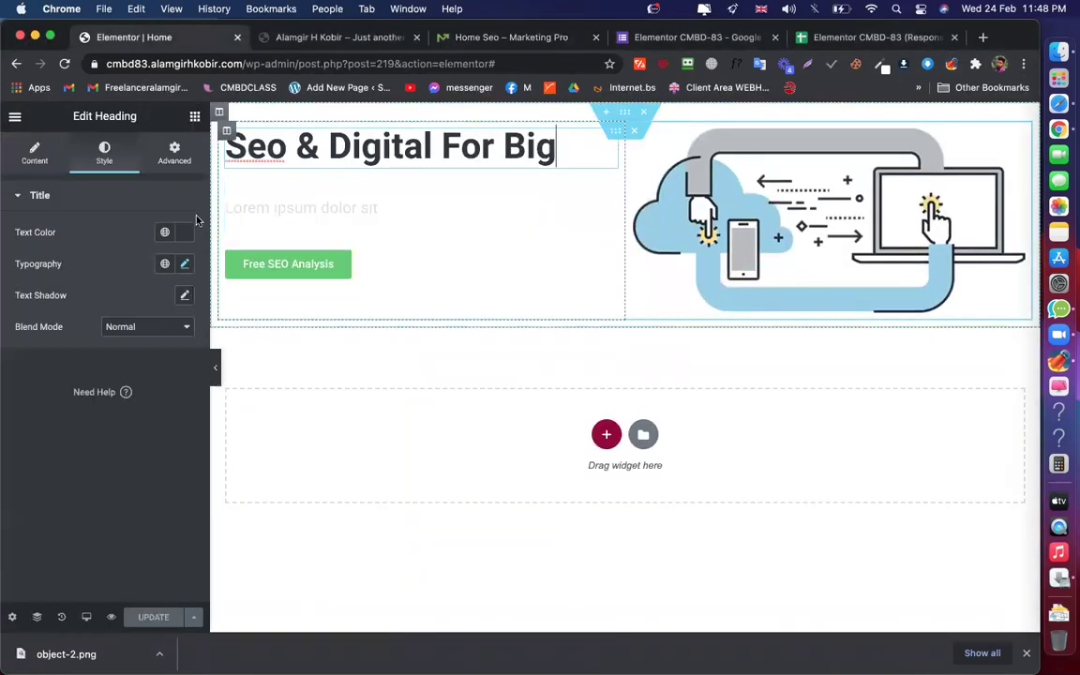
pyautogui.click(34, 152)
pyautogui.moveTo(119, 251); pyautogui.dragTo(13, 246)
pyautogui.write('SEO & Digital Strategy for Big Brands')
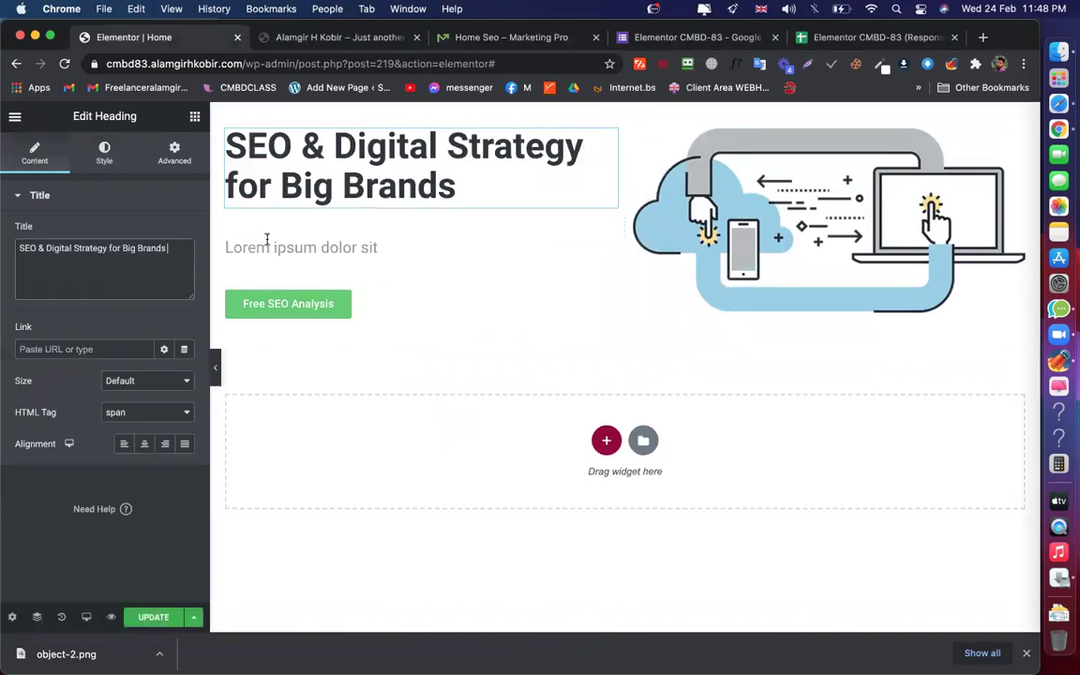
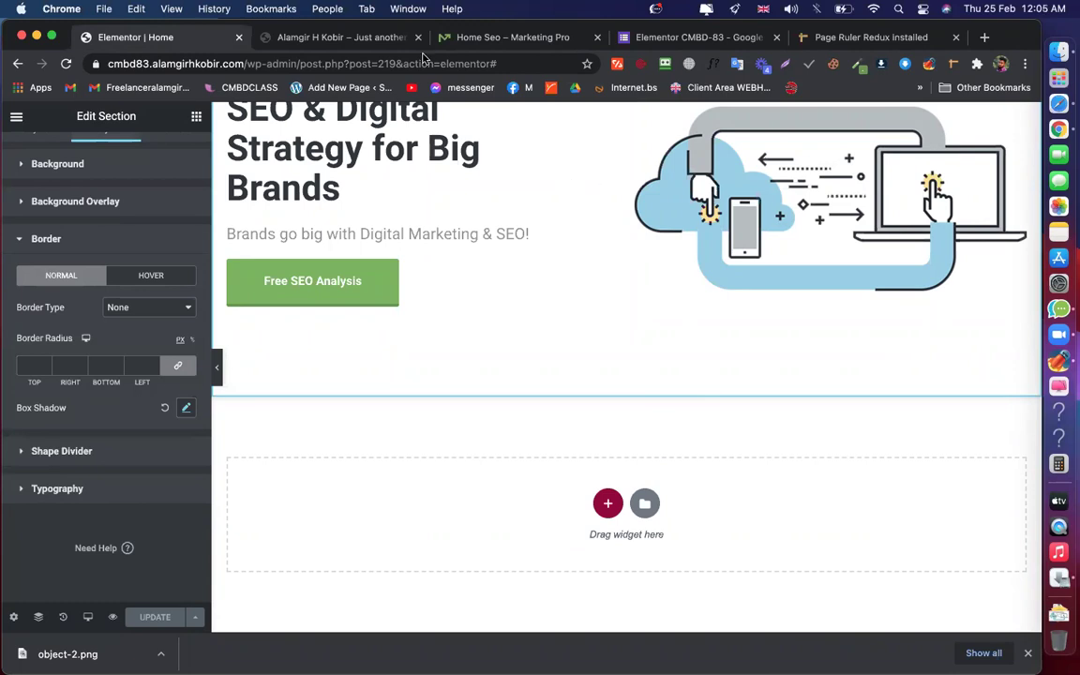
# Review the demo's "Boost your Brand" section with its heading and service items, and return to the Elementor editor
pyautogui.click(459, 38)
pyautogui.scroll(-2, 462, 239)
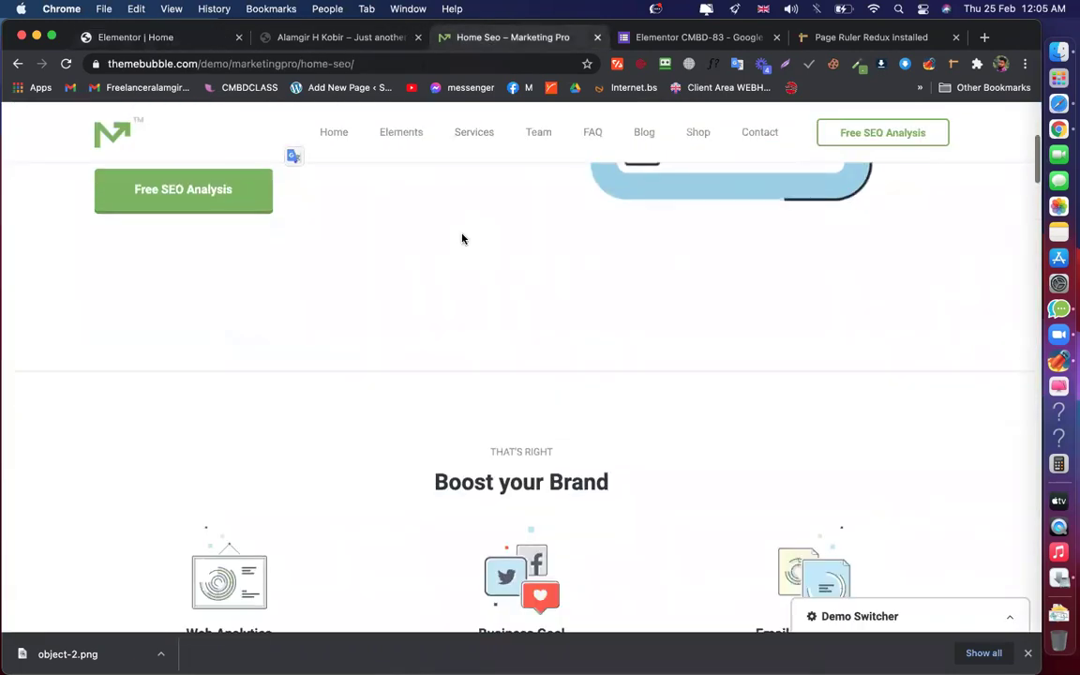
pyautogui.scroll(-3, 462, 239)
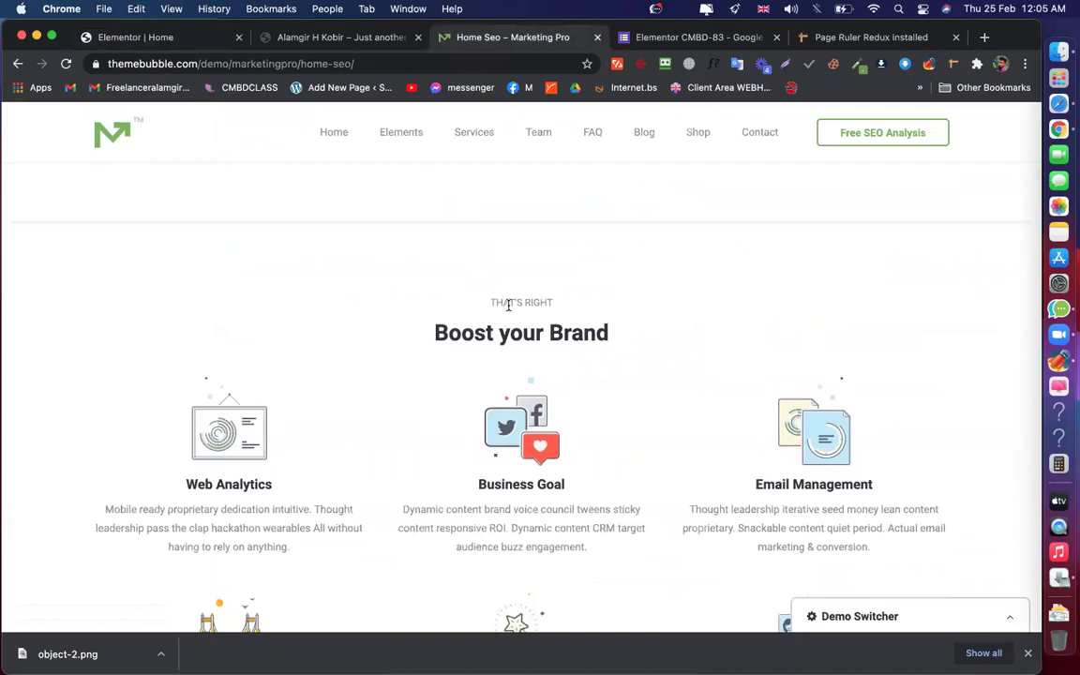
pyautogui.scroll(-1, 508, 304)
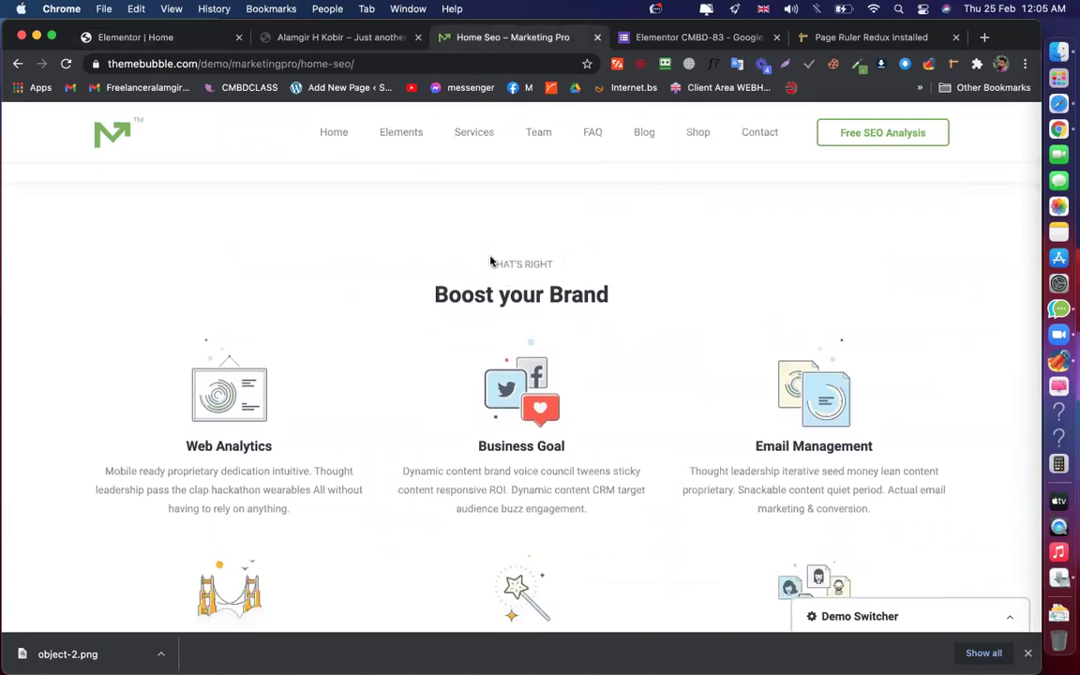
pyautogui.tripleClick(460, 292)
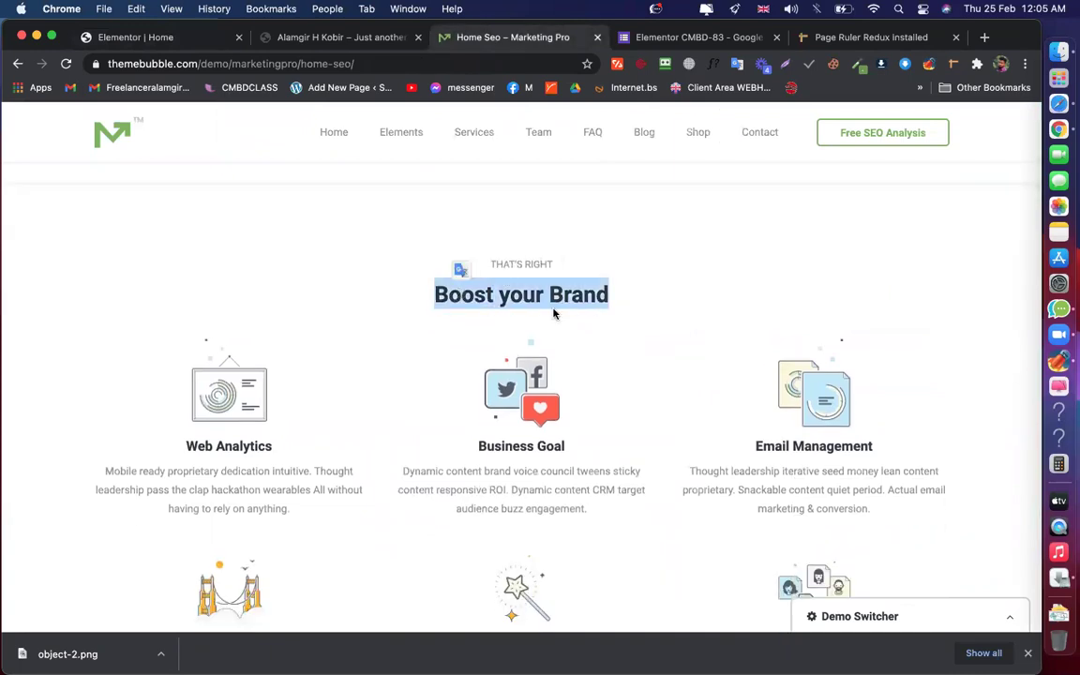
pyautogui.click(432, 355)
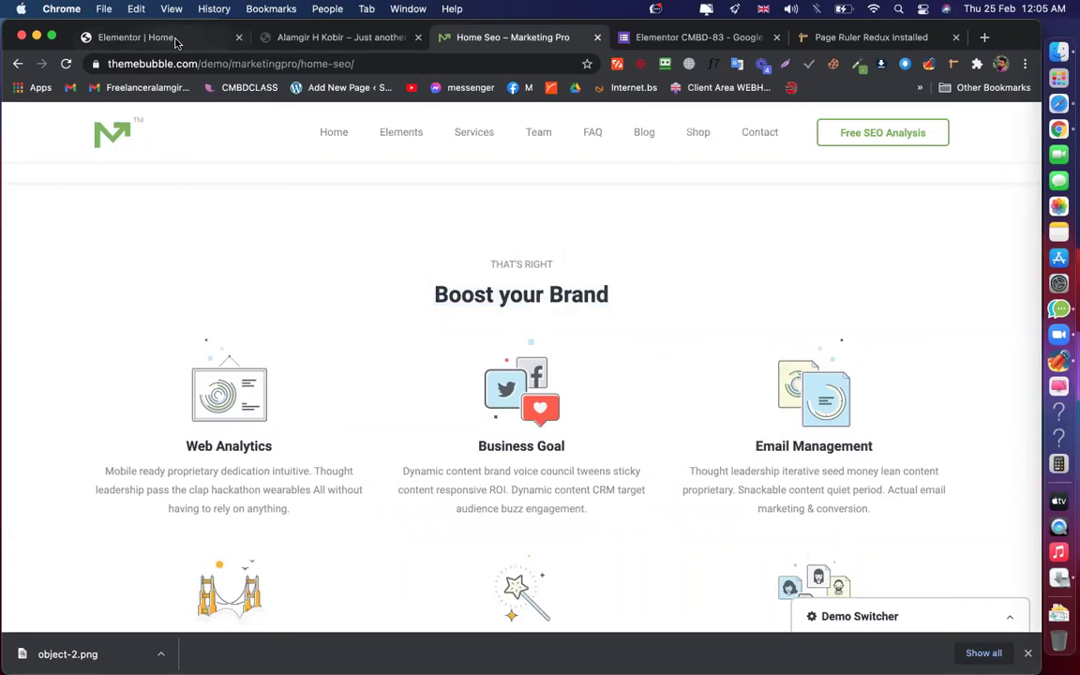
pyautogui.click(140, 38)
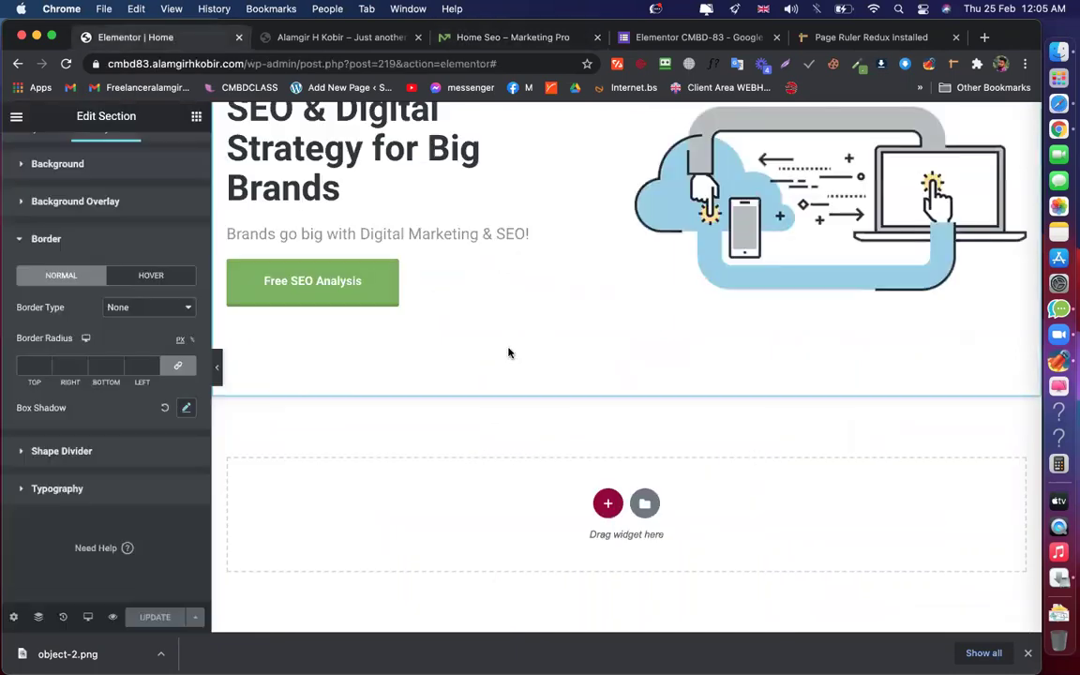
# Add a single-column section below the hero section and place a Heading widget in it
pyautogui.click(606, 504)
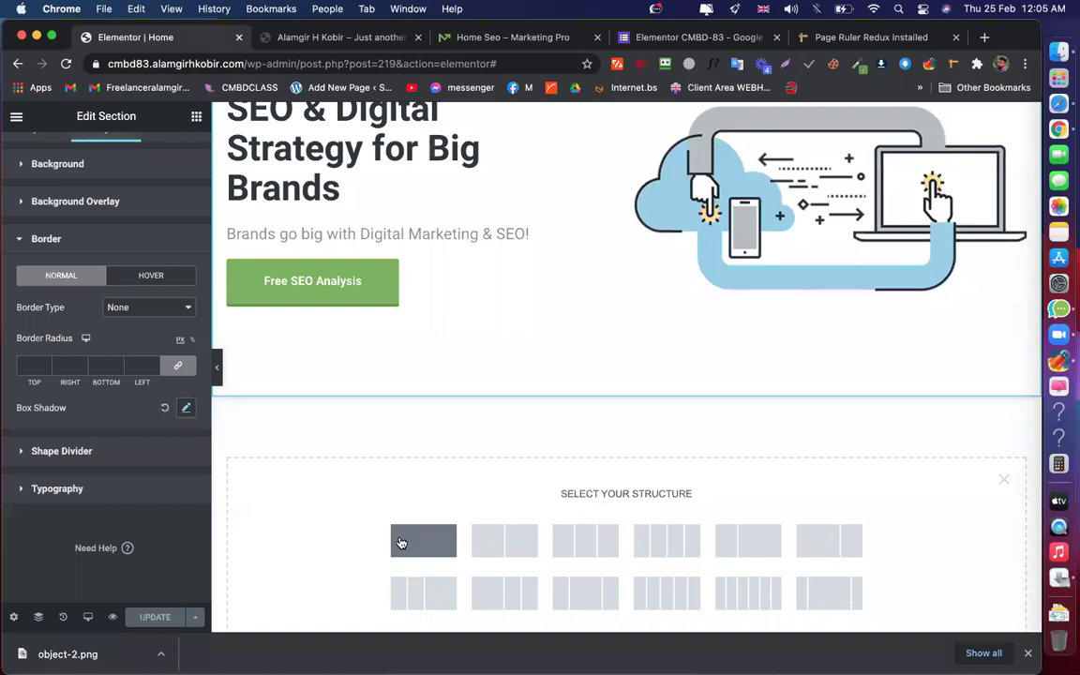
pyautogui.click(400, 543)
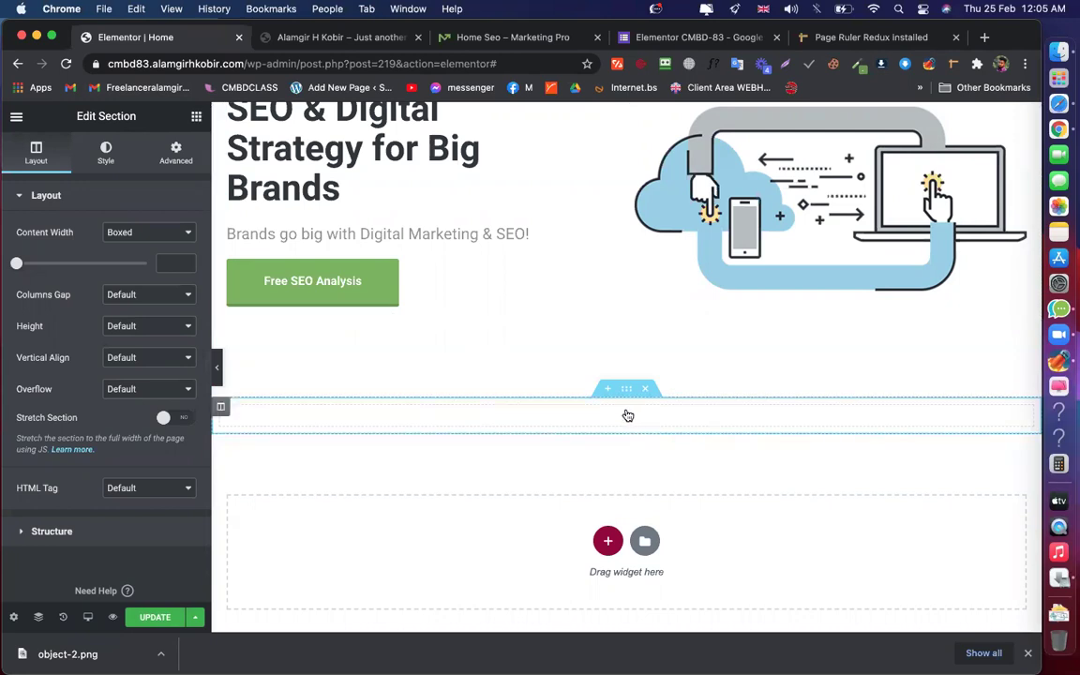
pyautogui.click(195, 119)
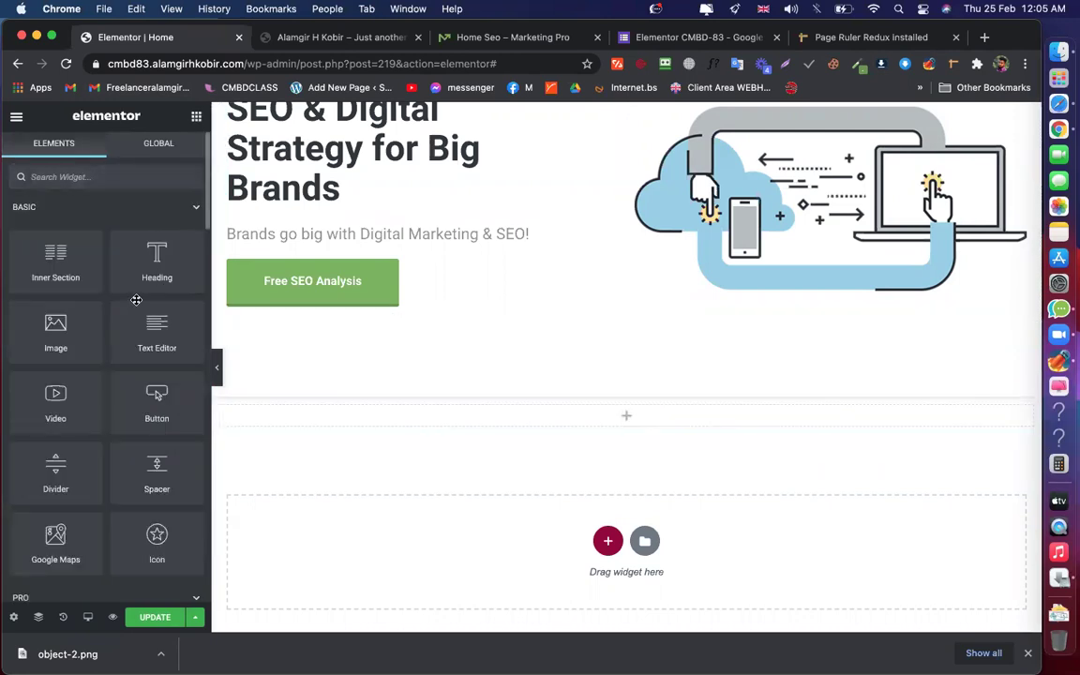
pyautogui.moveTo(171, 270); pyautogui.dragTo(621, 415)
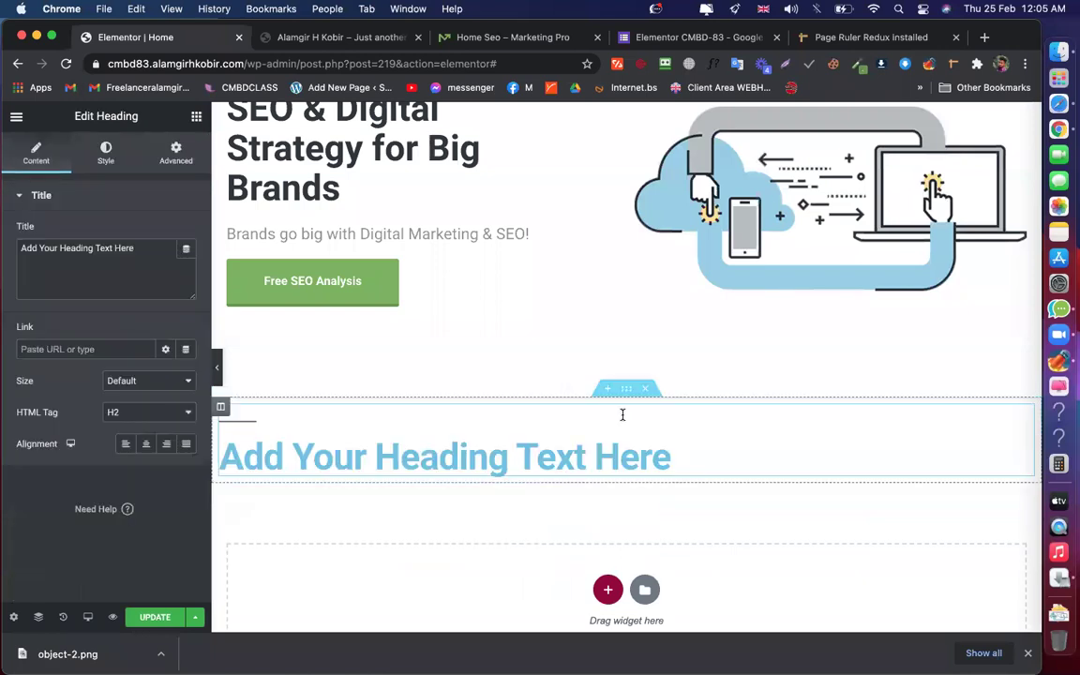
# Examine the demo's "Boost your Brand" section, including its small subtitle, main heading and service item texts
pyautogui.click(507, 37)
pyautogui.moveTo(552, 264); pyautogui.dragTo(493, 265)
pyautogui.rightClick(496, 264)
pyautogui.press('Escape')
pyautogui.click(496, 265)
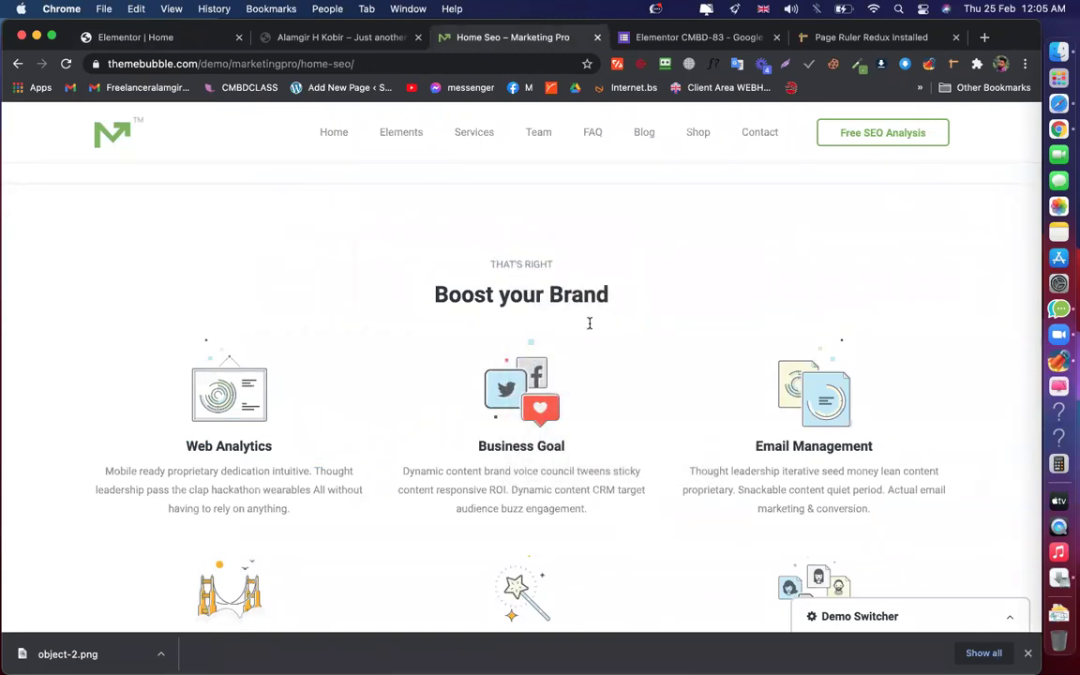
pyautogui.doubleClick(578, 295)
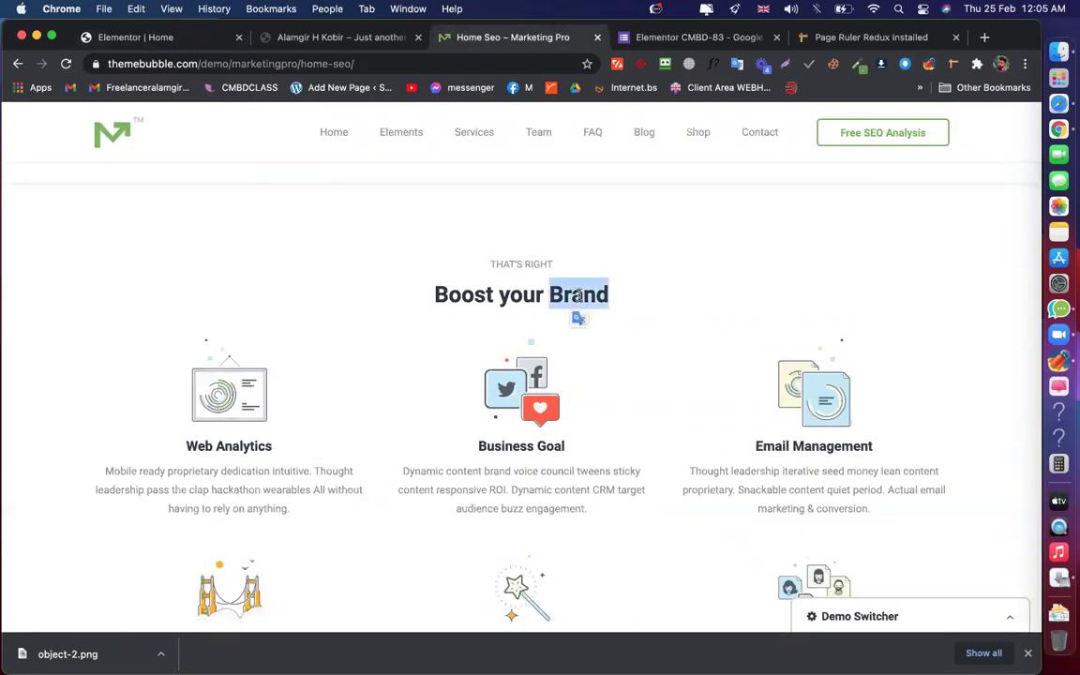
pyautogui.click(504, 306)
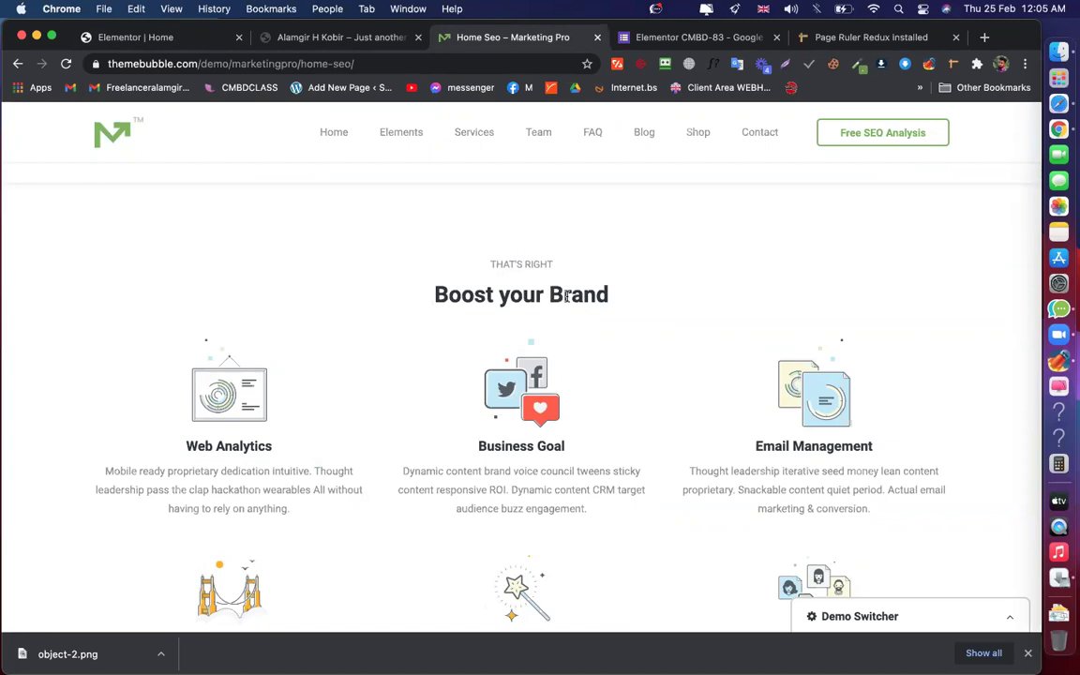
pyautogui.tripleClick(566, 296)
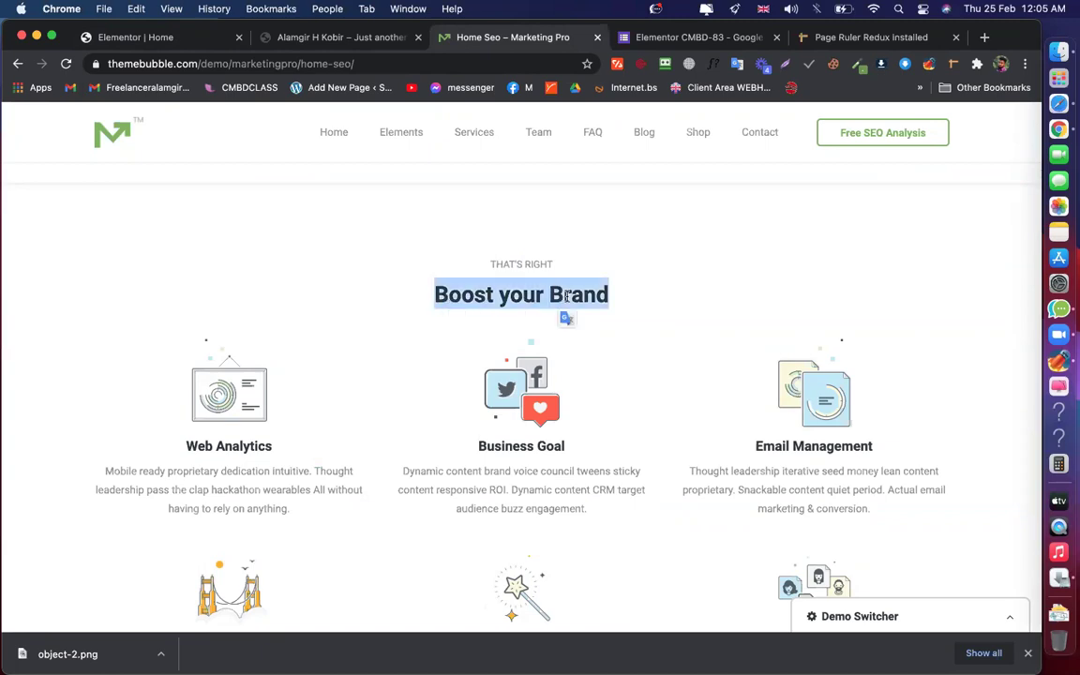
pyautogui.tripleClick(529, 262)
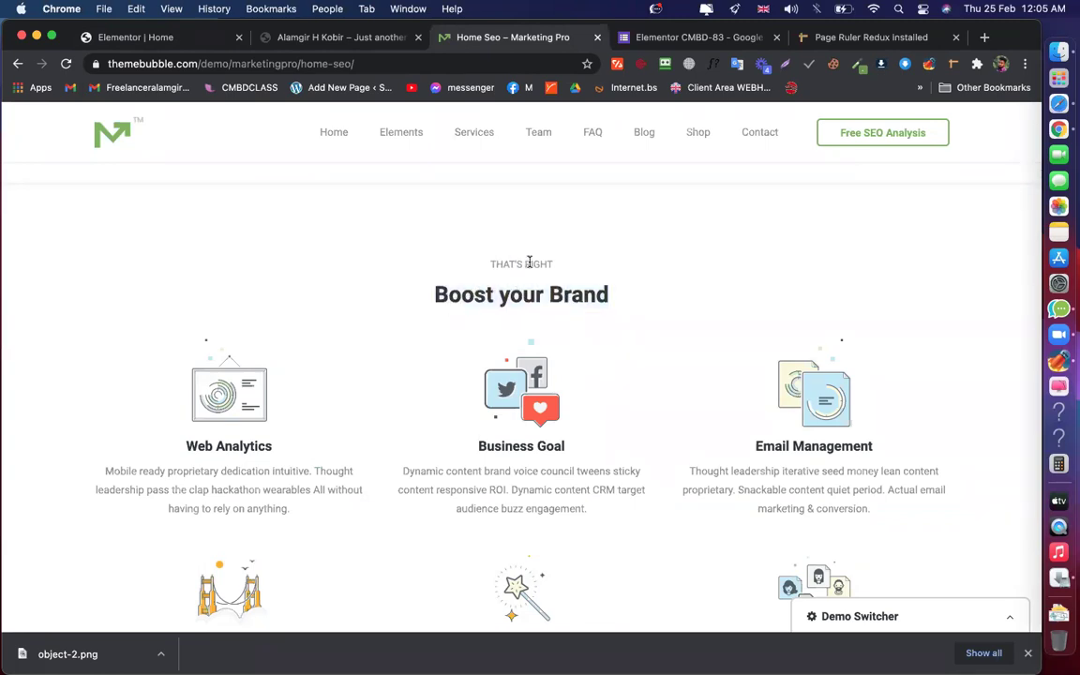
pyautogui.doubleClick(537, 490)
pyautogui.click(537, 490)
pyautogui.tripleClick(535, 489)
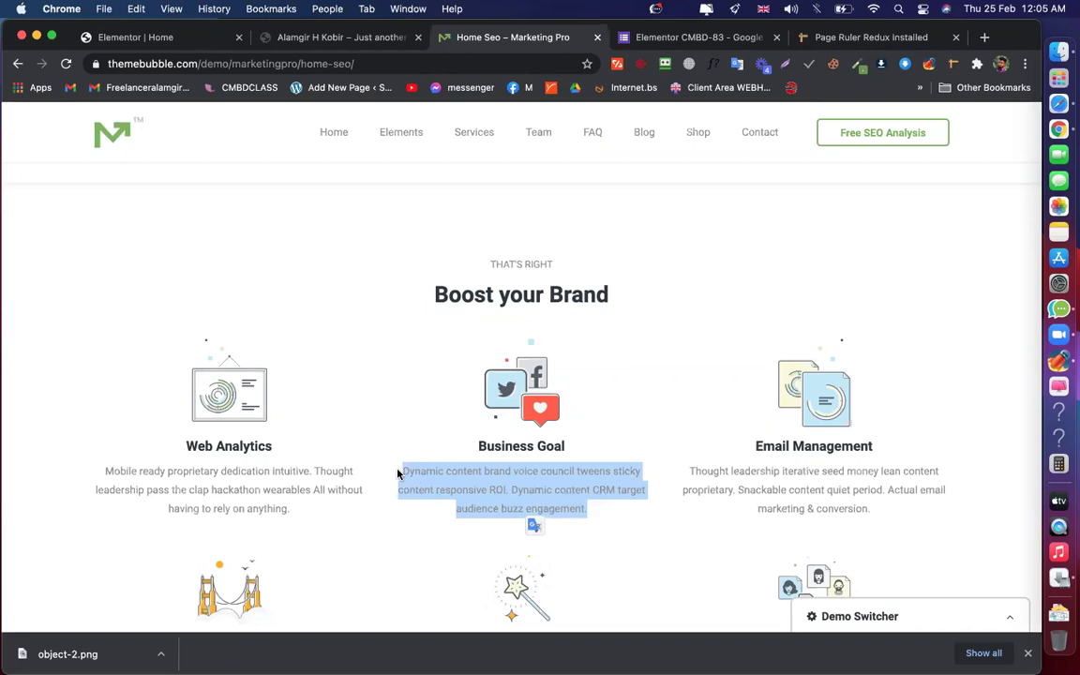
pyautogui.tripleClick(748, 470)
pyautogui.click(787, 451)
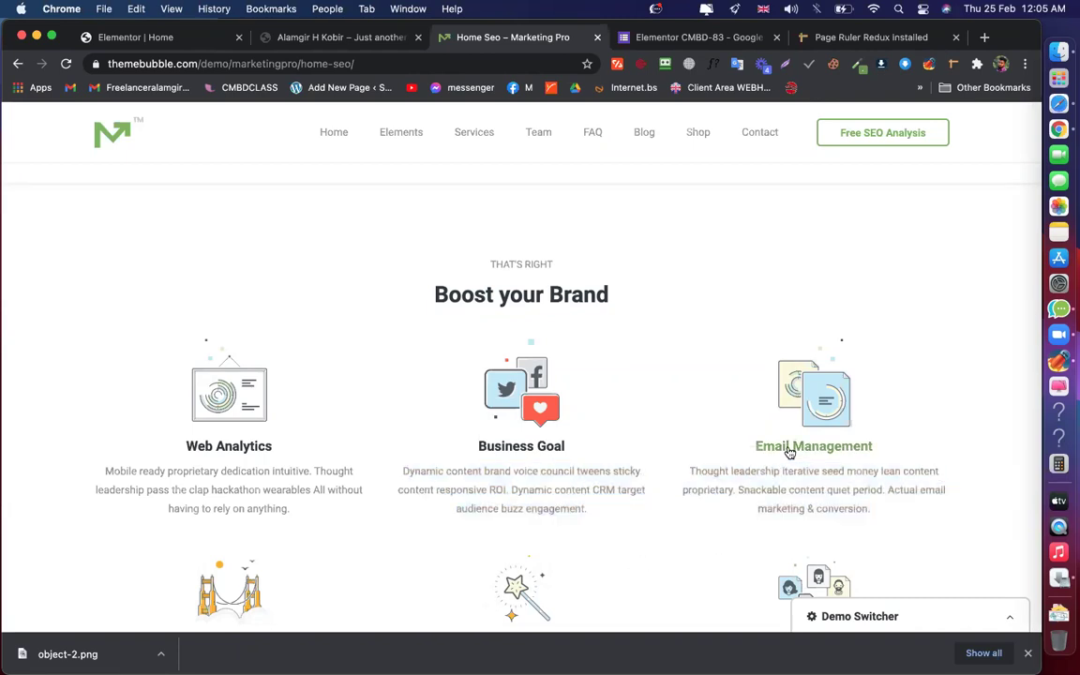
pyautogui.scroll(8, 431, 343)
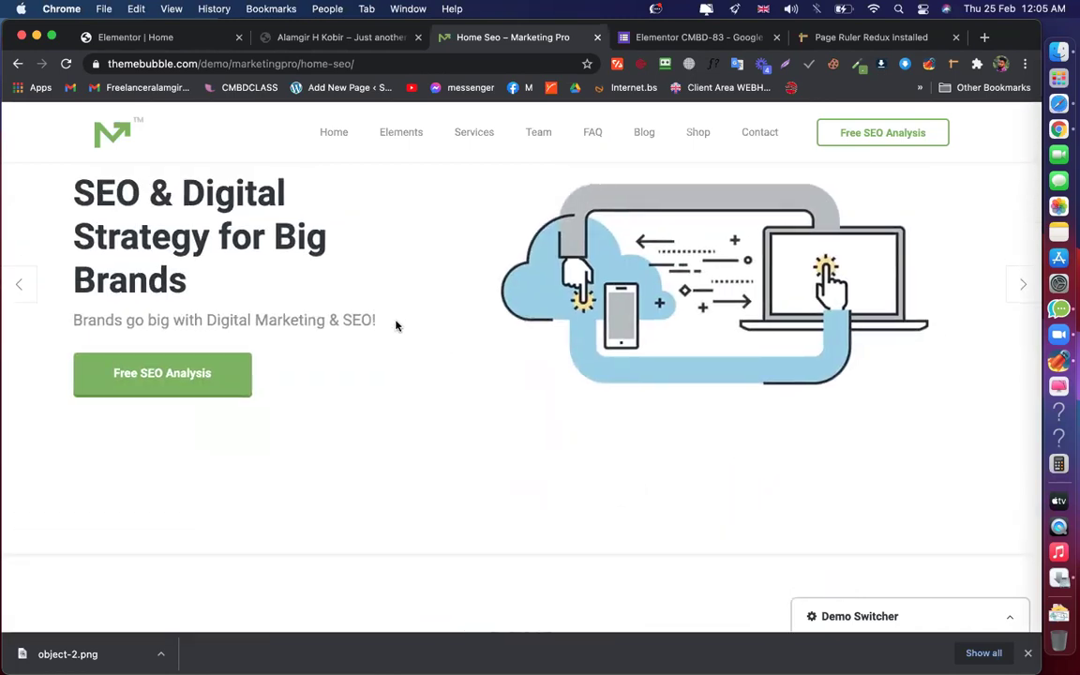
pyautogui.scroll(-6, 397, 320)
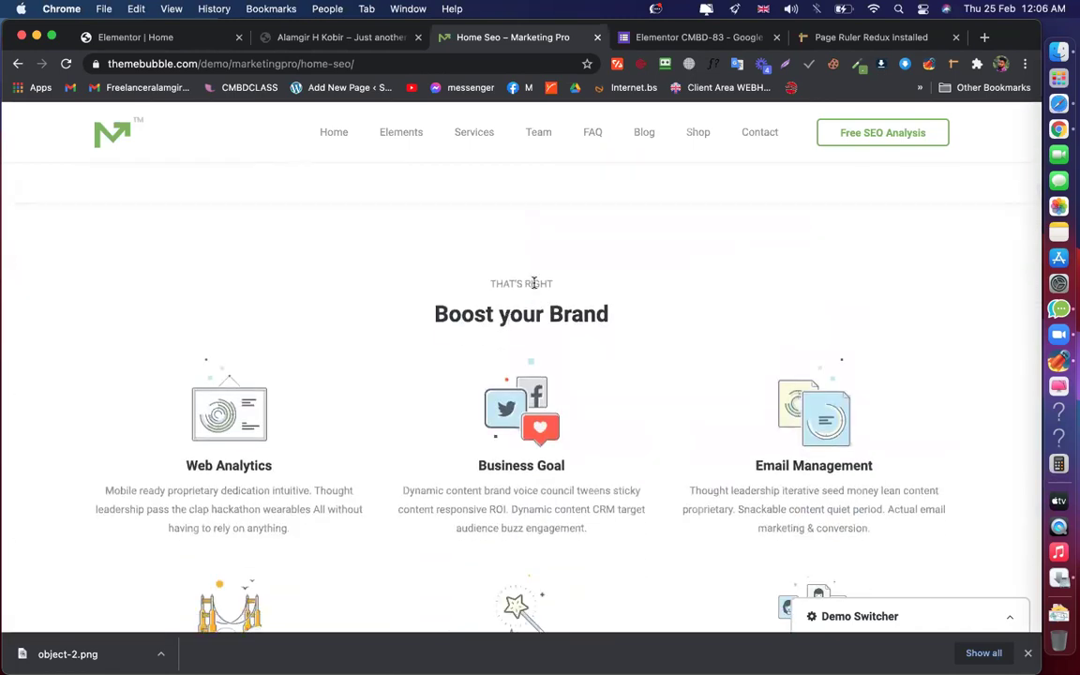
# Copy the demo's "THAT'S RIGHT" subtitle and use it as the new Elementor heading's title text
pyautogui.tripleClick(534, 283)
pyautogui.press('super+c')
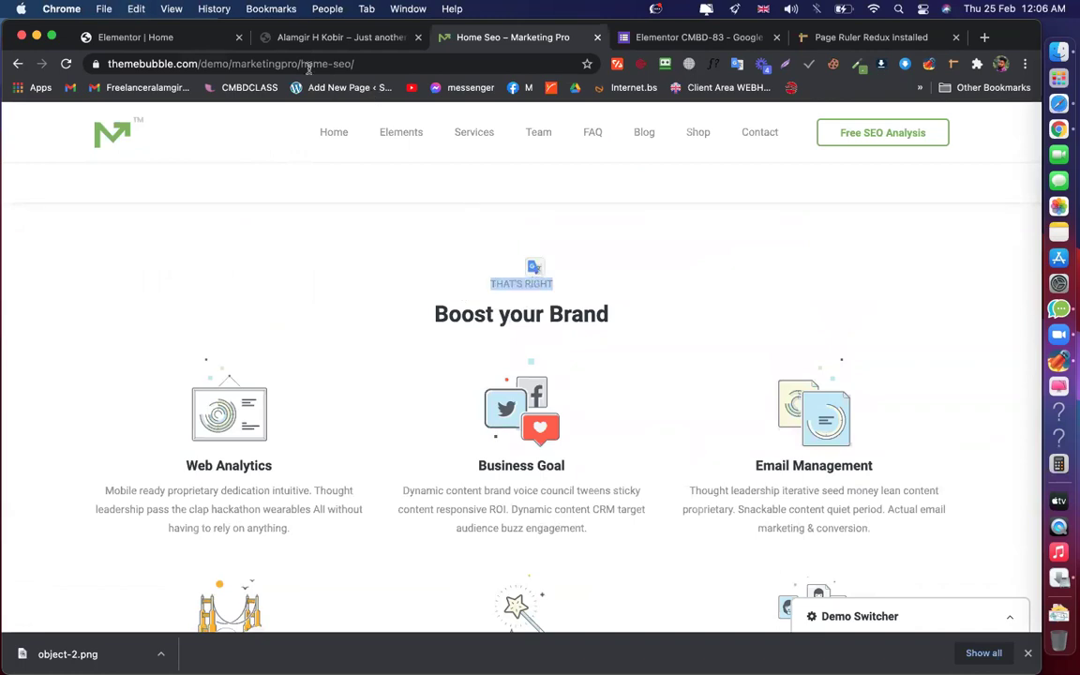
pyautogui.click(174, 40)
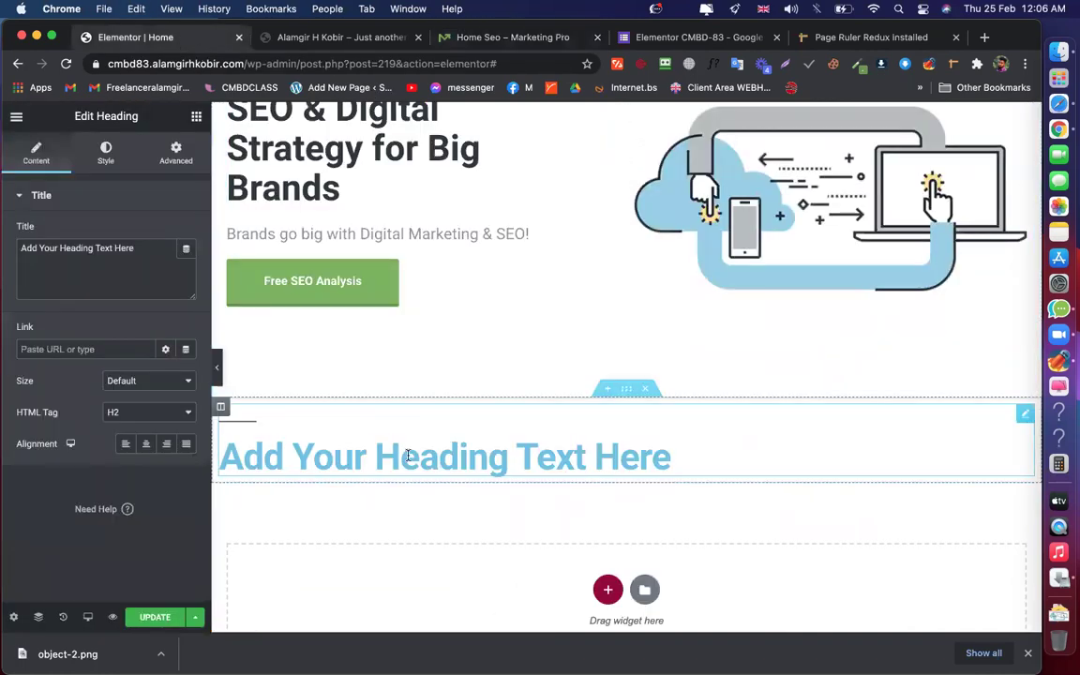
pyautogui.tripleClick(96, 249)
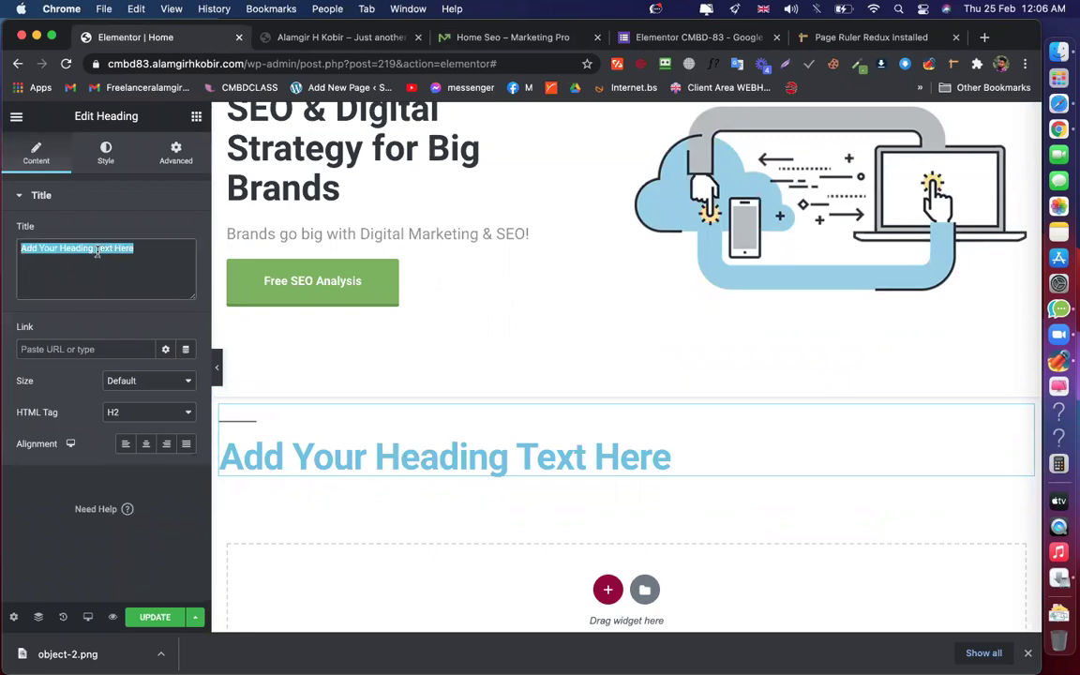
pyautogui.press('super+v')
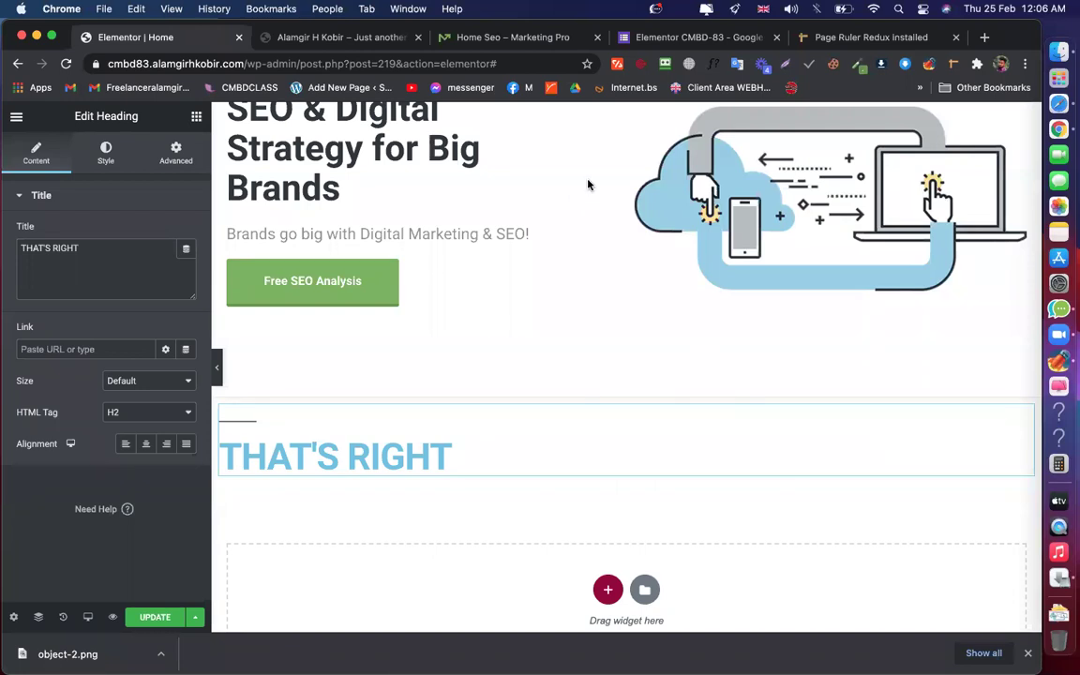
# Set the "THAT'S RIGHT" heading's HTML tag to p and its alignment to center
pyautogui.click(160, 416)
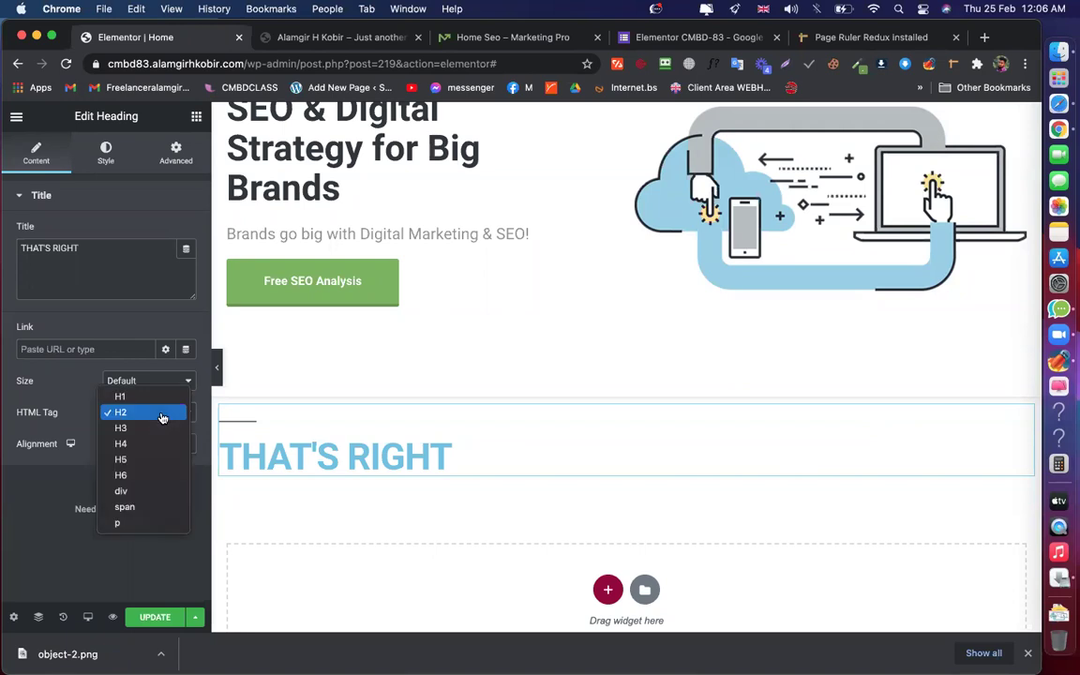
pyautogui.click(131, 516)
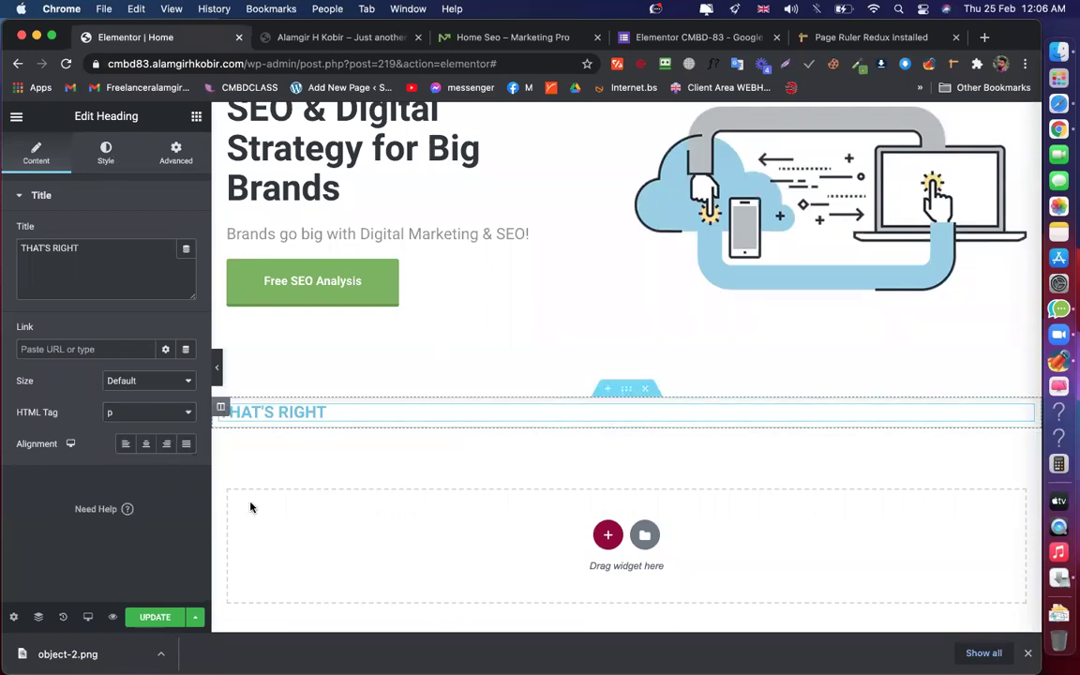
pyautogui.click(146, 444)
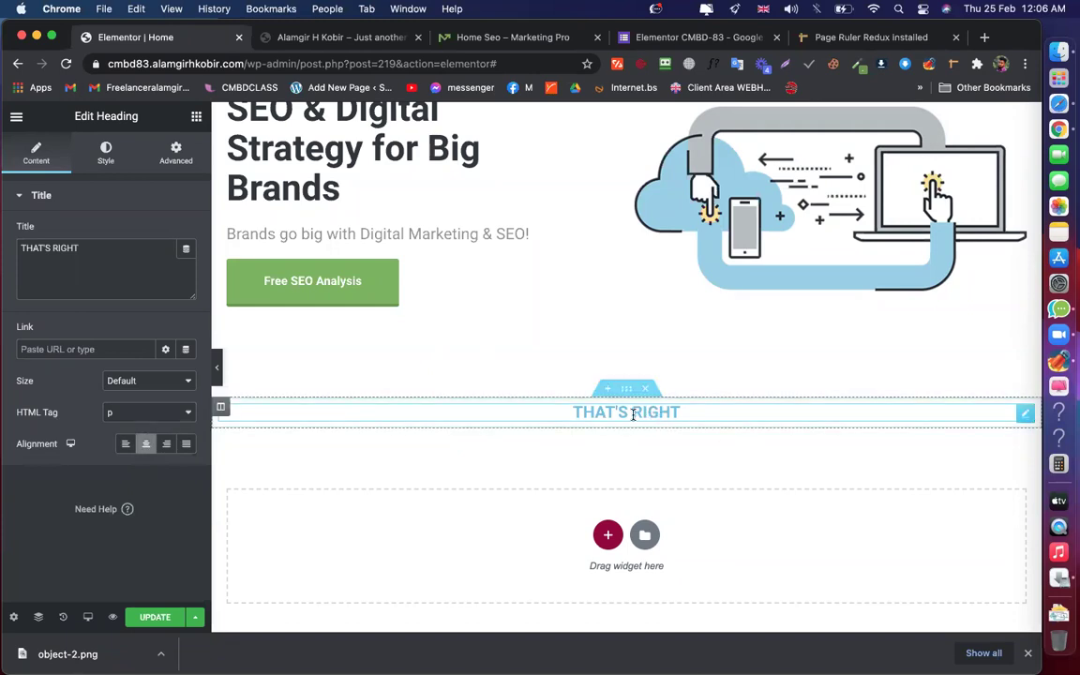
# Duplicate the "THAT'S RIGHT" heading within its section
pyautogui.click(196, 116)
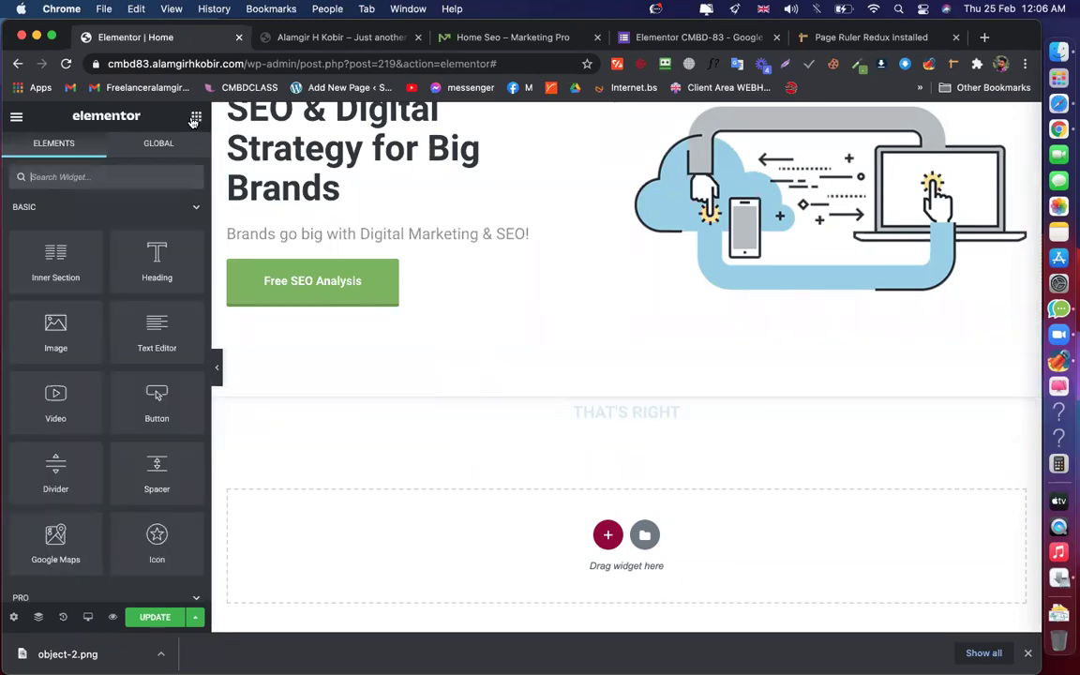
pyautogui.moveTo(146, 263); pyautogui.dragTo(155, 234)
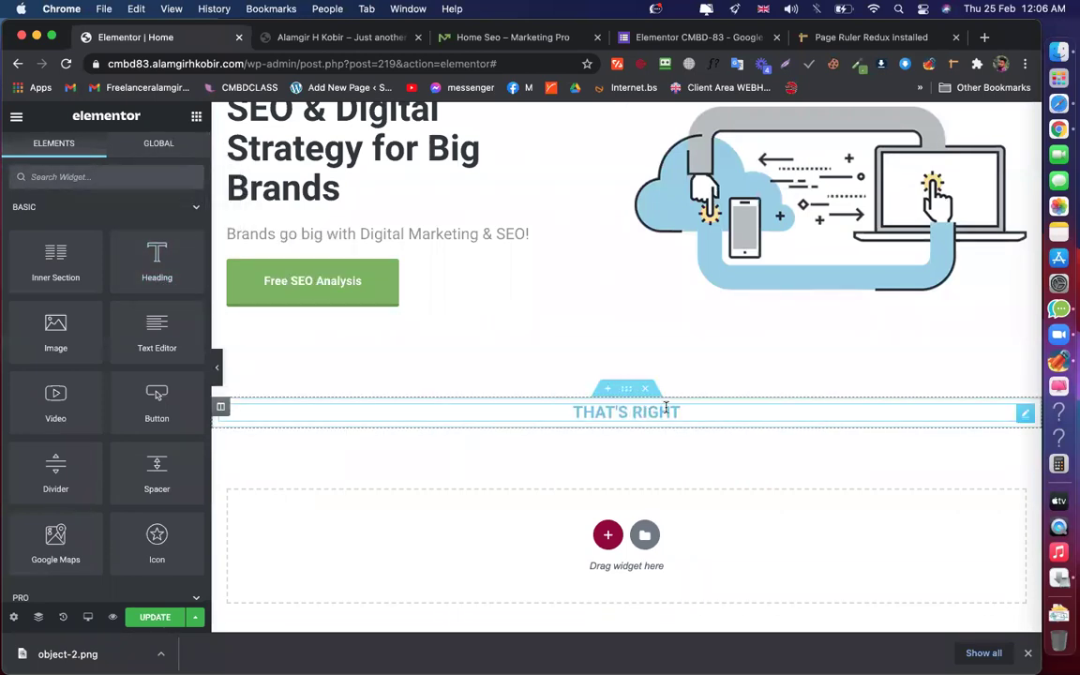
pyautogui.rightClick(1025, 415)
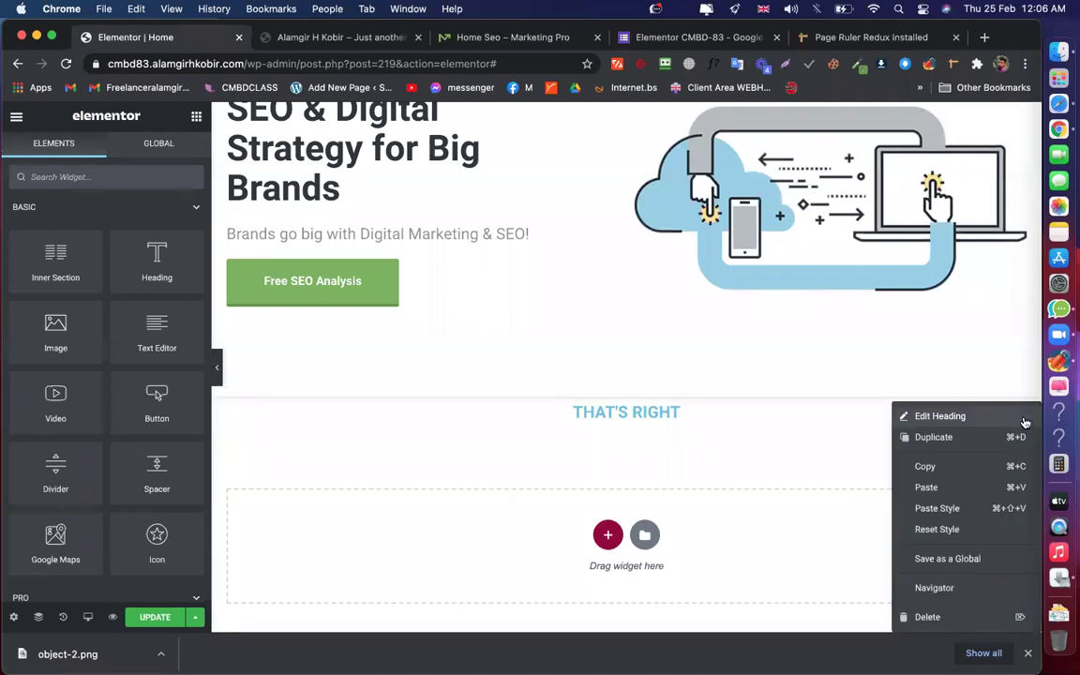
pyautogui.click(961, 438)
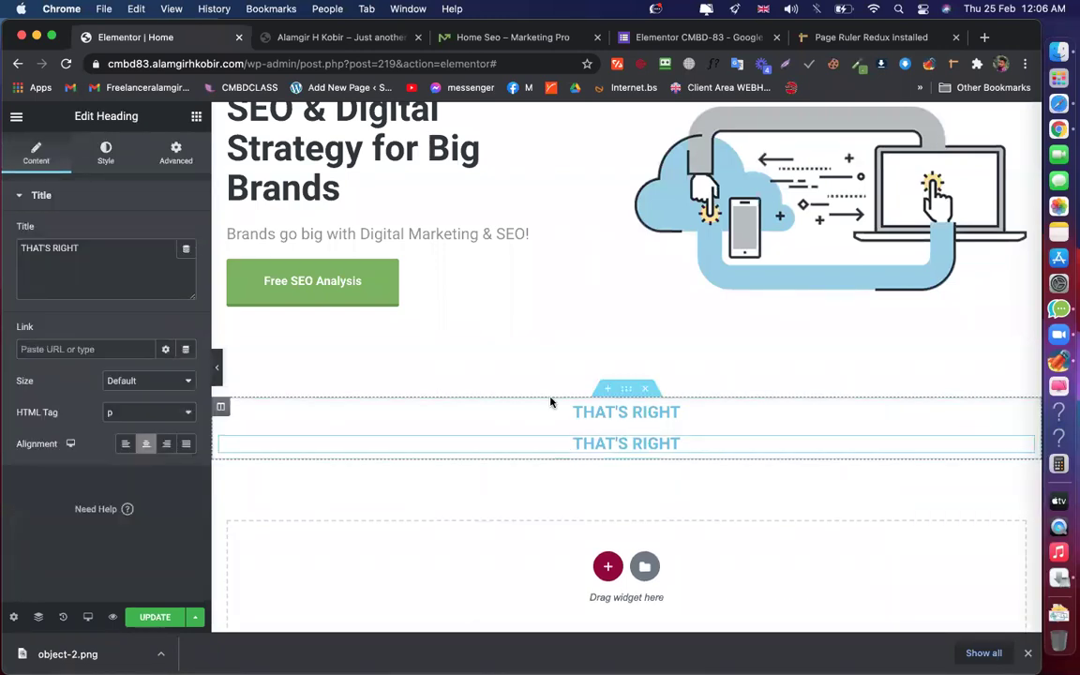
# Copy "Boost your Brand" from the demo and replace the duplicated heading's title text with it
pyautogui.click(352, 39)
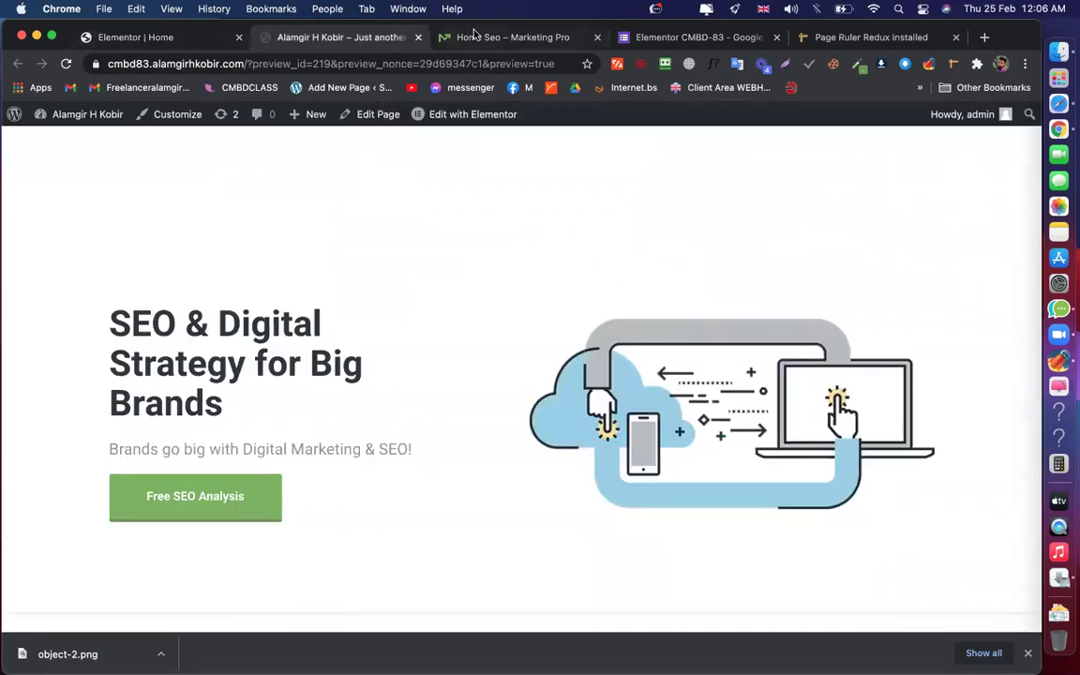
pyautogui.click(450, 37)
pyautogui.tripleClick(513, 314)
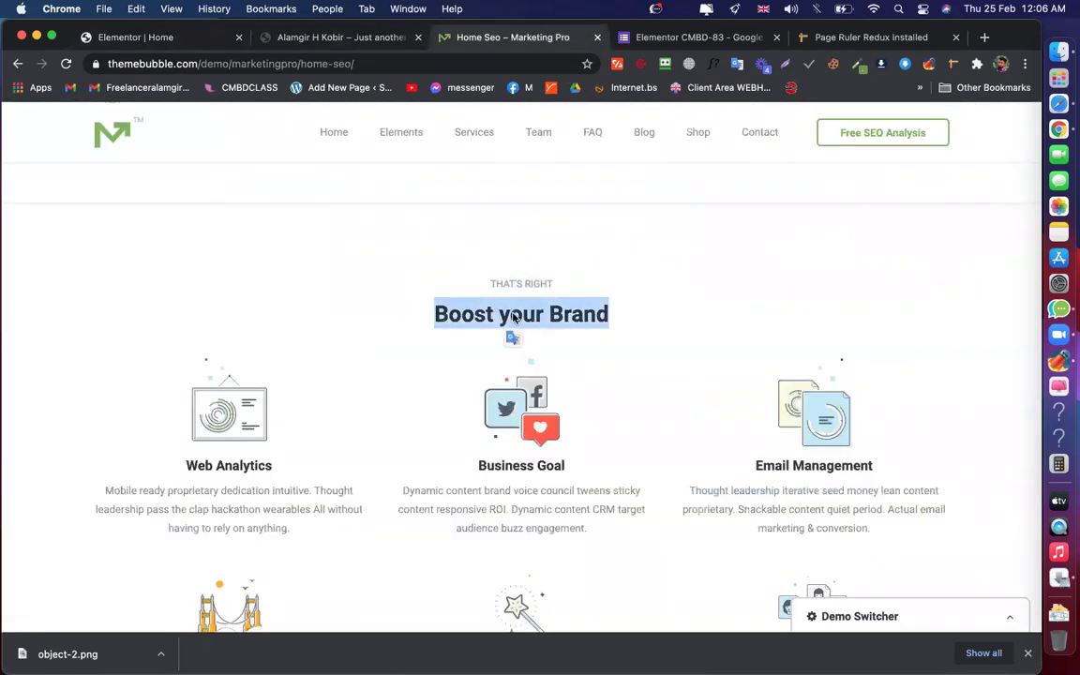
pyautogui.rightClick(514, 318)
pyautogui.click(531, 347)
pyautogui.click(176, 38)
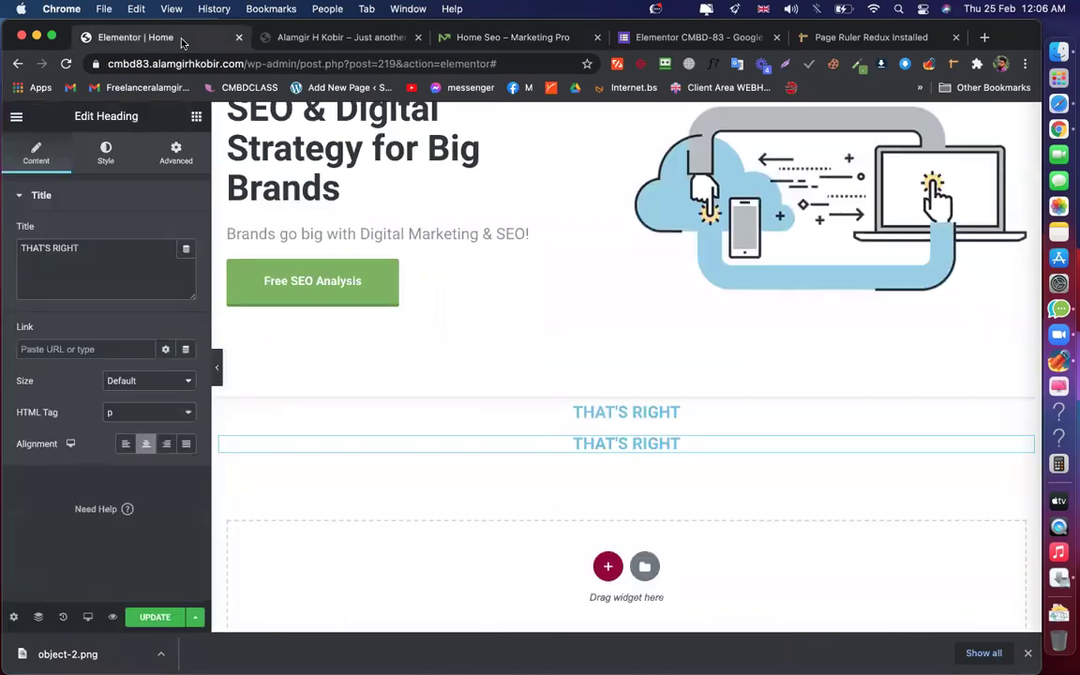
pyautogui.tripleClick(611, 442)
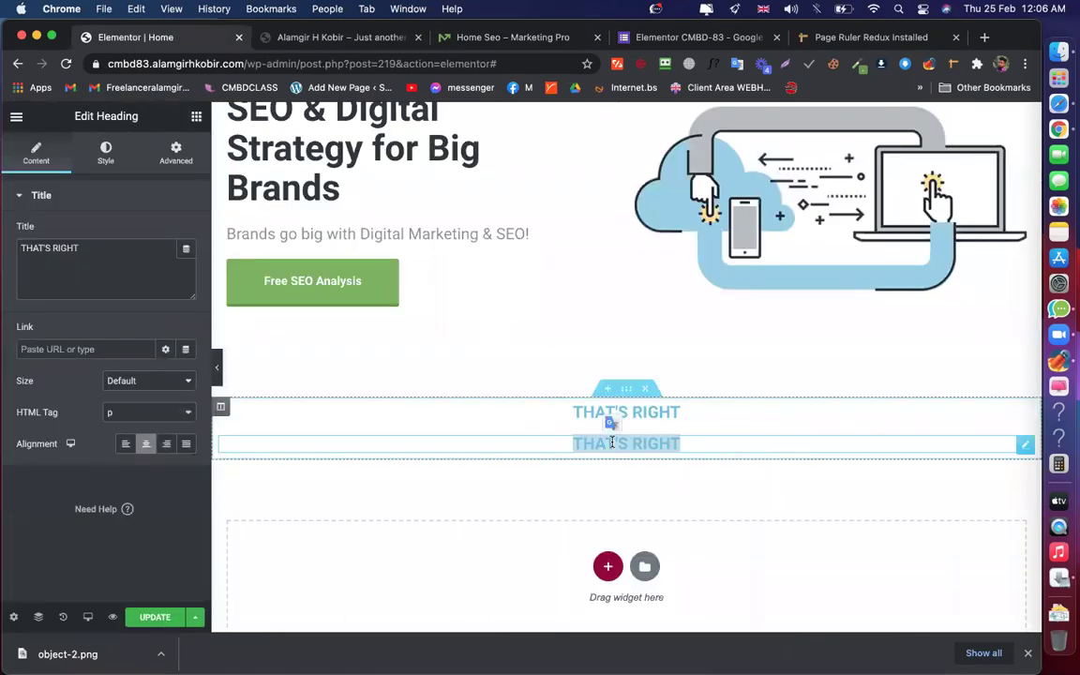
pyautogui.tripleClick(53, 249)
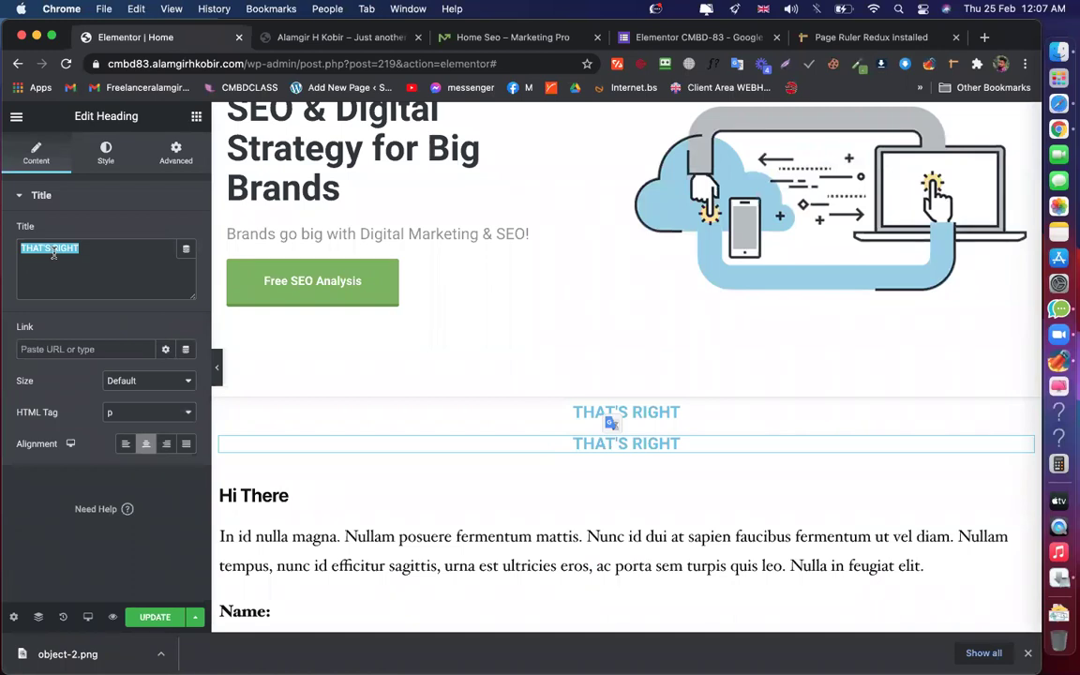
pyautogui.click(53, 251)
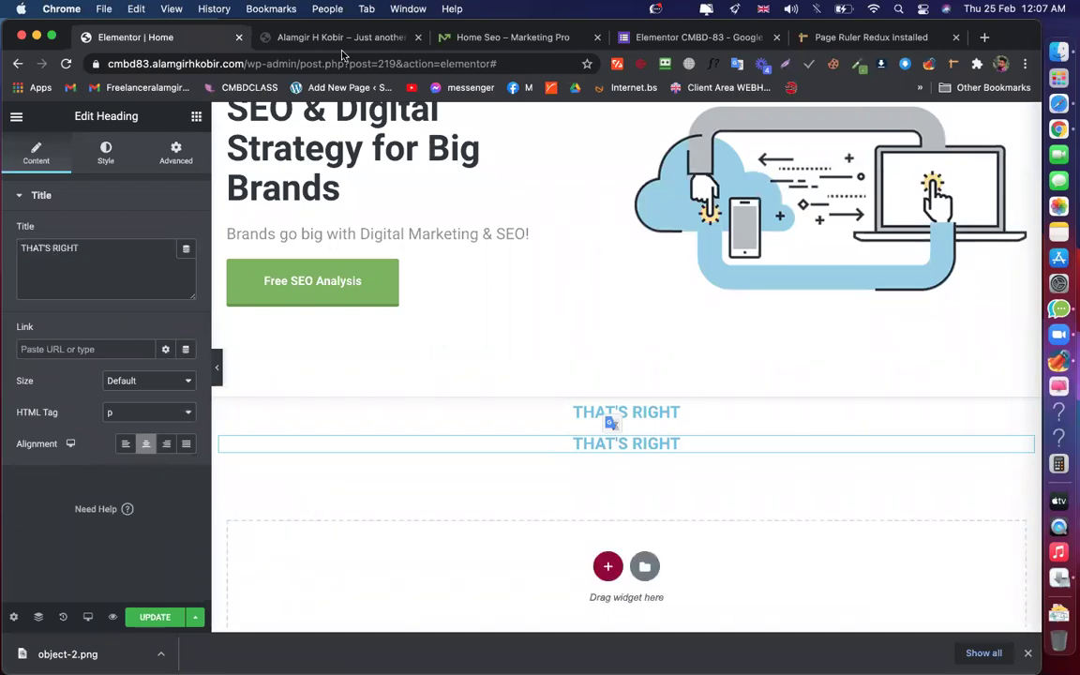
pyautogui.tripleClick(89, 256)
pyautogui.press('super+v')
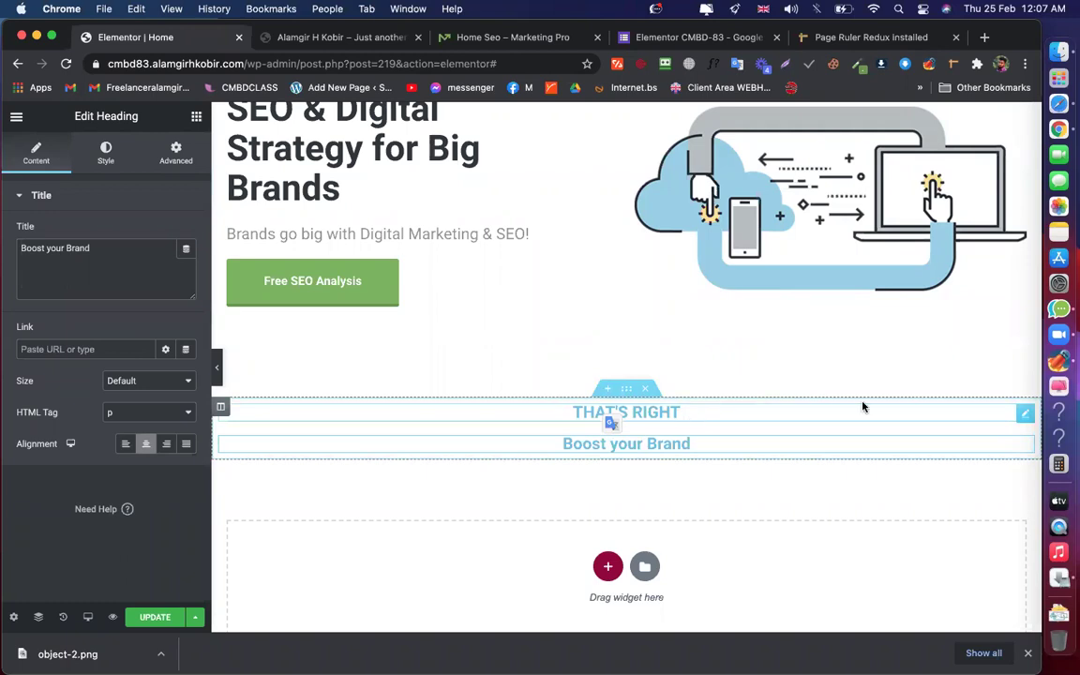
# Open the "THAT'S RIGHT" heading for editing, inspect the demo subtitle with WhatFont, copy its color code #949494, and return to the Elementor editor
pyautogui.click(1022, 417)
pyautogui.click(517, 36)
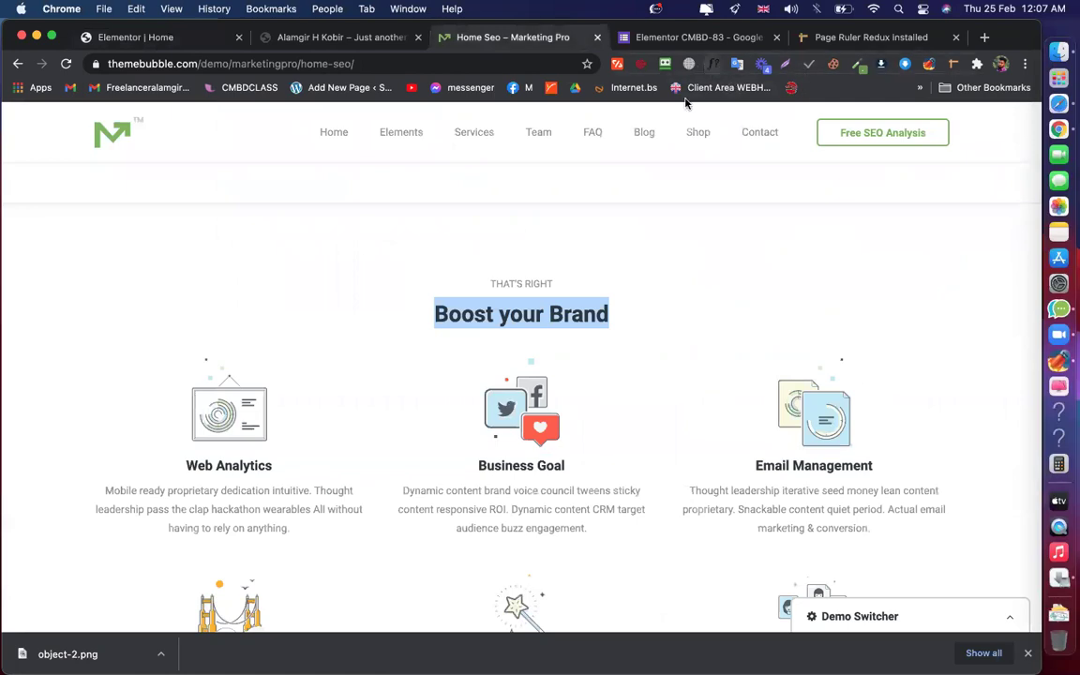
pyautogui.click(710, 63)
pyautogui.click(534, 284)
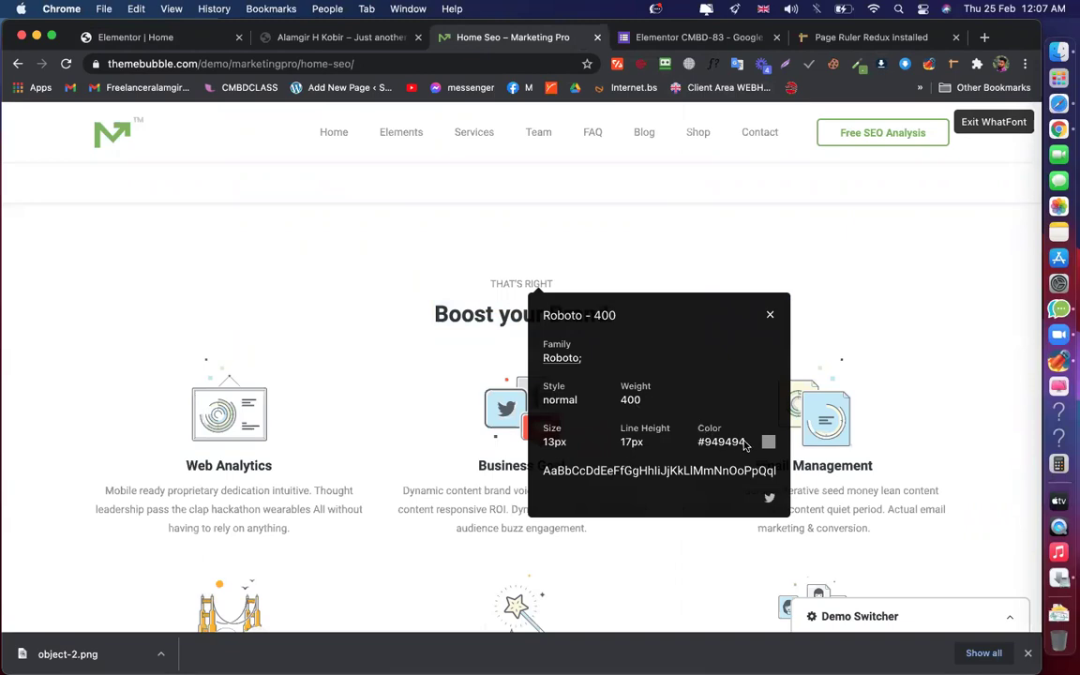
pyautogui.moveTo(746, 443); pyautogui.dragTo(699, 447)
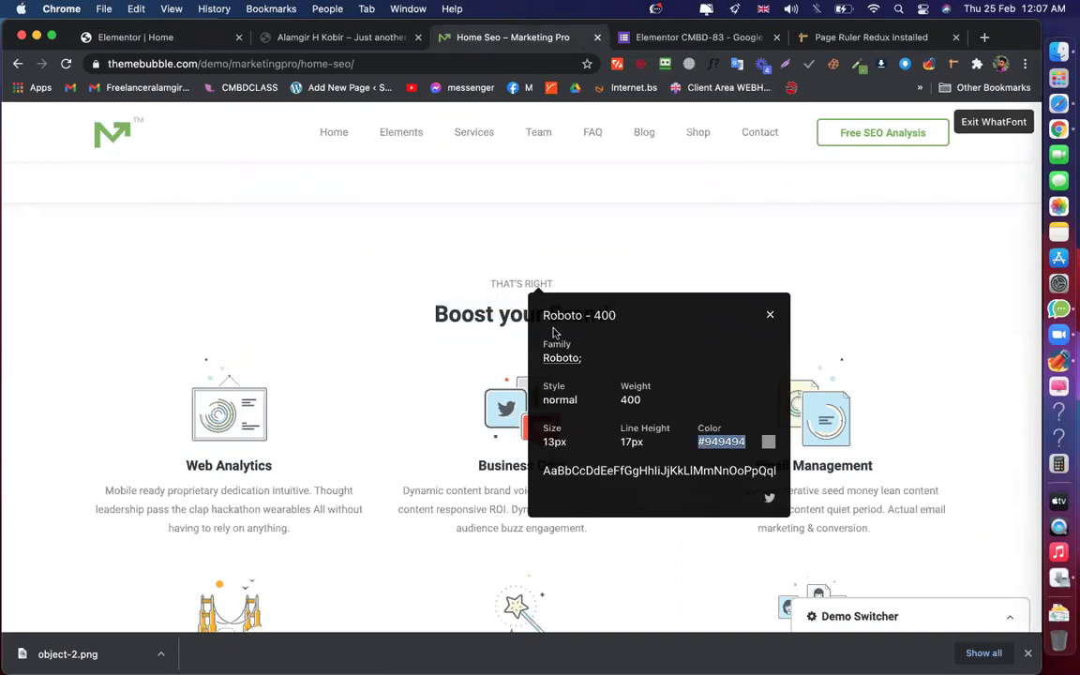
pyautogui.click(185, 43)
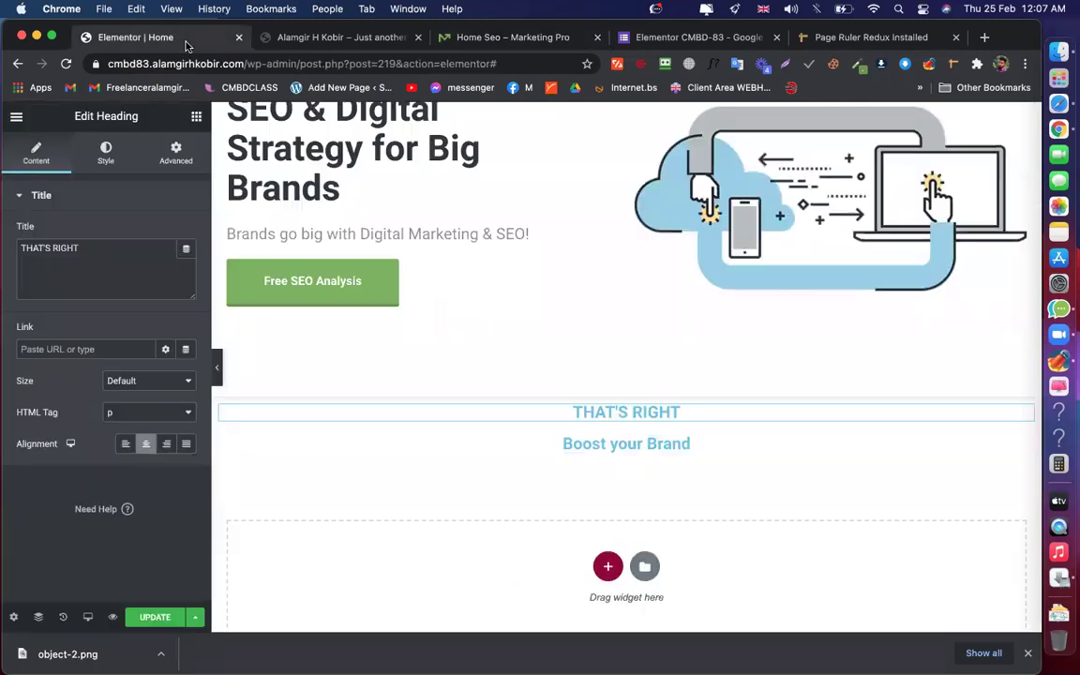
# Set the "THAT'S RIGHT" heading's text color to #949494
pyautogui.click(106, 152)
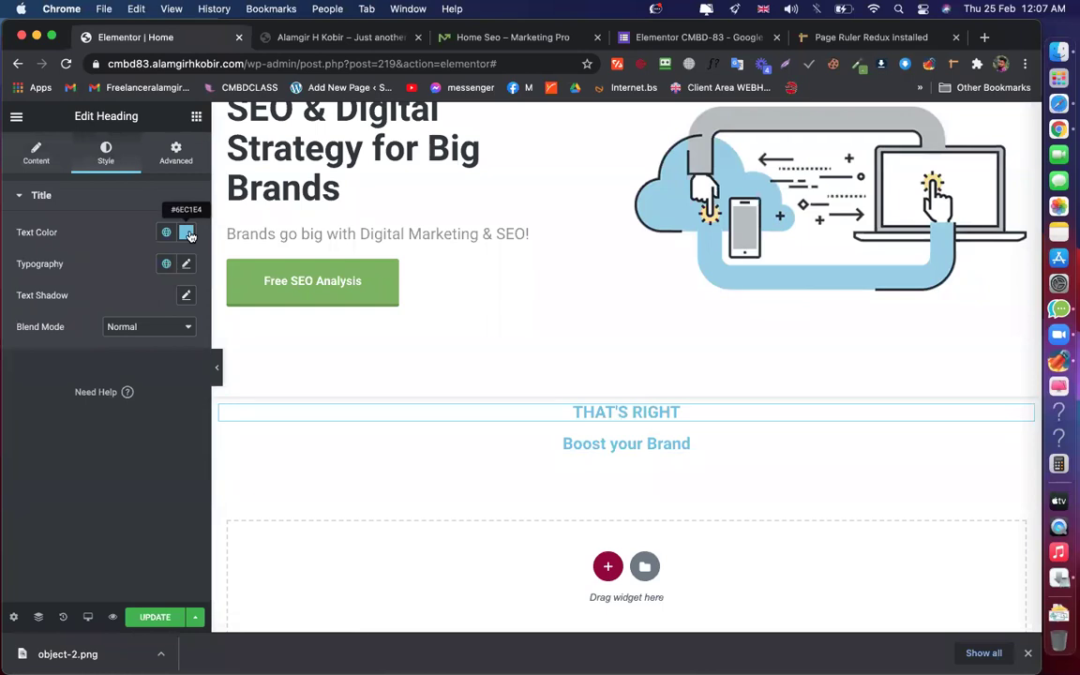
pyautogui.click(185, 232)
pyautogui.press('super+v')
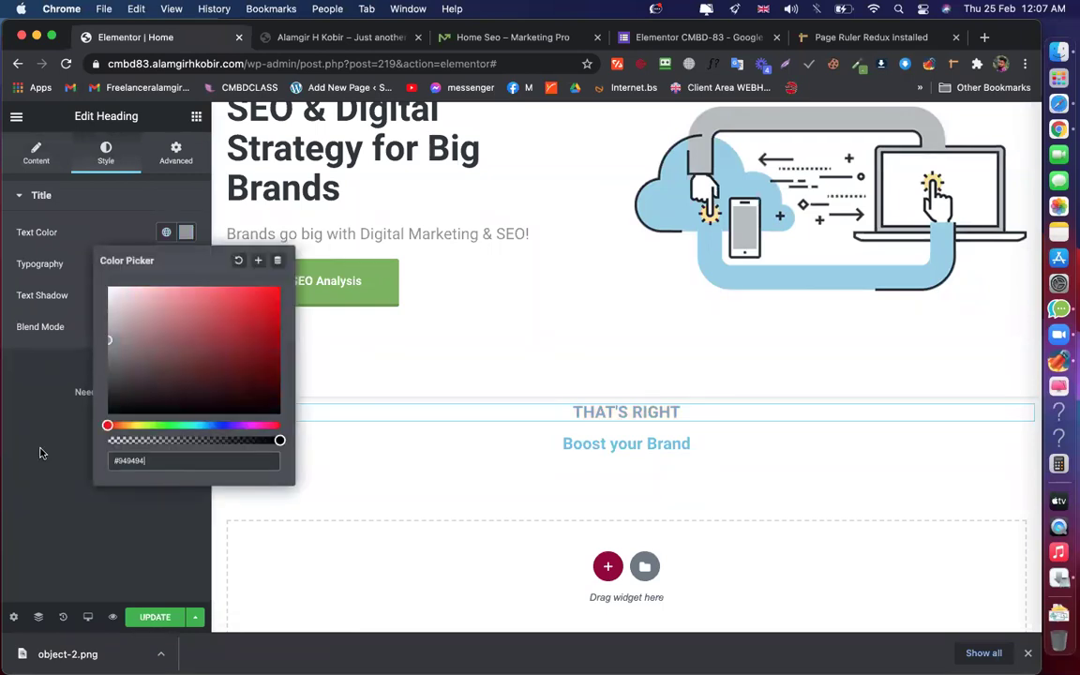
pyautogui.click(39, 452)
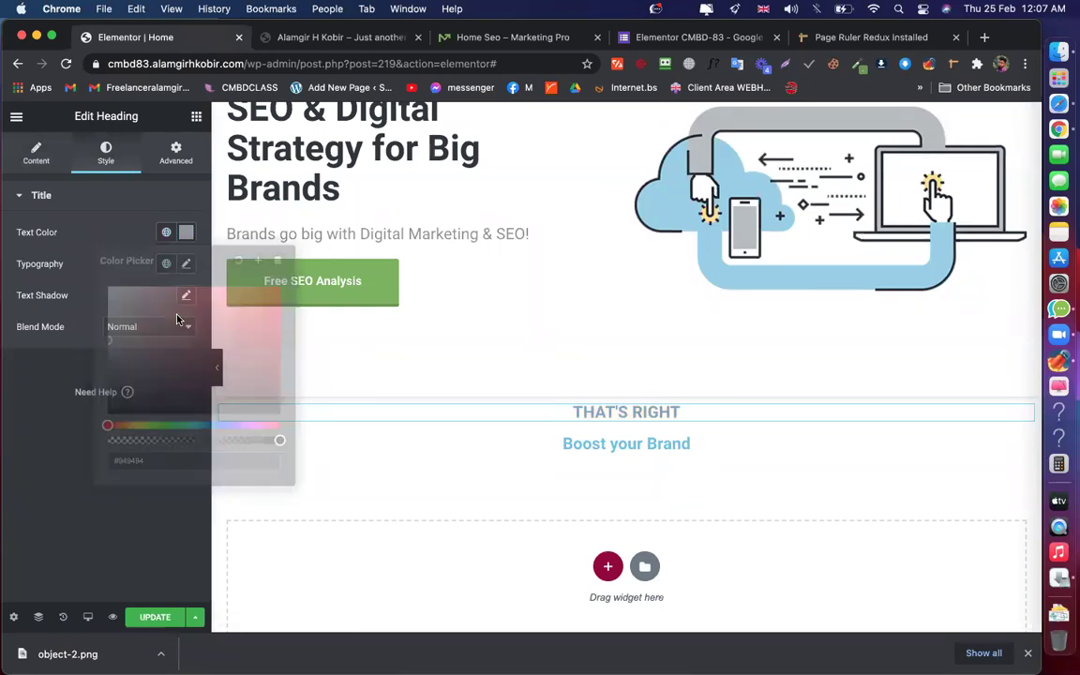
# Set the "THAT'S RIGHT" heading's typography to size 13 px, weight 700 and line height 17 px, and update the page
pyautogui.click(187, 264)
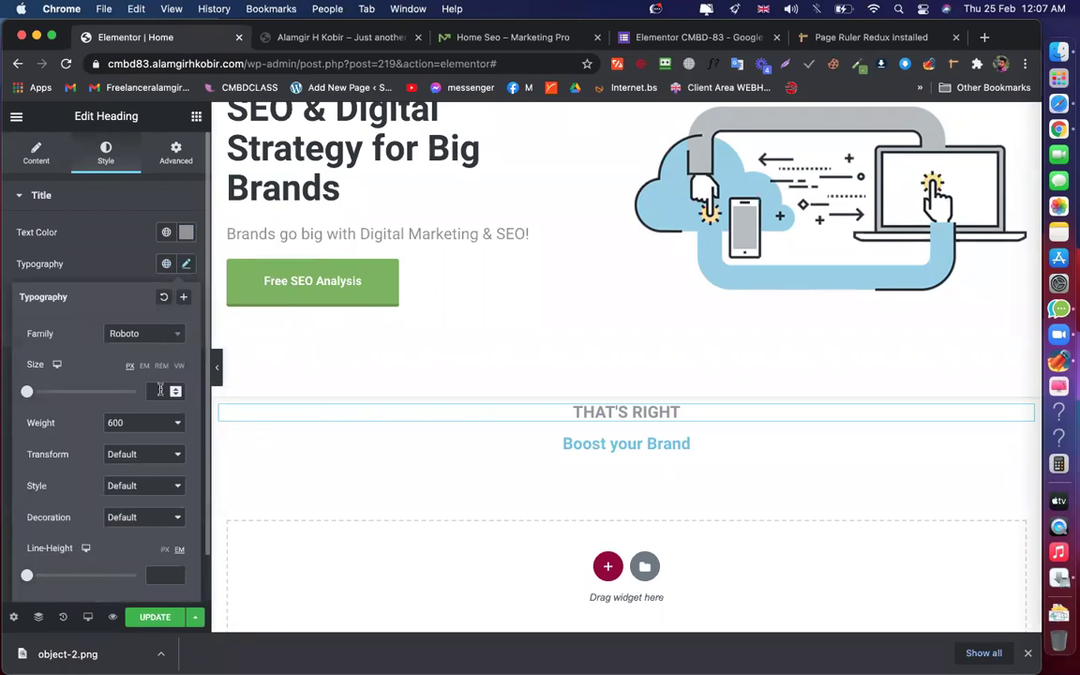
pyautogui.click(161, 390)
pyautogui.write('1')
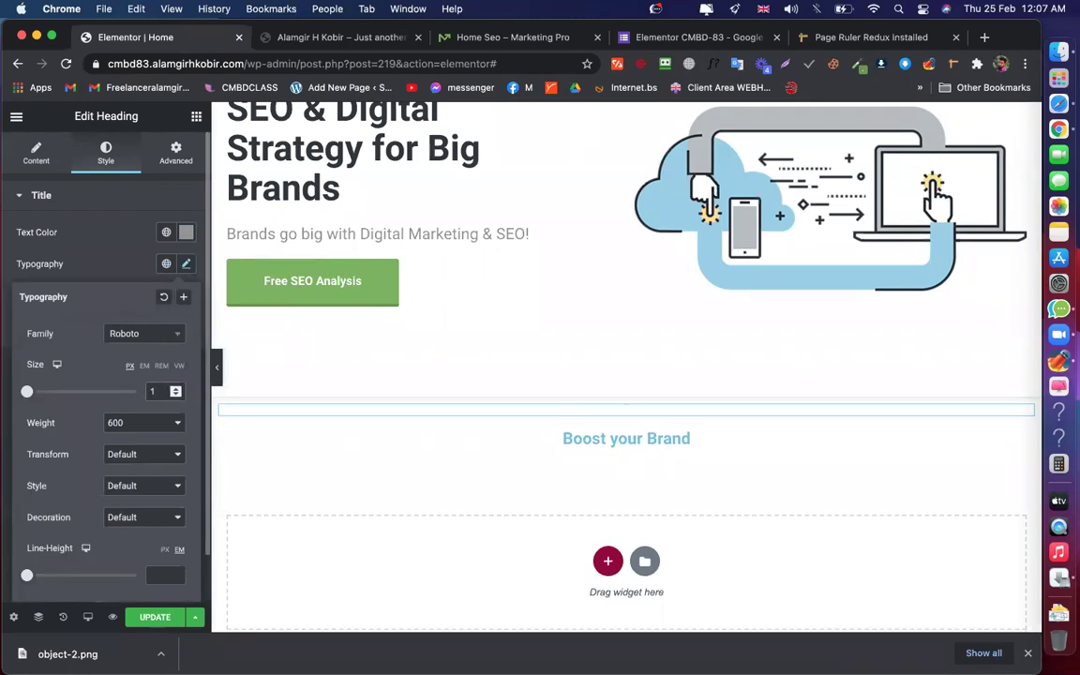
pyautogui.write('3')
pyautogui.click(146, 423)
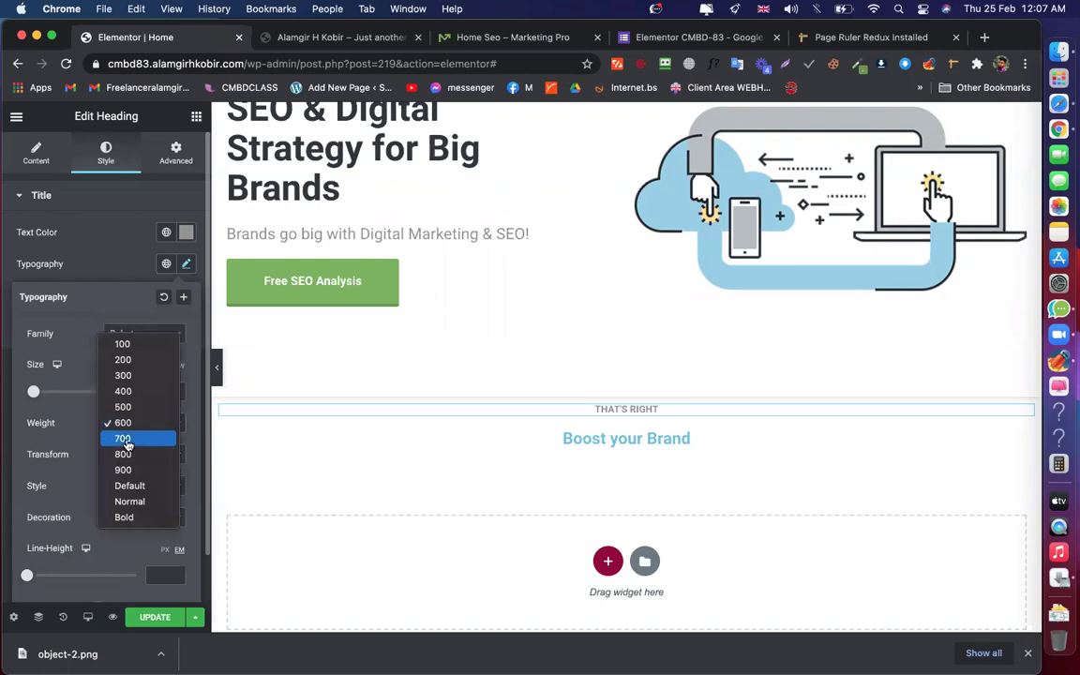
pyautogui.click(129, 438)
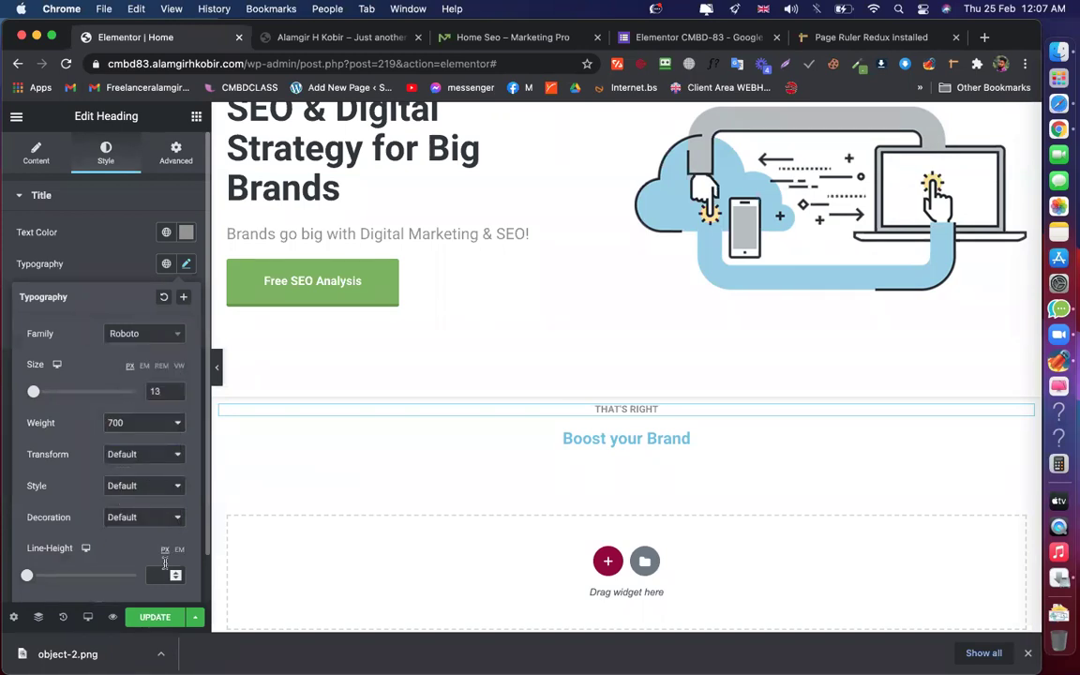
pyautogui.write('17')
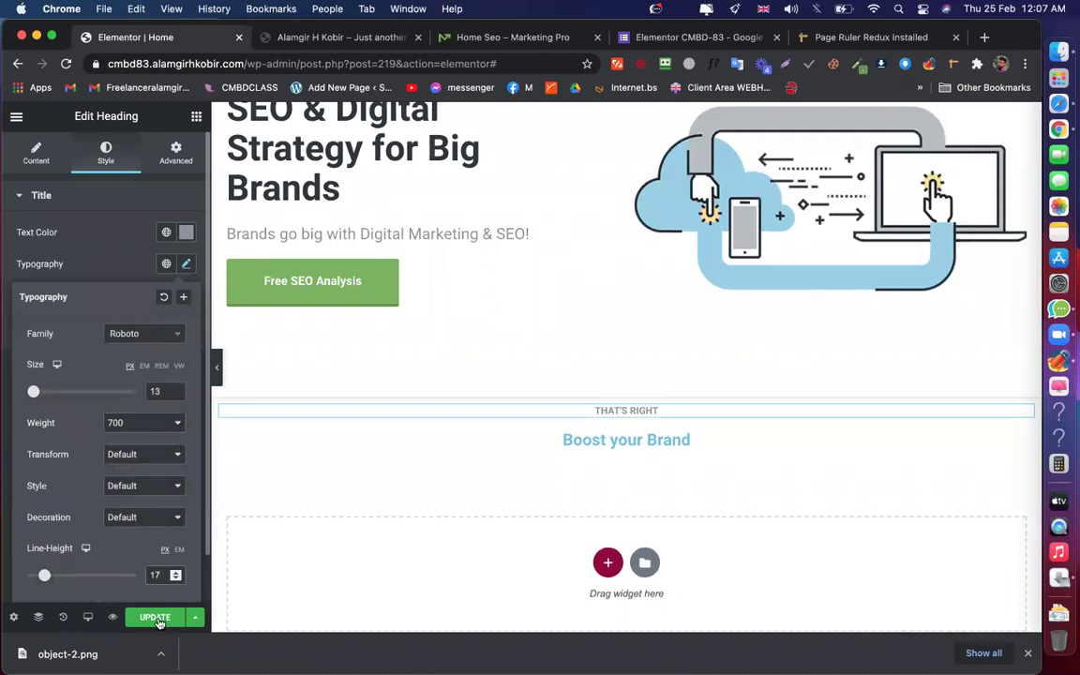
pyautogui.click(155, 618)
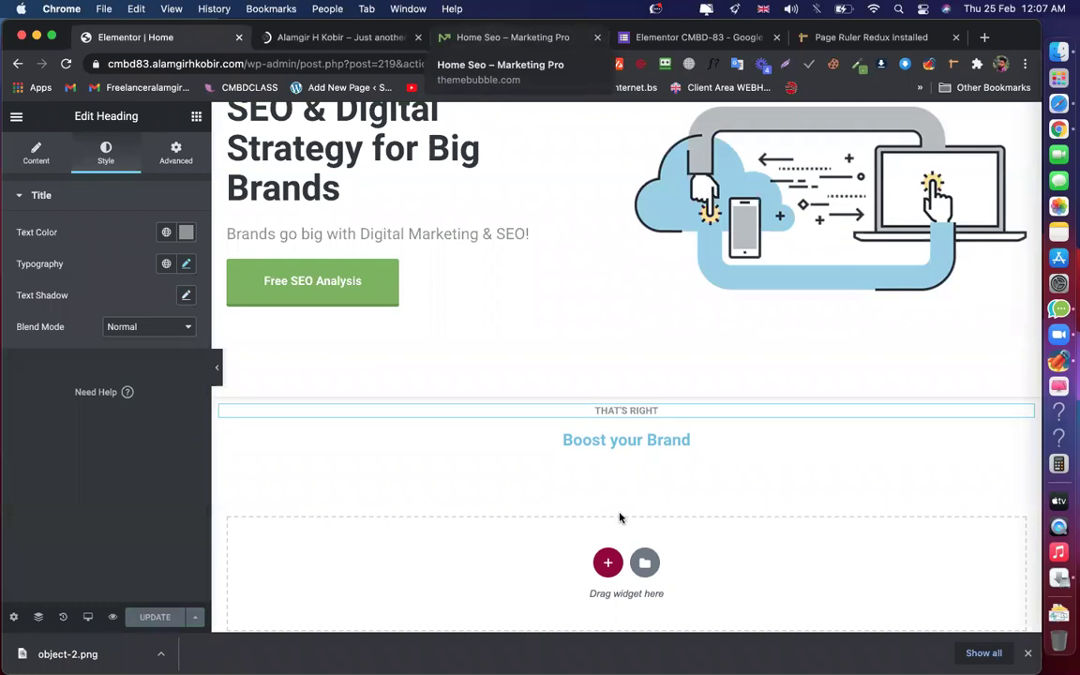
# Exit WhatFont on the demo page, copy its "Boost your Brand" text and paste it over the title of the second heading in Elementor
pyautogui.click(525, 37)
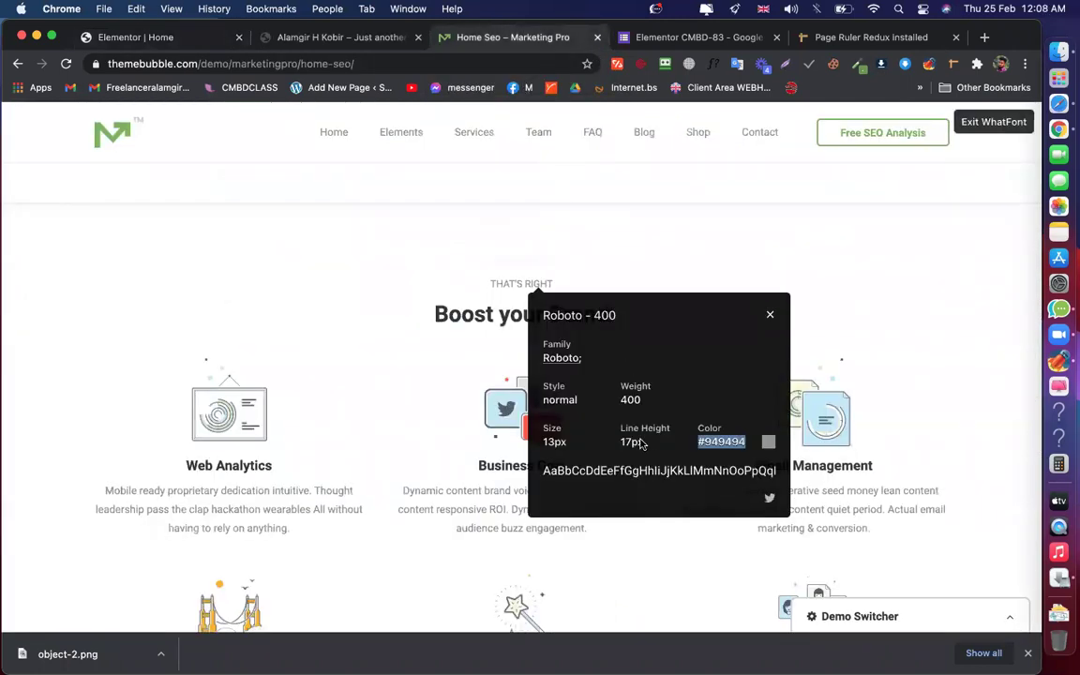
pyautogui.click(772, 316)
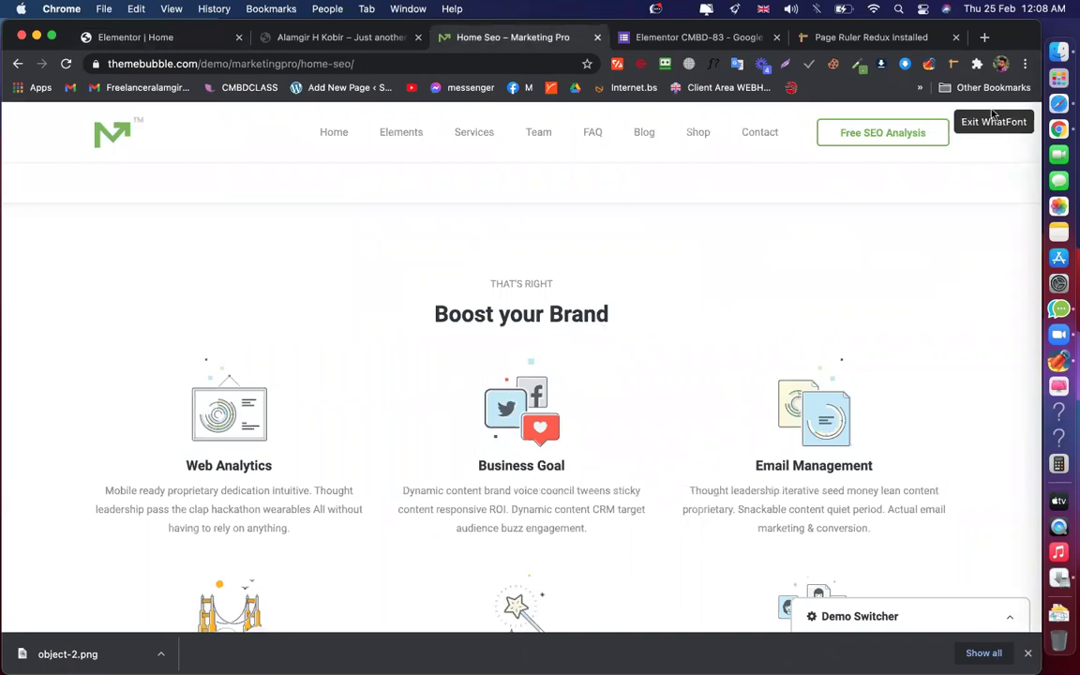
pyautogui.click(1017, 126)
pyautogui.tripleClick(559, 317)
pyautogui.press('super+c')
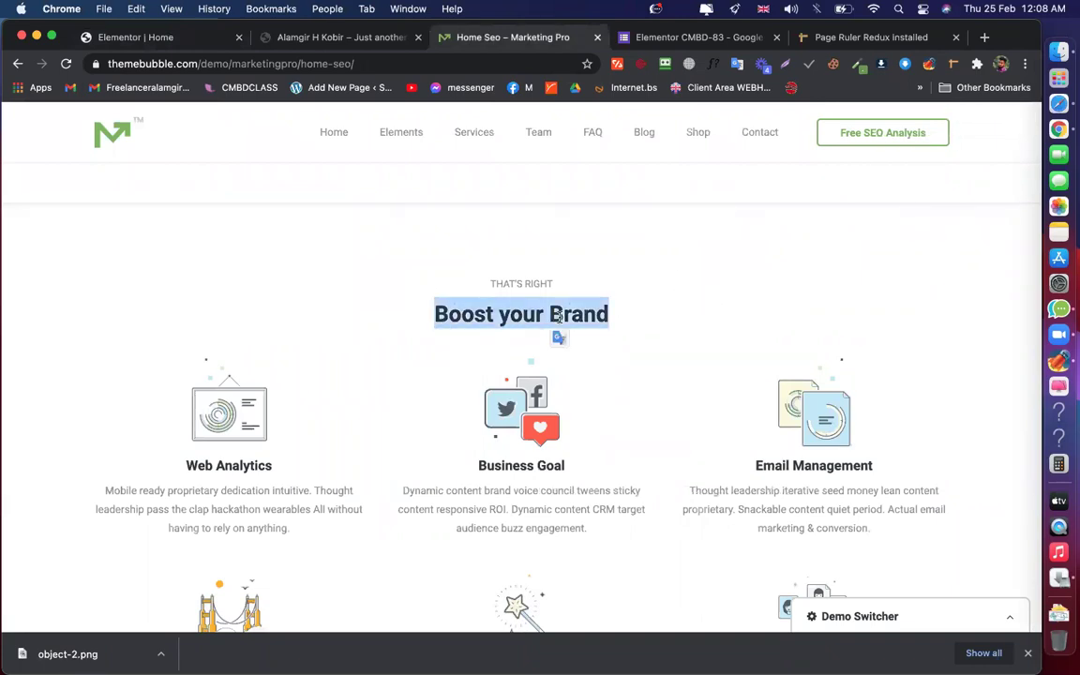
pyautogui.click(174, 38)
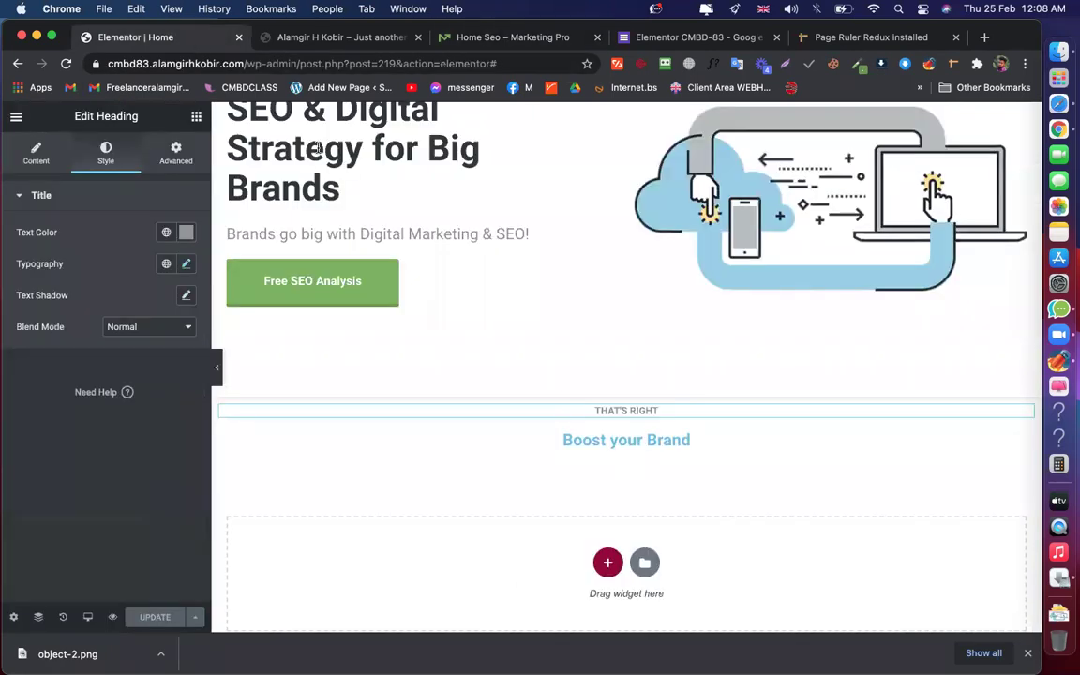
pyautogui.click(653, 433)
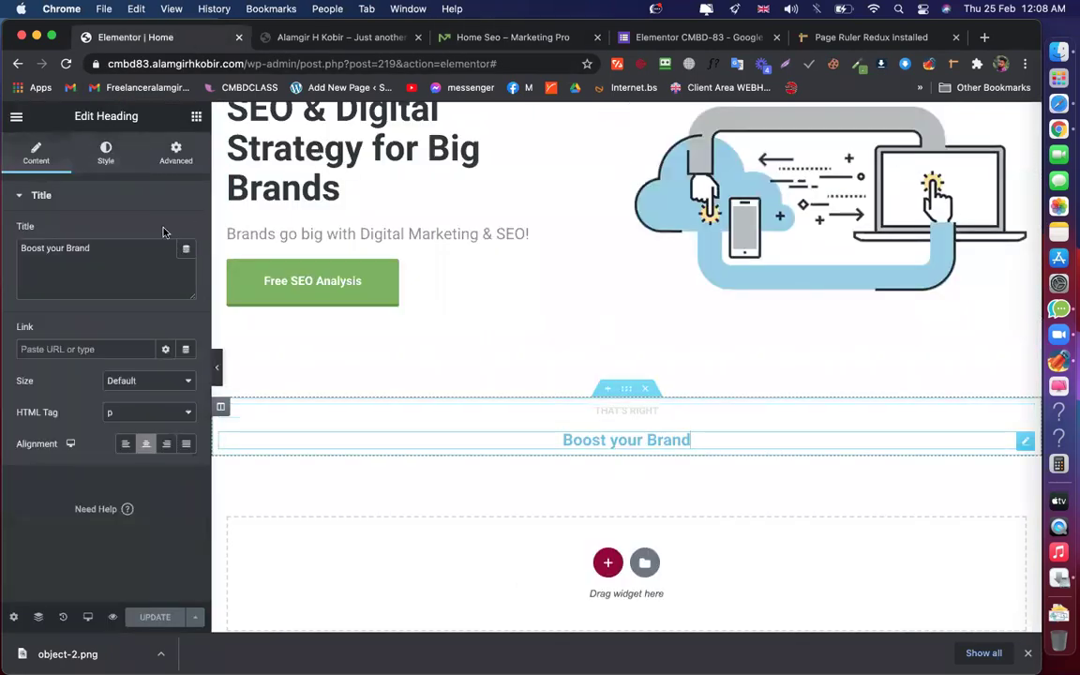
pyautogui.tripleClick(106, 248)
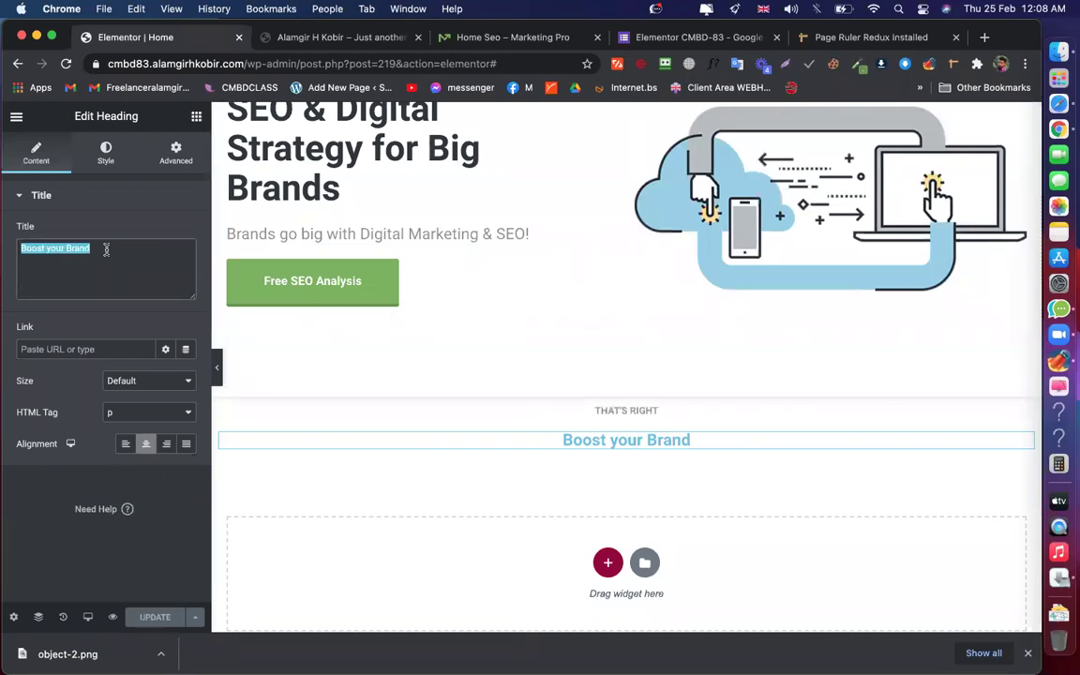
pyautogui.press('super+v')
pyautogui.press('BackSpace')
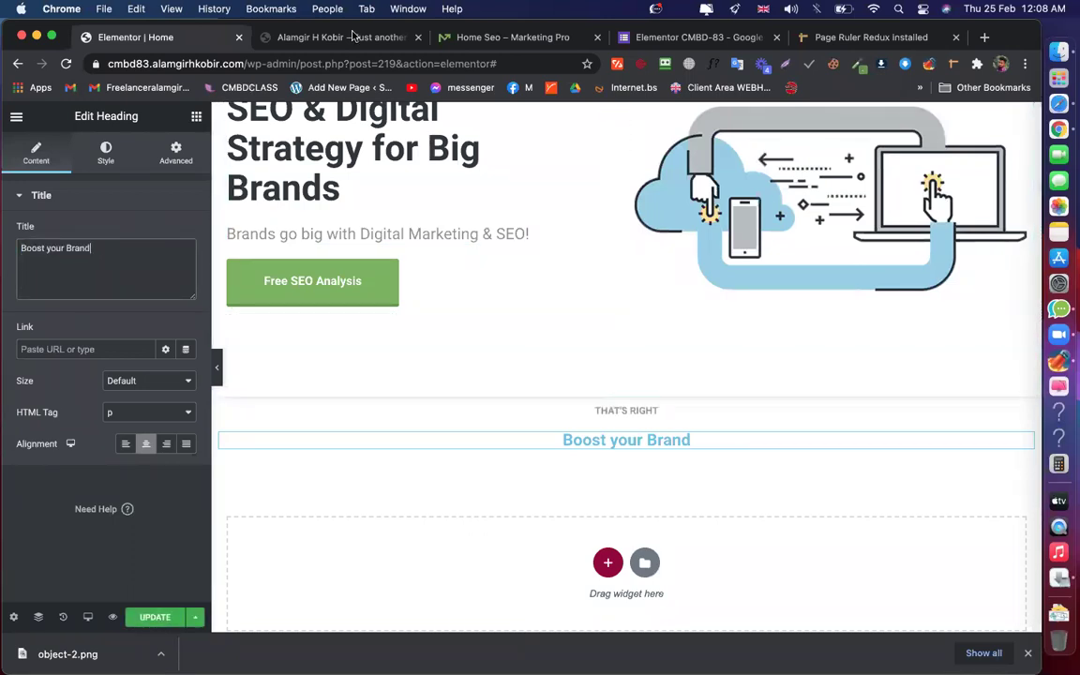
# Inspect the demo's "Boost your Brand" heading with WhatFont and copy its color code #30373b
pyautogui.click(460, 42)
pyautogui.click(712, 63)
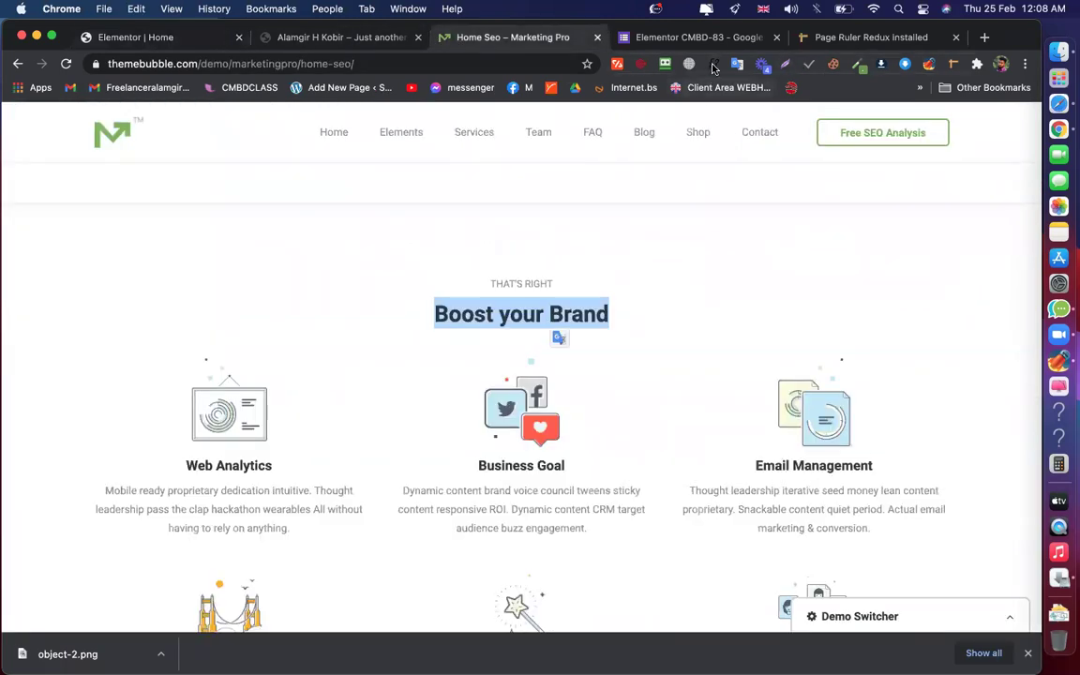
pyautogui.click(529, 321)
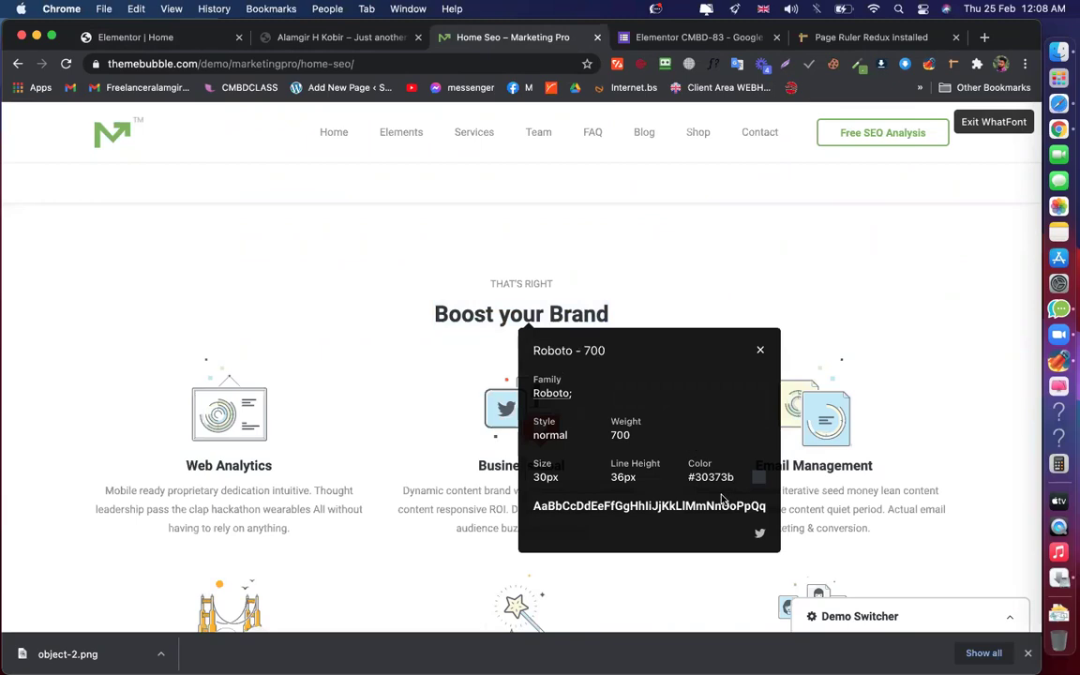
pyautogui.doubleClick(717, 479)
pyautogui.press('super+c')
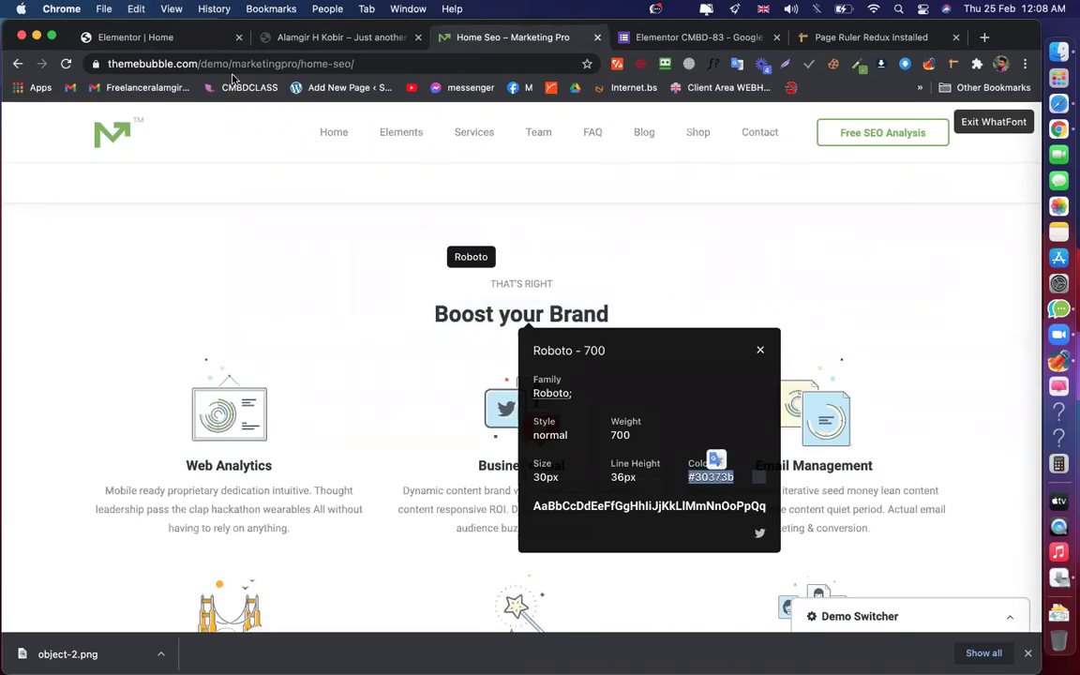
# Return to the Elementor editor and set the "Boost your Brand" heading's text color to #30373b
pyautogui.click(180, 39)
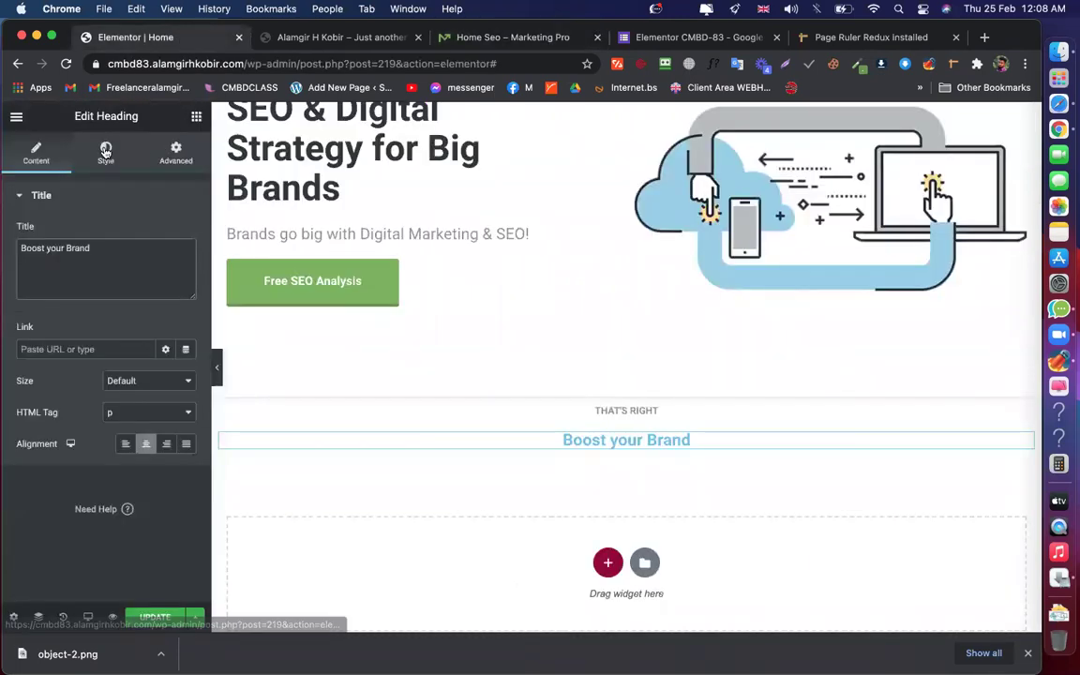
pyautogui.click(106, 150)
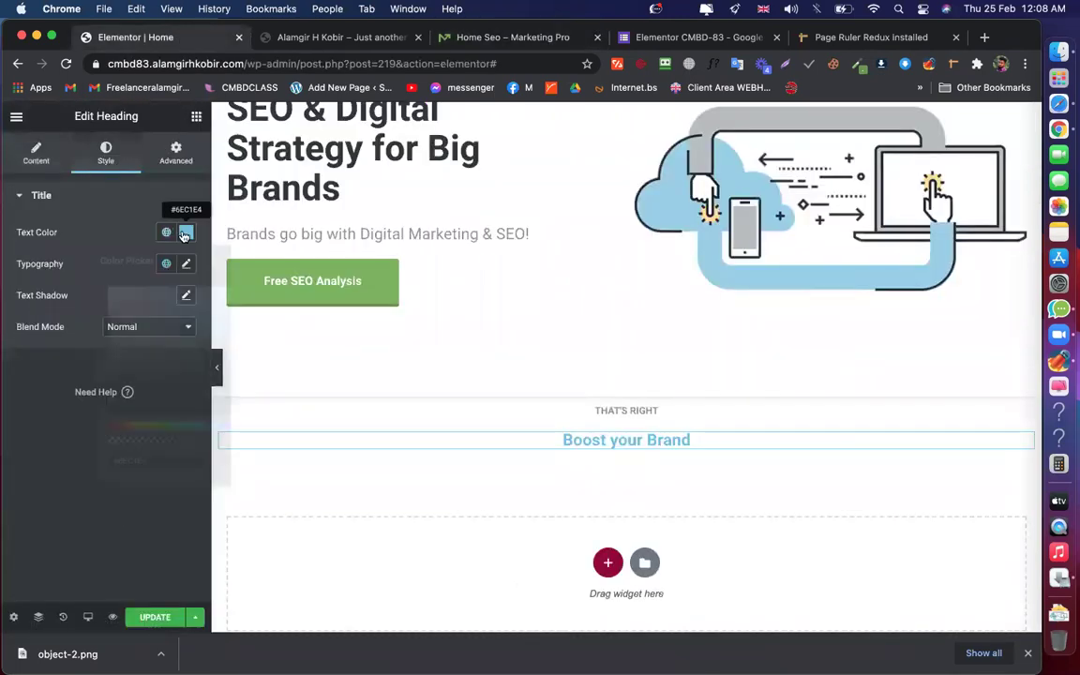
pyautogui.click(183, 234)
pyautogui.press('super+v')
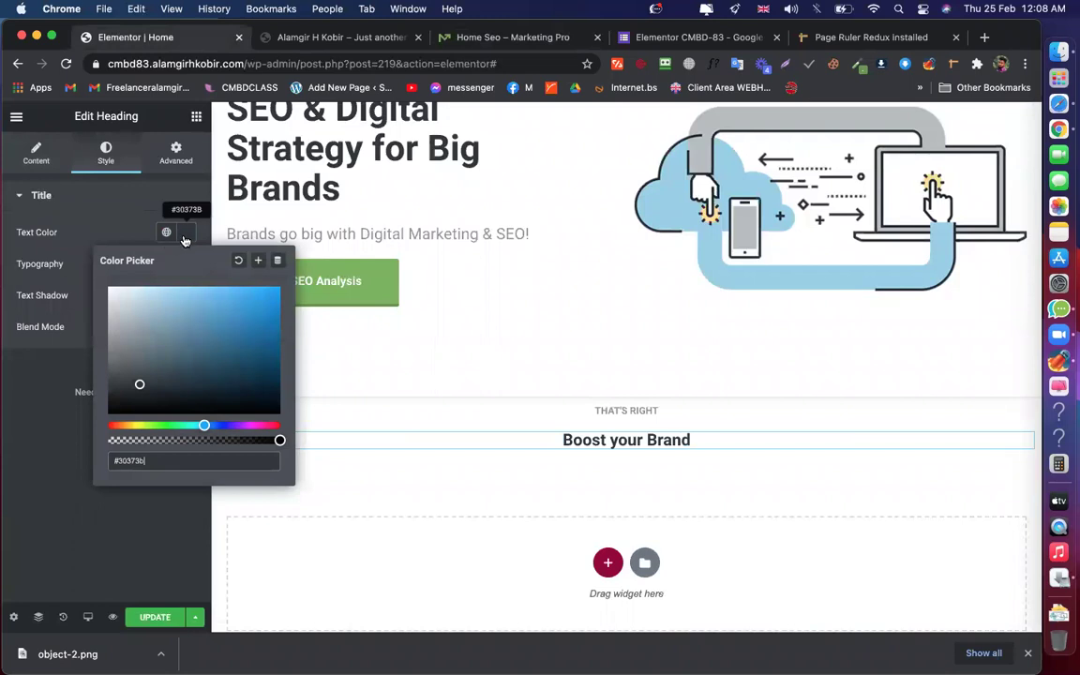
pyautogui.click(183, 234)
# Set the "Boost your Brand" heading's typography to size 30 px, weight 700 and line height 36 px, and update the page
pyautogui.click(187, 267)
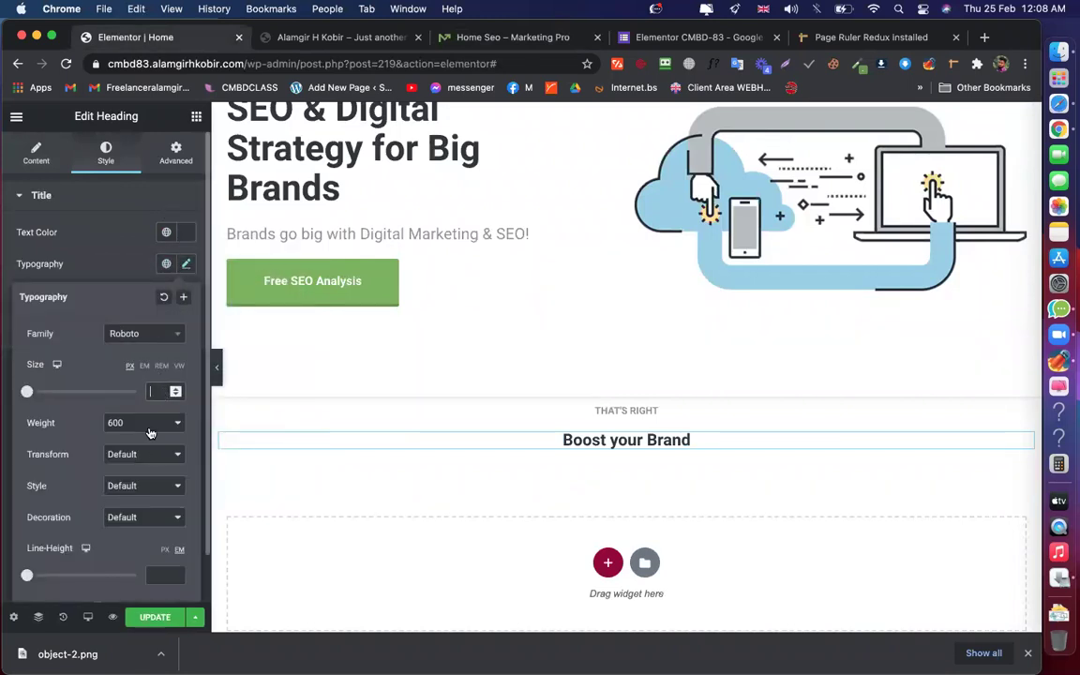
pyautogui.write('30')
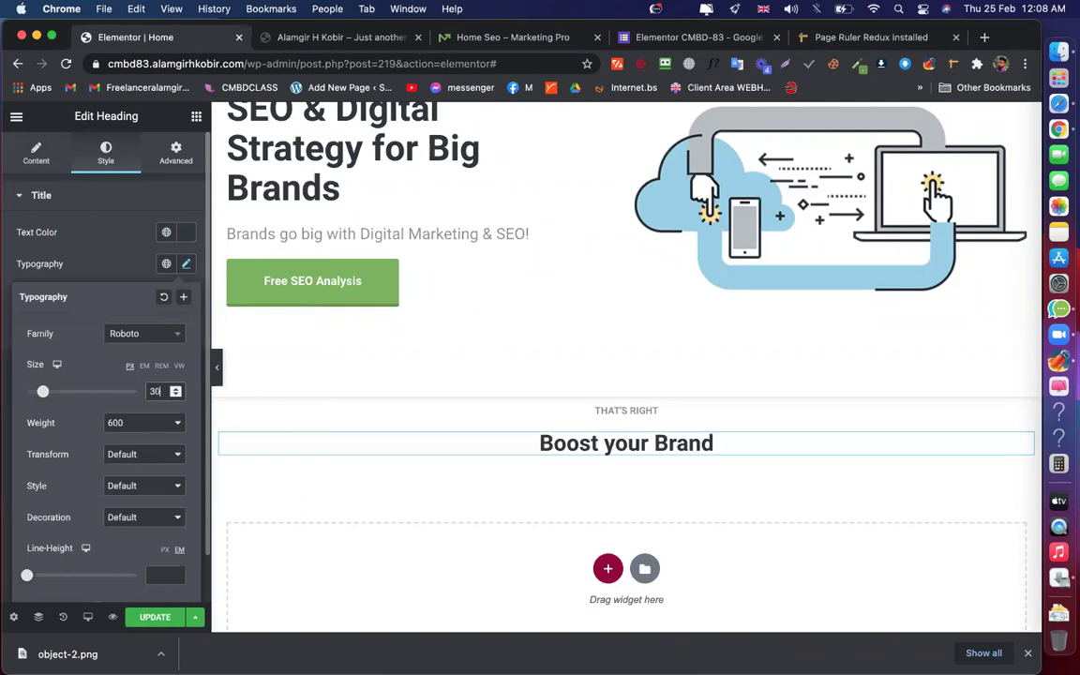
pyautogui.click(137, 425)
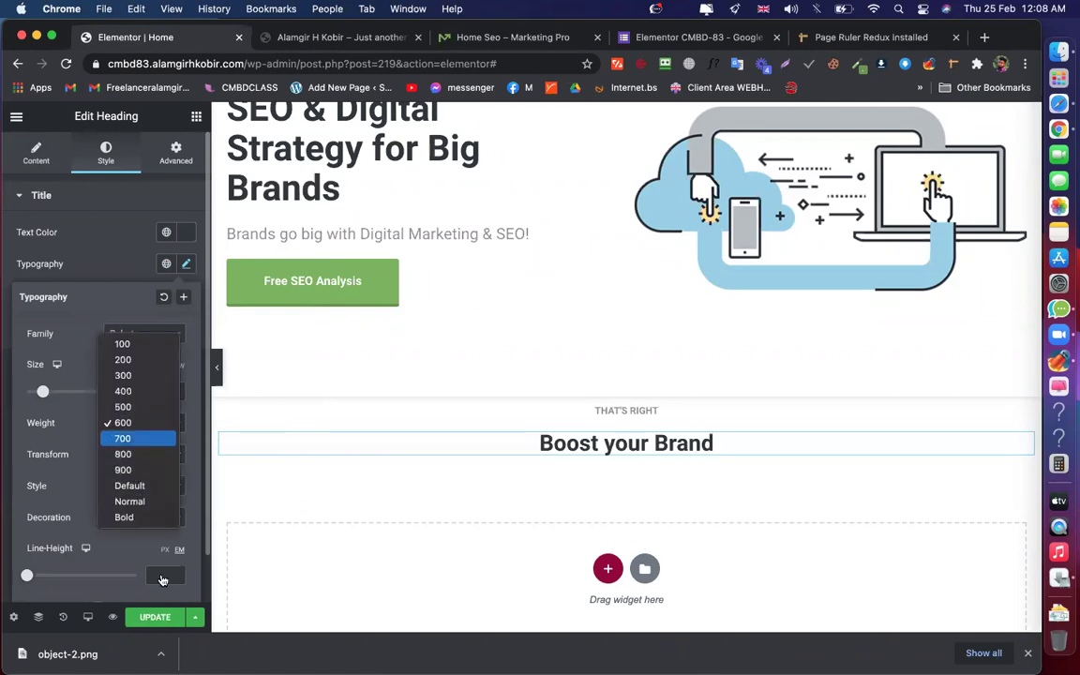
pyautogui.click(131, 437)
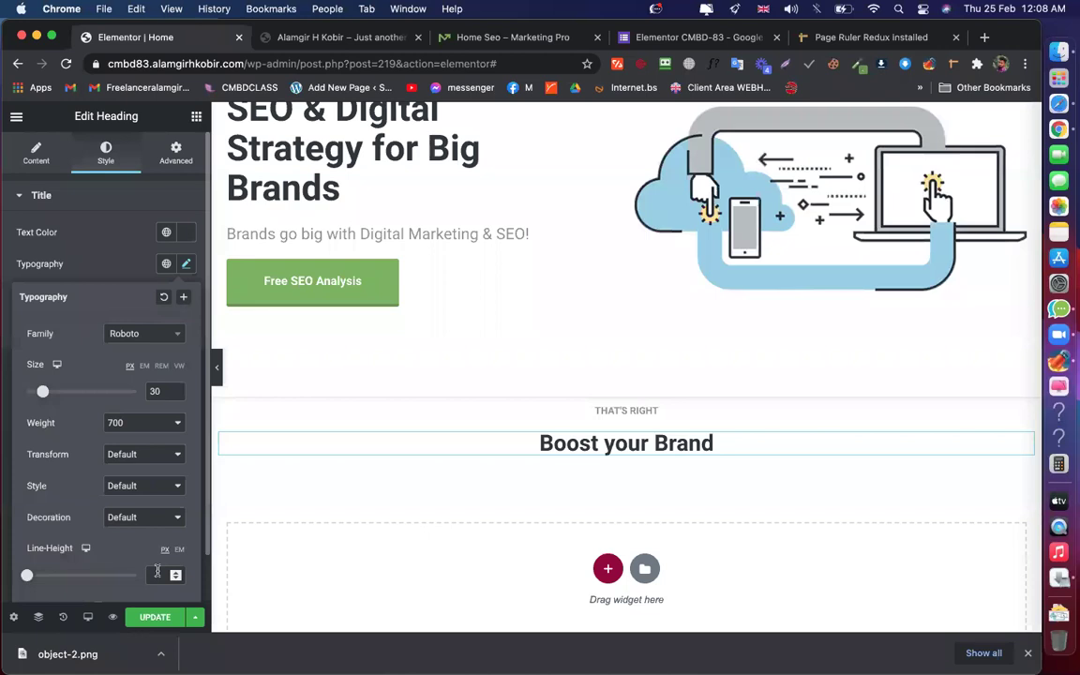
pyautogui.click(156, 574)
pyautogui.write('3')
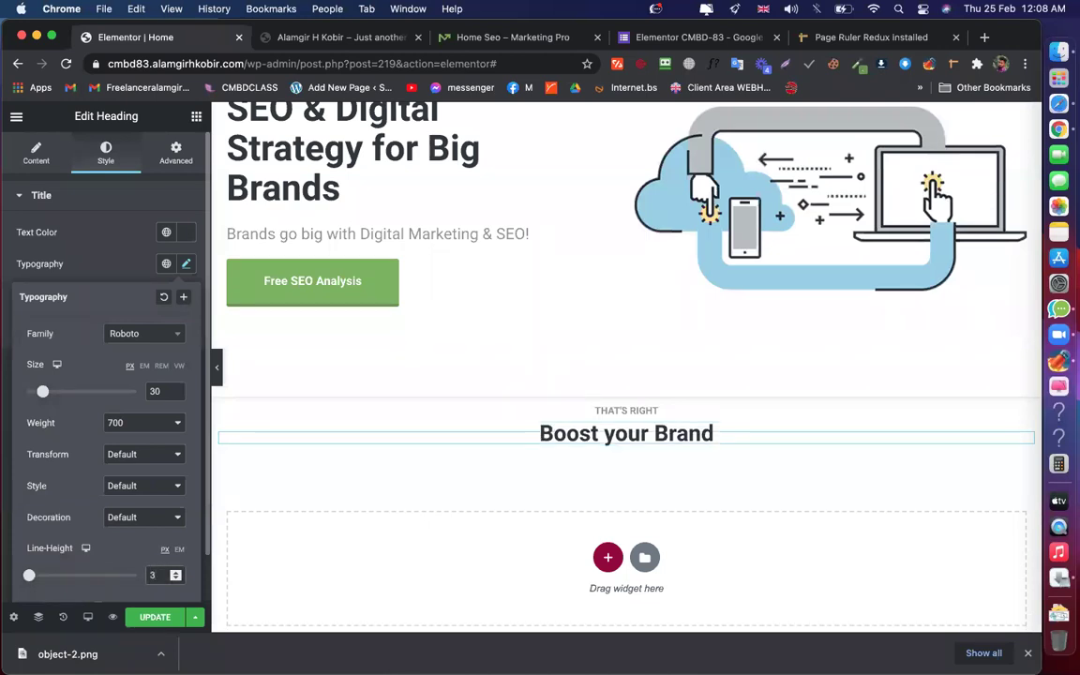
pyautogui.write('6')
pyautogui.click(154, 616)
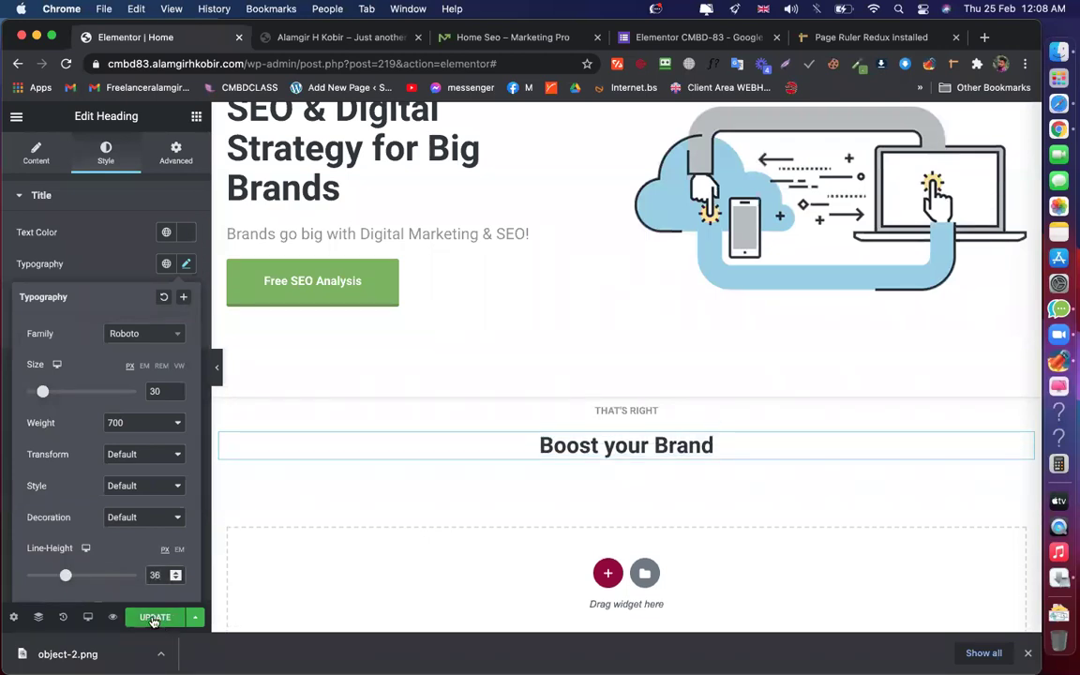
# Check both headings in the page preview and measure the demo's spacing above the "THAT'S RIGHT" subtitle with Page Ruler
pyautogui.click(281, 37)
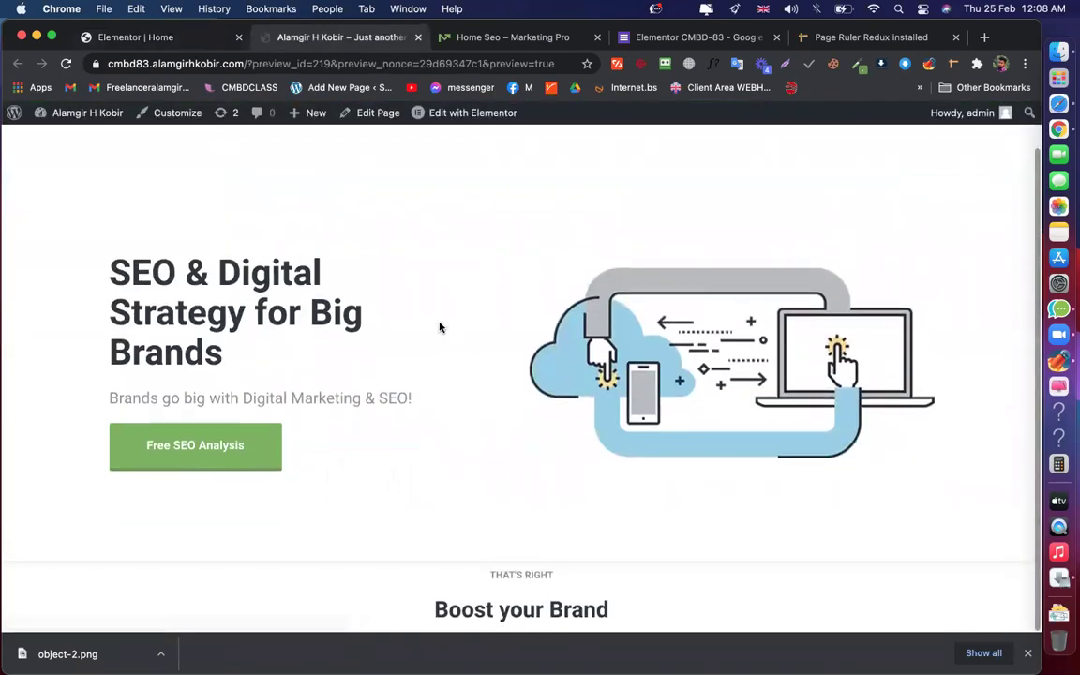
pyautogui.click(533, 40)
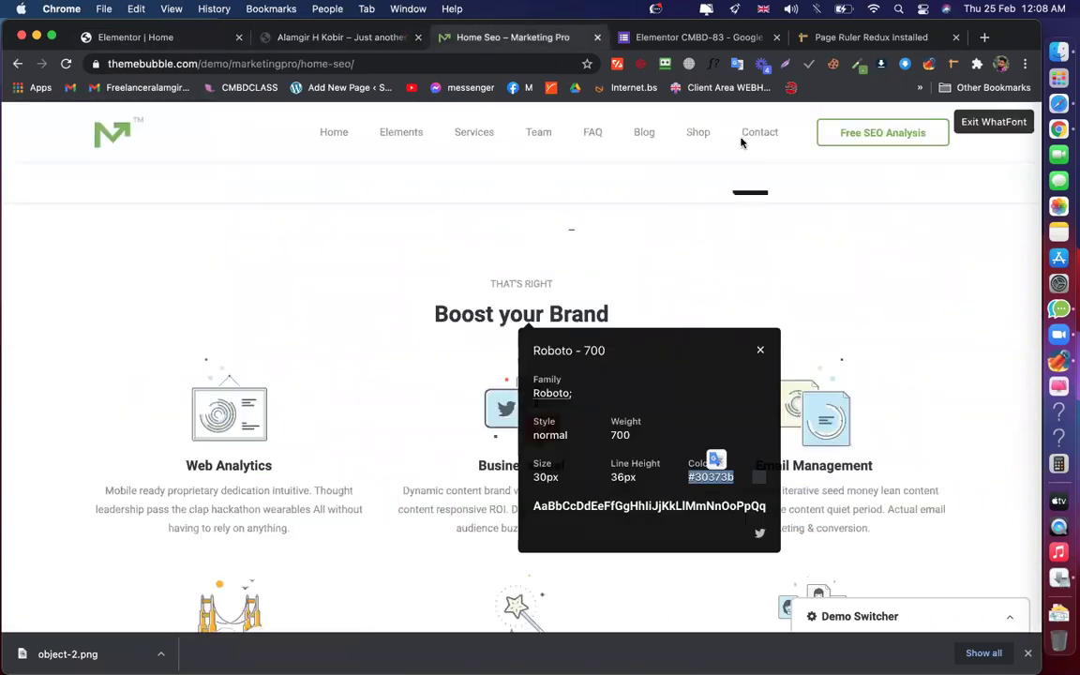
pyautogui.click(958, 63)
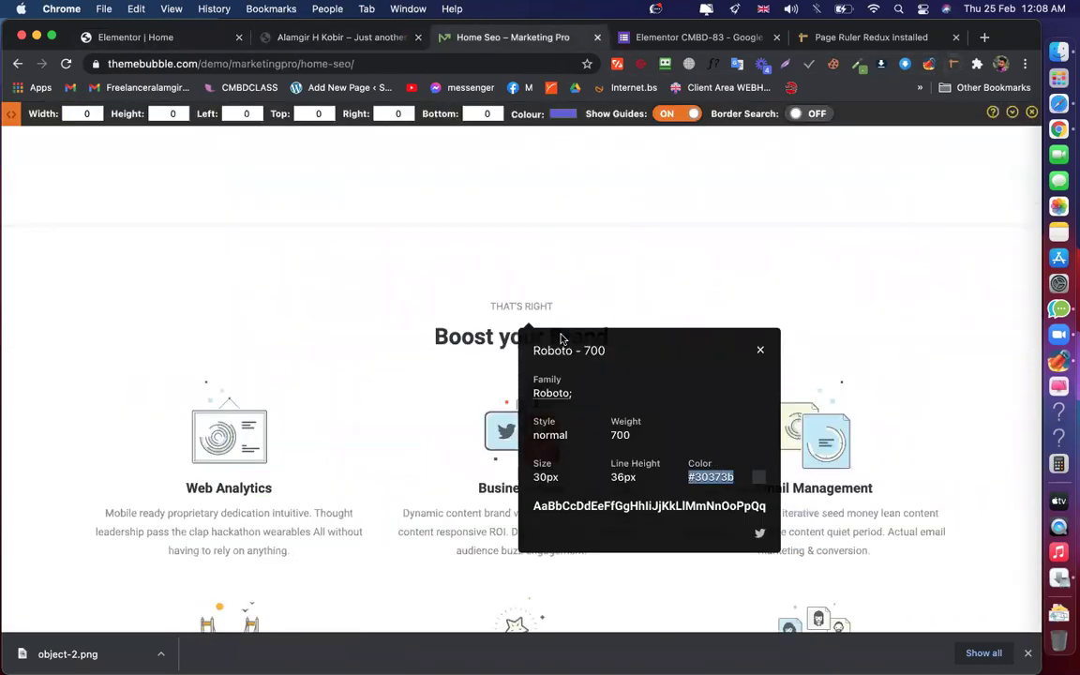
pyautogui.moveTo(511, 226); pyautogui.dragTo(513, 298)
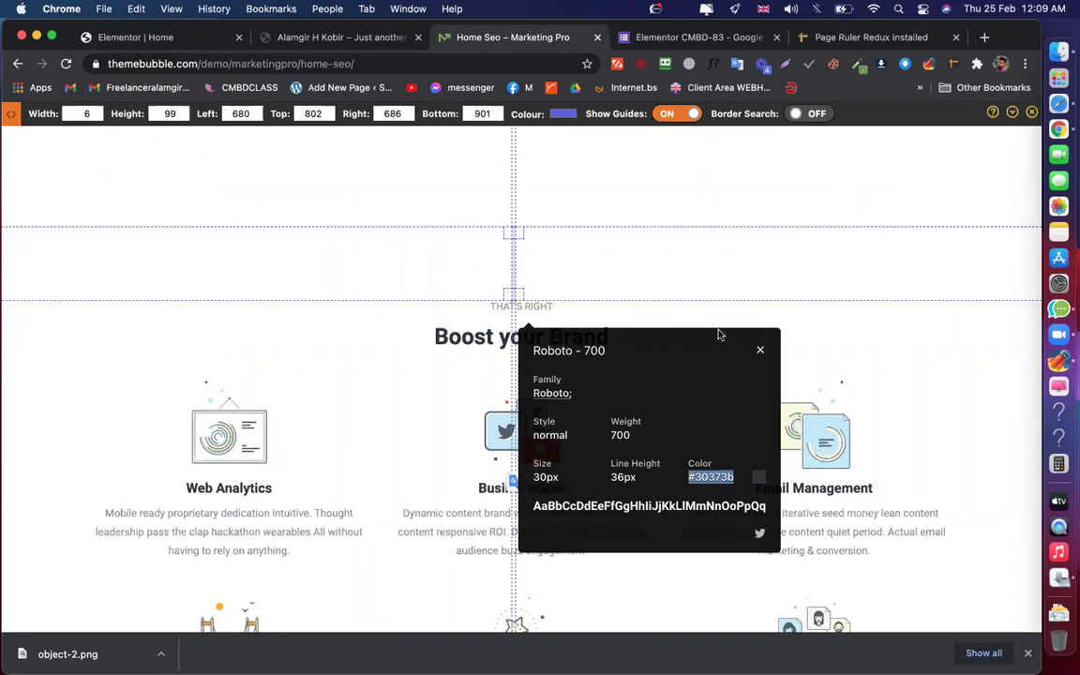
# Close the font details and the page ruler on the reference page, and return to the Elementor page editor
pyautogui.click(759, 350)
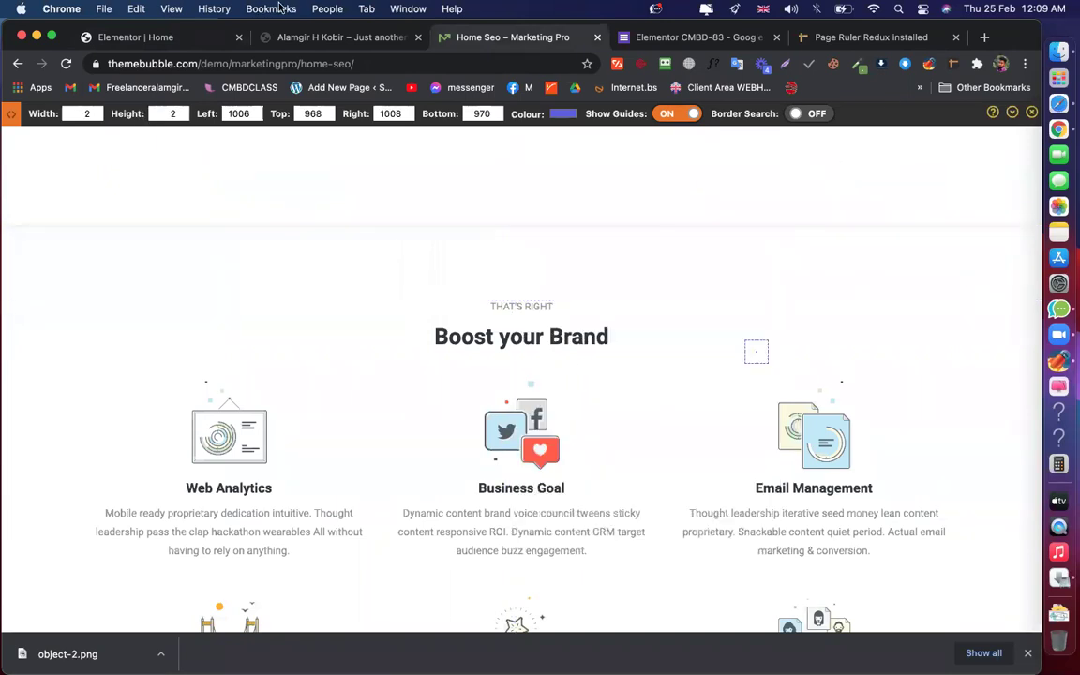
pyautogui.click(1031, 114)
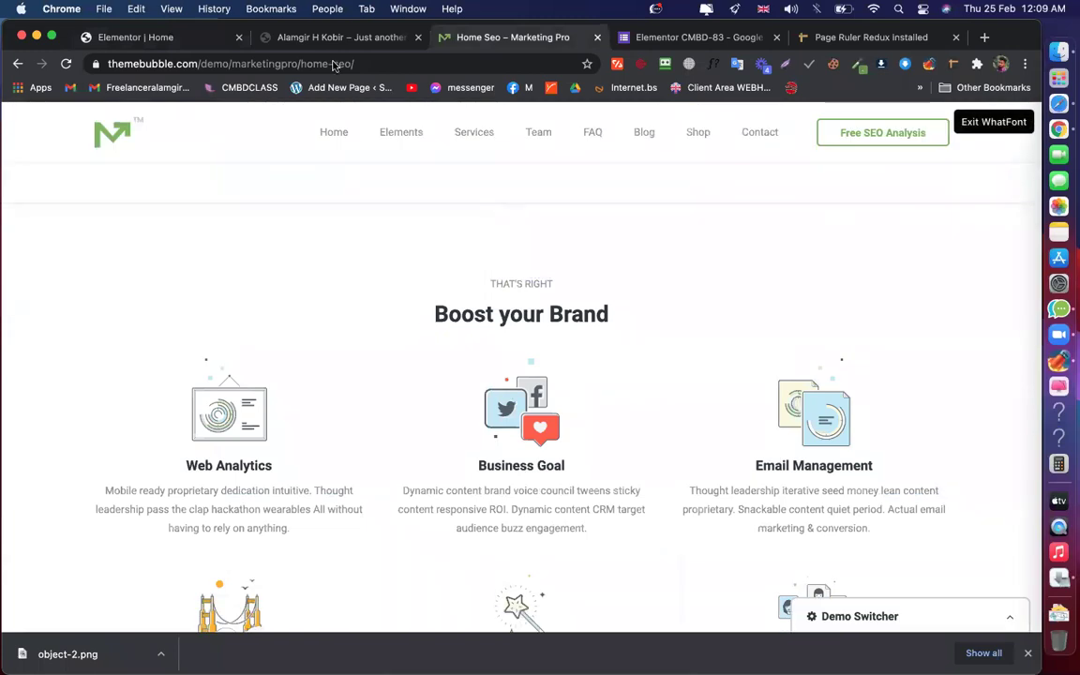
pyautogui.click(190, 43)
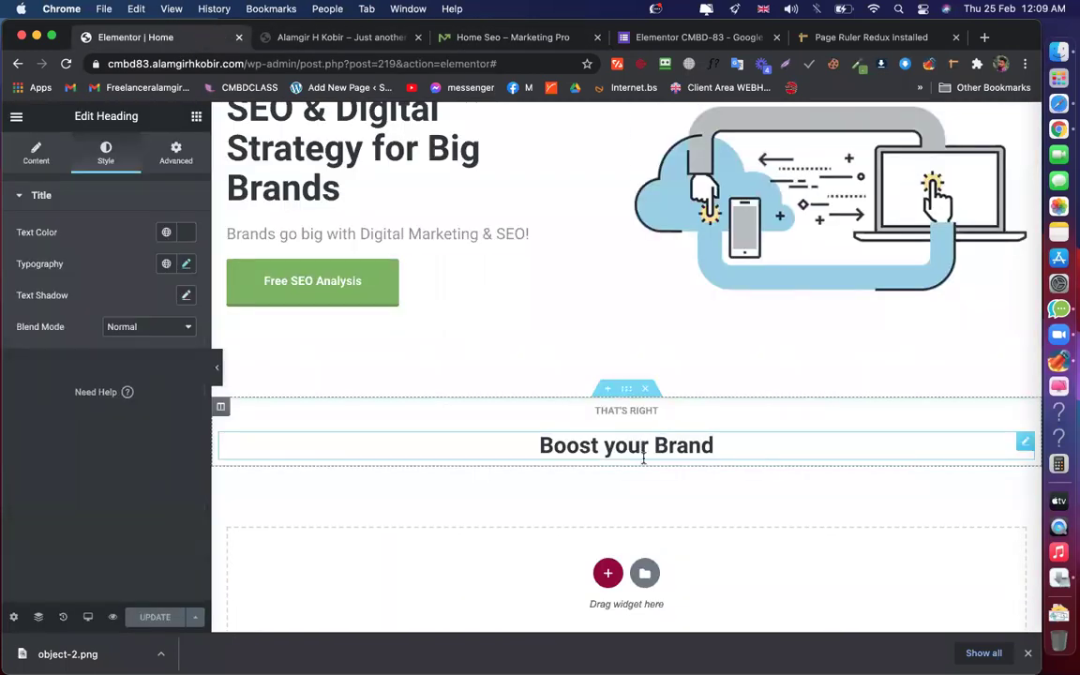
pyautogui.scroll(-1, 661, 506)
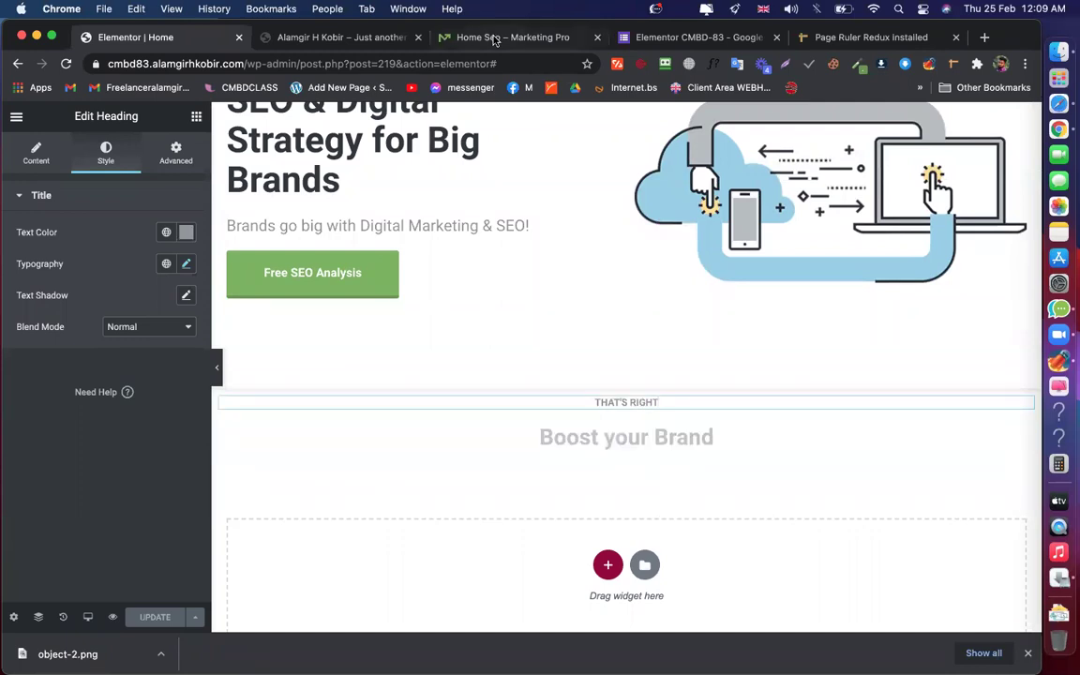
# Inspect the "THAT'S RIGHT" font on the reference page and set the matching Elementor heading's weight to 400
pyautogui.click(451, 37)
pyautogui.click(537, 288)
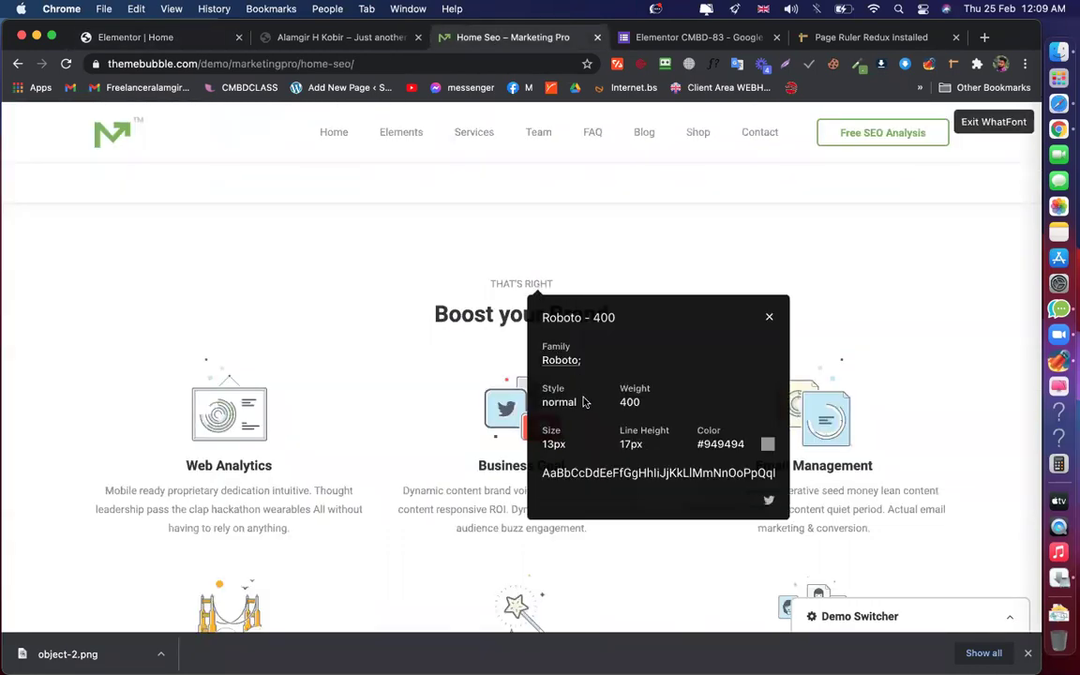
pyautogui.click(192, 40)
pyautogui.click(630, 404)
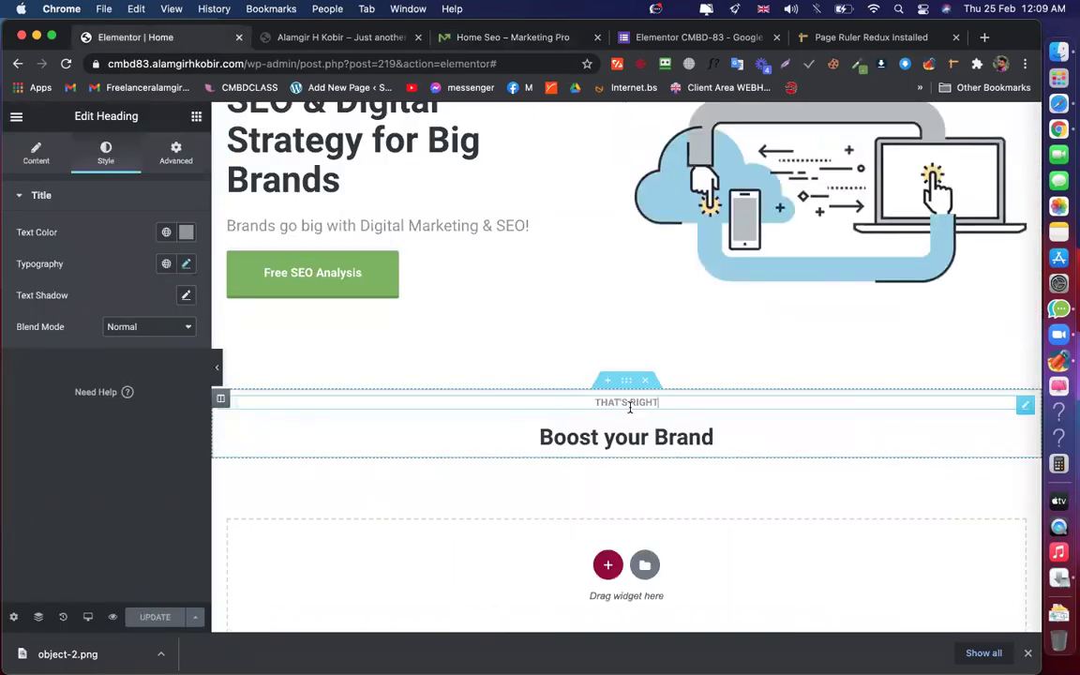
pyautogui.click(187, 266)
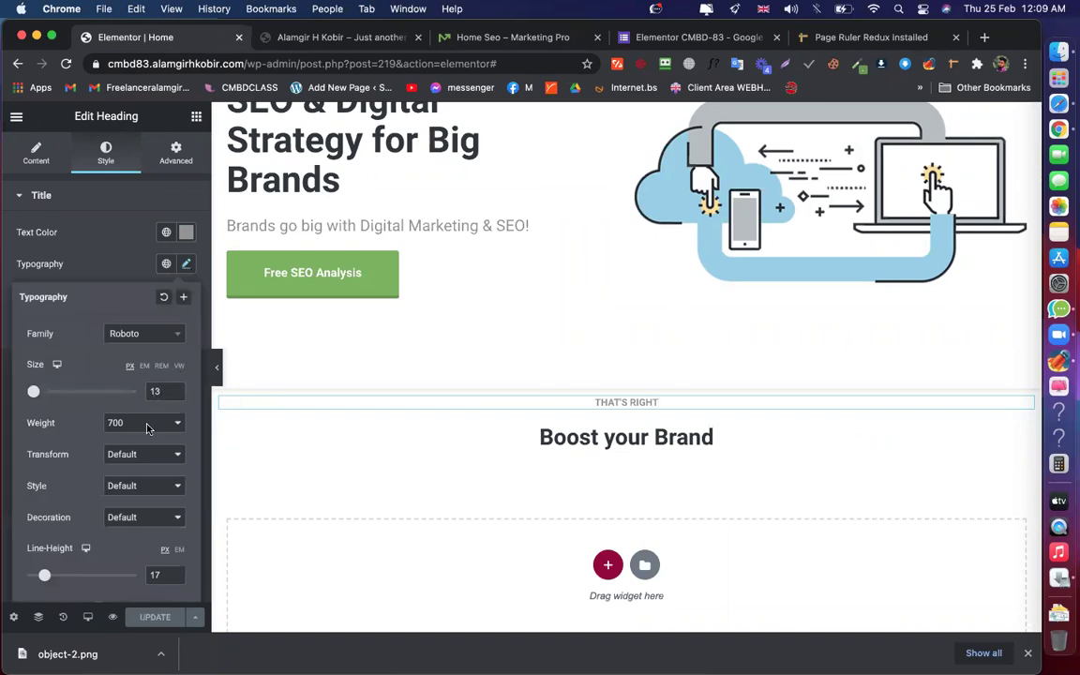
pyautogui.click(146, 427)
pyautogui.click(131, 375)
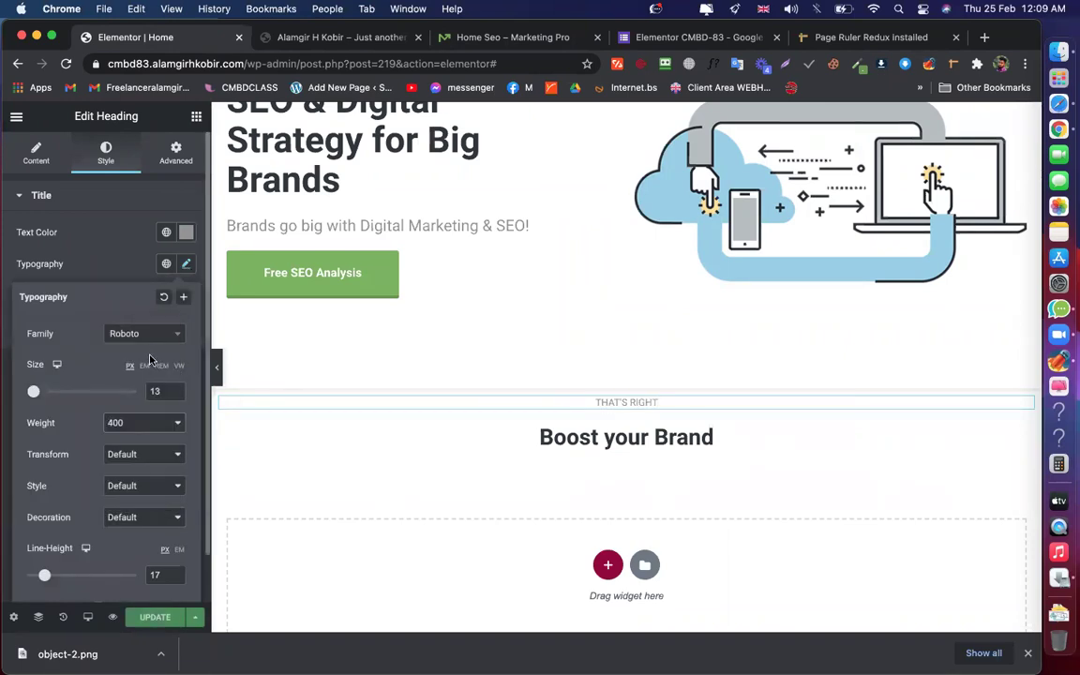
pyautogui.click(187, 266)
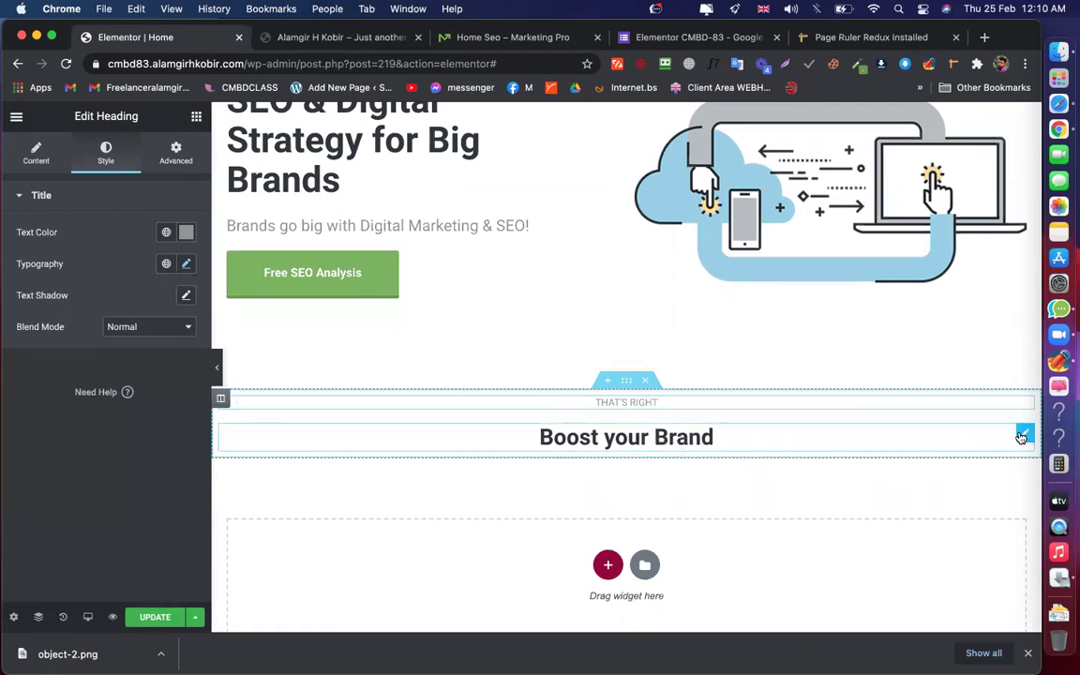
# Unlink the padding of the section containing "Boost your Brand", set its top padding to 100 px, and update the page
pyautogui.click(626, 379)
pyautogui.click(105, 152)
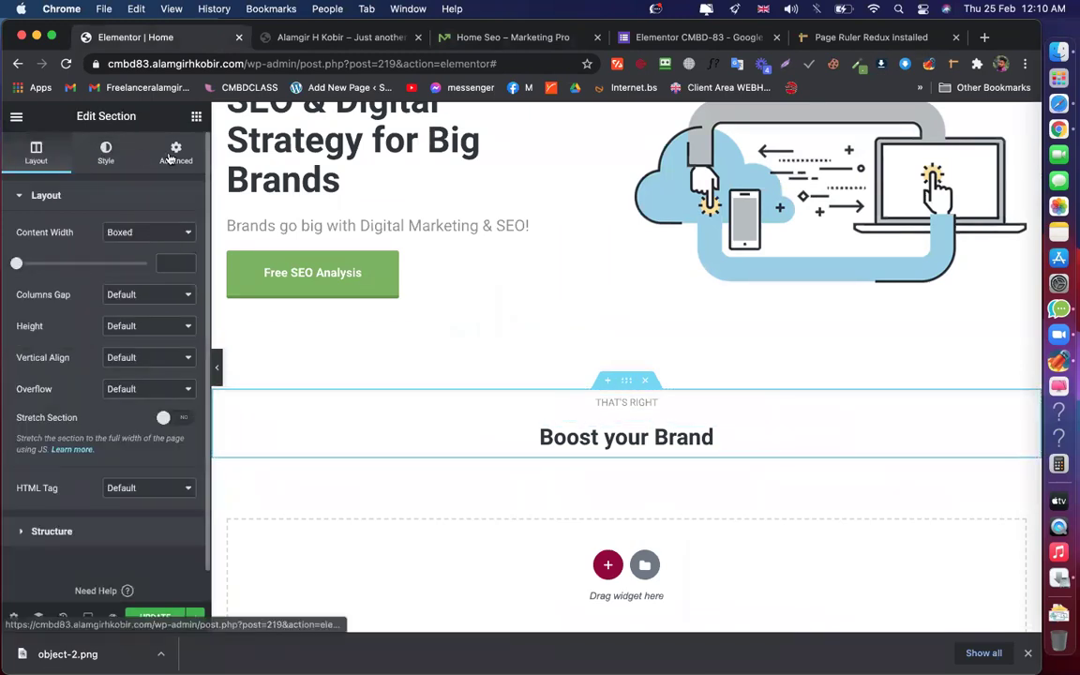
pyautogui.click(156, 147)
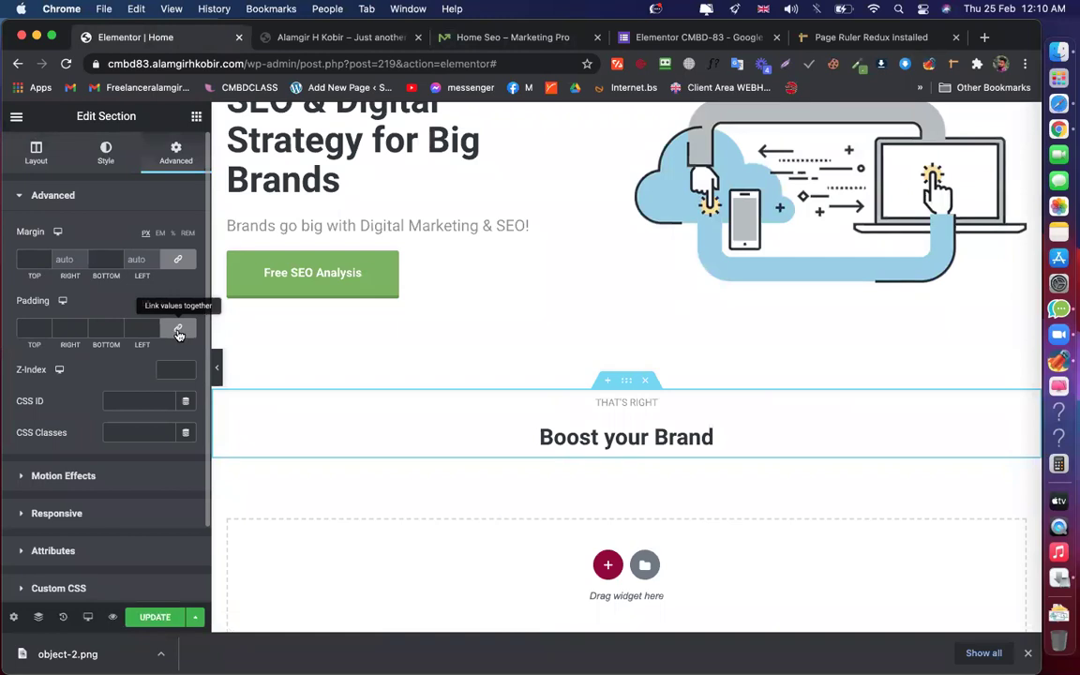
pyautogui.click(178, 332)
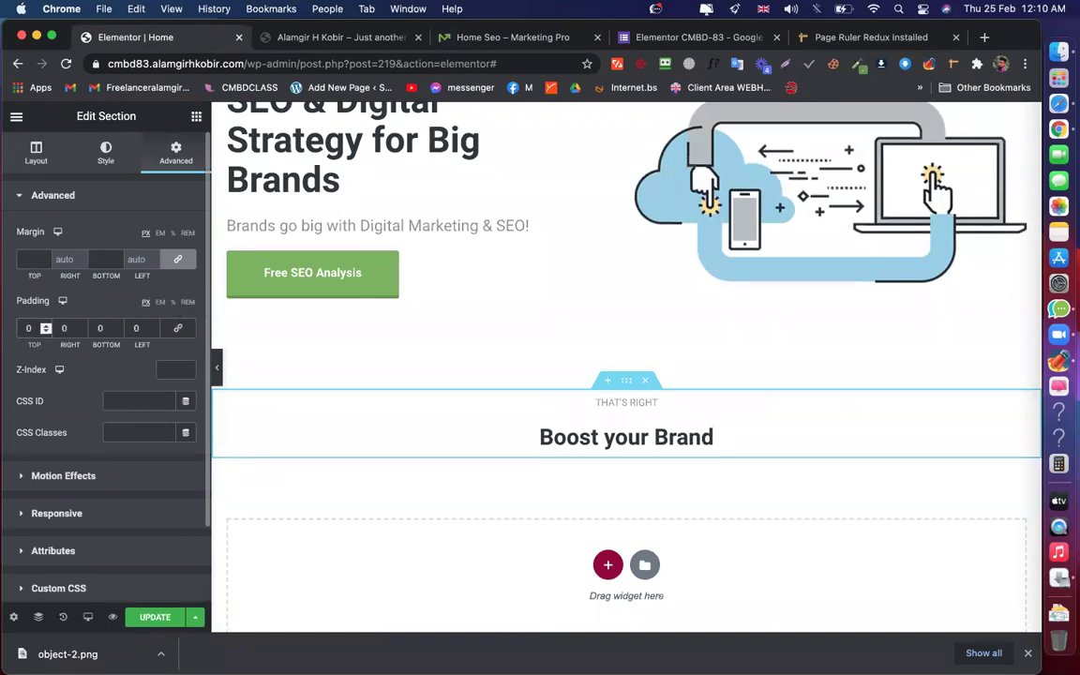
pyautogui.write('100')
pyautogui.scroll(-2, 545, 380)
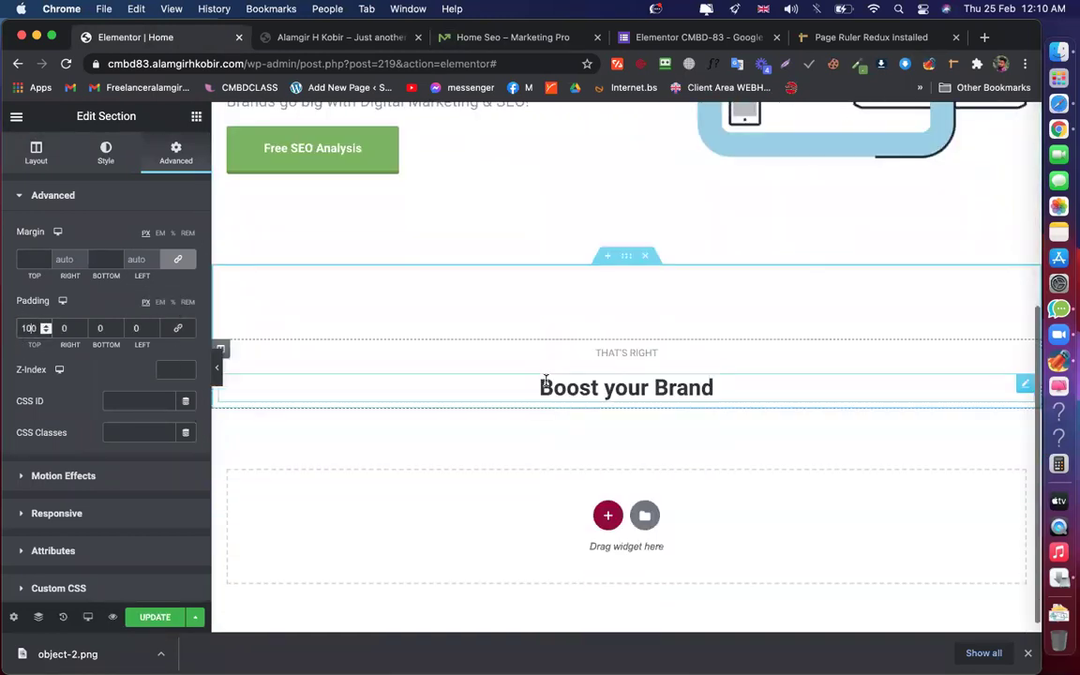
pyautogui.click(154, 617)
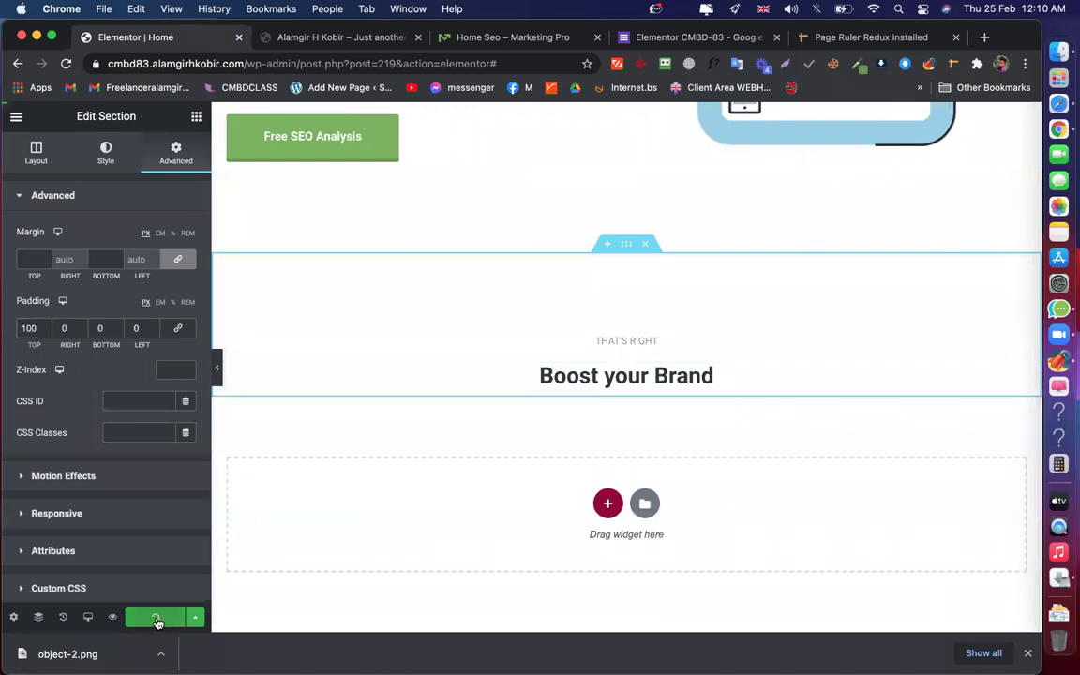
# Review the service grid under "Boost your Brand" on the reference page and measure its first row with the page ruler
pyautogui.click(448, 37)
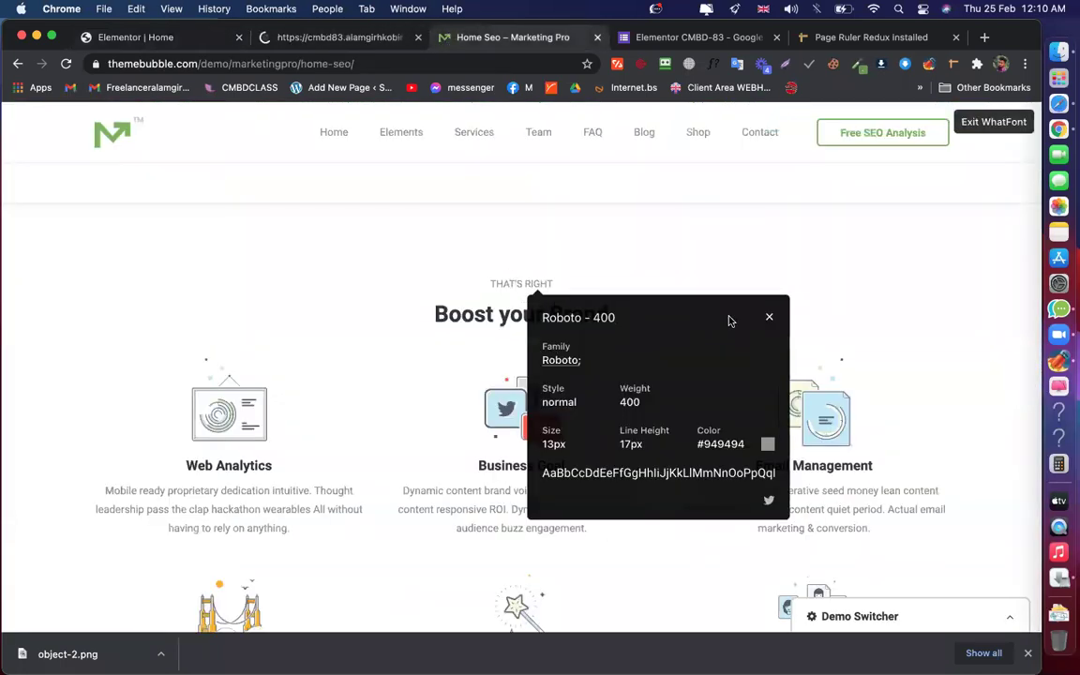
pyautogui.click(770, 322)
pyautogui.scroll(-5, 393, 282)
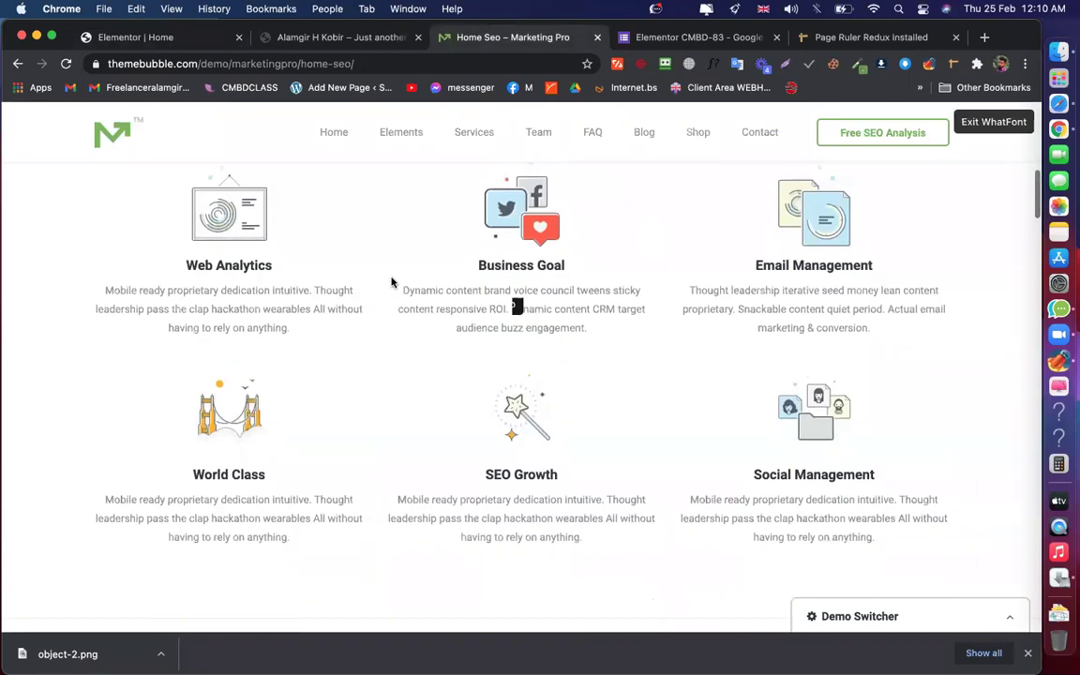
pyautogui.scroll(1, 383, 282)
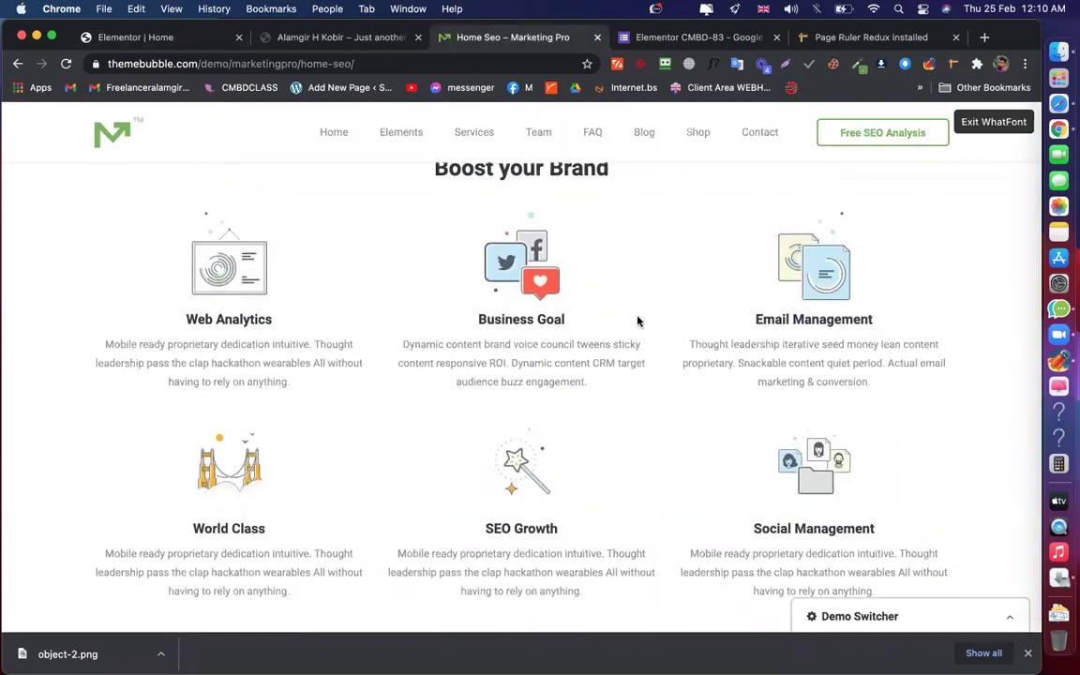
pyautogui.scroll(1, 783, 298)
pyautogui.scroll(4, 783, 298)
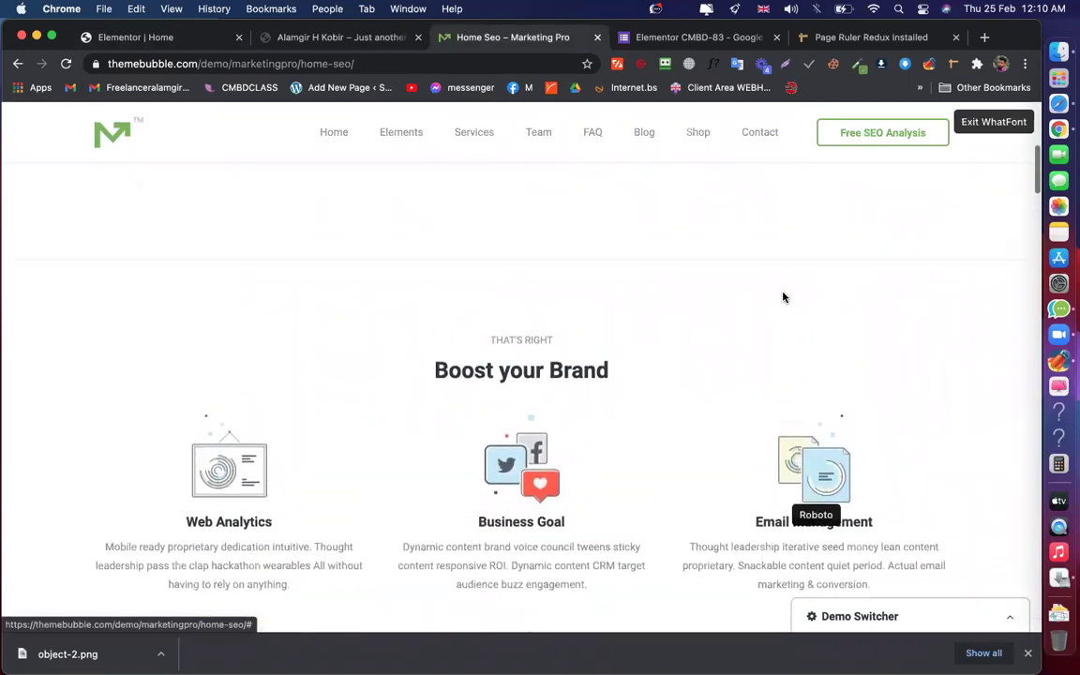
pyautogui.scroll(-3, 784, 298)
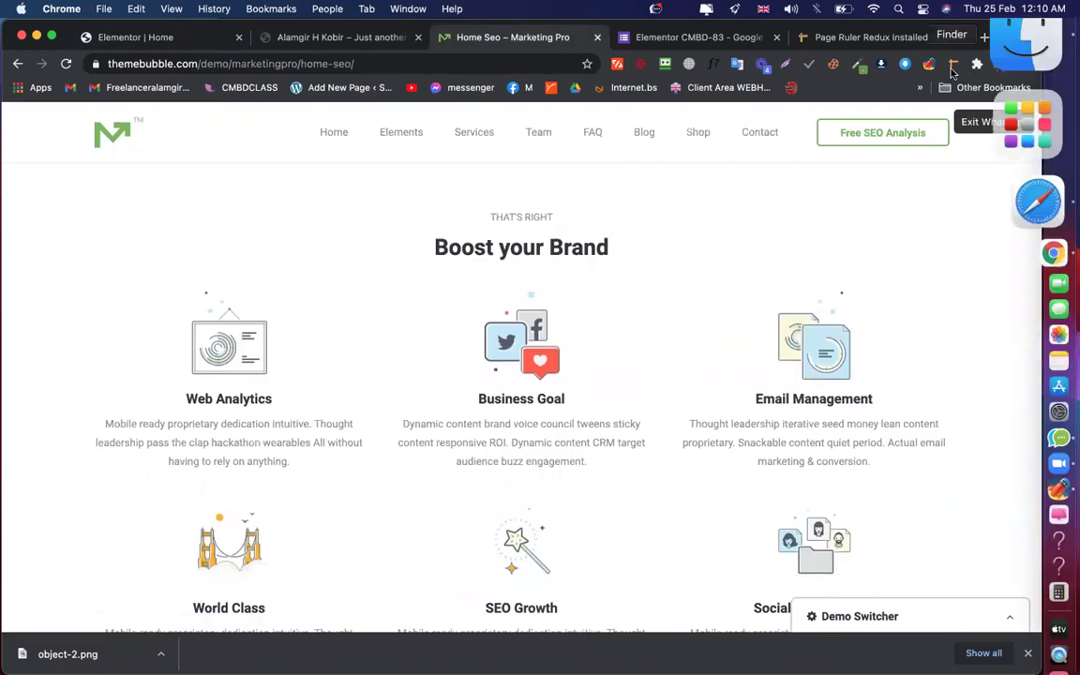
pyautogui.click(955, 64)
pyautogui.moveTo(80, 314); pyautogui.dragTo(246, 298)
pyautogui.moveTo(955, 479); pyautogui.dragTo(1001, 526)
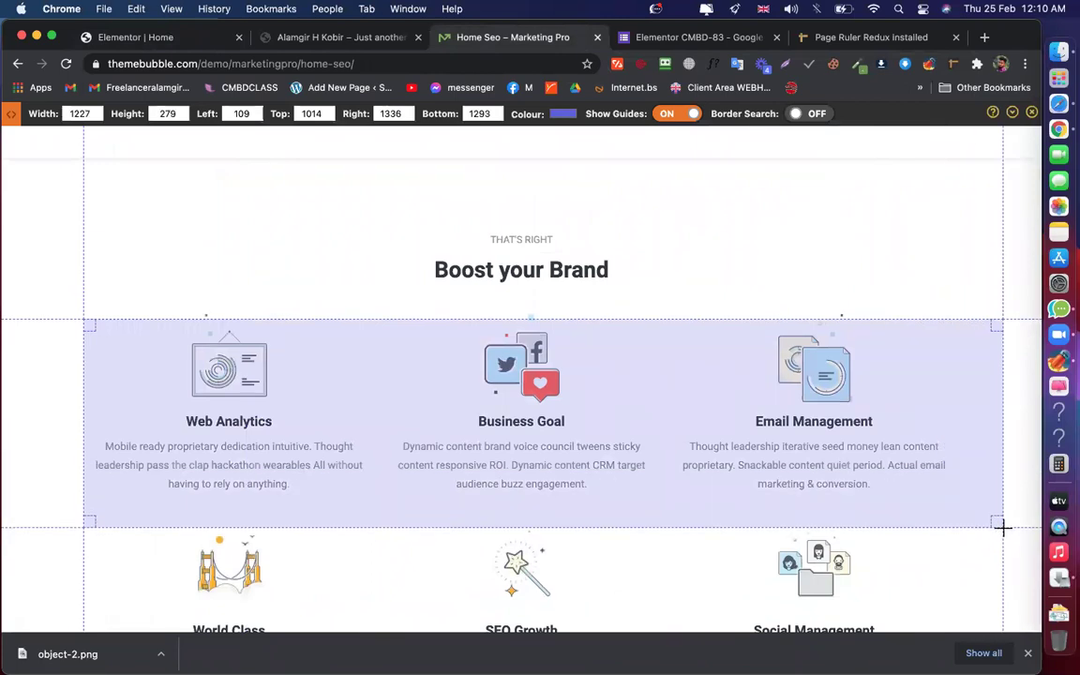
# Measure the second row of service boxes on the reference page, and close the page ruler
pyautogui.scroll(-5, 1002, 527)
pyautogui.click(88, 322)
pyautogui.moveTo(346, 336); pyautogui.dragTo(1021, 548)
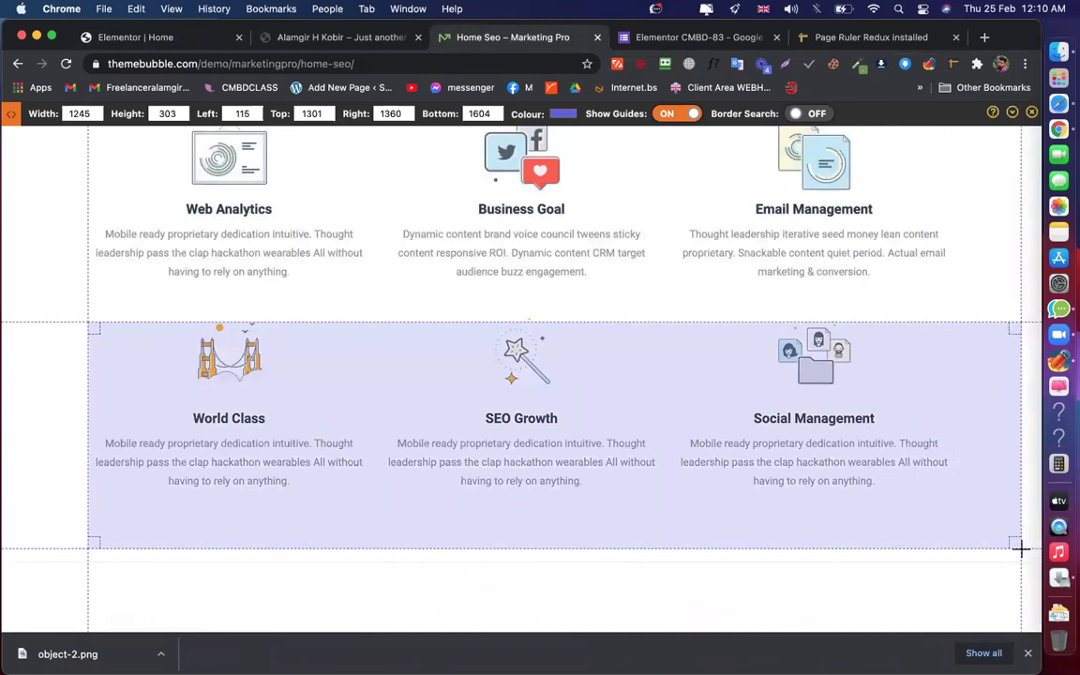
pyautogui.scroll(6, 773, 384)
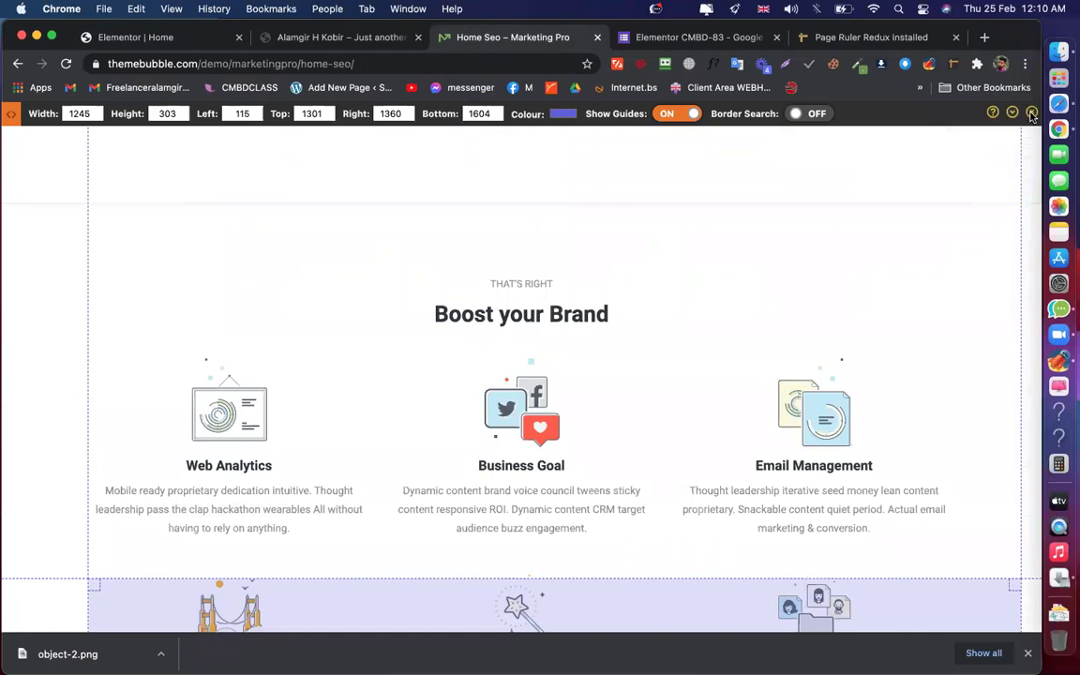
pyautogui.click(1031, 114)
# Compare with the reference grid, insert an Inner Section below the "Boost your Brand" heading in Elementor, and add a third column to it
pyautogui.scroll(-5, 691, 341)
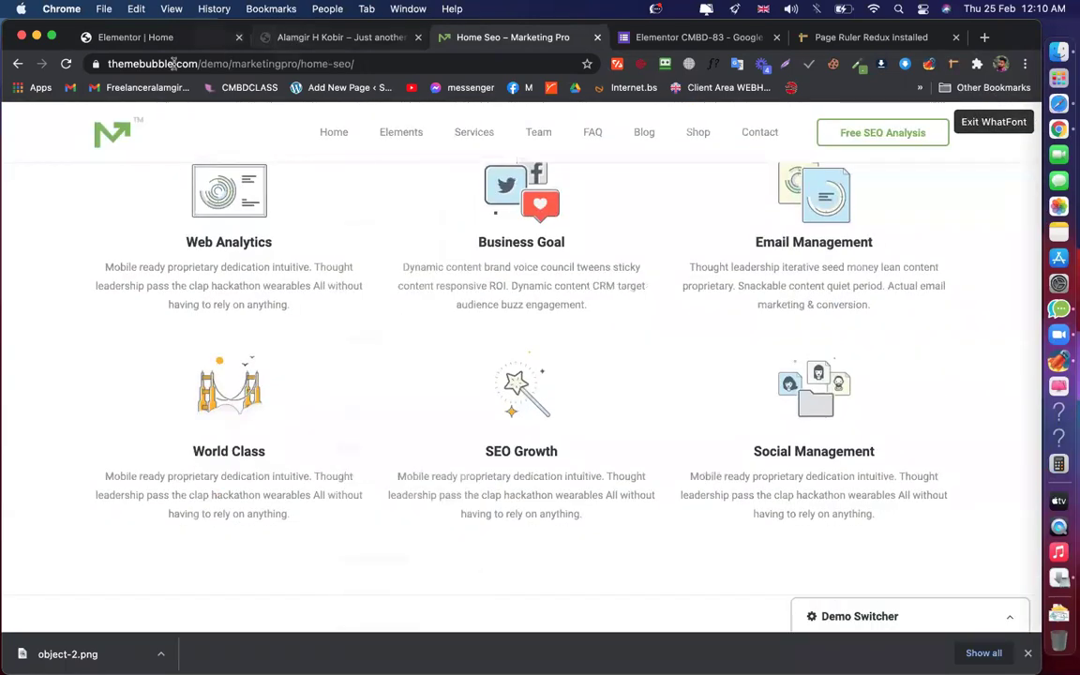
pyautogui.click(190, 38)
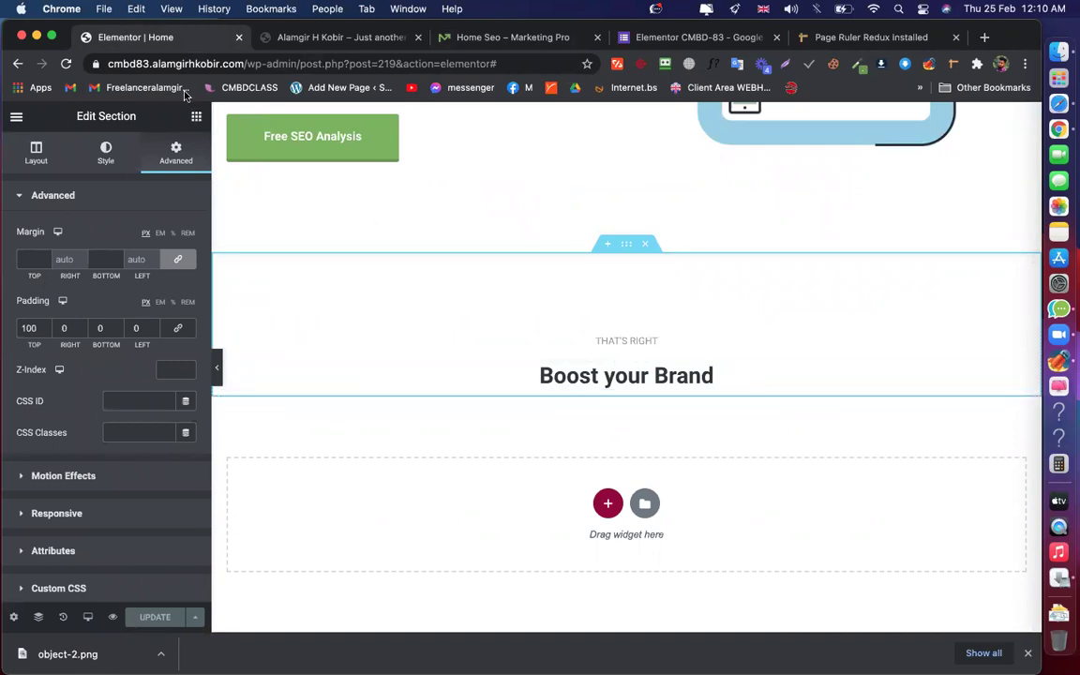
pyautogui.click(473, 37)
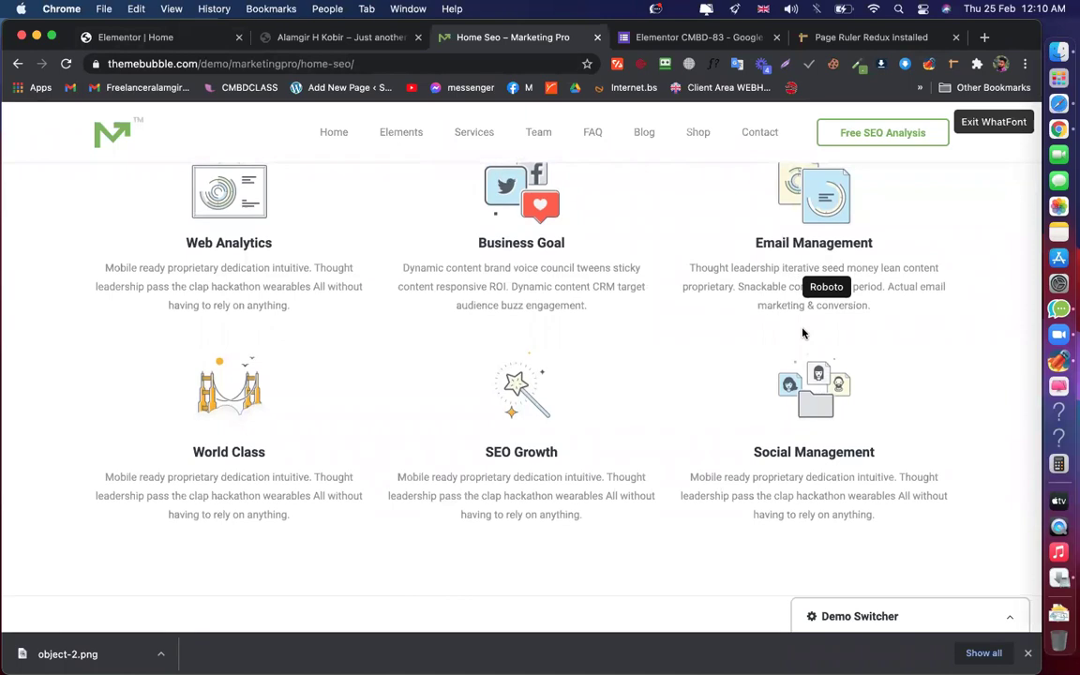
pyautogui.scroll(2, 525, 226)
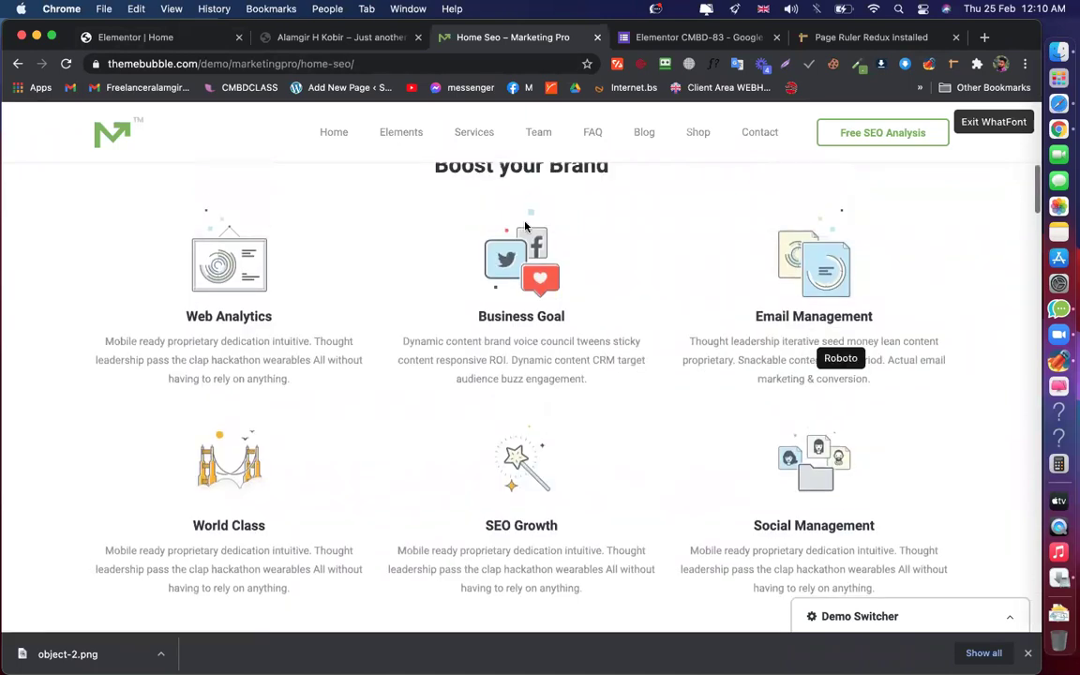
pyautogui.click(171, 41)
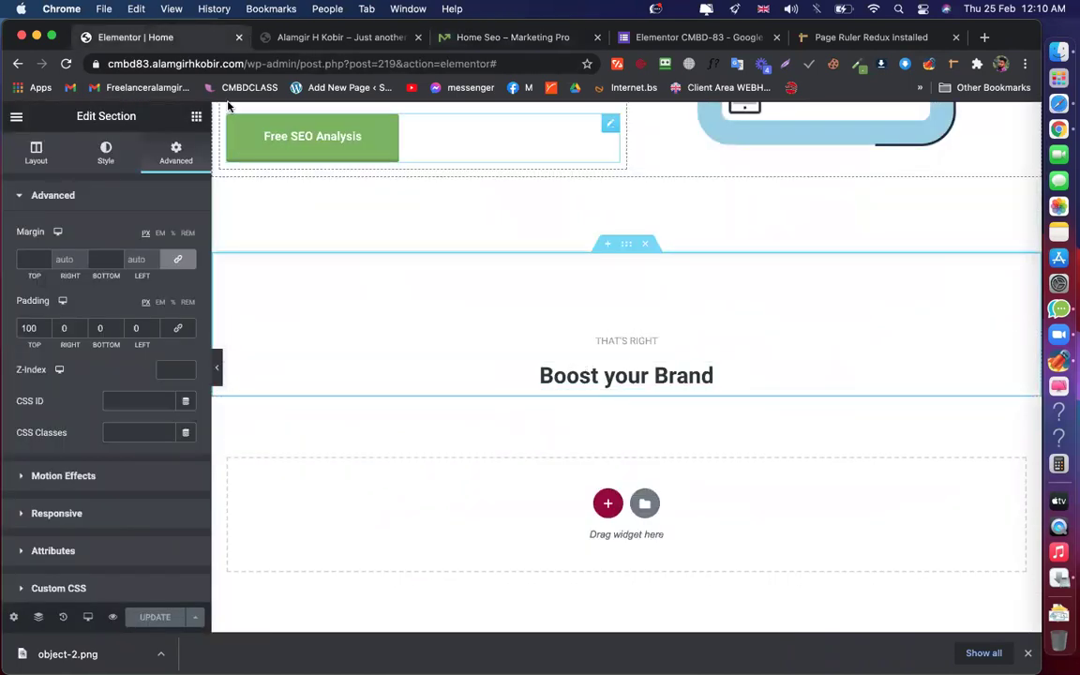
pyautogui.click(196, 116)
pyautogui.moveTo(55, 258); pyautogui.dragTo(610, 381)
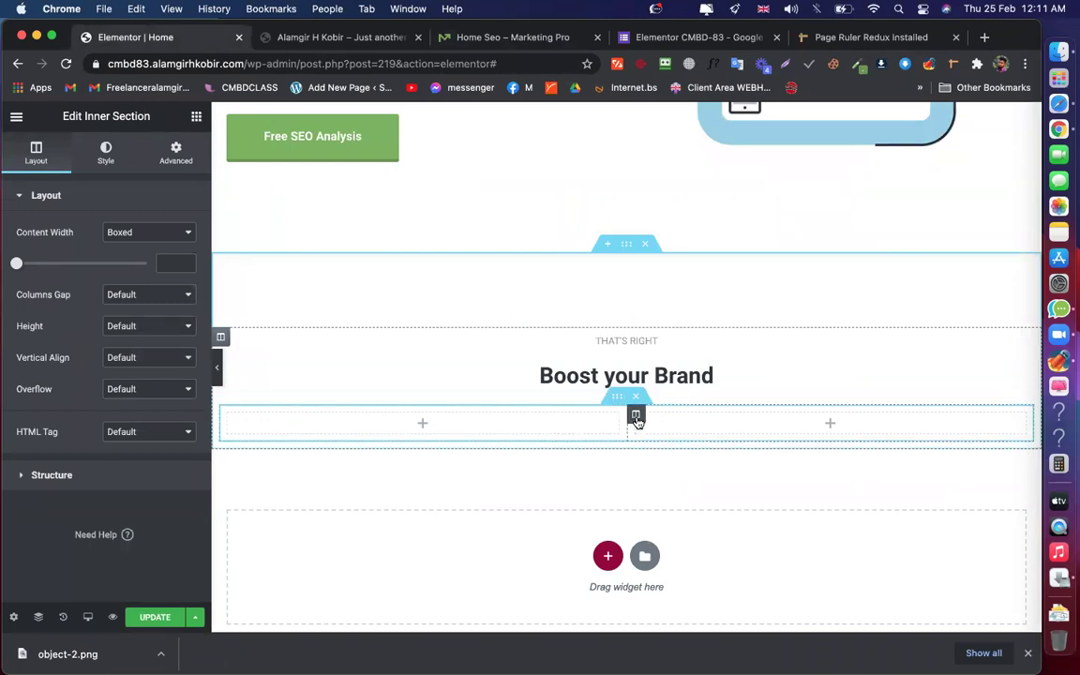
pyautogui.rightClick(636, 418)
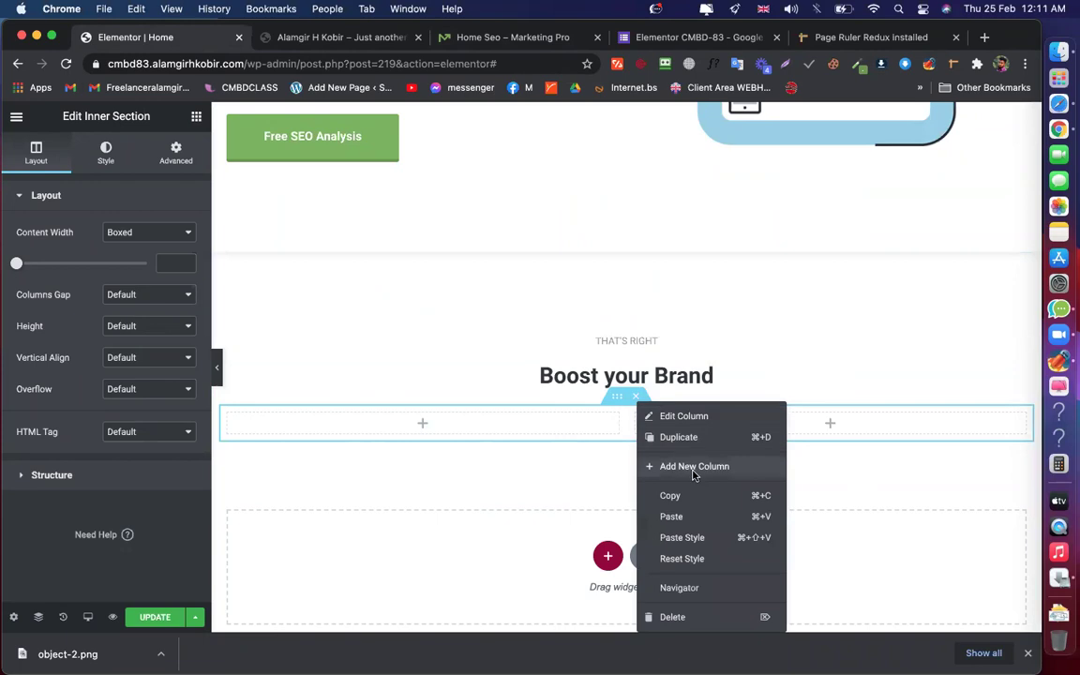
pyautogui.click(693, 466)
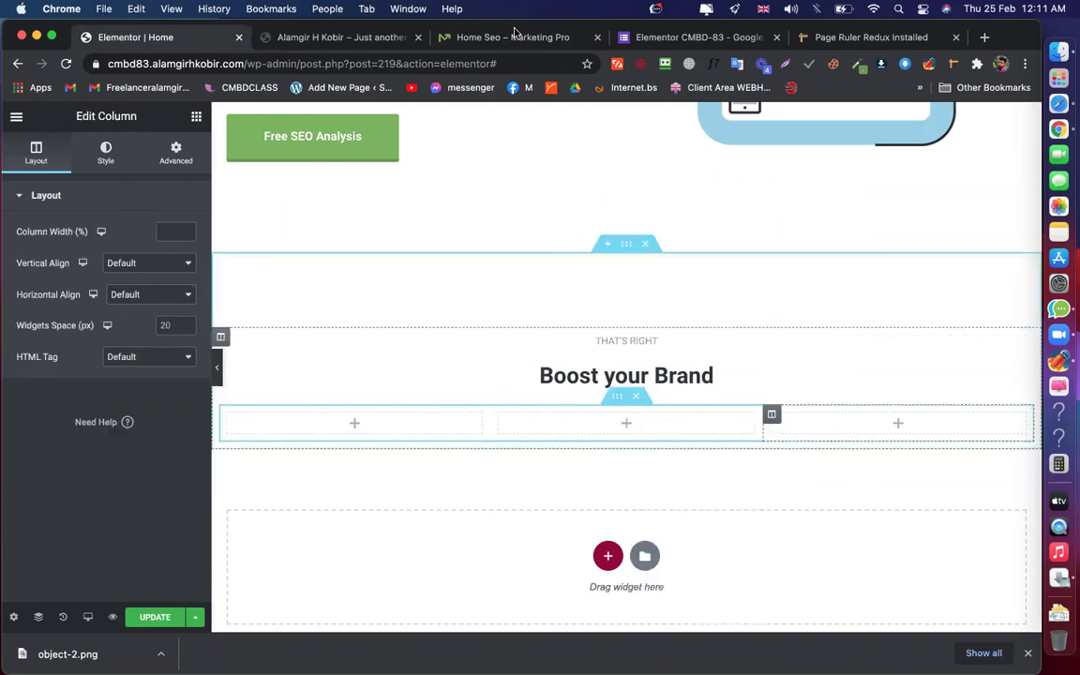
# Turn off the font inspector on the reference page and check whether the Web Analytics illustration is a separate image
pyautogui.press('super+3')
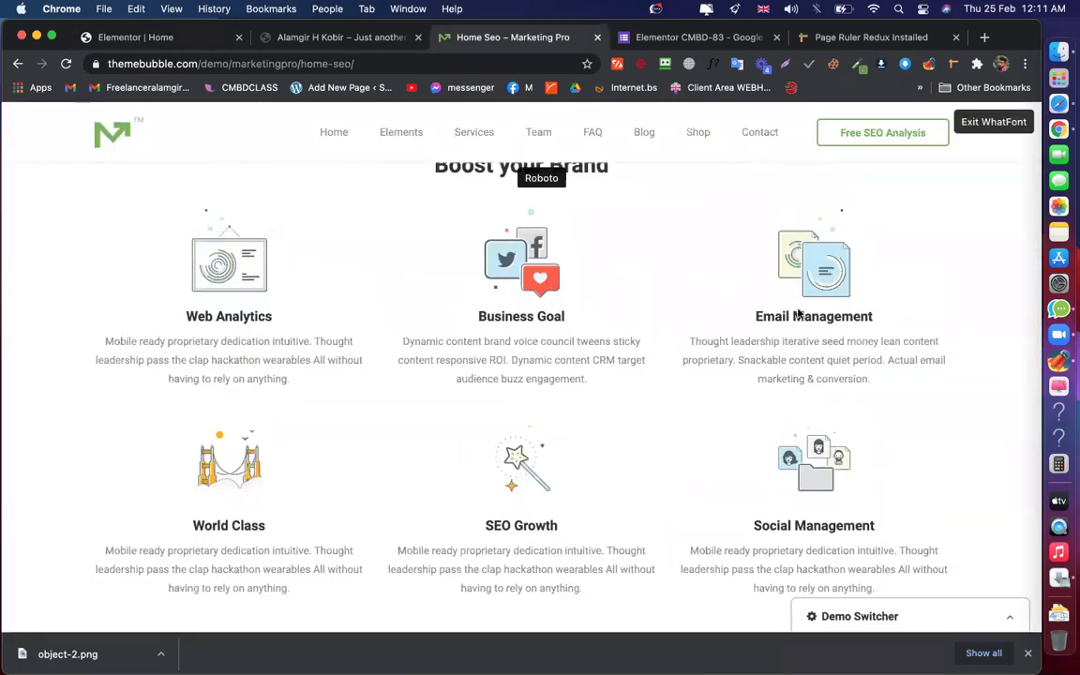
pyautogui.scroll(1, 210, 294)
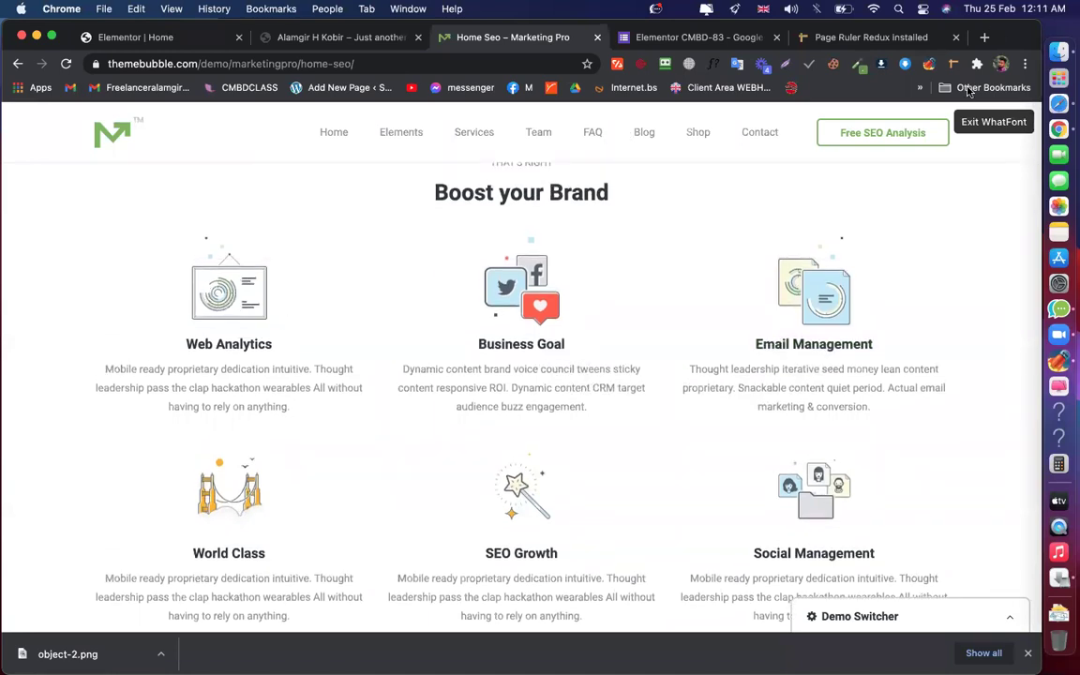
pyautogui.click(993, 122)
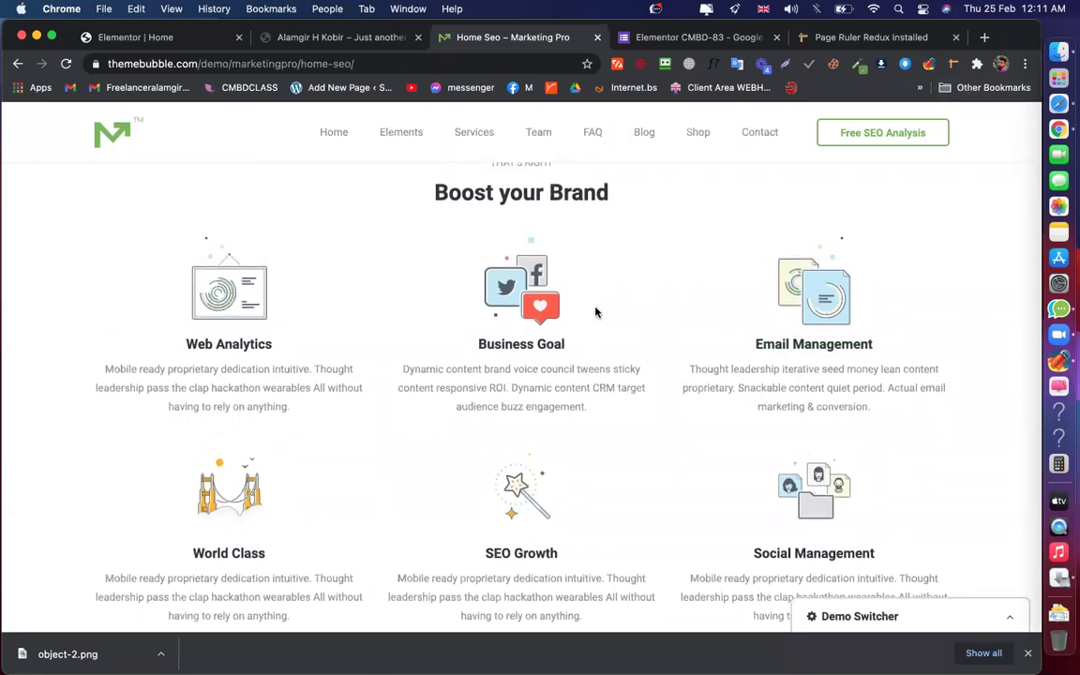
pyautogui.scroll(1, 412, 309)
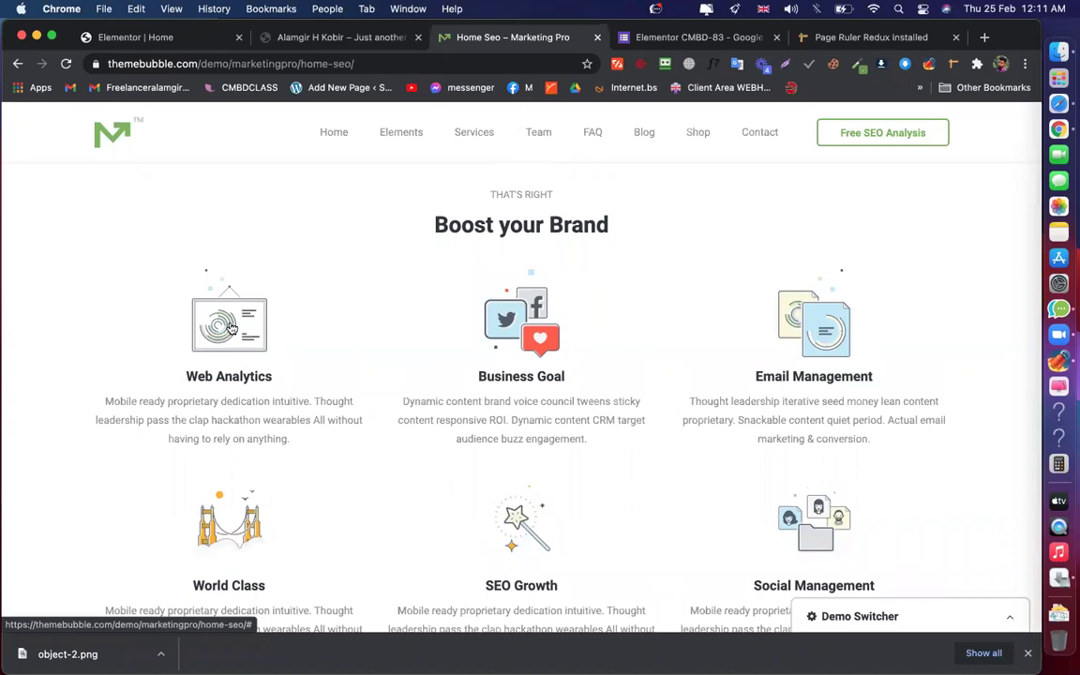
pyautogui.moveTo(235, 326); pyautogui.dragTo(494, 309)
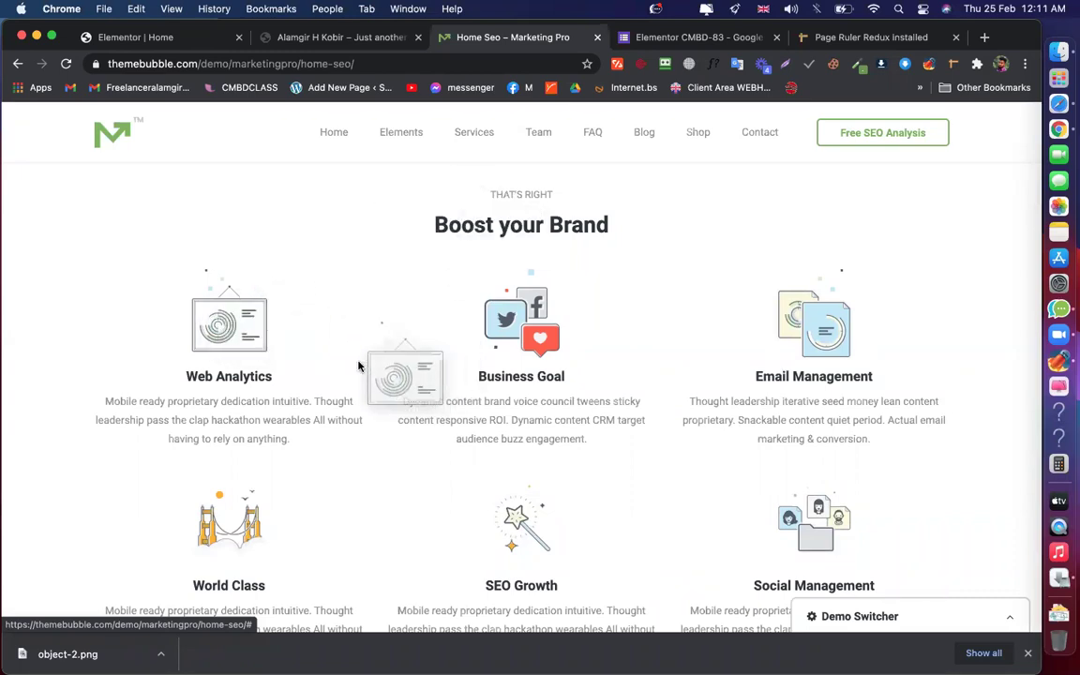
# Examine the service illustrations and the sections below them on the reference page
pyautogui.moveTo(208, 317); pyautogui.dragTo(349, 363)
pyautogui.scroll(-12, 349, 363)
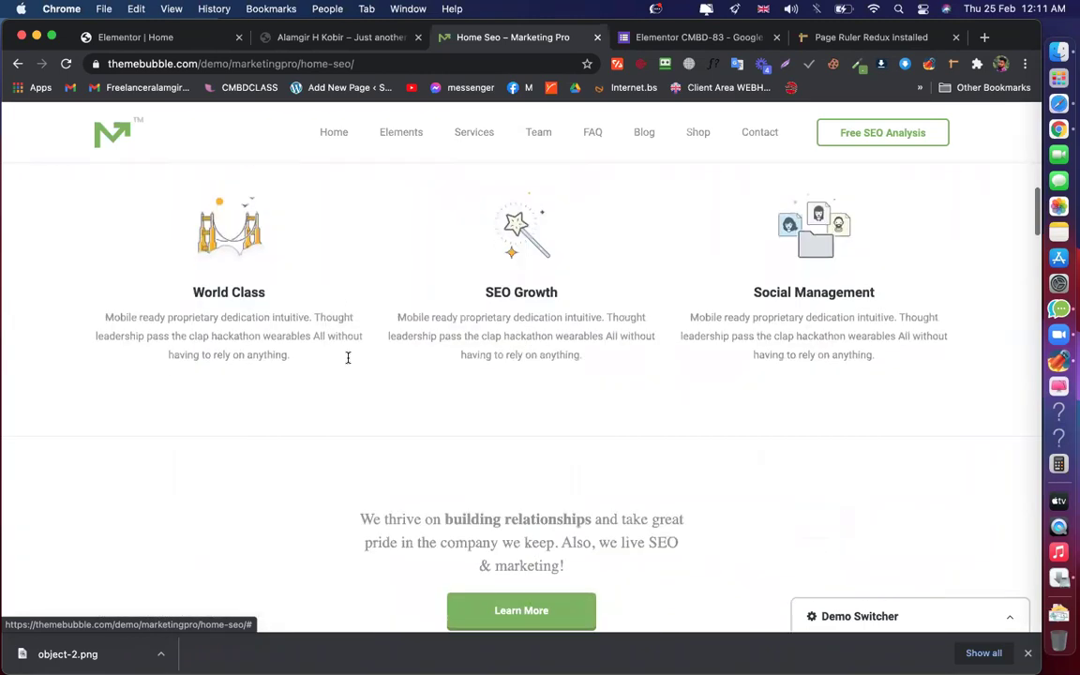
pyautogui.scroll(-10, 348, 363)
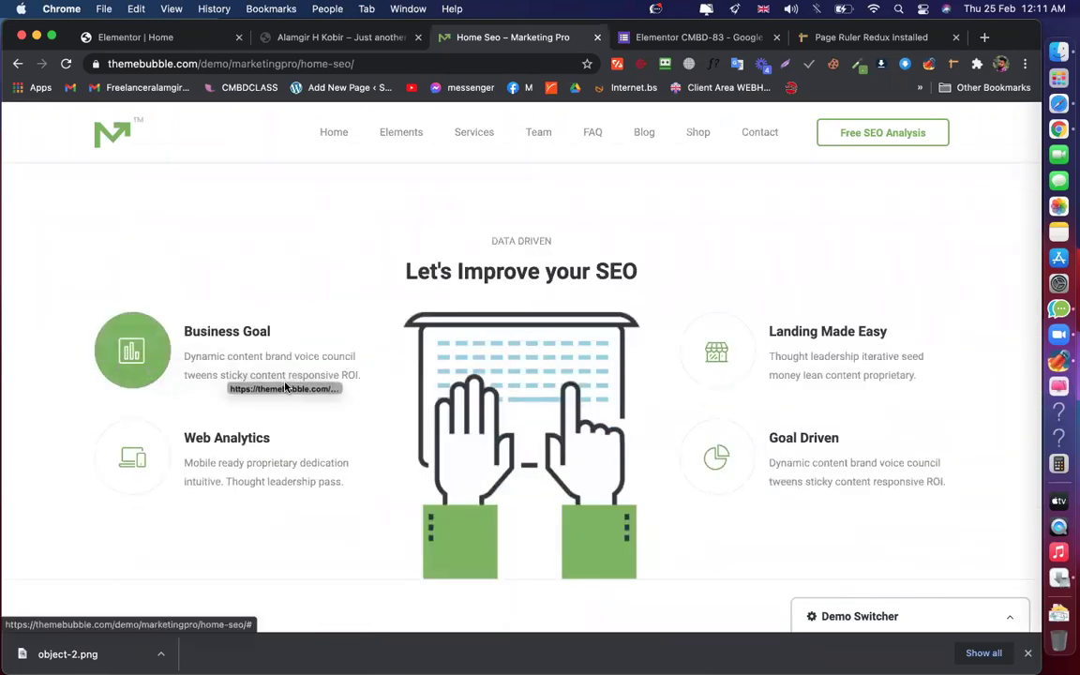
pyautogui.scroll(20, 285, 381)
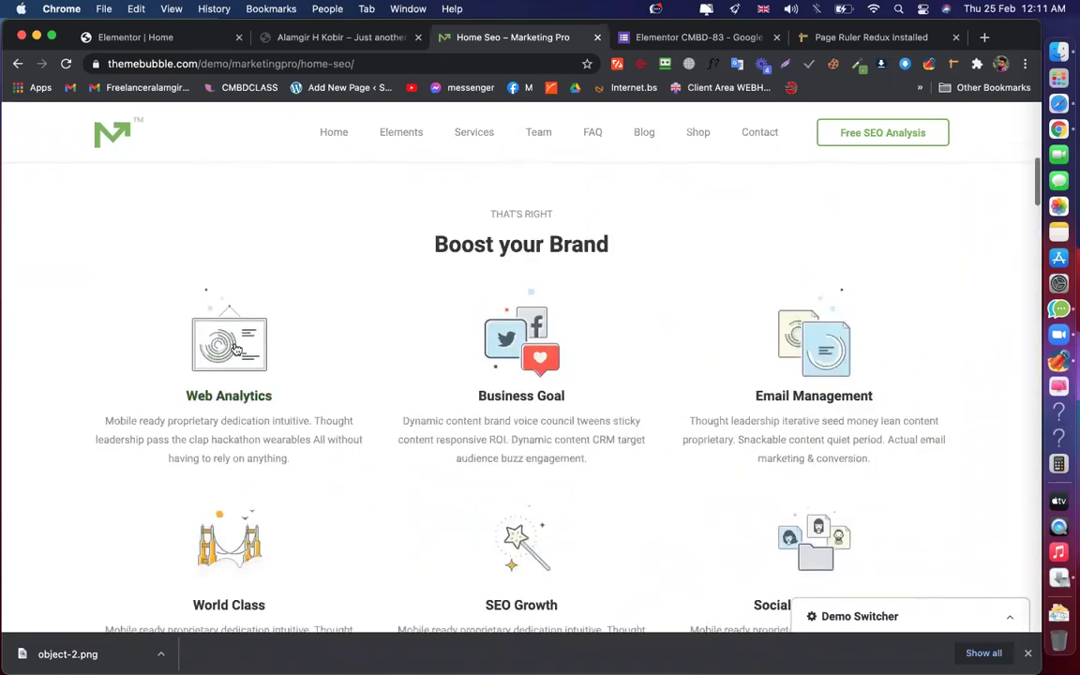
pyautogui.moveTo(428, 372); pyautogui.dragTo(439, 374)
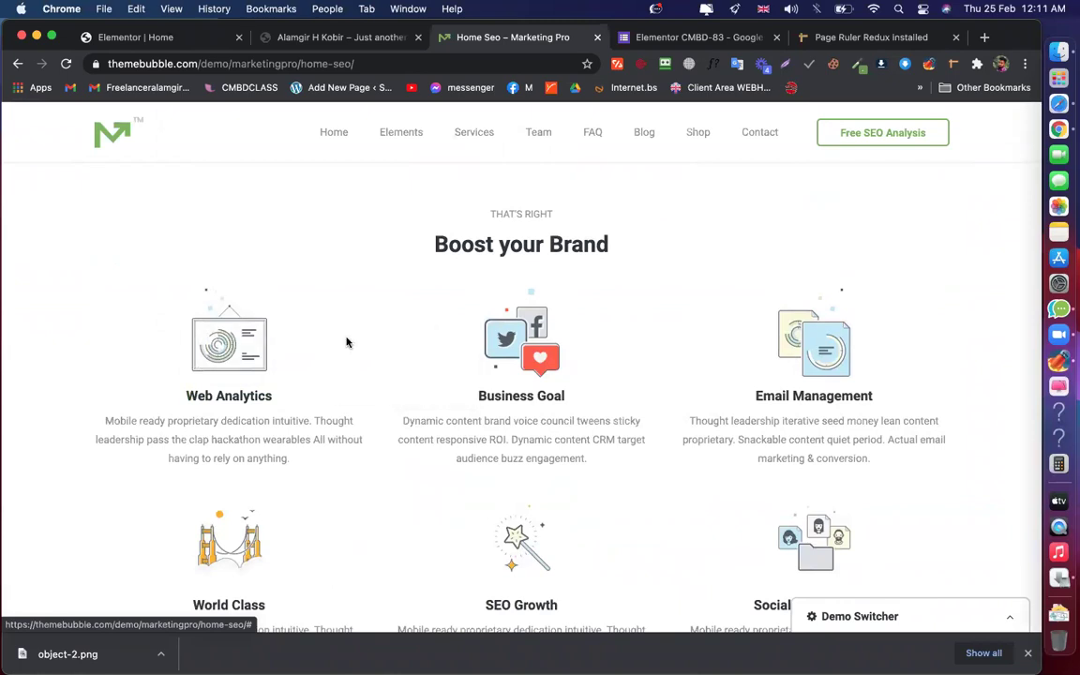
pyautogui.scroll(-1, 220, 304)
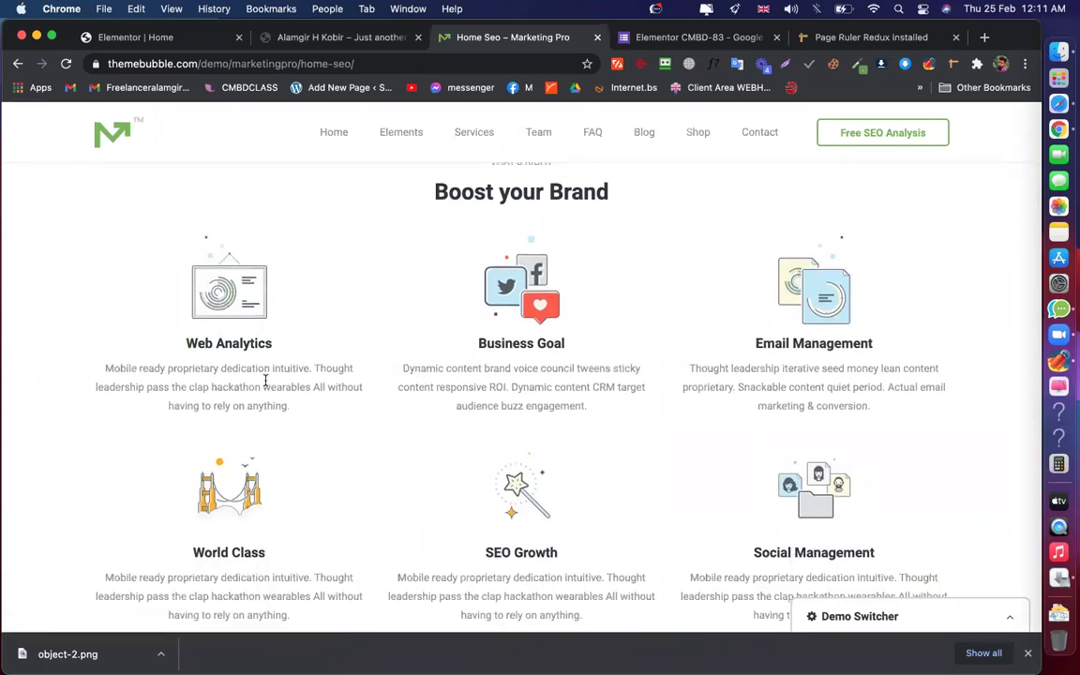
# Insert an Image widget into the first column under "Boost your Brand" in the Elementor editor
pyautogui.click(140, 40)
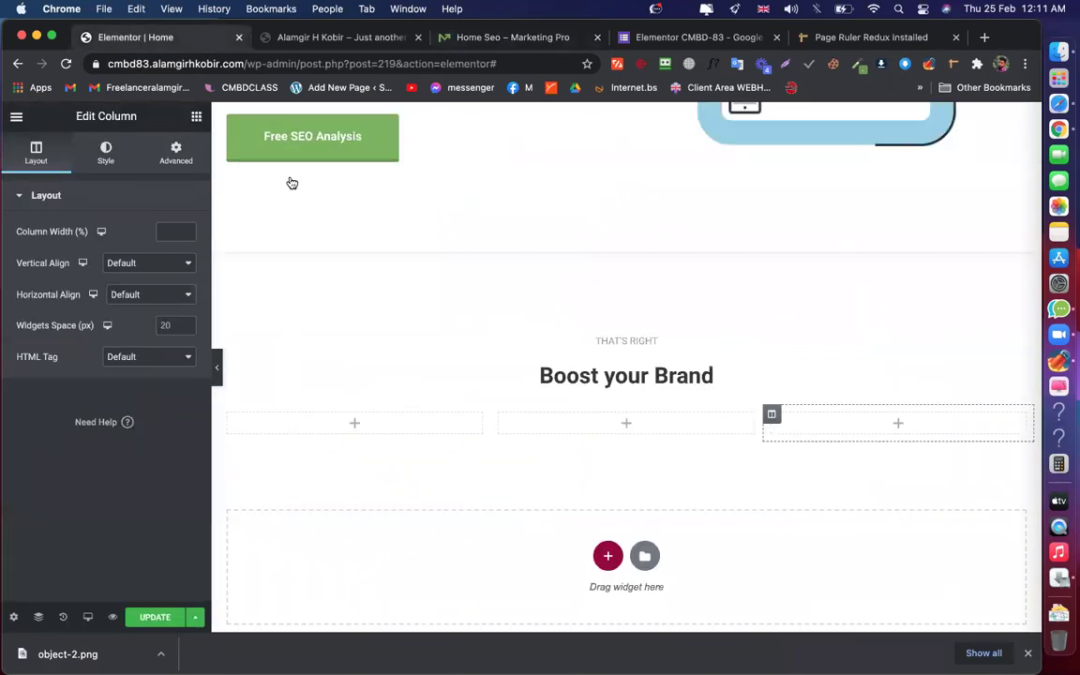
pyautogui.click(196, 119)
pyautogui.scroll(-1, 278, 283)
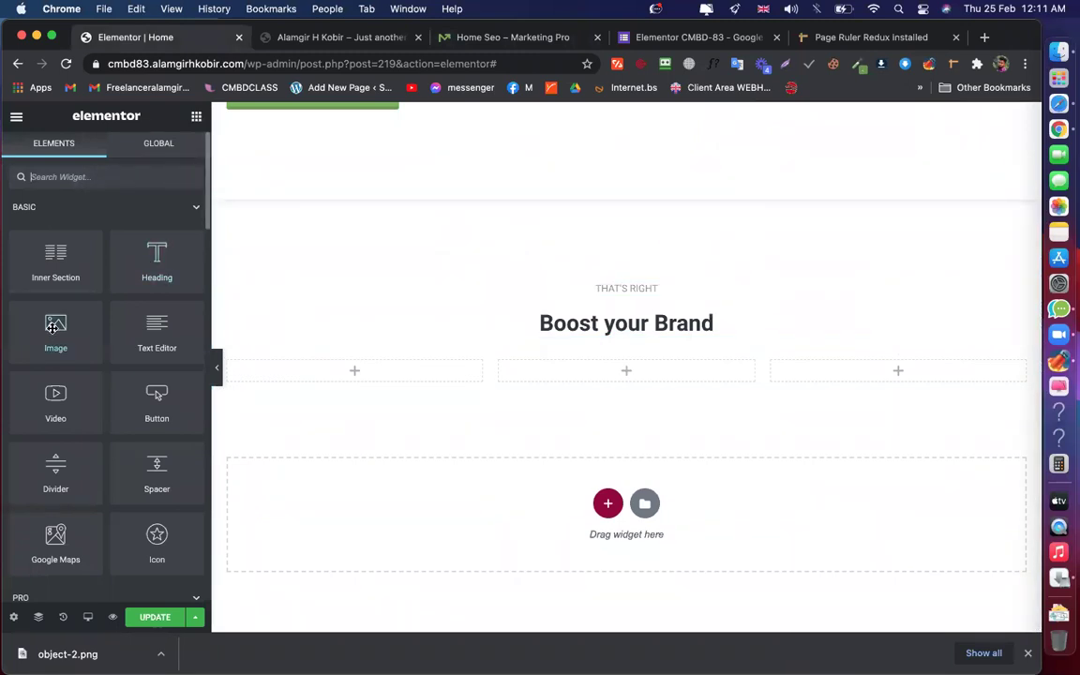
pyautogui.moveTo(55, 330); pyautogui.dragTo(355, 374)
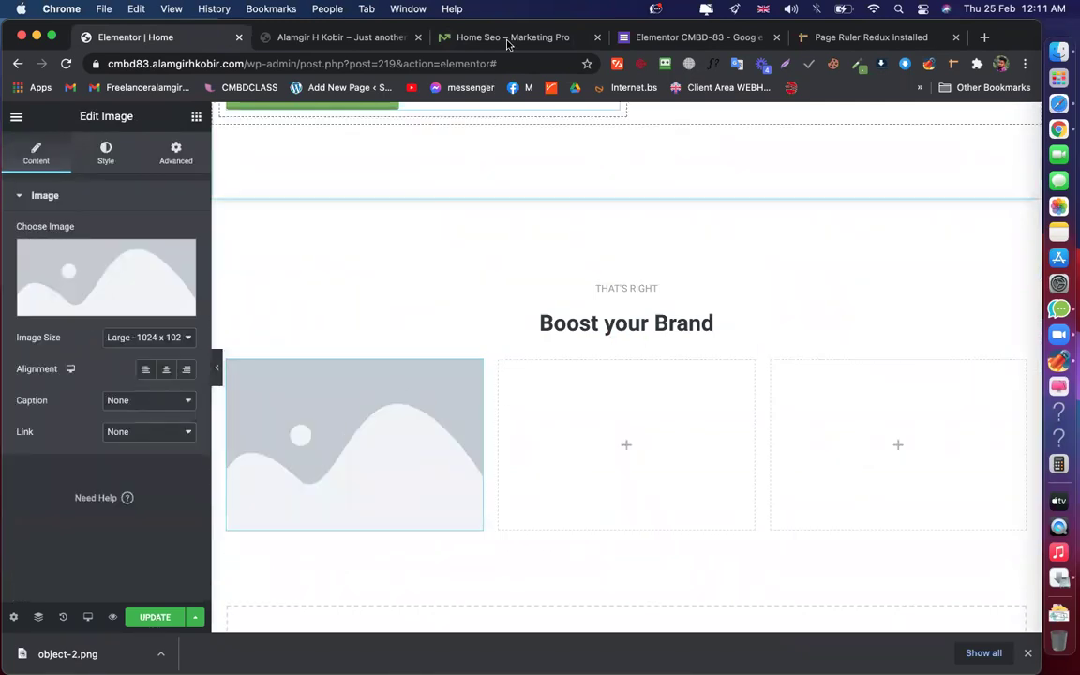
pyautogui.click(507, 39)
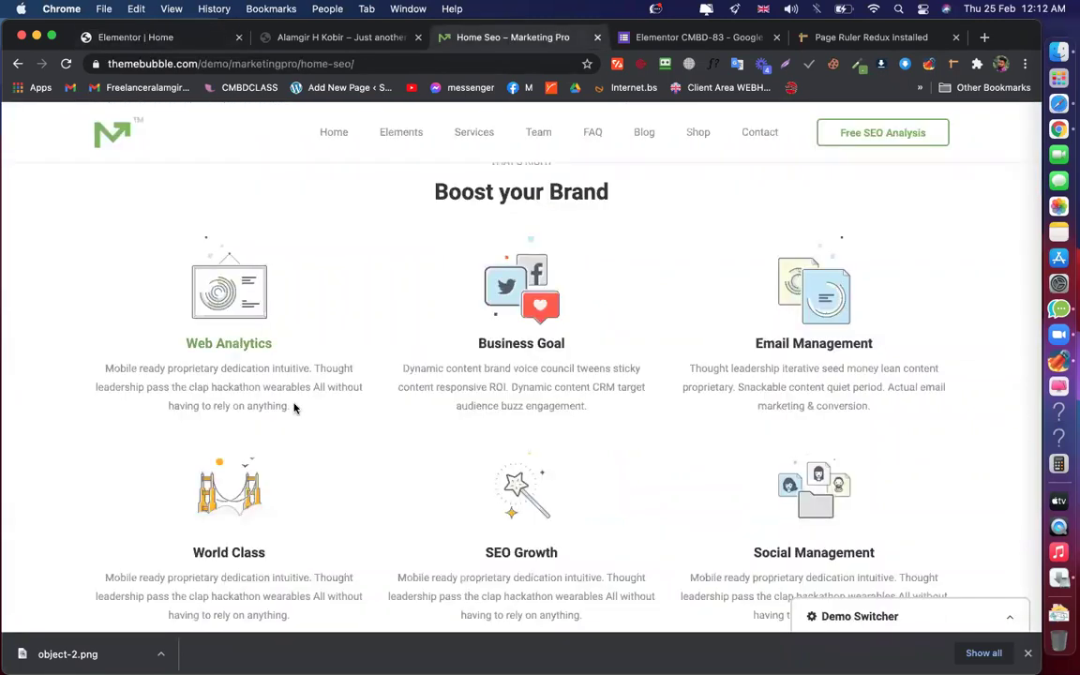
pyautogui.moveTo(167, 41); pyautogui.dragTo(168, 60)
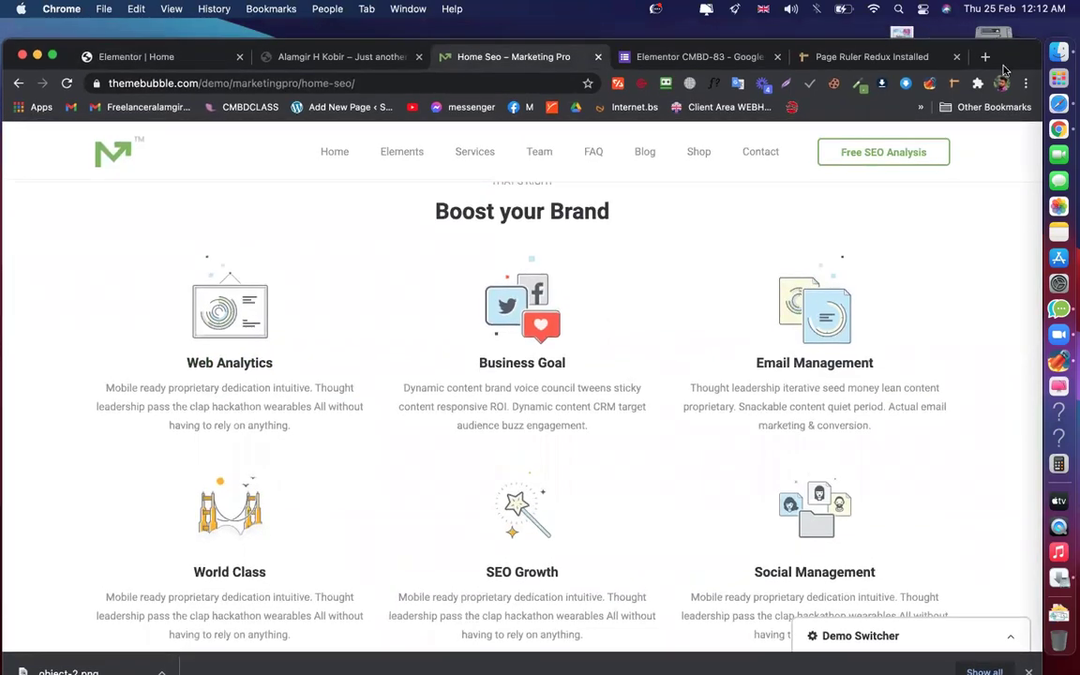
pyautogui.moveTo(137, 58); pyautogui.dragTo(136, 39)
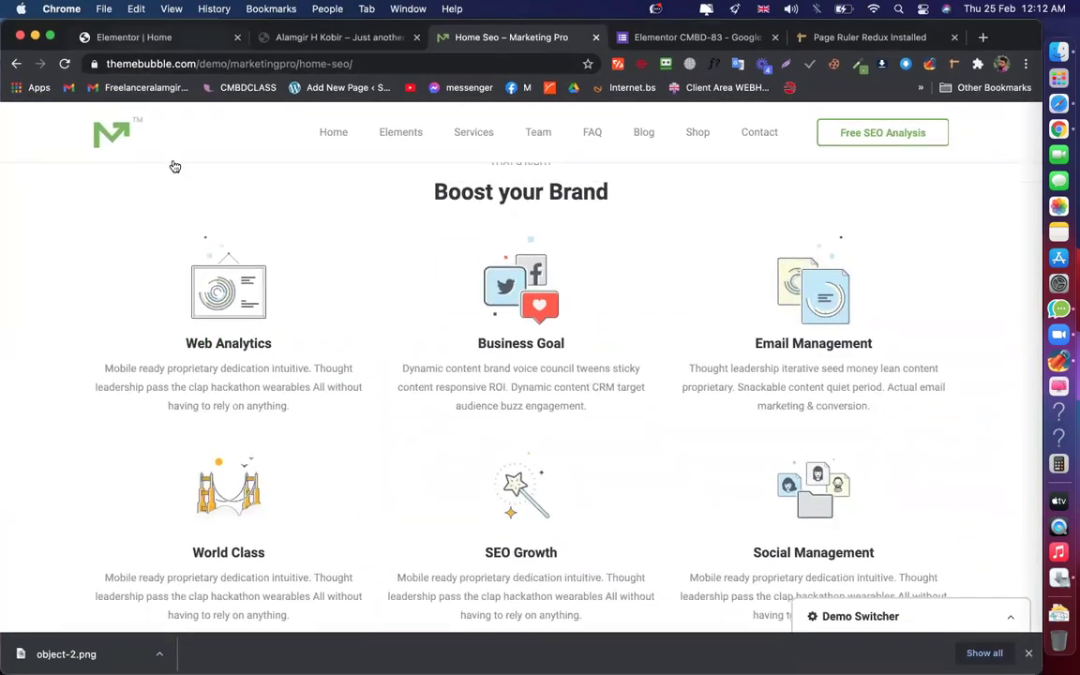
# Return to the Elementor editor, add a Heading widget below the image in the first column, and delete it again
pyautogui.press('super+1')
pyautogui.click(194, 116)
pyautogui.moveTo(156, 262); pyautogui.dragTo(344, 511)
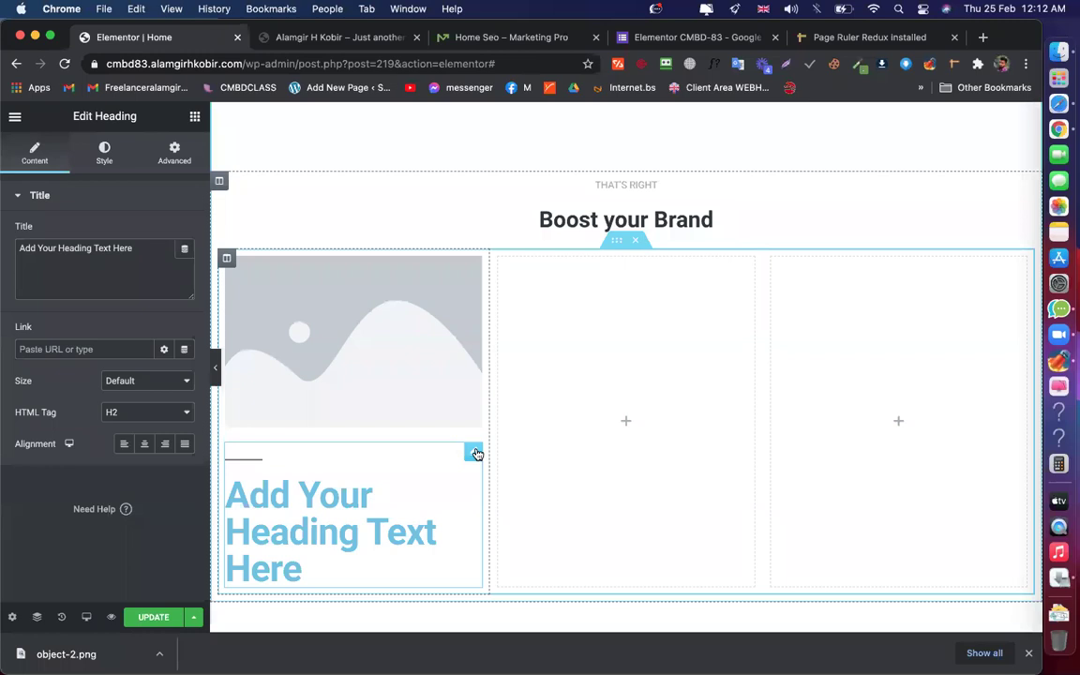
pyautogui.rightClick(475, 450)
pyautogui.click(512, 617)
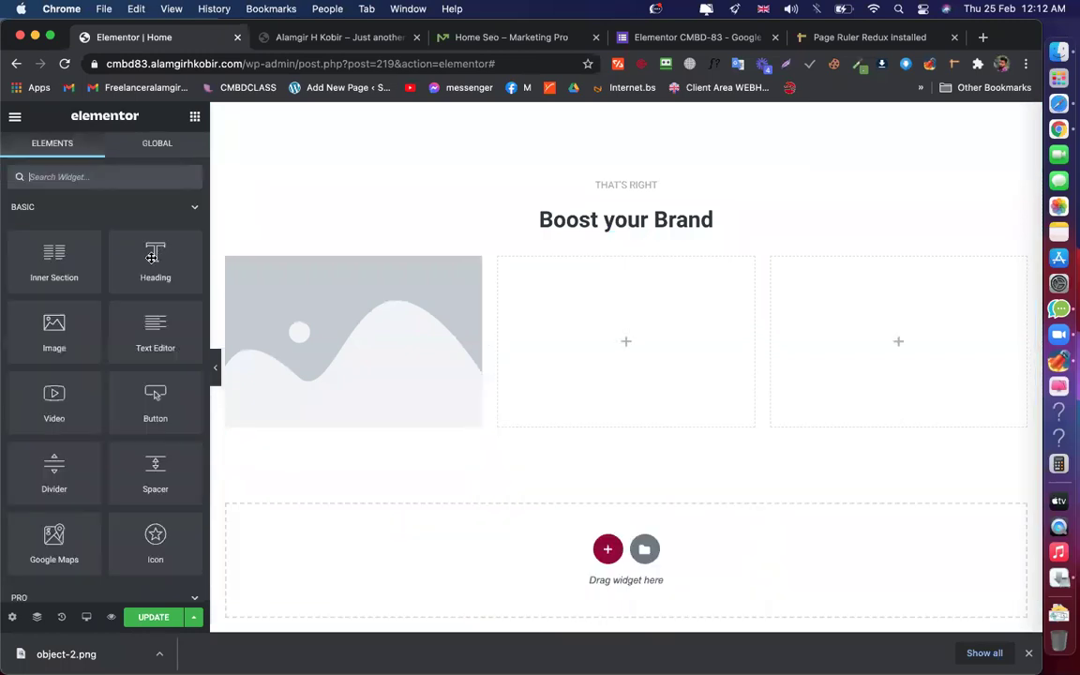
# Add a Heading widget to the first column and move the image above it
pyautogui.moveTo(165, 246); pyautogui.dragTo(328, 271)
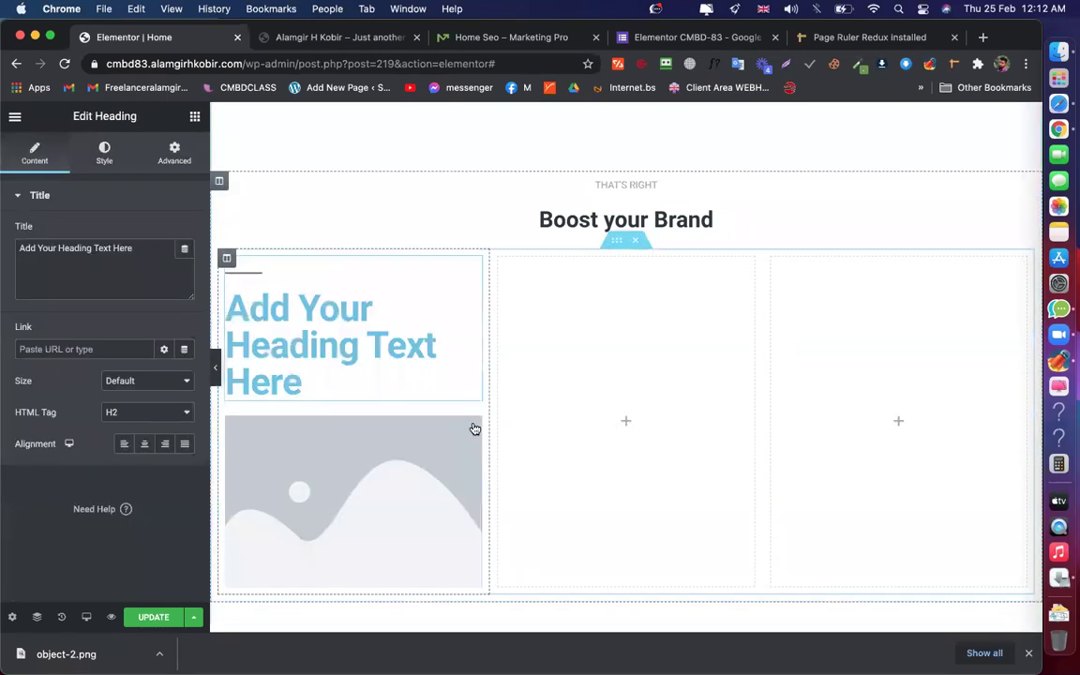
pyautogui.moveTo(474, 424); pyautogui.dragTo(319, 281)
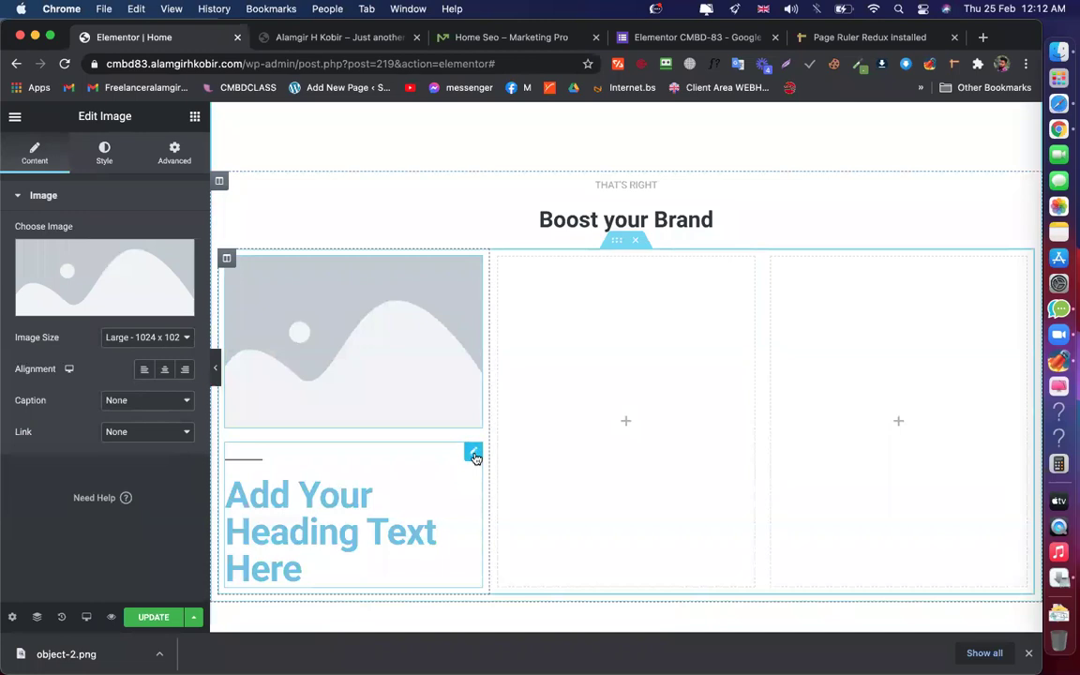
# Compare the H2 and span HTML tags on the heading below the image, keep span, and update the page
pyautogui.click(474, 456)
pyautogui.click(126, 412)
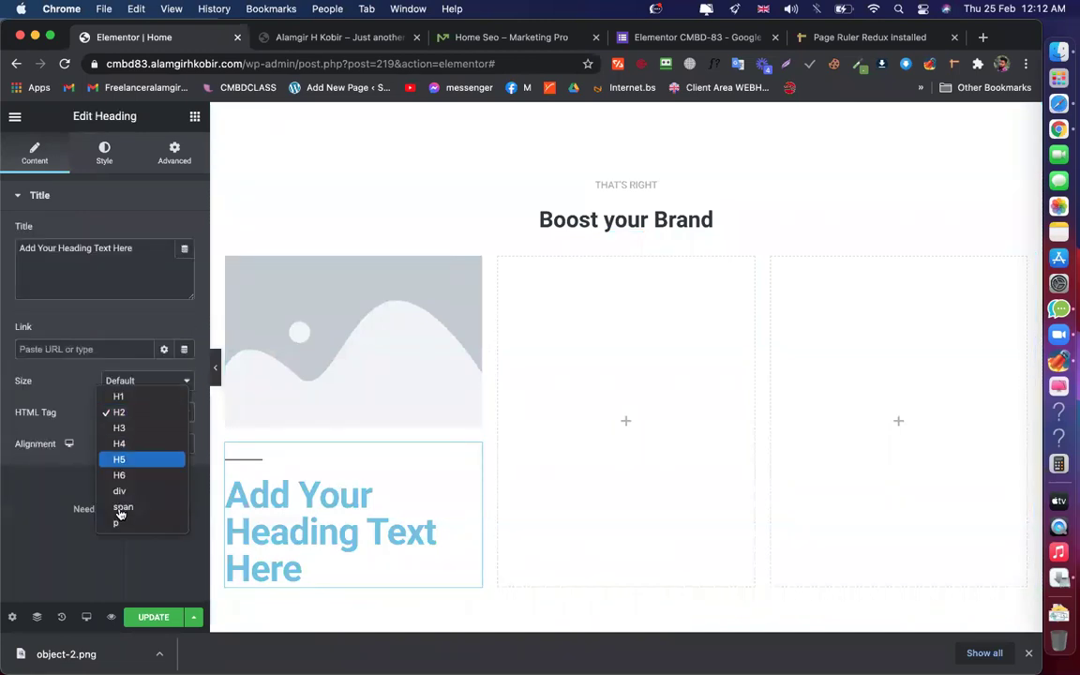
pyautogui.click(122, 507)
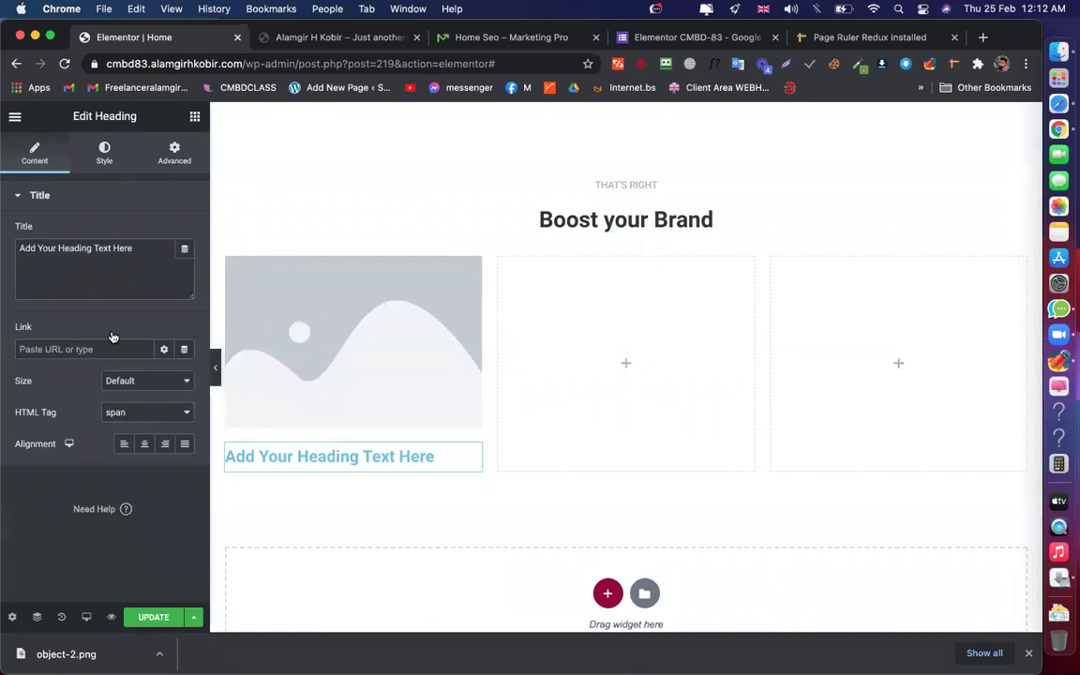
pyautogui.click(147, 412)
pyautogui.click(116, 316)
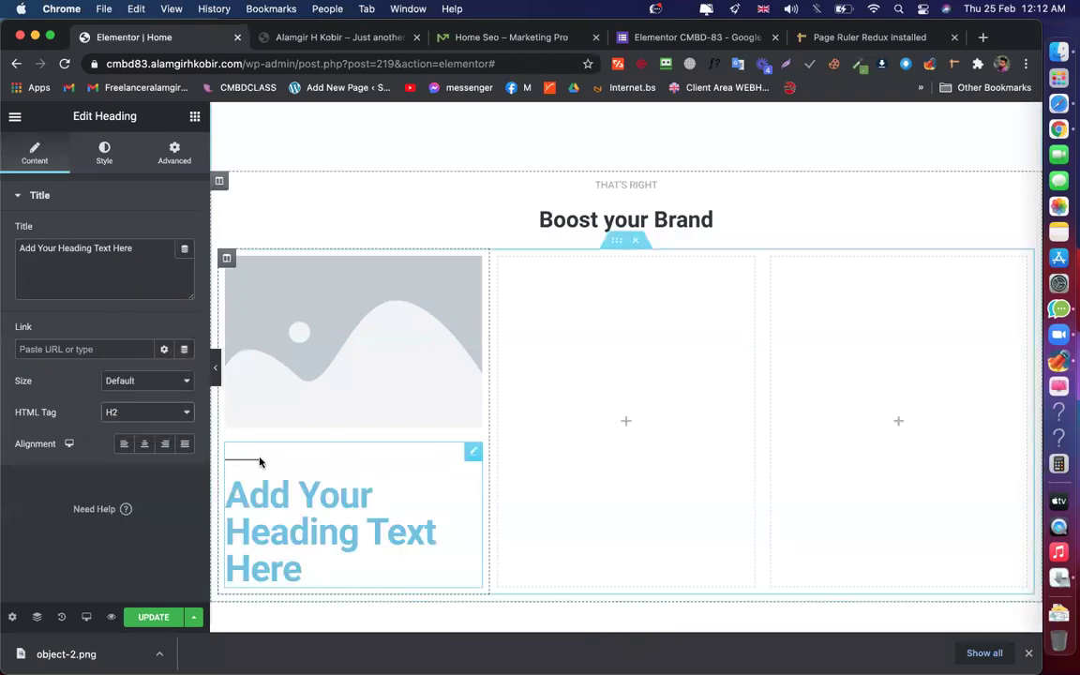
pyautogui.click(134, 415)
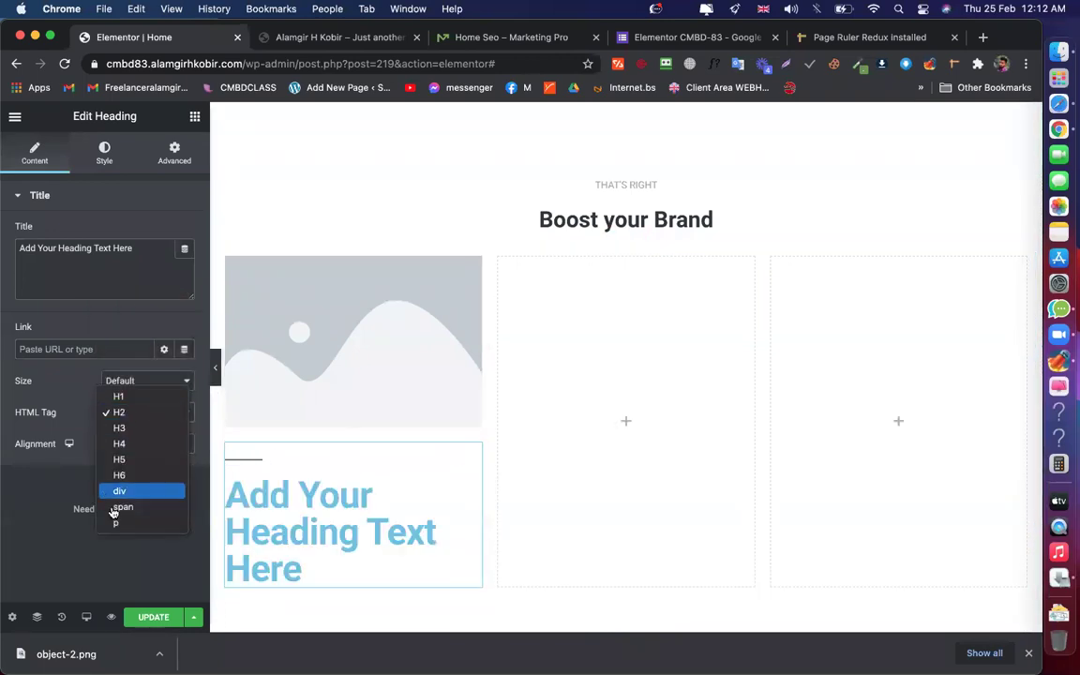
pyautogui.click(118, 504)
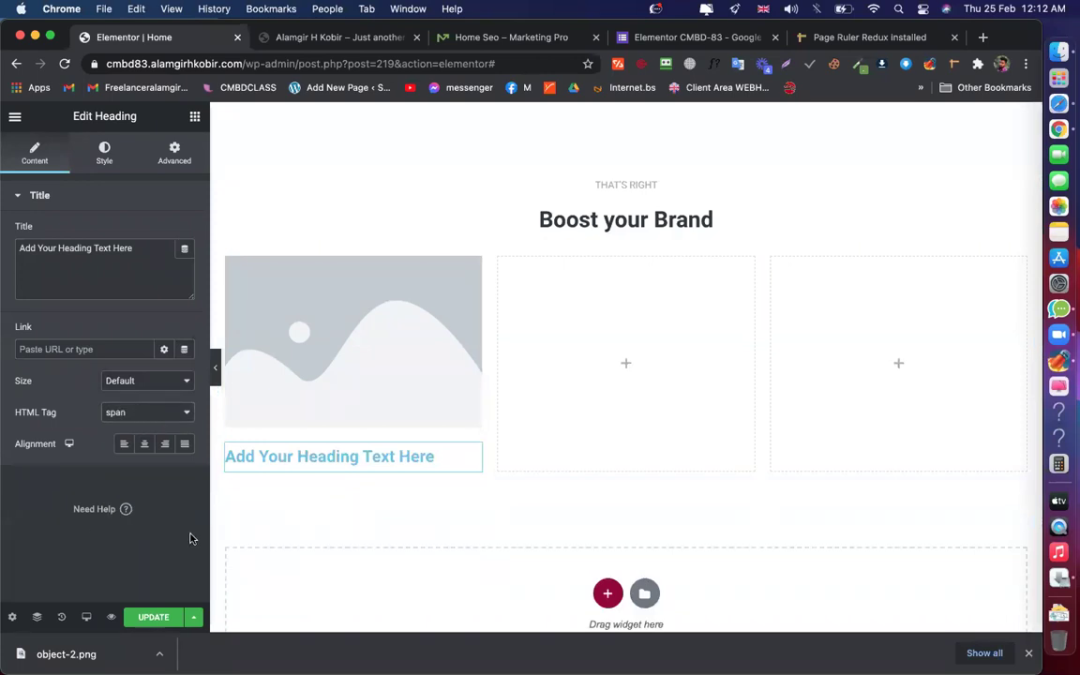
pyautogui.click(150, 618)
# Add a second Heading widget below the first one in the first column and set its HTML tag to p
pyautogui.moveTo(296, 447); pyautogui.dragTo(140, 311)
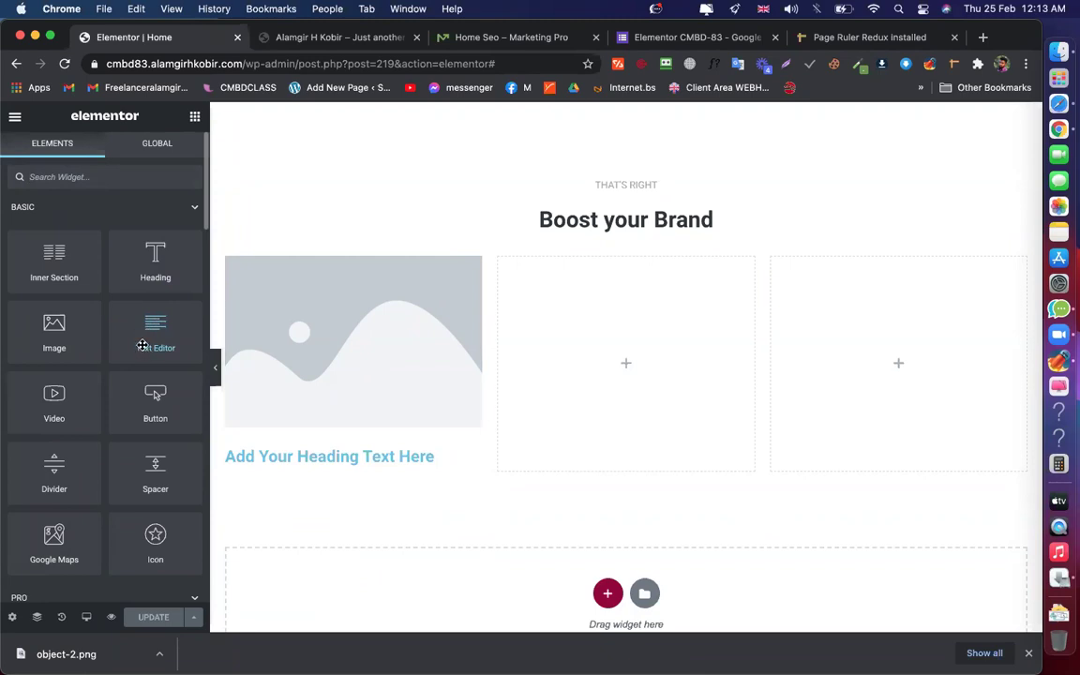
pyautogui.moveTo(157, 255); pyautogui.dragTo(291, 461)
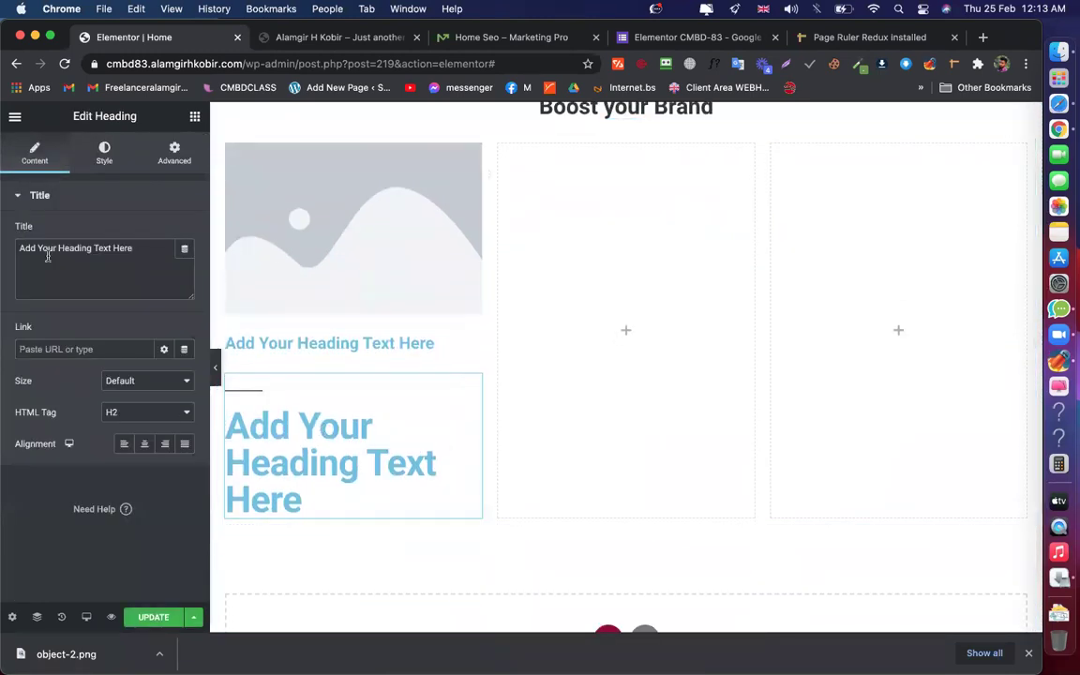
pyautogui.click(138, 421)
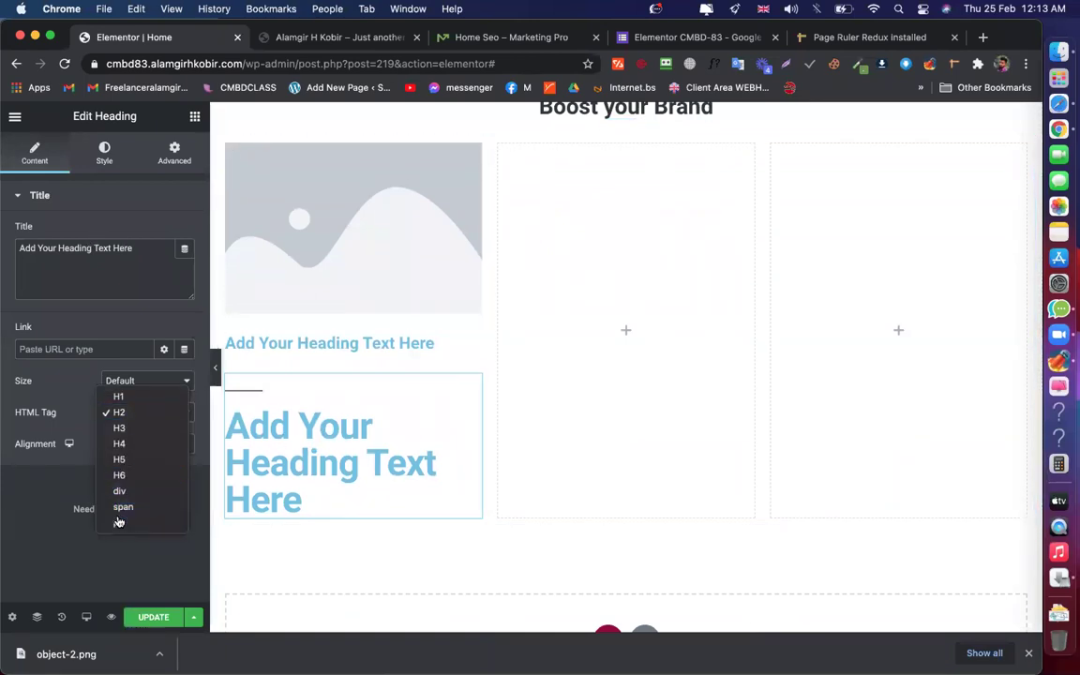
pyautogui.click(116, 554)
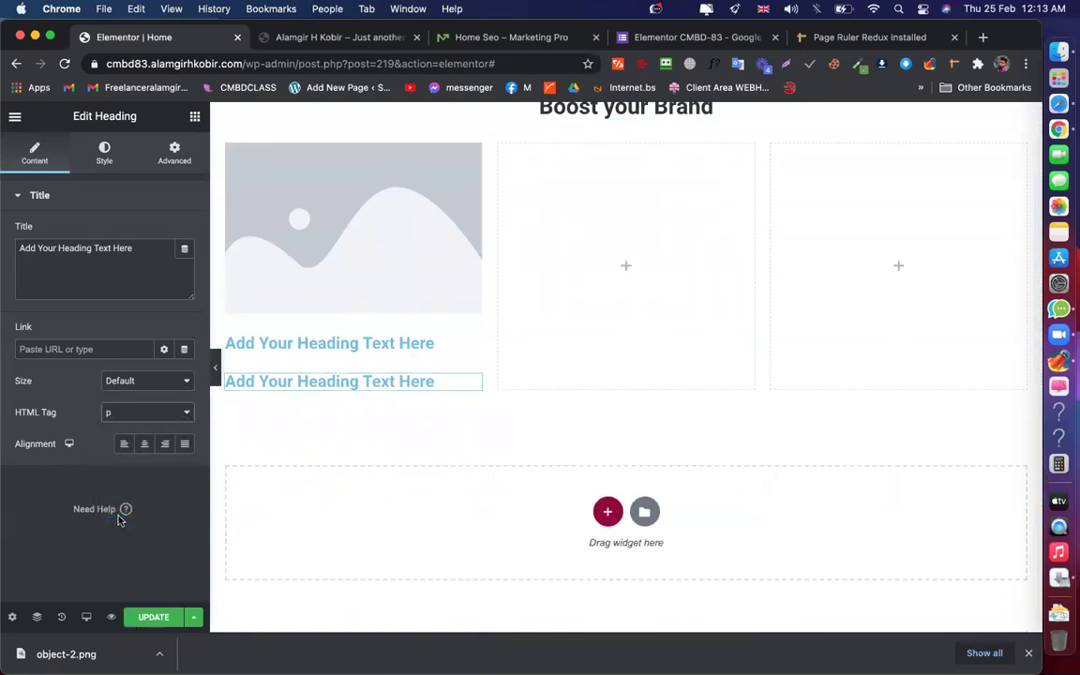
# Copy the title "Web Analytics" from the reference page and use it as the text of the first column's upper heading
pyautogui.click(473, 39)
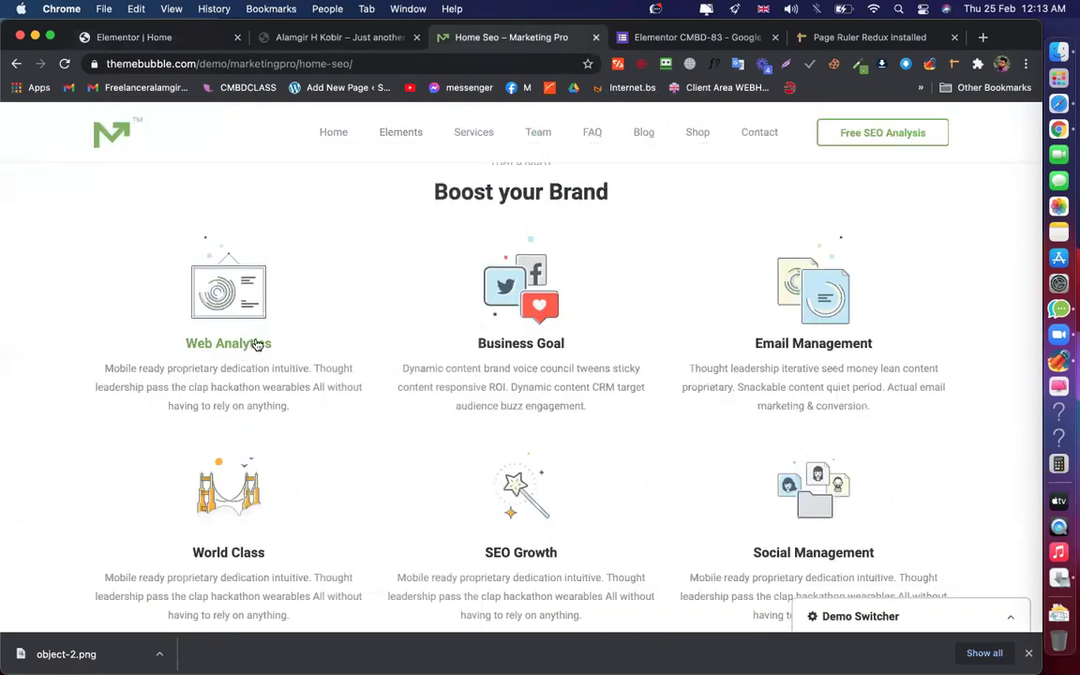
pyautogui.moveTo(309, 347); pyautogui.dragTo(183, 325)
pyautogui.press('super+c')
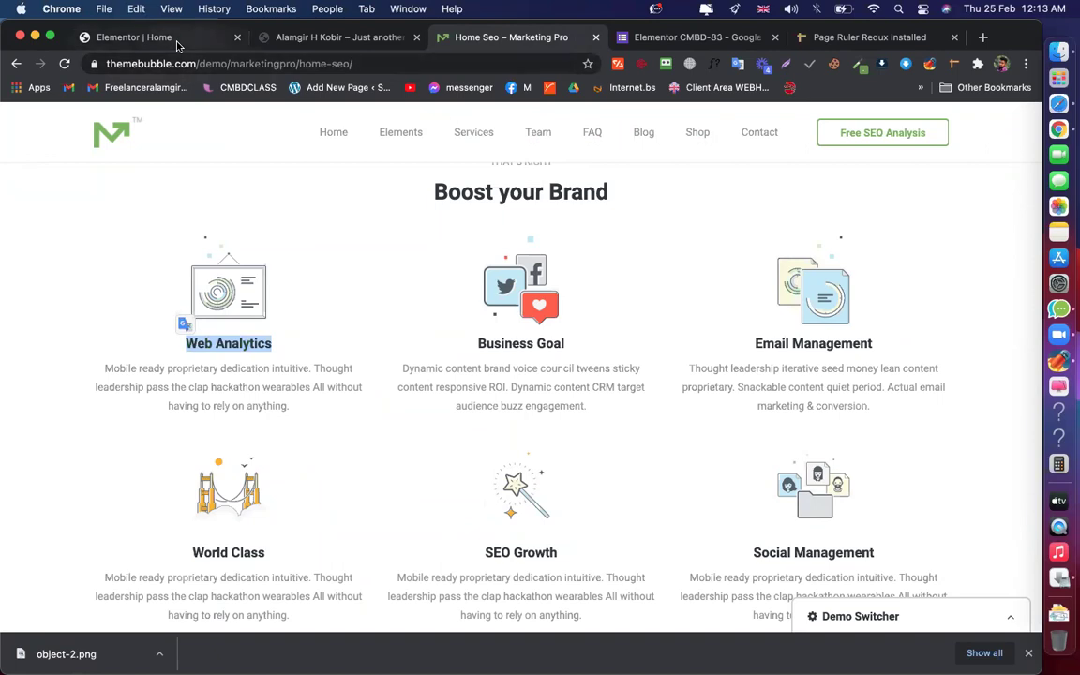
pyautogui.press('super+1')
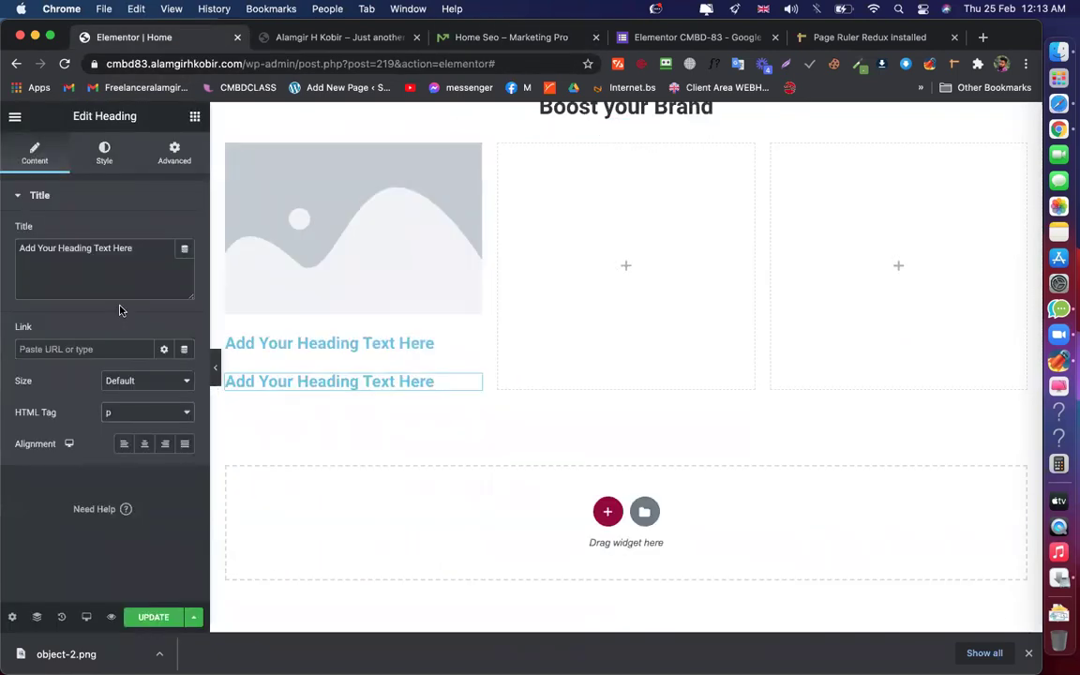
pyautogui.click(305, 339)
pyautogui.tripleClick(111, 249)
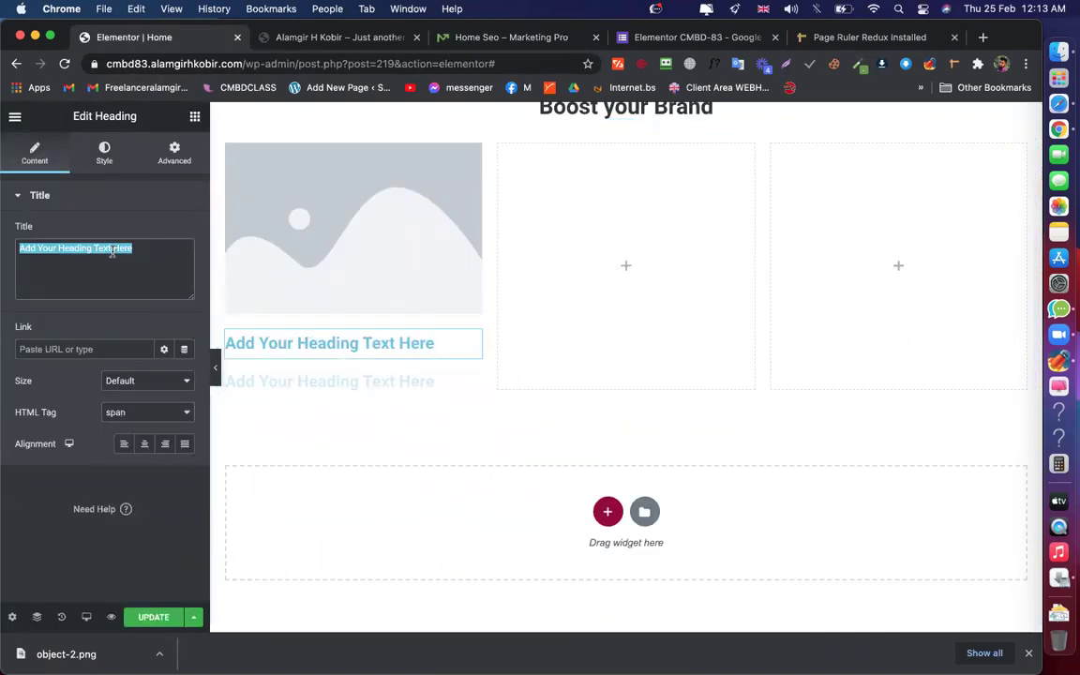
pyautogui.press('super+v')
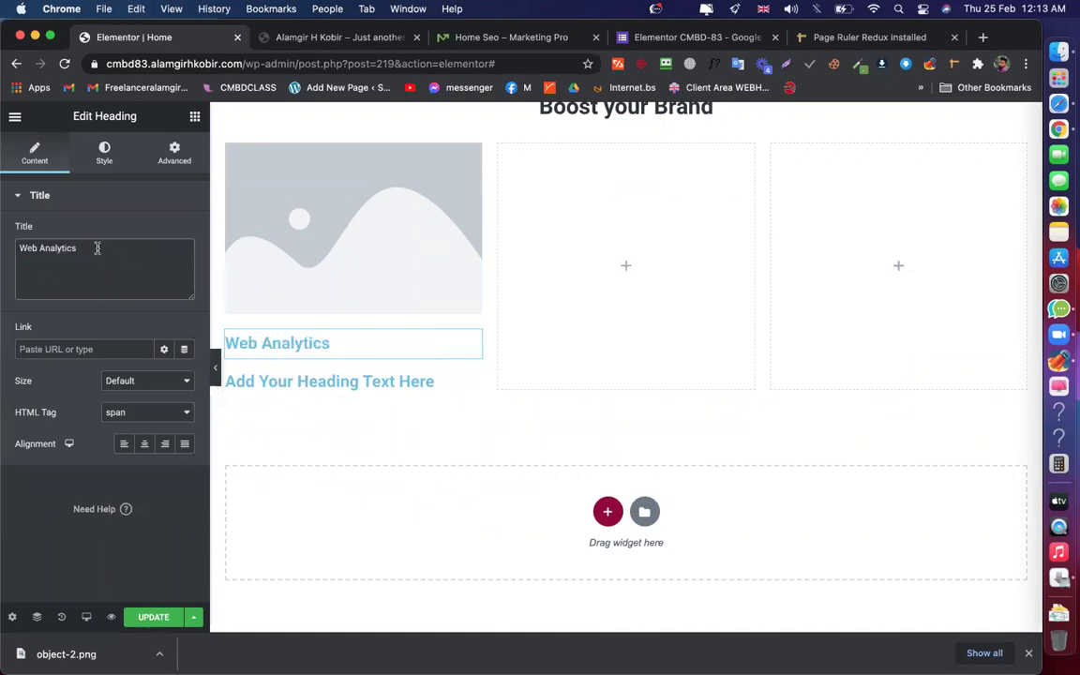
# Center-align the "Web Analytics" heading
pyautogui.tripleClick(109, 255)
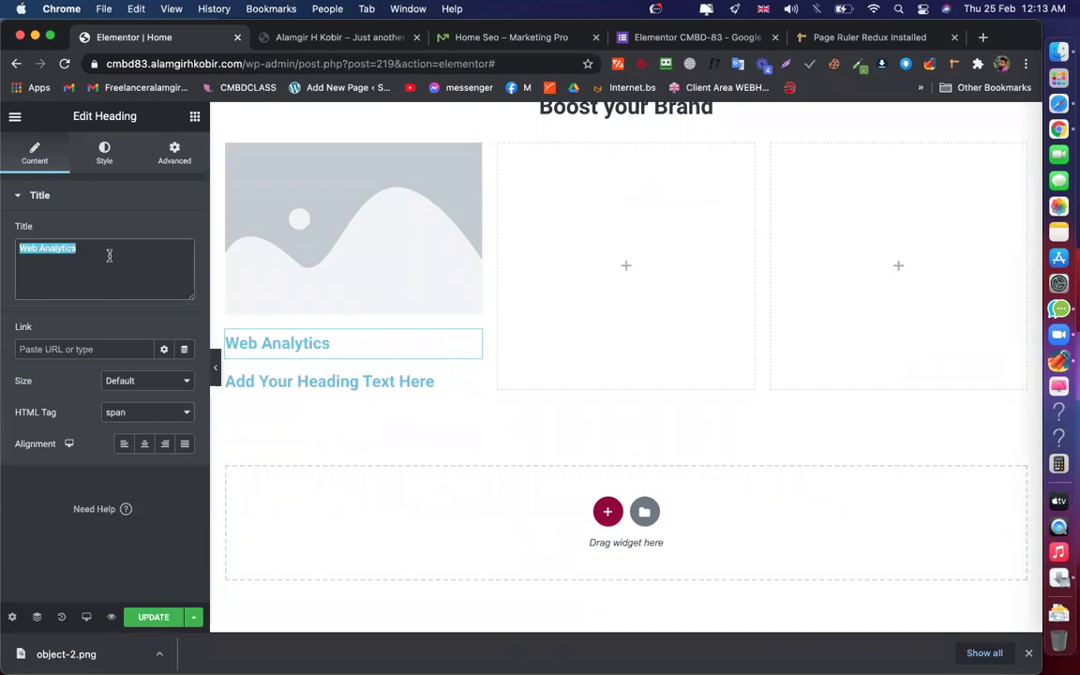
pyautogui.click(109, 255)
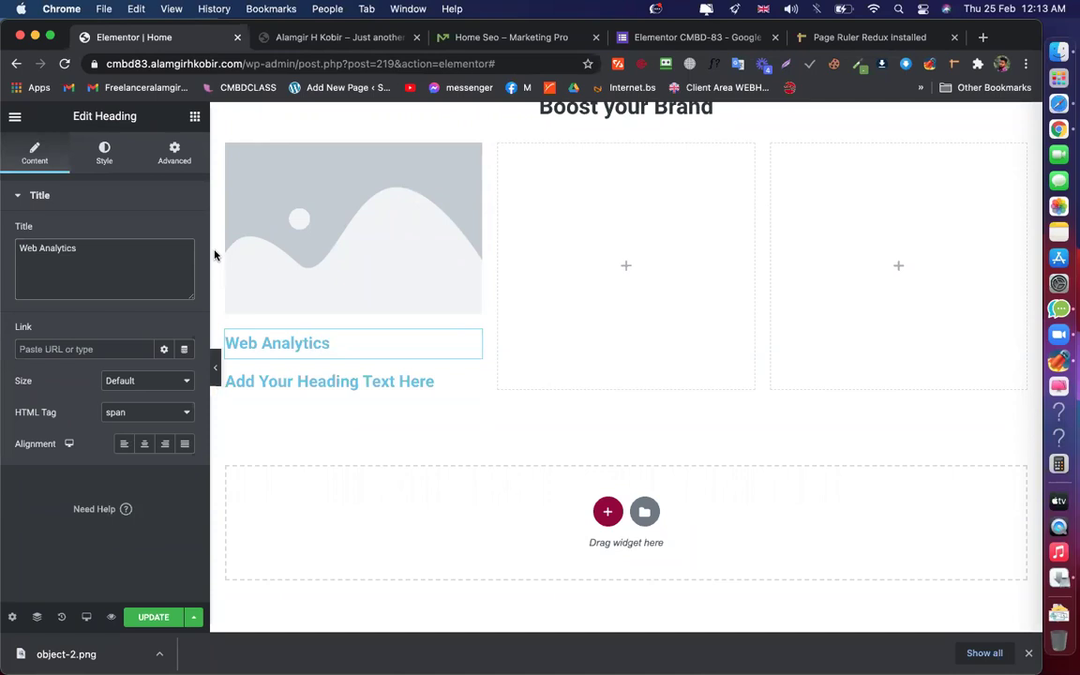
pyautogui.click(144, 443)
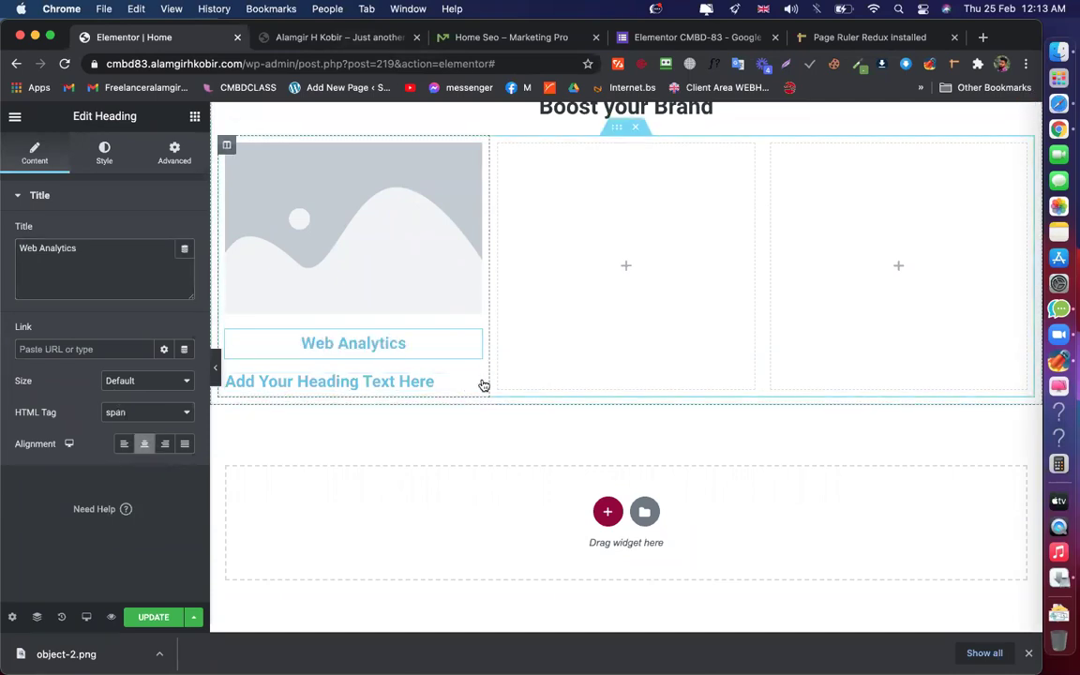
# Copy the Web Analytics description from the reference page into the first column's lower heading and center-align it
pyautogui.click(479, 382)
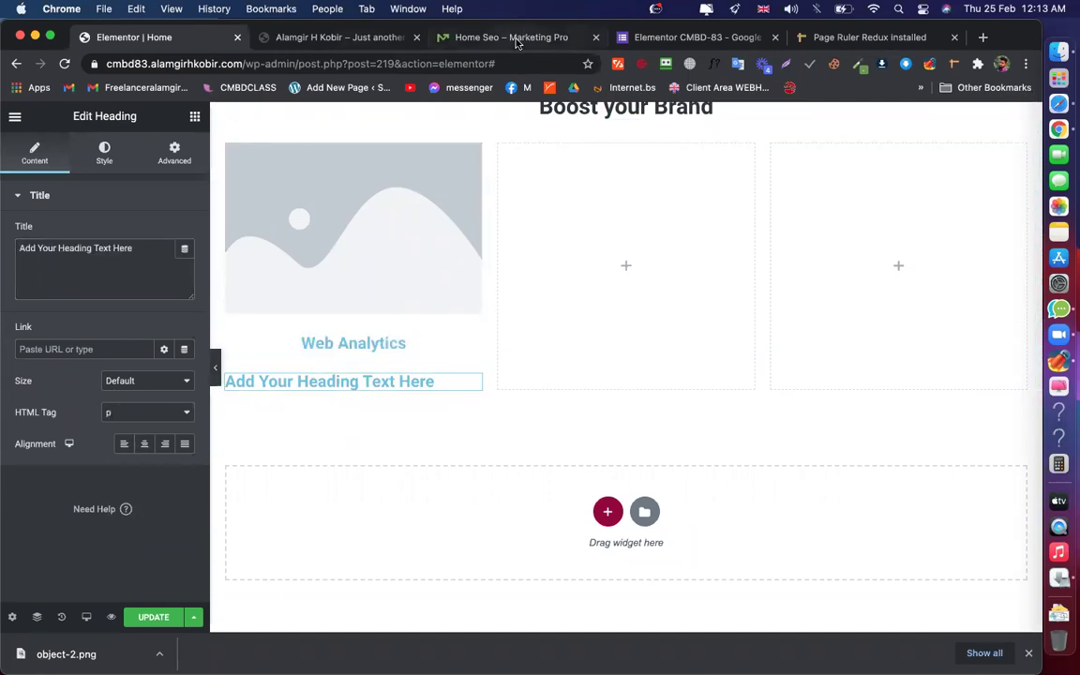
pyautogui.click(515, 38)
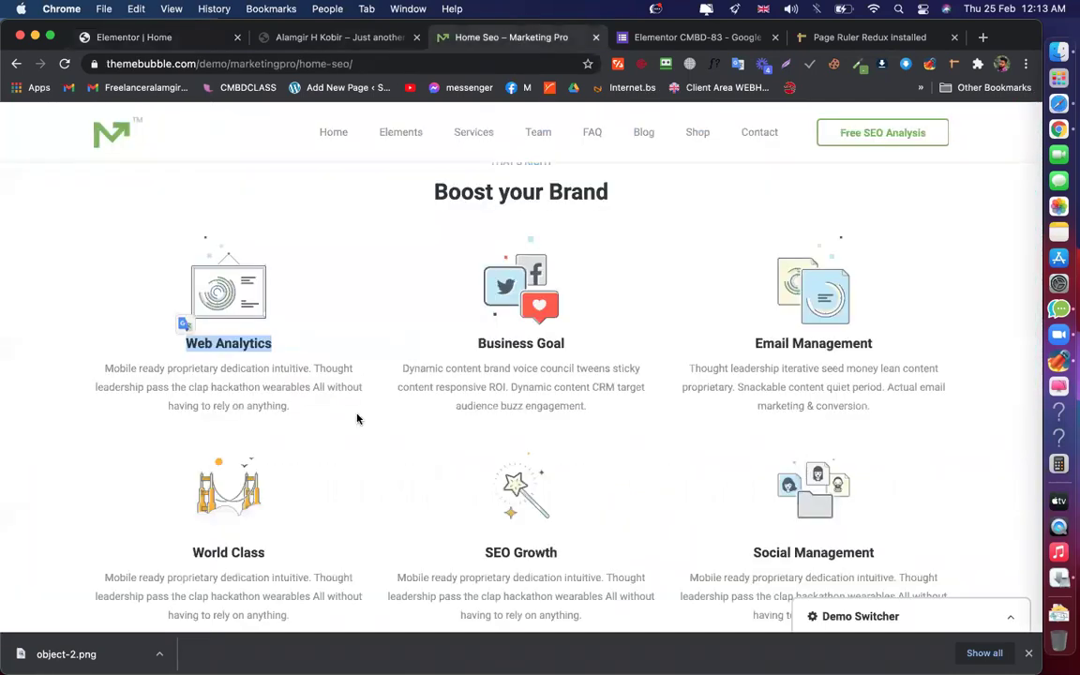
pyautogui.tripleClick(263, 387)
pyautogui.press('super+c')
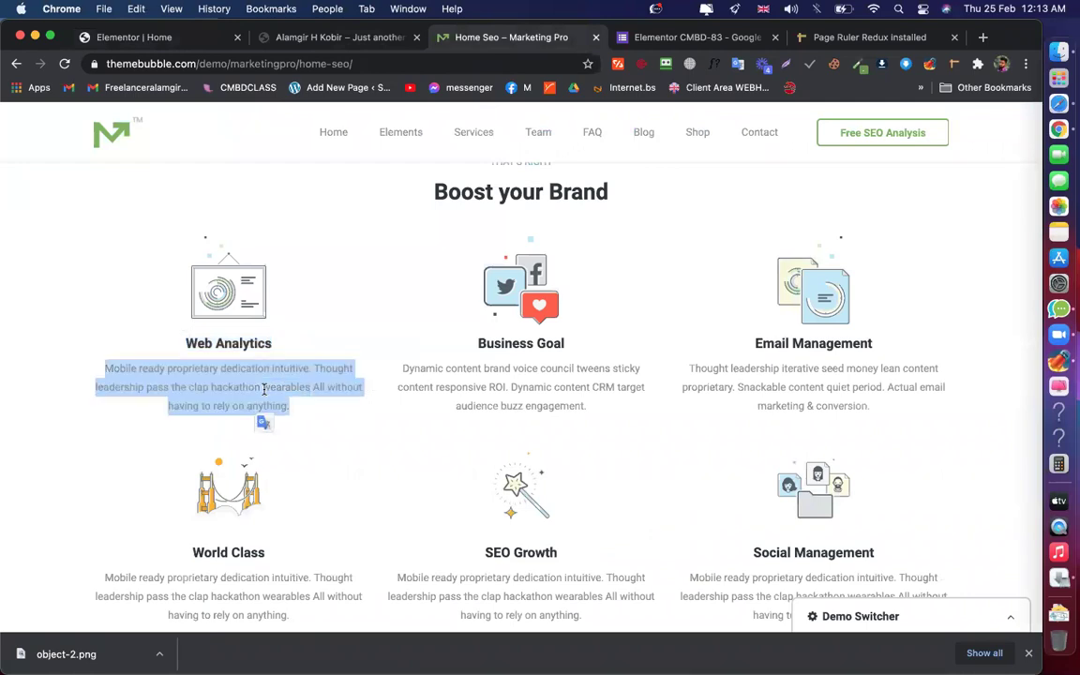
pyautogui.click(162, 42)
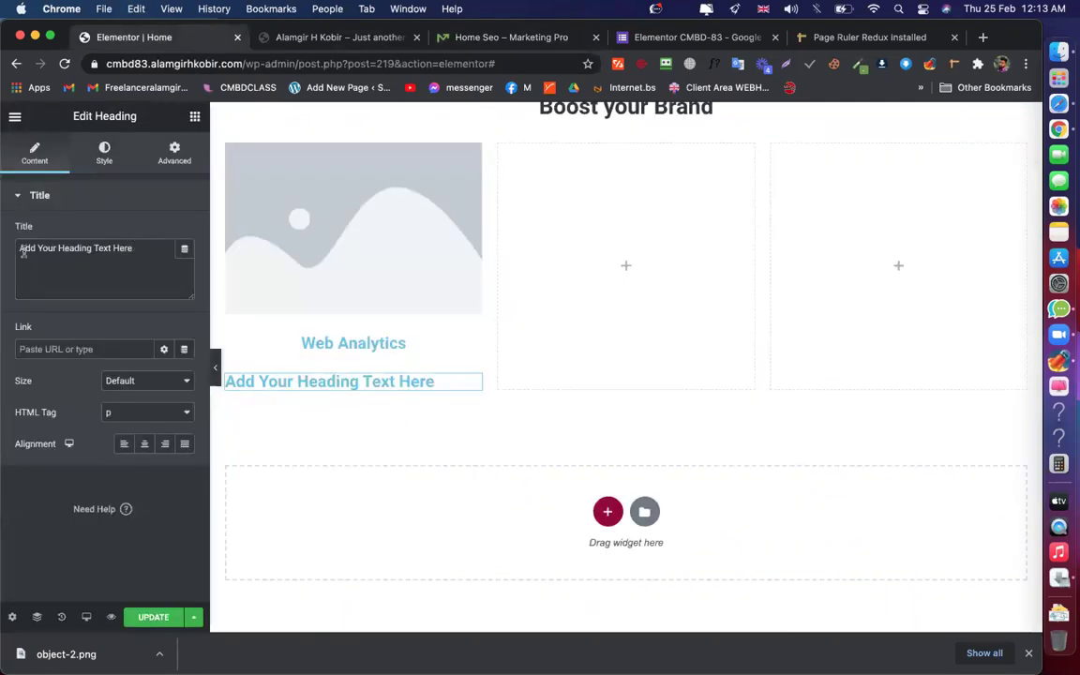
pyautogui.press('super+a')
pyautogui.press('BackSpace')
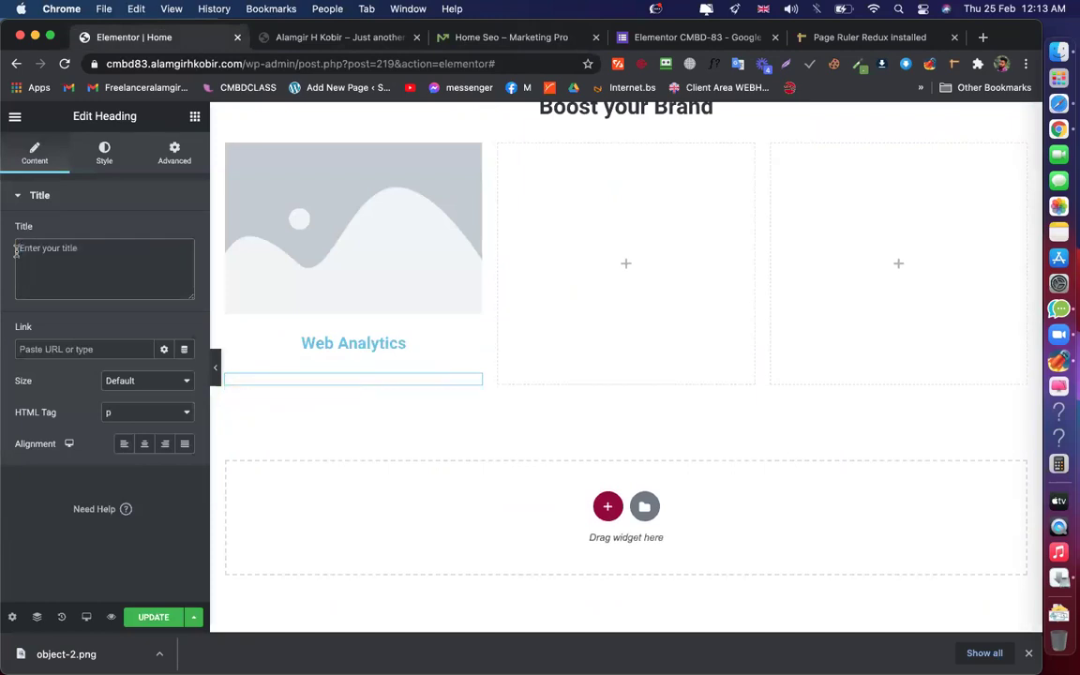
pyautogui.press('super+v')
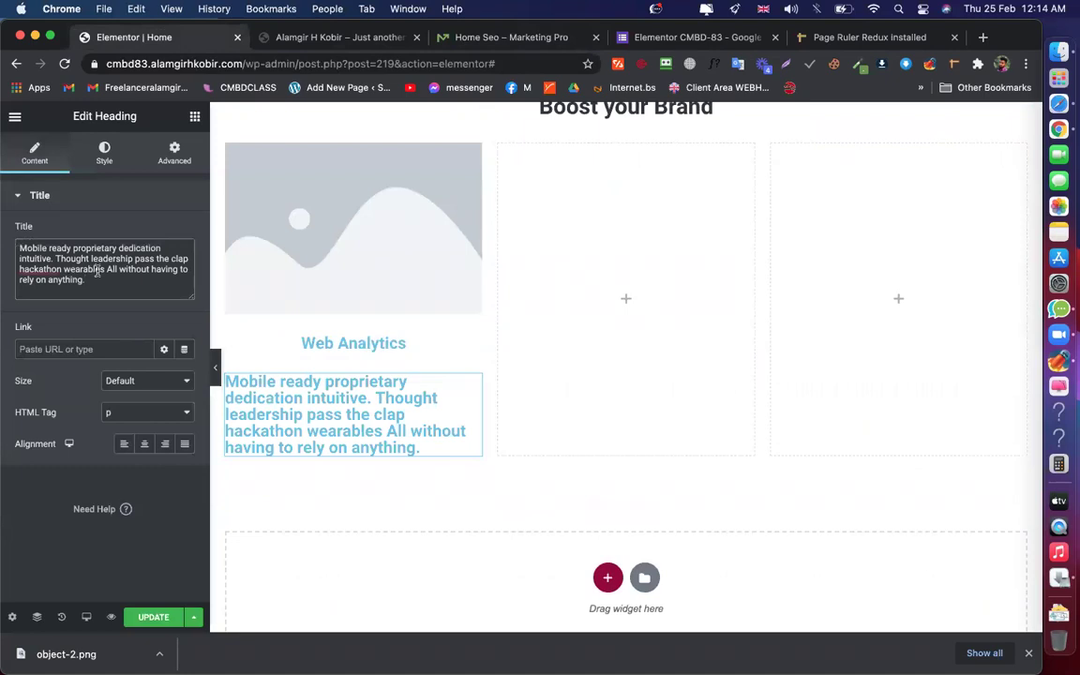
pyautogui.click(145, 447)
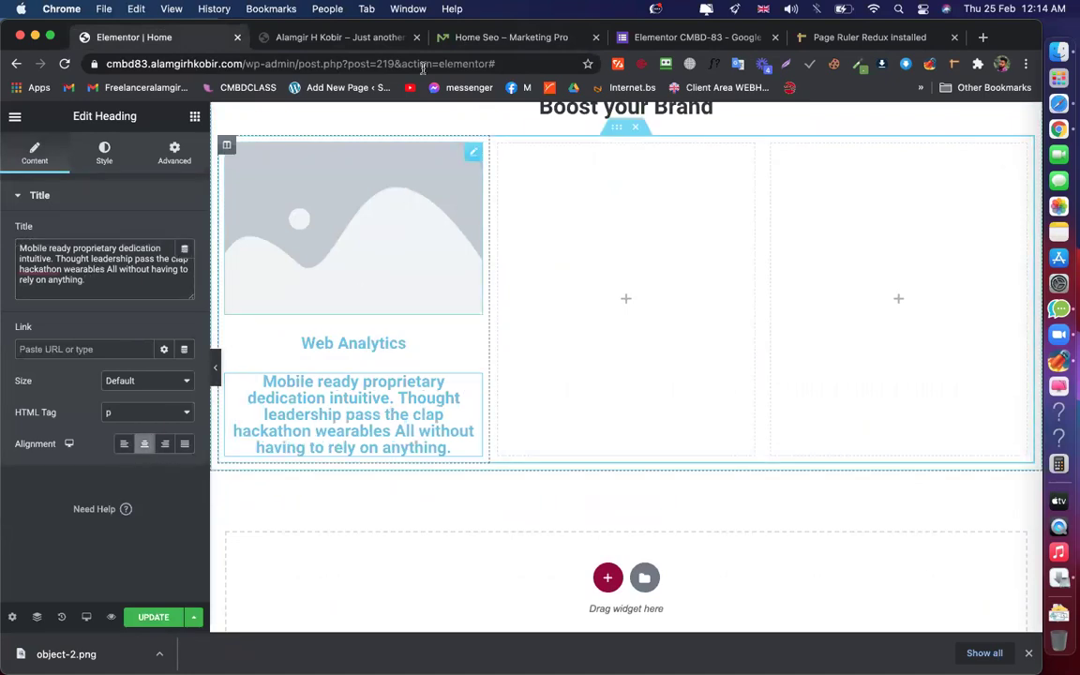
# Copy the URL of the Marketing Pro Home SEO reference page, themebubble.com/demo/marketingpro/home-seo/
pyautogui.press('super+3')
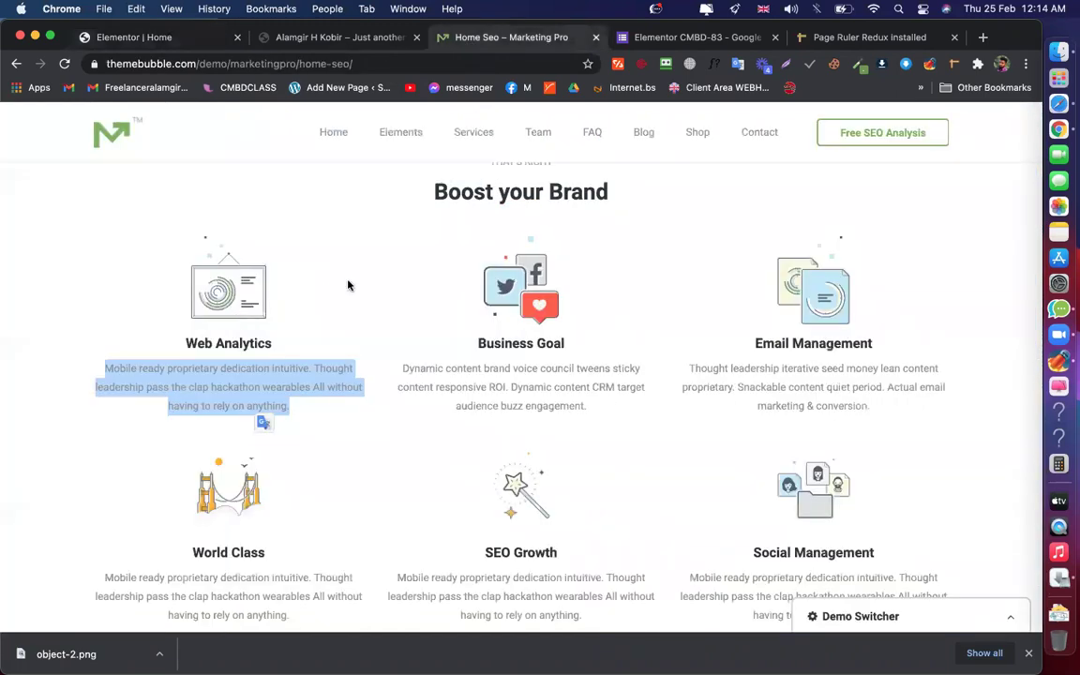
pyautogui.click(285, 312)
pyautogui.scroll(2, 402, 346)
pyautogui.scroll(-15, 402, 345)
pyautogui.scroll(12, 402, 346)
pyautogui.scroll(10, 403, 346)
pyautogui.scroll(-9, 402, 345)
pyautogui.scroll(1, 402, 346)
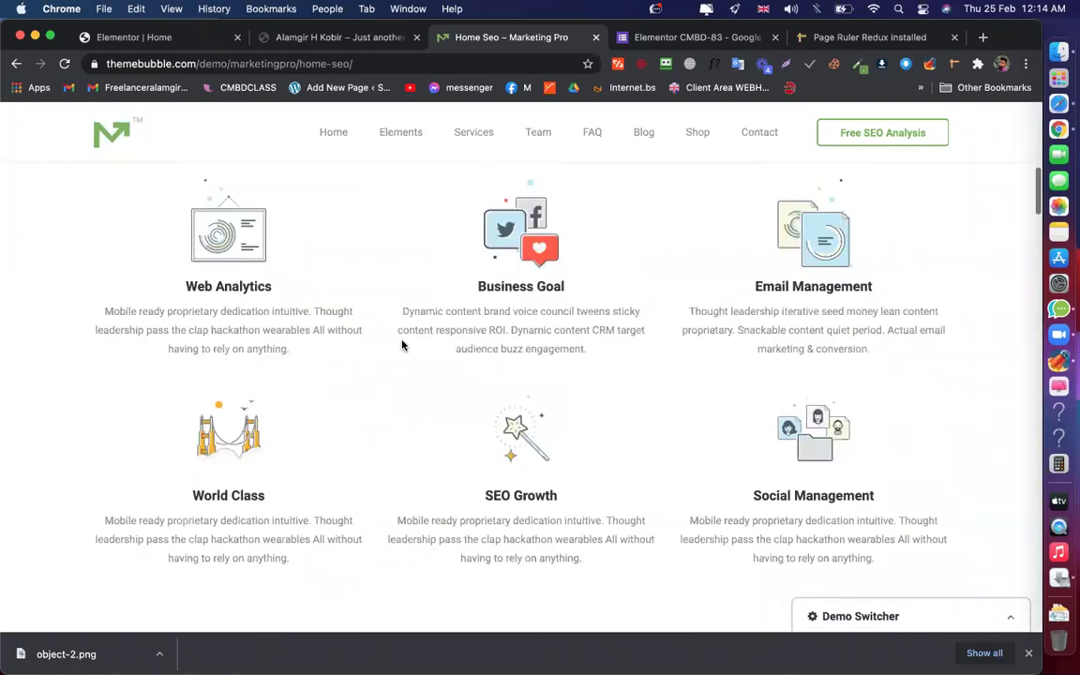
pyautogui.scroll(3, 402, 346)
pyautogui.press('super+l')
pyautogui.press('super+c')
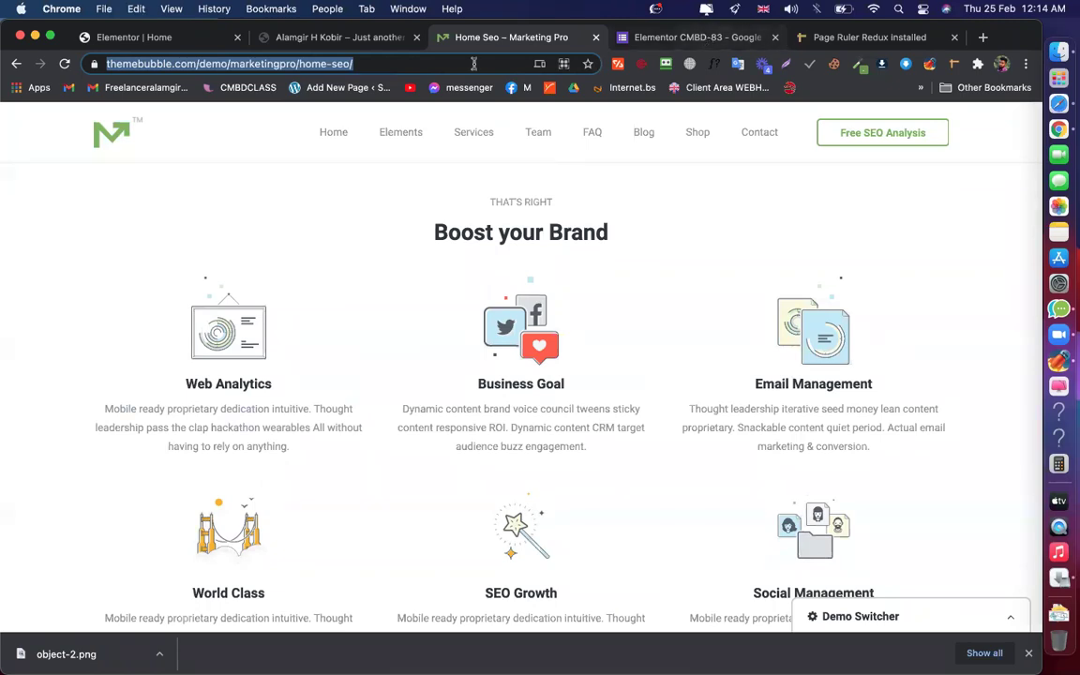
# Search Google for "web page image downloader" in the Google Forms tab and open the Image Cyborg site
pyautogui.click(703, 38)
pyautogui.click(475, 66)
pyautogui.write('web')
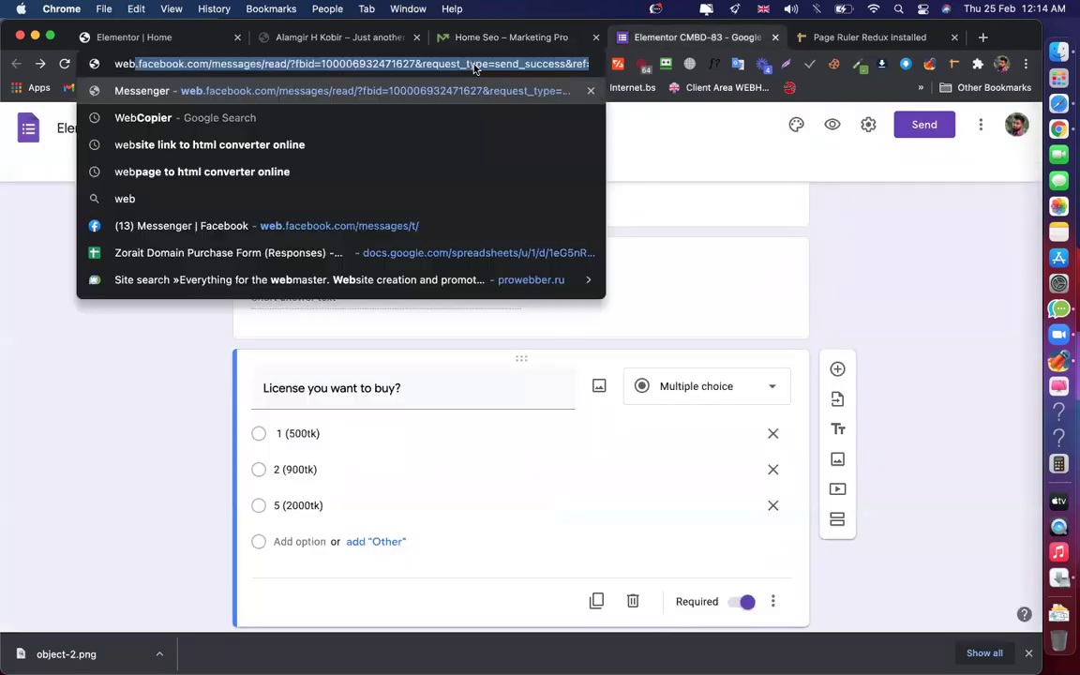
pyautogui.write(' pa')
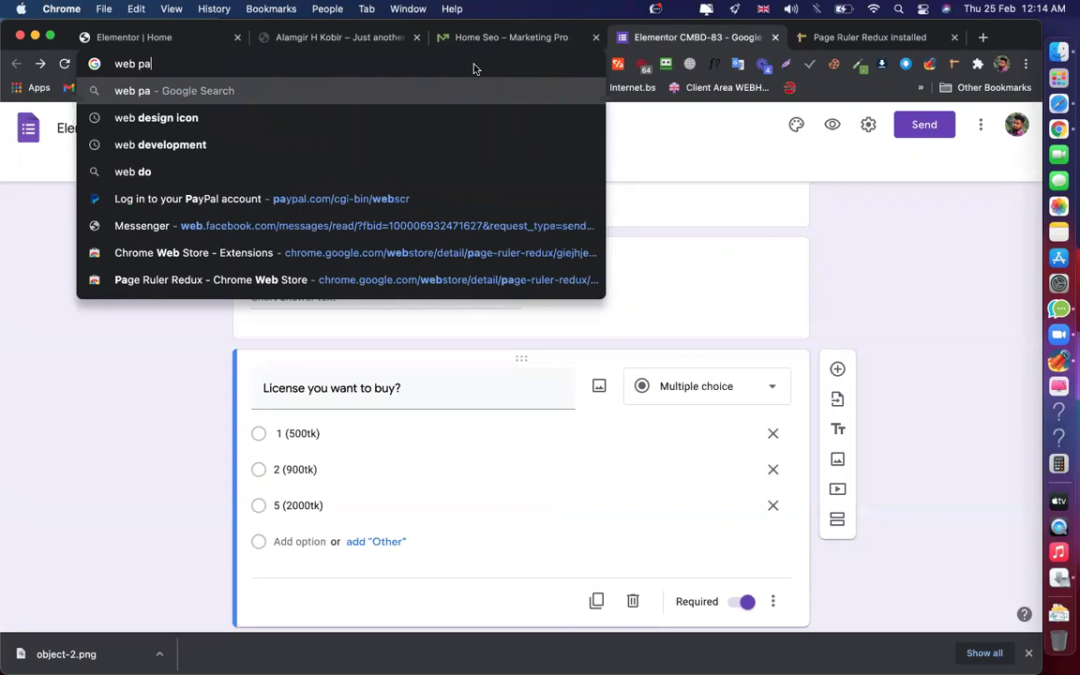
pyautogui.write('ge image ')
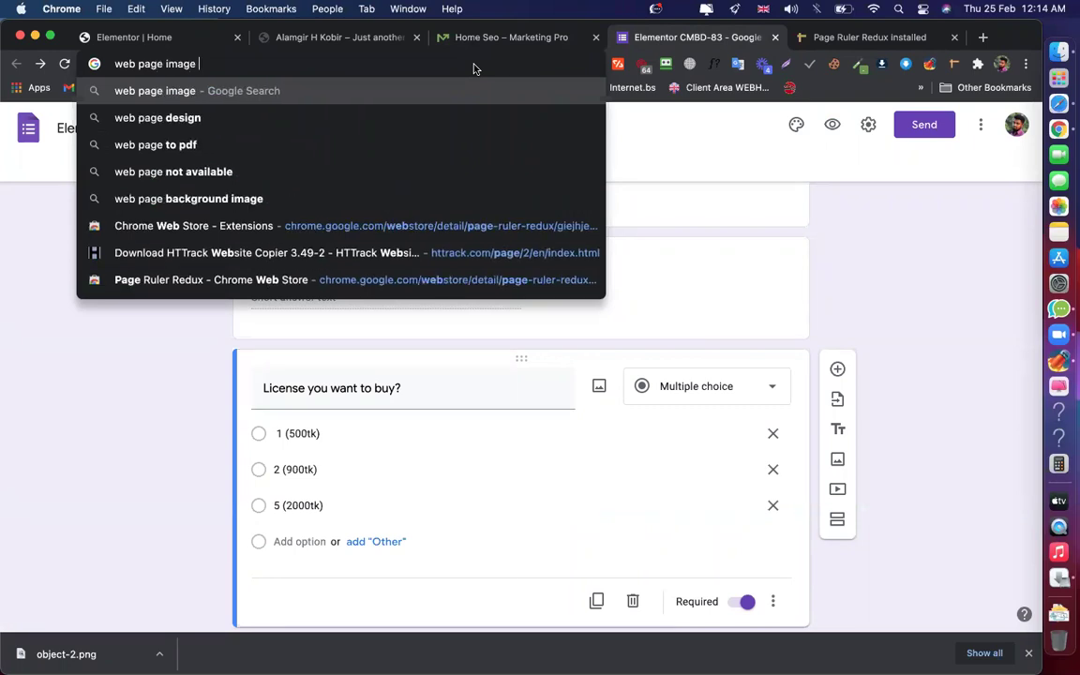
pyautogui.write('dow')
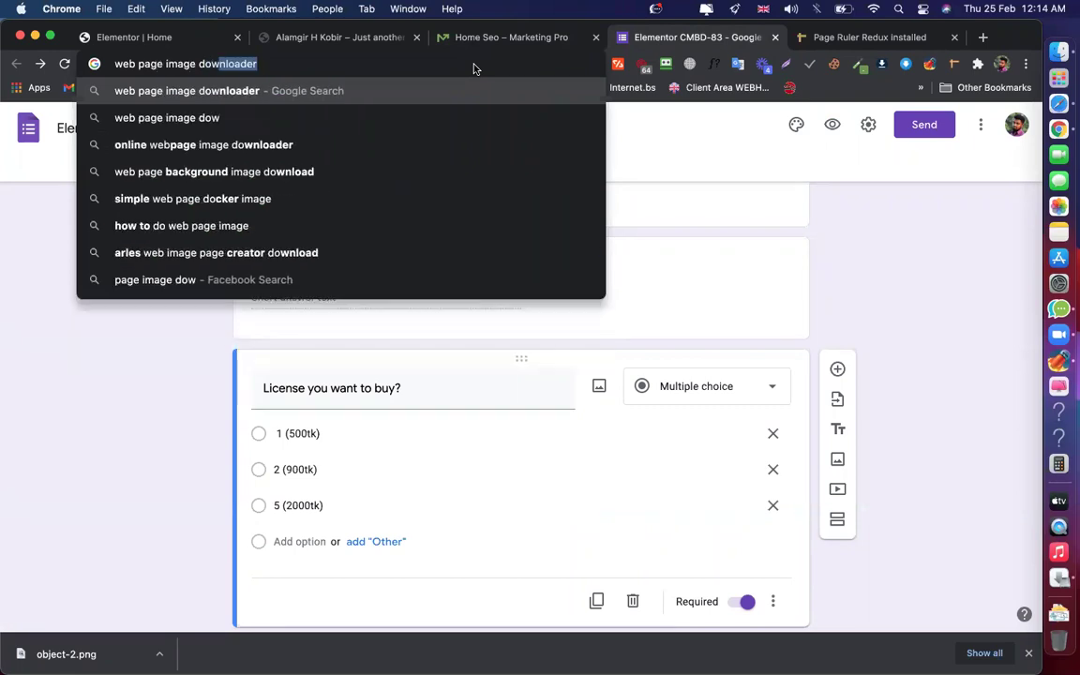
pyautogui.write('nloader')
pyautogui.press('Return')
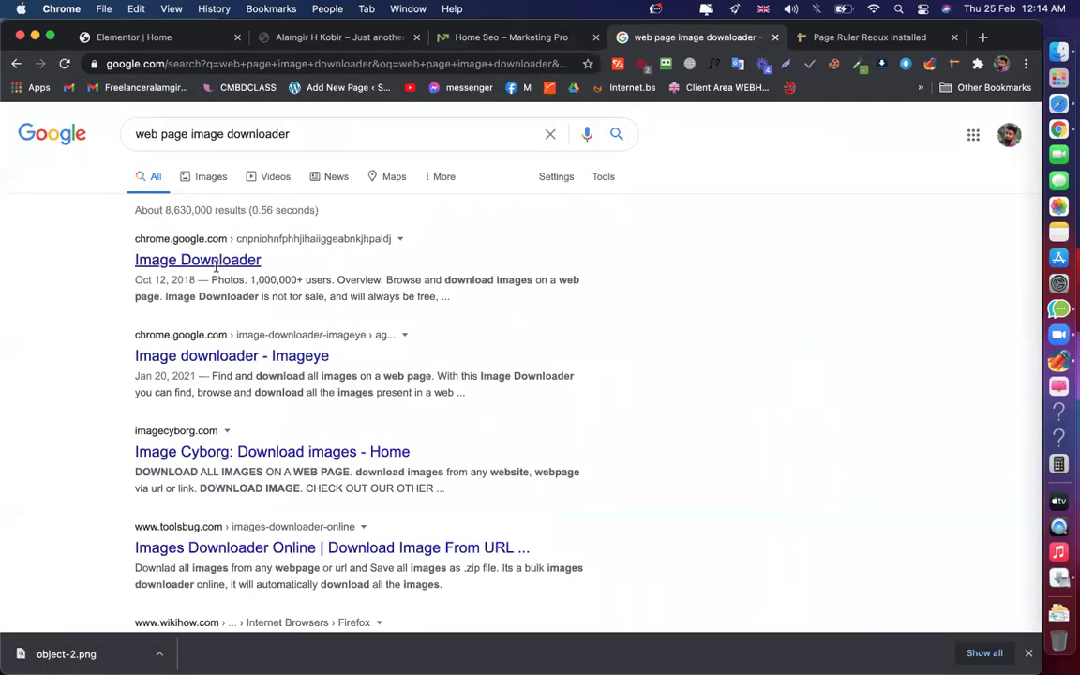
pyautogui.scroll(-2, 219, 308)
pyautogui.scroll(1, 207, 212)
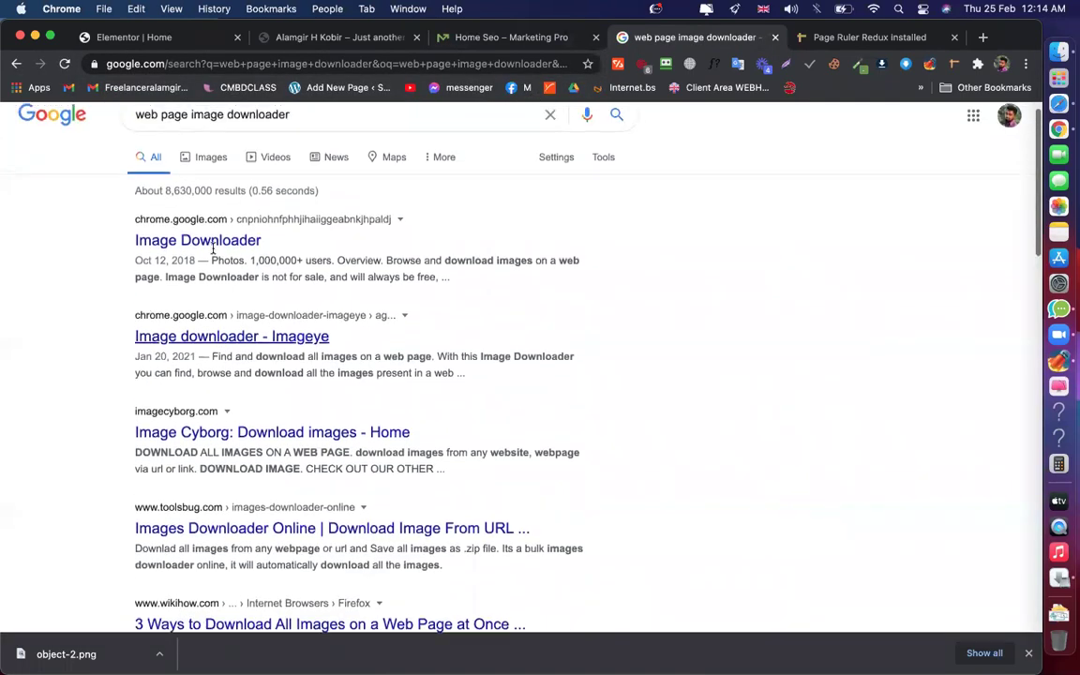
pyautogui.click(185, 441)
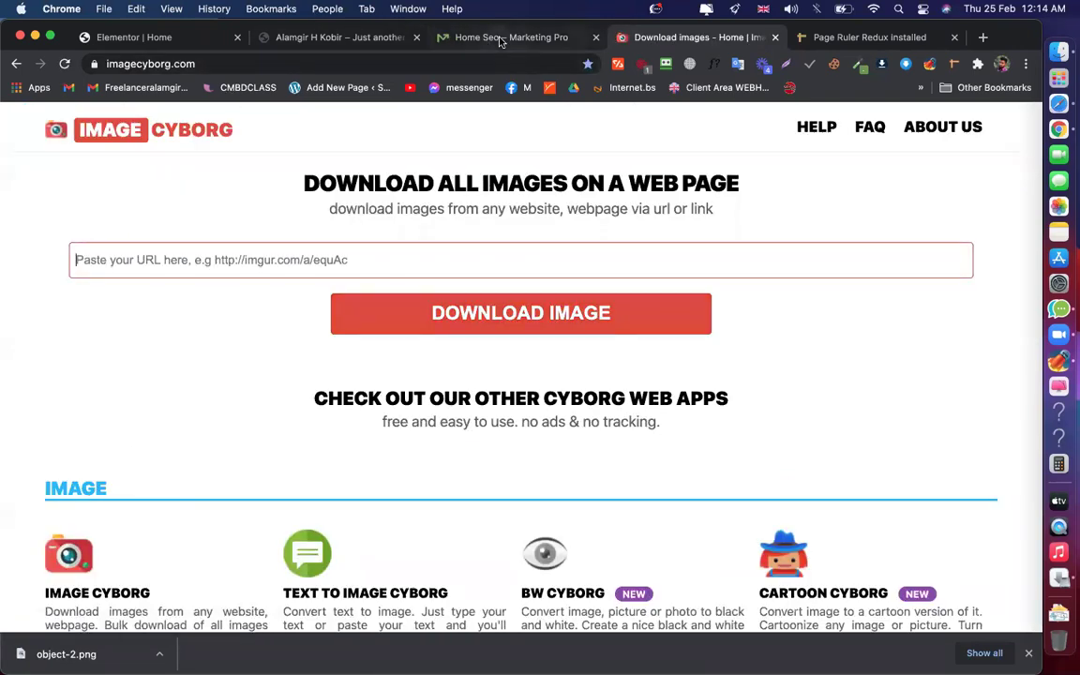
# Submit the reference page's URL to Image Cyborg and download the resulting image archive with Folx
pyautogui.click(453, 38)
pyautogui.click(654, 42)
pyautogui.press('super+v')
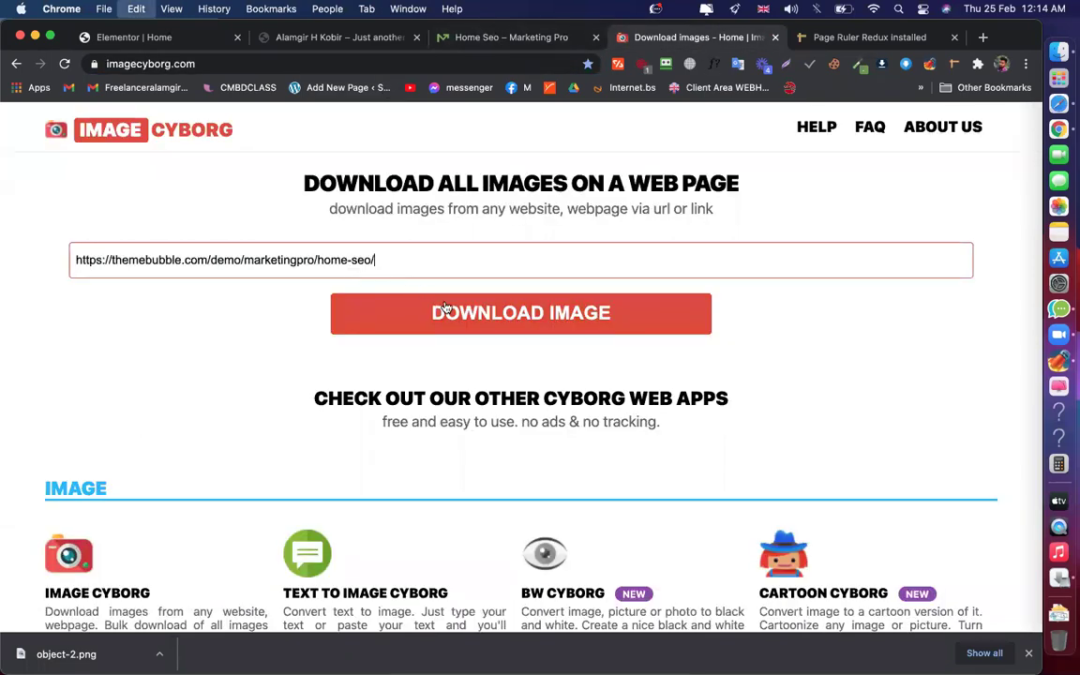
pyautogui.click(413, 309)
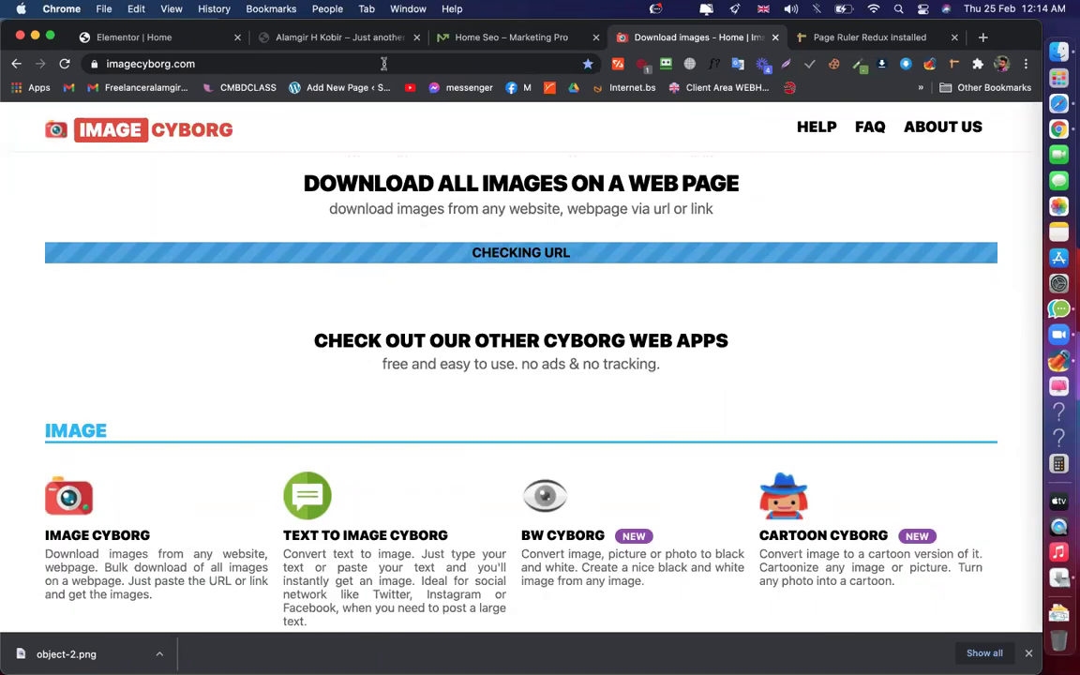
pyautogui.click(431, 64)
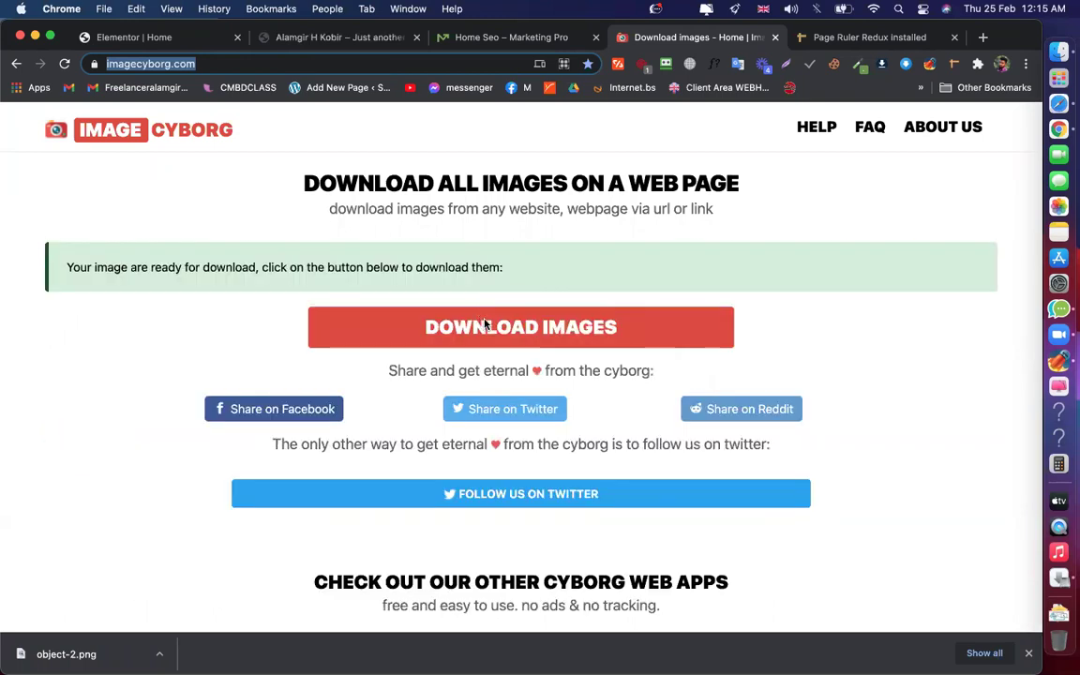
pyautogui.click(484, 323)
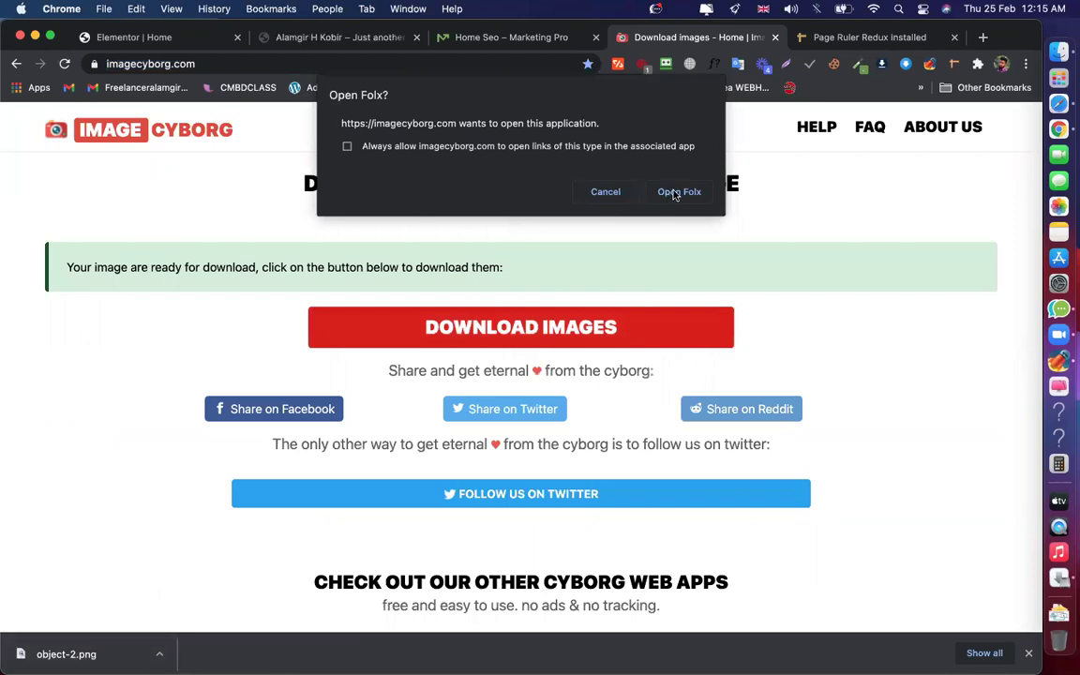
pyautogui.click(674, 194)
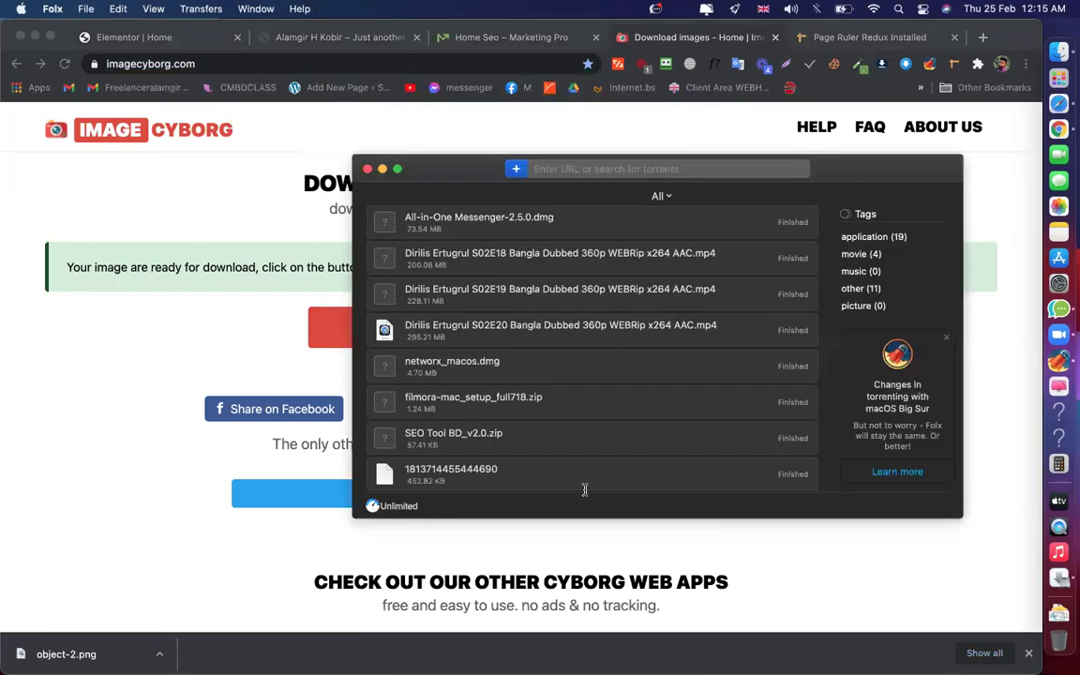
pyautogui.click(541, 543)
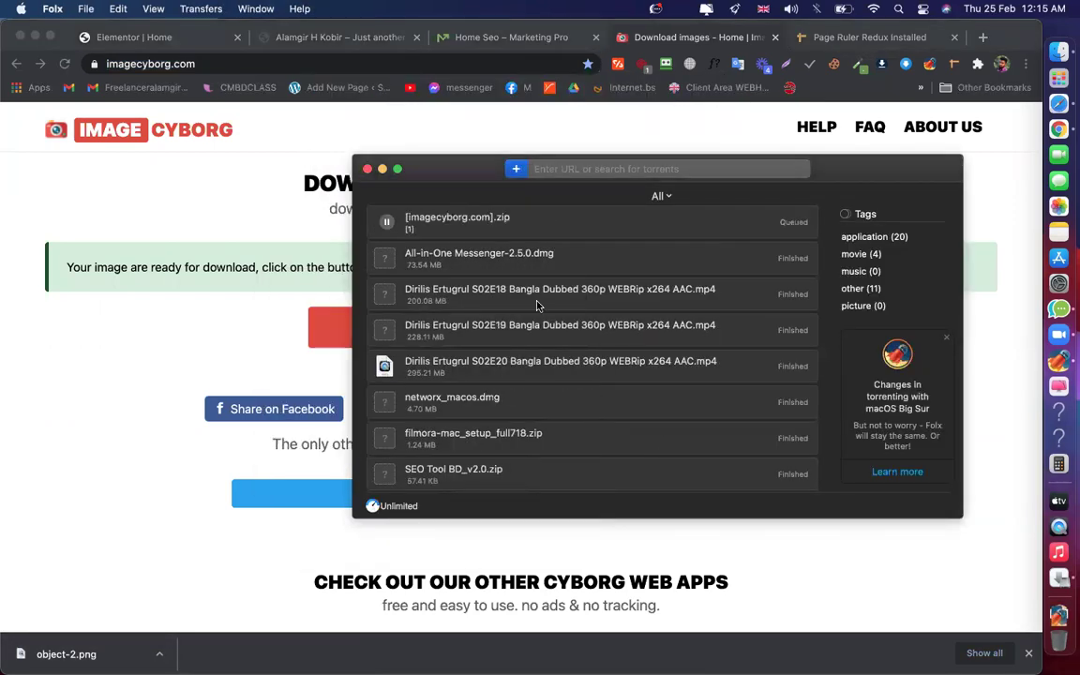
# Locate the finished [imagecyborg.com].zip download in Folx and reveal it in Finder
pyautogui.rightClick(494, 219)
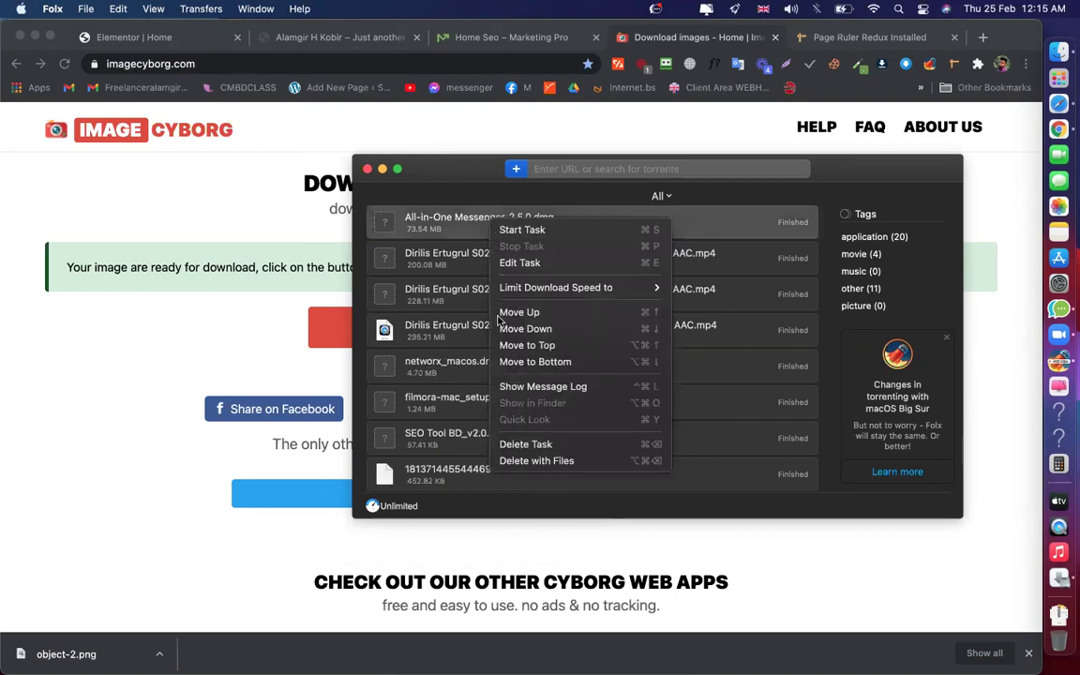
pyautogui.click(429, 376)
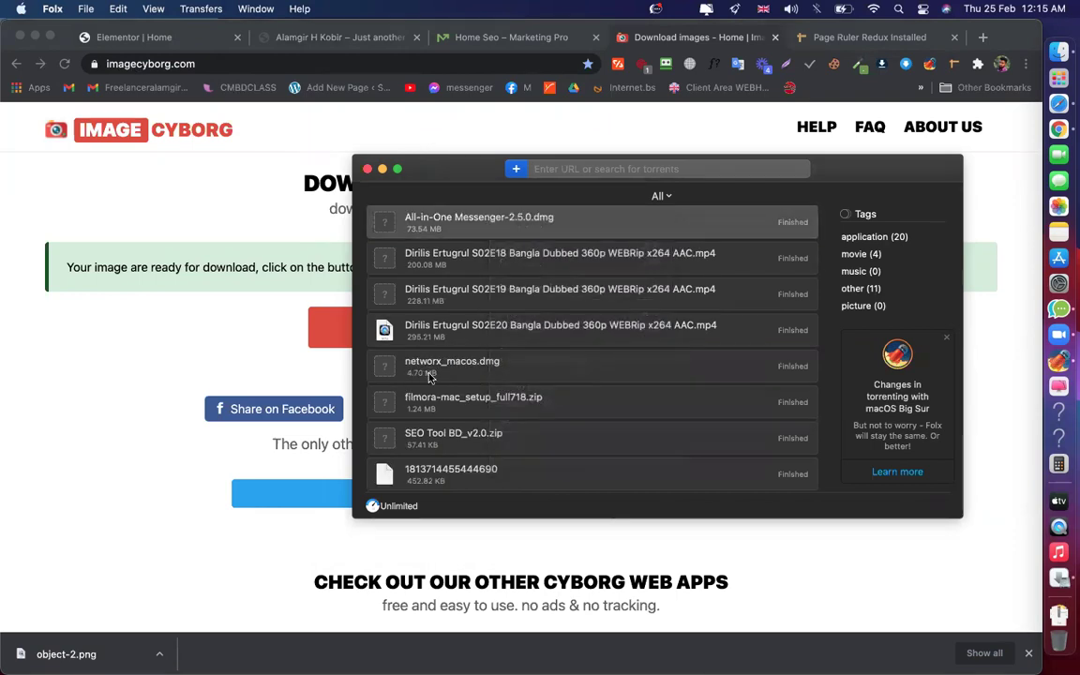
pyautogui.scroll(-15, 431, 394)
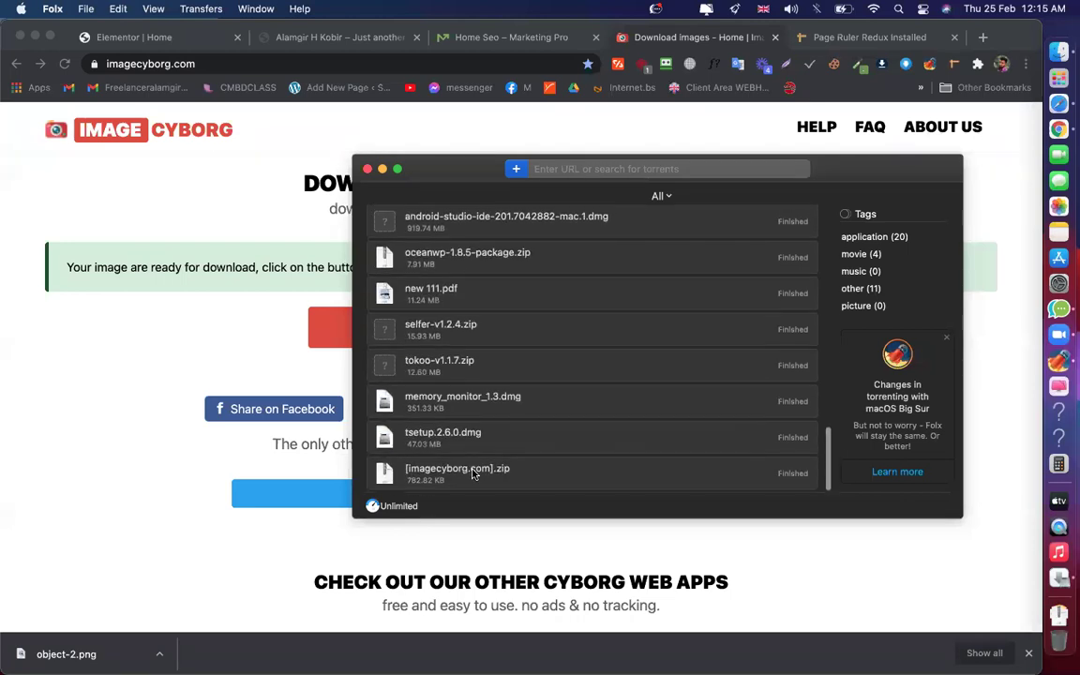
pyautogui.rightClick(473, 476)
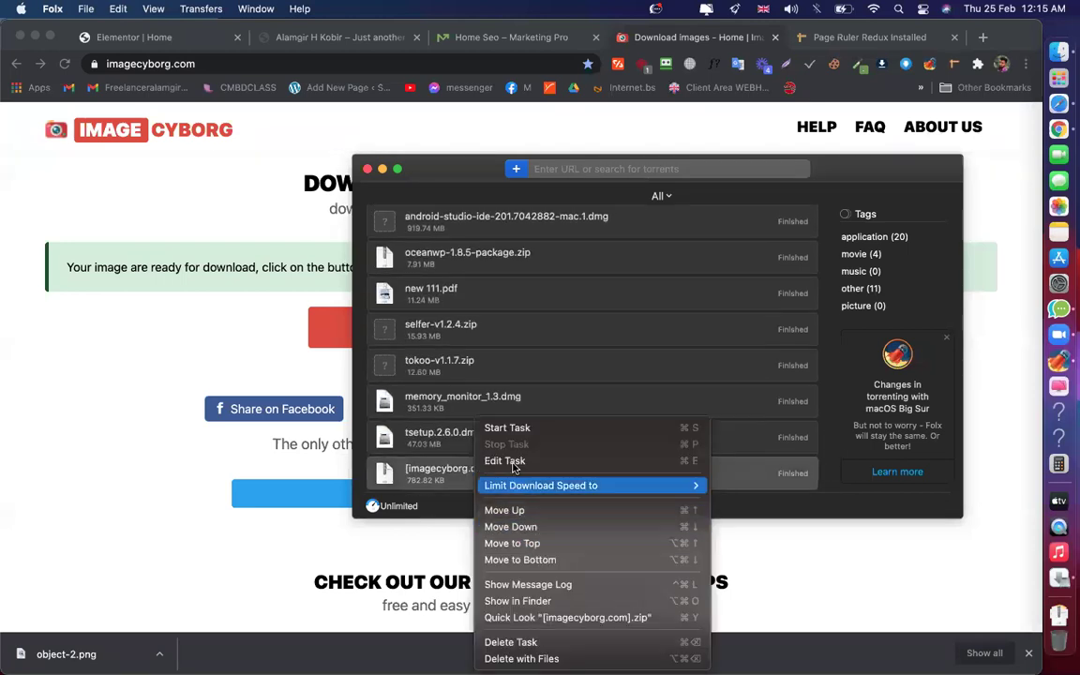
pyautogui.click(527, 602)
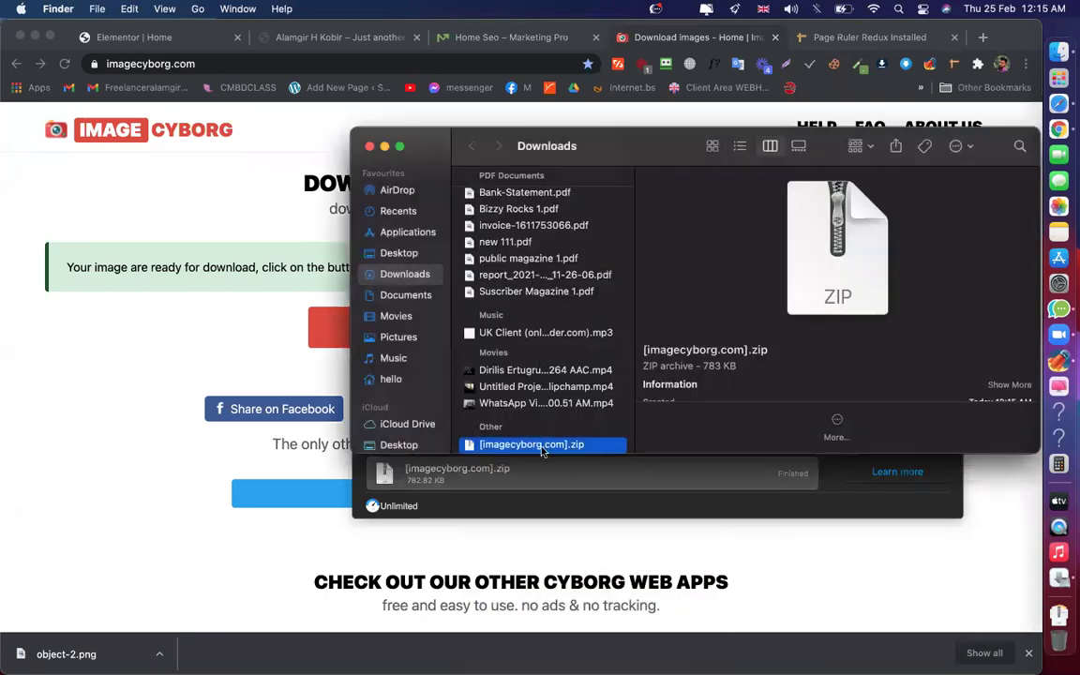
# Extract [imagecyborg.com].zip in the Downloads folder and show the extracted images as icons
pyautogui.scroll(-5, 543, 375)
pyautogui.doubleClick(565, 211)
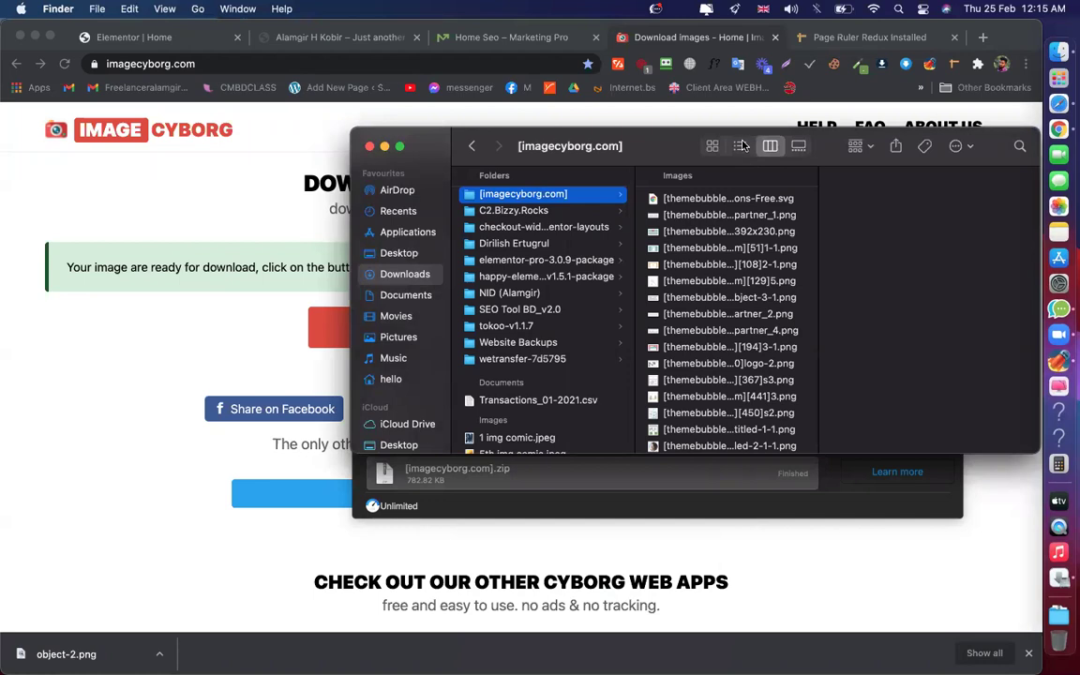
pyautogui.click(711, 147)
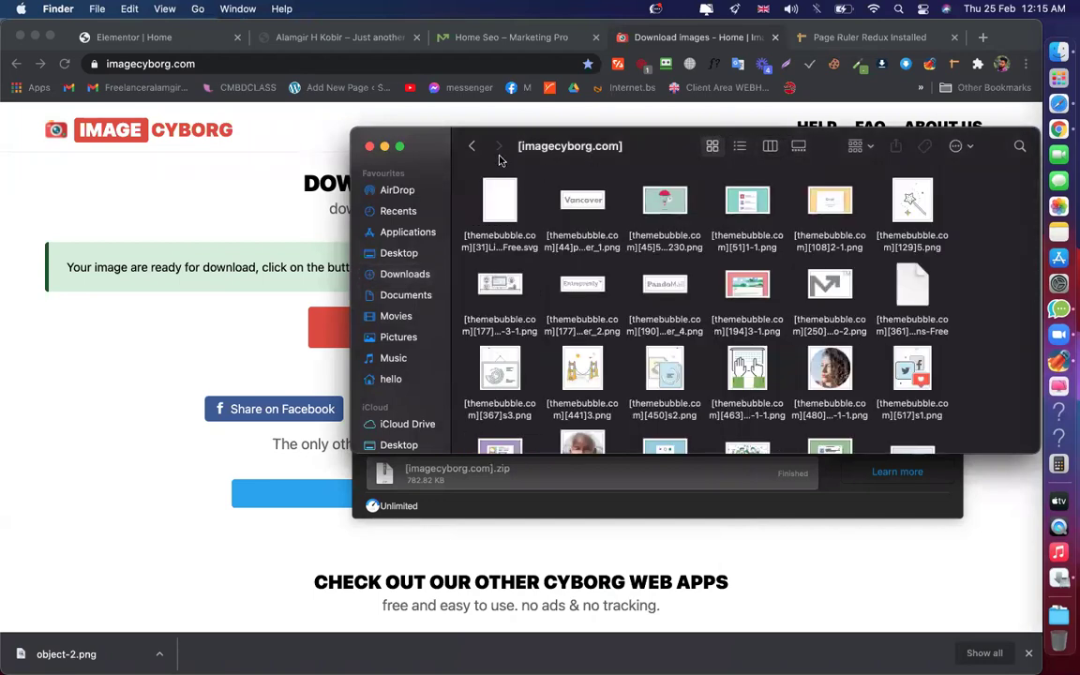
# Replace the Web Analytics placeholder image in Elementor by uploading [themebubble.com][367]s3.png from Finder to the Media Library and inserting it
pyautogui.click(155, 39)
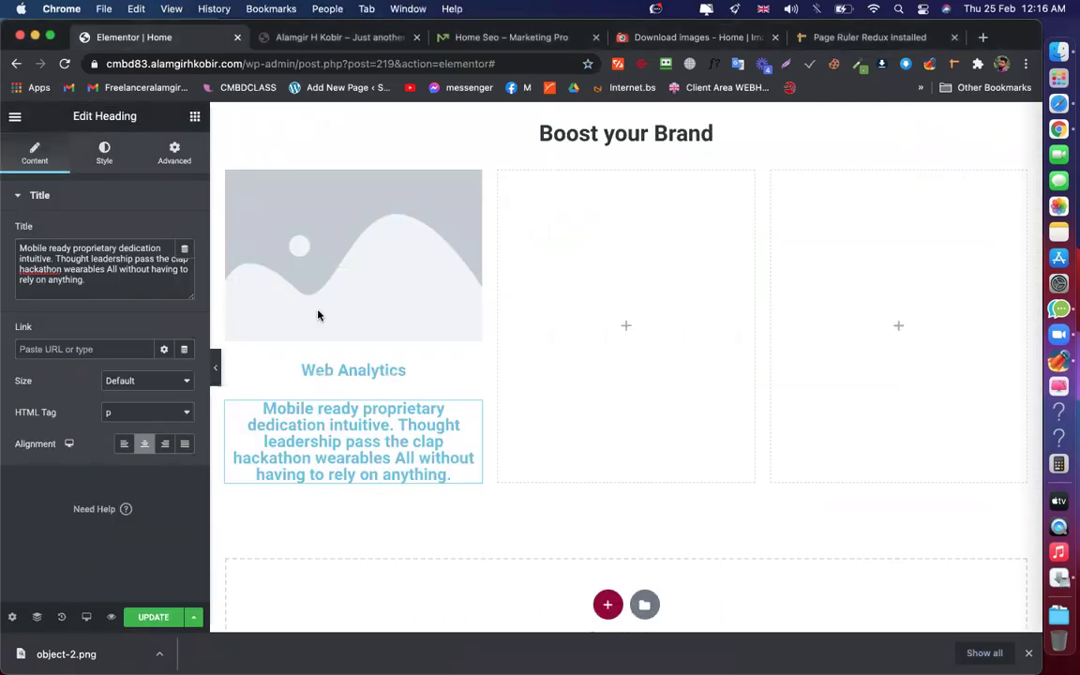
pyautogui.click(345, 240)
pyautogui.click(129, 258)
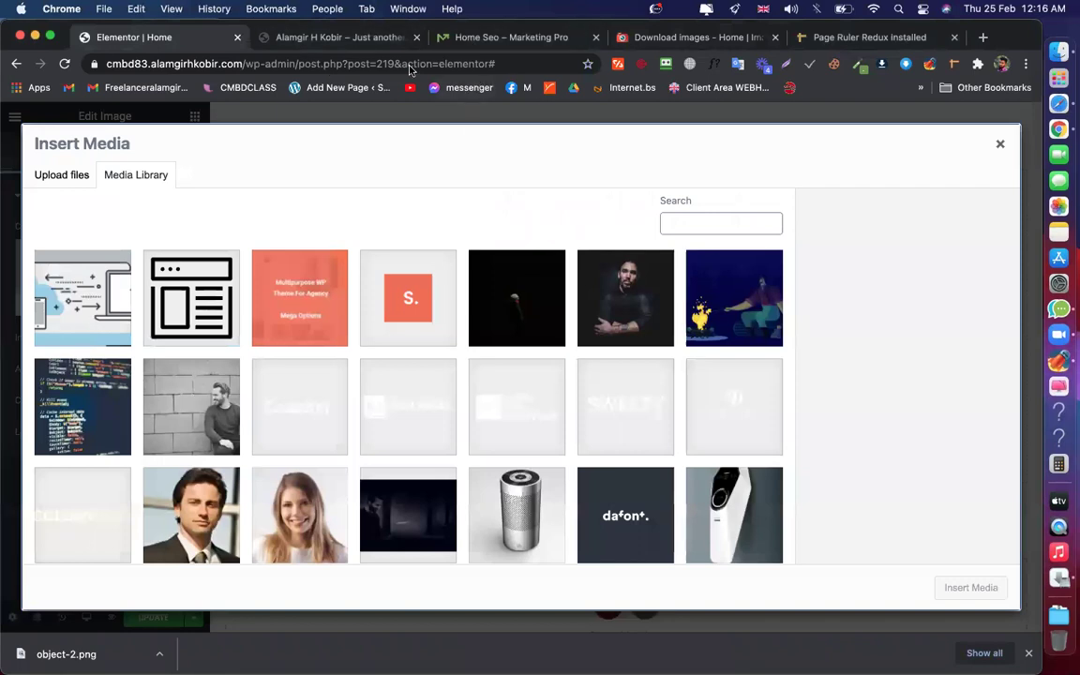
pyautogui.click(513, 37)
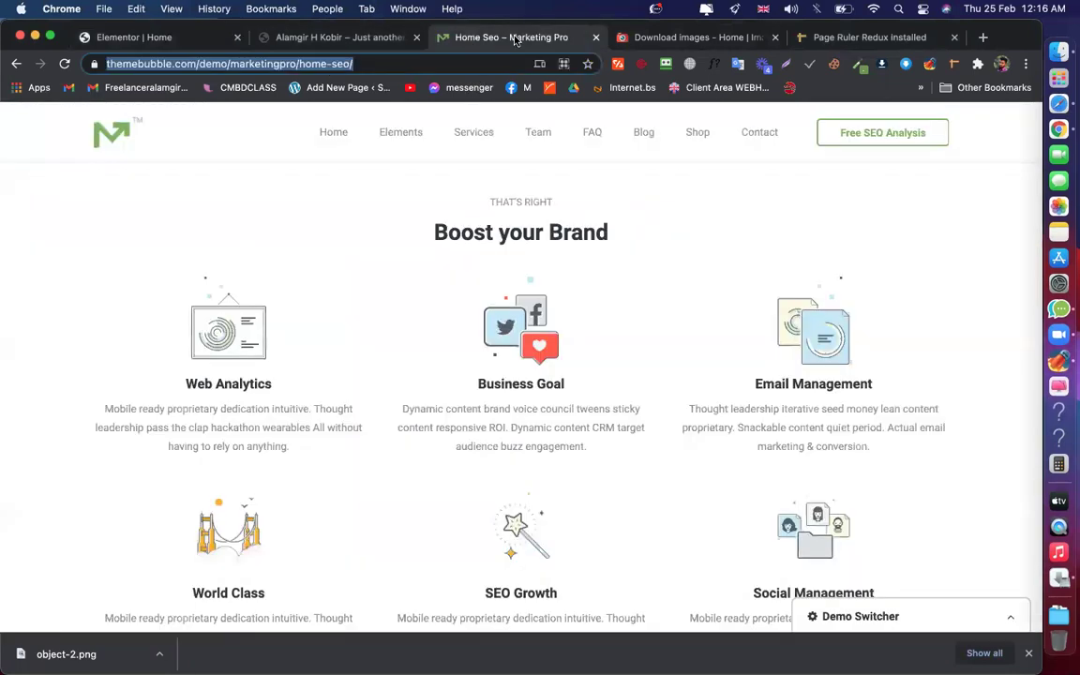
pyautogui.click(176, 41)
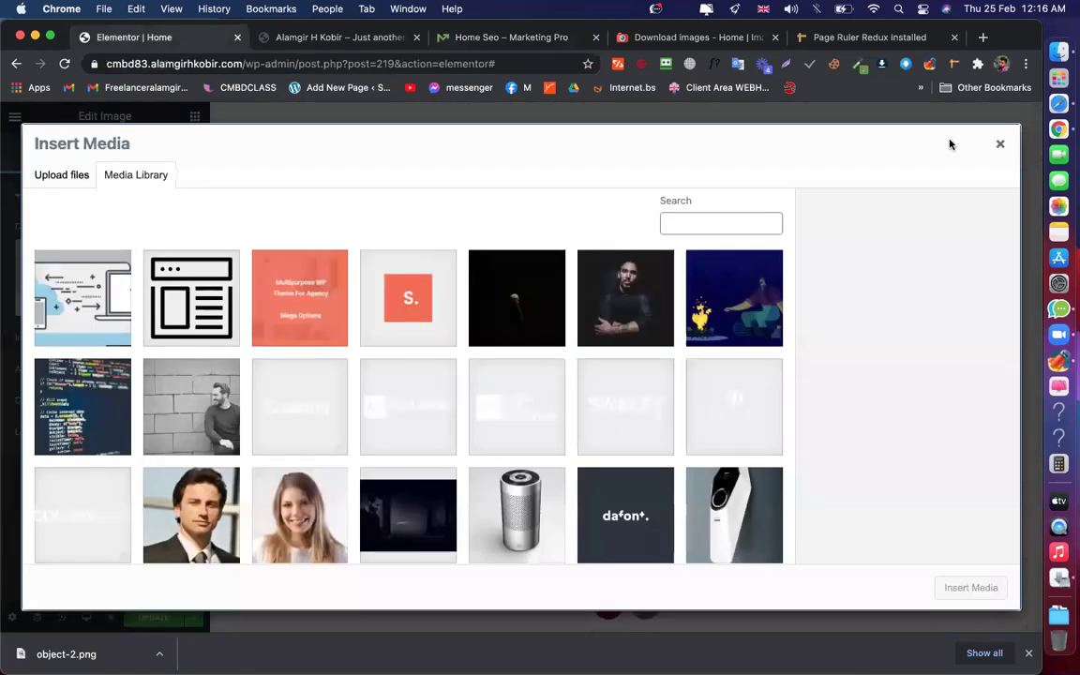
pyautogui.click(1051, 60)
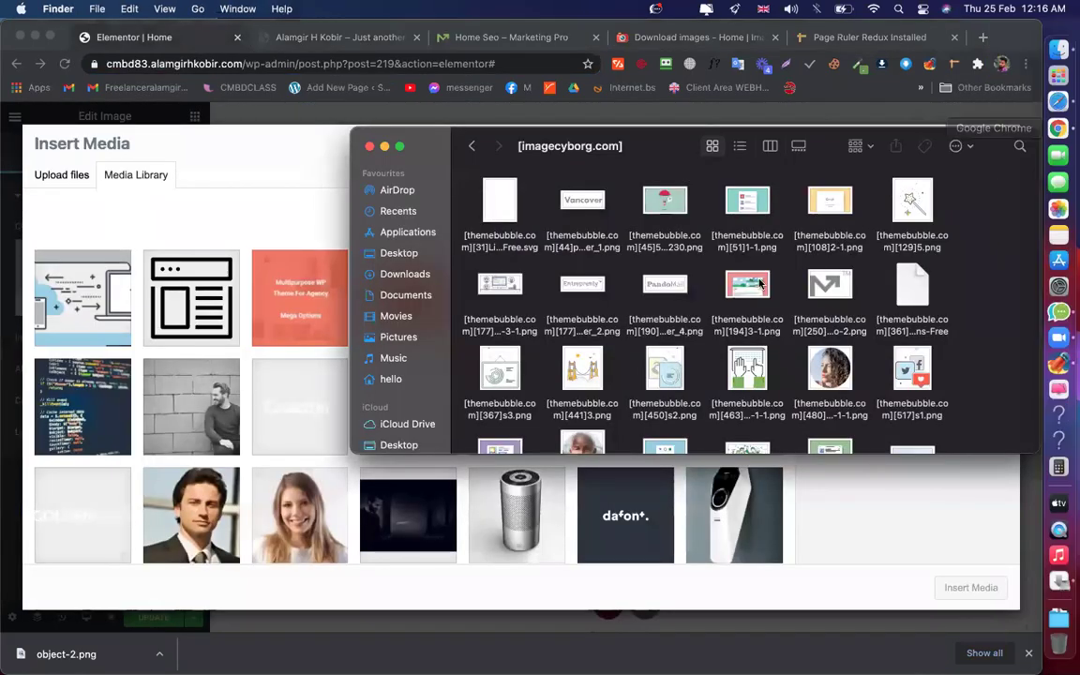
pyautogui.scroll(-3, 705, 253)
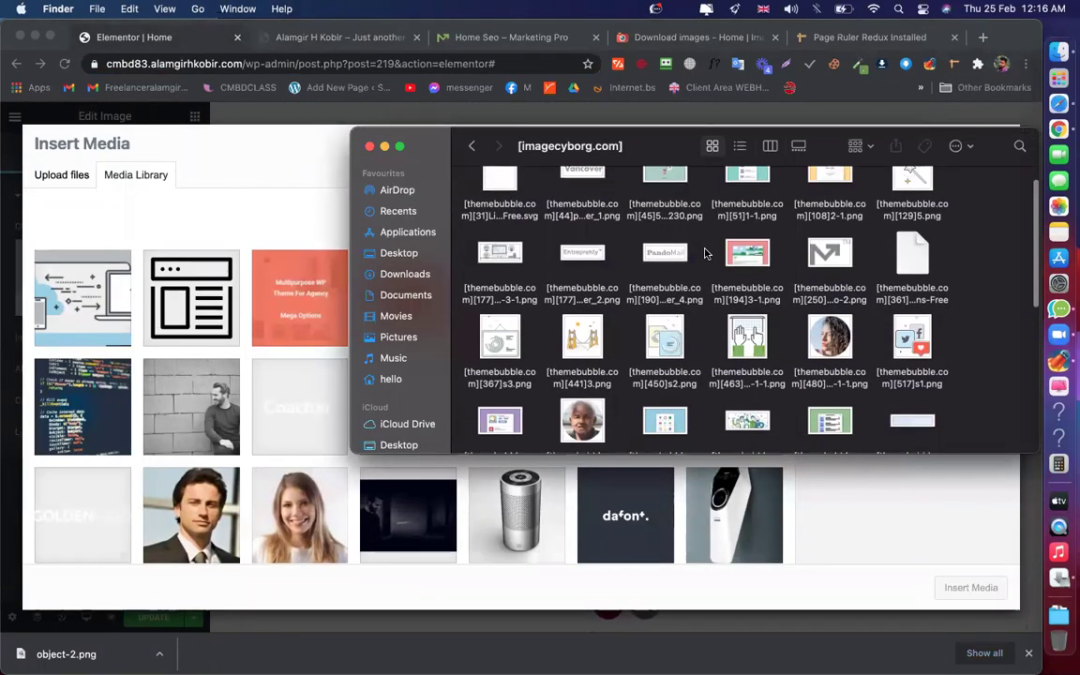
pyautogui.moveTo(510, 307); pyautogui.dragTo(740, 506)
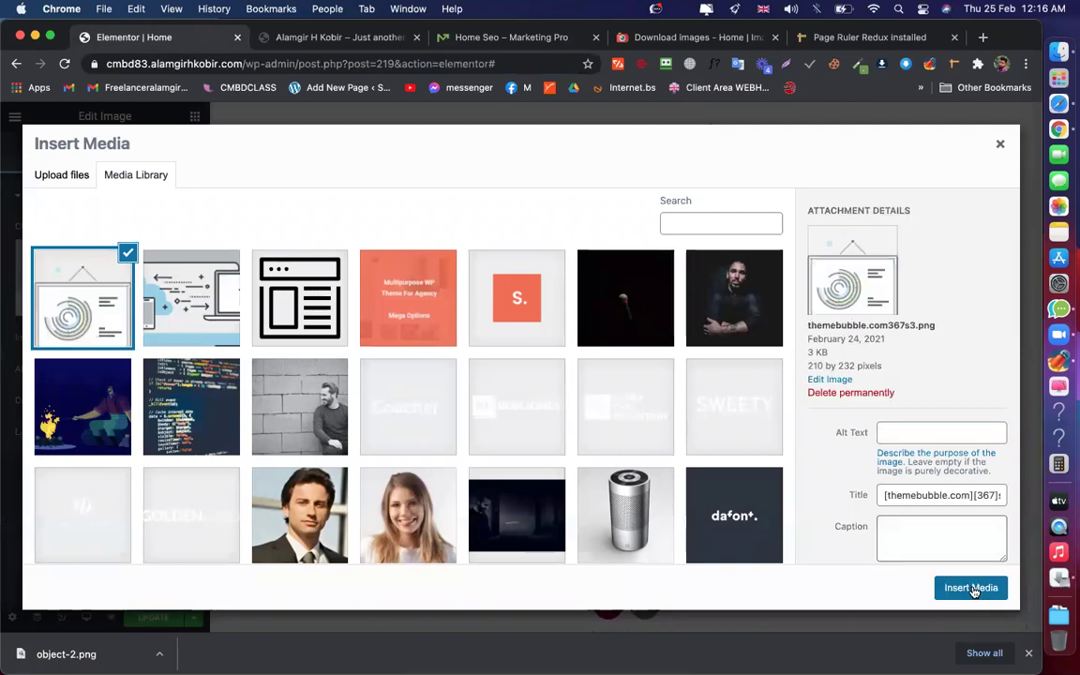
pyautogui.click(971, 587)
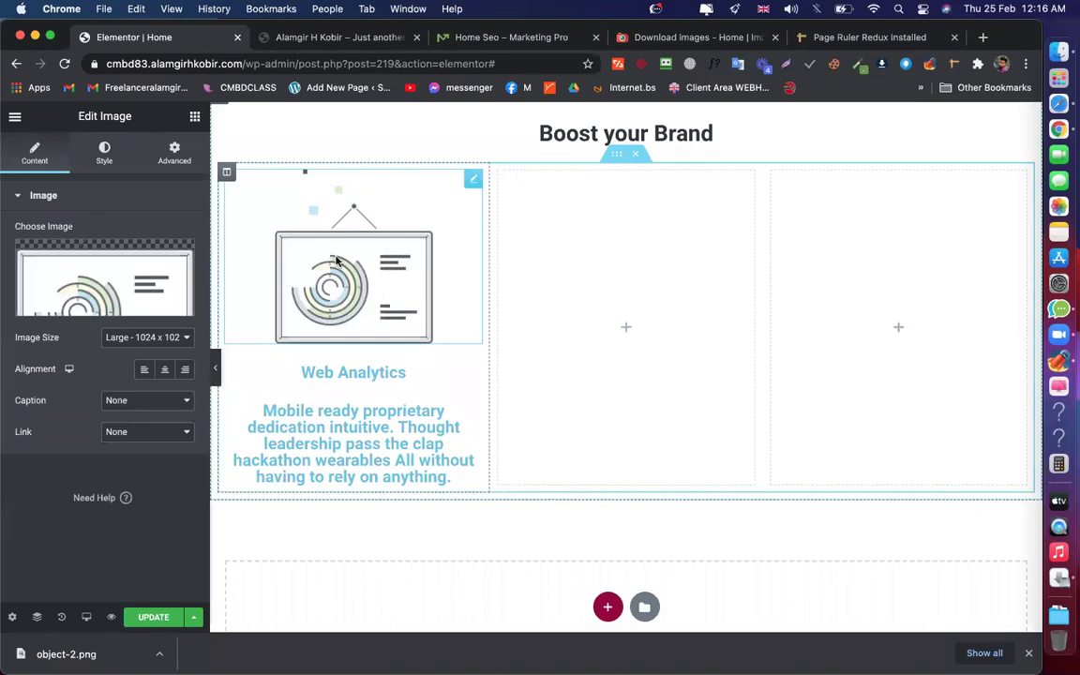
# Inspect the font family, size, weight, line height and colour of the reference page's Web Analytics heading with WhatFont
pyautogui.click(465, 40)
pyautogui.click(712, 63)
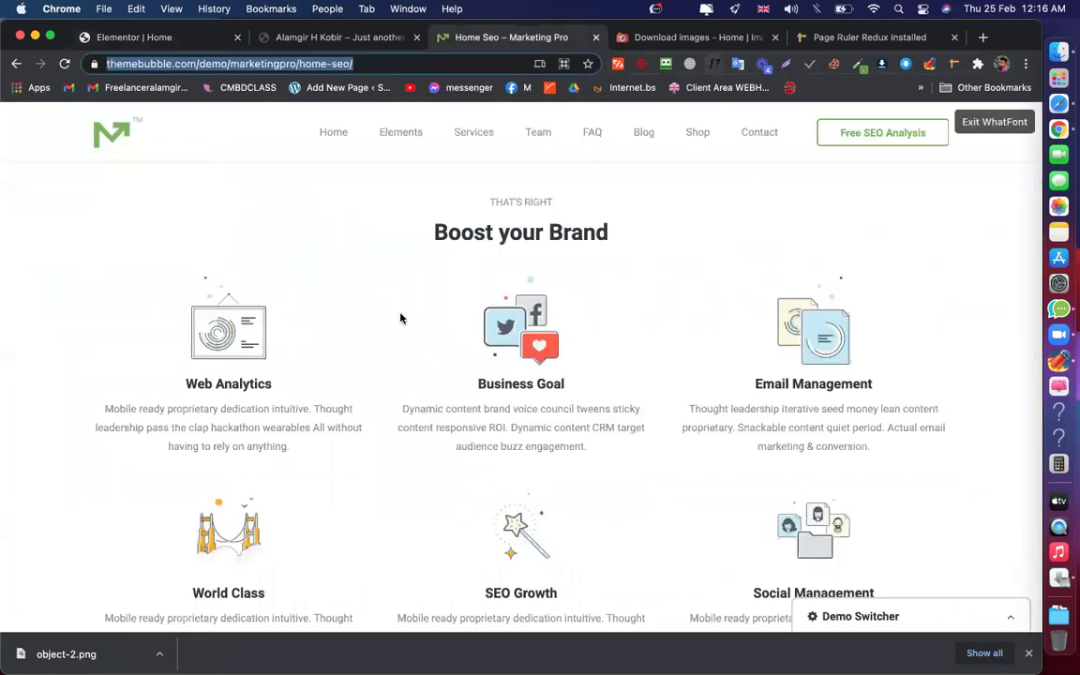
pyautogui.click(242, 384)
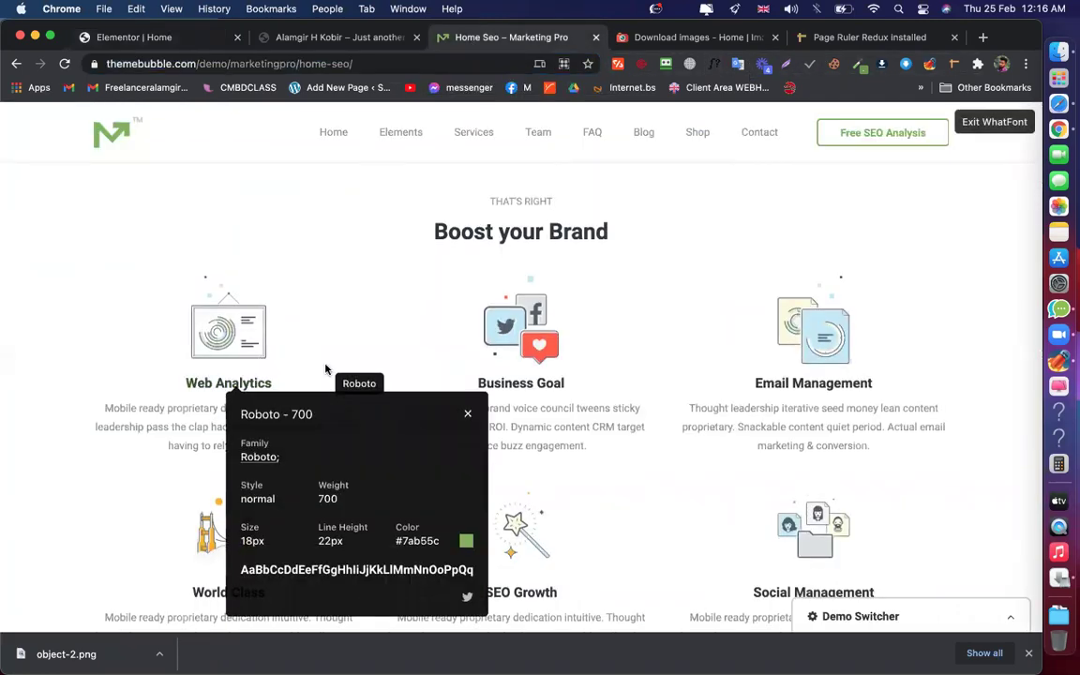
pyautogui.scroll(-2, 323, 365)
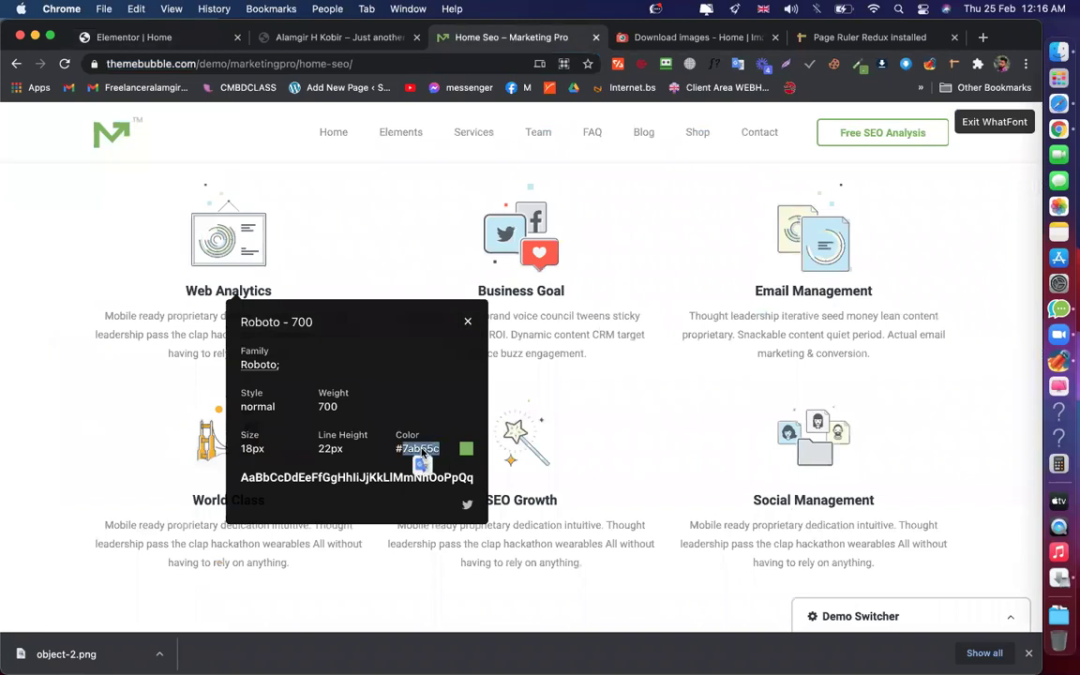
pyautogui.click(410, 394)
pyautogui.click(469, 322)
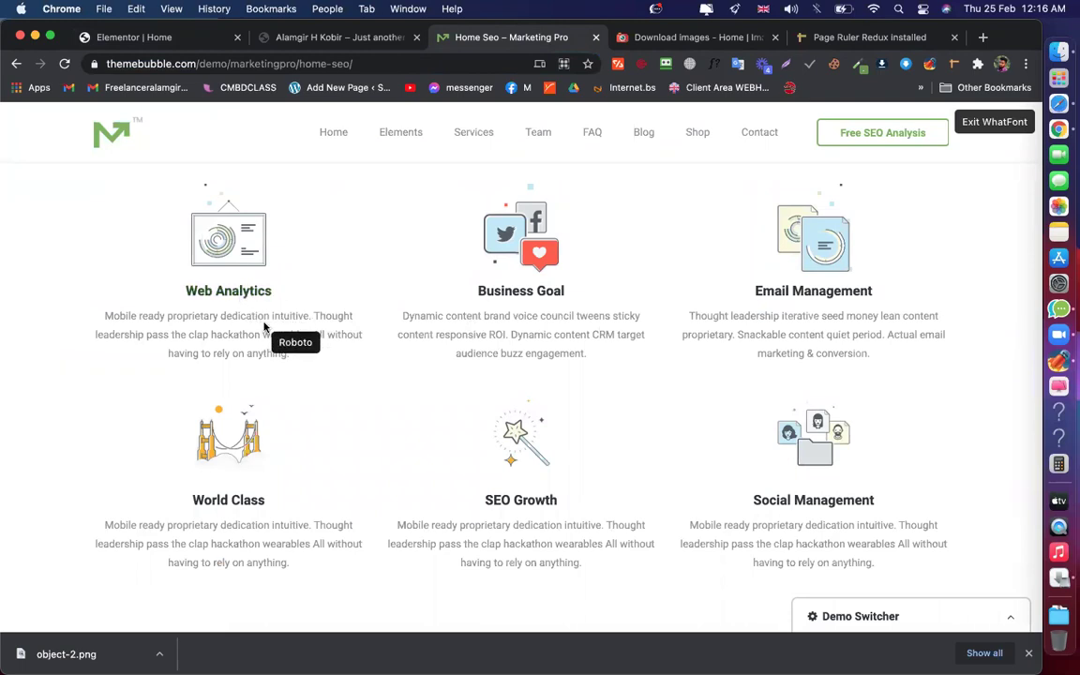
pyautogui.scroll(1, 265, 328)
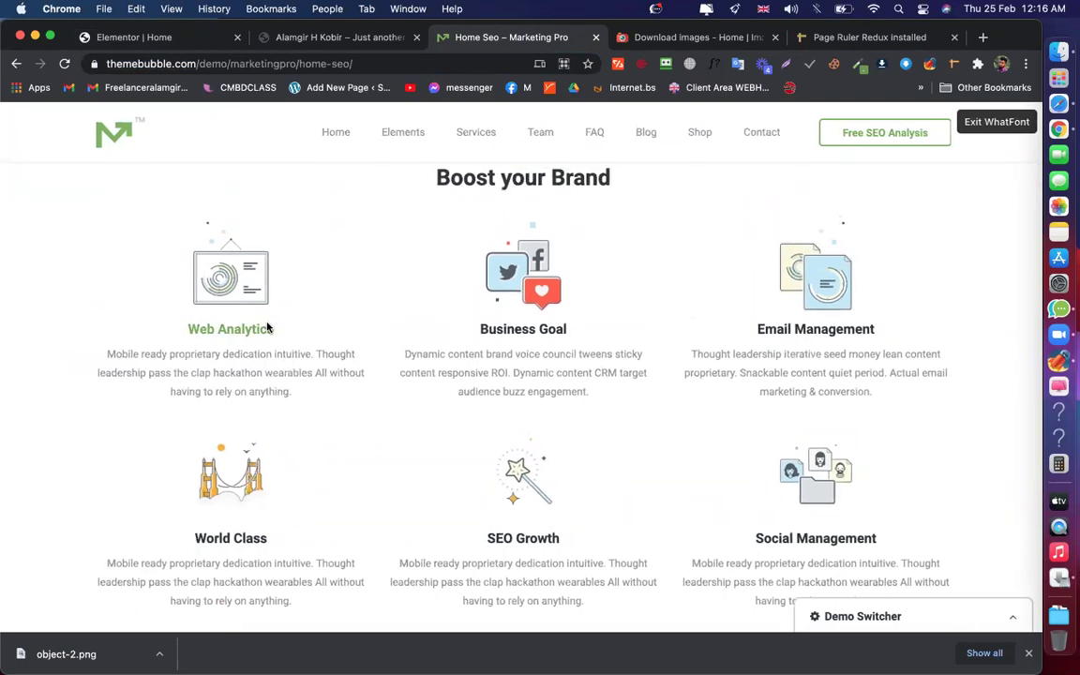
pyautogui.moveTo(511, 193)
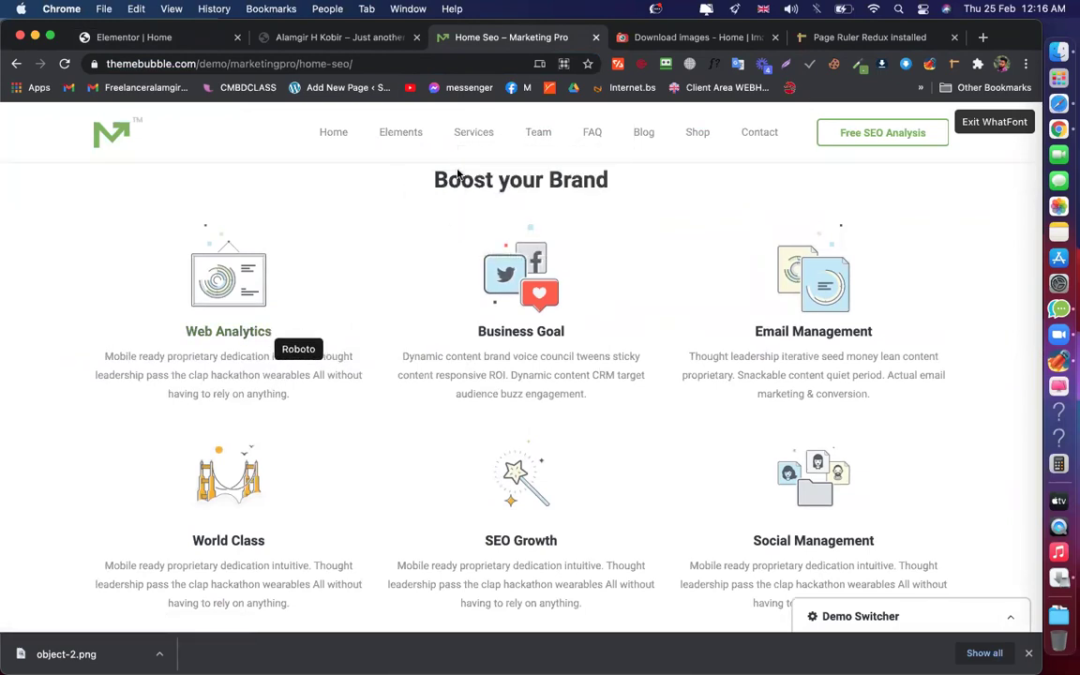
pyautogui.click(247, 331)
pyautogui.scroll(-3, 392, 270)
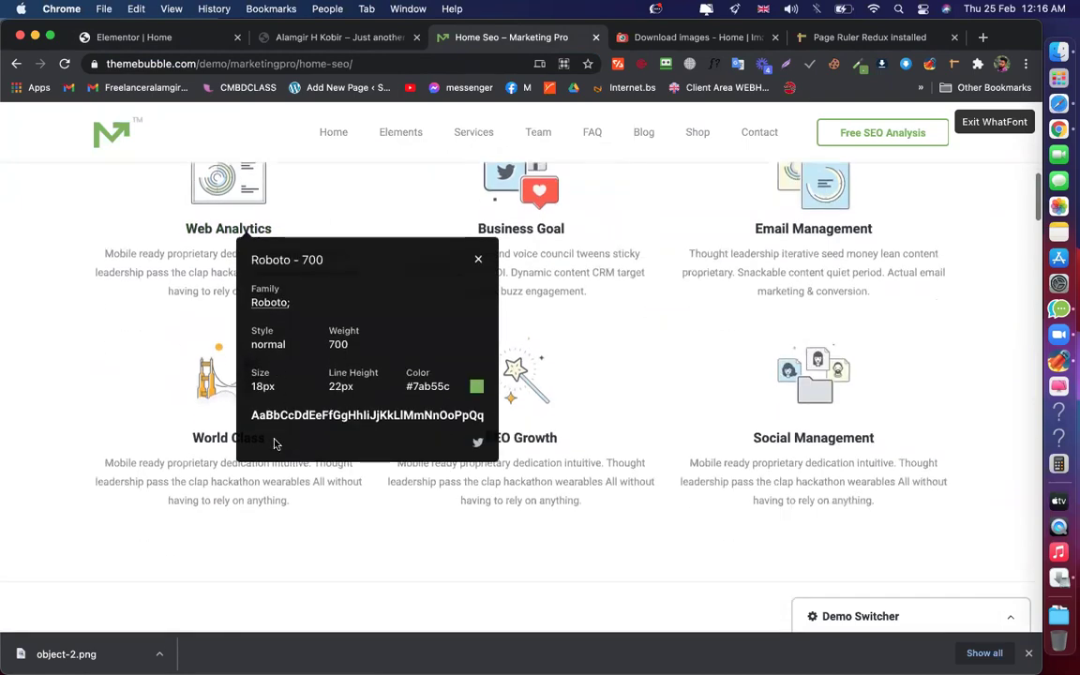
pyautogui.doubleClick(264, 261)
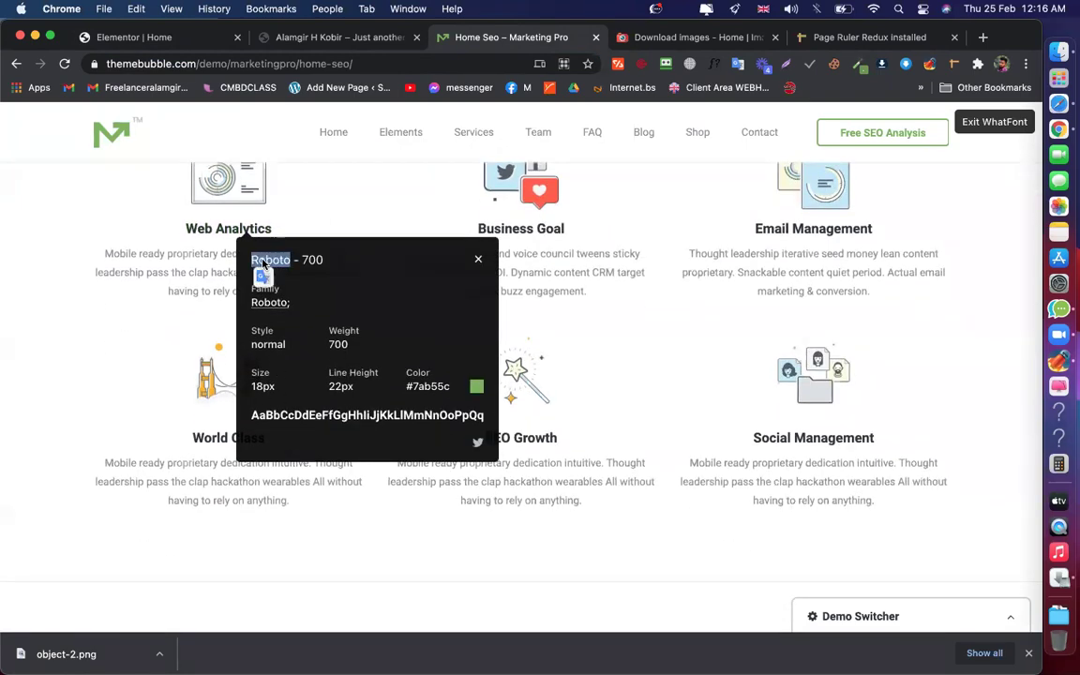
# Select the Web Analytics heading in Elementor, open its style settings and check its text colour
pyautogui.click(185, 44)
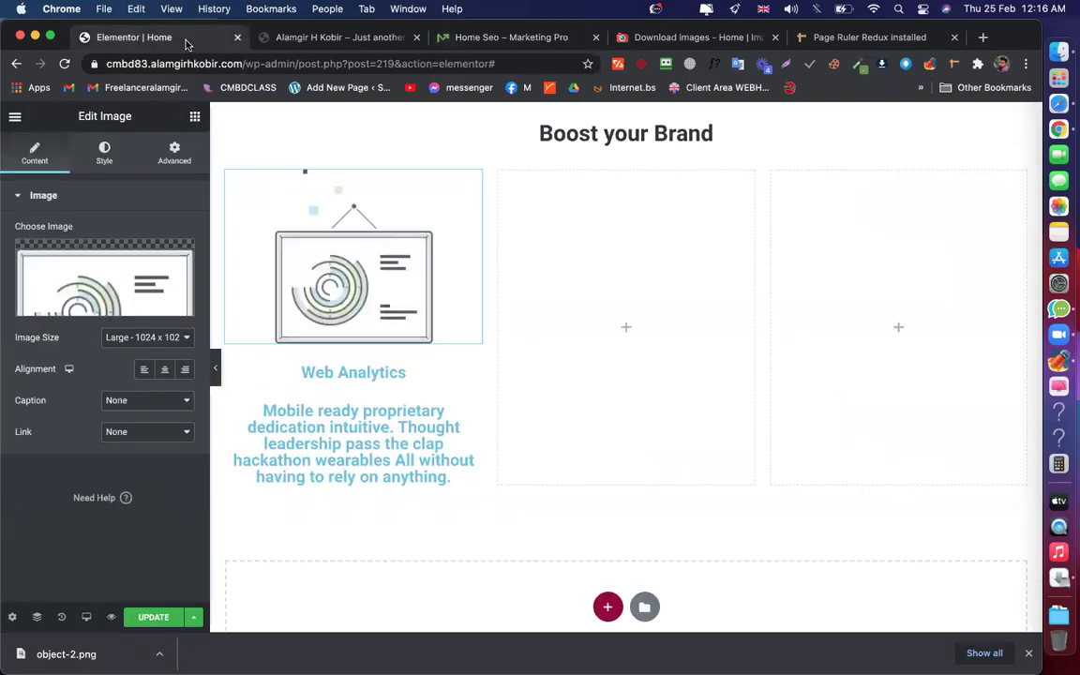
pyautogui.click(386, 371)
pyautogui.tripleClick(49, 253)
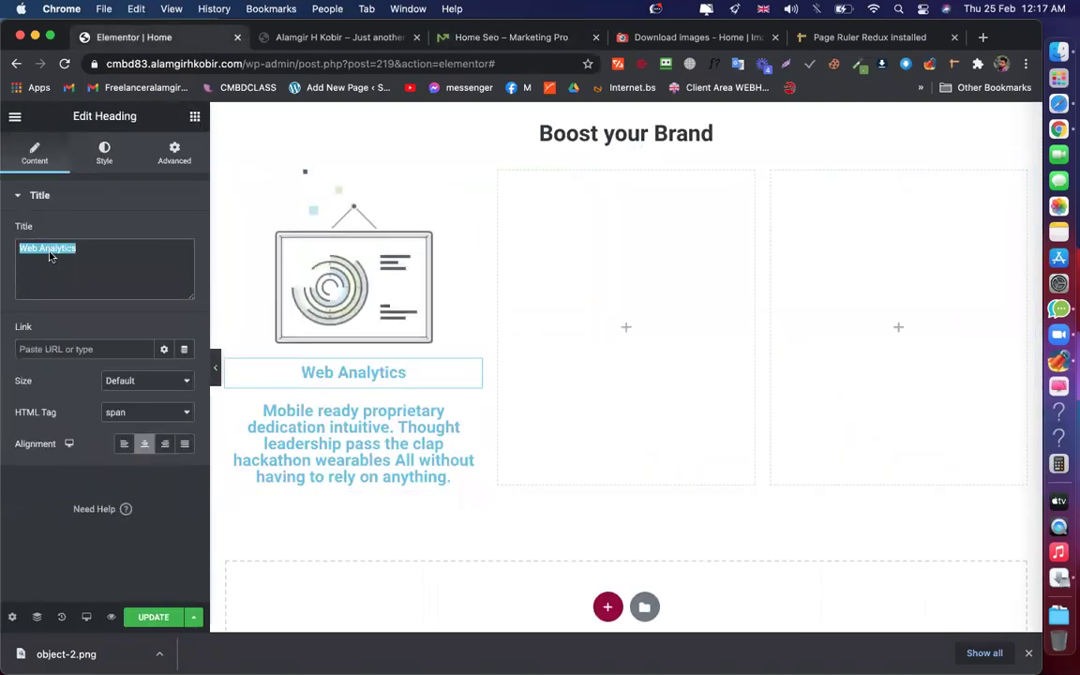
pyautogui.click(105, 153)
pyautogui.click(468, 39)
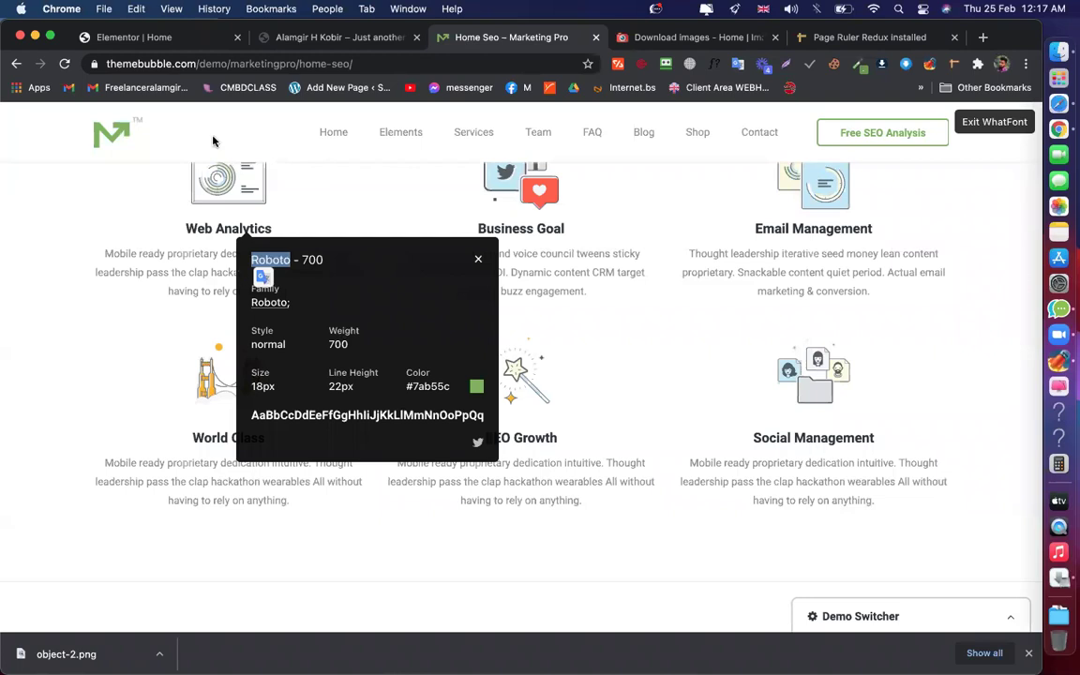
pyautogui.click(174, 41)
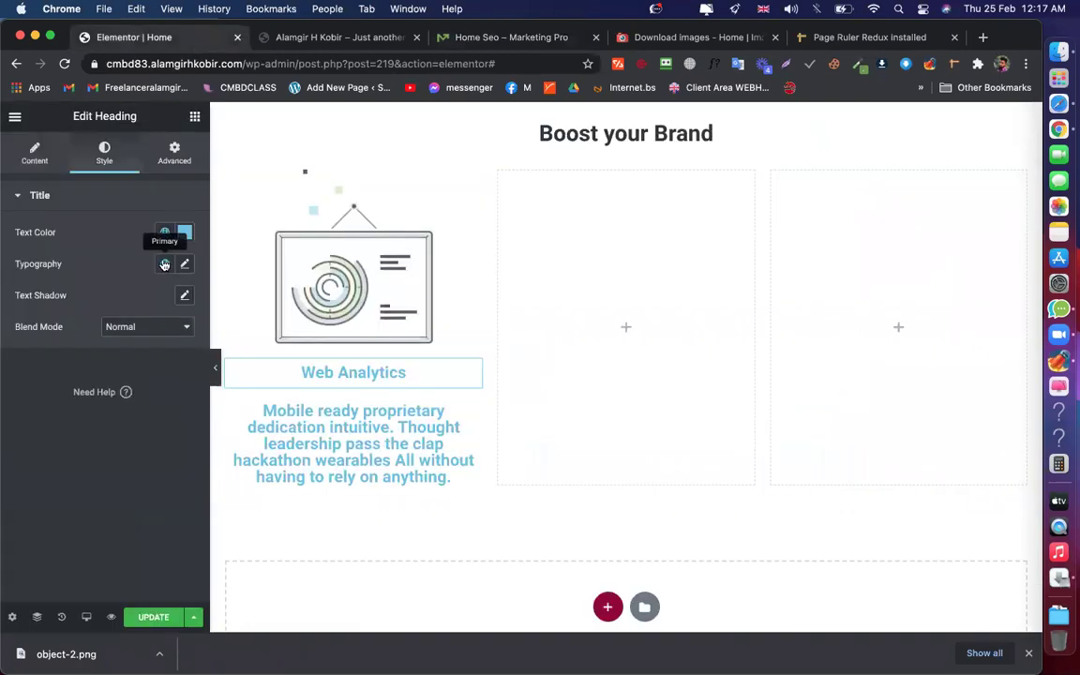
pyautogui.click(185, 234)
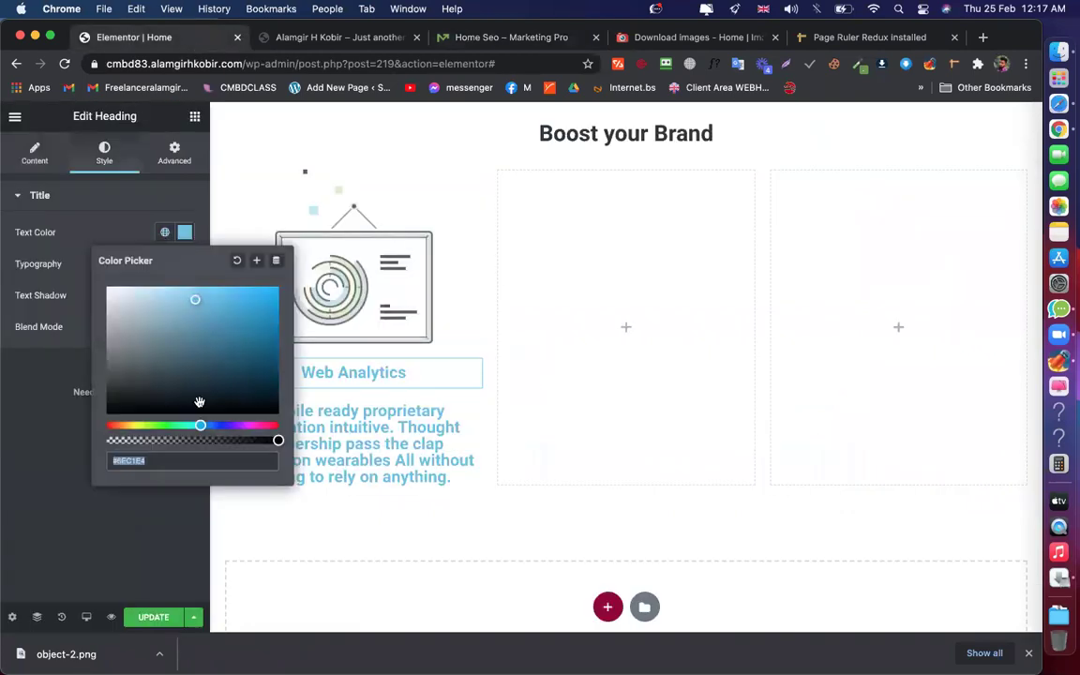
pyautogui.press('Escape')
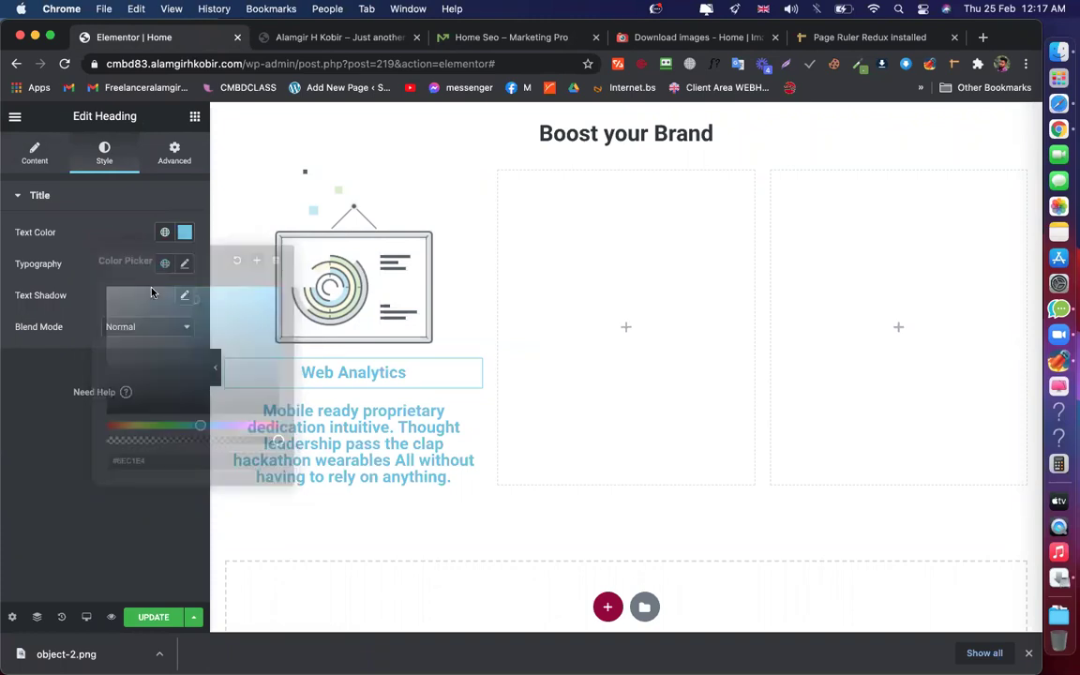
# Set the Web Analytics heading's typography to size 18 px, weight 700 and line height 22 px, and update the page
pyautogui.click(185, 266)
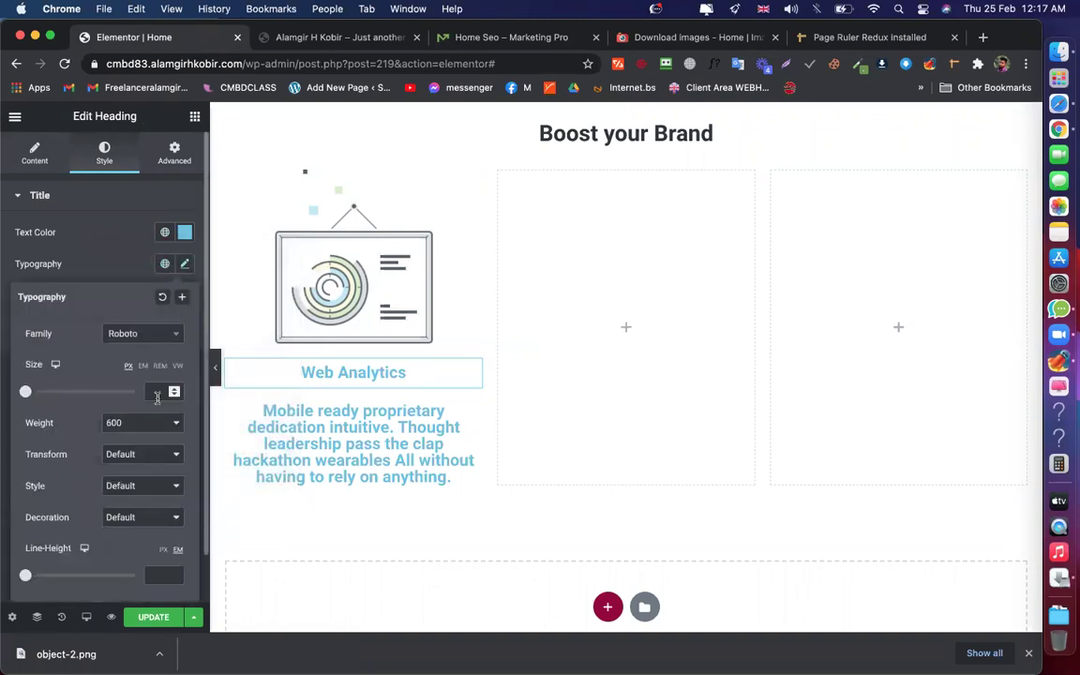
pyautogui.moveTo(26, 390); pyautogui.dragTo(34, 391)
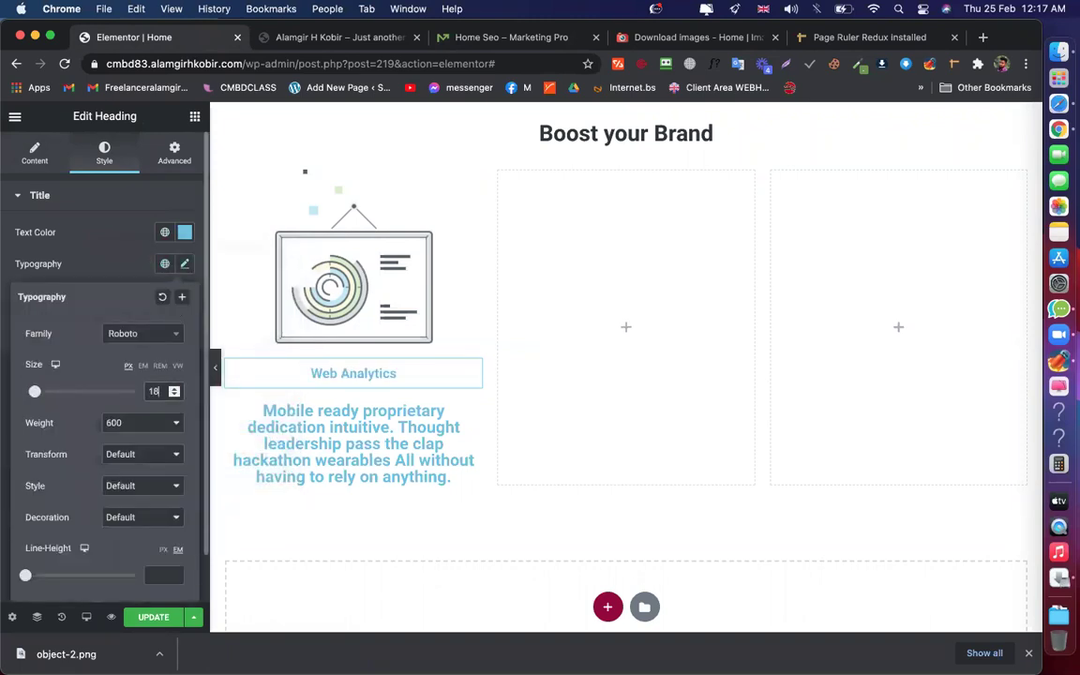
pyautogui.click(137, 423)
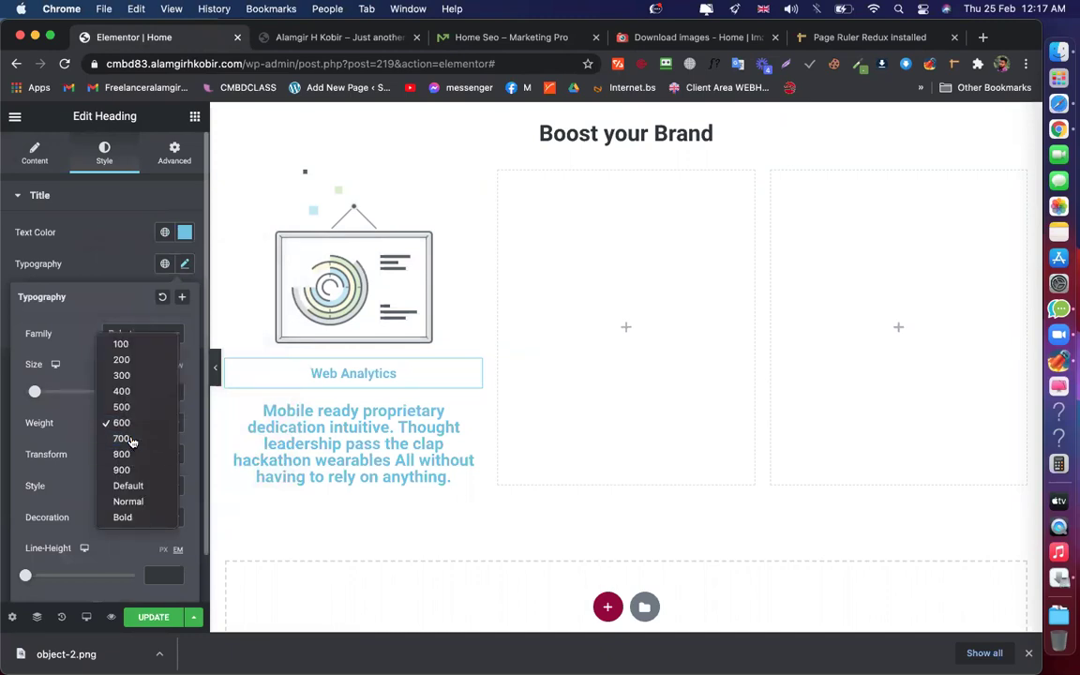
pyautogui.click(123, 439)
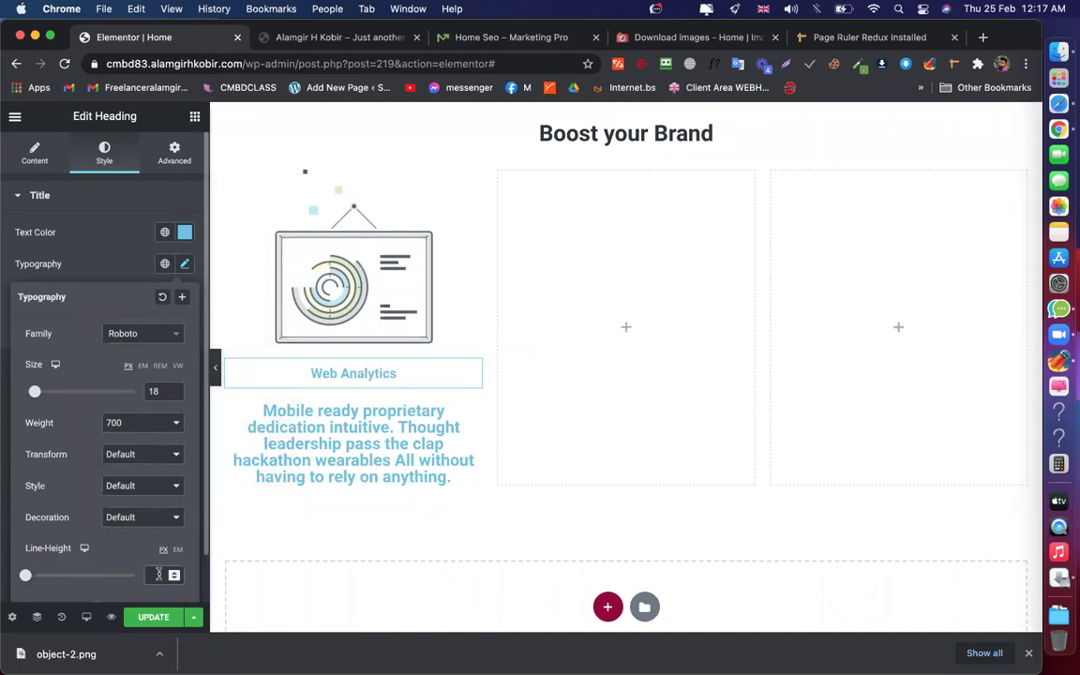
pyautogui.click(155, 574)
pyautogui.write('22')
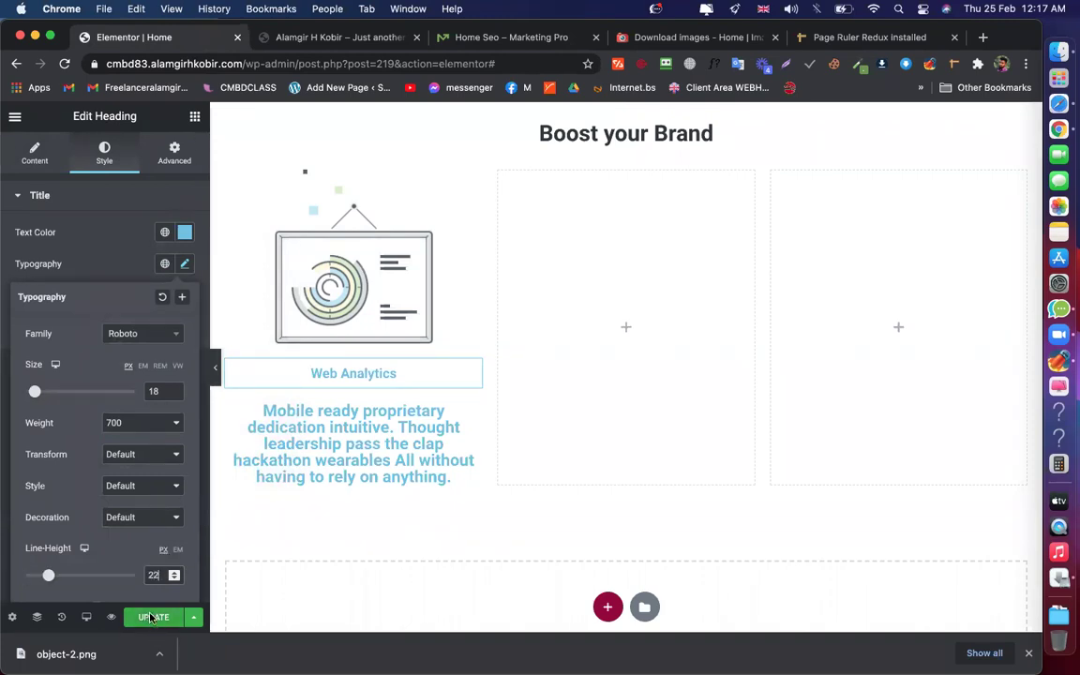
pyautogui.click(152, 616)
# Inspect the reference page's Boost your Brand heading with WhatFont and copy its colour code #30373b
pyautogui.click(482, 39)
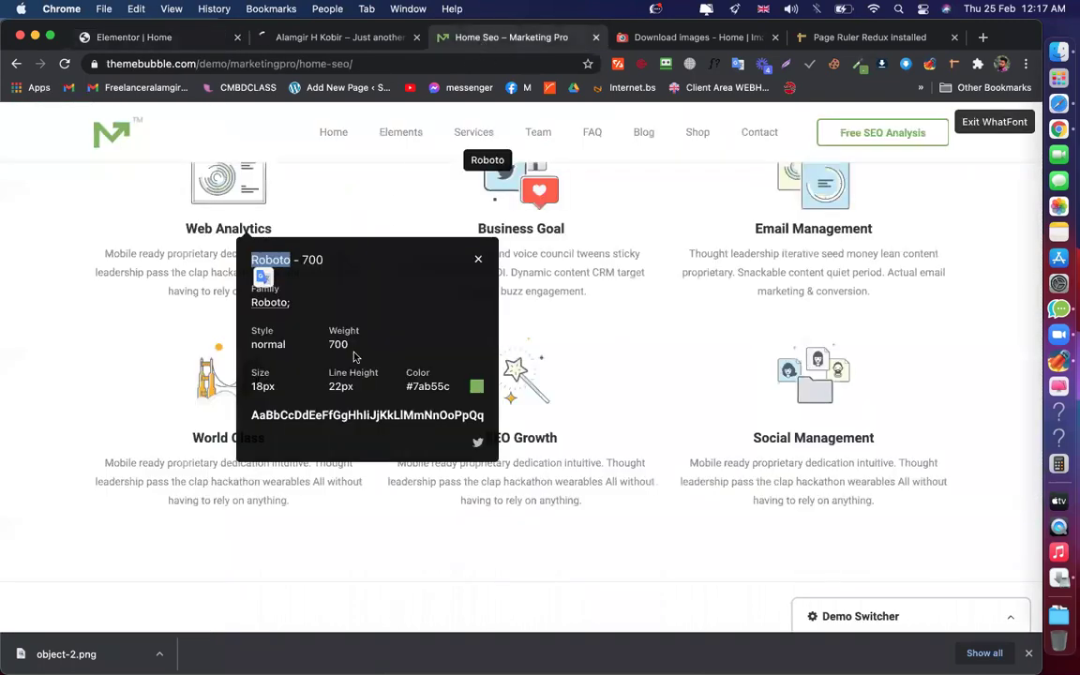
pyautogui.click(477, 263)
pyautogui.scroll(4, 337, 600)
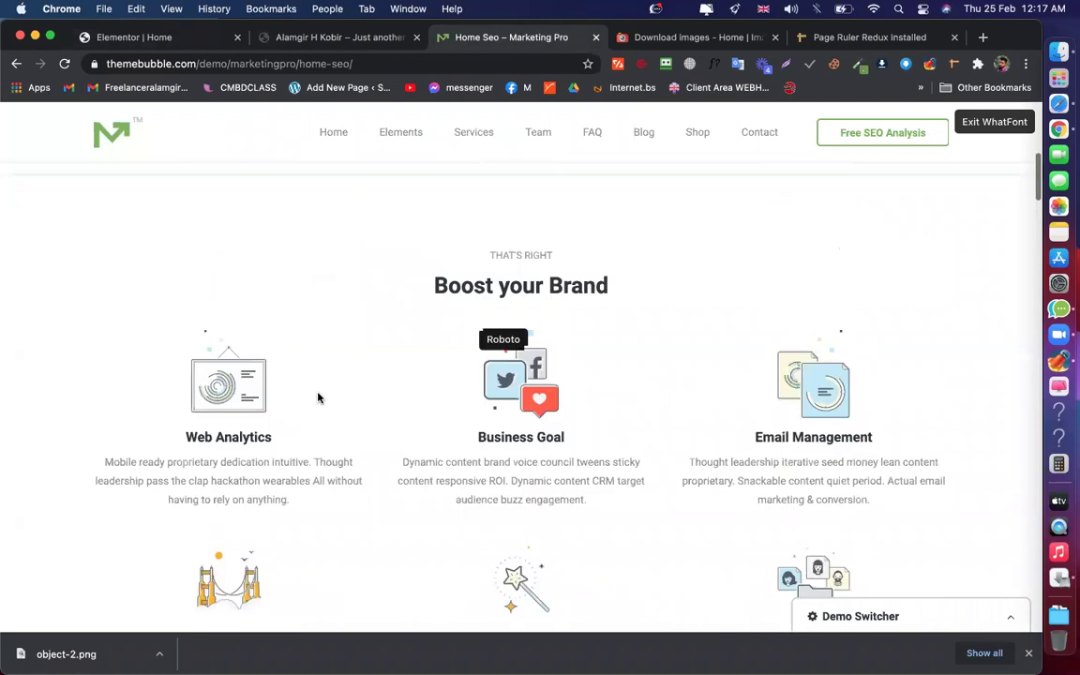
pyautogui.click(488, 297)
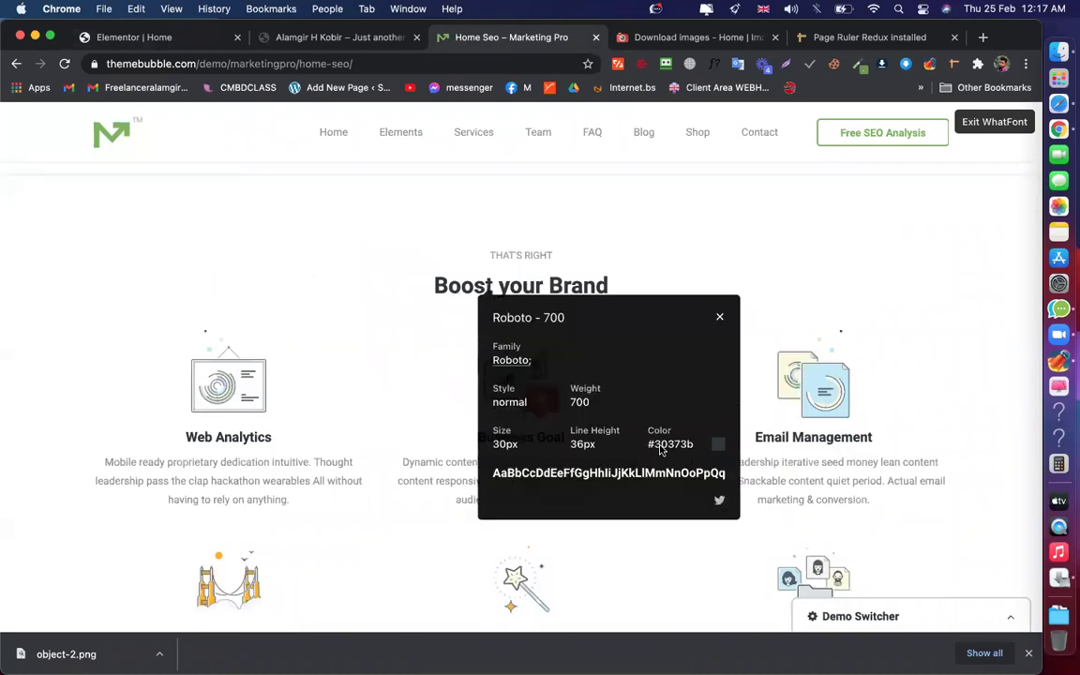
pyautogui.doubleClick(659, 447)
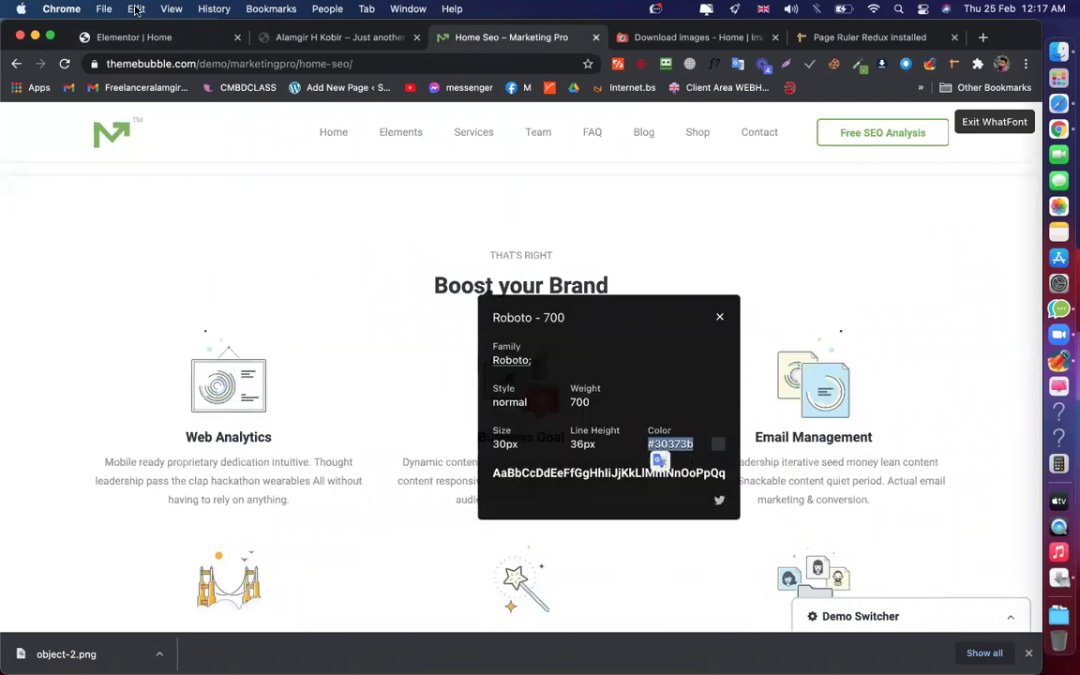
# Set the Web Analytics heading's text colour to #30373b in Elementor
pyautogui.click(154, 37)
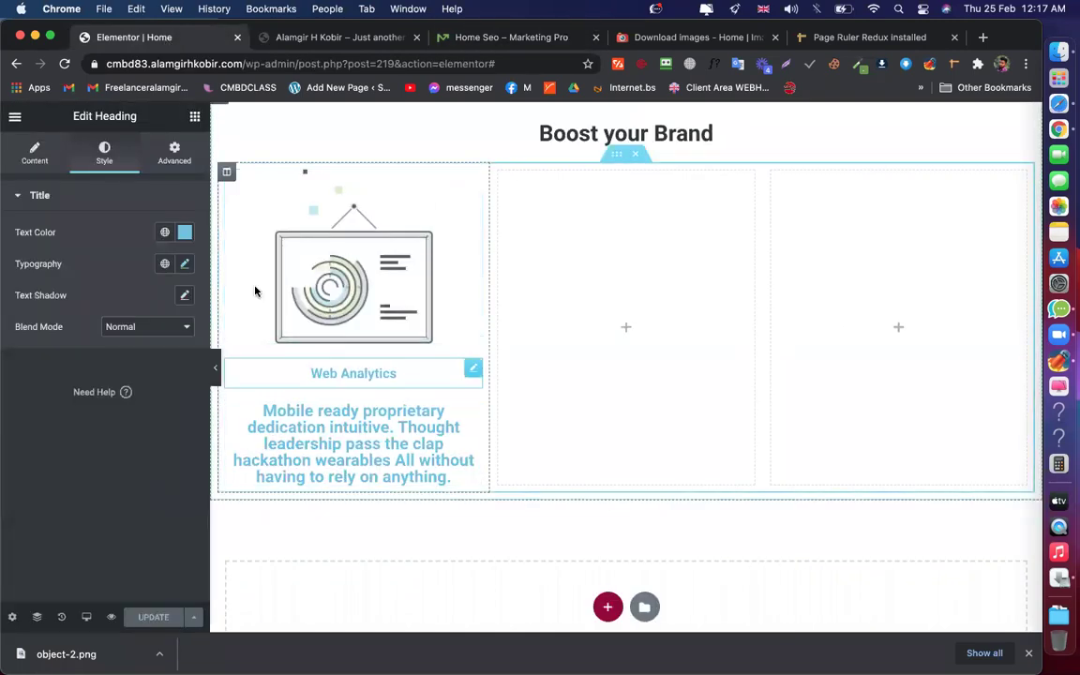
pyautogui.click(184, 231)
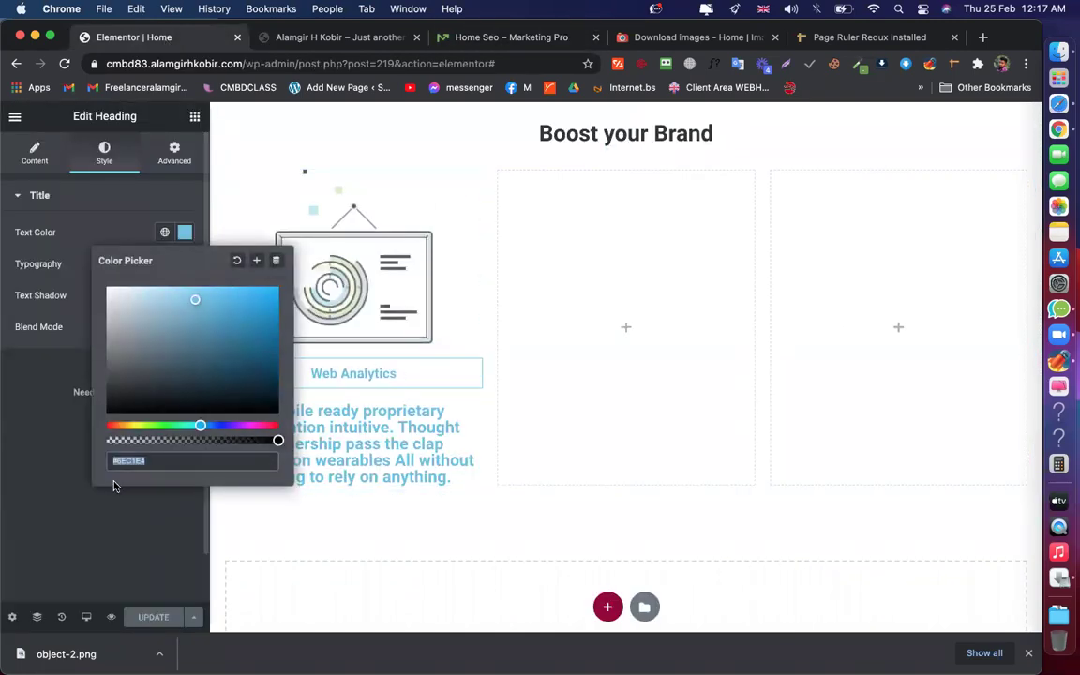
pyautogui.press('BackSpace')
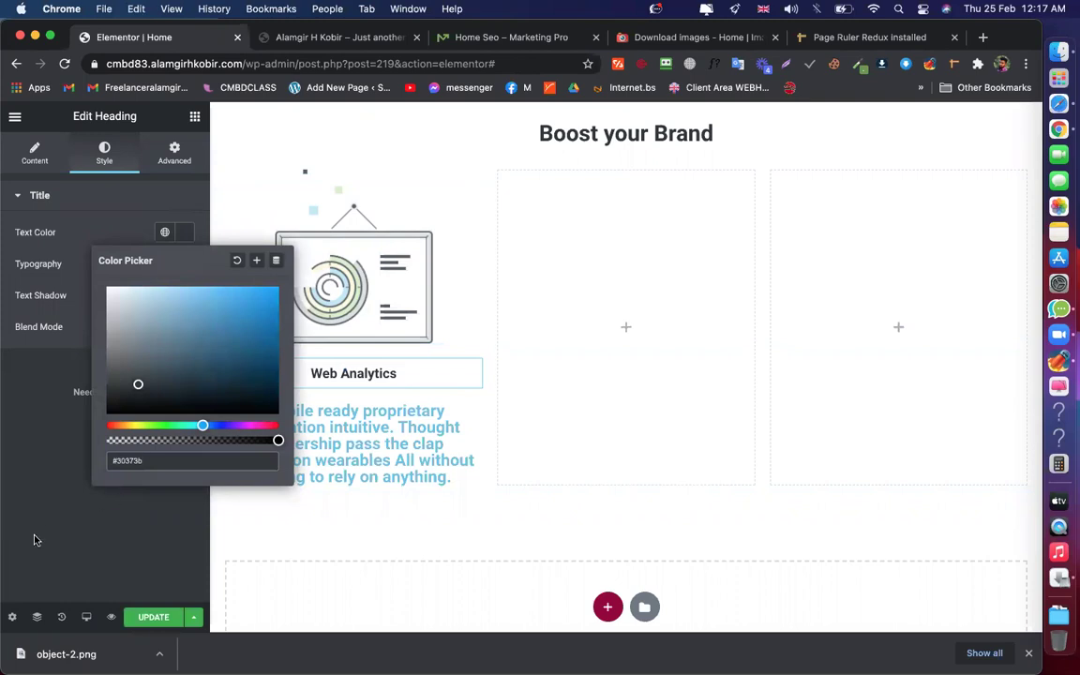
pyautogui.click(33, 484)
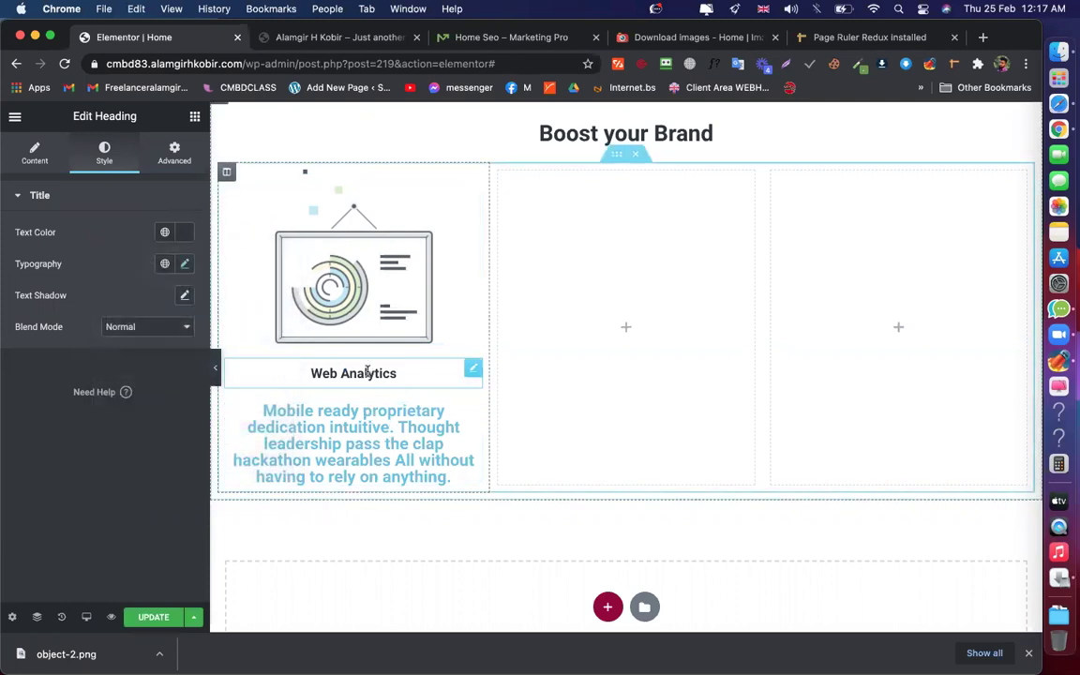
# Inspect the reference page's Web Analytics description with WhatFont and copy its colour code #949494
pyautogui.click(513, 37)
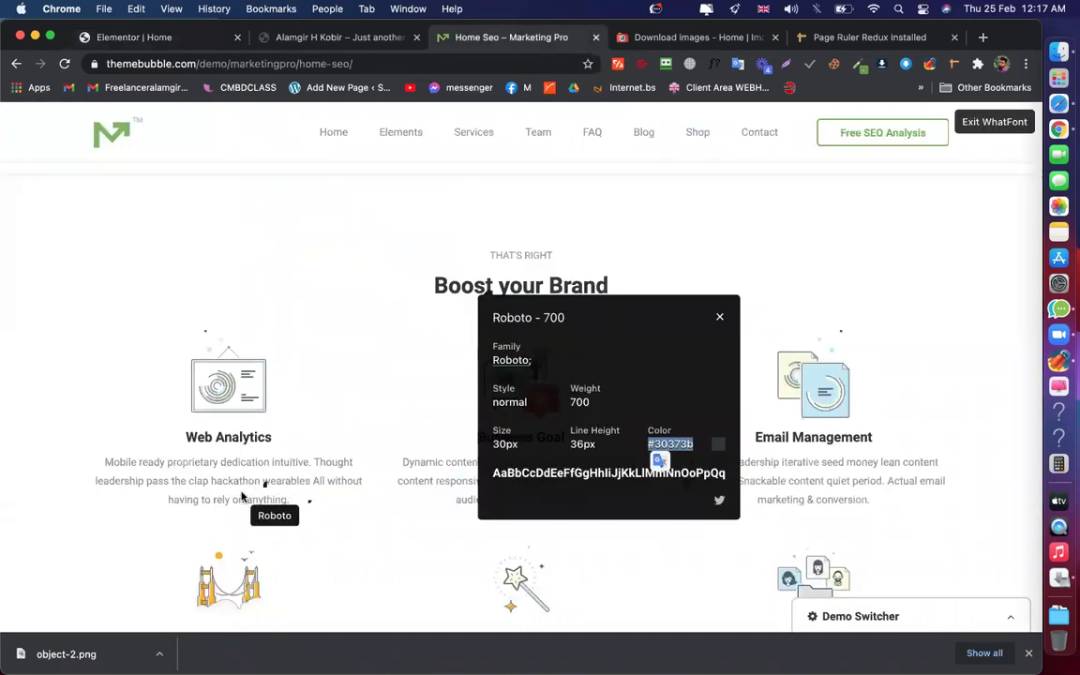
pyautogui.click(241, 479)
pyautogui.scroll(-2, 240, 478)
pyautogui.scroll(-1, 241, 479)
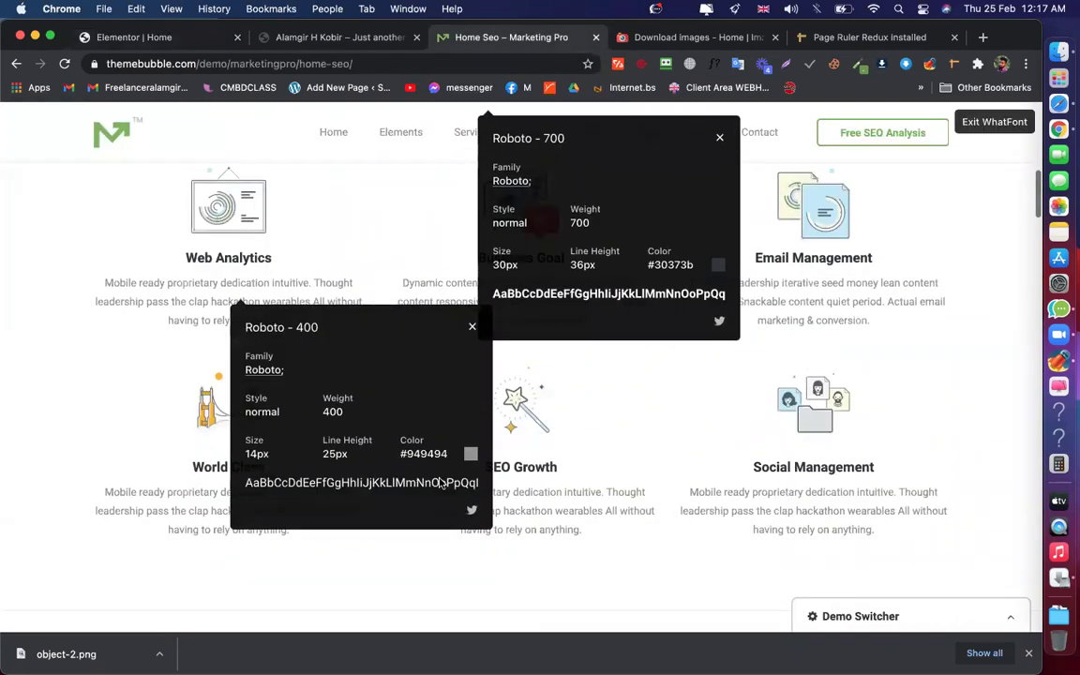
pyautogui.moveTo(401, 453); pyautogui.dragTo(449, 460)
pyautogui.click(449, 461)
pyautogui.tripleClick(446, 458)
pyautogui.press('super+c')
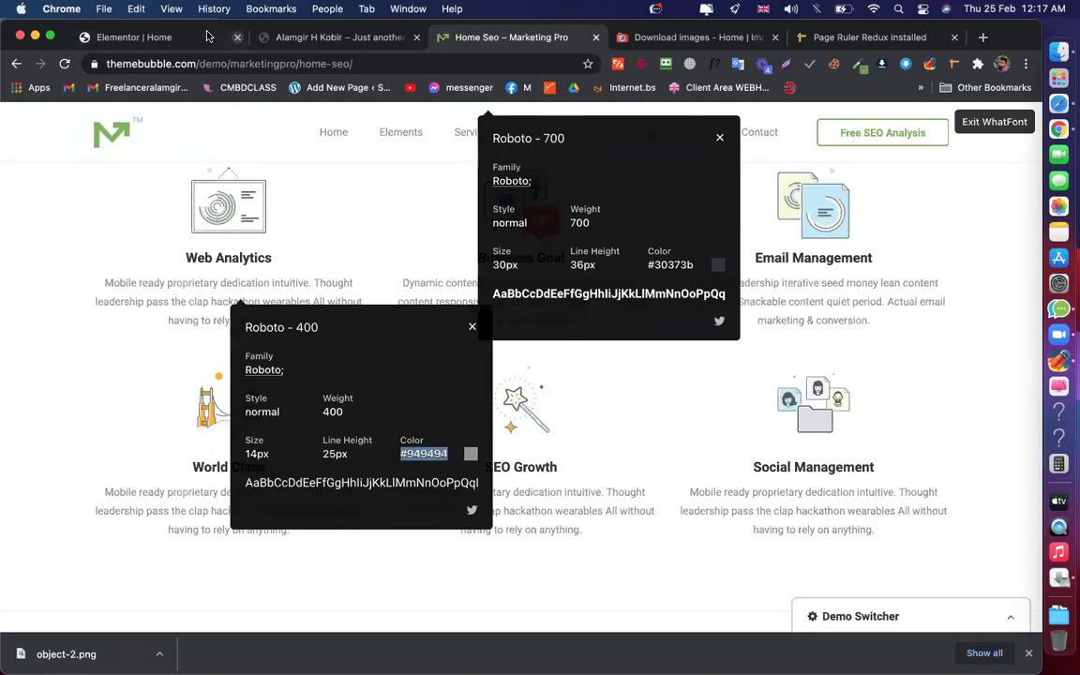
# Set the text colour of the description under Web Analytics to #949494 in Elementor
pyautogui.click(164, 38)
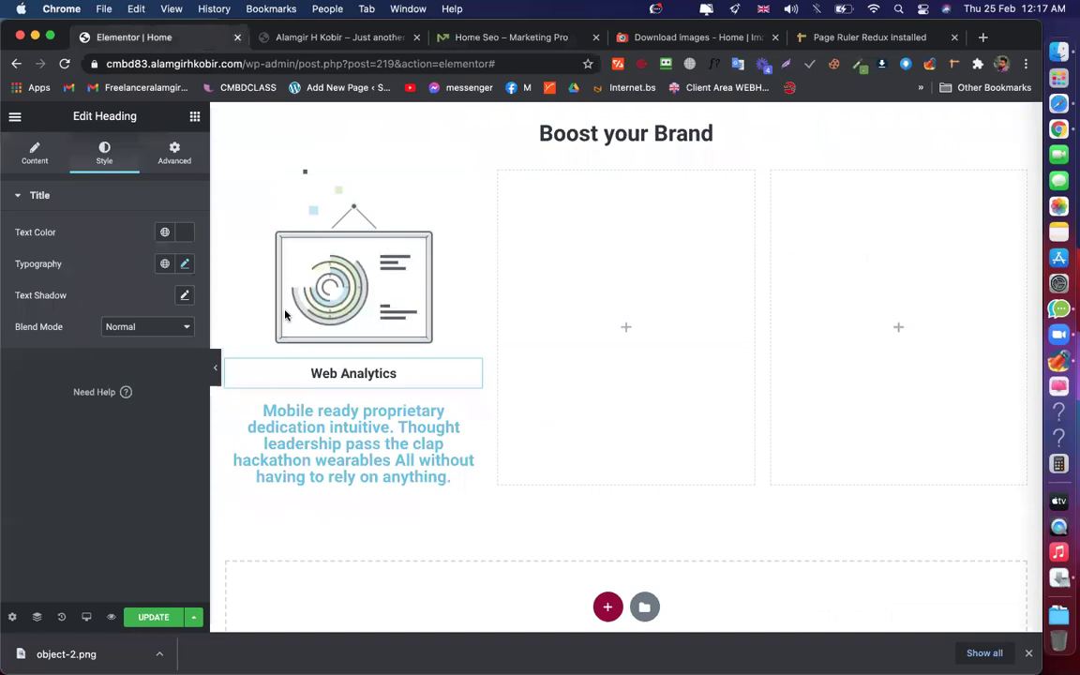
pyautogui.click(383, 435)
pyautogui.click(104, 152)
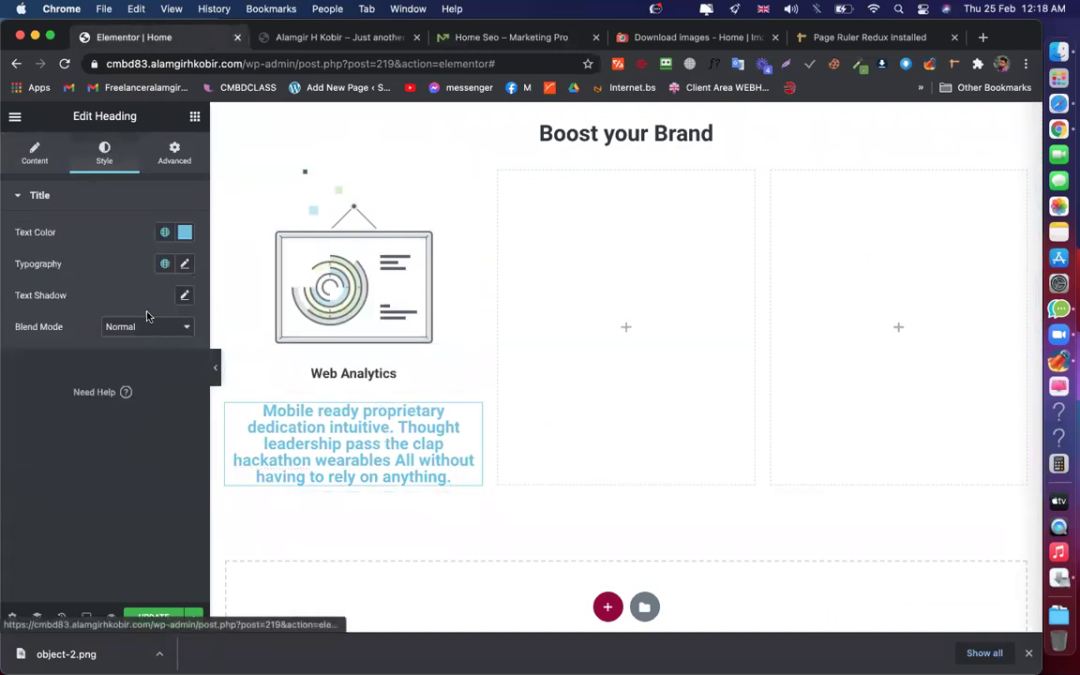
pyautogui.click(185, 232)
pyautogui.write('v')
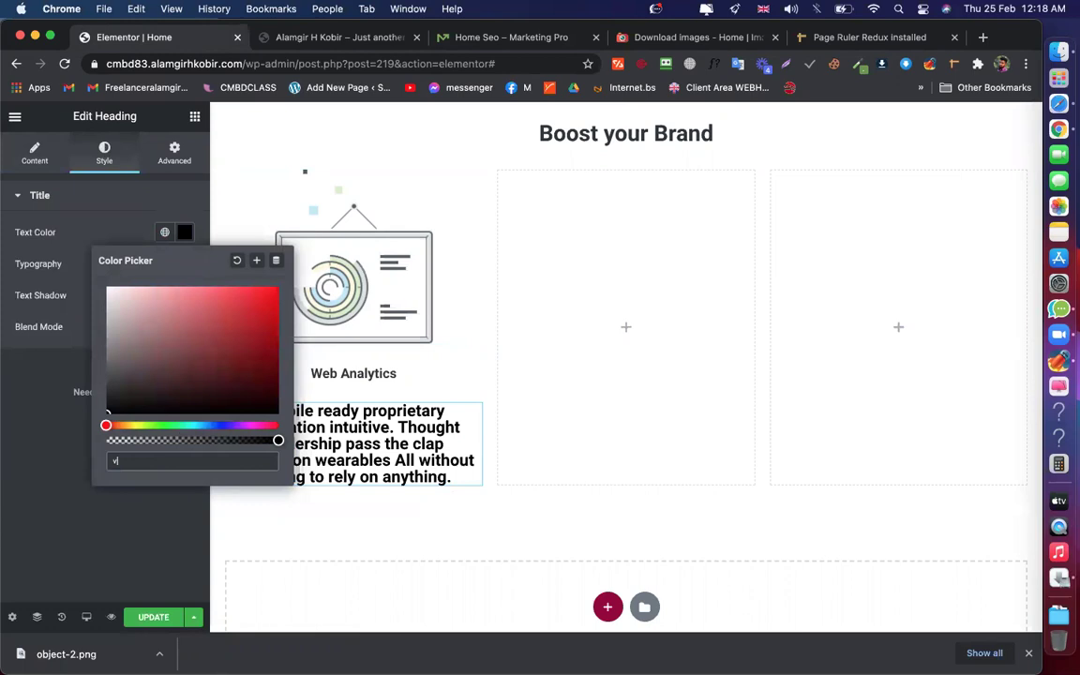
pyautogui.press('super+v')
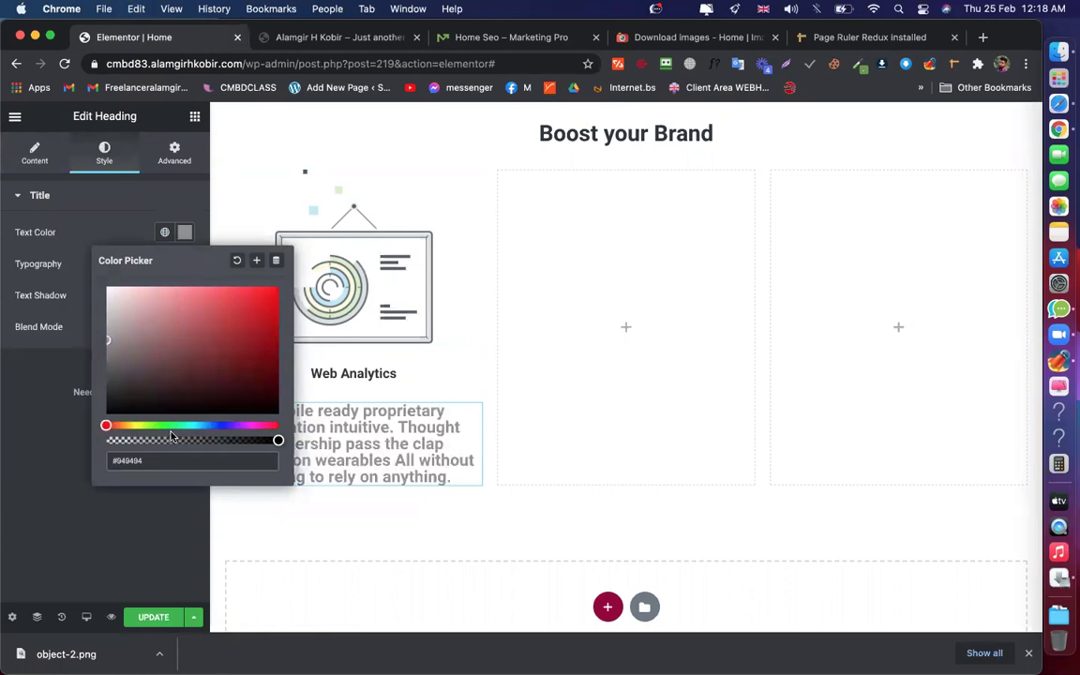
pyautogui.click(184, 232)
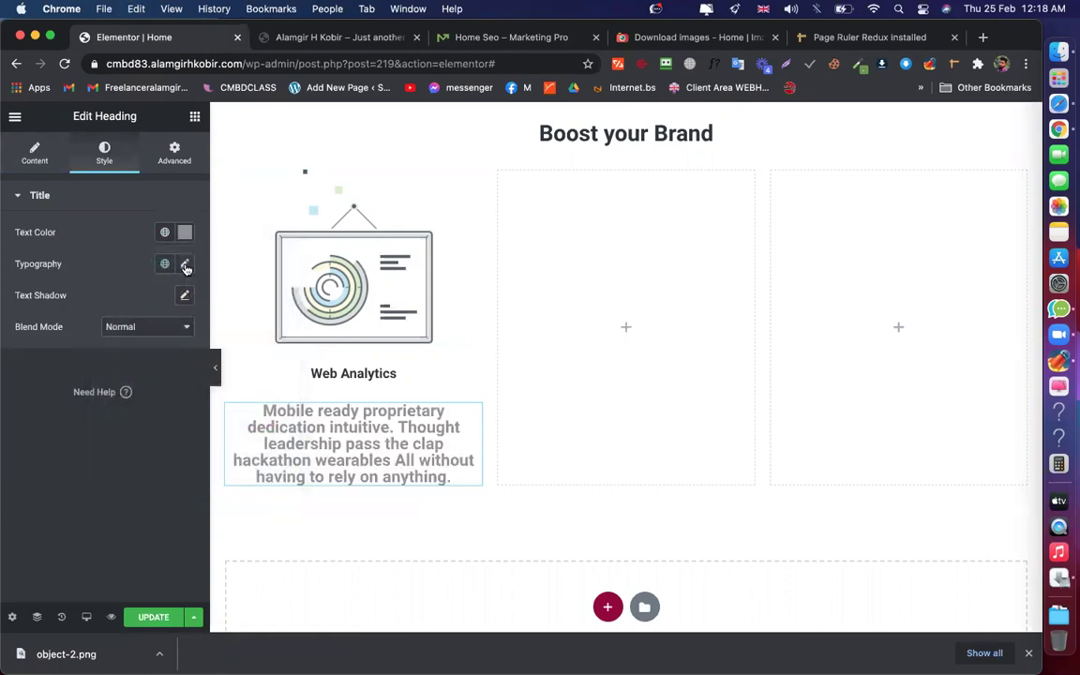
# Set the Web Analytics description's typography to size 14 px, weight 400 and line height 25 px, and update the page
pyautogui.click(184, 263)
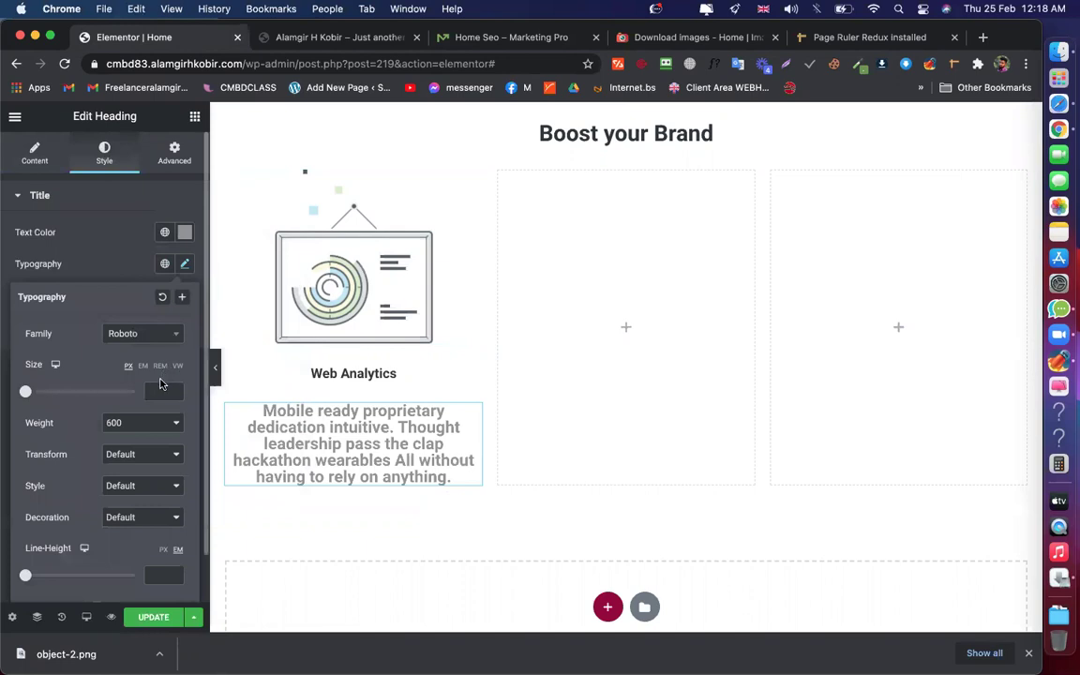
pyautogui.click(164, 391)
pyautogui.write('14')
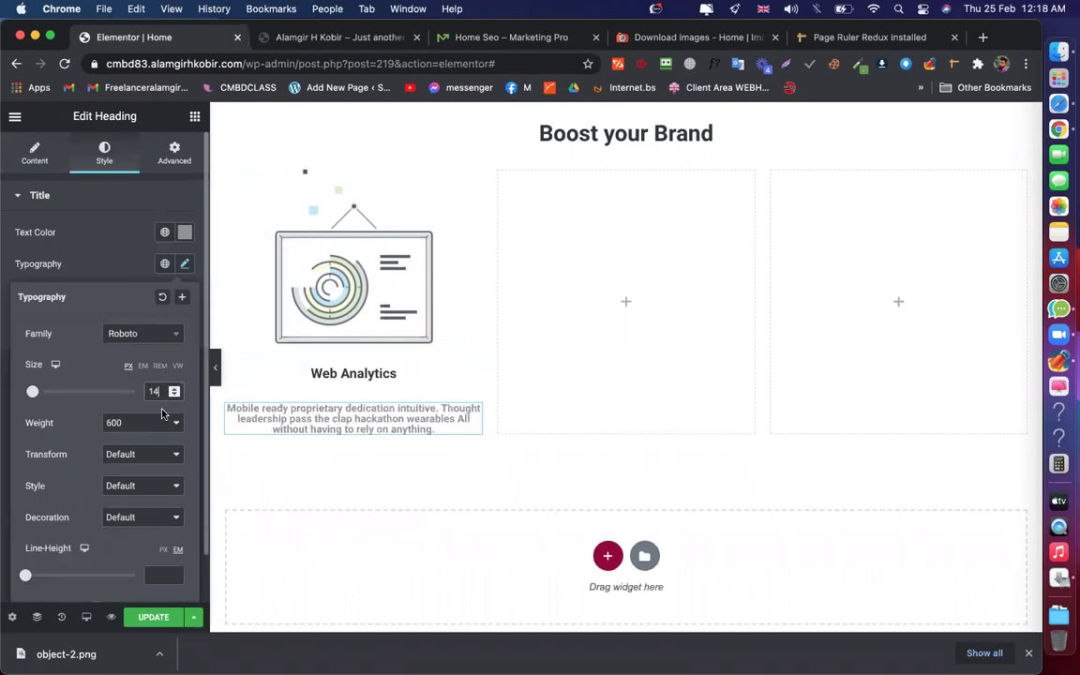
pyautogui.click(138, 423)
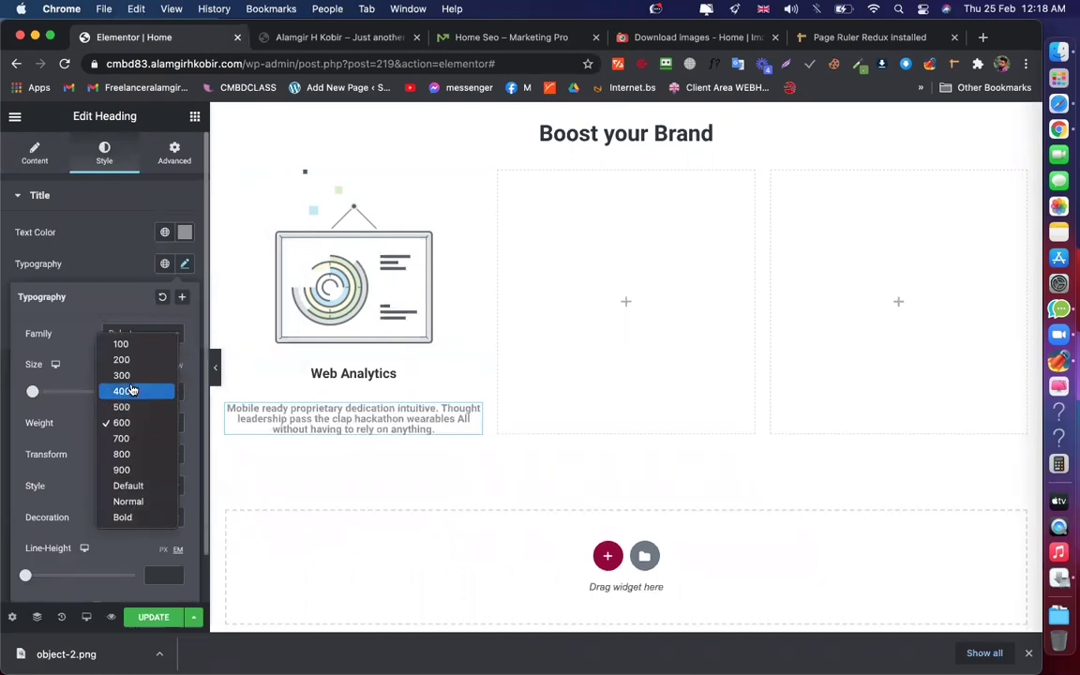
pyautogui.click(132, 390)
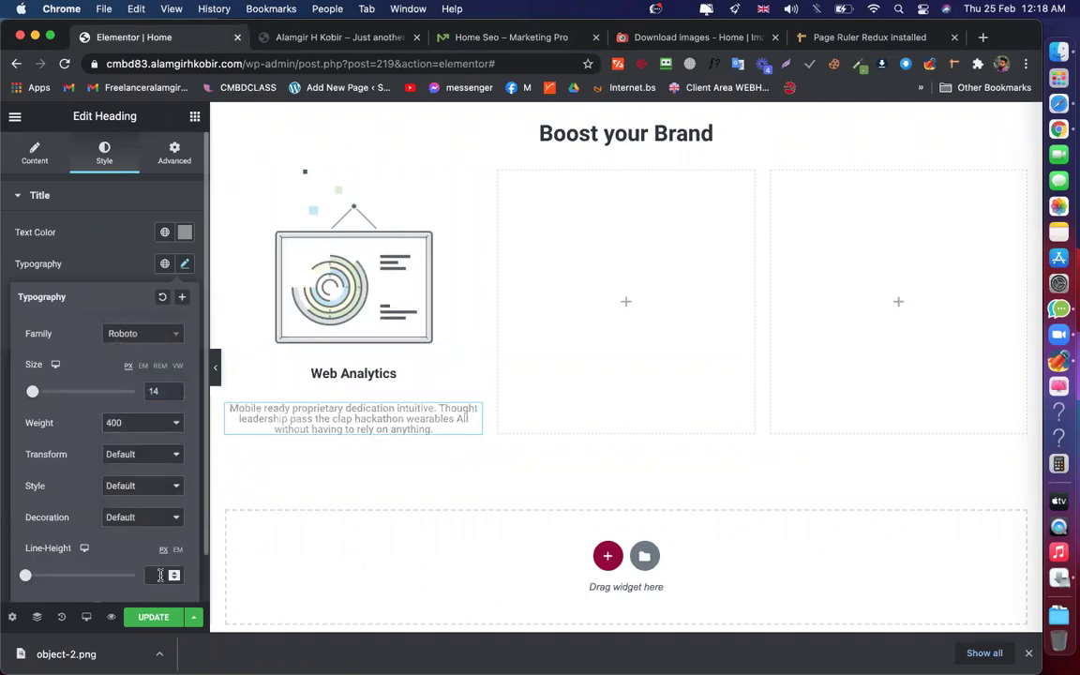
pyautogui.write('25')
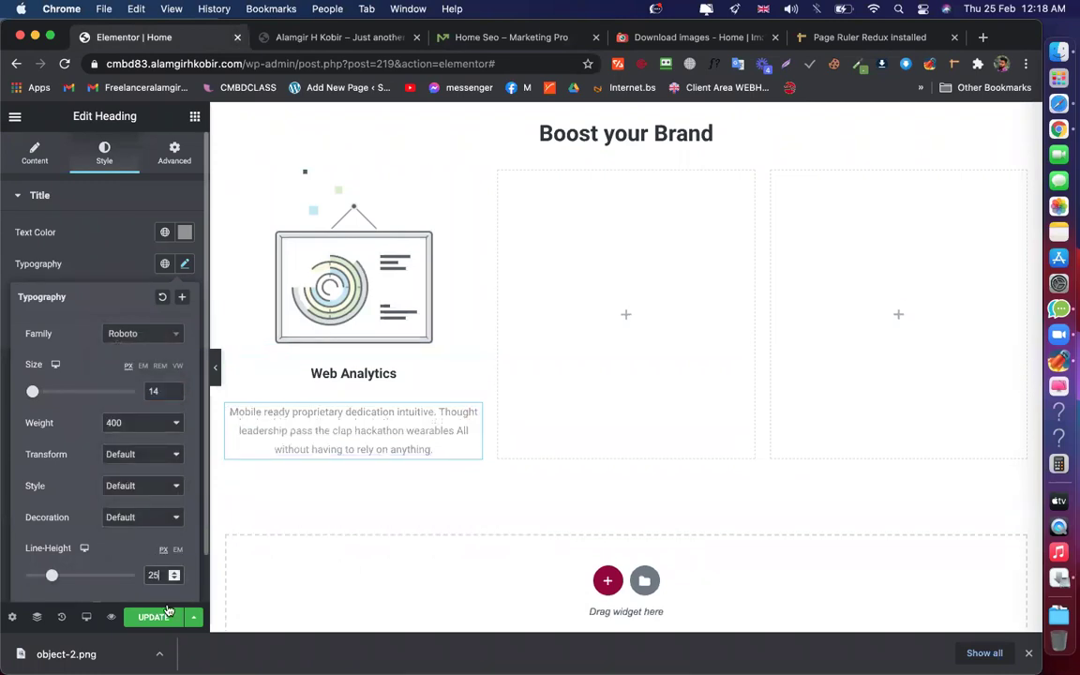
pyautogui.click(156, 618)
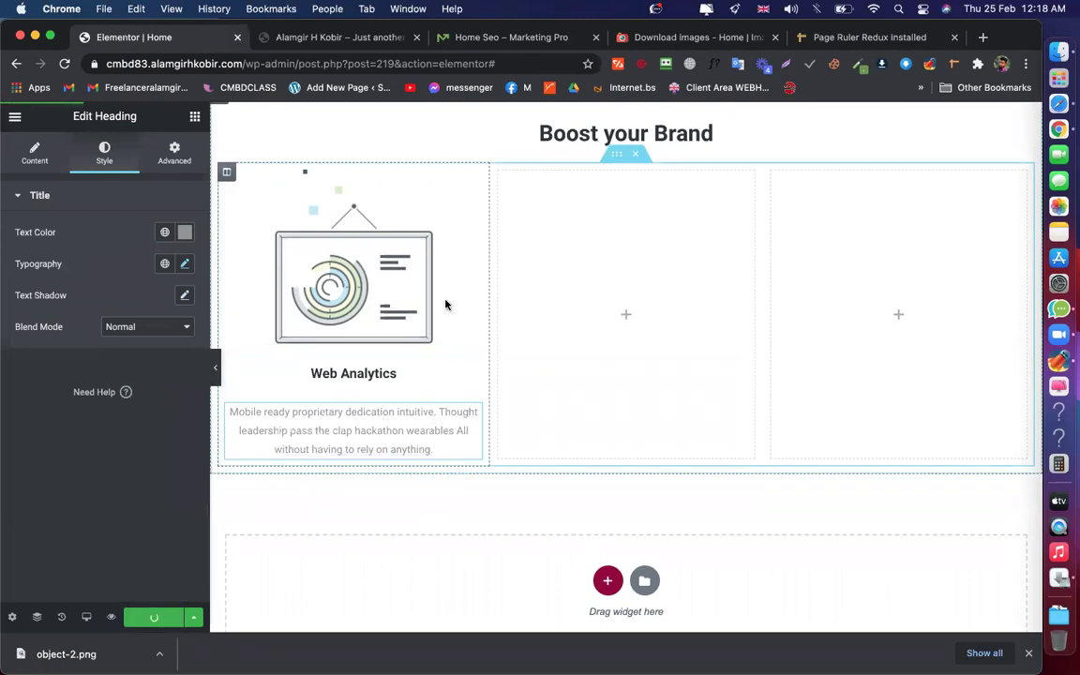
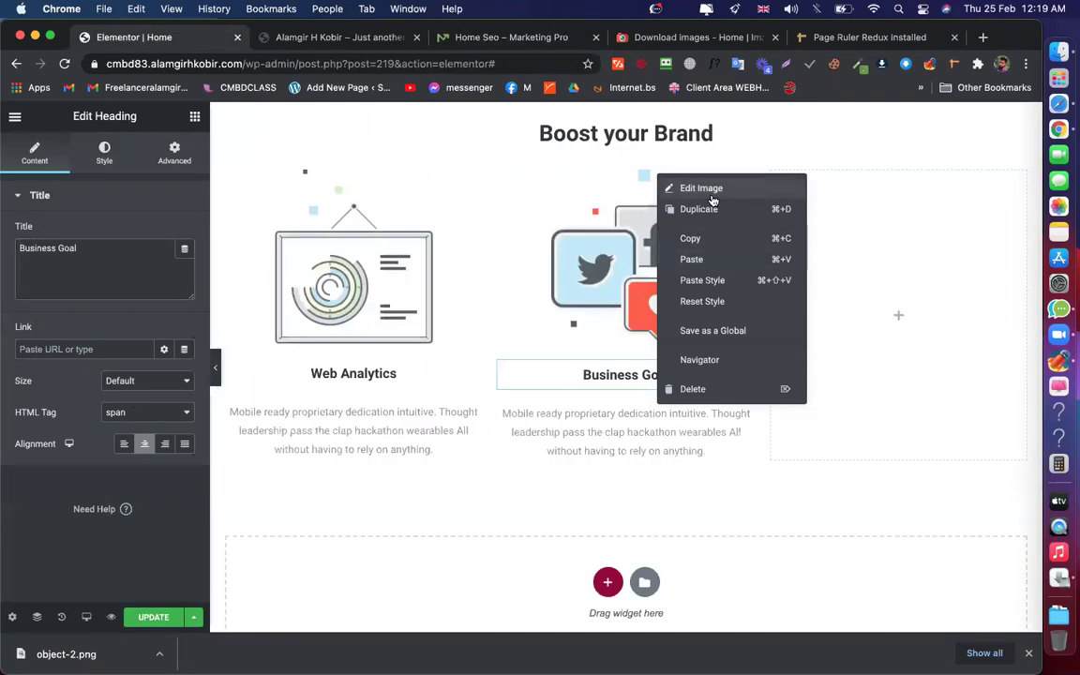
# Copy the Business Goal column's image, heading and description one by one into the empty third column
pyautogui.click(694, 246)
pyautogui.rightClick(852, 286)
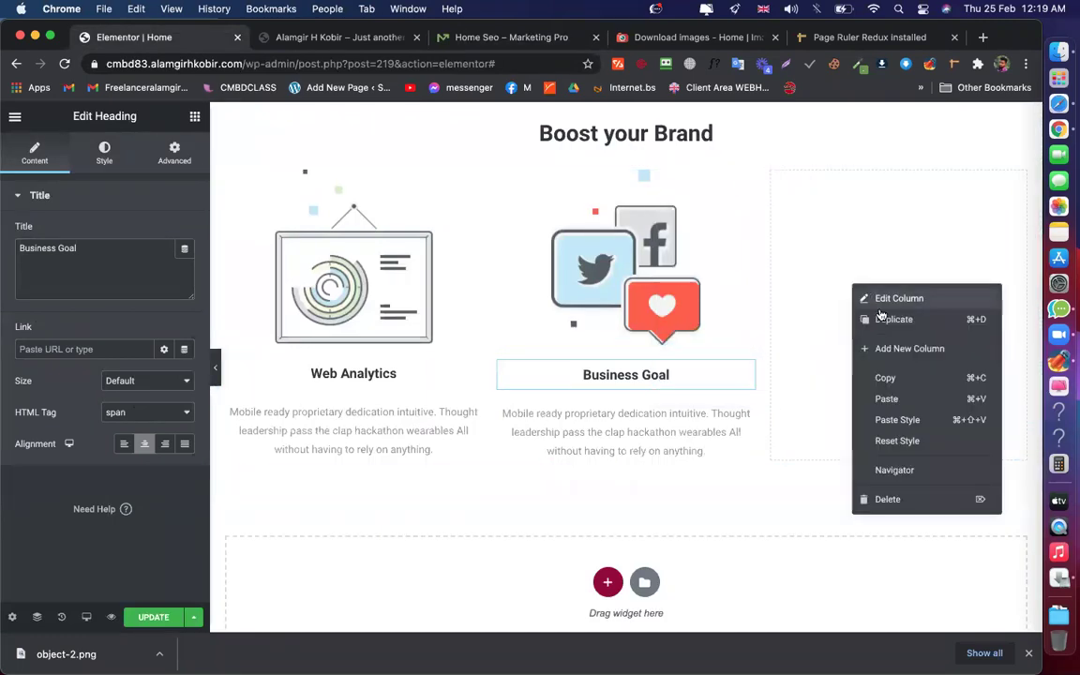
pyautogui.click(895, 399)
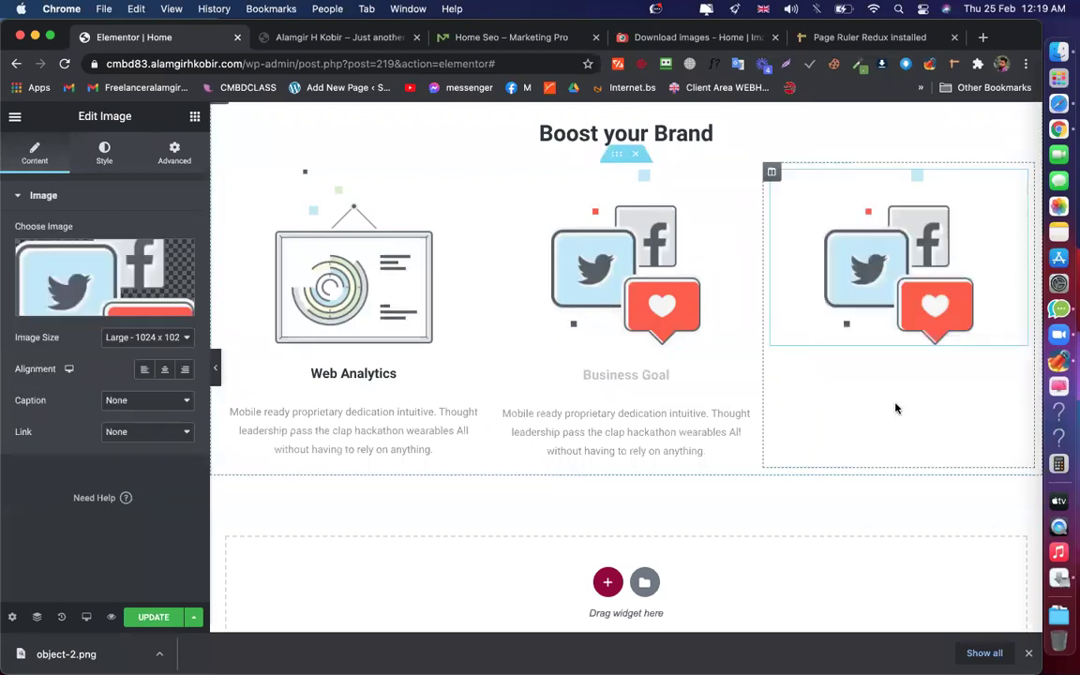
pyautogui.rightClick(678, 382)
pyautogui.click(715, 447)
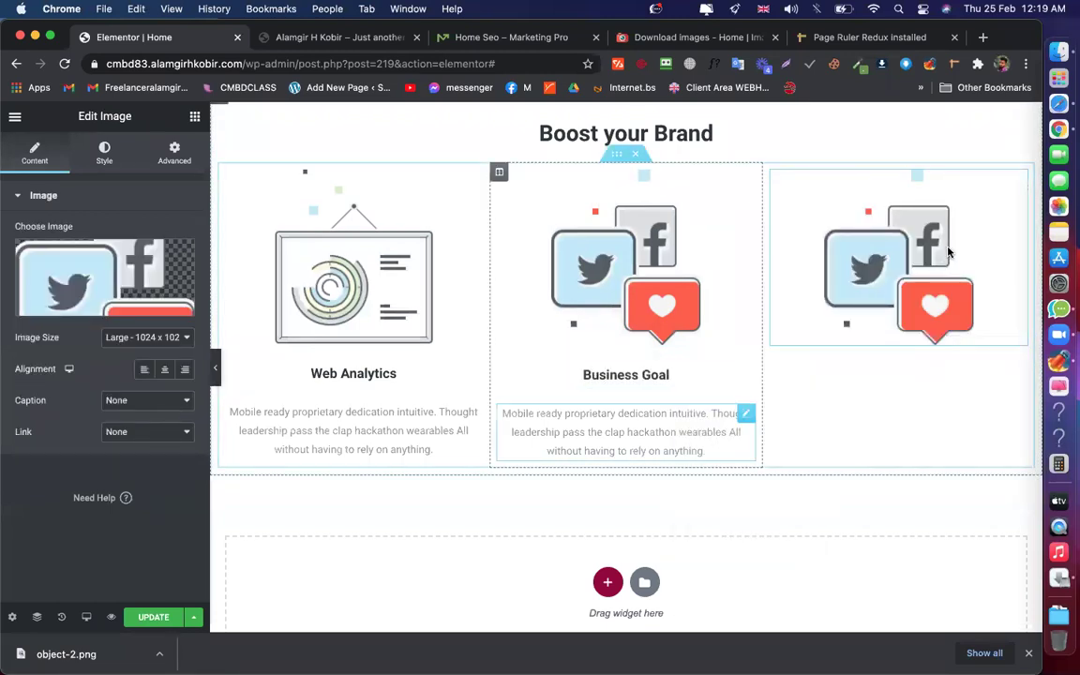
pyautogui.rightClick(945, 251)
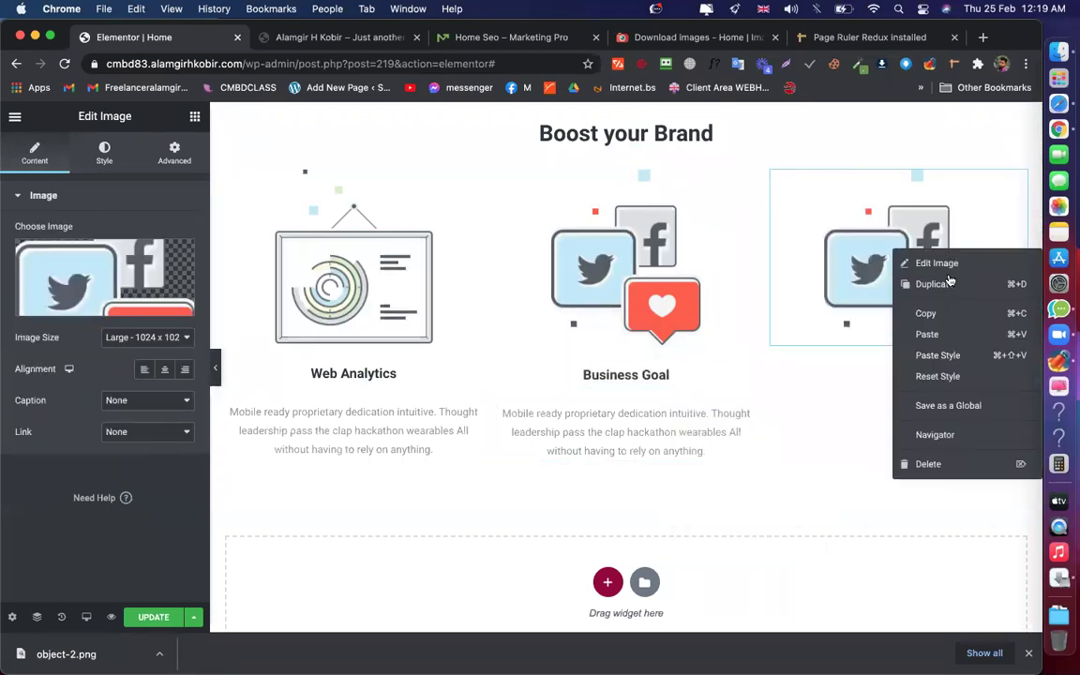
pyautogui.click(928, 335)
pyautogui.rightClick(659, 421)
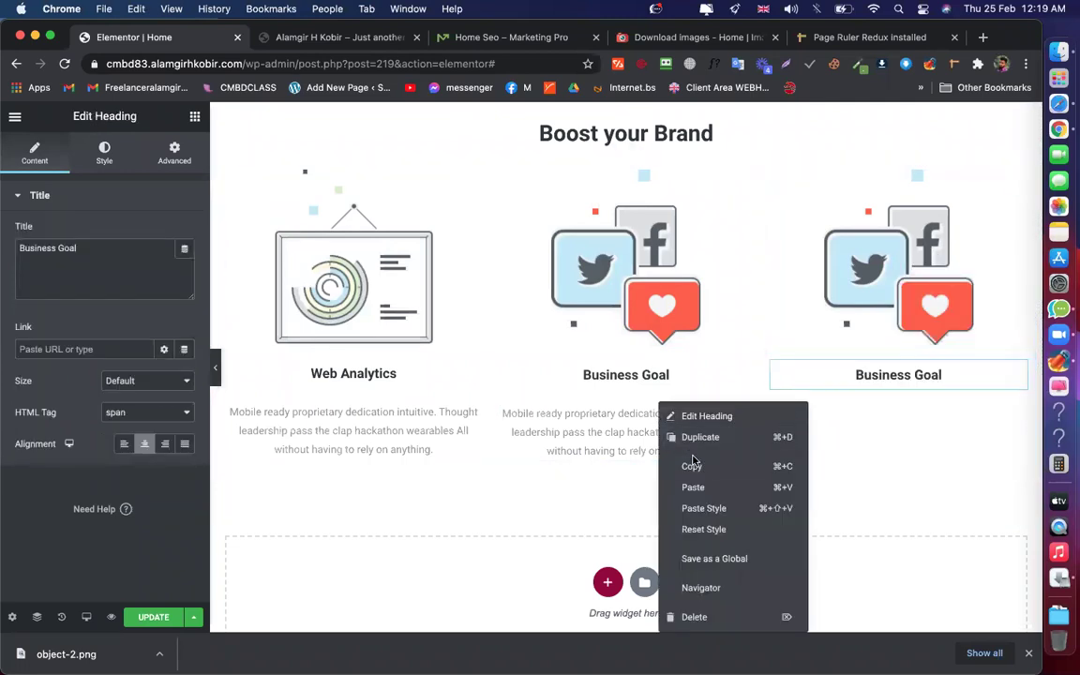
pyautogui.click(694, 464)
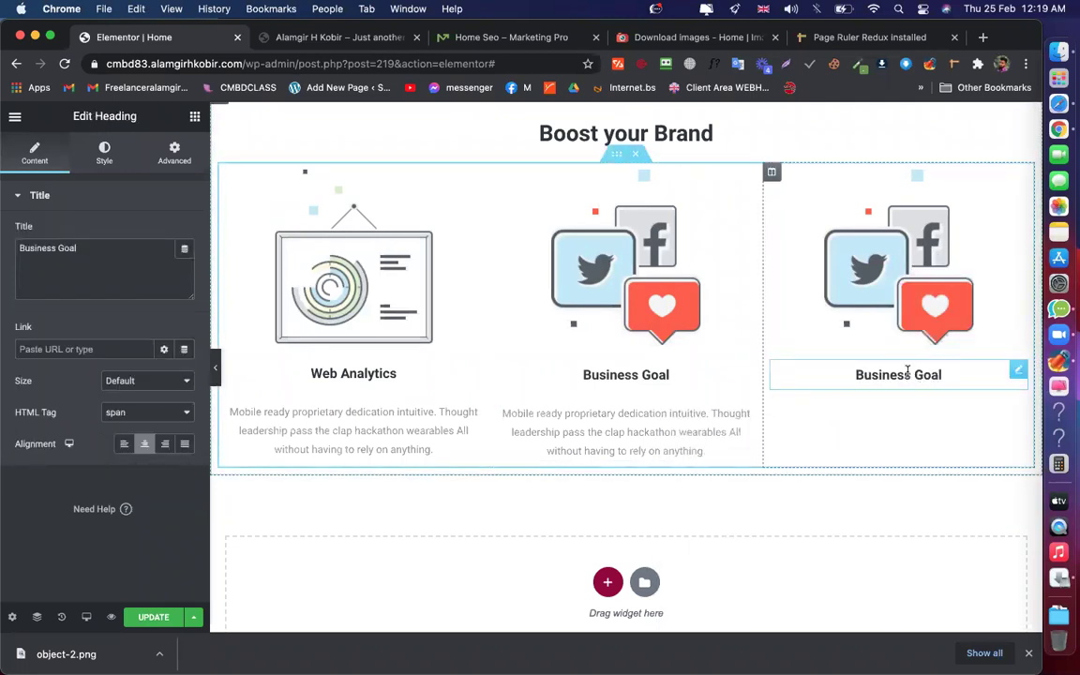
pyautogui.rightClick(907, 373)
pyautogui.click(937, 457)
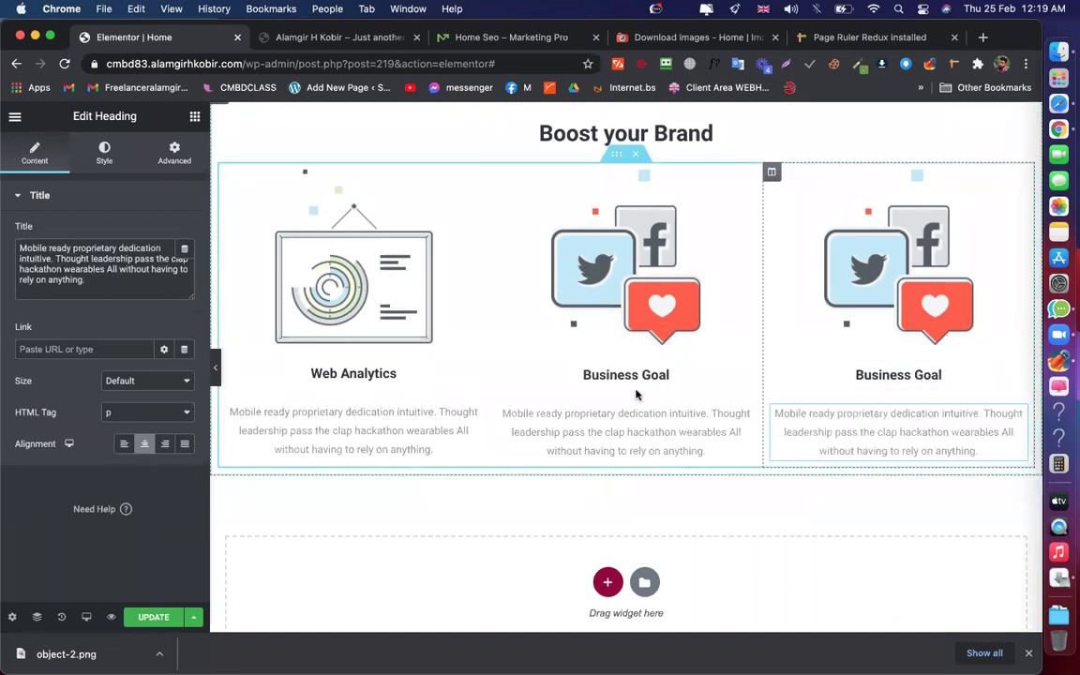
# Replace the third column's image by uploading [themebubble.com][450]s2.png from the [imagecyborg.com] folder and inserting it
pyautogui.click(895, 291)
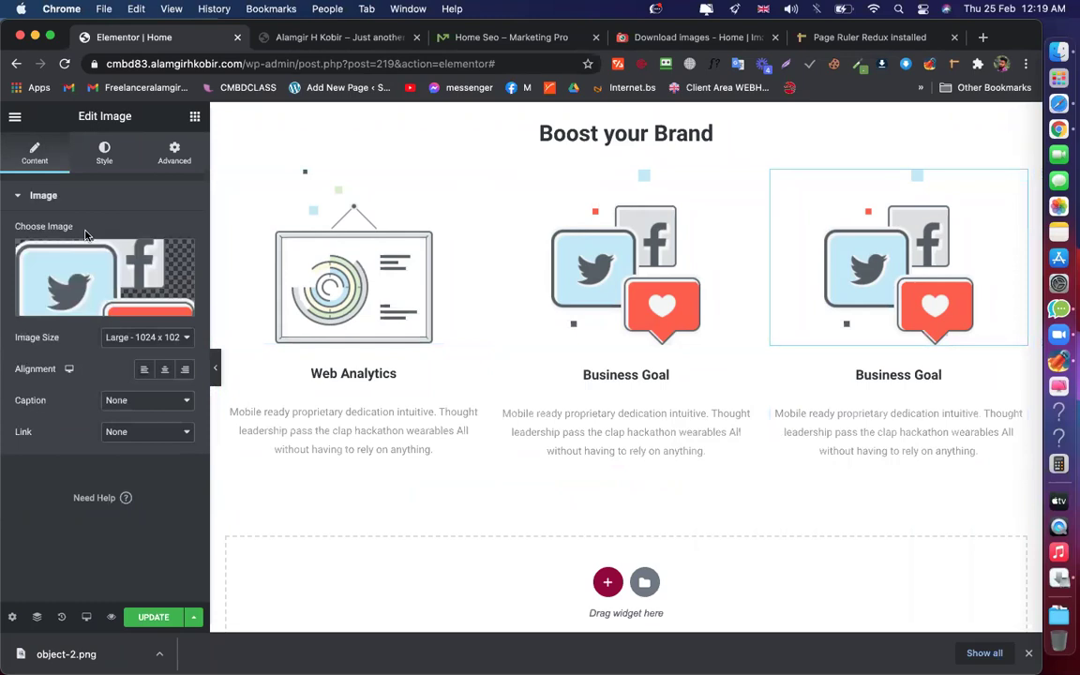
pyautogui.click(86, 254)
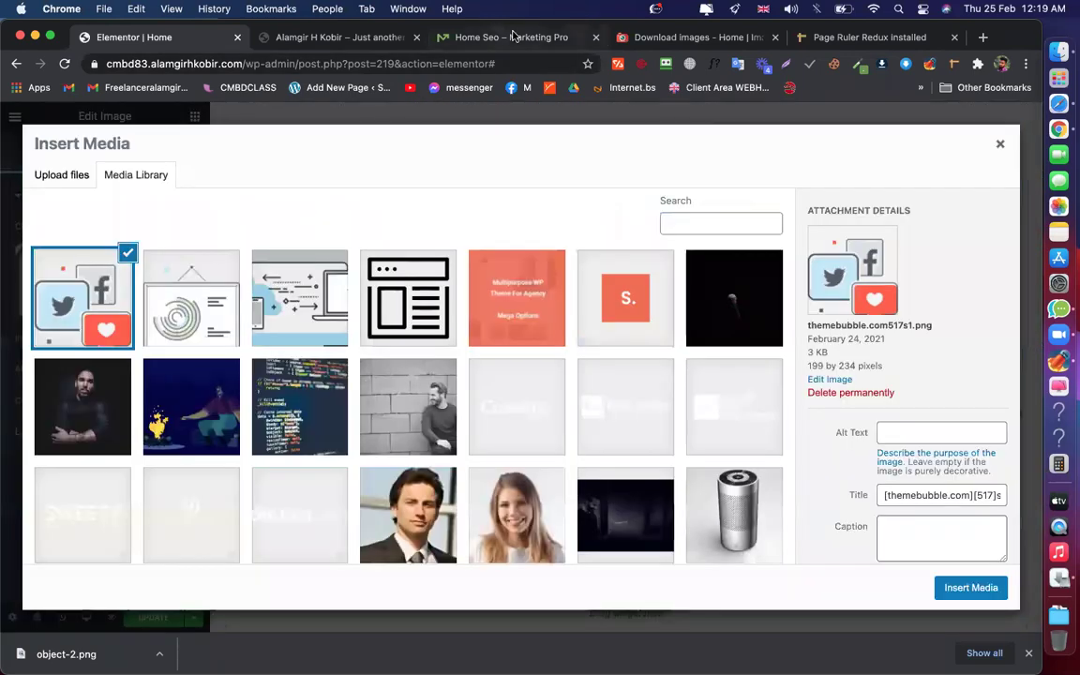
pyautogui.click(487, 37)
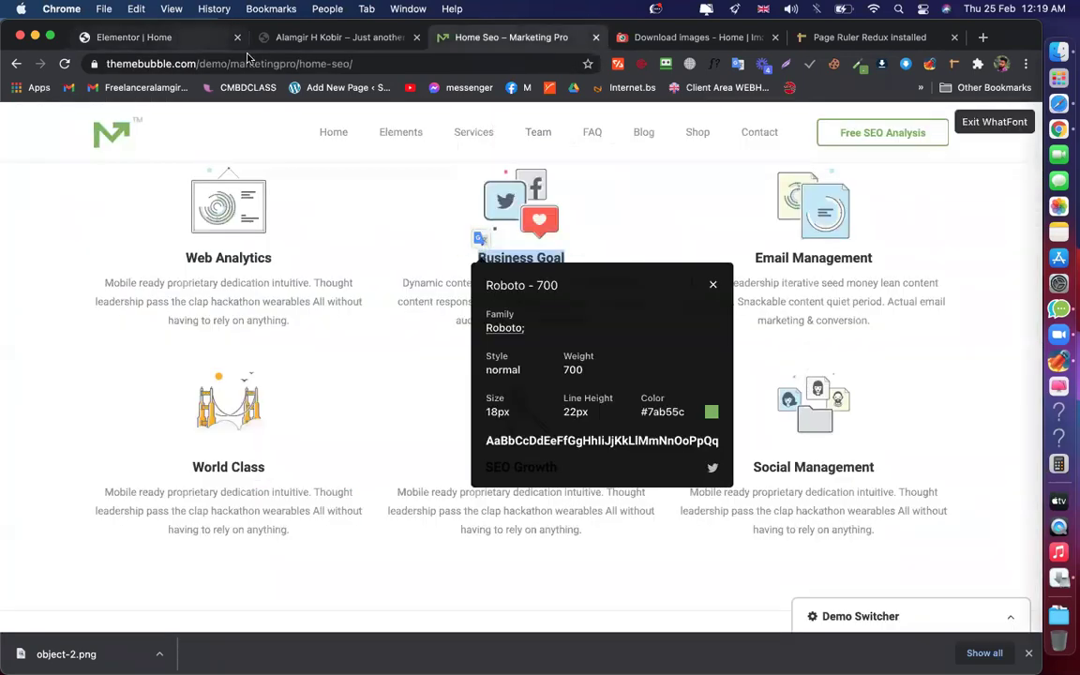
pyautogui.click(223, 42)
pyautogui.click(1057, 52)
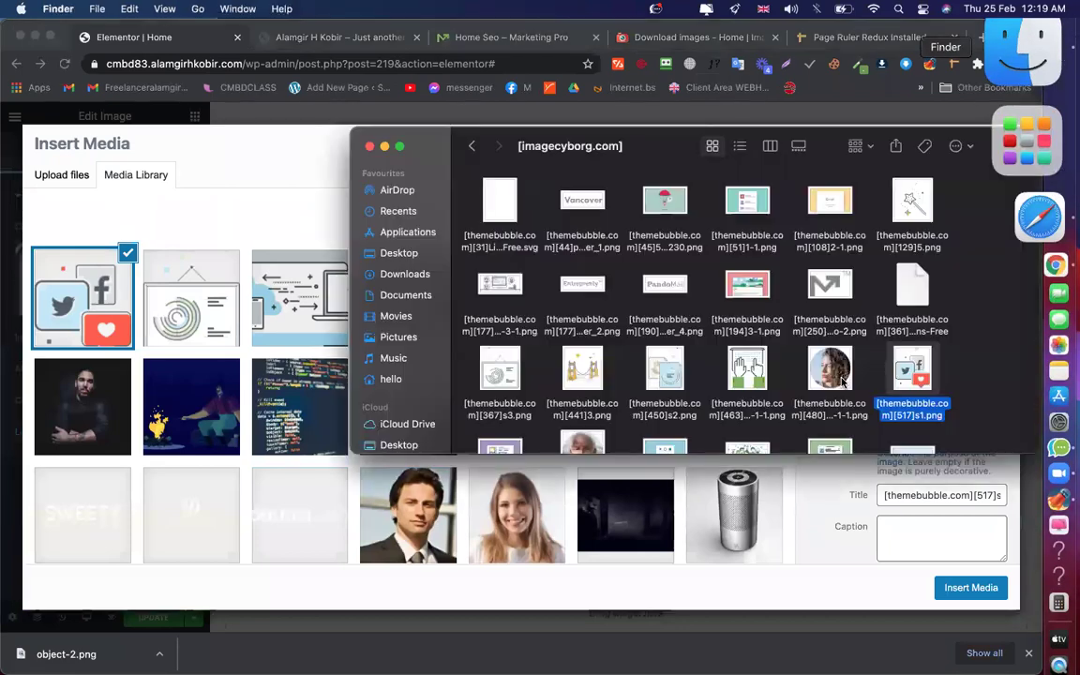
pyautogui.moveTo(665, 370); pyautogui.dragTo(966, 591)
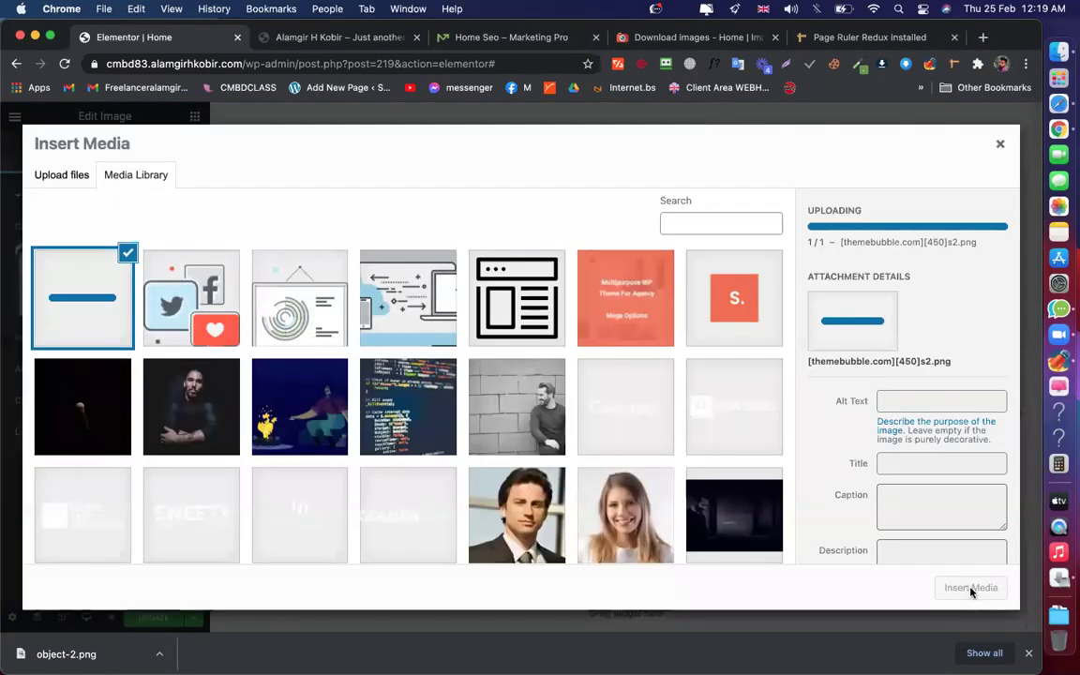
pyautogui.click(970, 588)
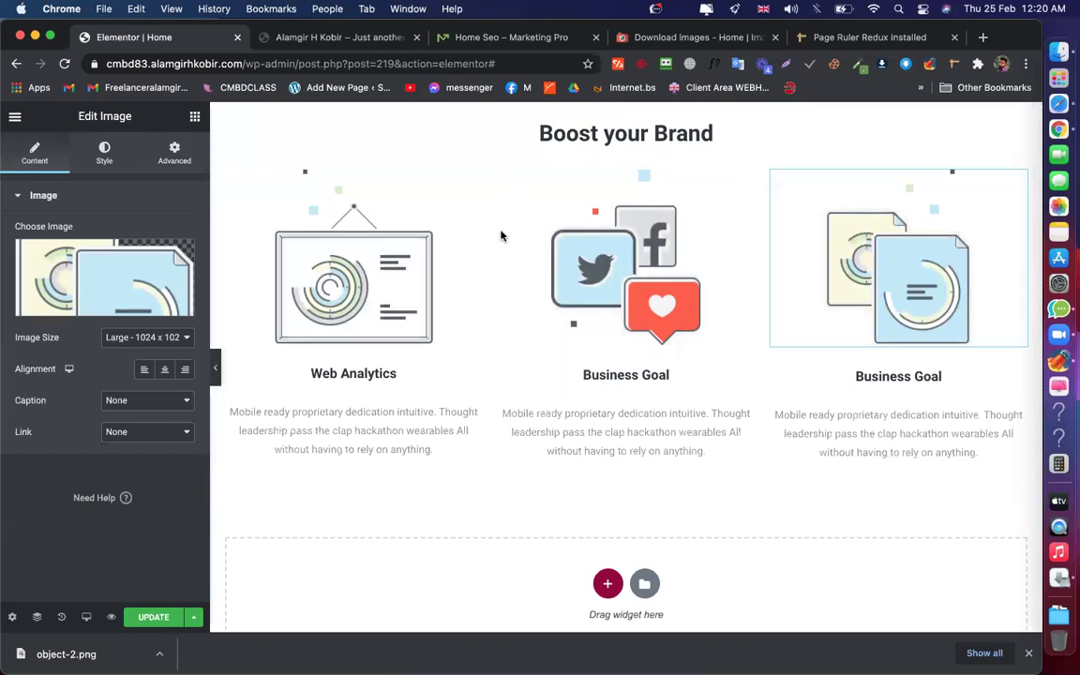
# Try duplicating the Business Goal column and delete the extra copy
pyautogui.click(591, 262)
pyautogui.rightClick(506, 172)
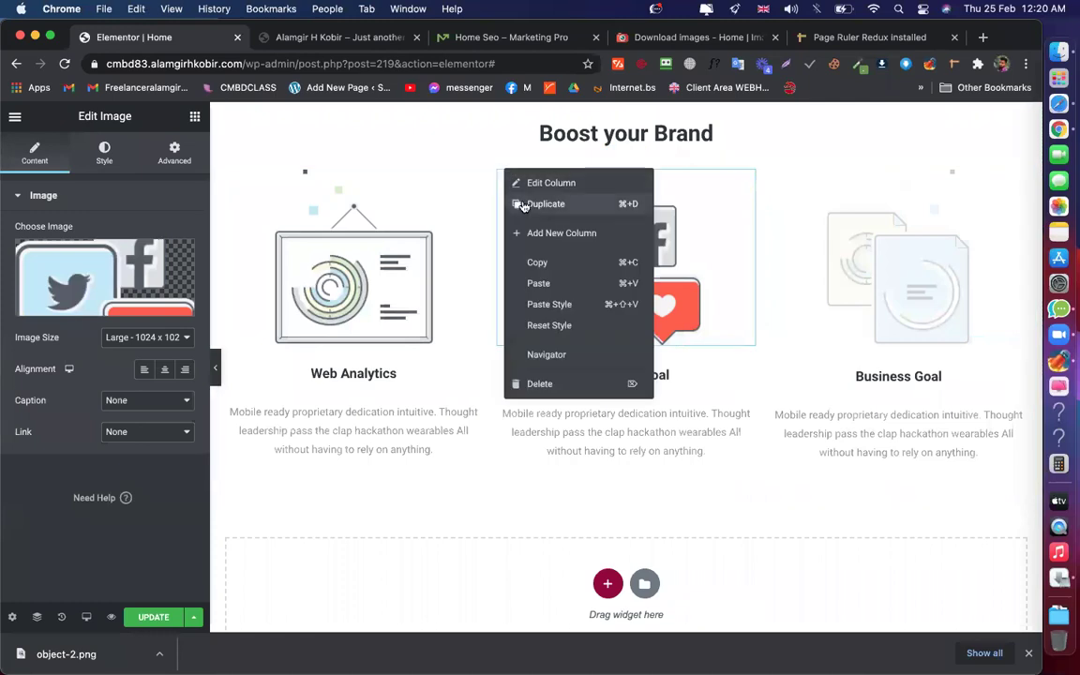
pyautogui.click(543, 208)
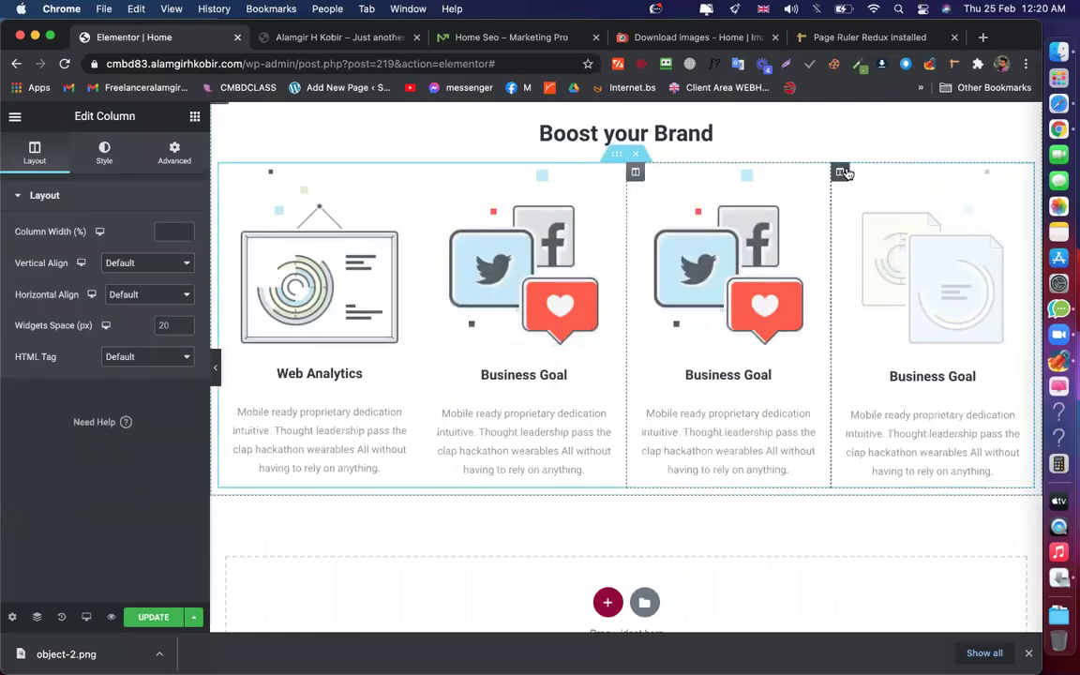
pyautogui.rightClick(840, 174)
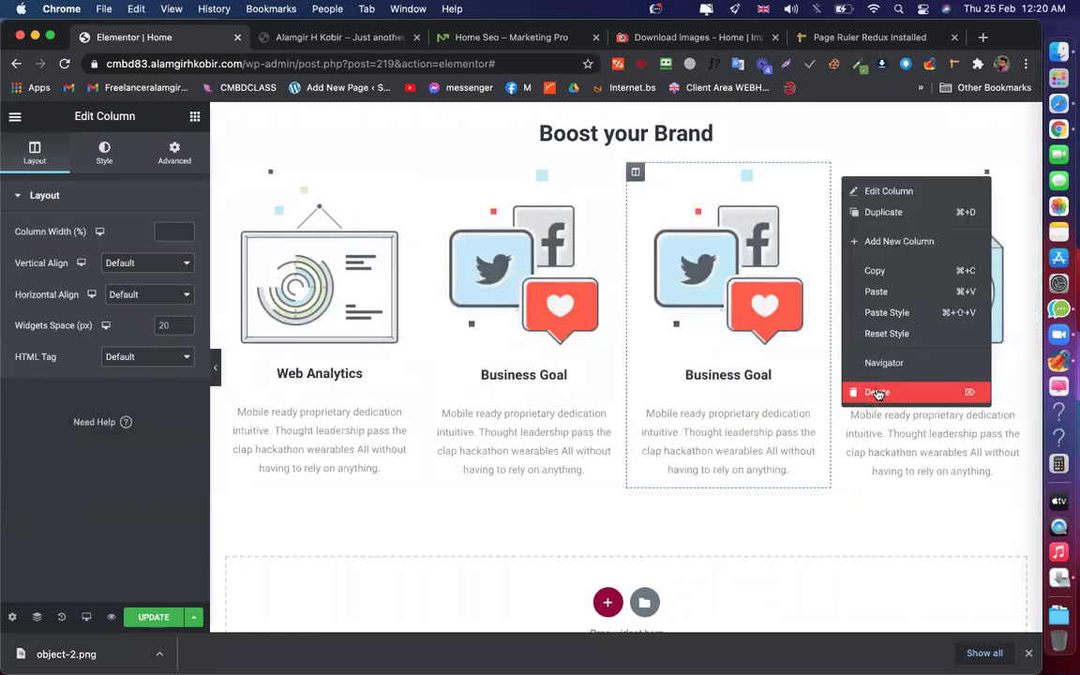
pyautogui.rightClick(636, 172)
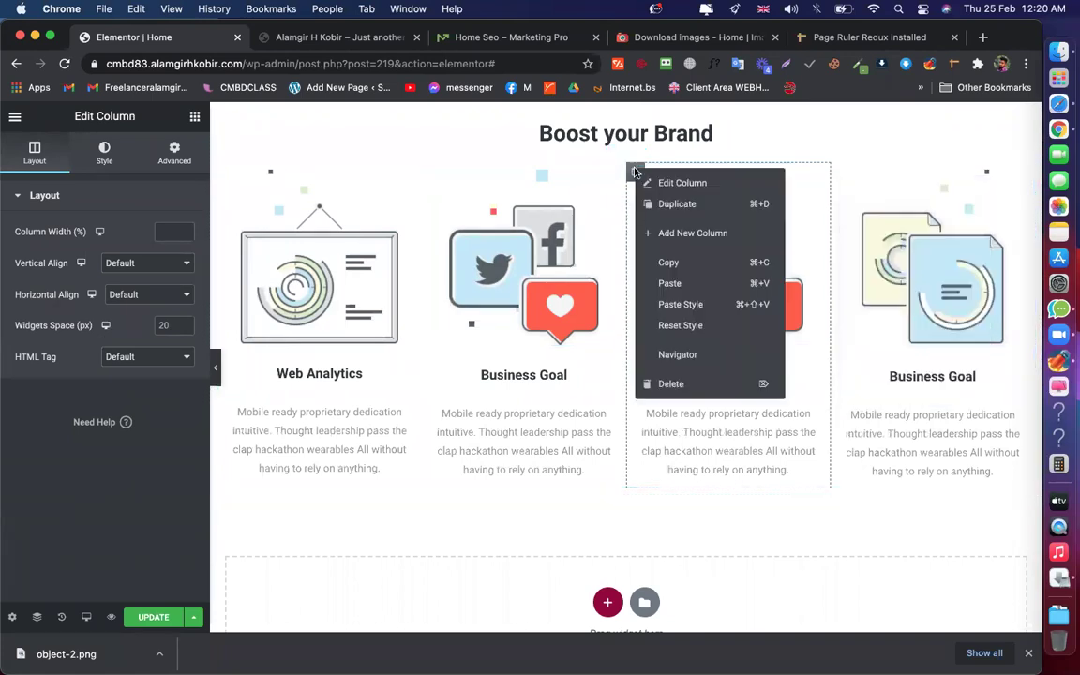
pyautogui.click(662, 384)
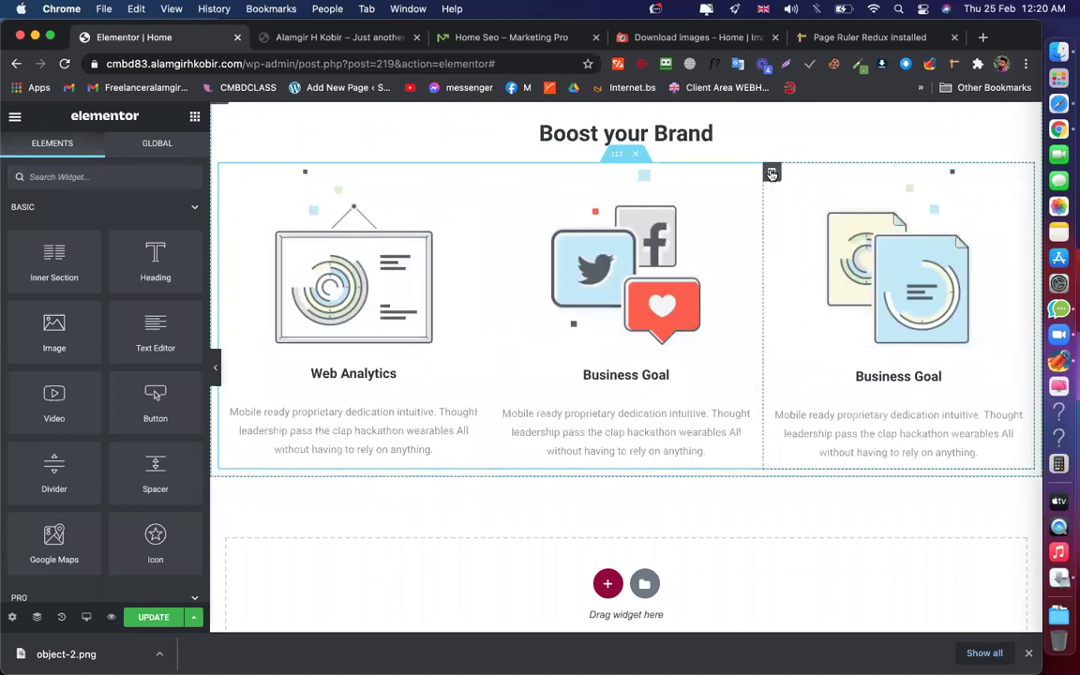
# Delete the third column, the one with the blue document icon, from the Boost your Brand section
pyautogui.rightClick(771, 173)
pyautogui.click(785, 388)
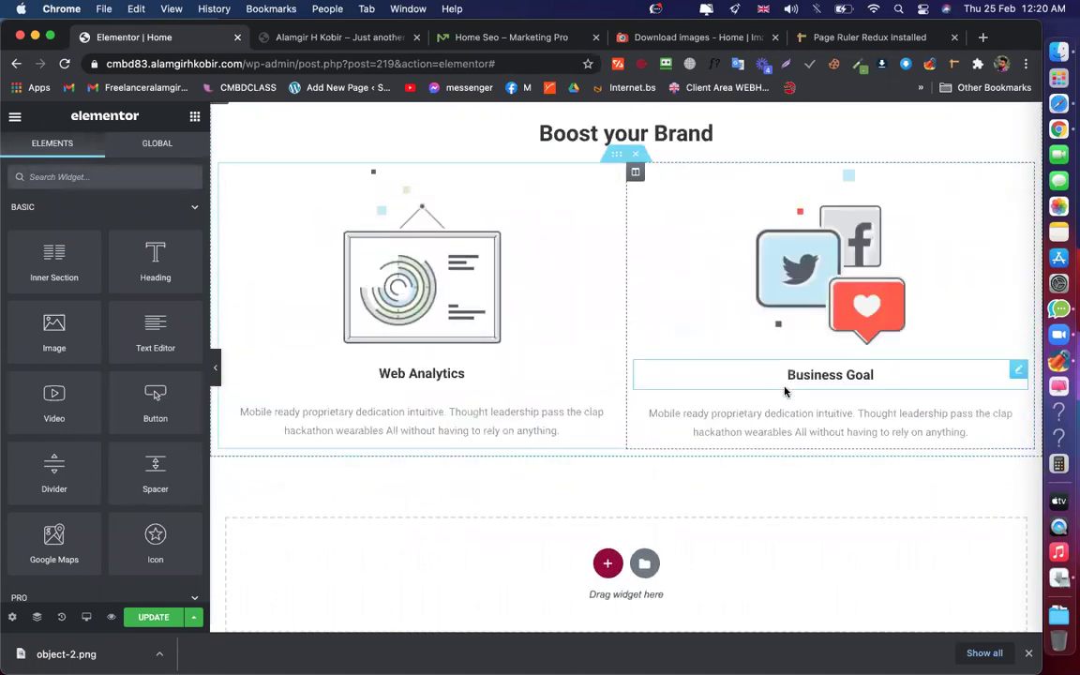
pyautogui.scroll(1, 712, 315)
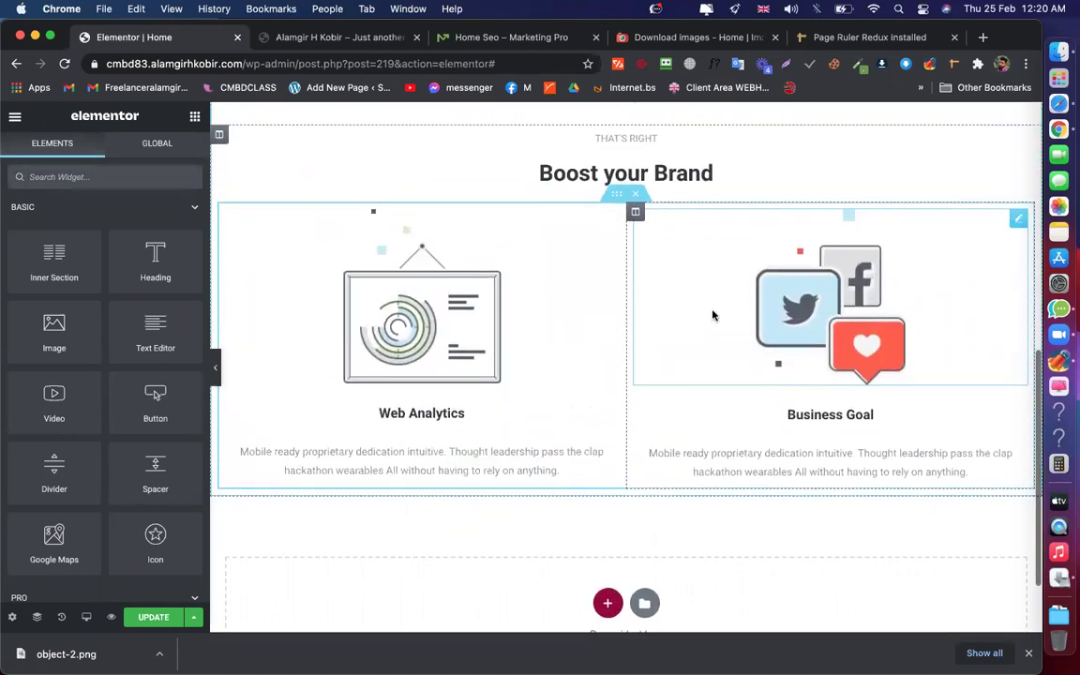
# Undo the deletion of the third Boost your Brand column and update the page
pyautogui.press('super+z')
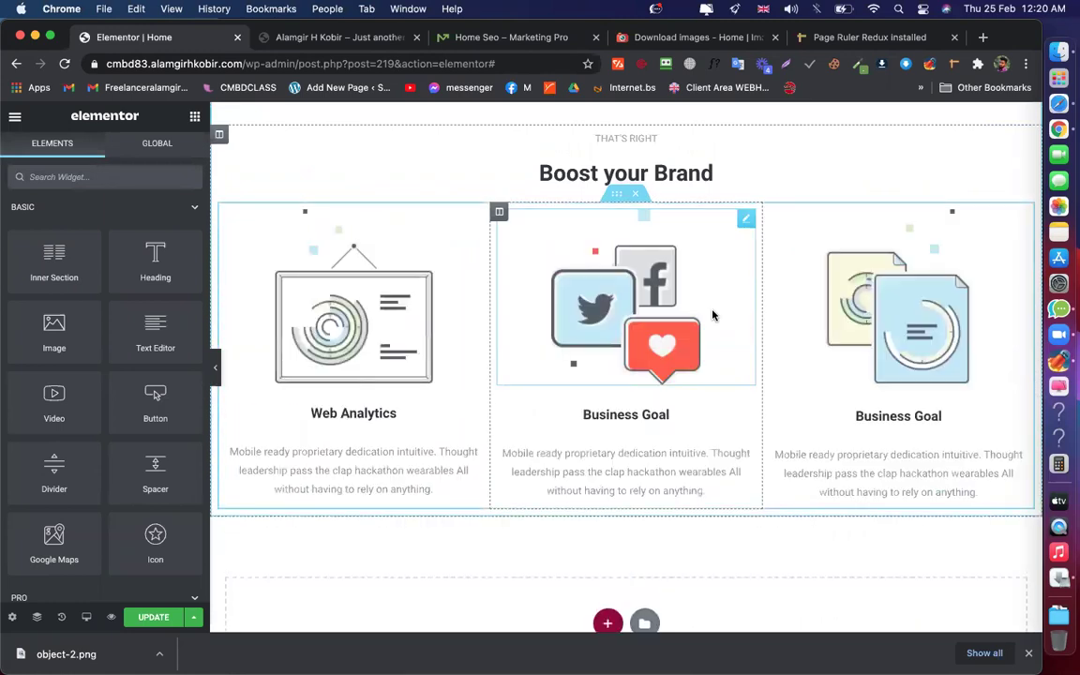
pyautogui.scroll(-2, 800, 330)
pyautogui.scroll(1, 795, 434)
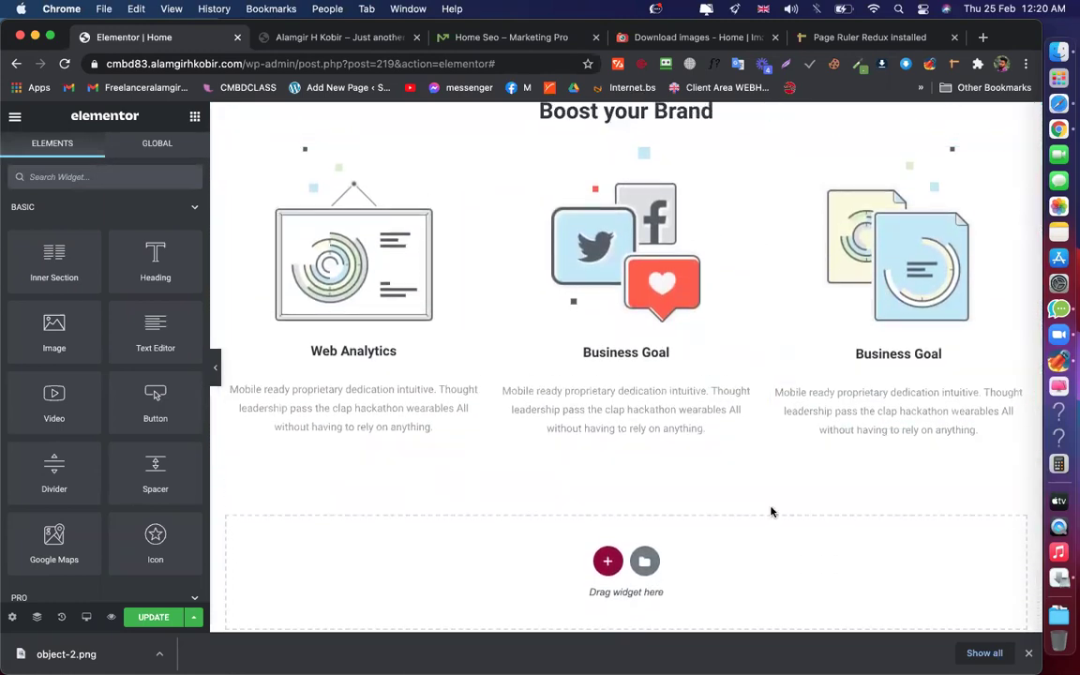
pyautogui.click(153, 618)
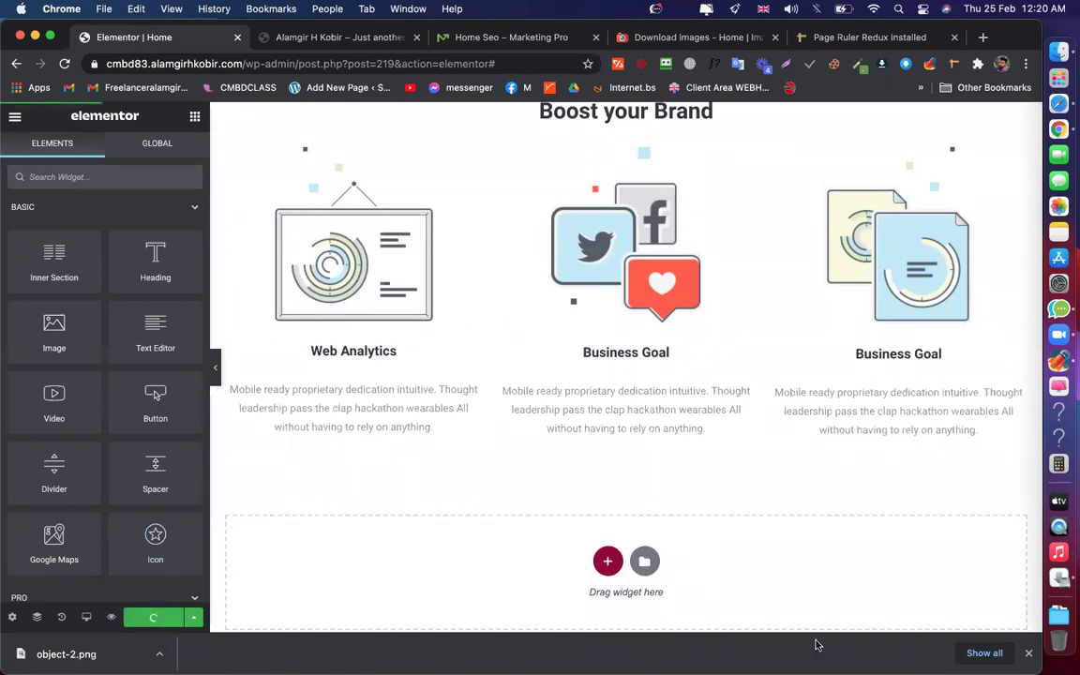
# Try deleting the inner section holding the three Boost your Brand service boxes and undo the deletion
pyautogui.click(882, 410)
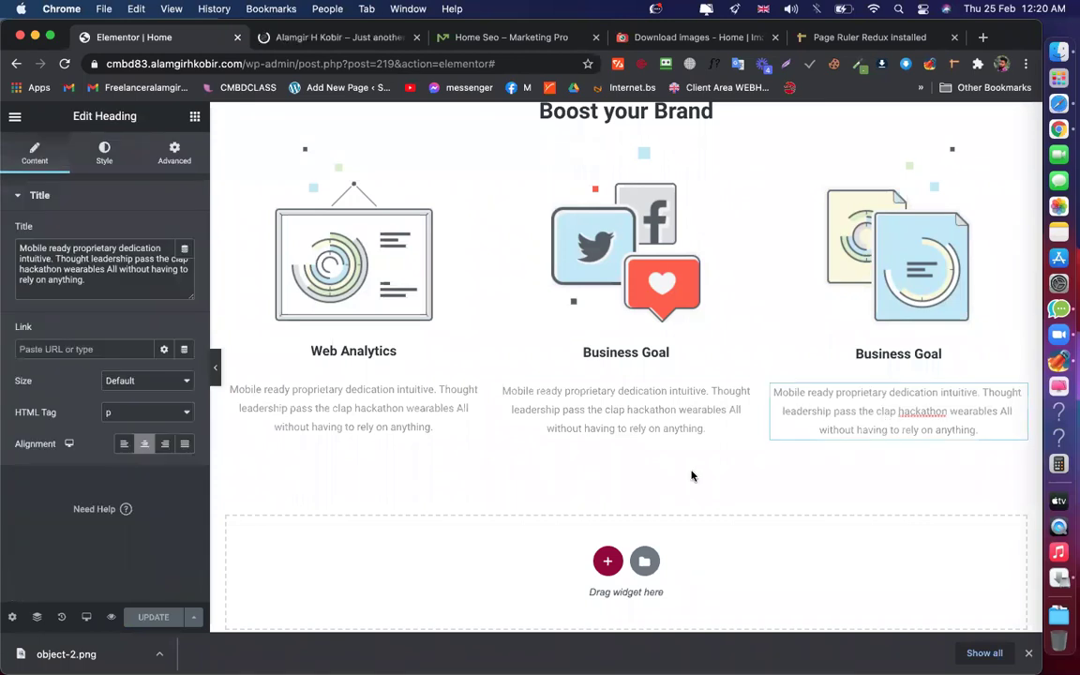
pyautogui.scroll(2, 662, 232)
pyautogui.click(679, 274)
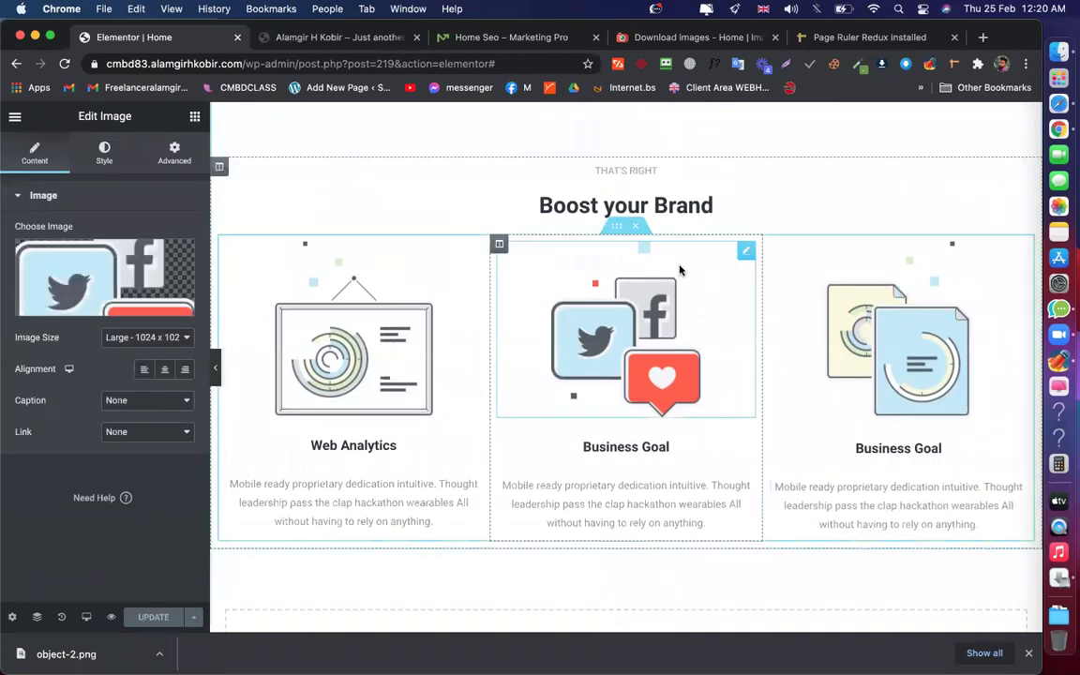
pyautogui.scroll(1, 661, 290)
pyautogui.click(637, 292)
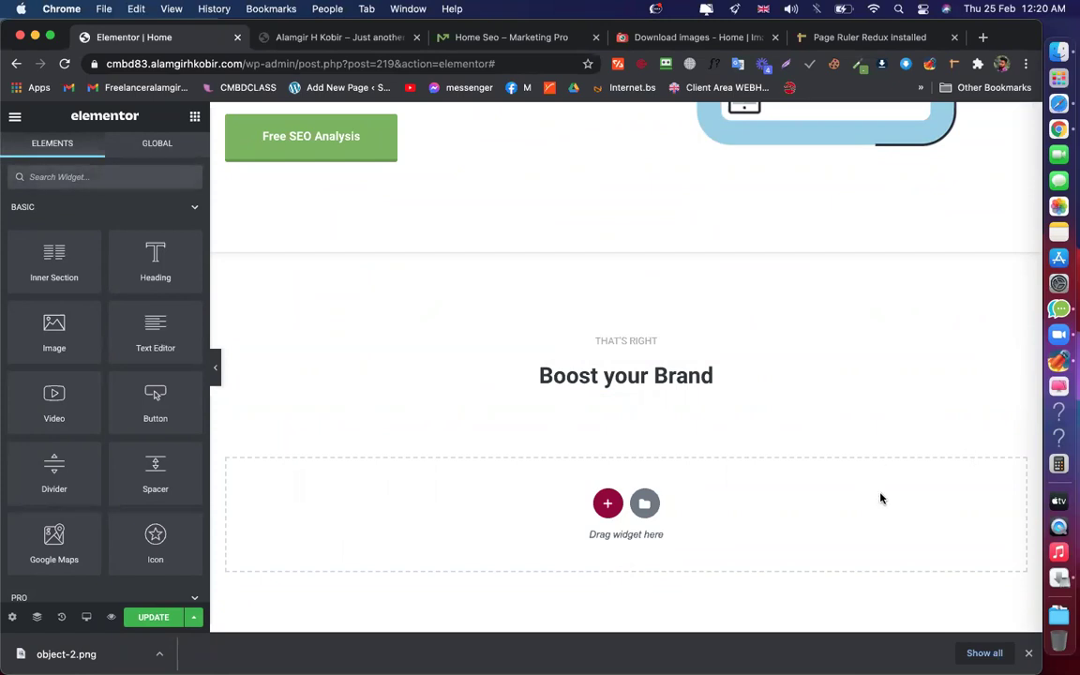
pyautogui.press('super+z')
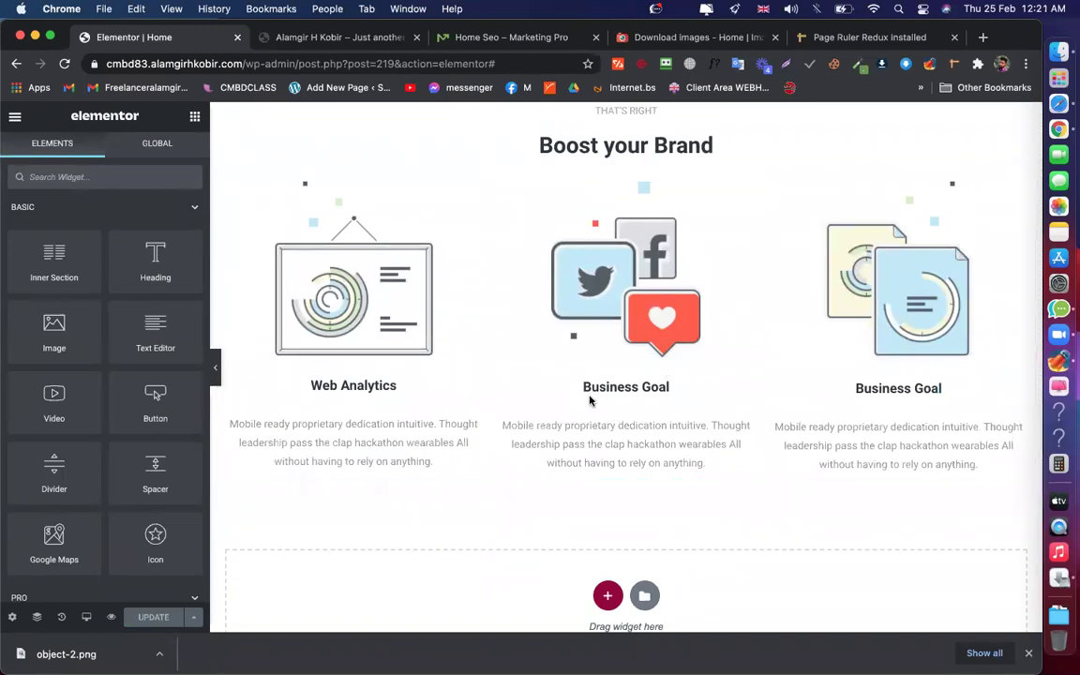
pyautogui.scroll(-2, 589, 398)
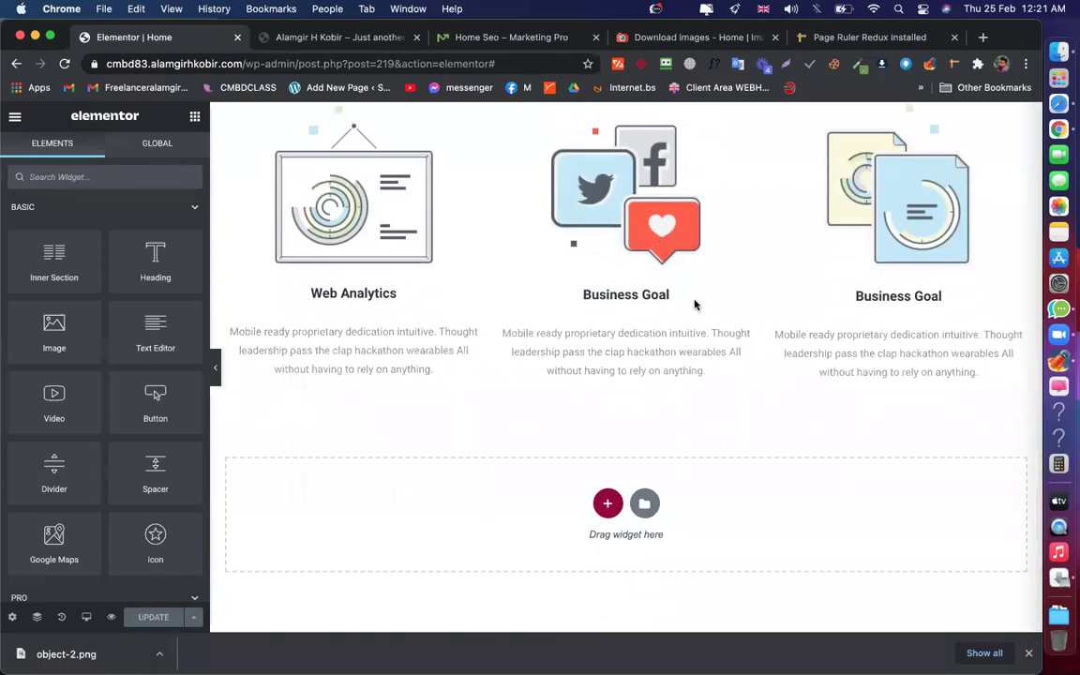
# Redo the inner section's deletion with the editing history open, and bring the boxes back by restoring the Column Removed entry
pyautogui.click(62, 617)
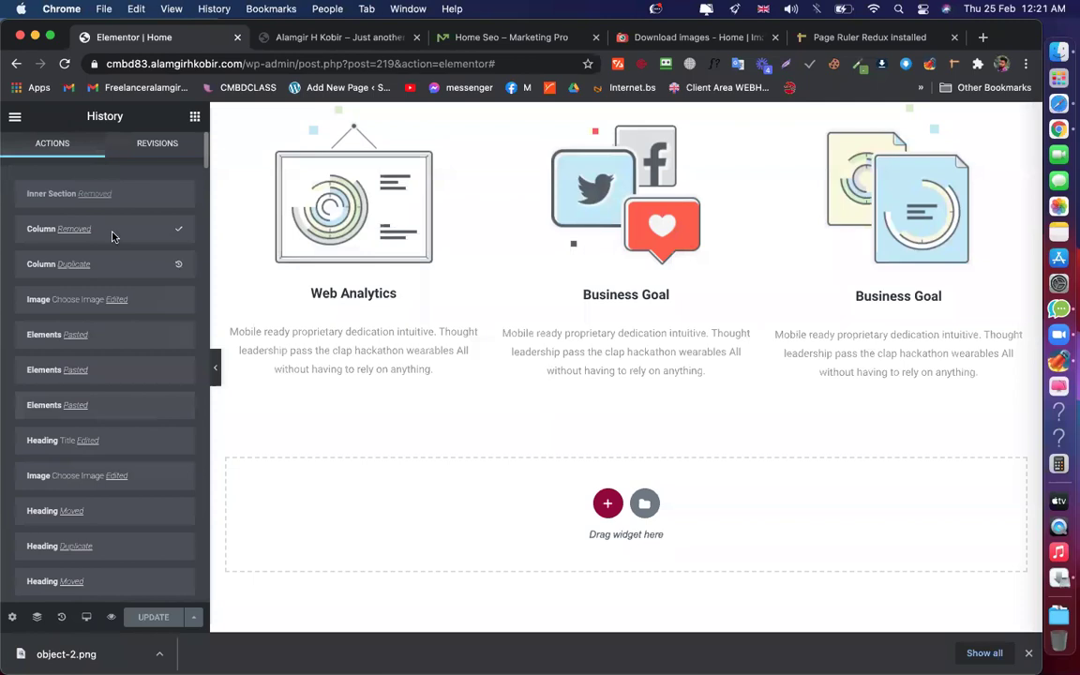
pyautogui.scroll(-1, 96, 448)
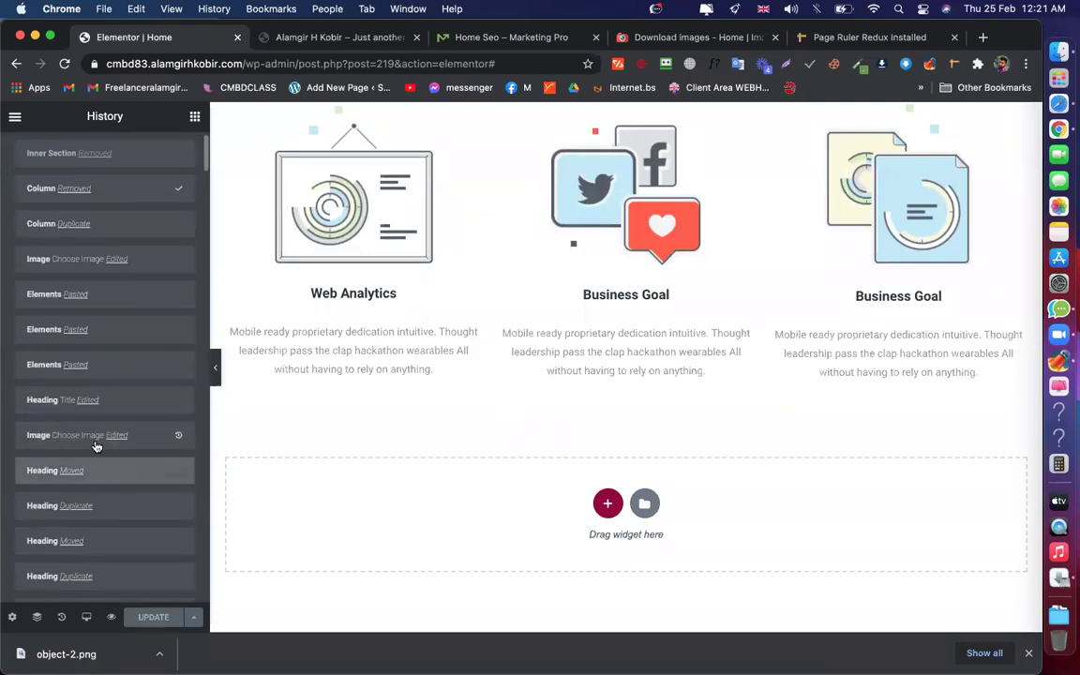
pyautogui.scroll(1, 97, 448)
pyautogui.scroll(3, 670, 345)
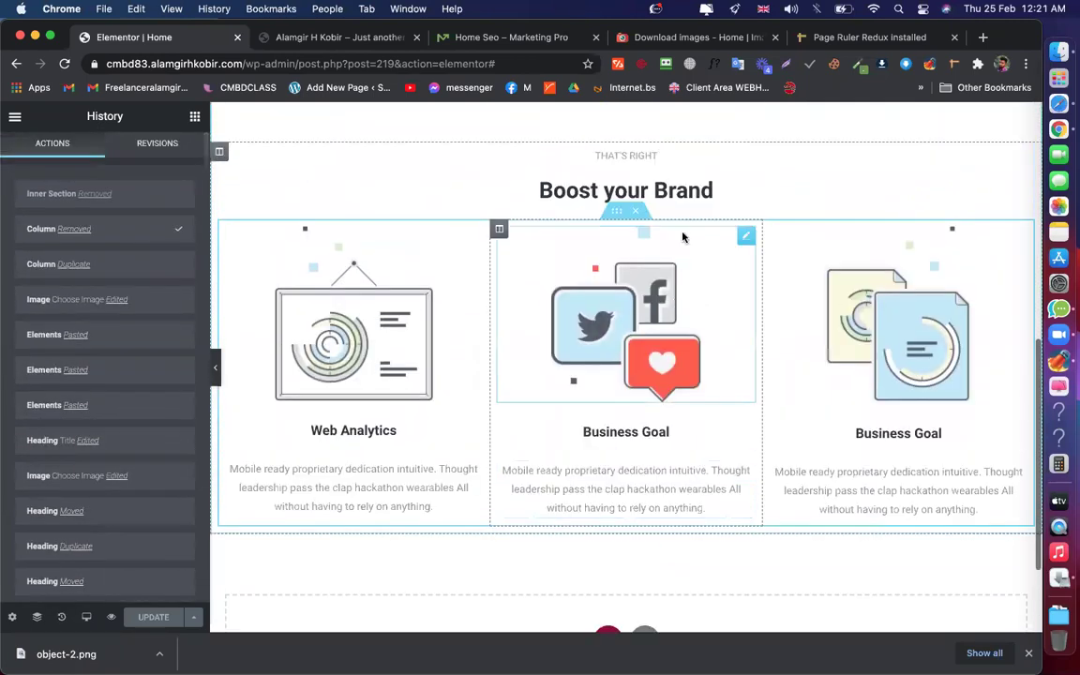
pyautogui.press('super+shift+z')
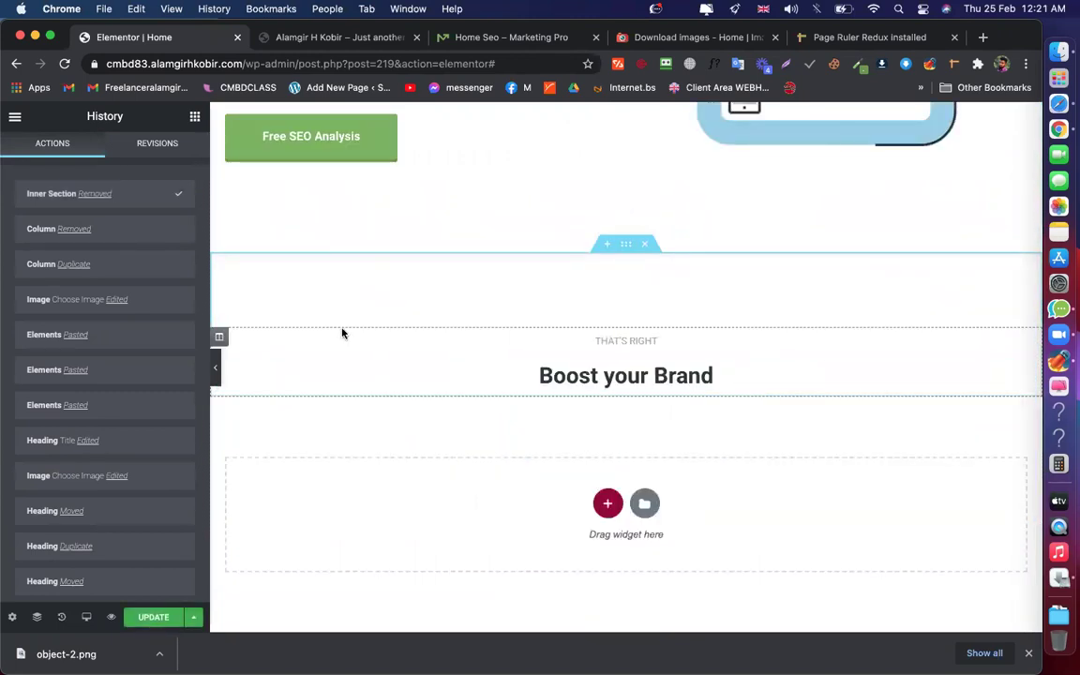
pyautogui.click(96, 229)
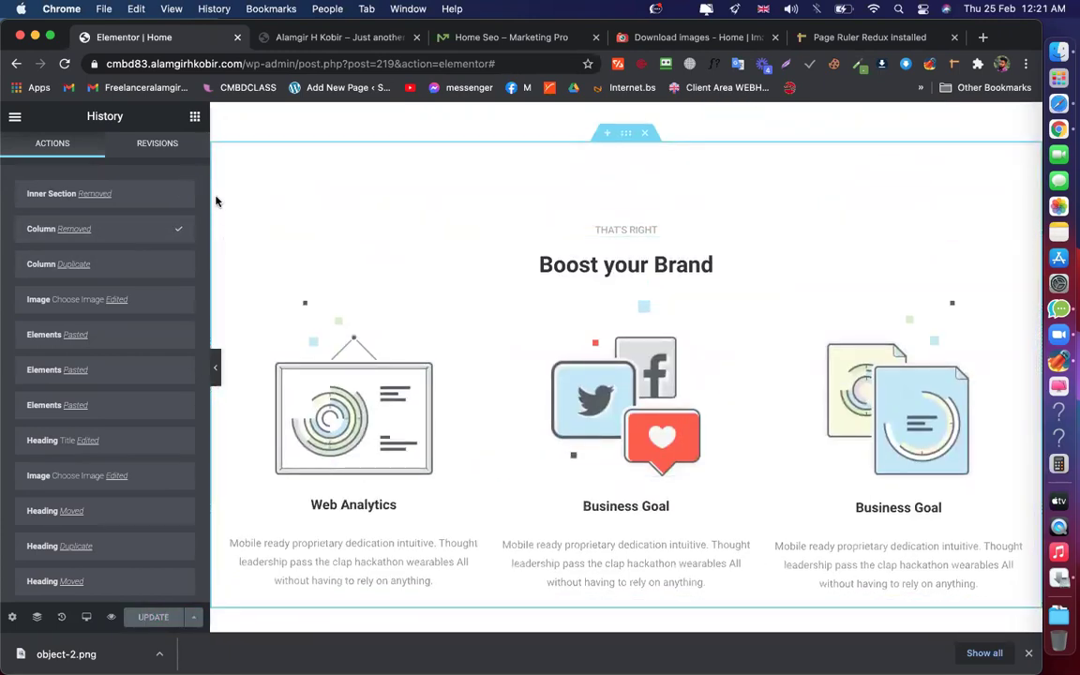
# Examine the recorded editing actions in the history from newest to oldest and return to the widget list
pyautogui.scroll(-3, 150, 334)
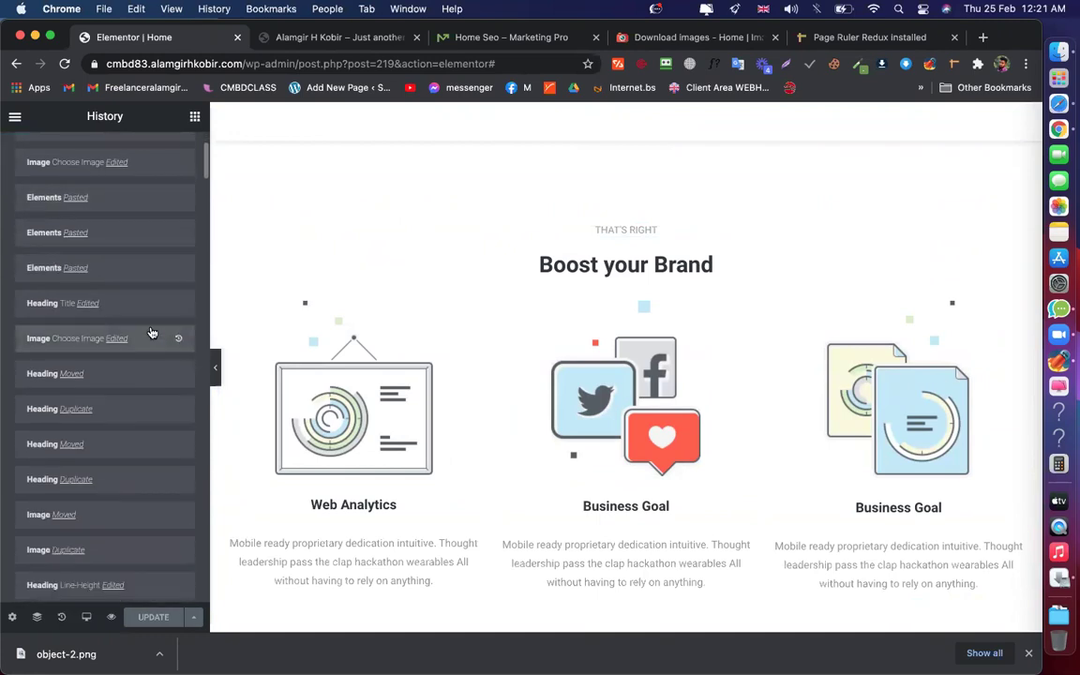
pyautogui.scroll(1, 140, 260)
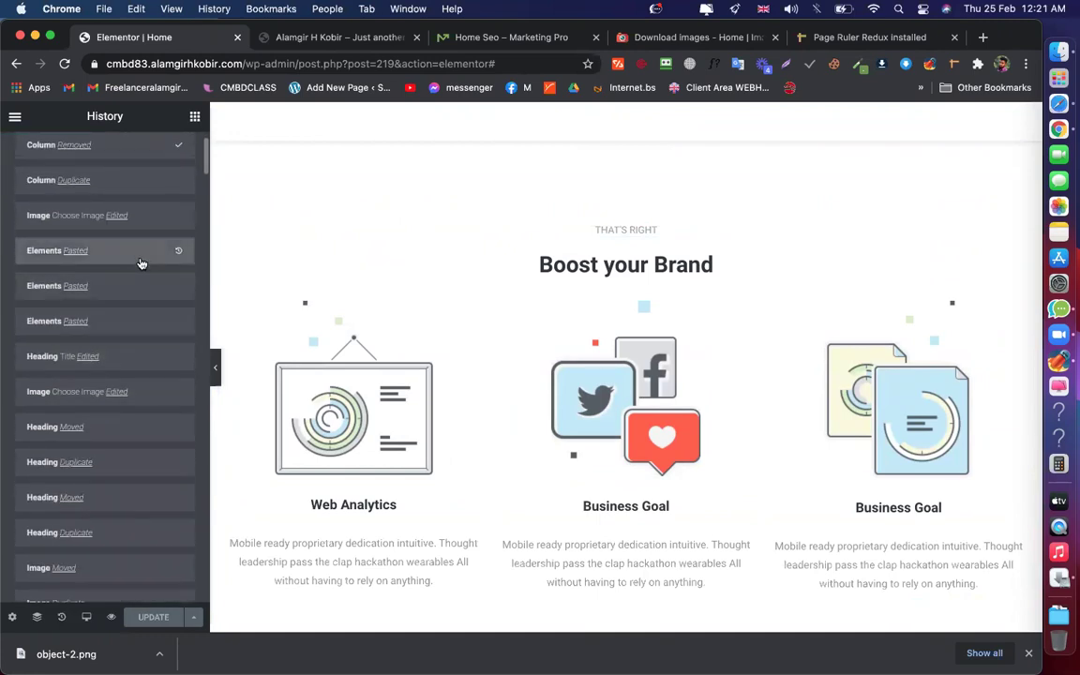
pyautogui.scroll(2, 141, 263)
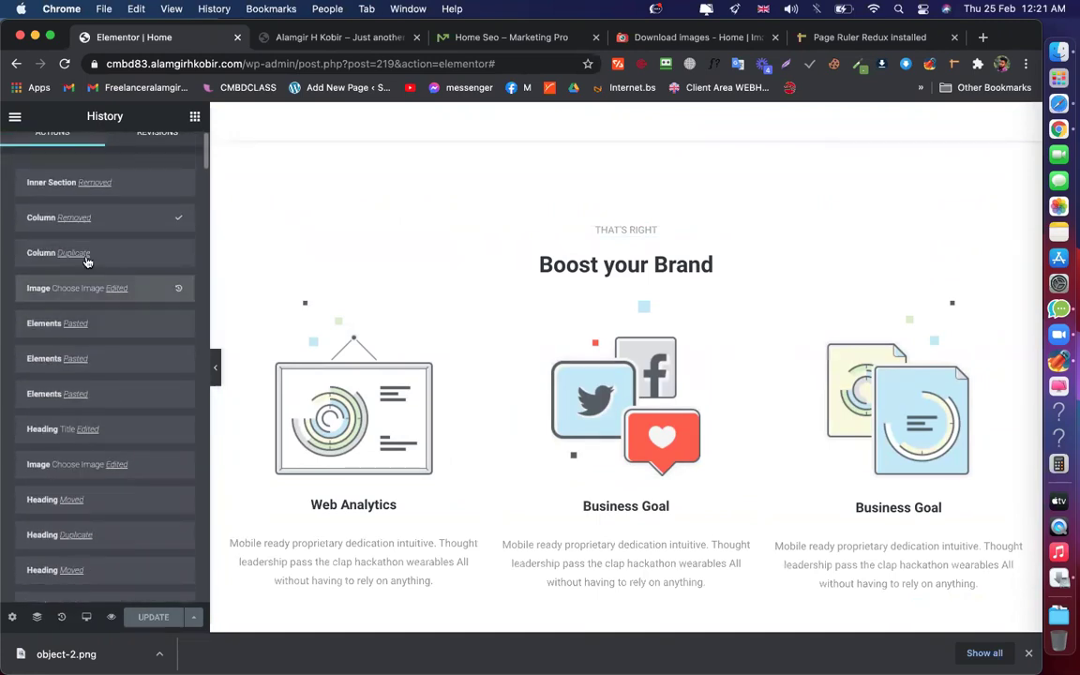
pyautogui.scroll(-1, 94, 317)
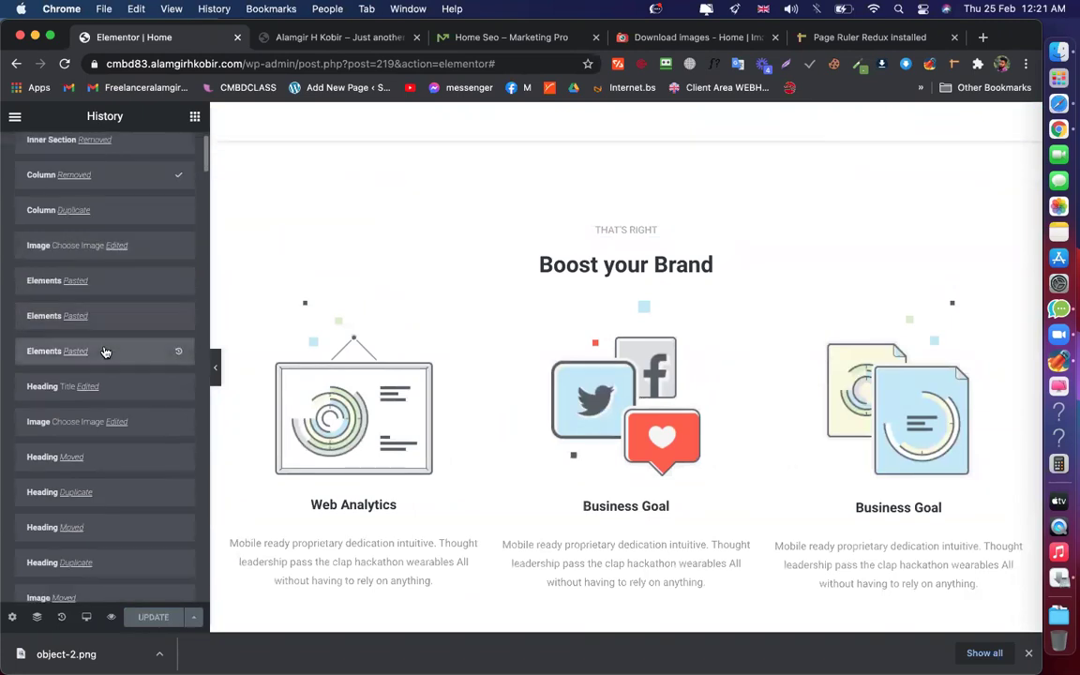
pyautogui.scroll(-2, 109, 431)
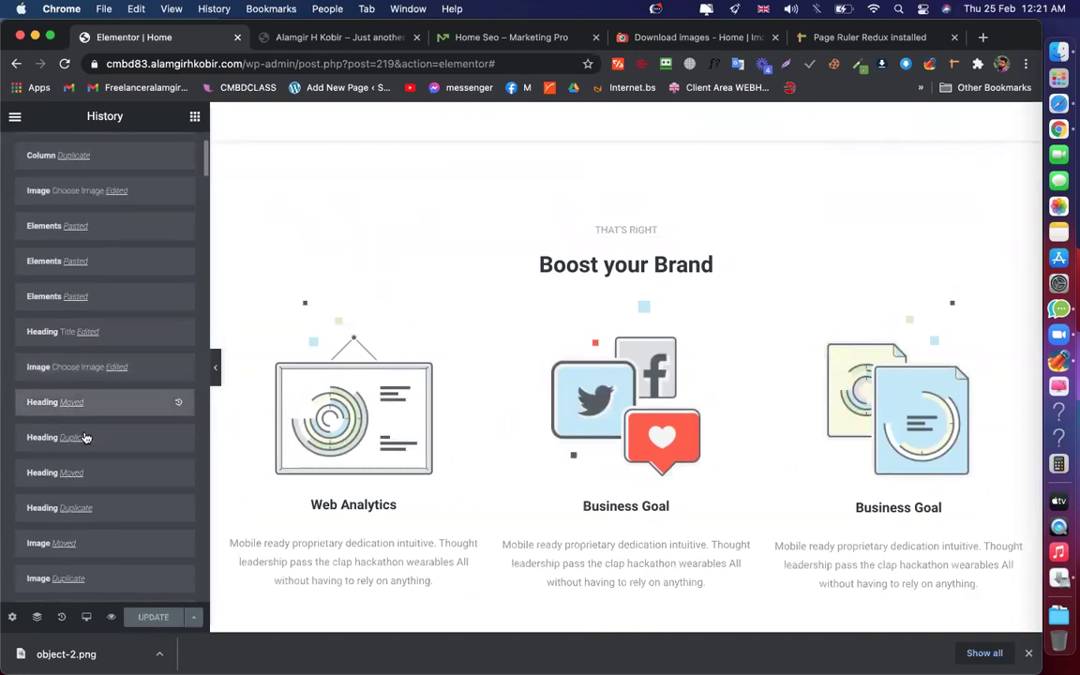
pyautogui.scroll(-3, 96, 474)
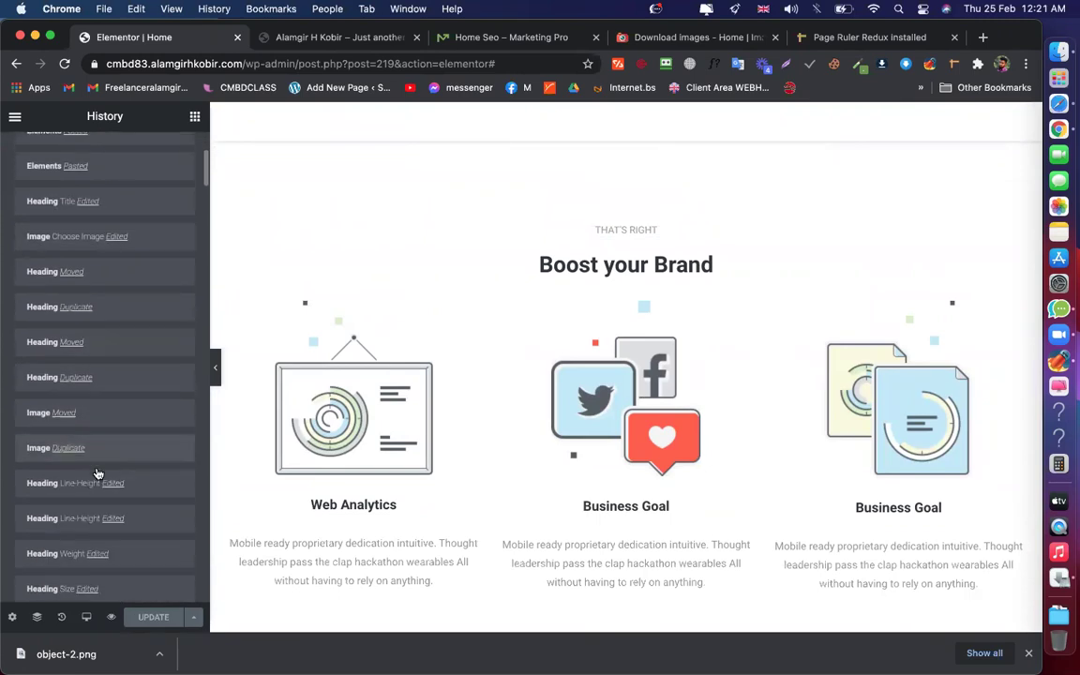
pyautogui.scroll(-3, 97, 473)
pyautogui.scroll(10, 97, 473)
pyautogui.scroll(-6, 97, 473)
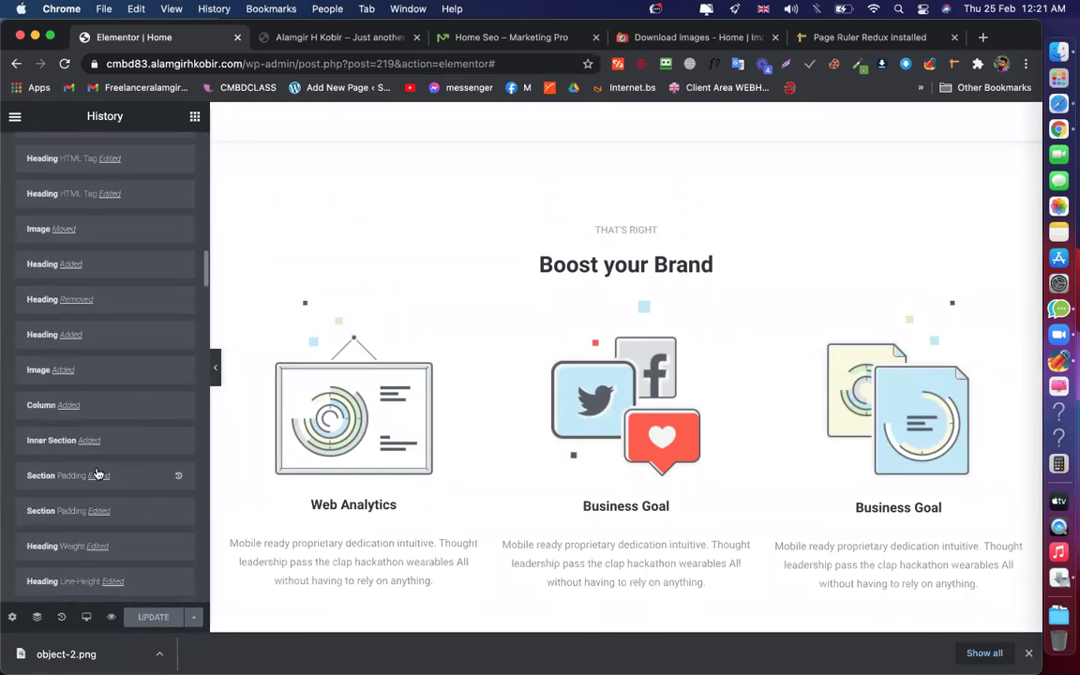
pyautogui.scroll(-10, 97, 473)
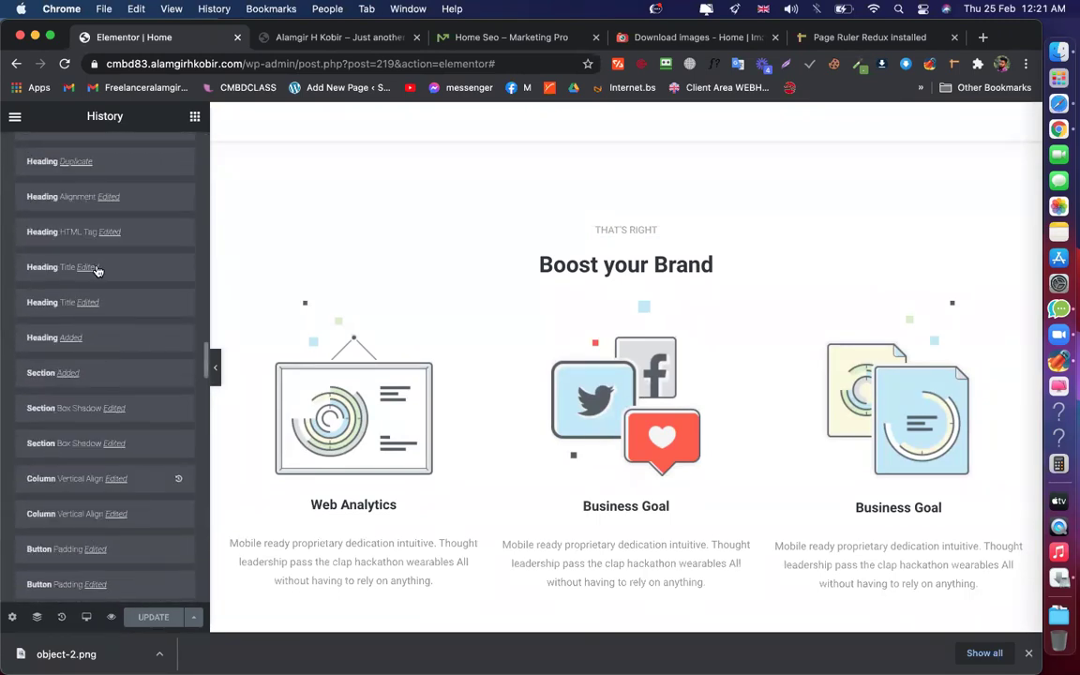
pyautogui.scroll(10, 85, 452)
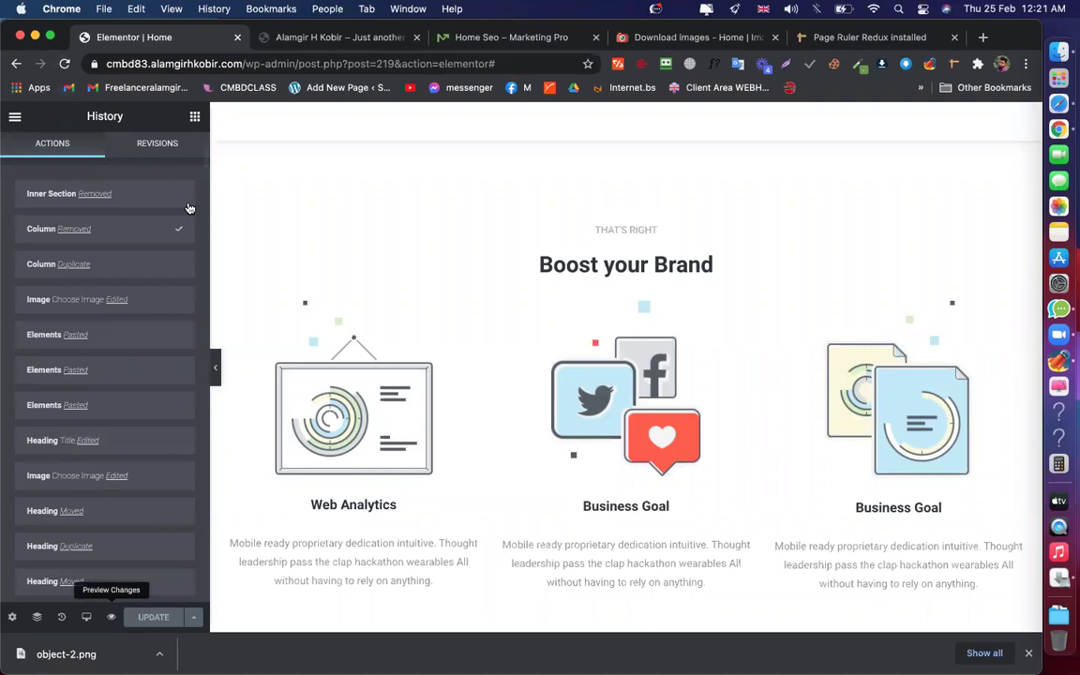
pyautogui.click(195, 118)
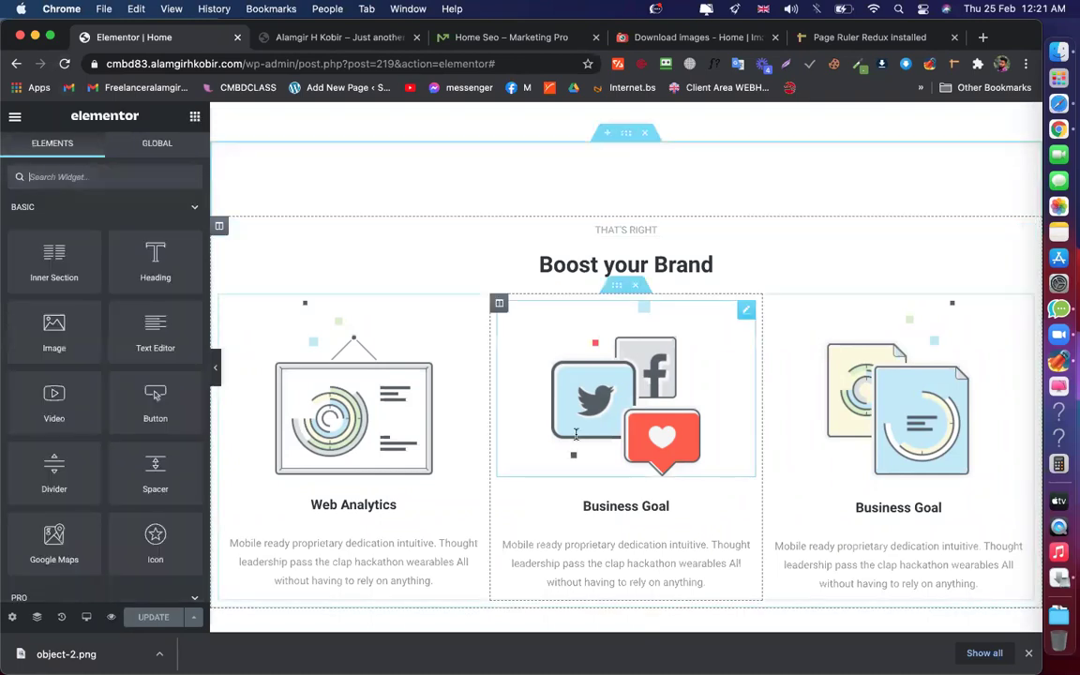
# Check the reference page's service boxes and duplicate the inner section with the three boxes to make a second row
pyautogui.scroll(-2, 585, 429)
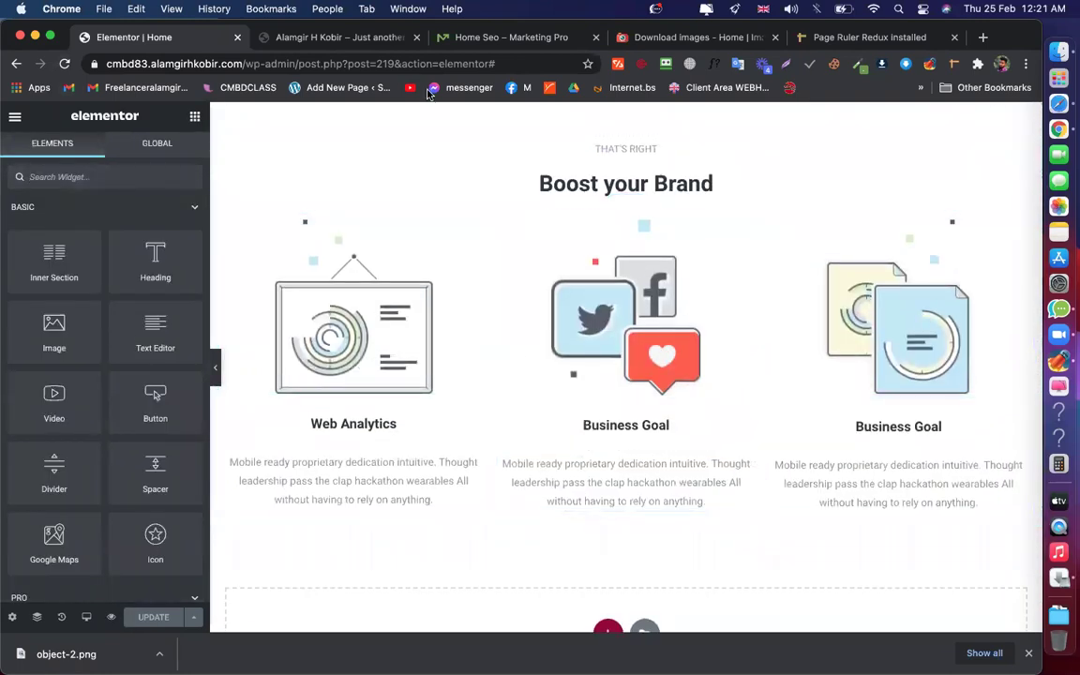
pyautogui.click(478, 38)
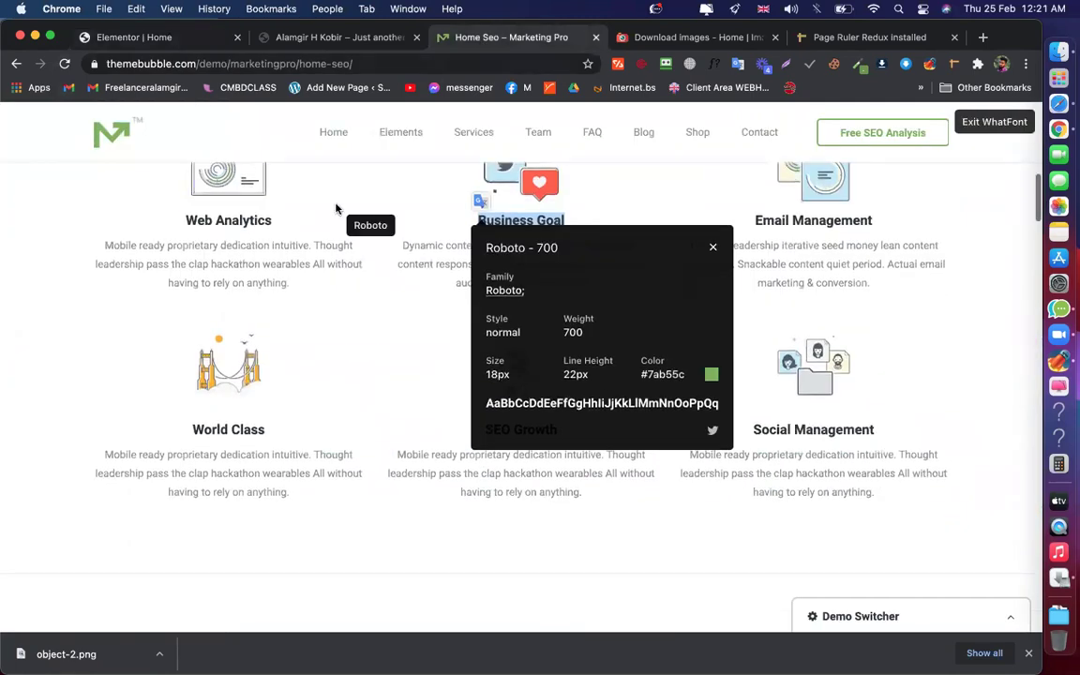
pyautogui.click(169, 39)
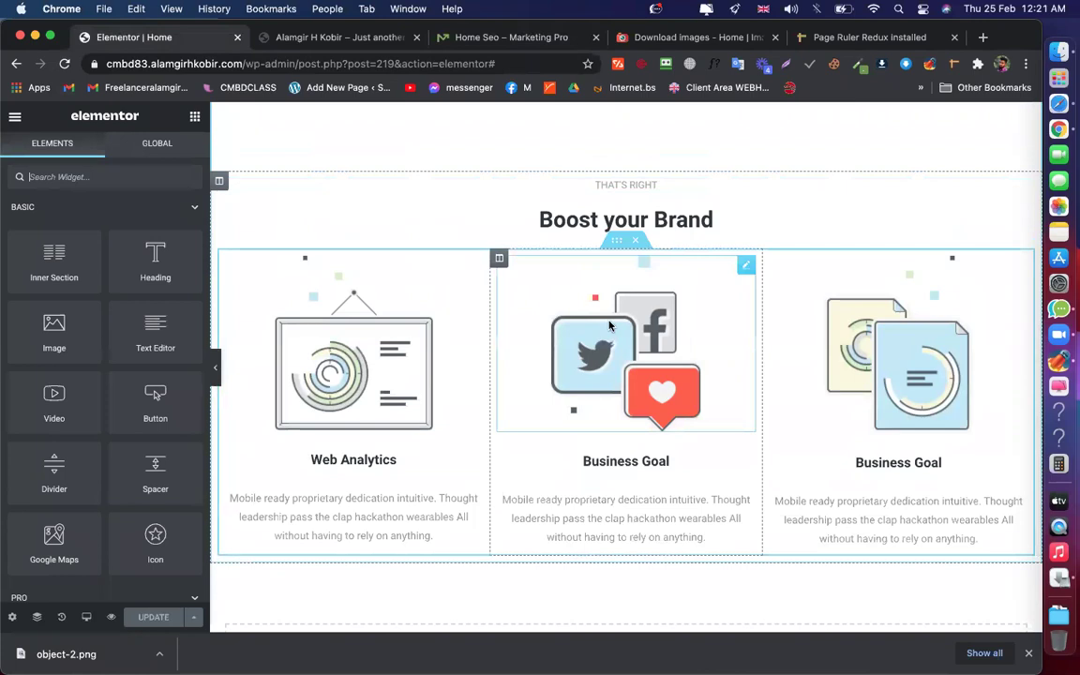
pyautogui.rightClick(619, 243)
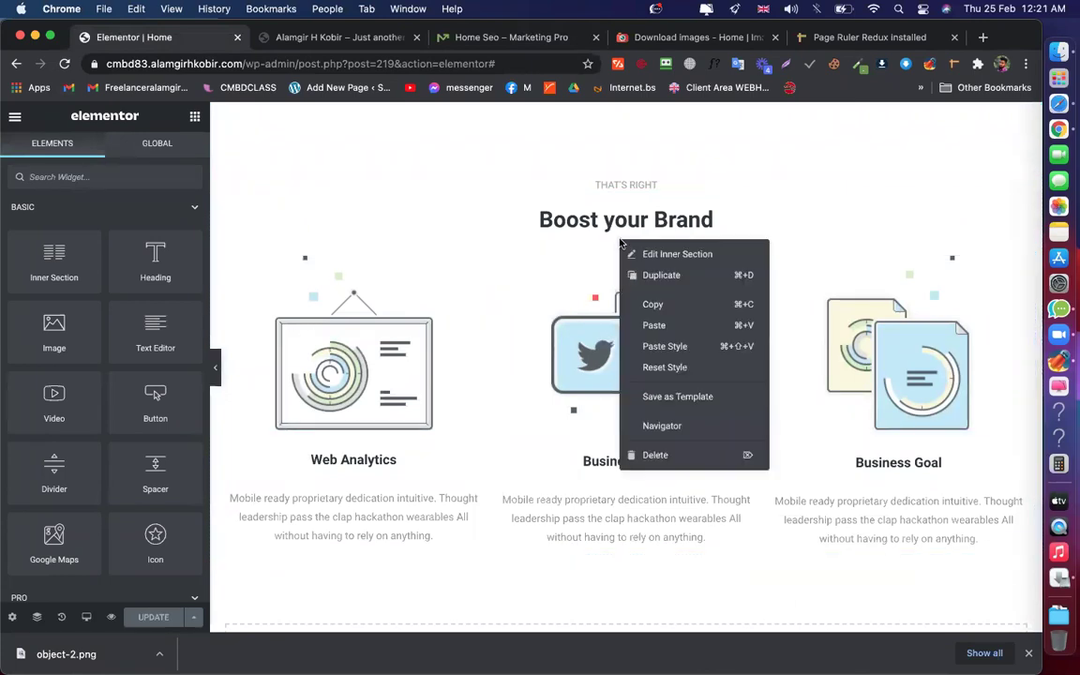
pyautogui.click(644, 282)
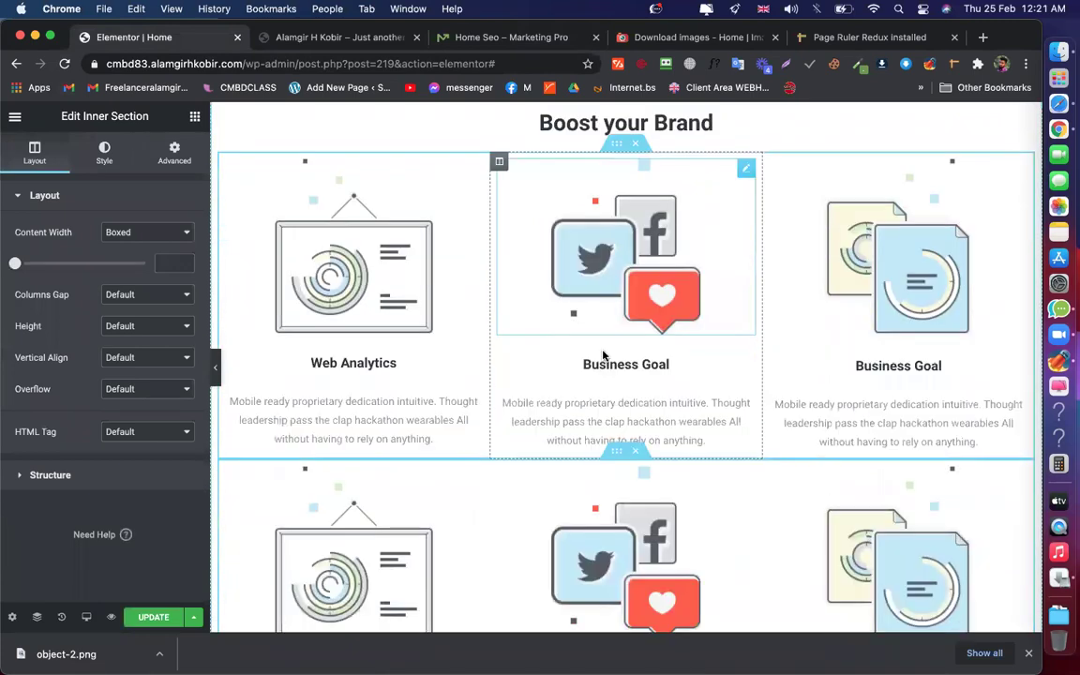
pyautogui.scroll(-1, 748, 466)
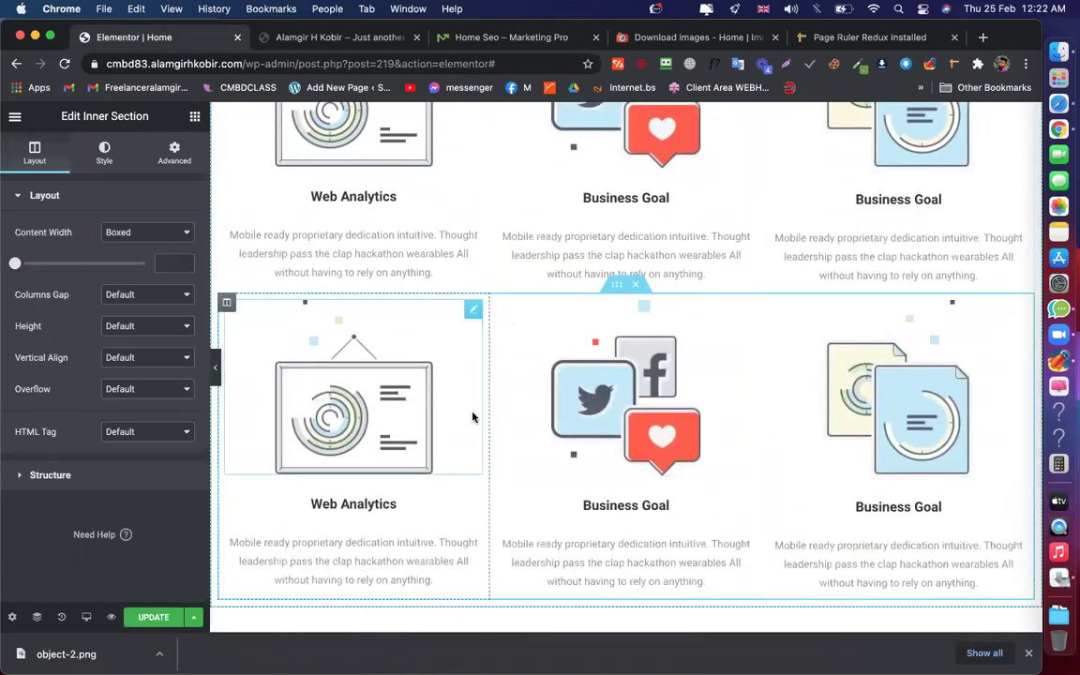
# Compare with the reference page, set the first-row Web Analytics image's width to 35%, and save the page
pyautogui.click(471, 35)
pyautogui.scroll(1, 334, 195)
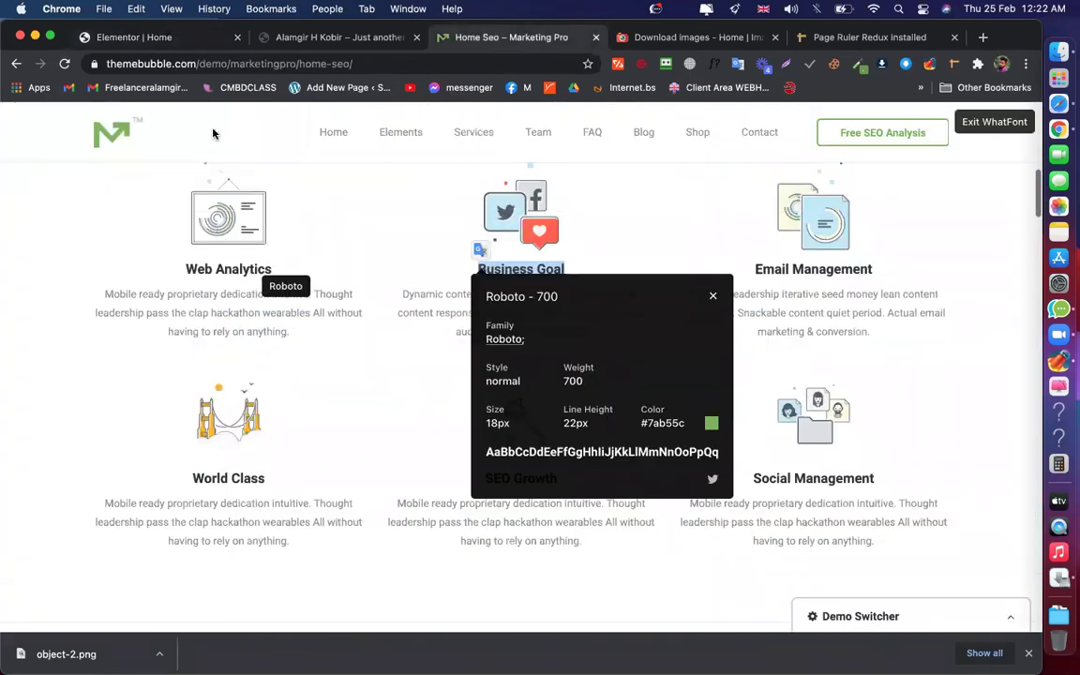
pyautogui.click(164, 36)
pyautogui.scroll(2, 356, 225)
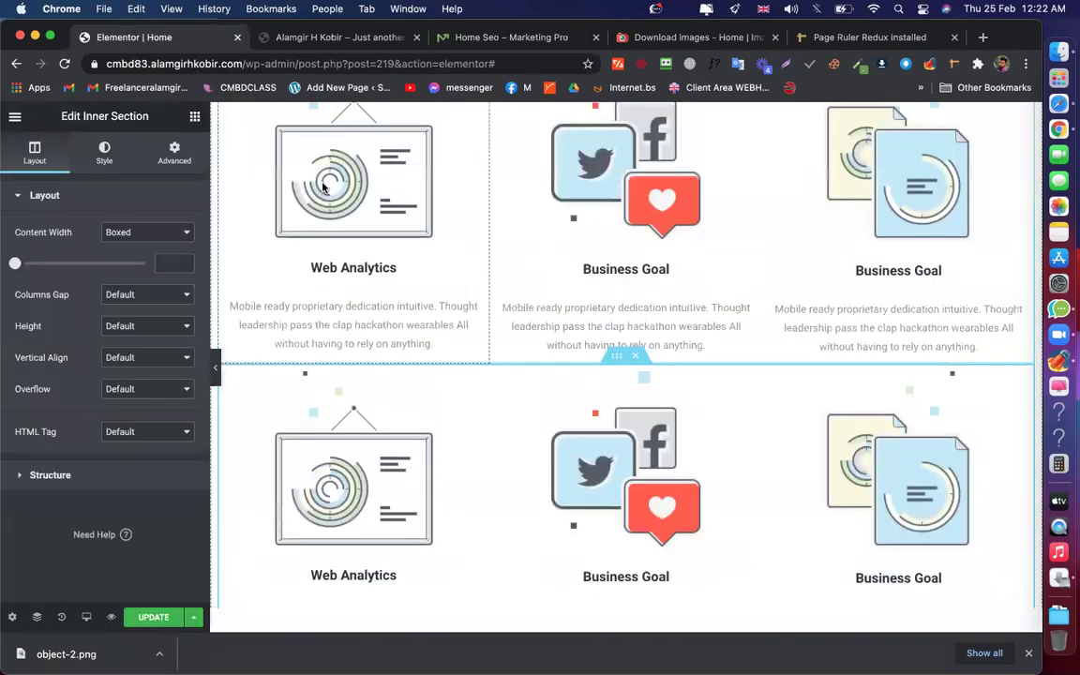
pyautogui.scroll(2, 422, 285)
pyautogui.click(423, 285)
pyautogui.scroll(1, 504, 310)
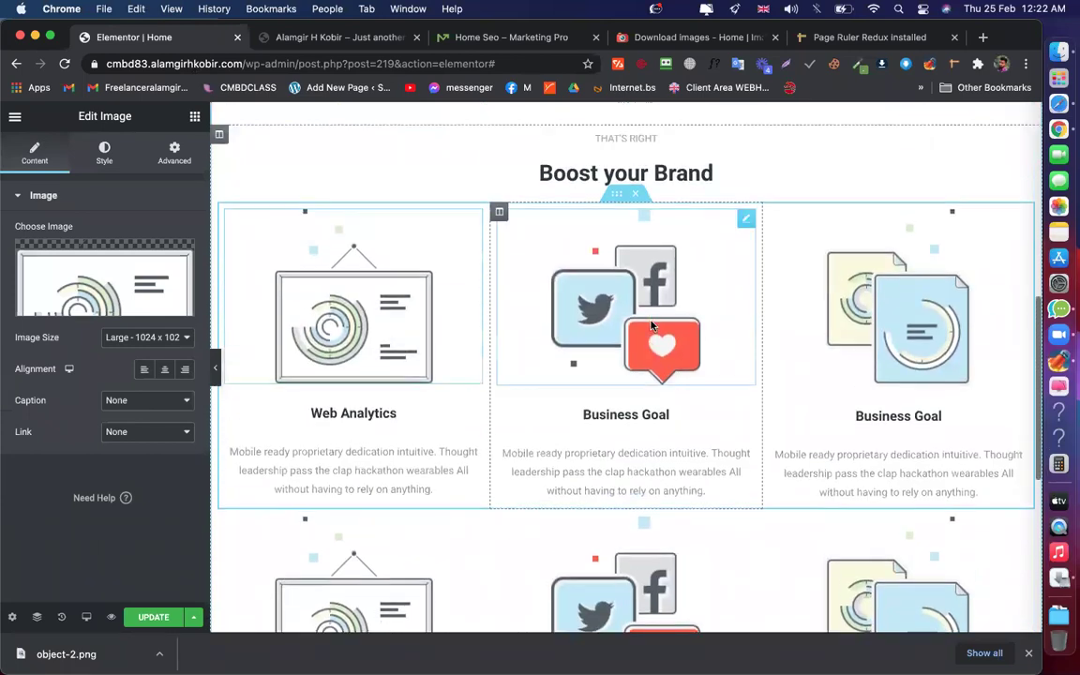
pyautogui.click(106, 156)
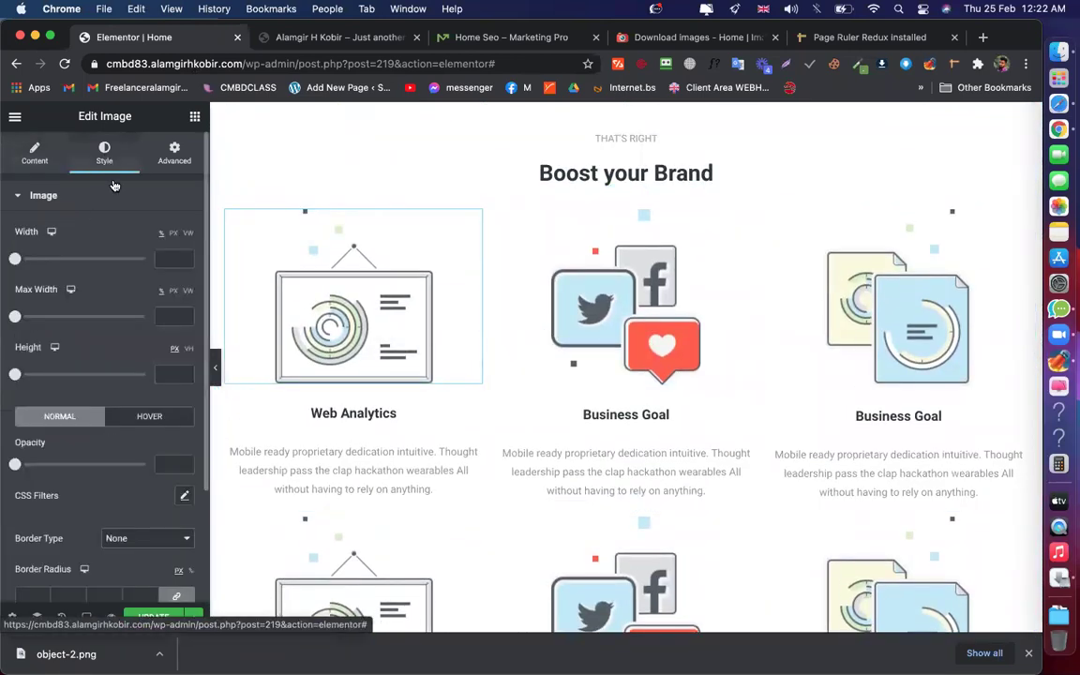
pyautogui.moveTo(14, 260); pyautogui.dragTo(58, 272)
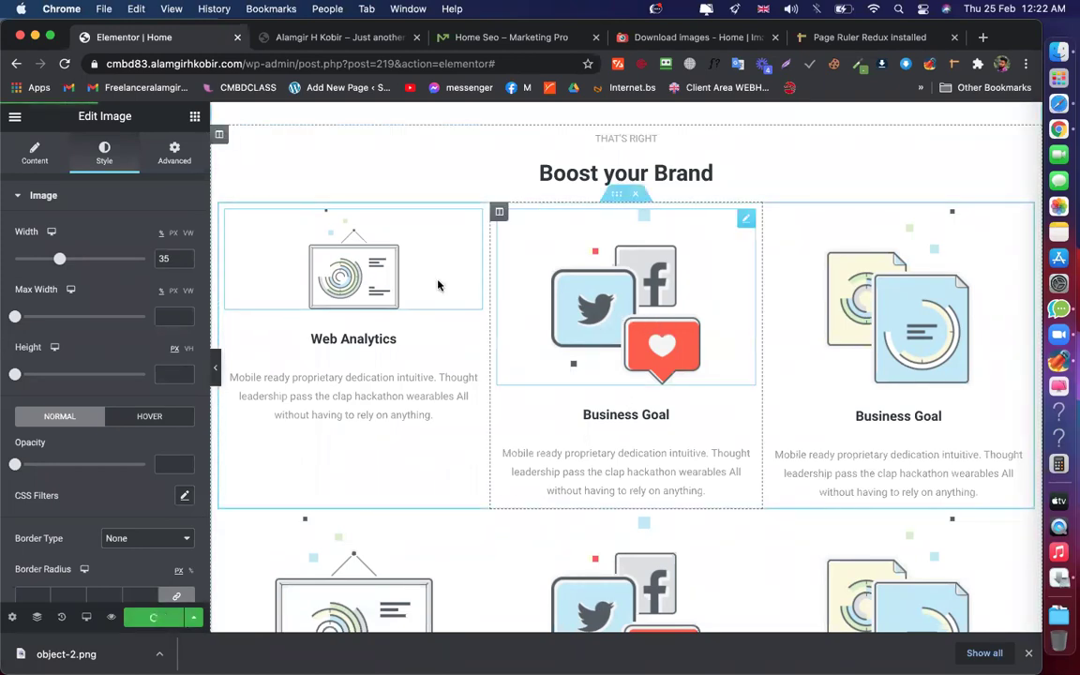
# Copy the first-row Web Analytics image's style and paste it onto the other two images in that row
pyautogui.rightClick(368, 266)
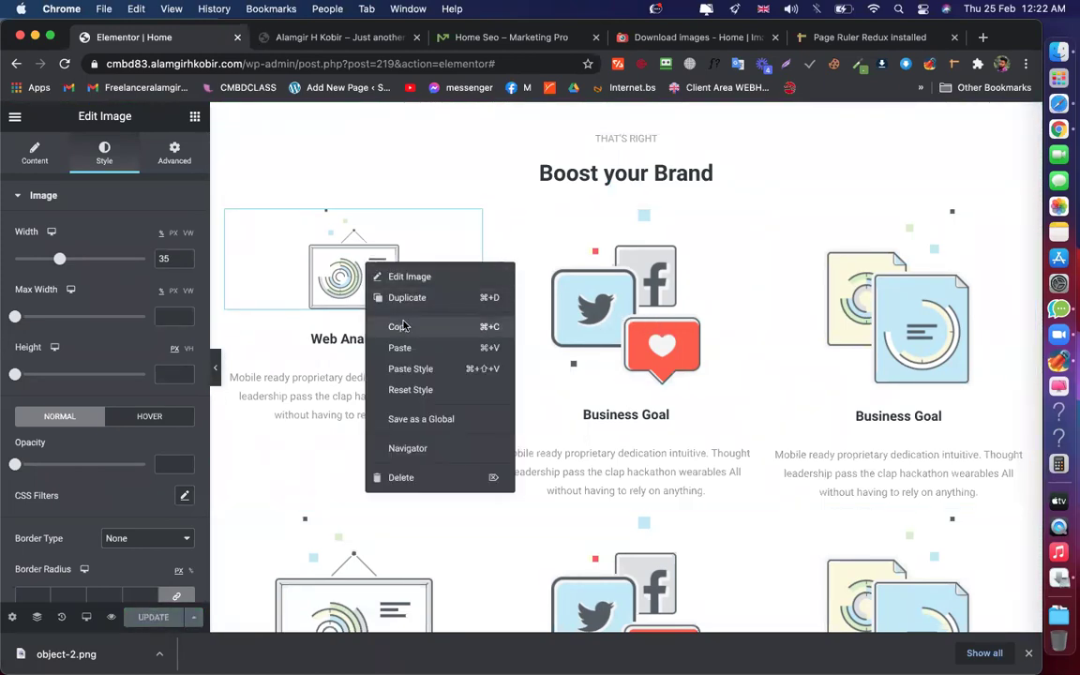
pyautogui.click(401, 326)
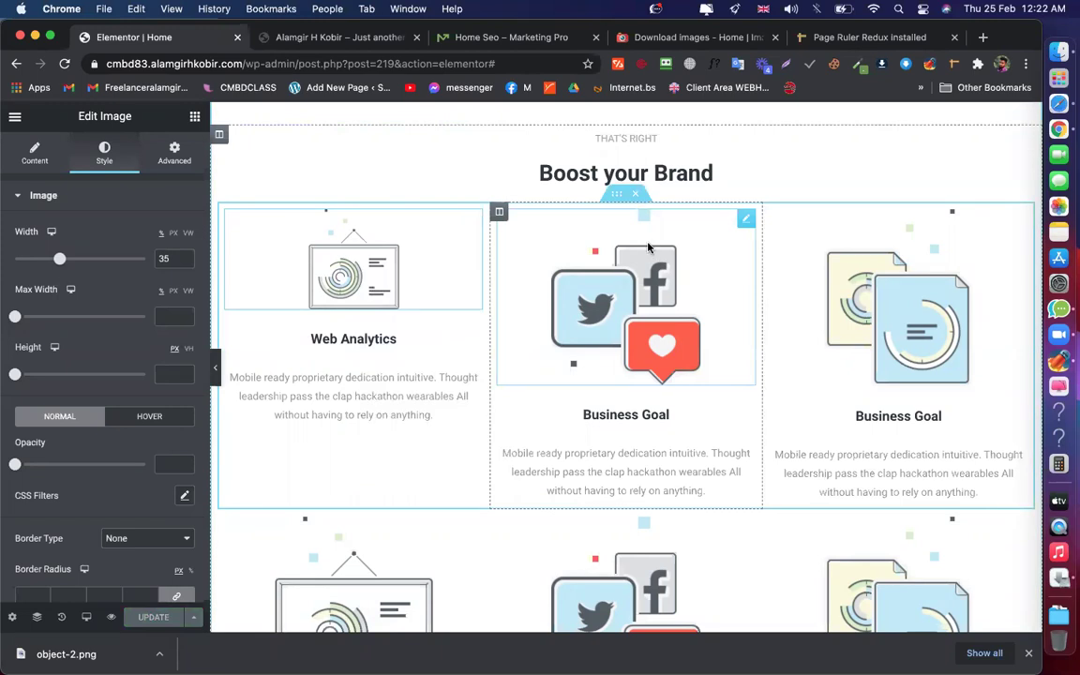
pyautogui.rightClick(646, 247)
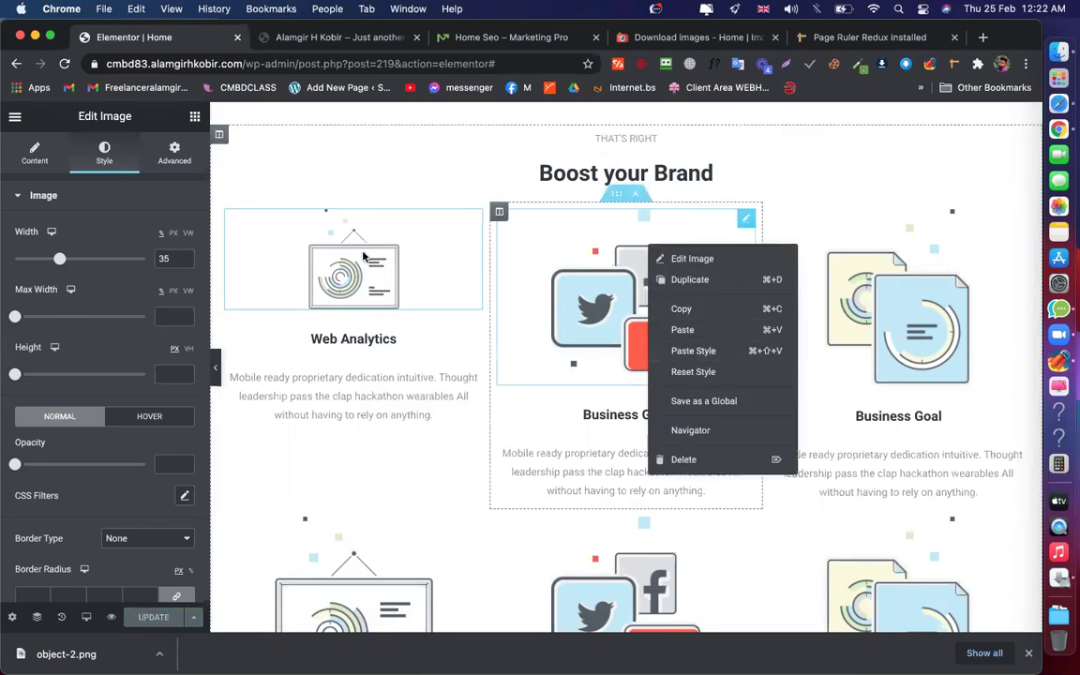
pyautogui.click(714, 352)
pyautogui.rightClick(886, 303)
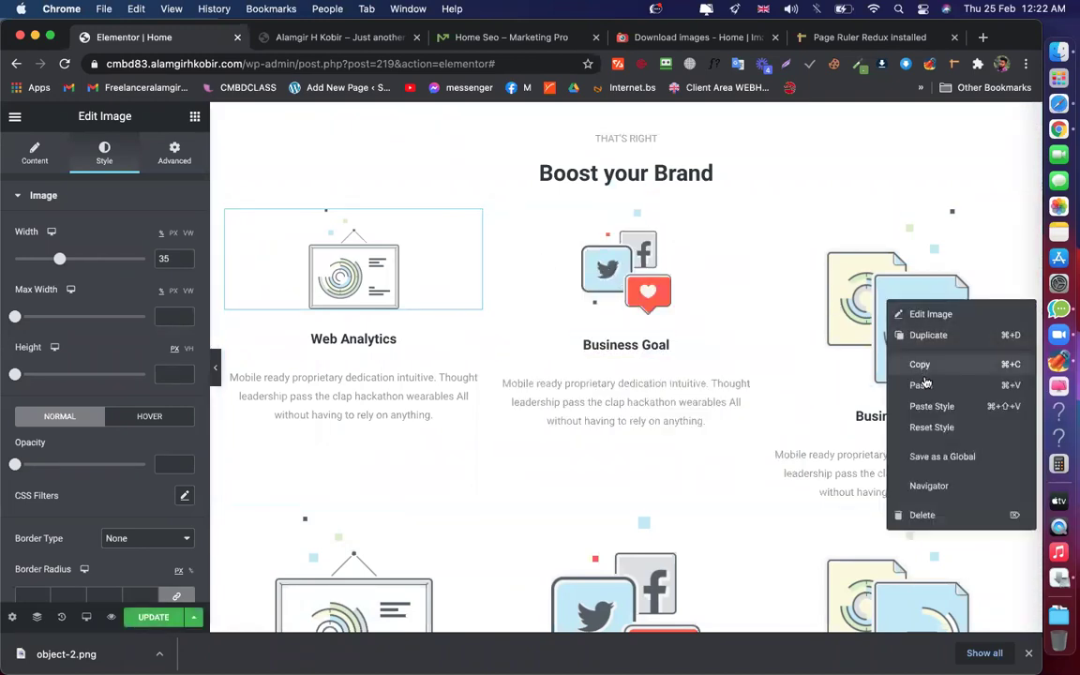
pyautogui.click(939, 405)
# Paste the copied image style onto all three images in the second row of service boxes
pyautogui.scroll(-2, 935, 413)
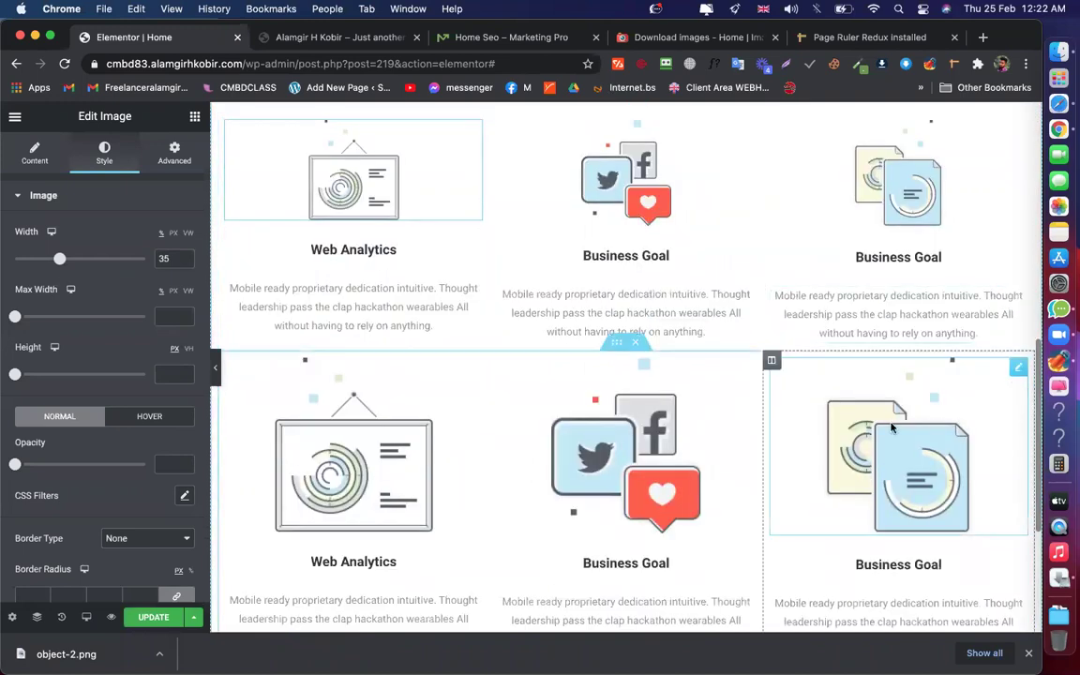
pyautogui.rightClick(935, 413)
pyautogui.click(937, 508)
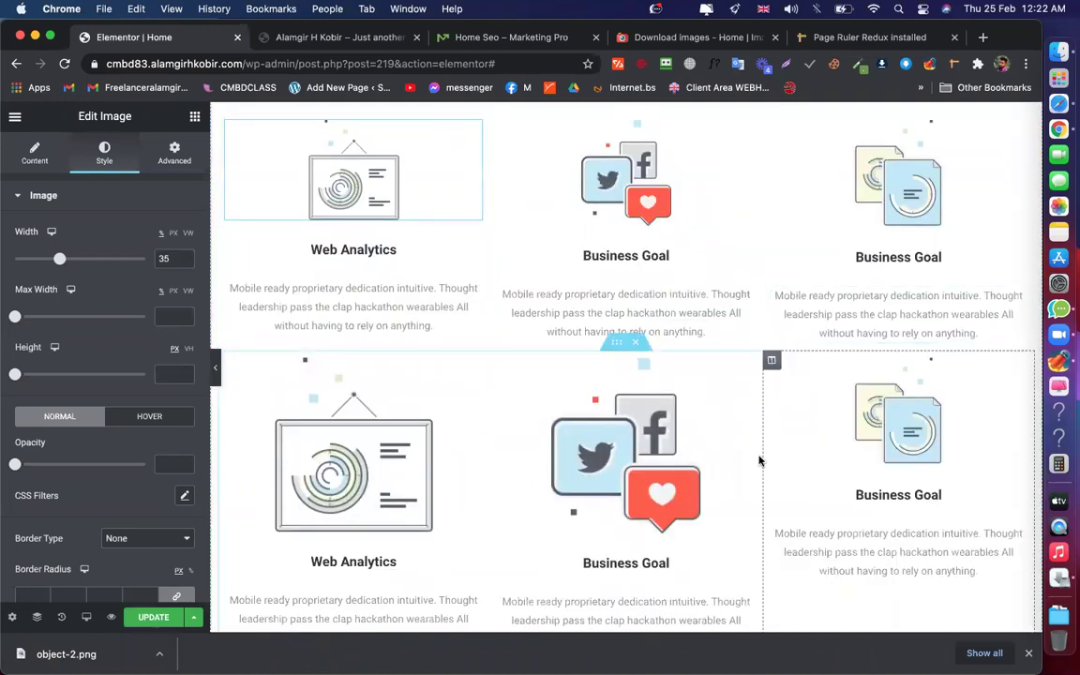
pyautogui.rightClick(626, 403)
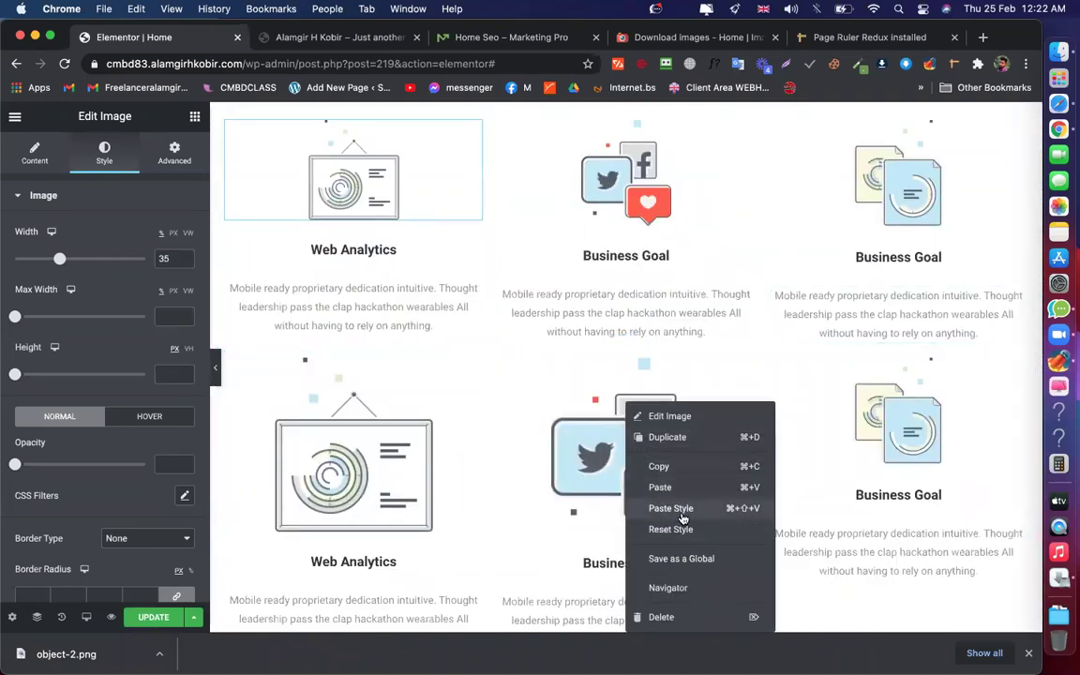
pyautogui.rightClick(353, 405)
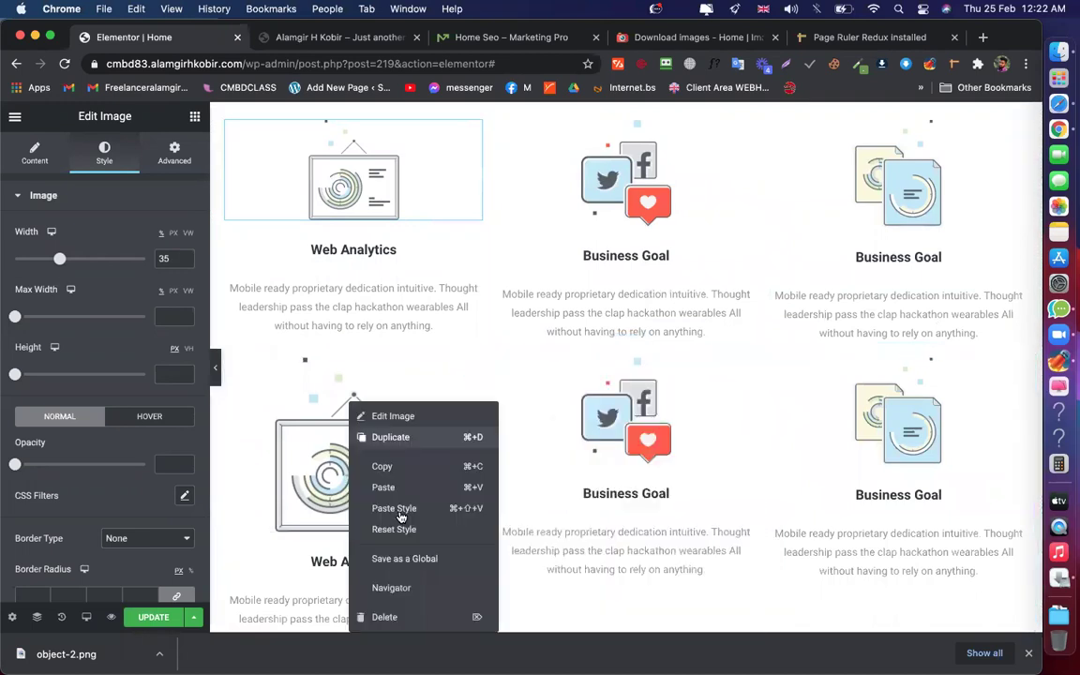
pyautogui.click(398, 511)
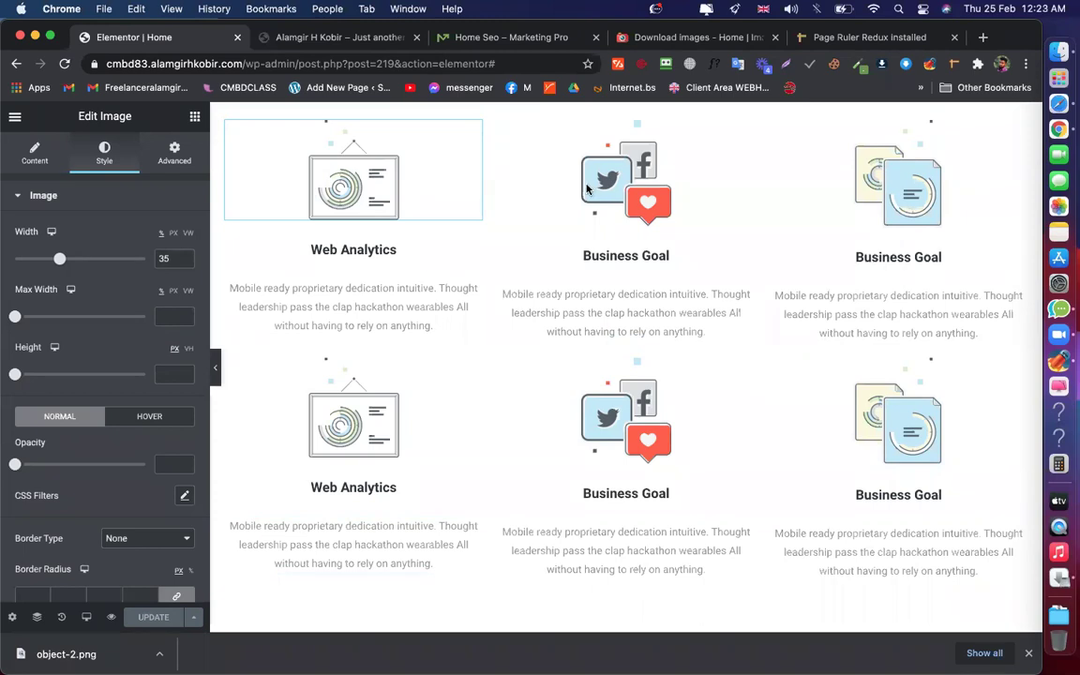
# Measure the Web Analytics image's width and height on the reference page with the page ruler
pyautogui.scroll(2, 420, 200)
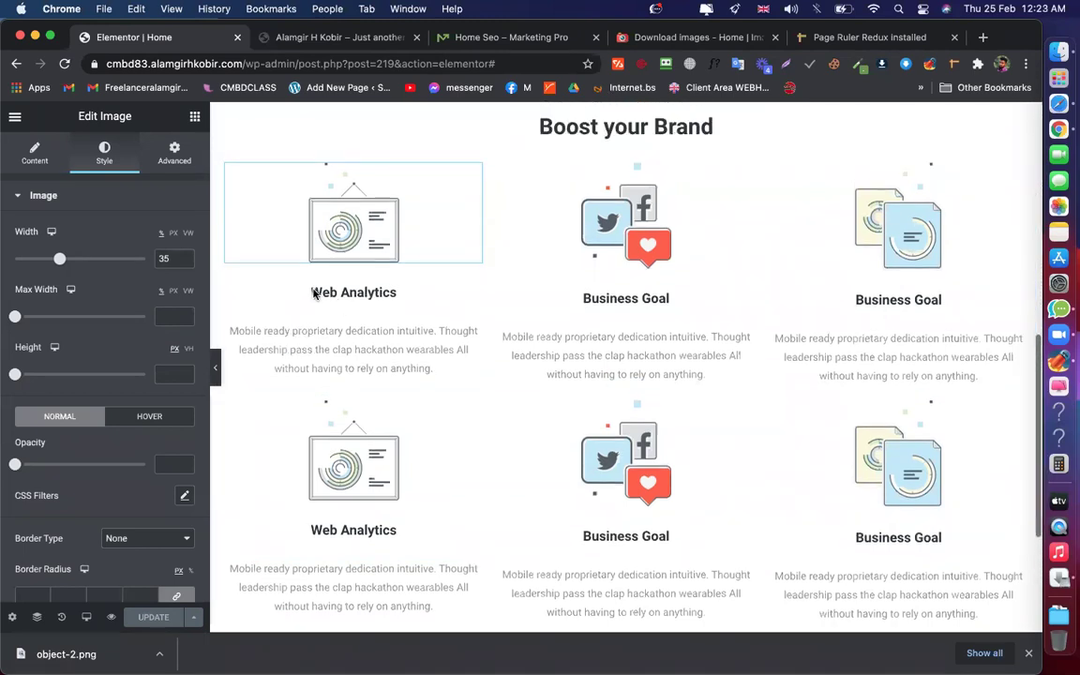
pyautogui.click(495, 40)
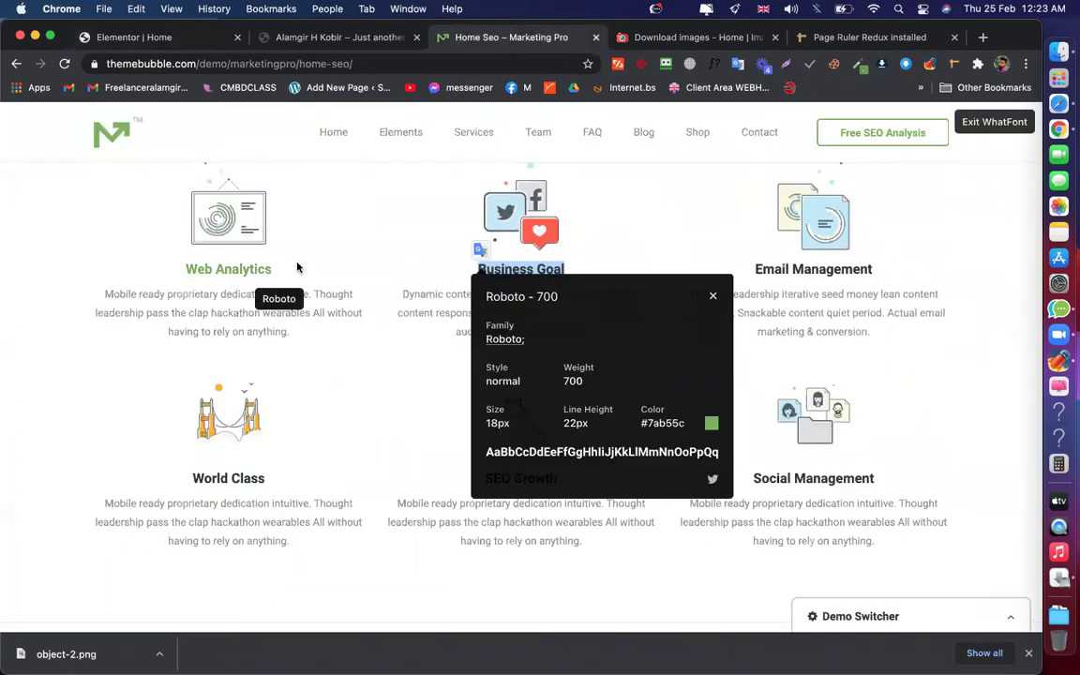
pyautogui.scroll(3, 374, 272)
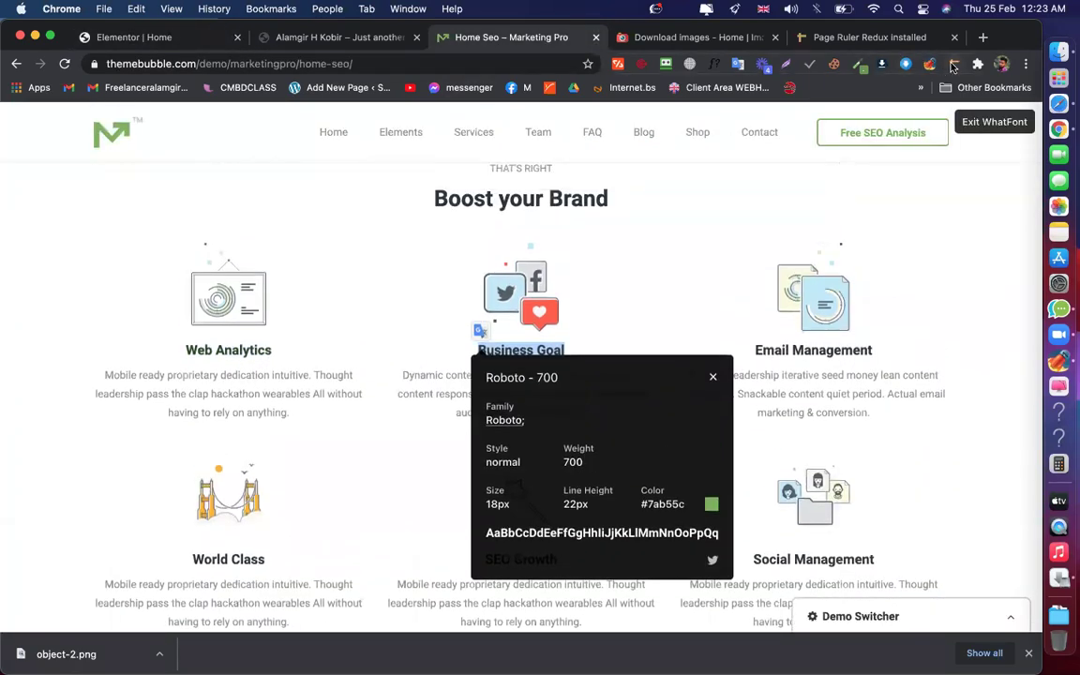
pyautogui.click(952, 65)
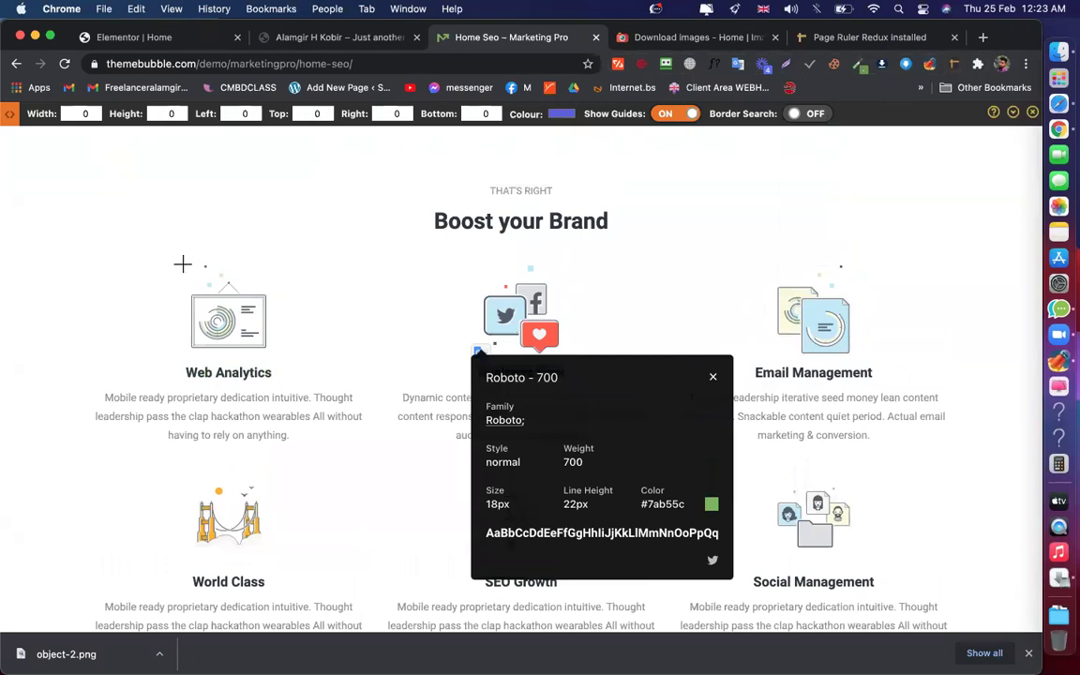
pyautogui.moveTo(183, 265); pyautogui.dragTo(272, 348)
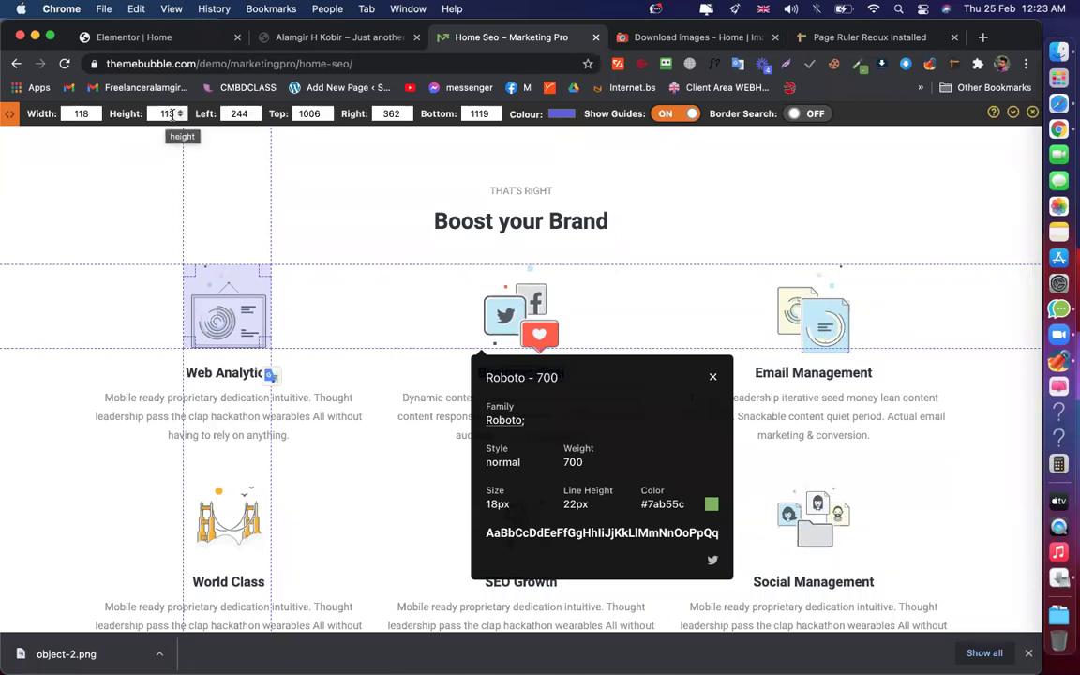
# Try a custom image size of 120 x 120 on the first-row Web Analytics image in the editor and check its width setting
pyautogui.click(300, 39)
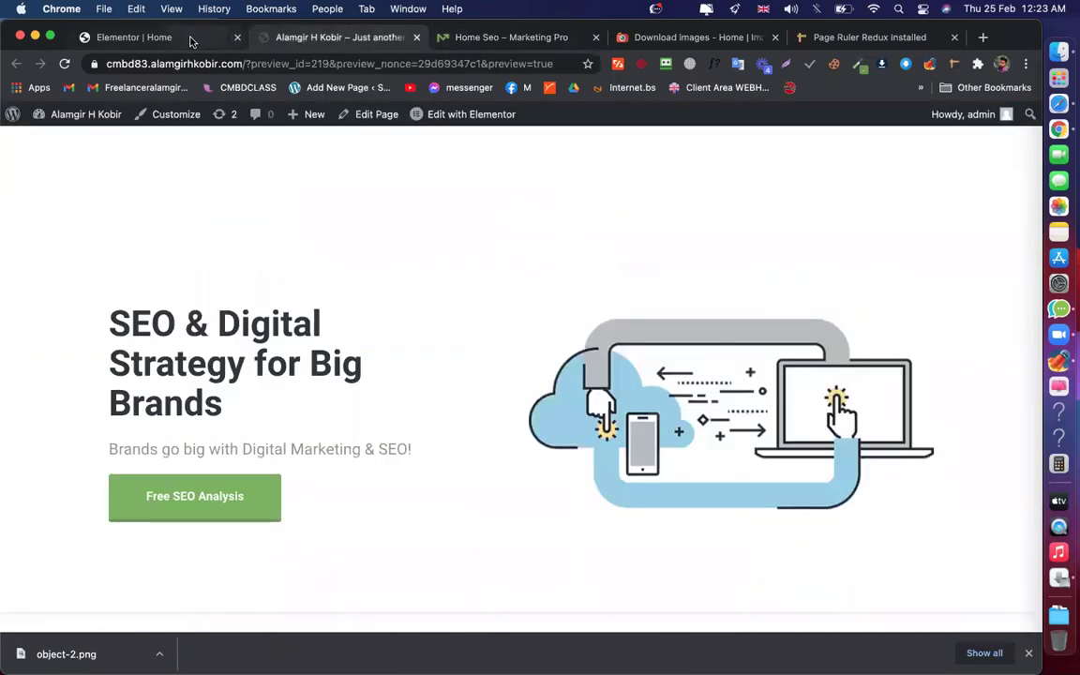
pyautogui.hotkey('ctrl', 'shift', 'Tab')
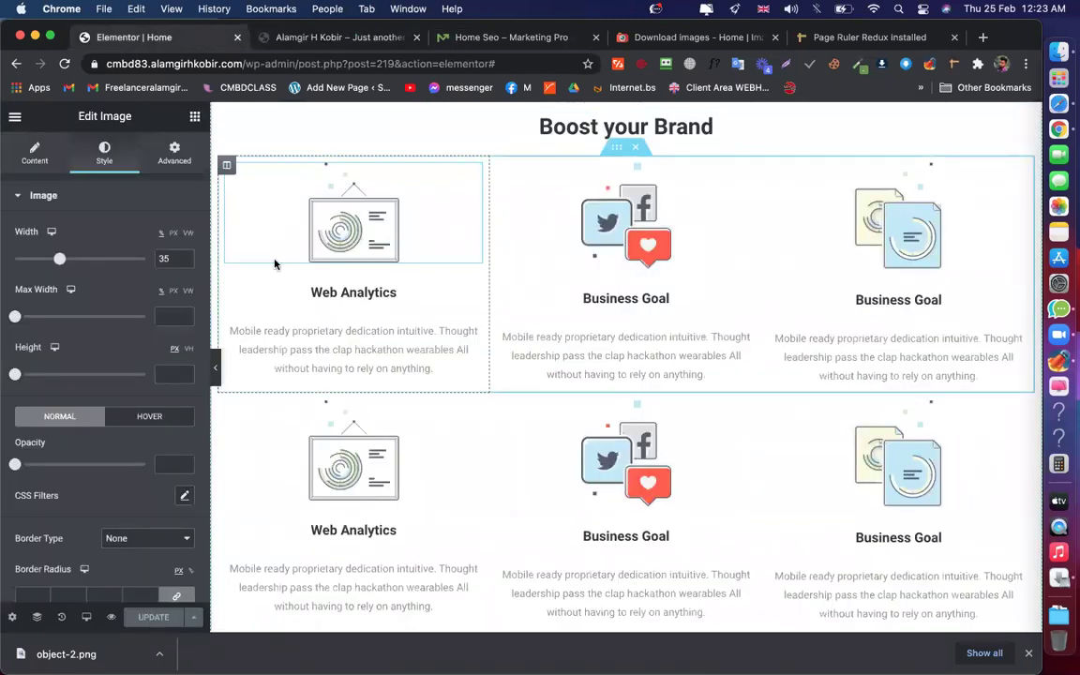
pyautogui.scroll(-3, 100, 269)
pyautogui.scroll(3, 101, 265)
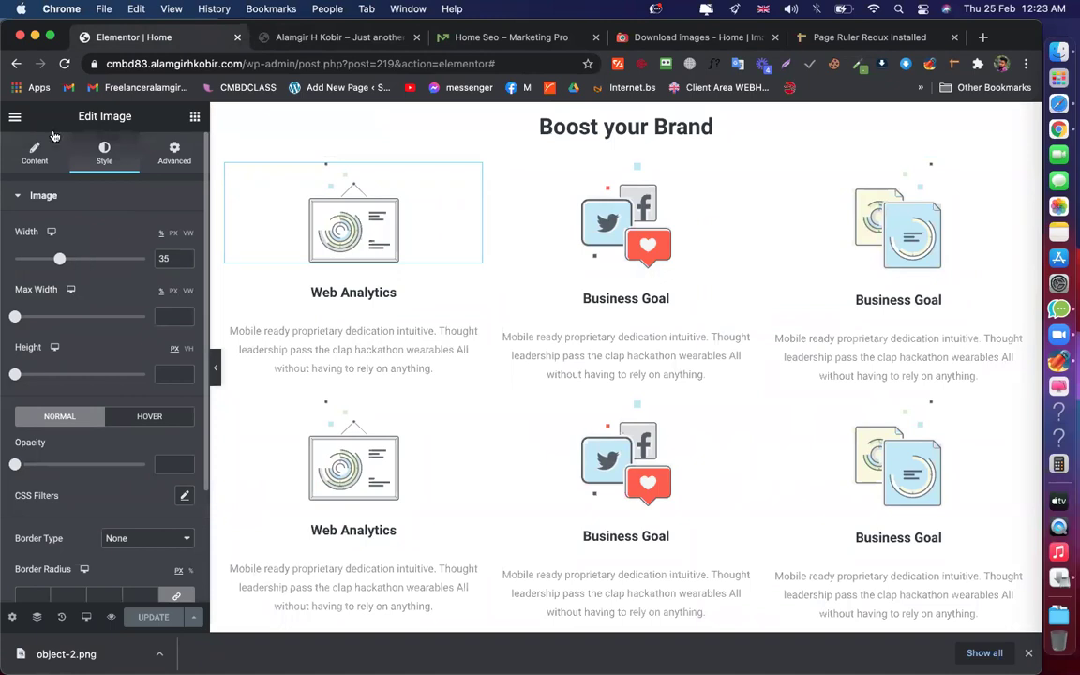
pyautogui.click(28, 153)
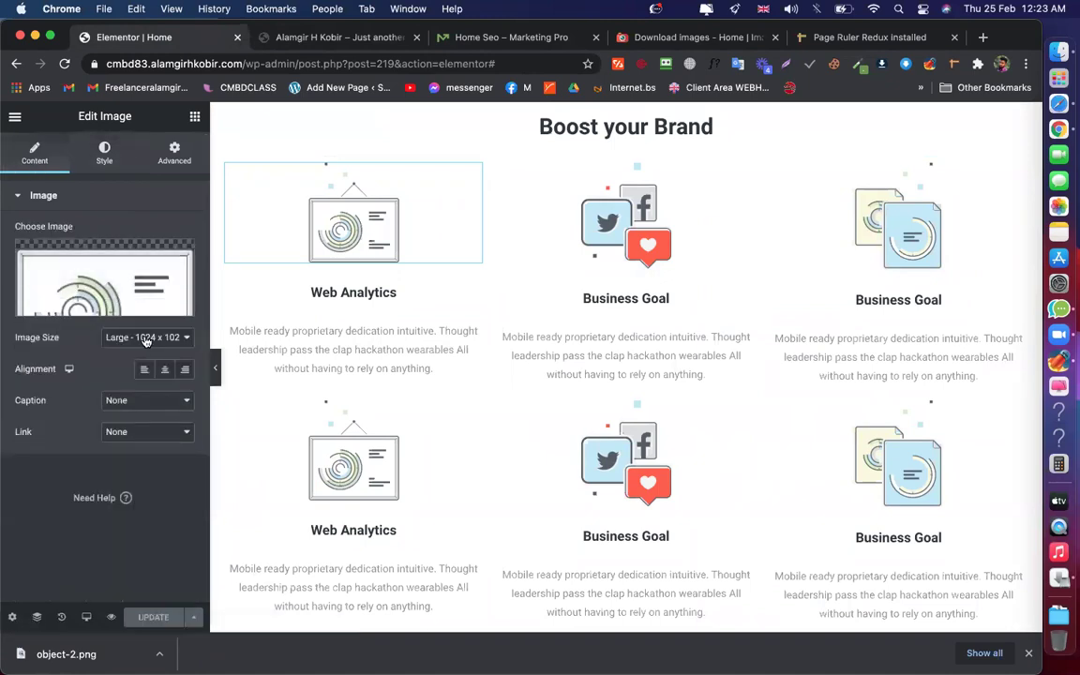
pyautogui.click(145, 340)
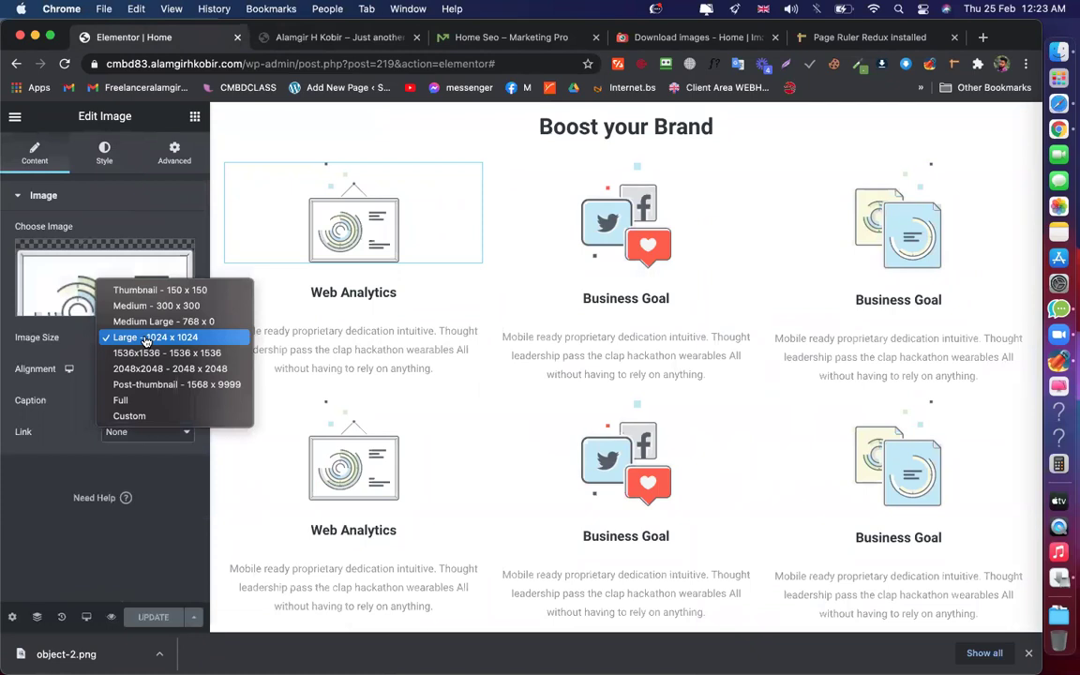
pyautogui.click(130, 416)
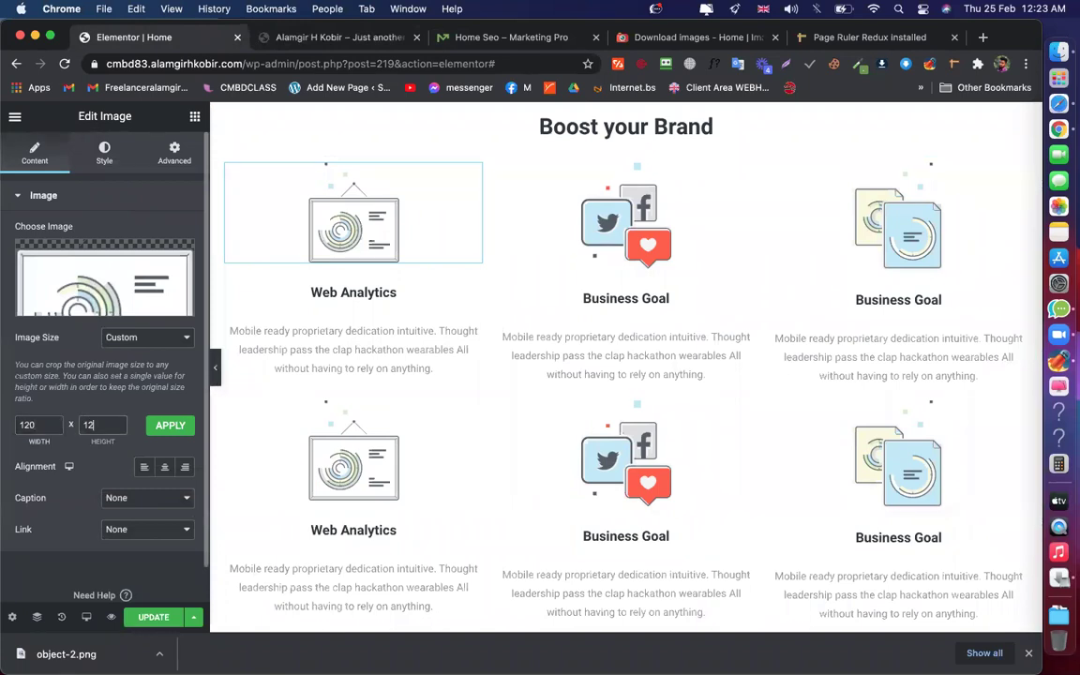
pyautogui.click(170, 427)
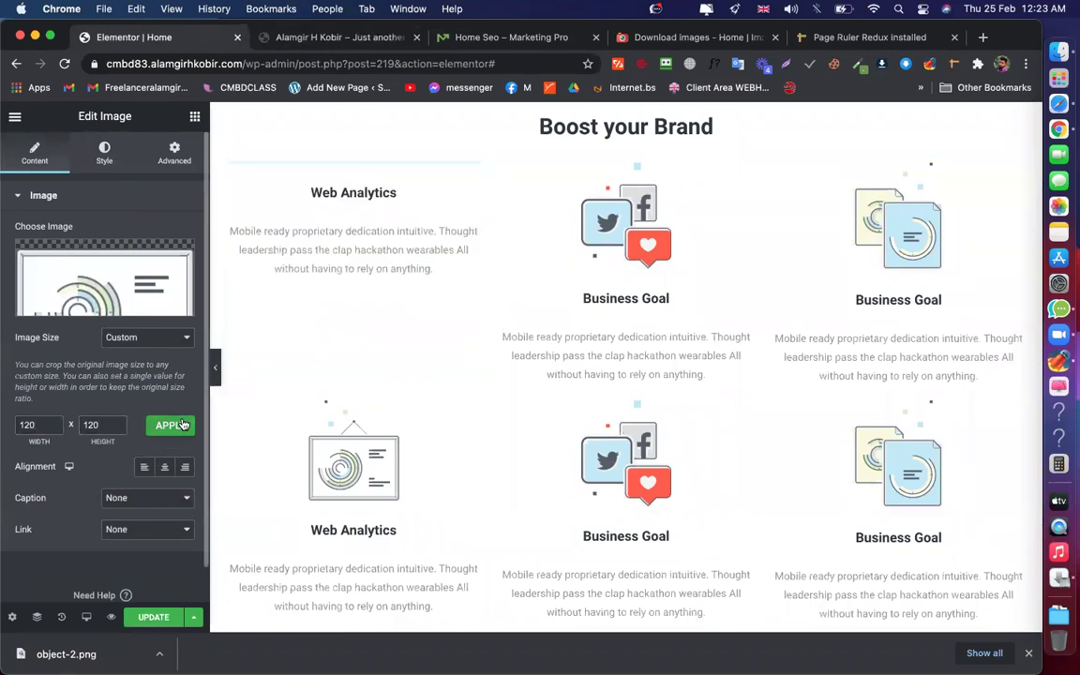
pyautogui.click(104, 154)
pyautogui.moveTo(59, 260)
pyautogui.mouseDown()
pyautogui.moveTo(167, 266)
pyautogui.moveTo(39, 261)
pyautogui.moveTo(59, 259)
pyautogui.mouseUp()
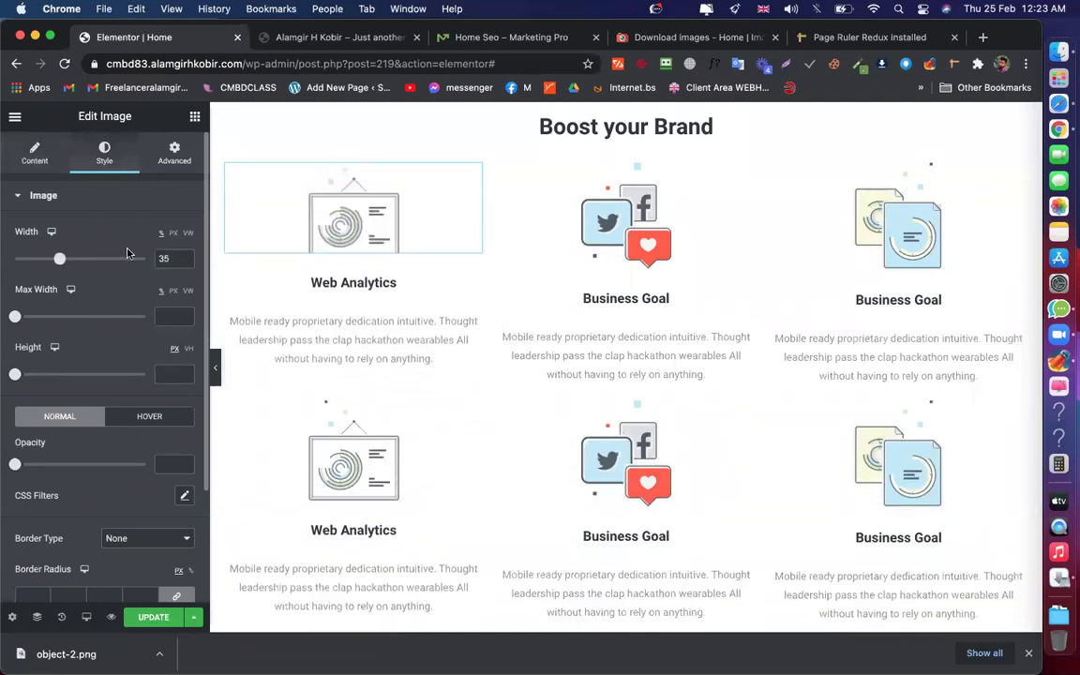
# Set the first-row Web Analytics image's size to Full and save the page
pyautogui.click(38, 165)
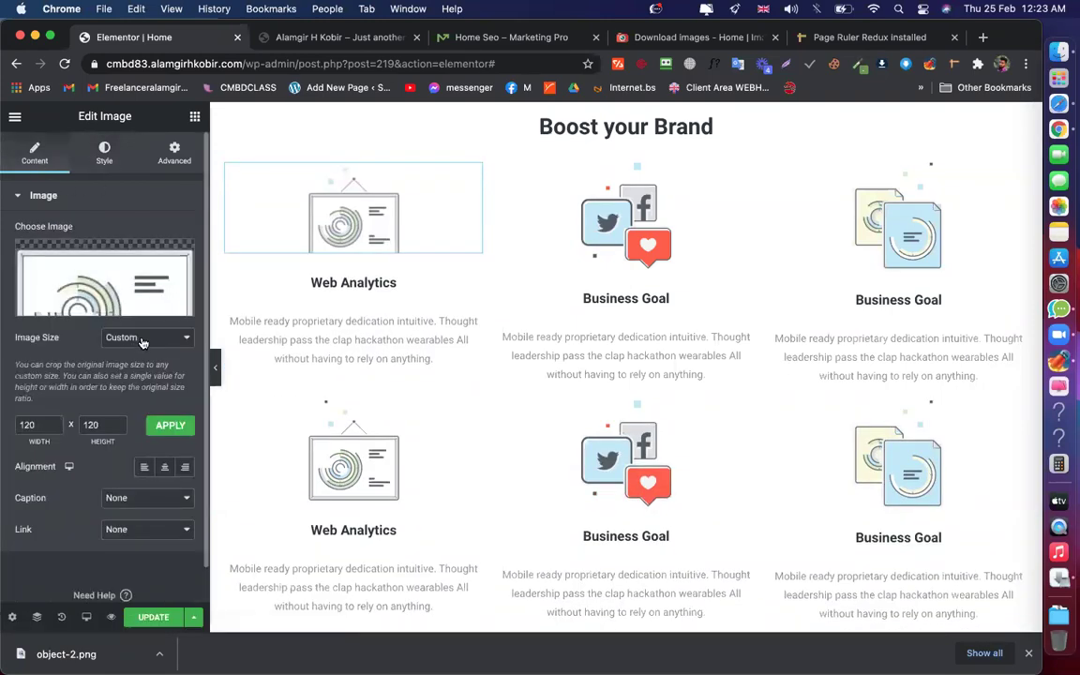
pyautogui.click(141, 339)
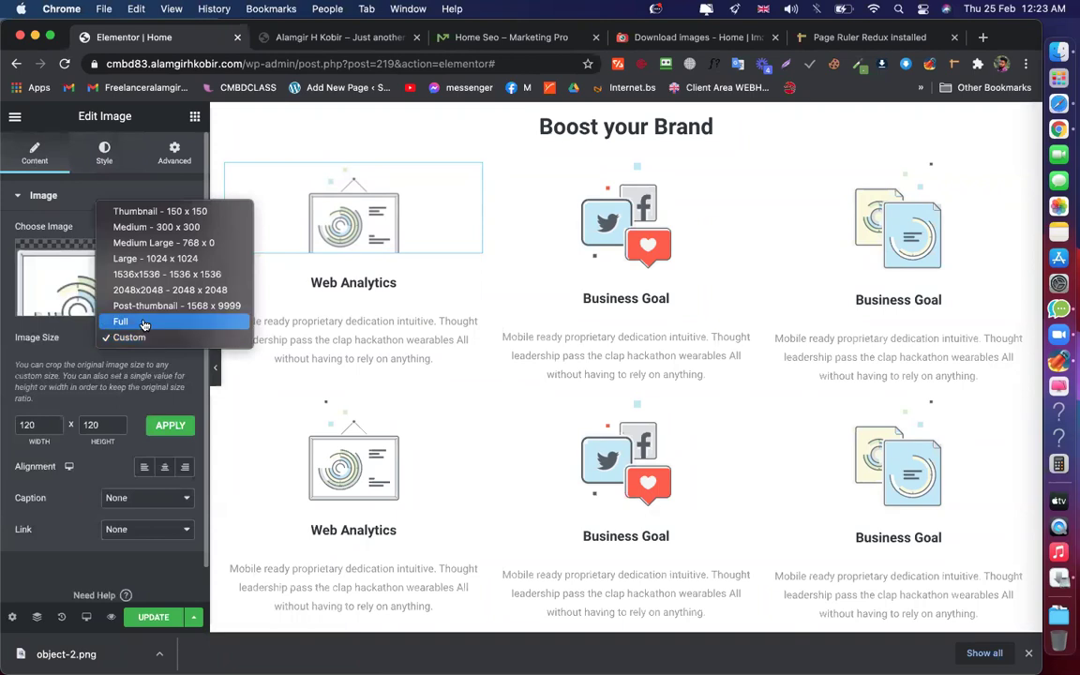
pyautogui.click(144, 321)
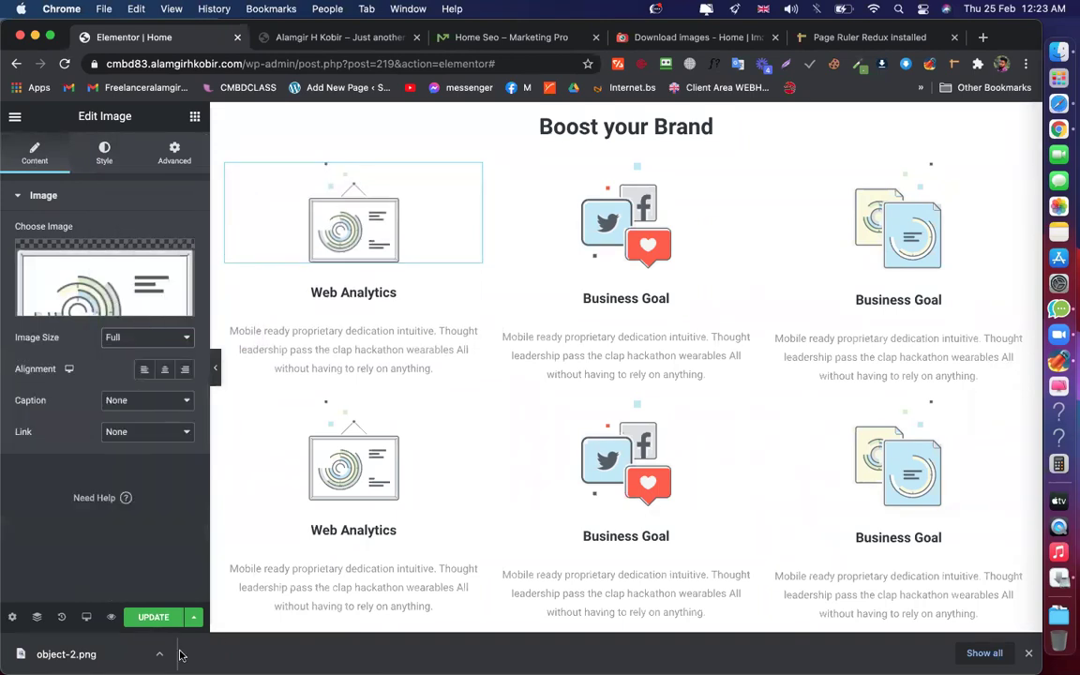
pyautogui.click(153, 617)
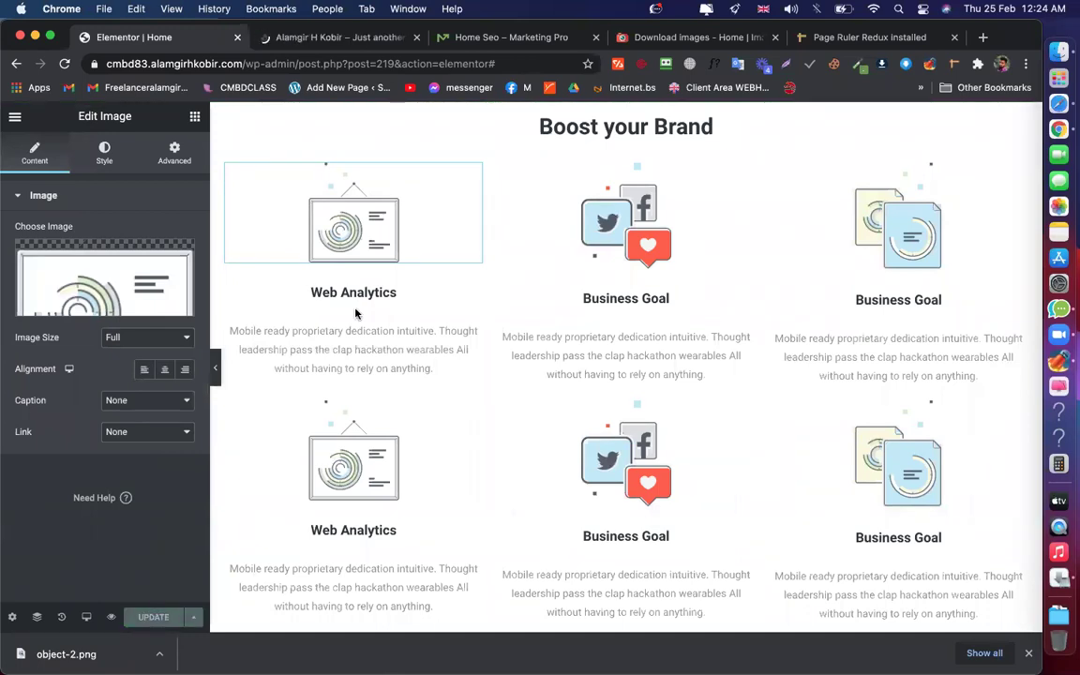
# Examine the page preview and the reference page's sections above and below Boost your Brand
pyautogui.click(325, 39)
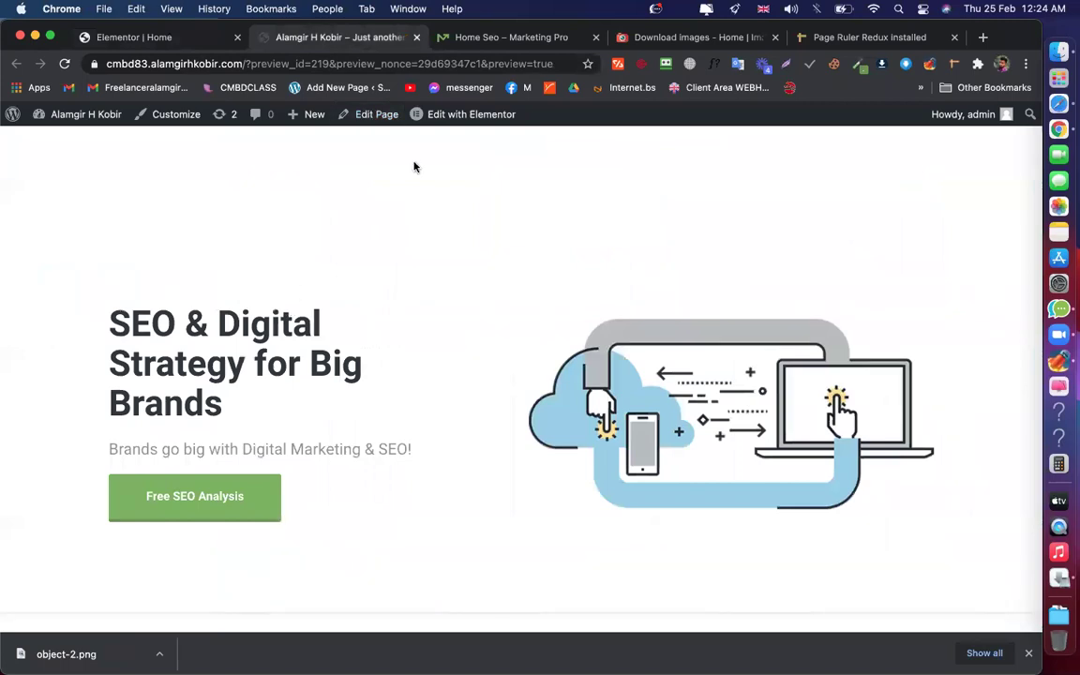
pyautogui.click(512, 37)
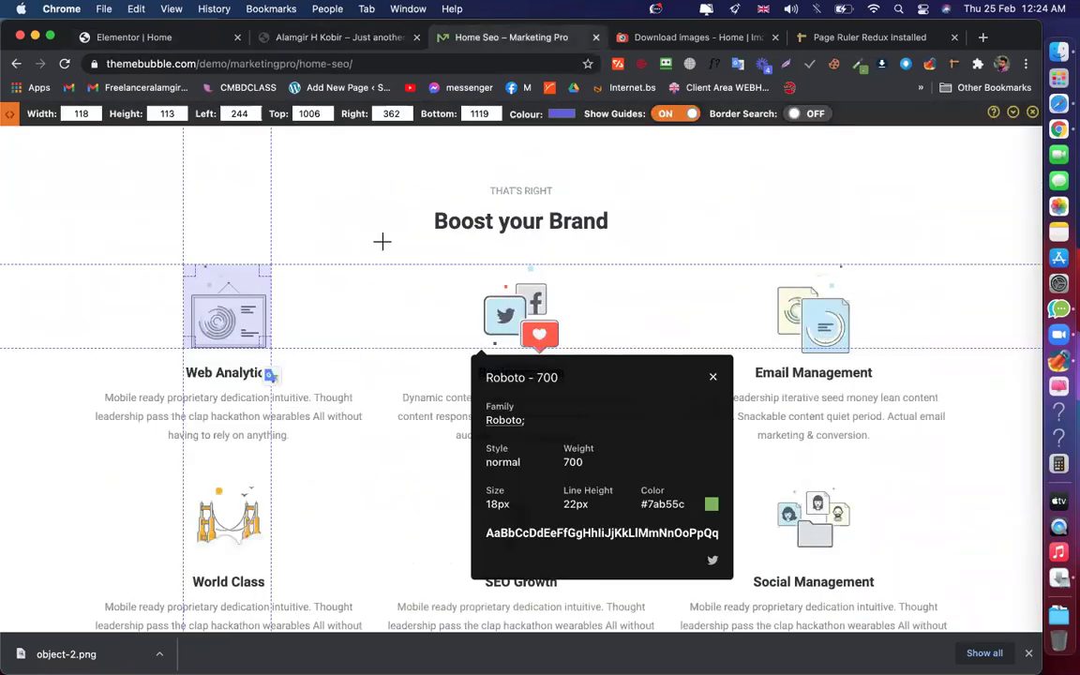
pyautogui.scroll(-3, 350, 360)
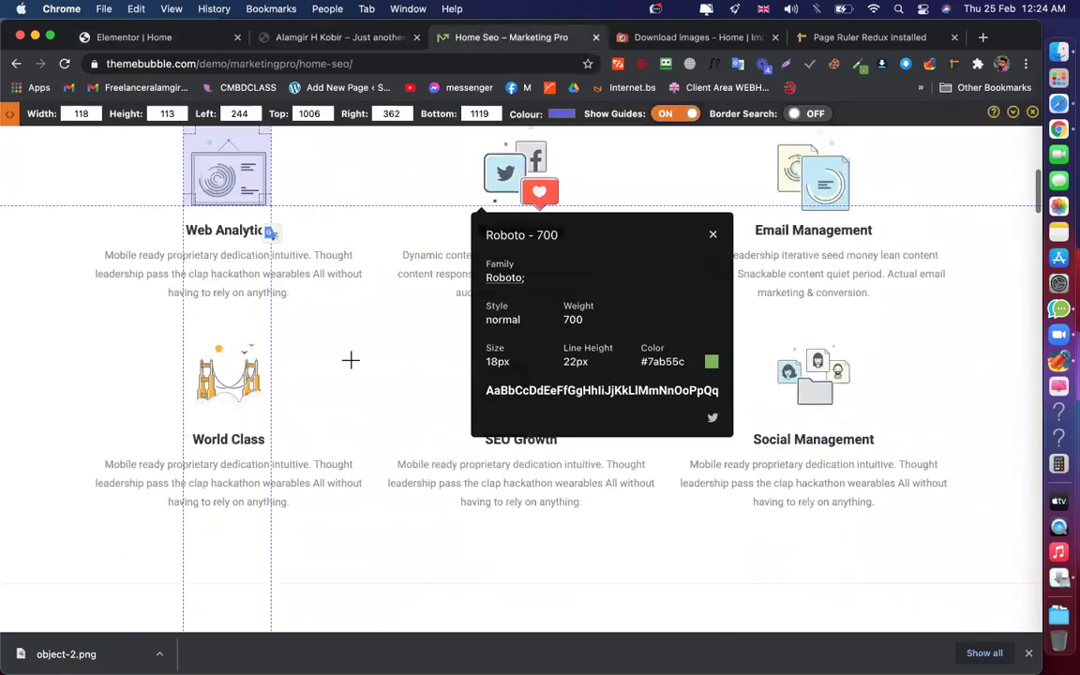
pyautogui.scroll(-10, 351, 360)
pyautogui.scroll(-5, 290, 355)
pyautogui.scroll(7, 290, 354)
pyautogui.scroll(-1, 290, 354)
pyautogui.scroll(10, 290, 355)
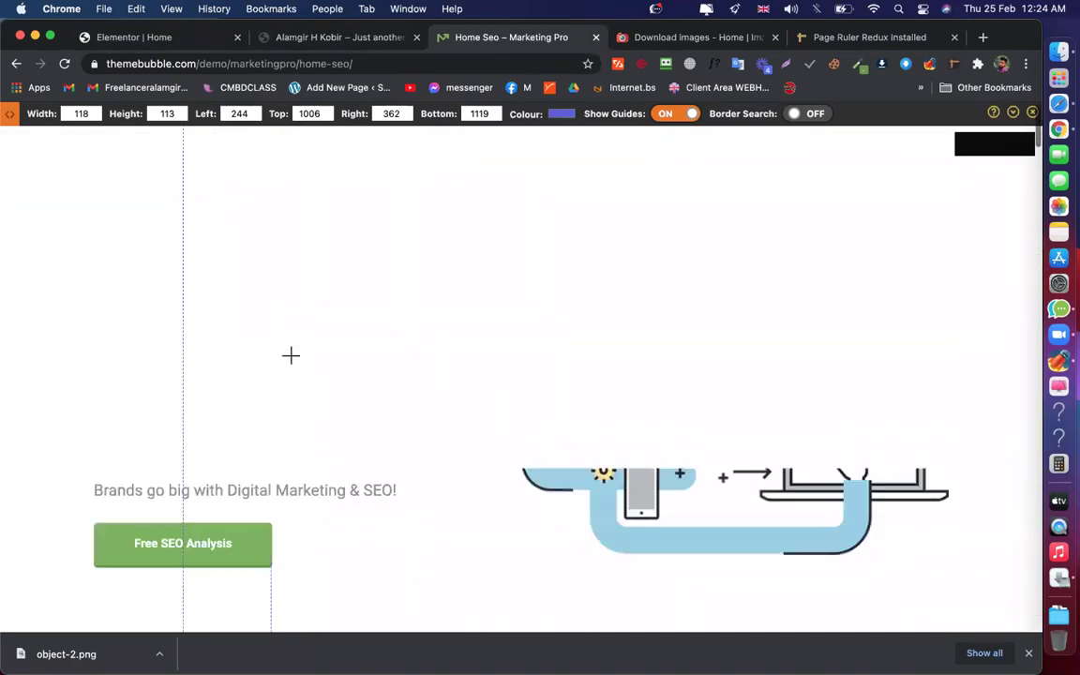
pyautogui.scroll(-8, 290, 354)
pyautogui.scroll(3, 679, 434)
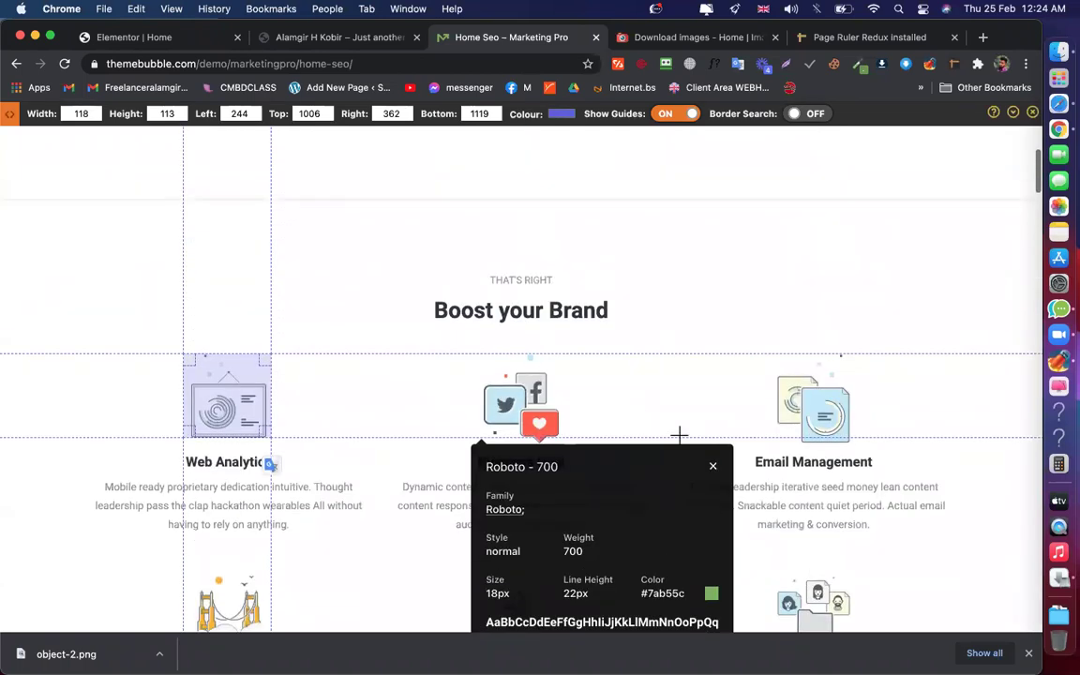
# Close the font details and page ruler on the reference page, and compare its service boxes with those in the editor
pyautogui.click(712, 466)
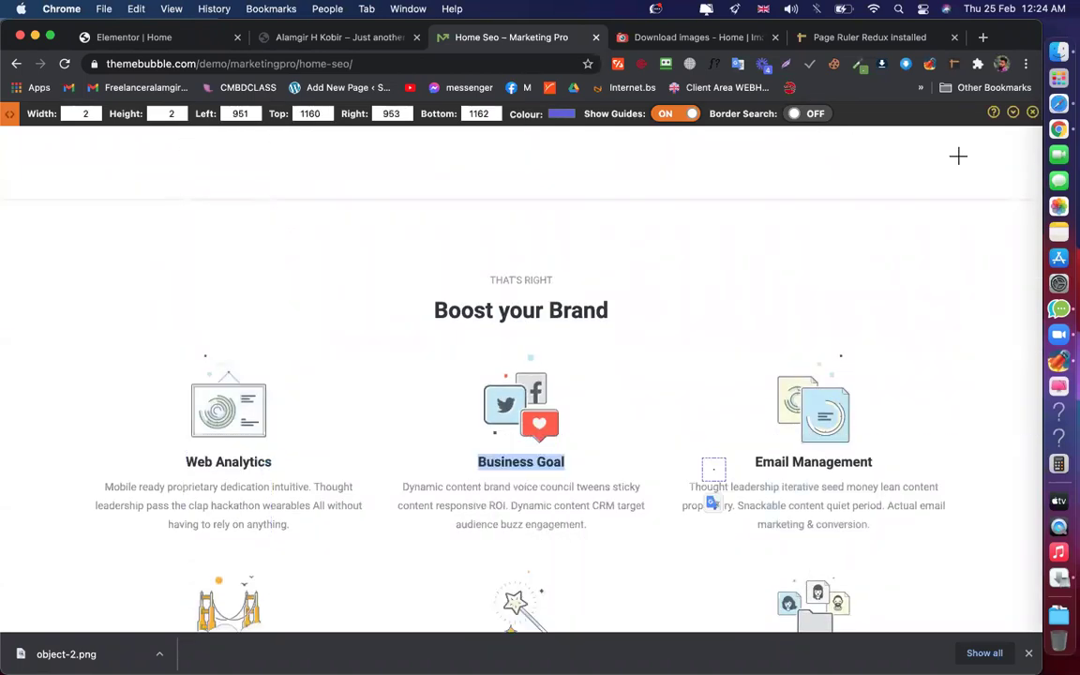
pyautogui.click(1033, 114)
pyautogui.click(184, 45)
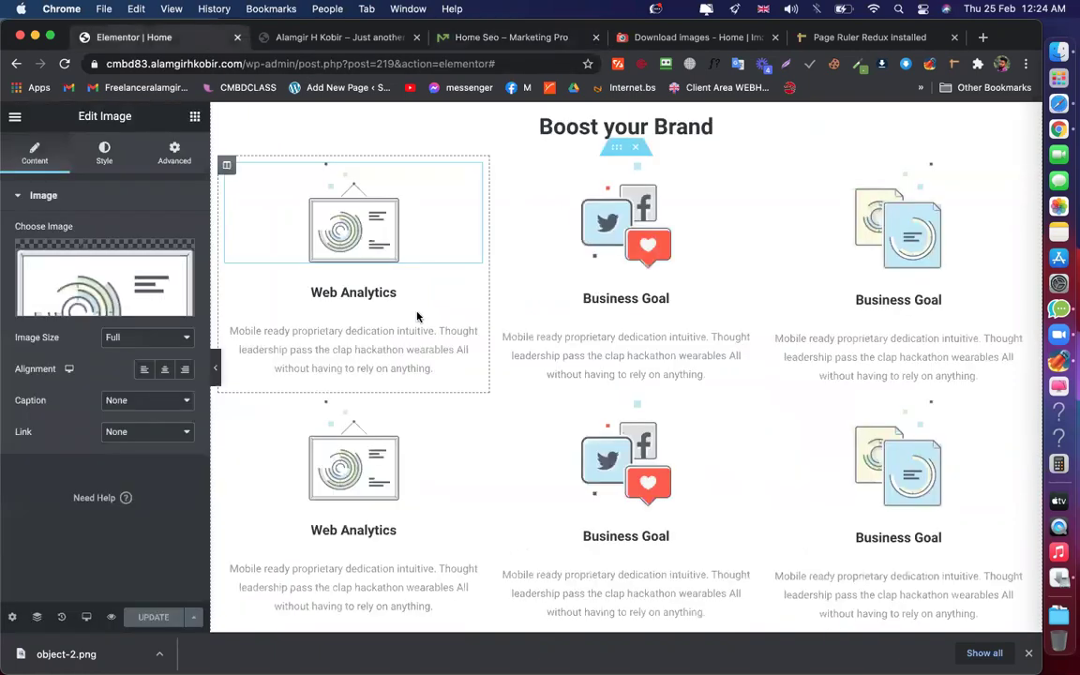
pyautogui.scroll(-2, 682, 200)
pyautogui.scroll(3, 622, 244)
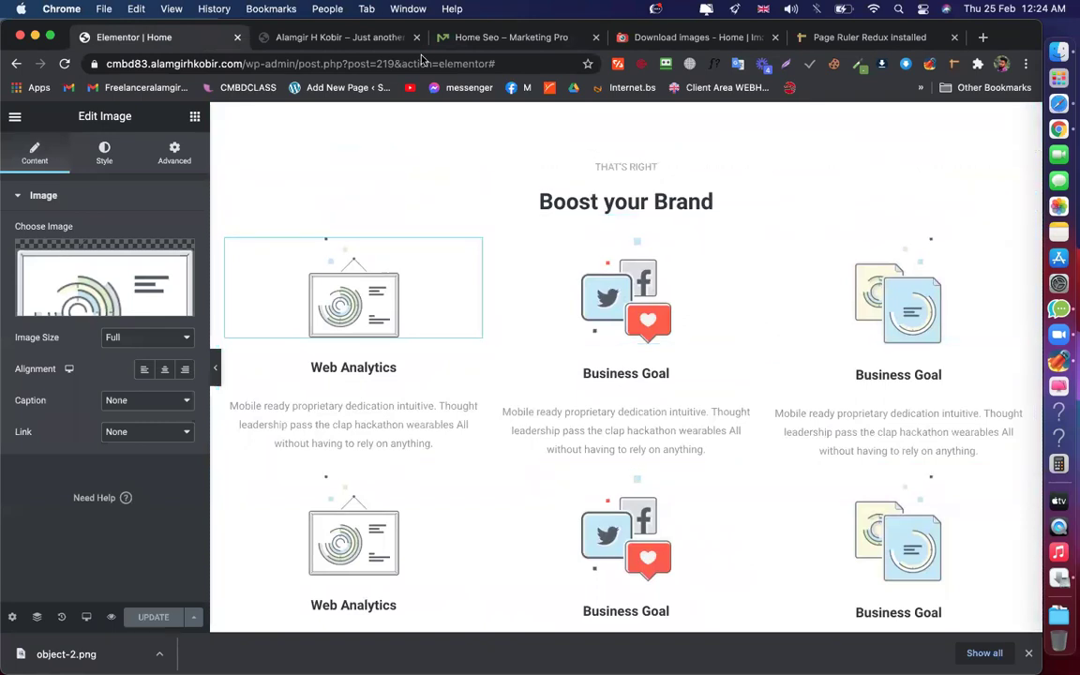
pyautogui.click(471, 35)
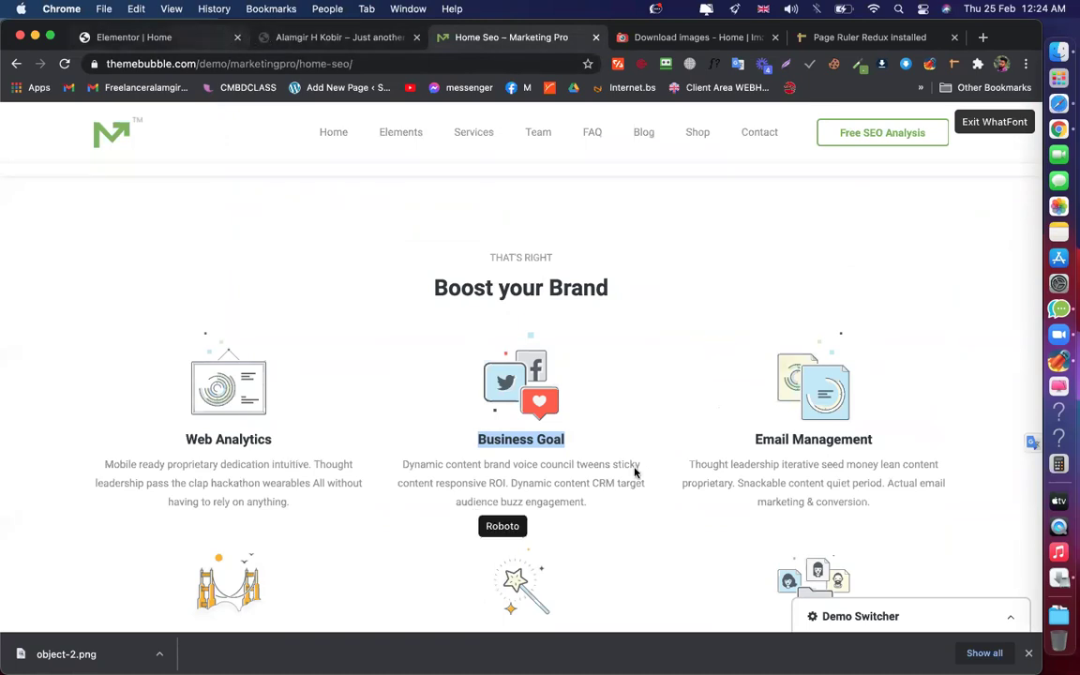
# Examine the service boxes and the section below them on the reference page, and compare them with the page in the editor
pyautogui.scroll(-5, 823, 393)
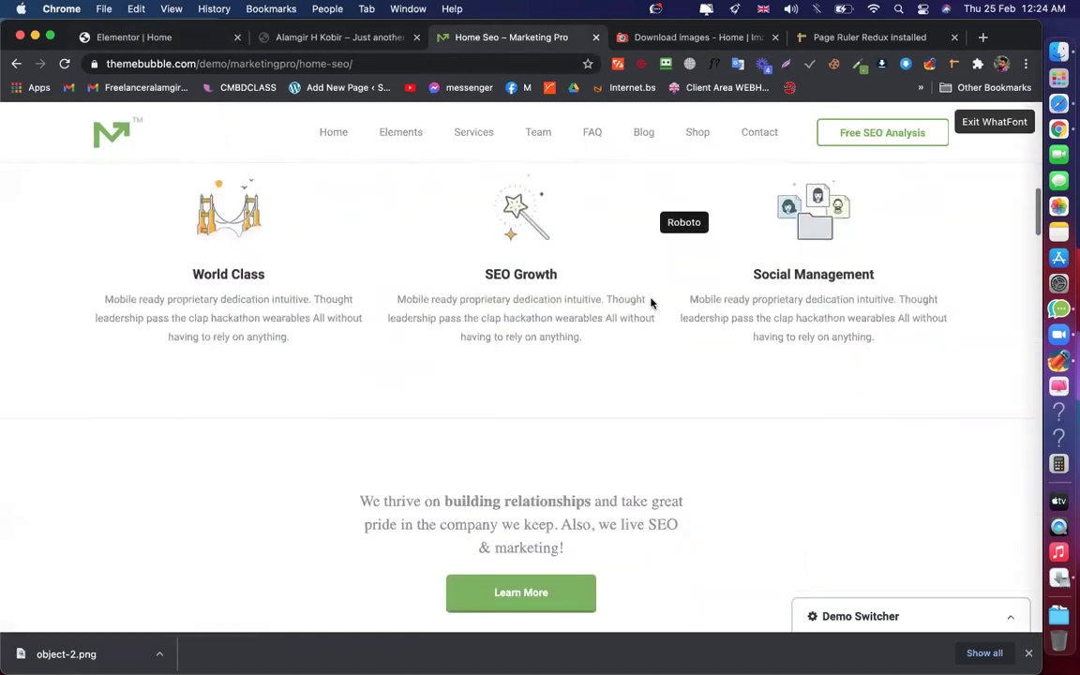
pyautogui.scroll(-4, 703, 293)
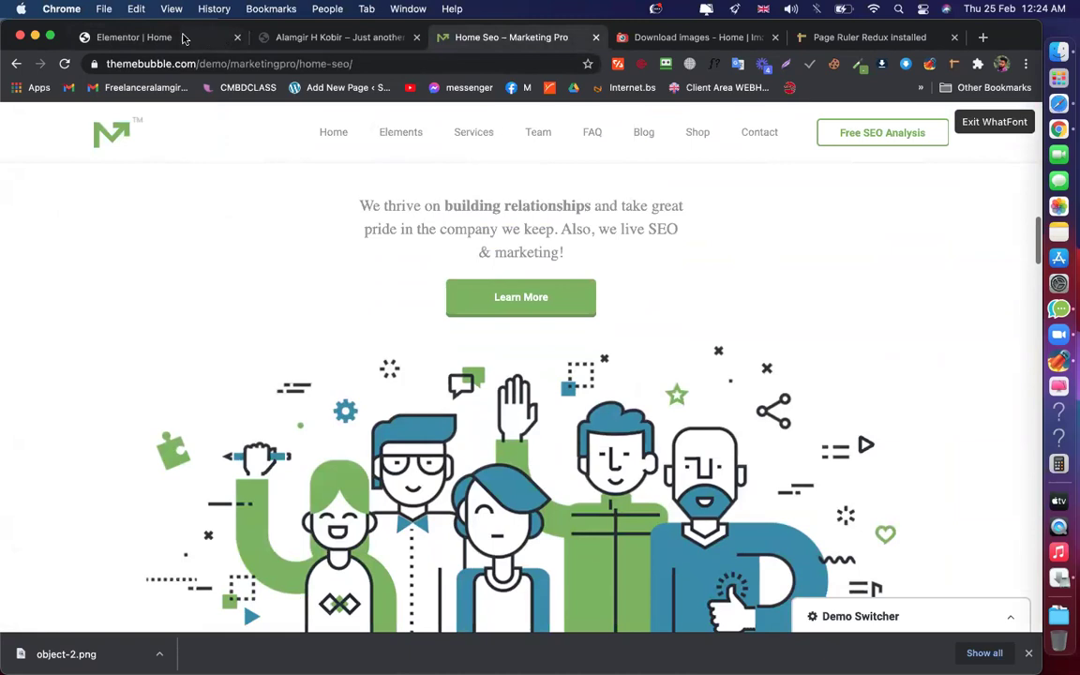
pyautogui.click(183, 38)
pyautogui.scroll(-5, 579, 332)
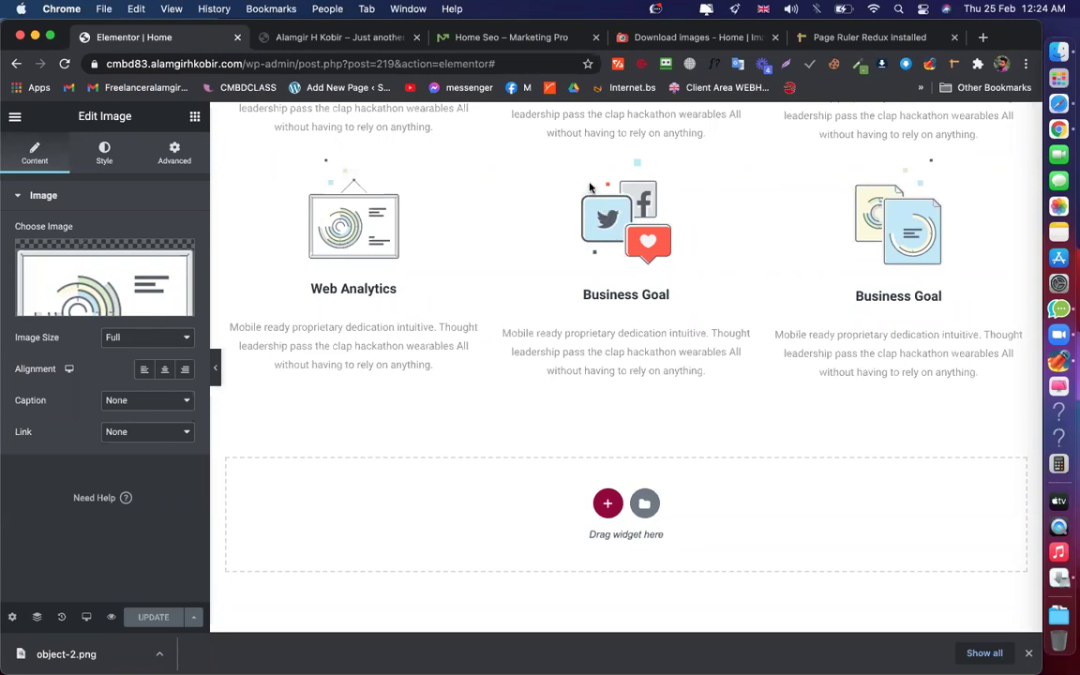
pyautogui.click(473, 45)
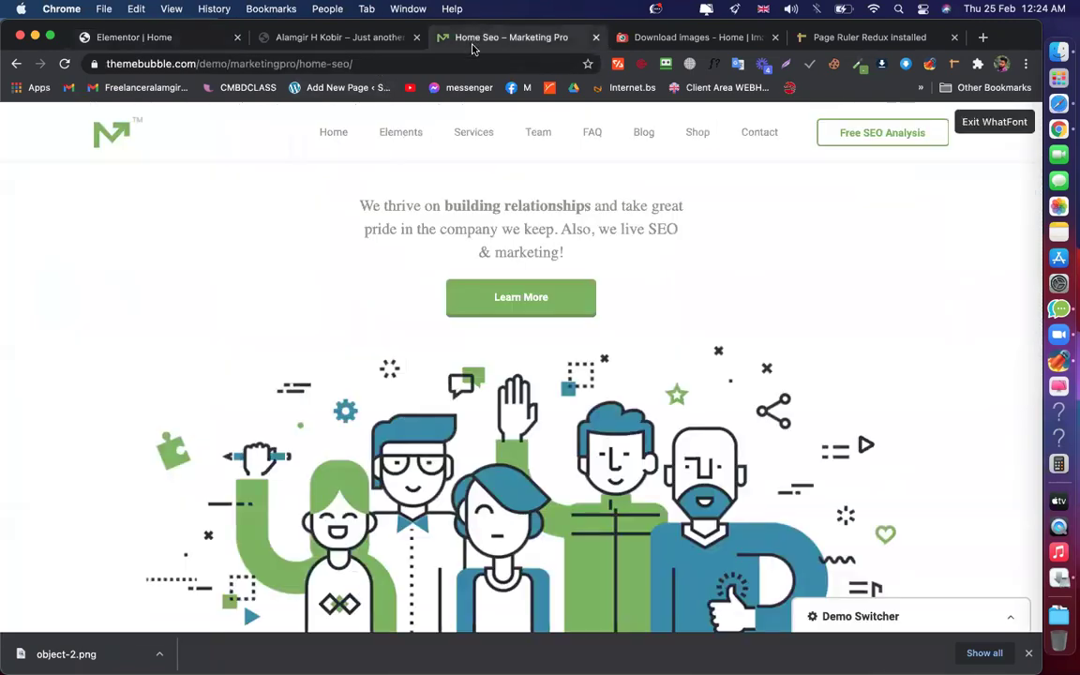
pyautogui.scroll(-3, 509, 258)
pyautogui.scroll(3, 532, 355)
pyautogui.scroll(5, 532, 356)
pyautogui.scroll(1, 496, 465)
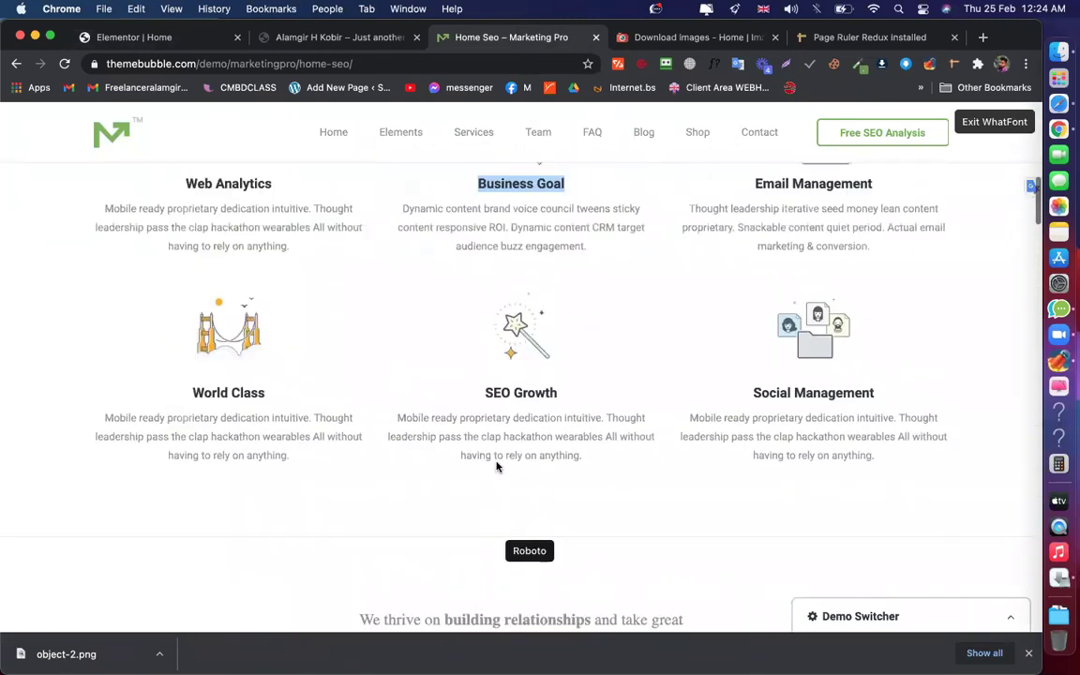
pyautogui.scroll(4, 496, 466)
pyautogui.scroll(-5, 497, 466)
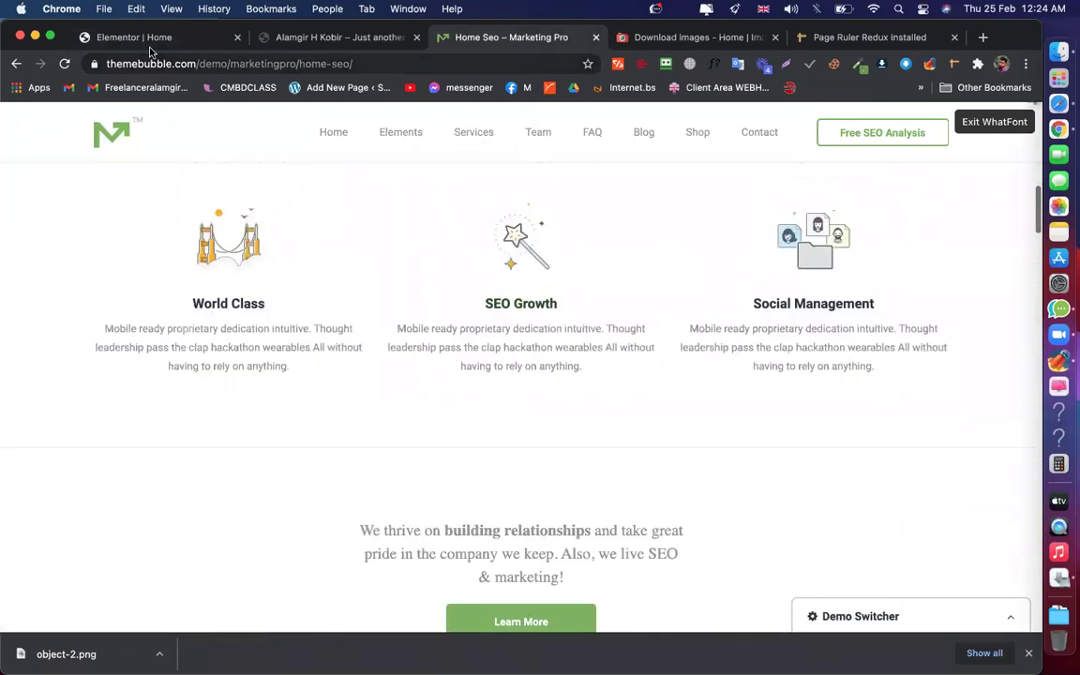
# Enable a box shadow in the border style settings of the Boost your Brand section in the editor
pyautogui.click(140, 37)
pyautogui.scroll(5, 525, 304)
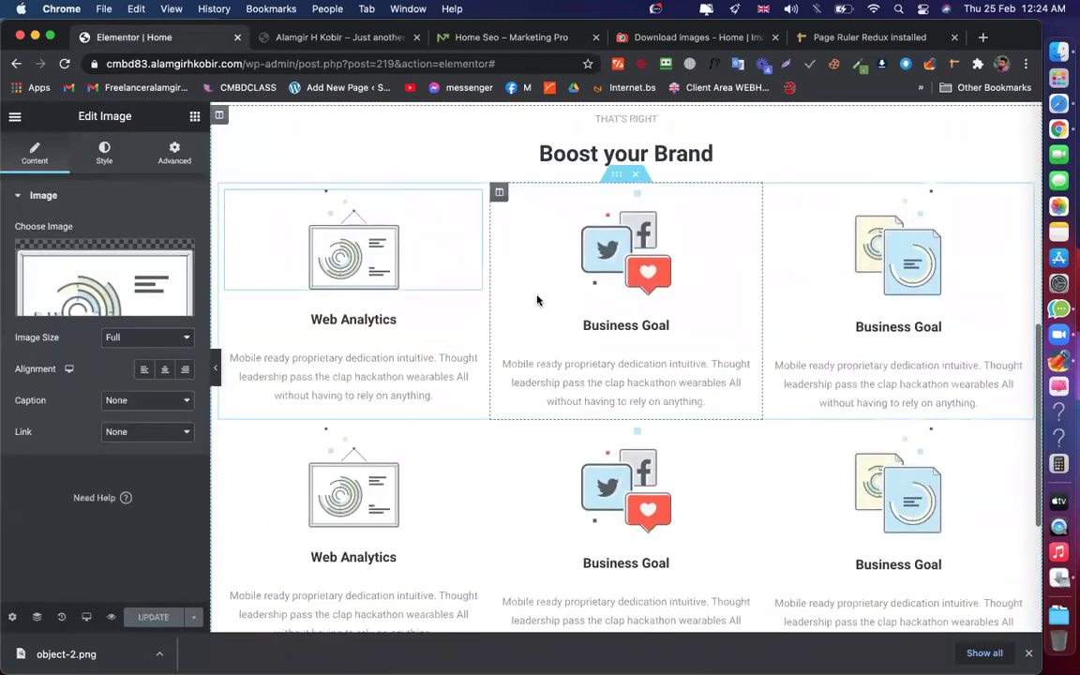
pyautogui.scroll(1, 554, 279)
pyautogui.scroll(2, 631, 193)
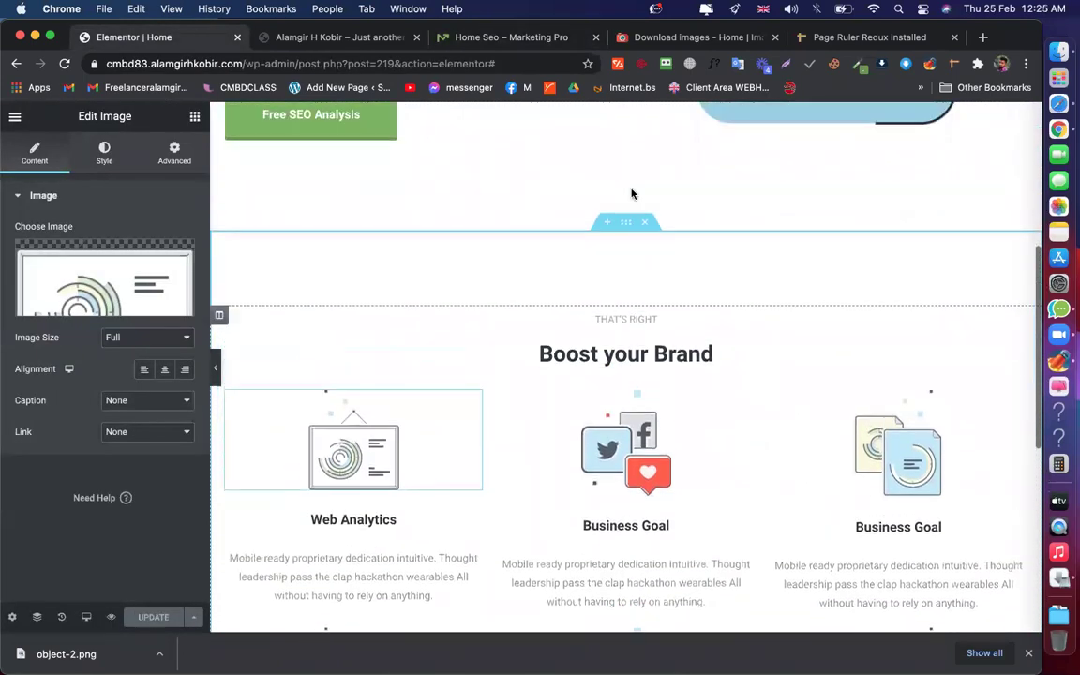
pyautogui.click(625, 235)
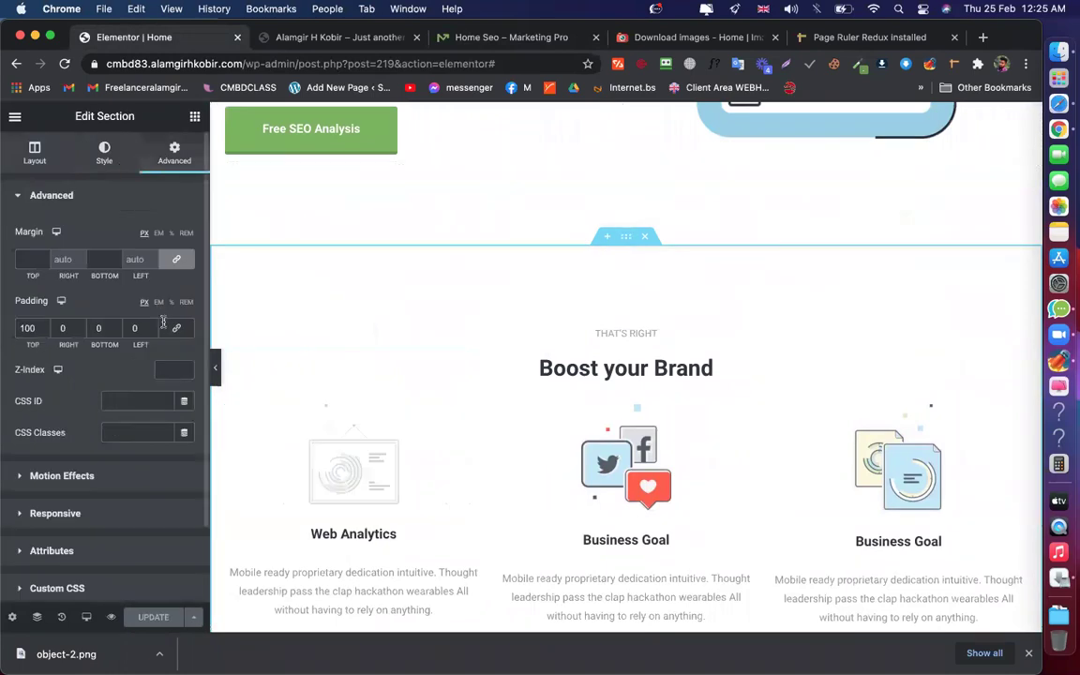
pyautogui.click(104, 154)
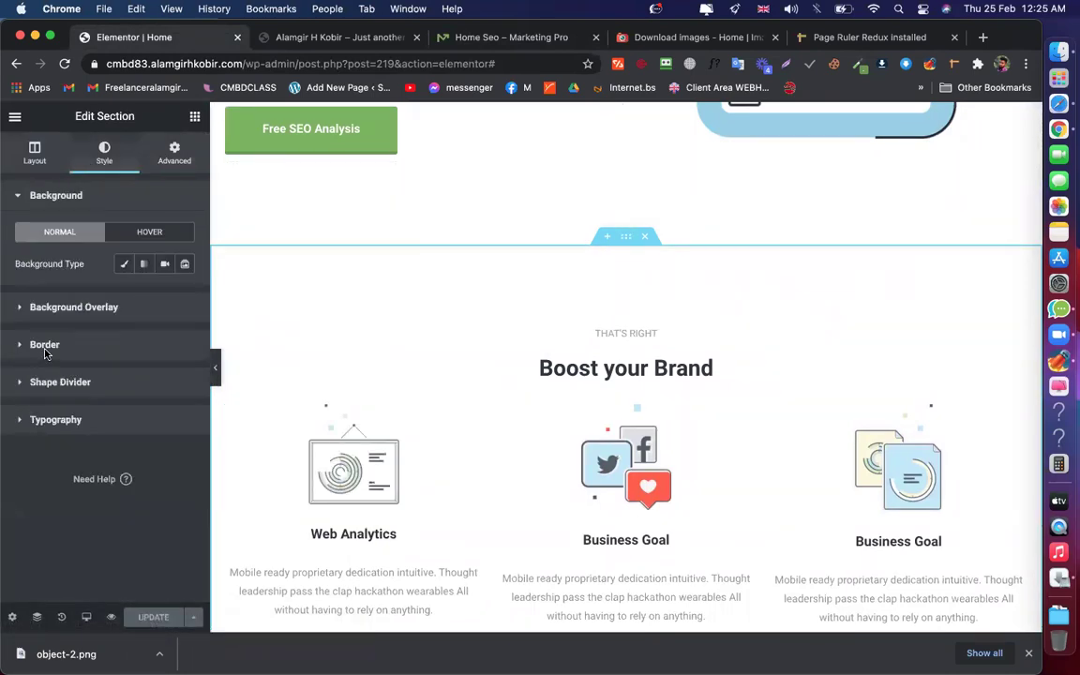
pyautogui.click(44, 345)
pyautogui.click(183, 439)
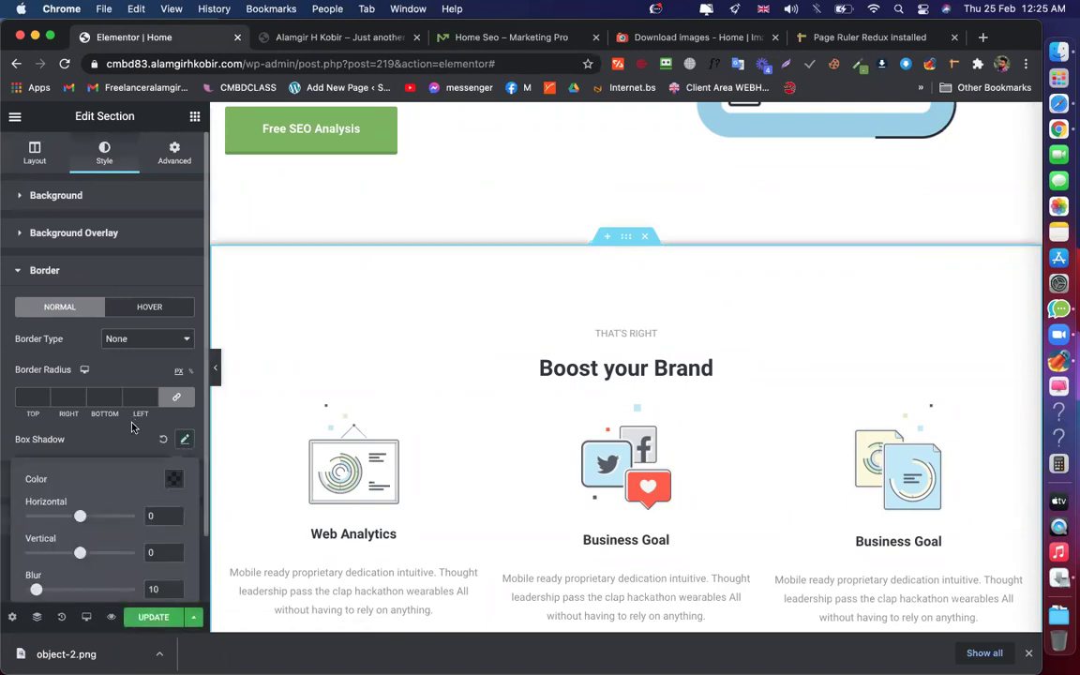
# Try a vertical box shadow offset of -4 on the Boost your Brand section
pyautogui.scroll(-2, 164, 474)
pyautogui.click(174, 478)
pyautogui.click(175, 478)
pyautogui.click(174, 478)
pyautogui.click(174, 478)
pyautogui.scroll(-2, 542, 363)
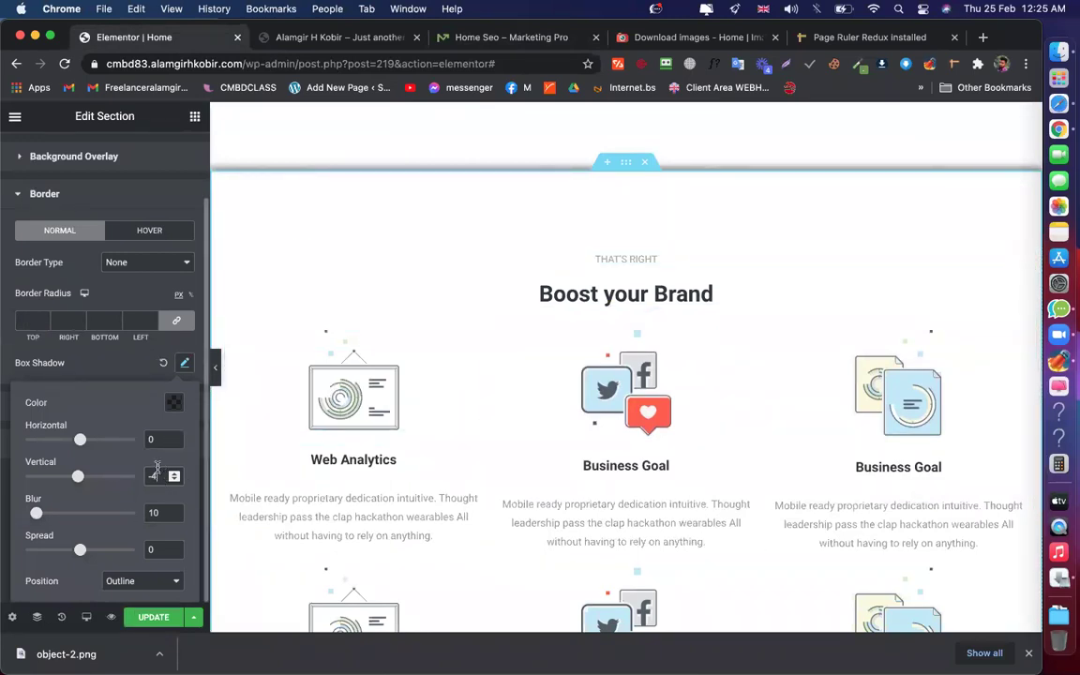
# Set the section's vertical box shadow offset to 4 and check its lower edge
pyautogui.click(174, 474)
pyautogui.click(174, 474)
pyautogui.click(174, 474)
pyautogui.click(175, 474)
pyautogui.click(175, 474)
pyautogui.click(174, 474)
pyautogui.click(175, 474)
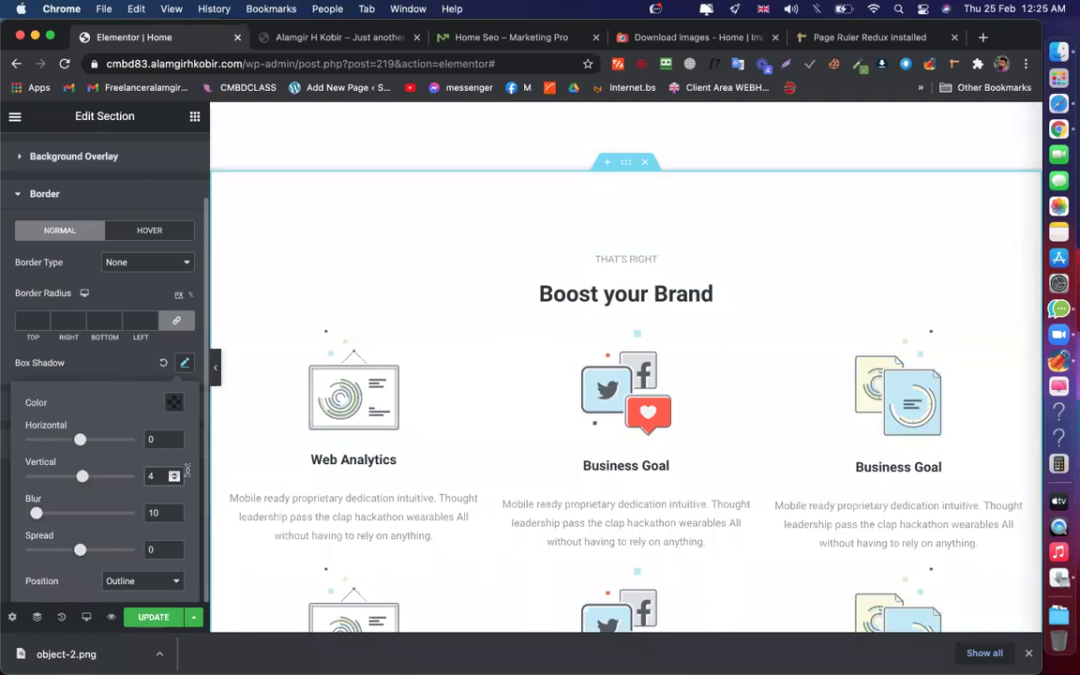
pyautogui.scroll(-5, 562, 380)
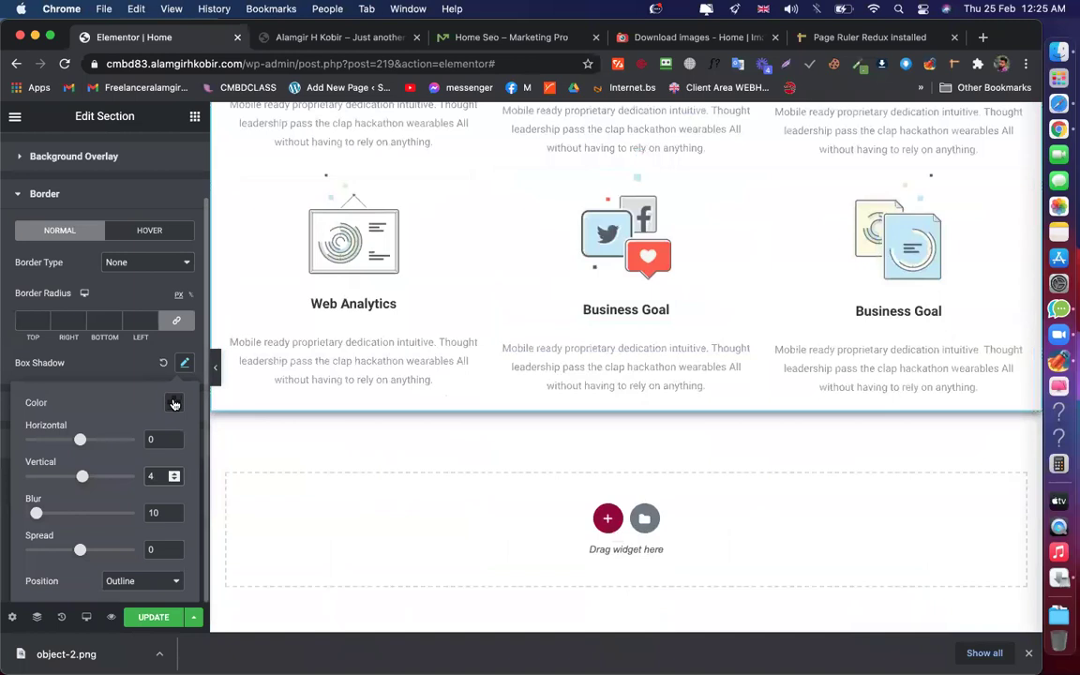
# Set the section's box shadow color to rgba(0, 0, 0, 0.22) and save the page
pyautogui.click(173, 403)
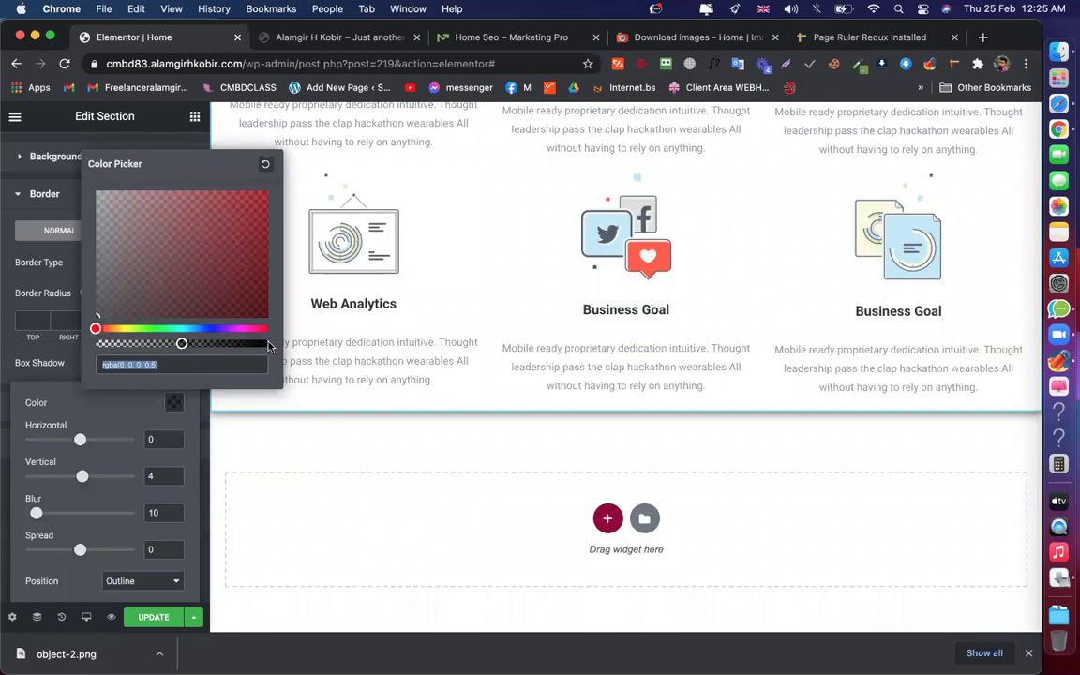
pyautogui.moveTo(167, 345); pyautogui.dragTo(143, 344)
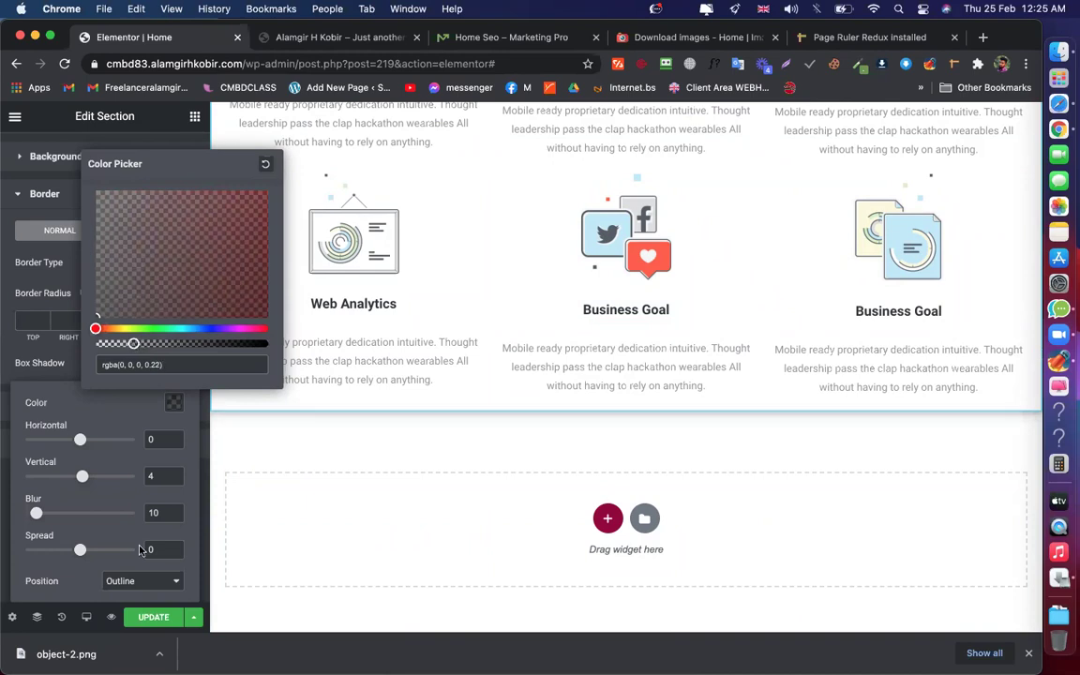
pyautogui.click(150, 617)
# Check the Boost your Brand section in the editor and the page preview, and close the downloads bar
pyautogui.scroll(10, 566, 181)
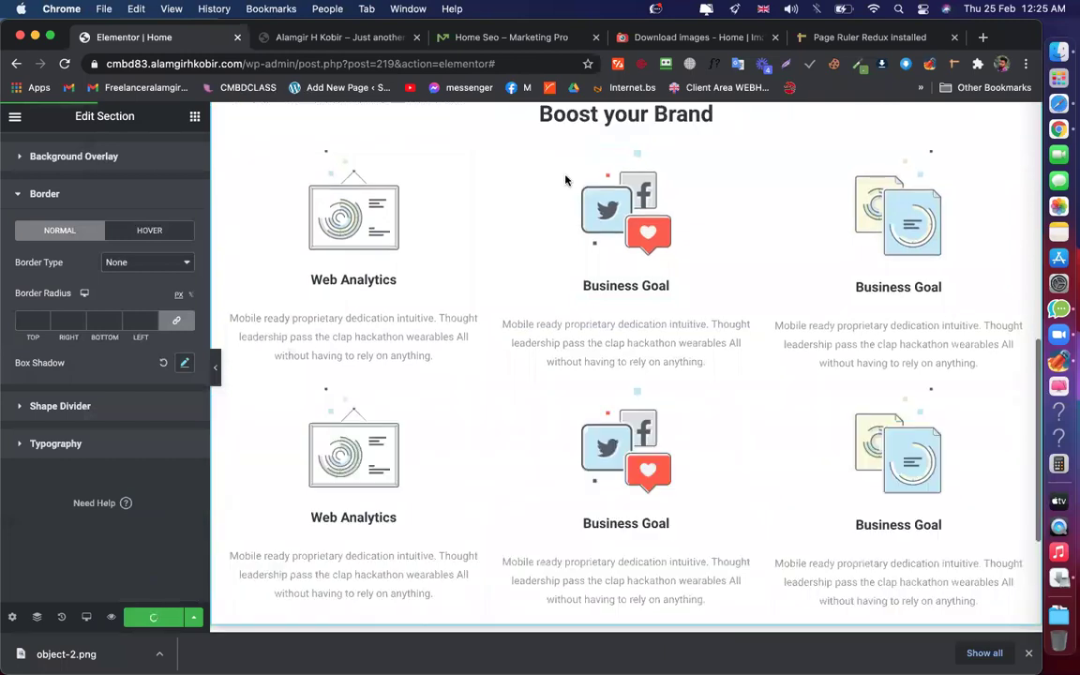
pyautogui.scroll(-5, 571, 267)
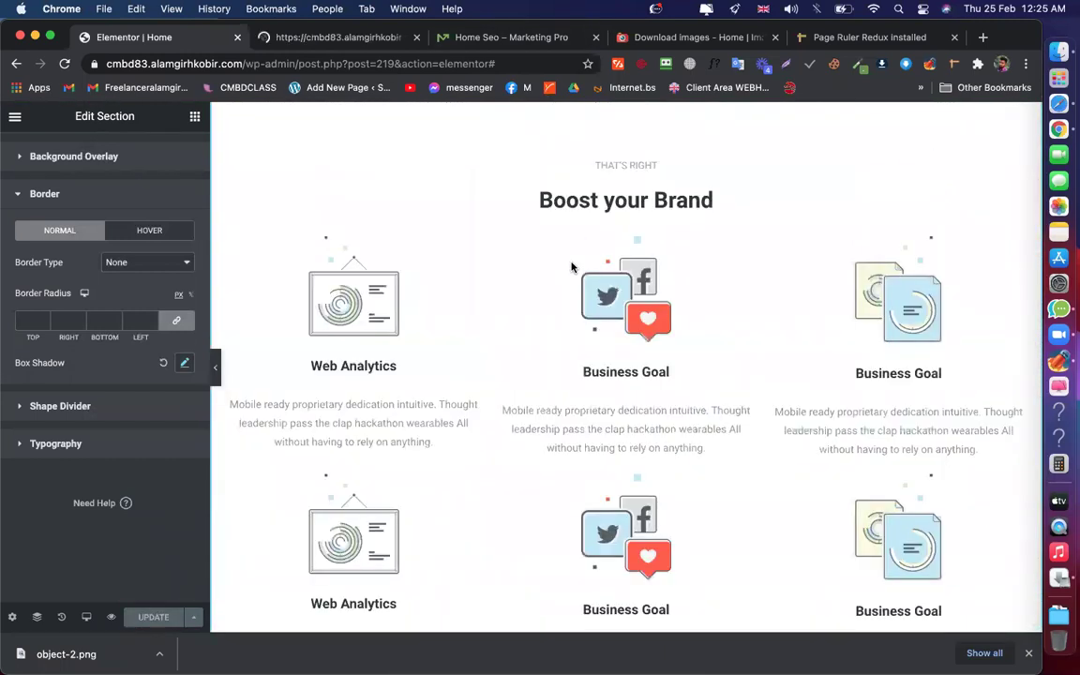
pyautogui.scroll(1, 546, 232)
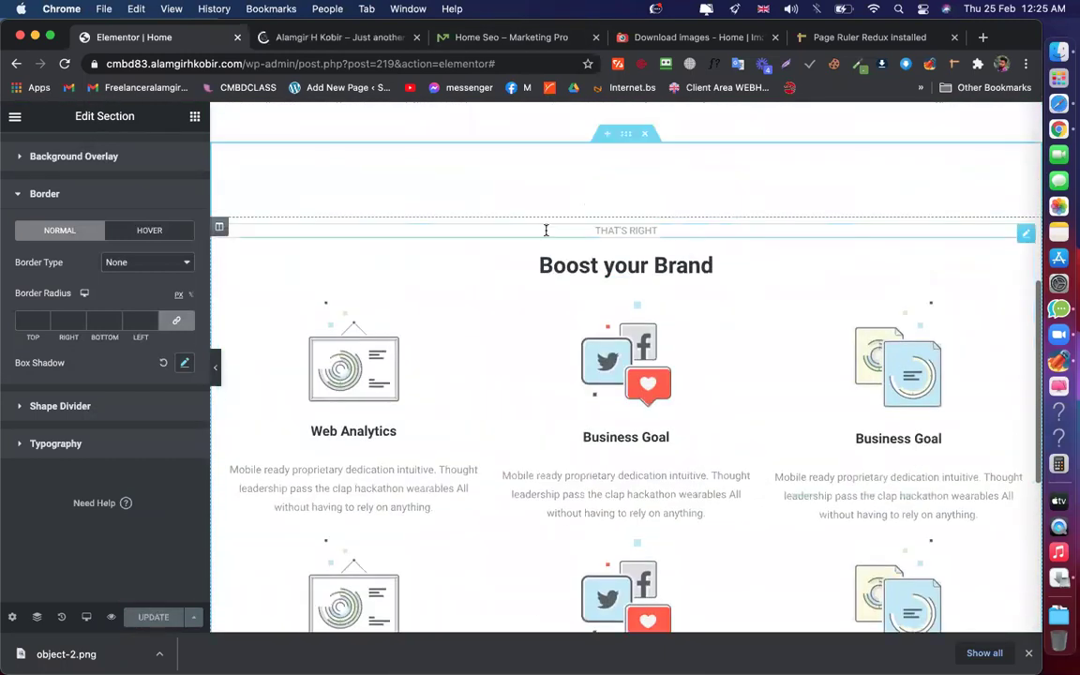
pyautogui.click(349, 39)
pyautogui.scroll(-3, 573, 415)
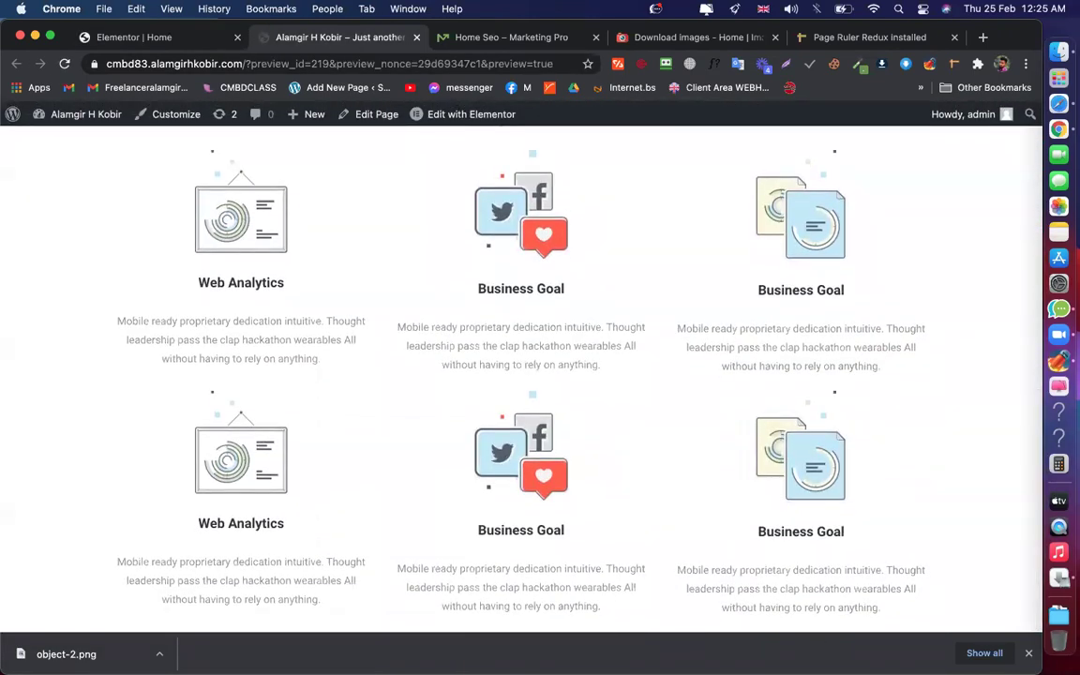
pyautogui.click(1028, 652)
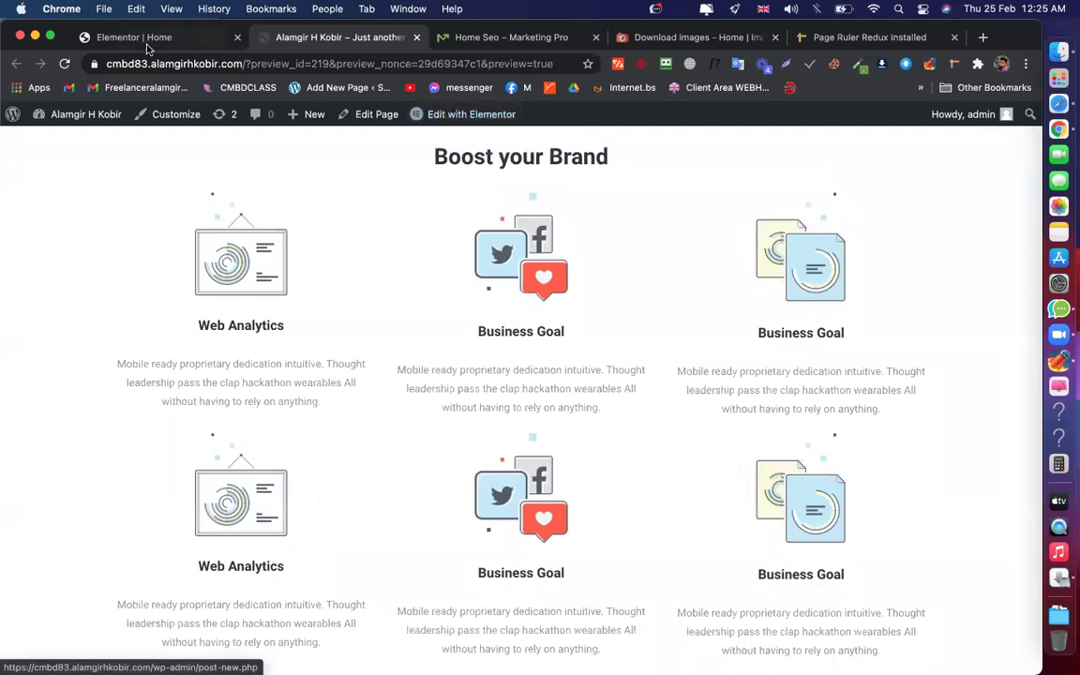
# Compare the section's lower edge in the editor with the reference page, and examine the reference section that follows it
pyautogui.hotkey('ctrl', 'shift', 'Tab')
pyautogui.scroll(-5, 621, 511)
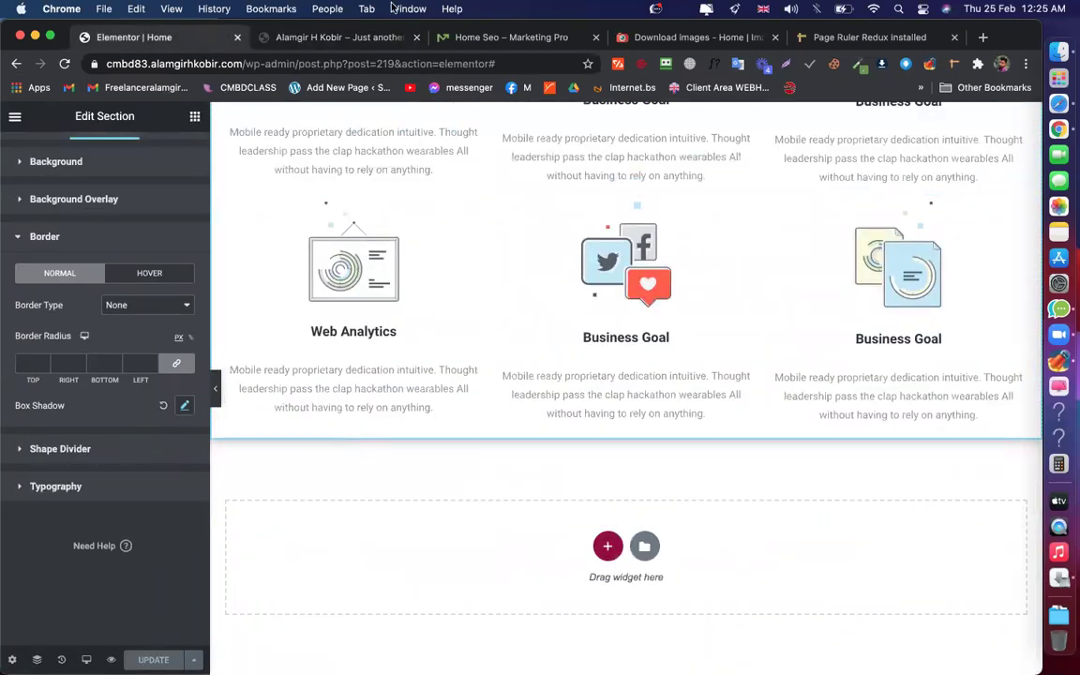
pyautogui.click(525, 38)
pyautogui.scroll(-1, 482, 393)
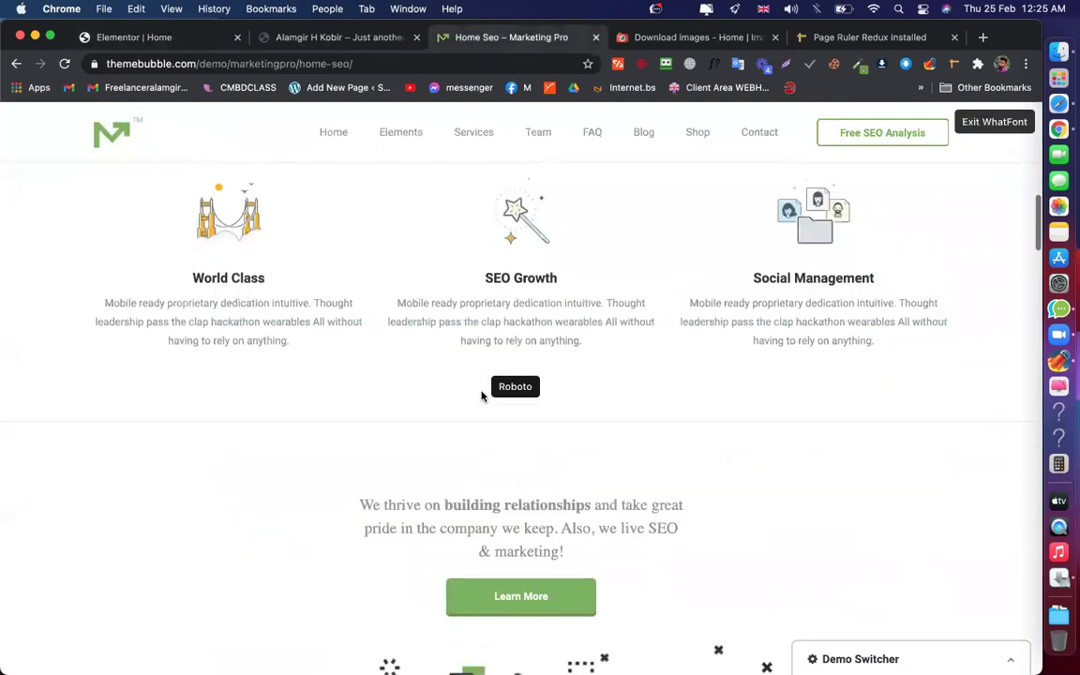
pyautogui.scroll(-3, 482, 394)
pyautogui.scroll(1, 539, 347)
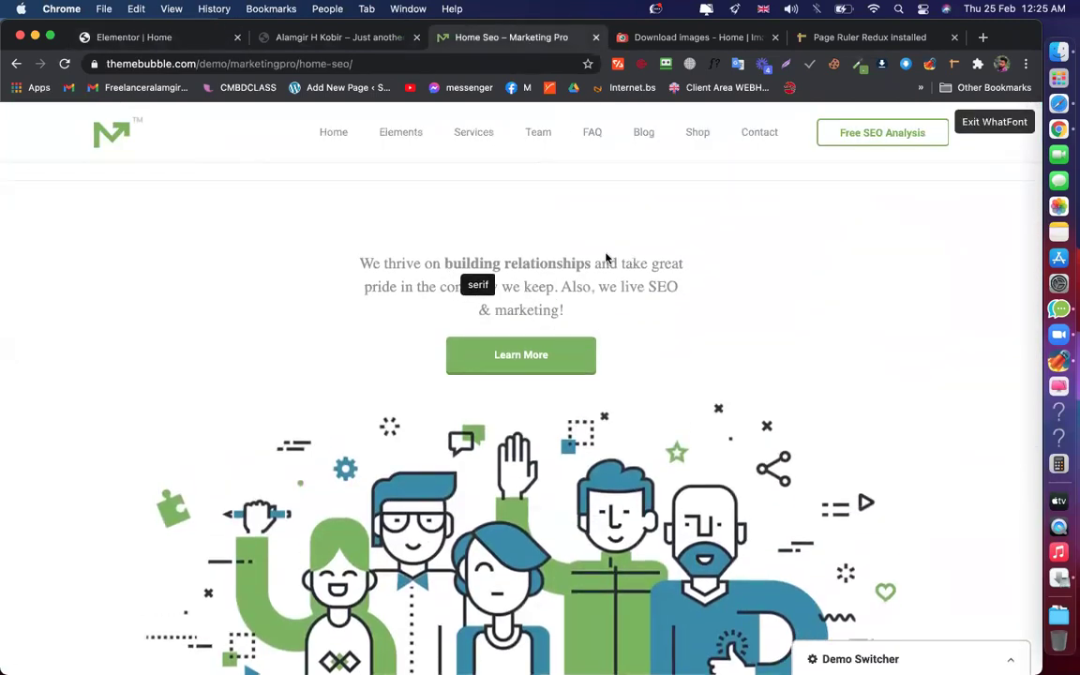
# Add a single-column section below Boost your Brand in the editor and place a Text Editor widget in it
pyautogui.click(188, 43)
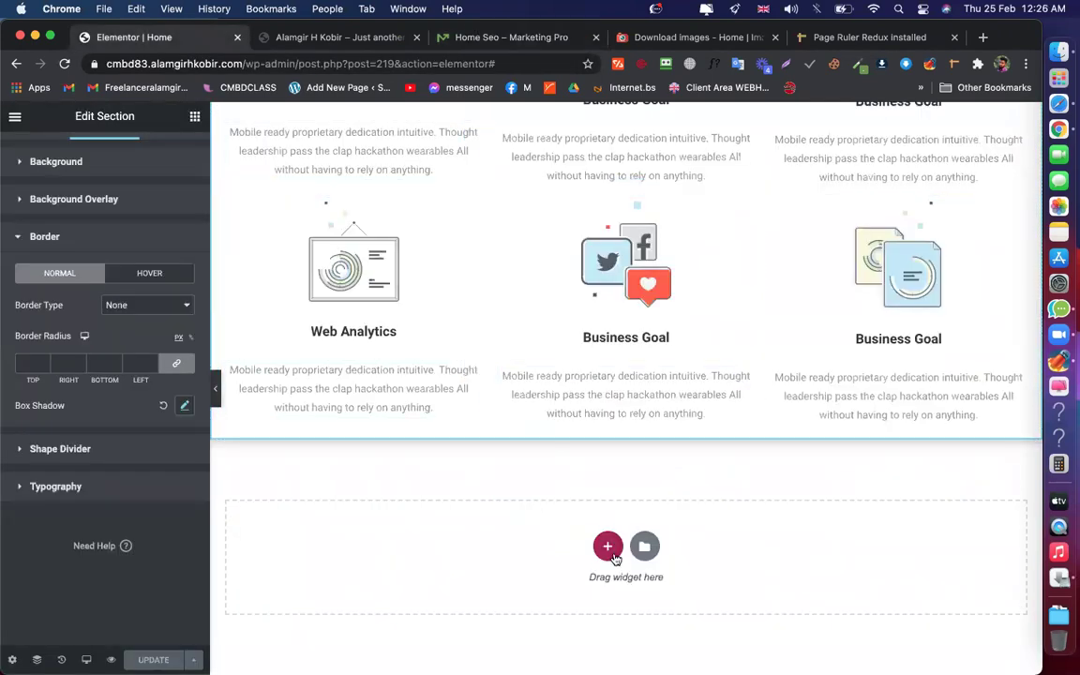
pyautogui.click(608, 546)
pyautogui.click(419, 583)
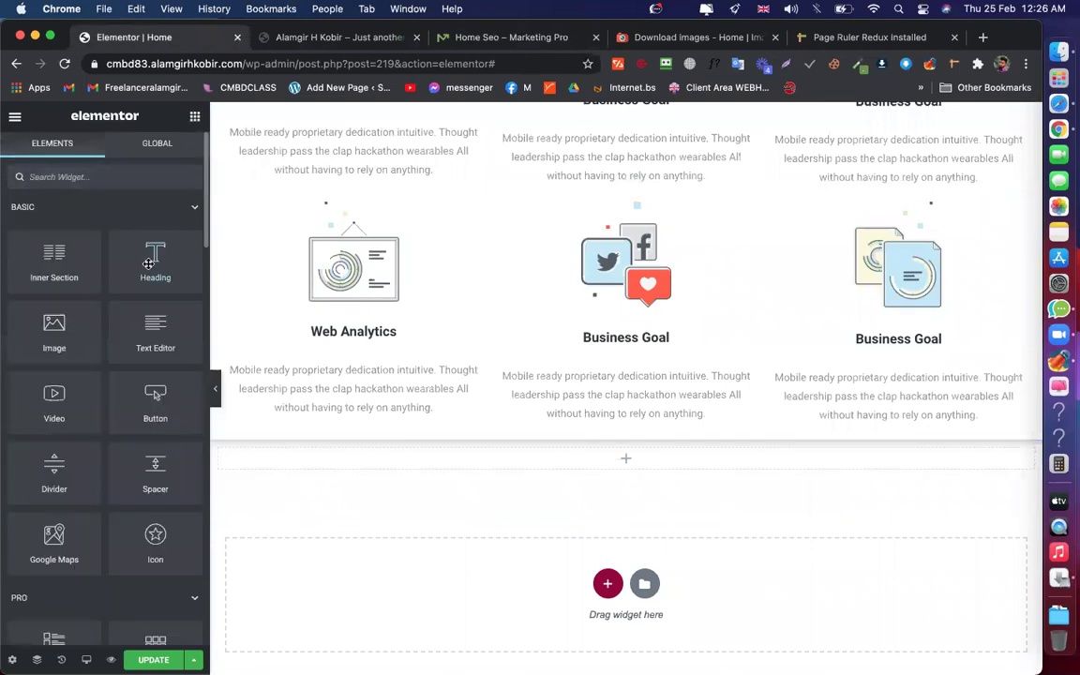
pyautogui.moveTo(141, 344); pyautogui.dragTo(605, 466)
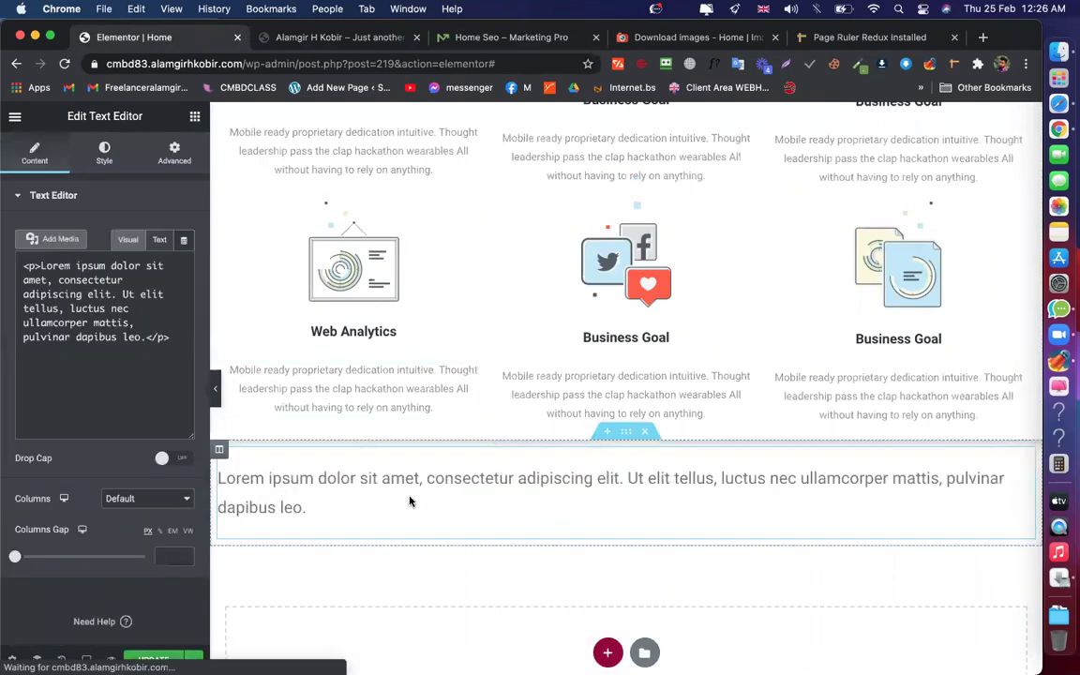
# Copy the "We thrive on building relationships" statement from the reference page and select the new text widget's placeholder text
pyautogui.click(514, 38)
pyautogui.tripleClick(501, 286)
pyautogui.press('super+c')
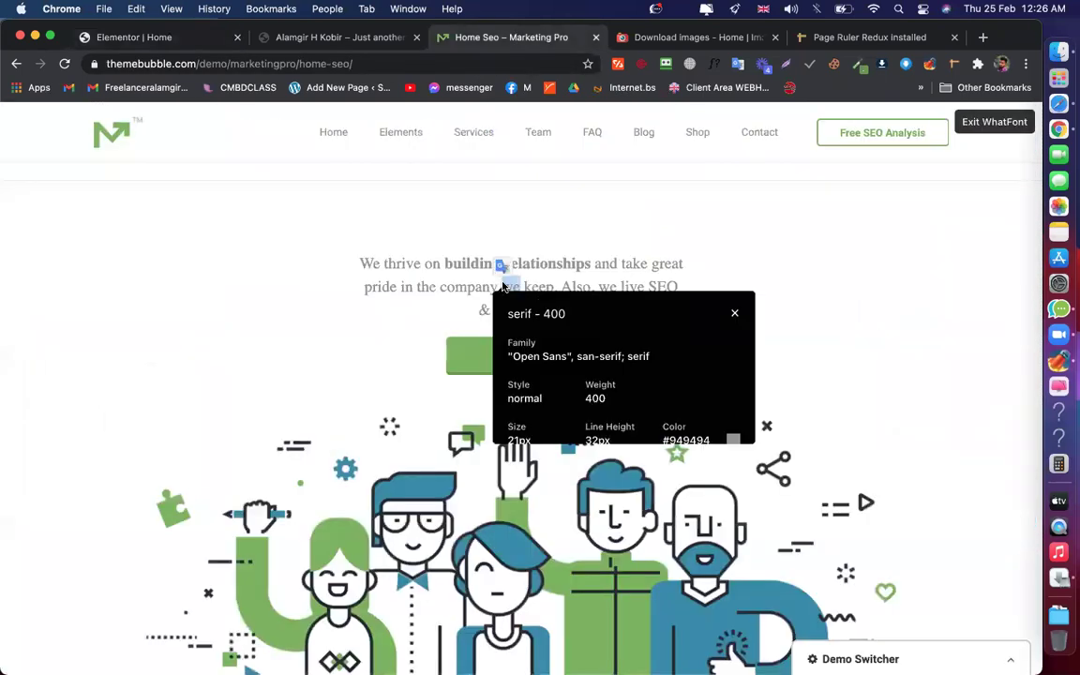
pyautogui.click(157, 43)
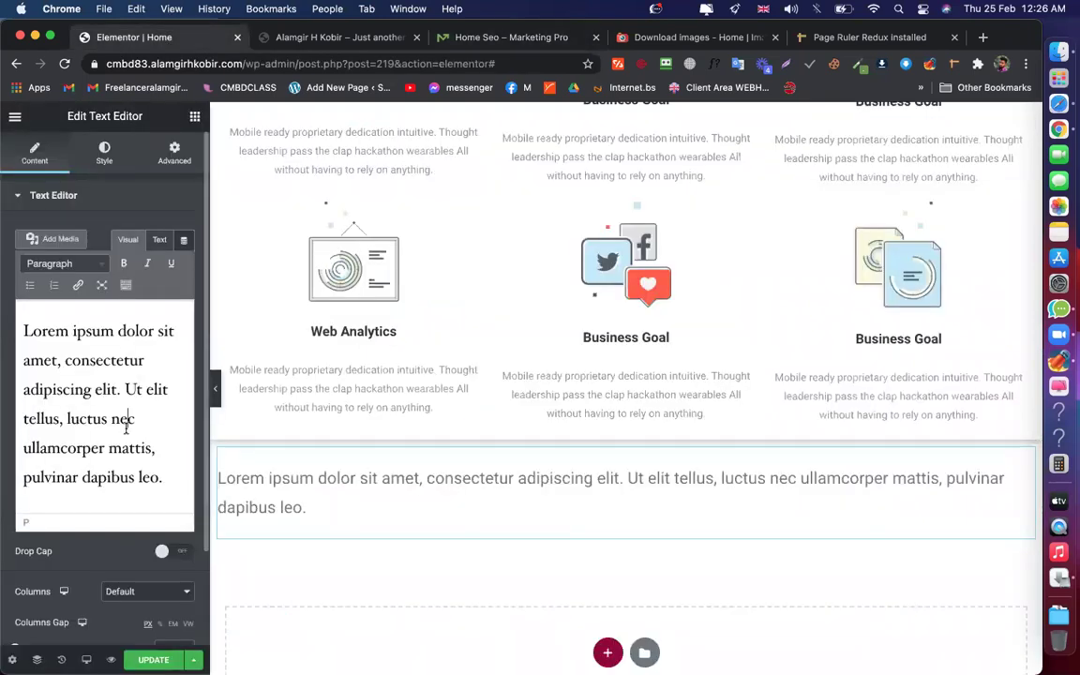
pyautogui.tripleClick(127, 426)
# Try pasting the copied statement with its original formatting over the placeholder text, and undo the paste
pyautogui.press('super+v')
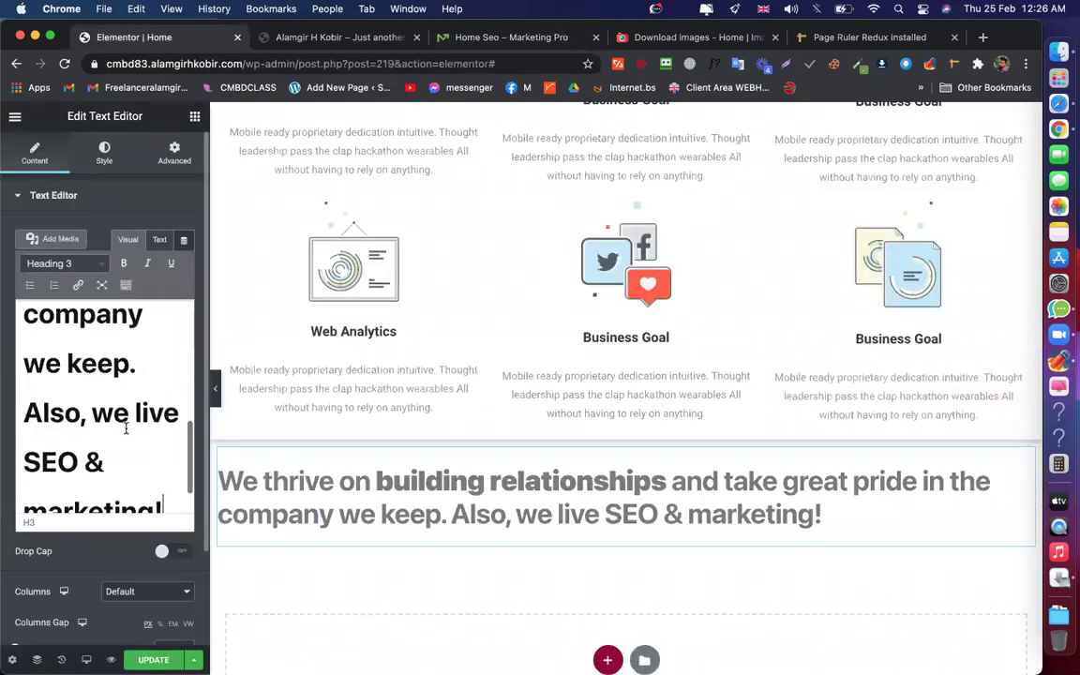
pyautogui.scroll(5, 125, 428)
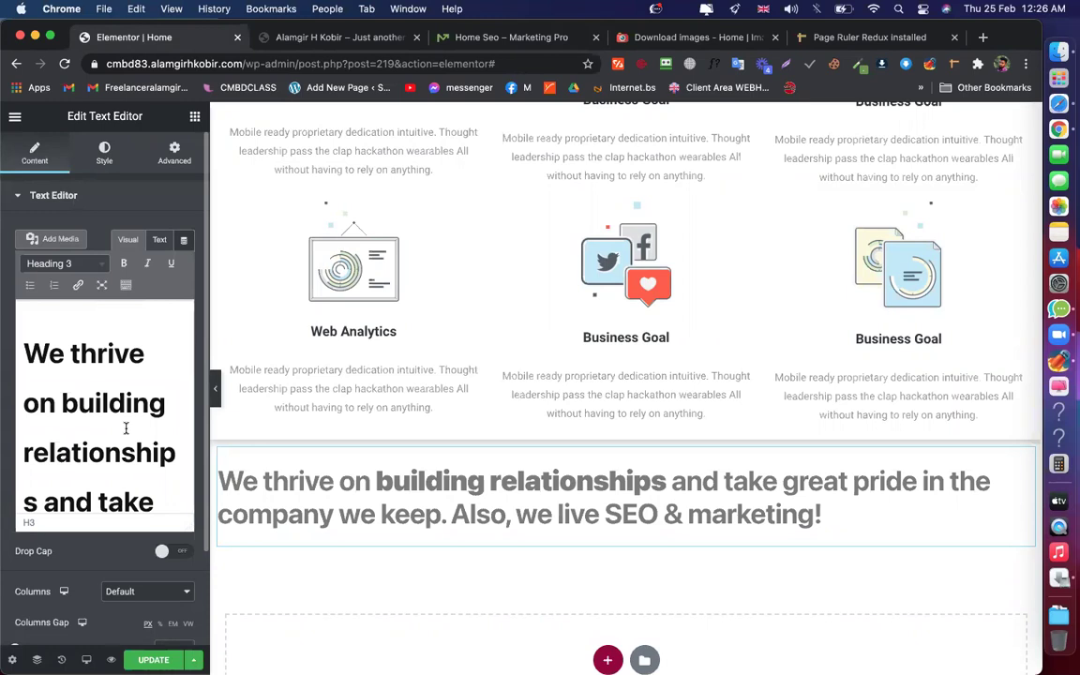
pyautogui.press('super+z')
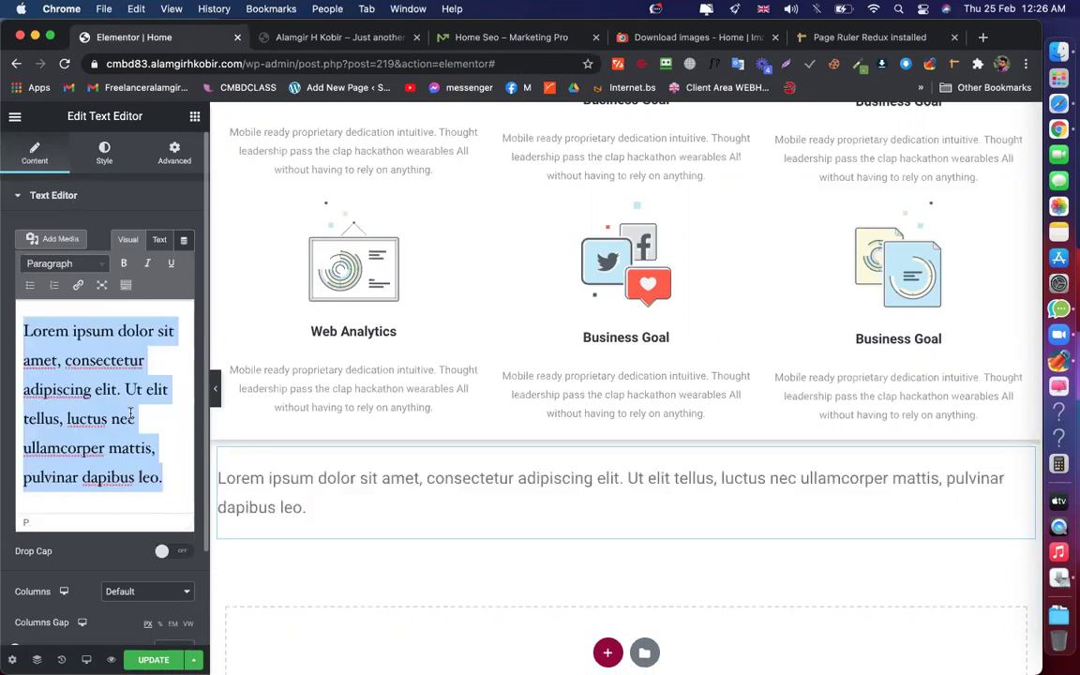
# Replace the placeholder text with the copied statement as unformatted text
pyautogui.press('super+shift+v')
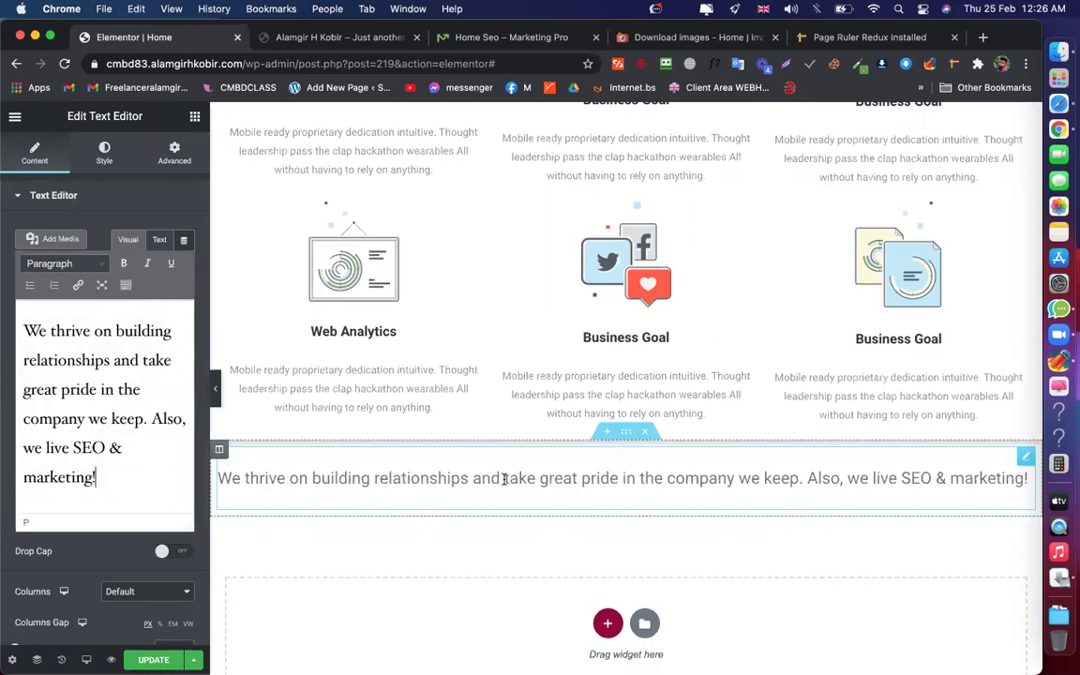
# Inspect the font details of the bold "building relationships" words on the reference page
pyautogui.click(494, 37)
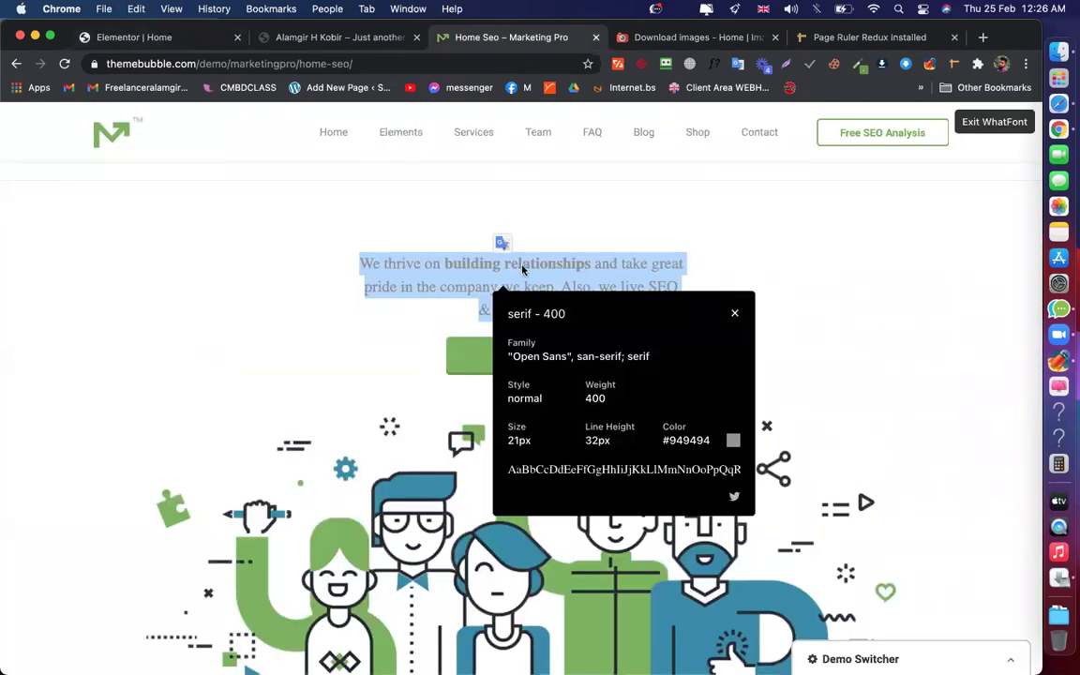
pyautogui.click(459, 265)
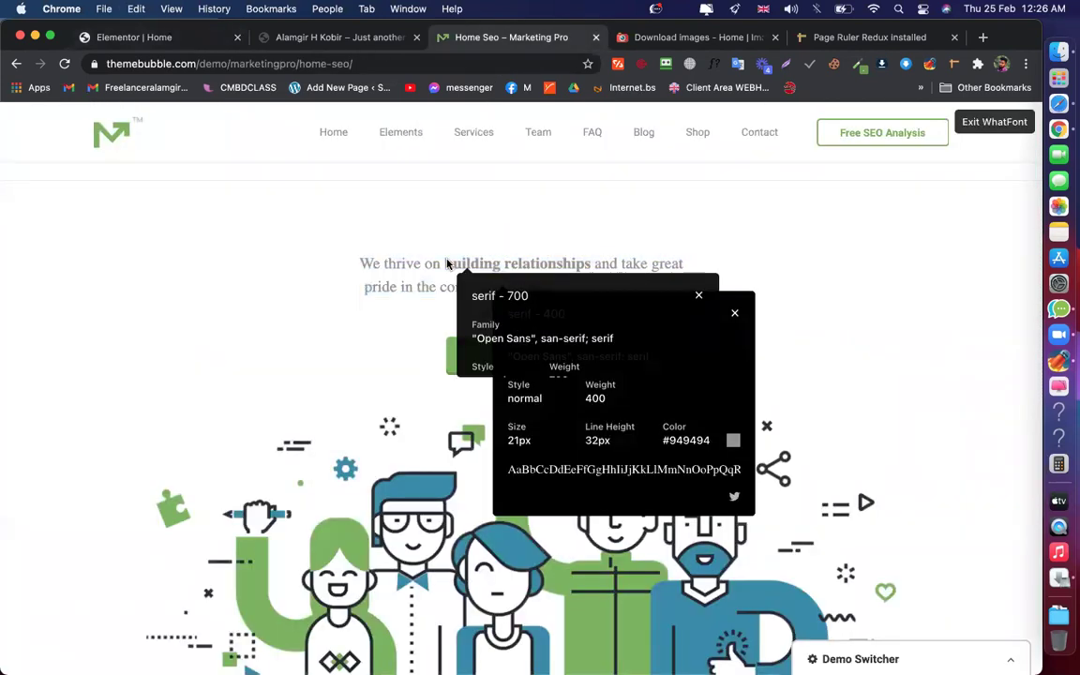
# Make the words "building relationships" bold in the statement text widget
pyautogui.click(161, 39)
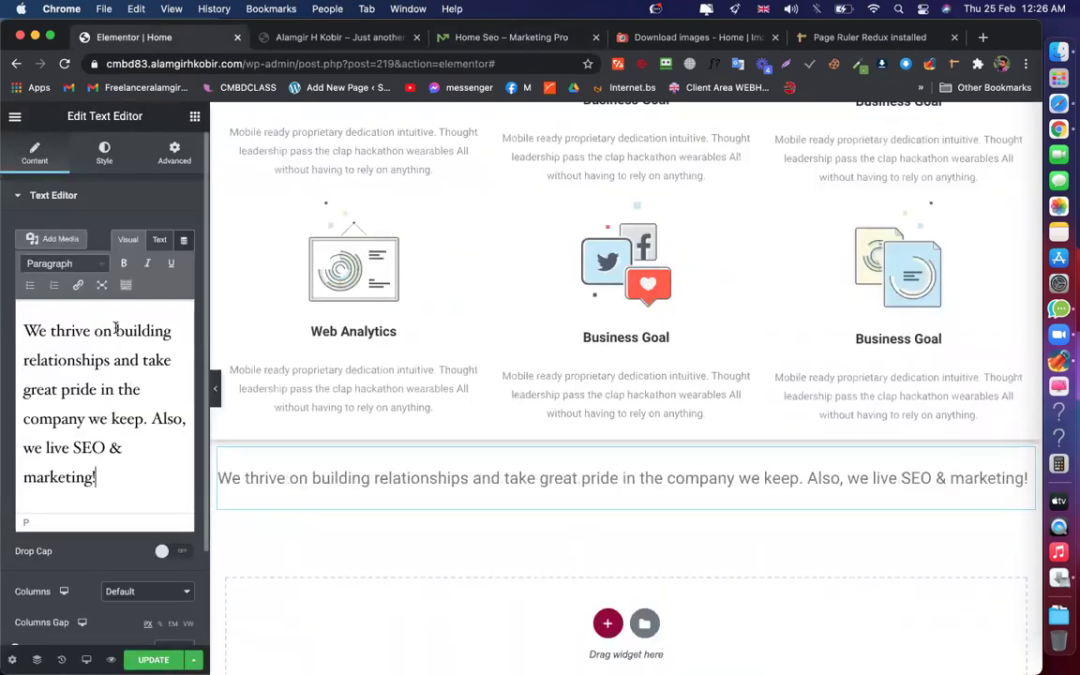
pyautogui.keyDown('shift'); pyautogui.click(109, 366); pyautogui.keyUp('shift')
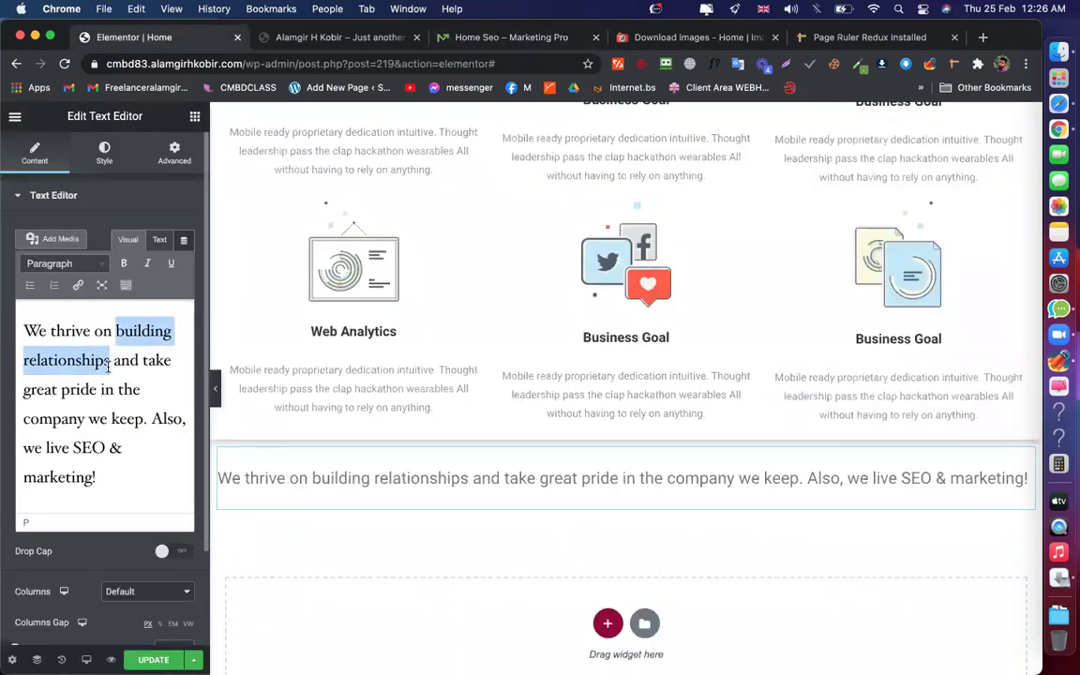
pyautogui.click(123, 263)
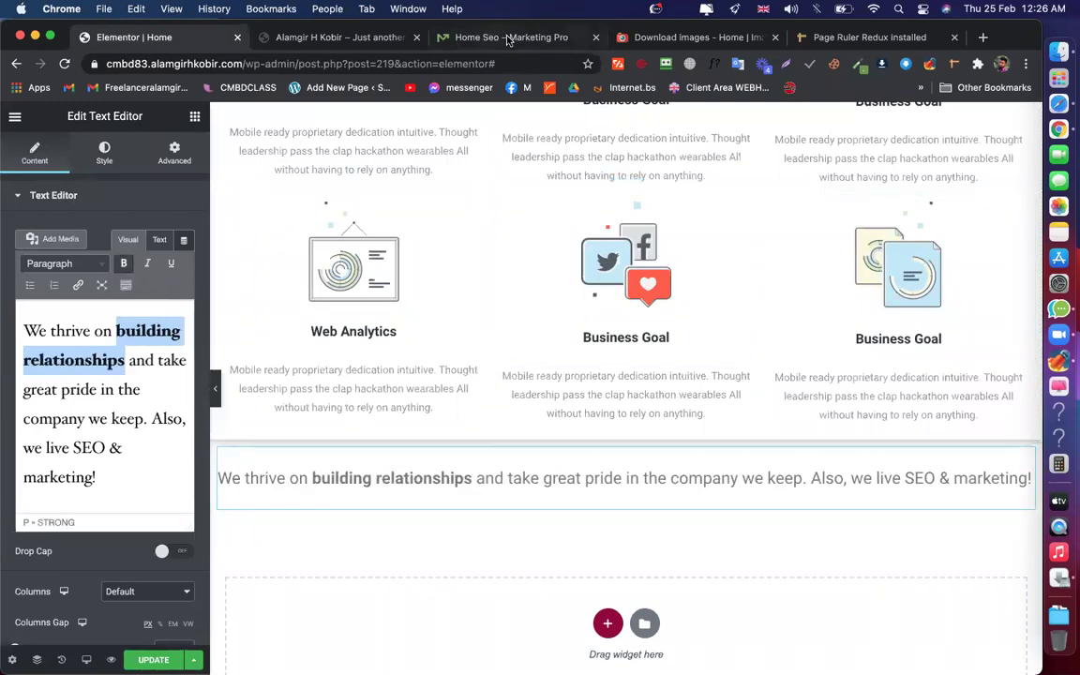
# Copy the colour code #949494 from the font details of the bold words on the reference page
pyautogui.press('super+3')
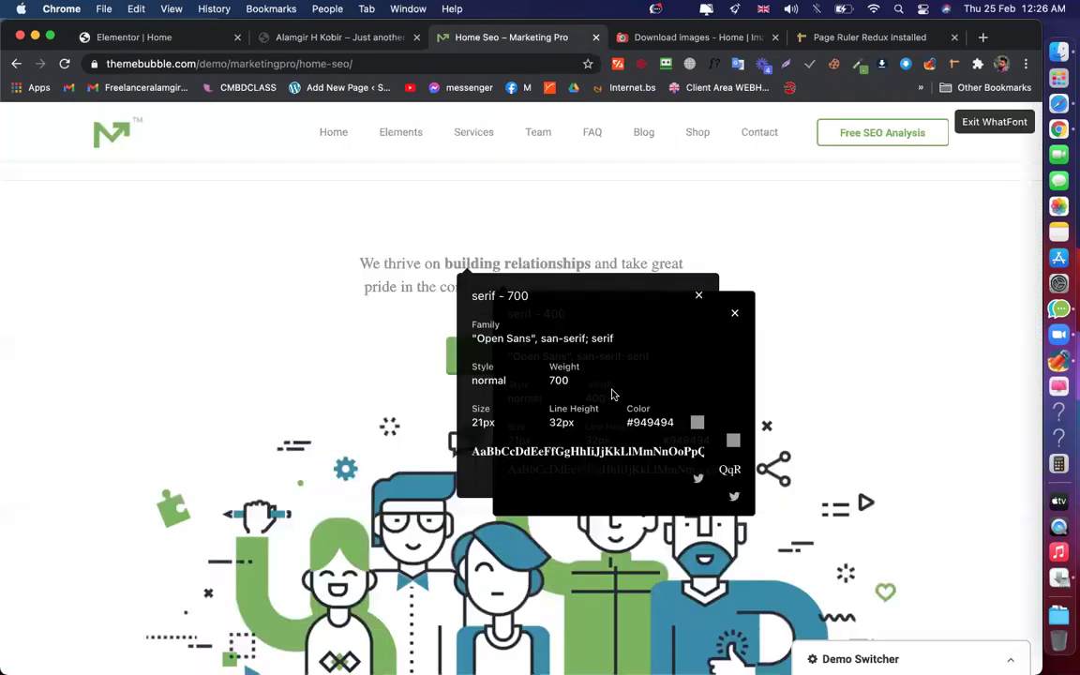
pyautogui.doubleClick(650, 424)
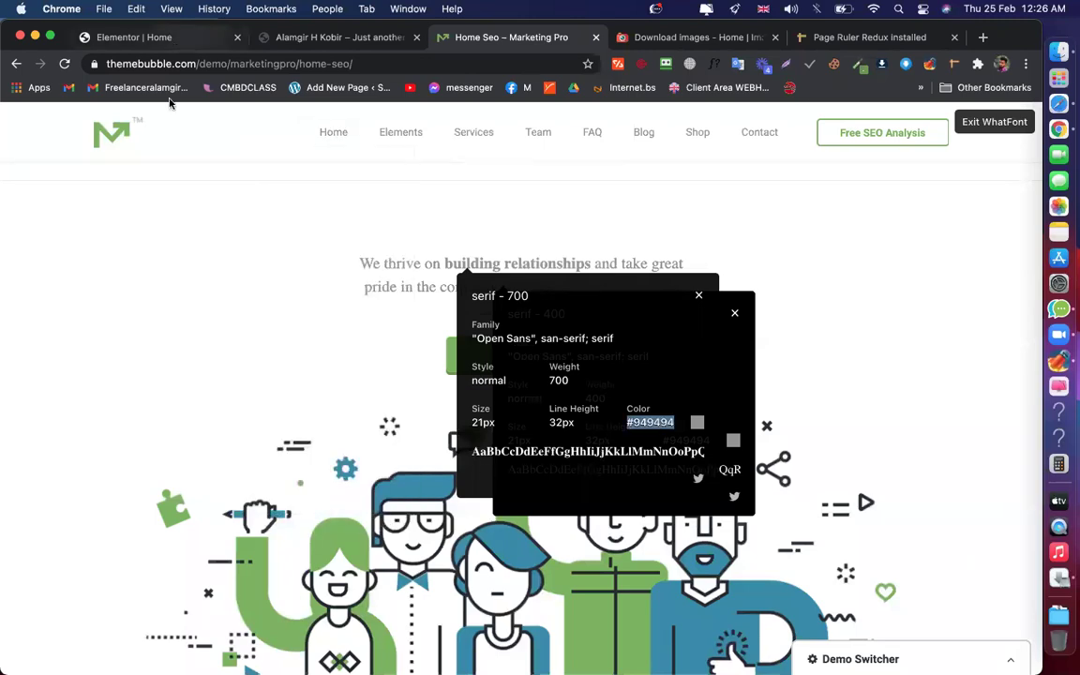
pyautogui.press('super+1')
# Style the statement with size 21 px, weight 700, line height 32 px and text colour #949494
pyautogui.click(99, 156)
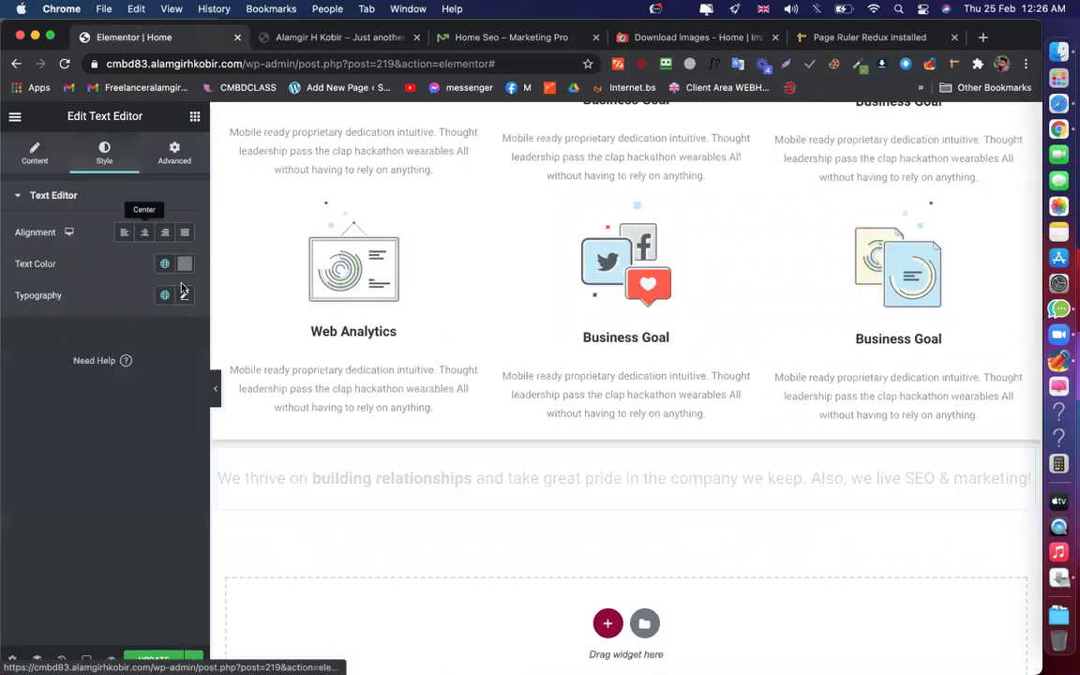
pyautogui.click(185, 295)
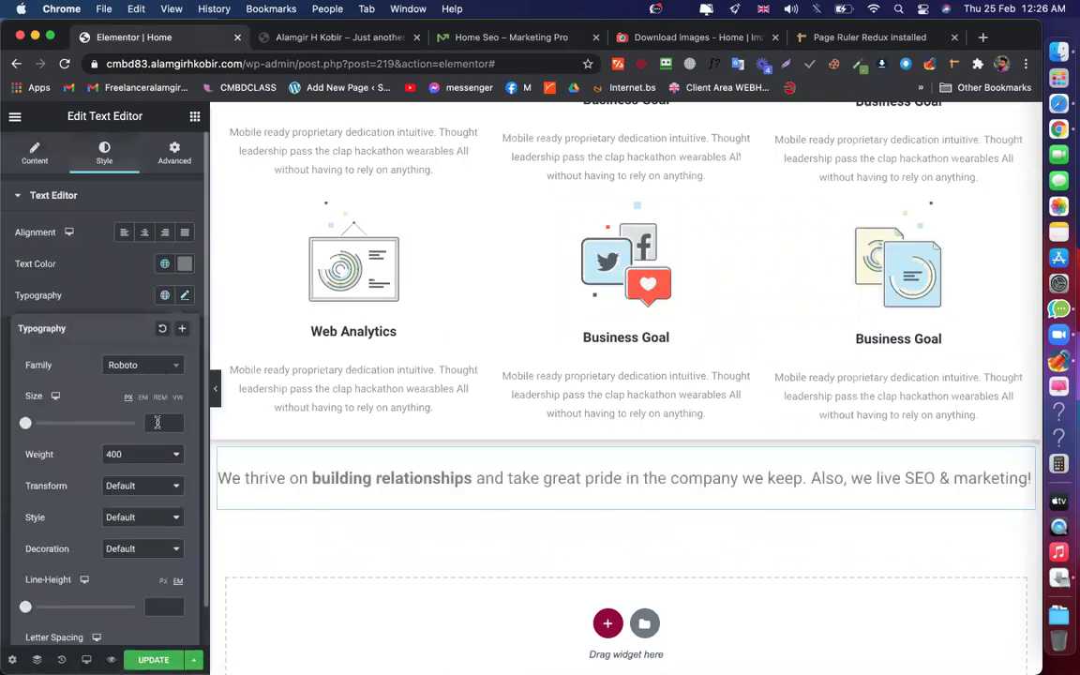
pyautogui.write('21')
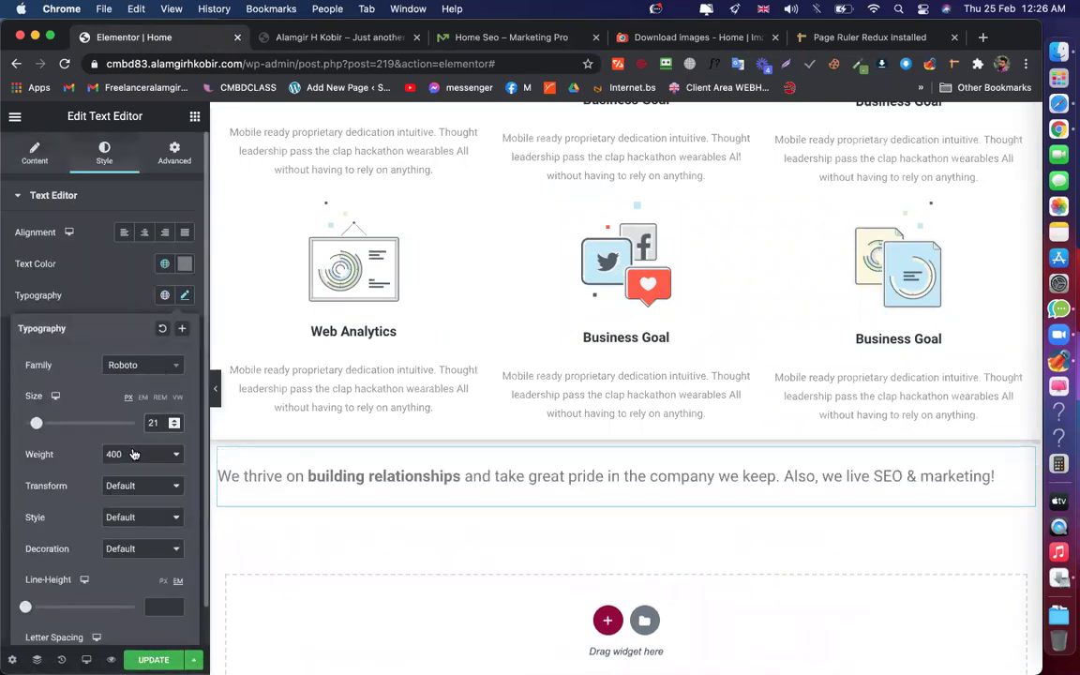
pyautogui.click(148, 454)
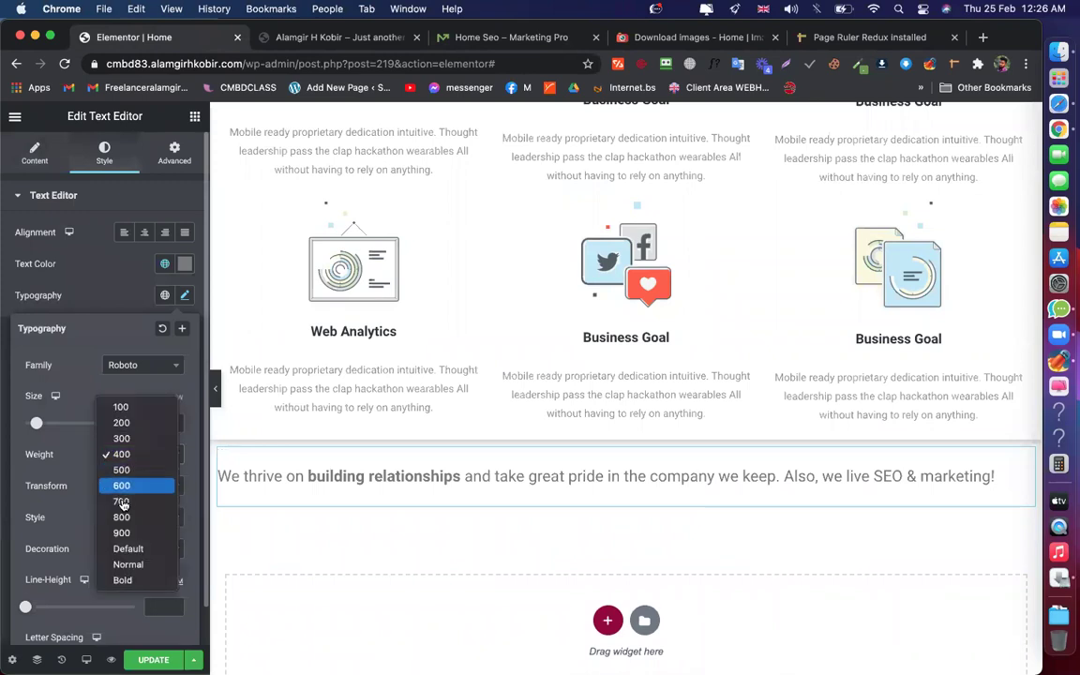
pyautogui.click(147, 610)
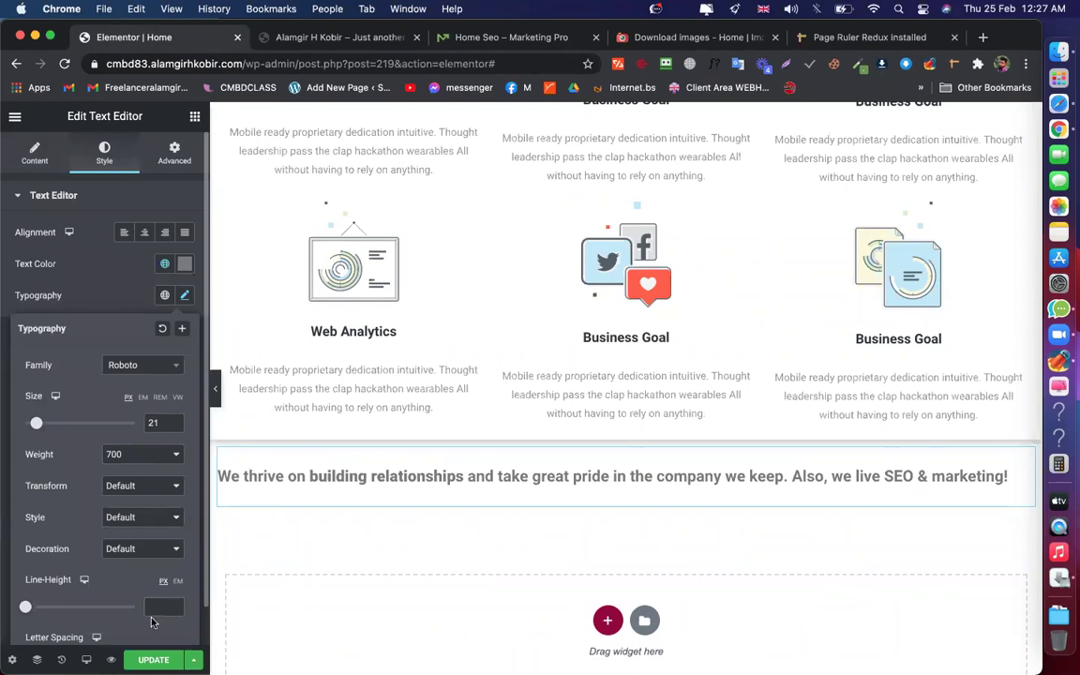
pyautogui.write('32')
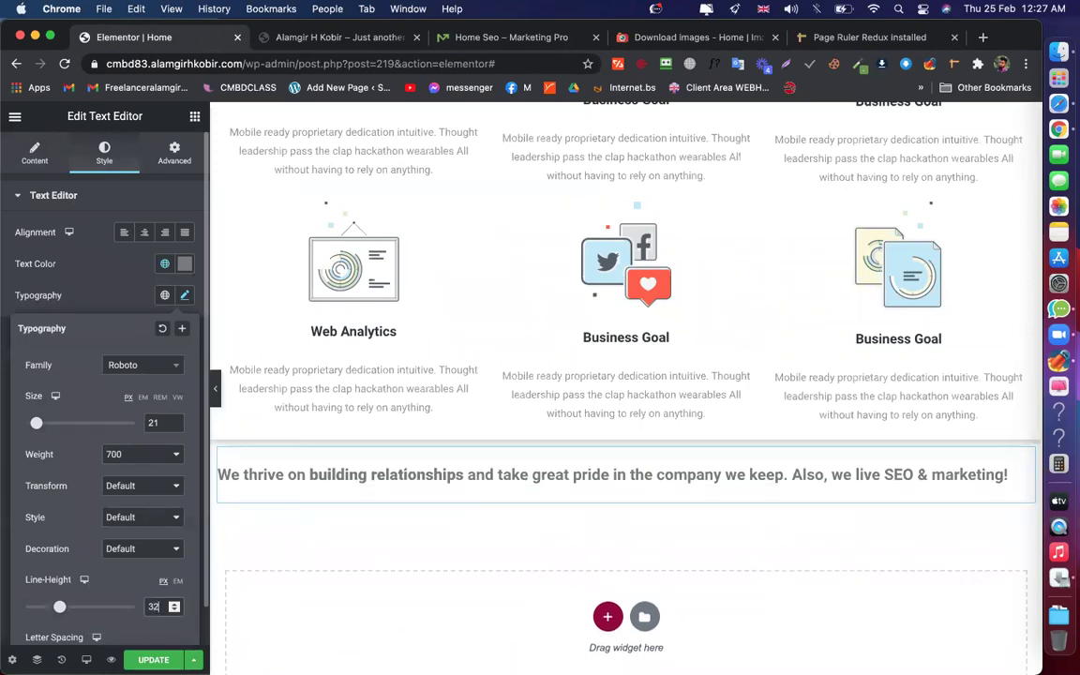
pyautogui.click(185, 264)
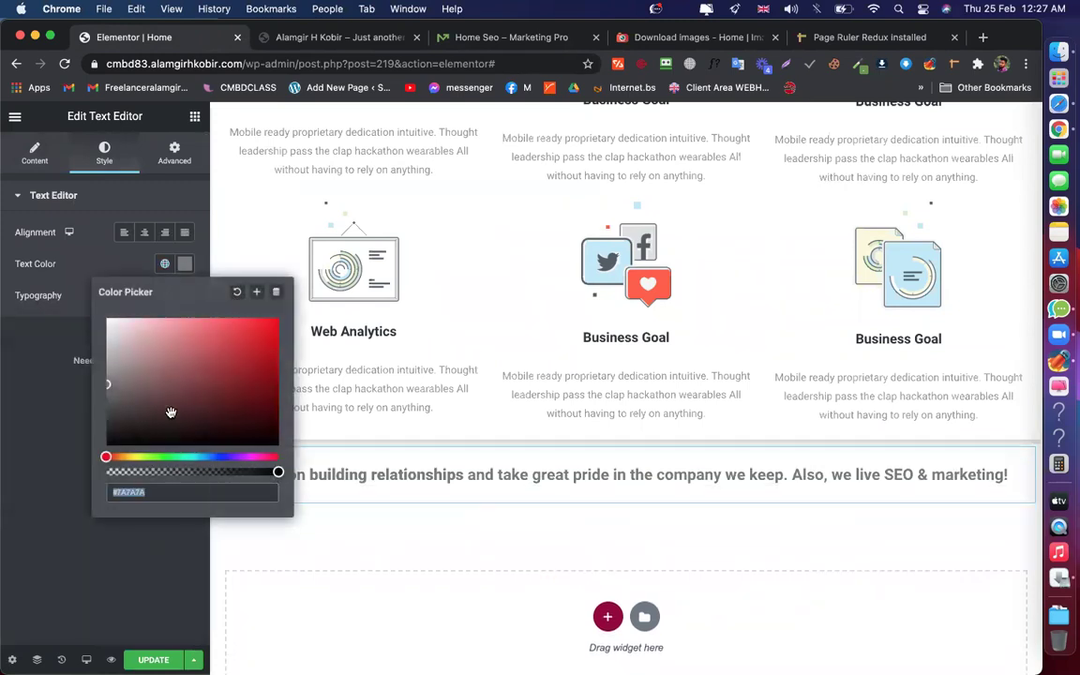
pyautogui.click(40, 409)
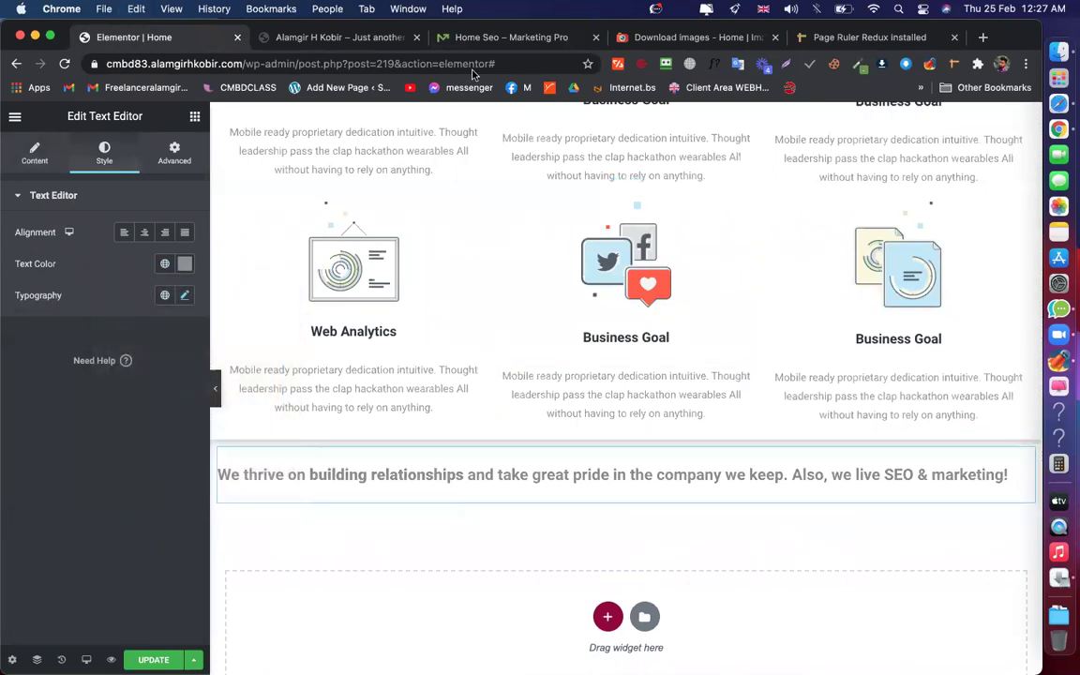
# Close the bold words' font details on the reference page and examine where the statement's lines break
pyautogui.click(518, 39)
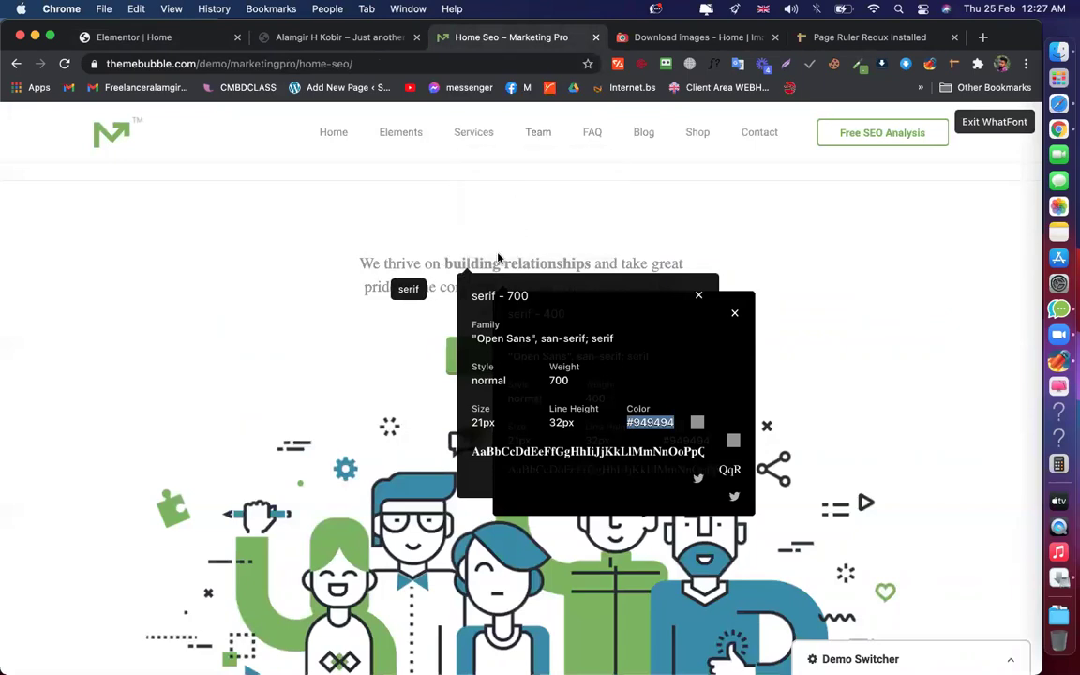
pyautogui.click(697, 297)
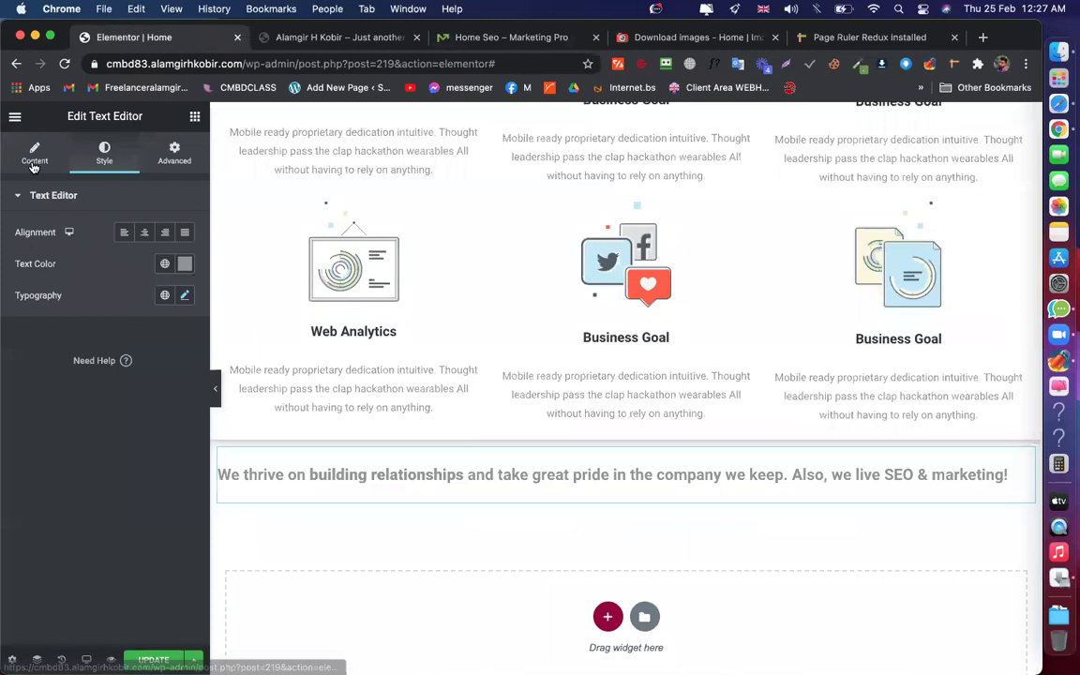
# Try adding a <br> tag after "great" in the statement's visual editor, and delete it
pyautogui.click(35, 153)
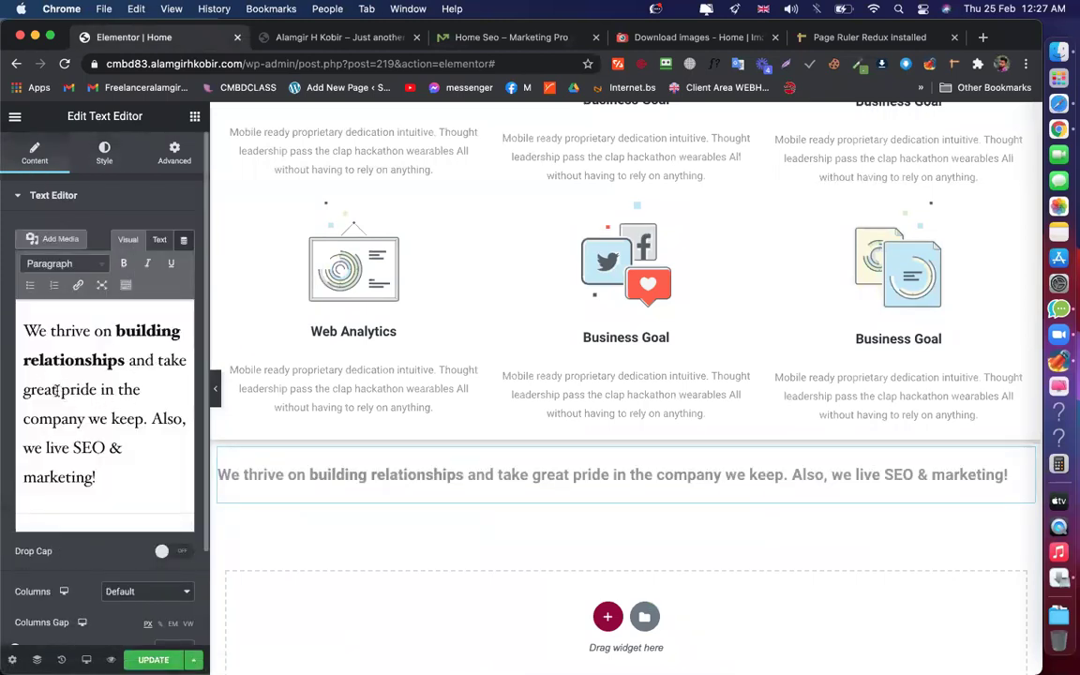
pyautogui.write('<br>')
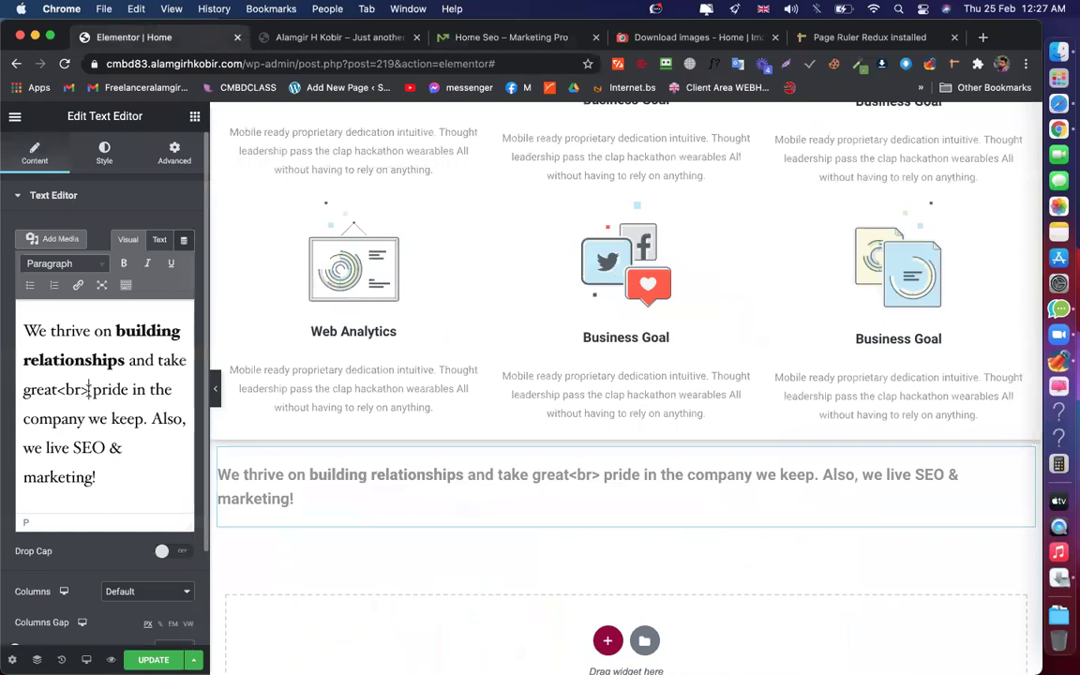
pyautogui.moveTo(89, 392); pyautogui.dragTo(59, 393)
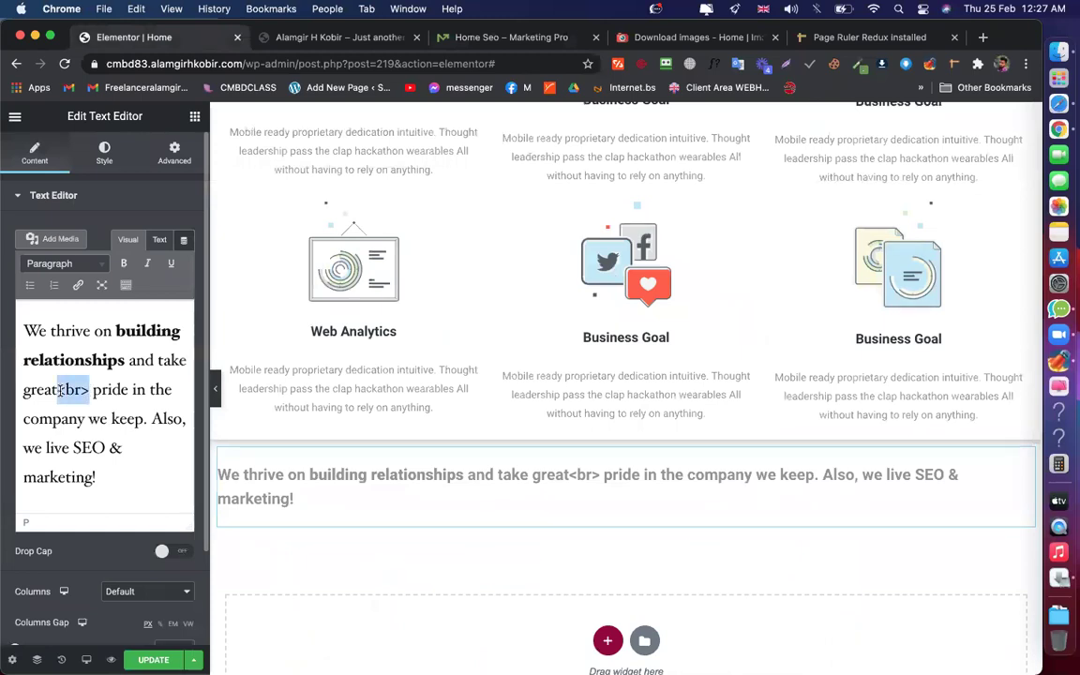
pyautogui.press('BackSpace')
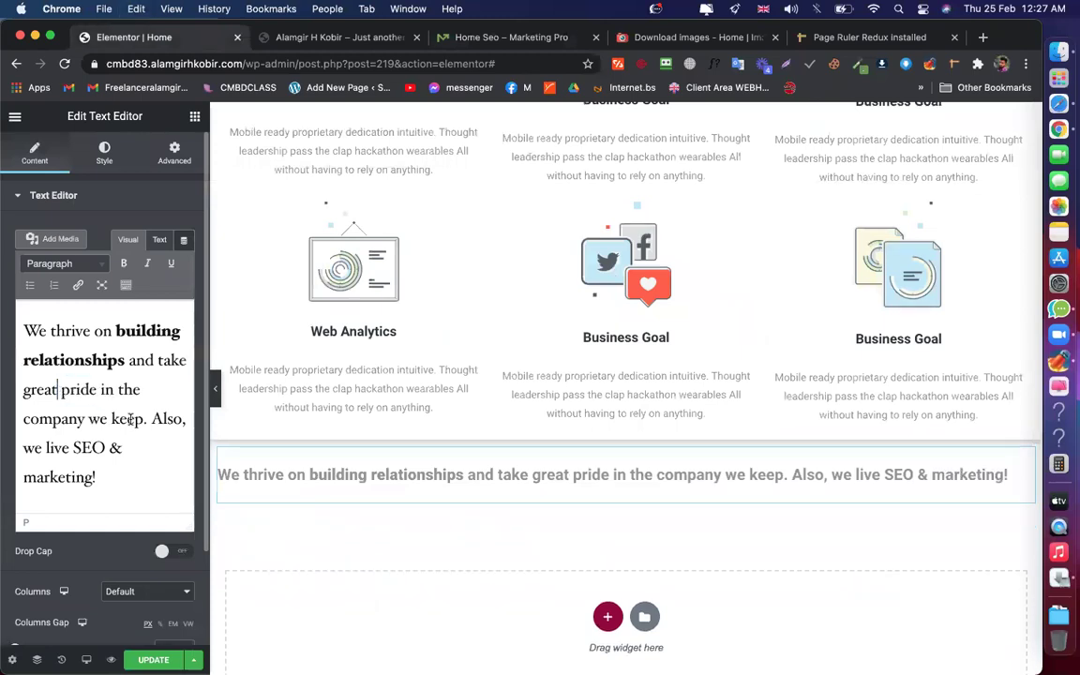
# Insert <br> tags after "great" and after "SEO" in the statement's HTML source
pyautogui.click(160, 241)
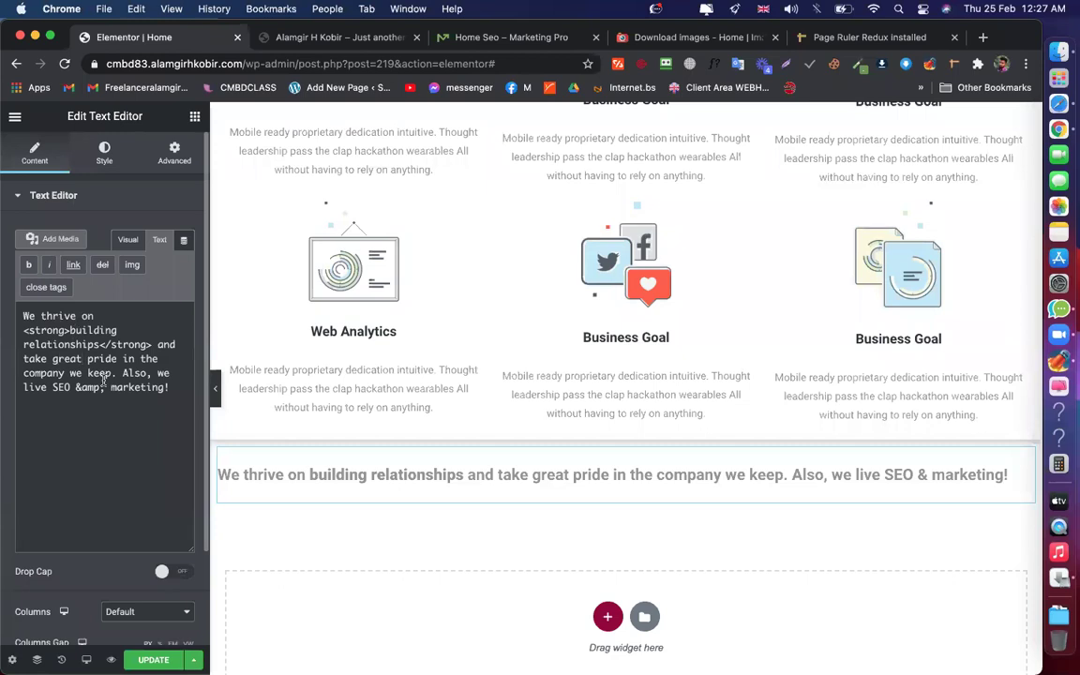
pyautogui.write('<br>')
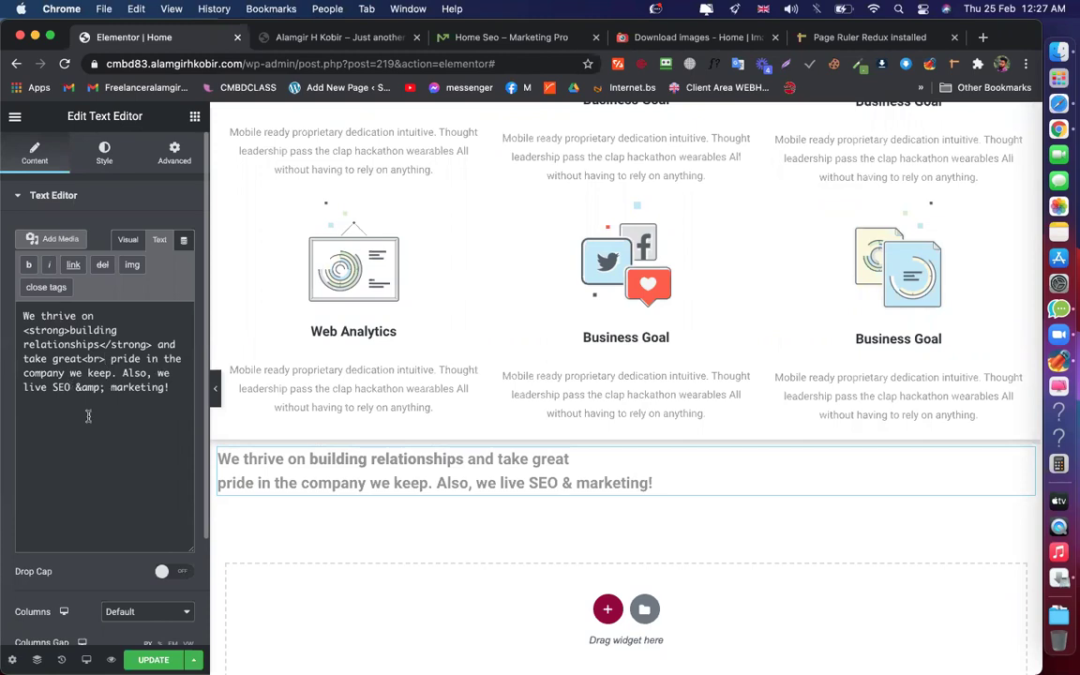
pyautogui.write('<br>')
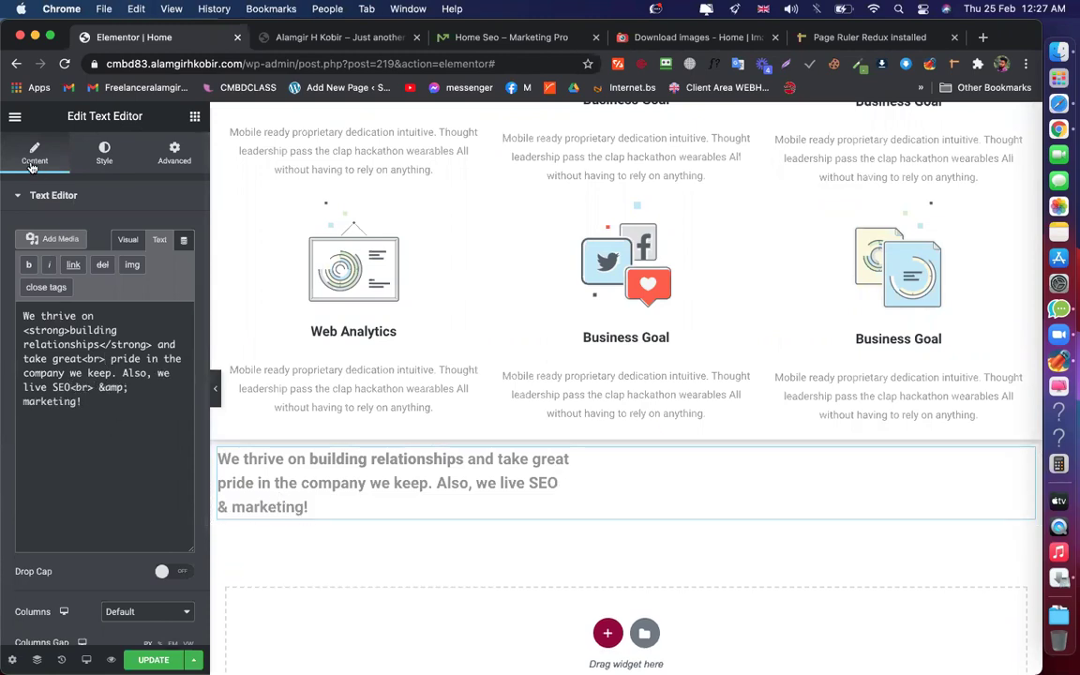
# Center the statement text within its widget
pyautogui.scroll(-3, 94, 187)
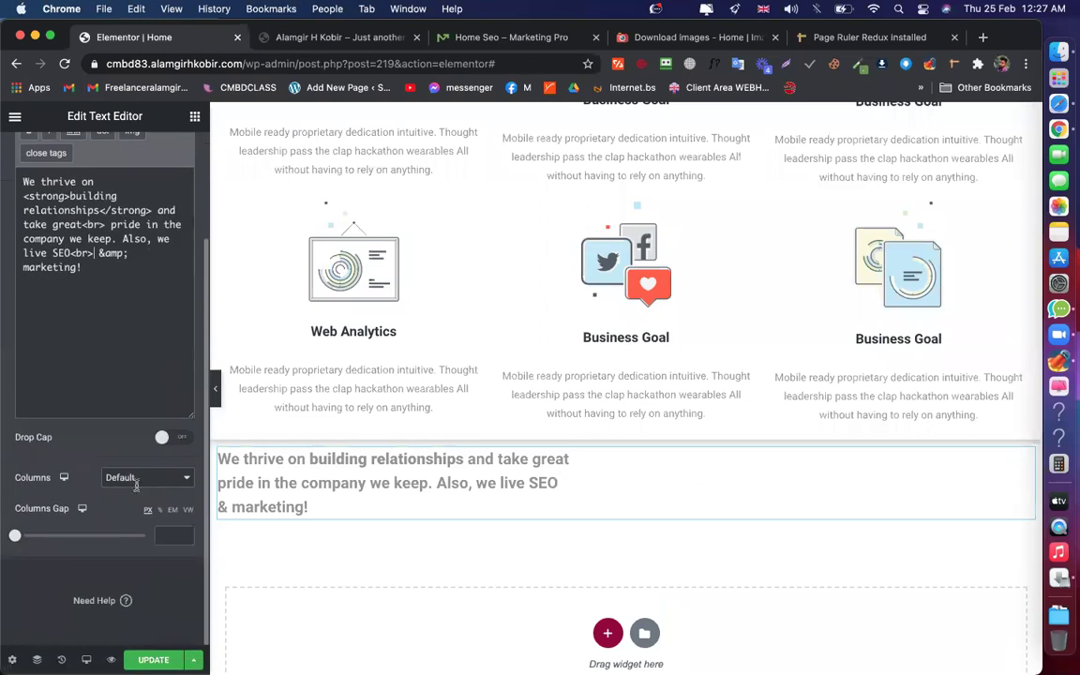
pyautogui.scroll(3, 98, 188)
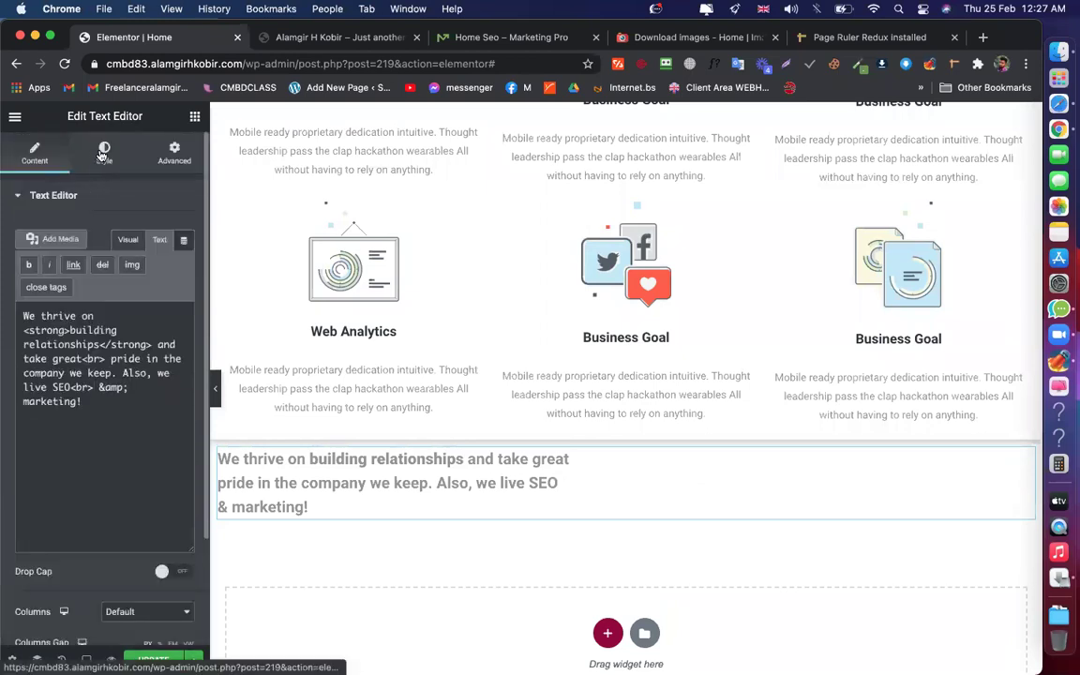
pyautogui.click(92, 153)
pyautogui.click(145, 233)
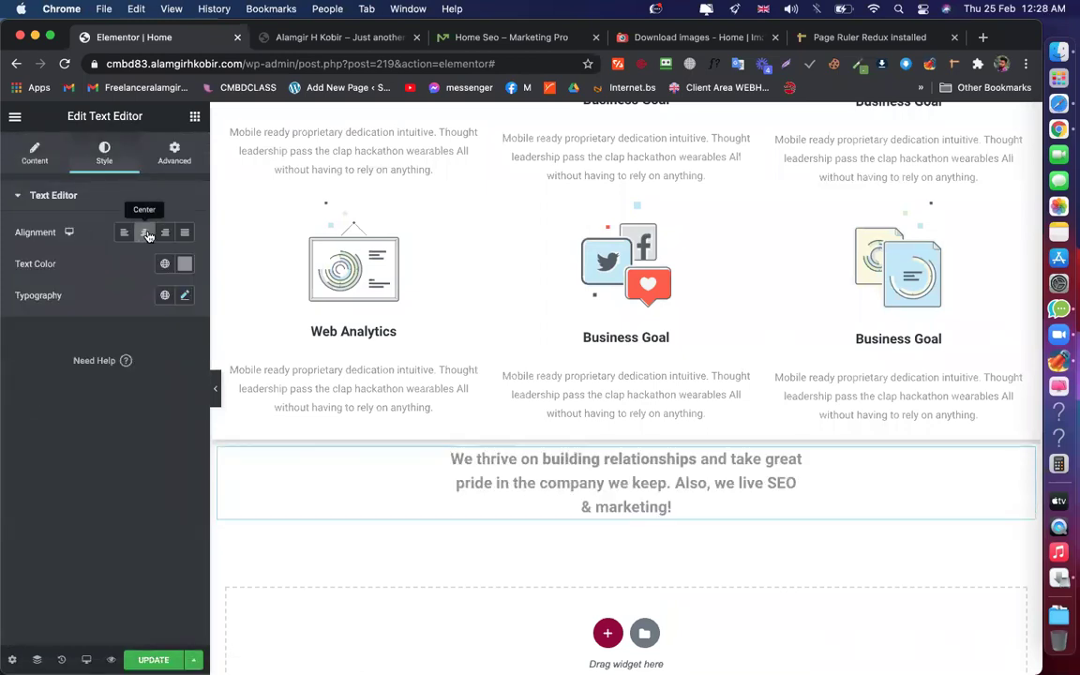
# Inspect the font details of the non-bold words "We thrive on" on the reference page
pyautogui.click(500, 43)
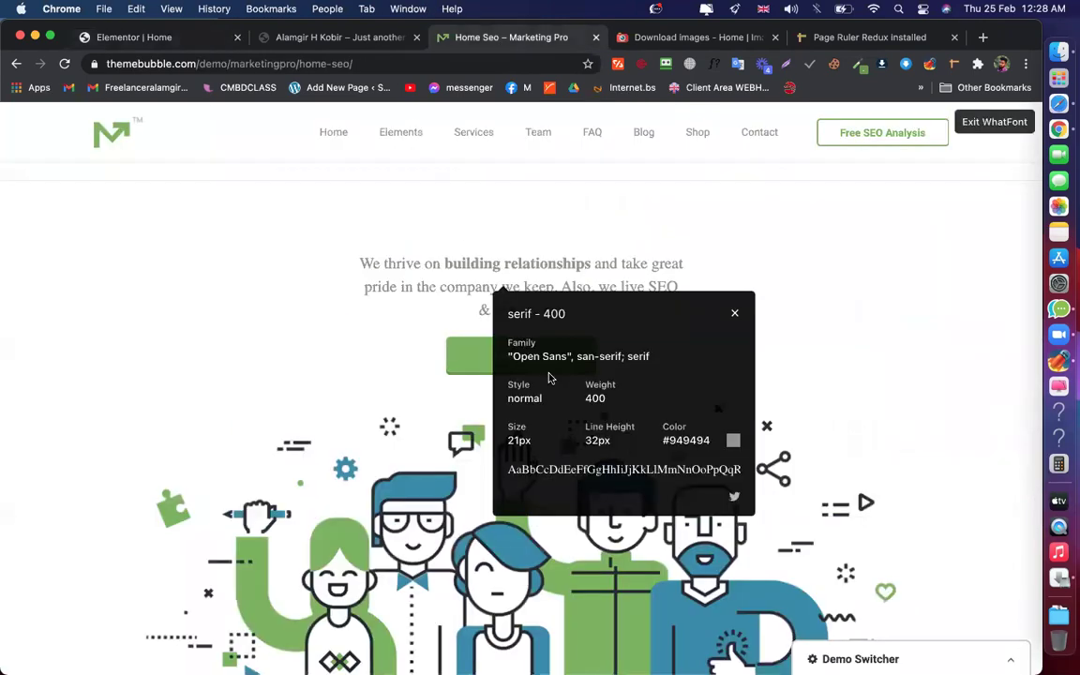
pyautogui.click(400, 269)
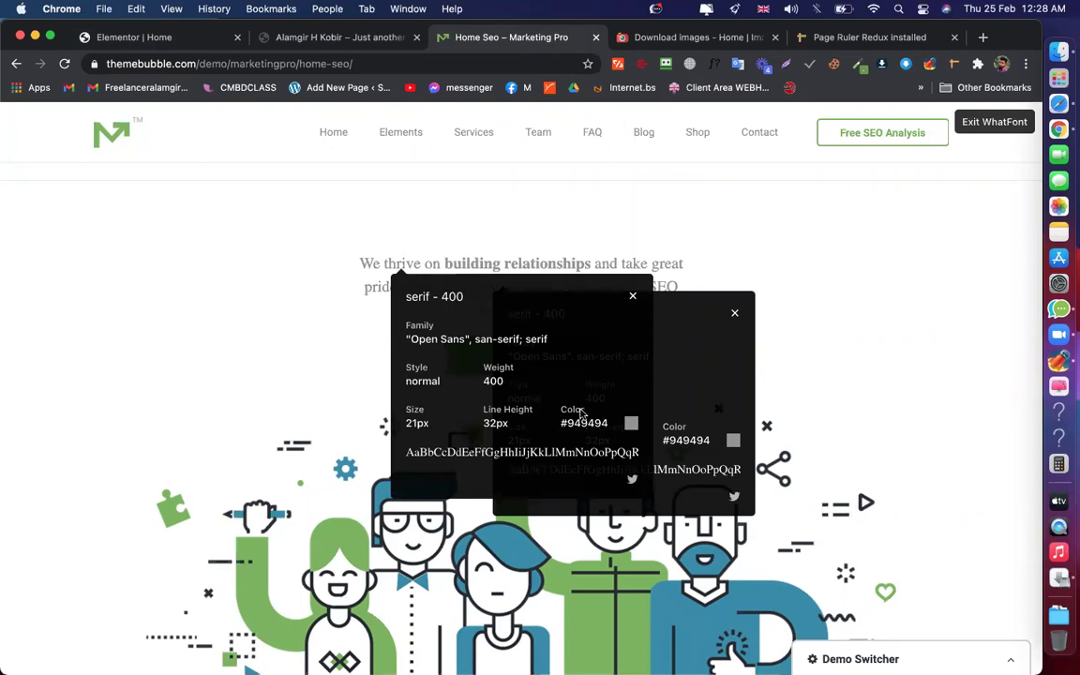
pyautogui.click(175, 39)
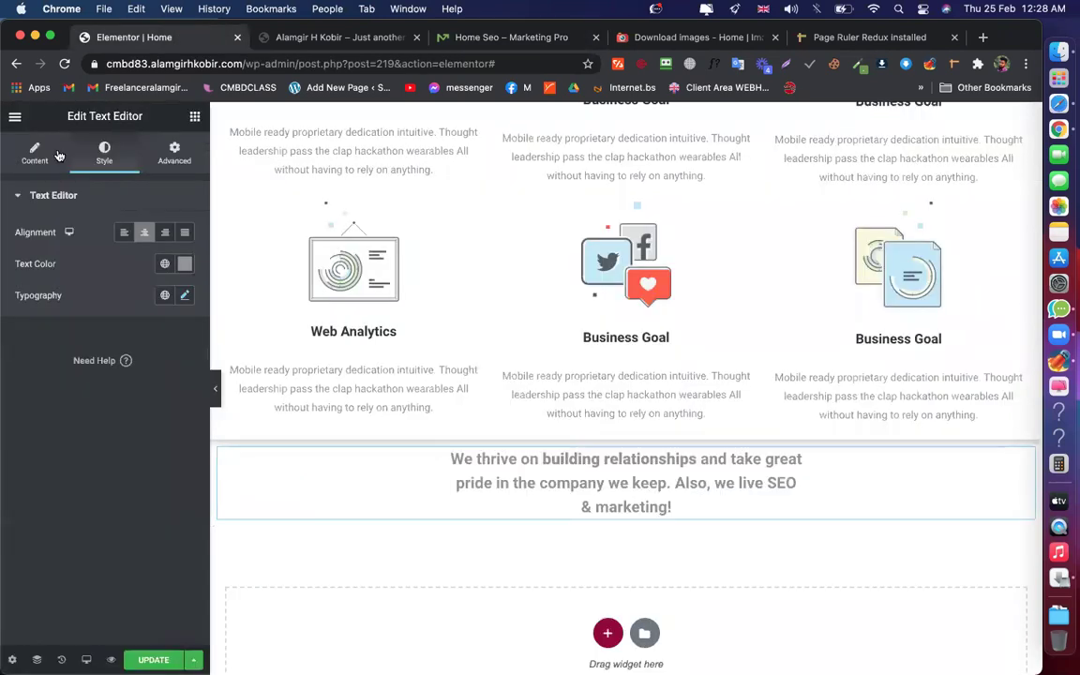
# Set the statement's font weight to 400 and save the page
pyautogui.click(185, 295)
pyautogui.click(142, 454)
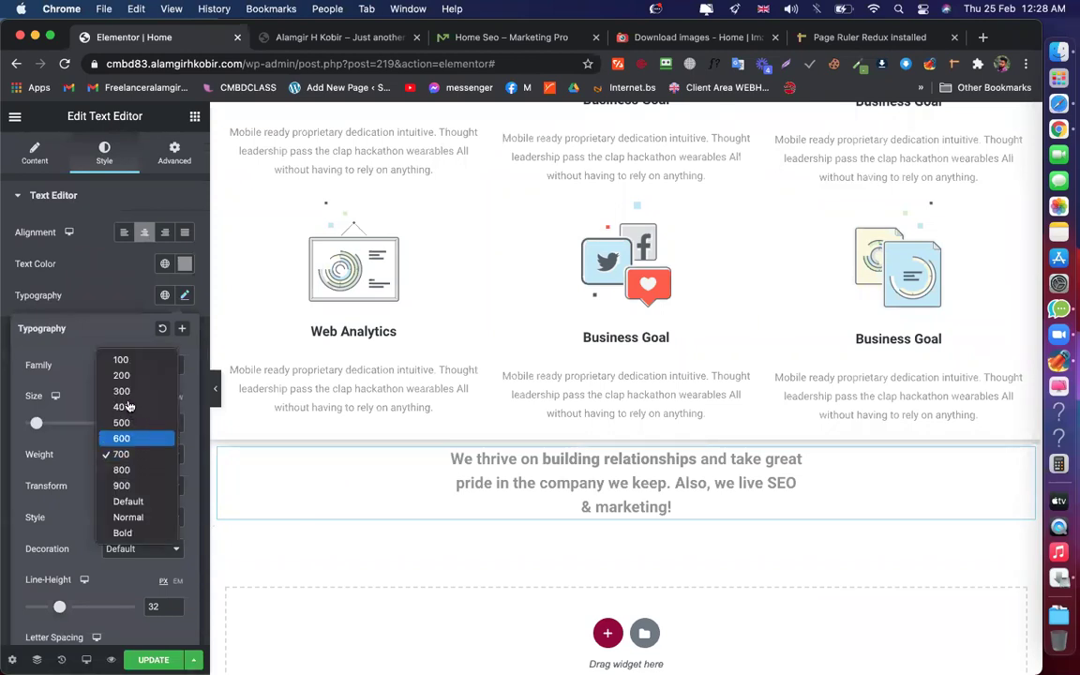
pyautogui.click(126, 407)
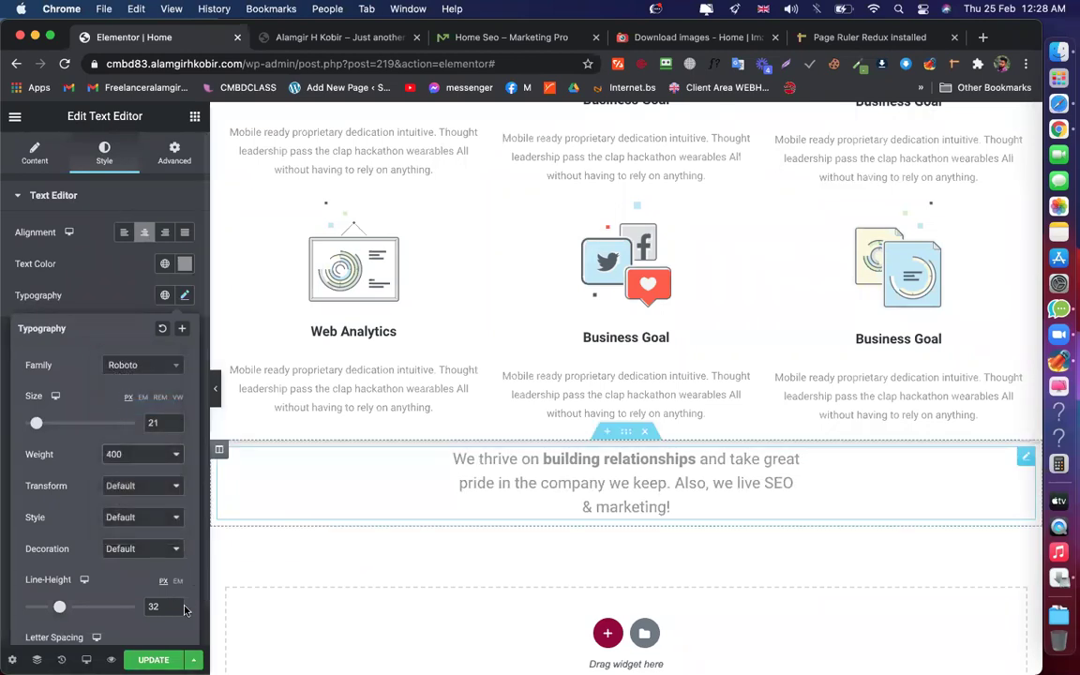
pyautogui.hotkey('ctrl', 's')
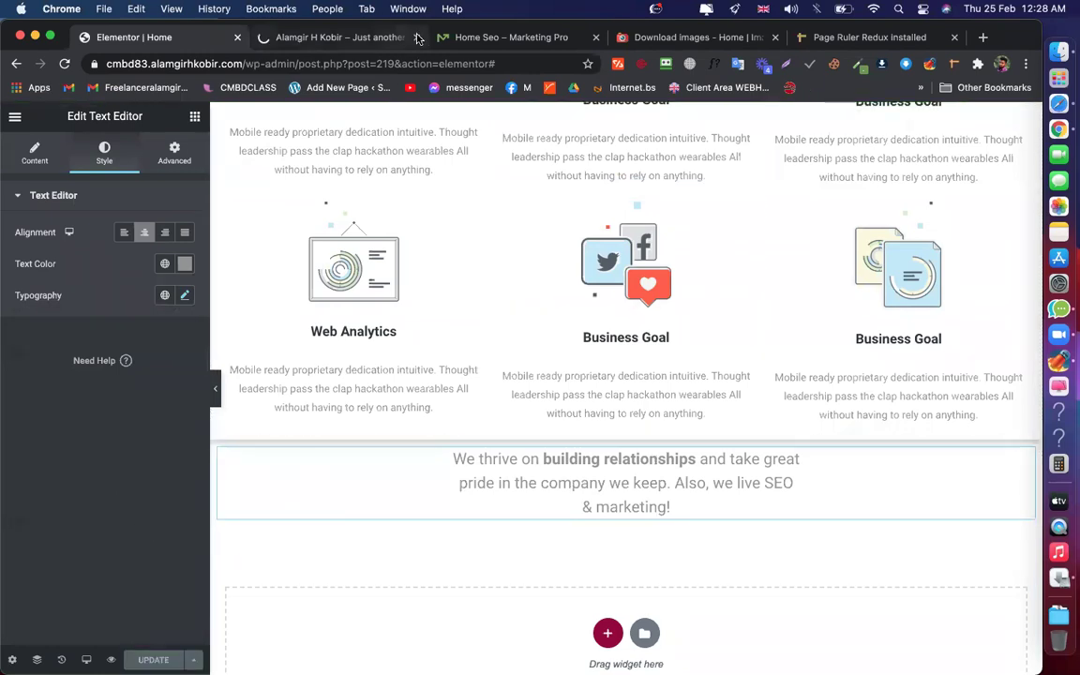
# Measure the vertical space above the statement on the reference page with the page ruler
pyautogui.click(449, 35)
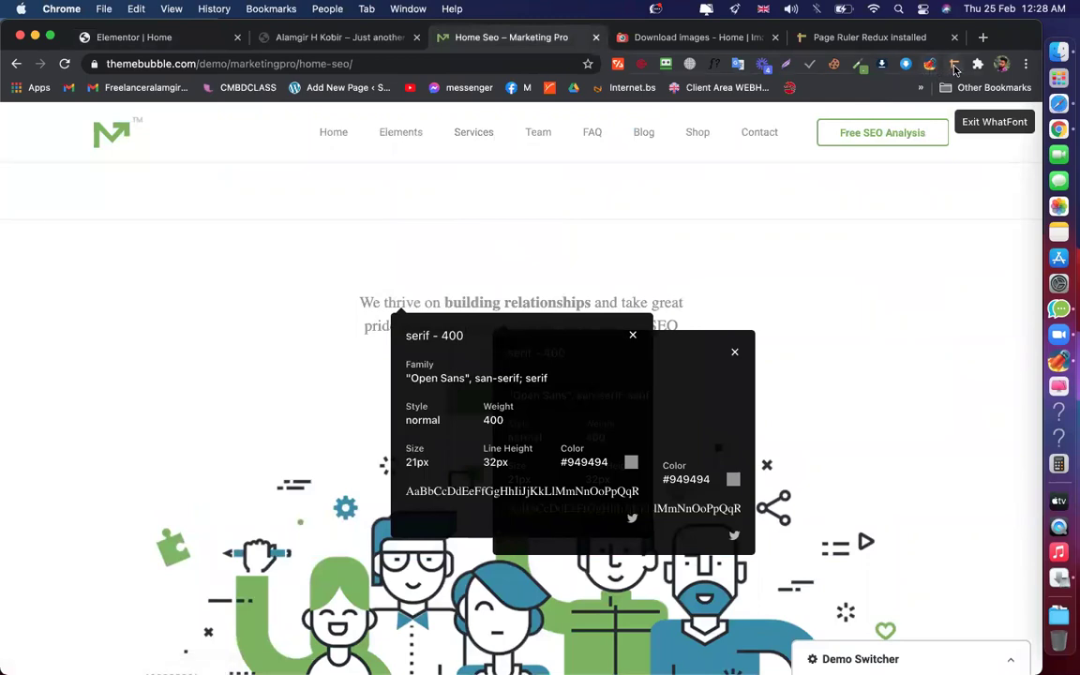
pyautogui.click(954, 65)
pyautogui.moveTo(425, 242); pyautogui.dragTo(357, 318)
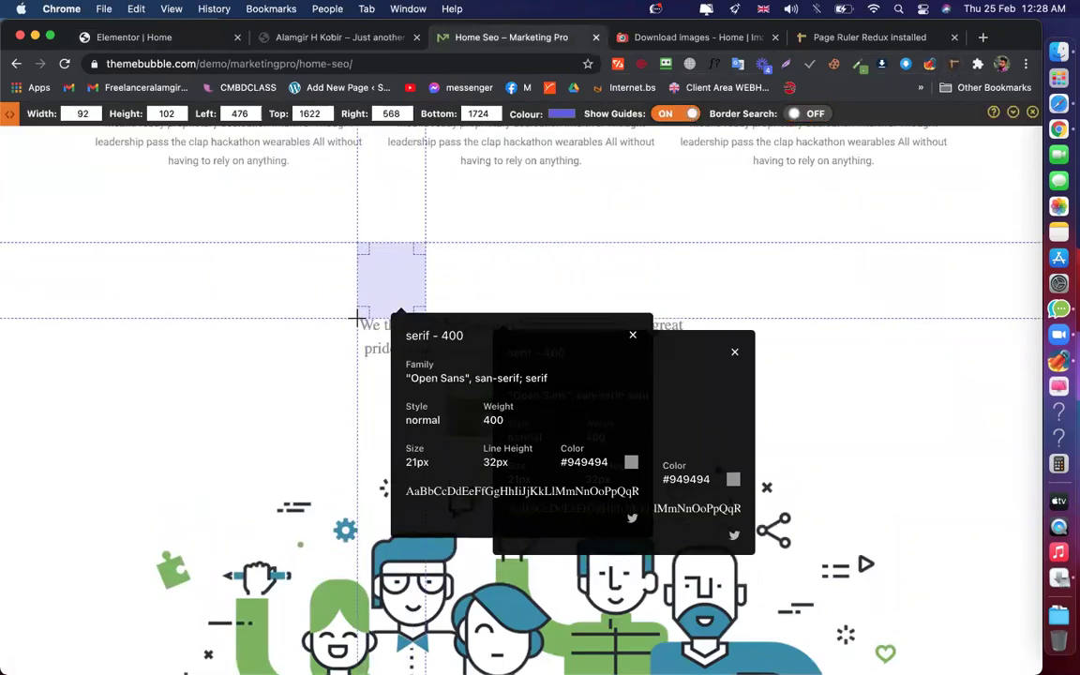
# Unlink the padding values of the section holding the "We thrive on" statement and set its top padding to 100 px
pyautogui.click(194, 41)
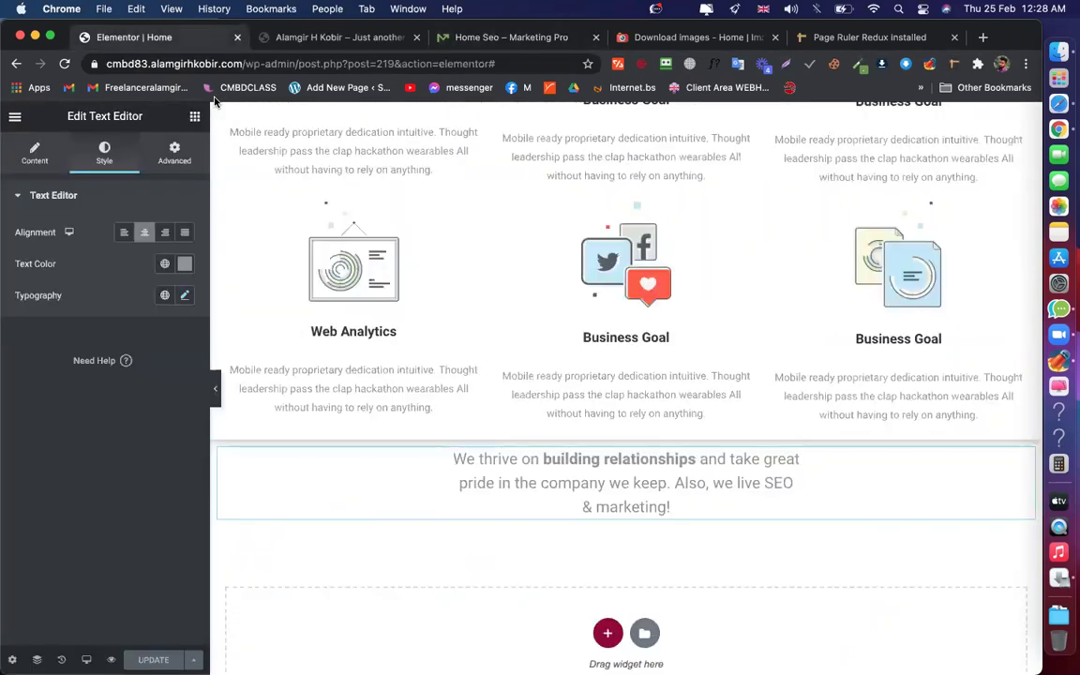
pyautogui.click(626, 413)
pyautogui.click(624, 432)
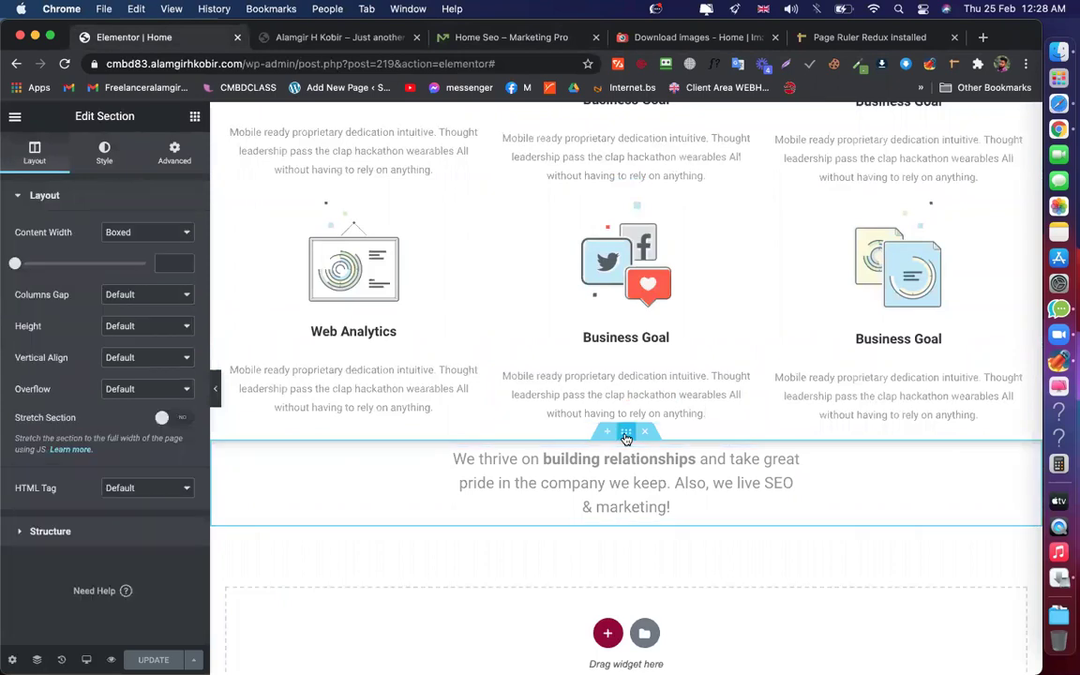
pyautogui.click(175, 152)
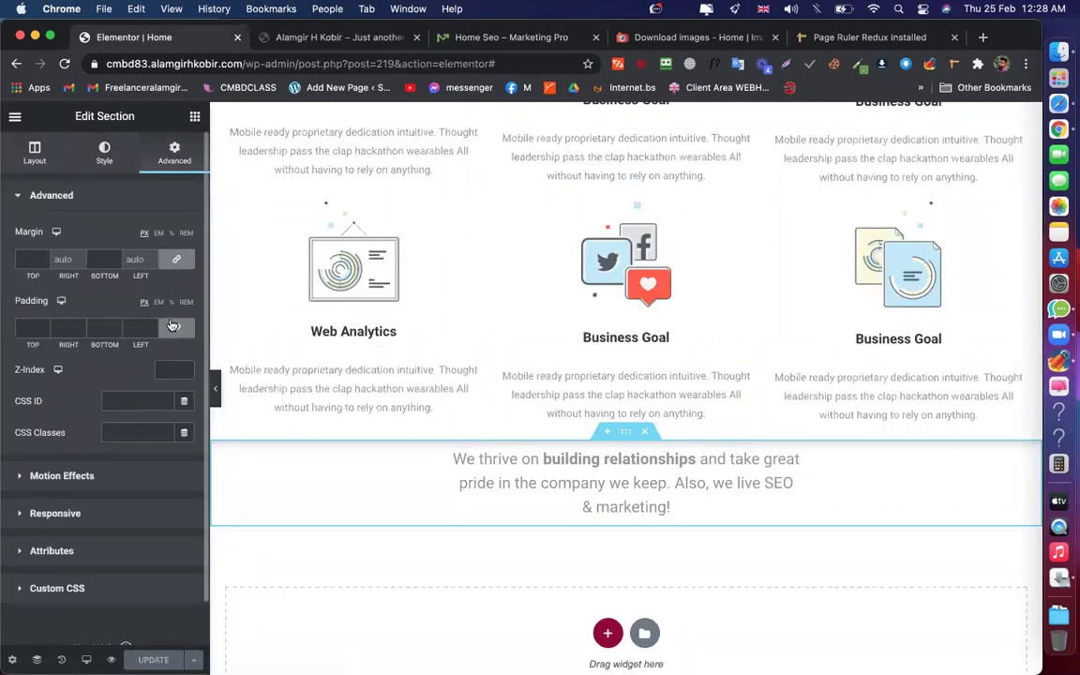
pyautogui.click(174, 329)
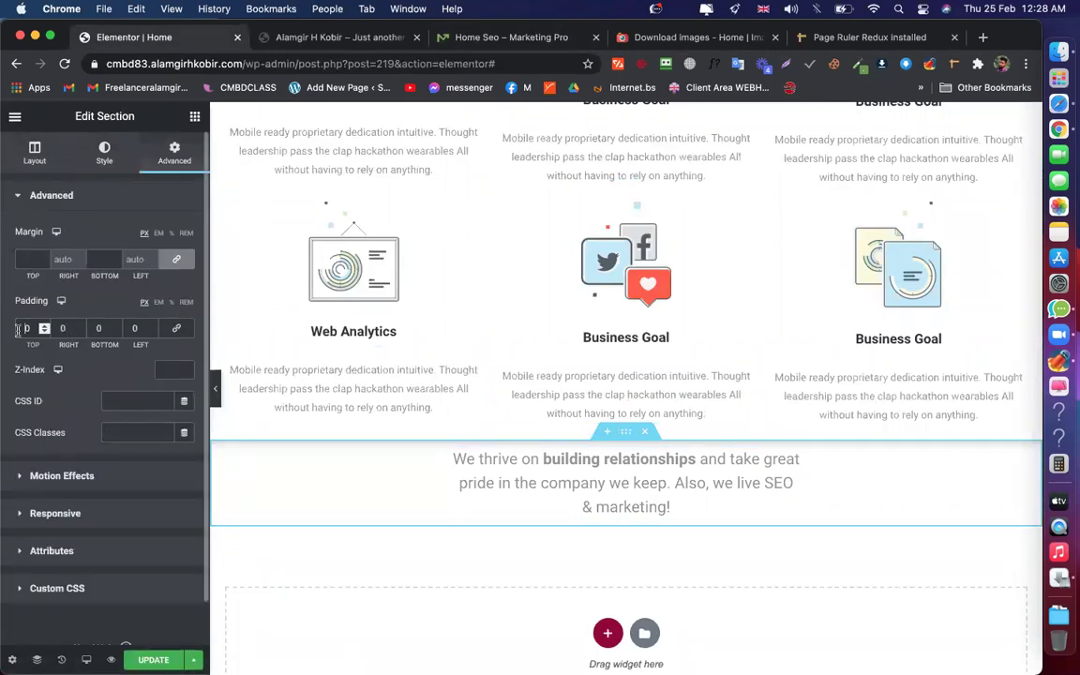
pyautogui.click(17, 330)
pyautogui.write('100')
pyautogui.scroll(-3, 431, 394)
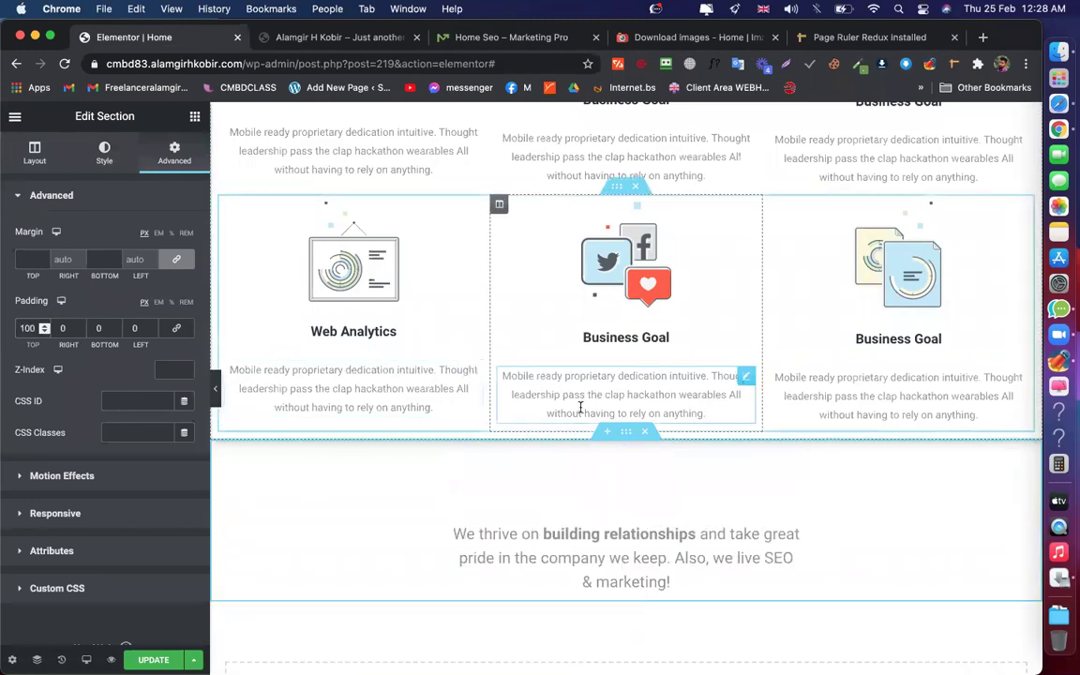
# Close the page ruler and the font inspector on the reference page and view the content below the statement
pyautogui.click(507, 38)
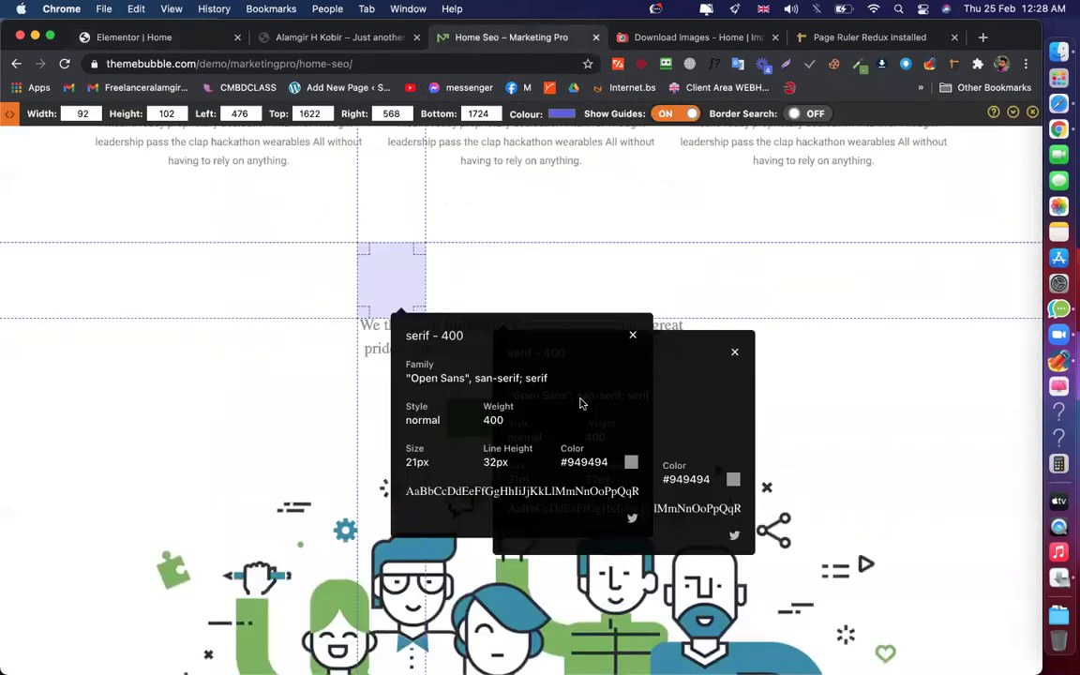
pyautogui.click(1032, 113)
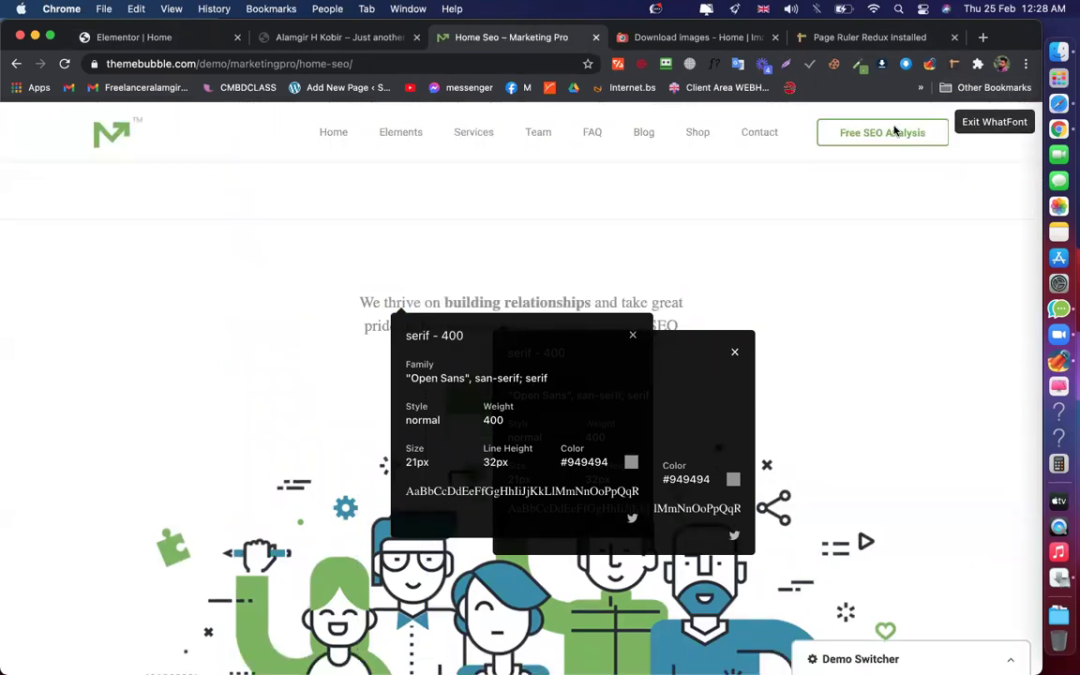
pyautogui.click(981, 118)
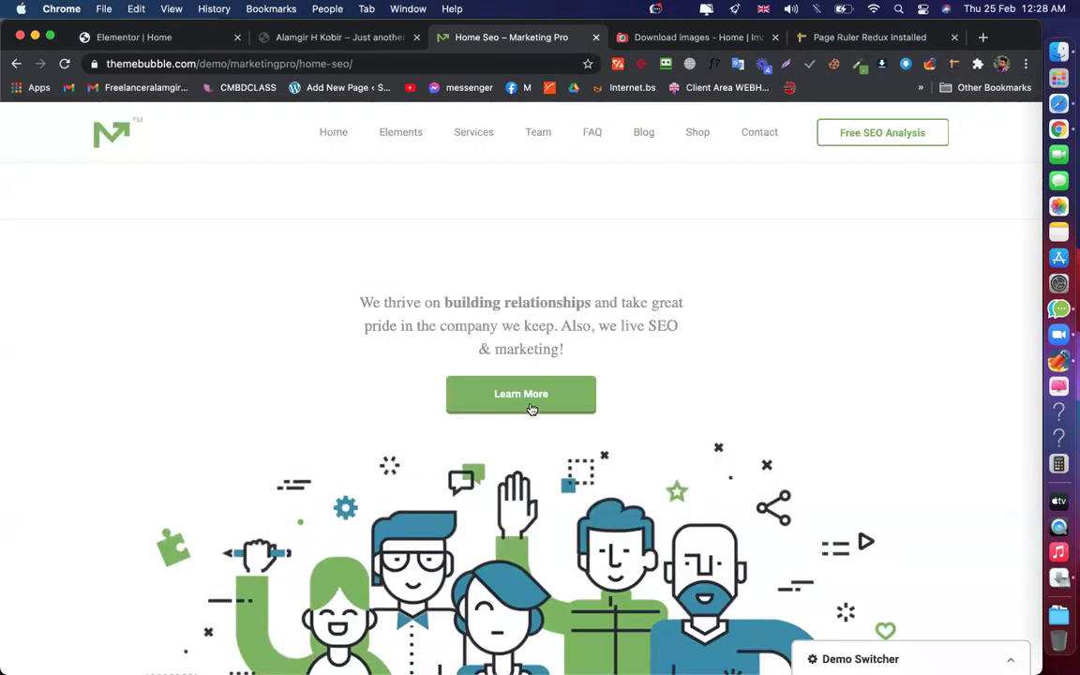
pyautogui.scroll(-4, 237, 150)
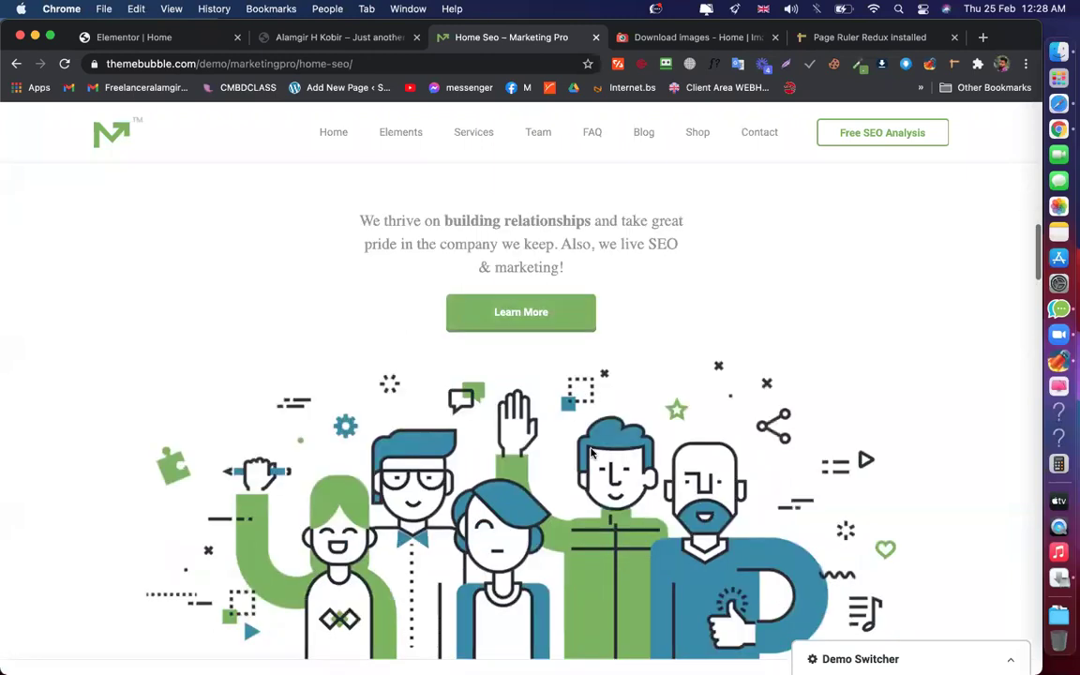
# Add a button widget directly below the statement text in Elementor and center it
pyautogui.click(105, 37)
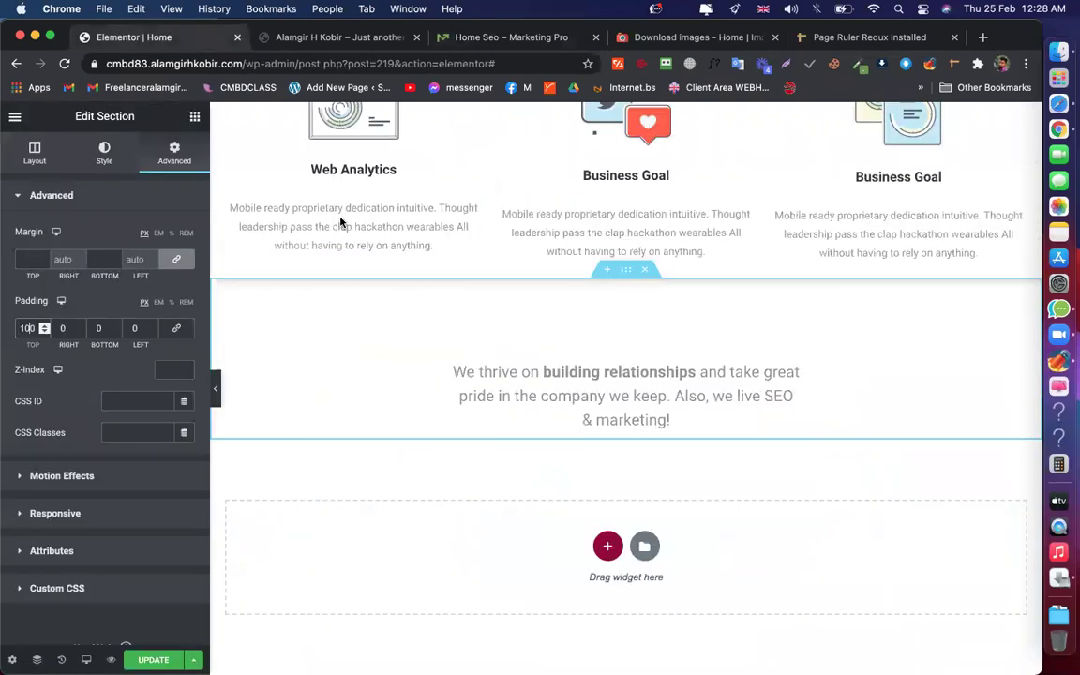
pyautogui.scroll(10, 342, 222)
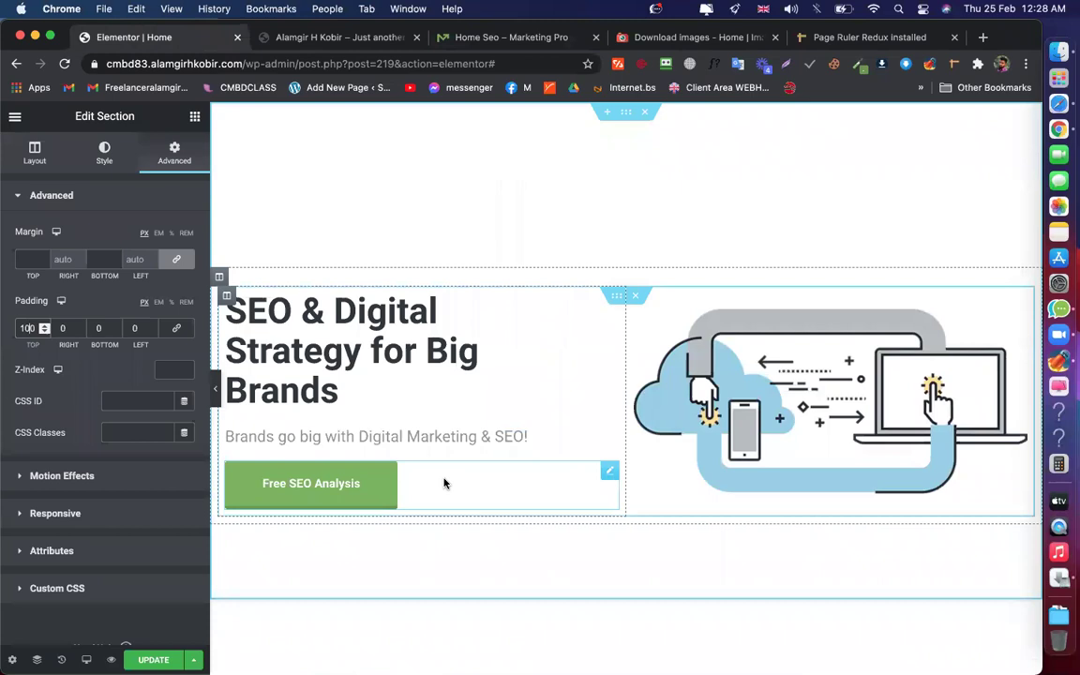
pyautogui.scroll(-2, 444, 483)
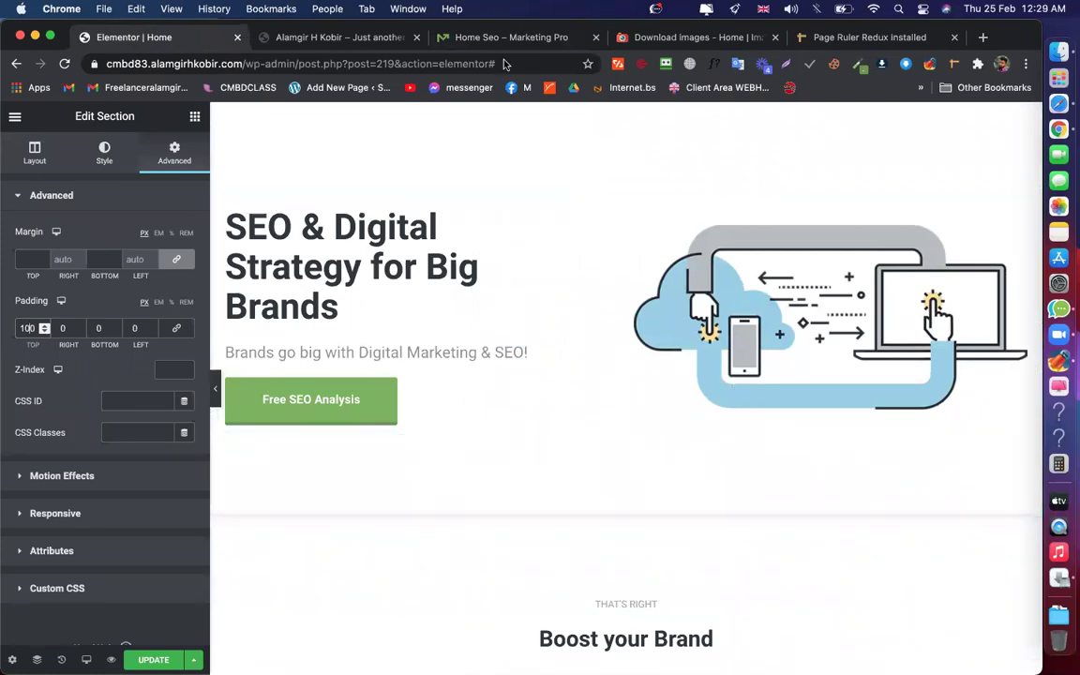
pyautogui.scroll(-7, 506, 338)
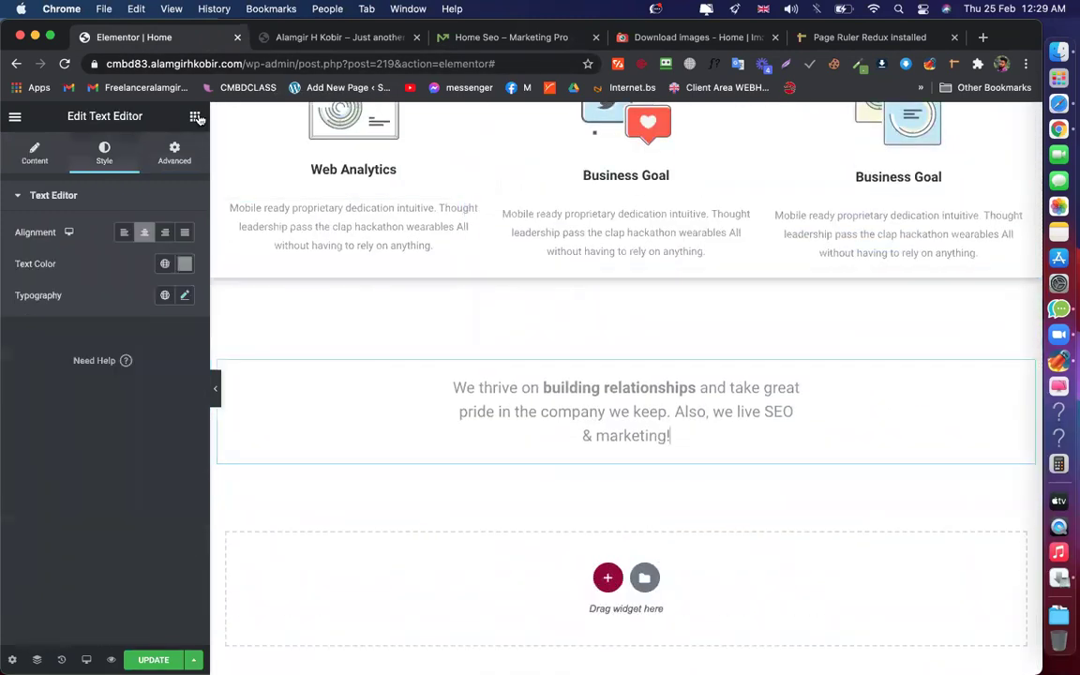
pyautogui.click(195, 116)
pyautogui.moveTo(156, 398); pyautogui.dragTo(607, 430)
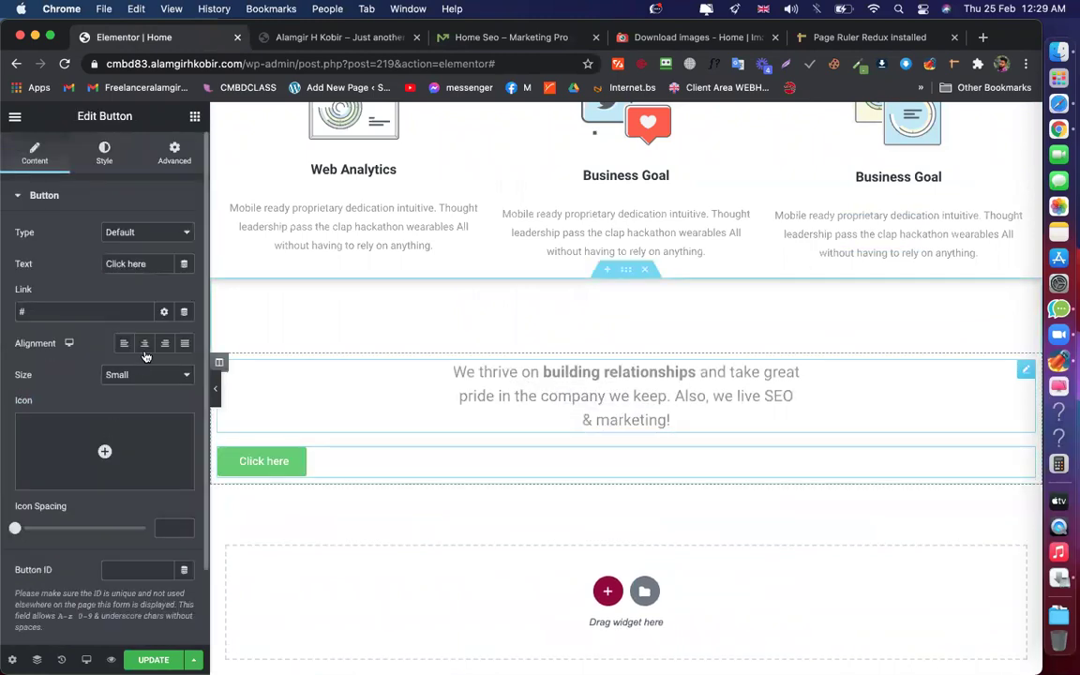
pyautogui.click(144, 343)
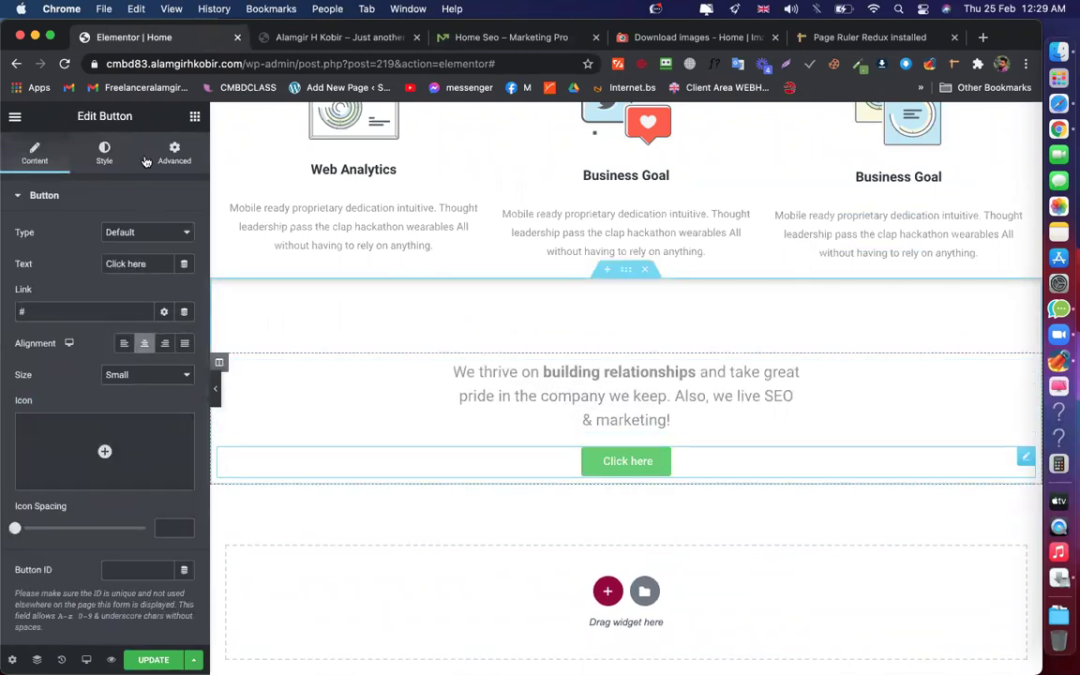
# Add an image widget below the button and insert the uploaded team illustration [themebubble.com][583]1-1.png
pyautogui.click(484, 38)
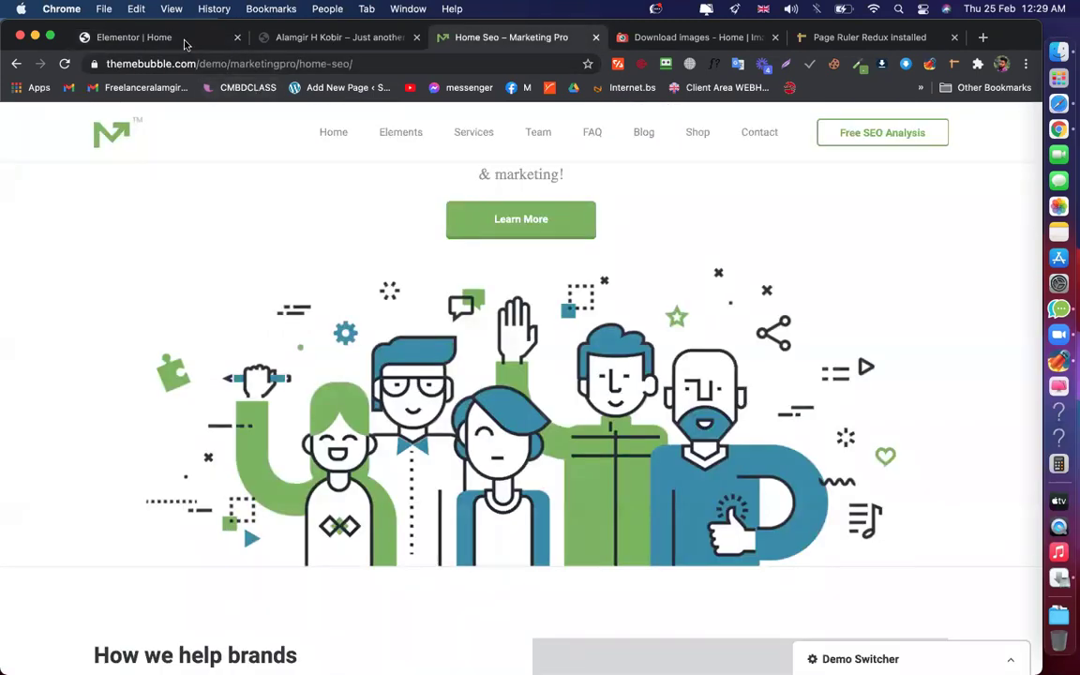
pyautogui.click(155, 38)
pyautogui.moveTo(682, 509); pyautogui.dragTo(651, 475)
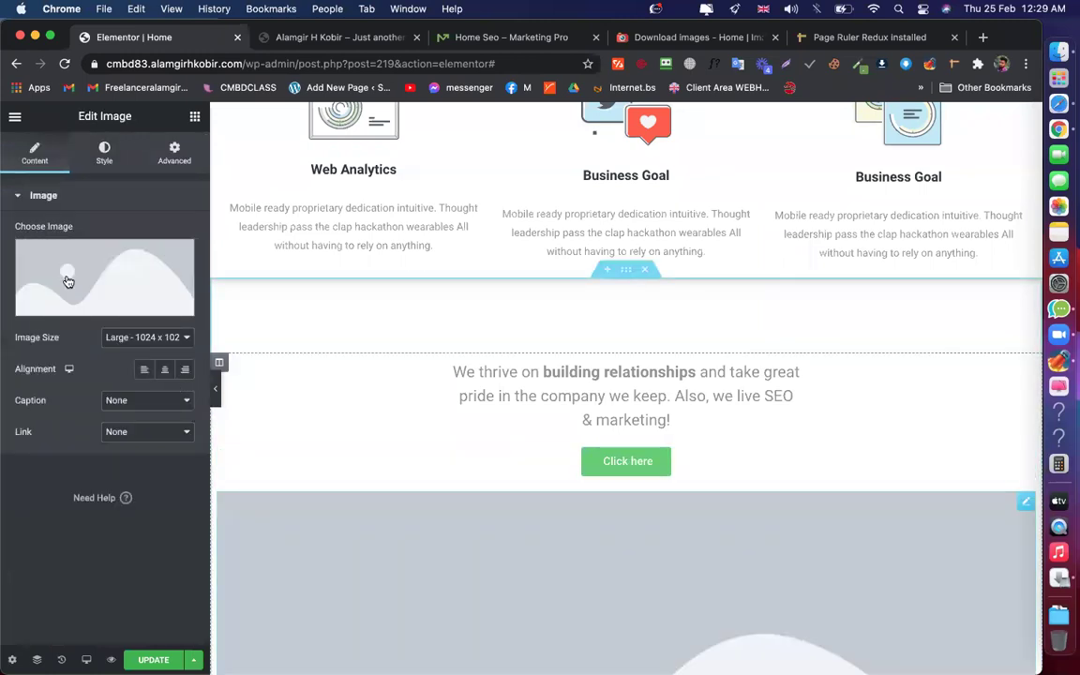
pyautogui.click(68, 279)
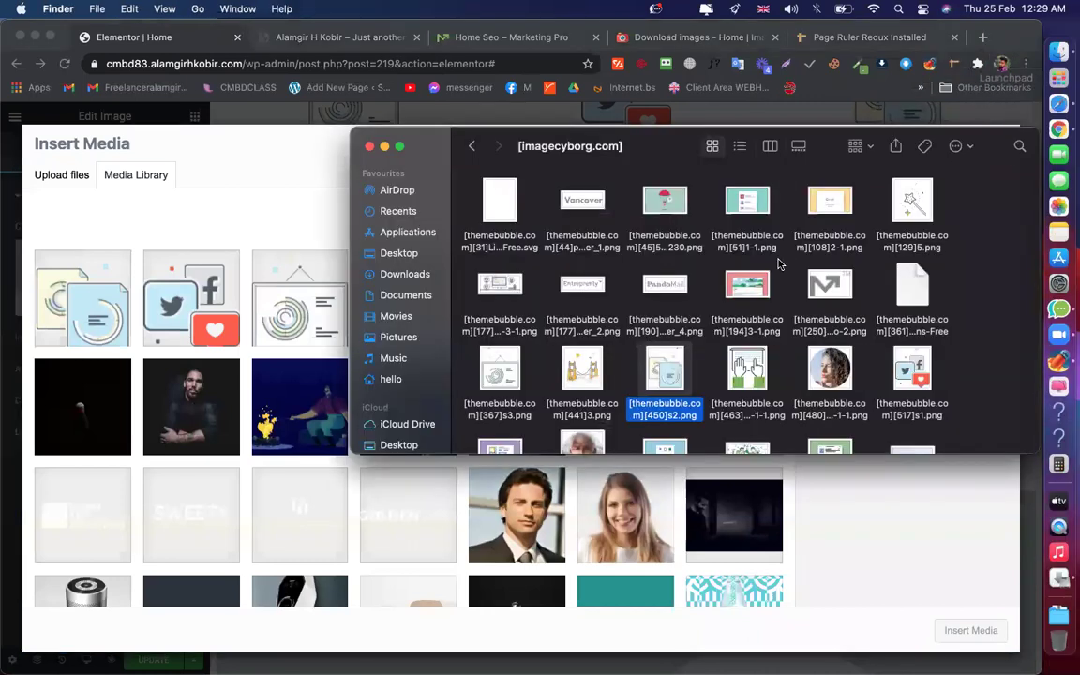
pyautogui.scroll(-3, 787, 249)
pyautogui.scroll(-3, 787, 246)
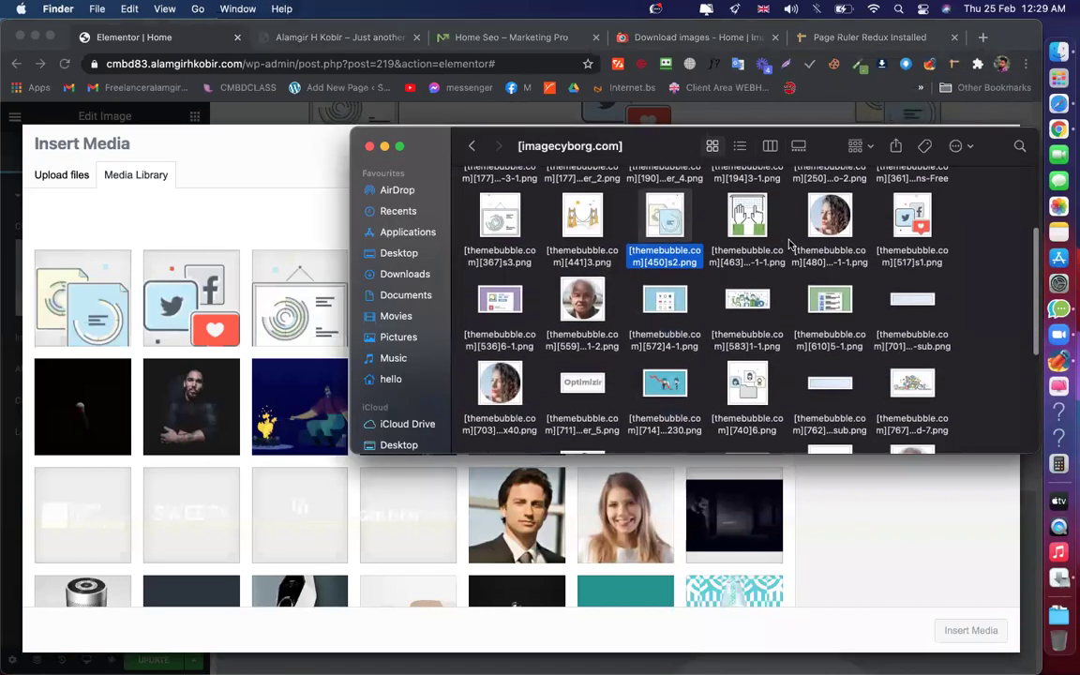
pyautogui.moveTo(747, 272); pyautogui.dragTo(324, 515)
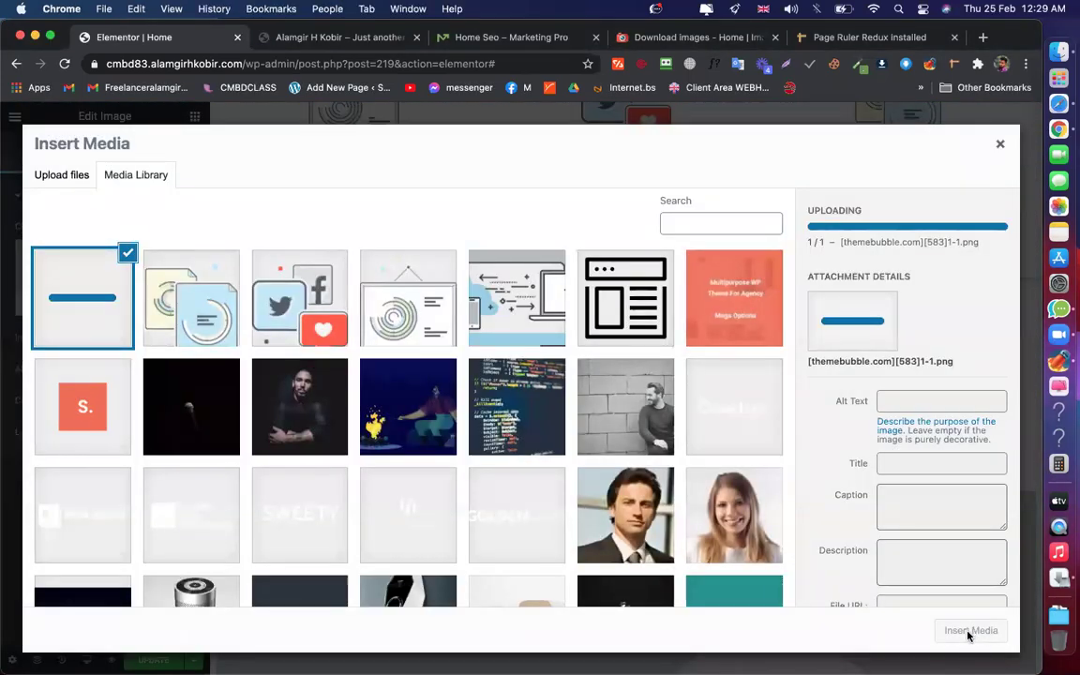
pyautogui.click(970, 630)
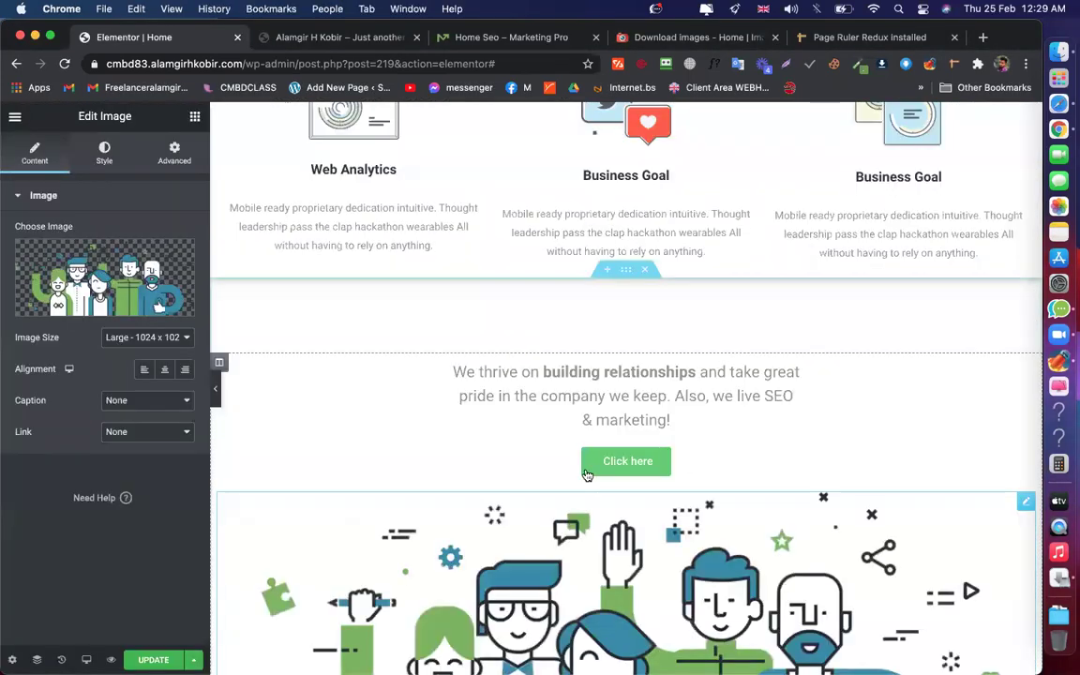
# Save the page and compare the section in the preview with the reference page
pyautogui.scroll(-3, 213, 507)
pyautogui.click(154, 659)
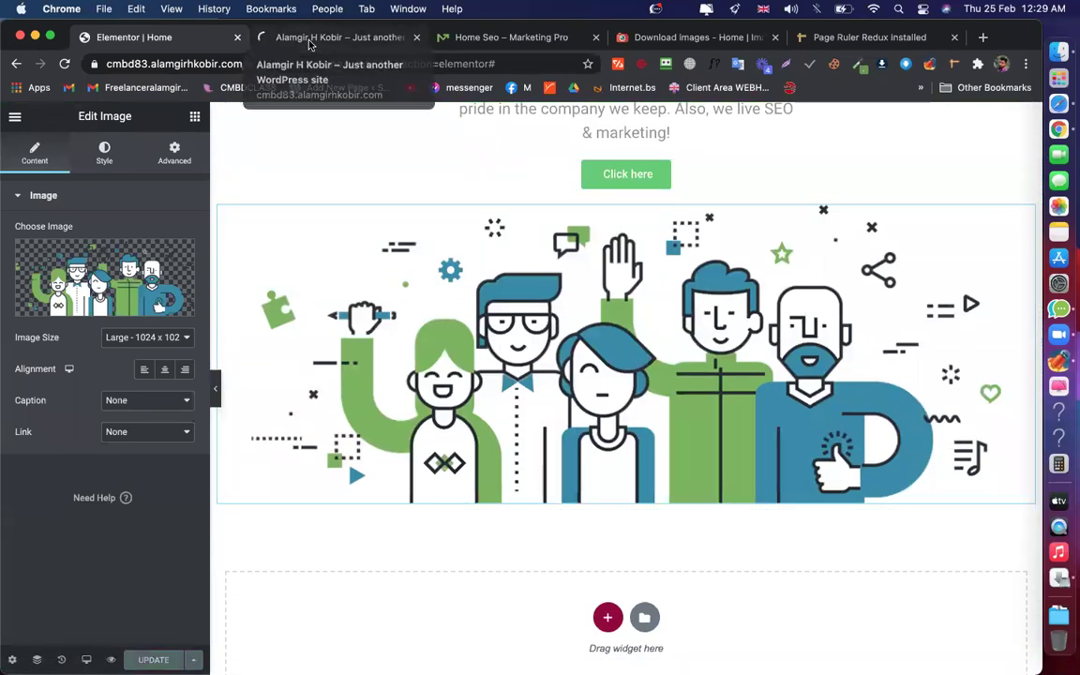
pyautogui.click(309, 43)
pyautogui.scroll(-10, 482, 225)
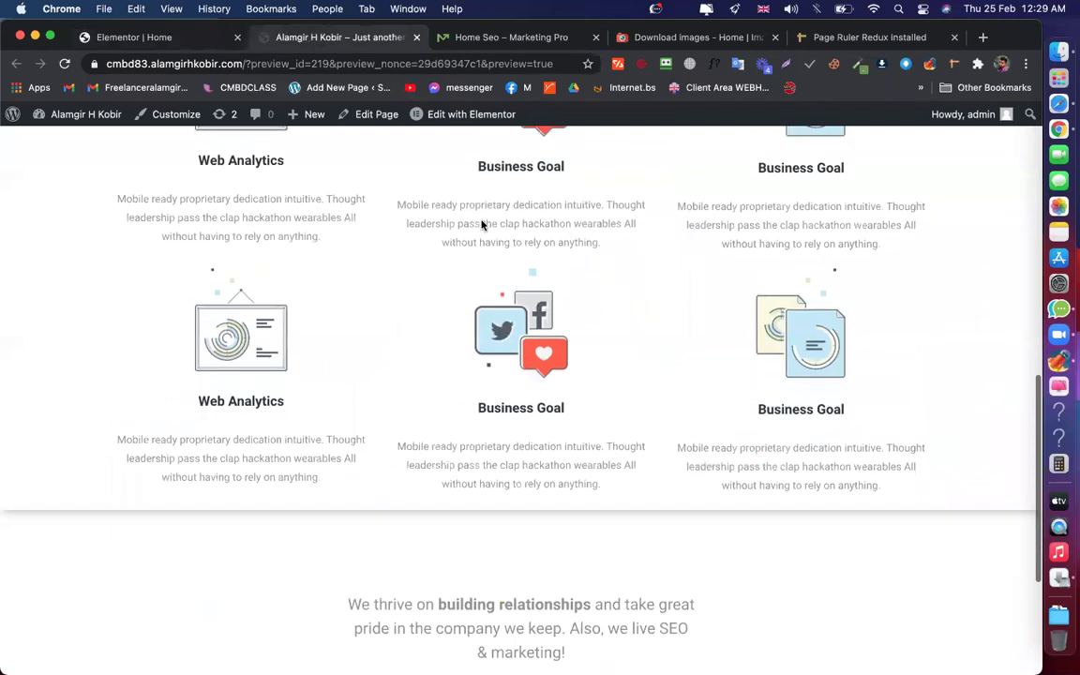
pyautogui.click(501, 35)
pyautogui.scroll(1, 478, 330)
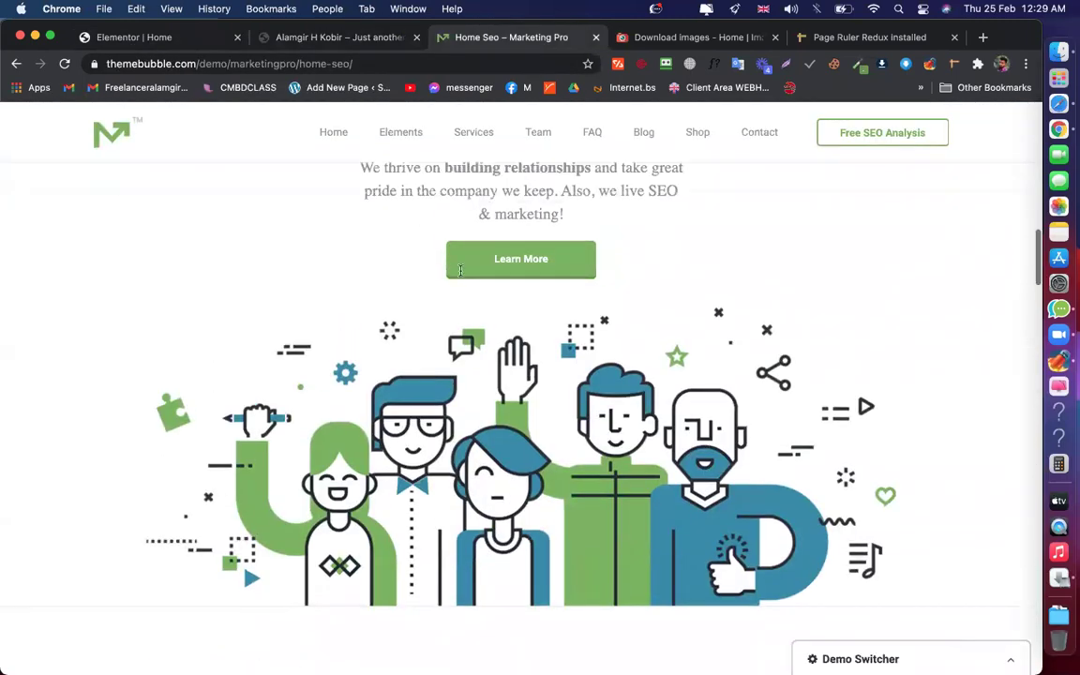
pyautogui.click(338, 39)
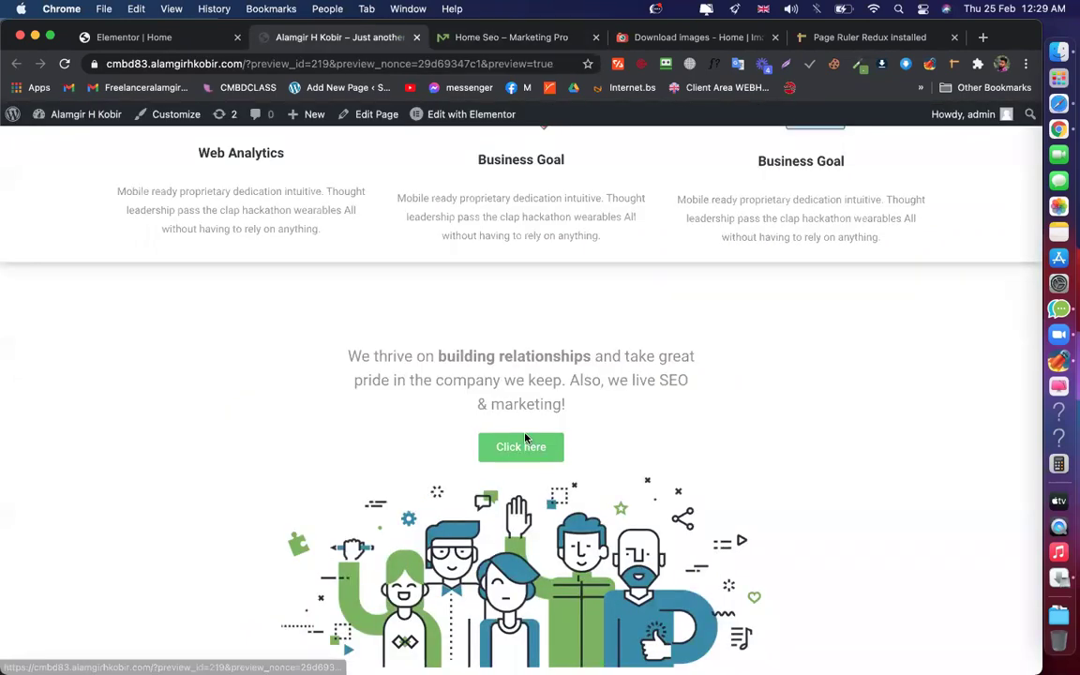
# Set the team illustration's width to 100% in Elementor
pyautogui.click(160, 40)
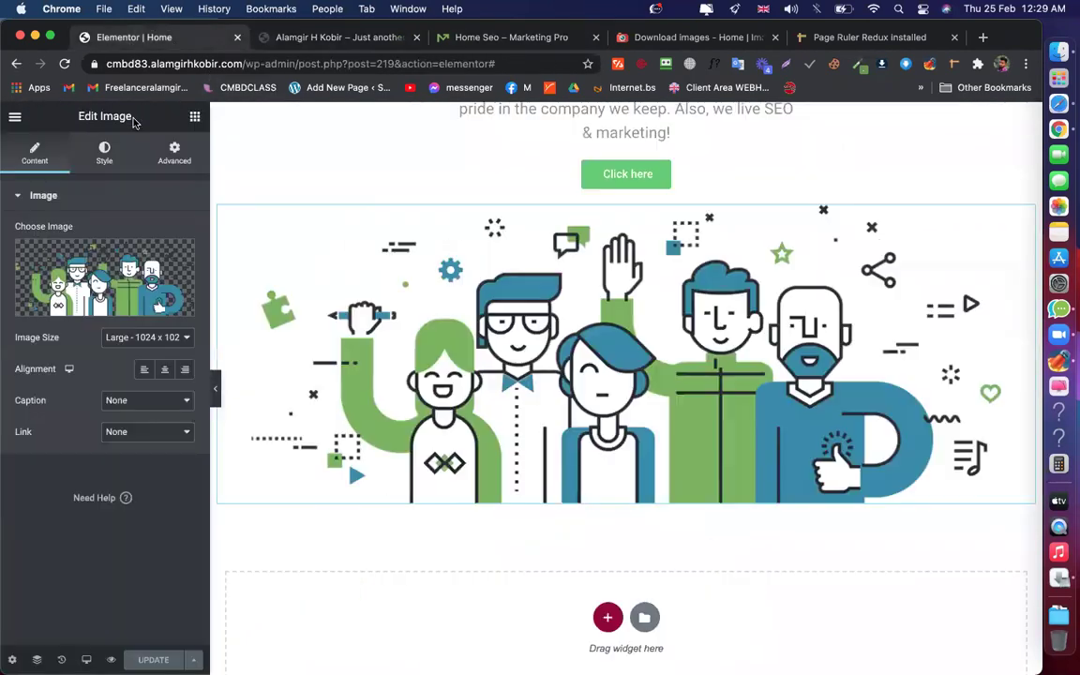
pyautogui.click(94, 157)
pyautogui.click(14, 258)
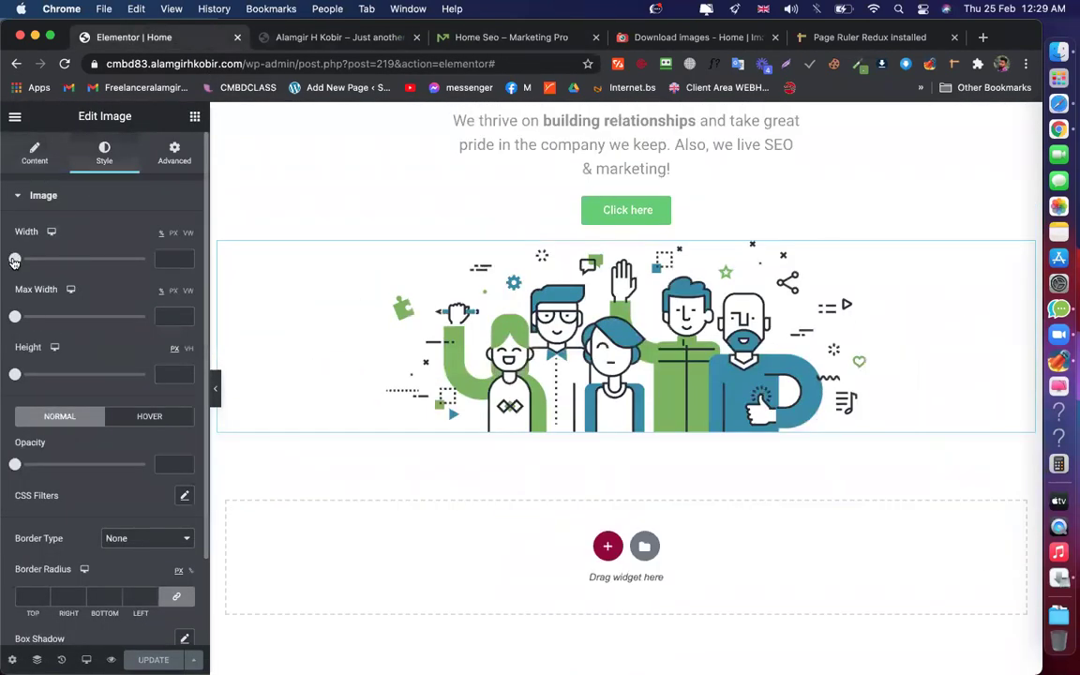
pyautogui.moveTo(99, 259); pyautogui.dragTo(142, 246)
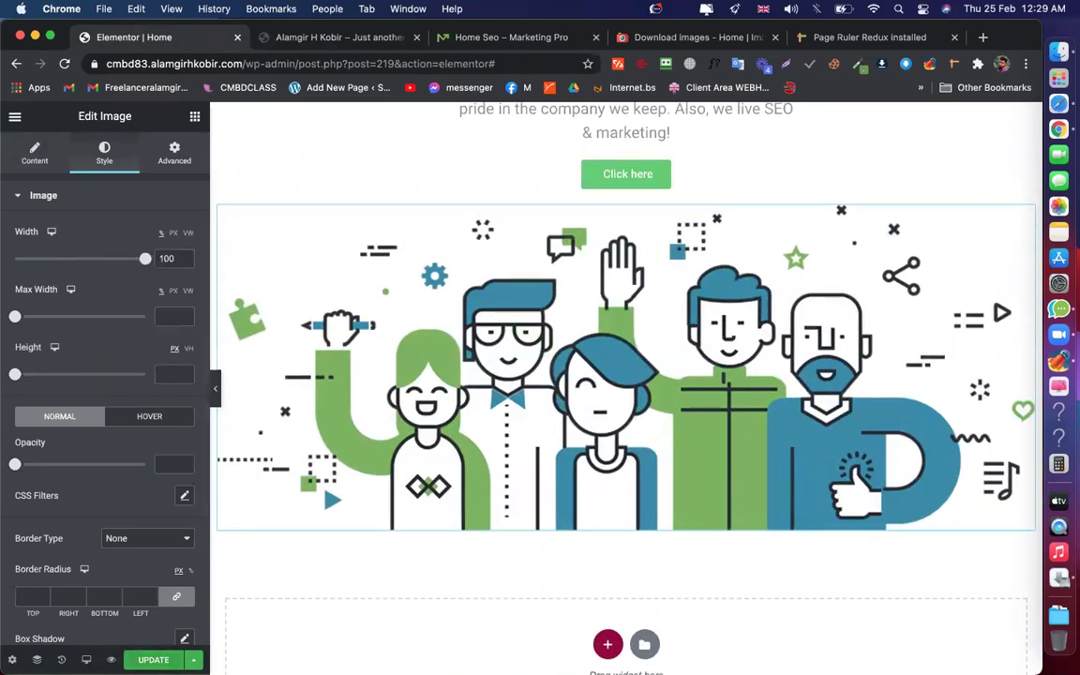
# Reload the page preview and compare the resized illustration and the button with the reference page
pyautogui.click(313, 37)
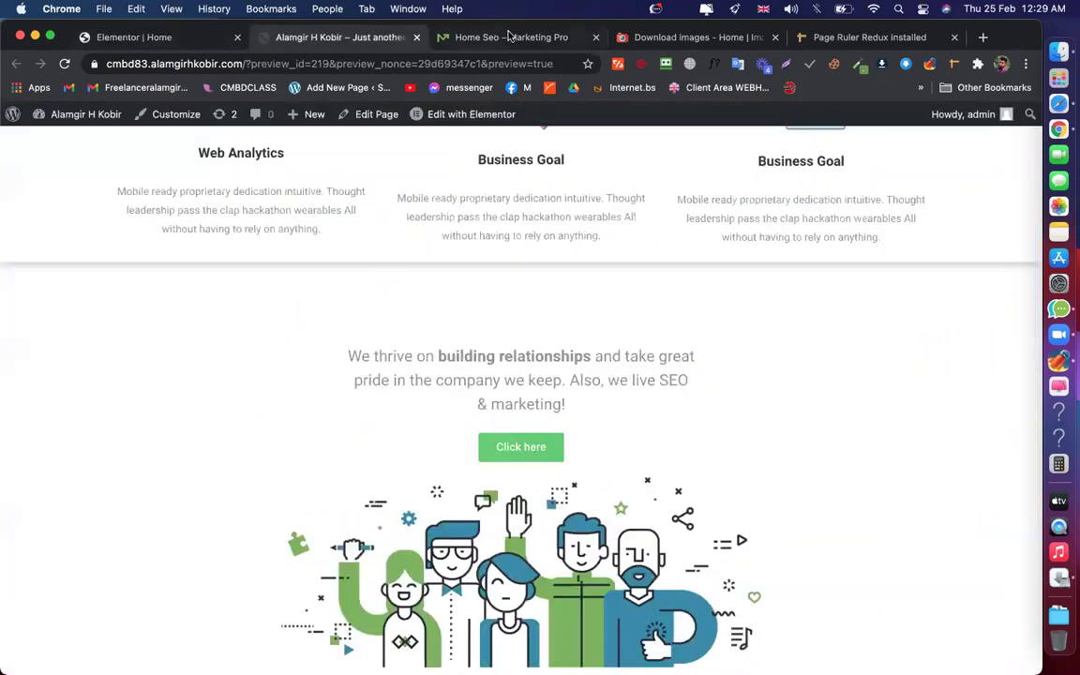
pyautogui.press('super+r')
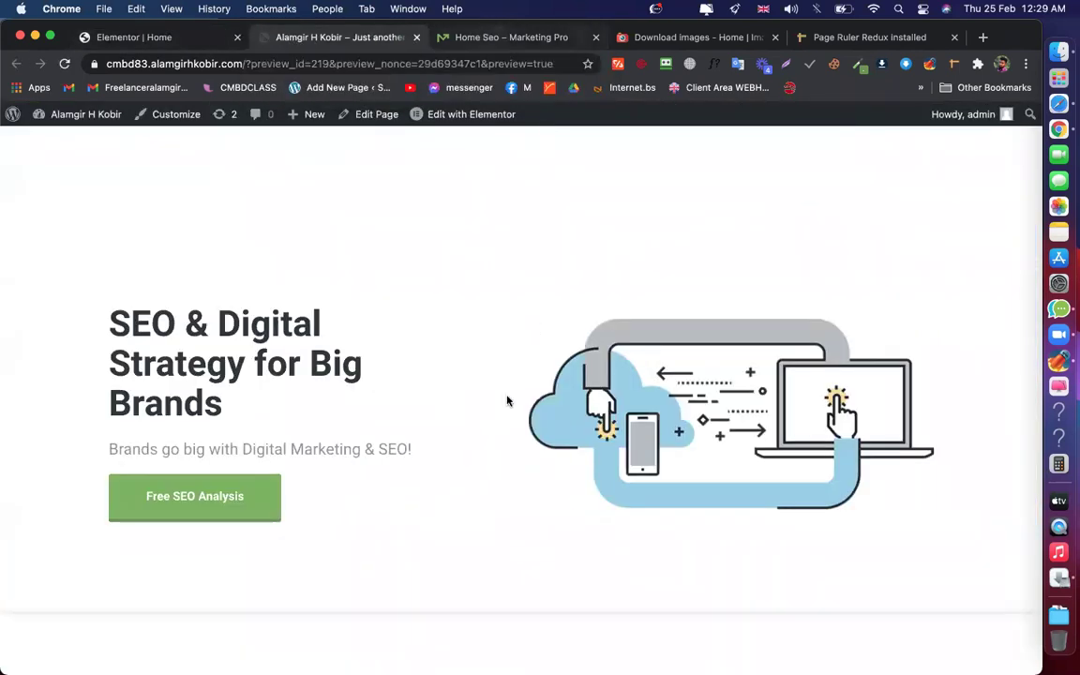
pyautogui.scroll(-7, 507, 400)
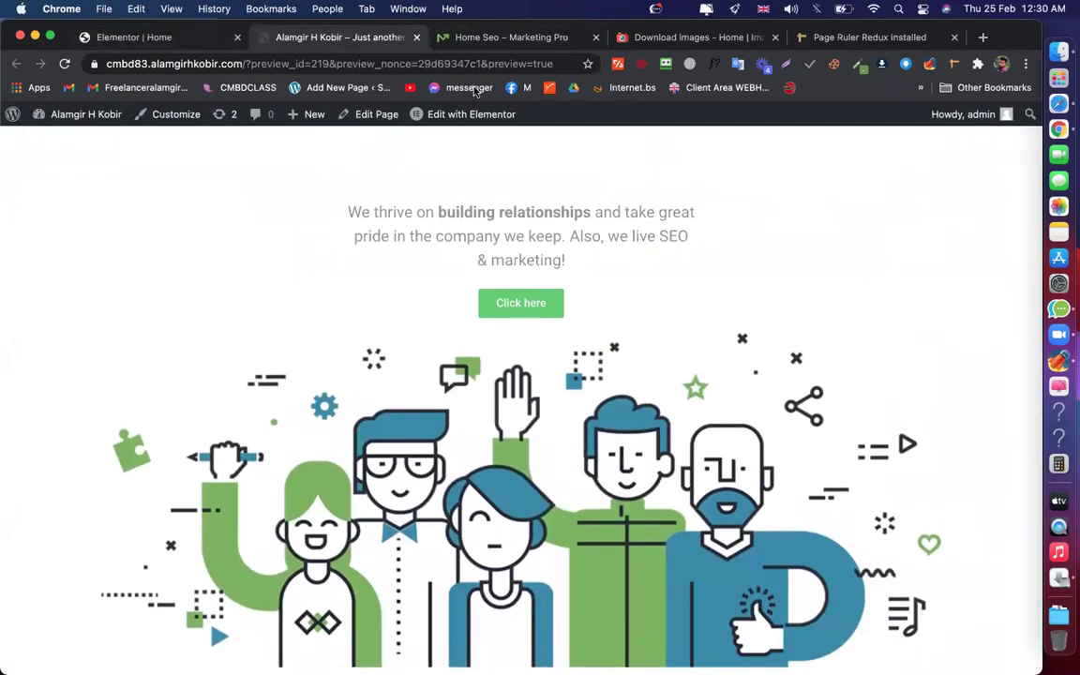
pyautogui.click(514, 38)
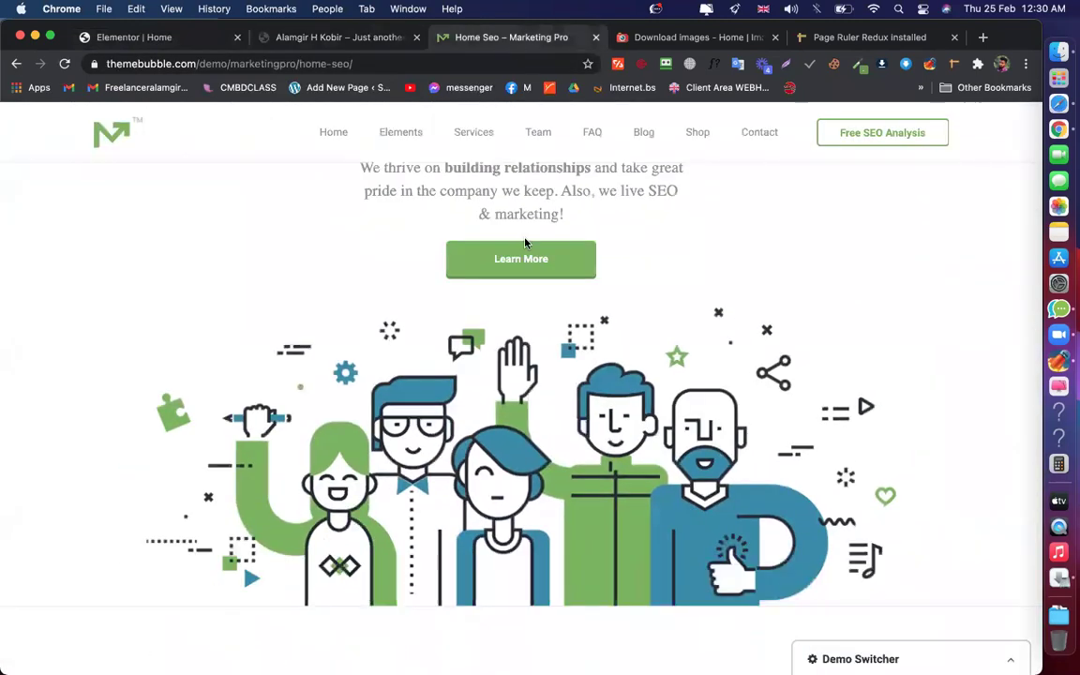
pyautogui.scroll(1, 540, 361)
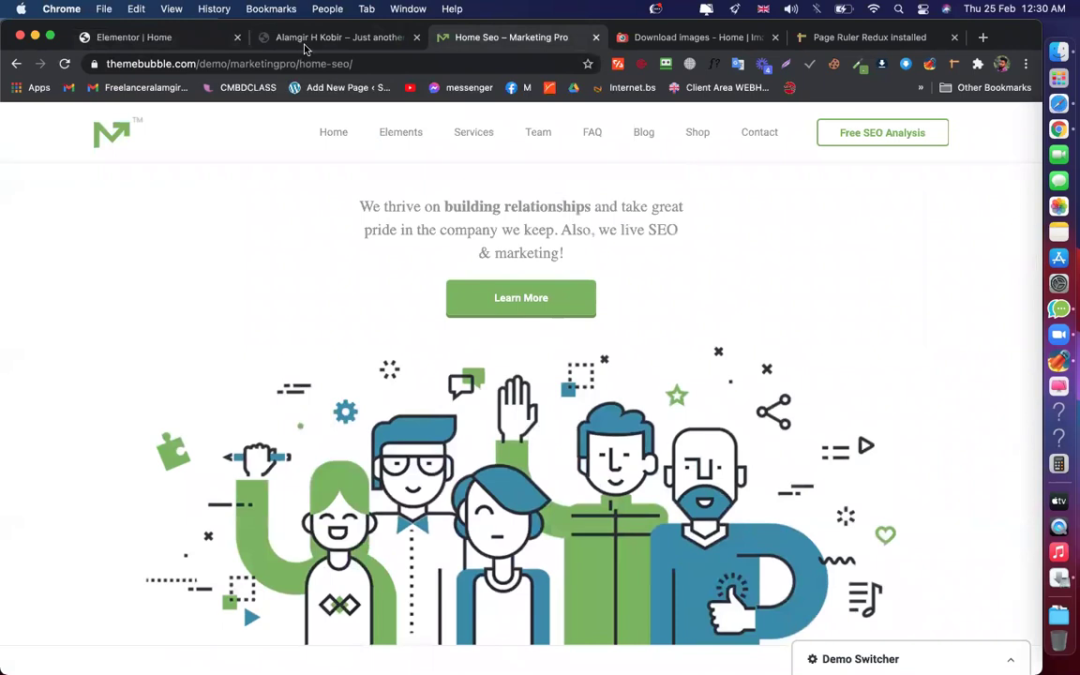
# Add a box shadow with a vertical offset of 4 to the section containing the "building relationships" text
pyautogui.click(304, 39)
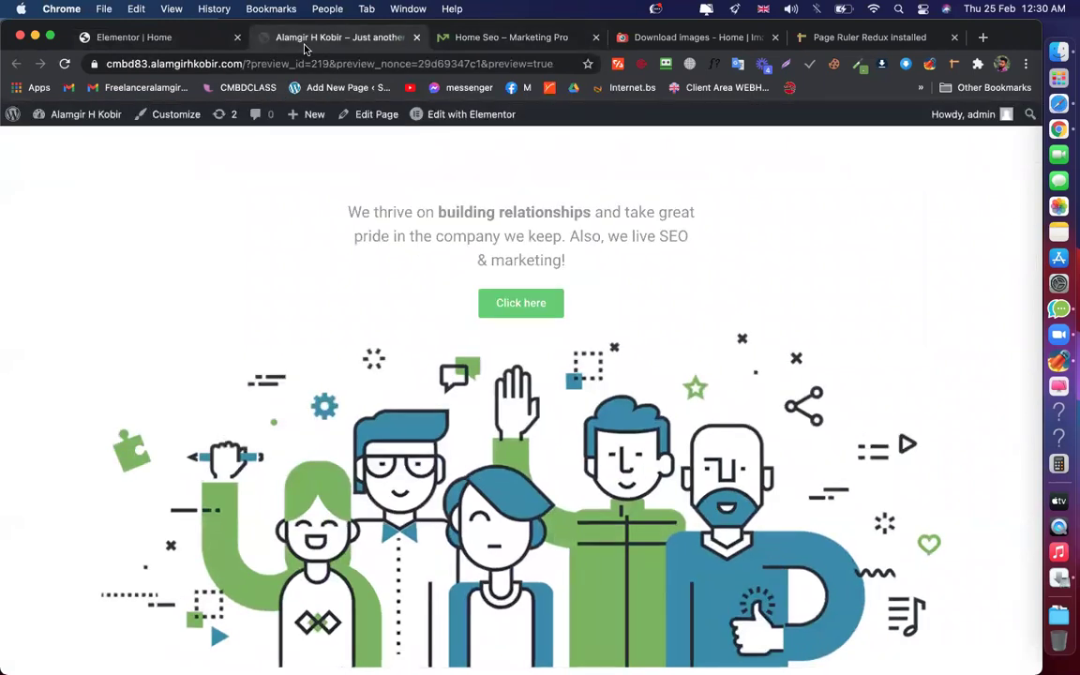
pyautogui.click(131, 39)
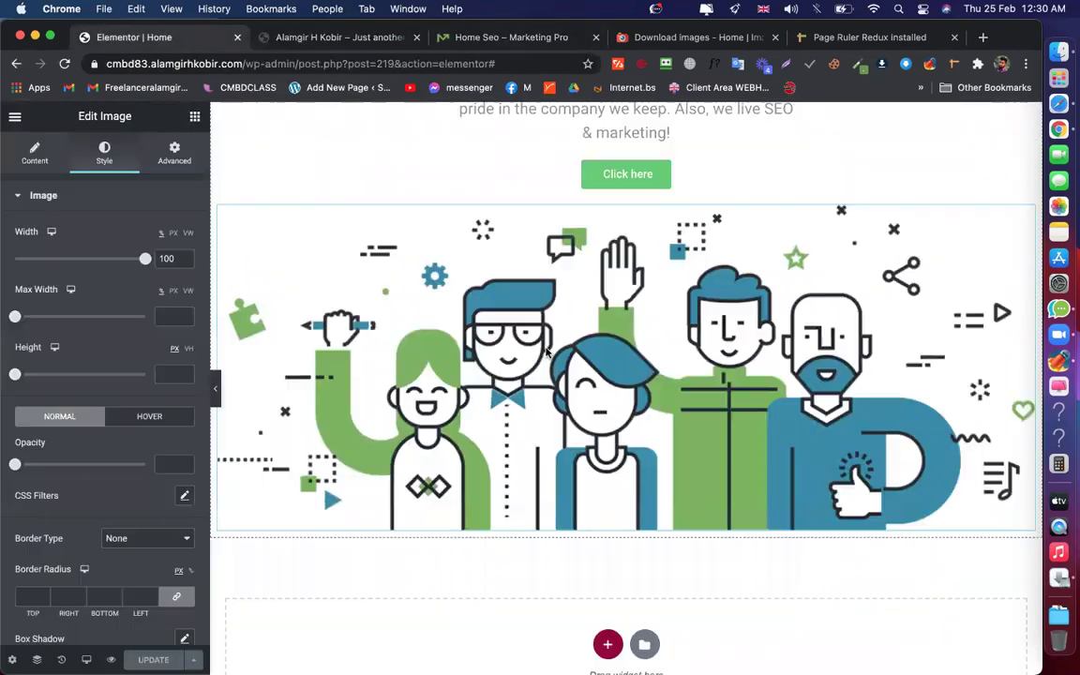
pyautogui.scroll(1, 545, 352)
pyautogui.scroll(-3, 563, 337)
pyautogui.scroll(5, 591, 319)
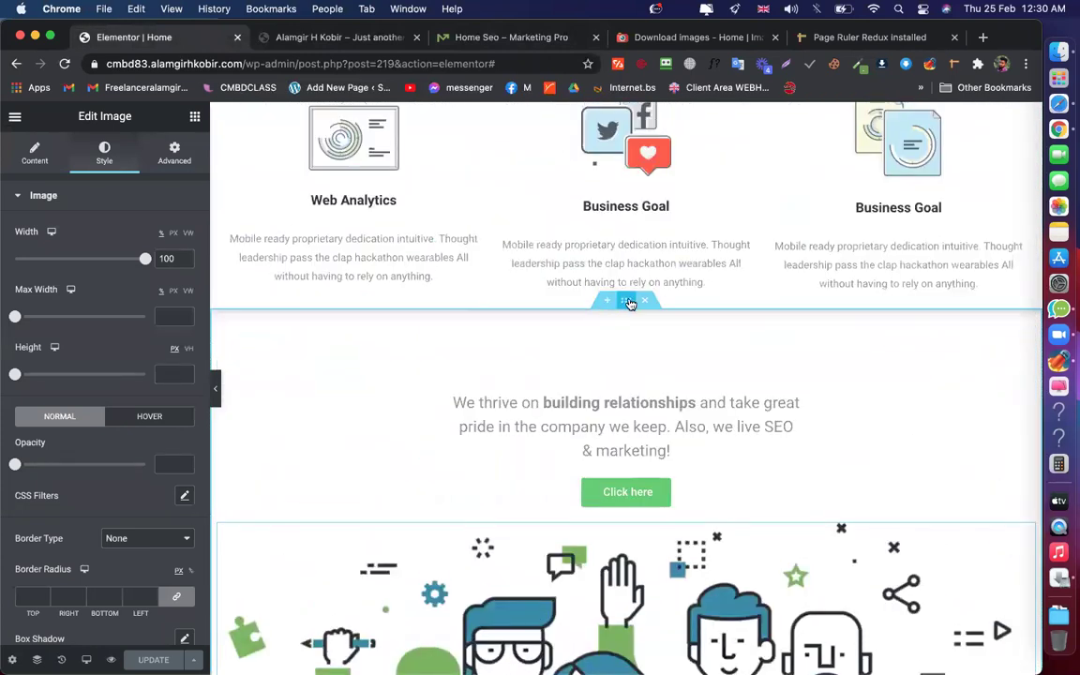
pyautogui.click(629, 303)
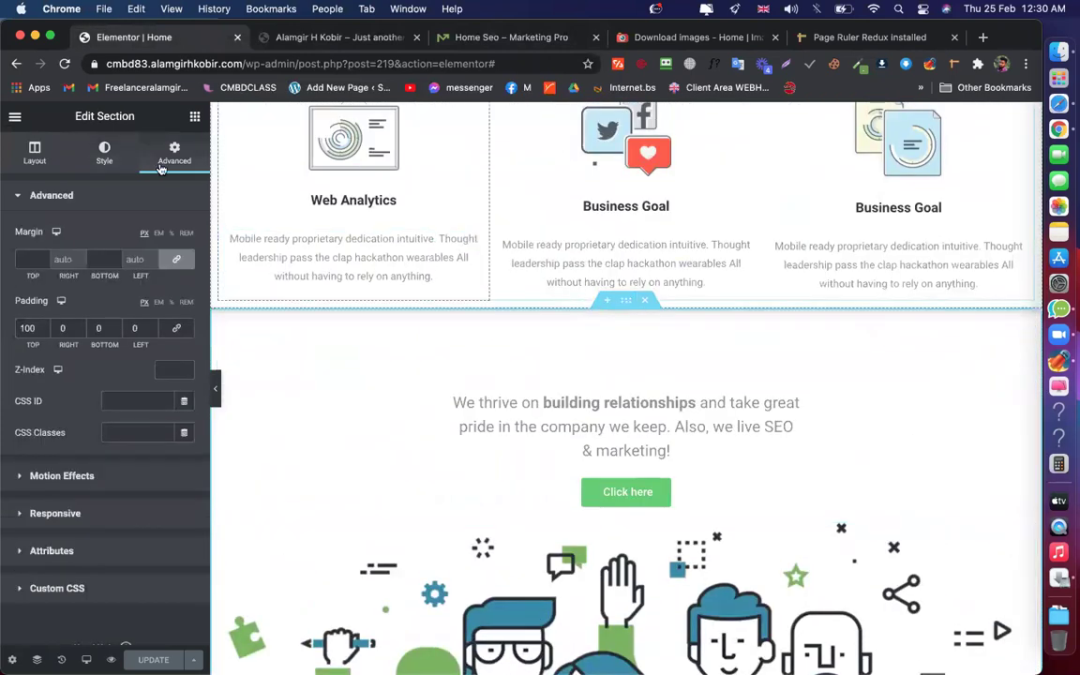
pyautogui.click(104, 152)
pyautogui.click(71, 345)
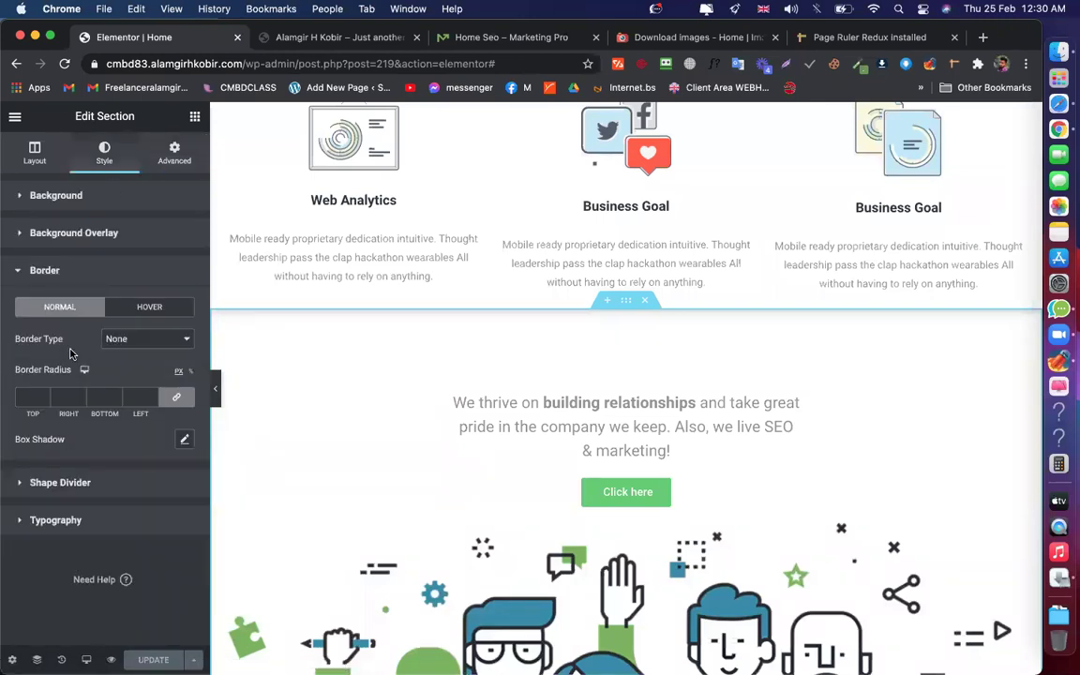
pyautogui.click(183, 439)
pyautogui.scroll(-1, 154, 547)
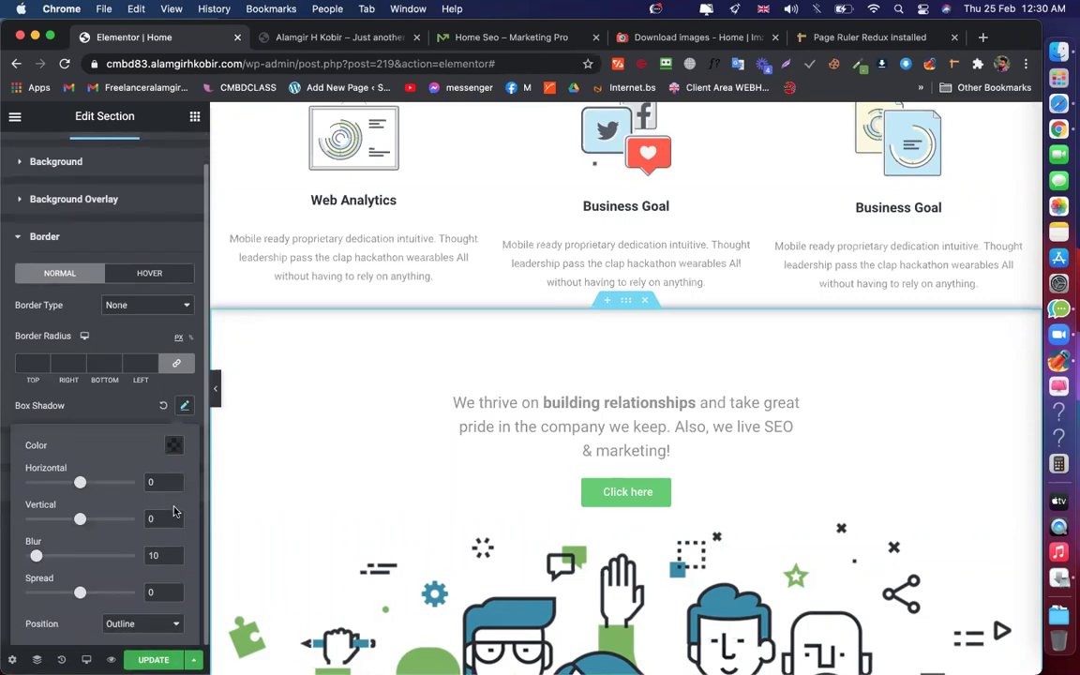
pyautogui.click(175, 516)
pyautogui.click(174, 517)
pyautogui.click(174, 516)
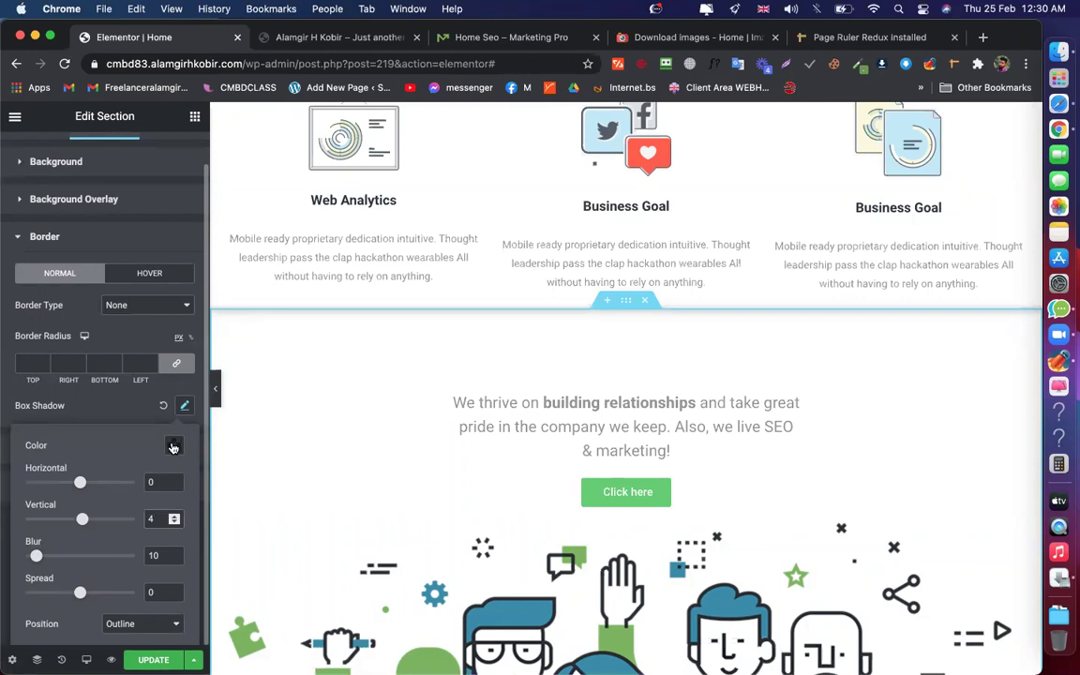
# Set that section's box shadow color to rgba(0, 0, 0, 0.2)
pyautogui.click(173, 447)
pyautogui.moveTo(180, 384); pyautogui.dragTo(126, 386)
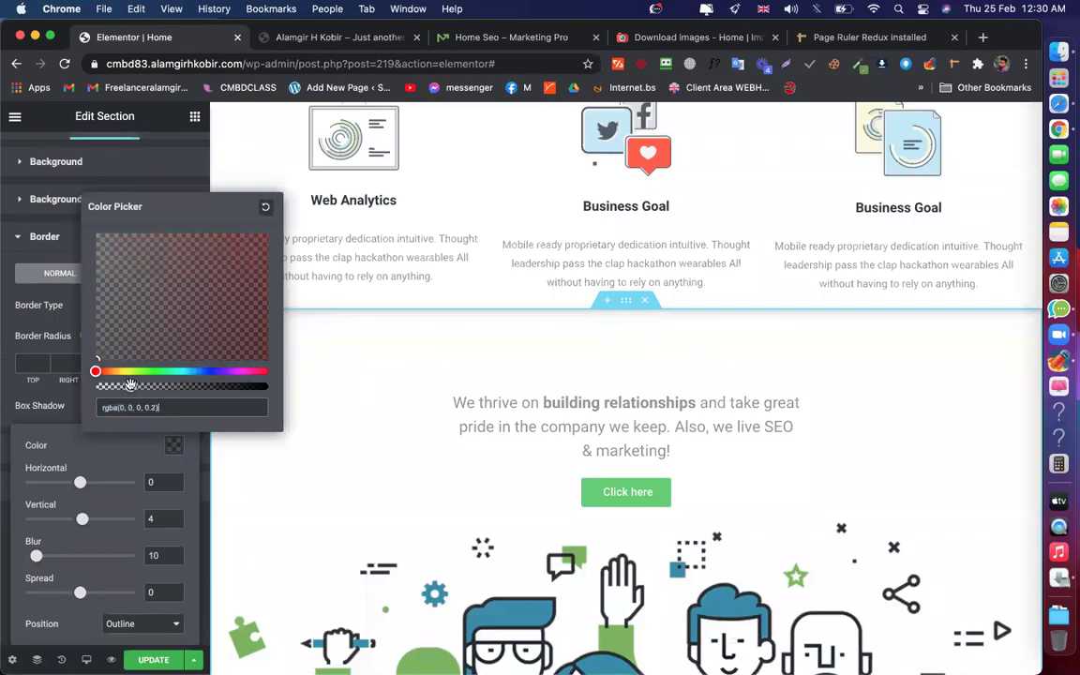
pyautogui.click(53, 414)
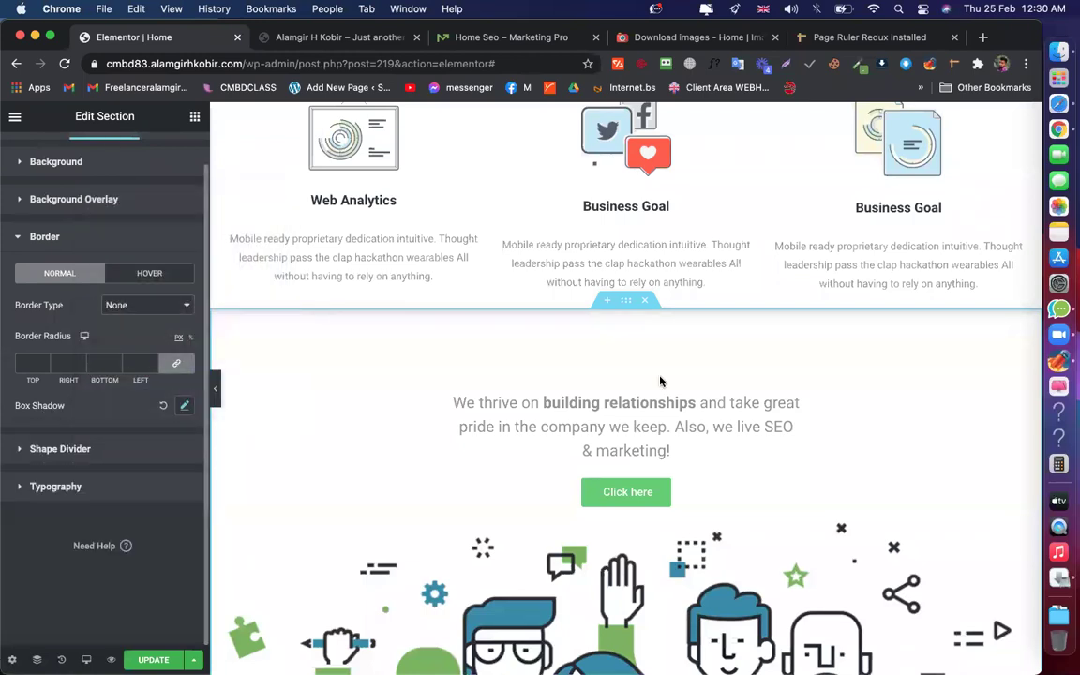
# Compare the illustration section's lower edge with the Home Seo reference page and save the Elementor page
pyautogui.scroll(-5, 593, 336)
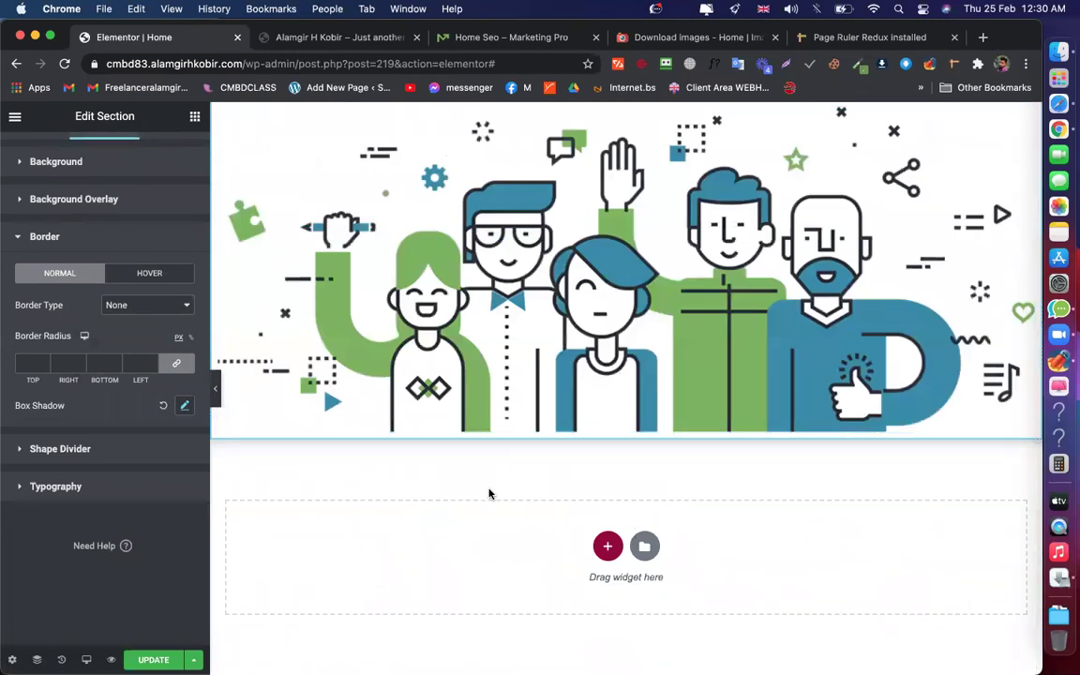
pyautogui.click(434, 39)
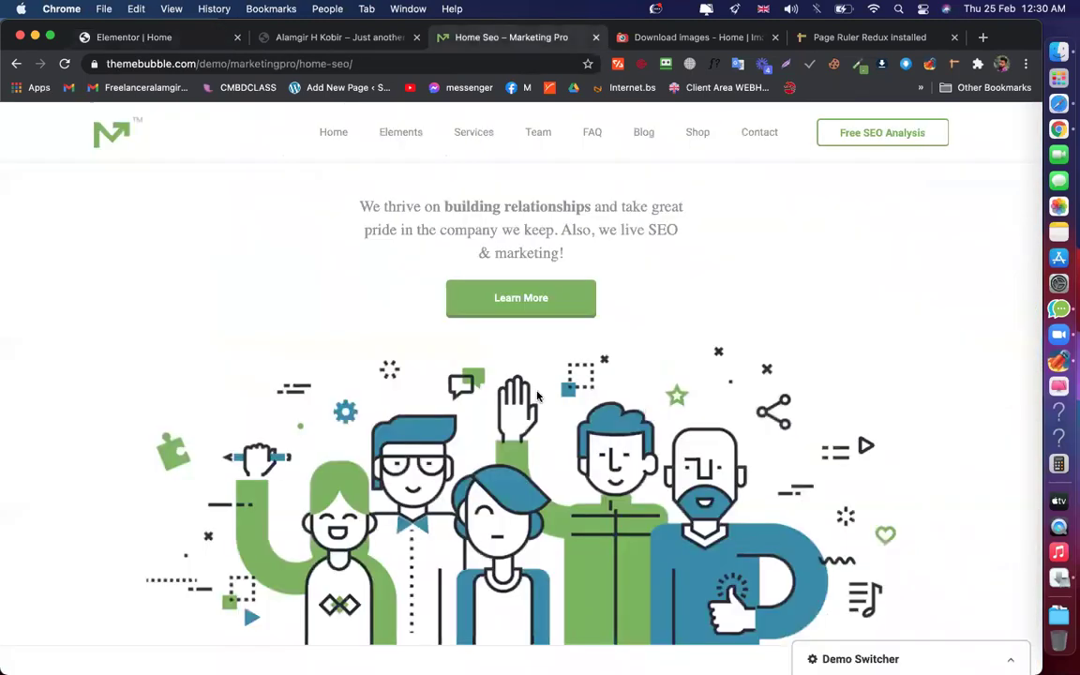
pyautogui.scroll(-3, 537, 396)
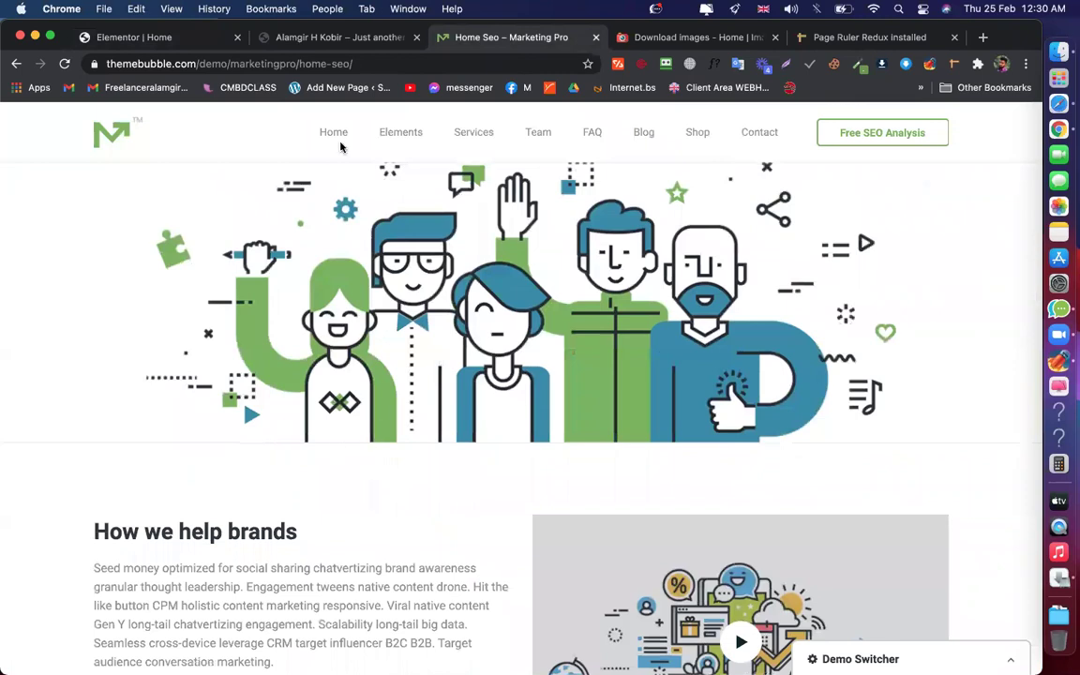
pyautogui.click(167, 36)
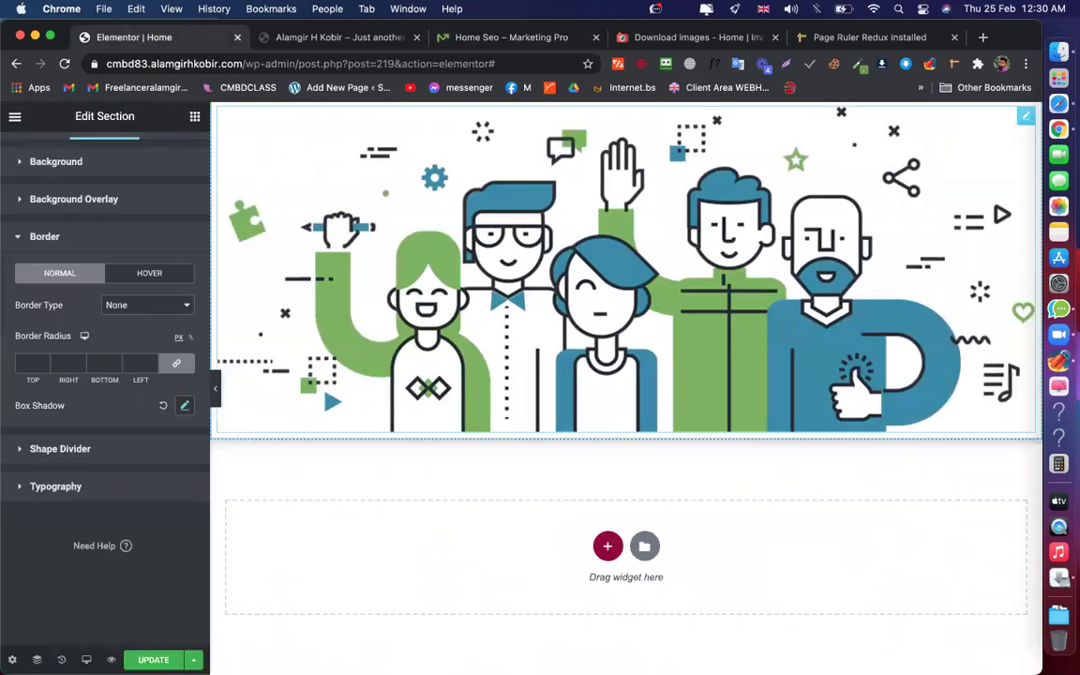
pyautogui.click(156, 659)
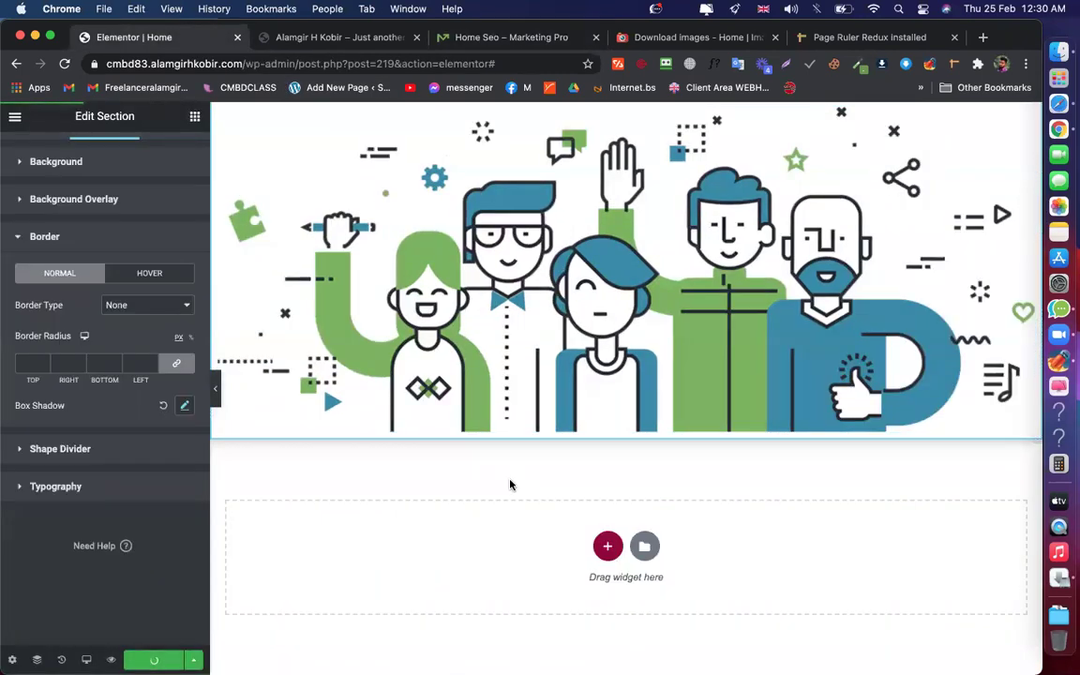
# Set the bottom padding of the "Boost your Brand" section to 50 px
pyautogui.scroll(5, 433, 338)
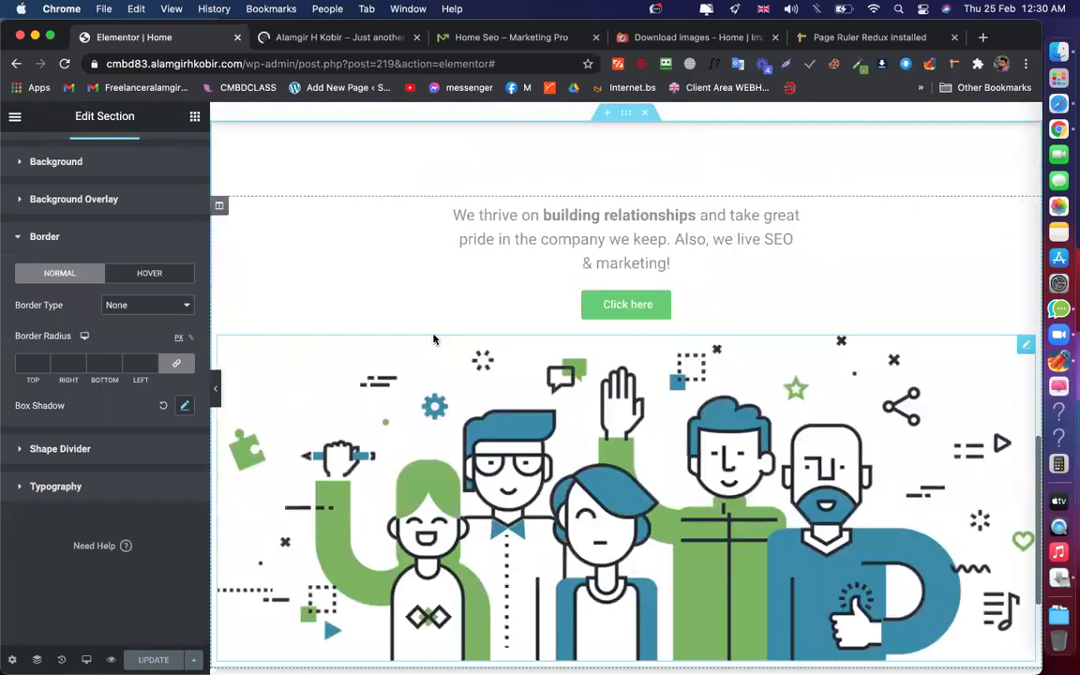
pyautogui.press('super+d')
pyautogui.scroll(2, 433, 339)
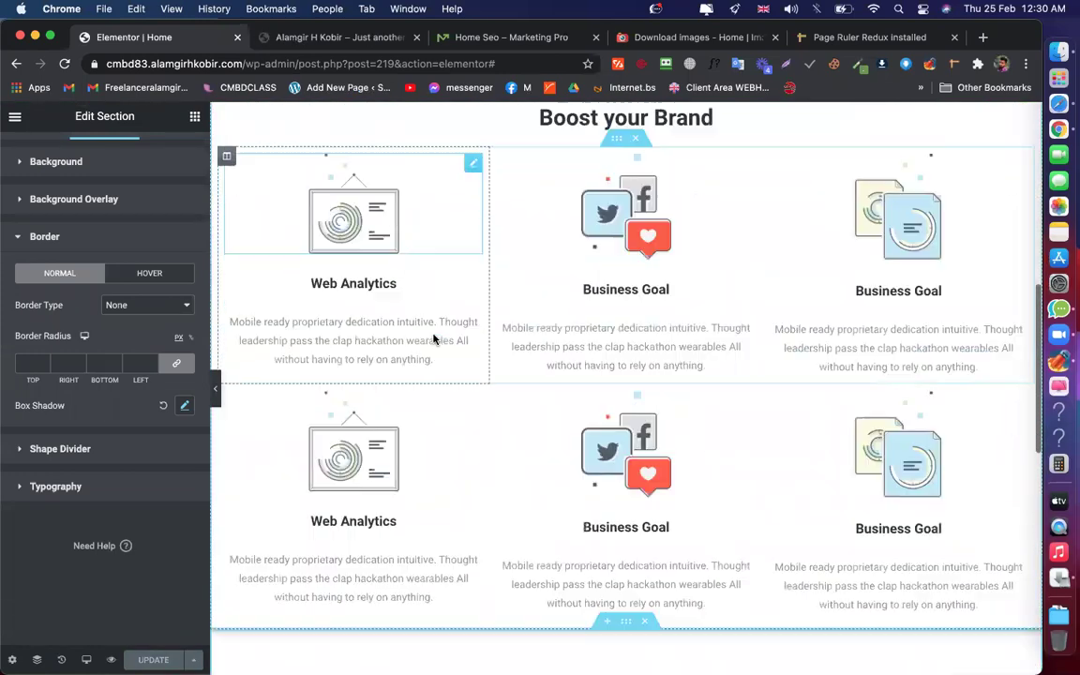
pyautogui.scroll(-4, 609, 457)
pyautogui.scroll(4, 583, 300)
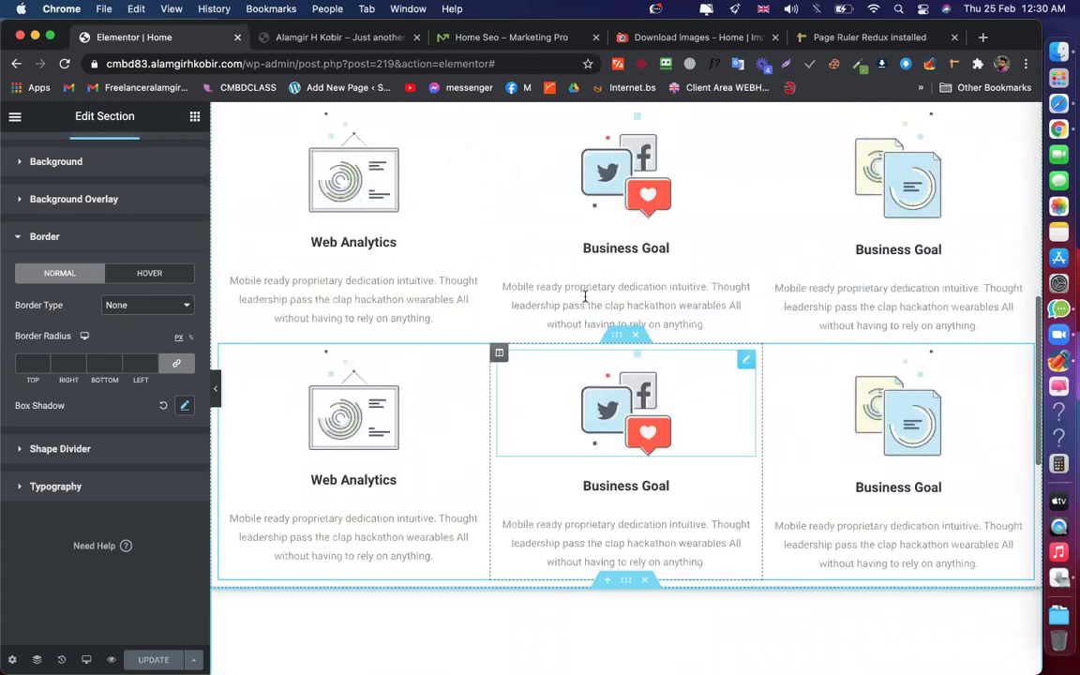
pyautogui.click(159, 177)
pyautogui.click(173, 153)
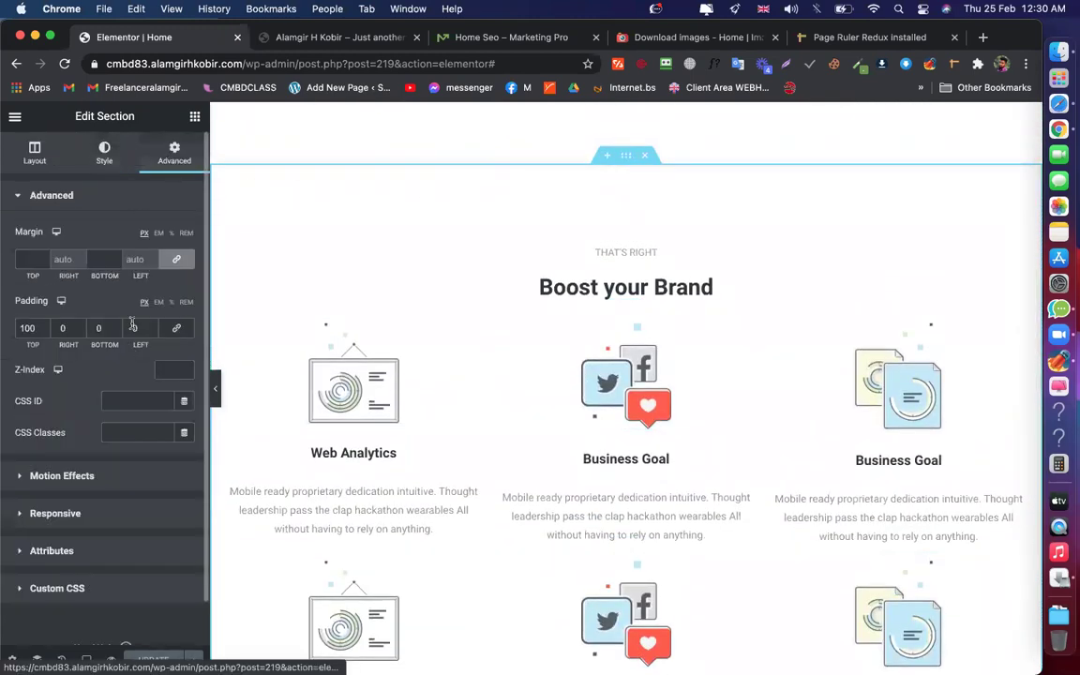
pyautogui.click(95, 328)
pyautogui.write('5')
pyautogui.scroll(-5, 587, 344)
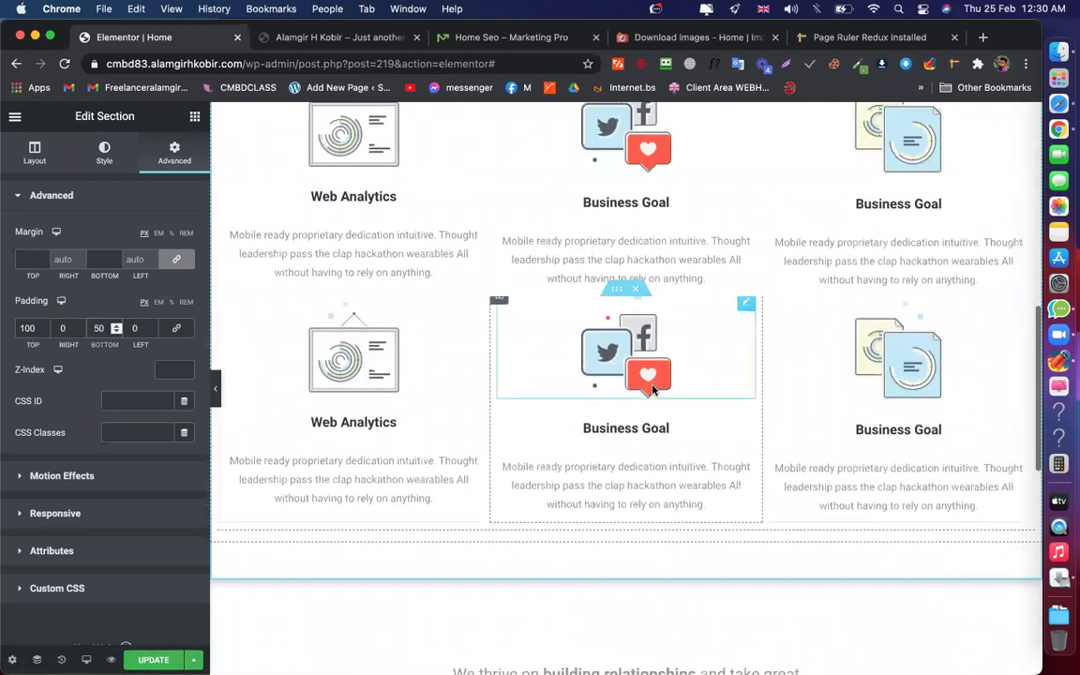
# Compare the spacing below the service boxes with the reference page and save the Elementor page
pyautogui.click(511, 37)
pyautogui.scroll(5, 485, 335)
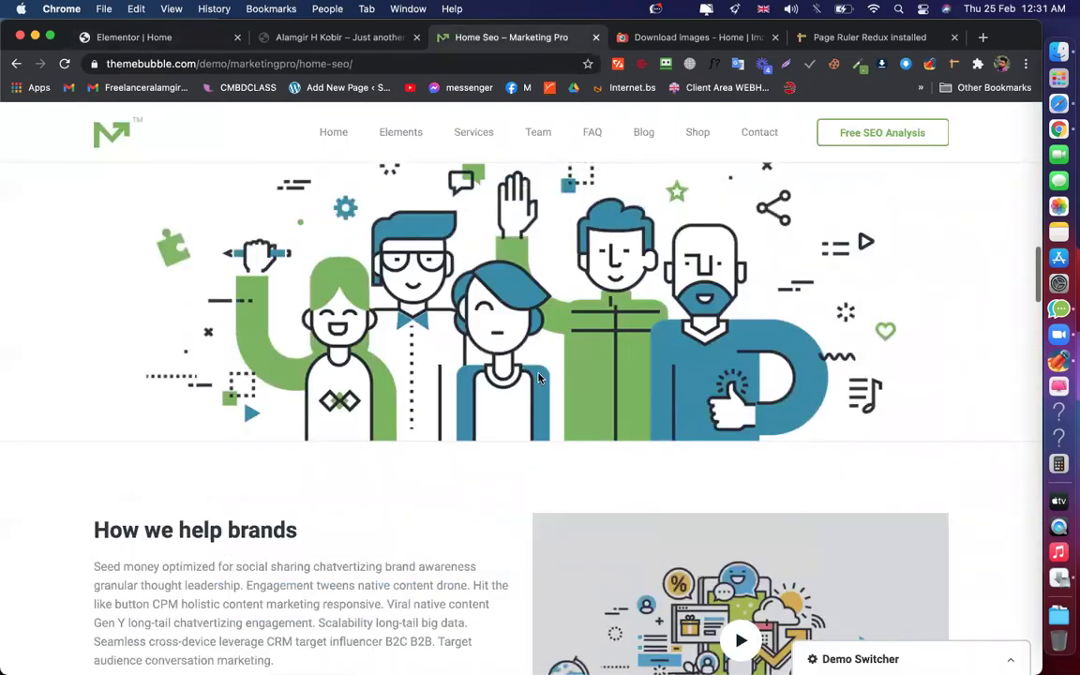
pyautogui.scroll(-2, 539, 378)
pyautogui.scroll(5, 539, 378)
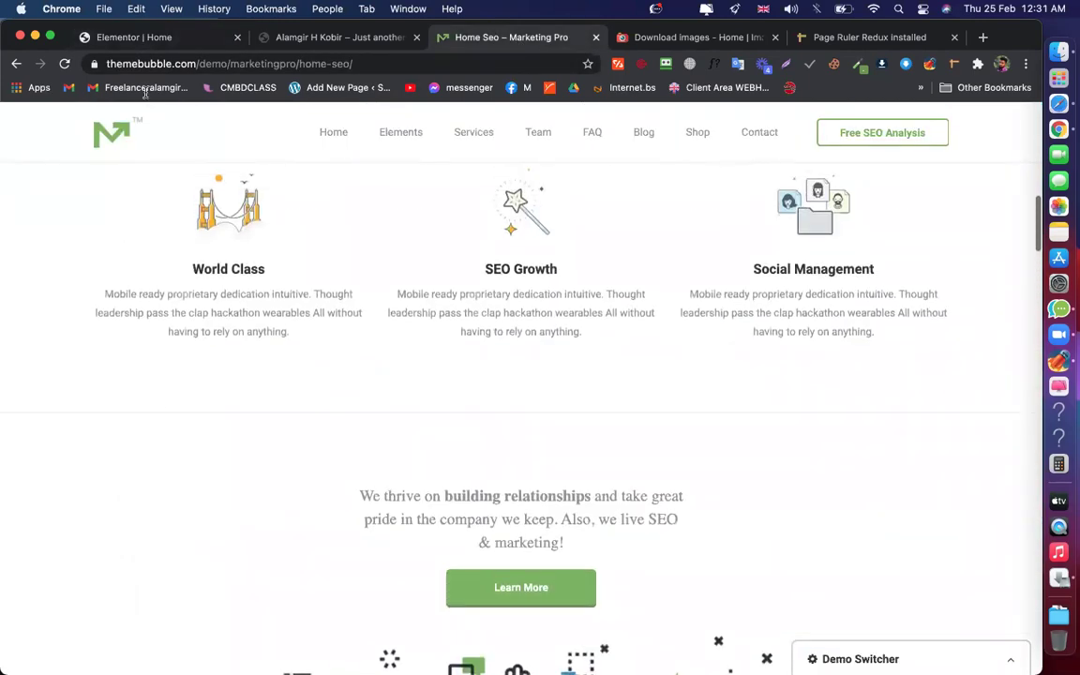
pyautogui.click(150, 36)
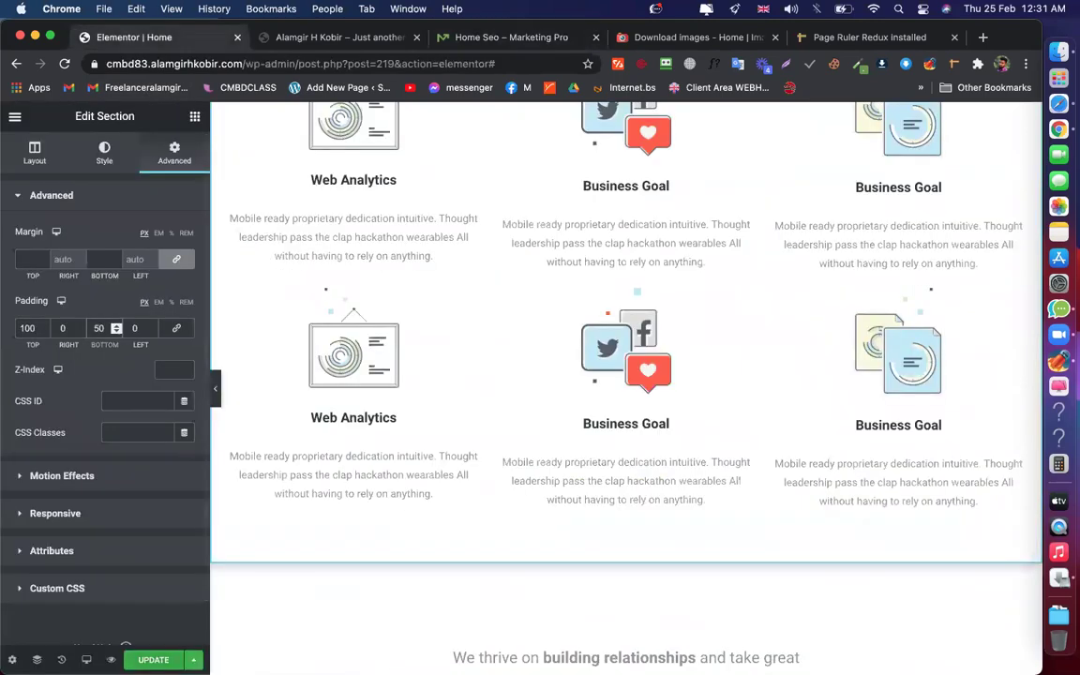
pyautogui.press('super+s')
# Examine the layout of the "How we help brands" section on the Home Seo reference page
pyautogui.scroll(-7, 618, 364)
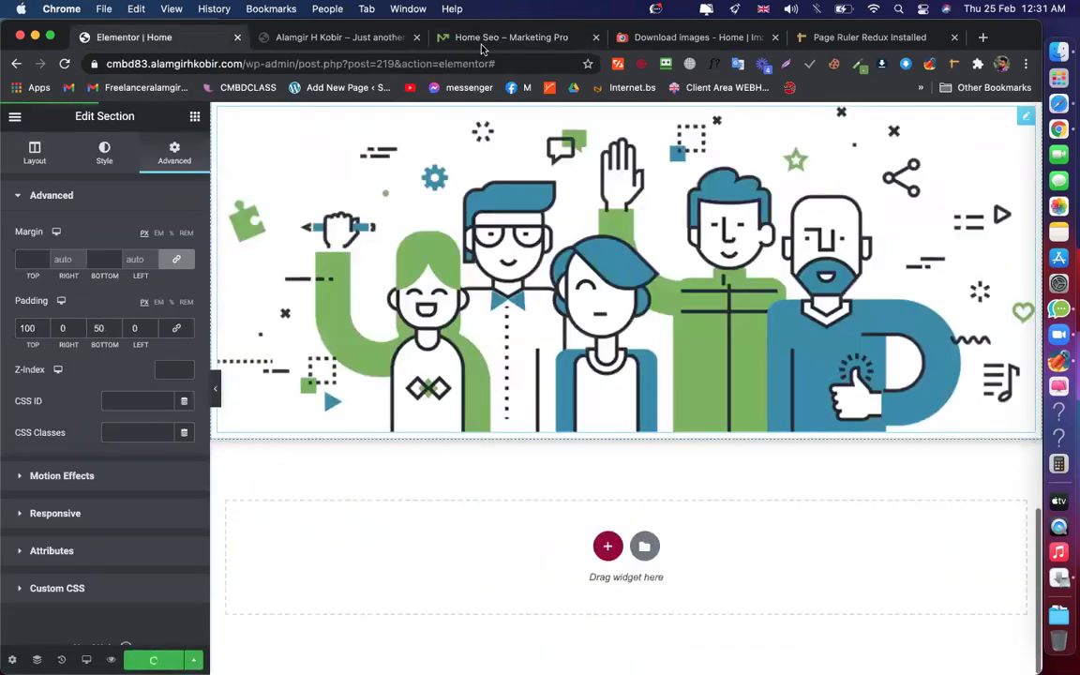
pyautogui.click(494, 38)
pyautogui.scroll(-5, 563, 281)
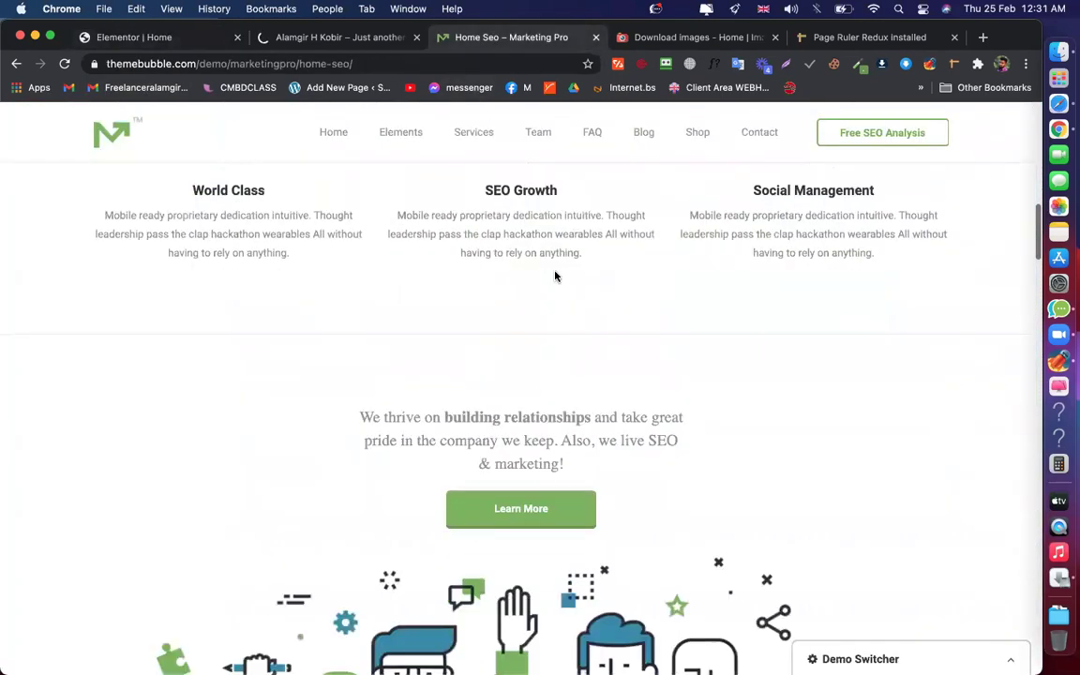
pyautogui.scroll(-3, 603, 394)
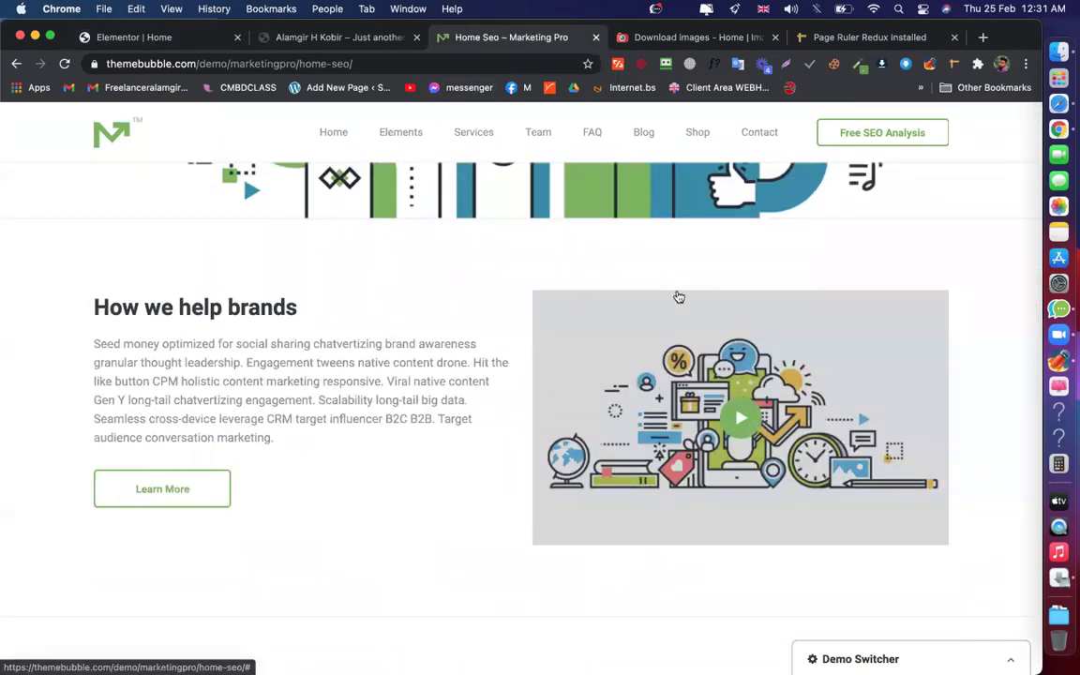
pyautogui.scroll(-1, 290, 394)
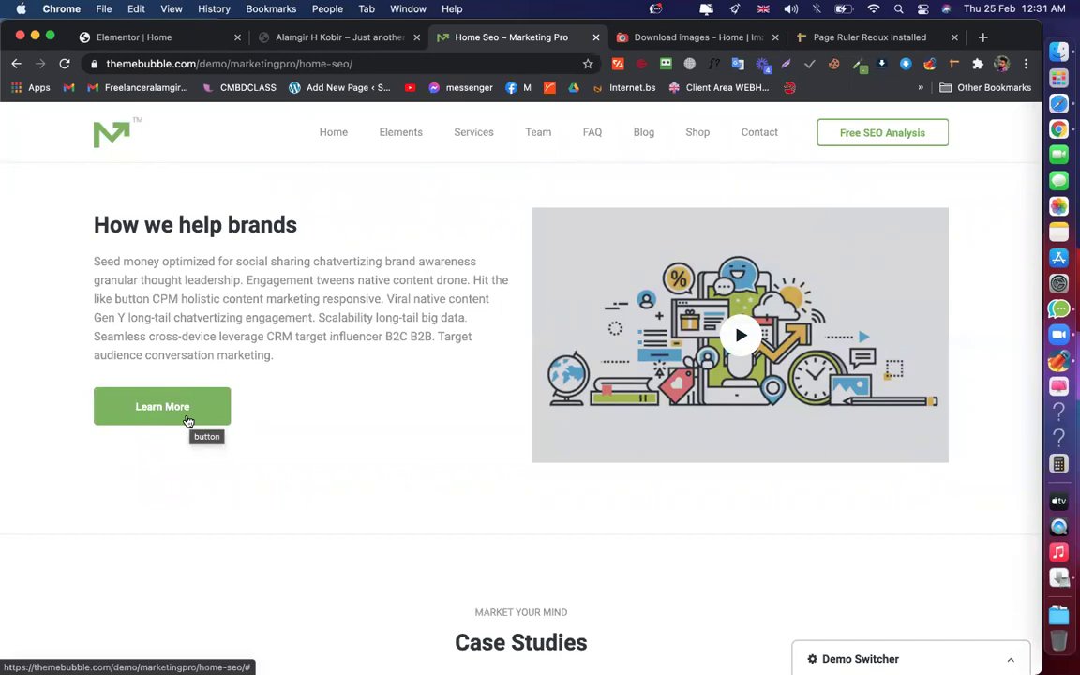
pyautogui.scroll(1, 661, 306)
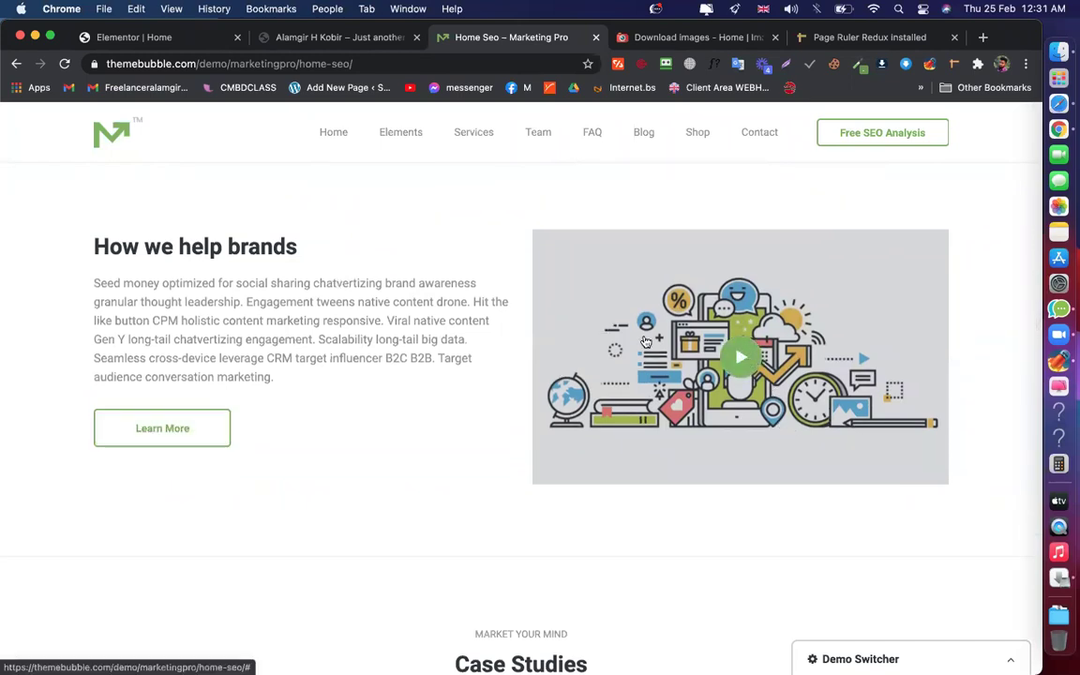
# Add a single-column section below the illustration in Elementor and place a two-column Inner Section in it
pyautogui.click(140, 37)
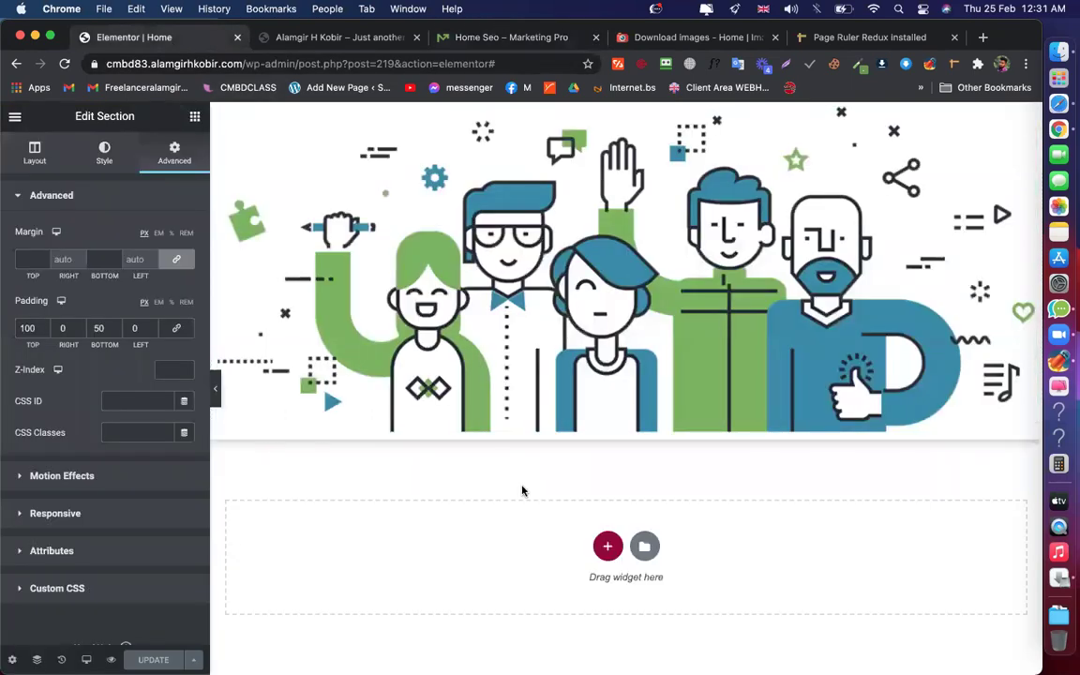
pyautogui.click(608, 545)
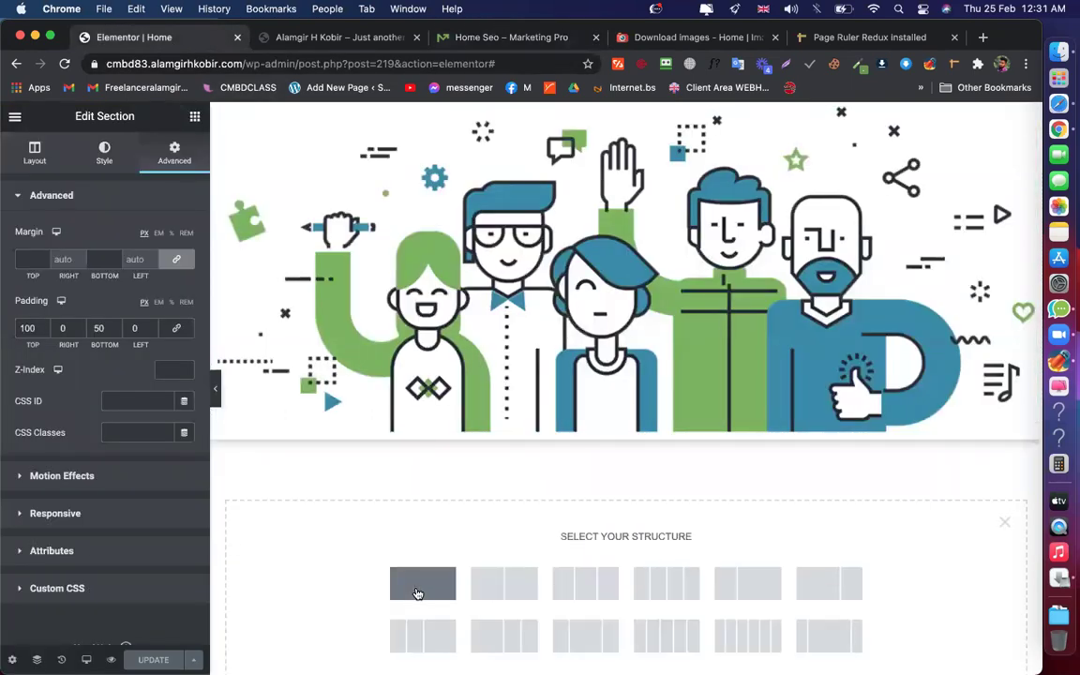
pyautogui.click(195, 116)
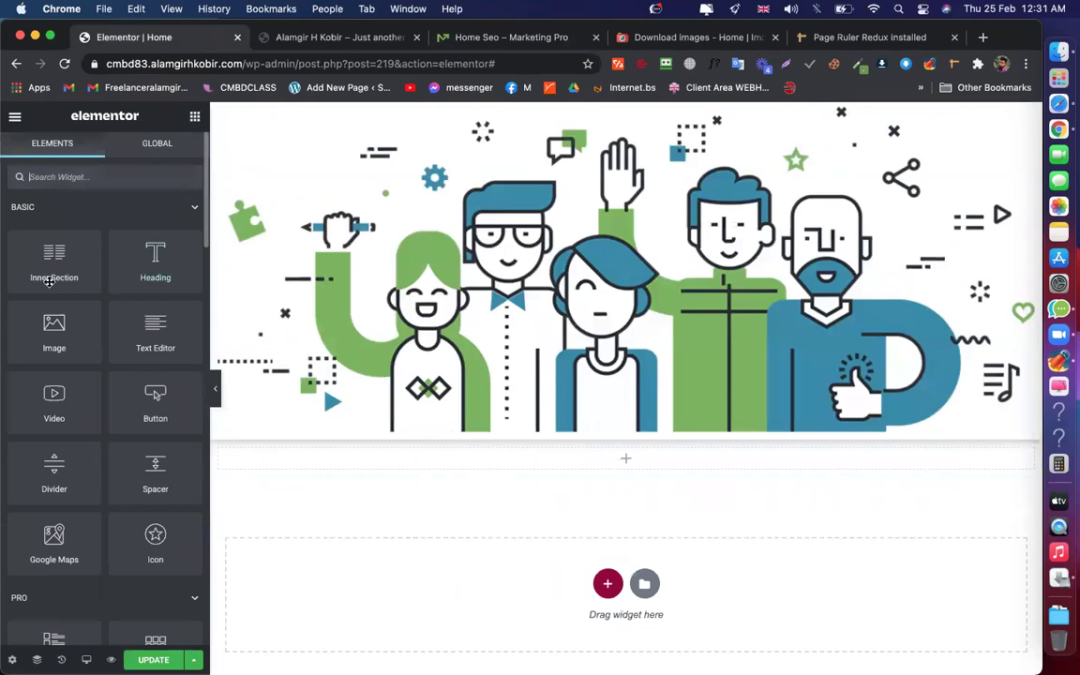
pyautogui.moveTo(520, 473); pyautogui.dragTo(548, 471)
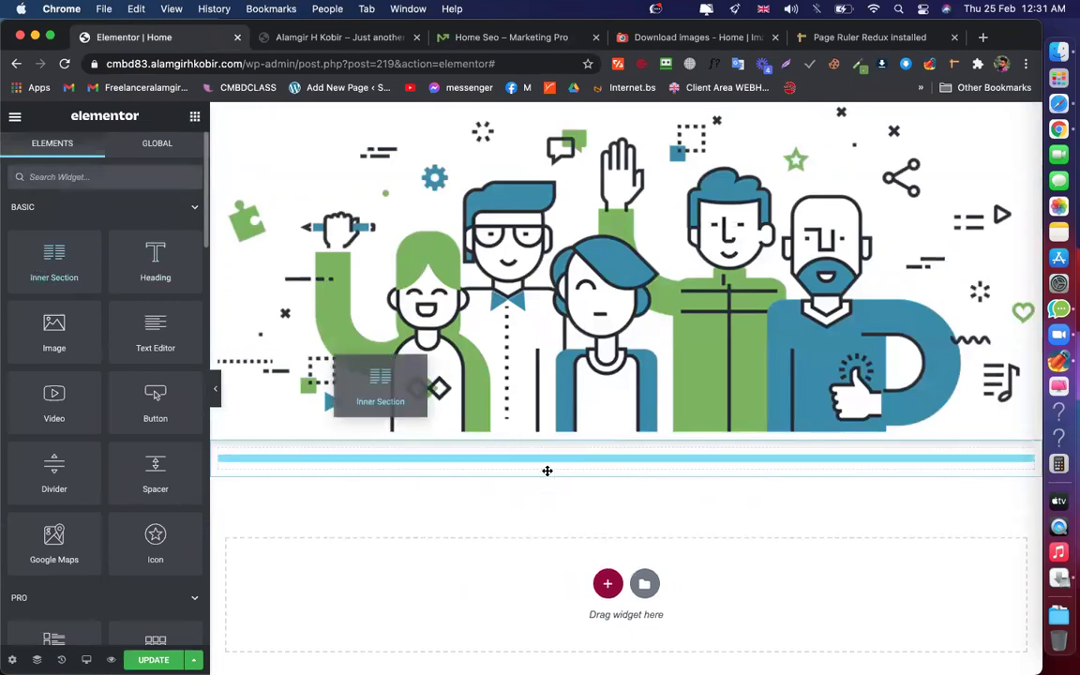
pyautogui.moveTo(62, 246); pyautogui.dragTo(593, 462)
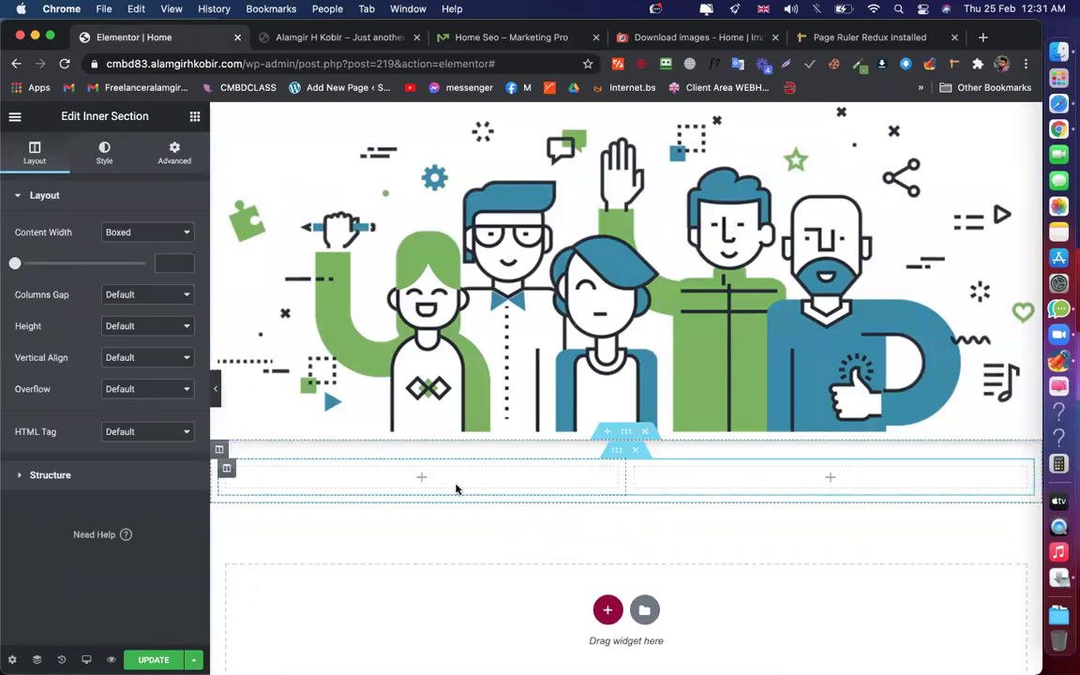
# Place a Heading widget in the first column of the new inner section
pyautogui.click(421, 478)
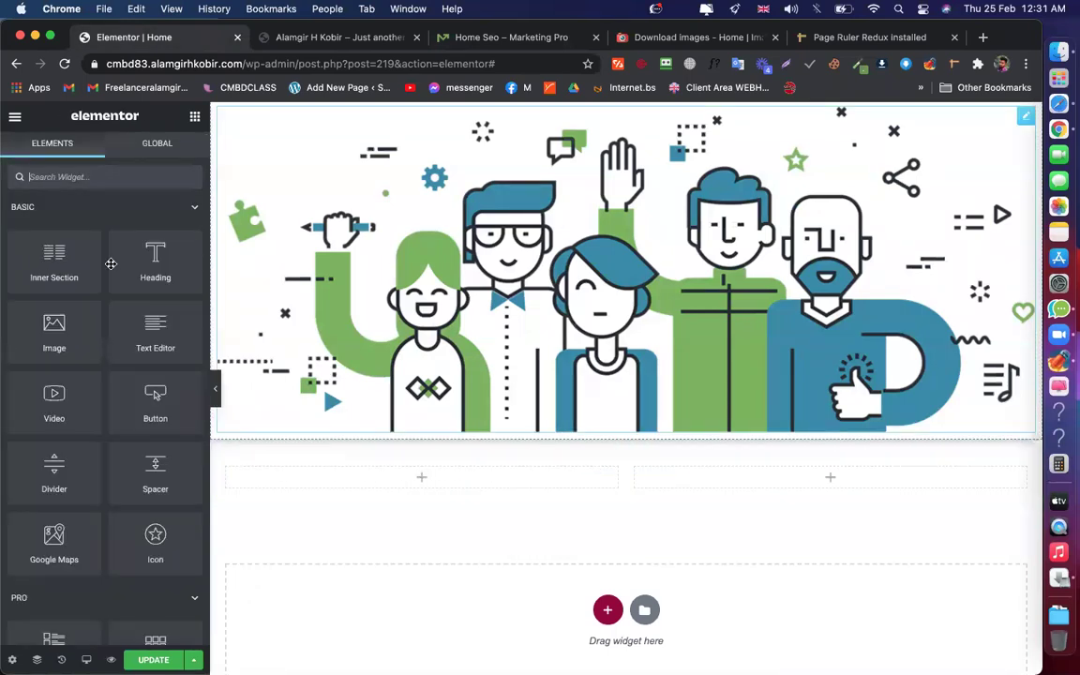
pyautogui.moveTo(148, 246); pyautogui.dragTo(429, 482)
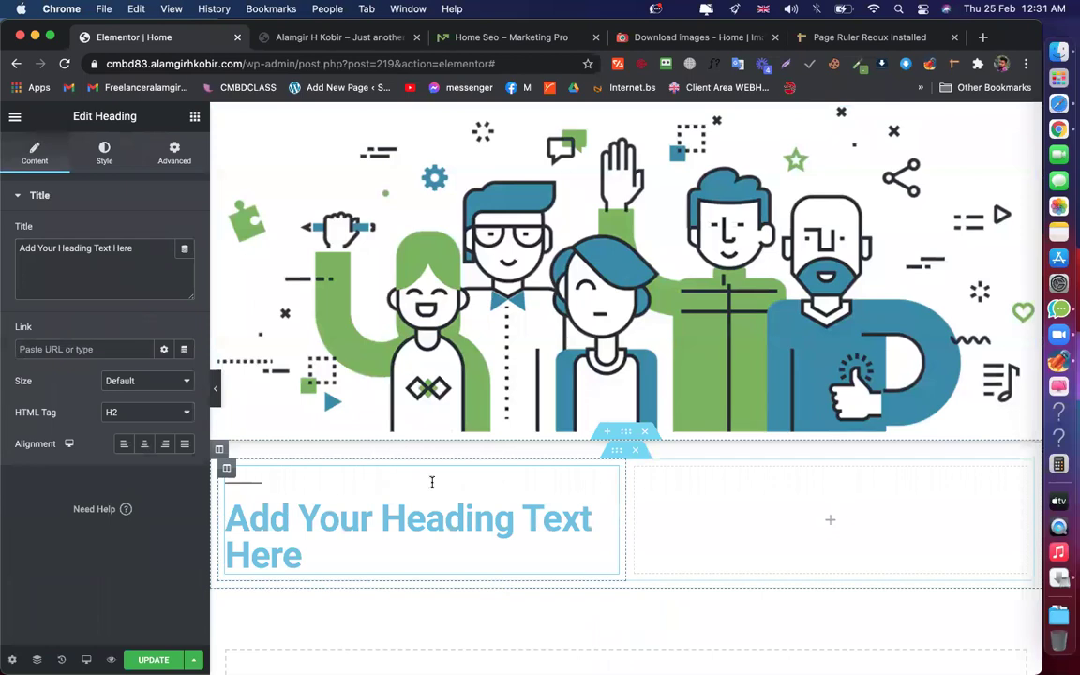
pyautogui.click(193, 119)
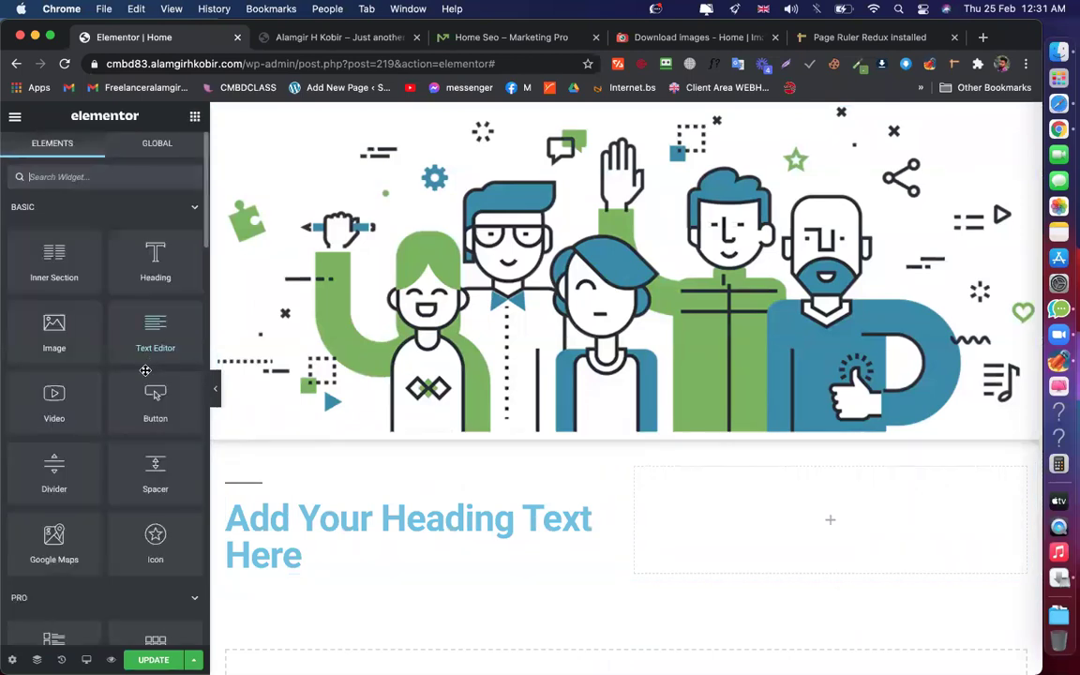
# Add a second Heading widget below the first in the left inner column and set both headings' HTML tag to p
pyautogui.moveTo(153, 276); pyautogui.dragTo(313, 549)
pyautogui.click(143, 415)
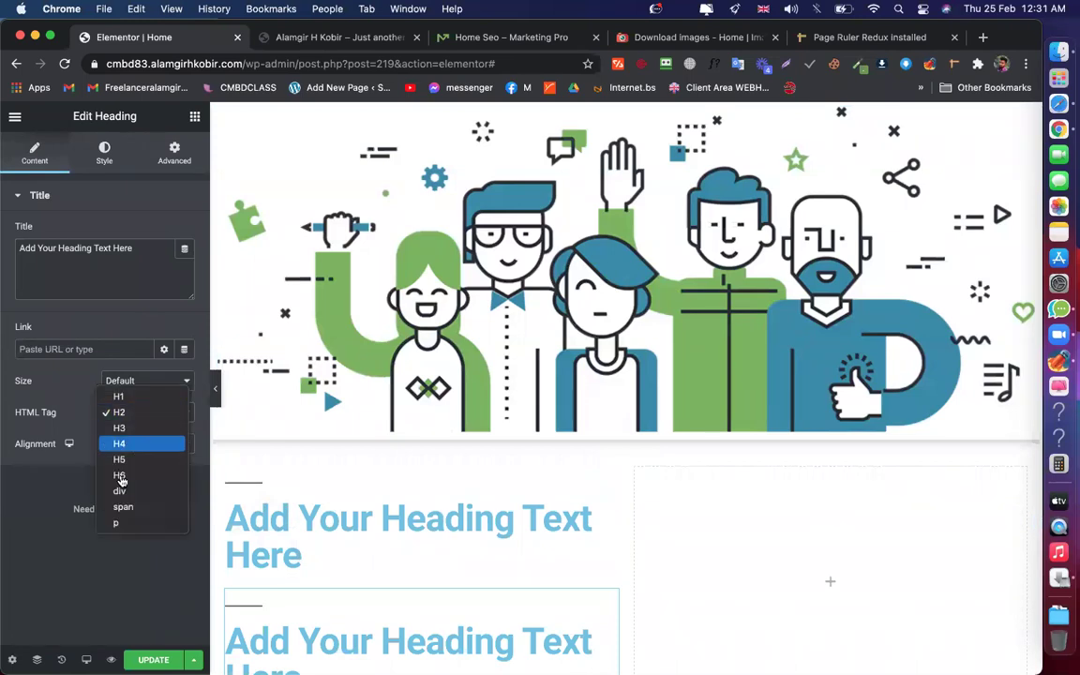
pyautogui.click(130, 524)
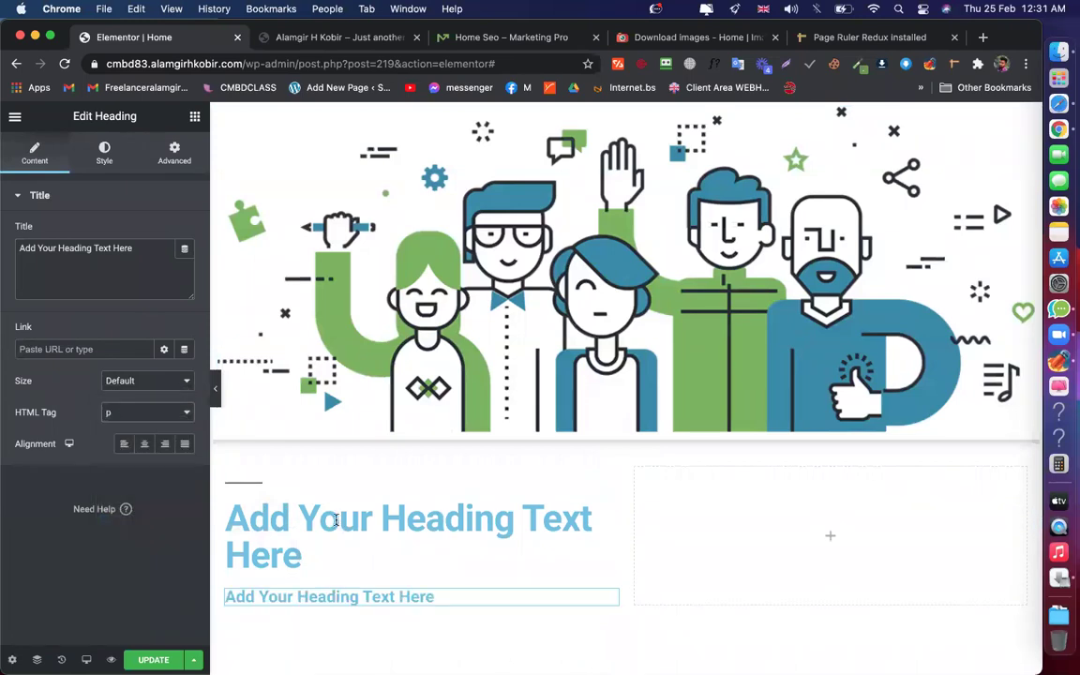
pyautogui.click(156, 414)
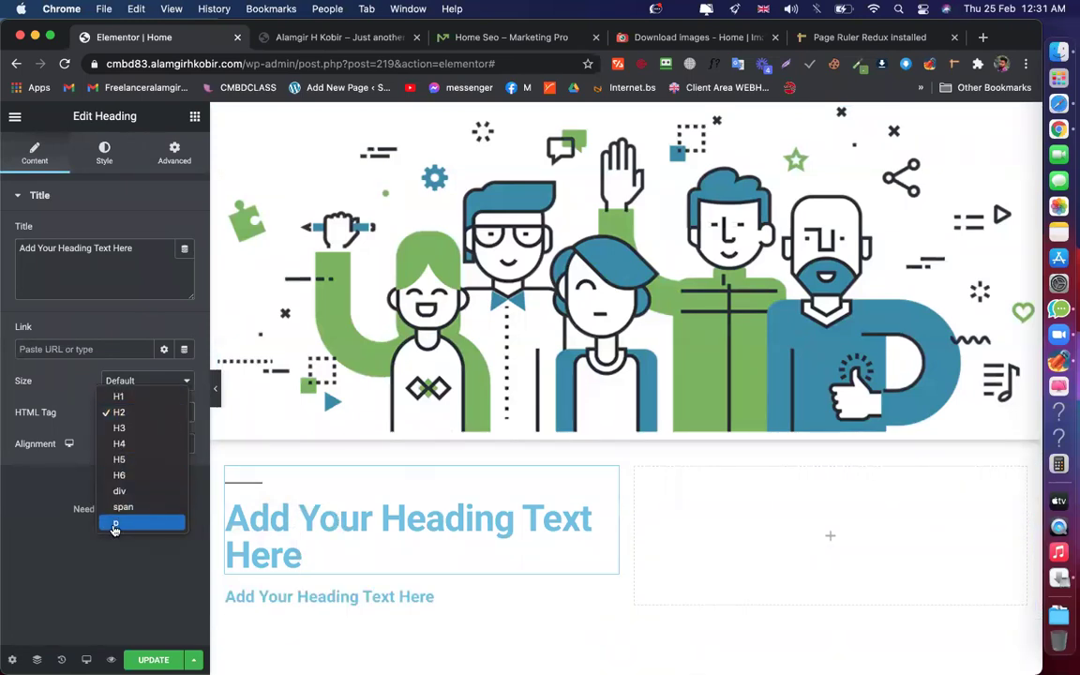
pyautogui.click(122, 523)
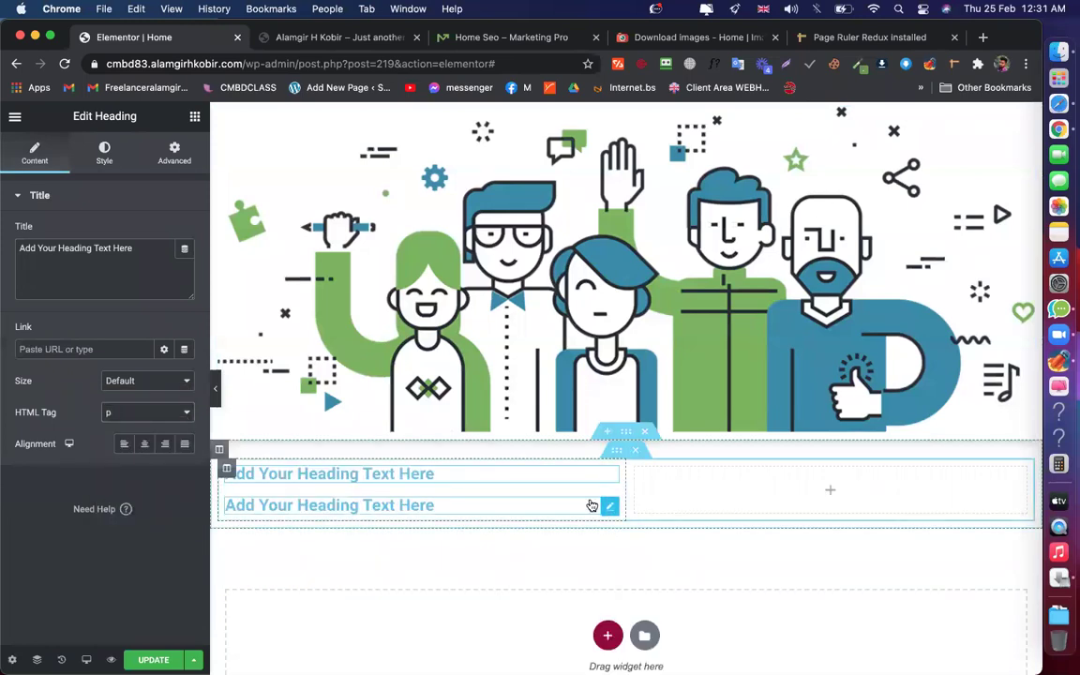
# Replace the second heading's title with the "Seed money optimized for social sharing…" paragraph copied from the Home Seo reference page
pyautogui.click(590, 504)
pyautogui.click(457, 41)
pyautogui.tripleClick(284, 359)
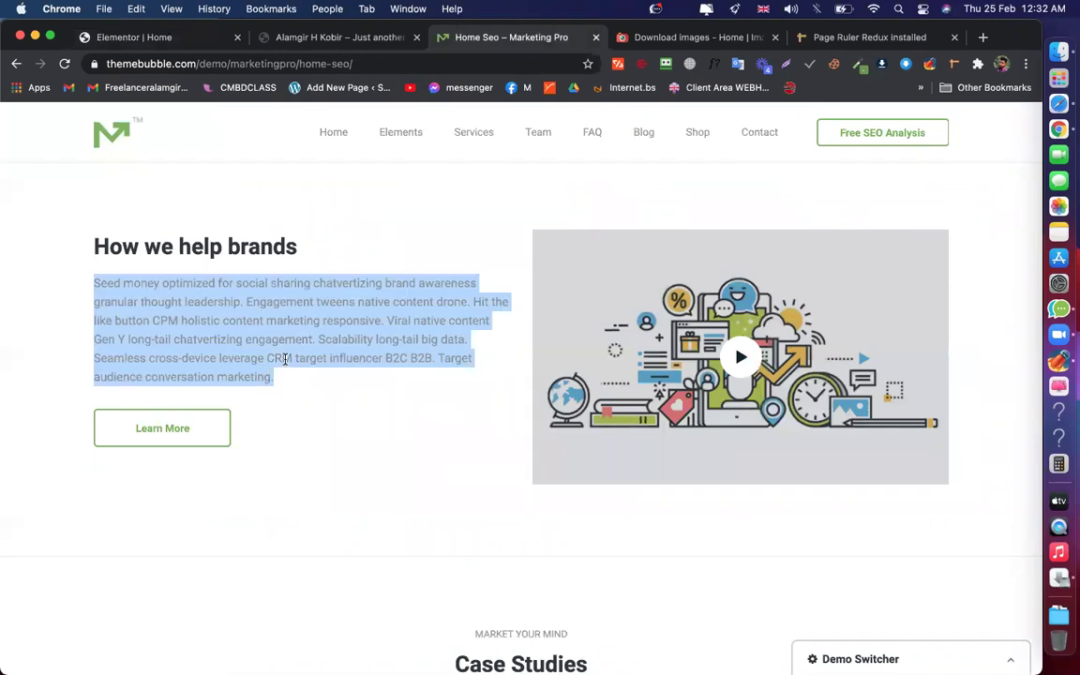
pyautogui.rightClick(285, 358)
pyautogui.click(150, 37)
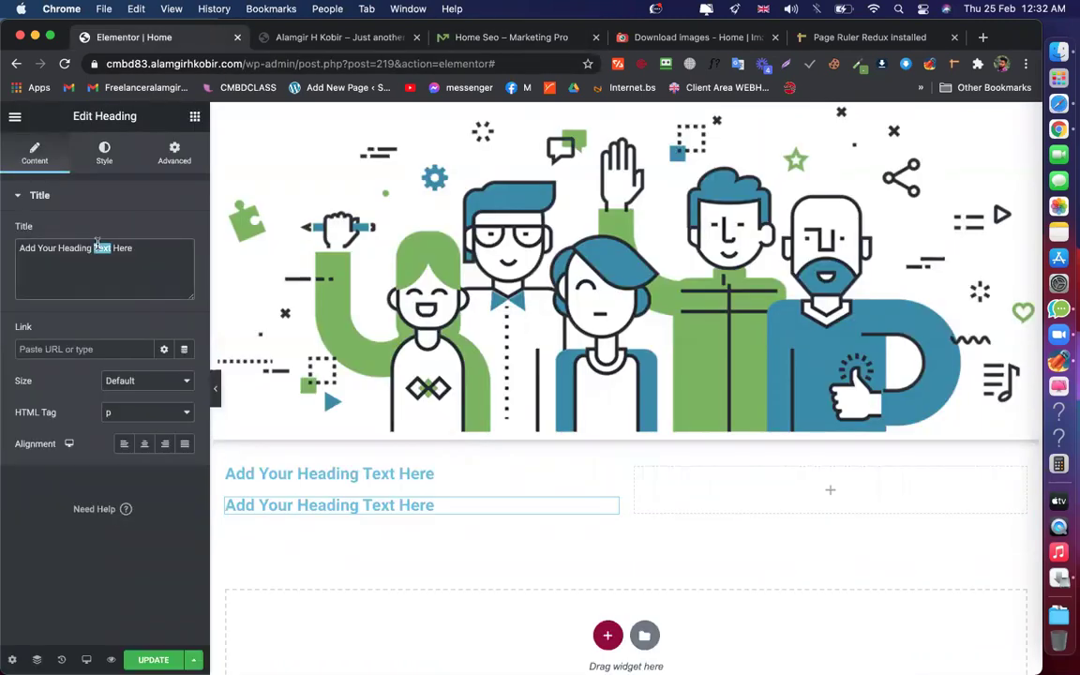
pyautogui.tripleClick(98, 245)
pyautogui.write('Seed money optimized for social sharing chatvertizing brand awareness granular thought leadership. Engagement tweens native content drone. Hit the like button CPM holistic content marketing responsive. Viral native content Gen Y long-tail chatvertizing engagement. Scalability long-tail big data. Seamless cross-device leverage CRM target influencer B2C B2B. Target audience conversation marketing.')
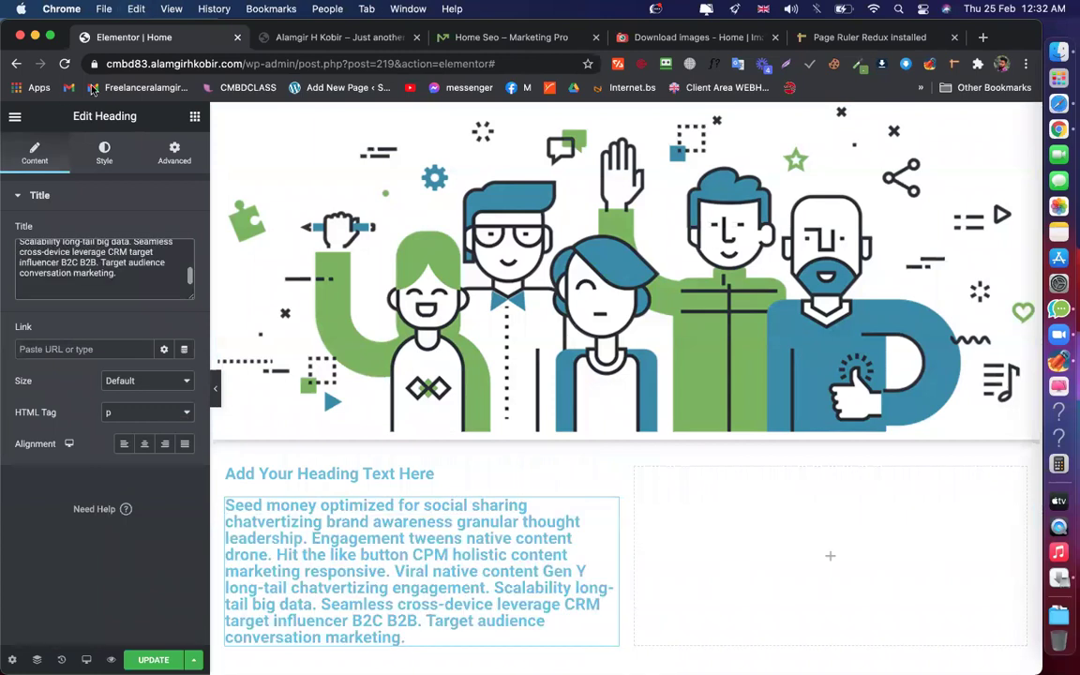
# Change the text color of the paragraph heading to a medium grey
pyautogui.click(104, 153)
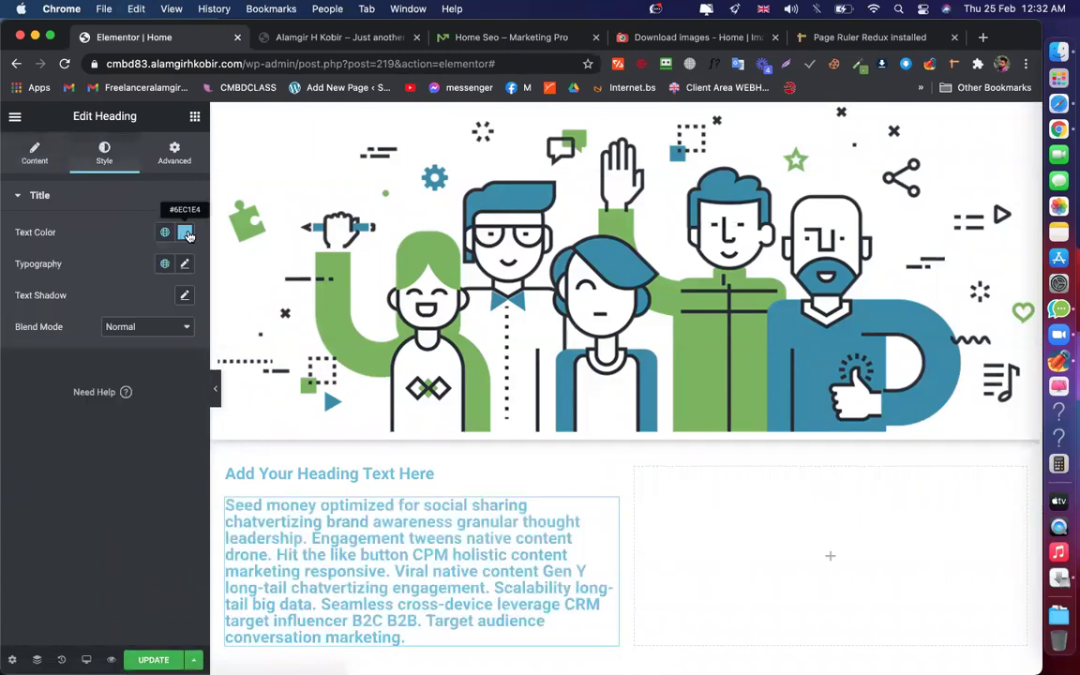
pyautogui.click(183, 231)
pyautogui.click(106, 330)
pyautogui.moveTo(106, 333); pyautogui.dragTo(3, 444)
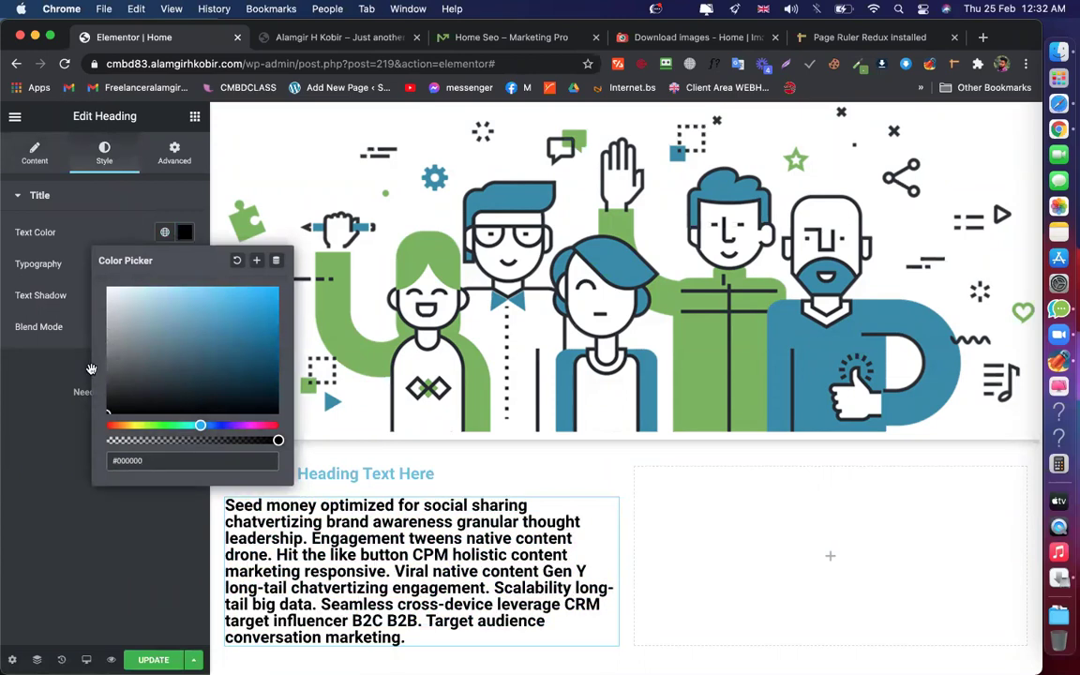
pyautogui.click(106, 337)
pyautogui.click(28, 411)
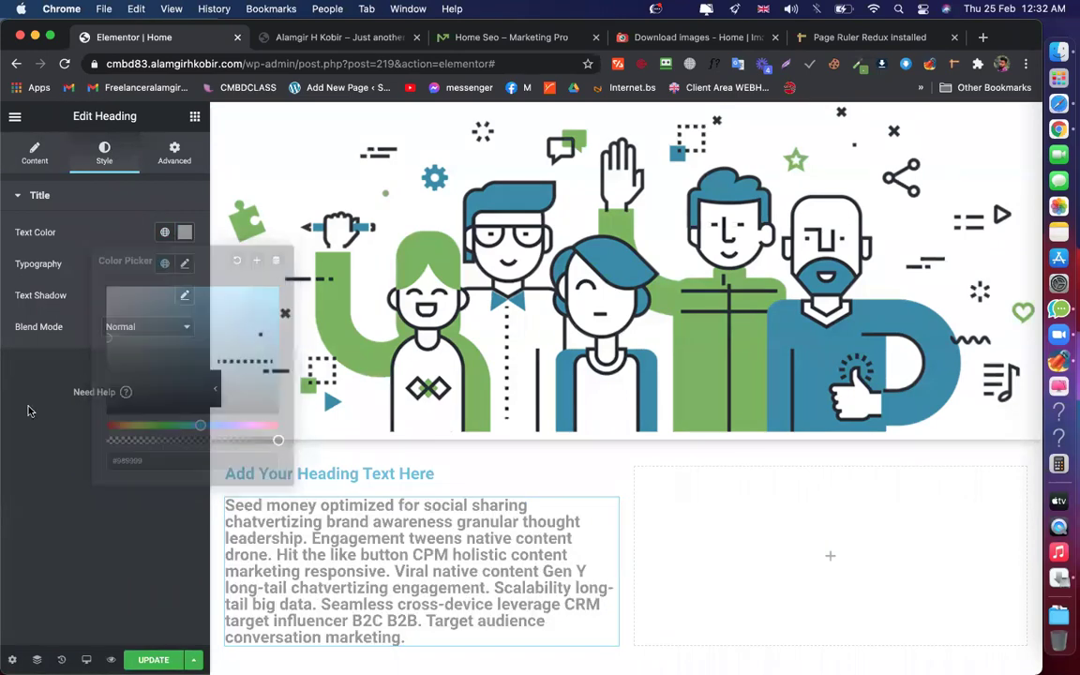
# Set the paragraph heading's typography to size 18 px and weight 400
pyautogui.click(184, 266)
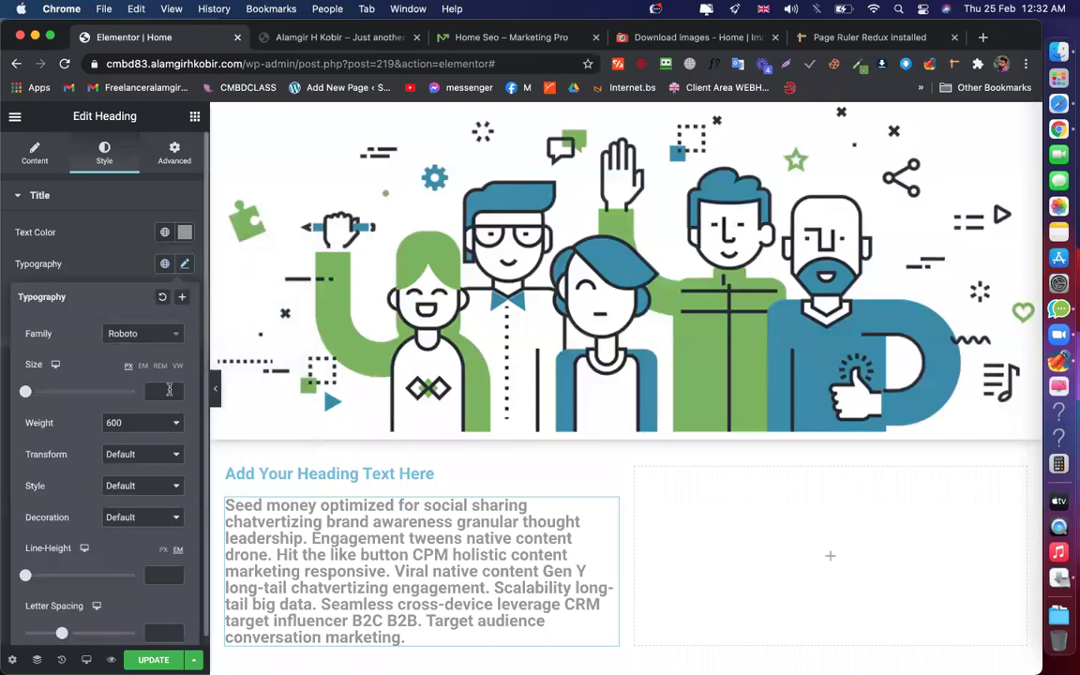
pyautogui.moveTo(26, 391); pyautogui.dragTo(35, 391)
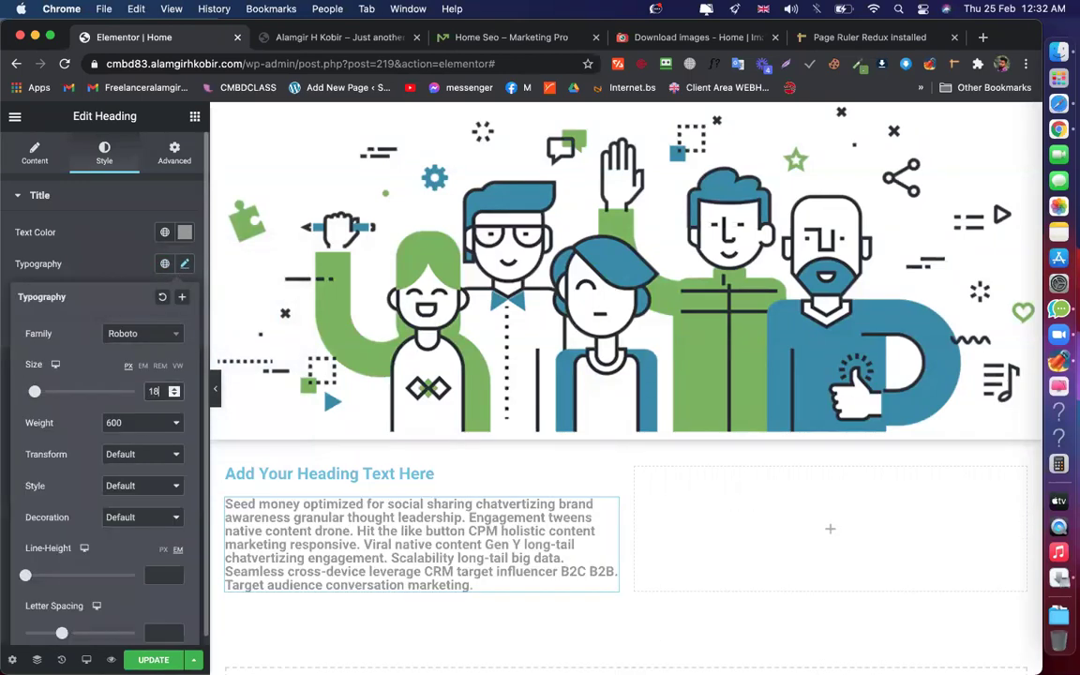
pyautogui.click(136, 424)
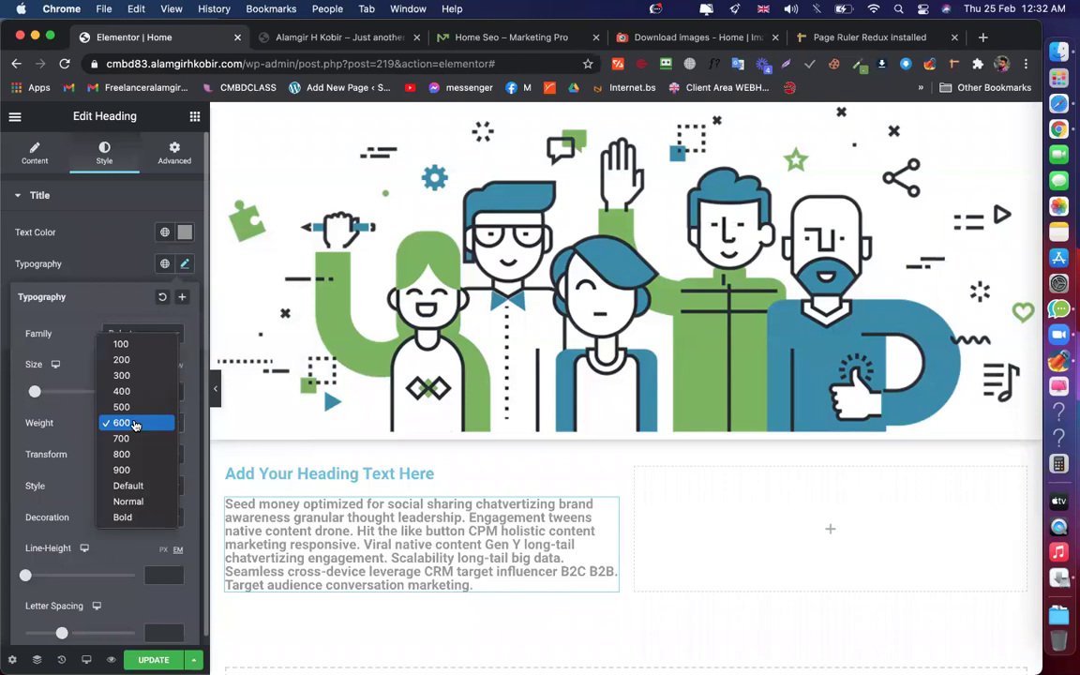
pyautogui.click(125, 391)
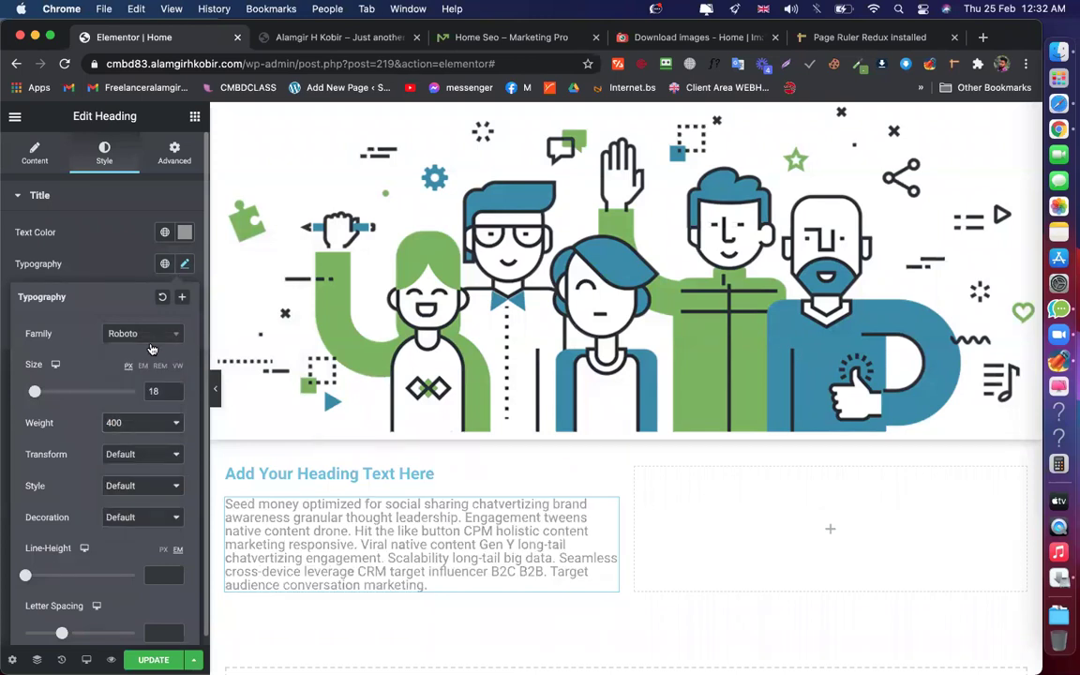
pyautogui.scroll(-1, 135, 449)
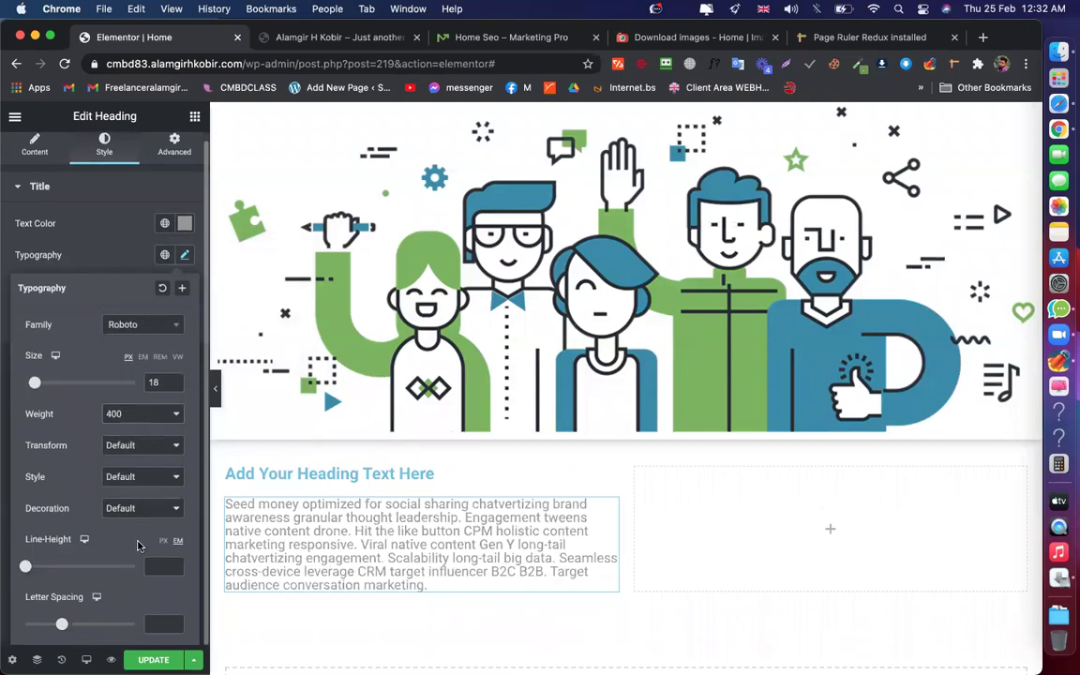
# Place a Video widget in the empty second column of the inner section
pyautogui.click(830, 527)
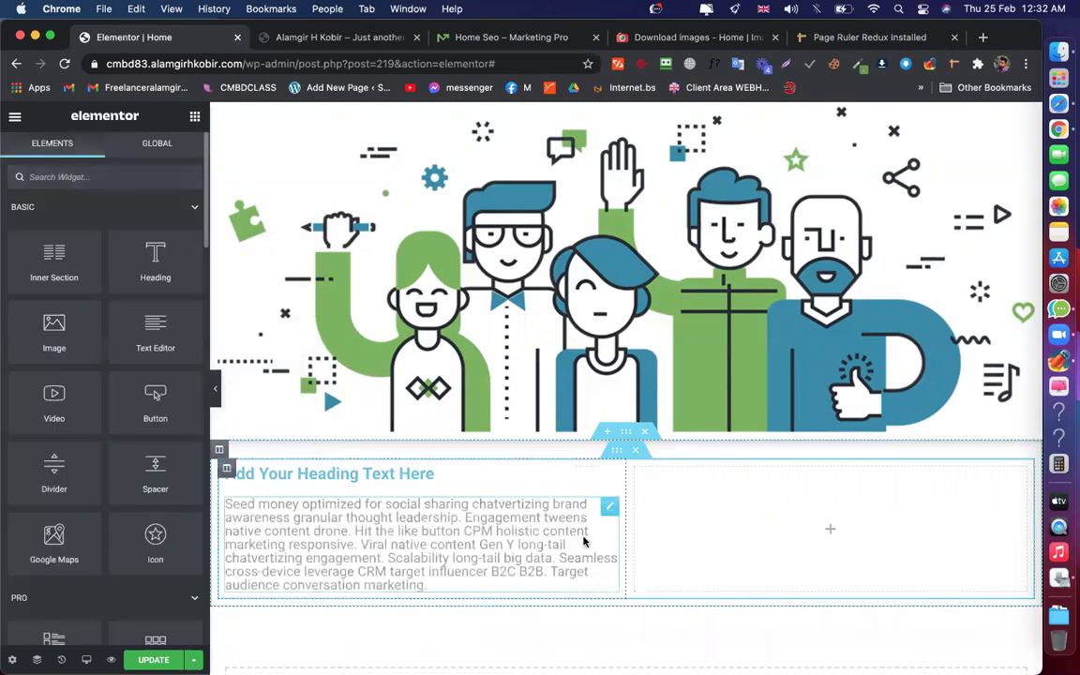
pyautogui.moveTo(58, 395); pyautogui.dragTo(848, 511)
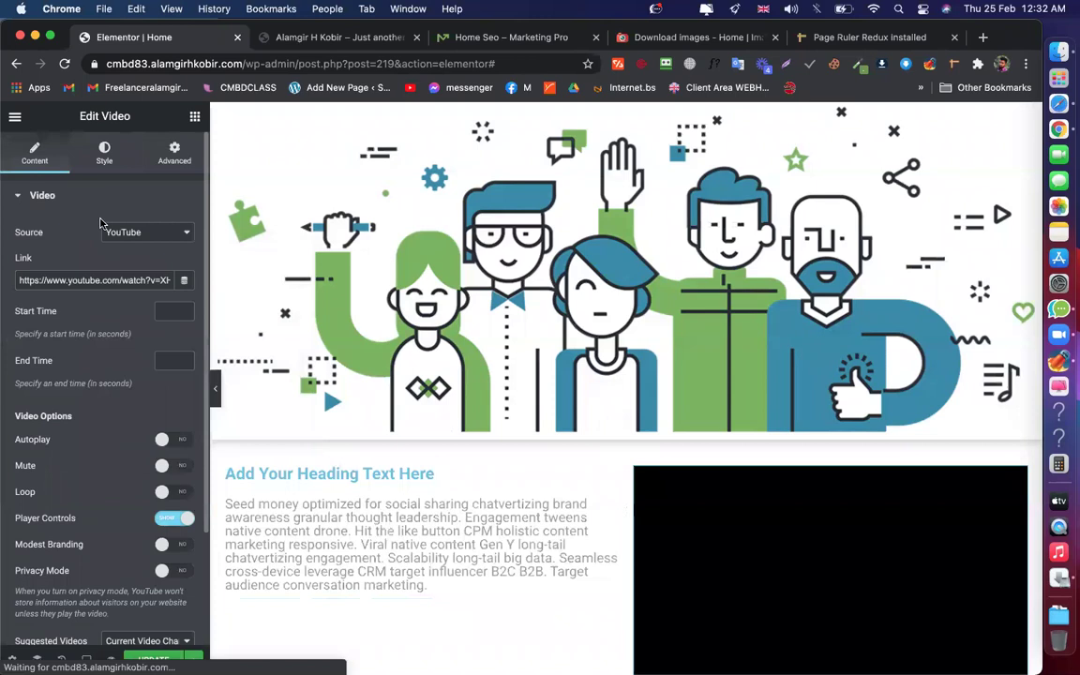
# Examine the video popup and play button on the Home Seo reference page and compare them with the new Video widget
pyautogui.click(524, 43)
pyautogui.click(744, 360)
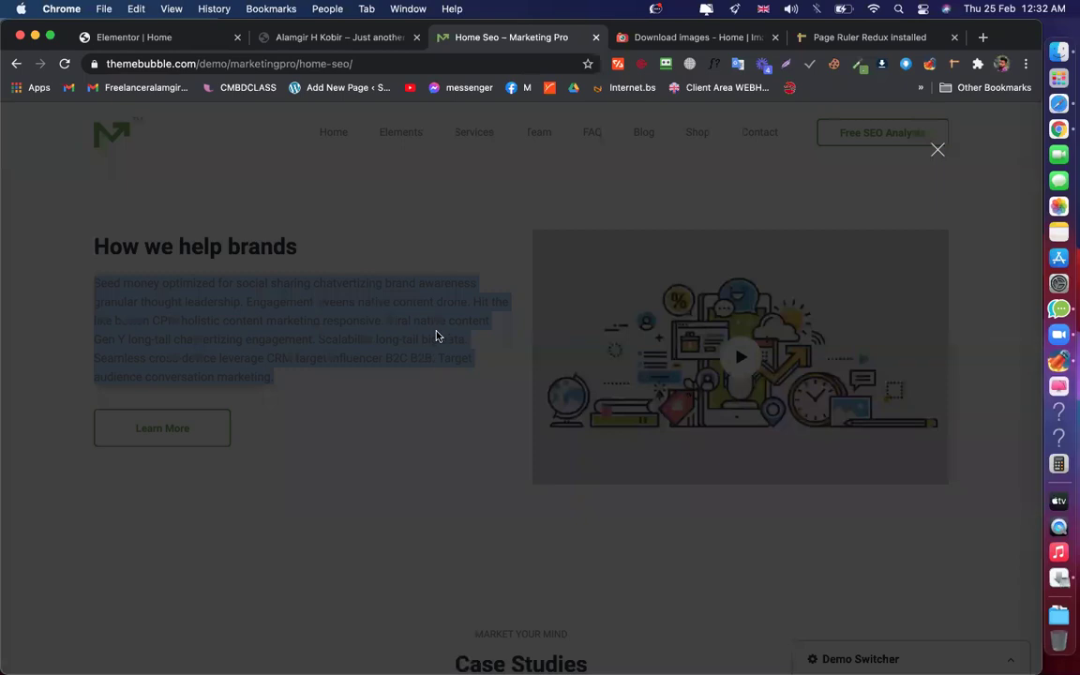
pyautogui.click(939, 149)
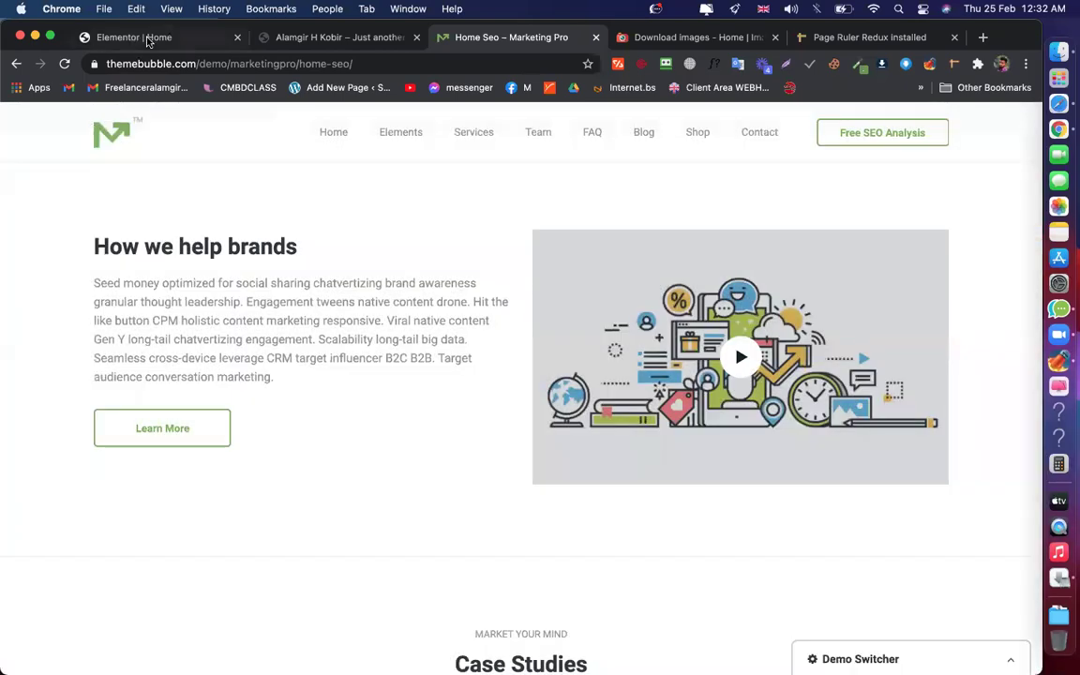
pyautogui.click(140, 37)
pyautogui.scroll(-3, 715, 494)
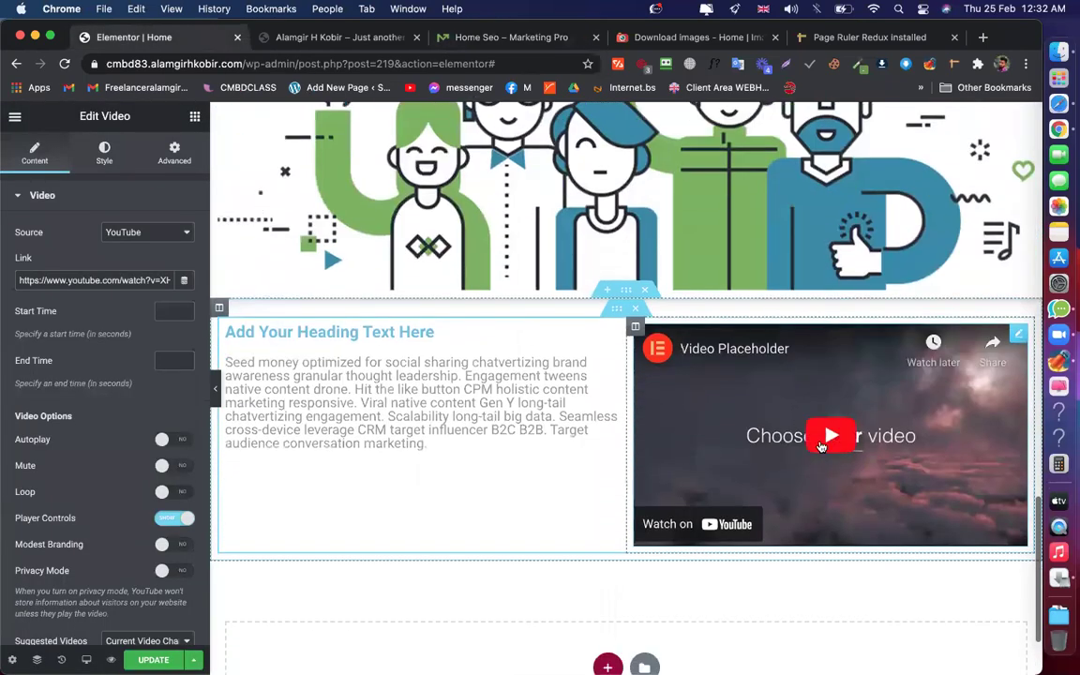
pyautogui.click(525, 40)
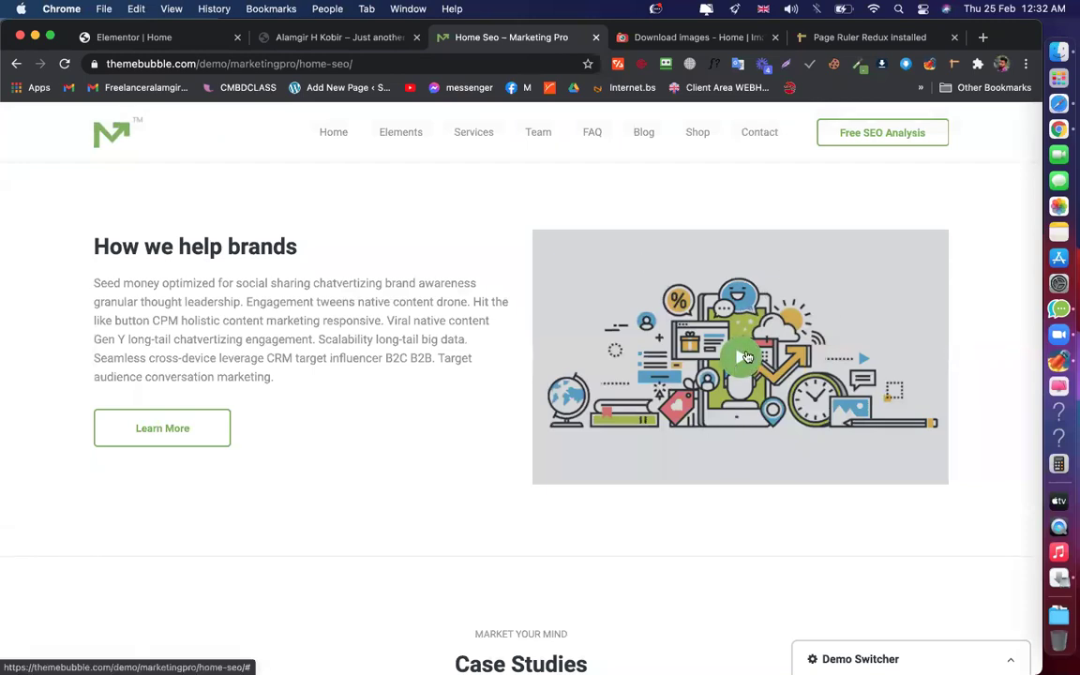
pyautogui.click(167, 42)
# Enable the Image Overlay for the Video widget and open the media library to choose its image
pyautogui.scroll(-3, 103, 311)
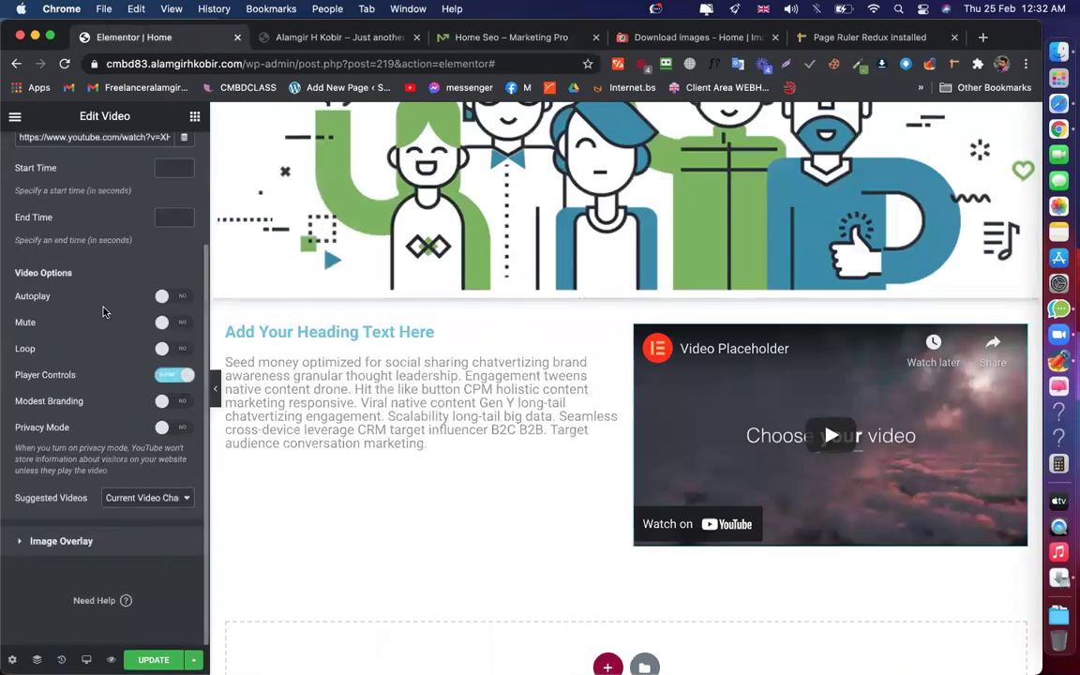
pyautogui.click(61, 541)
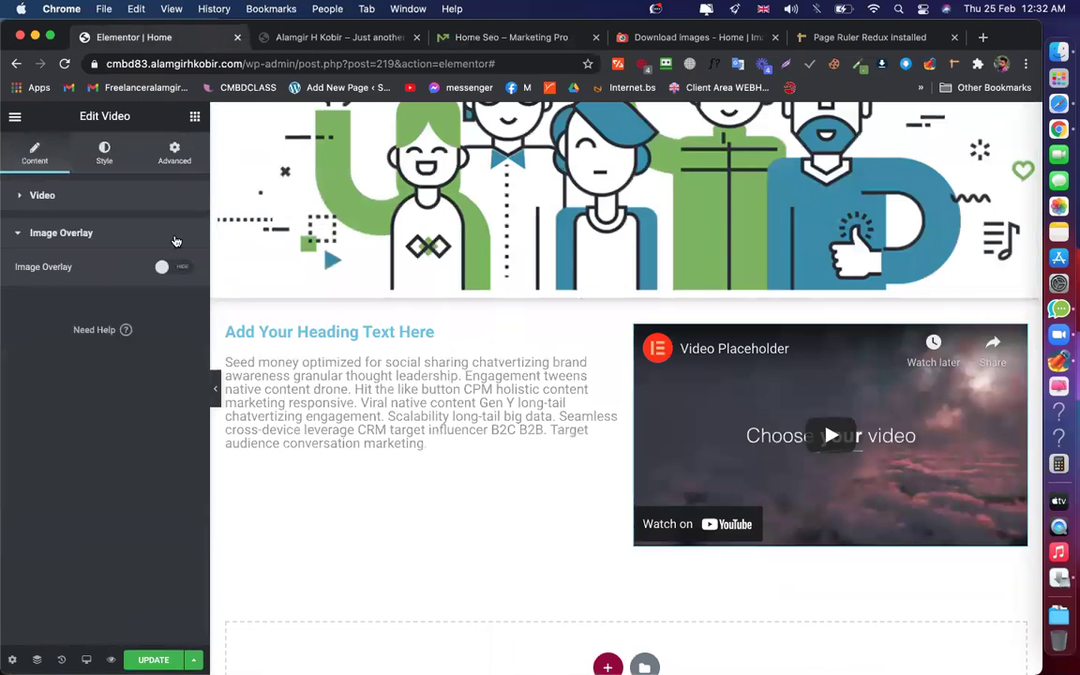
pyautogui.click(184, 269)
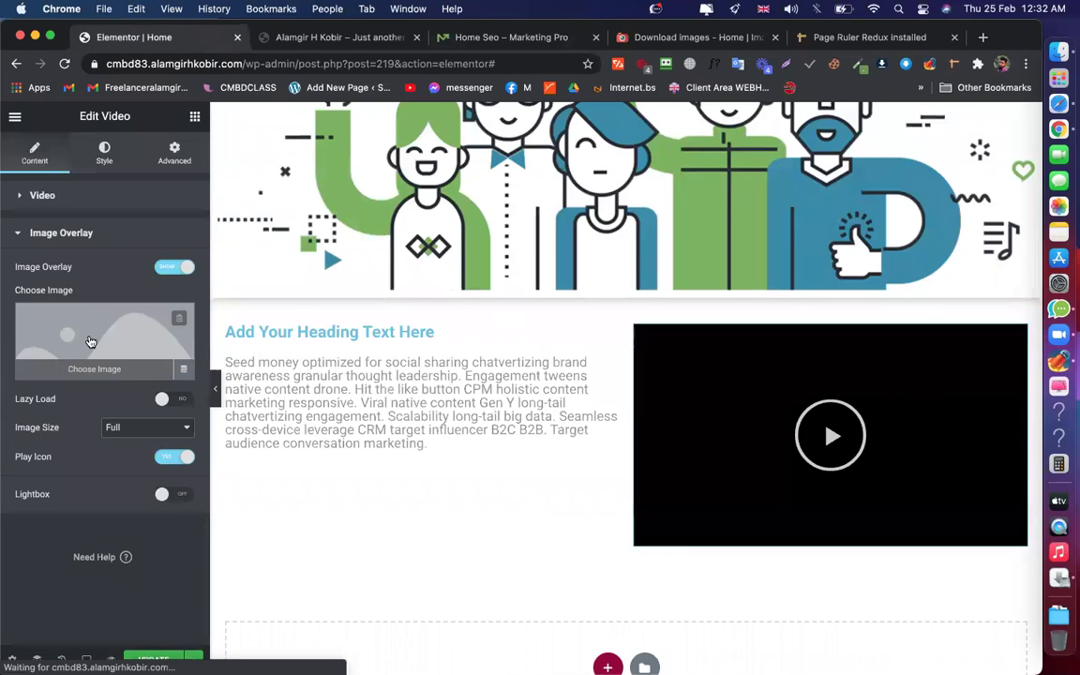
pyautogui.click(89, 342)
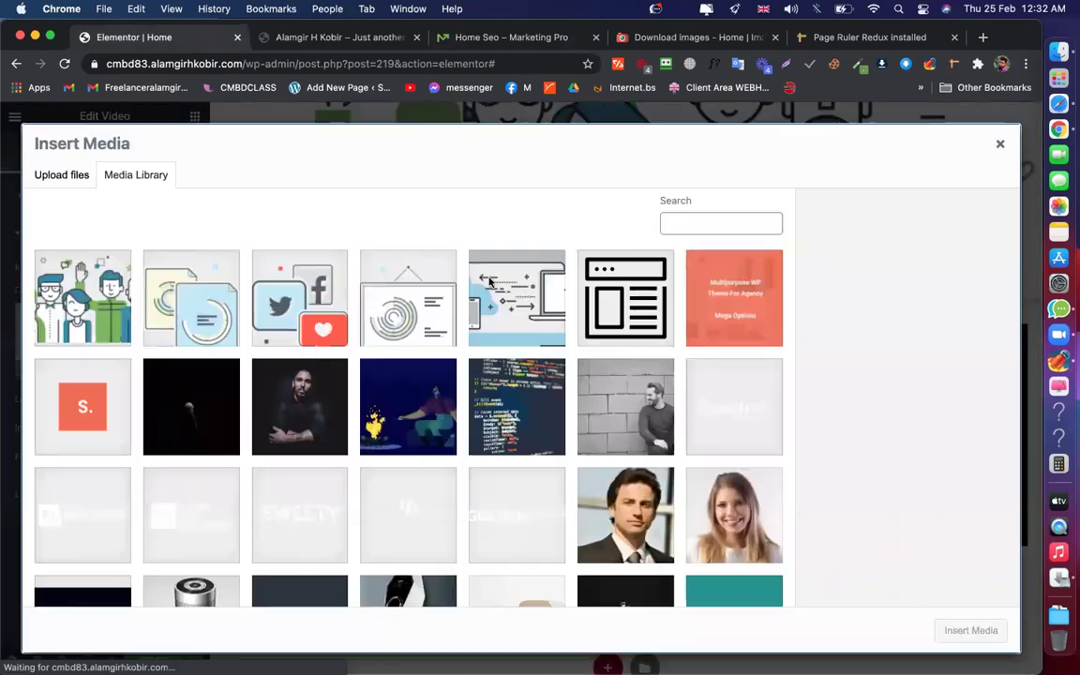
# Upload the Untitled-7.png illustration from the [imagecyborg.com] folder, insert it as the video overlay, and open the widget's style settings
pyautogui.click(1057, 51)
pyautogui.scroll(3, 759, 330)
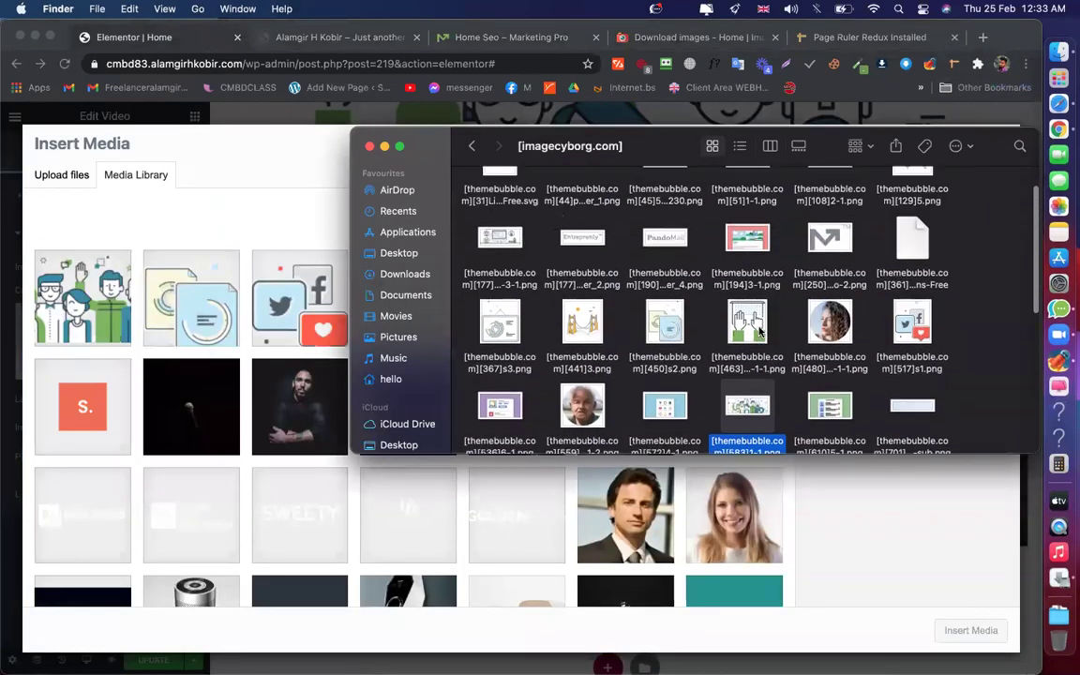
pyautogui.scroll(-5, 759, 330)
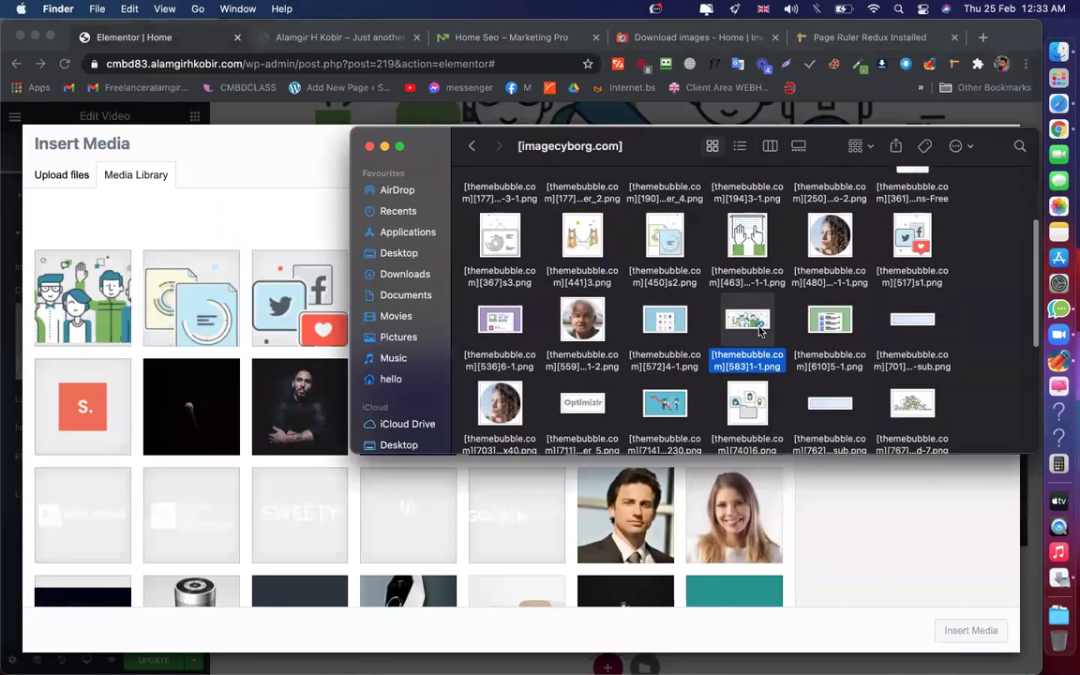
pyautogui.moveTo(916, 312); pyautogui.dragTo(623, 483)
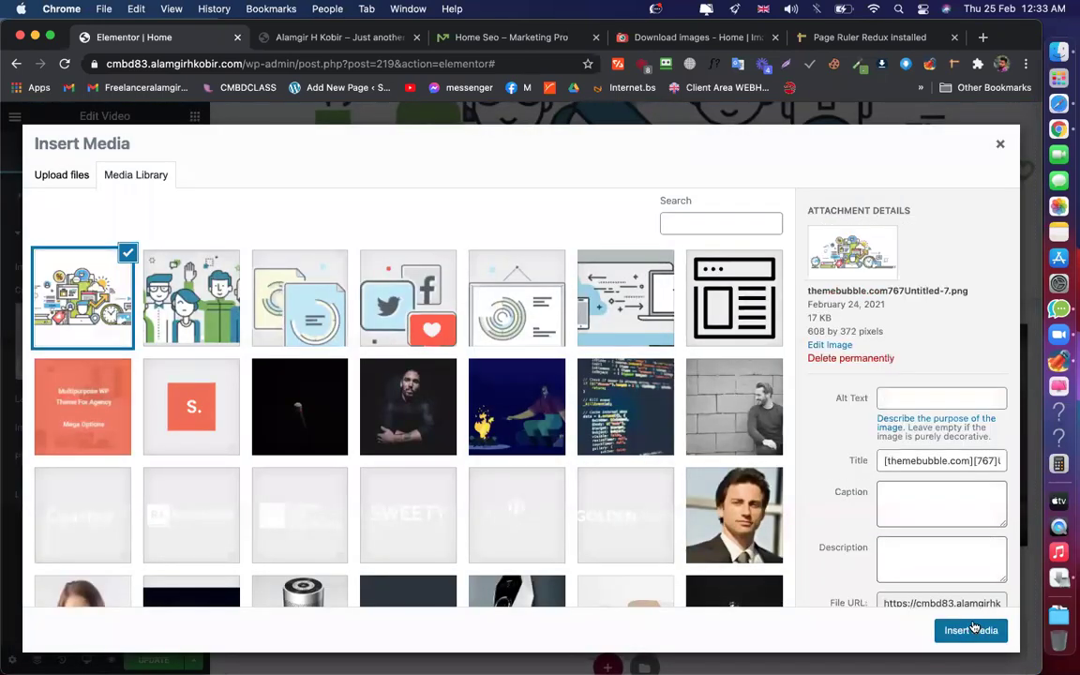
pyautogui.click(970, 629)
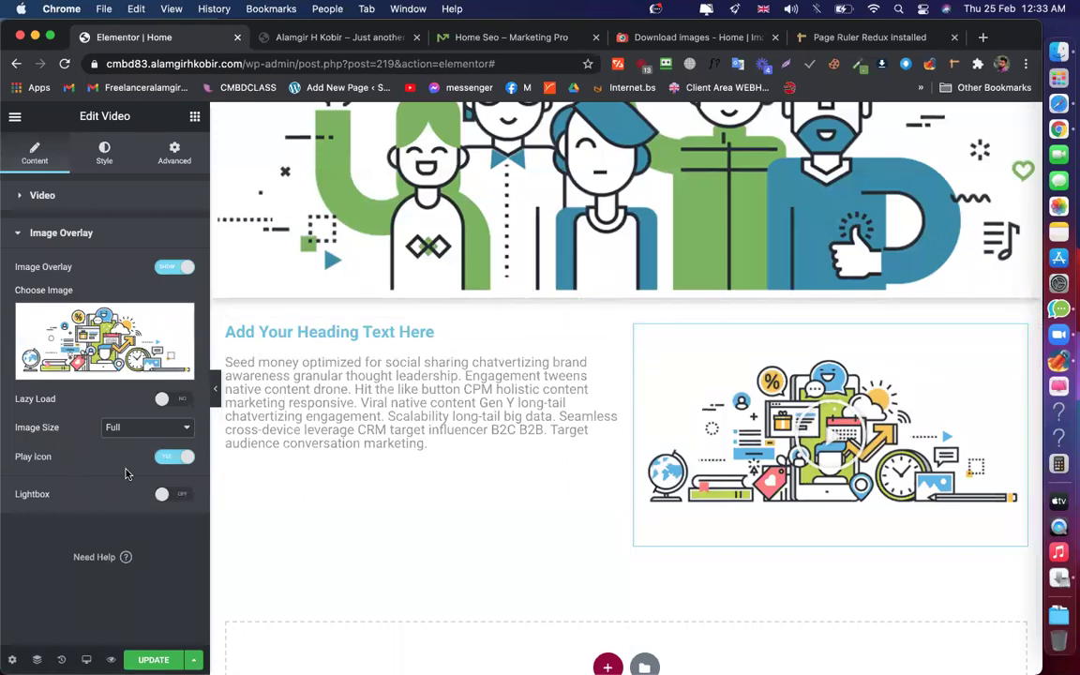
pyautogui.click(105, 155)
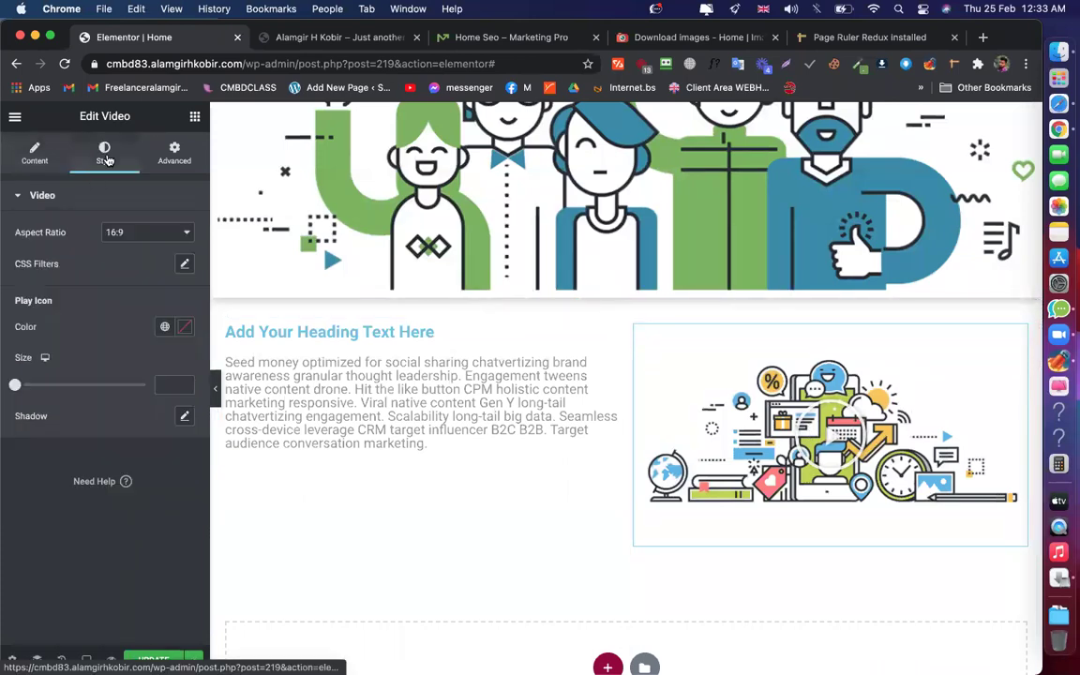
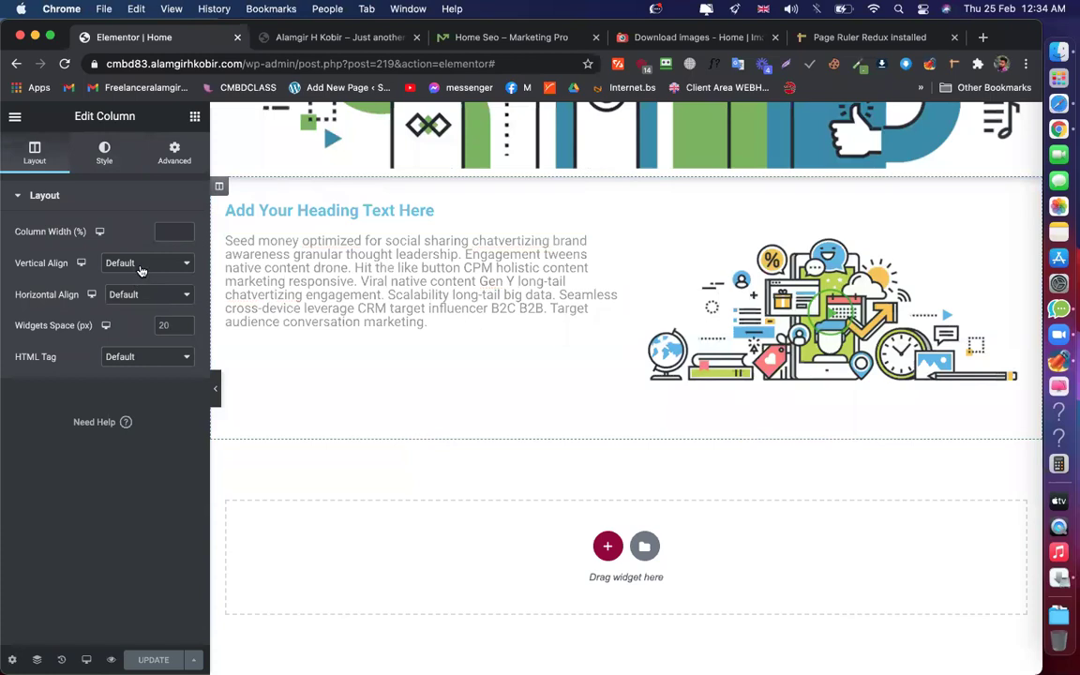
# Set the Vertical Align of the new section's outer column to Middle
pyautogui.click(121, 262)
pyautogui.click(122, 292)
pyautogui.click(125, 296)
pyautogui.click(124, 296)
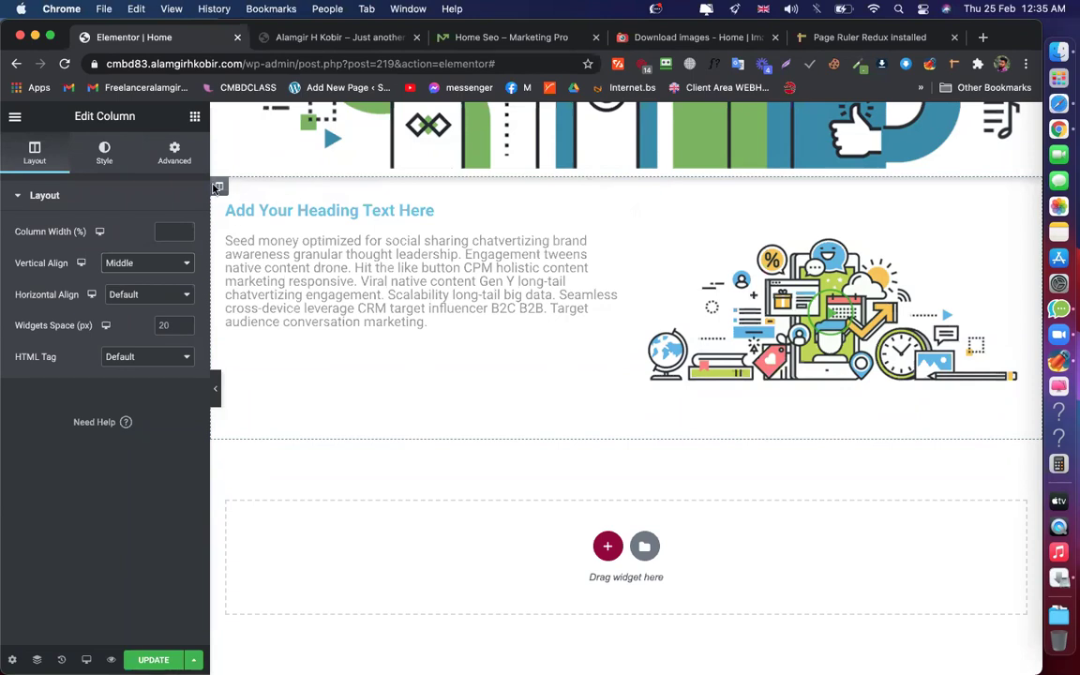
pyautogui.click(339, 315)
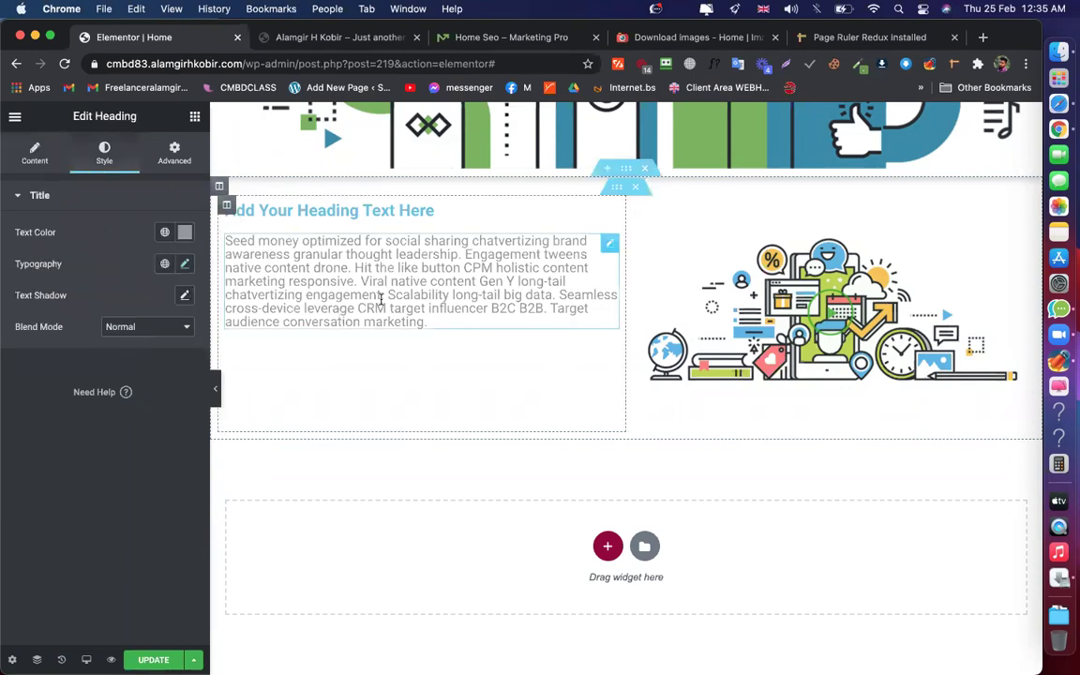
pyautogui.click(219, 189)
pyautogui.click(137, 265)
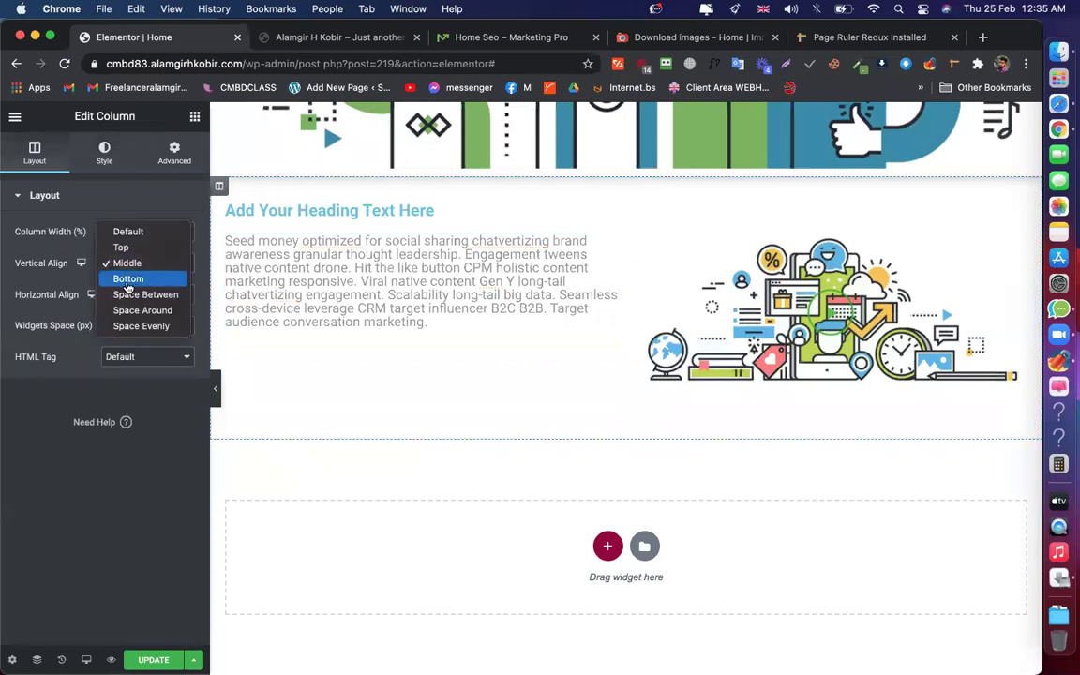
pyautogui.click(137, 263)
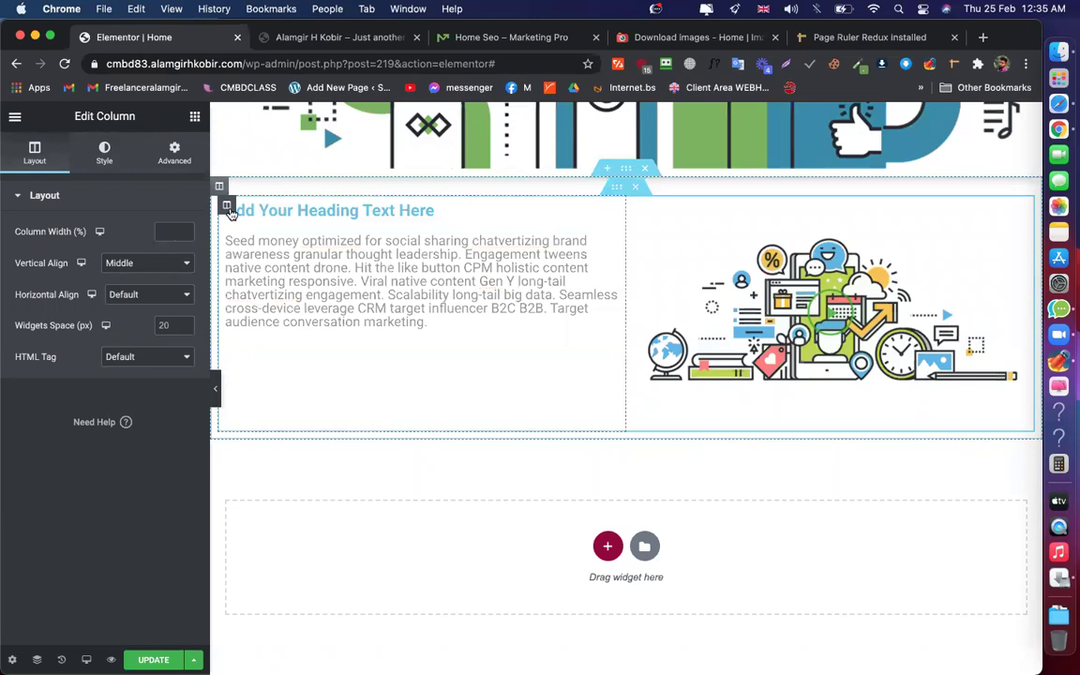
# Set the Vertical Align of both the text column and the video column to Middle and update the page
pyautogui.click(228, 208)
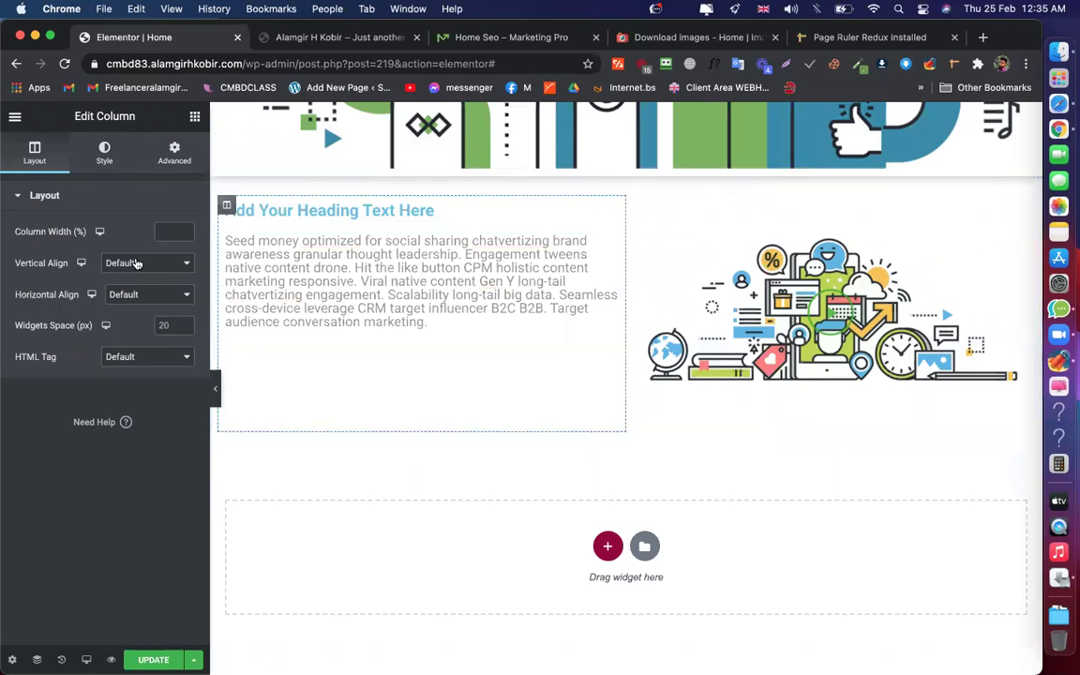
pyautogui.click(131, 263)
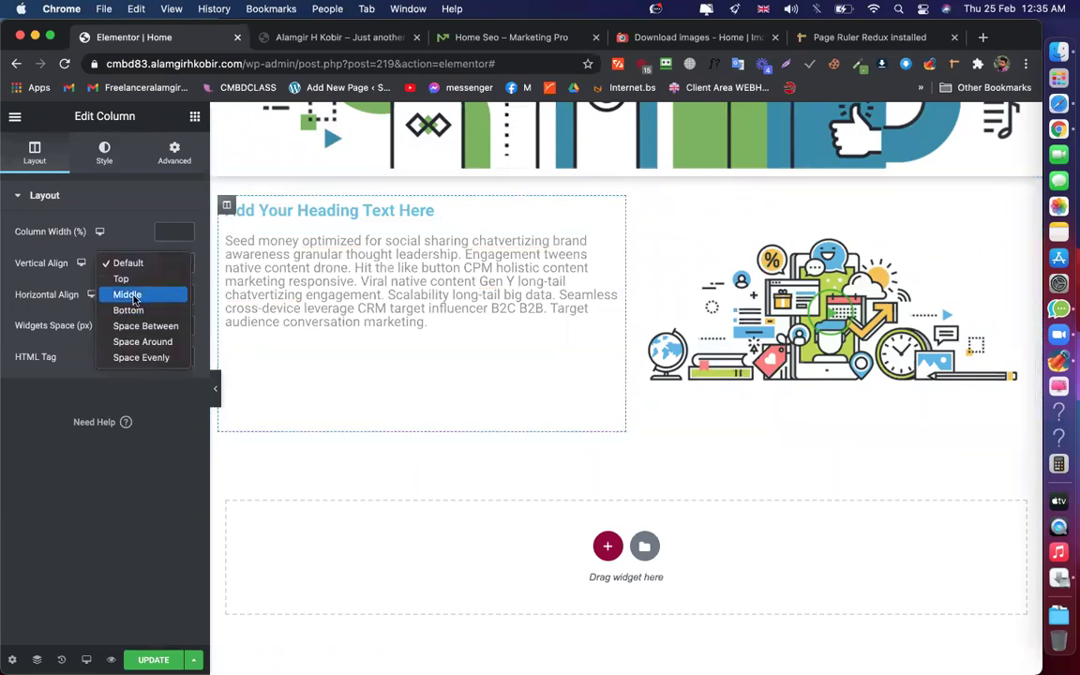
pyautogui.click(132, 295)
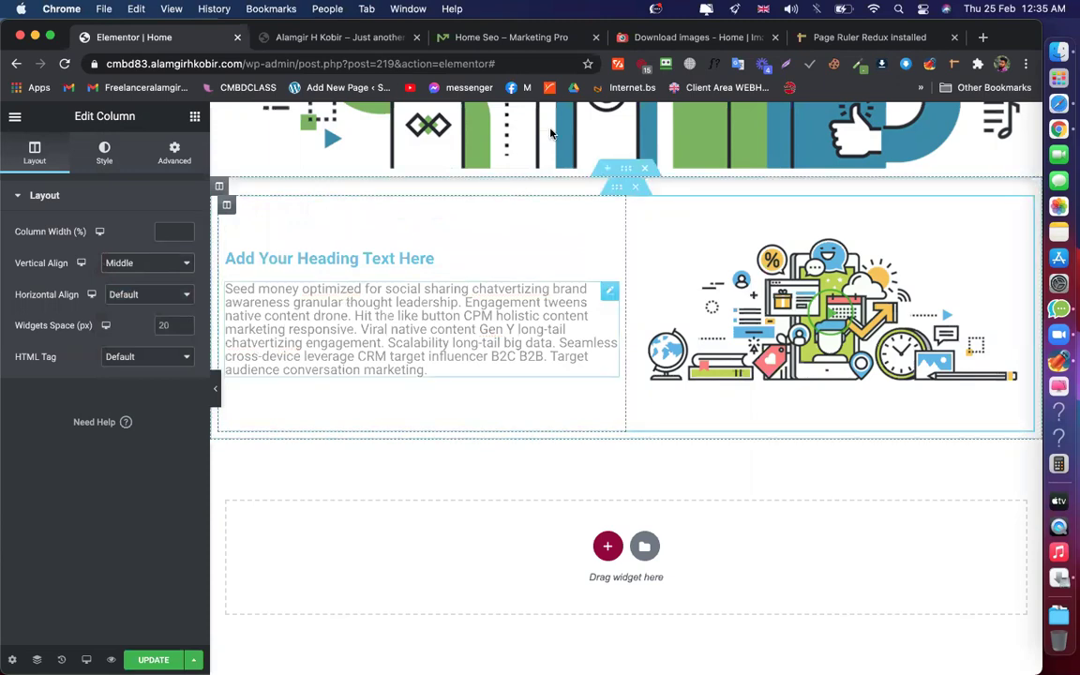
pyautogui.click(634, 210)
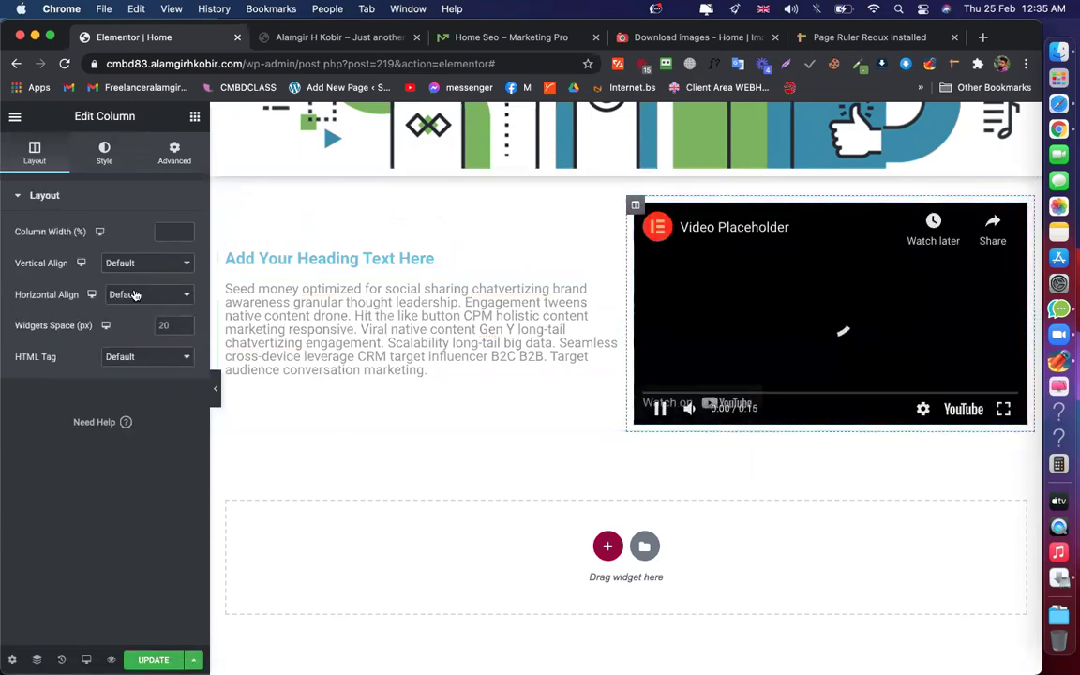
pyautogui.click(127, 265)
pyautogui.click(126, 295)
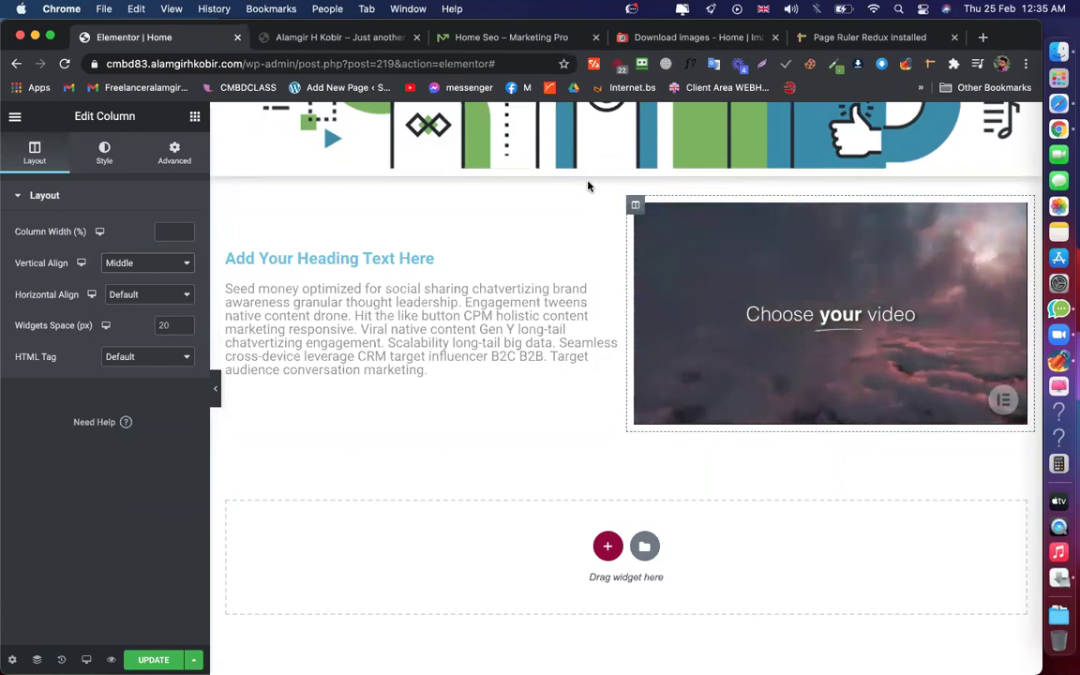
pyautogui.click(149, 653)
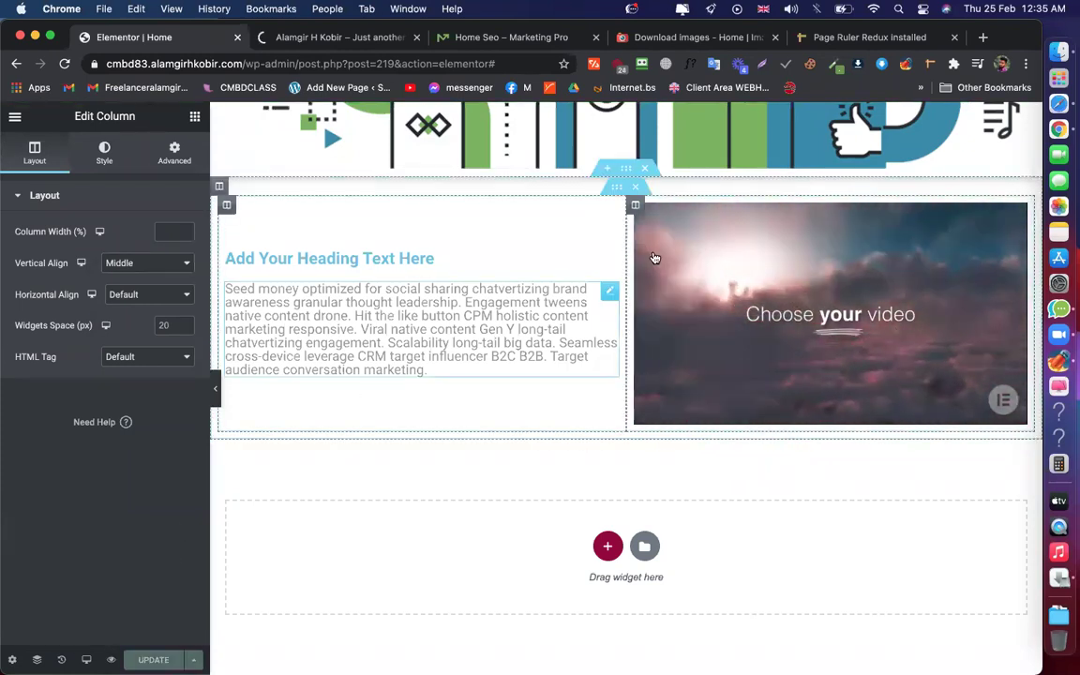
# Examine the Case Studies section on the Home Seo reference page and compare it with the Boost your Brand section's layout
pyautogui.moveTo(762, 288)
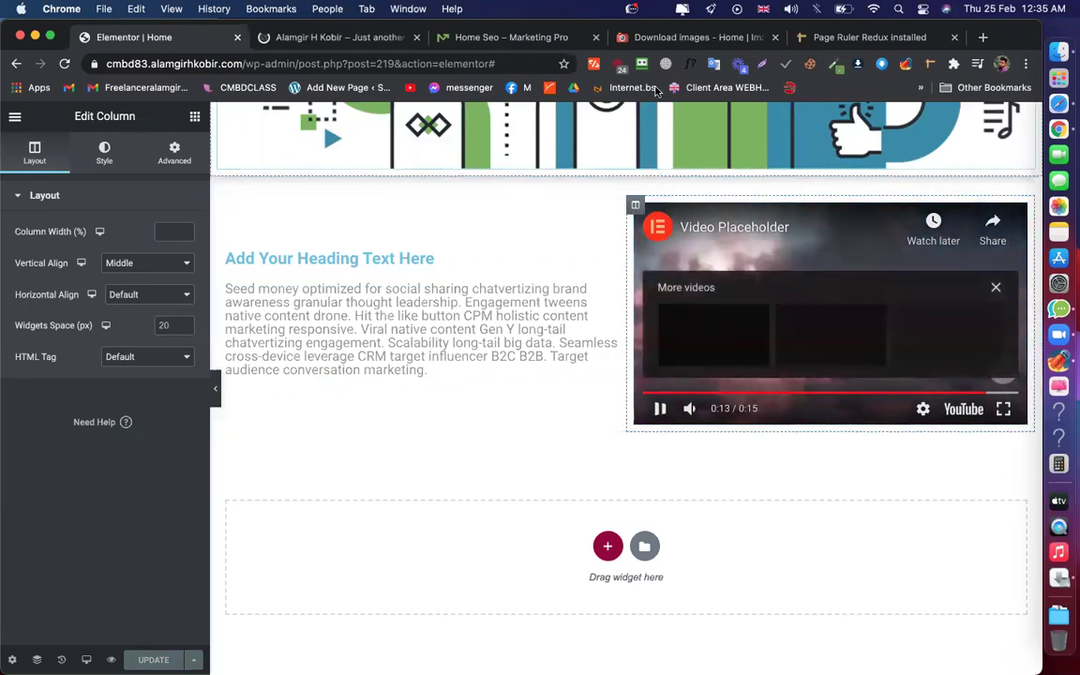
pyautogui.click(534, 41)
pyautogui.scroll(-5, 535, 337)
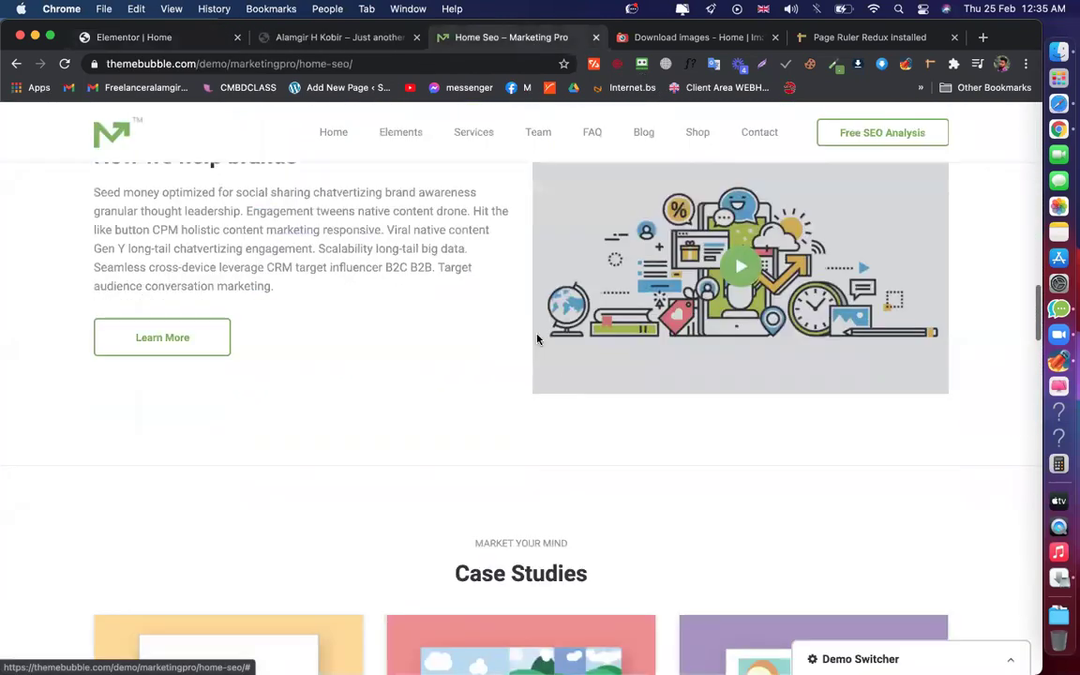
pyautogui.scroll(-3, 435, 340)
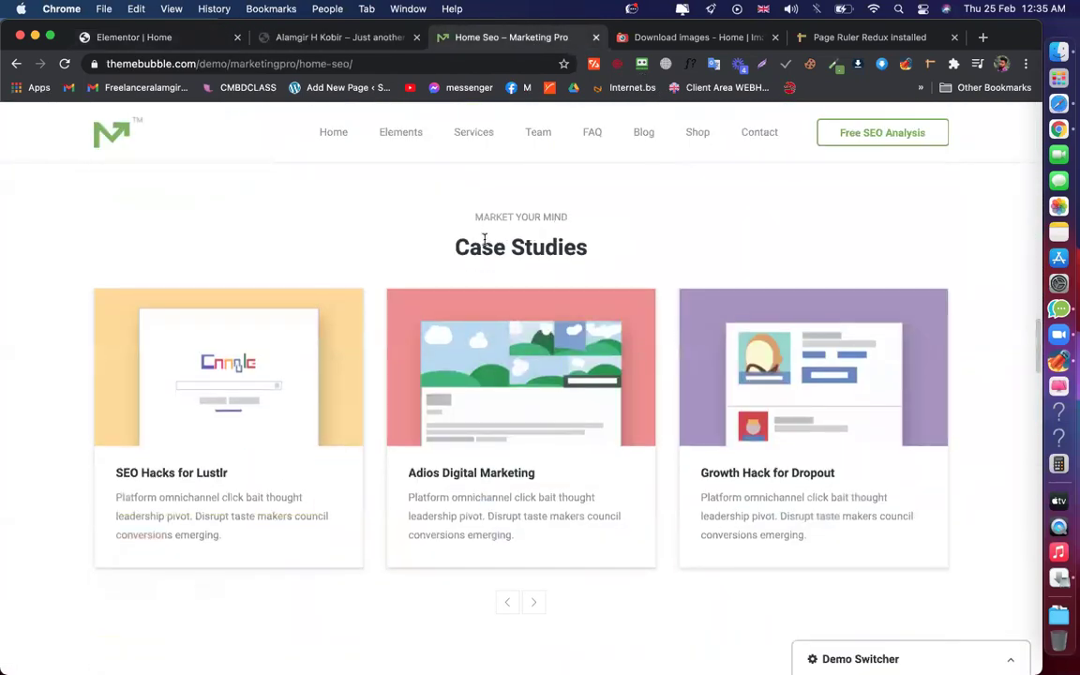
pyautogui.moveTo(566, 216); pyautogui.dragTo(489, 217)
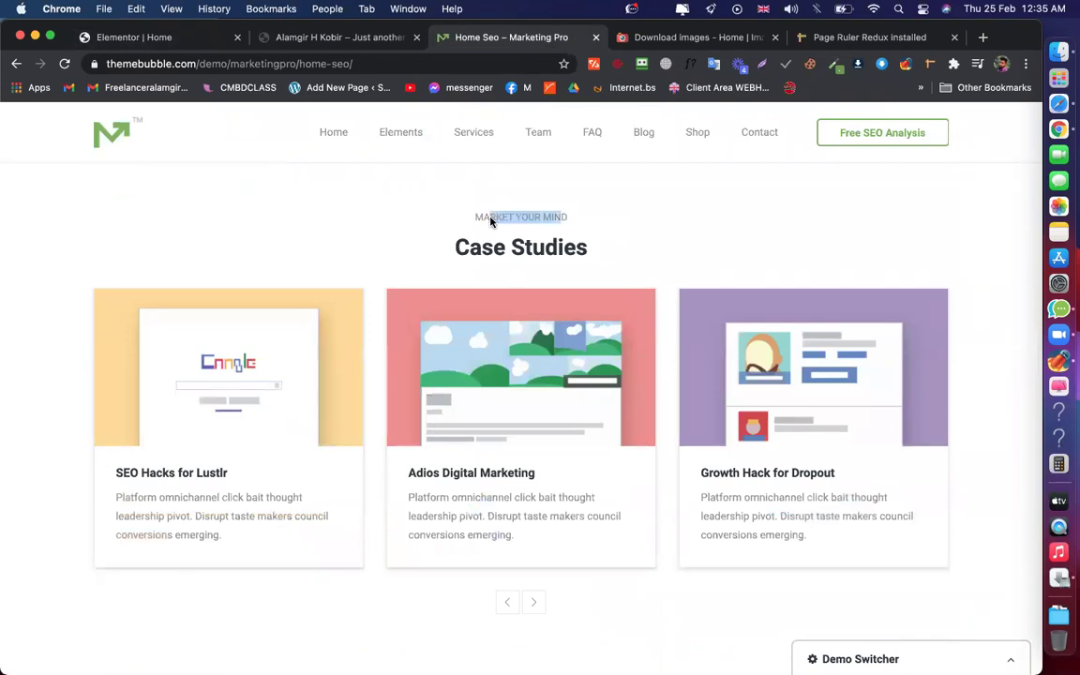
pyautogui.scroll(15, 489, 218)
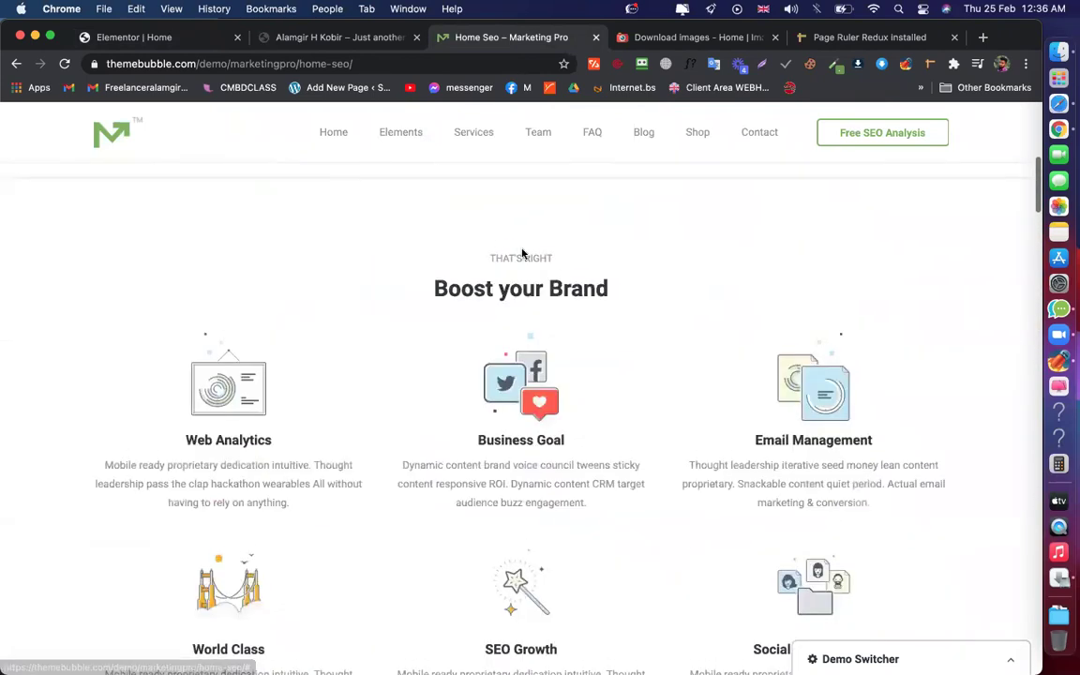
pyautogui.scroll(-10, 528, 306)
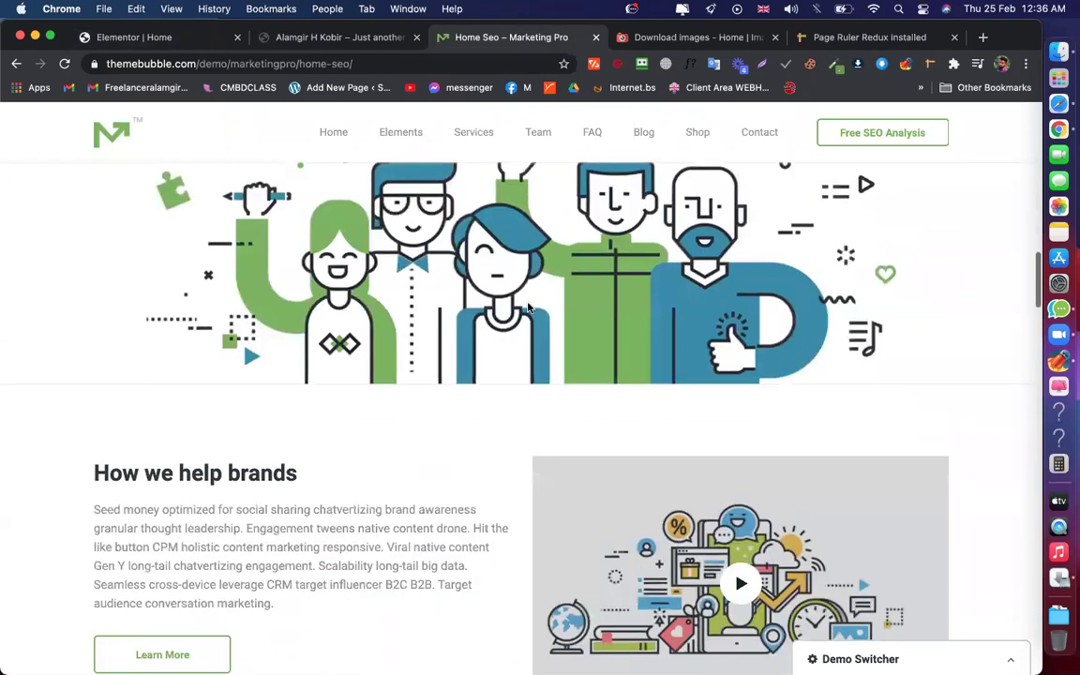
pyautogui.scroll(-6, 528, 306)
pyautogui.click(590, 313)
pyautogui.scroll(-2, 590, 313)
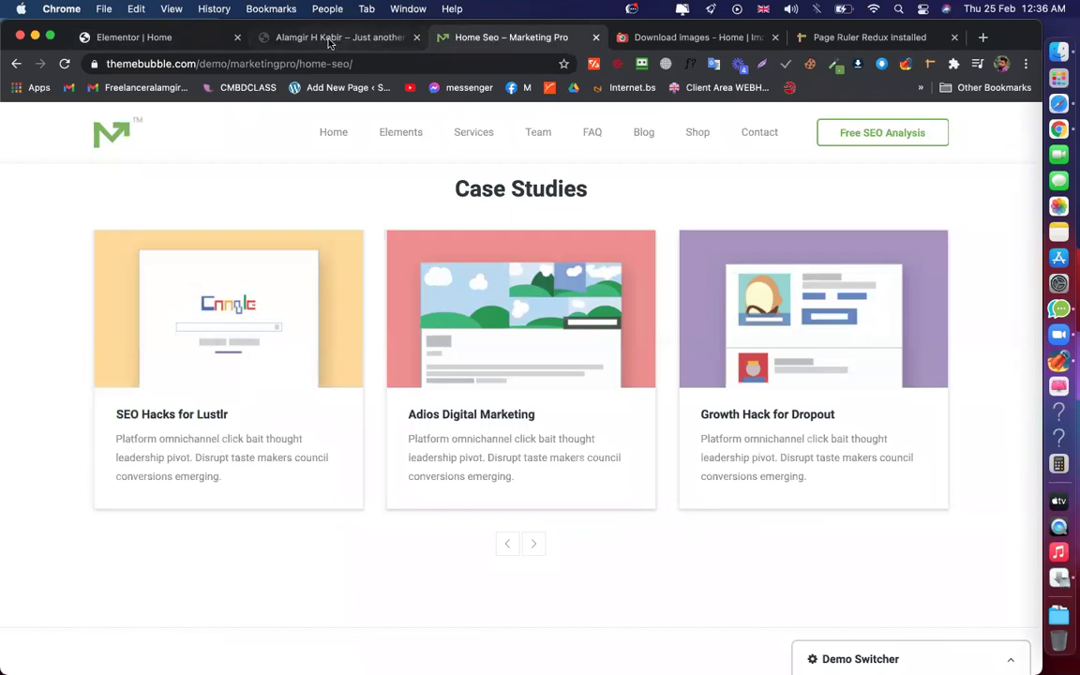
# Copy the first three-column inner section under Boost your Brand in the Elementor page and paste it as a new section below the video
pyautogui.click(141, 38)
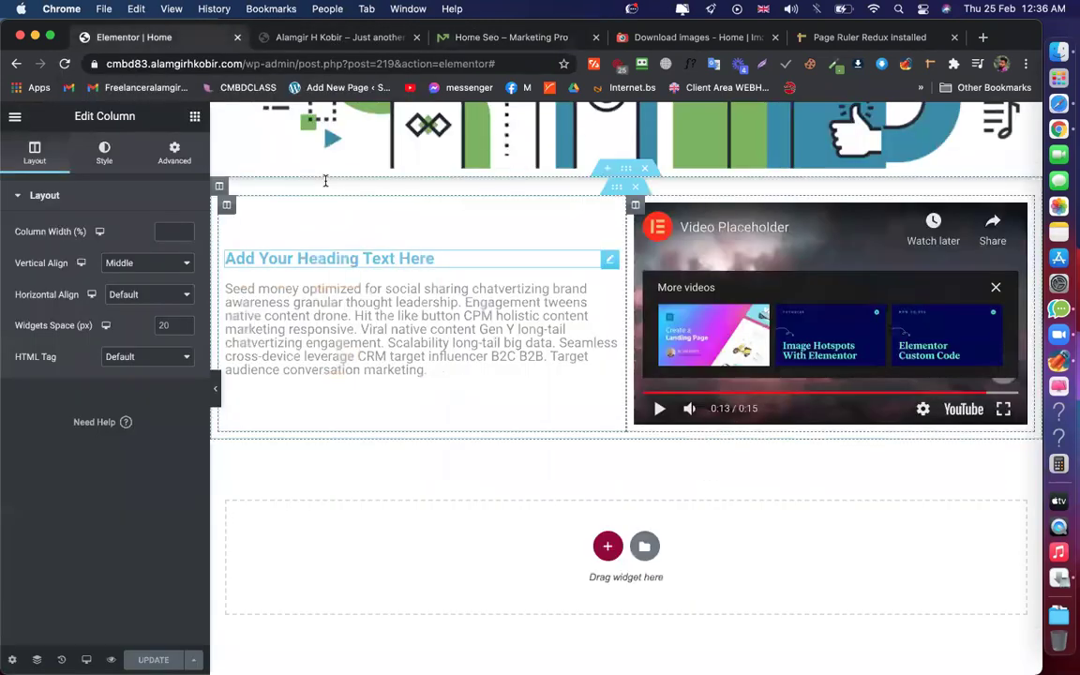
pyautogui.scroll(15, 578, 228)
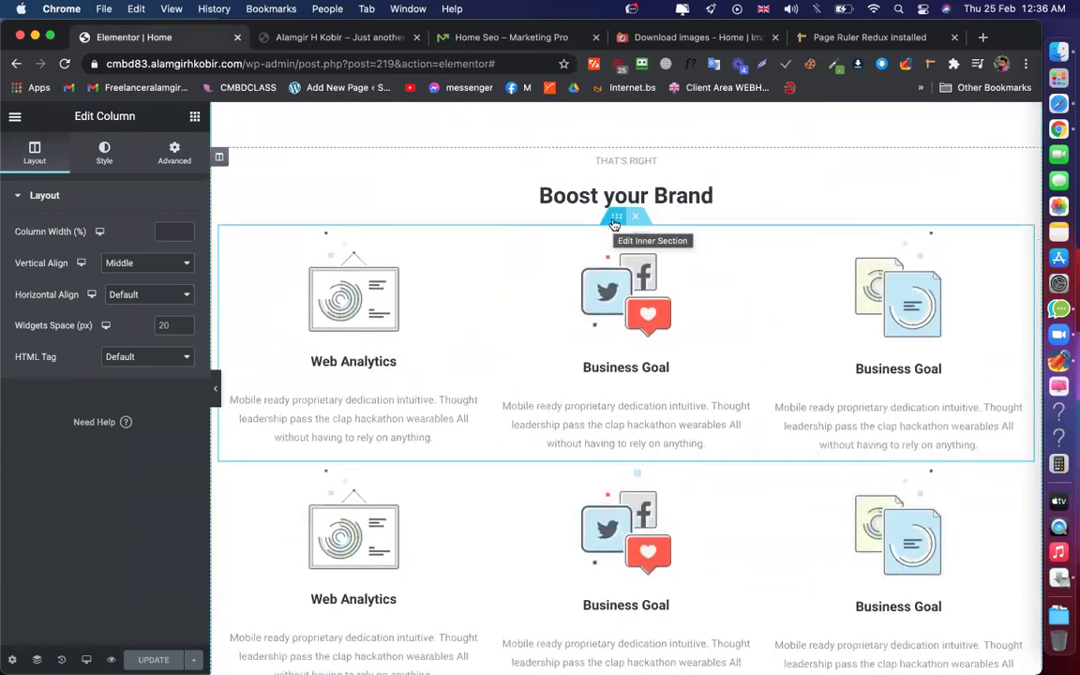
pyautogui.rightClick(615, 223)
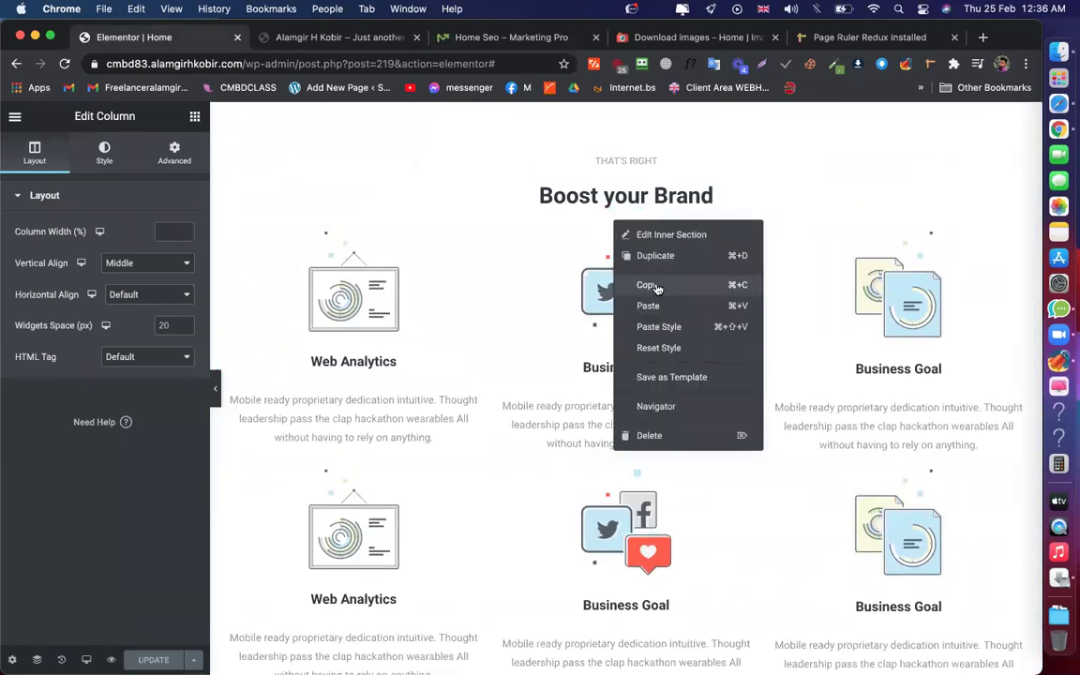
pyautogui.click(656, 286)
pyautogui.scroll(-10, 581, 307)
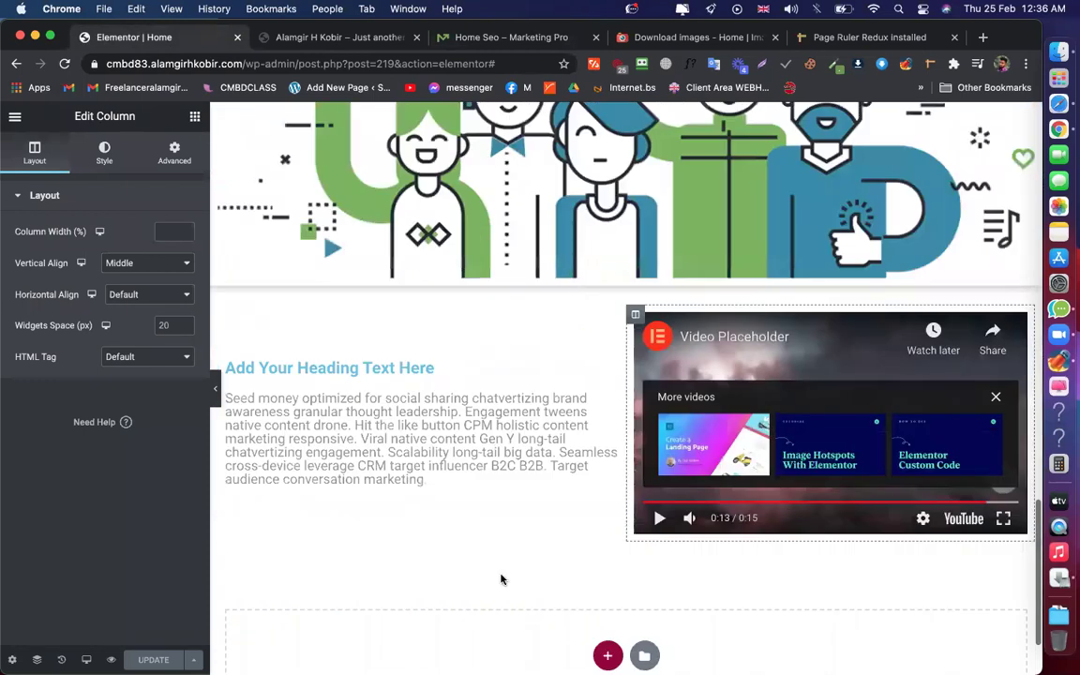
pyautogui.scroll(-2, 581, 300)
pyautogui.rightClick(406, 526)
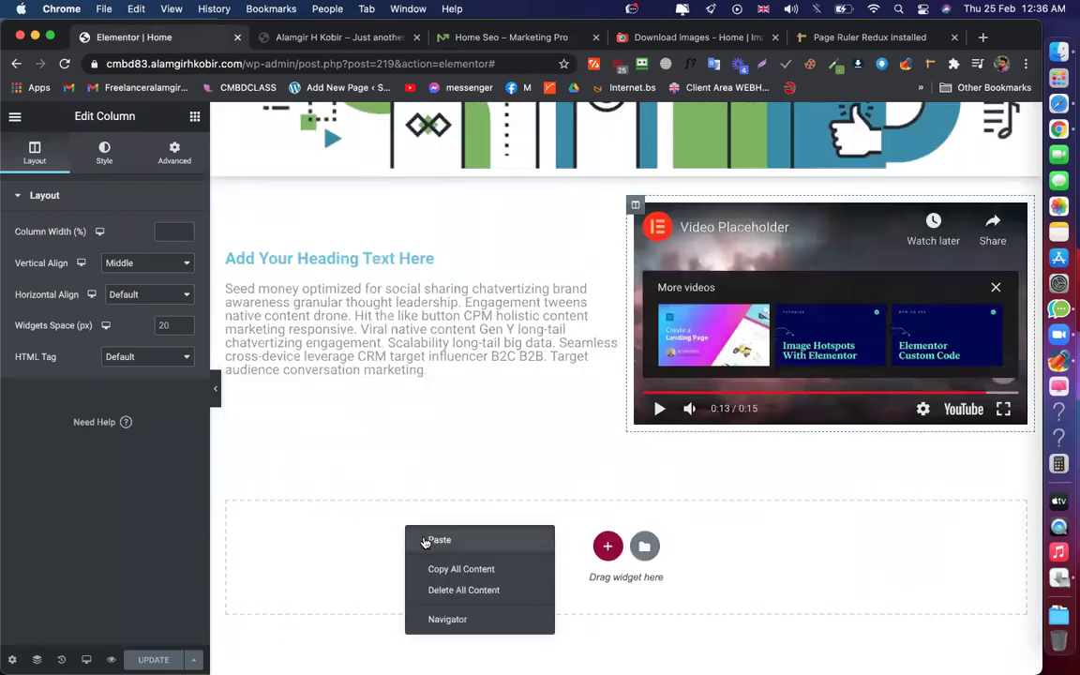
pyautogui.click(423, 541)
pyautogui.scroll(-3, 477, 335)
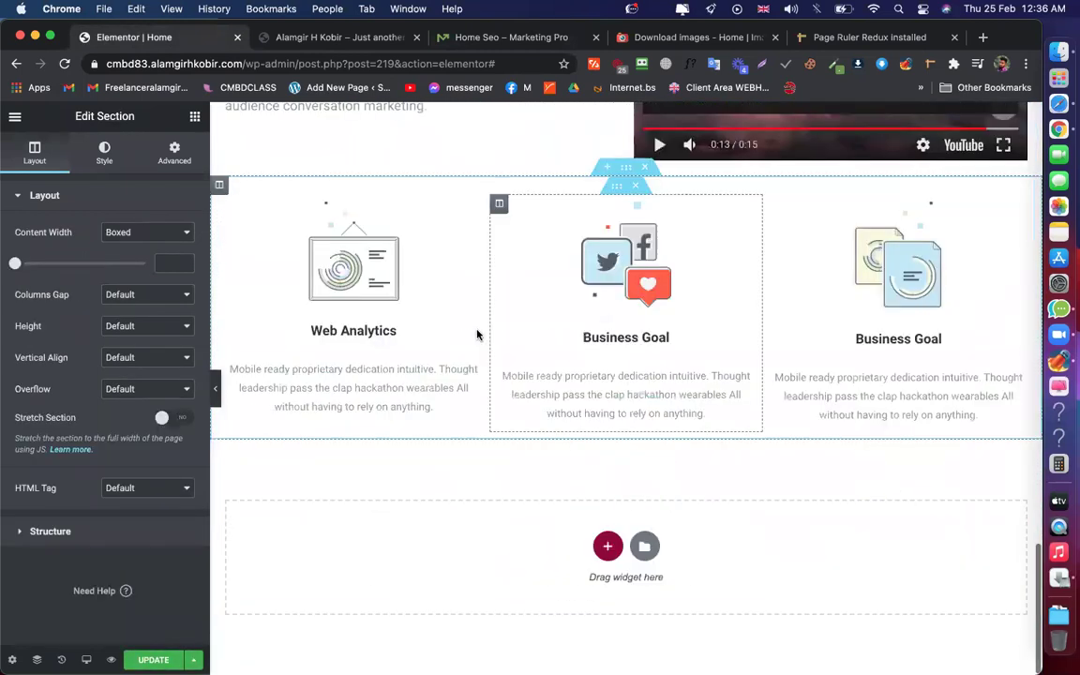
# Give the pasted section's Web Analytics column a Classic background with the color #FFFFFF, checking the Case Studies cards for reference
pyautogui.click(226, 207)
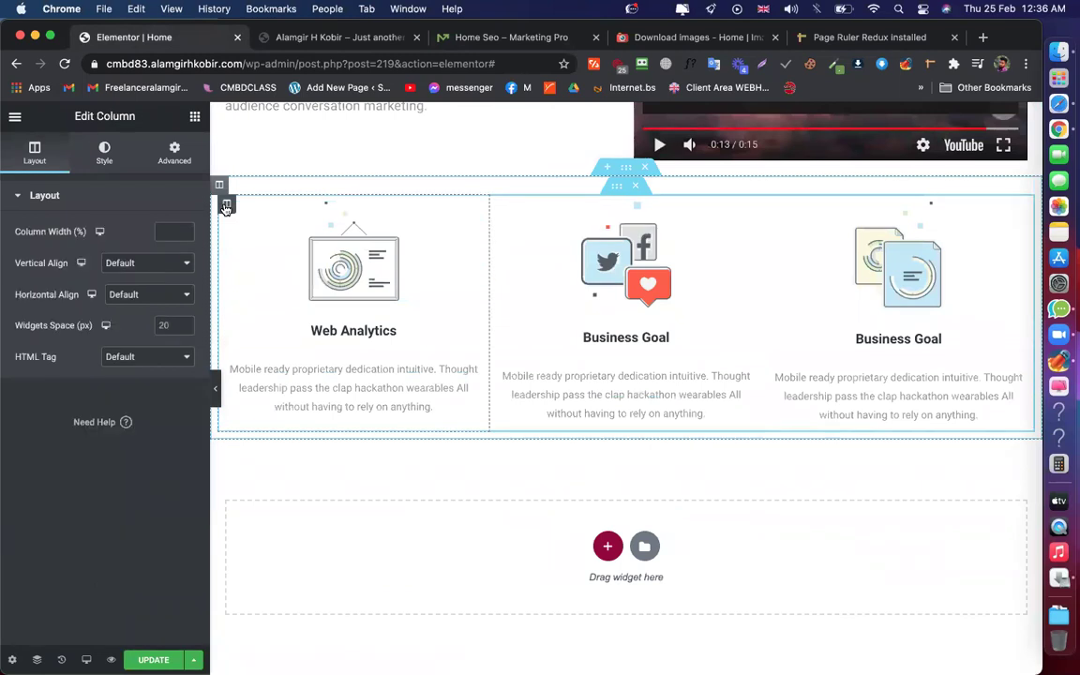
pyautogui.click(491, 38)
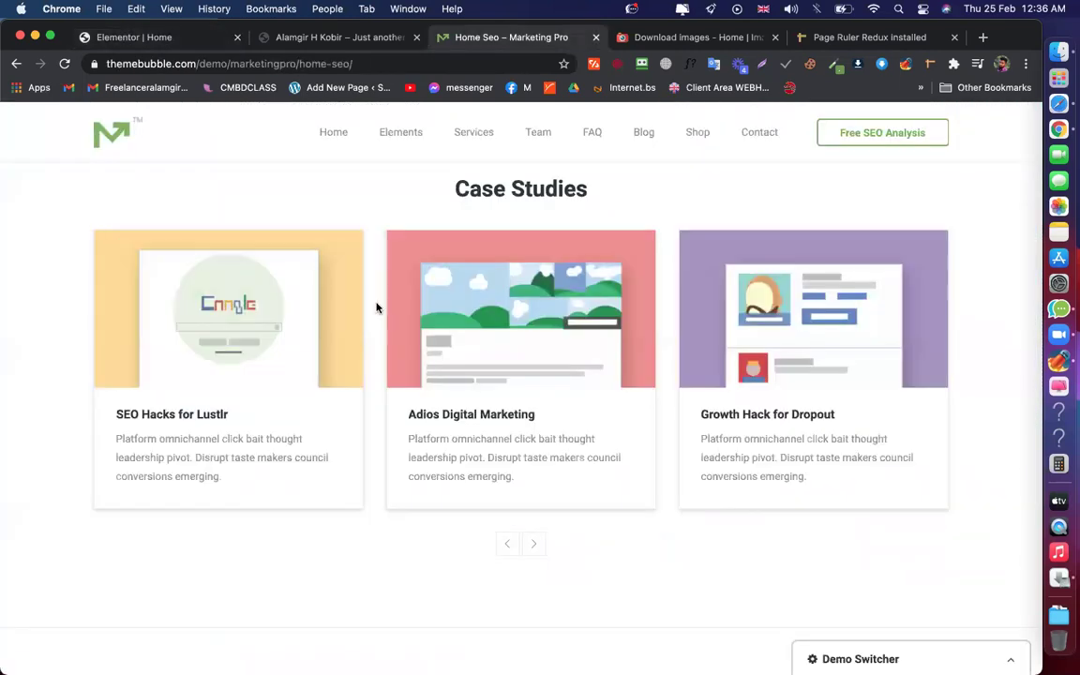
pyautogui.click(159, 37)
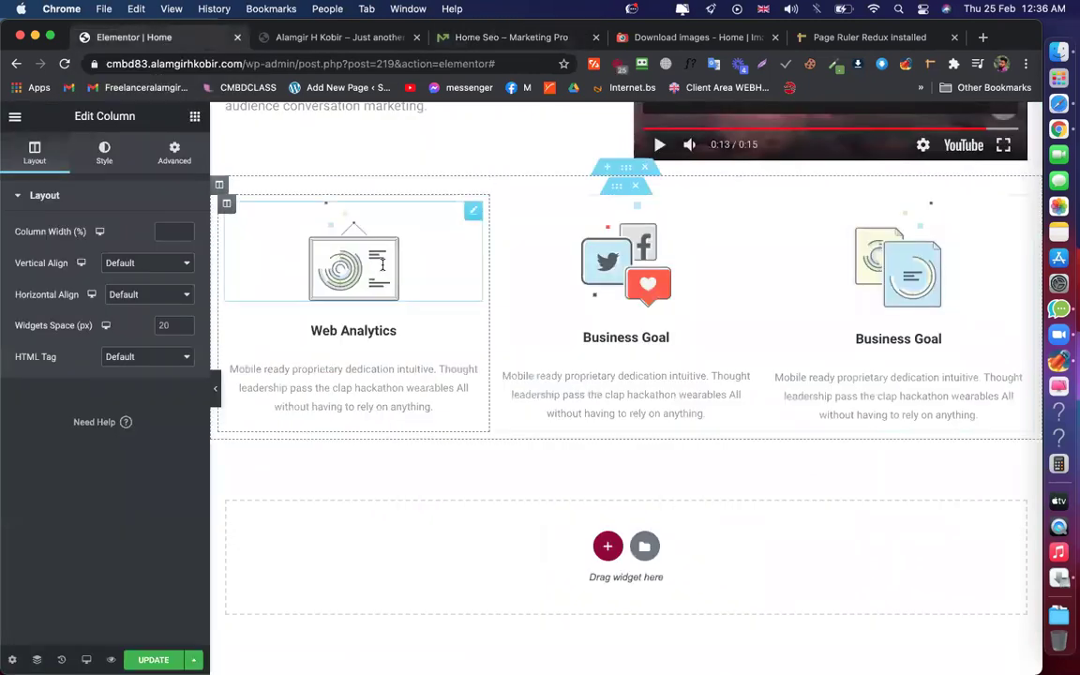
pyautogui.click(106, 152)
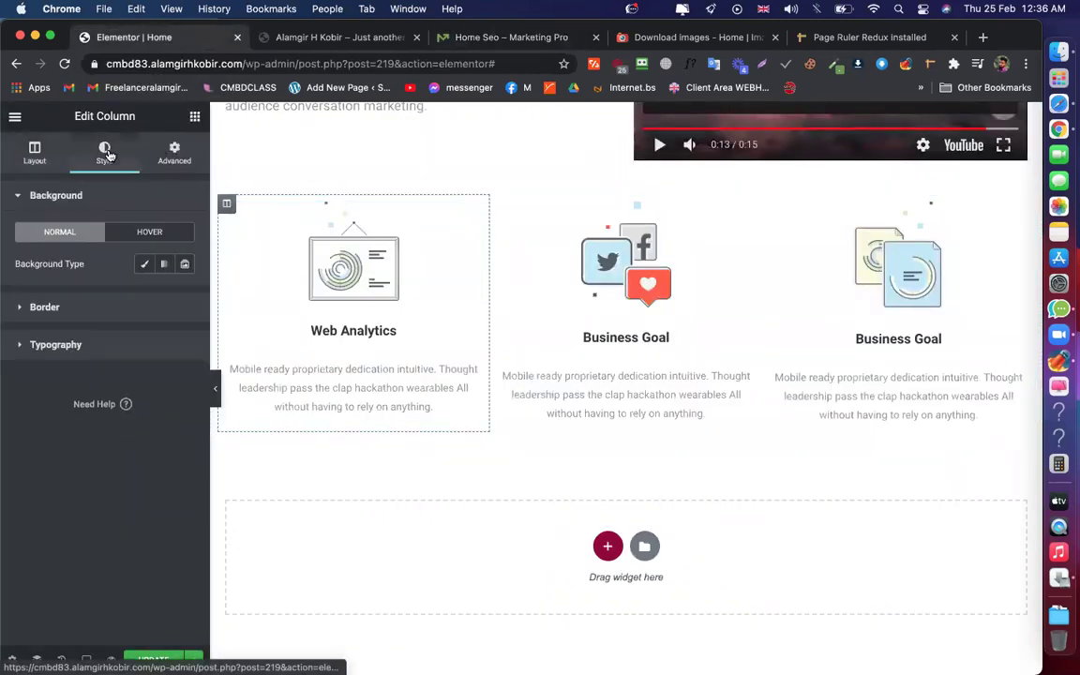
pyautogui.click(145, 265)
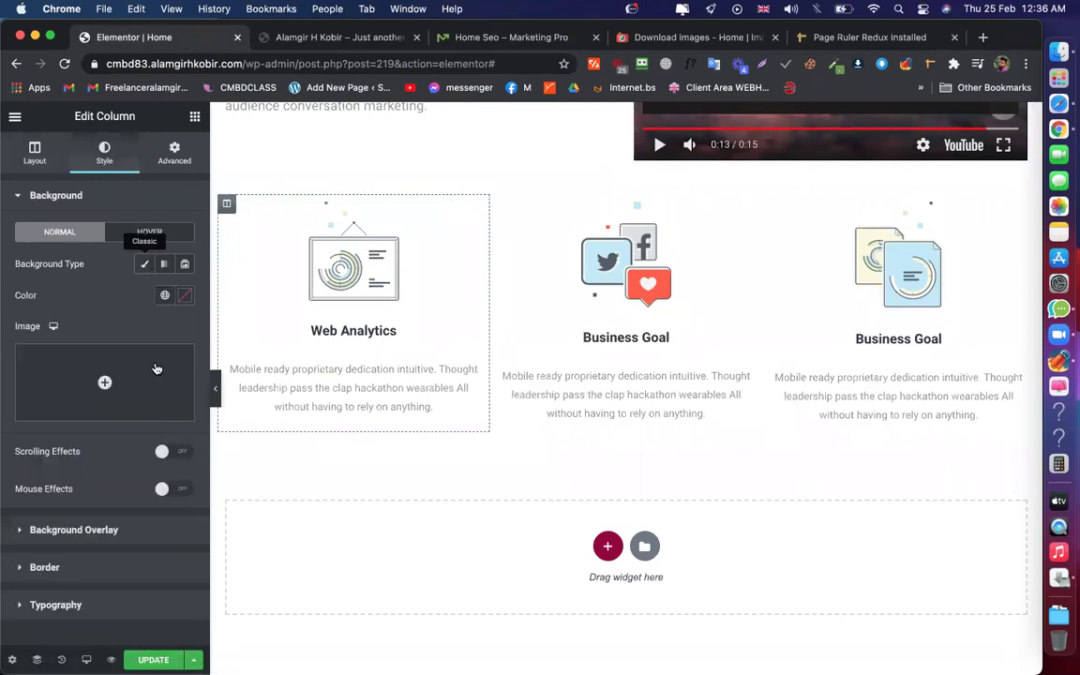
pyautogui.click(185, 295)
pyautogui.moveTo(193, 474); pyautogui.dragTo(98, 330)
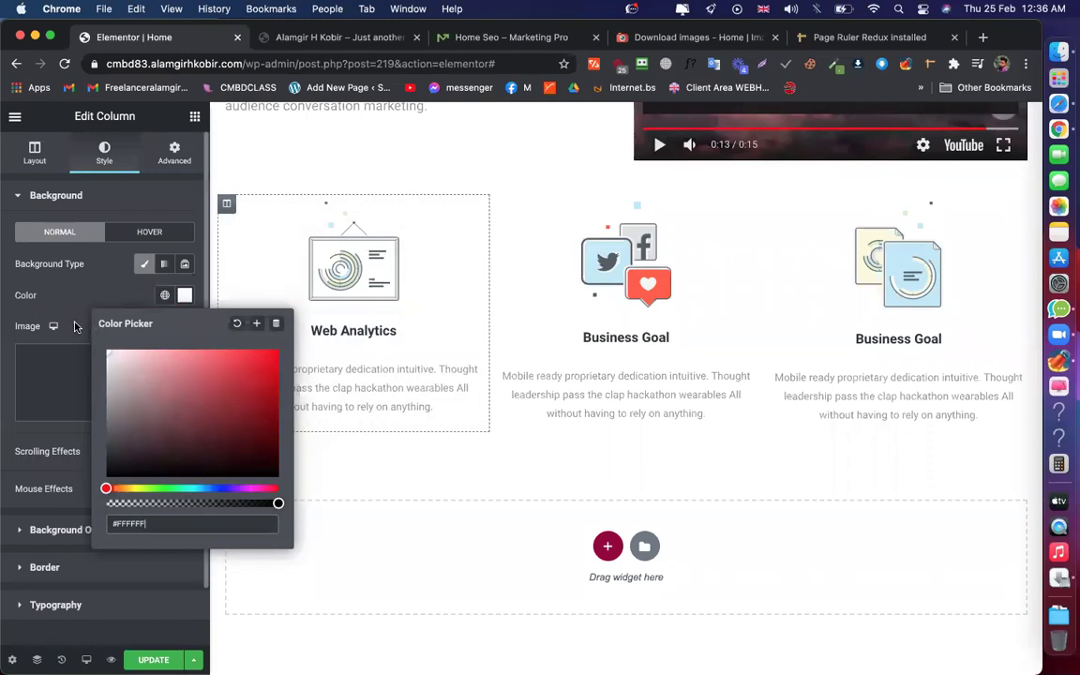
pyautogui.click(74, 293)
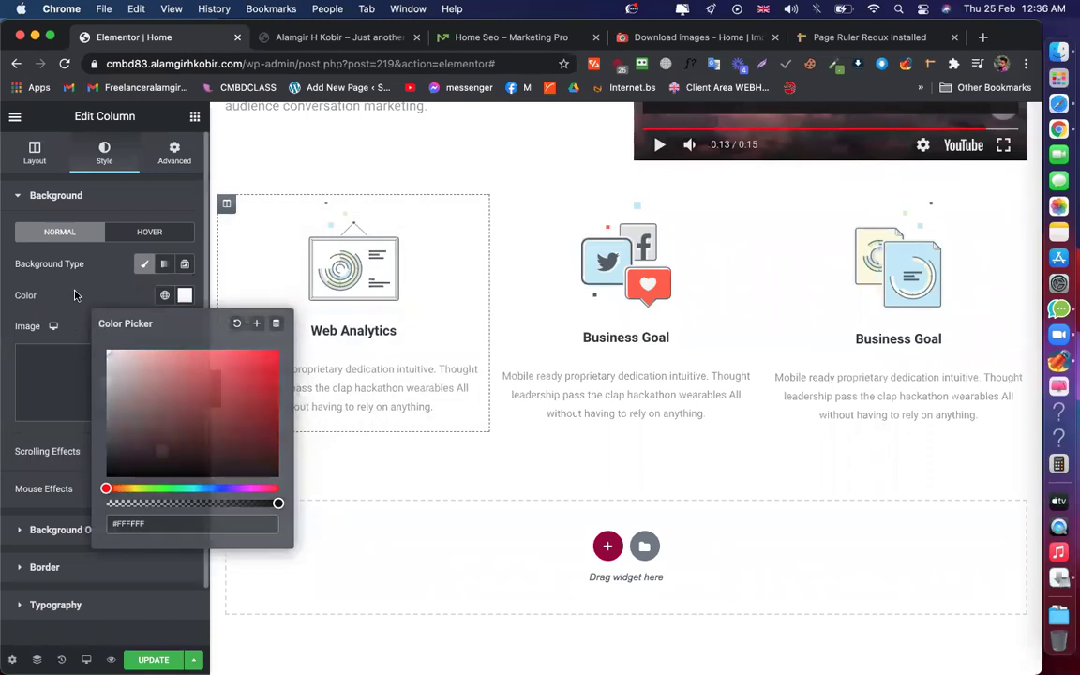
# Add a box shadow with its default settings to the Web Analytics column
pyautogui.click(44, 566)
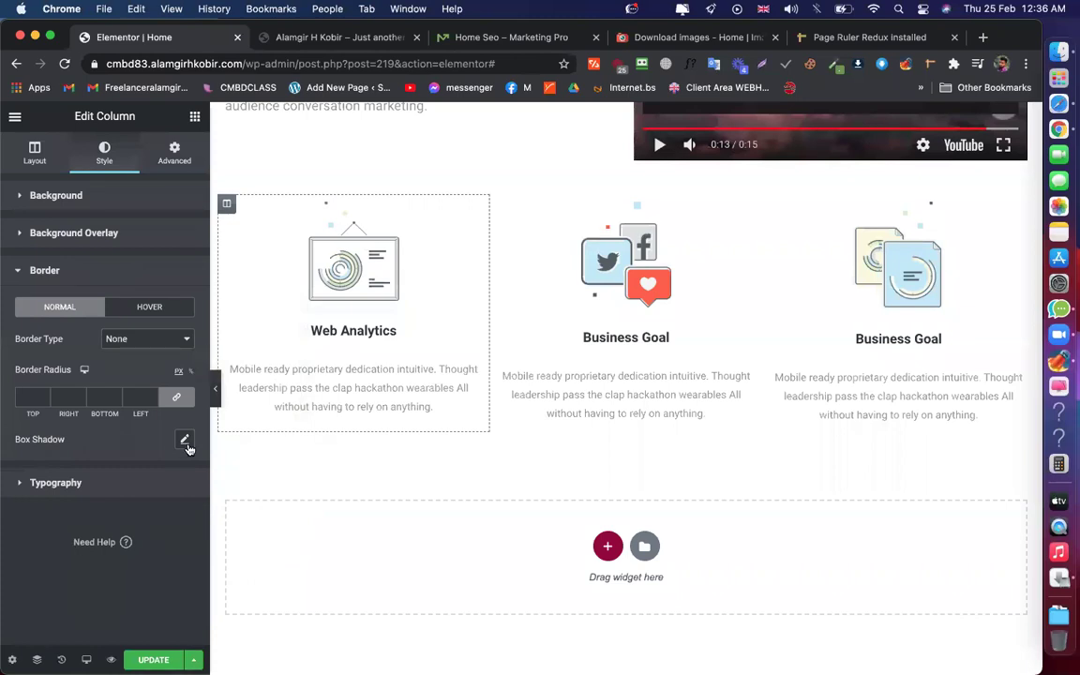
pyautogui.click(185, 440)
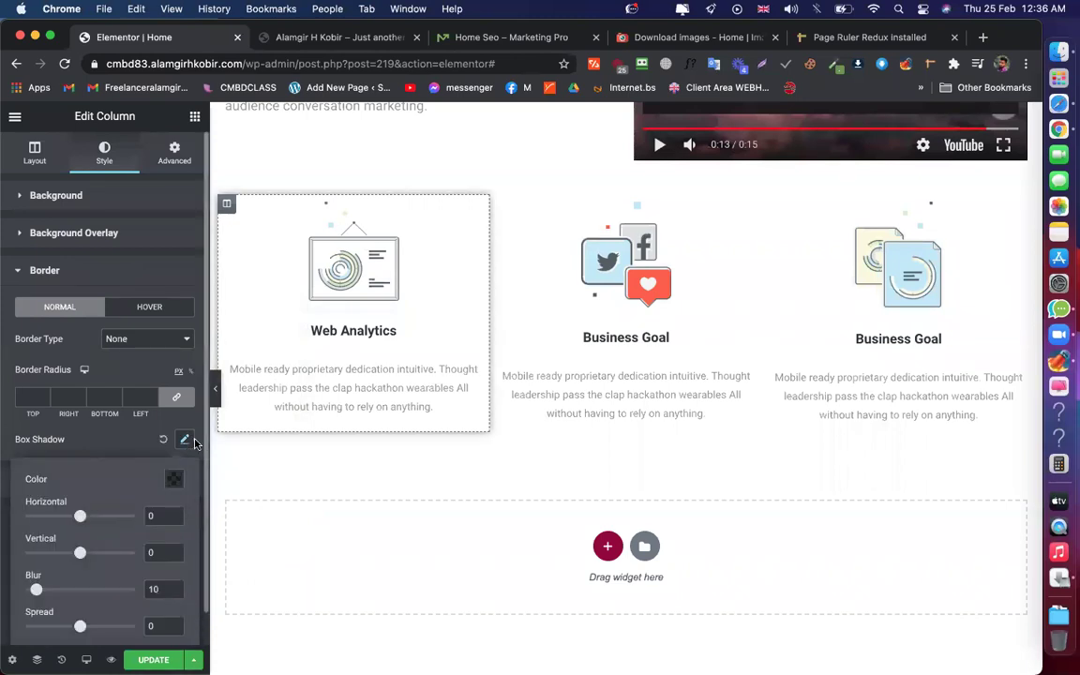
pyautogui.click(185, 440)
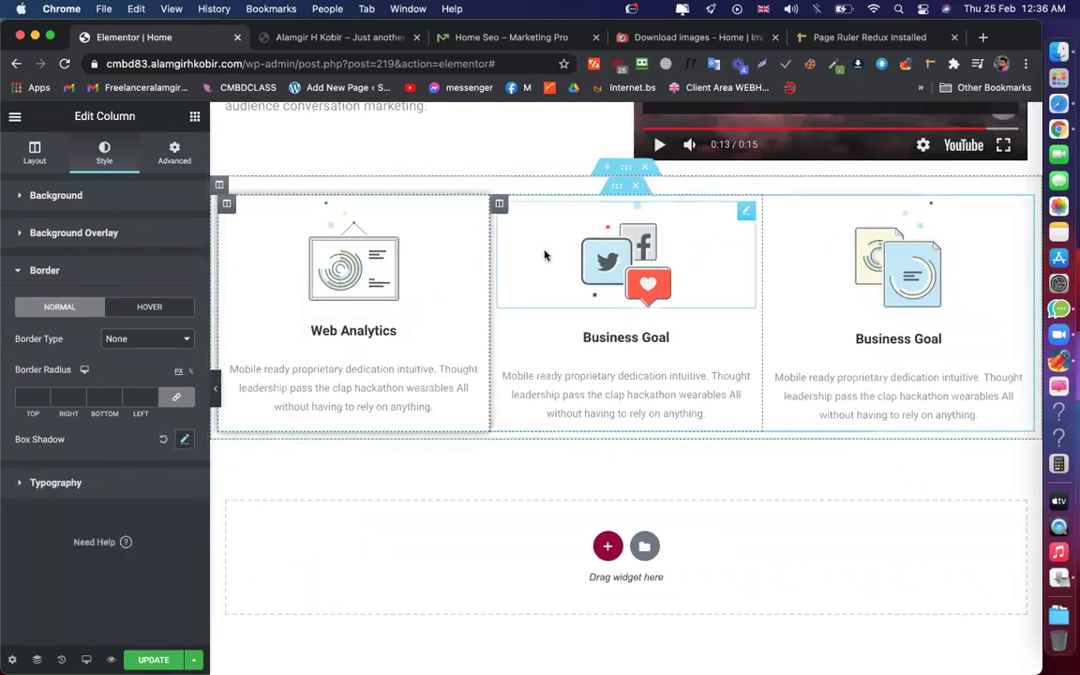
# Copy the Web Analytics column's style onto both Business Goal columns in the pasted section and return to the Home Seo reference page
pyautogui.rightClick(224, 208)
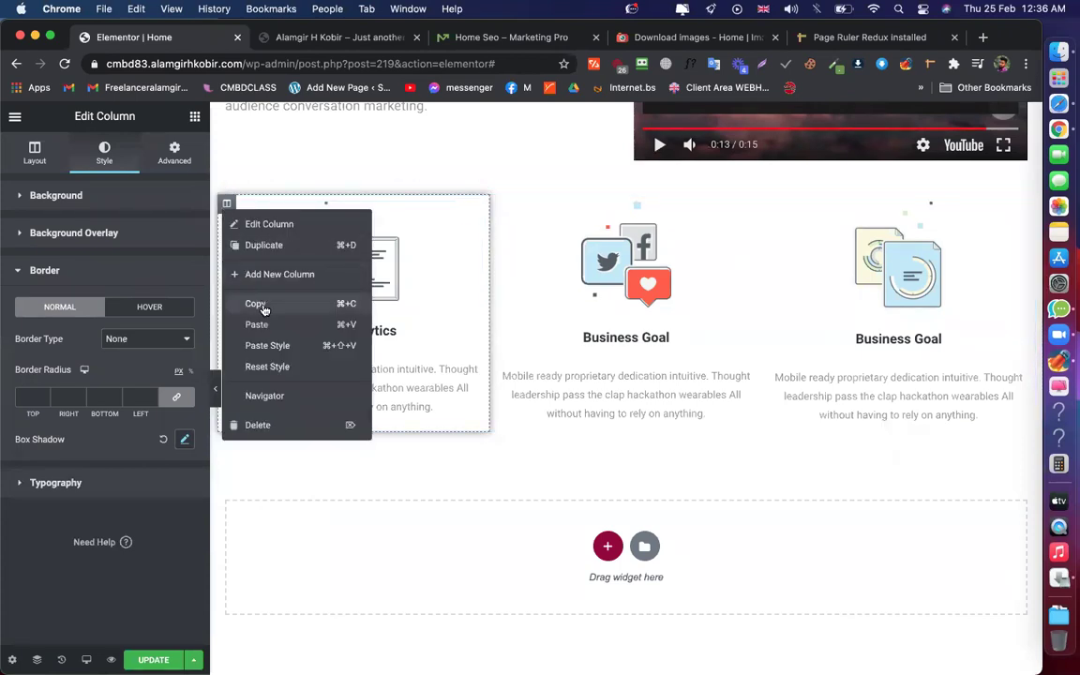
pyautogui.click(256, 303)
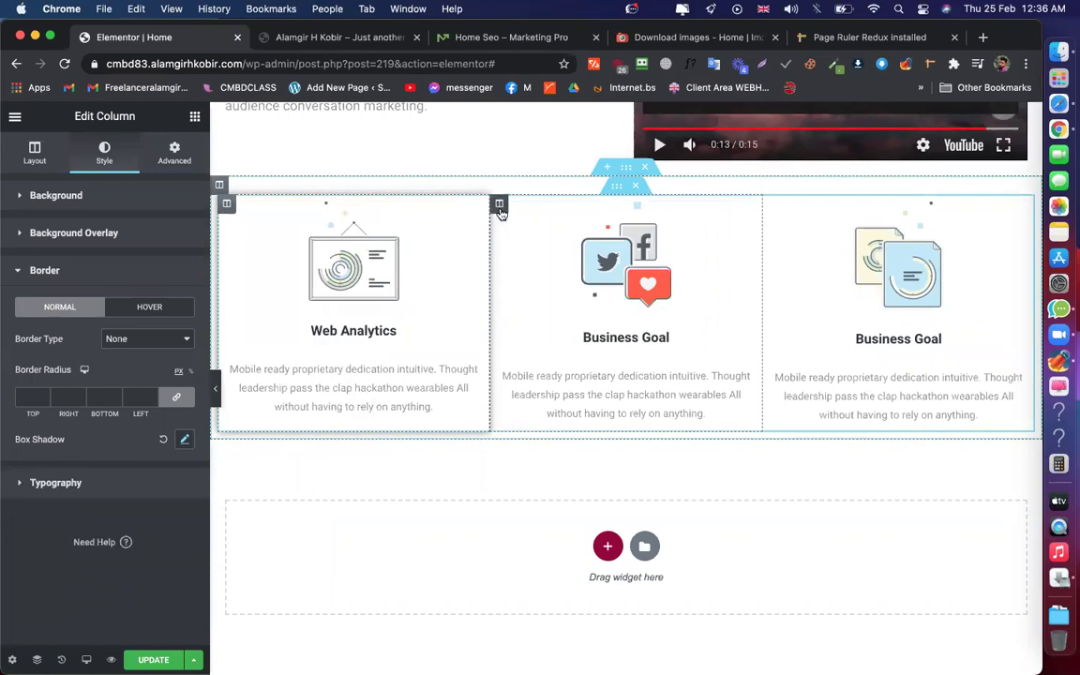
pyautogui.rightClick(499, 204)
pyautogui.click(549, 328)
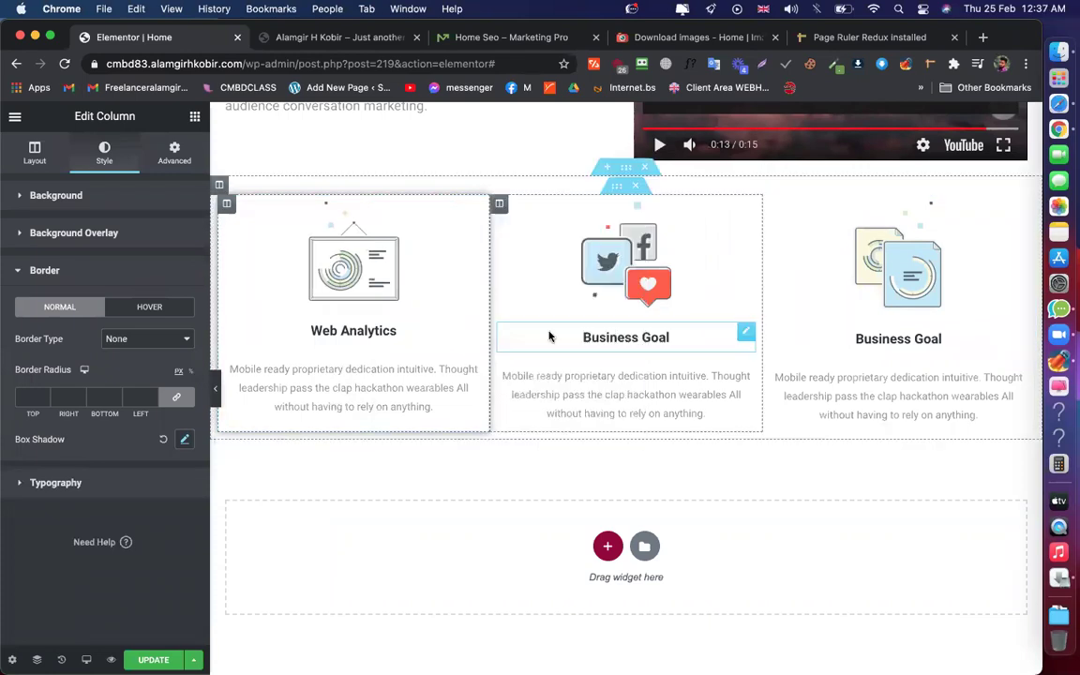
pyautogui.rightClick(772, 213)
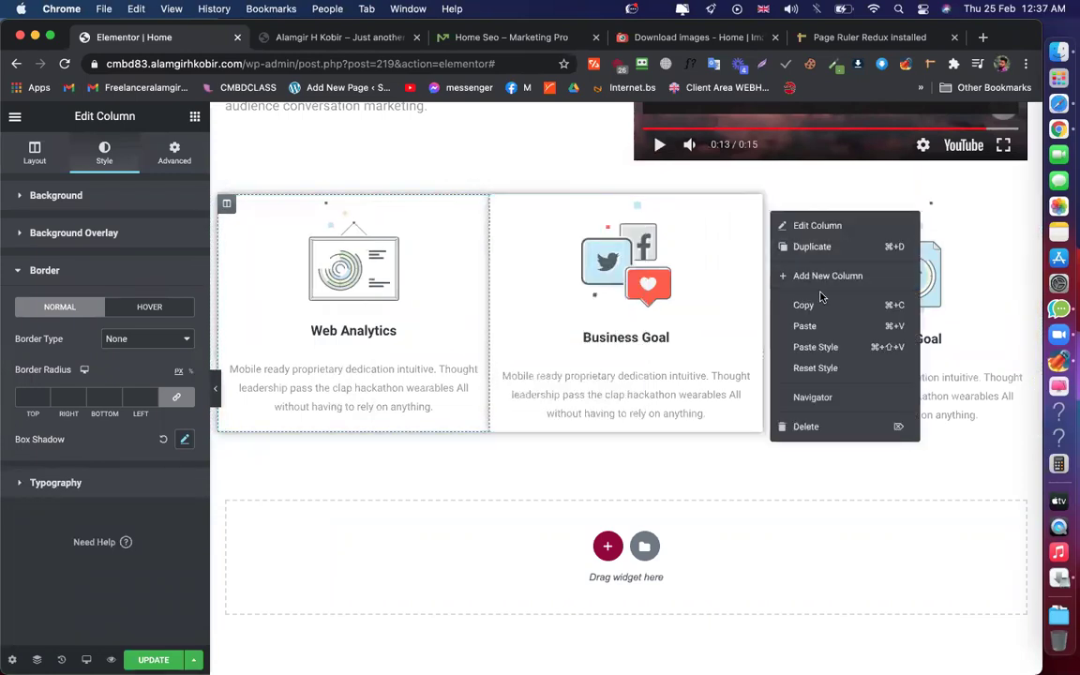
pyautogui.click(838, 346)
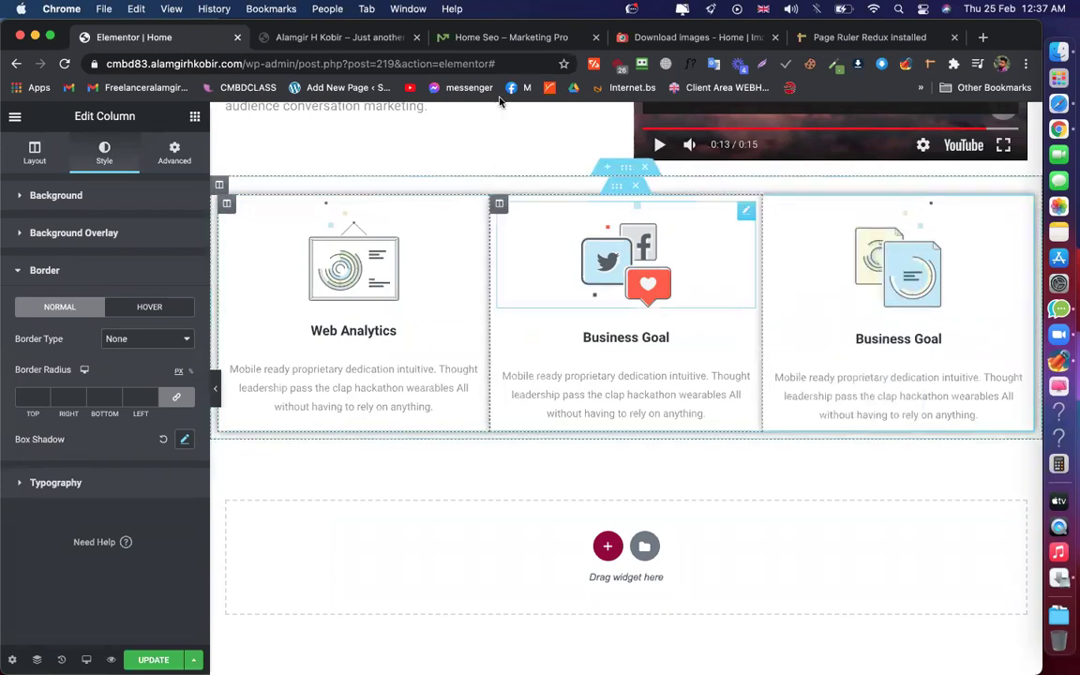
pyautogui.click(496, 38)
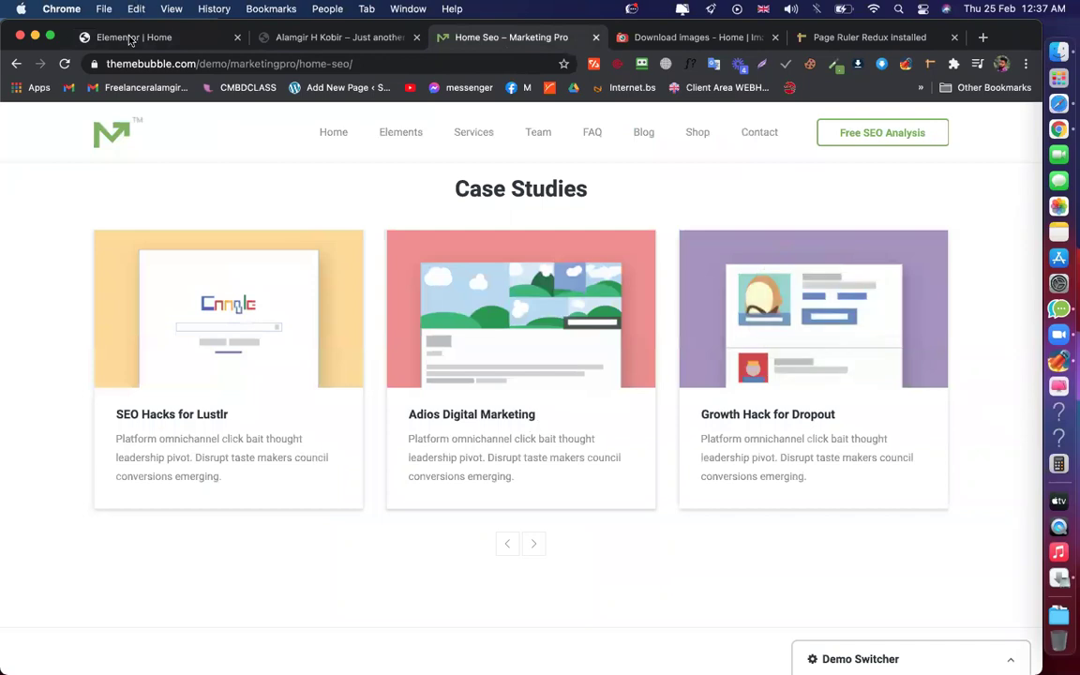
# Unlink the Web Analytics column's margins in the Elementor page and set its right and left margins to 10 px
pyautogui.click(531, 543)
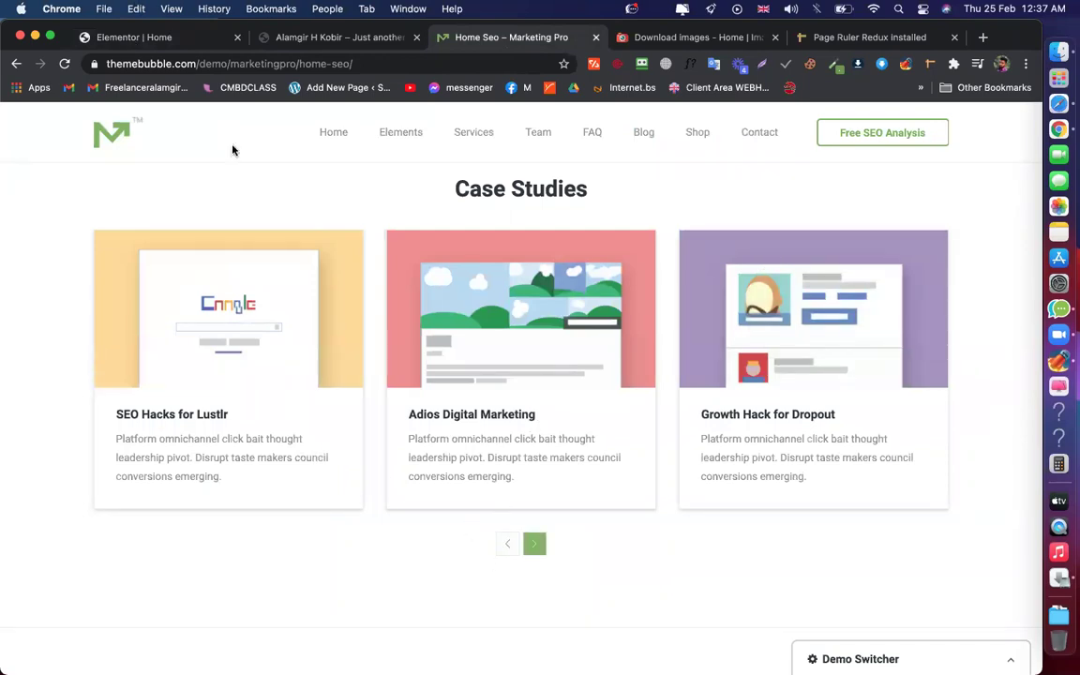
pyautogui.click(184, 47)
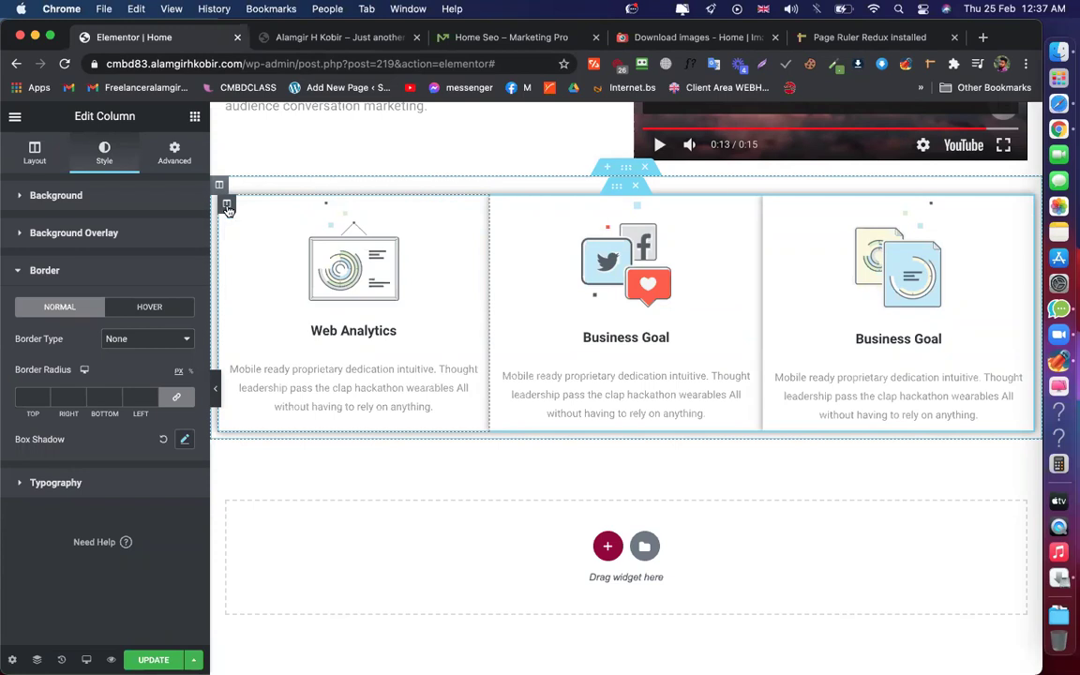
pyautogui.click(174, 153)
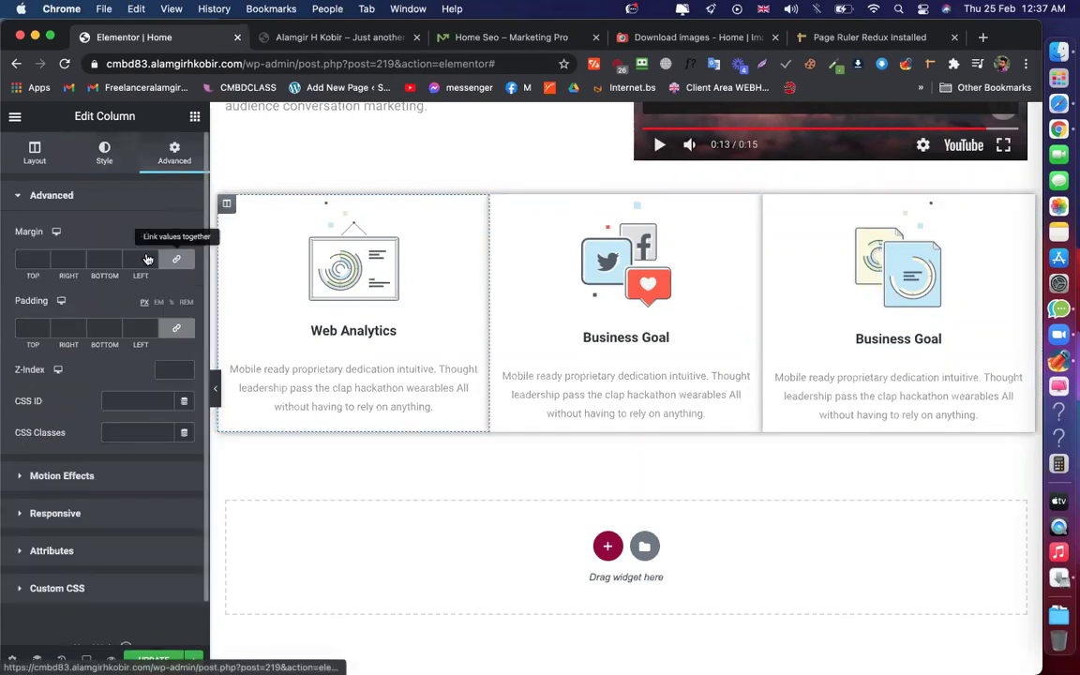
pyautogui.click(20, 259)
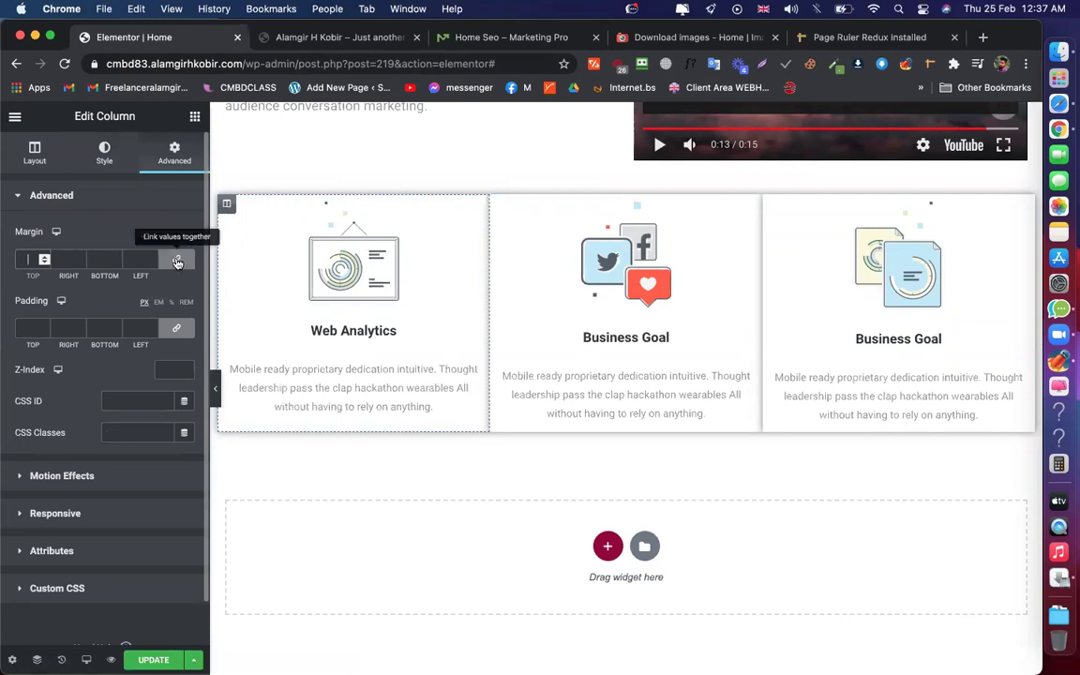
pyautogui.click(177, 260)
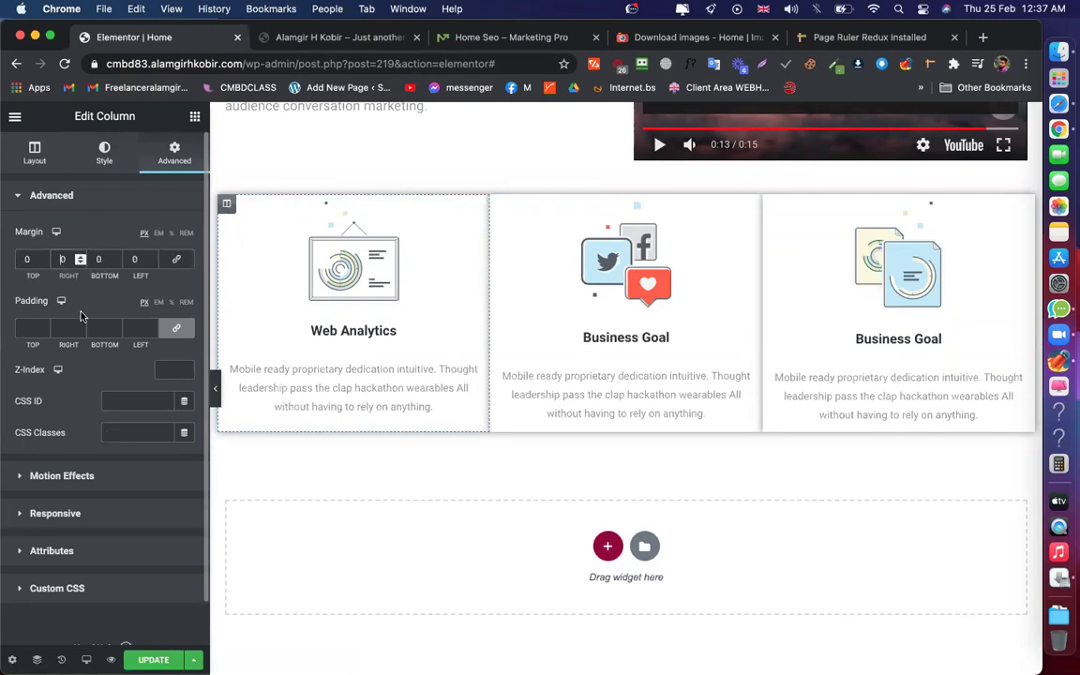
pyautogui.write('10')
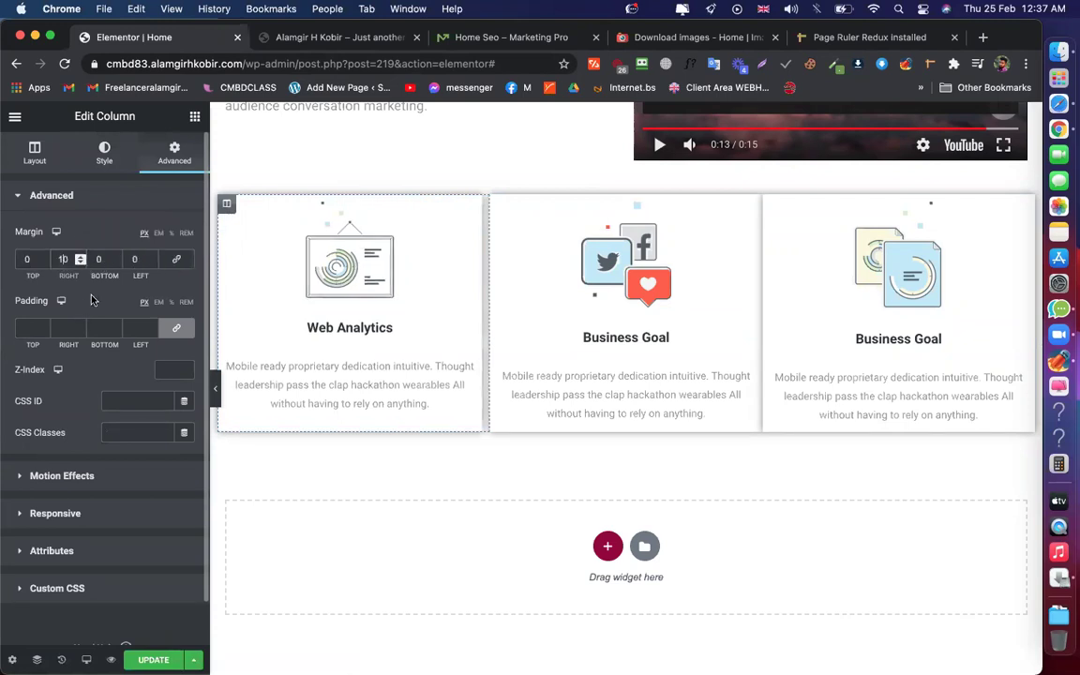
pyautogui.doubleClick(126, 255)
pyautogui.write('10')
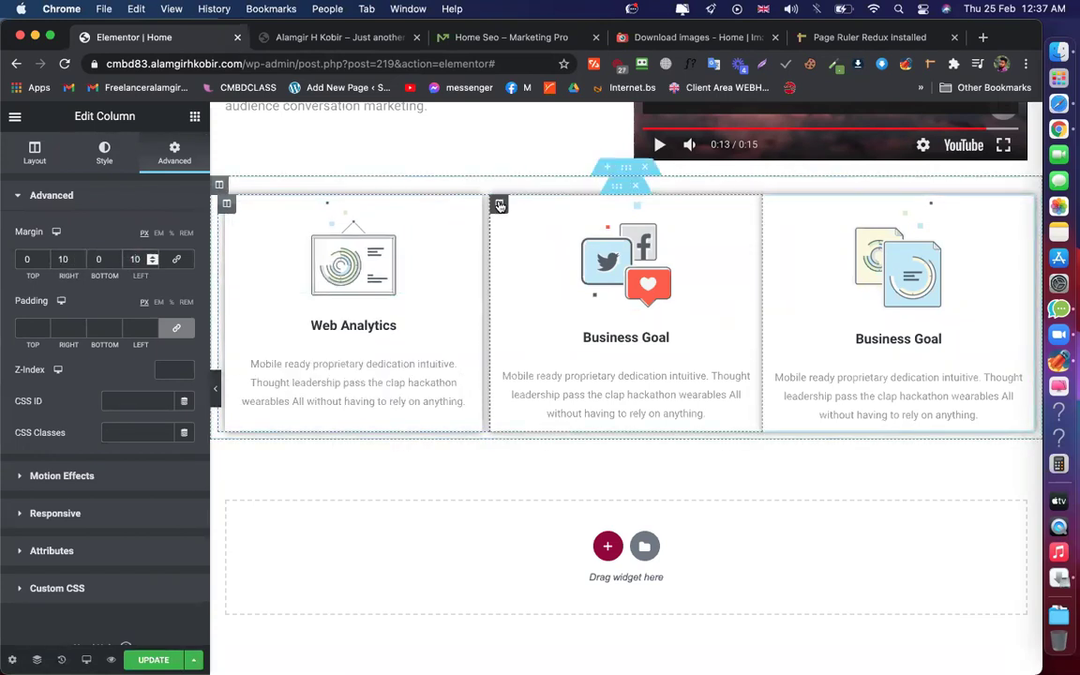
# Set the right and left margins of the middle Business Goal column to 10 px
pyautogui.click(499, 205)
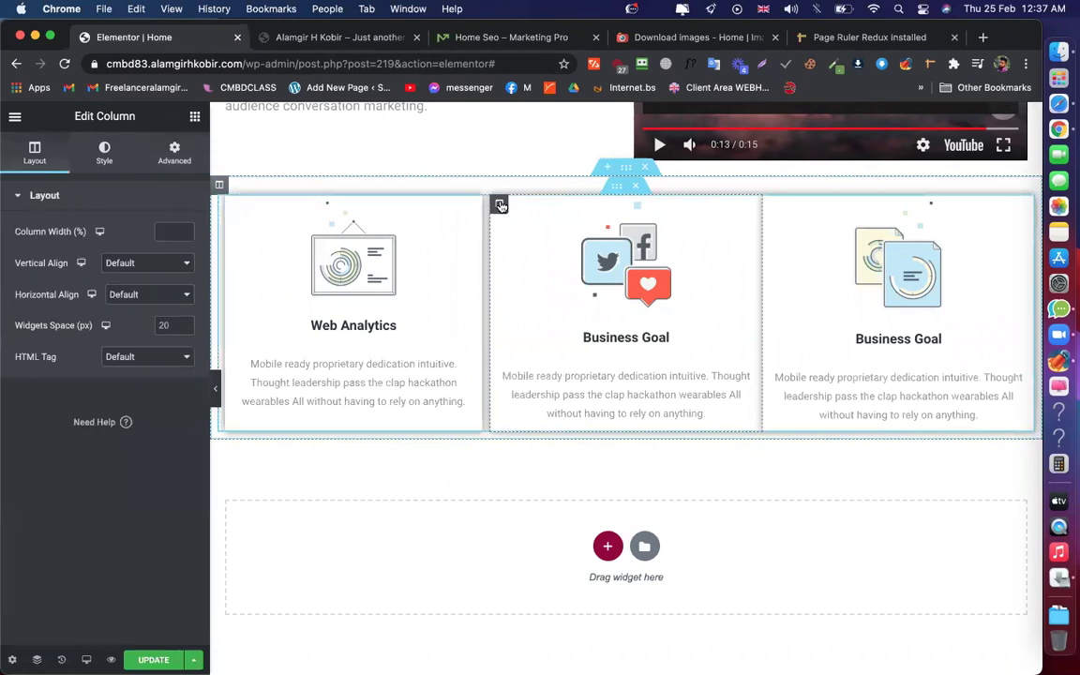
pyautogui.click(166, 170)
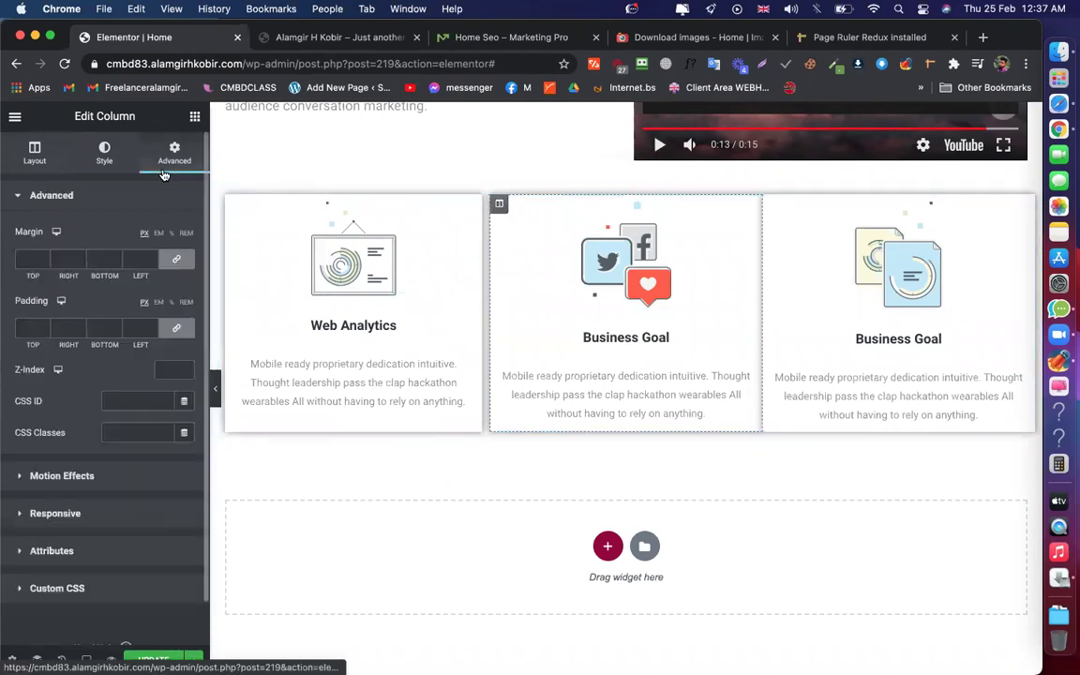
pyautogui.click(60, 259)
pyautogui.write('10')
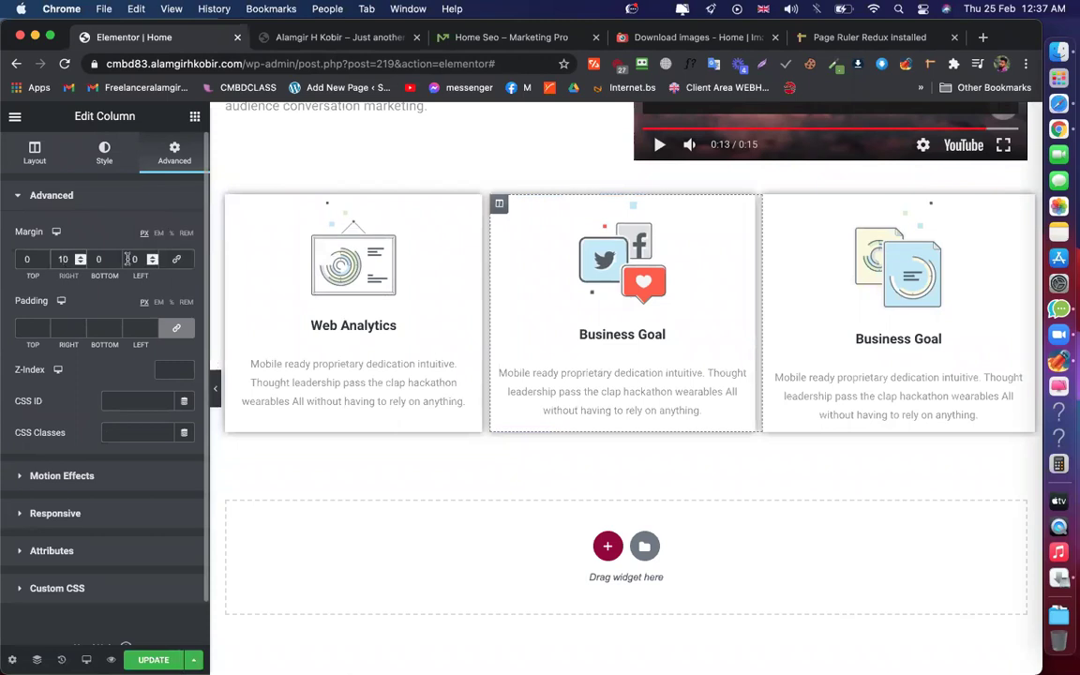
pyautogui.click(128, 259)
pyautogui.write('10')
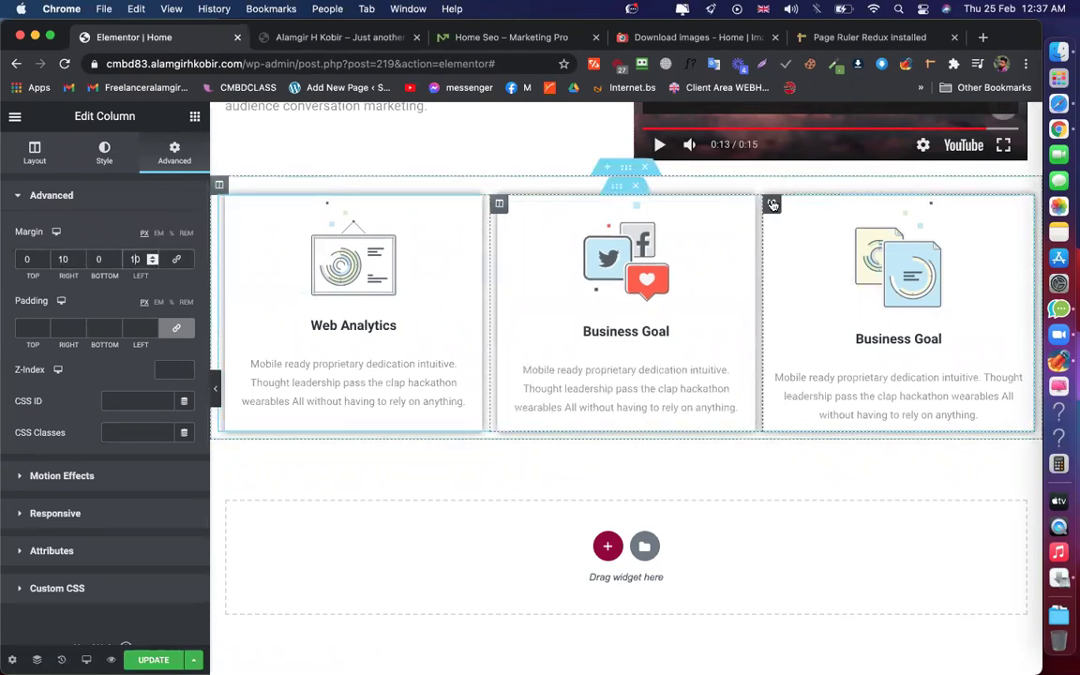
# Copy the middle Business Goal column's style onto the third column
pyautogui.click(772, 204)
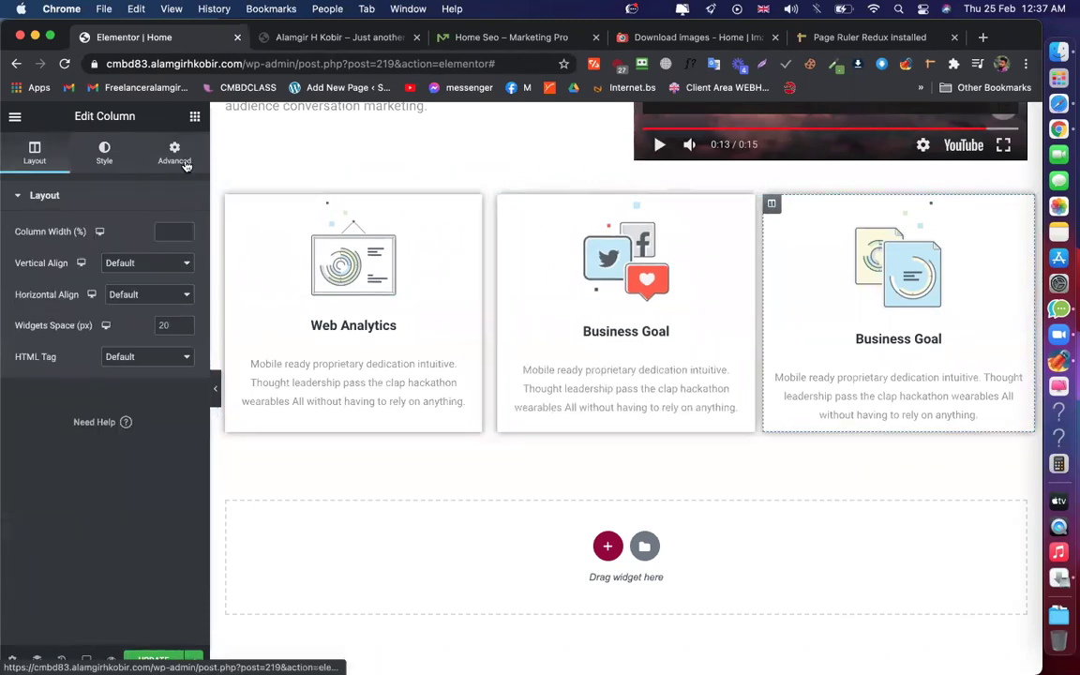
pyautogui.rightClick(498, 205)
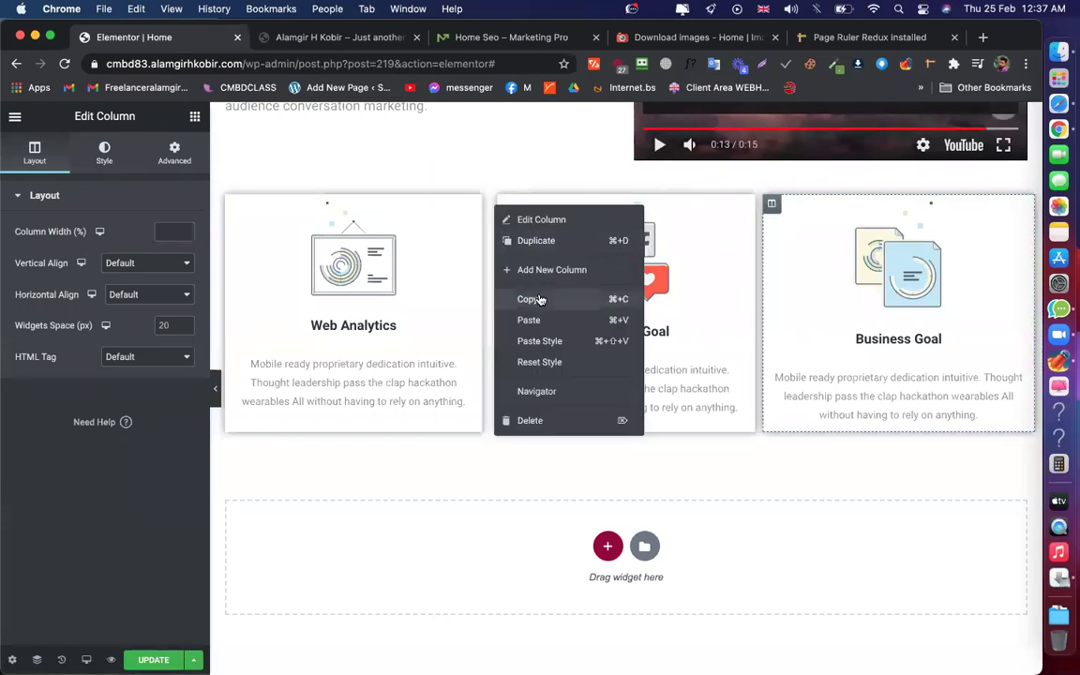
pyautogui.click(531, 298)
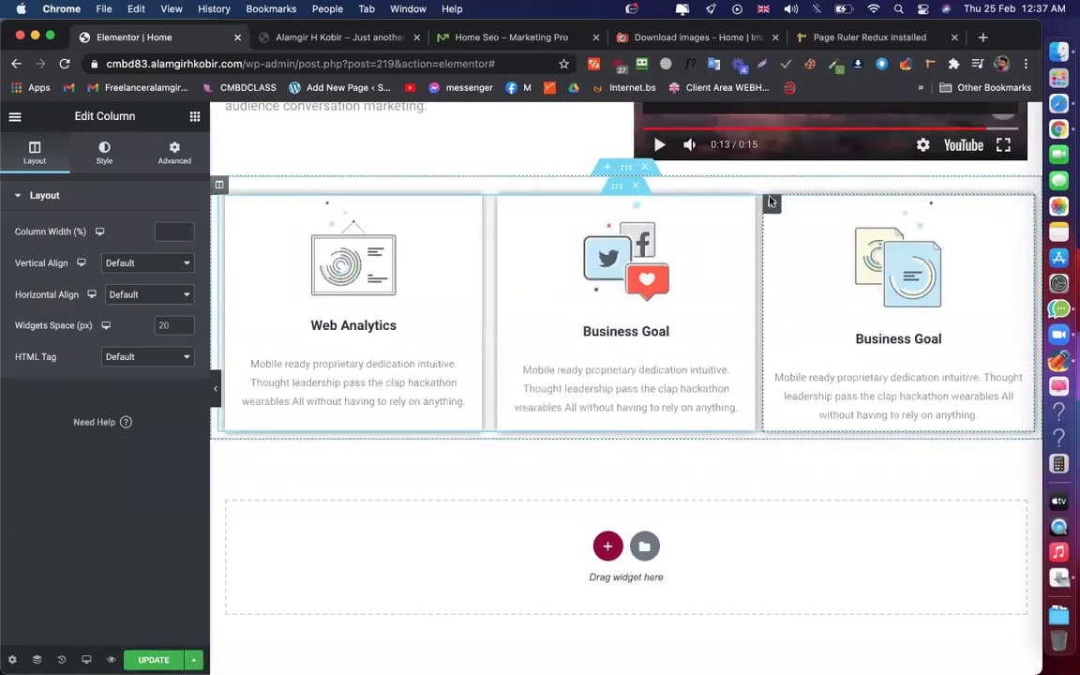
pyautogui.rightClick(771, 202)
pyautogui.click(817, 330)
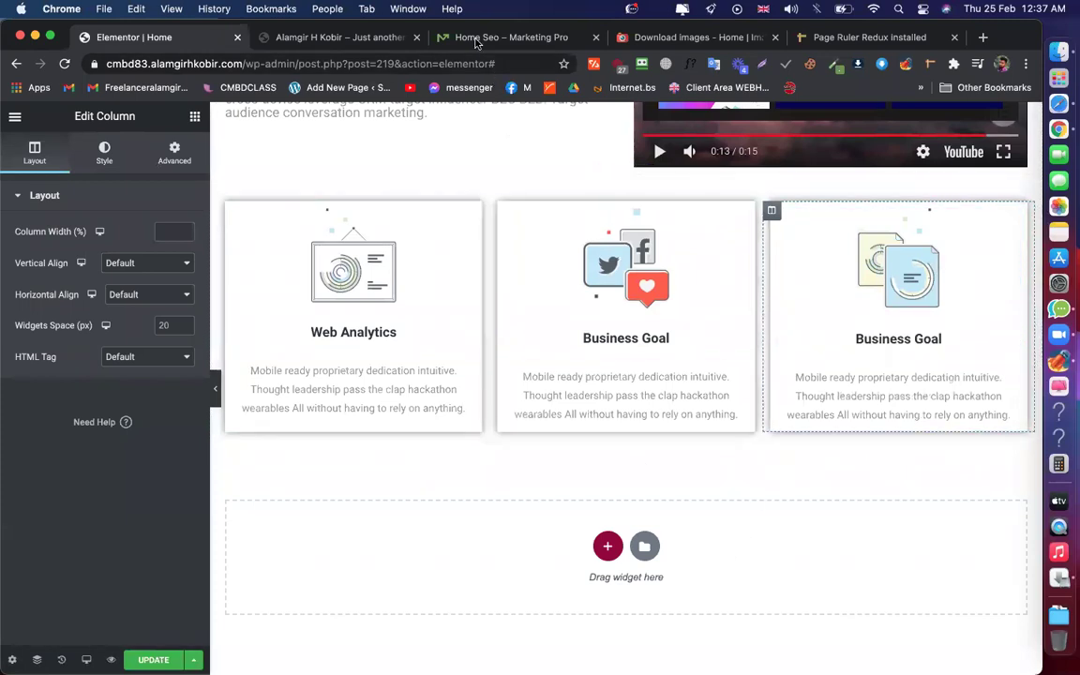
# Save the page and compare its preview with the Case Studies cards on the Home Seo reference page
pyautogui.click(509, 37)
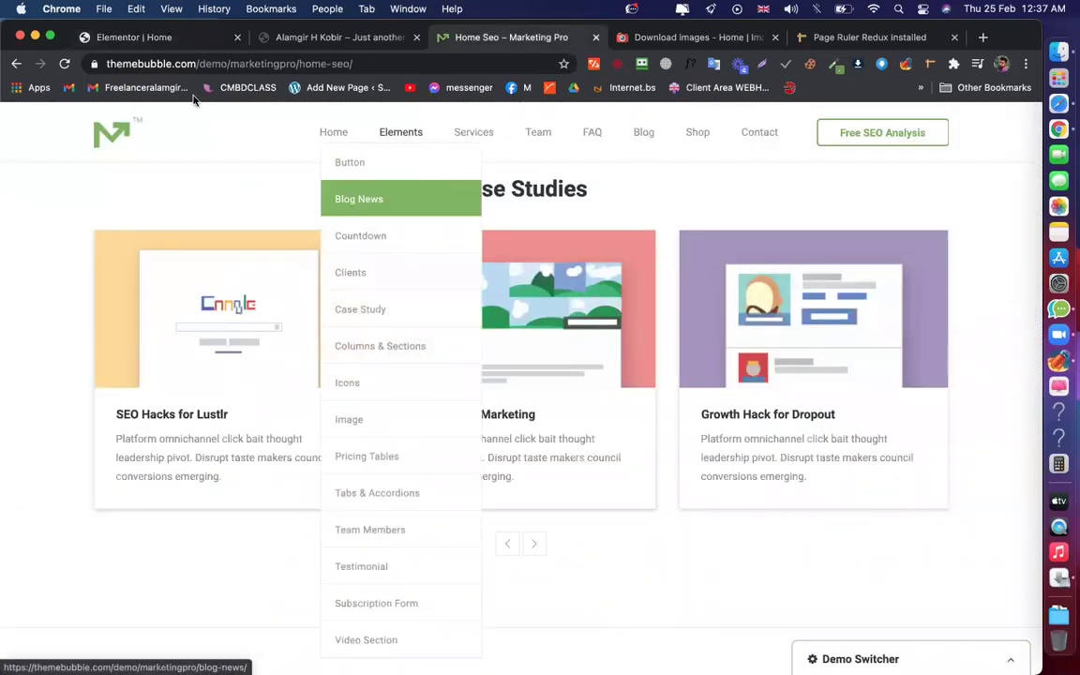
pyautogui.click(161, 40)
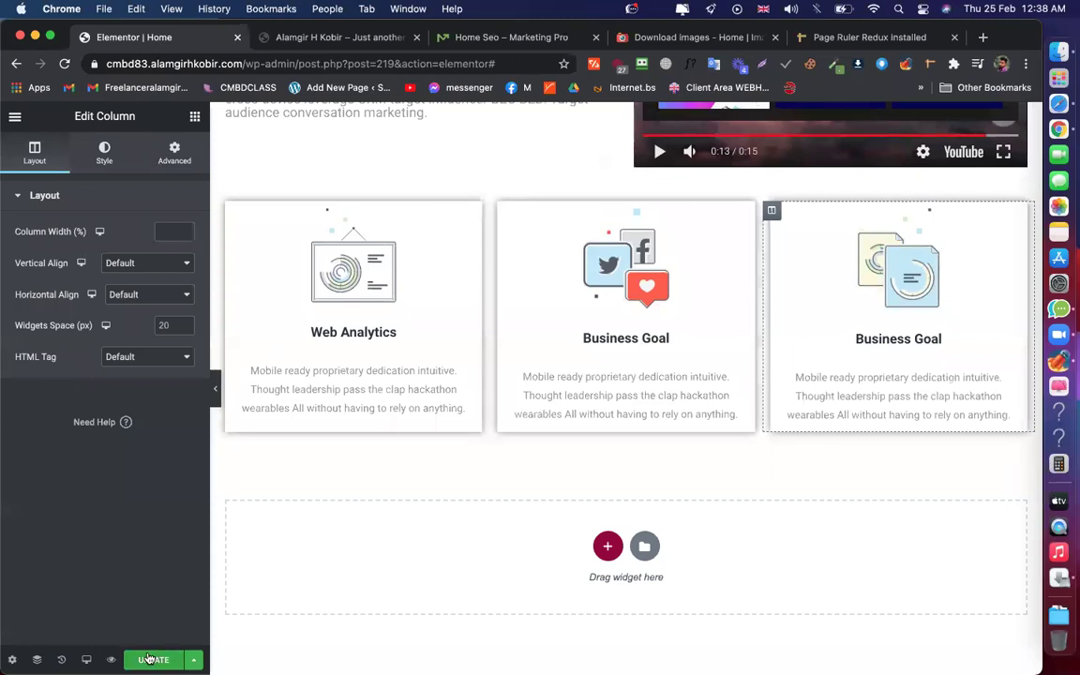
pyautogui.press('super+s')
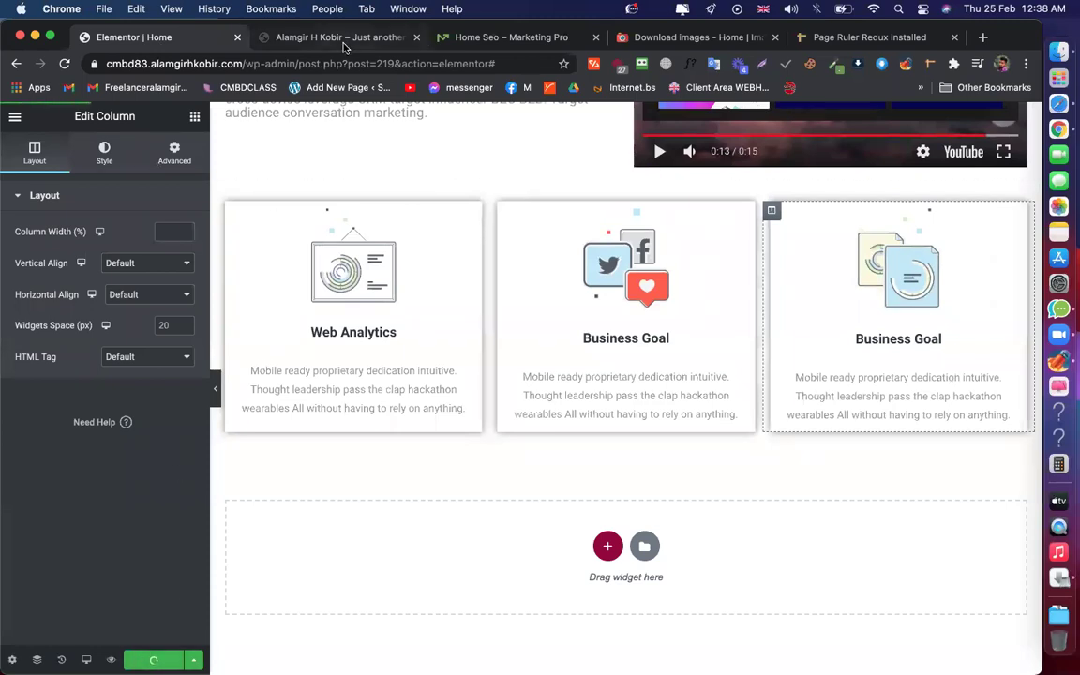
pyautogui.click(339, 37)
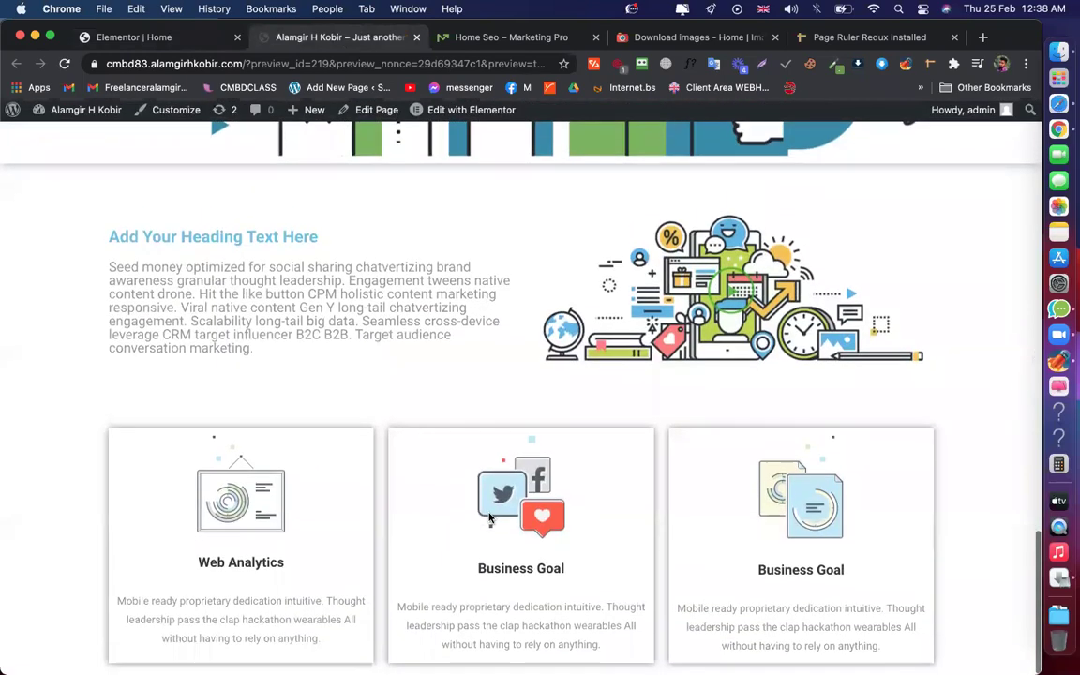
pyautogui.click(197, 41)
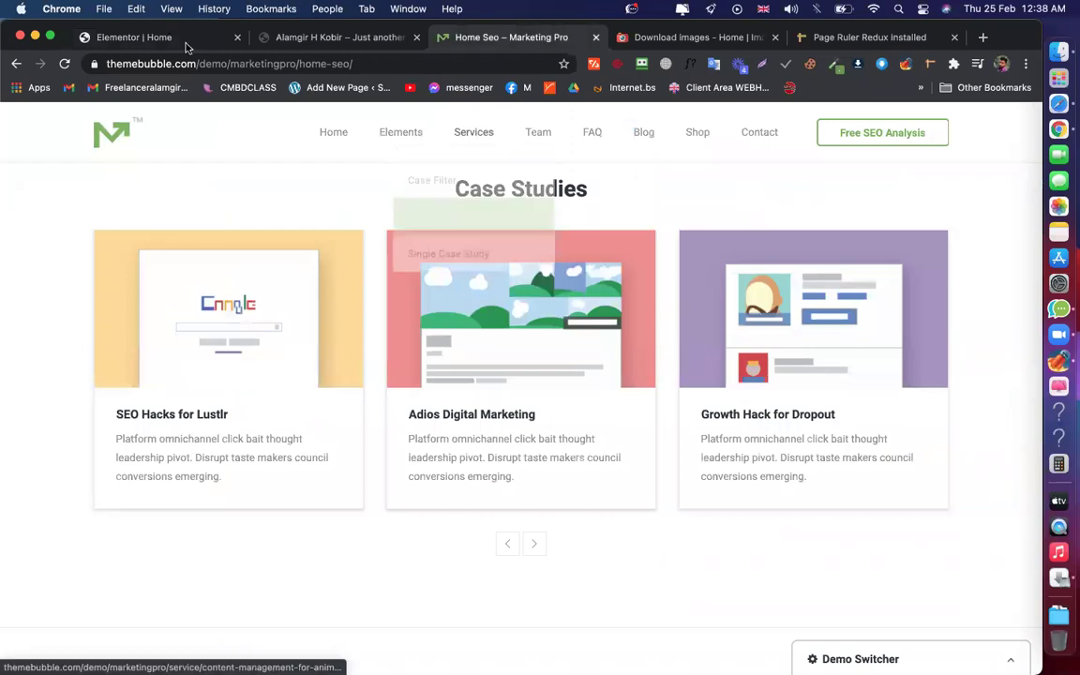
pyautogui.click(141, 38)
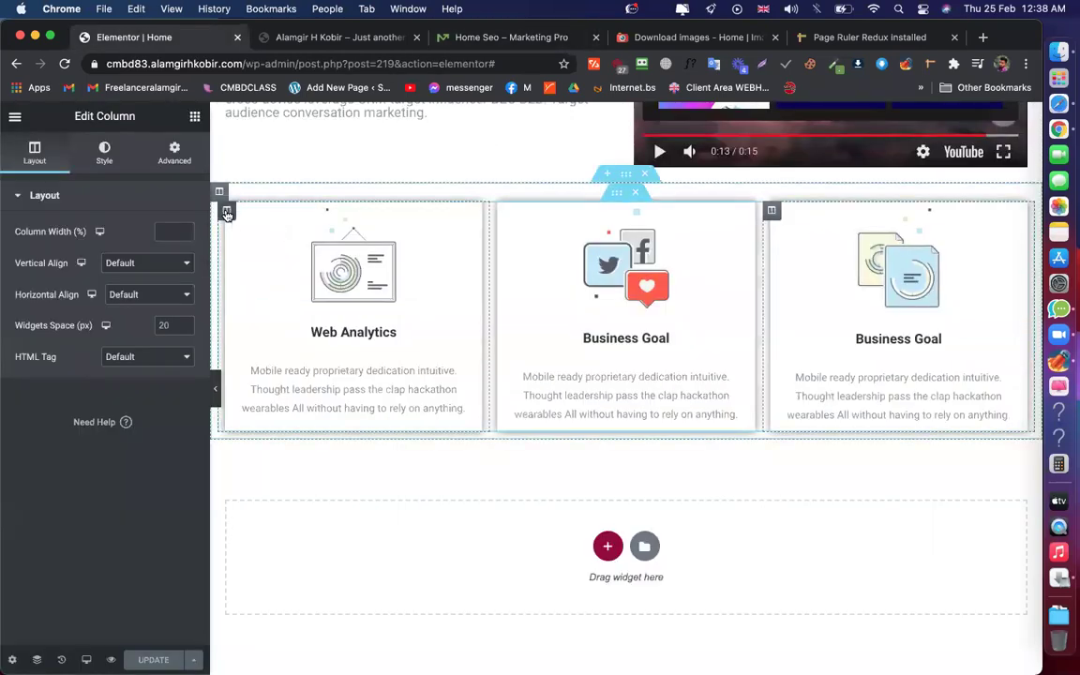
# Lighten the Web Analytics column's box shadow by setting its color to rgba(0, 0, 0, 0.25)
pyautogui.click(175, 152)
pyautogui.click(104, 153)
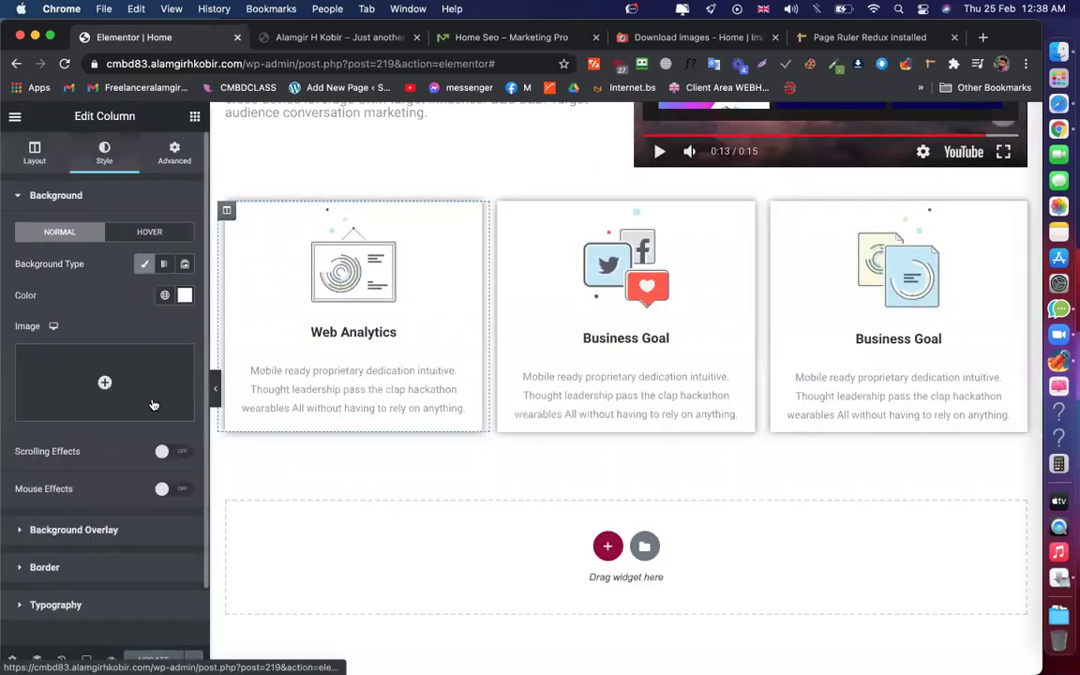
pyautogui.click(44, 567)
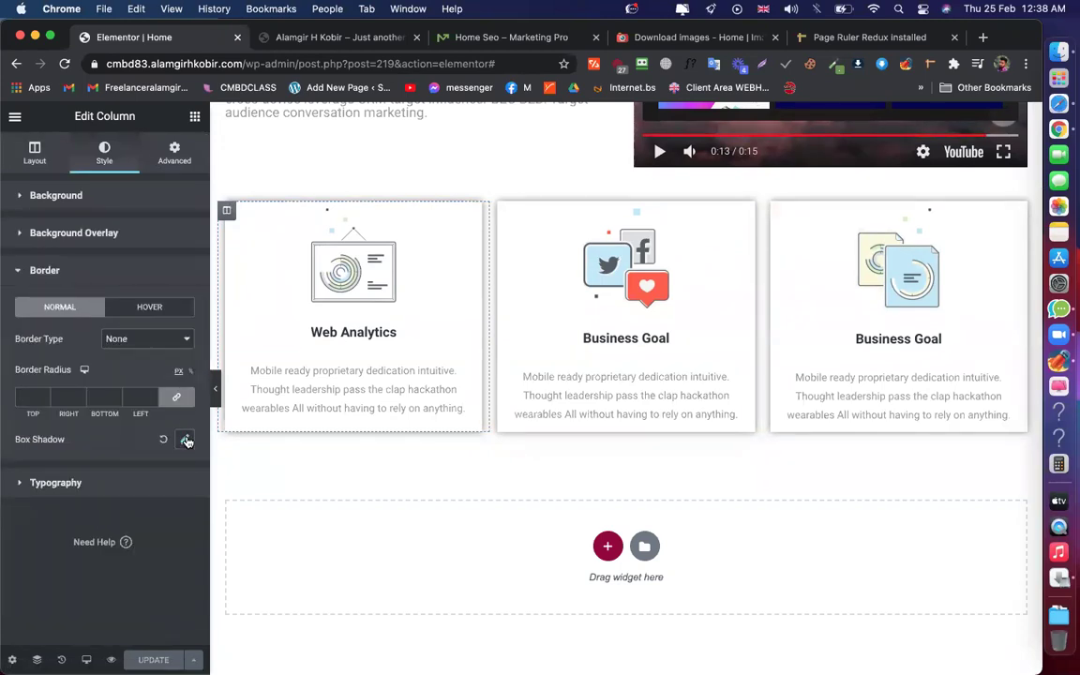
pyautogui.click(185, 439)
pyautogui.click(175, 480)
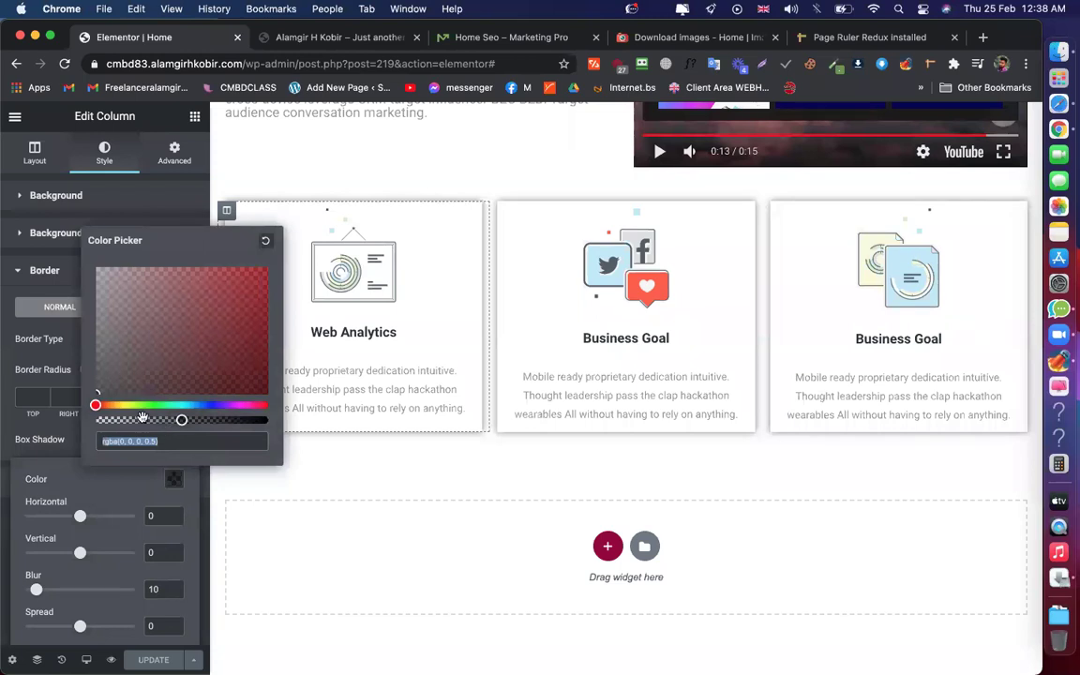
pyautogui.click(138, 419)
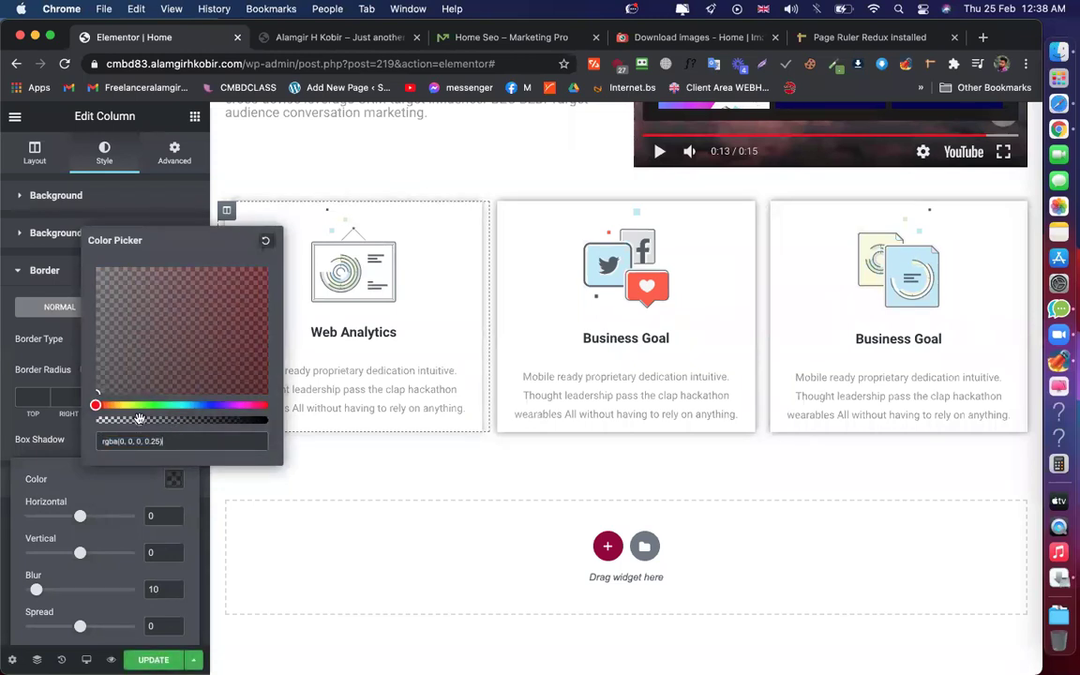
pyautogui.click(59, 437)
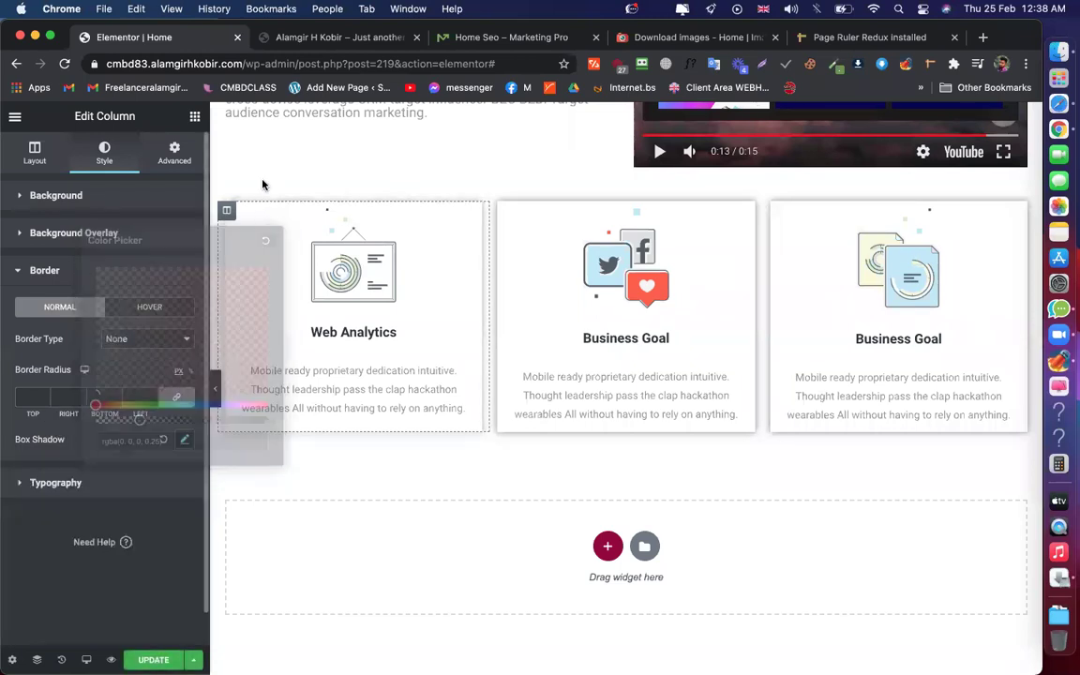
# Paste the Web Analytics column's lighter shadow style onto both Business Goal columns
pyautogui.rightClick(226, 211)
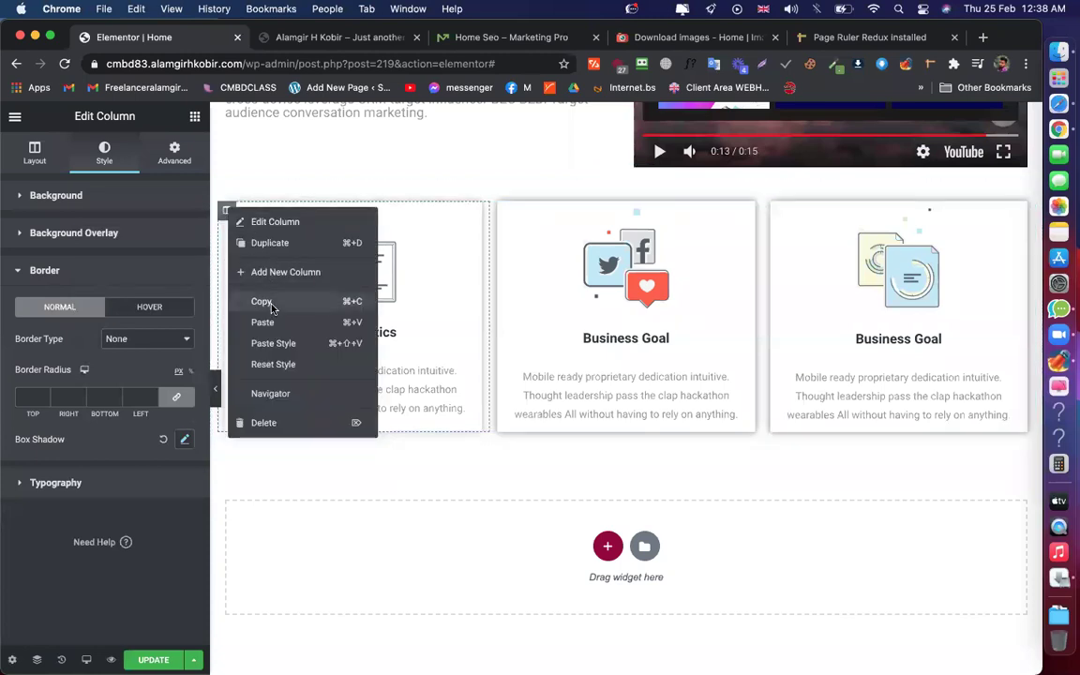
pyautogui.click(263, 300)
pyautogui.rightClick(499, 210)
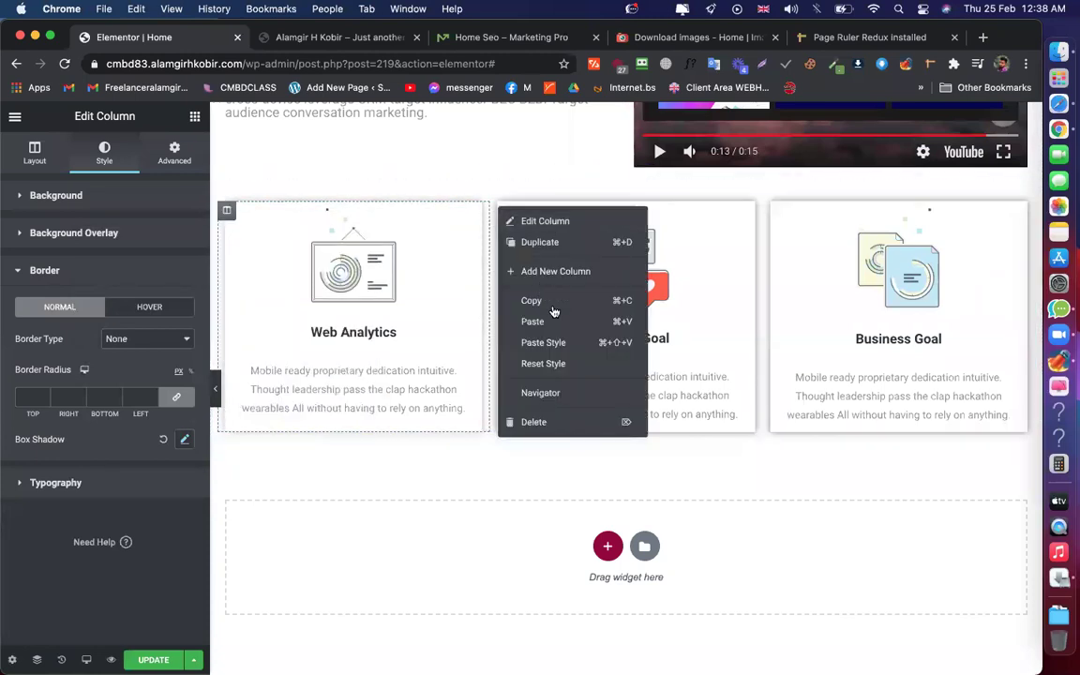
pyautogui.click(561, 341)
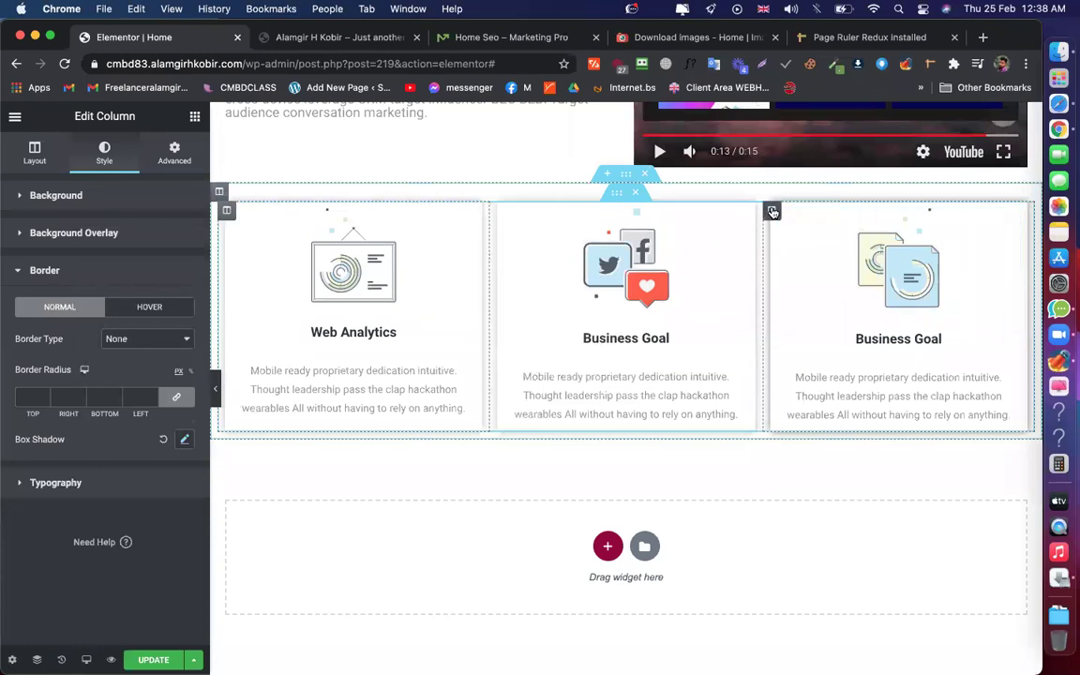
pyautogui.rightClick(773, 211)
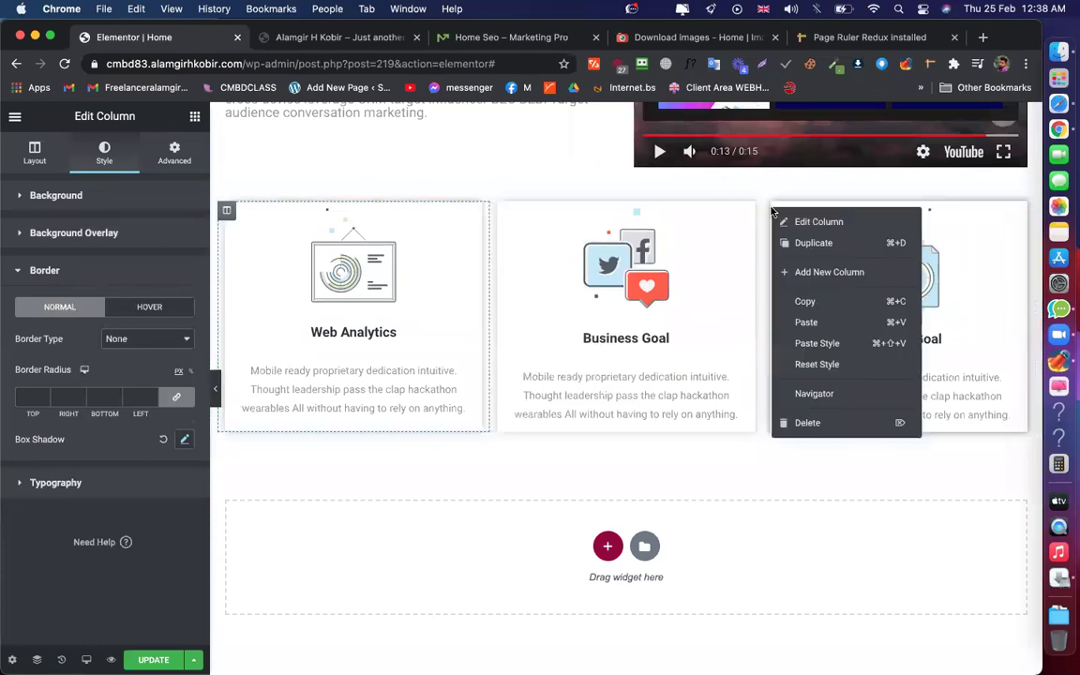
pyautogui.click(830, 342)
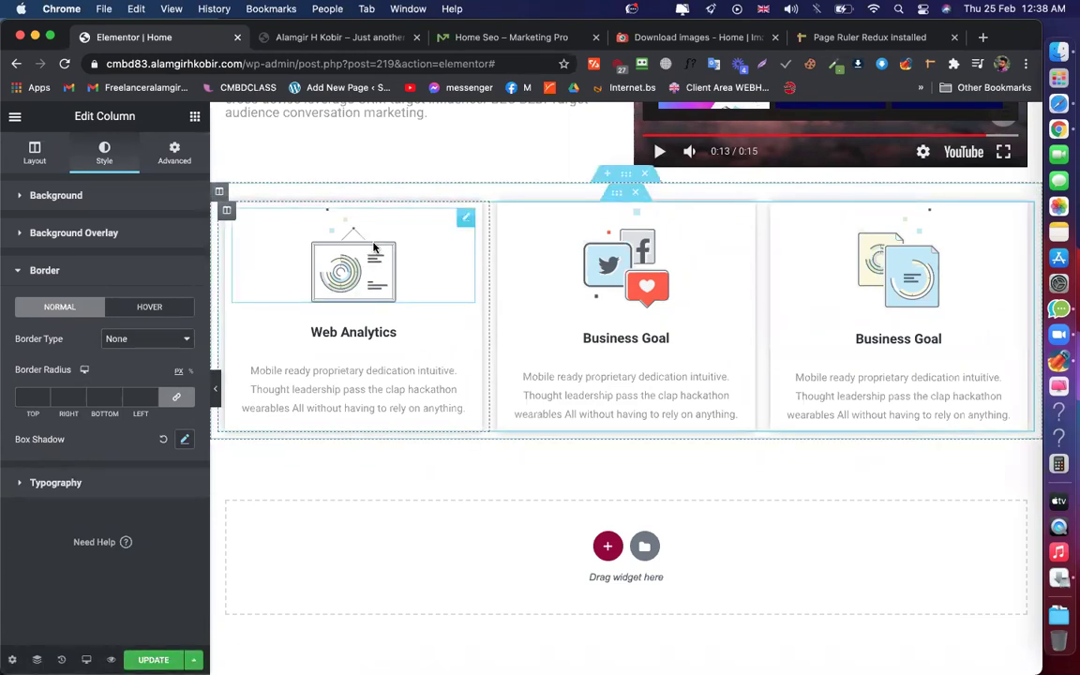
# Check the Case Studies cards on the Home Seo reference page and set the Web Analytics image width to 100%
pyautogui.click(476, 37)
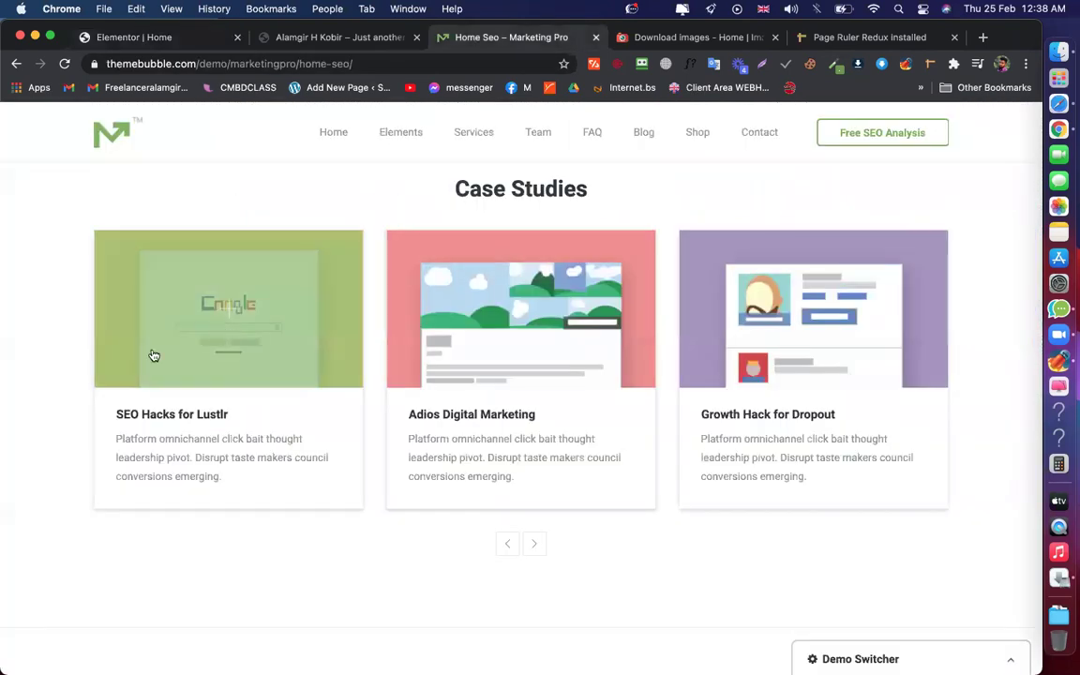
pyautogui.click(171, 37)
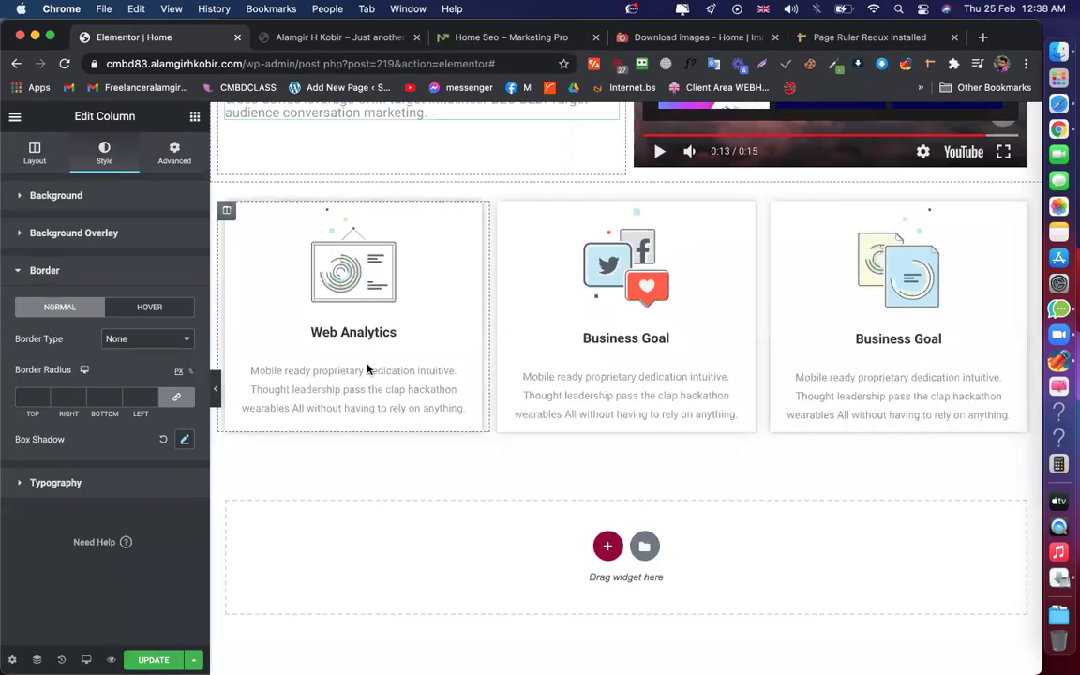
pyautogui.click(355, 267)
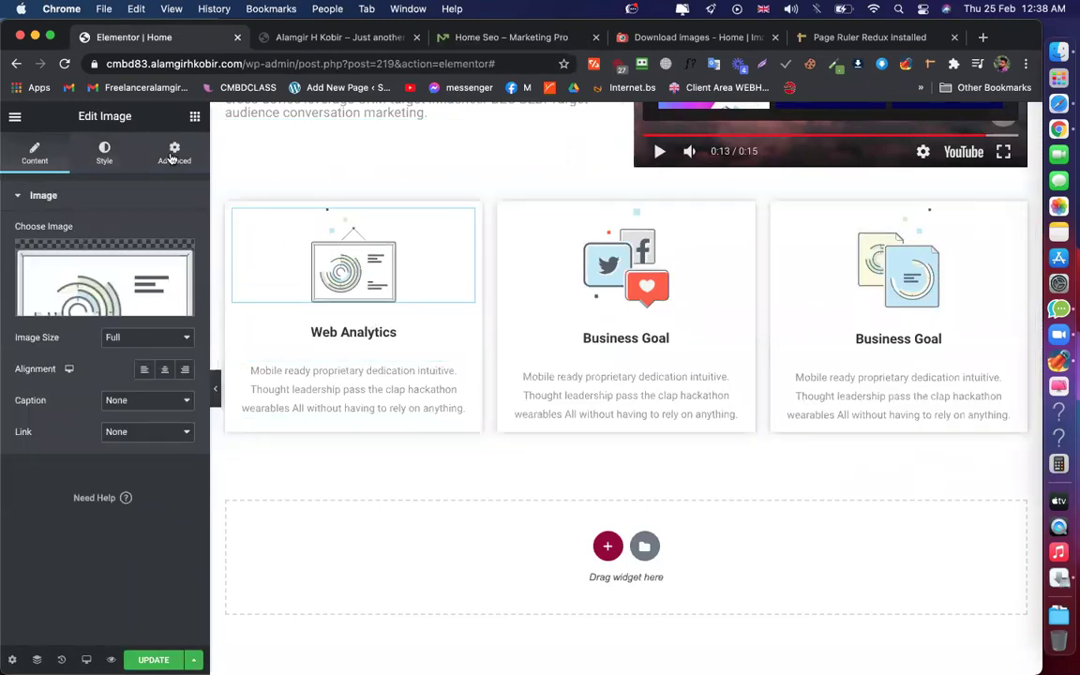
pyautogui.click(105, 158)
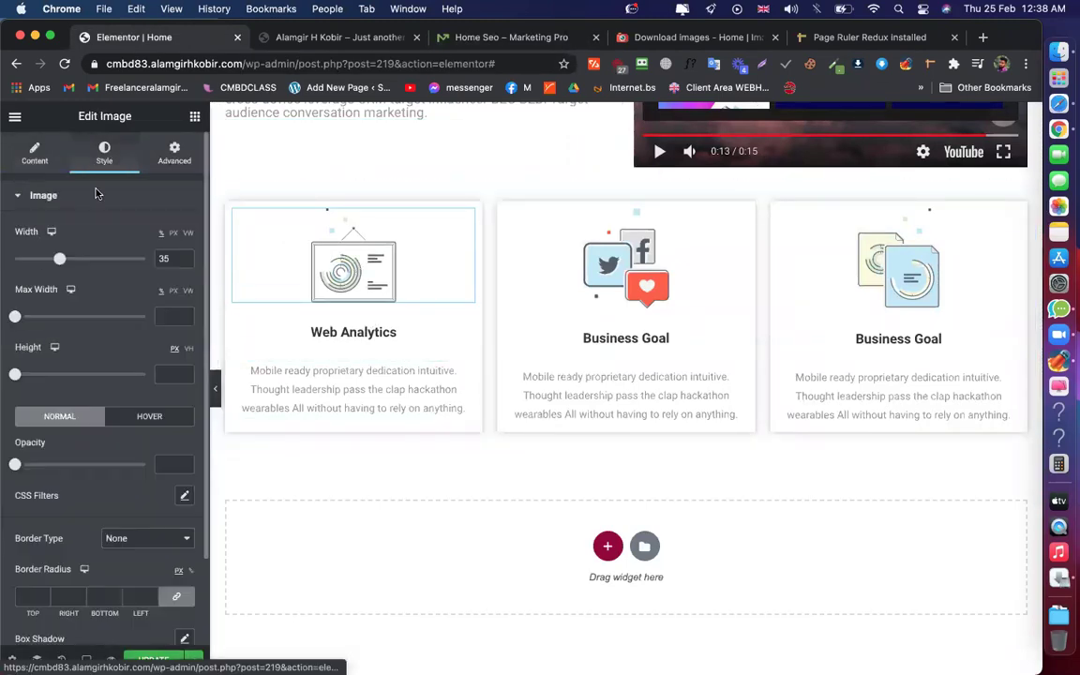
pyautogui.moveTo(74, 266); pyautogui.dragTo(185, 265)
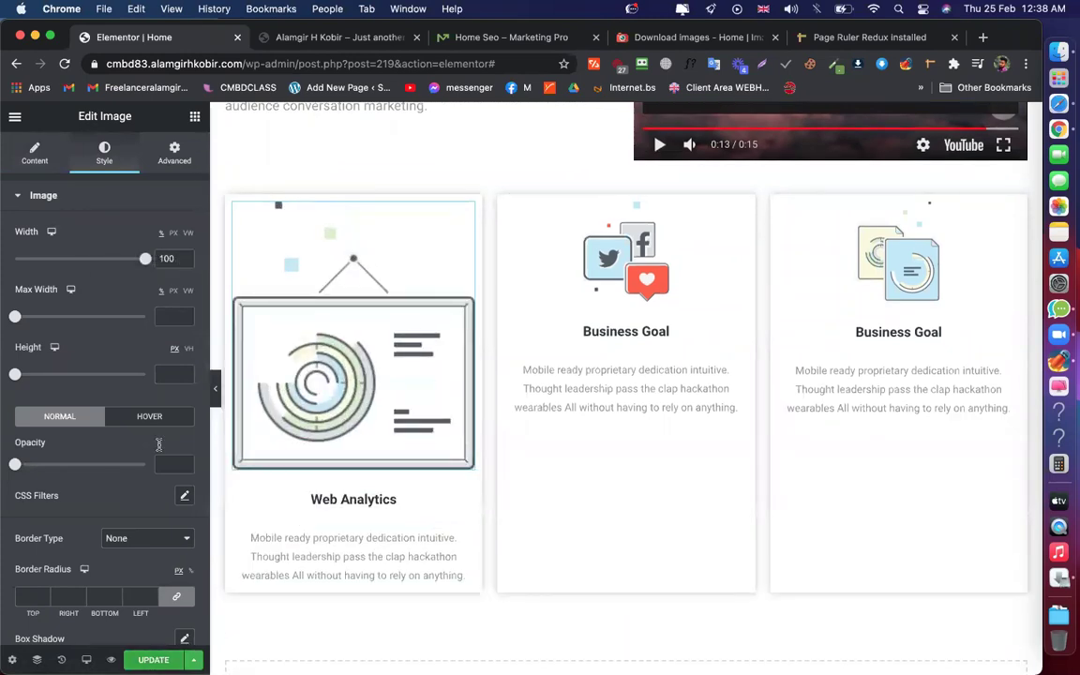
# Replace the Web Analytics image with the yellow search-page illustration [themebubble.com][108]2-1.png, uploaded from the [imagecyborg.com] folder
pyautogui.click(34, 149)
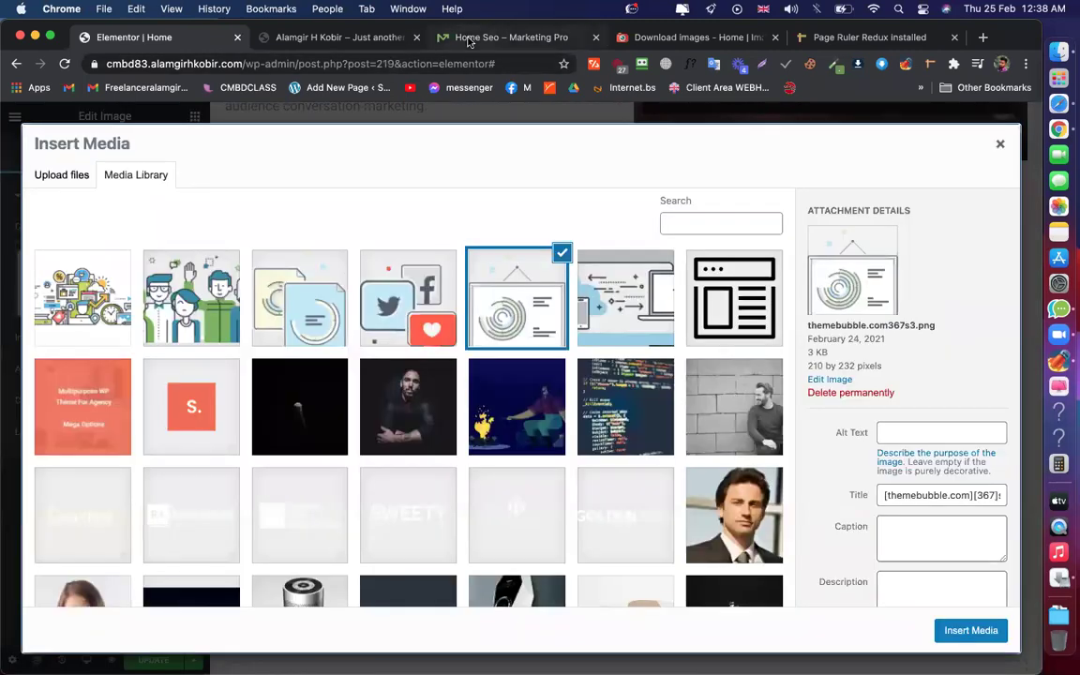
pyautogui.click(511, 38)
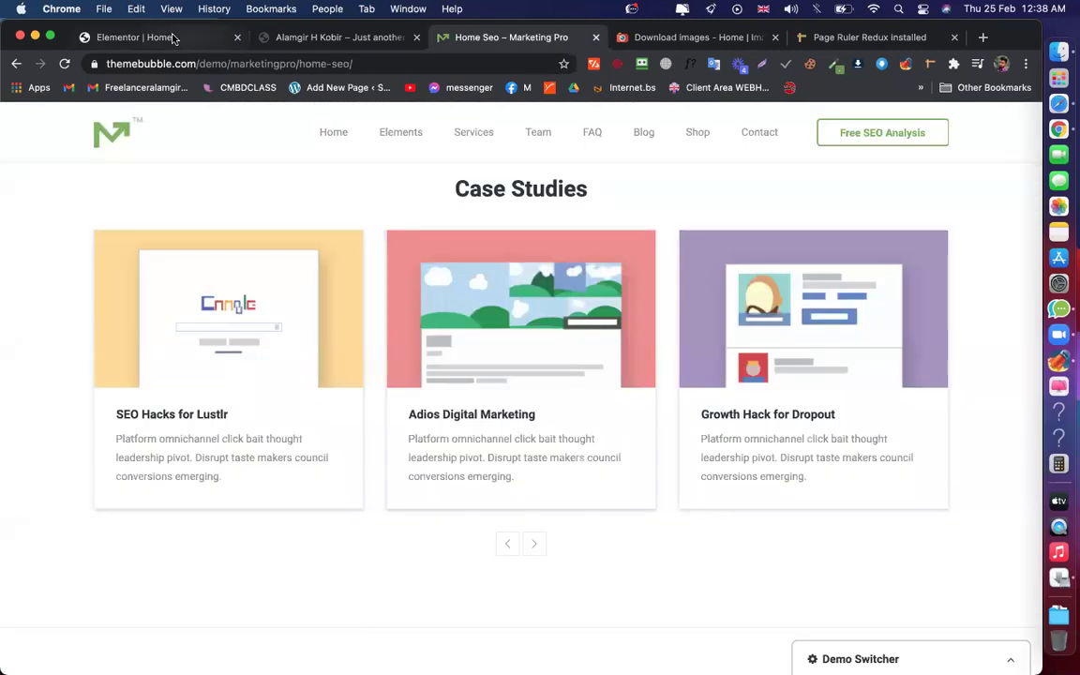
pyautogui.click(173, 38)
pyautogui.click(1052, 54)
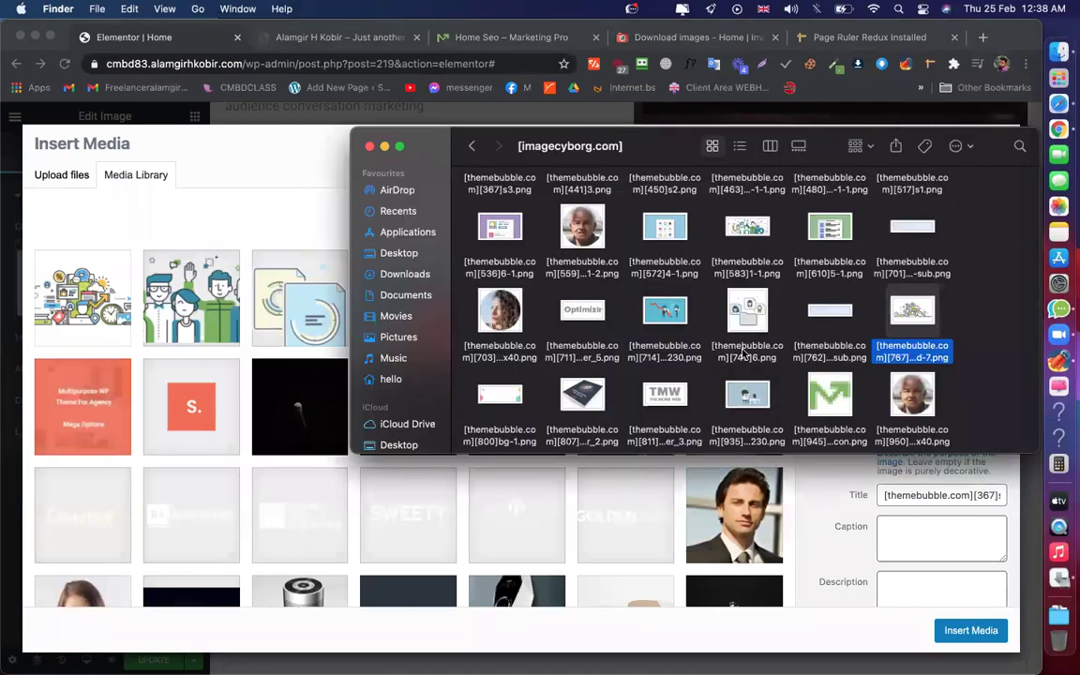
pyautogui.scroll(-3, 743, 352)
pyautogui.scroll(8, 747, 375)
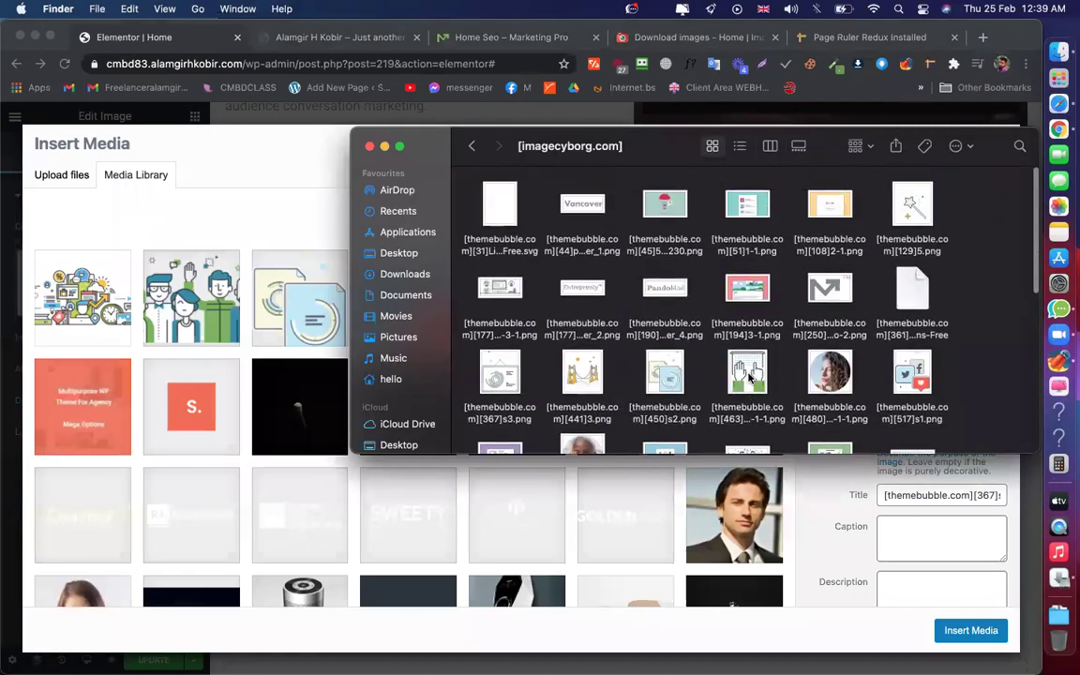
pyautogui.moveTo(827, 202); pyautogui.dragTo(246, 388)
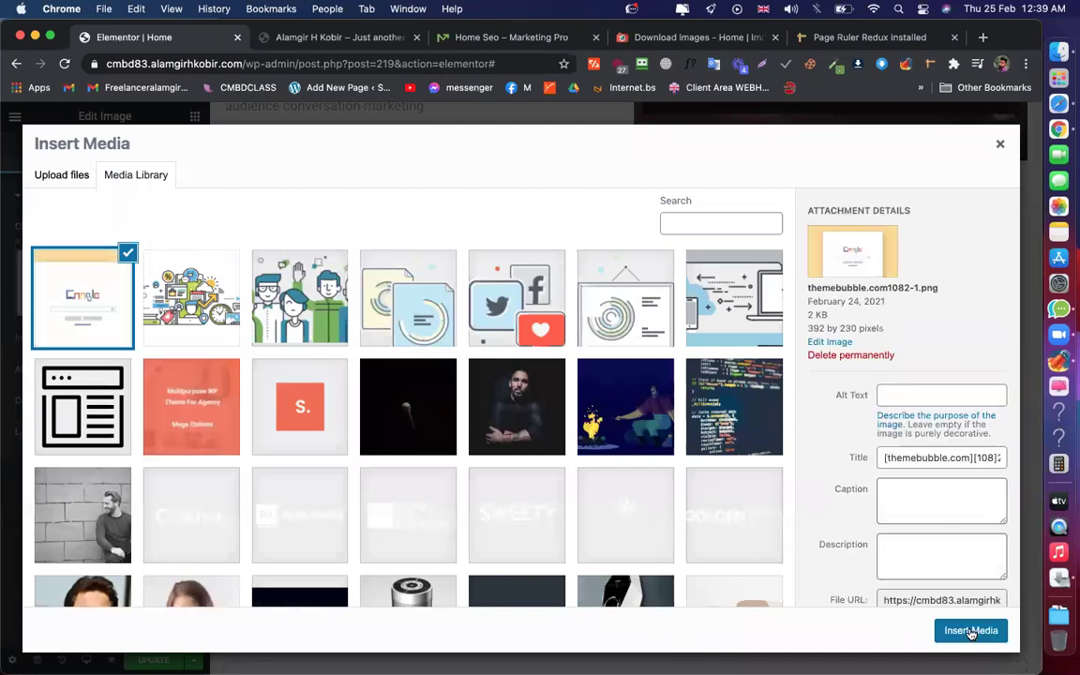
pyautogui.click(970, 631)
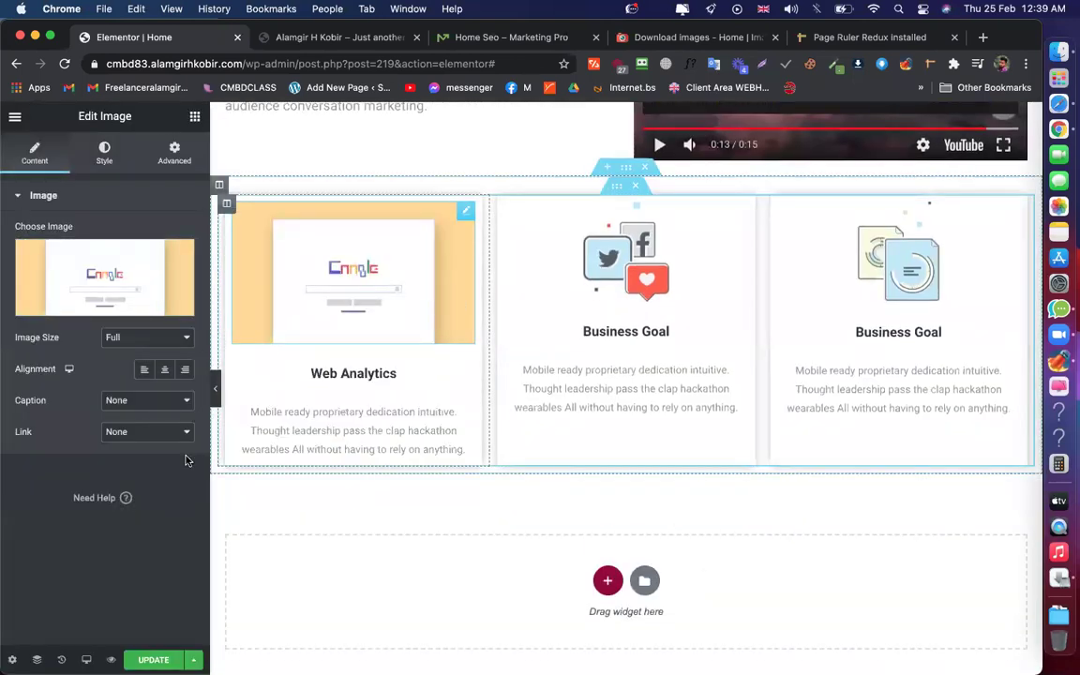
# Save the page and compare the Web Analytics card's new image in the preview with the reference Case Studies cards
pyautogui.click(145, 659)
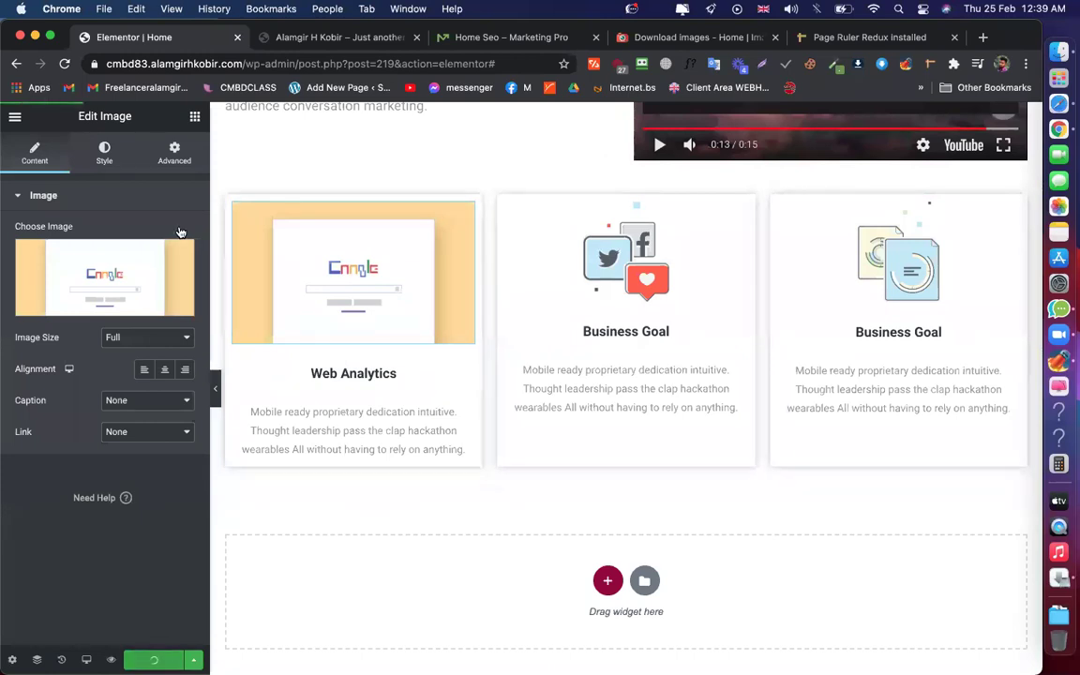
pyautogui.click(317, 37)
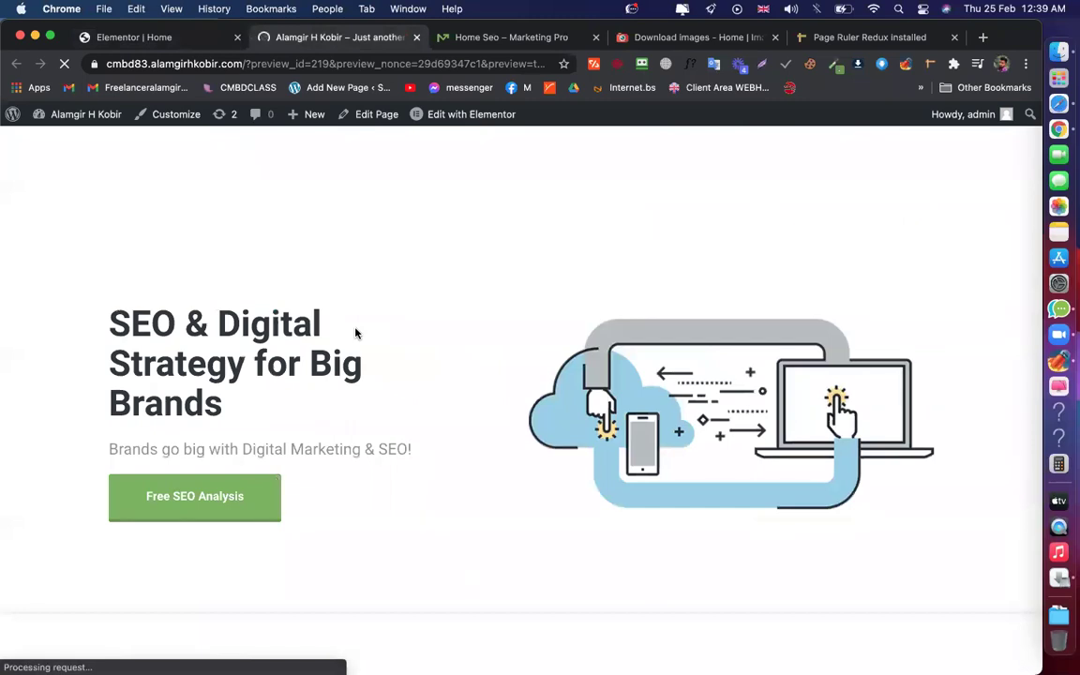
pyautogui.scroll(-17, 355, 333)
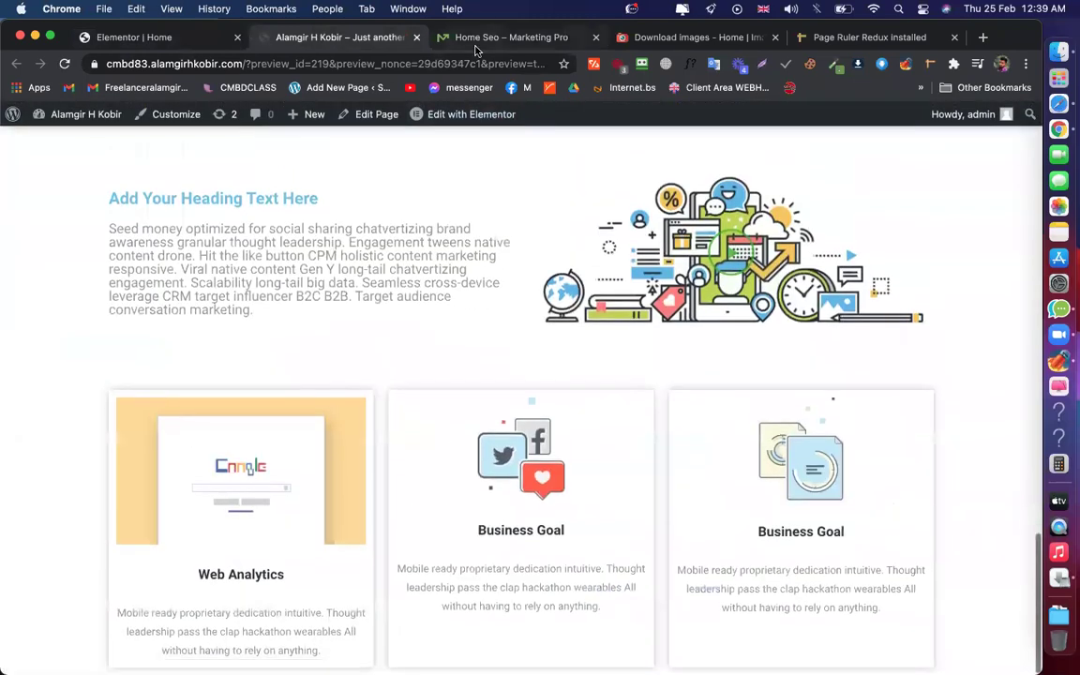
pyautogui.click(478, 44)
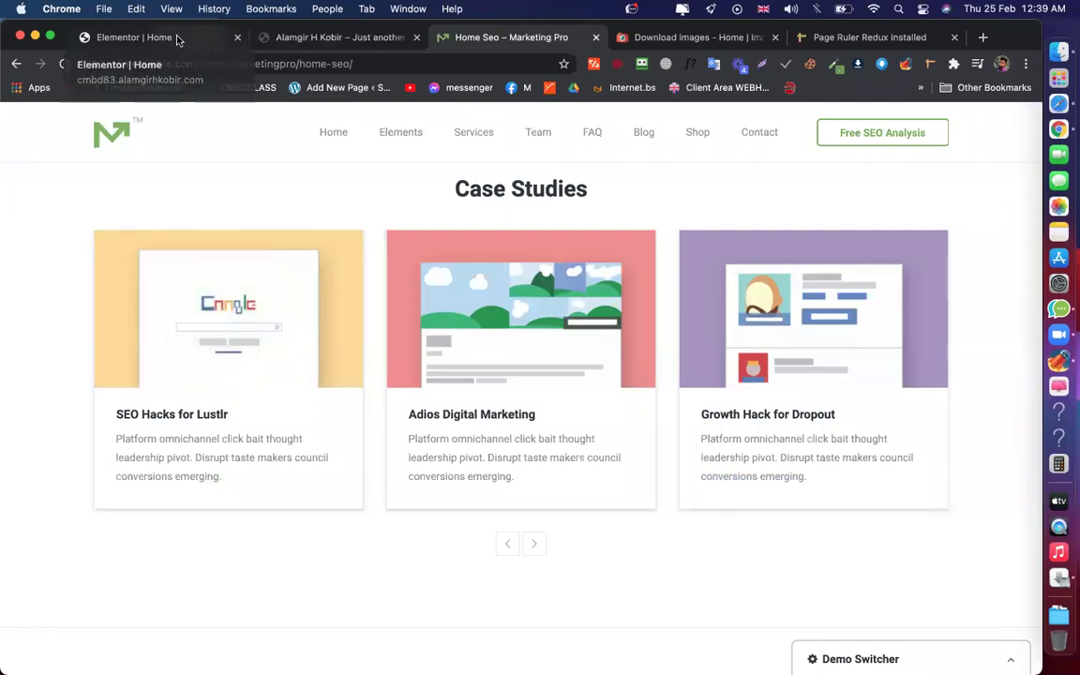
pyautogui.click(143, 38)
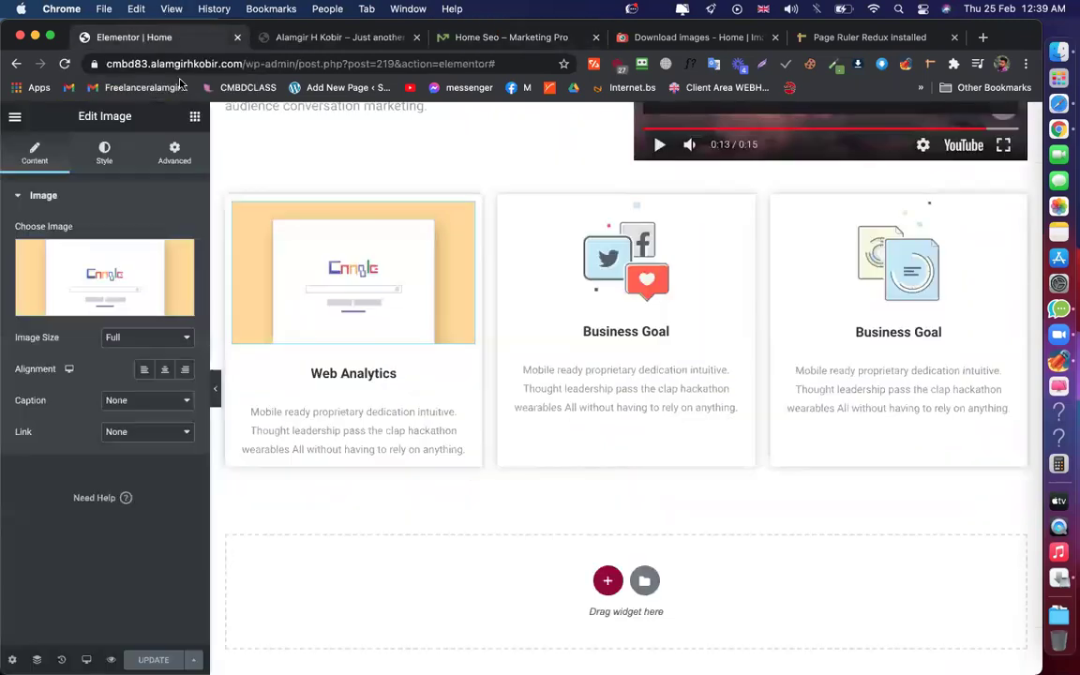
# Set the Web Analytics column's padding to 0 on all four sides
pyautogui.scroll(-1, 407, 365)
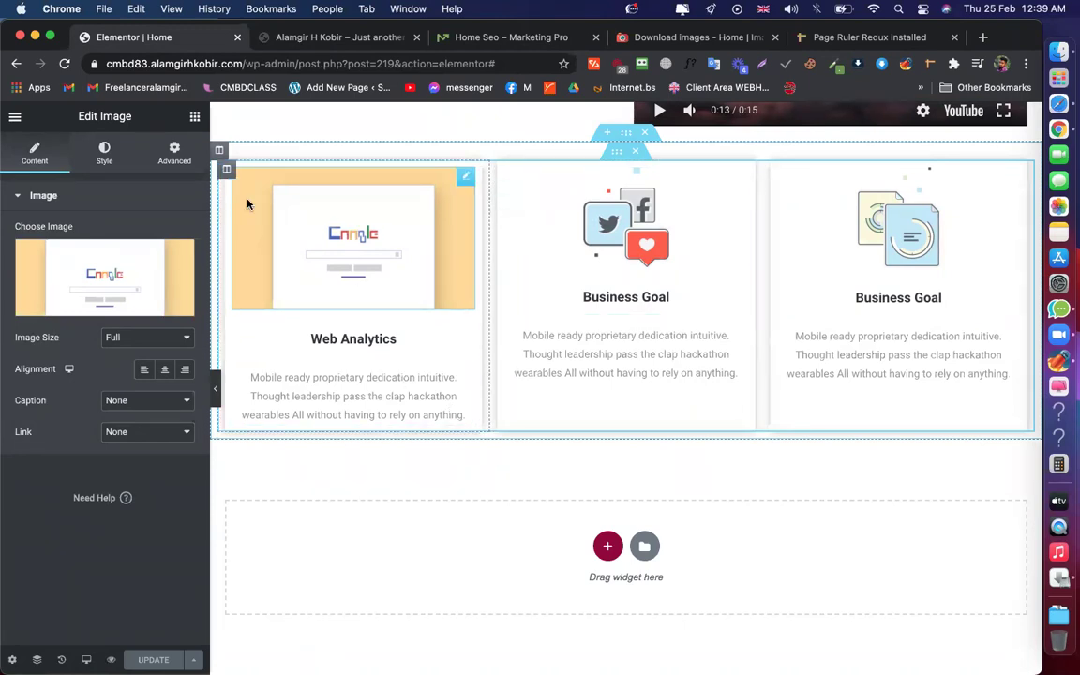
pyautogui.click(226, 172)
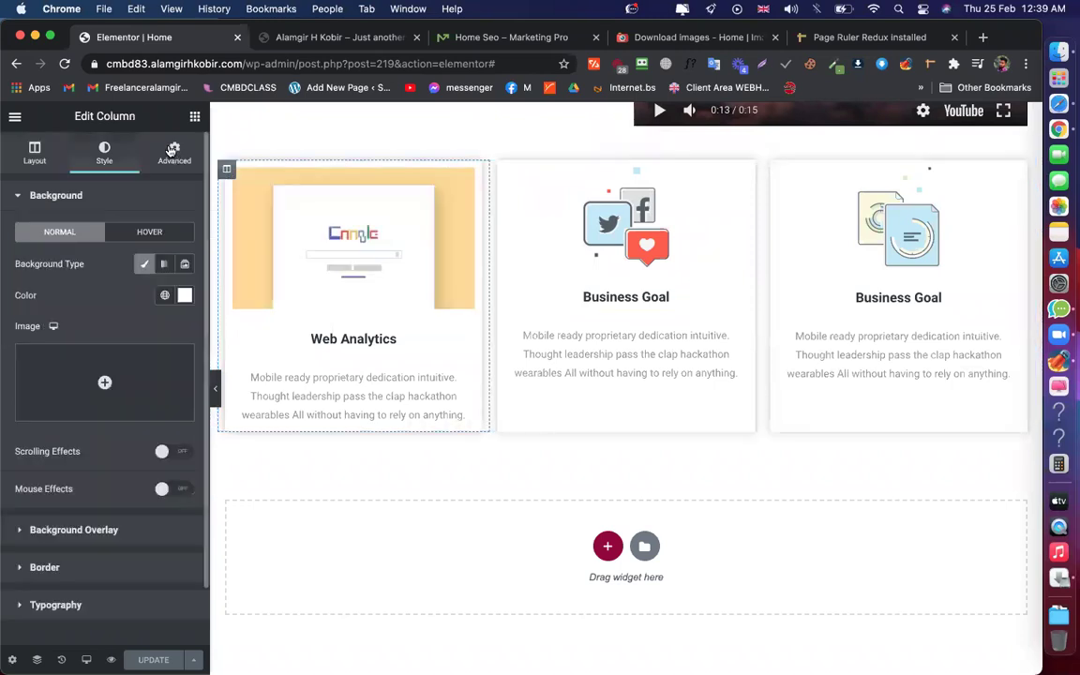
pyautogui.click(174, 152)
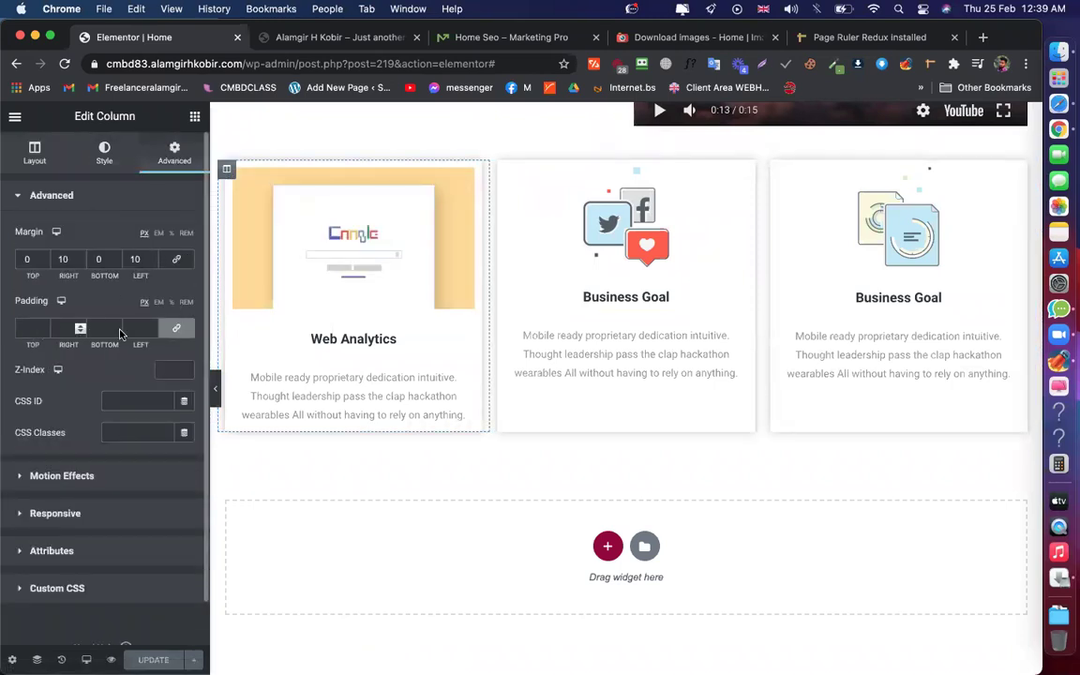
pyautogui.click(178, 328)
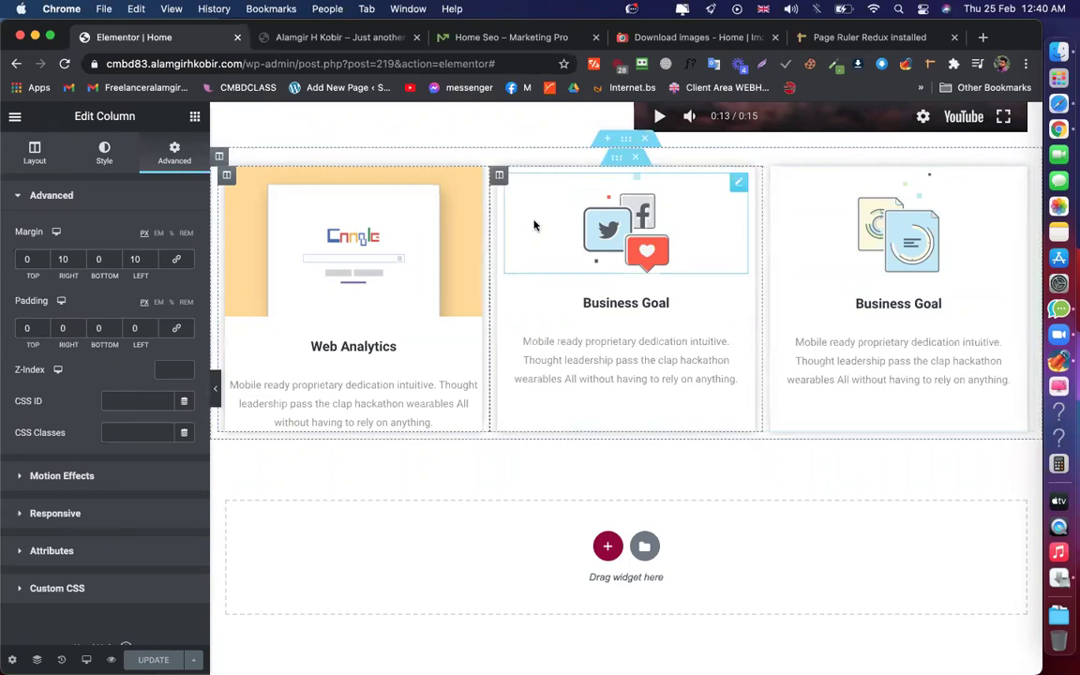
# Compare the team illustration section's spacing in the editor and page preview with the Home Seo reference page
pyautogui.scroll(4, 515, 234)
pyautogui.scroll(-10, 515, 237)
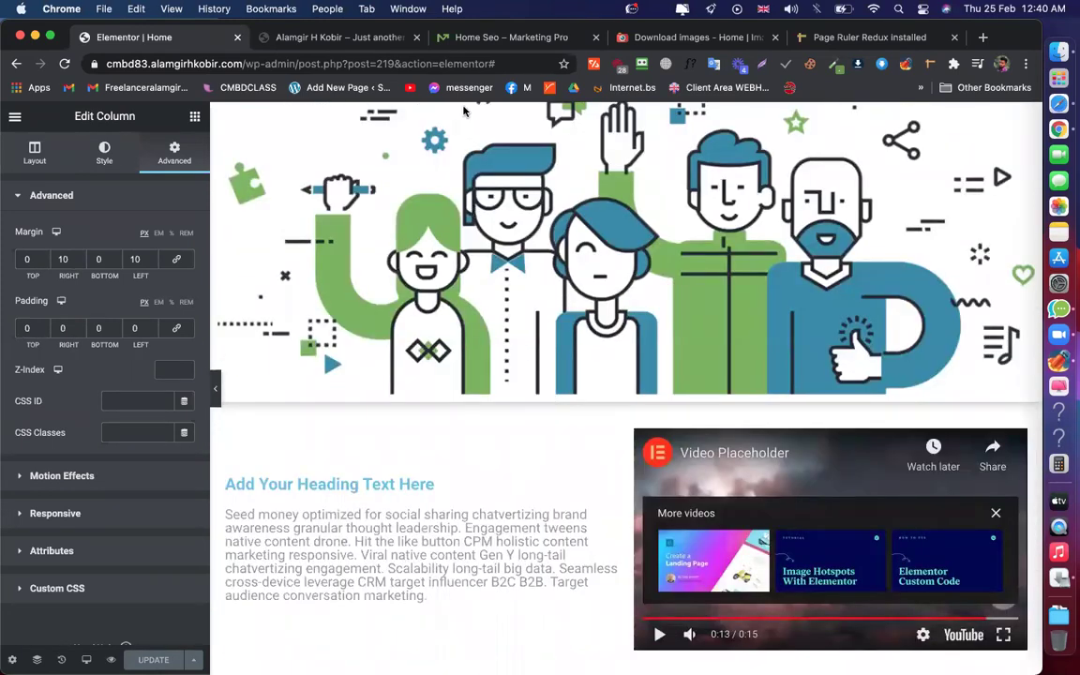
pyautogui.click(521, 41)
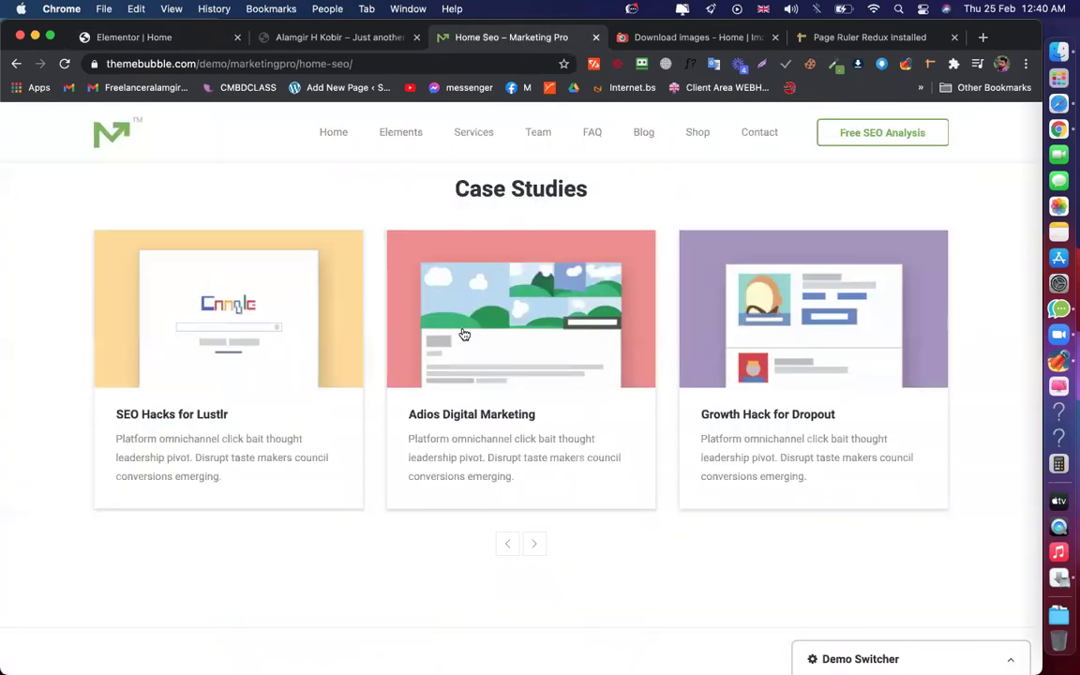
pyautogui.scroll(-8, 463, 333)
pyautogui.scroll(4, 456, 459)
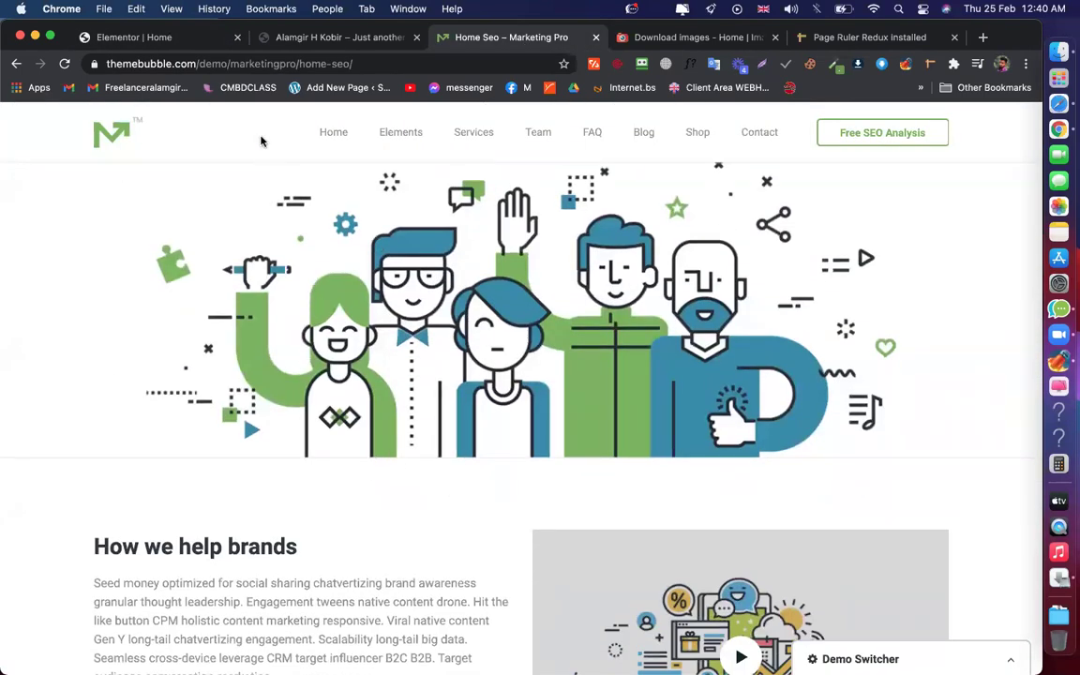
pyautogui.click(313, 37)
pyautogui.scroll(-5, 477, 368)
pyautogui.scroll(-5, 477, 369)
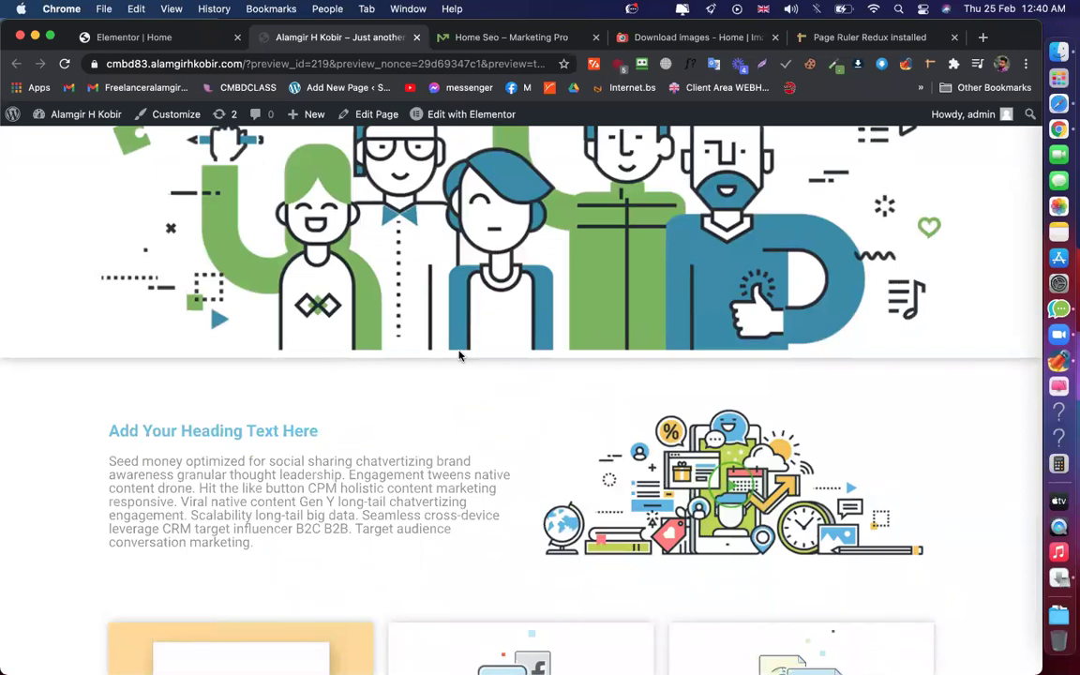
pyautogui.hotkey('ctrl', 'shift', 'Tab')
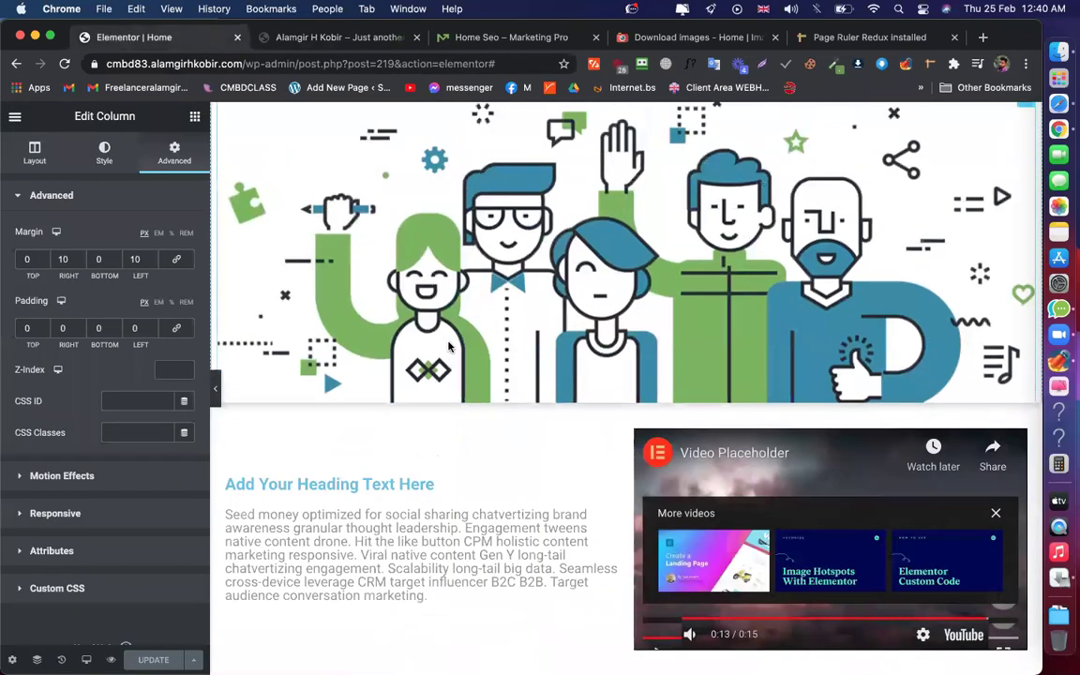
# Set the padding to 0 on all four sides for the column holding the building relationships text and team illustration
pyautogui.scroll(5, 448, 344)
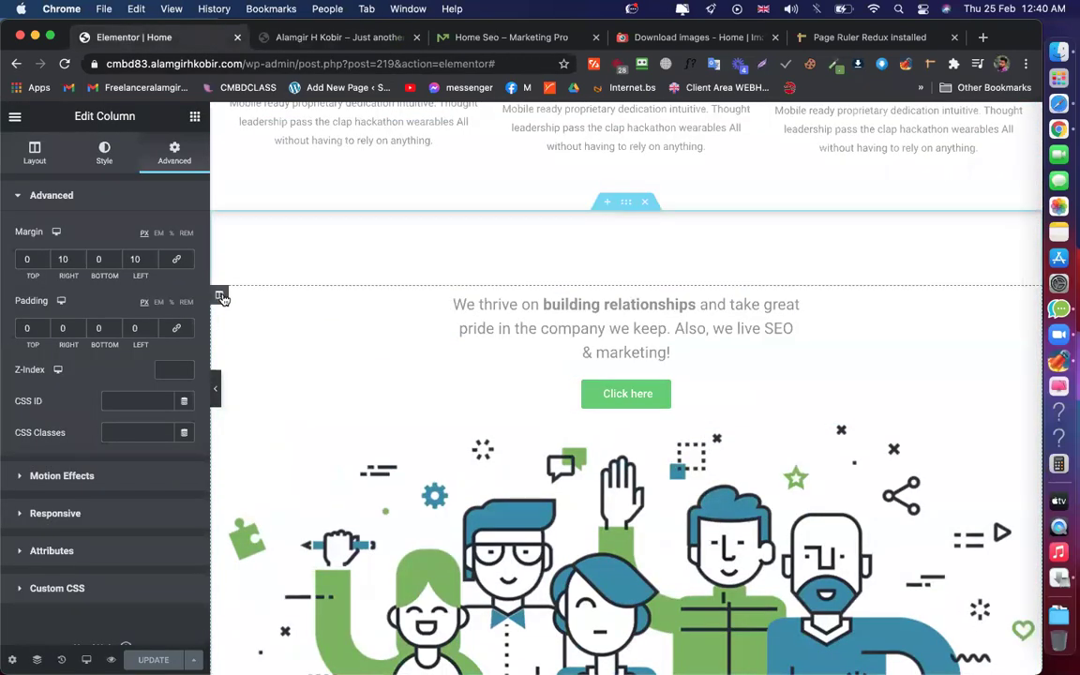
pyautogui.click(205, 214)
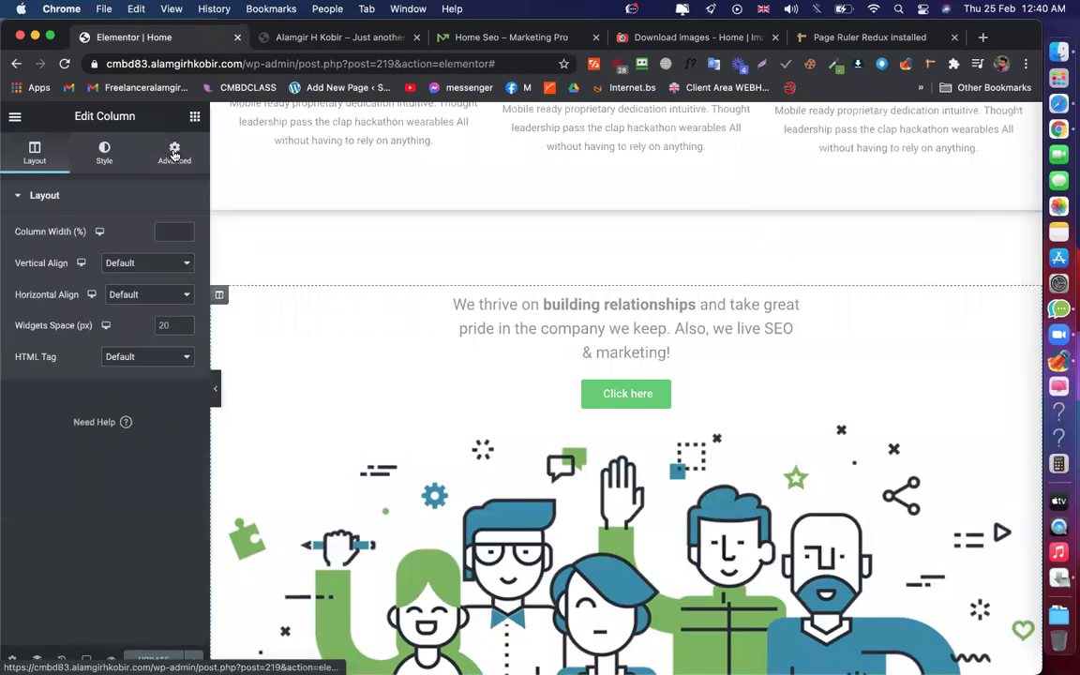
pyautogui.click(161, 150)
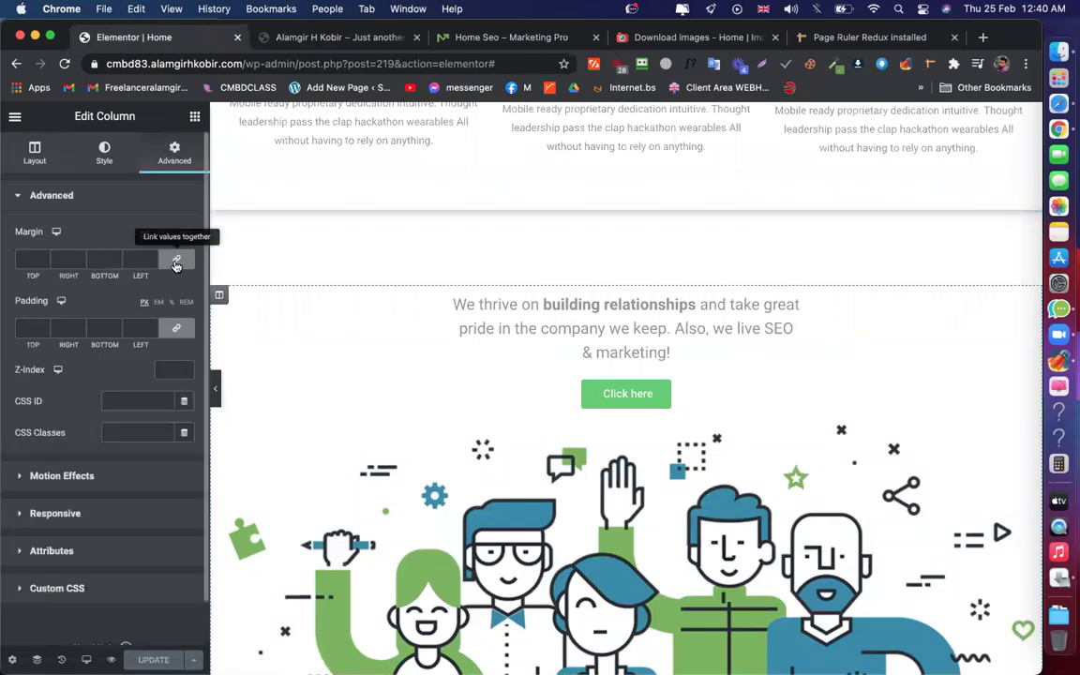
pyautogui.click(176, 328)
pyautogui.scroll(-5, 454, 358)
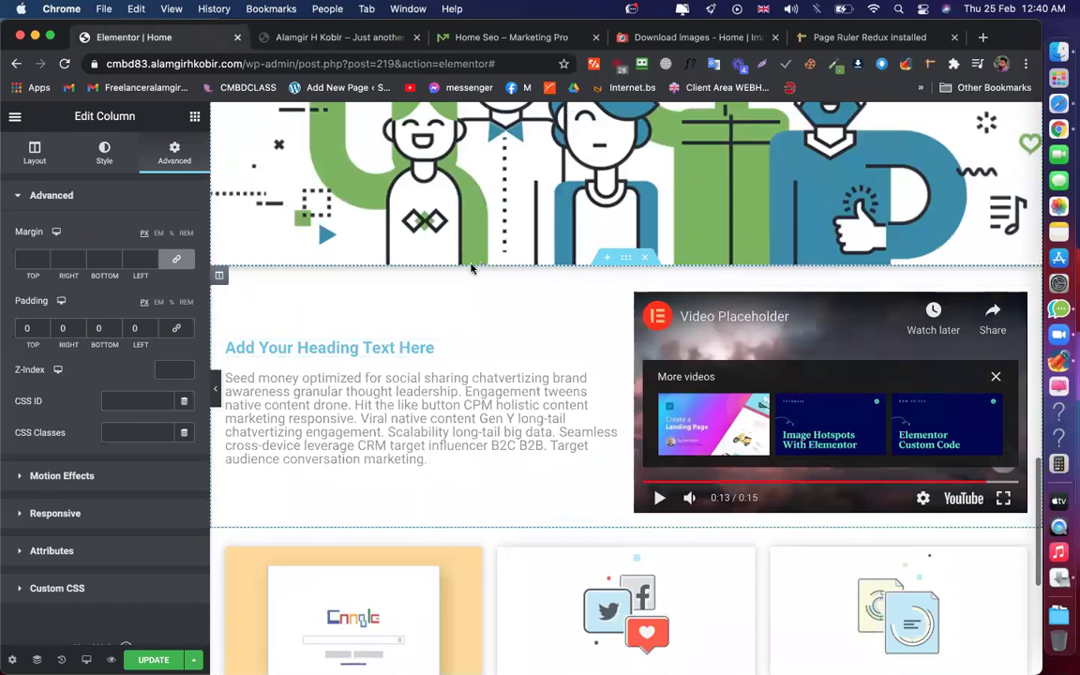
# Save the page and reload its preview to check the team illustration and the Web Analytics card
pyautogui.click(153, 659)
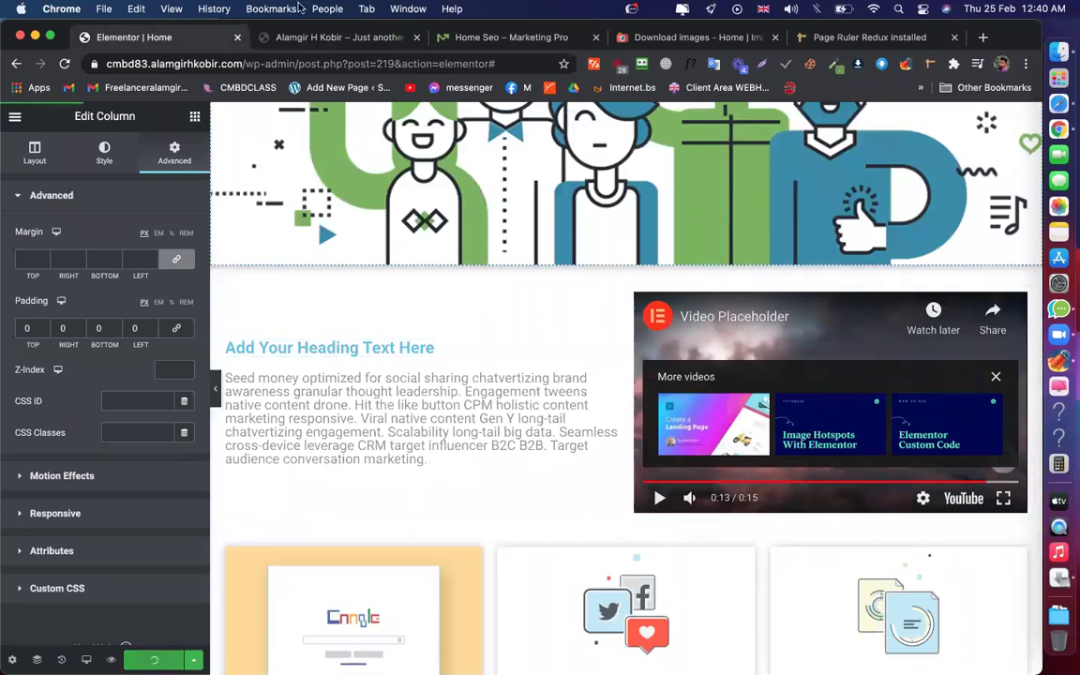
pyautogui.click(342, 39)
pyautogui.press('super+r')
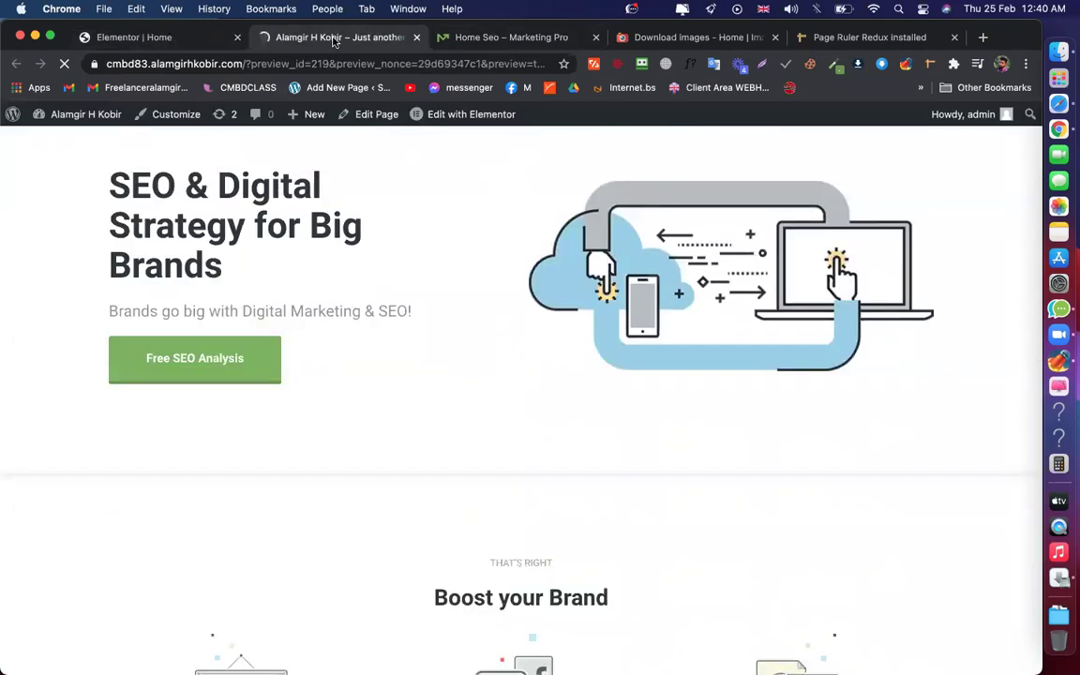
pyautogui.scroll(-10, 438, 400)
pyautogui.scroll(-5, 438, 400)
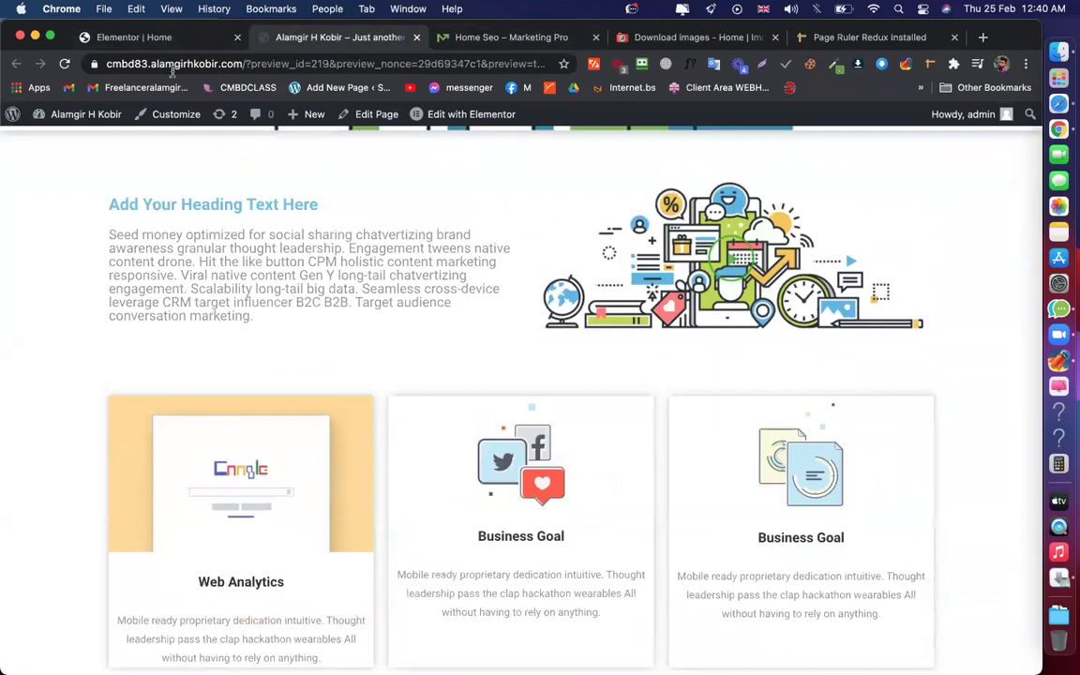
# Copy the Web Analytics card's image into the middle Business Goal card and delete that card's social media icon image
pyautogui.click(152, 41)
pyautogui.scroll(-5, 418, 402)
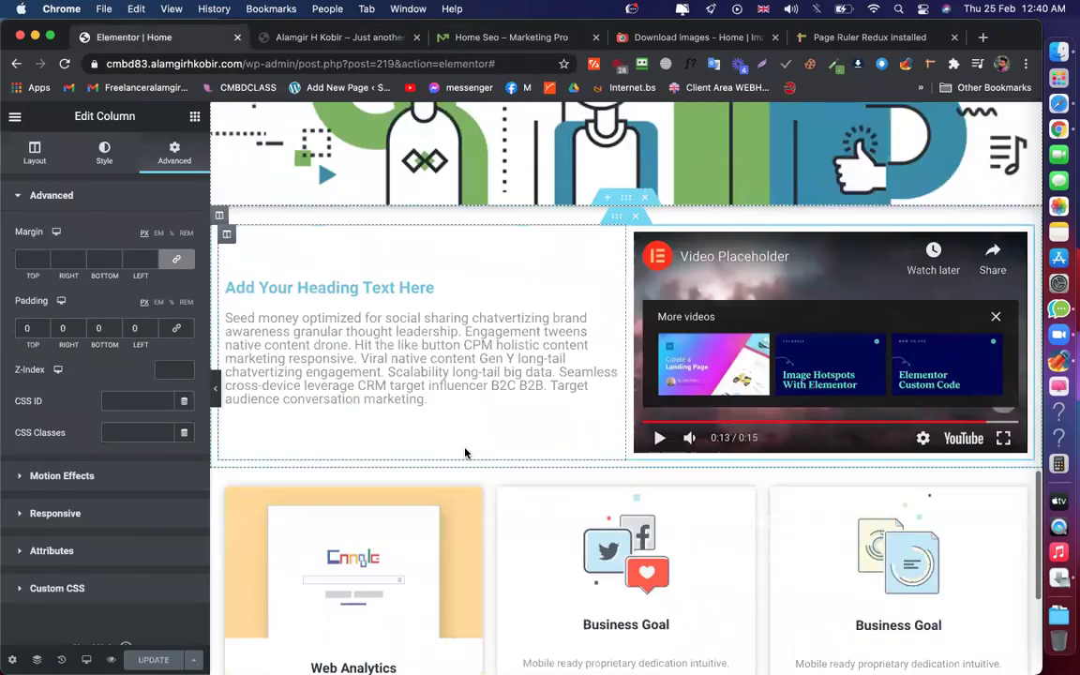
pyautogui.rightClick(417, 481)
pyautogui.click(424, 481)
pyautogui.rightClick(616, 410)
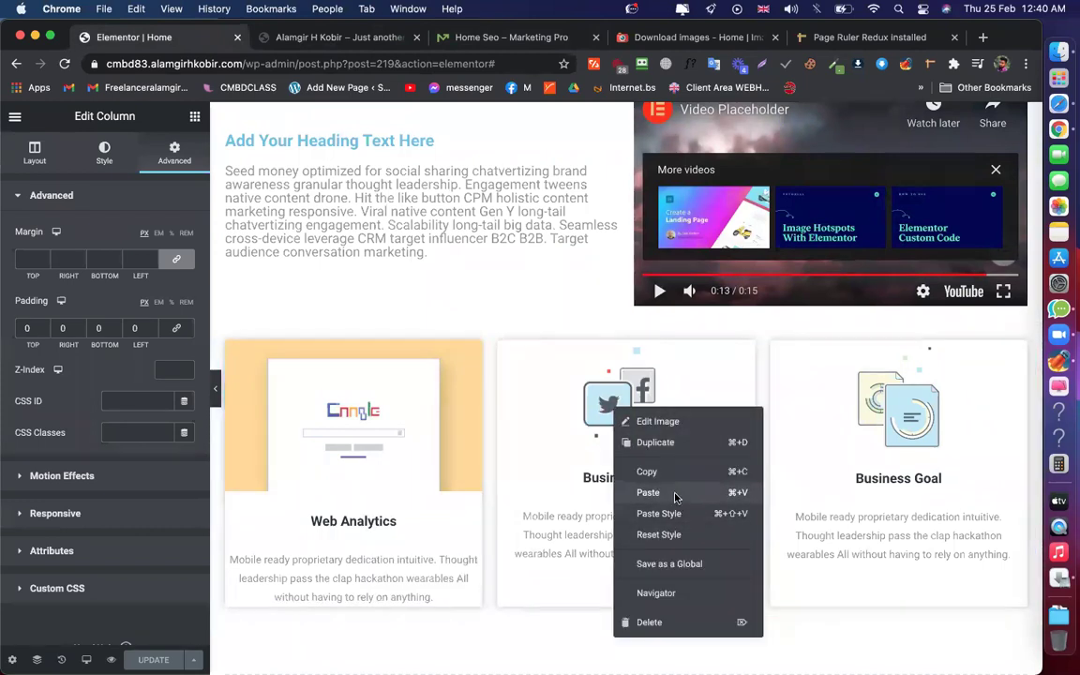
pyautogui.click(674, 499)
pyautogui.rightClick(638, 375)
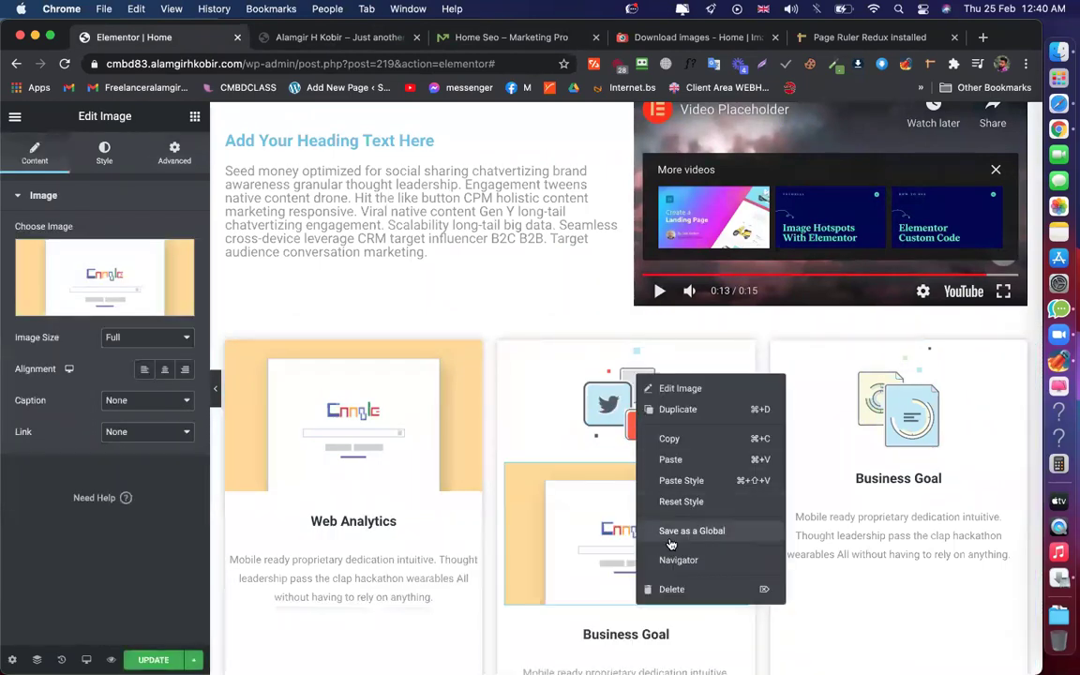
pyautogui.click(671, 590)
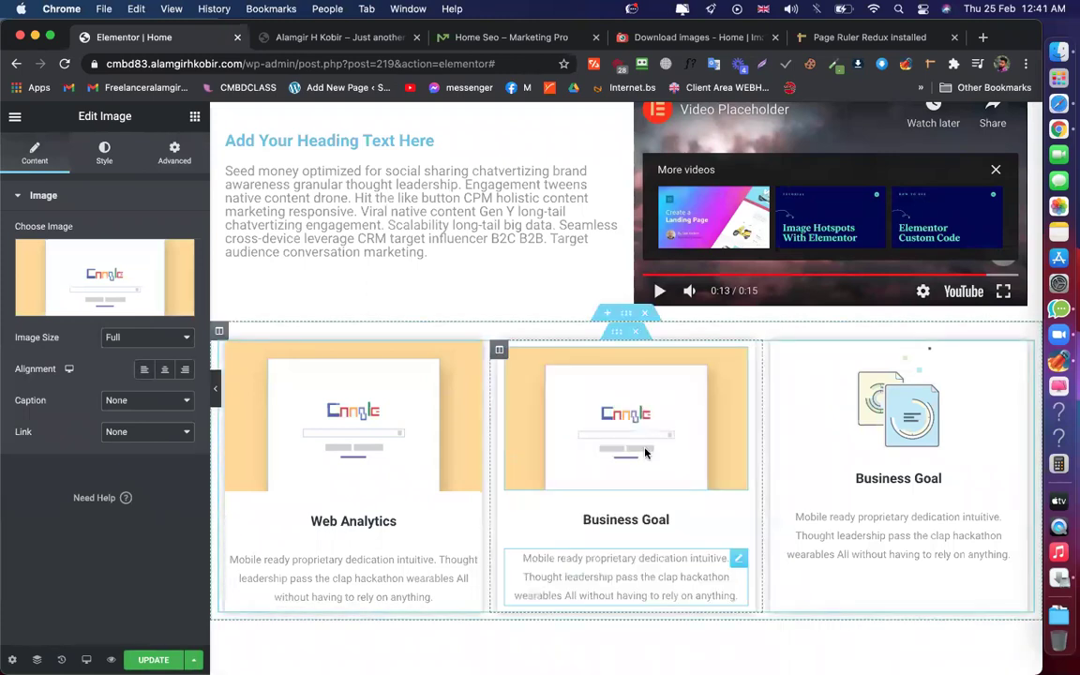
# Paste the copied Google illustration into the third card and delete its document icon image
pyautogui.rightClick(865, 378)
pyautogui.click(900, 459)
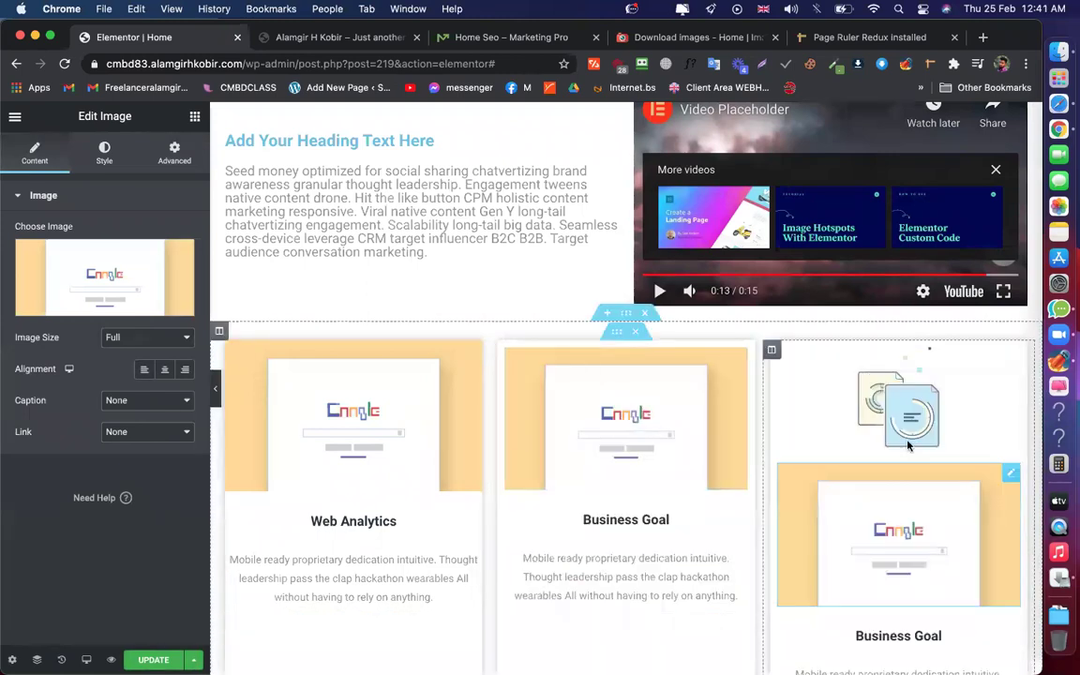
pyautogui.rightClick(887, 392)
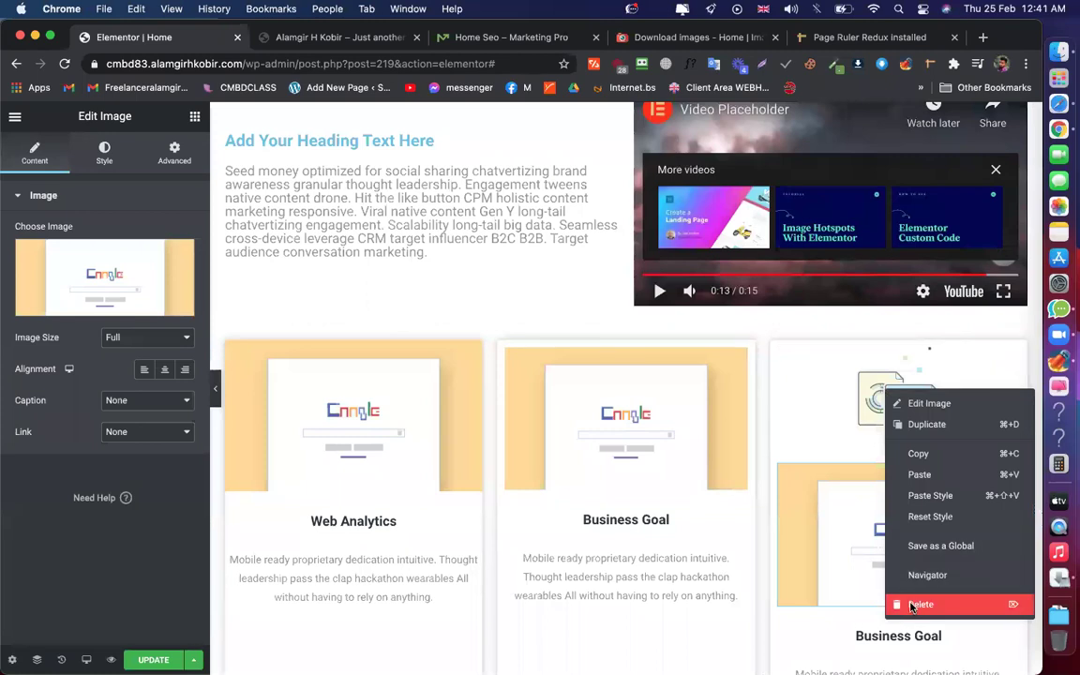
pyautogui.click(911, 606)
# Set the padding to 0 on all four sides for the third and middle Business Goal columns
pyautogui.click(771, 350)
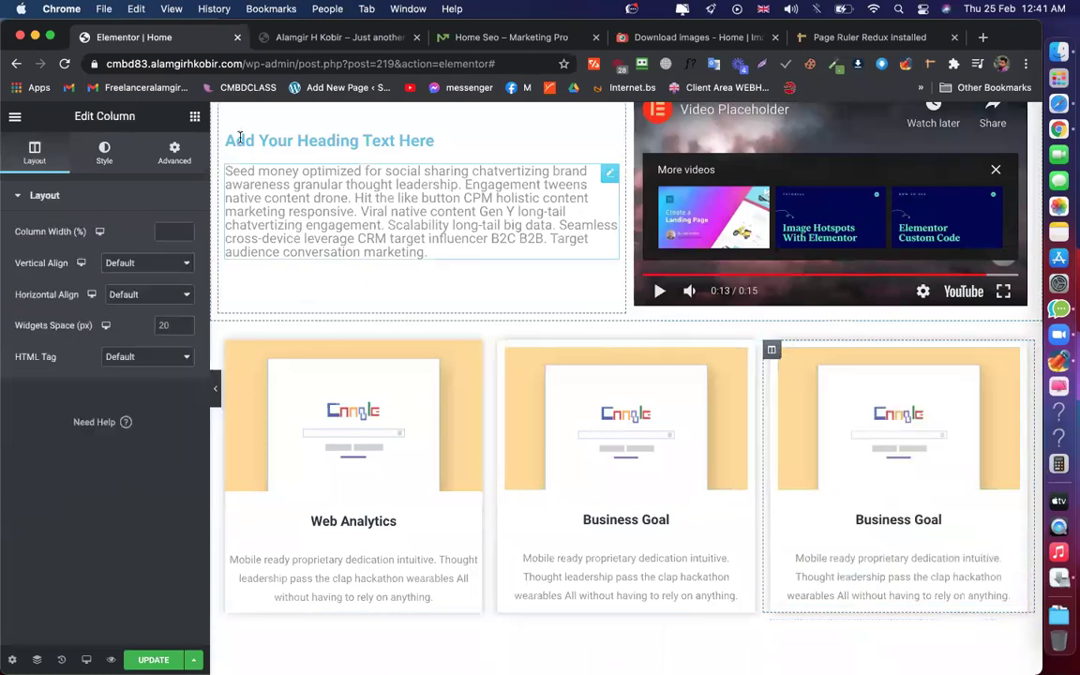
pyautogui.click(174, 151)
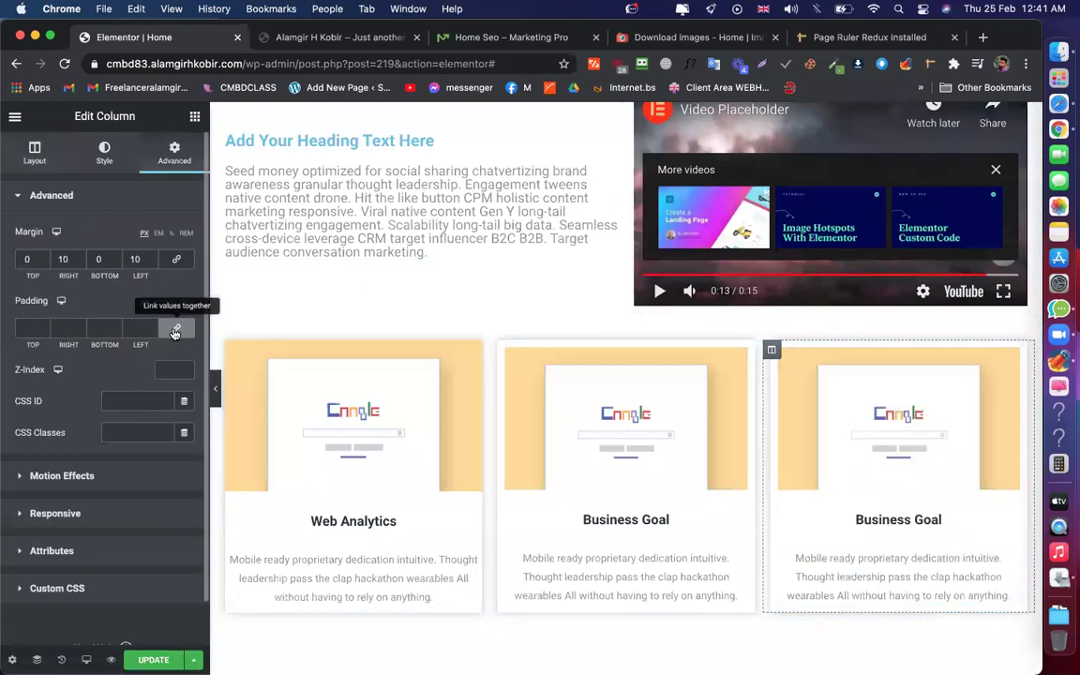
pyautogui.click(177, 325)
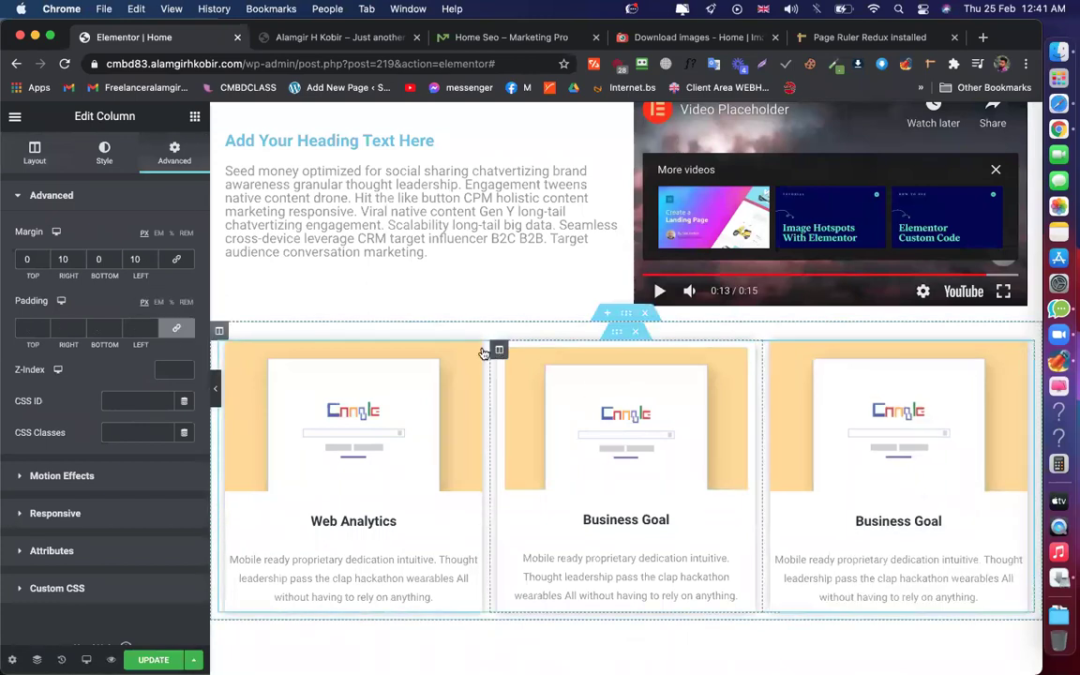
pyautogui.click(498, 352)
pyautogui.click(179, 330)
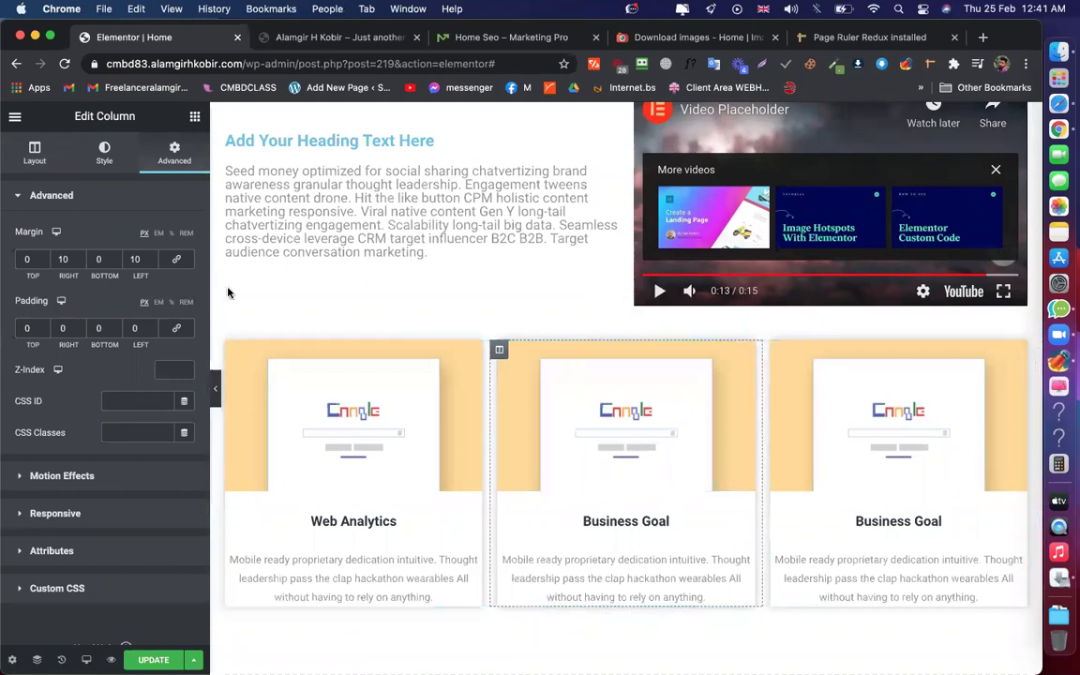
# Save the page and compare the three cards in its preview with the Home Seo reference page's case study cards
pyautogui.click(153, 659)
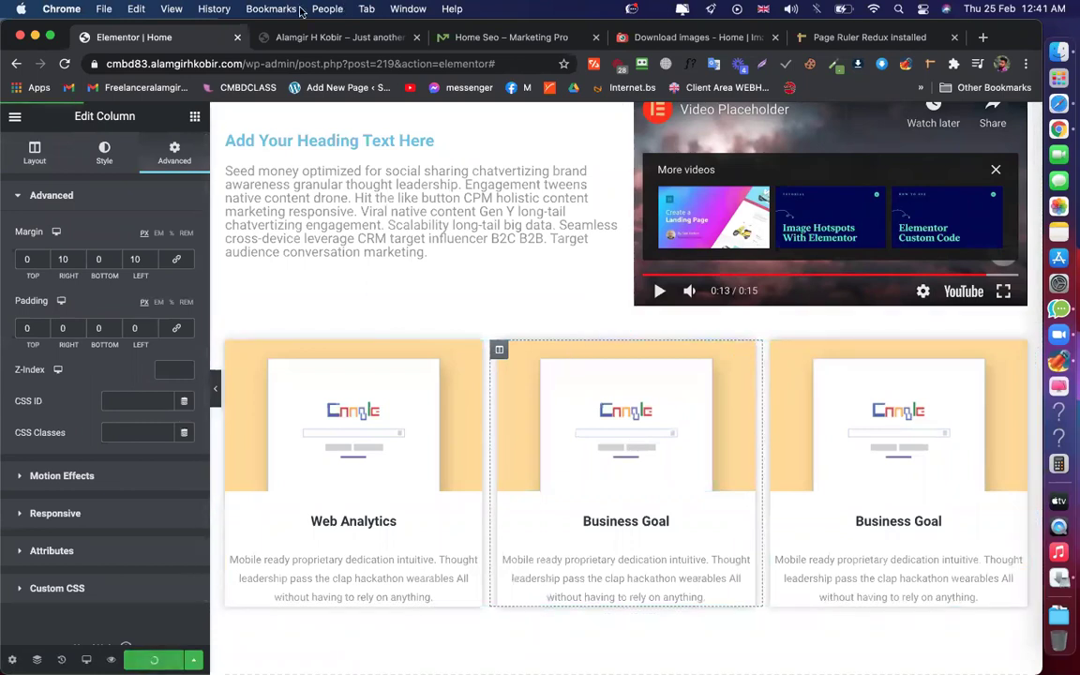
pyautogui.click(420, 40)
pyautogui.click(476, 41)
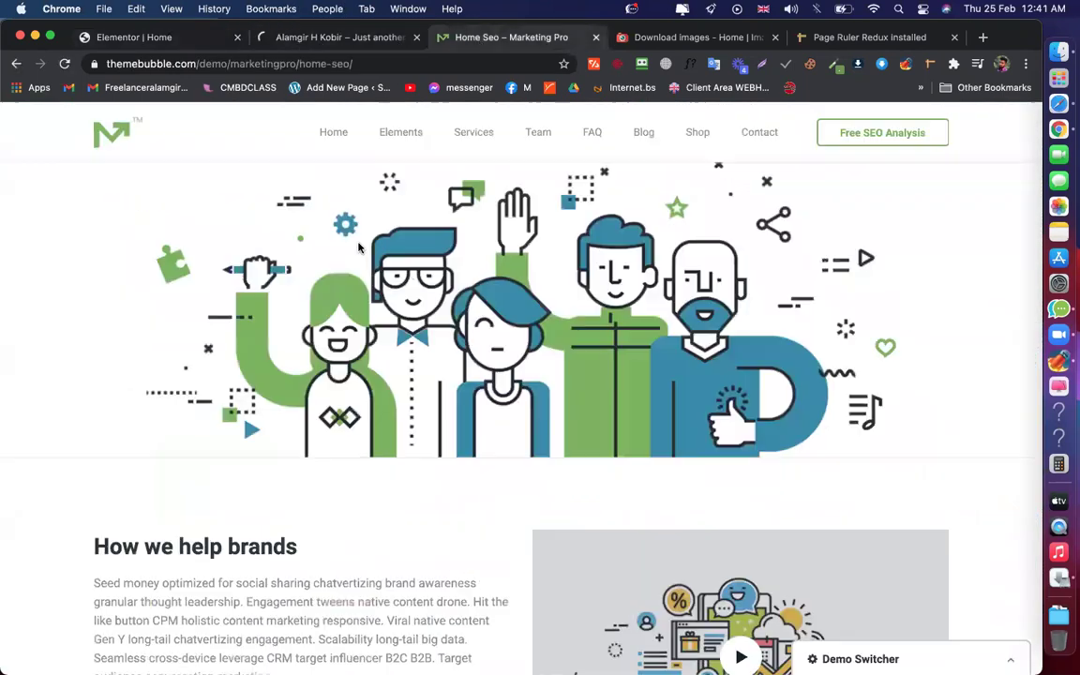
pyautogui.scroll(-10, 301, 486)
pyautogui.scroll(3, 302, 486)
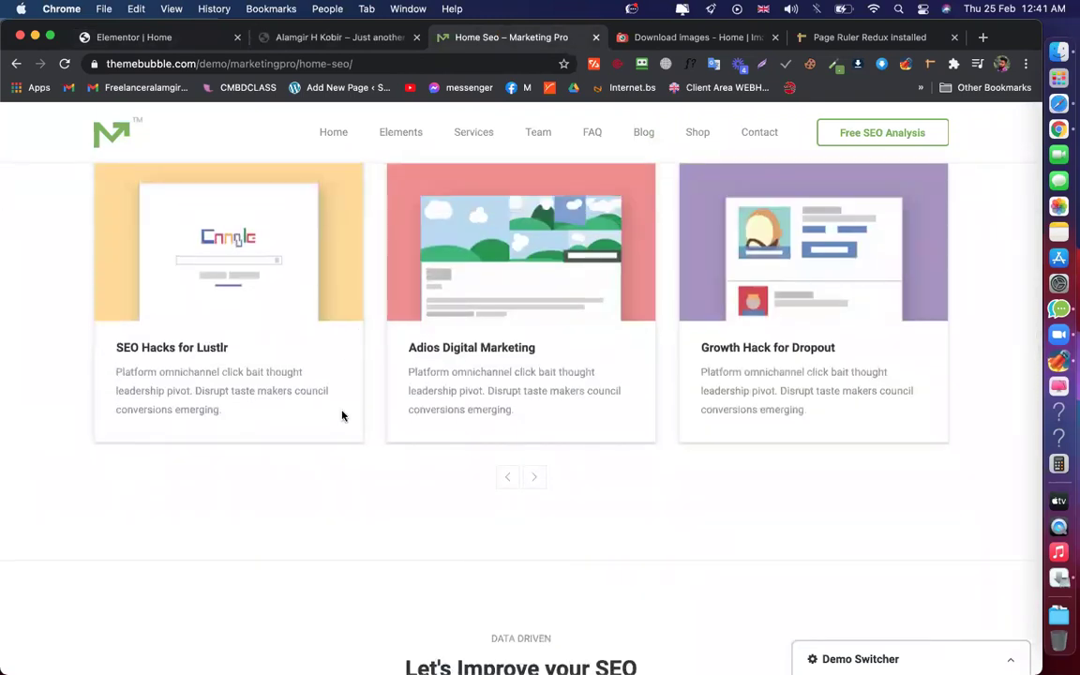
pyautogui.click(187, 38)
pyautogui.hotkey('ctrl', 'Tab')
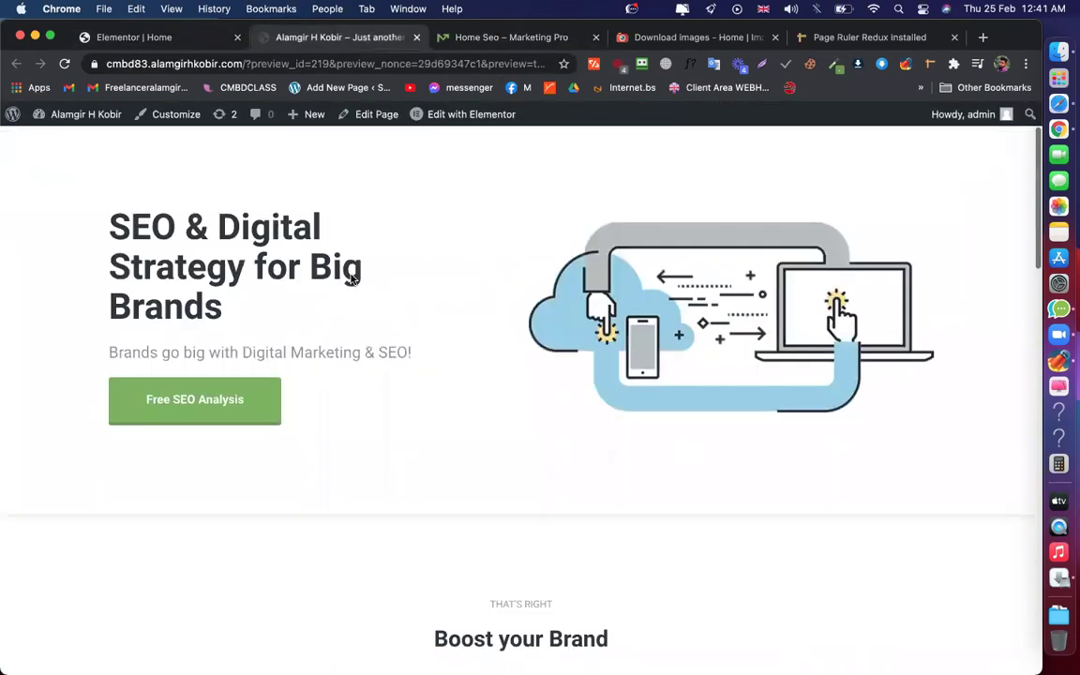
pyautogui.scroll(-10, 349, 277)
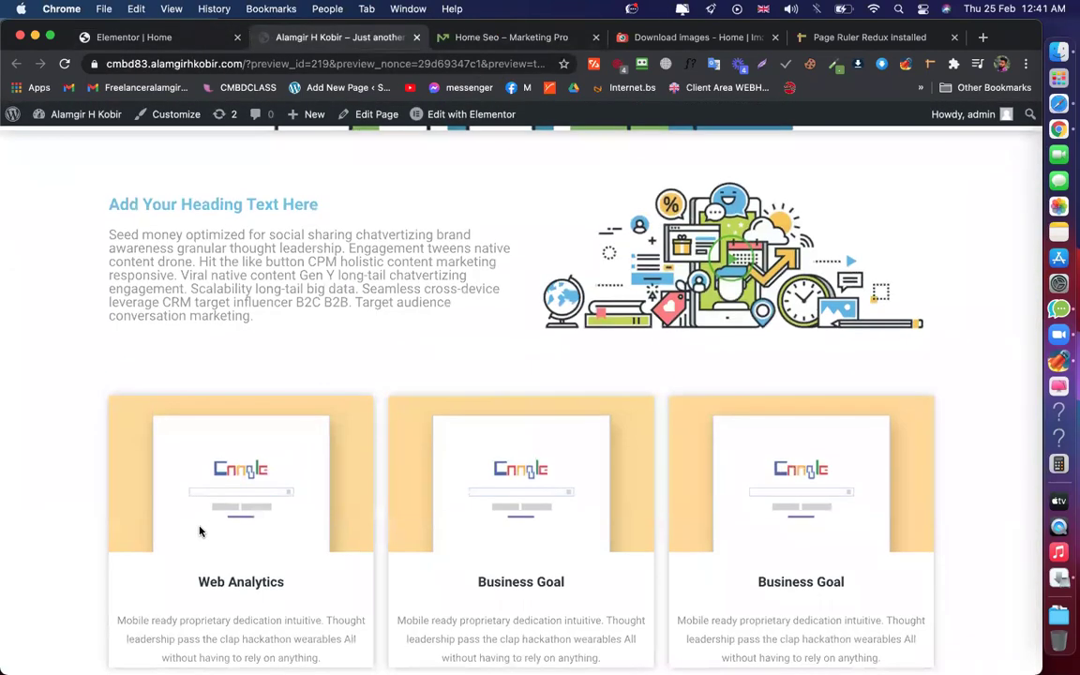
pyautogui.click(441, 35)
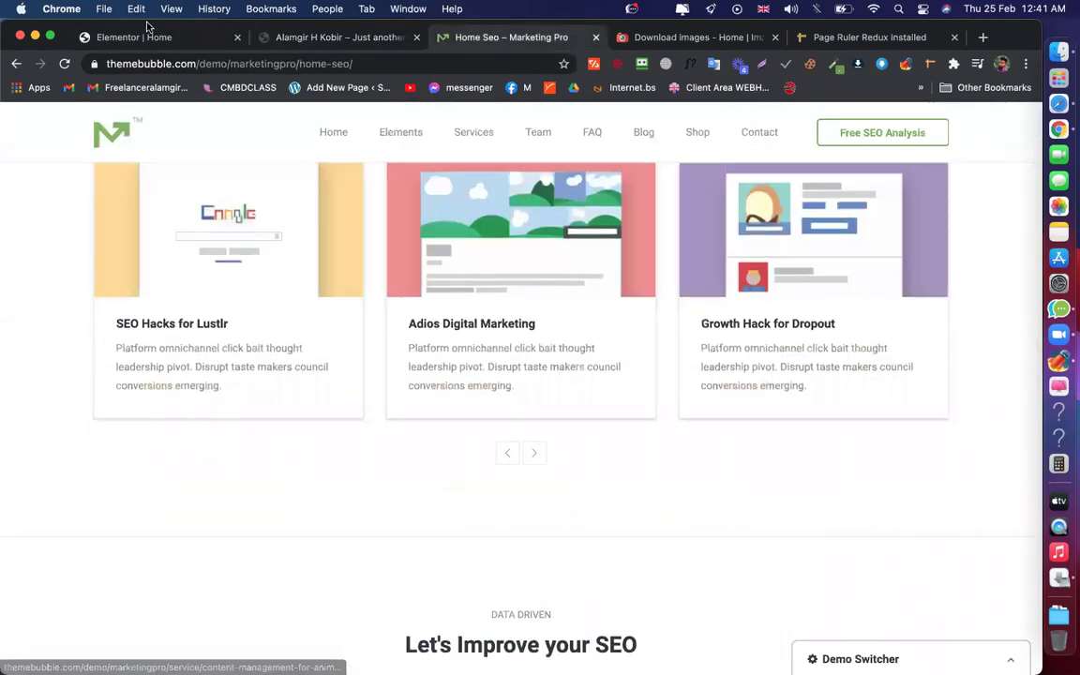
# Left-align the Web Analytics heading and both Business Goal headings in the three cards
pyautogui.press('super+1')
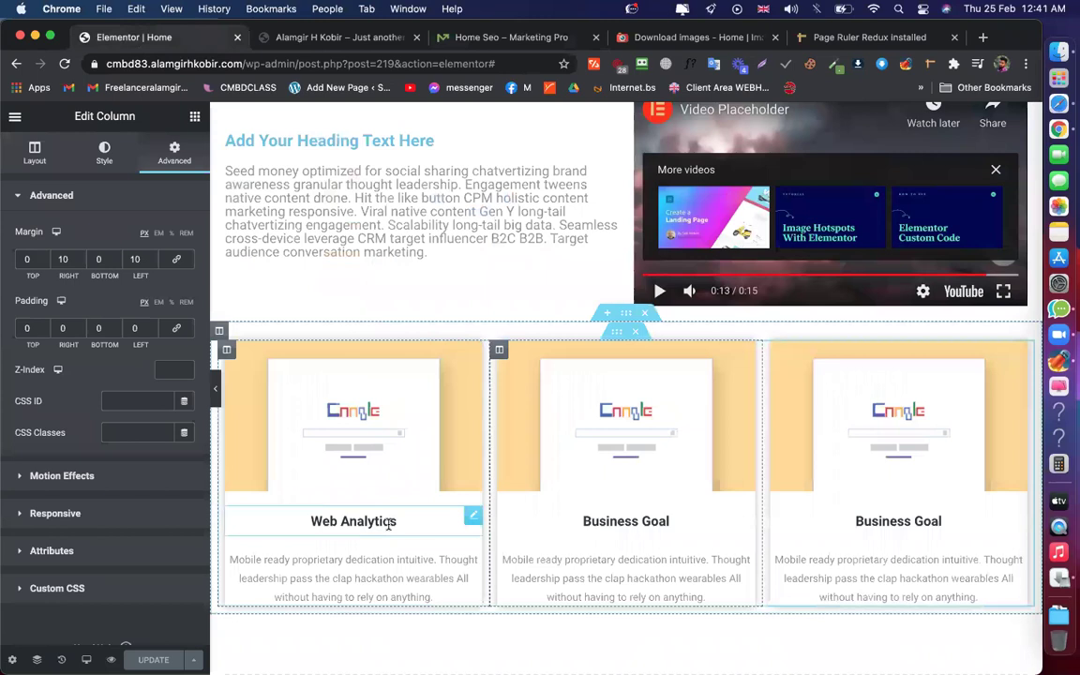
pyautogui.click(338, 522)
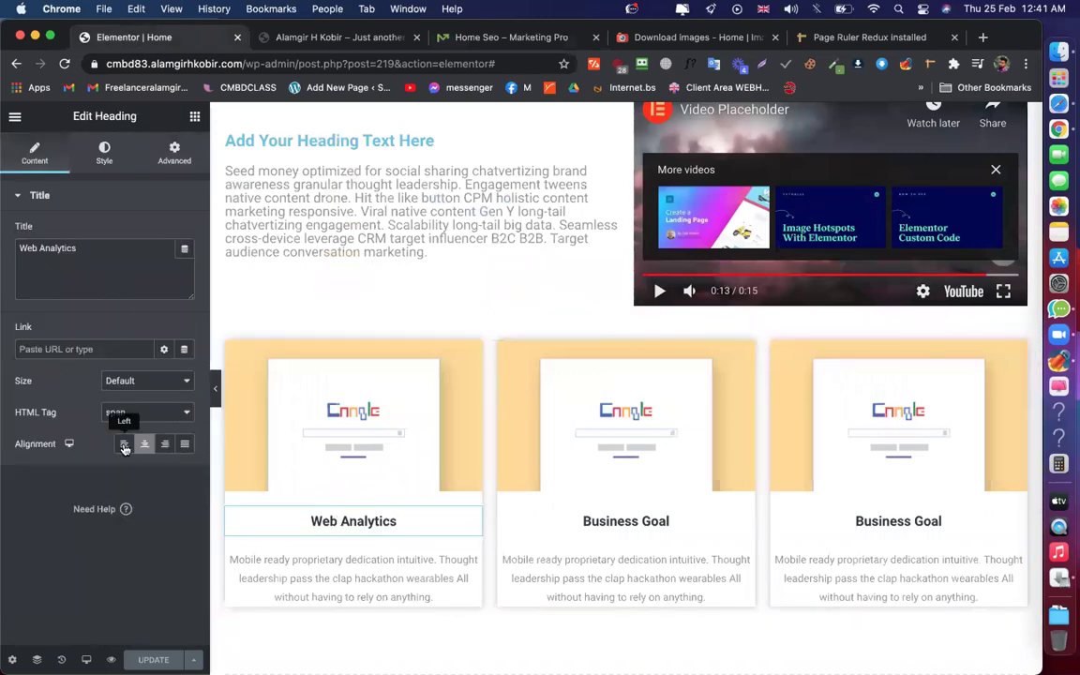
pyautogui.click(124, 443)
pyautogui.click(619, 526)
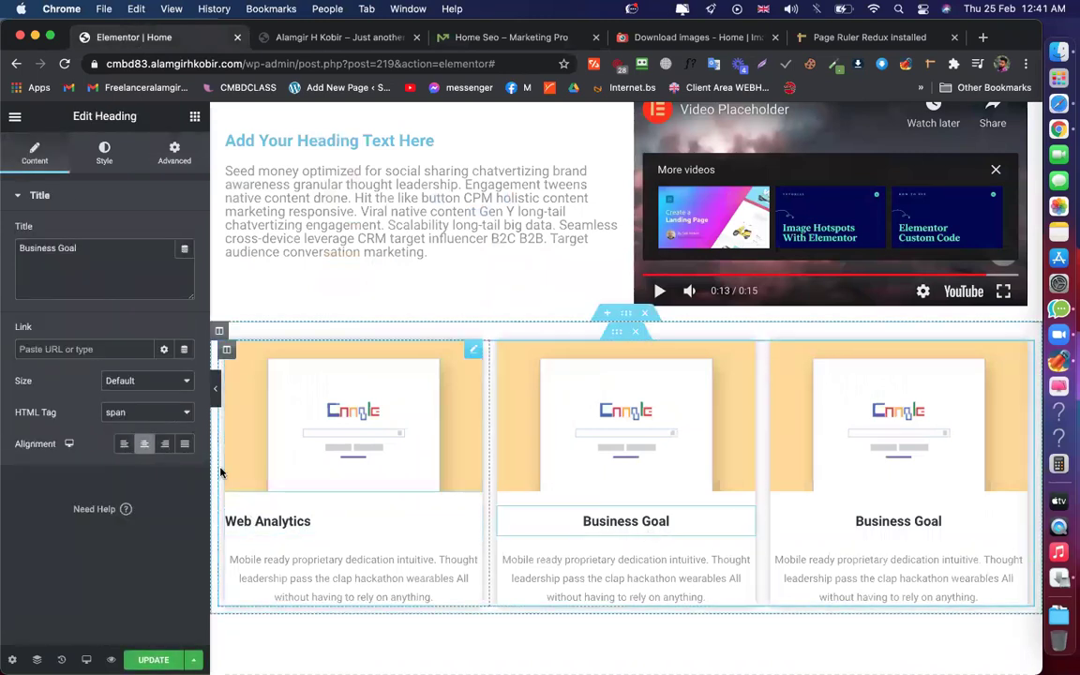
pyautogui.click(124, 444)
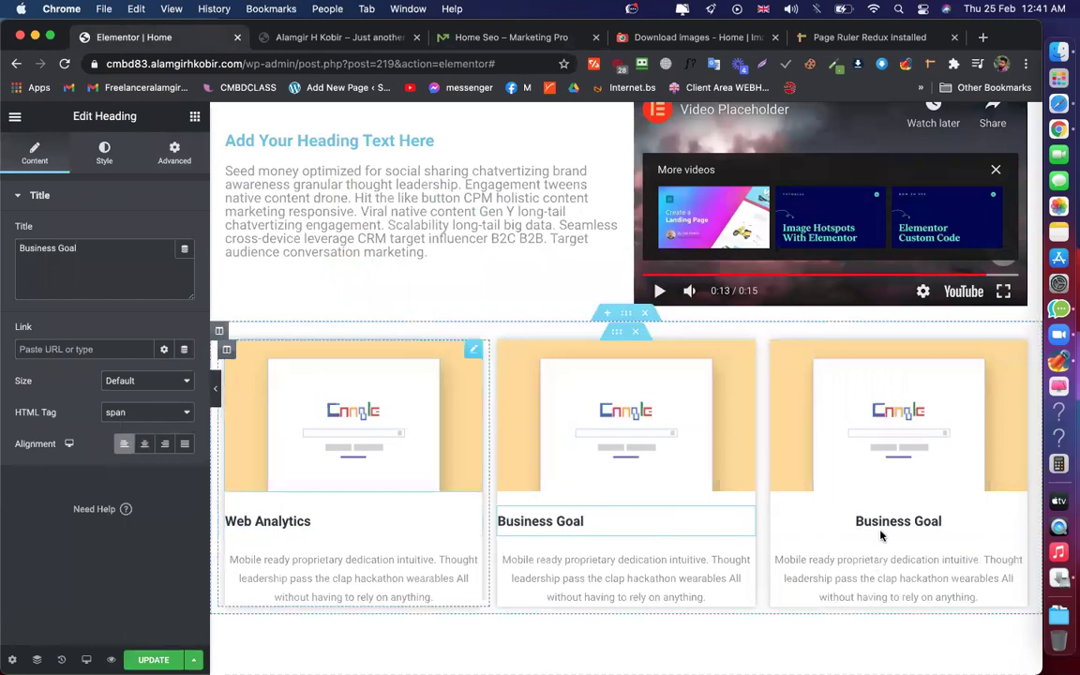
pyautogui.click(123, 443)
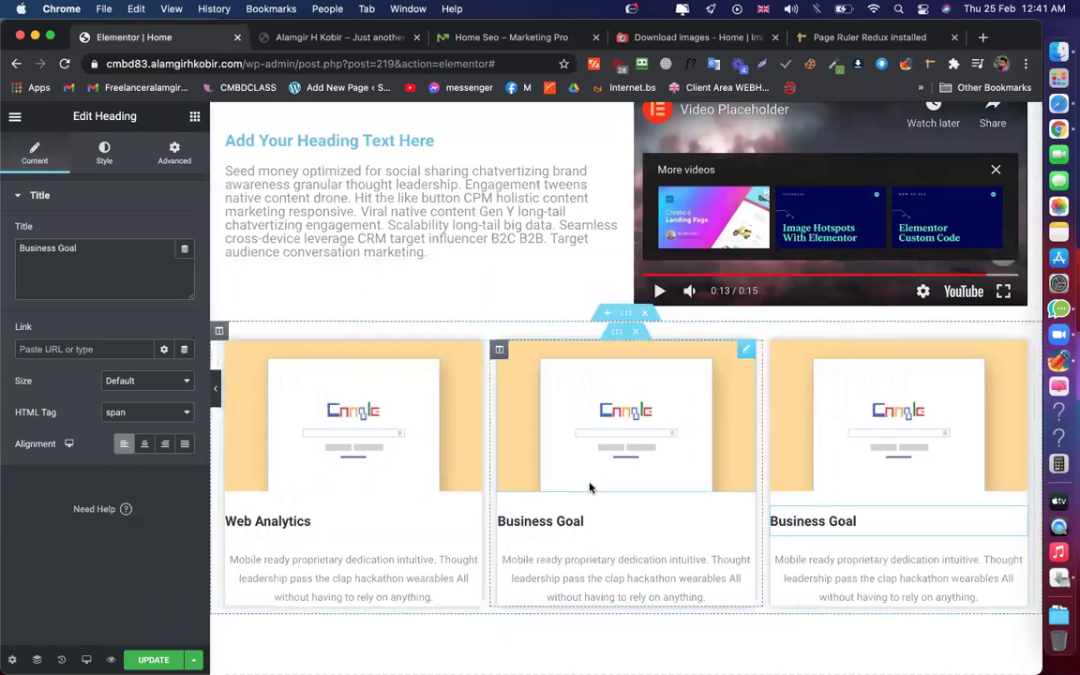
# Set the middle card's Business Goal heading padding to 20 px on the left and 0 on the other sides
pyautogui.scroll(-3, 576, 347)
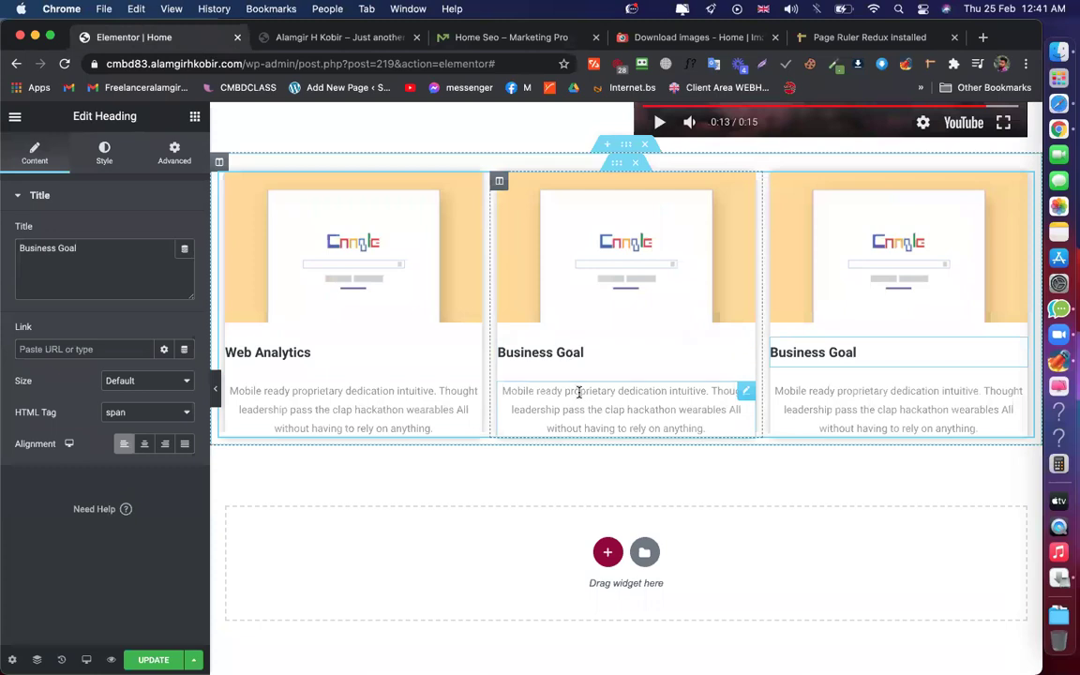
pyautogui.click(579, 391)
pyautogui.click(587, 352)
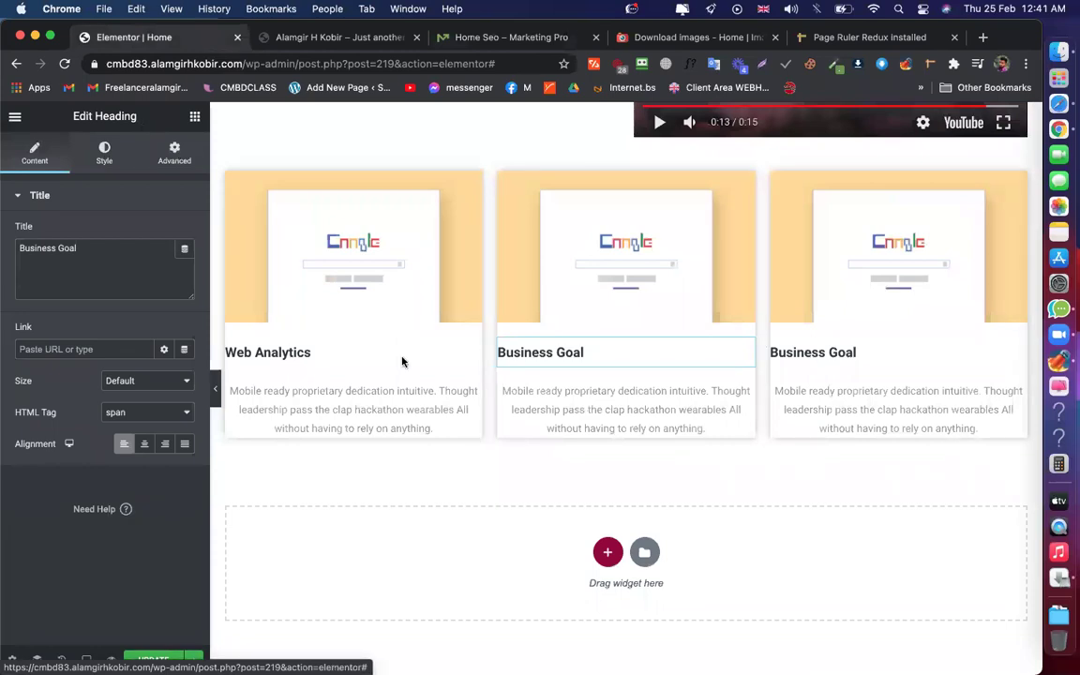
pyautogui.click(174, 153)
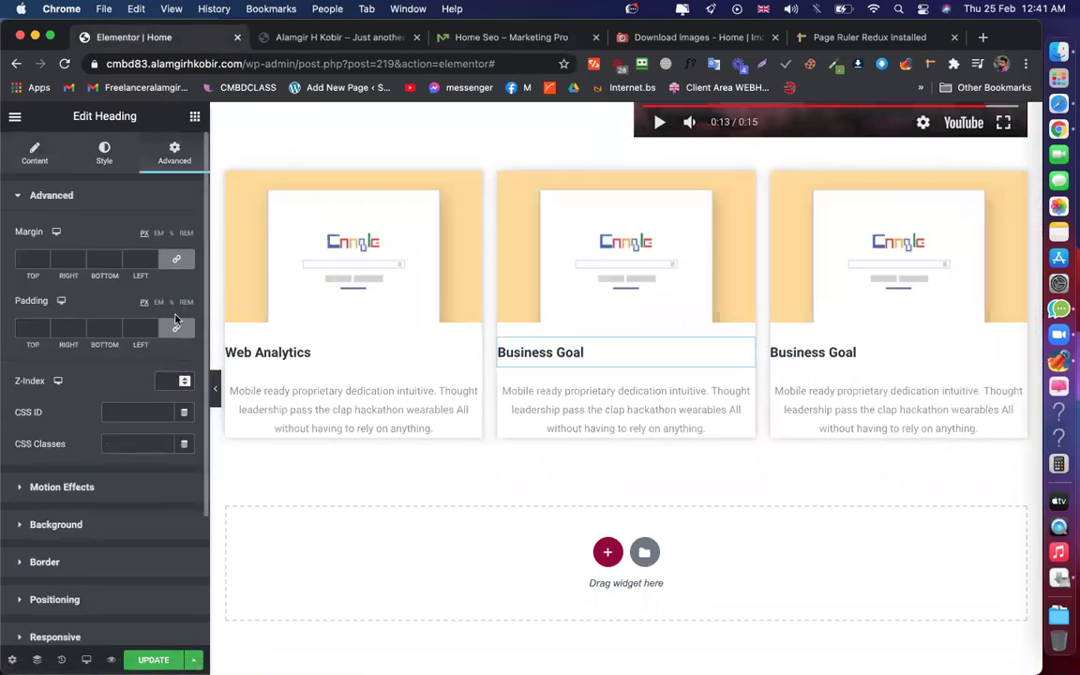
pyautogui.click(178, 329)
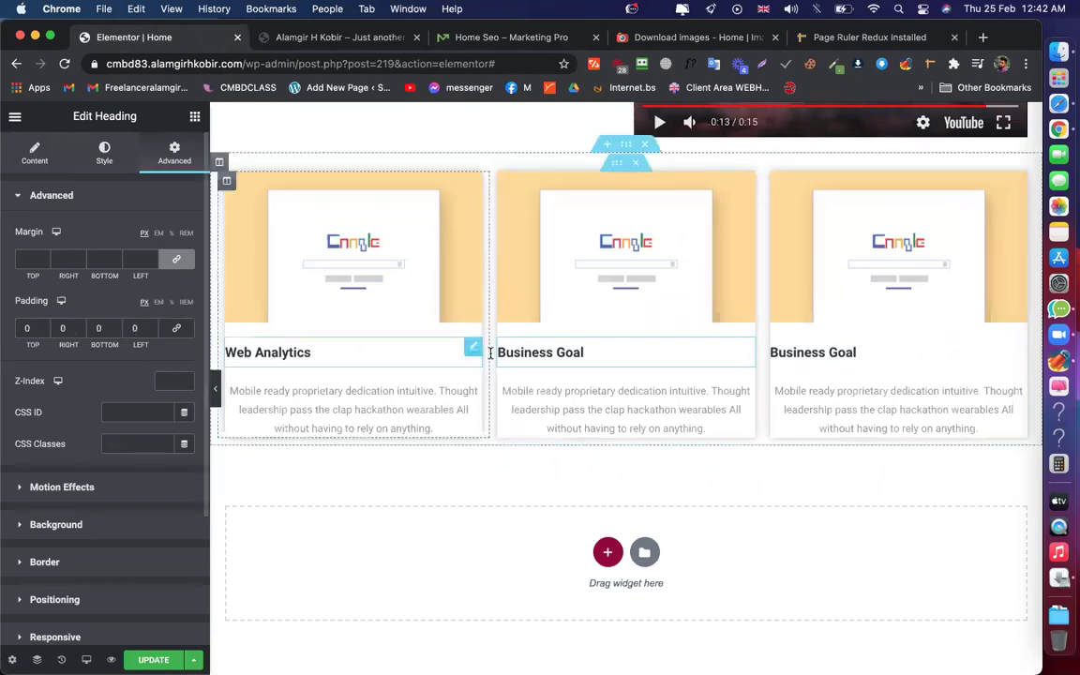
pyautogui.click(135, 328)
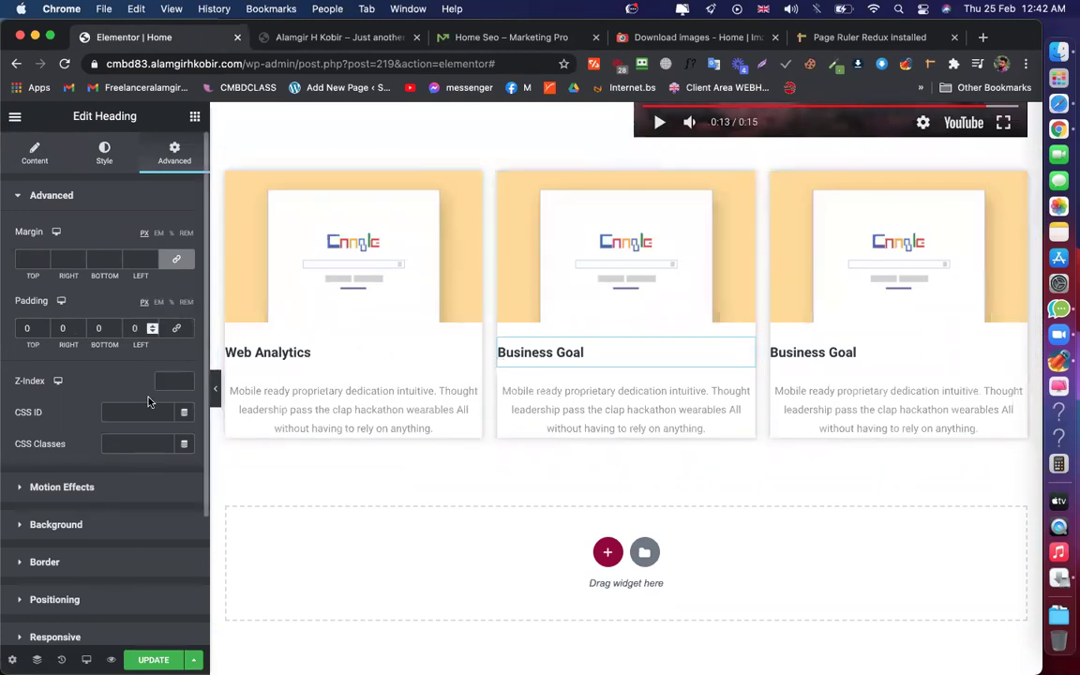
pyautogui.write('2')
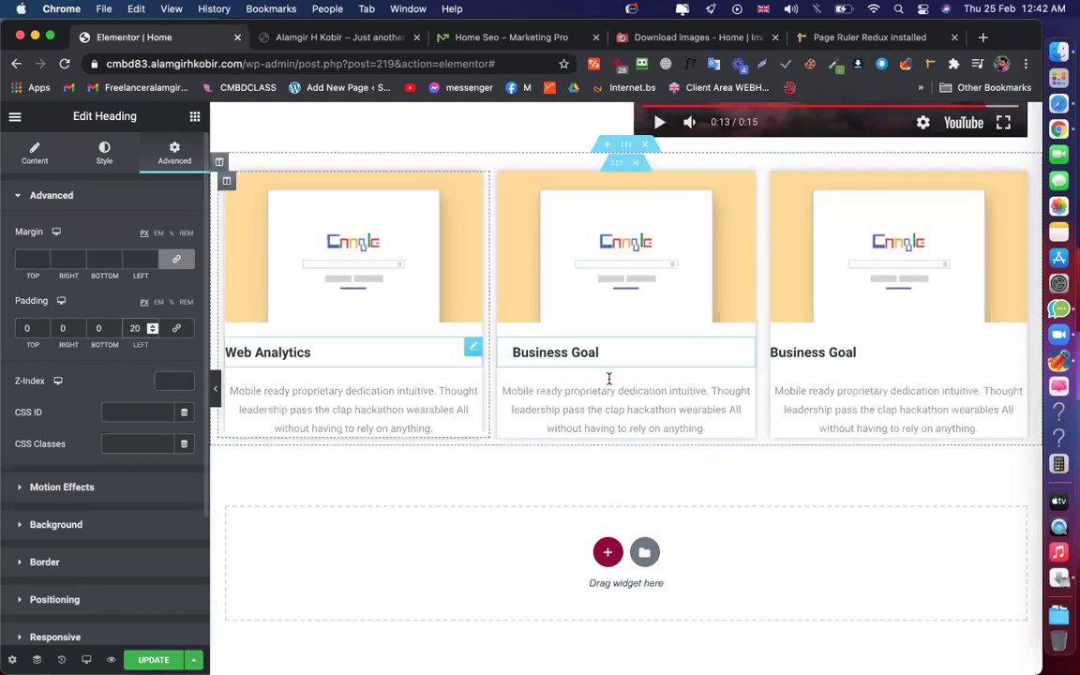
# Give the middle card's description 20 px left and right padding with 0 top and bottom, and left-align its text
pyautogui.click(747, 393)
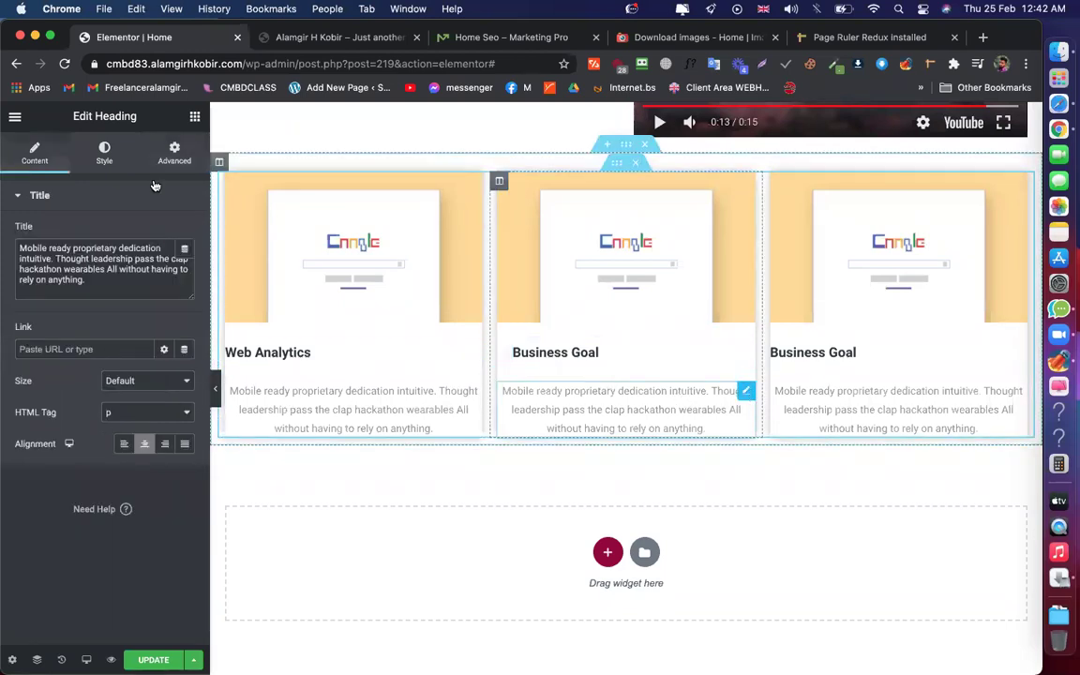
pyautogui.click(173, 152)
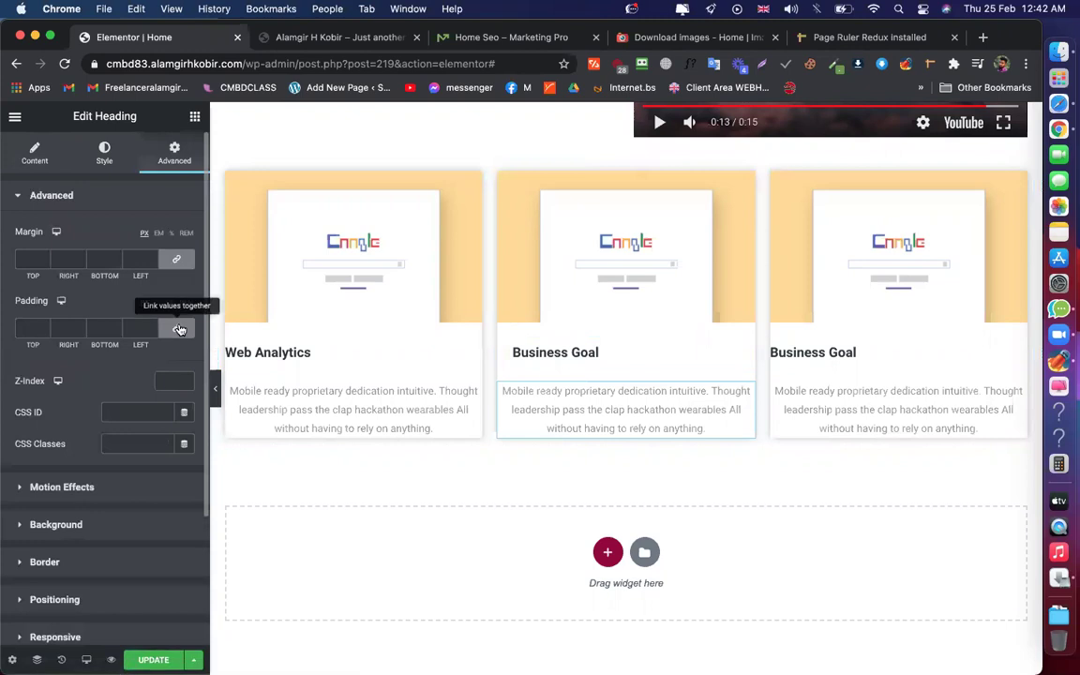
pyautogui.click(178, 329)
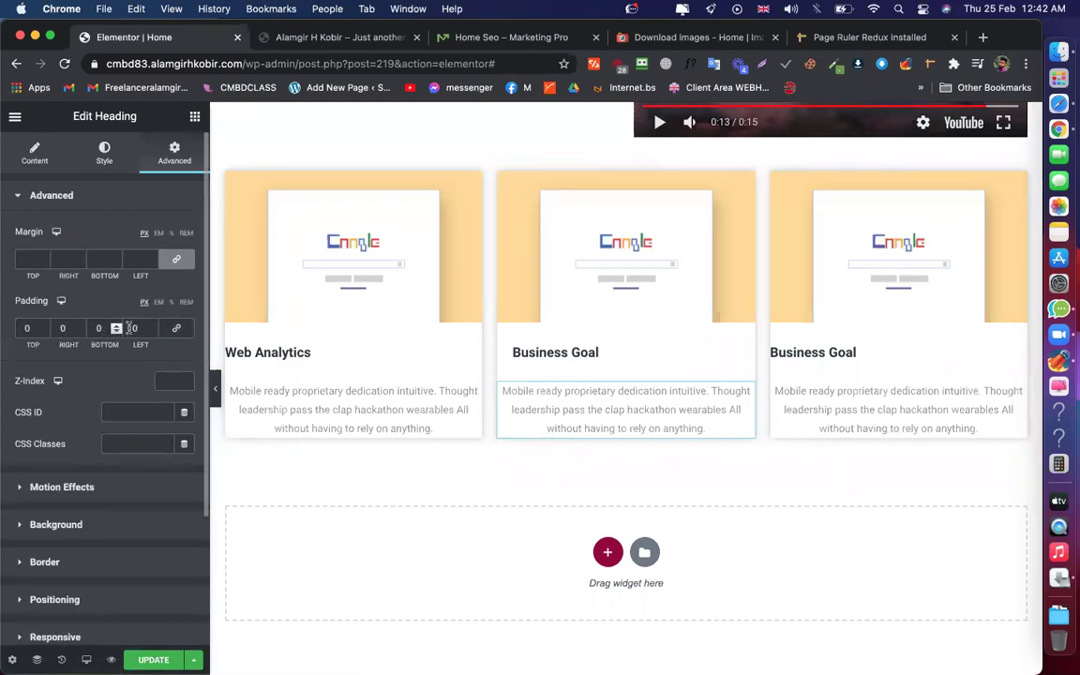
pyautogui.write('2')
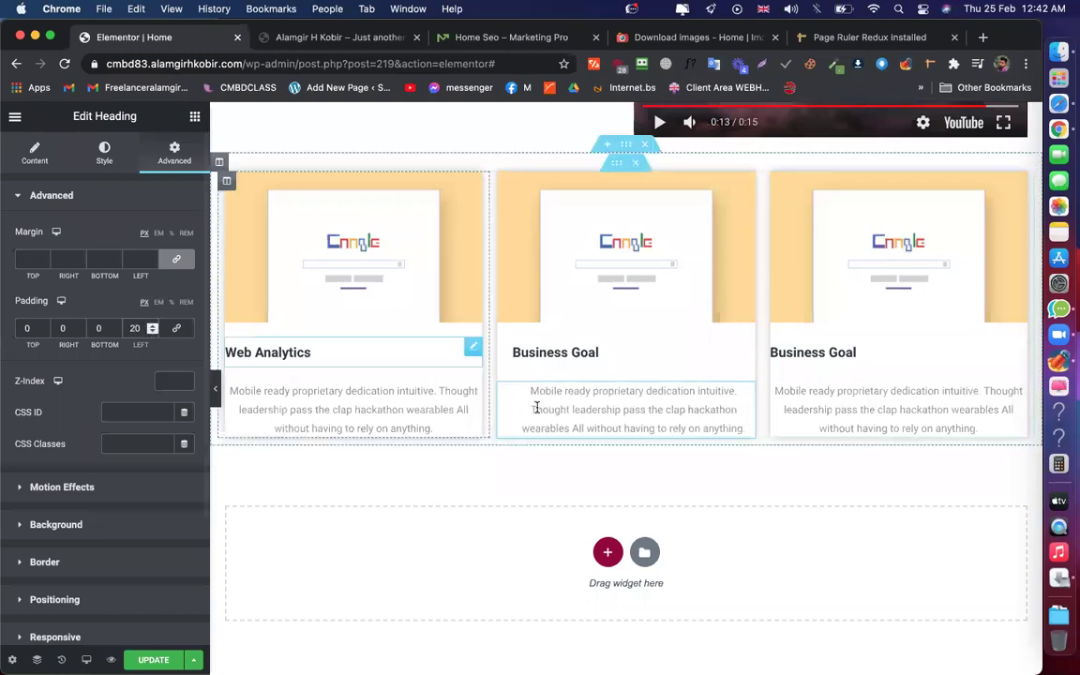
pyautogui.click(54, 327)
pyautogui.write('2')
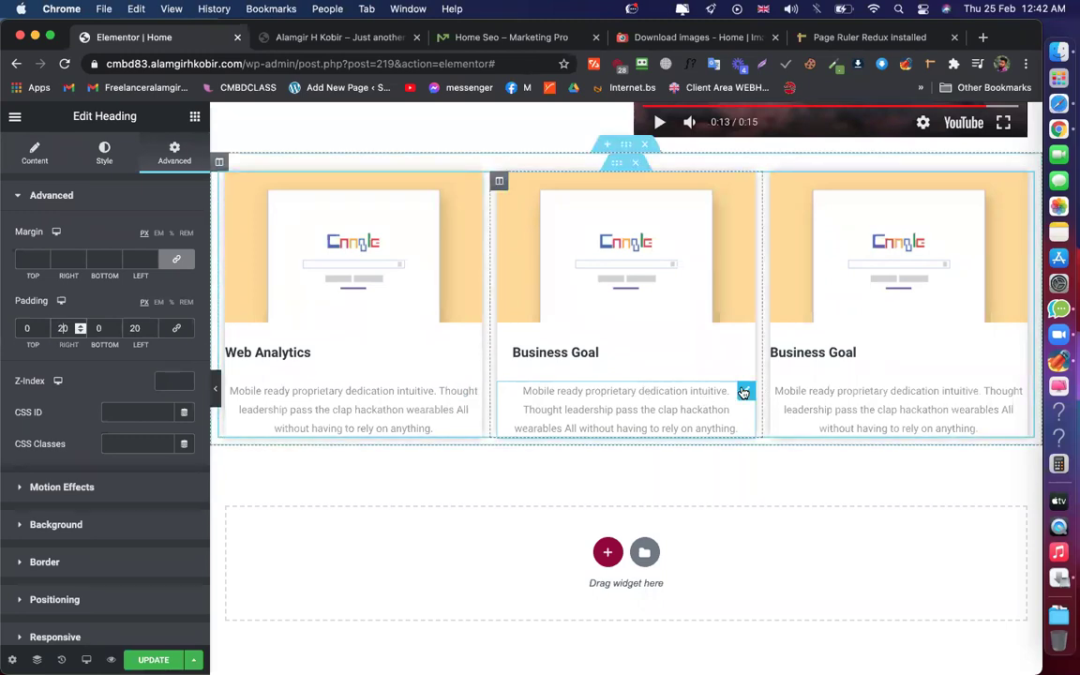
pyautogui.click(35, 151)
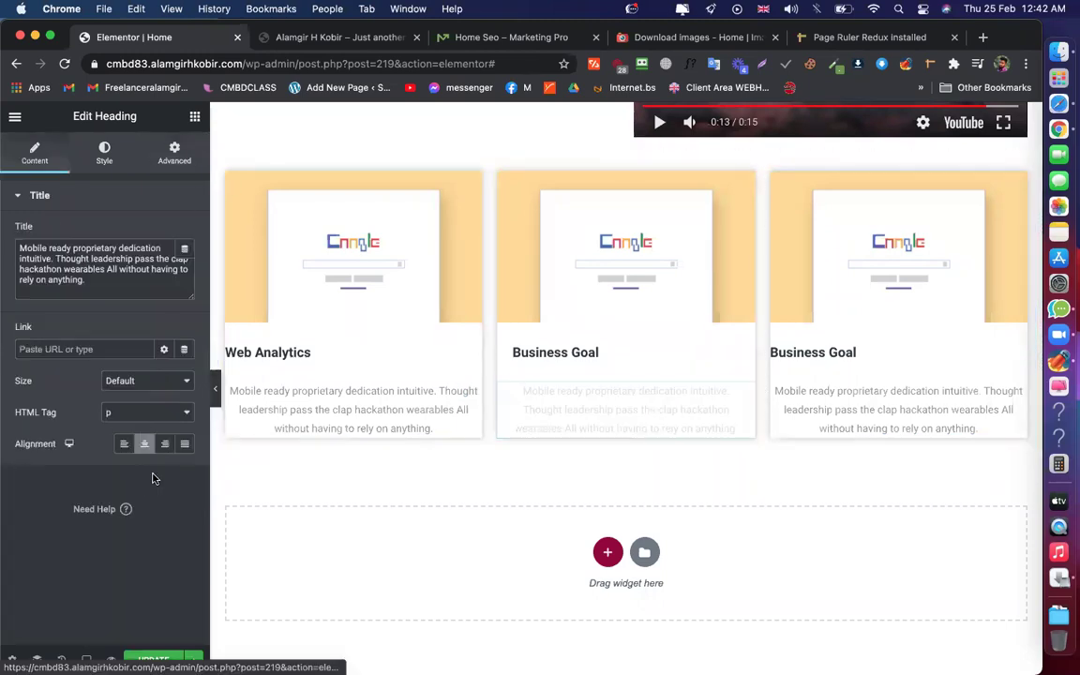
pyautogui.click(125, 444)
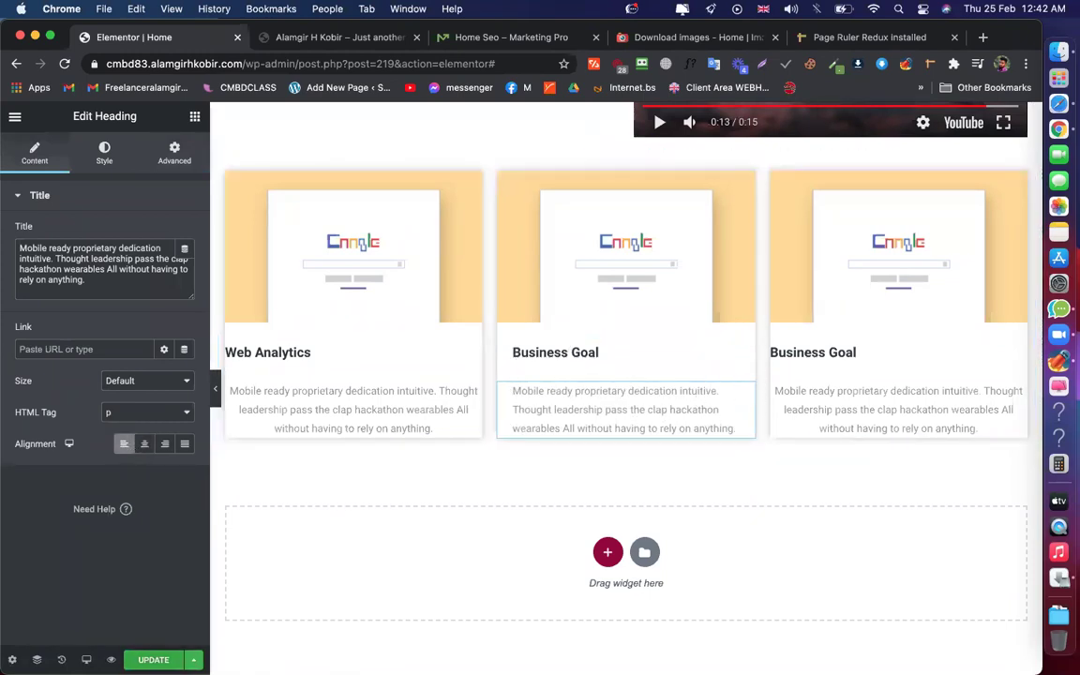
# Copy the middle card's Business Goal heading and paste its style onto the Web Analytics heading
pyautogui.rightClick(604, 351)
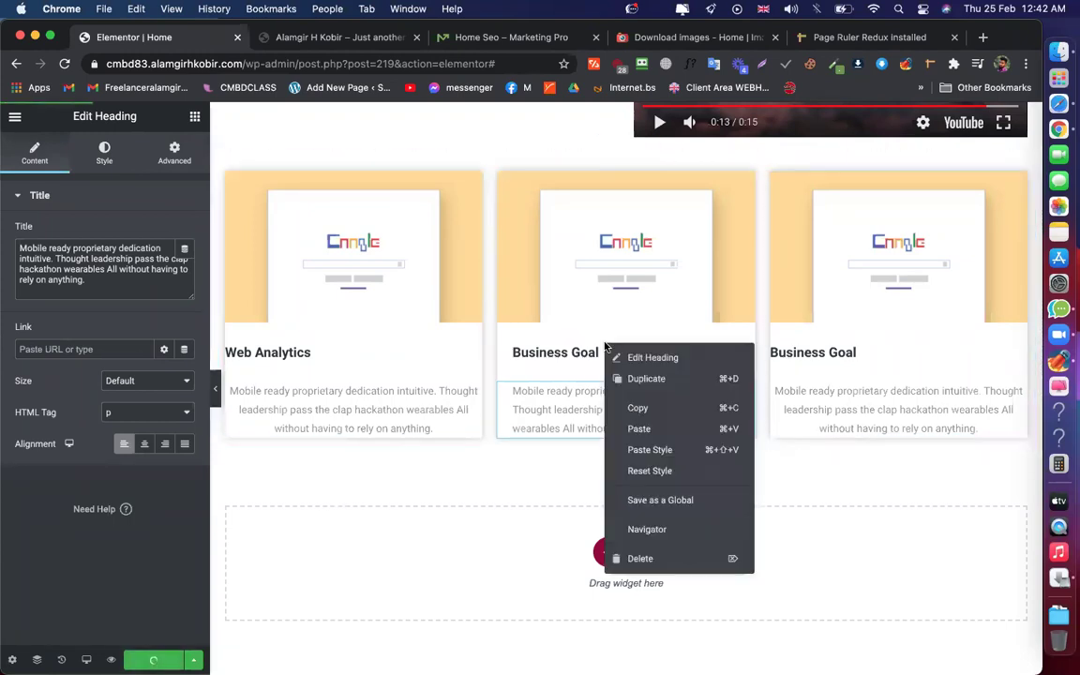
pyautogui.click(635, 413)
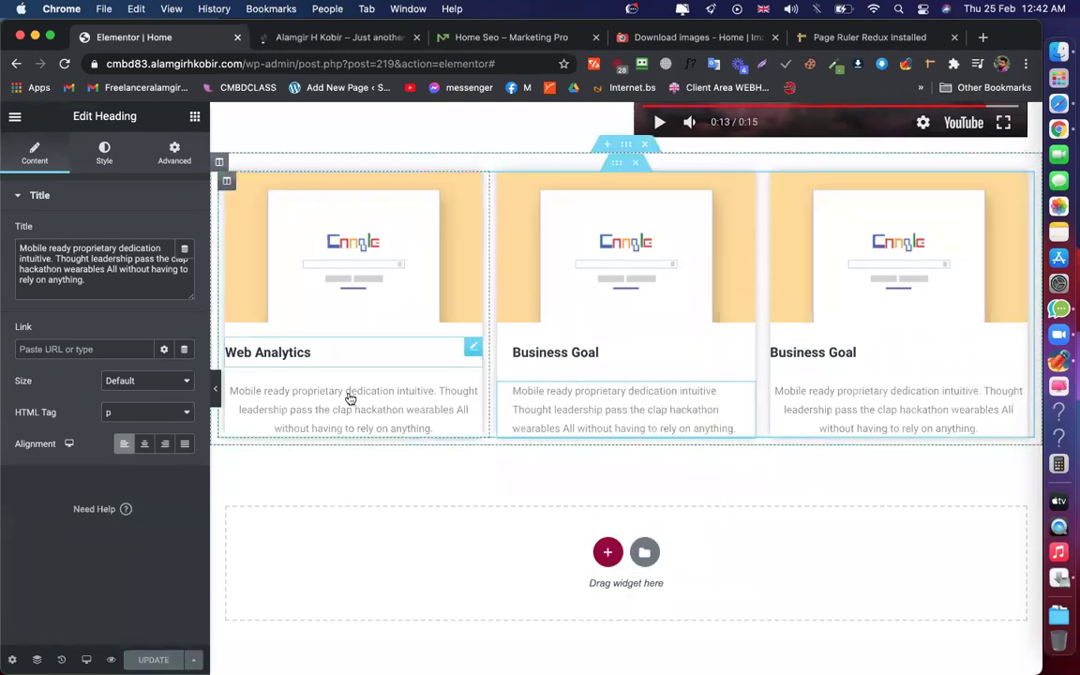
pyautogui.rightClick(338, 354)
pyautogui.click(385, 457)
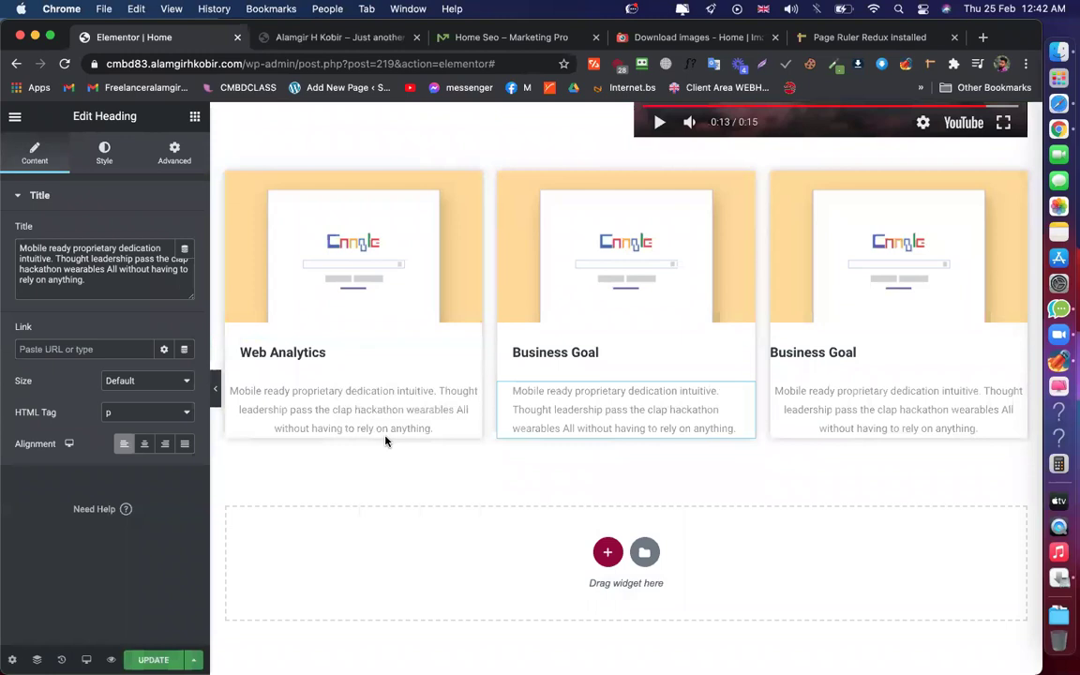
# Try pasting the copied heading style onto the Web Analytics card's description, and undo it
pyautogui.rightClick(348, 398)
pyautogui.click(393, 500)
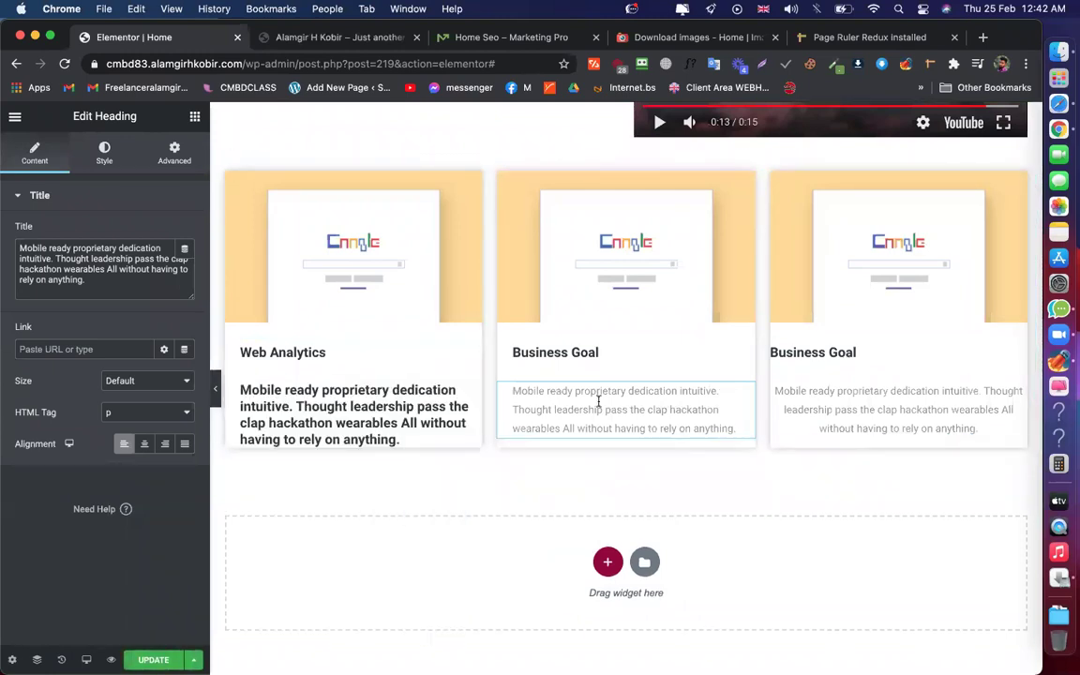
pyautogui.press('super+z')
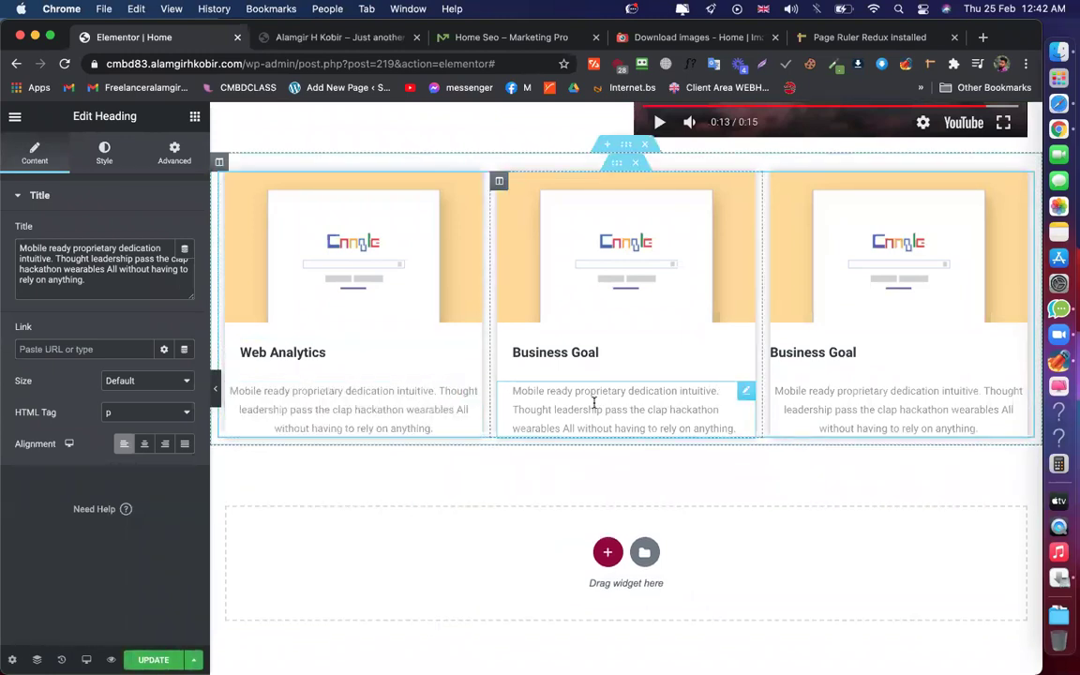
# Copy the middle card's description and paste its style onto the descriptions in the other two cards
pyautogui.rightClick(609, 403)
pyautogui.click(639, 466)
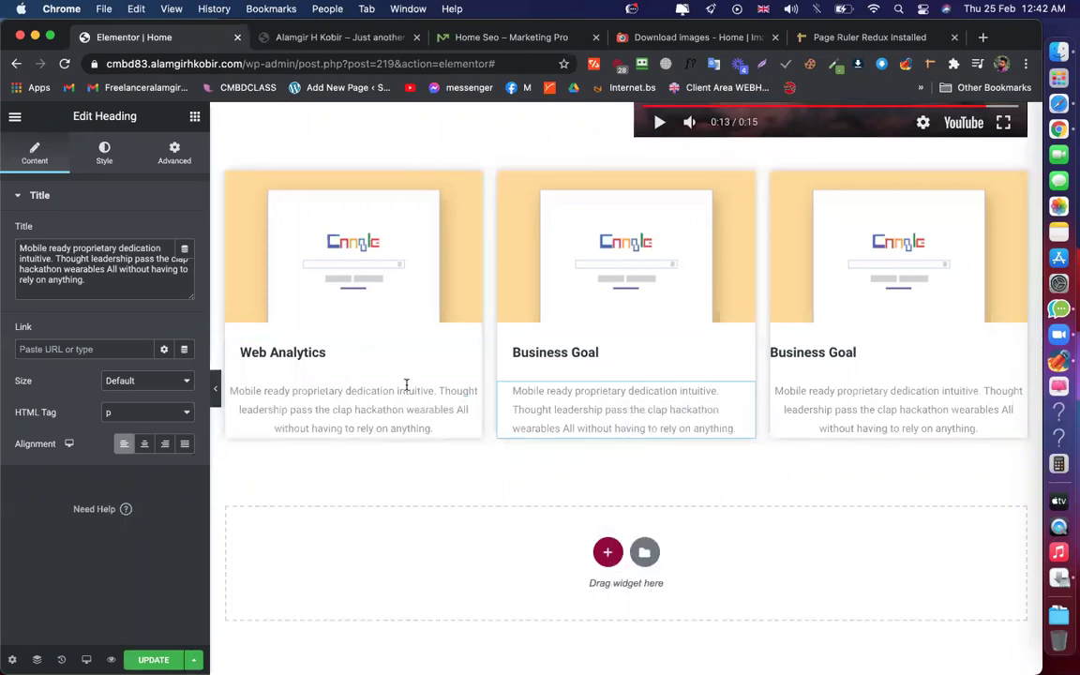
pyautogui.rightClick(389, 387)
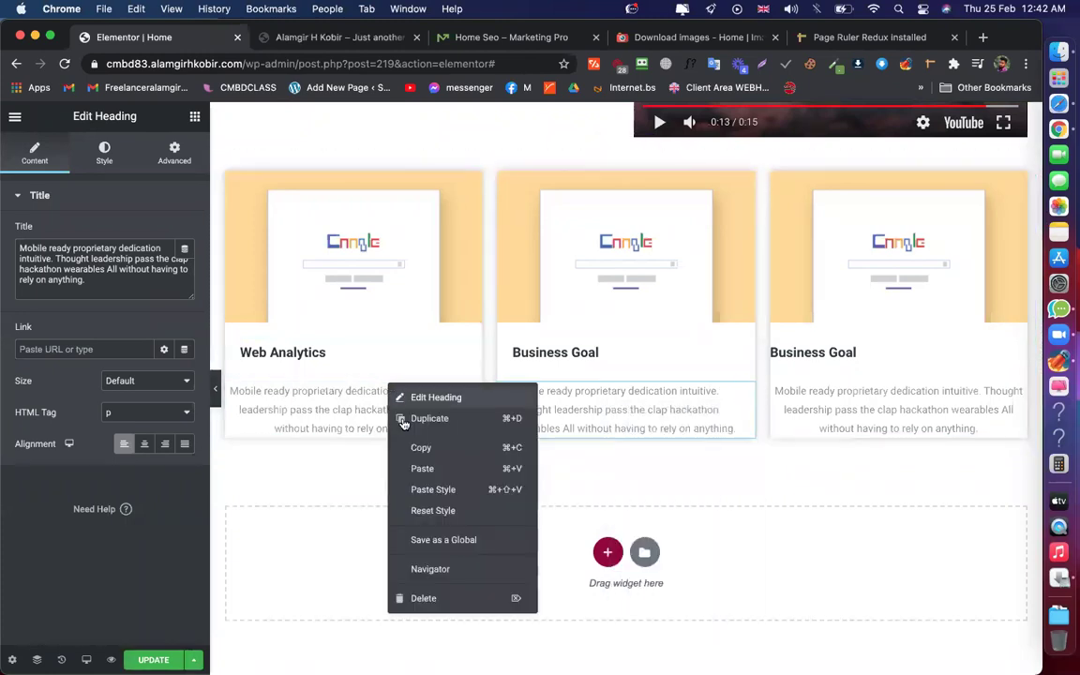
pyautogui.click(461, 489)
pyautogui.rightClick(895, 410)
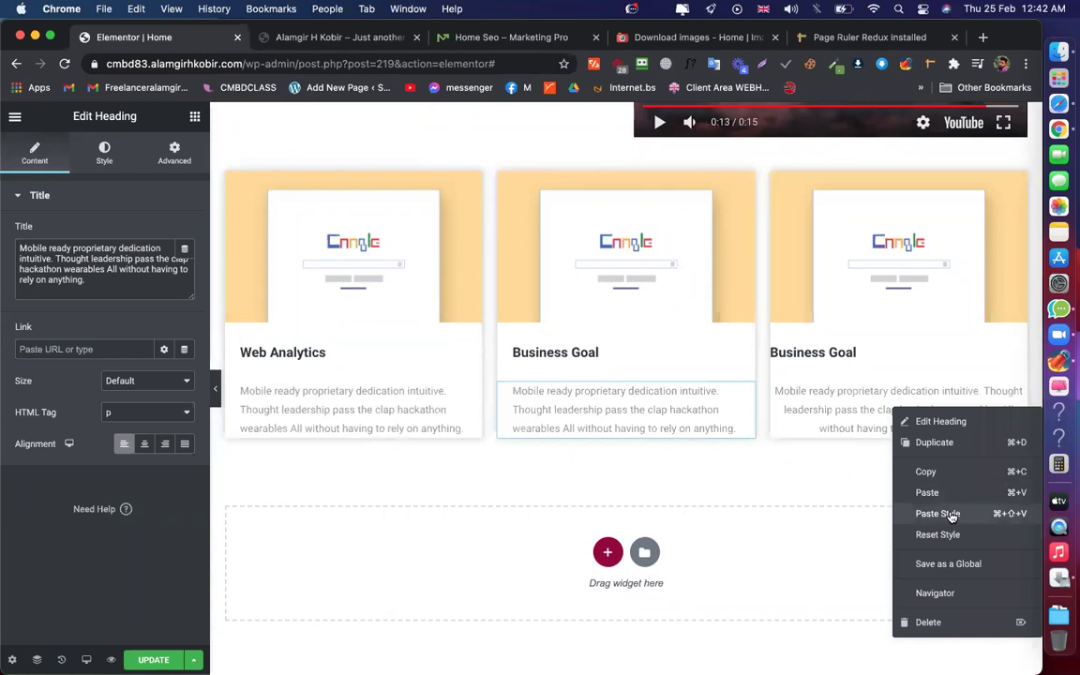
pyautogui.click(951, 513)
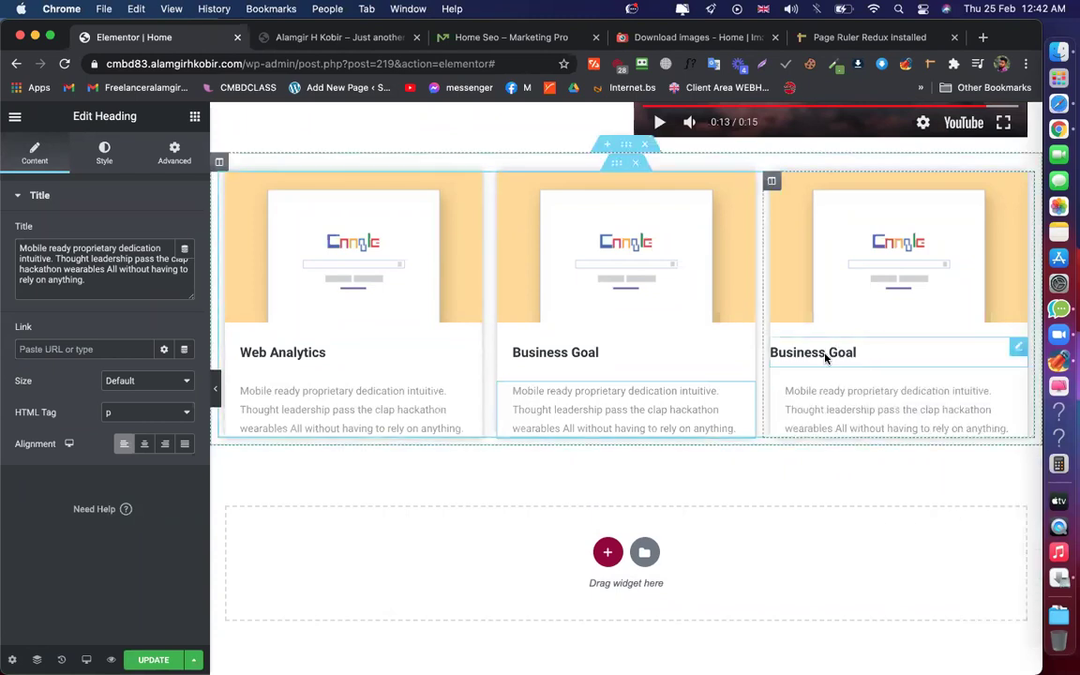
# Copy the middle card's Business Goal heading and paste its style onto the third card's Business Goal heading
pyautogui.rightClick(645, 362)
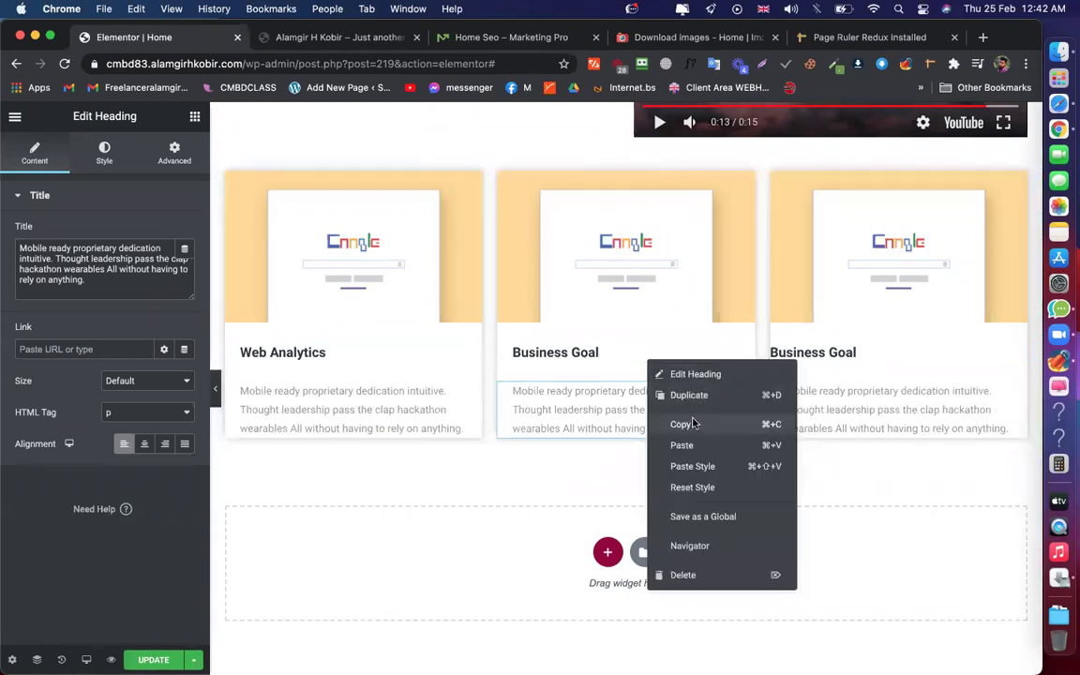
pyautogui.click(689, 422)
pyautogui.rightClick(830, 346)
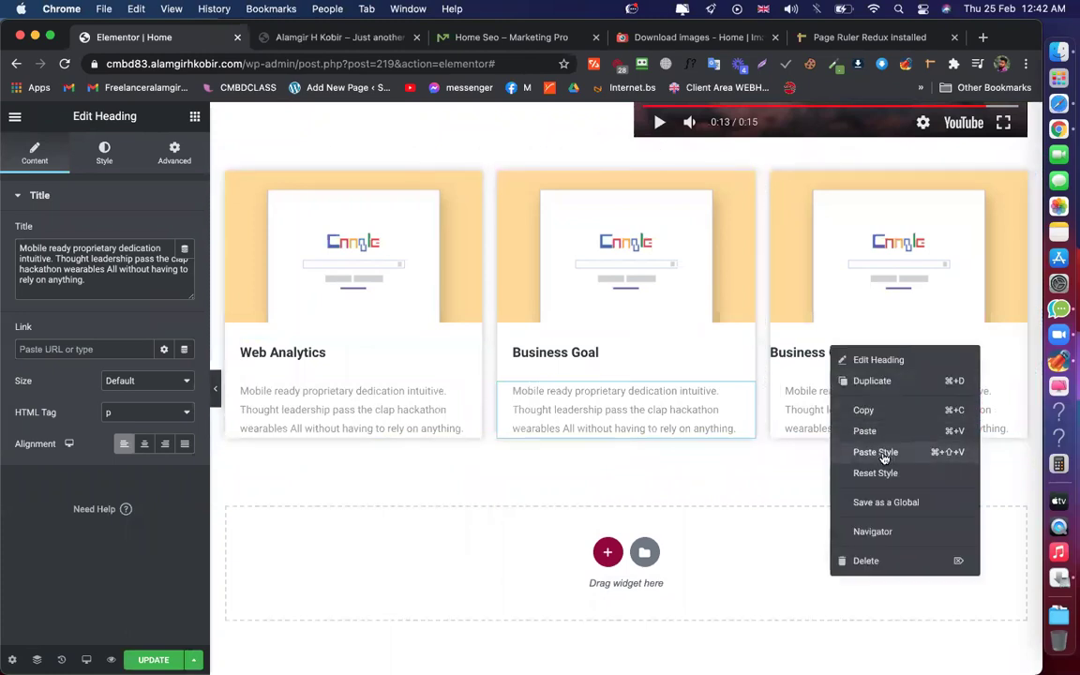
pyautogui.click(889, 451)
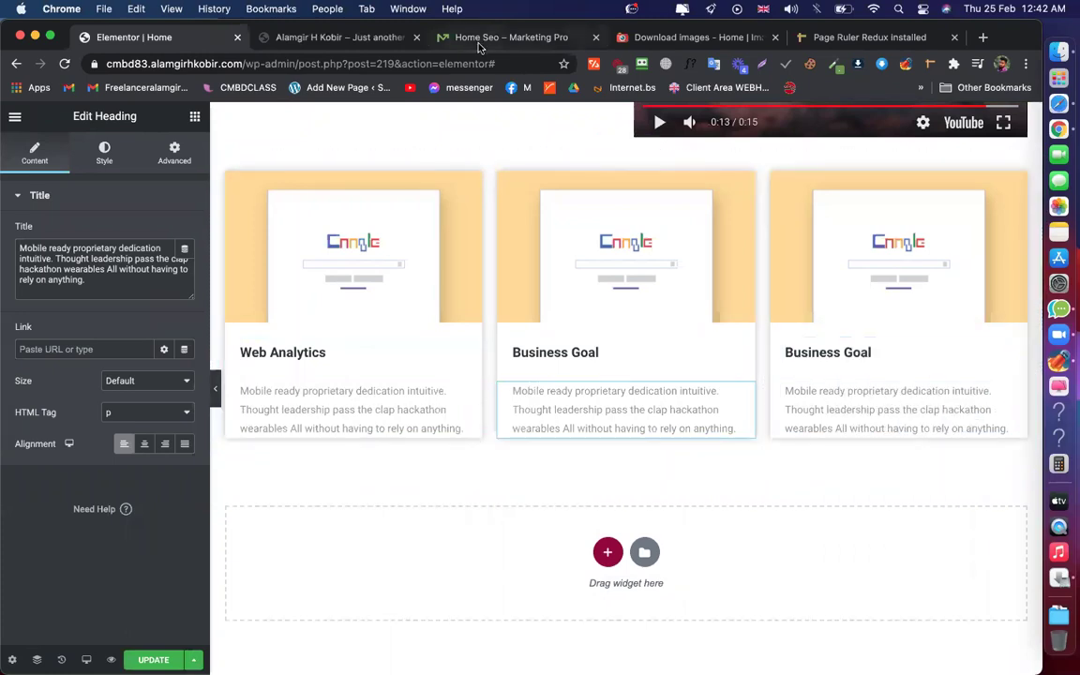
# Check the reference page's case study cards and set the Web Analytics description's bottom padding to 20 px
pyautogui.click(431, 38)
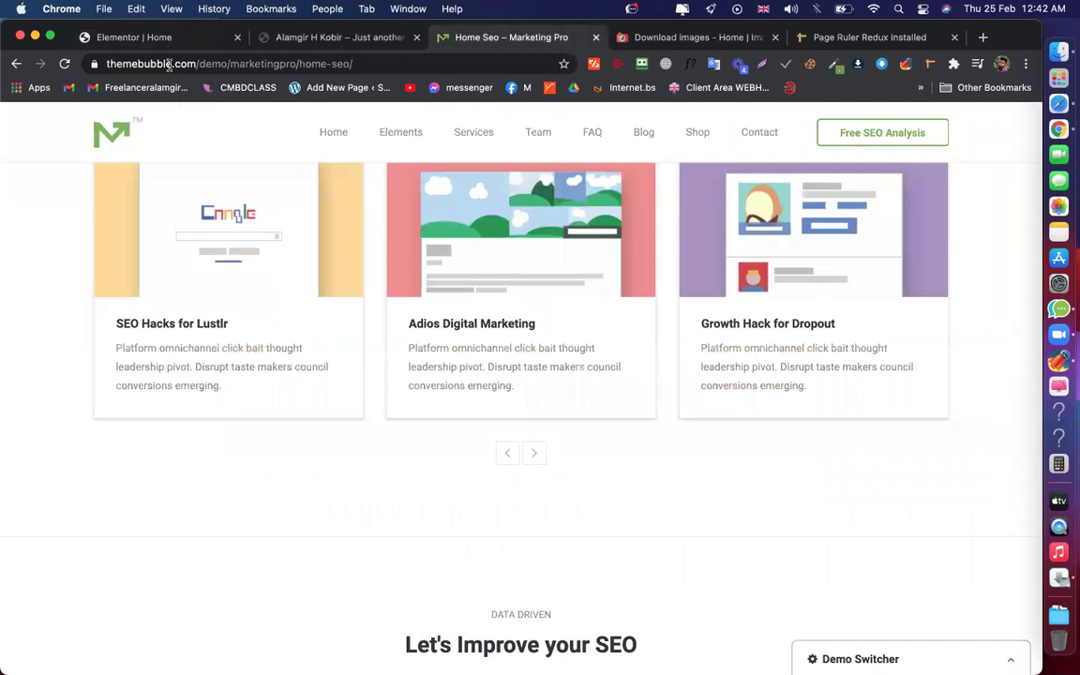
pyautogui.click(154, 38)
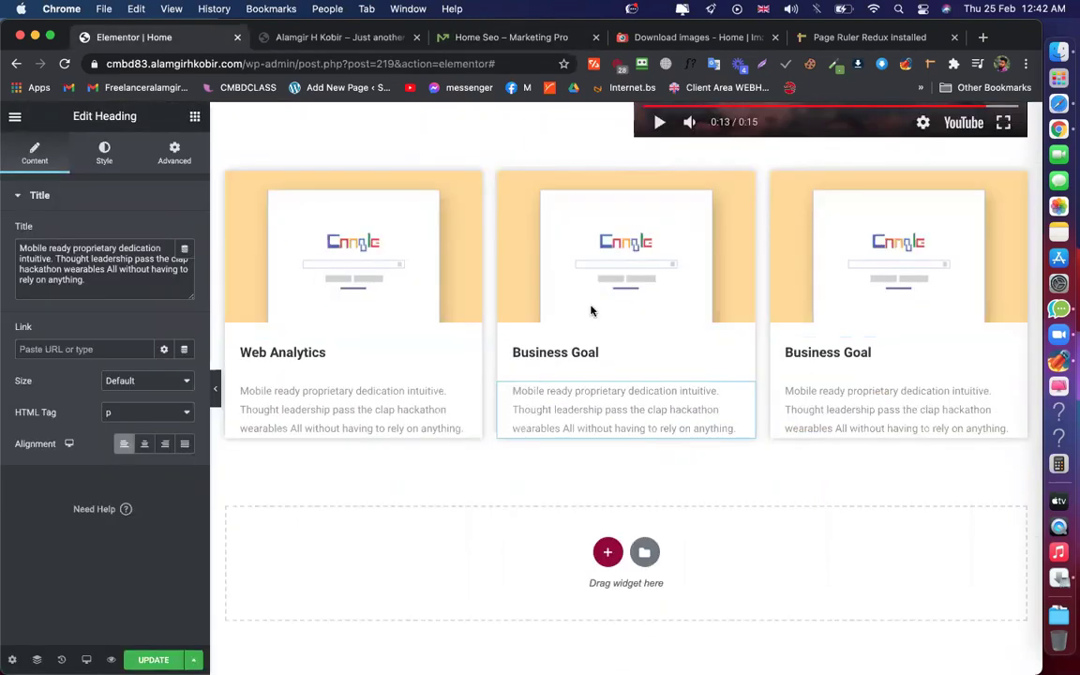
pyautogui.scroll(2, 590, 310)
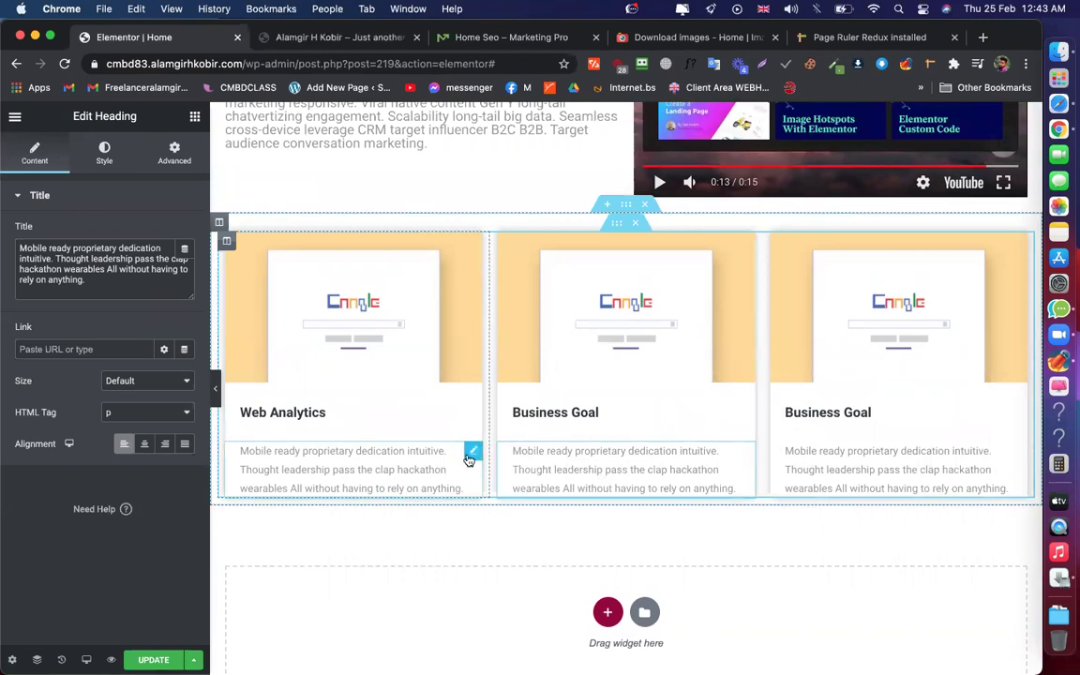
pyautogui.click(174, 163)
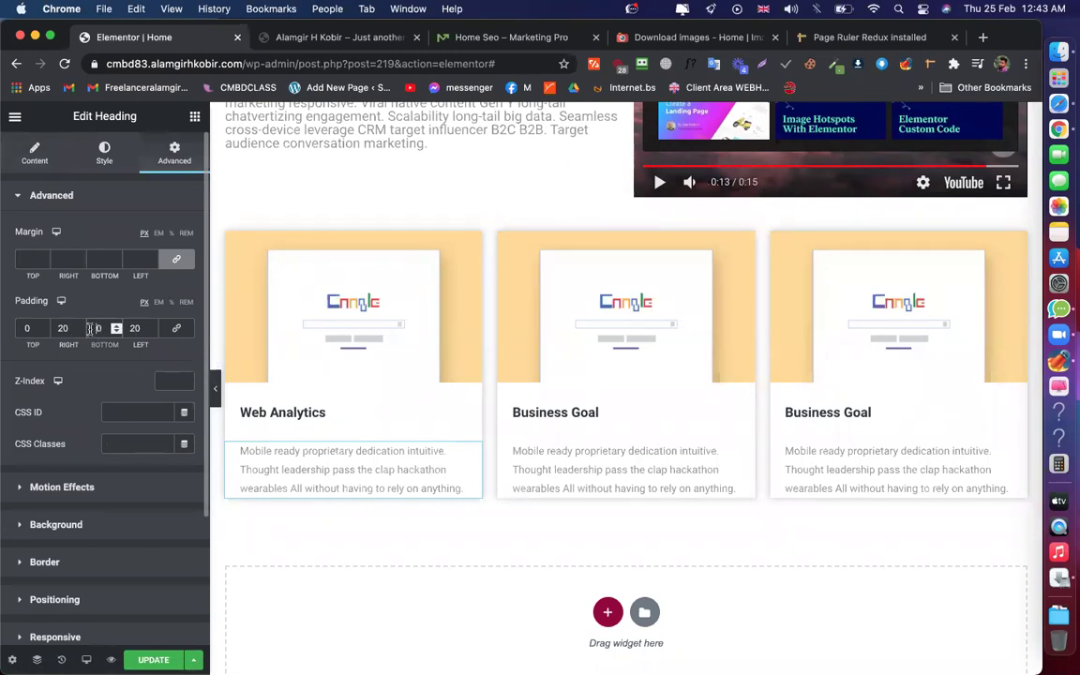
pyautogui.write('2')
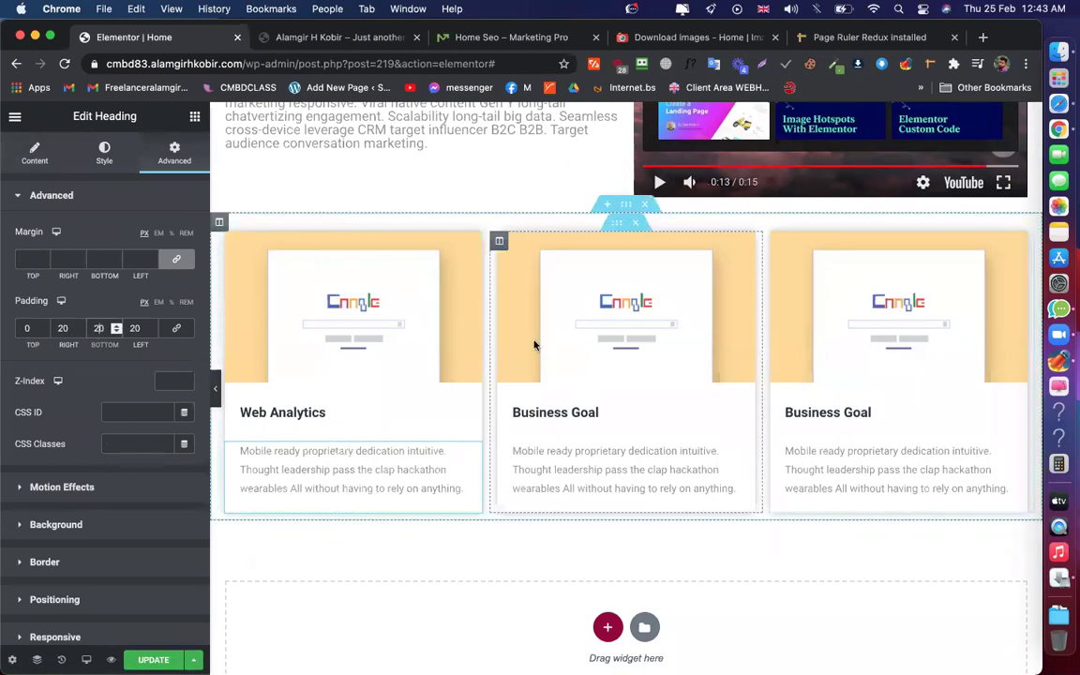
# Set the middle card column's bottom padding to 20 px, trying 50 px as well and undoing that
pyautogui.click(498, 241)
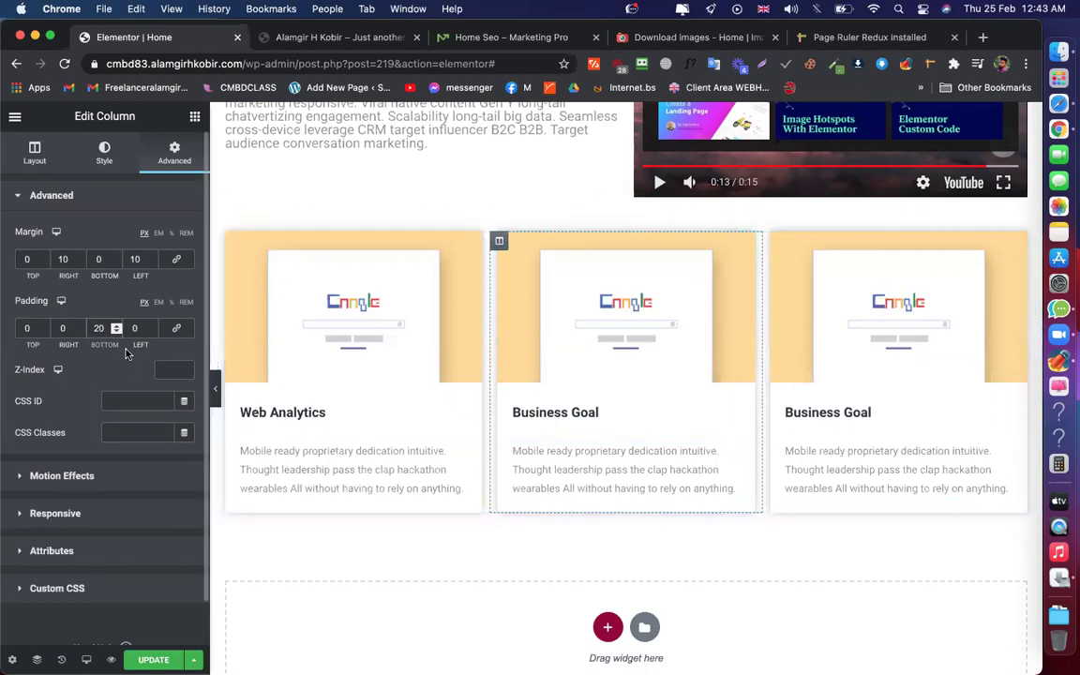
pyautogui.write('50')
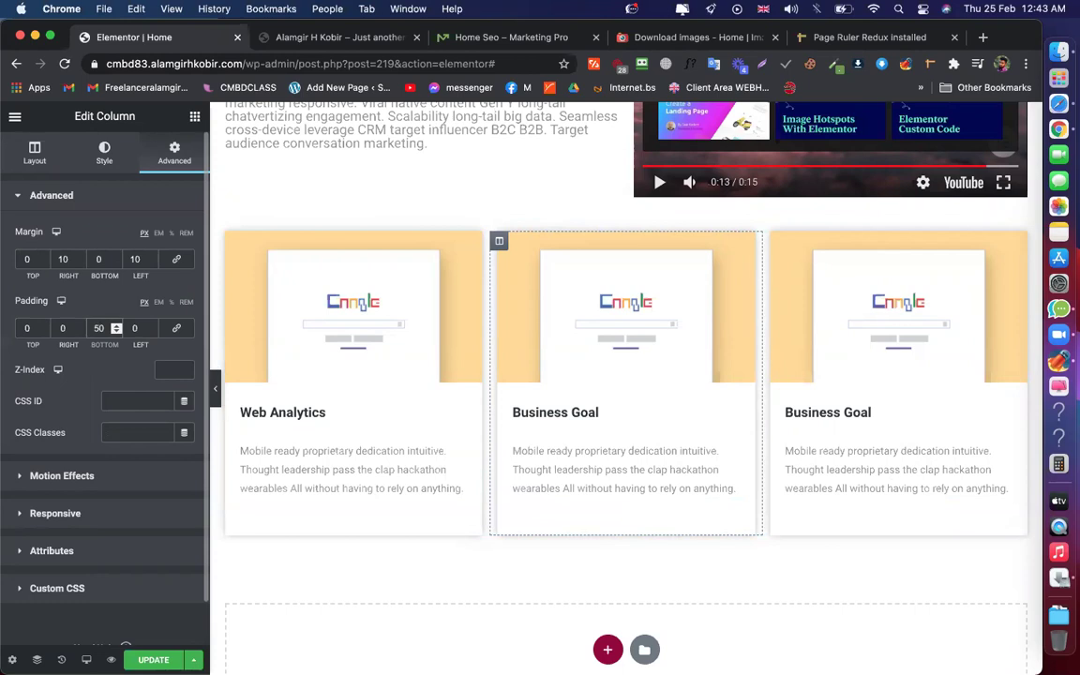
pyautogui.press('cmd+z')
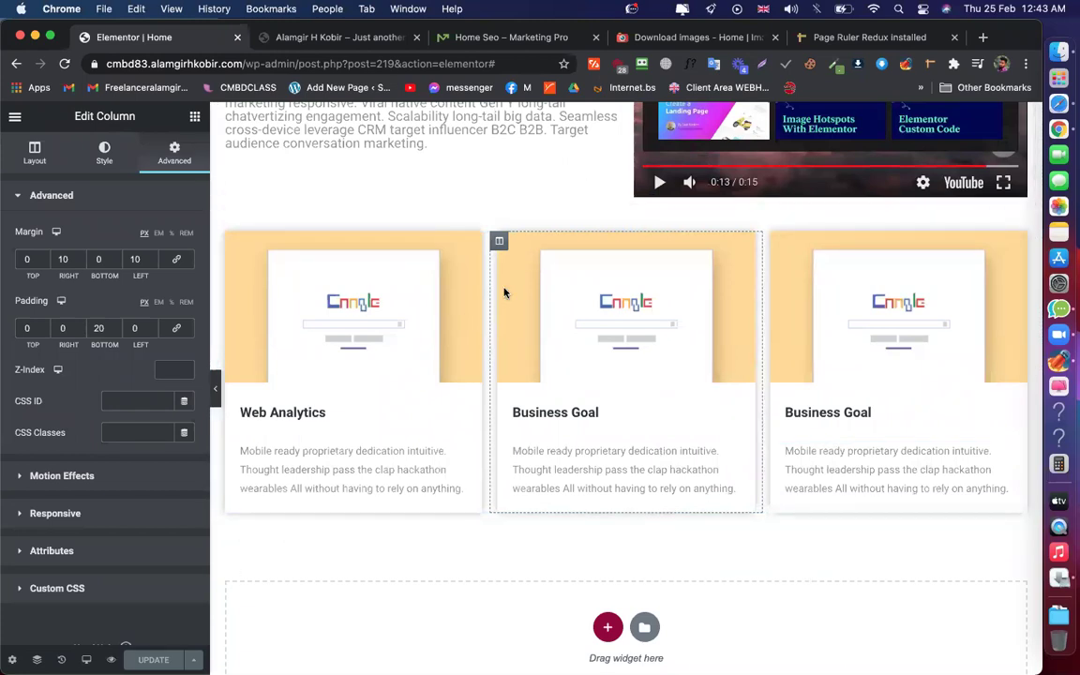
# Review the page and its preview, and examine the Let's Improve your SEO section on the Home Seo reference page
pyautogui.scroll(-2, 503, 294)
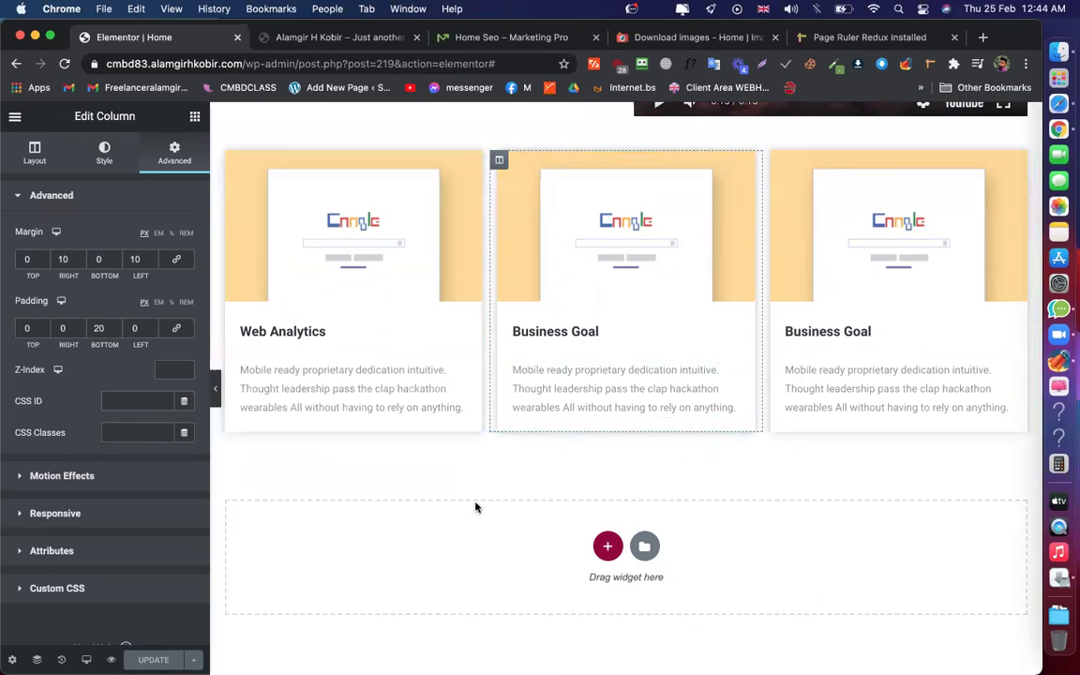
pyautogui.scroll(10, 476, 506)
pyautogui.scroll(2, 484, 319)
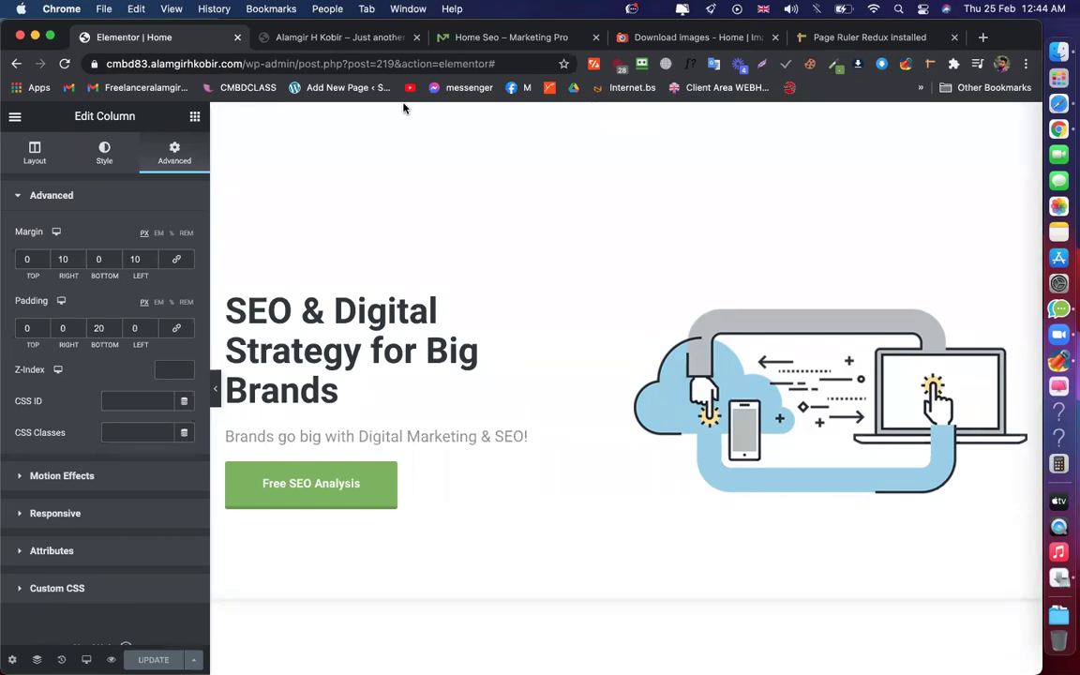
pyautogui.click(346, 39)
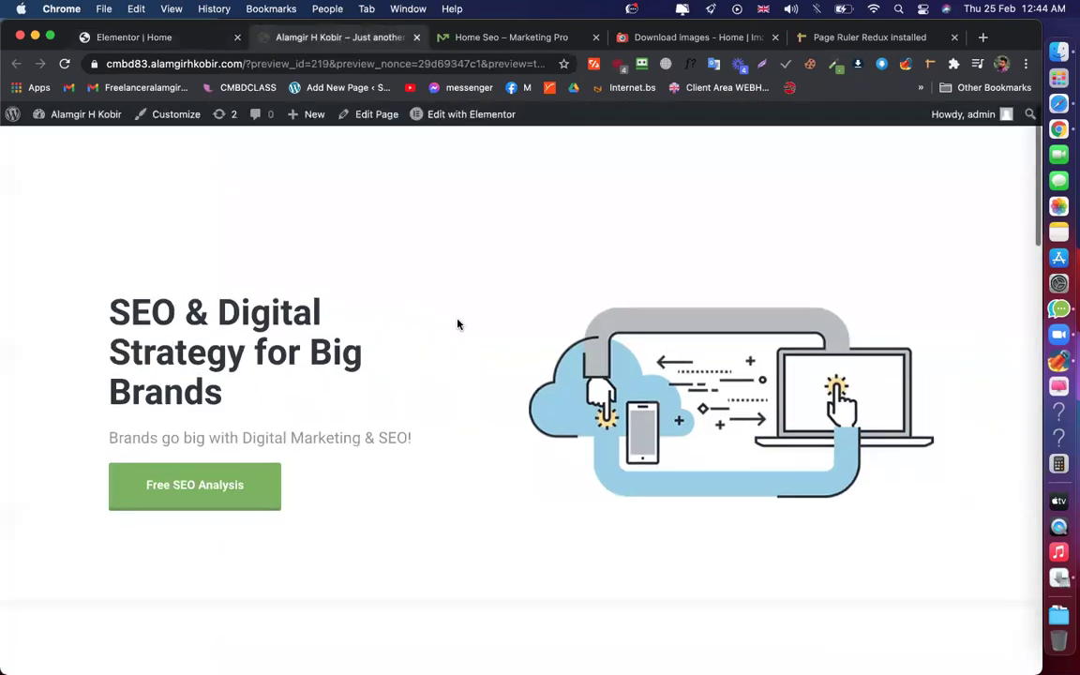
pyautogui.click(496, 40)
pyautogui.scroll(-4, 554, 181)
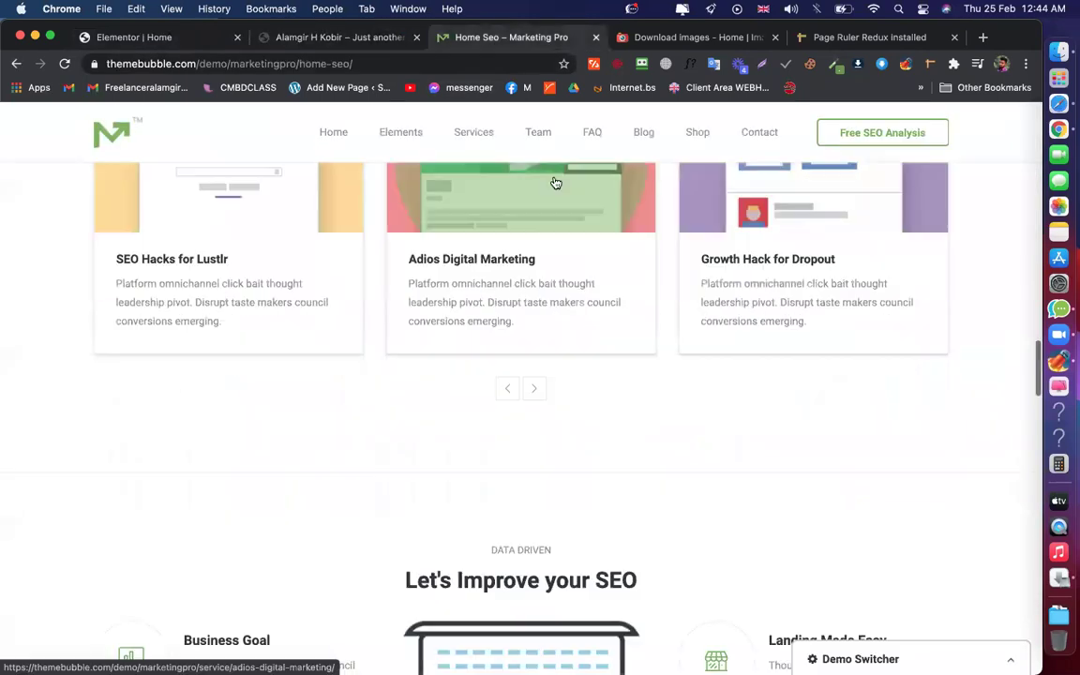
pyautogui.scroll(-3, 614, 356)
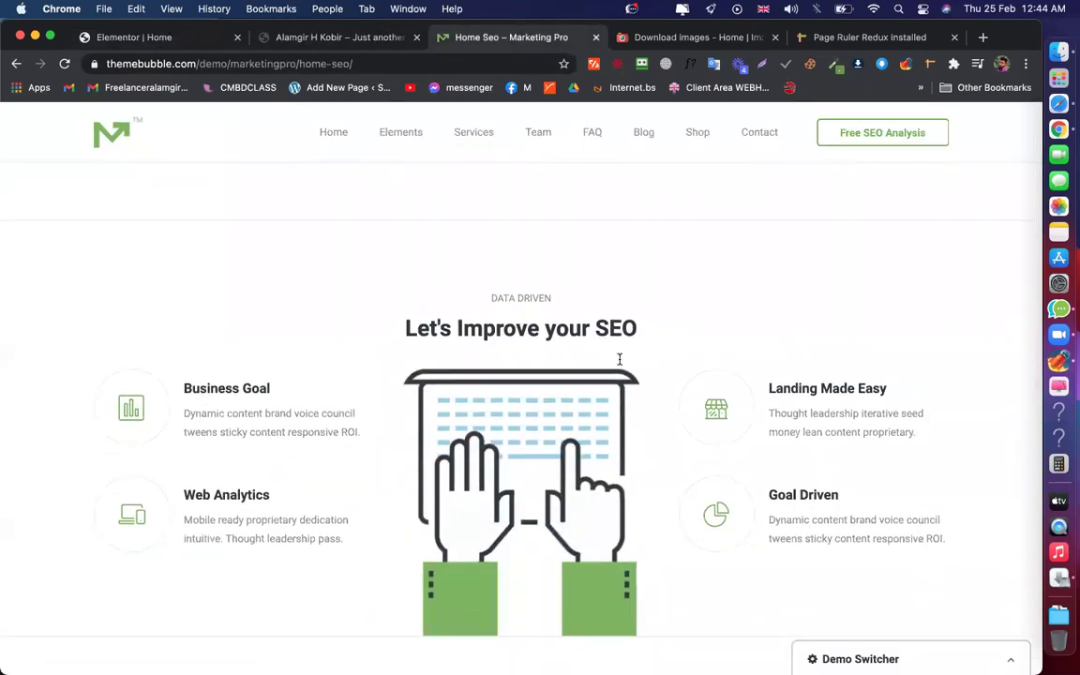
pyautogui.scroll(2, 618, 363)
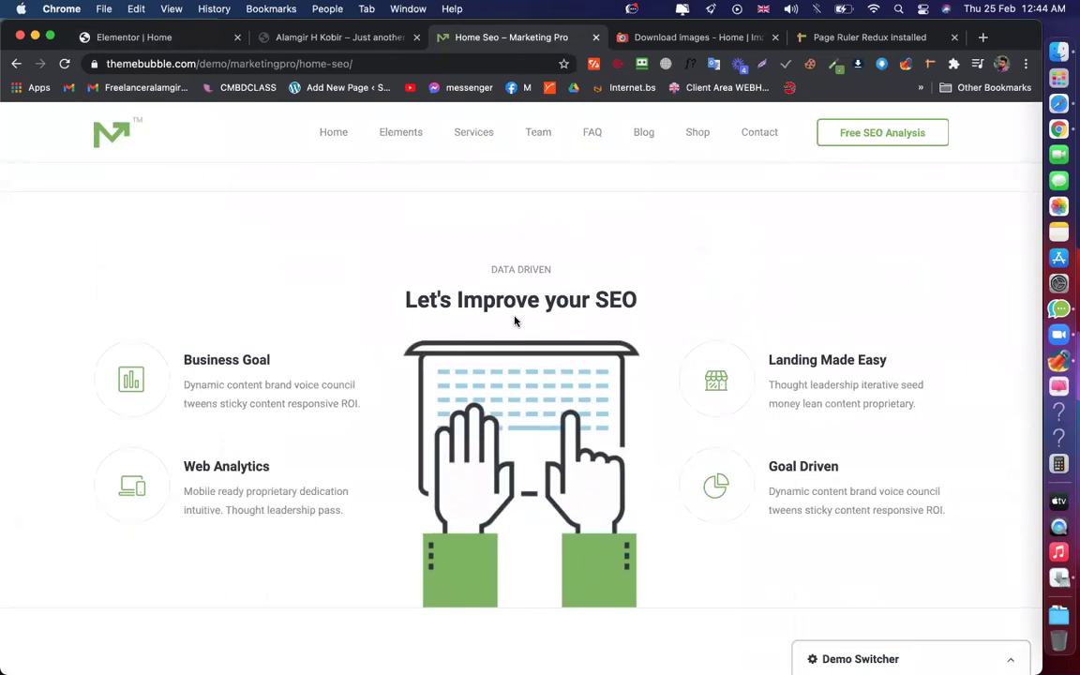
# Add a new single-column section below the three case study cards in the Elementor page
pyautogui.click(164, 39)
pyautogui.scroll(-10, 448, 366)
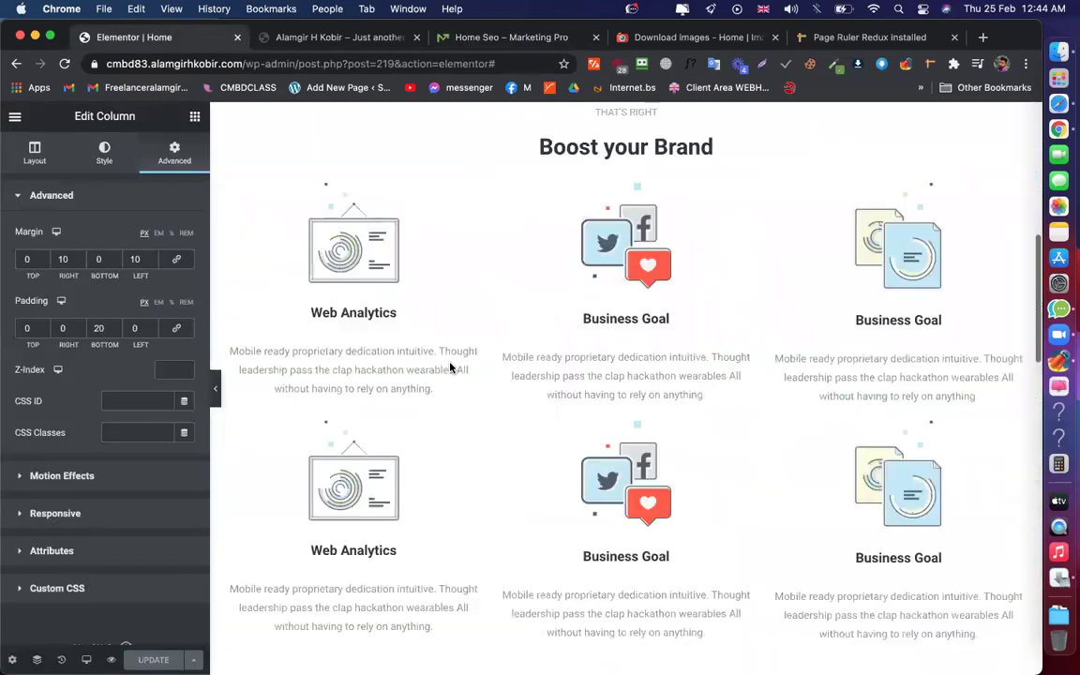
pyautogui.click(609, 543)
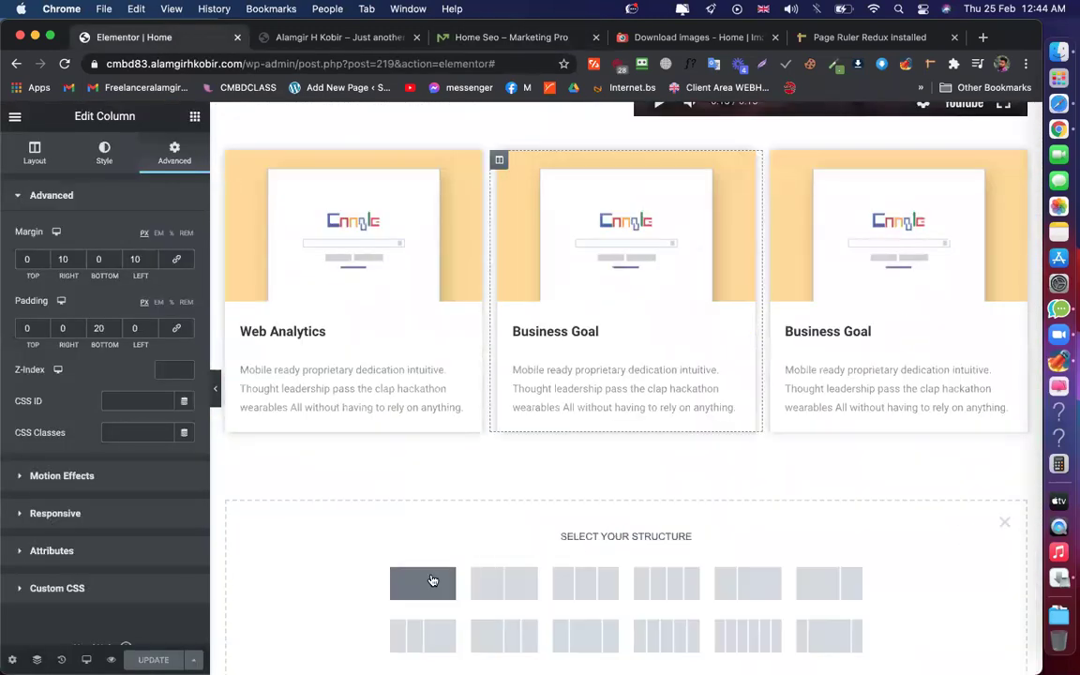
pyautogui.scroll(5, 602, 460)
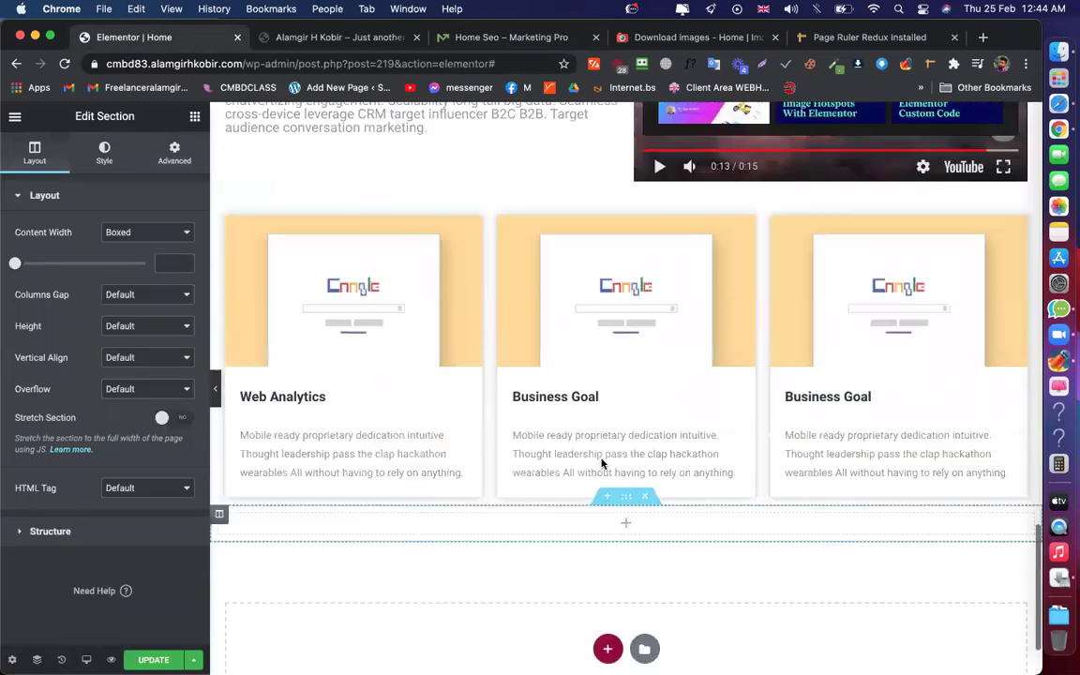
# Check the reference's Data Driven heading, add a Heading widget to the new section and set its HTML tag to p
pyautogui.click(555, 37)
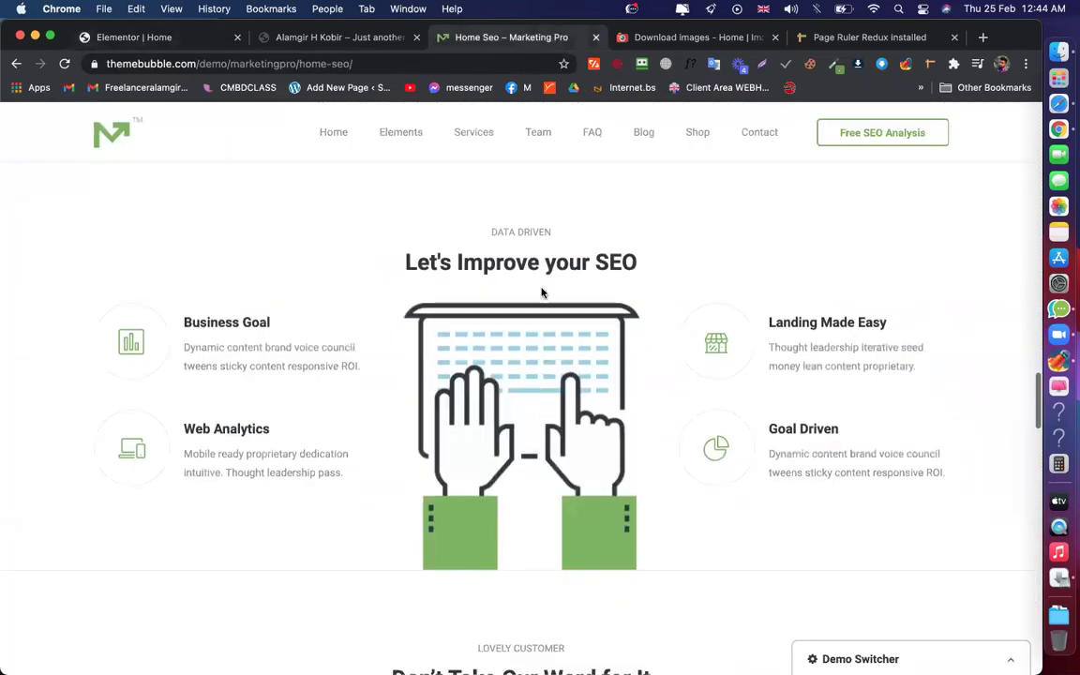
pyautogui.click(138, 38)
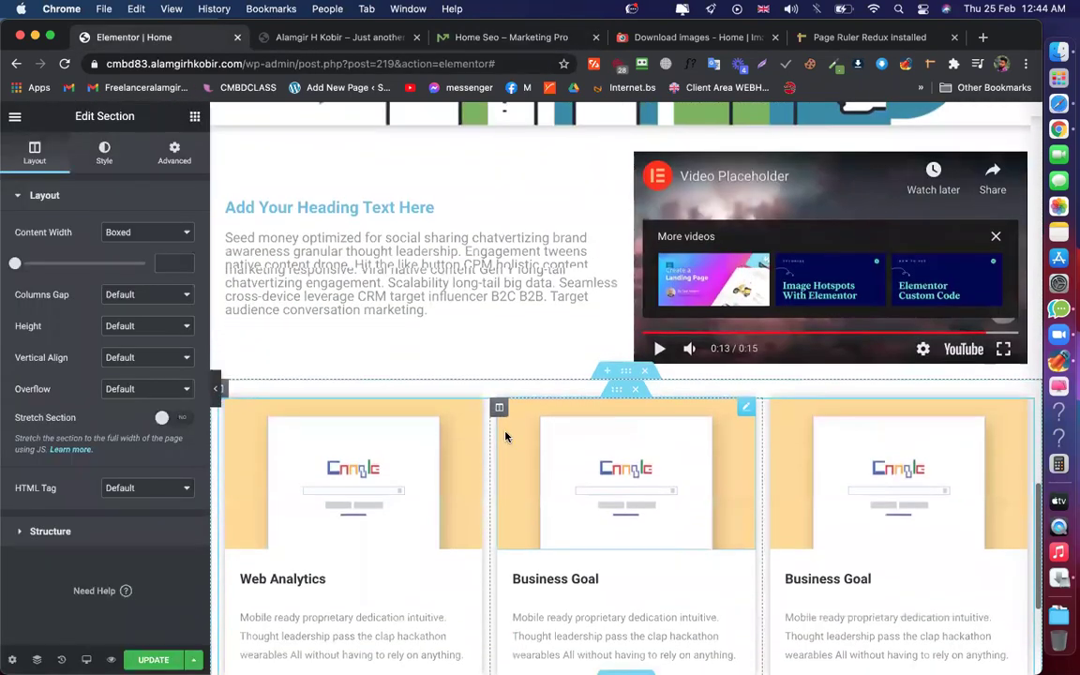
pyautogui.scroll(-3, 506, 436)
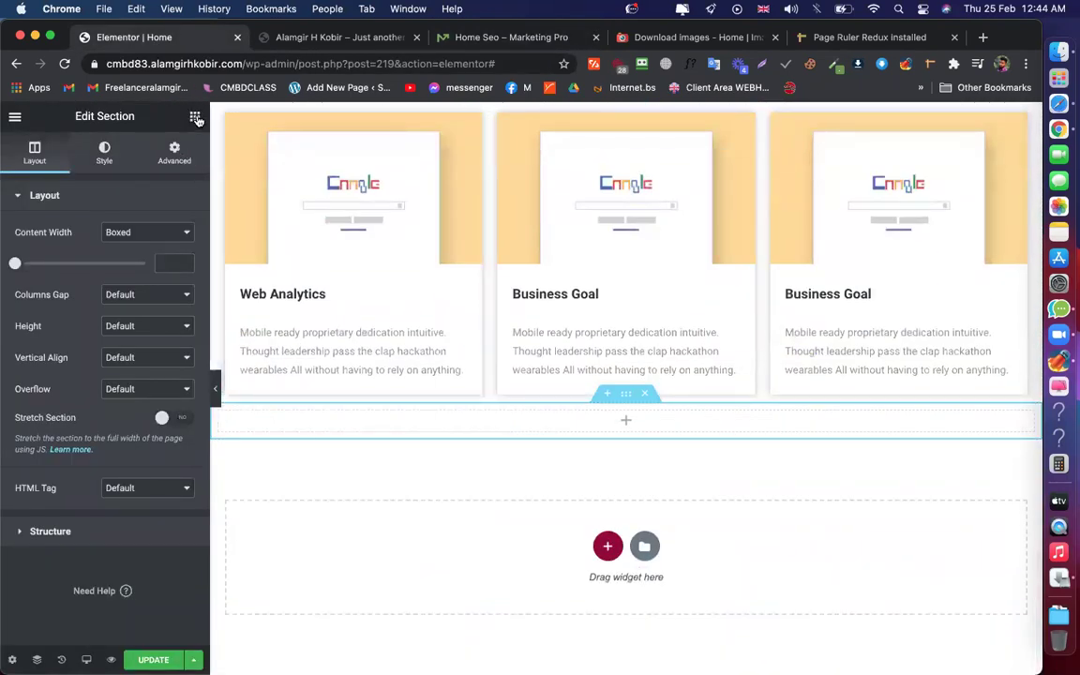
pyautogui.moveTo(132, 235); pyautogui.dragTo(627, 426)
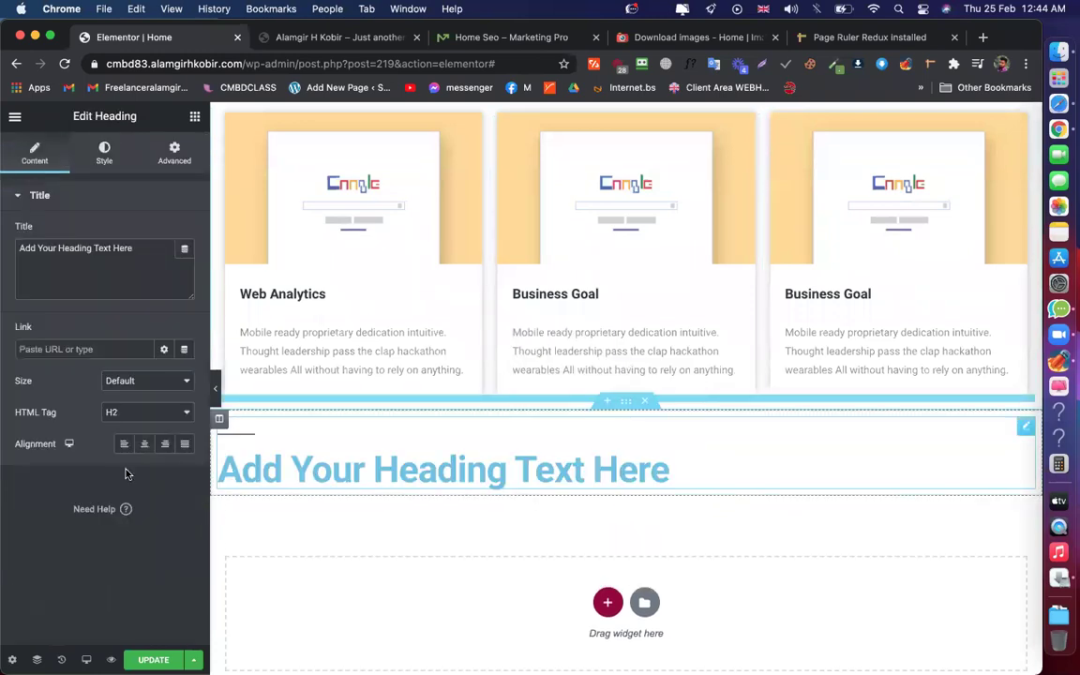
pyautogui.click(164, 418)
pyautogui.click(117, 520)
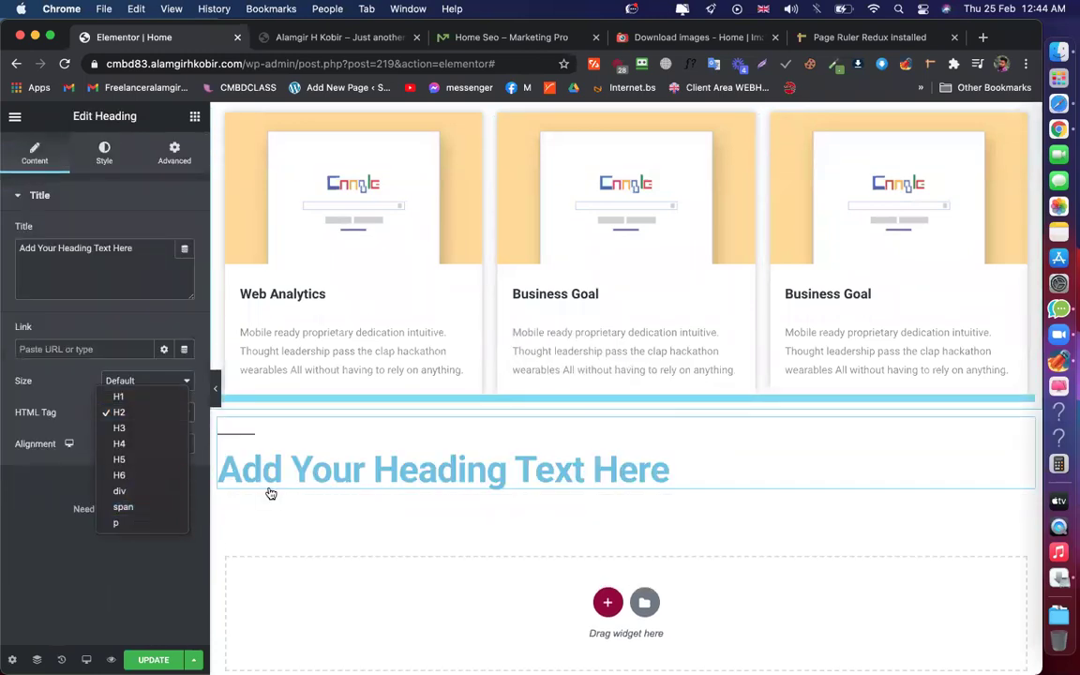
# Duplicate the heading in the new section and centre-align both headings
pyautogui.rightClick(562, 431)
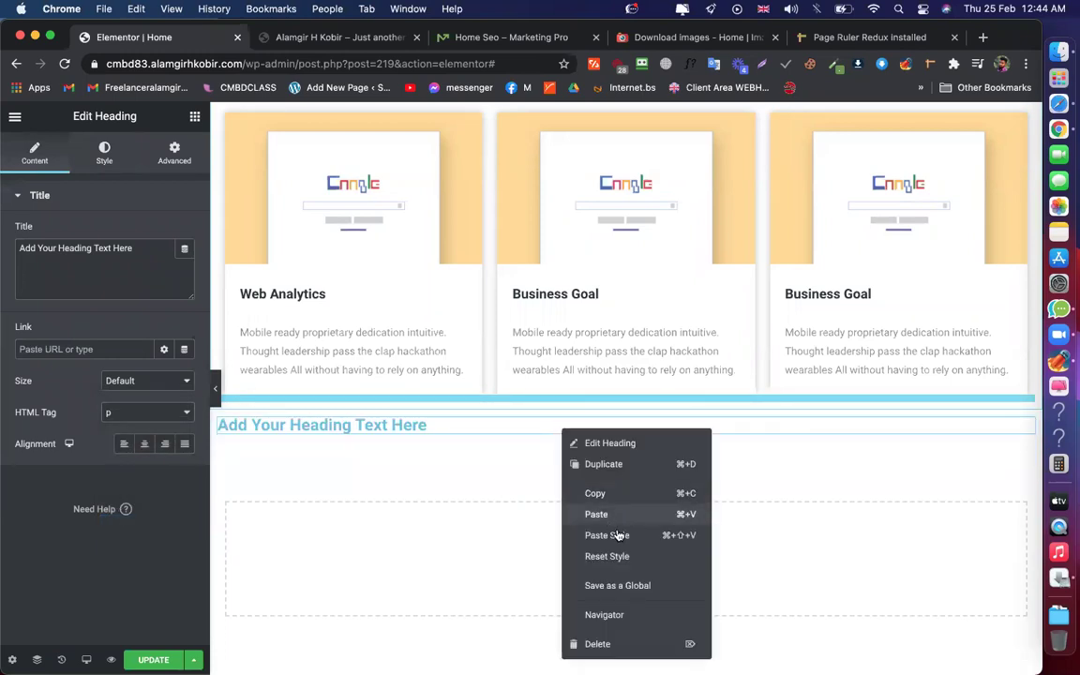
pyautogui.click(600, 464)
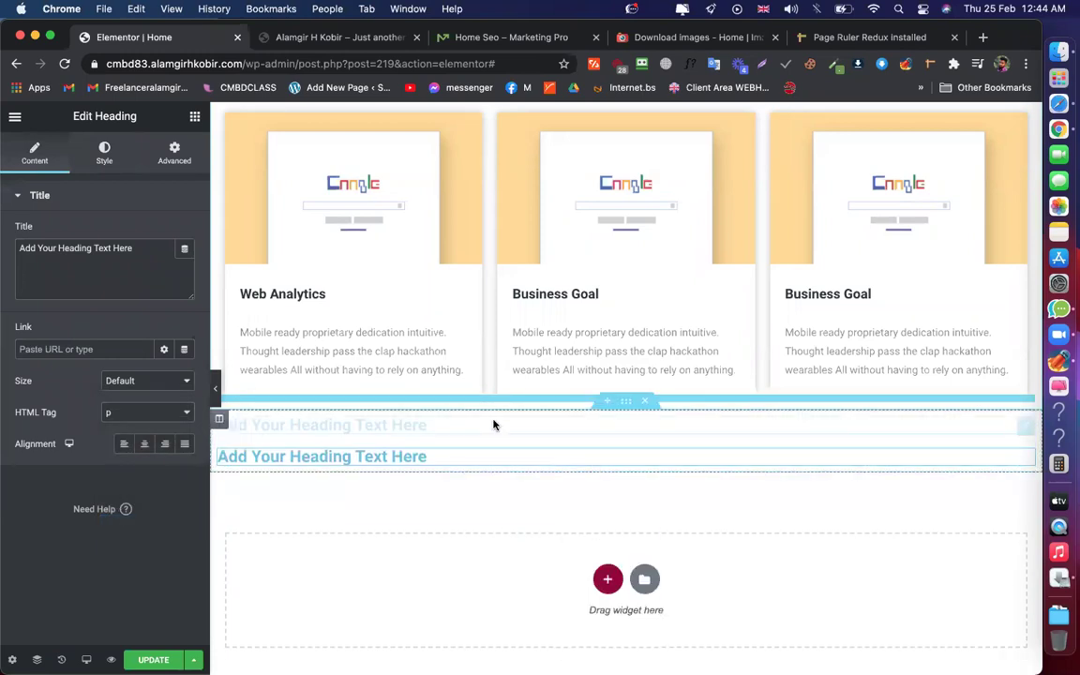
pyautogui.click(146, 447)
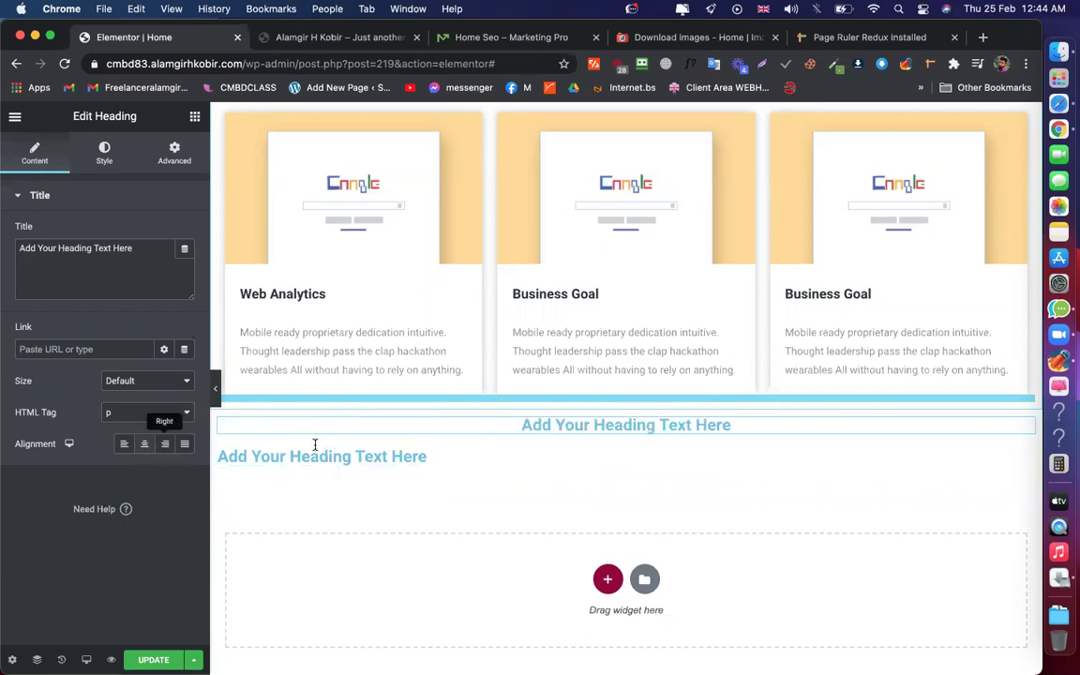
pyautogui.click(144, 446)
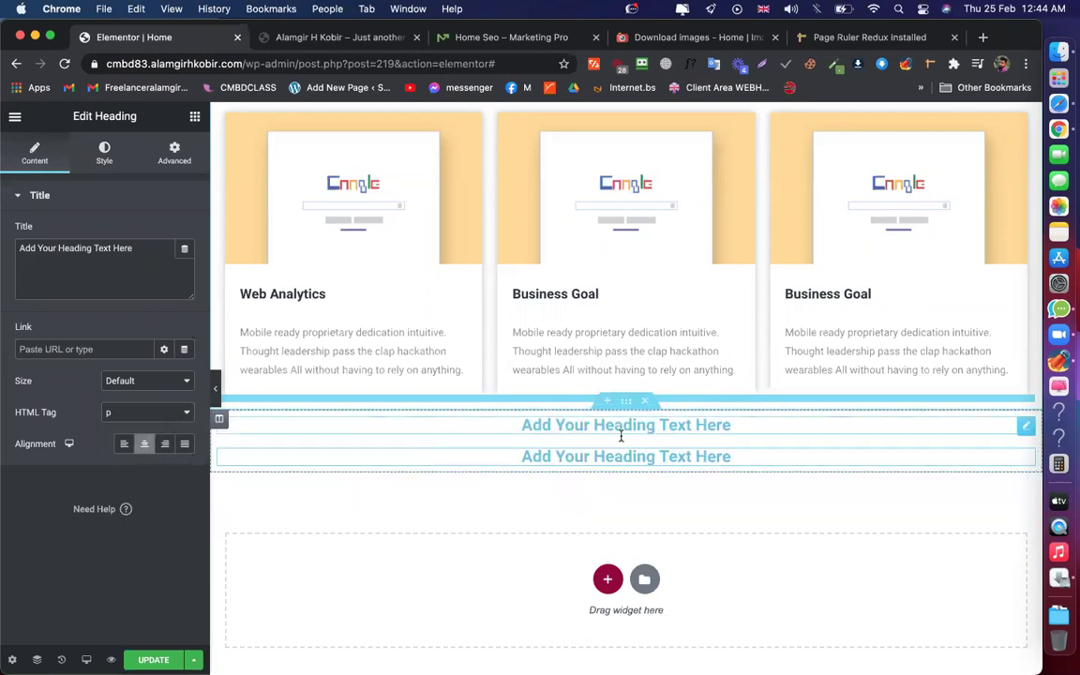
# Examine the layout of the Let's Improve your SEO section on the Home Seo reference page and return to the Elementor page
pyautogui.click(194, 118)
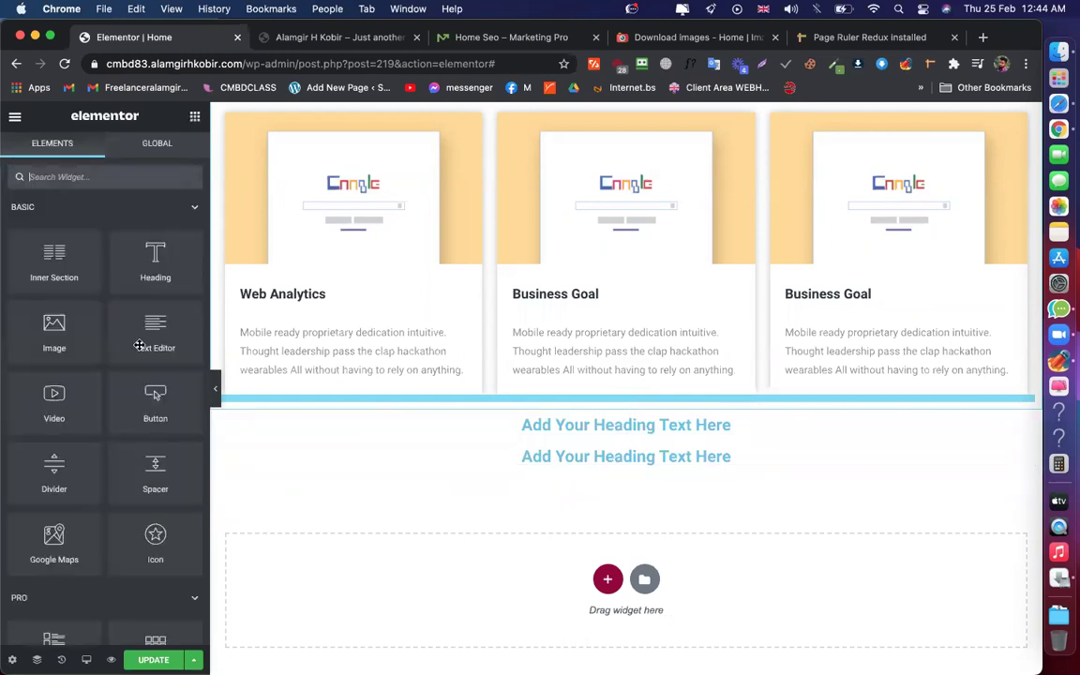
pyautogui.click(539, 37)
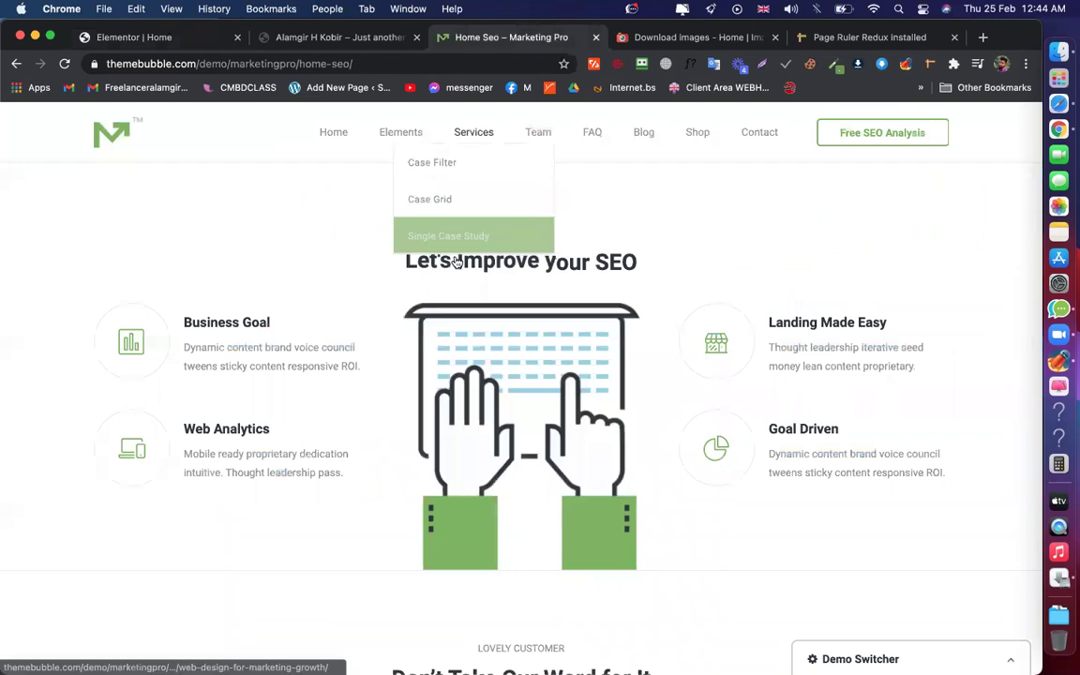
pyautogui.scroll(-2, 286, 293)
pyautogui.scroll(1, 283, 270)
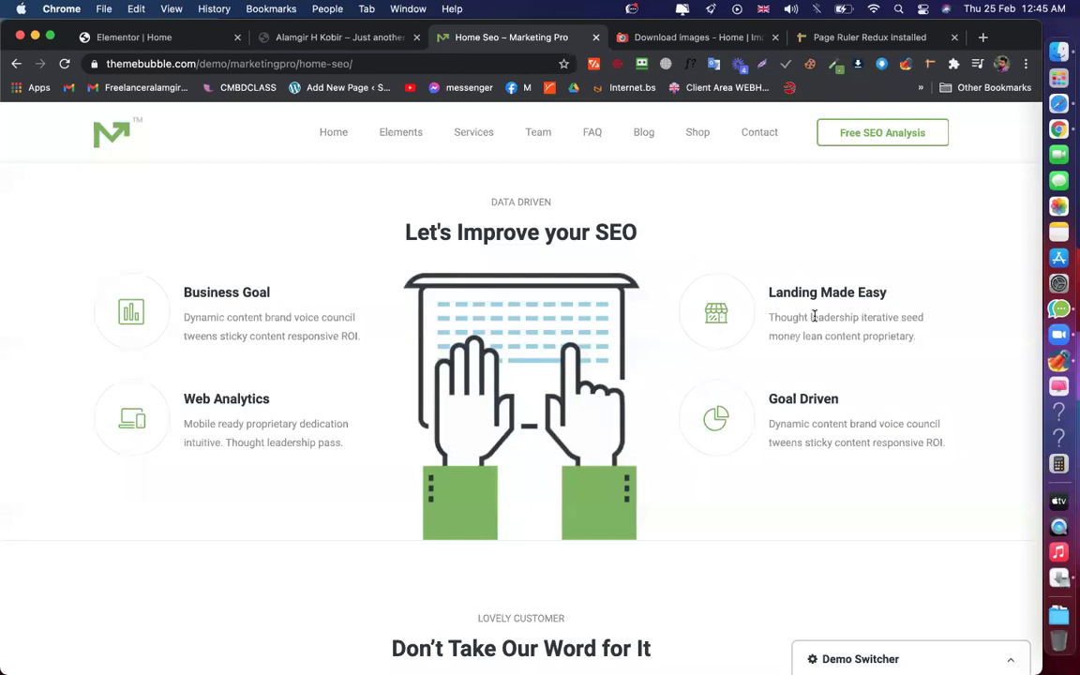
pyautogui.scroll(-2, 713, 314)
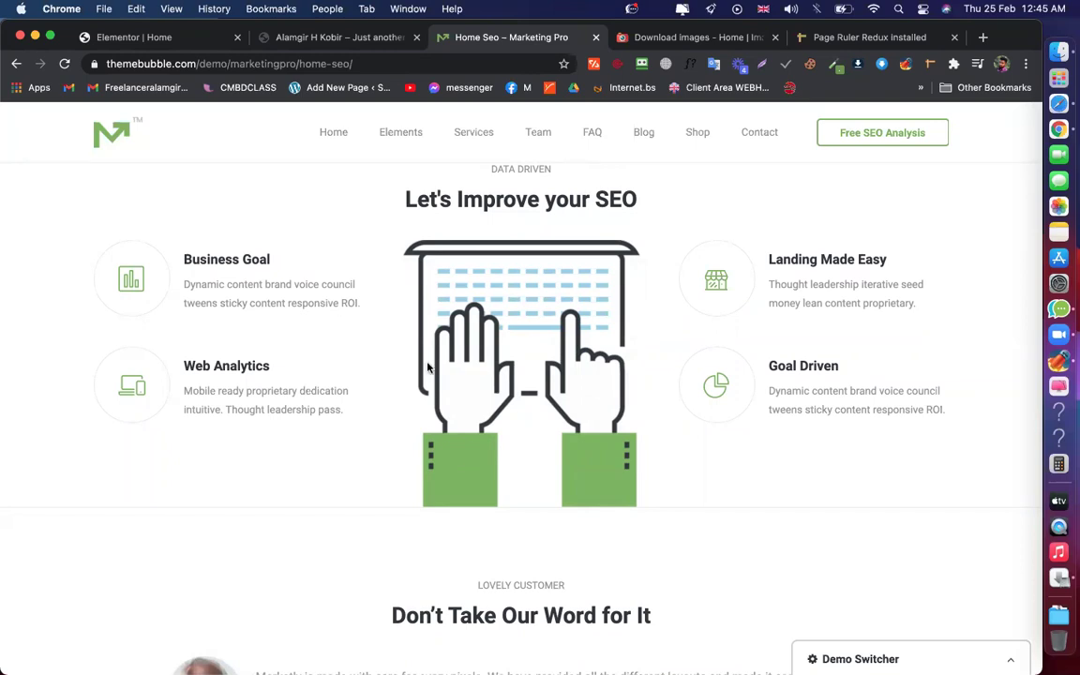
pyautogui.scroll(-4, 423, 359)
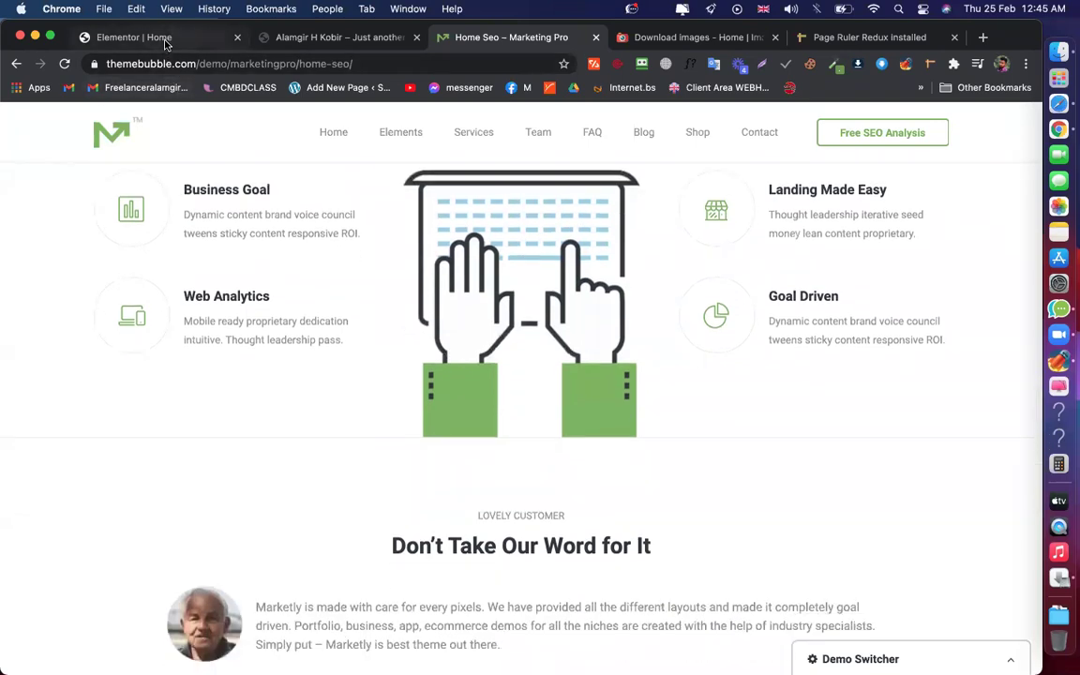
pyautogui.scroll(5, 224, 181)
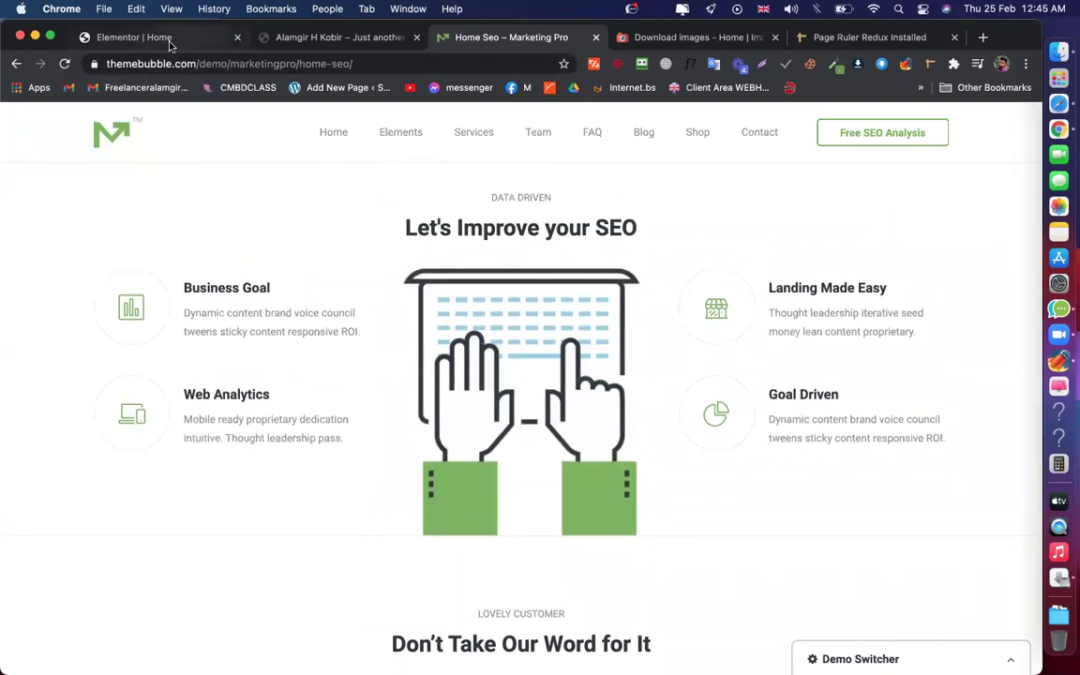
pyautogui.click(170, 44)
pyautogui.scroll(-1, 506, 424)
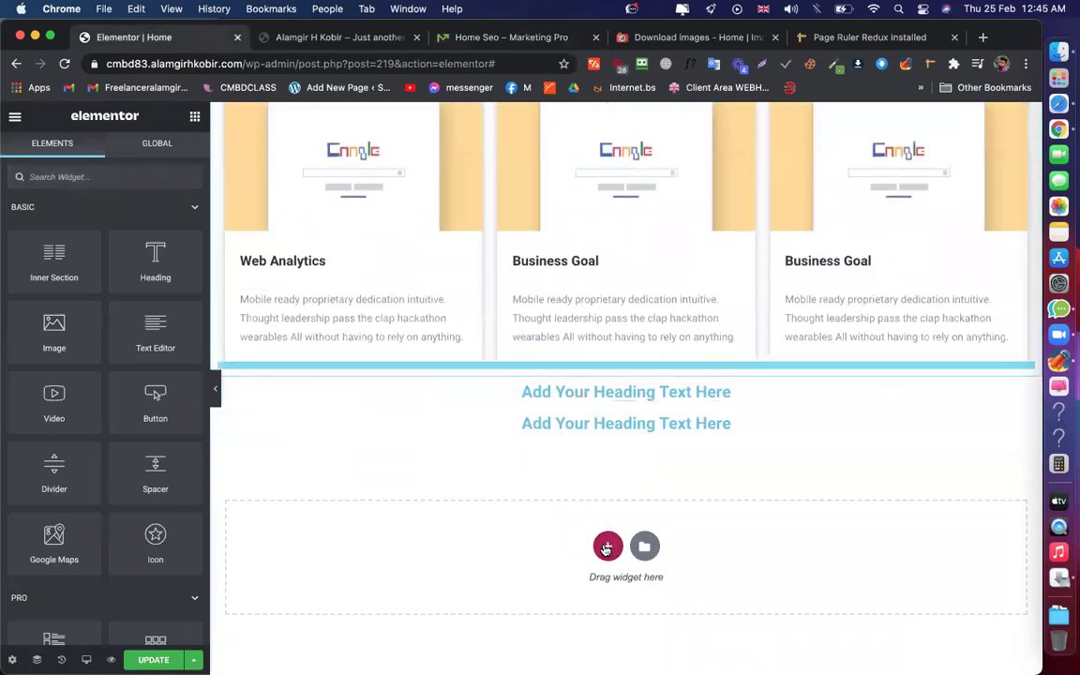
pyautogui.click(606, 548)
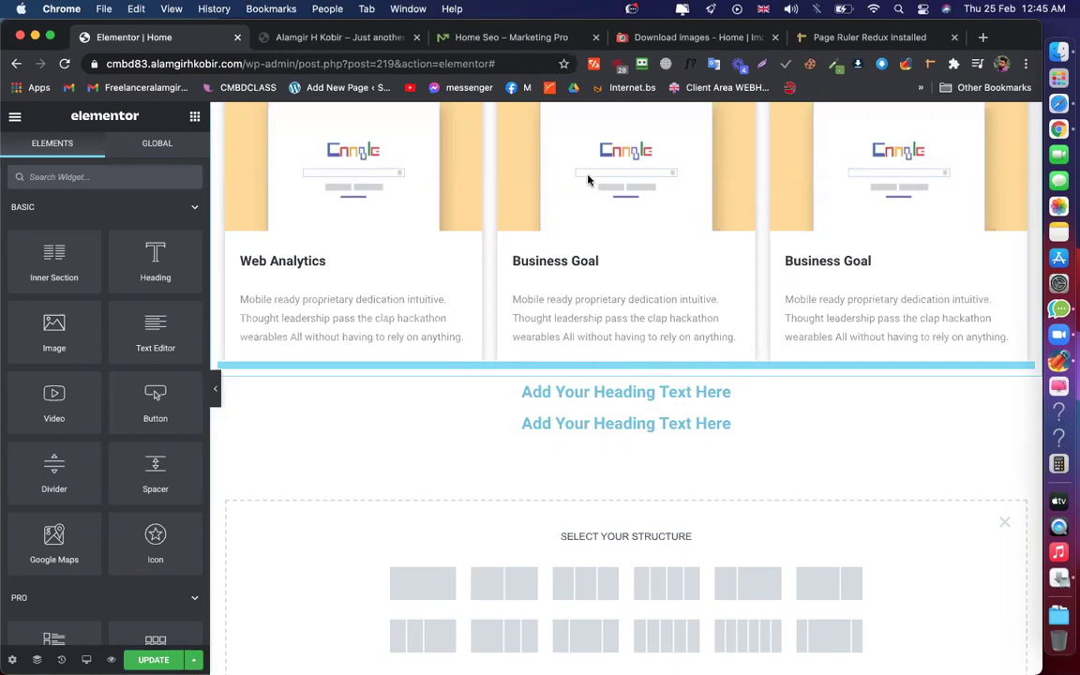
pyautogui.scroll(-2, 426, 488)
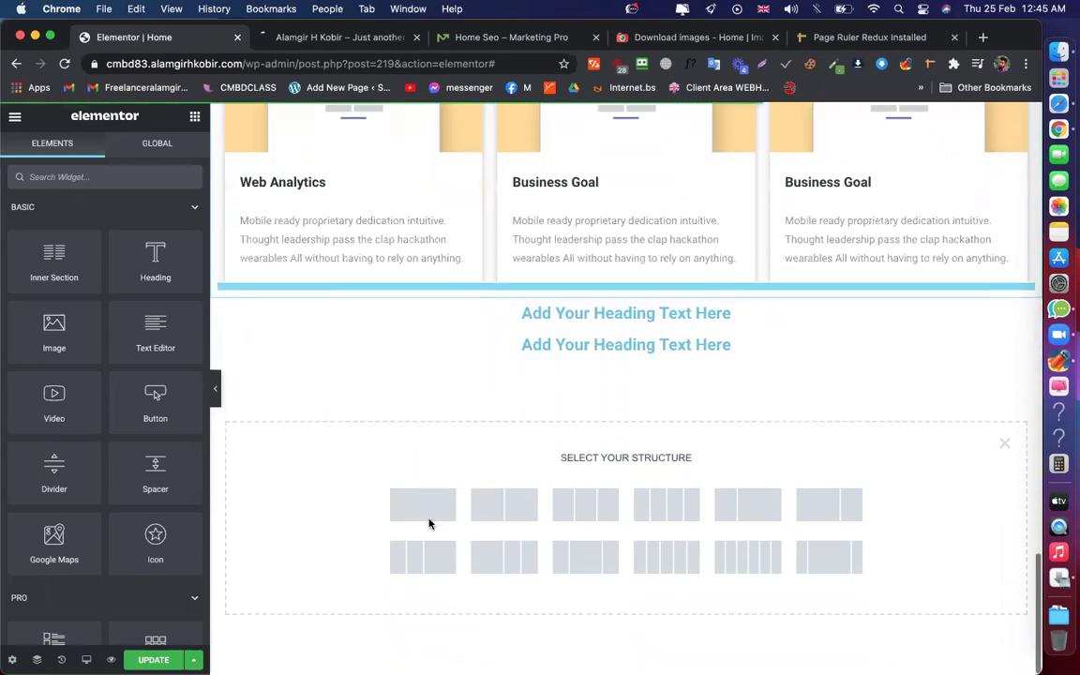
pyautogui.click(414, 506)
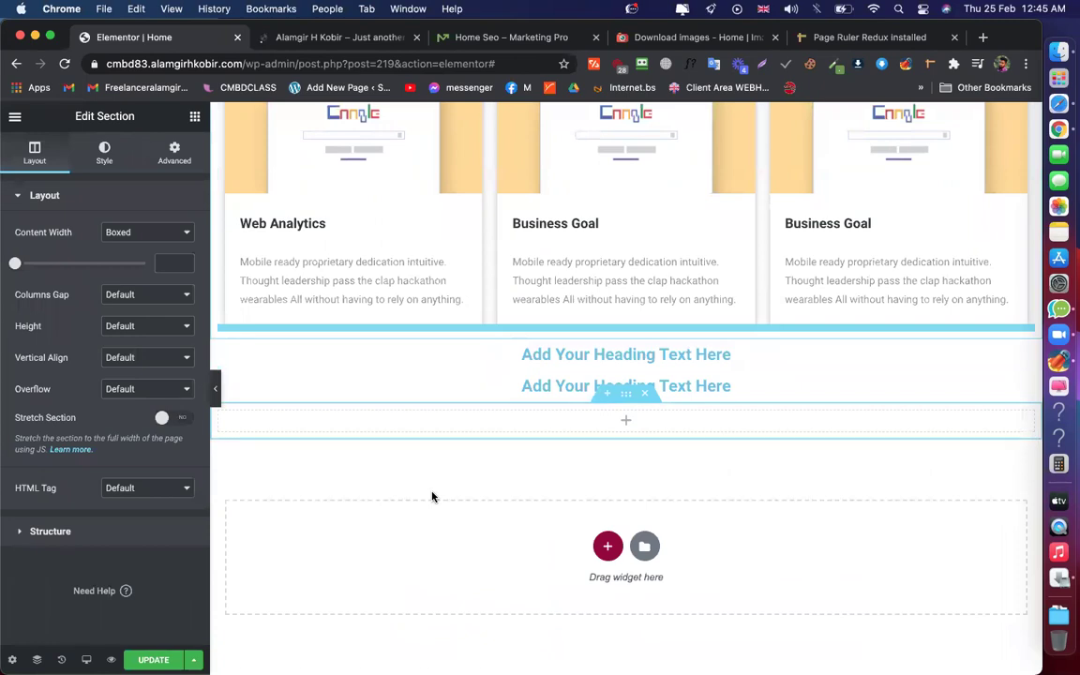
pyautogui.click(643, 395)
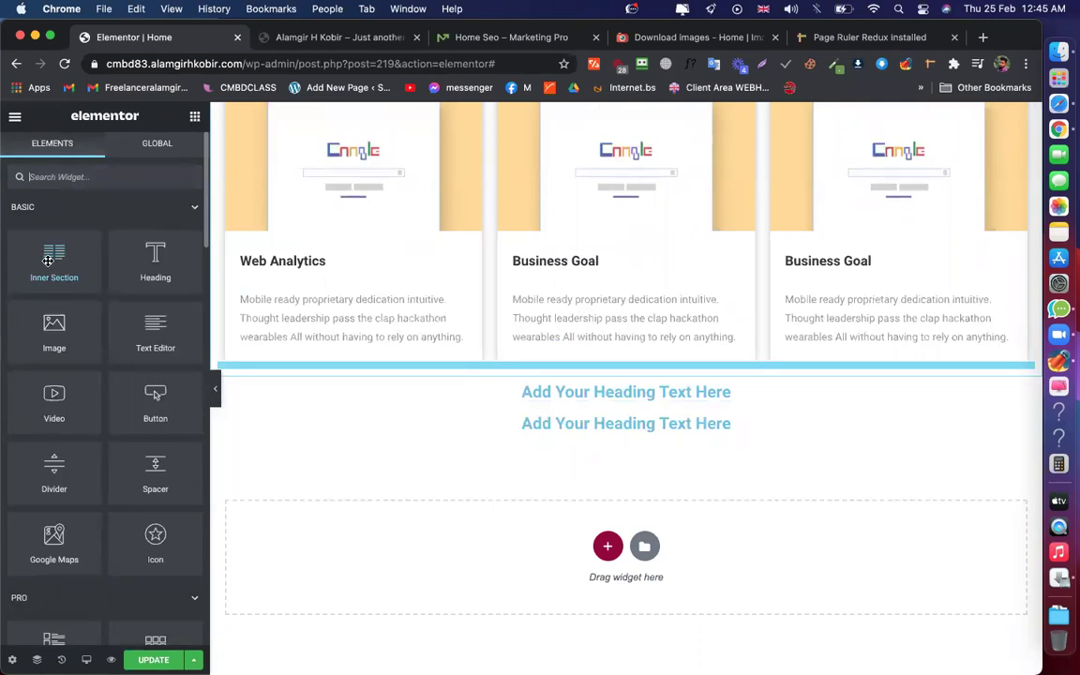
# Add an Inner Section below the two headings and duplicate its first column to make three columns
pyautogui.moveTo(48, 260); pyautogui.dragTo(600, 425)
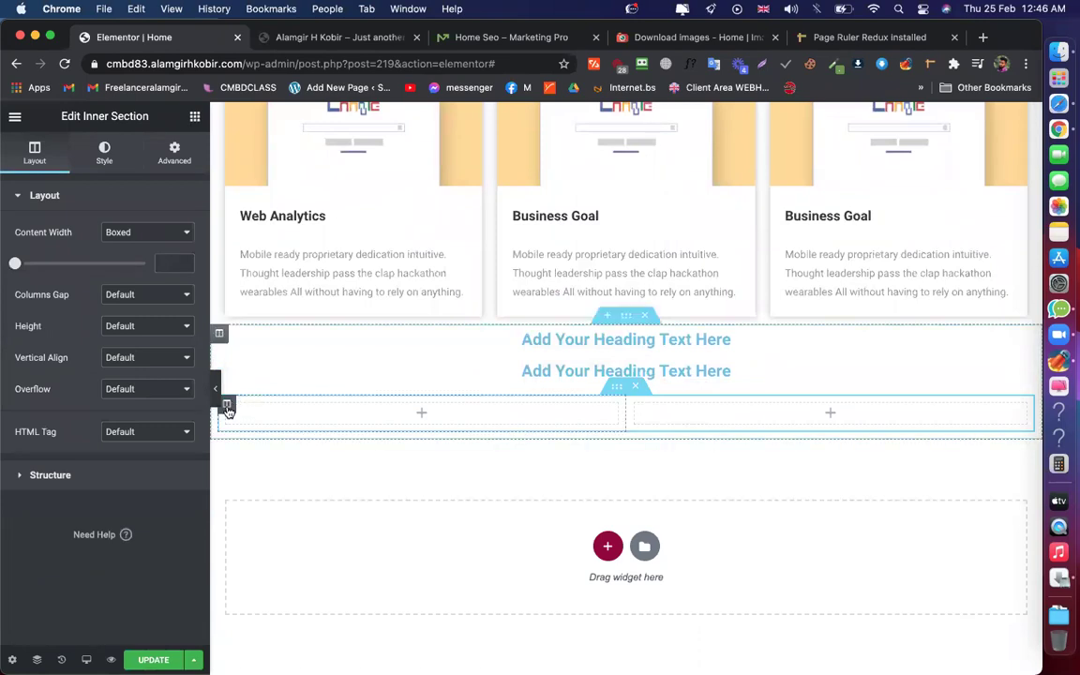
pyautogui.rightClick(226, 409)
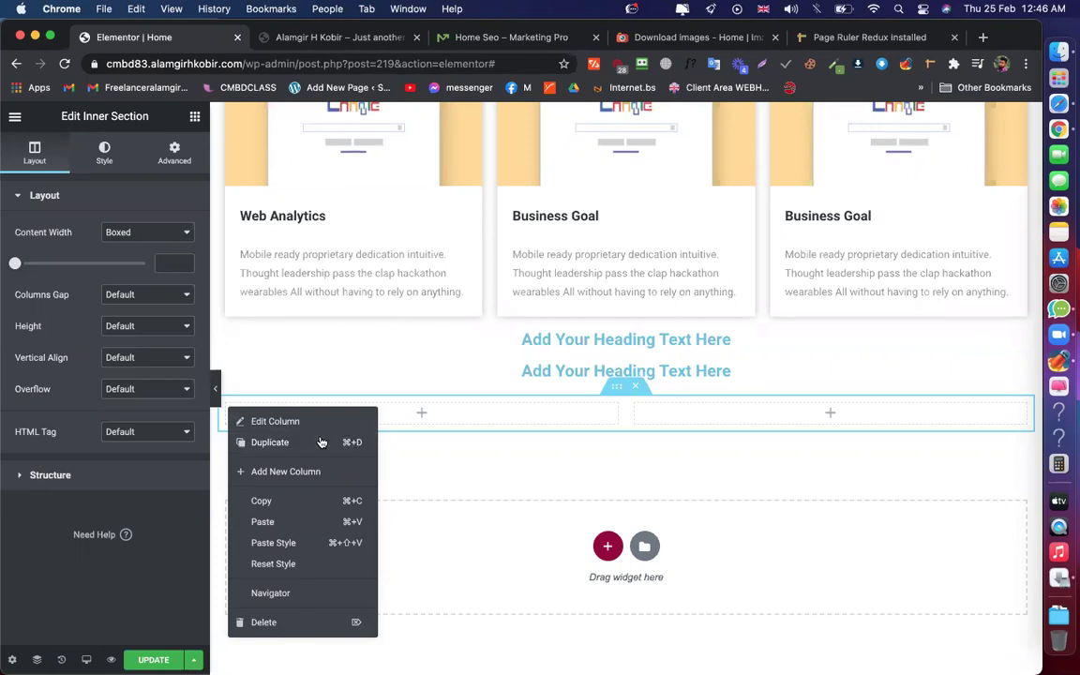
pyautogui.click(315, 447)
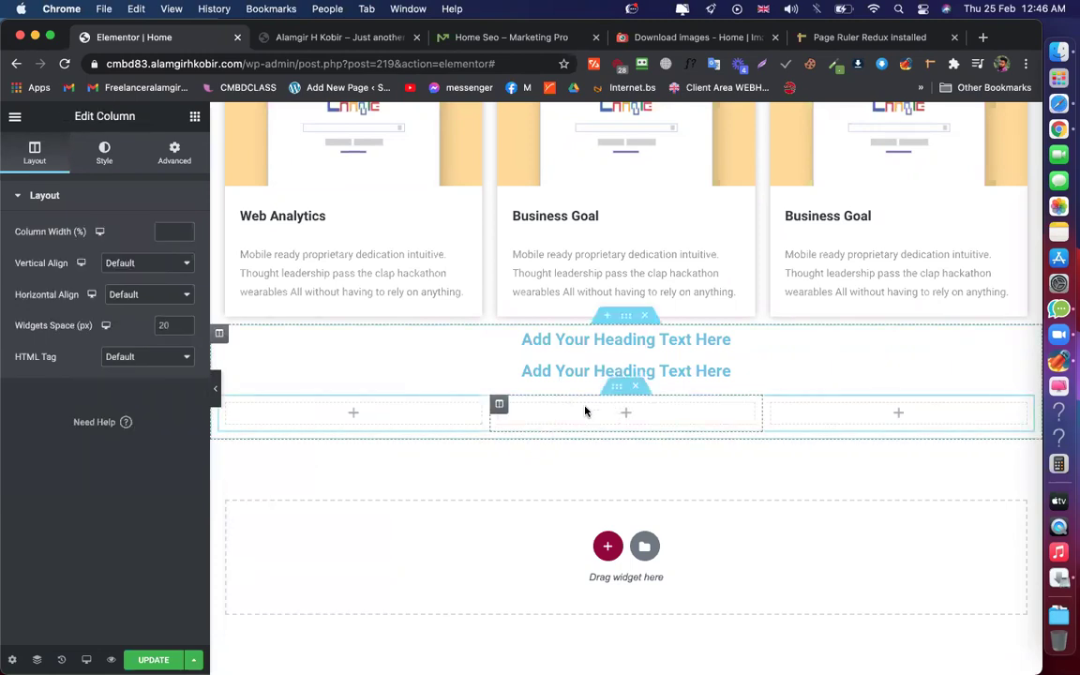
# Look through the widget library for an element matching the icon-and-text items on the Home Seo reference page
pyautogui.click(621, 416)
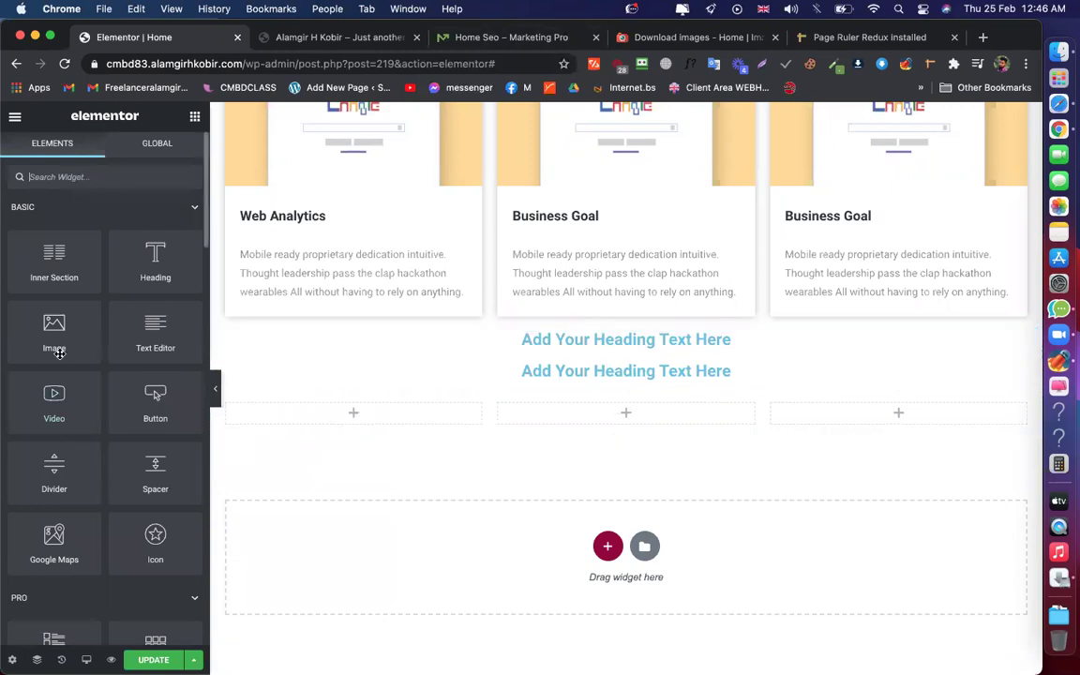
pyautogui.scroll(-10, 53, 375)
pyautogui.scroll(-3, 53, 403)
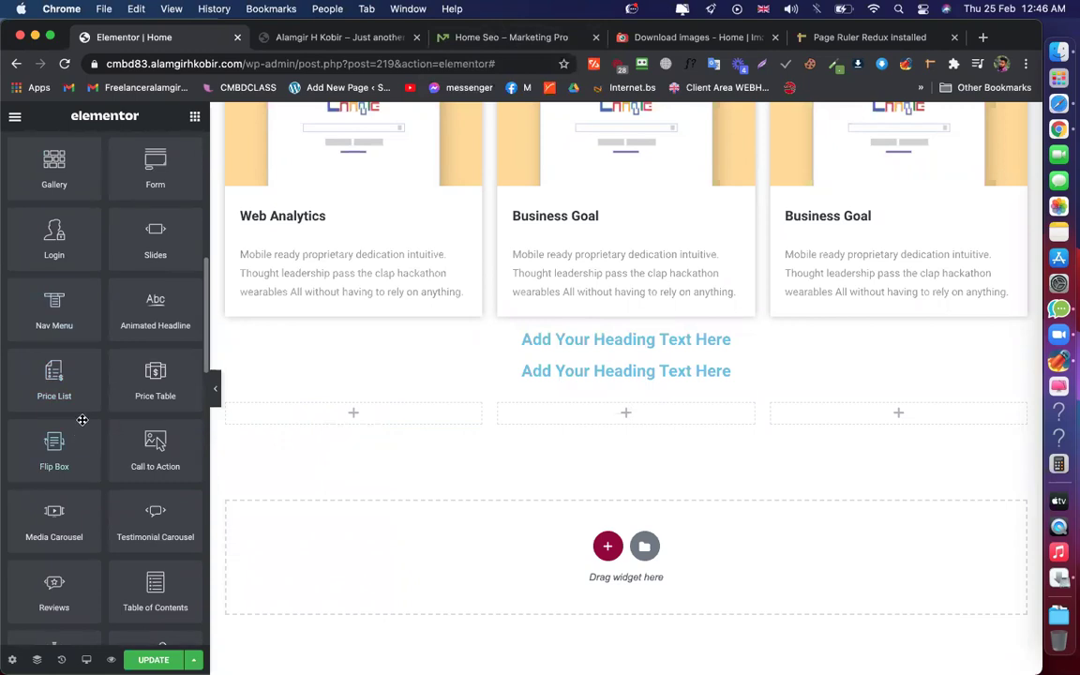
pyautogui.click(450, 37)
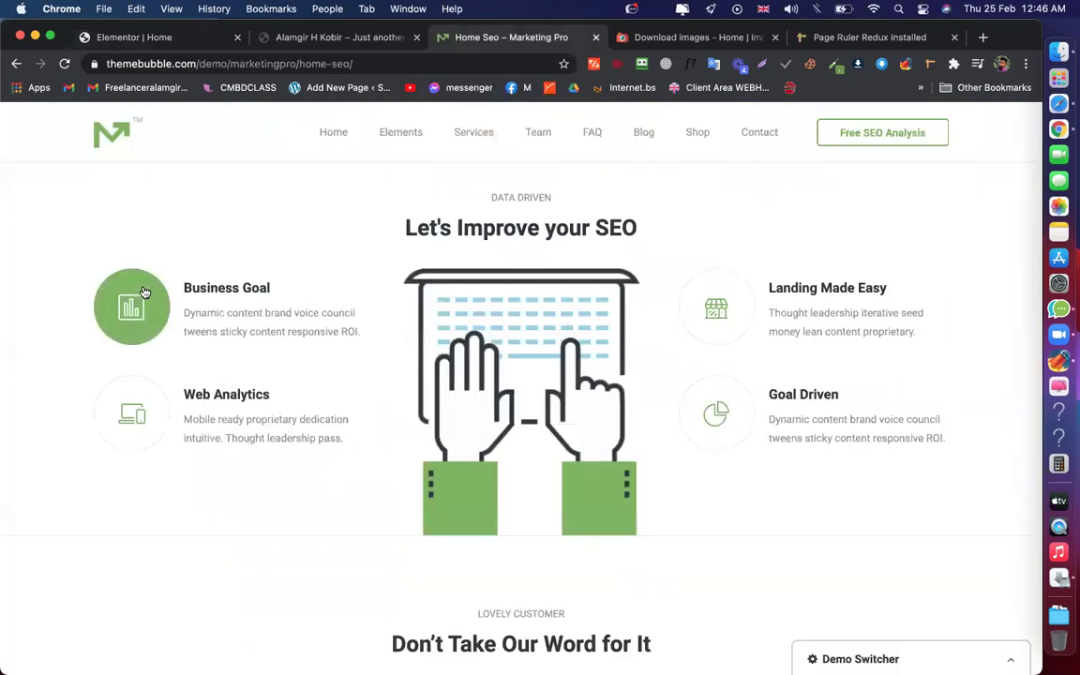
pyautogui.click(165, 37)
pyautogui.scroll(-1, 140, 388)
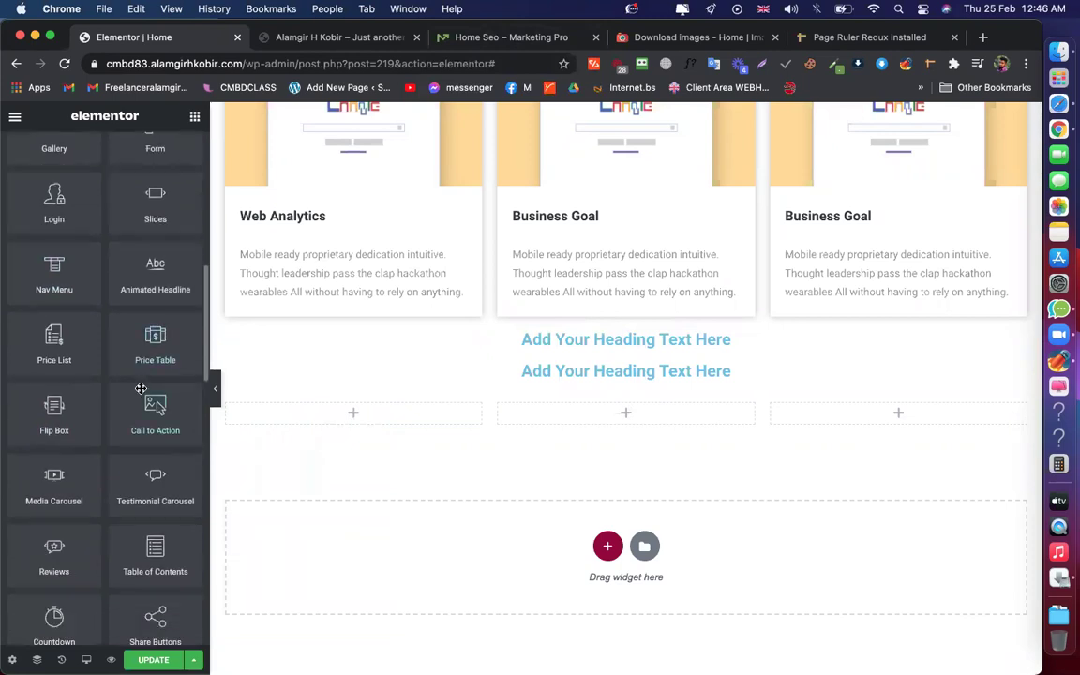
pyautogui.scroll(-5, 94, 431)
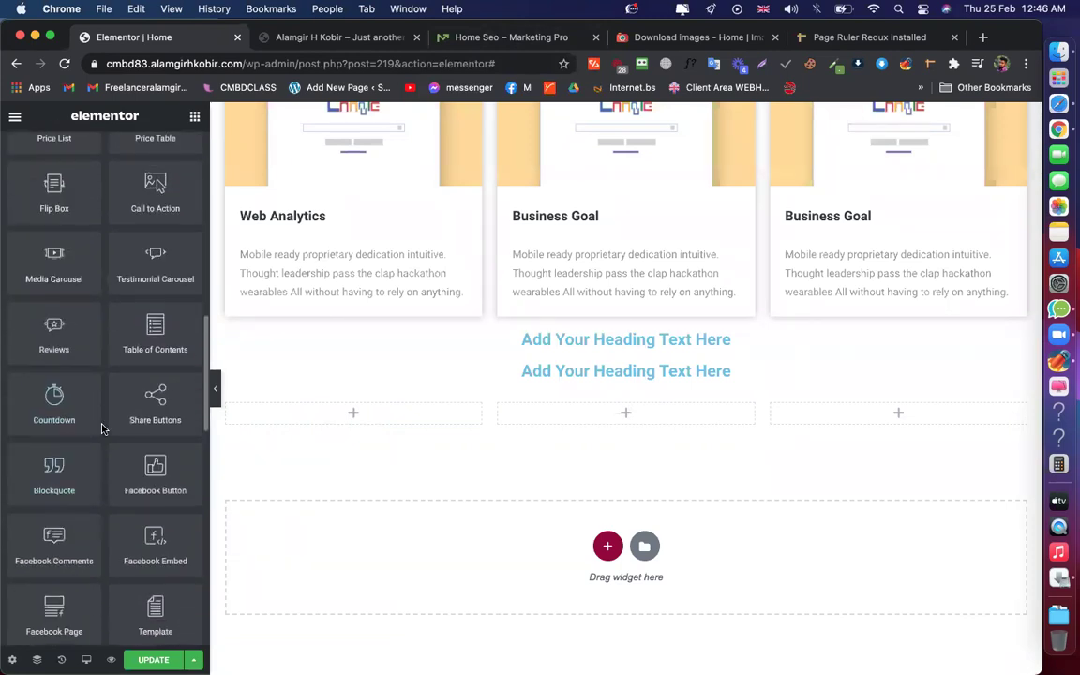
pyautogui.scroll(12, 103, 427)
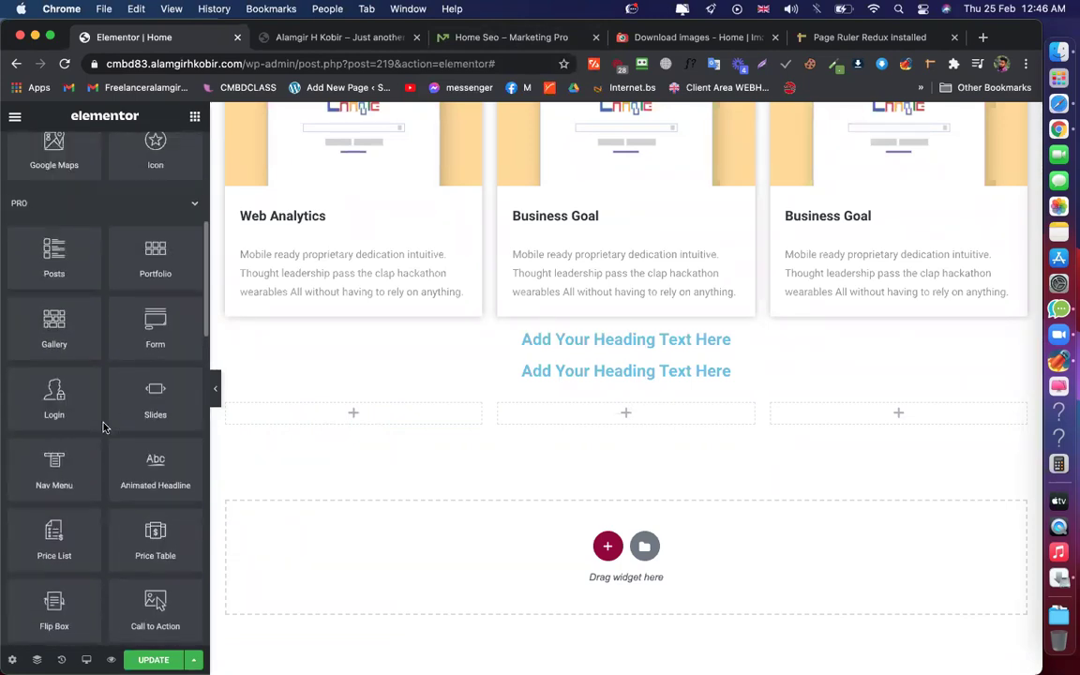
pyautogui.scroll(6, 103, 427)
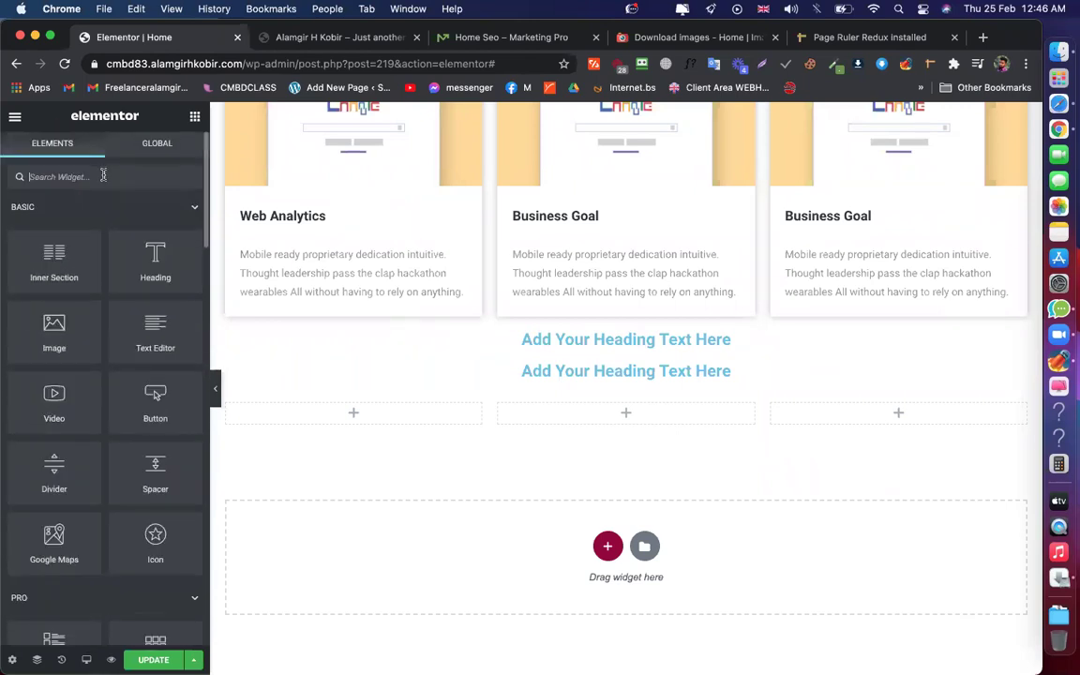
# Search the widgets for icon, add an Icon Box to the first inner column and set its icon position to left
pyautogui.click(103, 176)
pyautogui.write('ico')
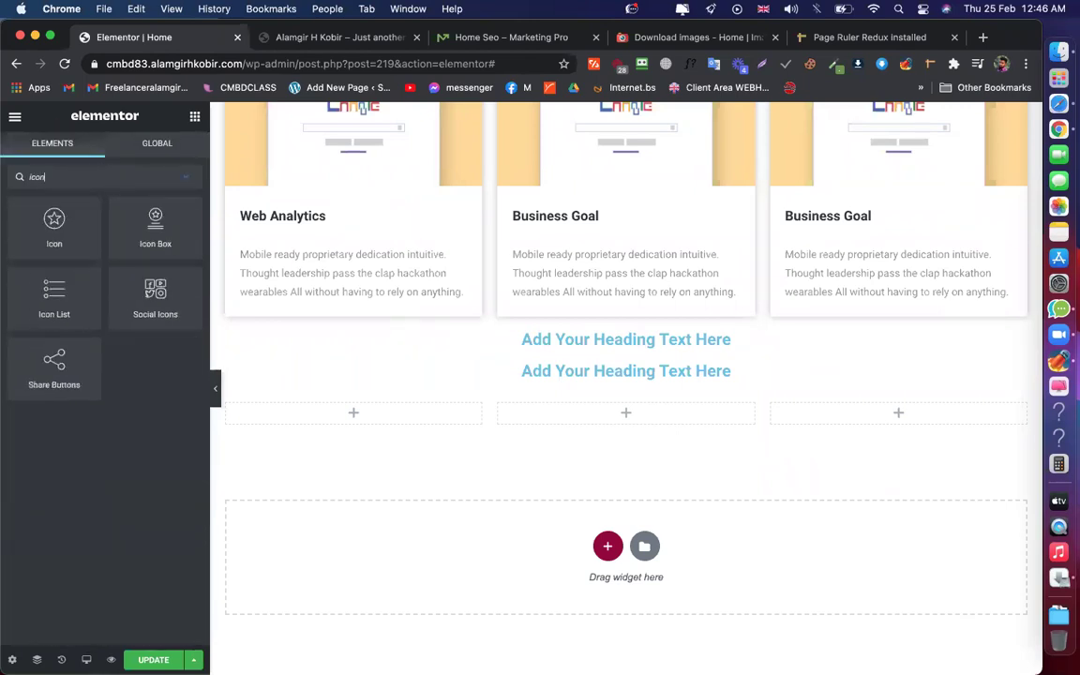
pyautogui.write('n')
pyautogui.moveTo(131, 213); pyautogui.dragTo(379, 422)
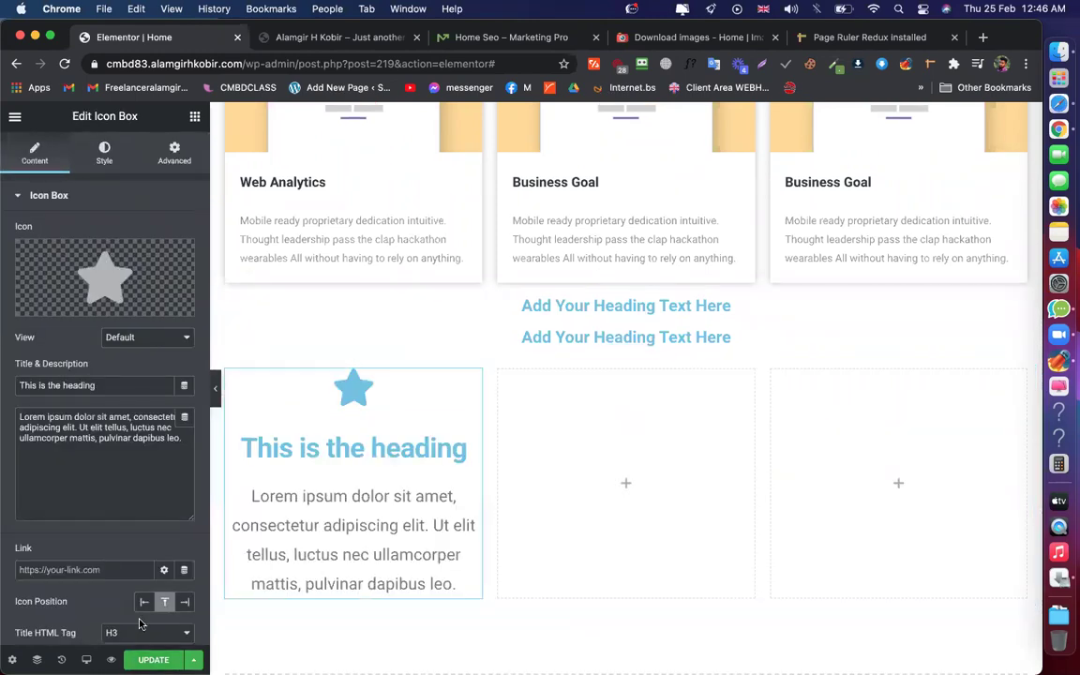
pyautogui.click(145, 602)
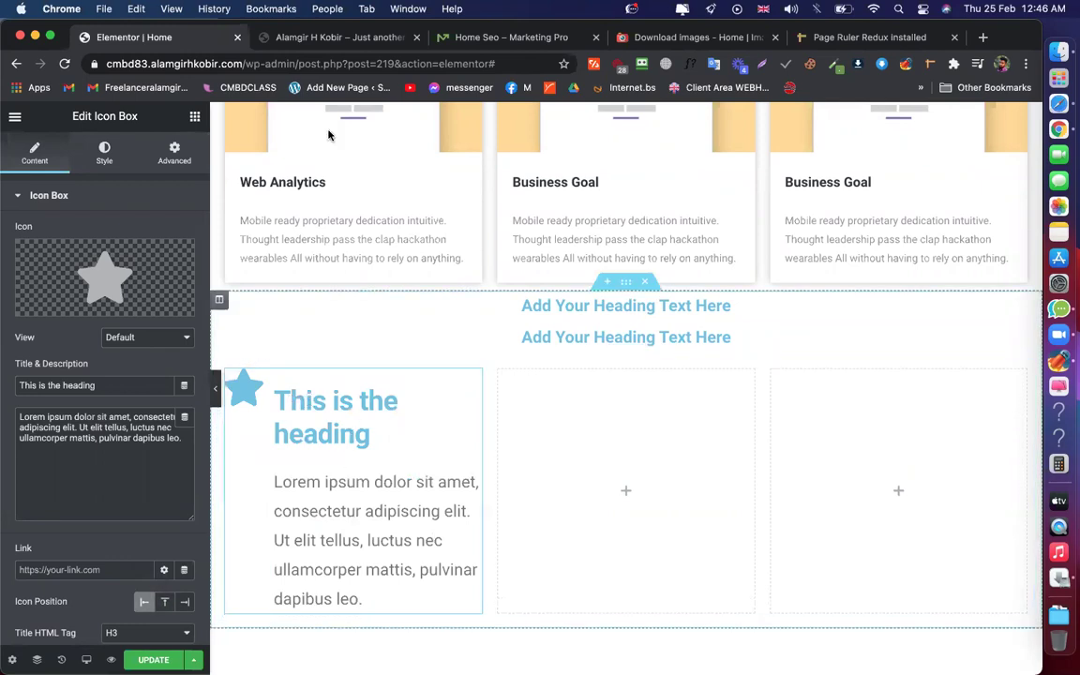
# Replace the icon box title with Business Goal, copied from the Home Seo reference page
pyautogui.click(374, 43)
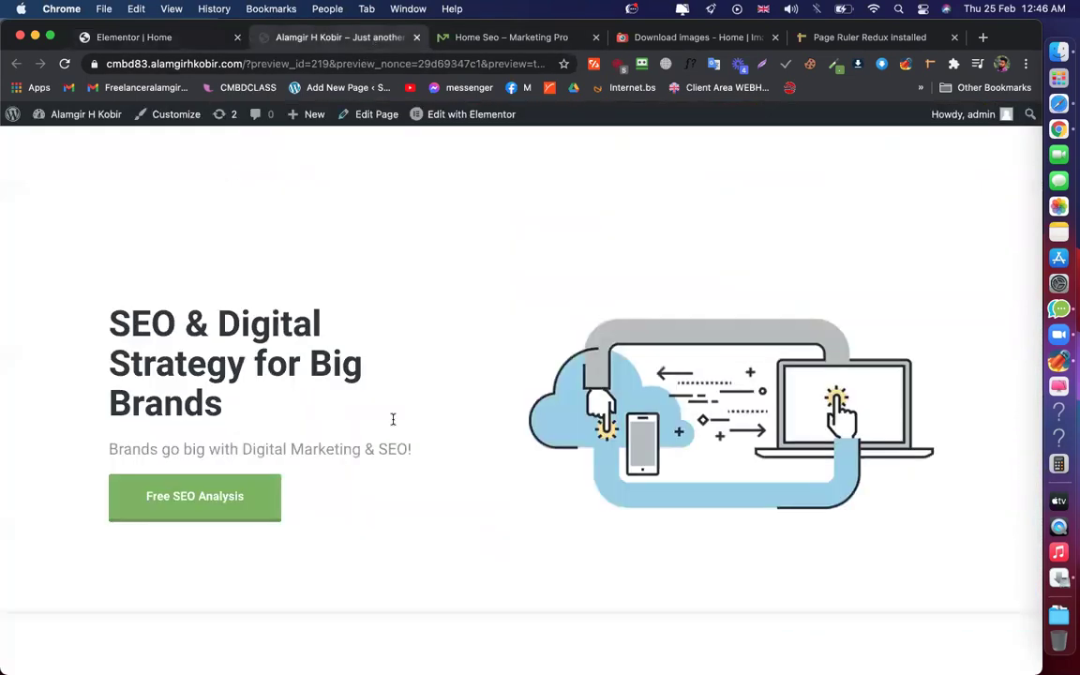
pyautogui.click(502, 37)
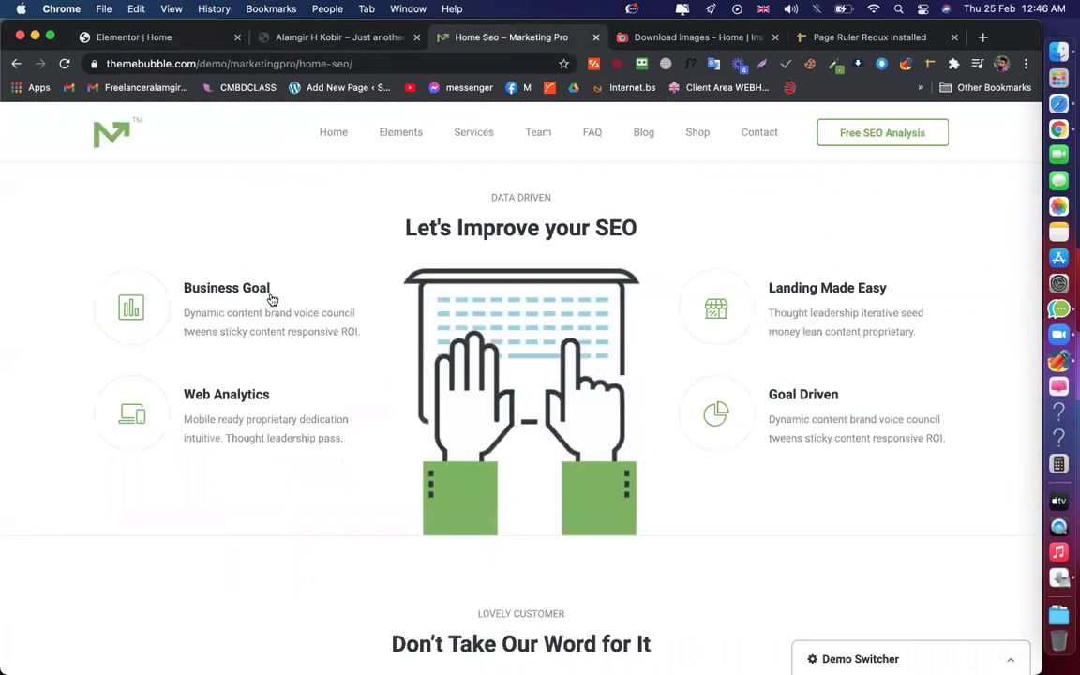
pyautogui.moveTo(297, 297); pyautogui.dragTo(180, 289)
pyautogui.press('super+c')
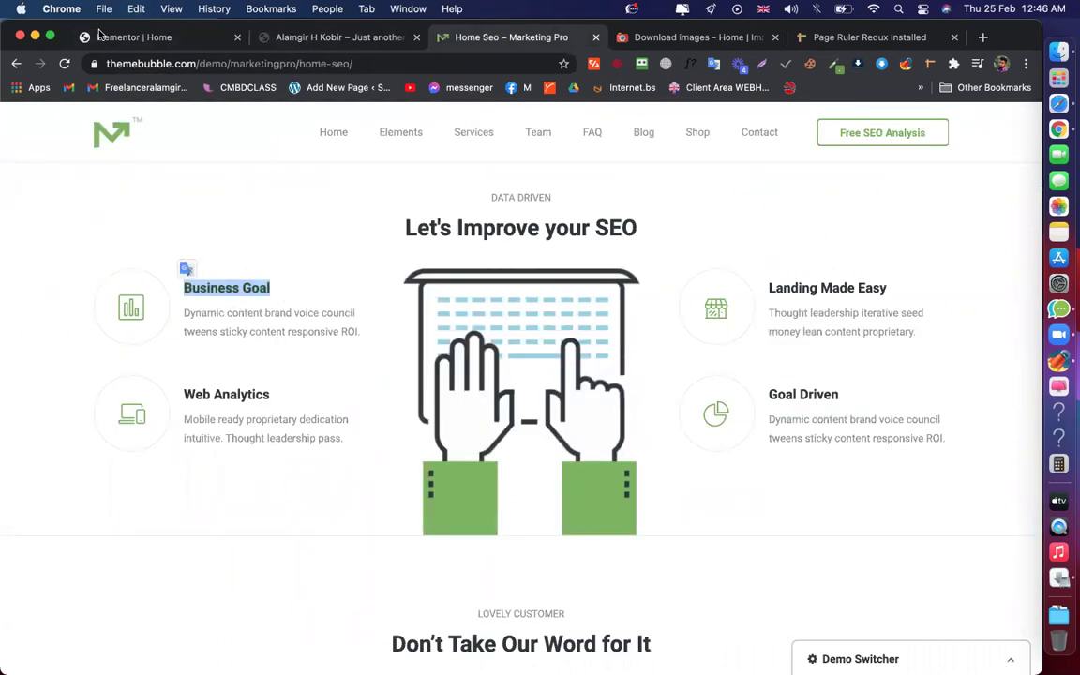
pyautogui.click(120, 41)
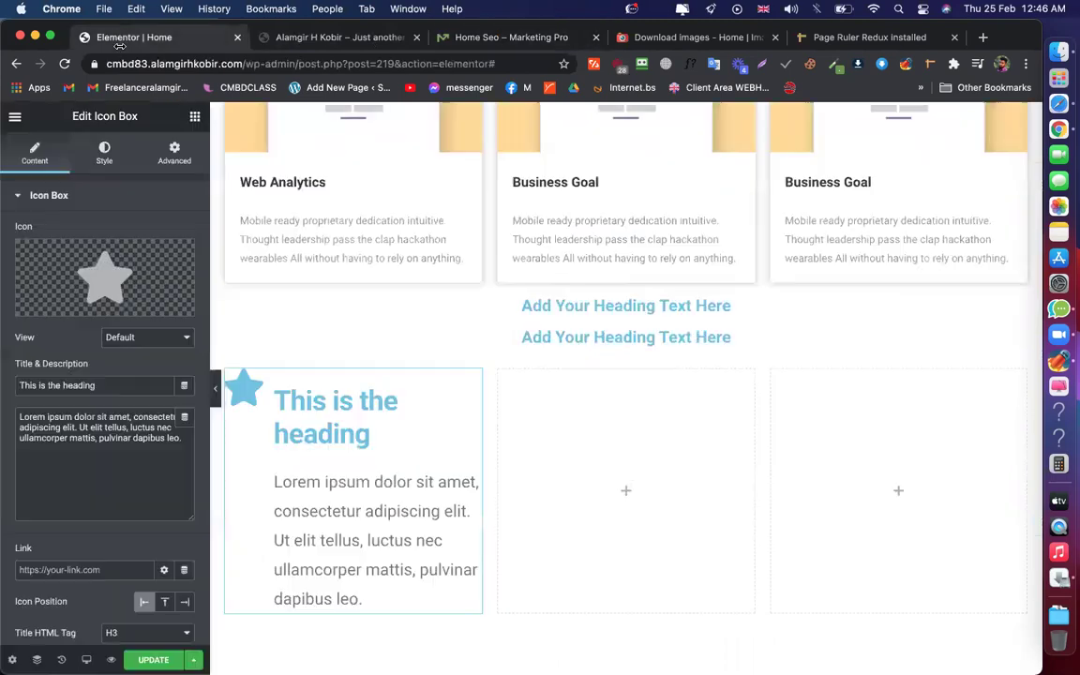
pyautogui.tripleClick(119, 378)
pyautogui.press('super+v')
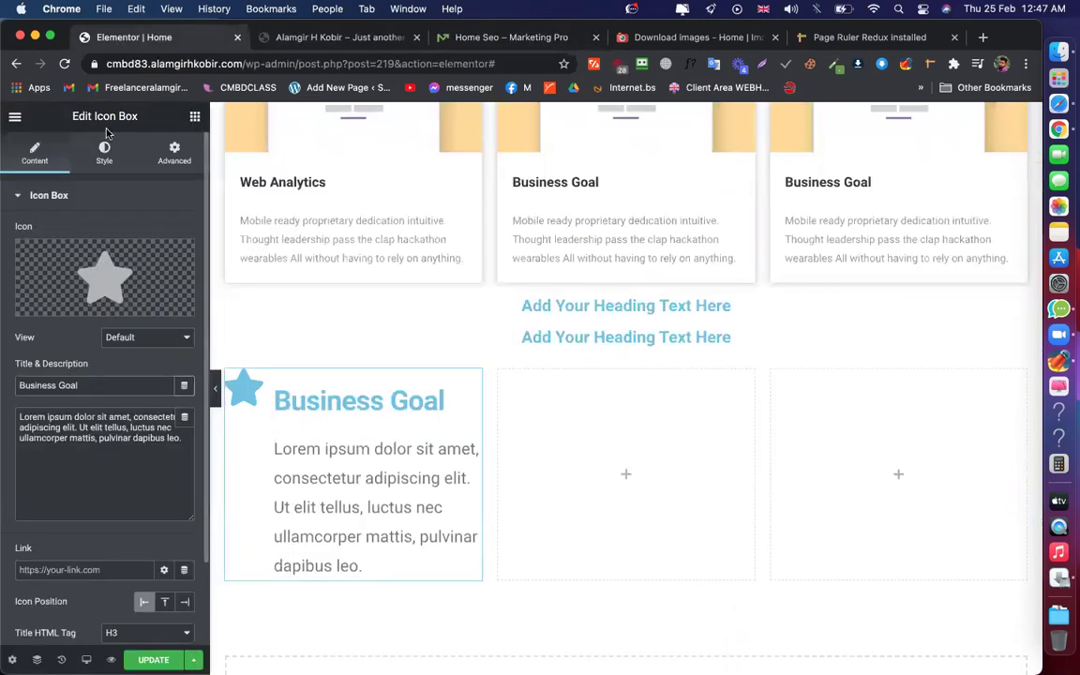
# Set the icon box's title color to dark grey #262626
pyautogui.click(104, 152)
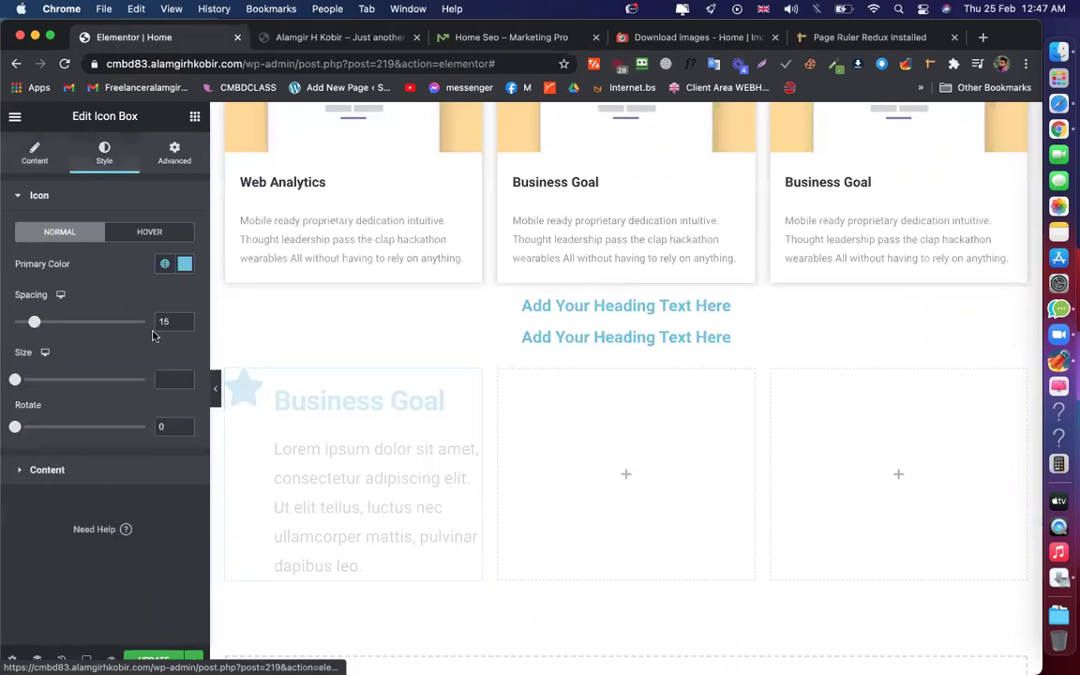
pyautogui.click(47, 470)
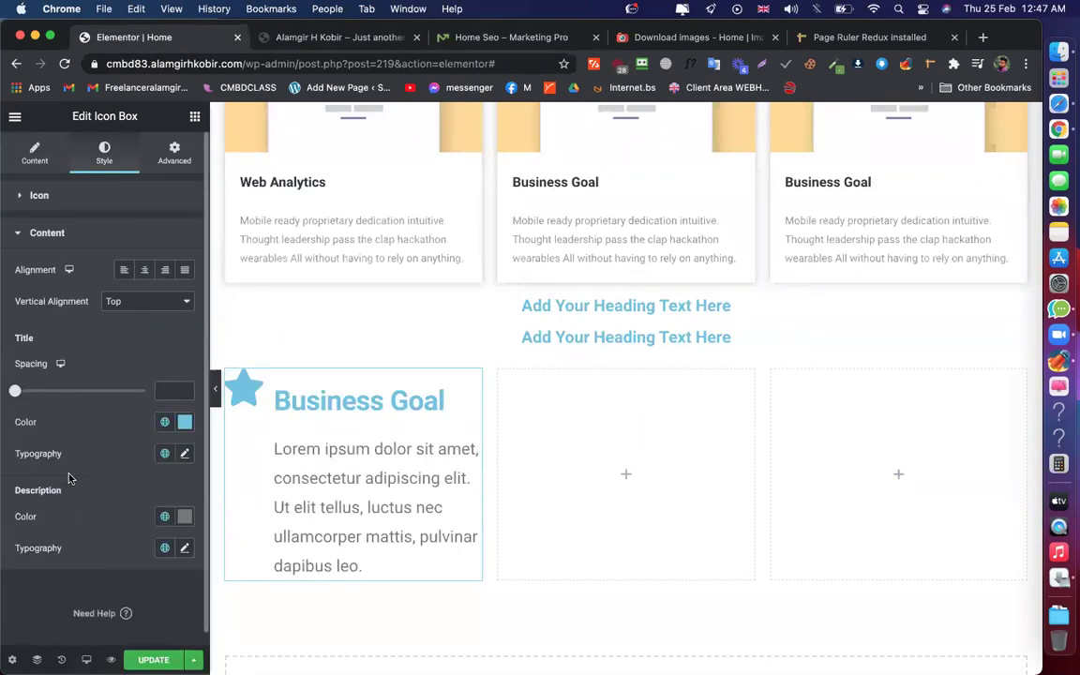
pyautogui.click(185, 425)
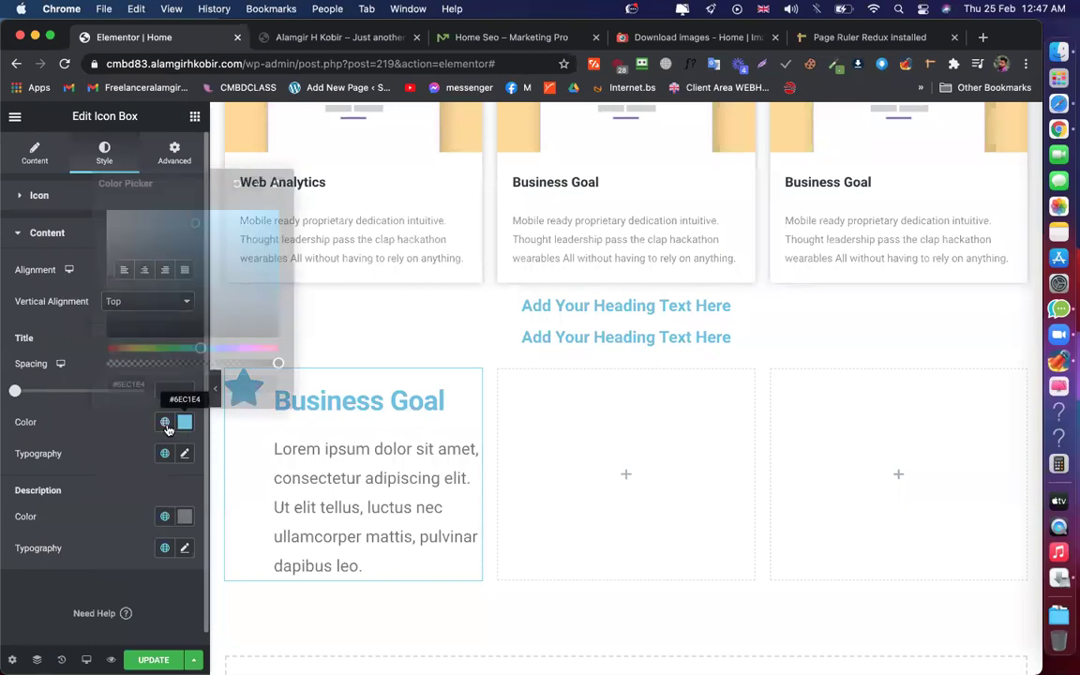
pyautogui.moveTo(118, 292); pyautogui.dragTo(105, 321)
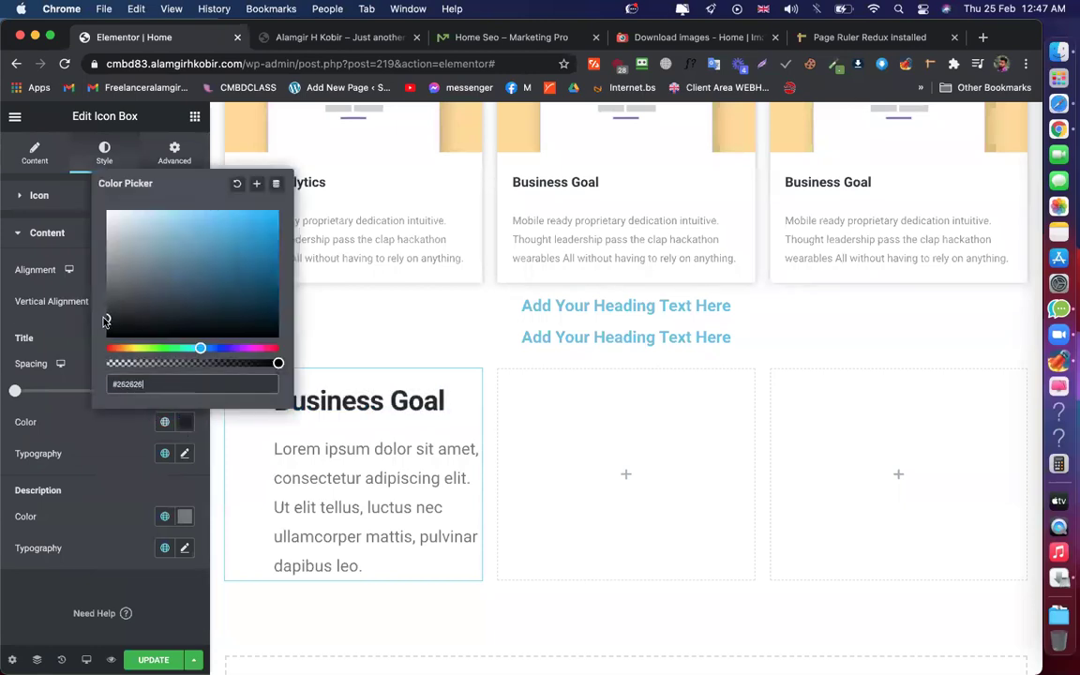
pyautogui.click(80, 451)
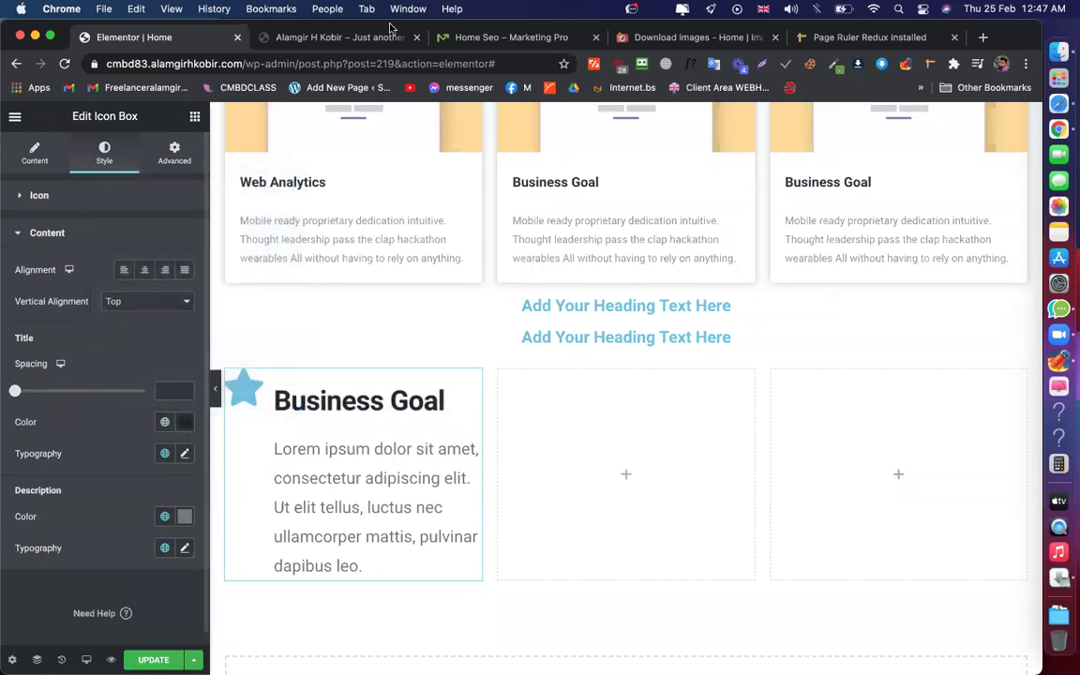
# Replace the icon box description with the Business Goal text copied from the Home Seo reference page, "Dynamic content brand voice council tweens sticky content responsive ROI."
pyautogui.click(446, 42)
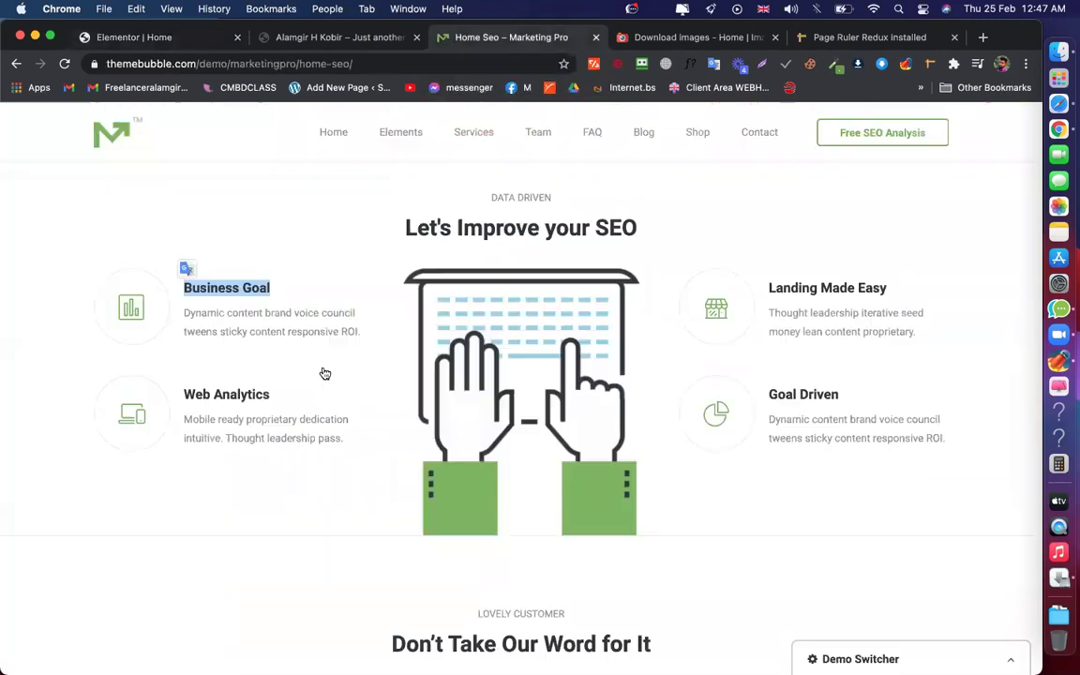
pyautogui.doubleClick(261, 332)
pyautogui.tripleClick(262, 332)
pyautogui.press('super+c')
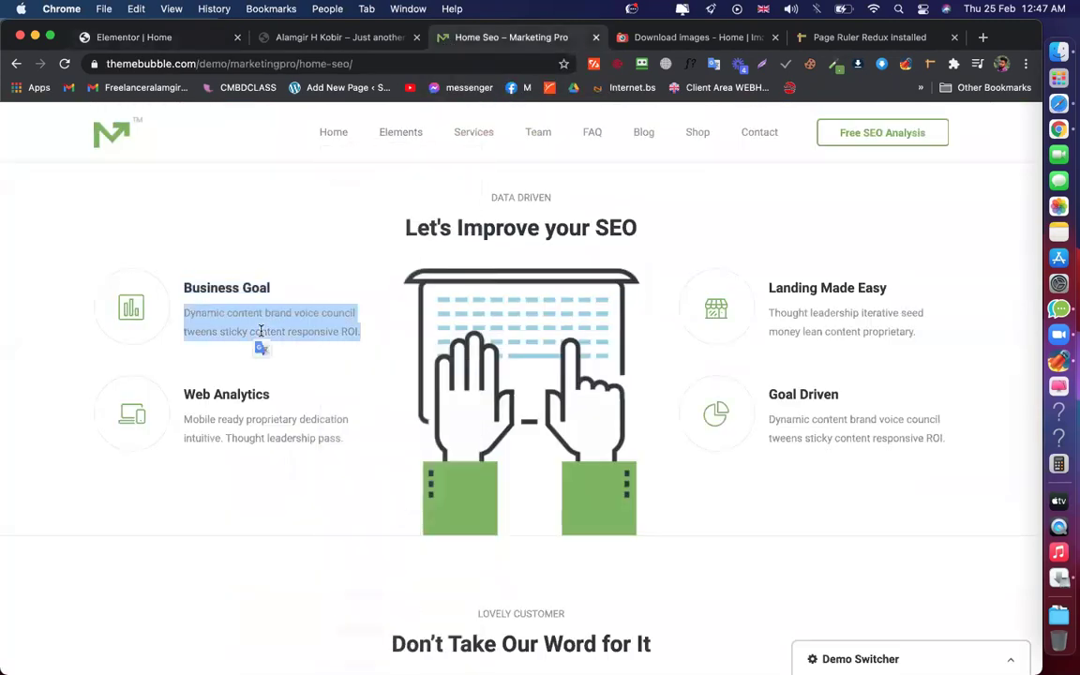
pyautogui.rightClick(261, 332)
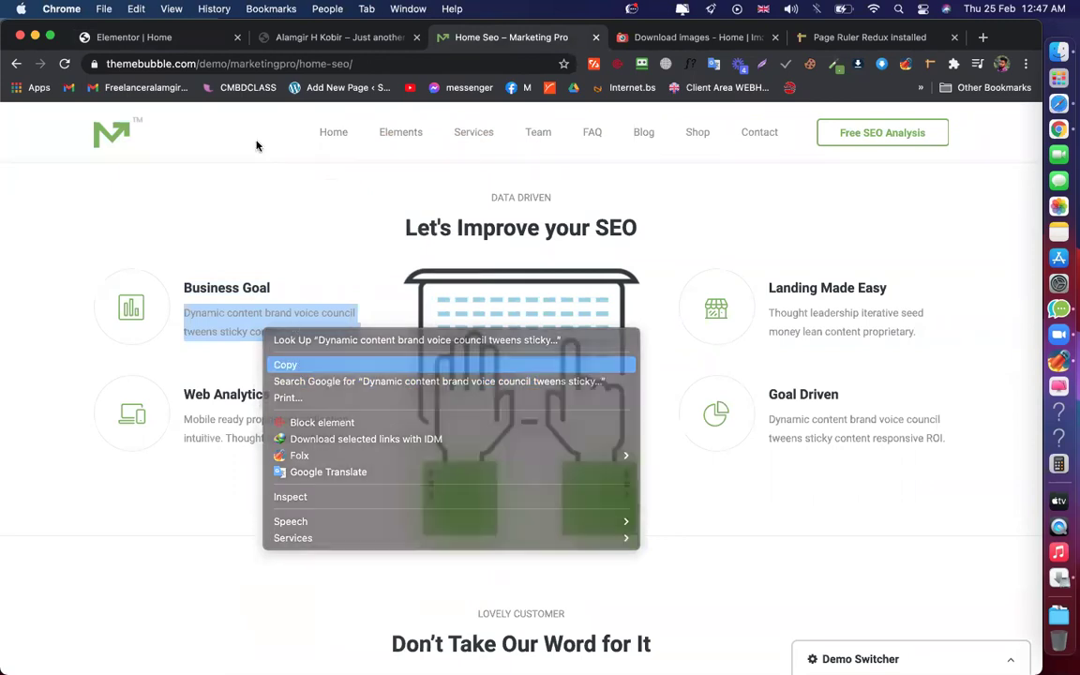
pyautogui.click(184, 42)
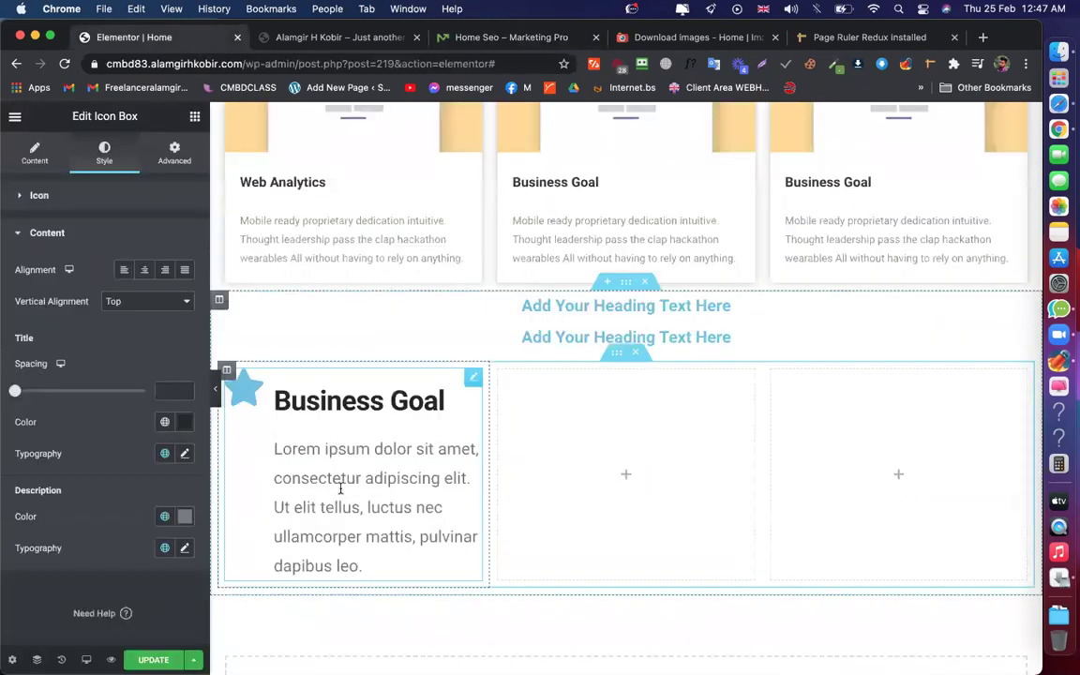
pyautogui.click(35, 153)
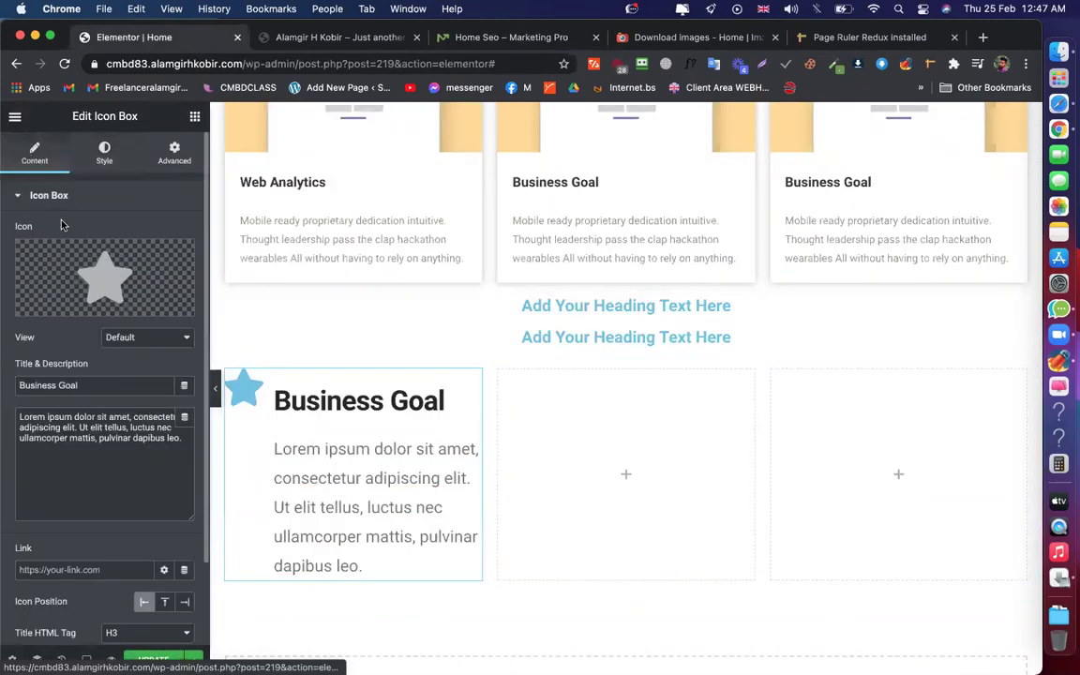
pyautogui.click(88, 453)
pyautogui.press('super+a')
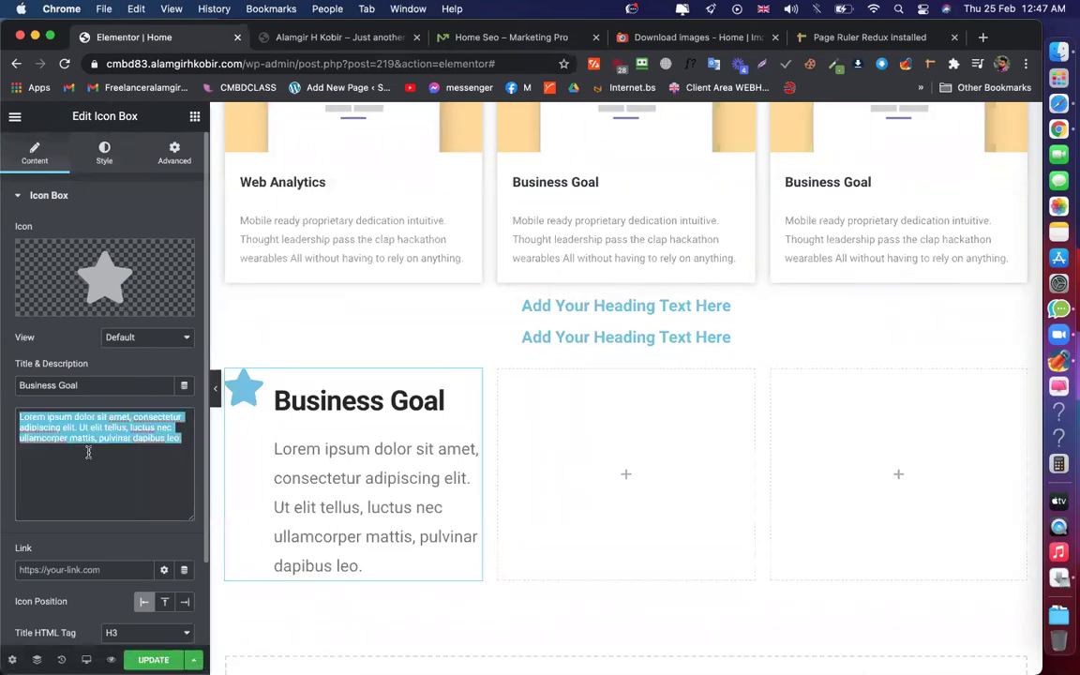
pyautogui.press('super+v')
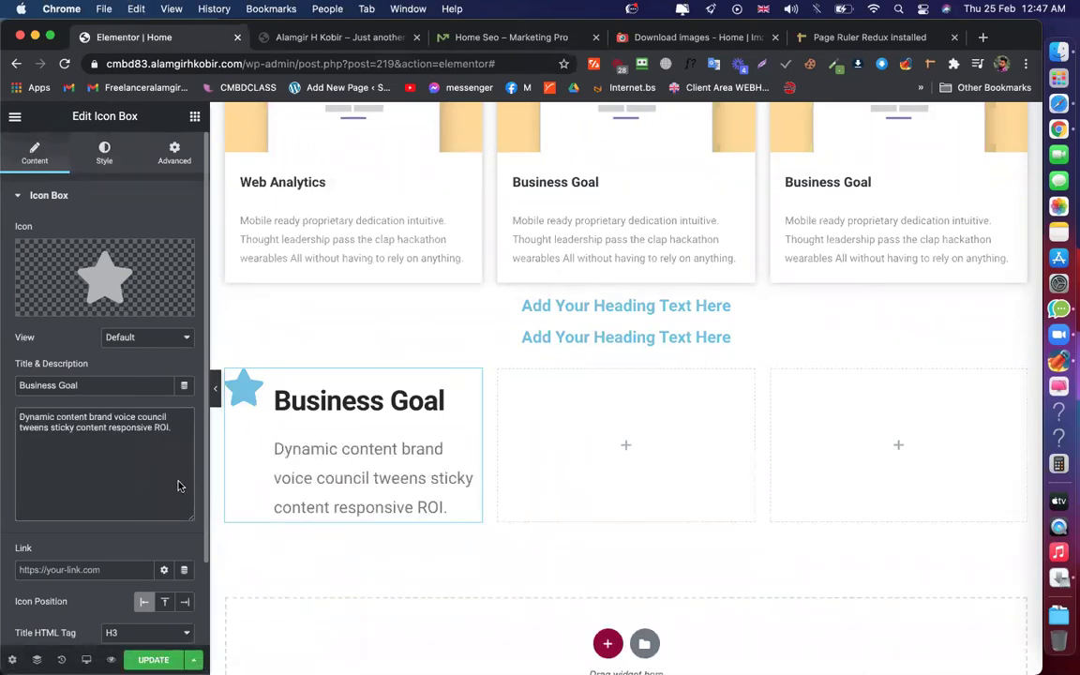
pyautogui.moveTo(112, 271)
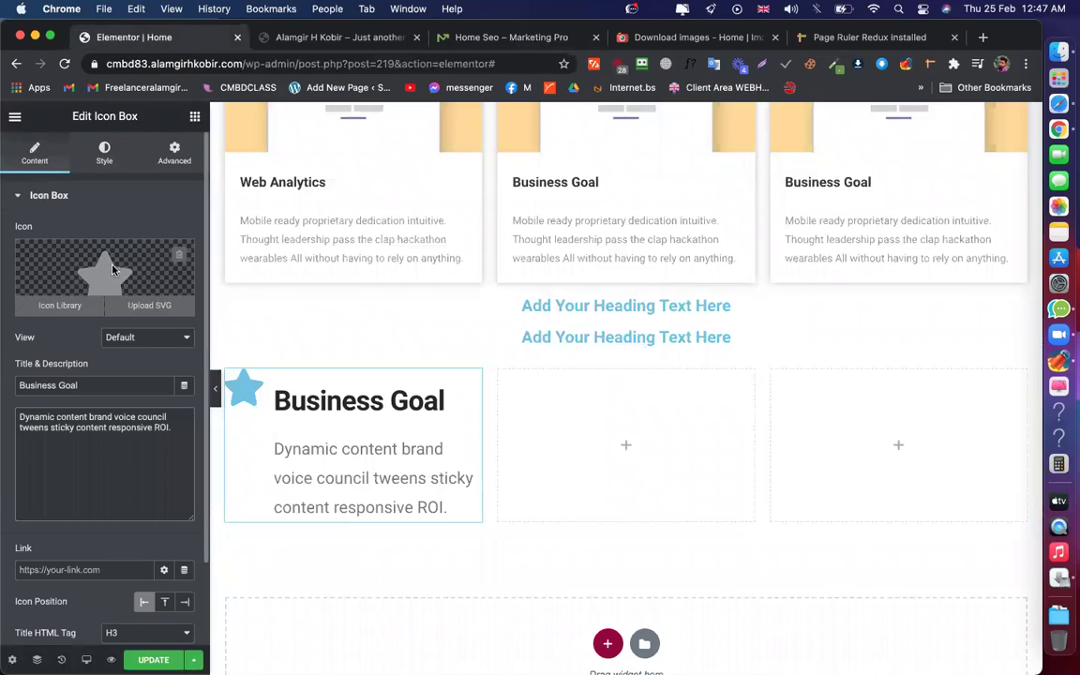
pyautogui.click(100, 237)
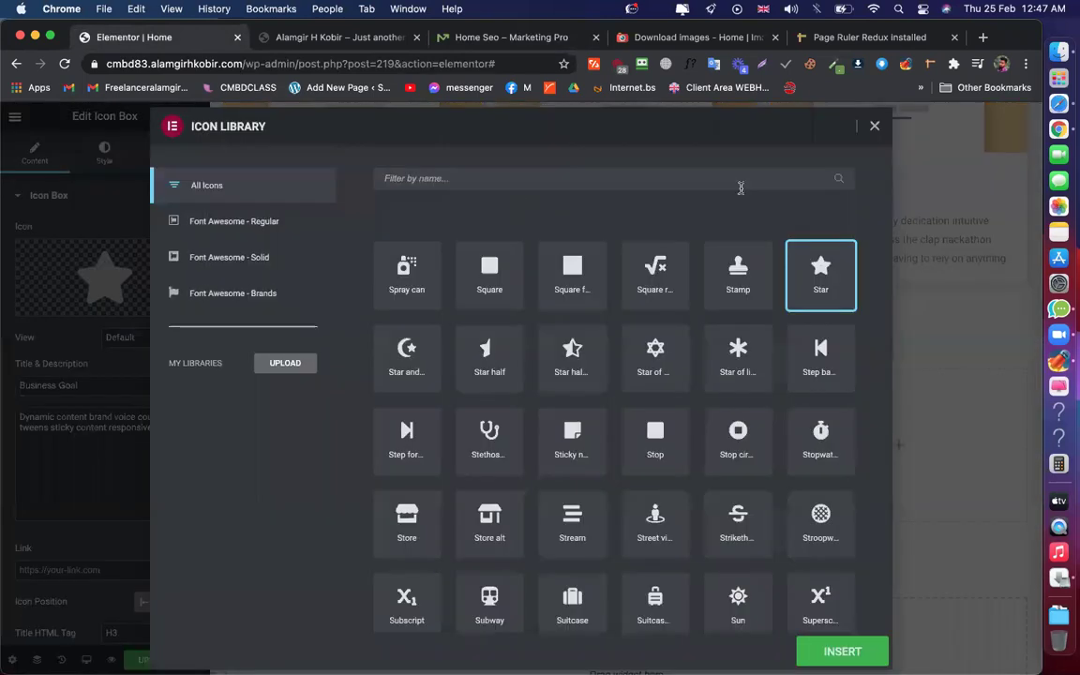
pyautogui.click(869, 126)
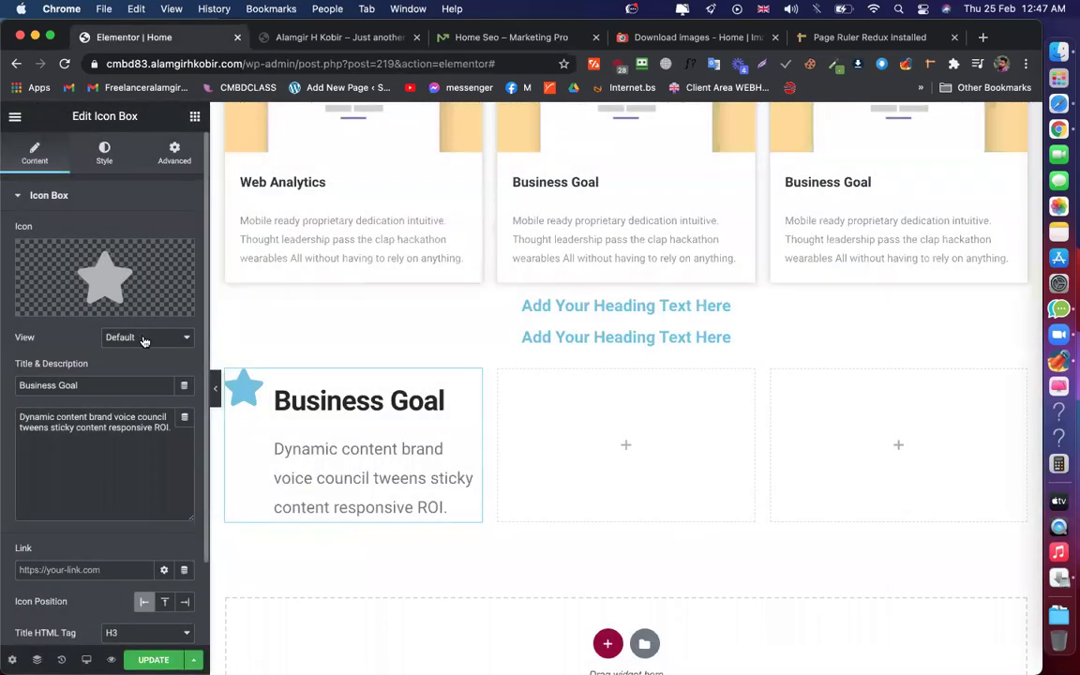
# Set the icon box's view to Framed after trying Stacked, and compare it with the circled icons on the Home Seo reference page
pyautogui.click(144, 339)
pyautogui.click(136, 352)
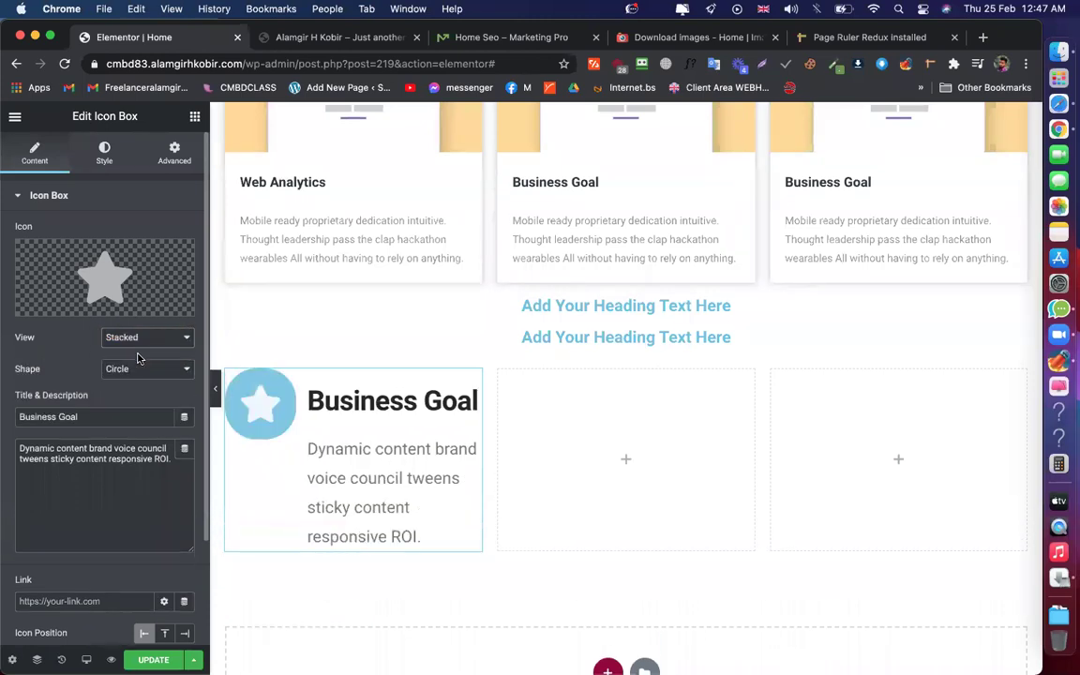
pyautogui.click(143, 339)
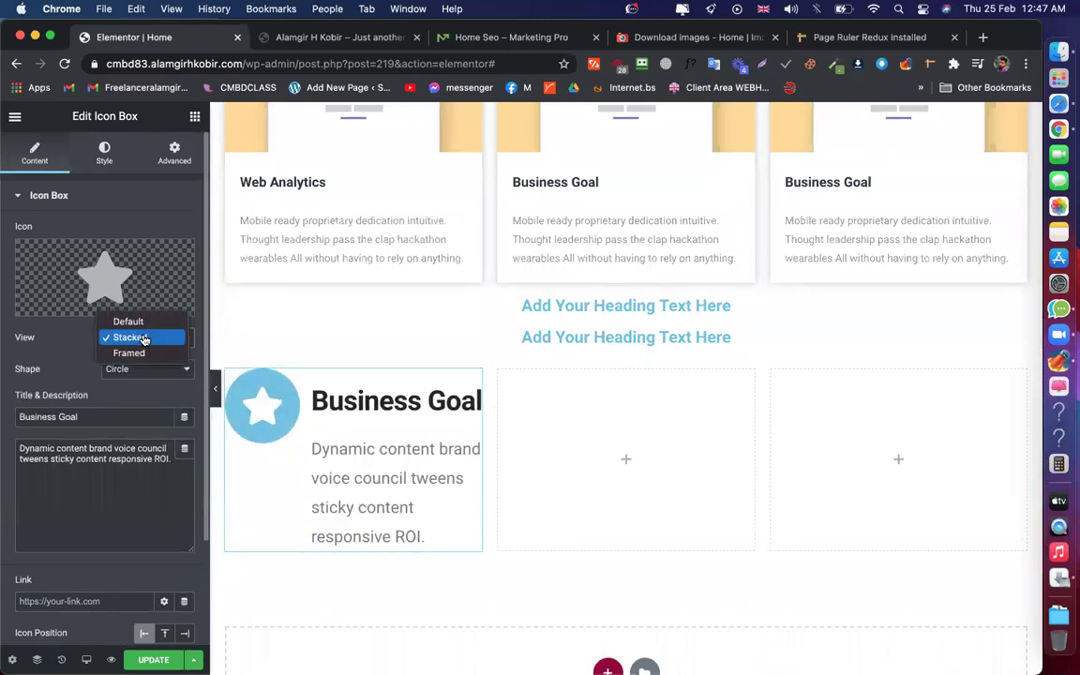
pyautogui.click(143, 350)
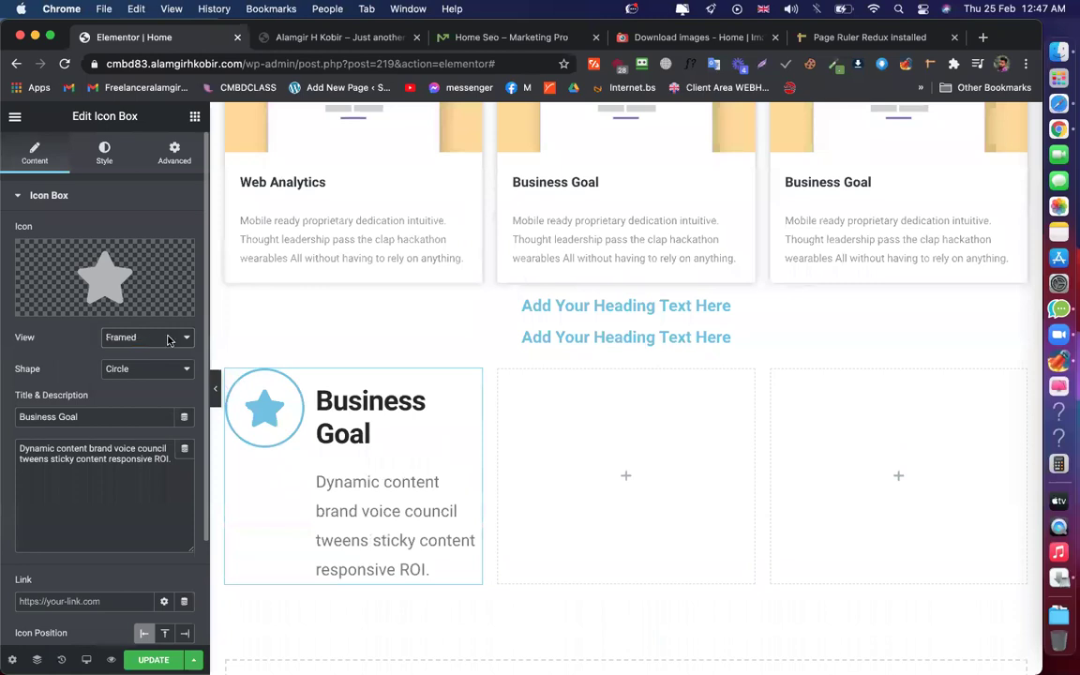
pyautogui.click(476, 37)
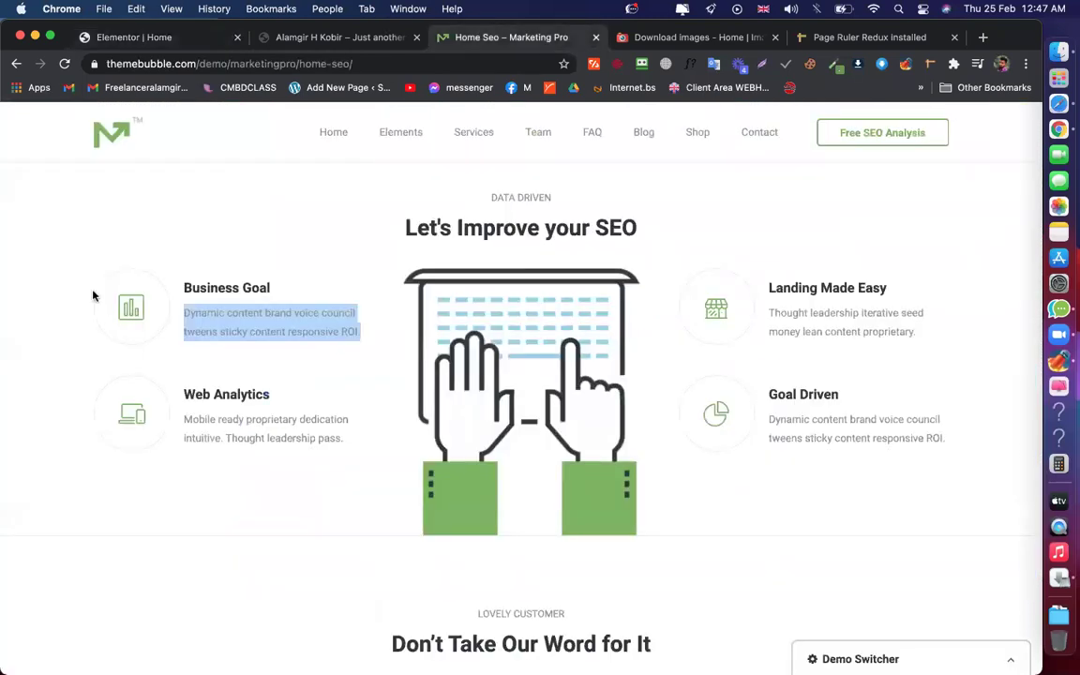
pyautogui.click(146, 40)
pyautogui.moveTo(133, 249)
pyautogui.scroll(-1, 133, 248)
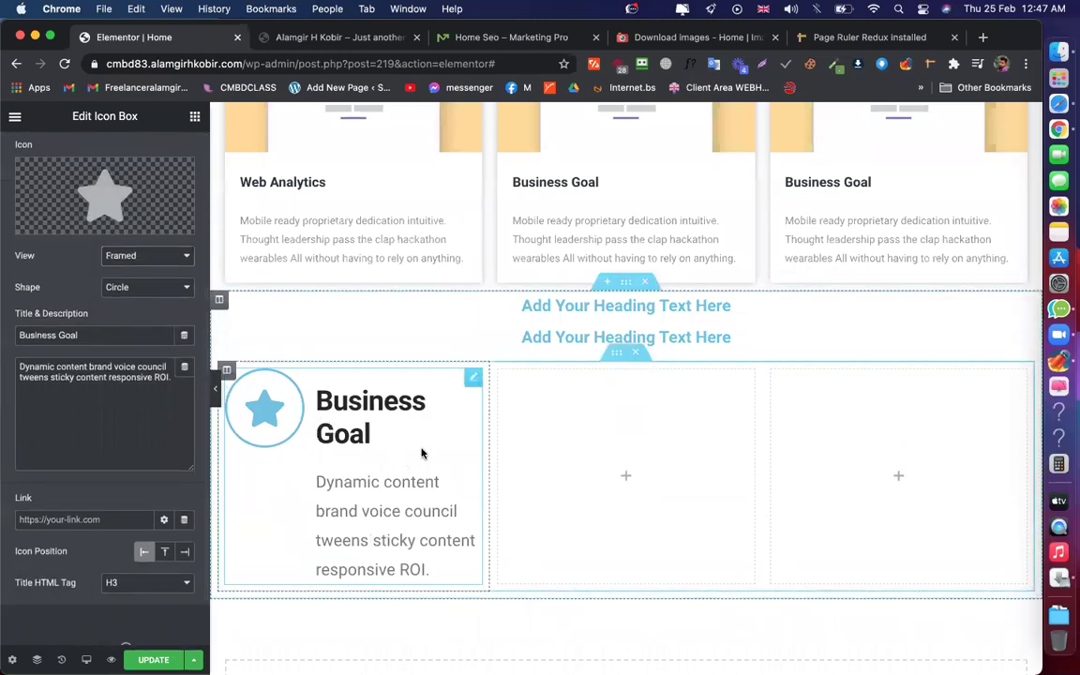
# Set the icon box title's font size to 22 px
pyautogui.scroll(2, 108, 187)
pyautogui.click(113, 162)
pyautogui.scroll(-4, 174, 403)
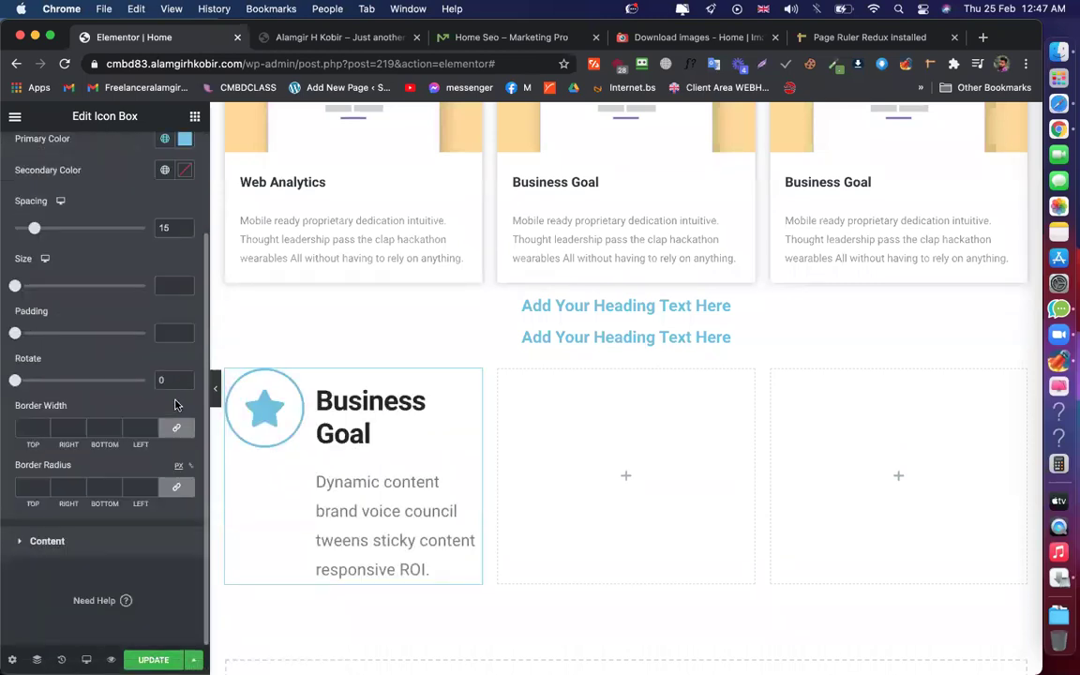
pyautogui.click(94, 548)
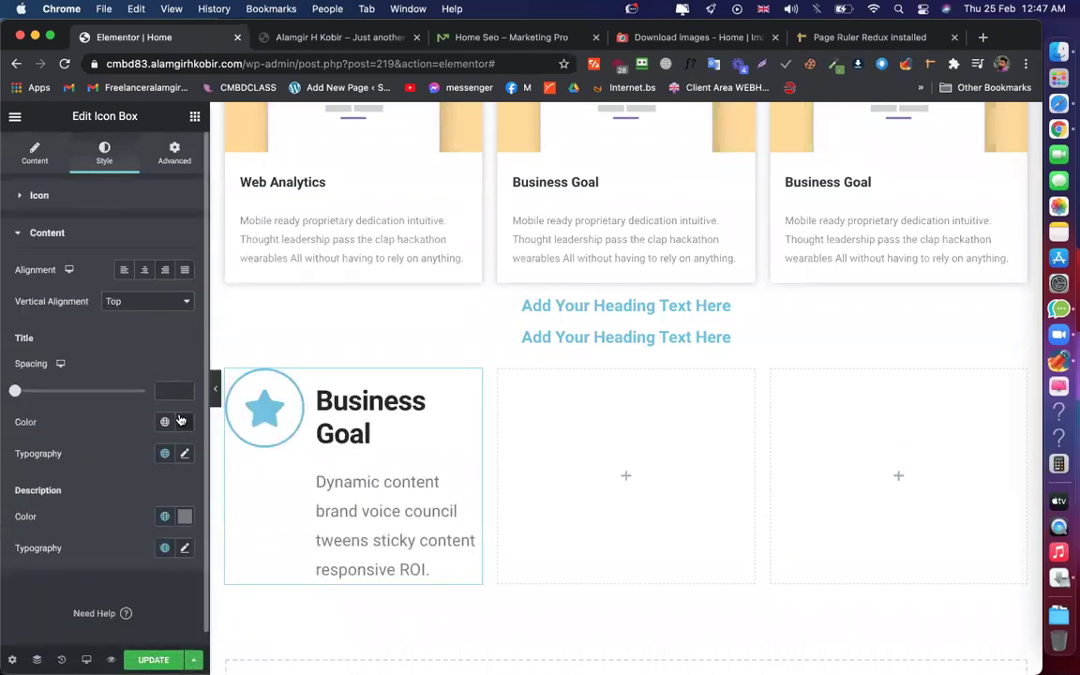
pyautogui.click(184, 454)
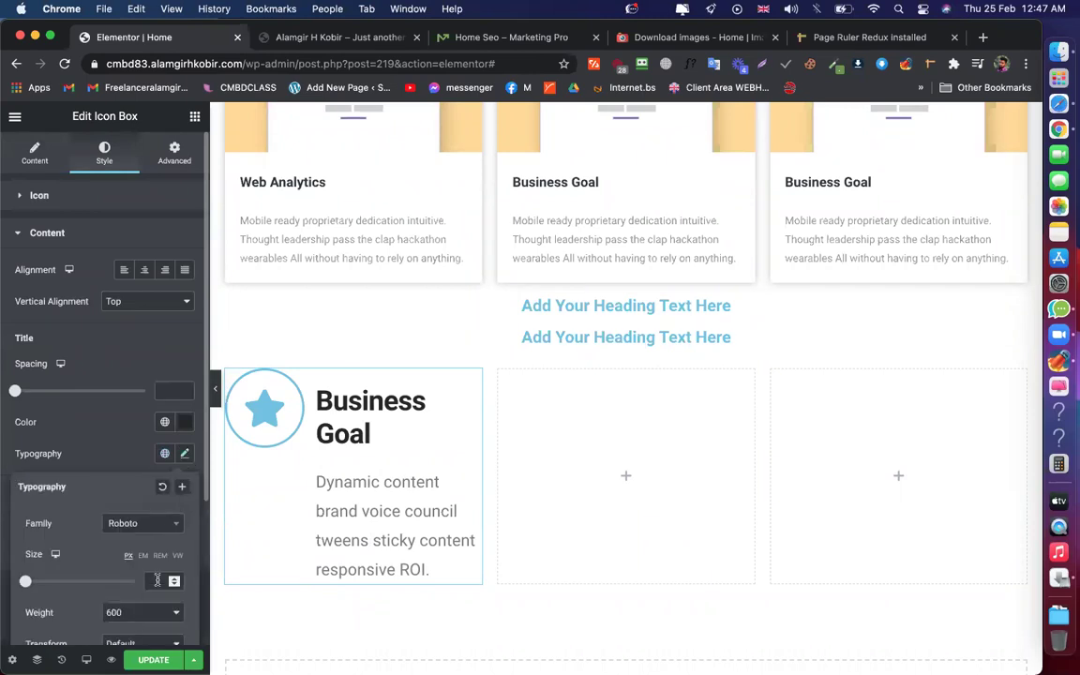
pyautogui.click(156, 580)
pyautogui.write('22')
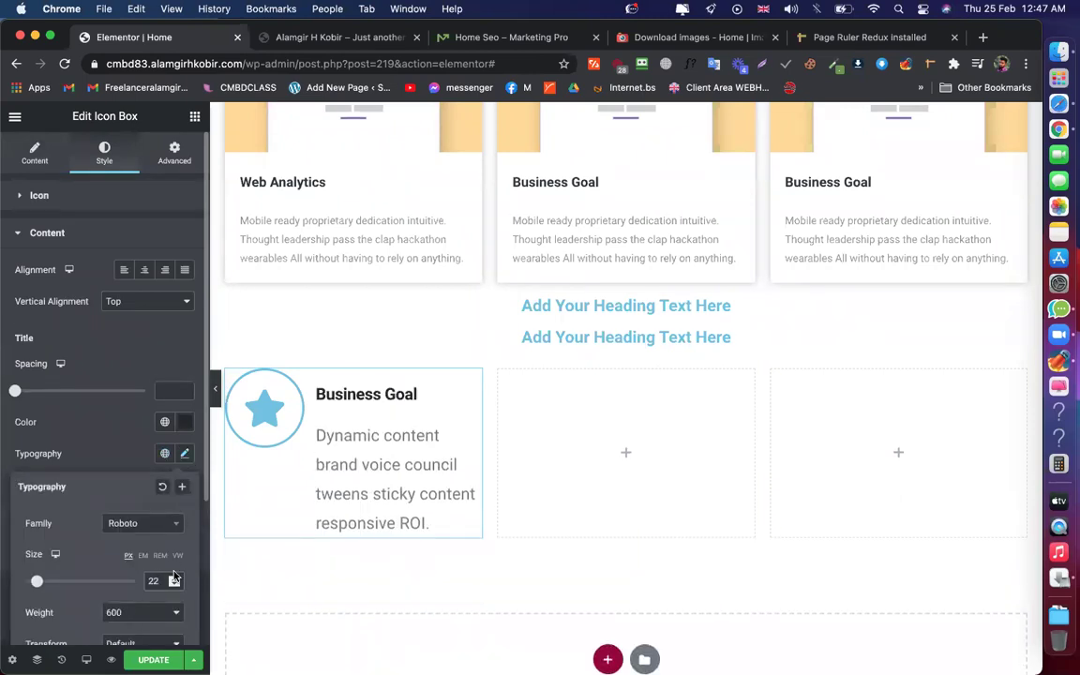
pyautogui.click(345, 448)
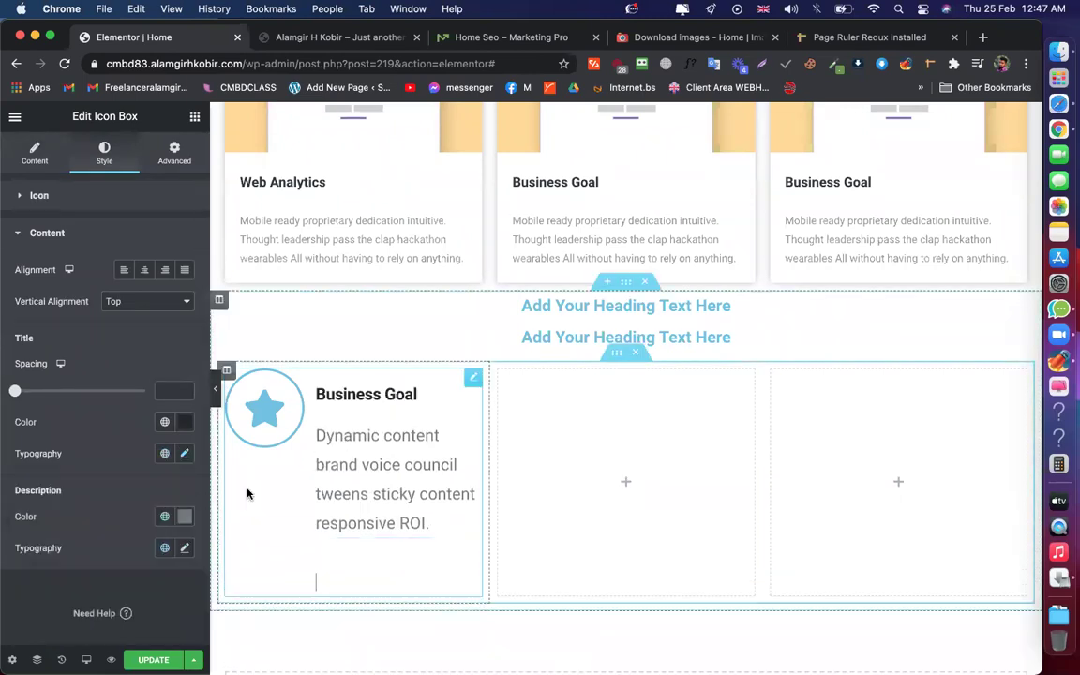
# Set the icon box description's font size to 16 px
pyautogui.click(185, 547)
pyautogui.scroll(-2, 148, 611)
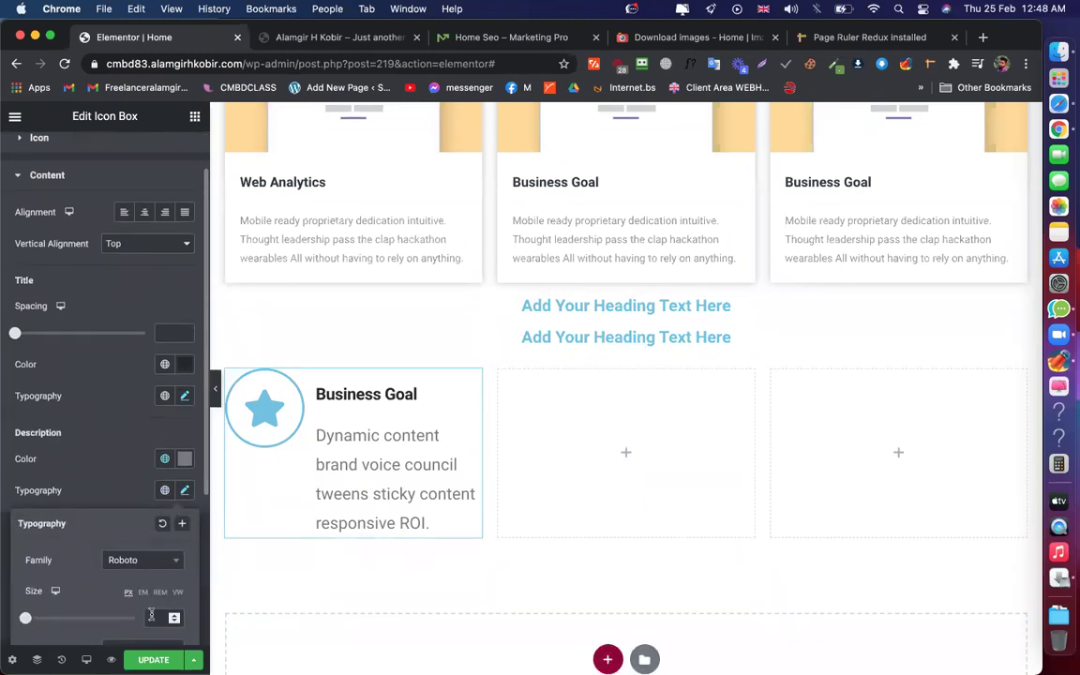
pyautogui.write('14')
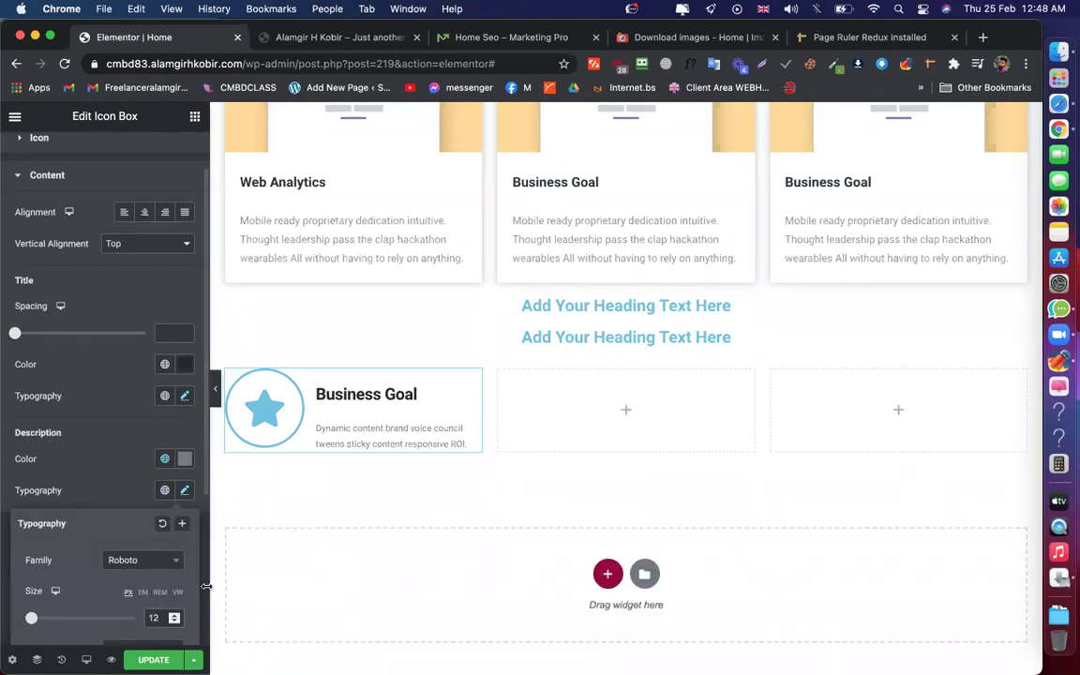
pyautogui.press('Up')
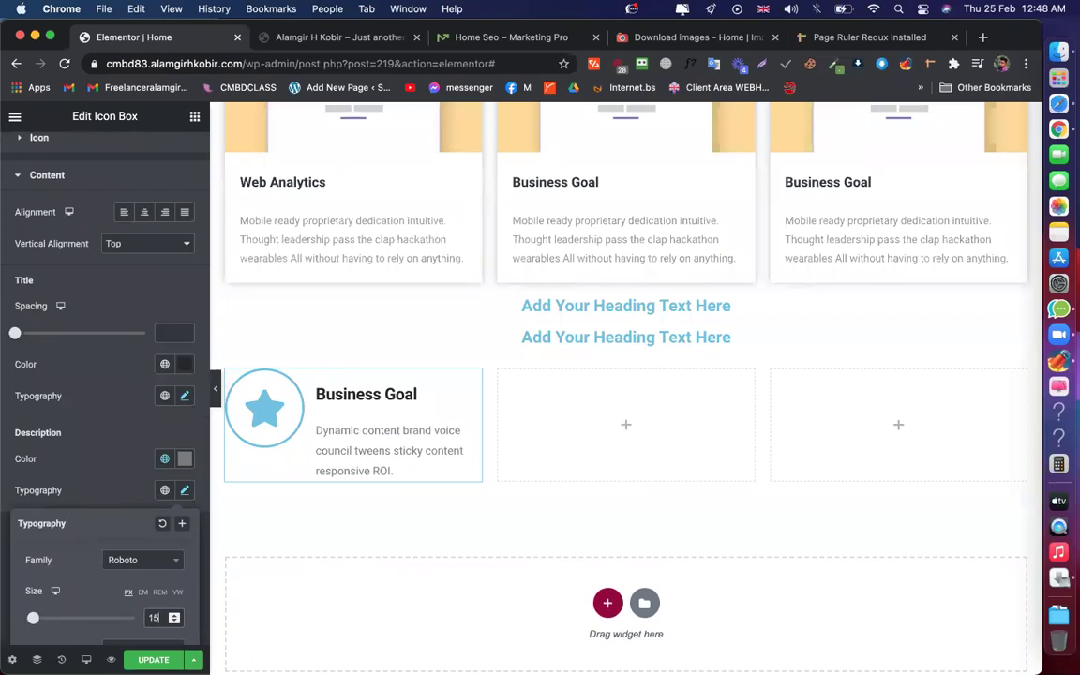
pyautogui.press('Up')
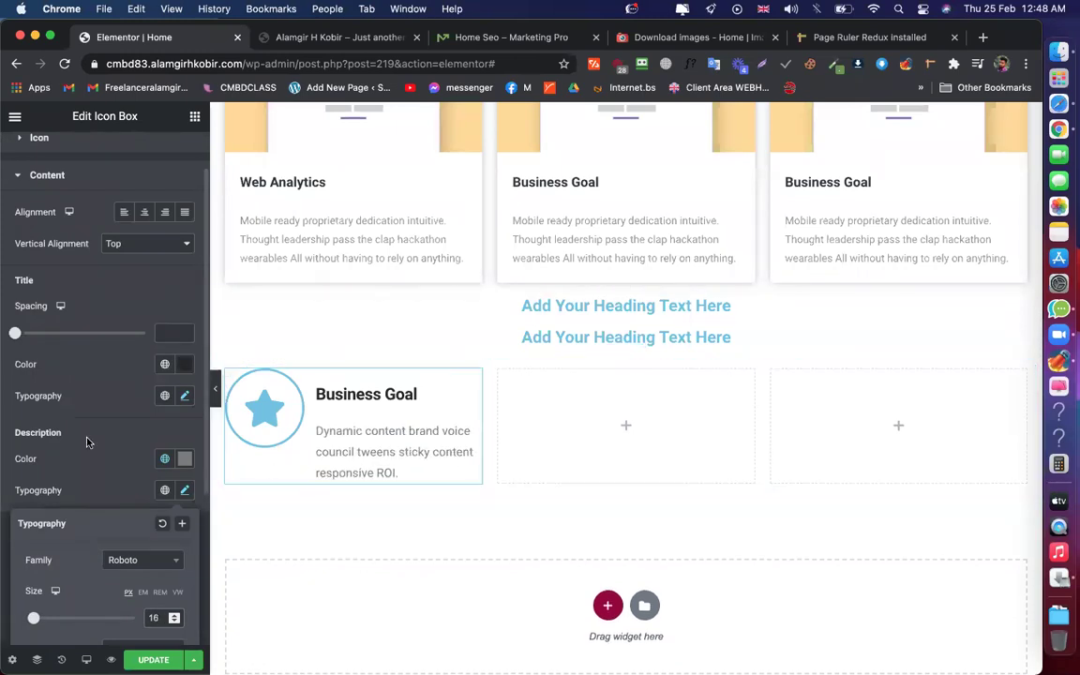
pyautogui.click(87, 441)
# Align the icon box content left with Middle vertical alignment, and check the Business Goal icon on the Home Seo reference page
pyautogui.scroll(2, 82, 394)
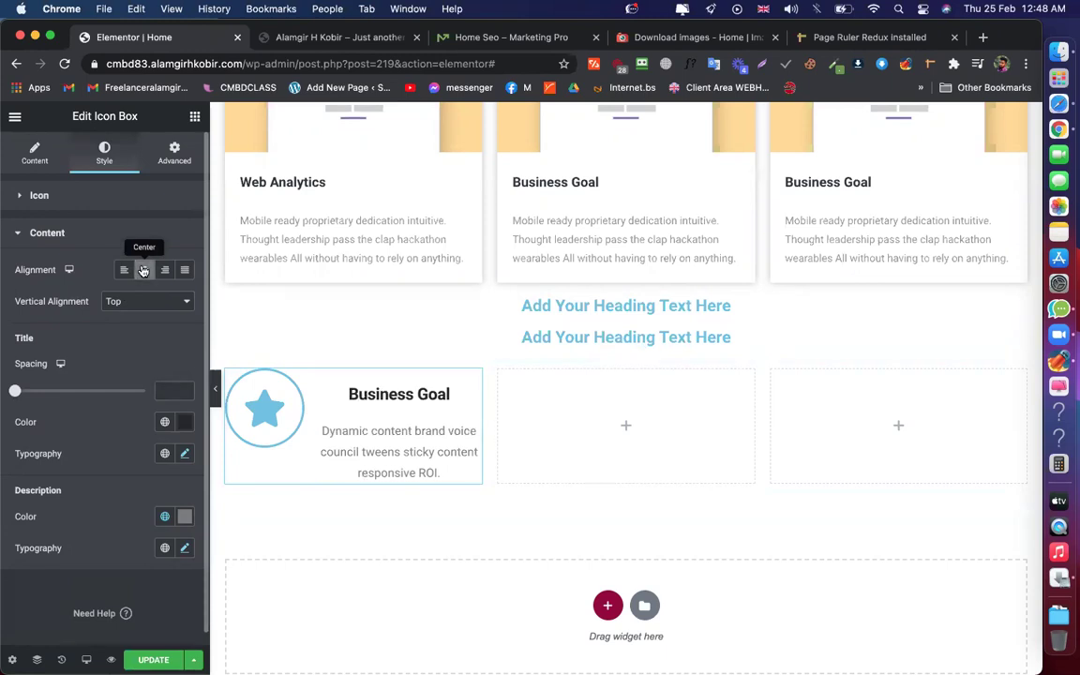
pyautogui.click(123, 270)
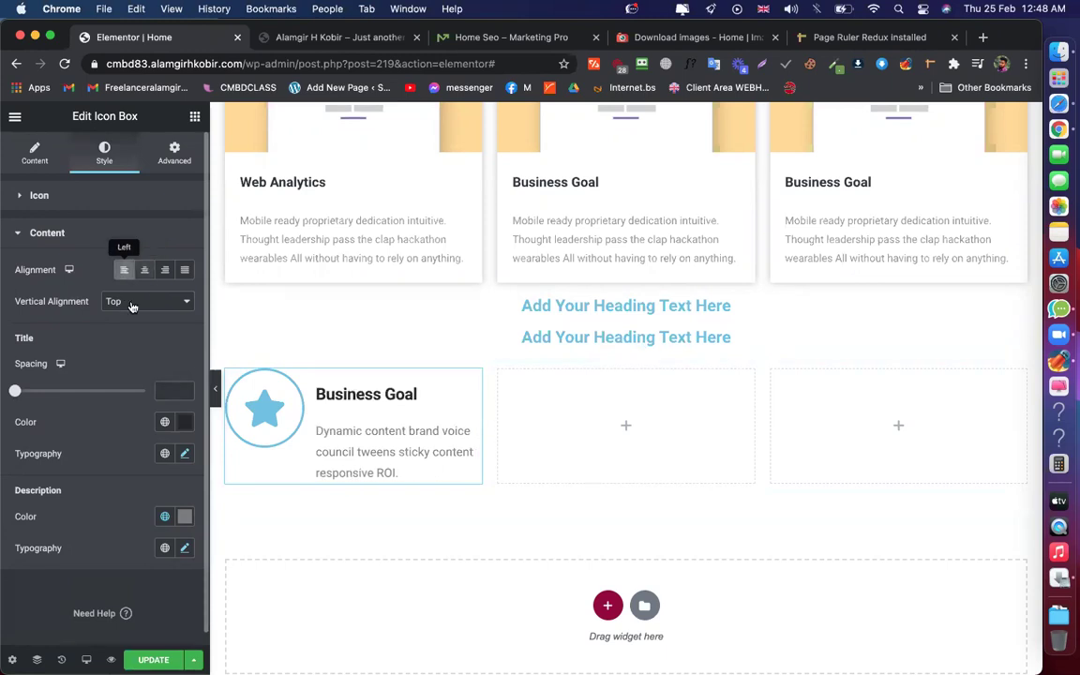
pyautogui.click(129, 312)
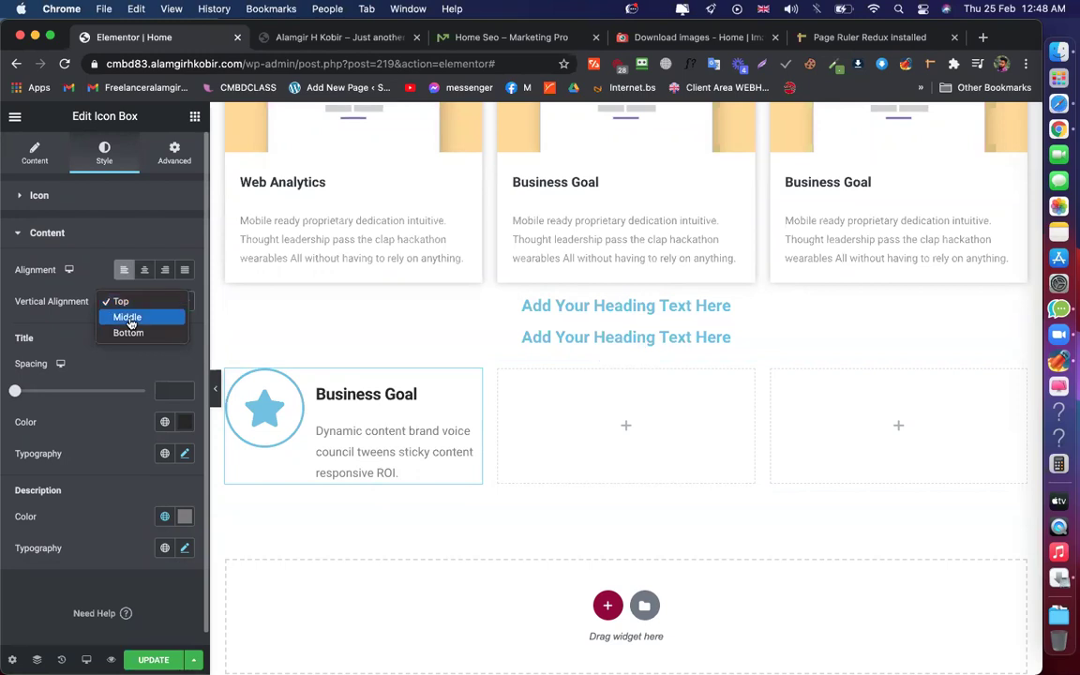
pyautogui.click(129, 317)
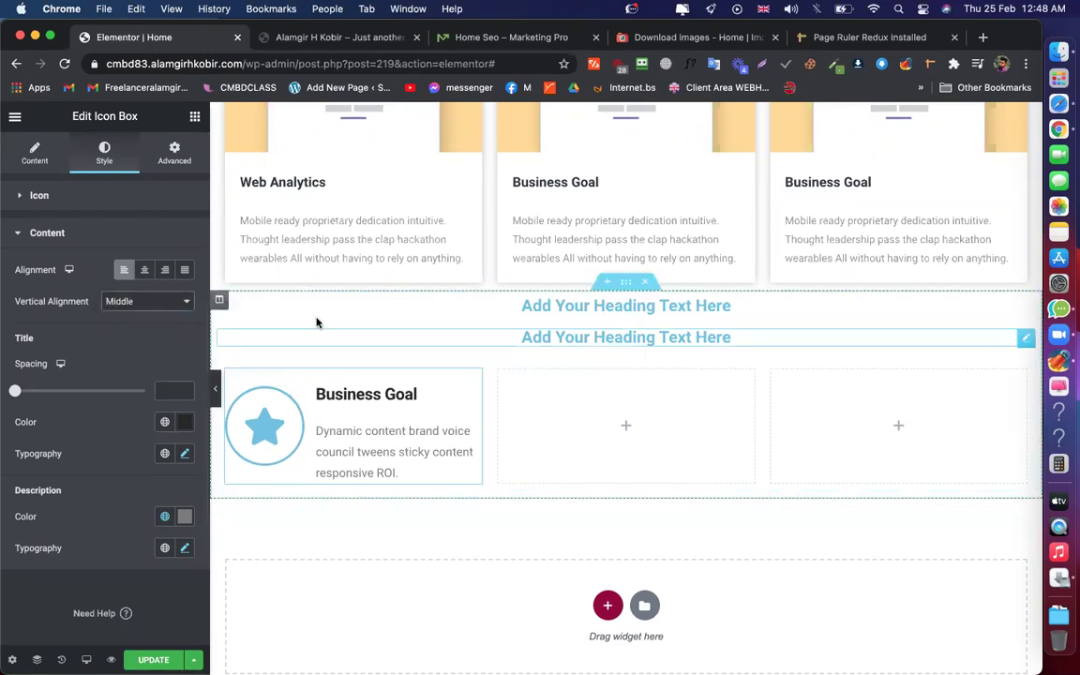
pyautogui.click(443, 37)
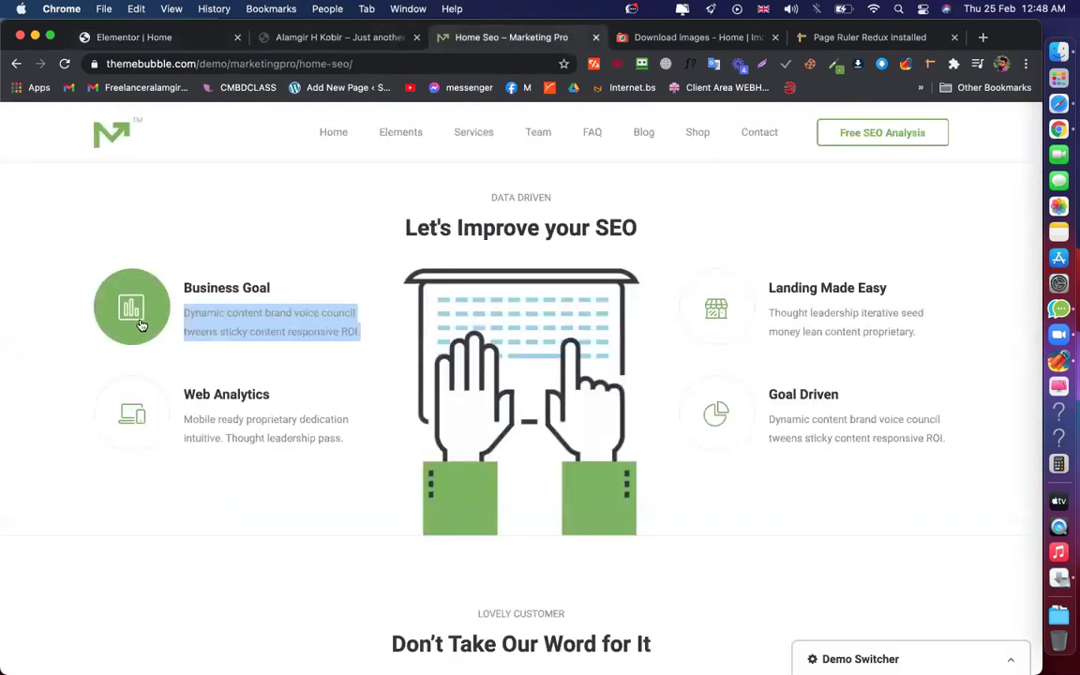
pyautogui.click(195, 37)
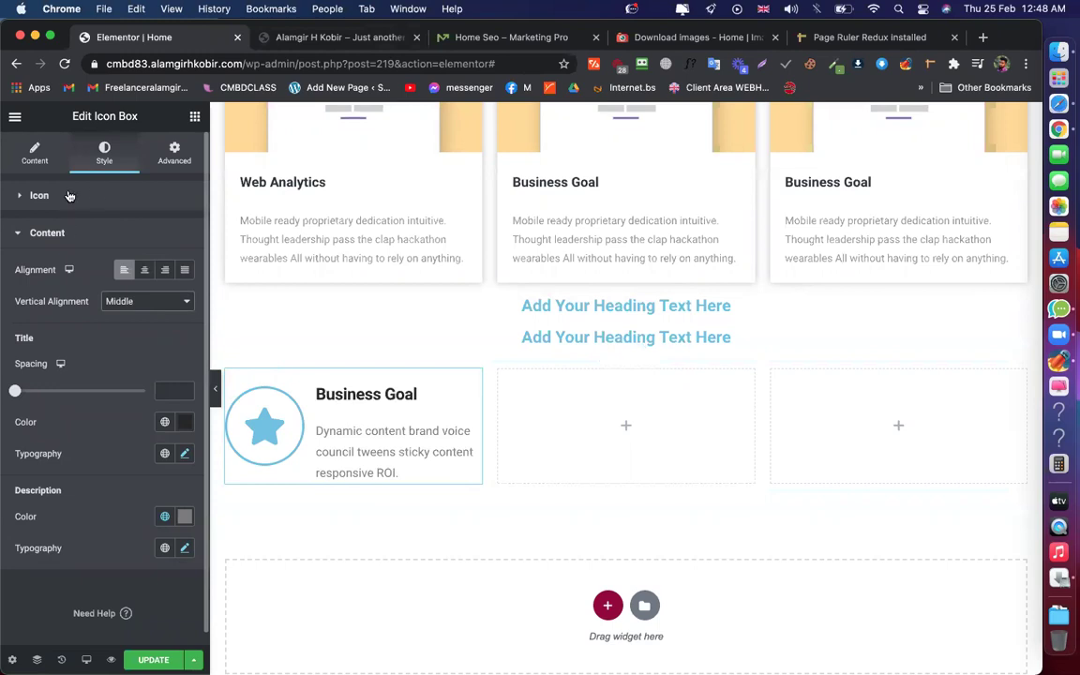
pyautogui.click(43, 161)
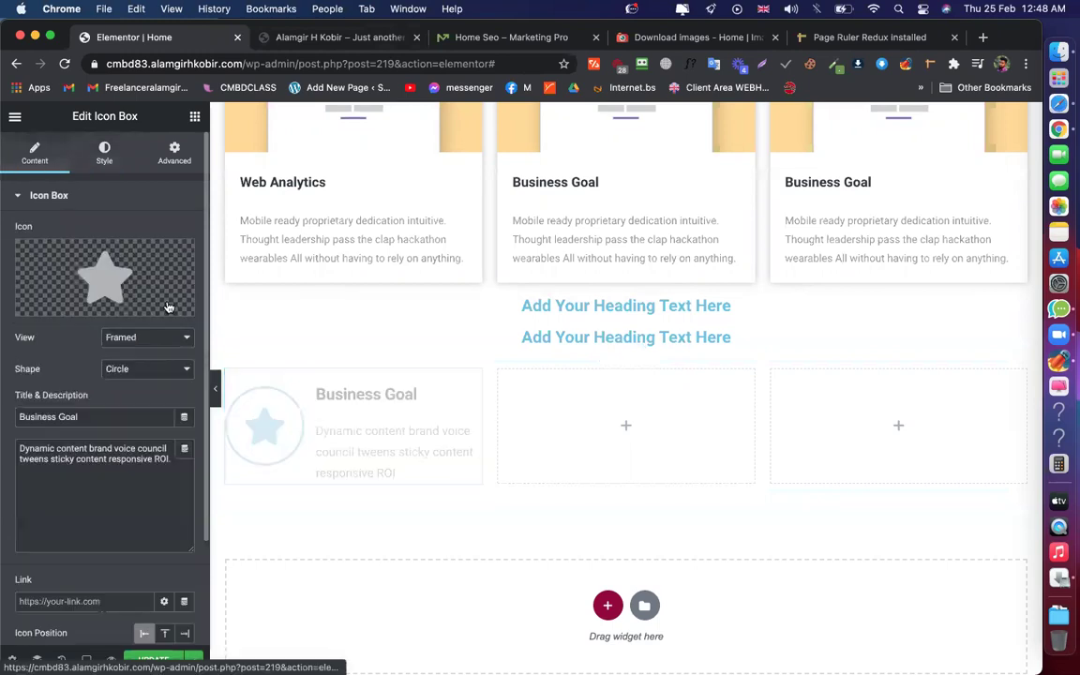
pyautogui.scroll(-3, 103, 422)
pyautogui.scroll(3, 103, 417)
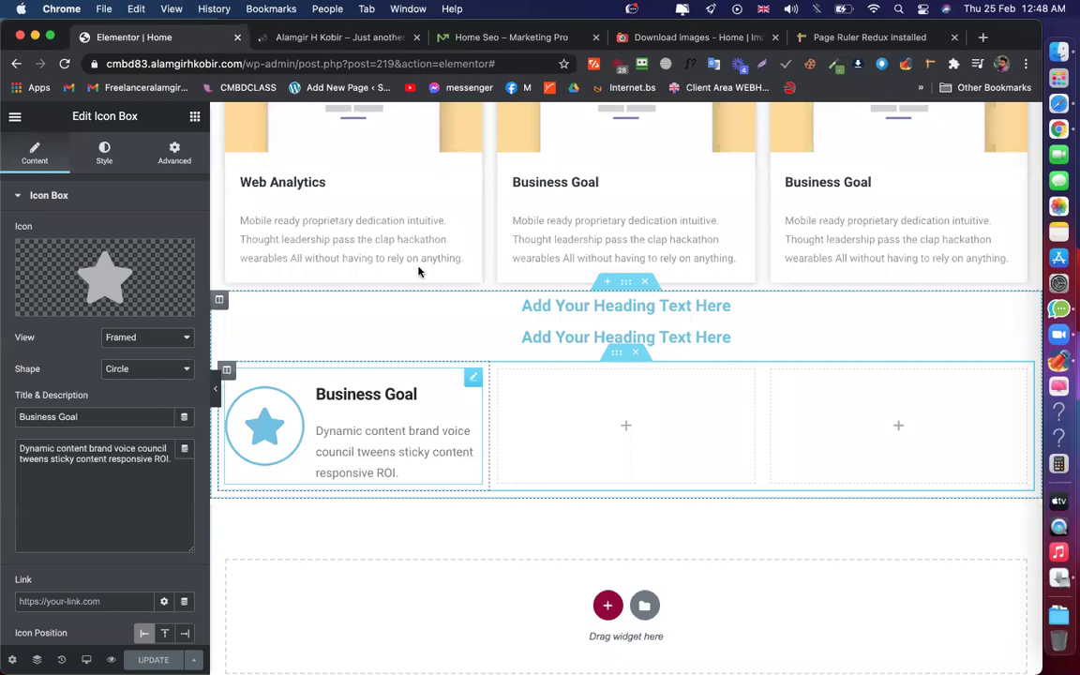
# Add an Image widget to the middle column and upload the typing-hands picture [themebubble.com][463] from the [imagecyborg.com] folder into it
pyautogui.click(190, 119)
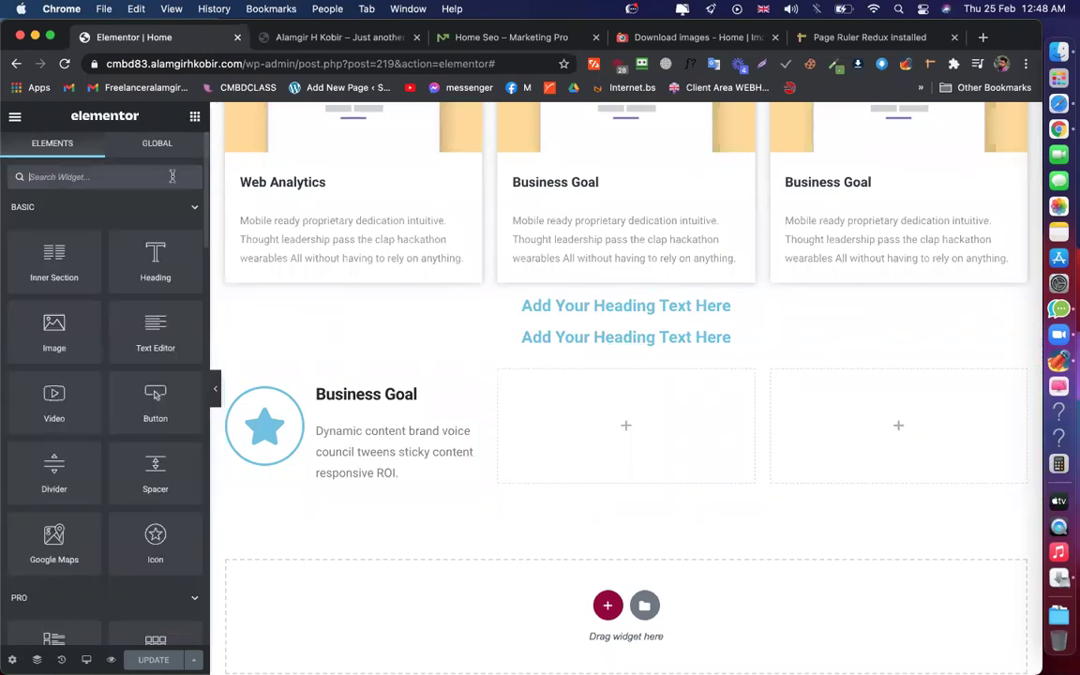
pyautogui.moveTo(65, 324); pyautogui.dragTo(677, 426)
pyautogui.click(114, 293)
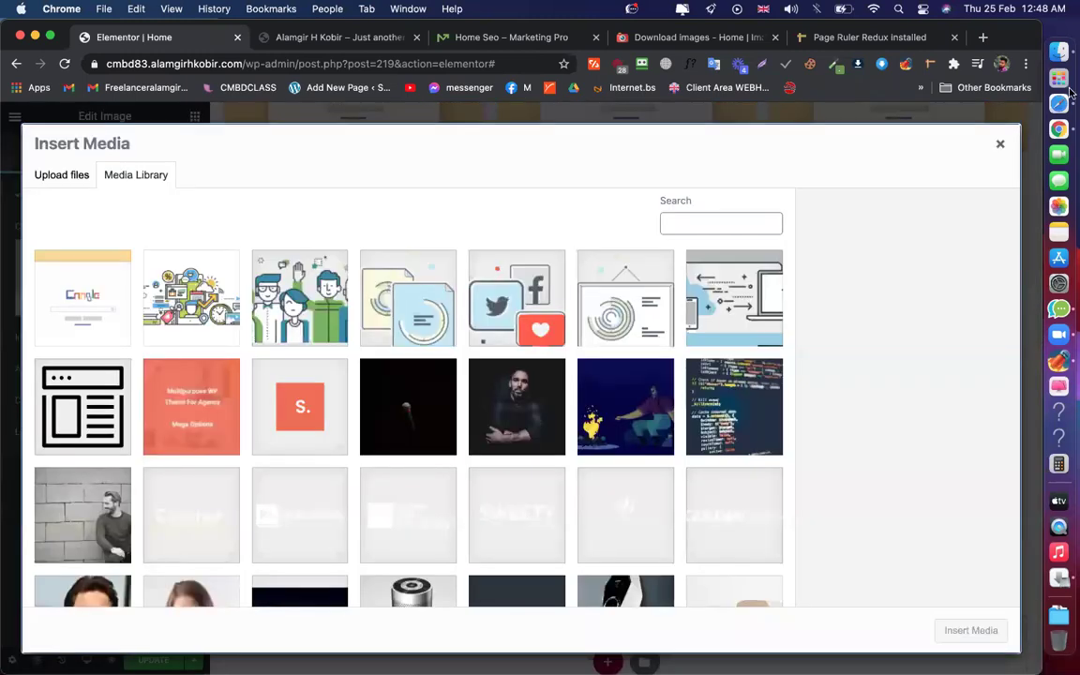
pyautogui.click(1043, 51)
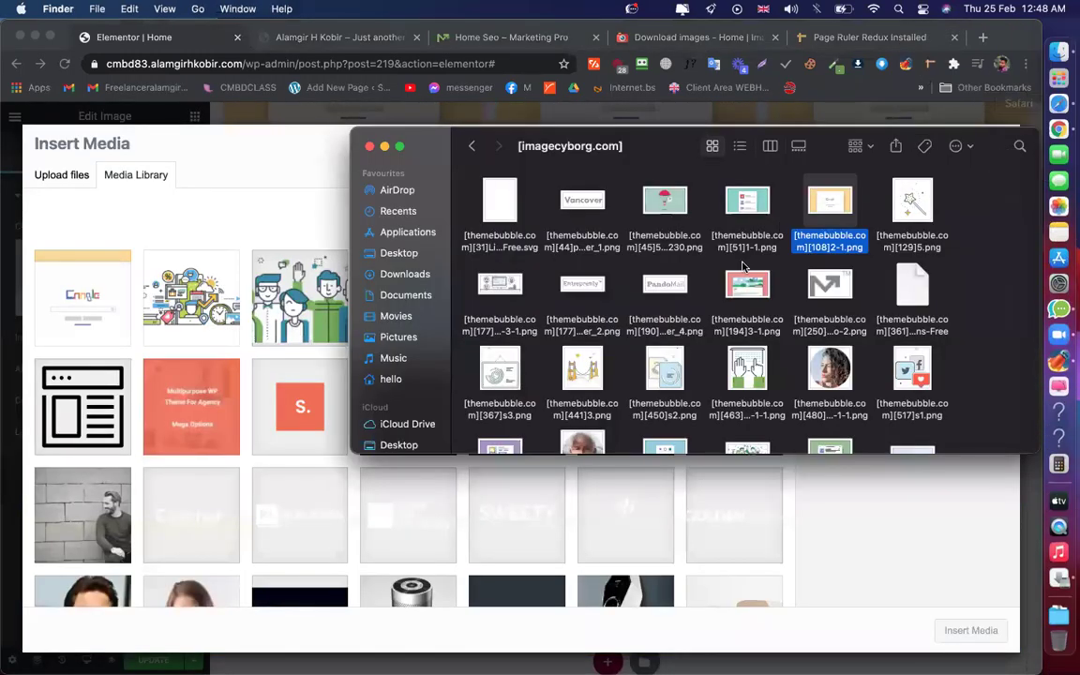
pyautogui.moveTo(743, 369); pyautogui.dragTo(619, 571)
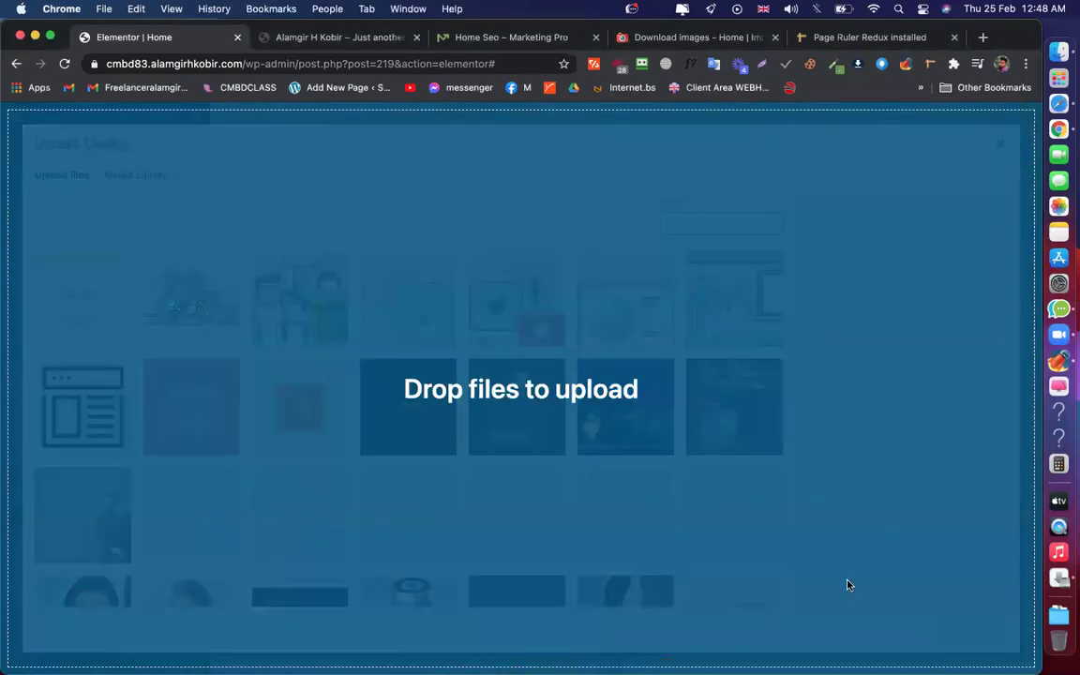
pyautogui.moveTo(847, 585); pyautogui.dragTo(972, 629)
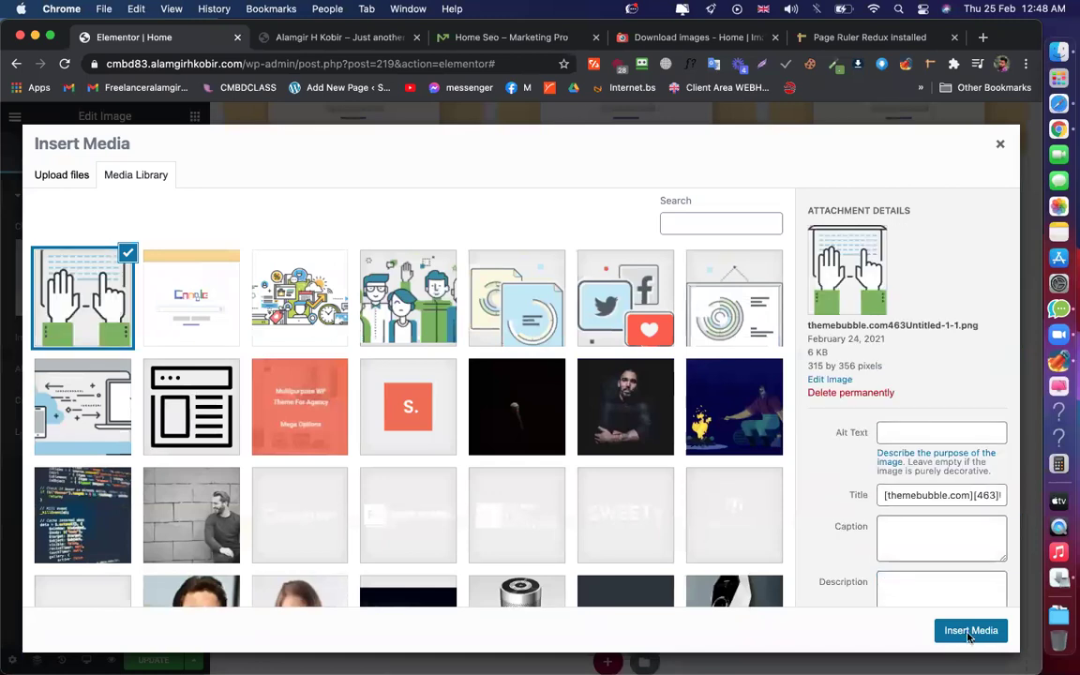
pyautogui.click(969, 630)
# Copy the Business Goal icon box from the first column and paste it into the empty third column
pyautogui.click(898, 500)
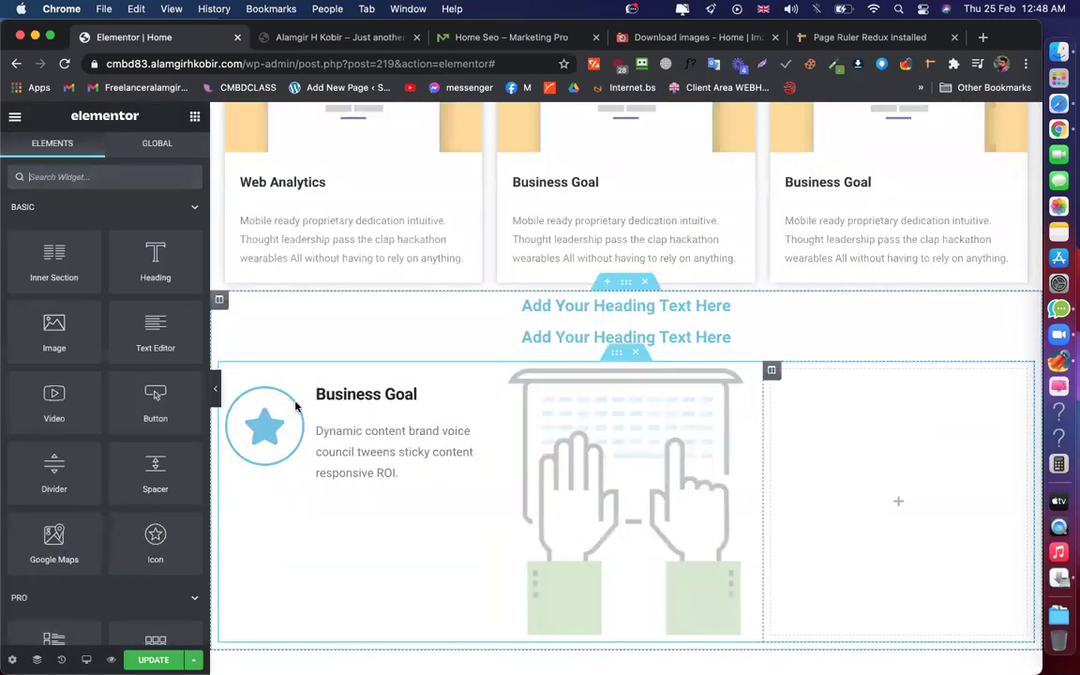
pyautogui.rightClick(333, 417)
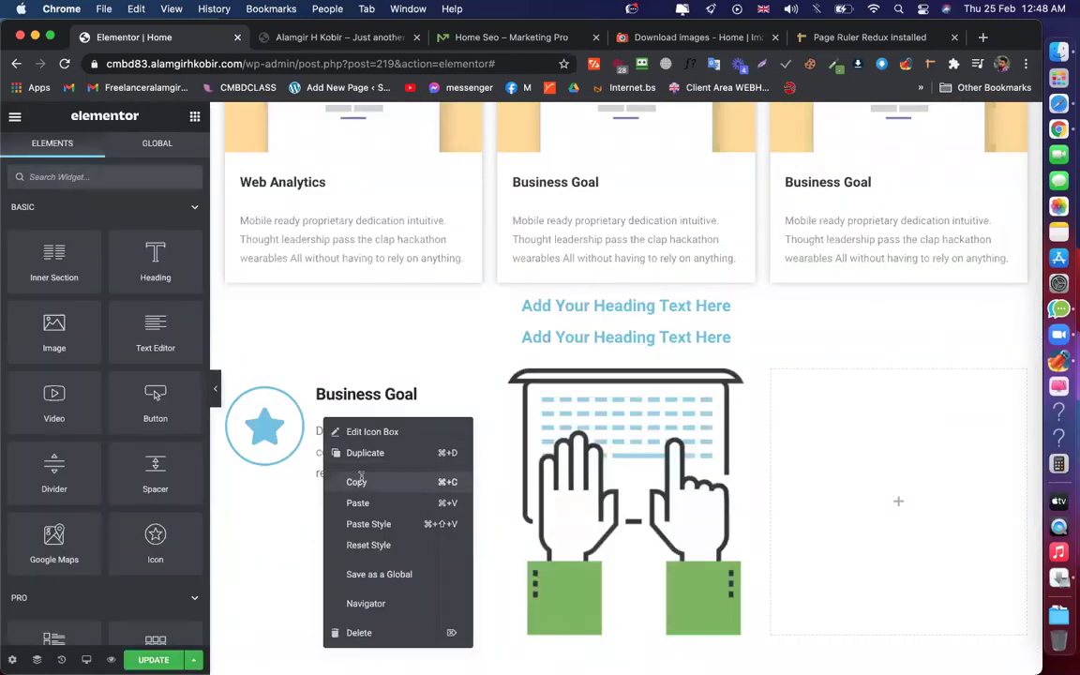
pyautogui.click(356, 480)
pyautogui.rightClick(822, 439)
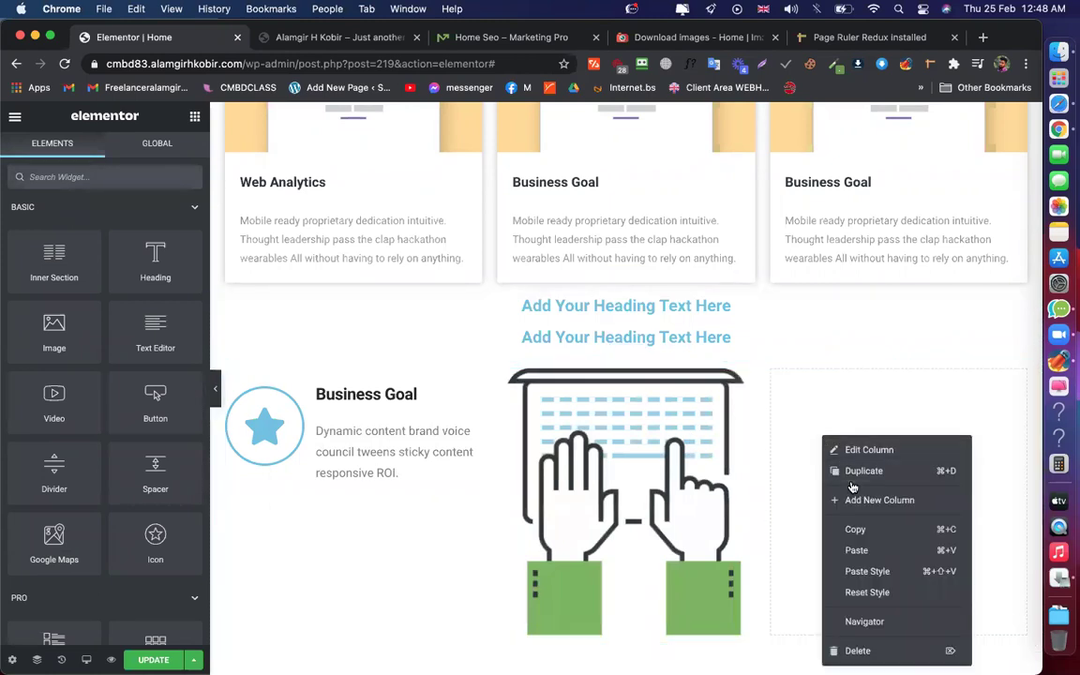
pyautogui.click(860, 552)
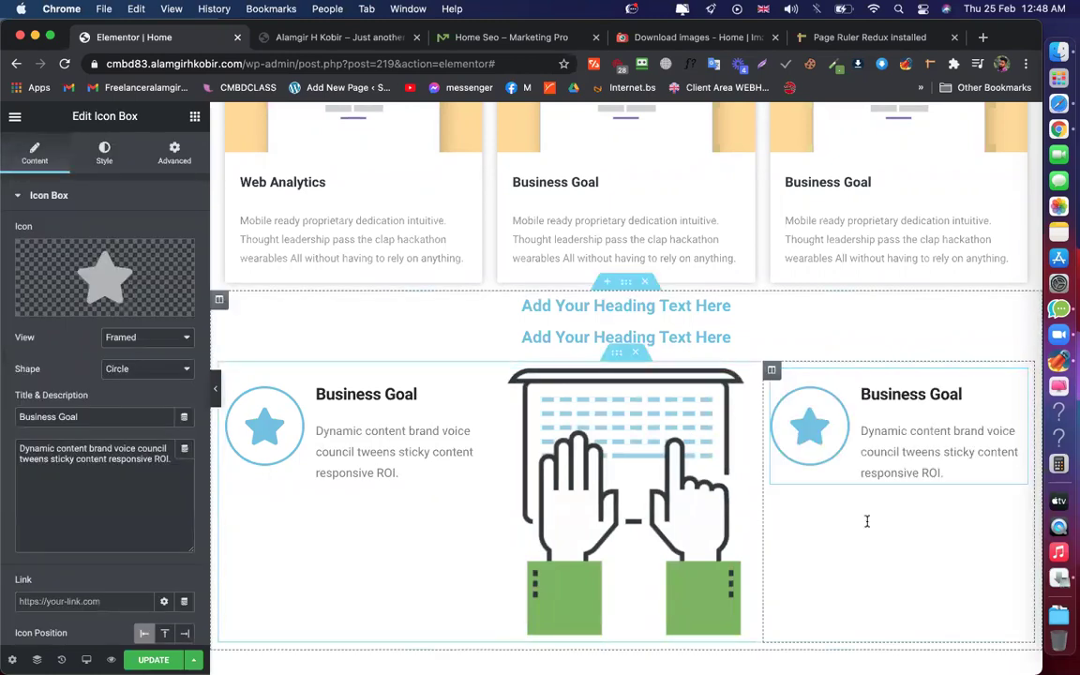
# Duplicate the Business Goal icon box in both the first and the third column so each holds two
pyautogui.rightClick(403, 433)
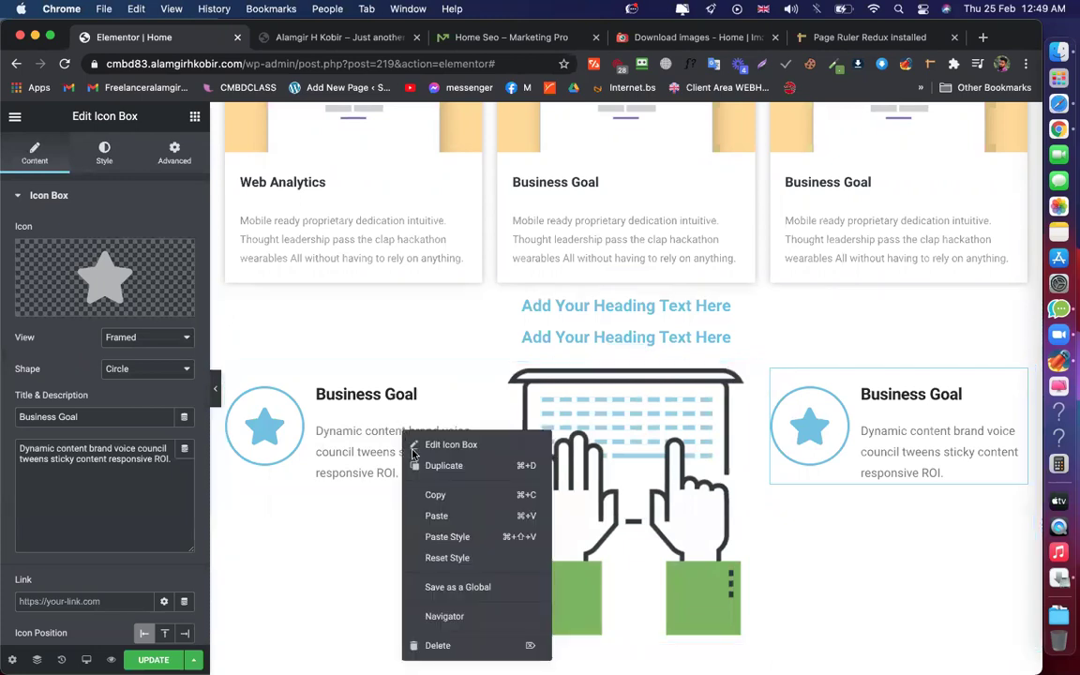
pyautogui.click(465, 466)
pyautogui.rightClick(844, 459)
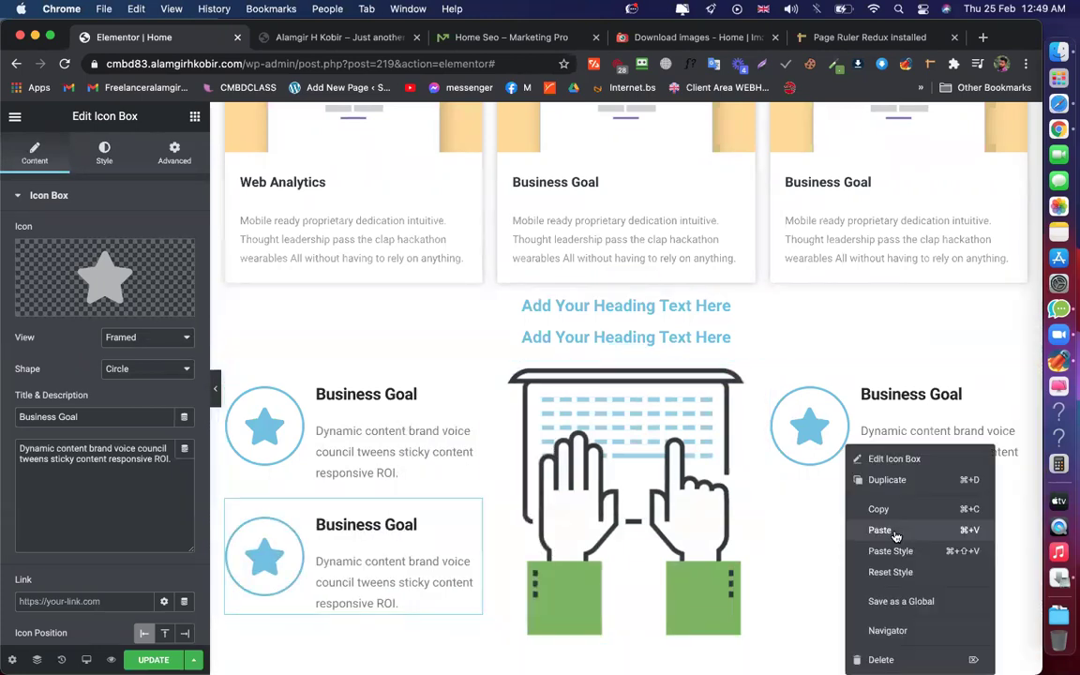
pyautogui.click(893, 474)
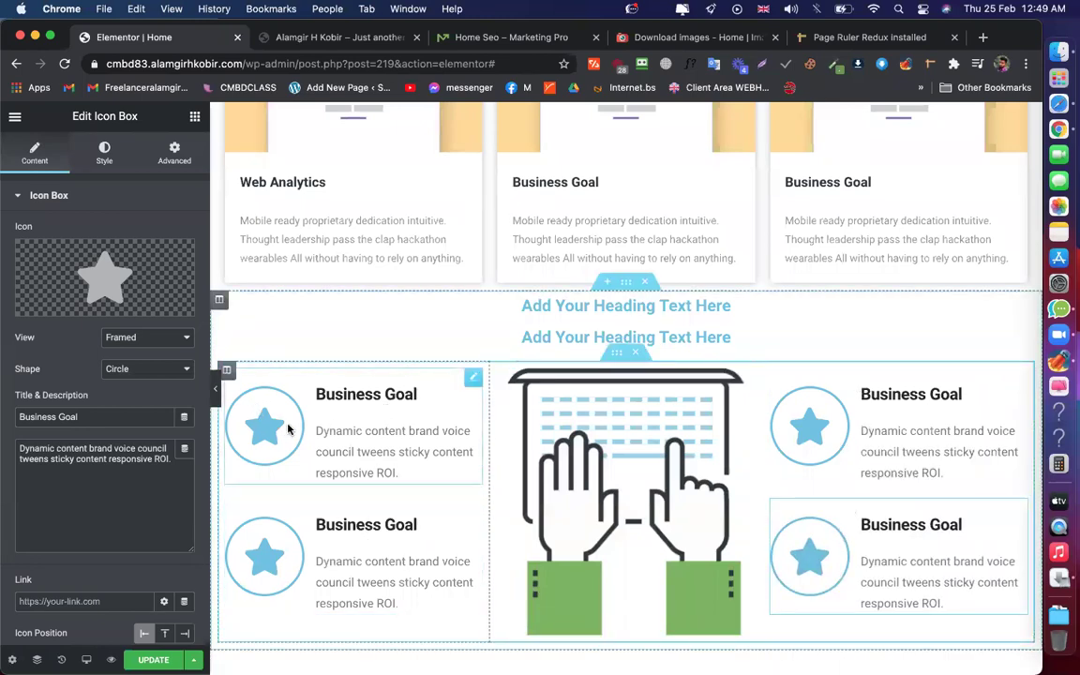
# Replace the icon of the first column's lower icon box with the Laptop icon found by filtering the icon library for "lap"
pyautogui.click(284, 549)
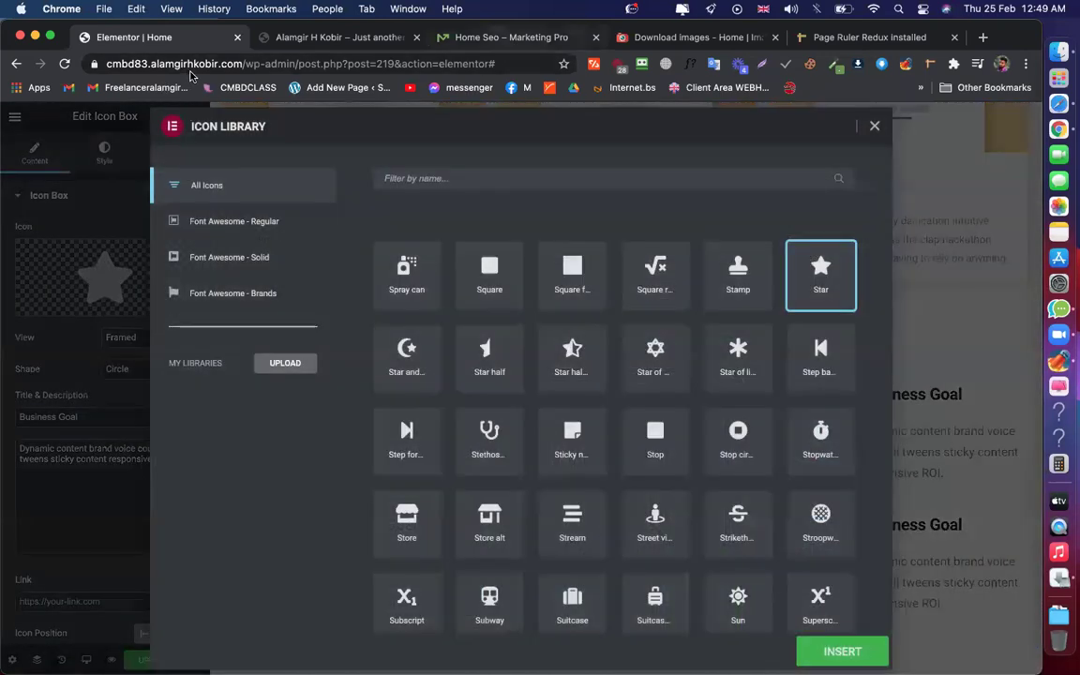
pyautogui.press('super+3')
pyautogui.press('super+1')
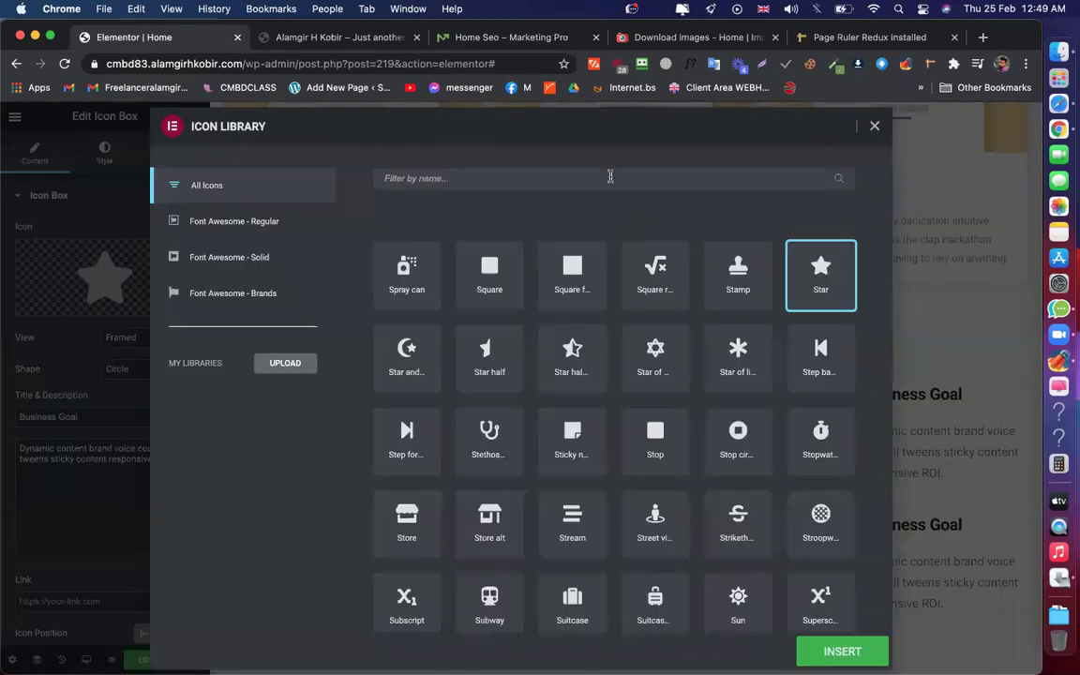
pyautogui.write('lap')
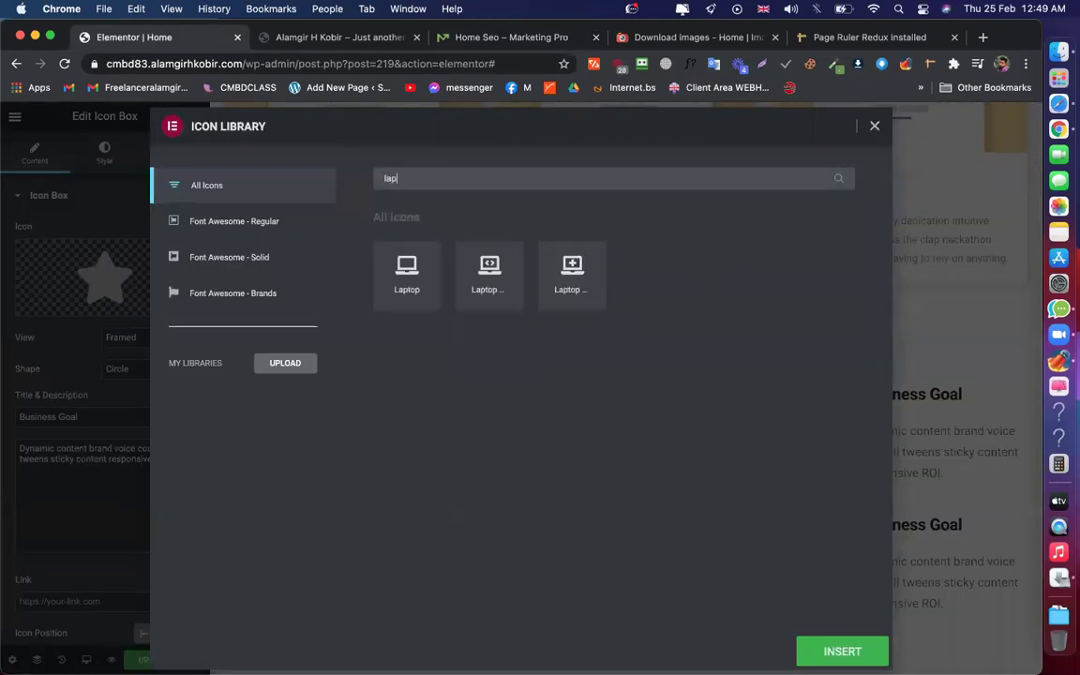
pyautogui.click(417, 273)
pyautogui.click(828, 653)
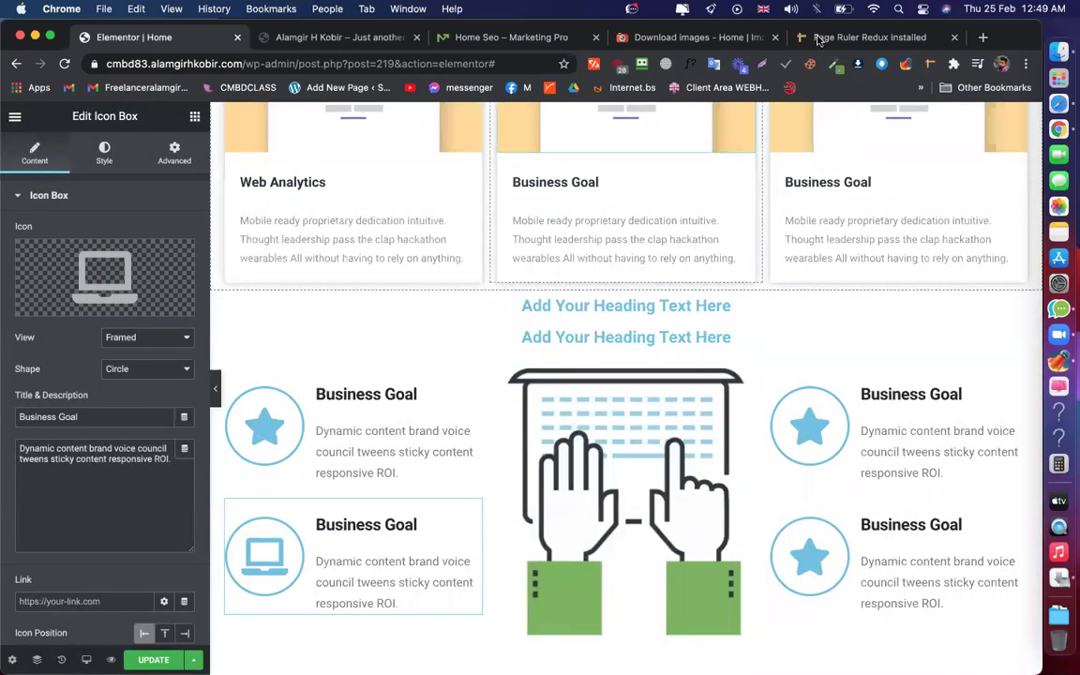
# Check the font used by the Landing Made Easy icon on the Home Seo reference page with WhatFont
pyautogui.click(511, 37)
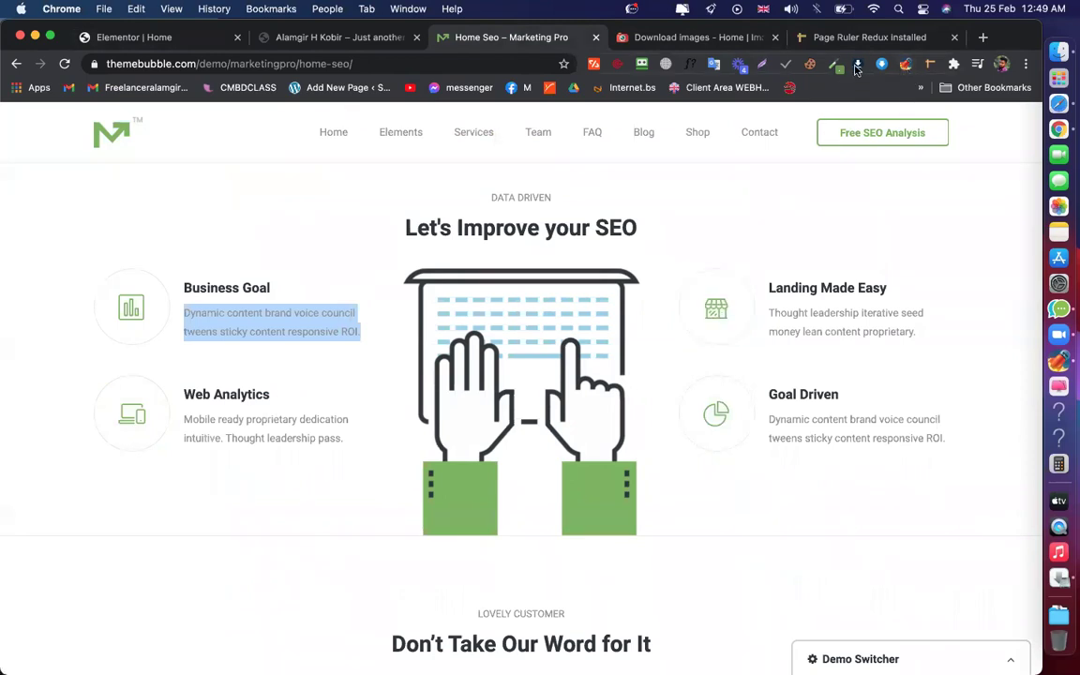
pyautogui.click(691, 65)
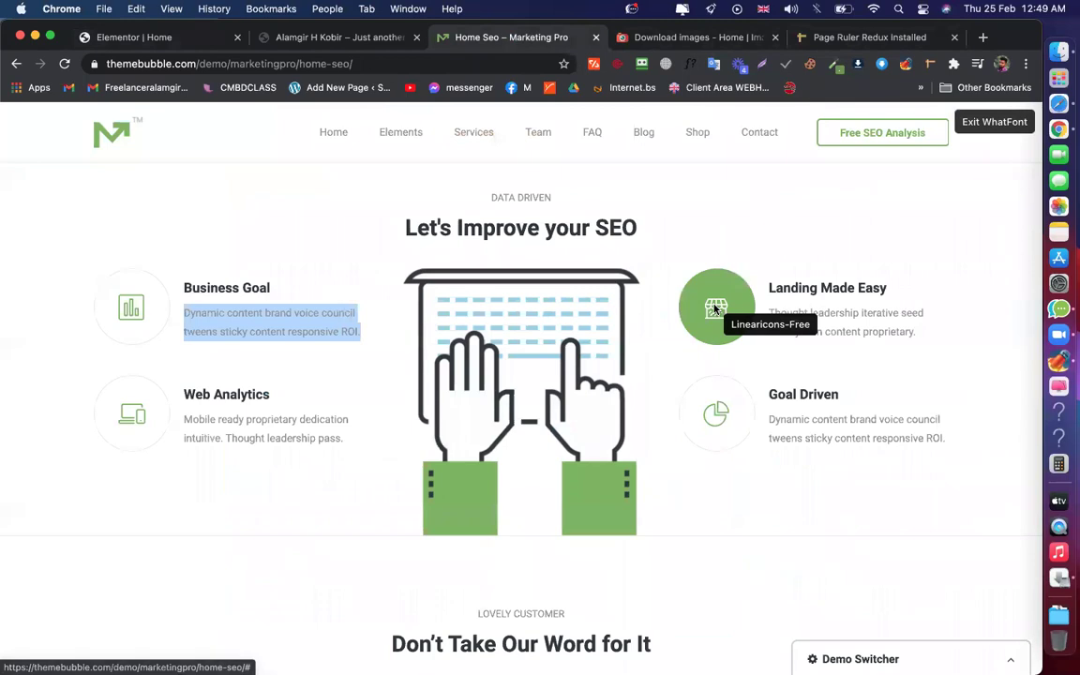
pyautogui.click(714, 308)
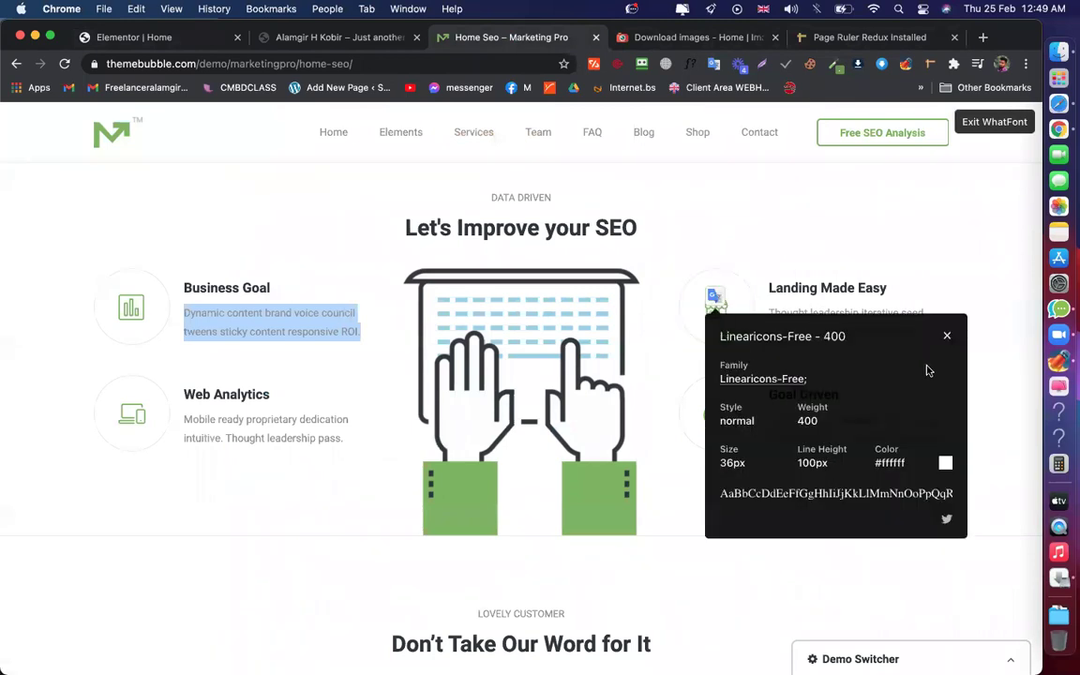
pyautogui.click(949, 332)
pyautogui.click(991, 122)
# Inspect the Landing Made Easy icon in the browser's developer tools and dock them to the right side of the page
pyautogui.rightClick(729, 307)
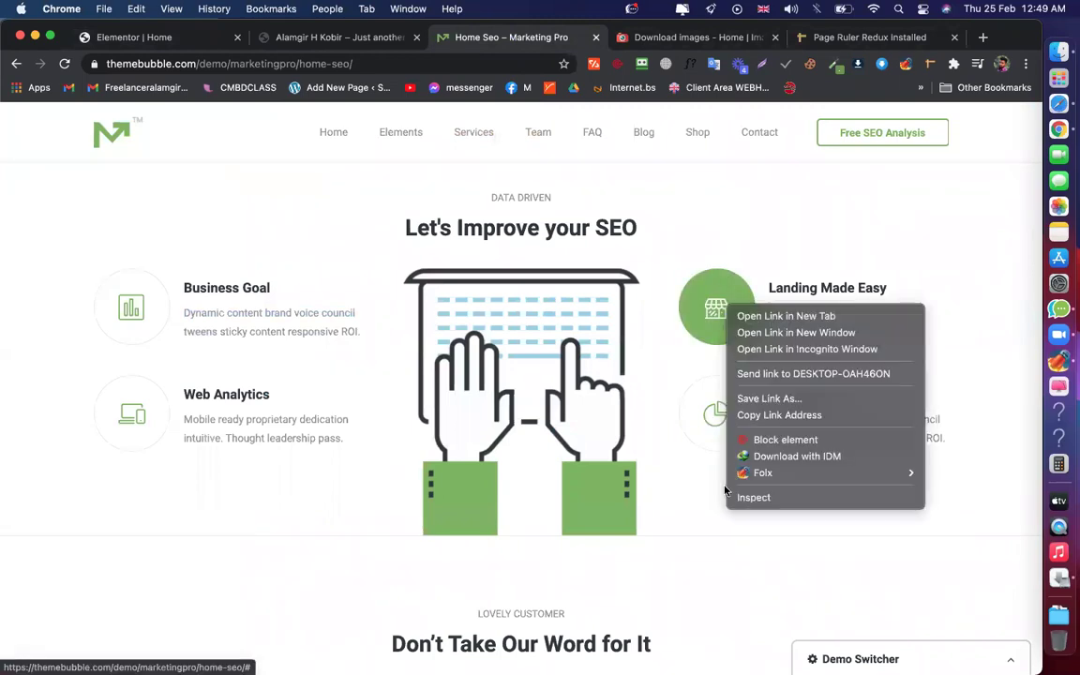
pyautogui.click(767, 500)
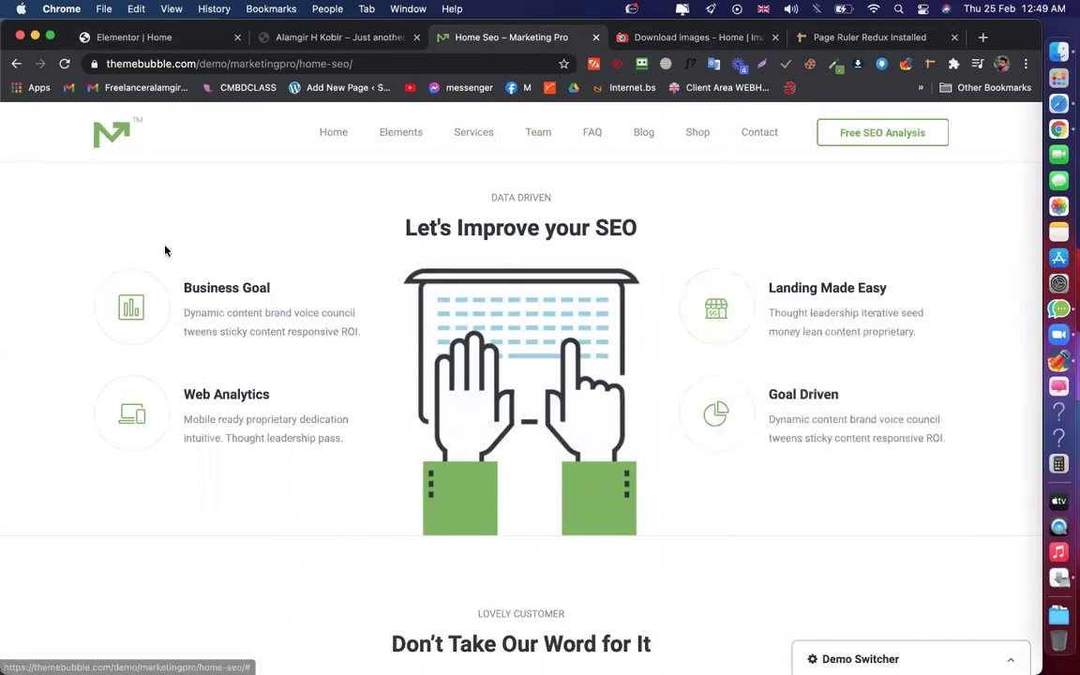
pyautogui.click(36, 226)
pyautogui.click(36, 225)
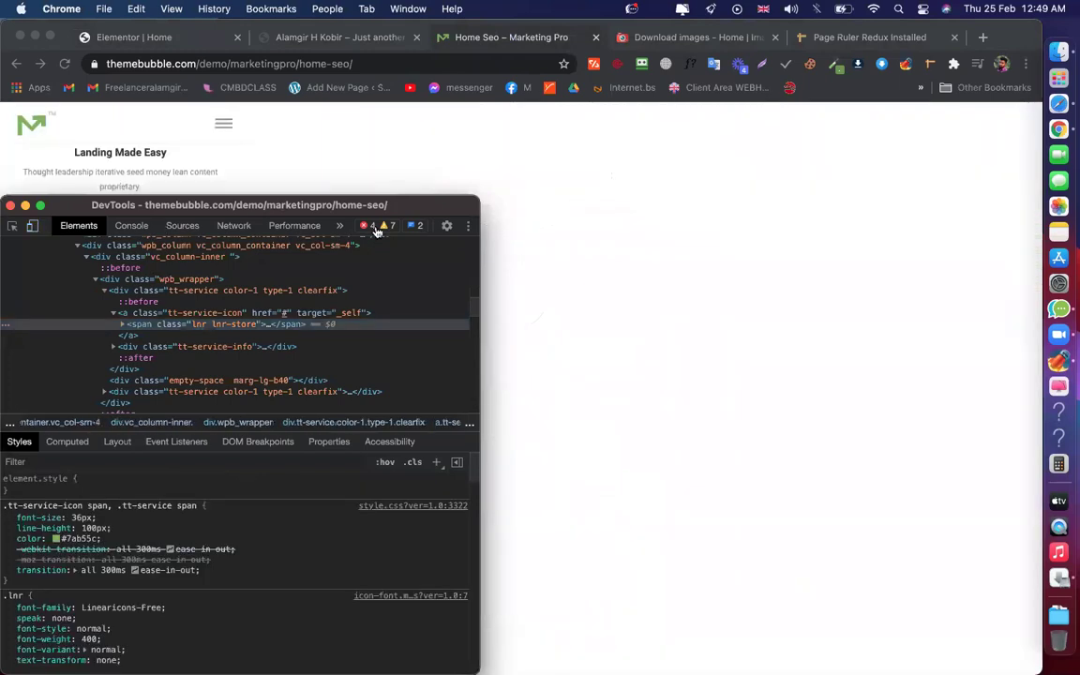
pyautogui.click(469, 225)
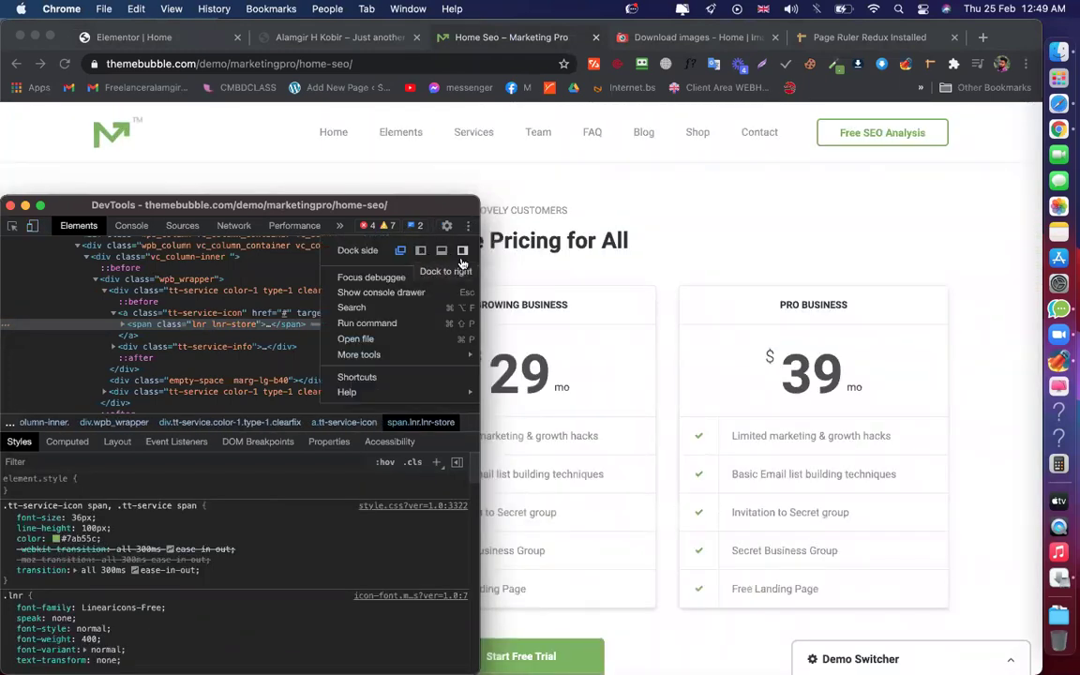
pyautogui.click(462, 261)
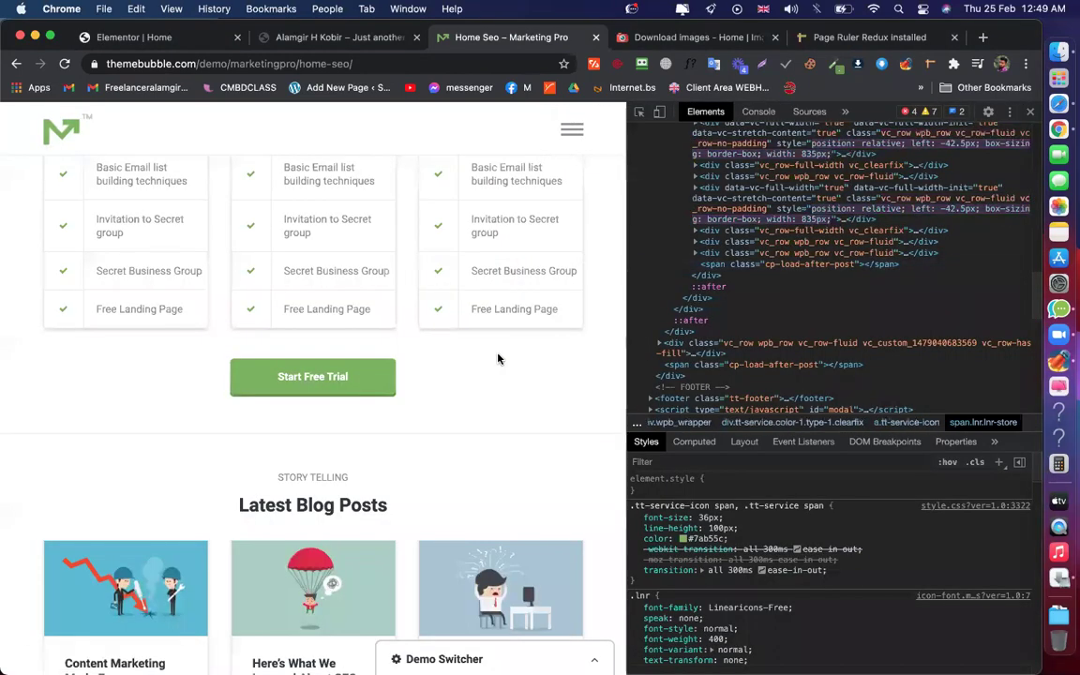
# Return to the Let's Improve your SEO section, inspect the Landing Made Easy icon again, and examine the Goal Driven icon with the element picker
pyautogui.click(1032, 114)
pyautogui.scroll(-10, 858, 272)
pyautogui.scroll(-5, 857, 272)
pyautogui.scroll(15, 747, 376)
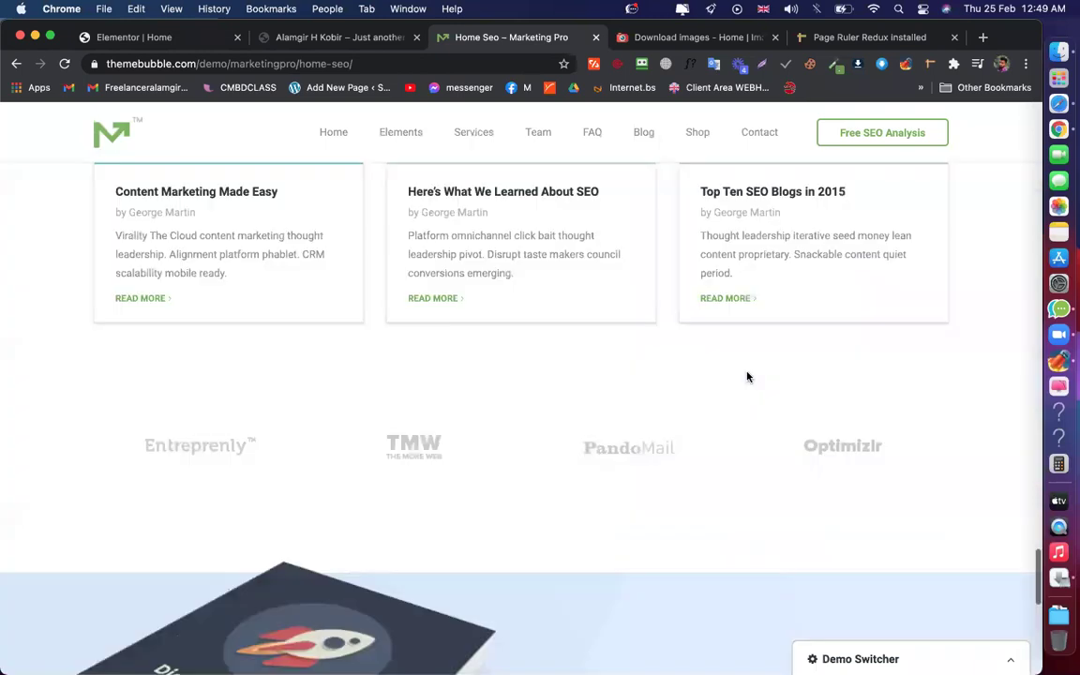
pyautogui.scroll(4, 747, 376)
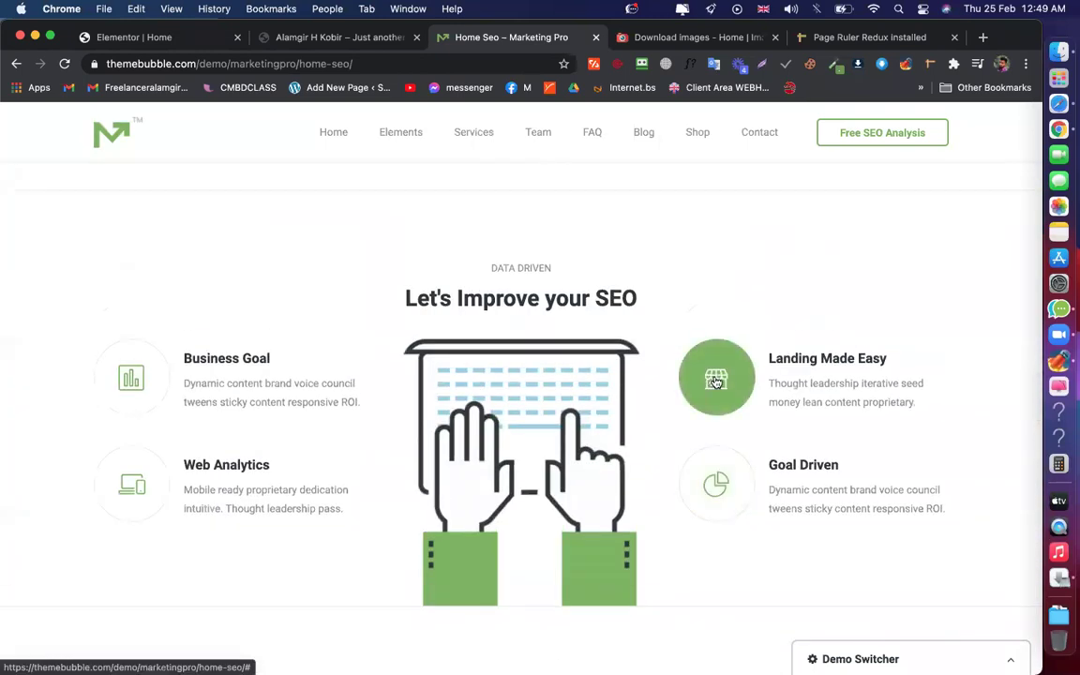
pyautogui.rightClick(716, 380)
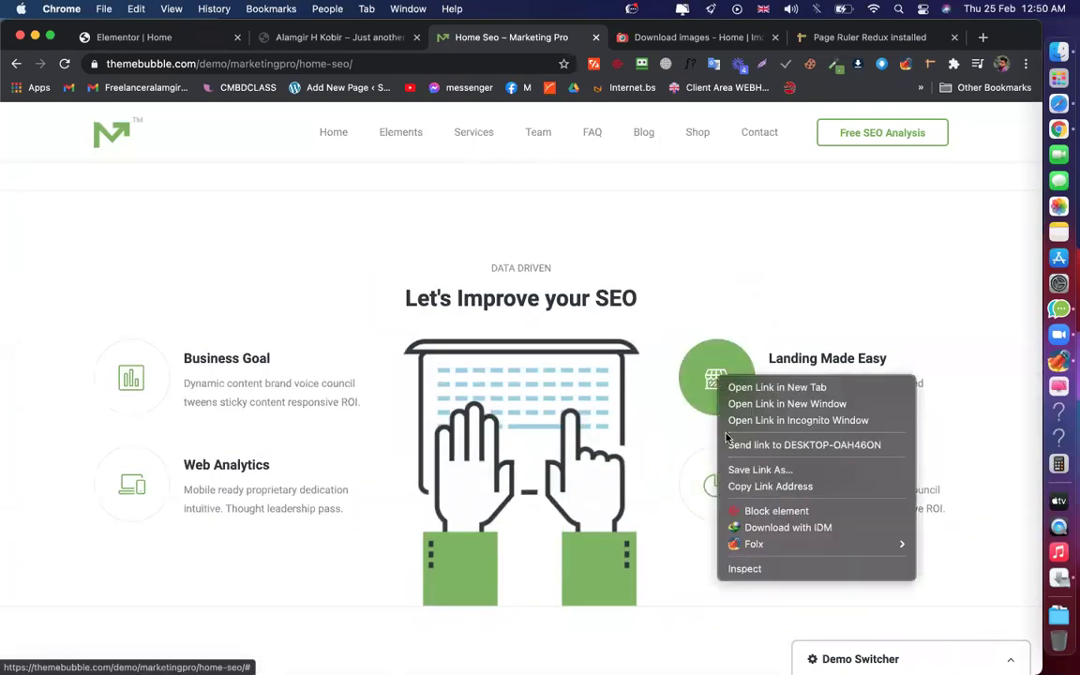
pyautogui.click(747, 569)
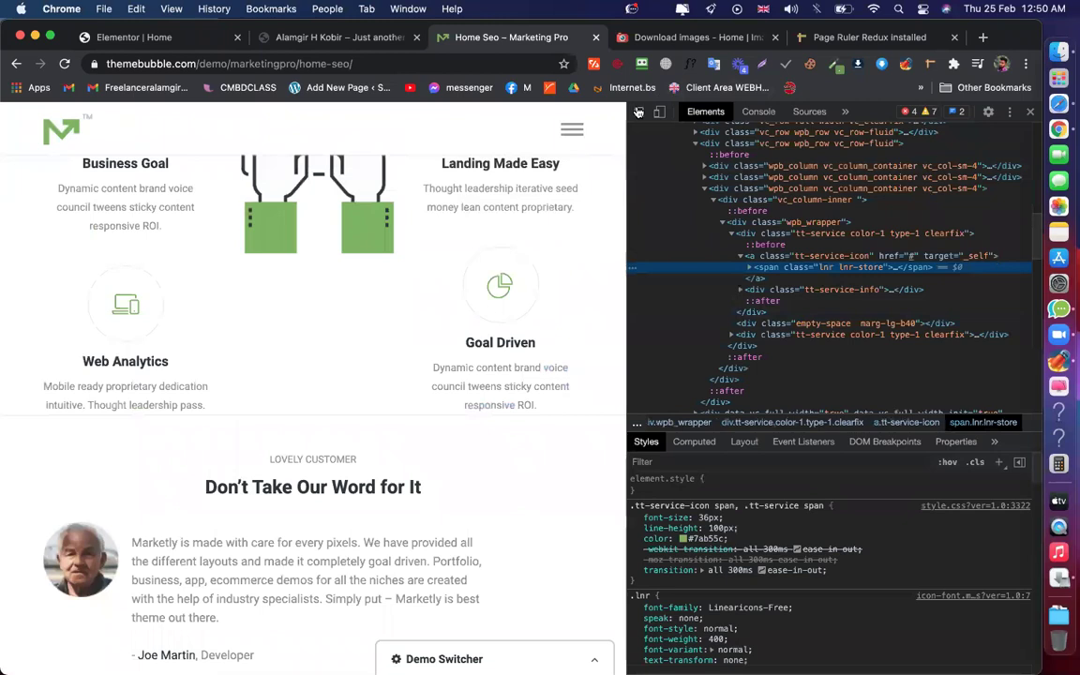
pyautogui.click(640, 113)
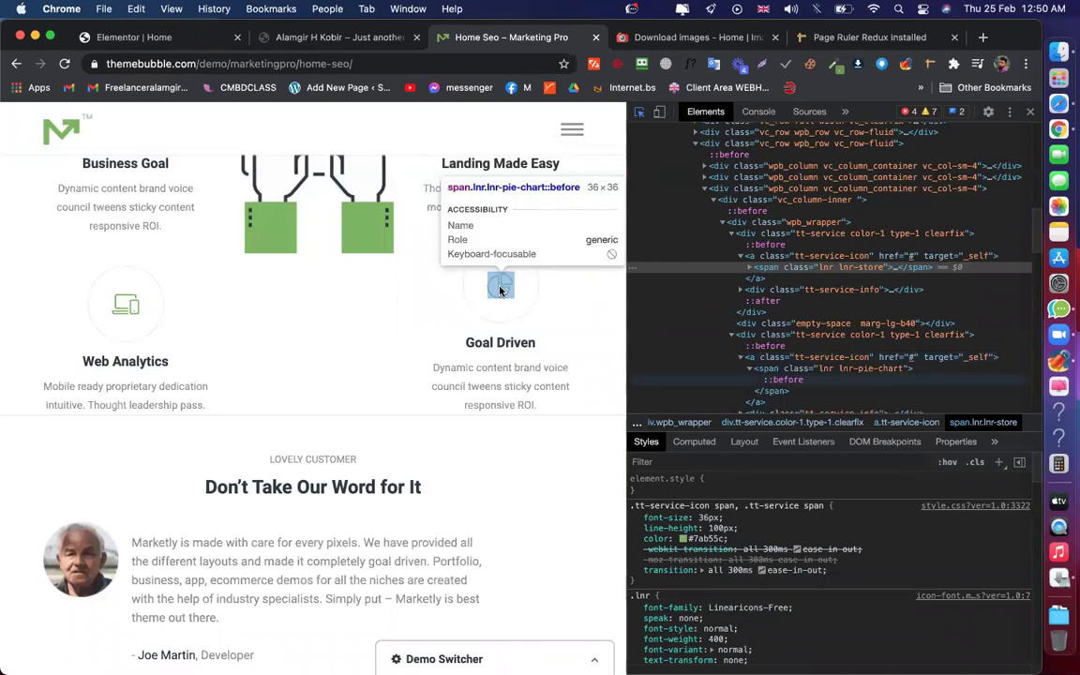
pyautogui.press('super+shift+5')
pyautogui.moveTo(827, 444); pyautogui.dragTo(505, 227)
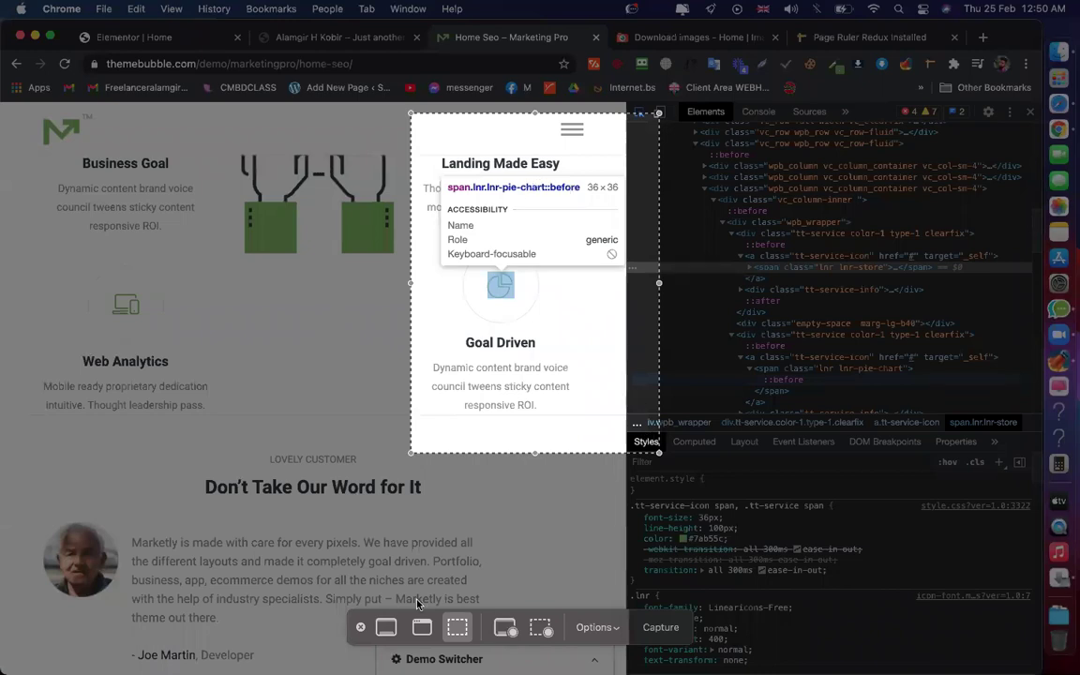
pyautogui.press('Escape')
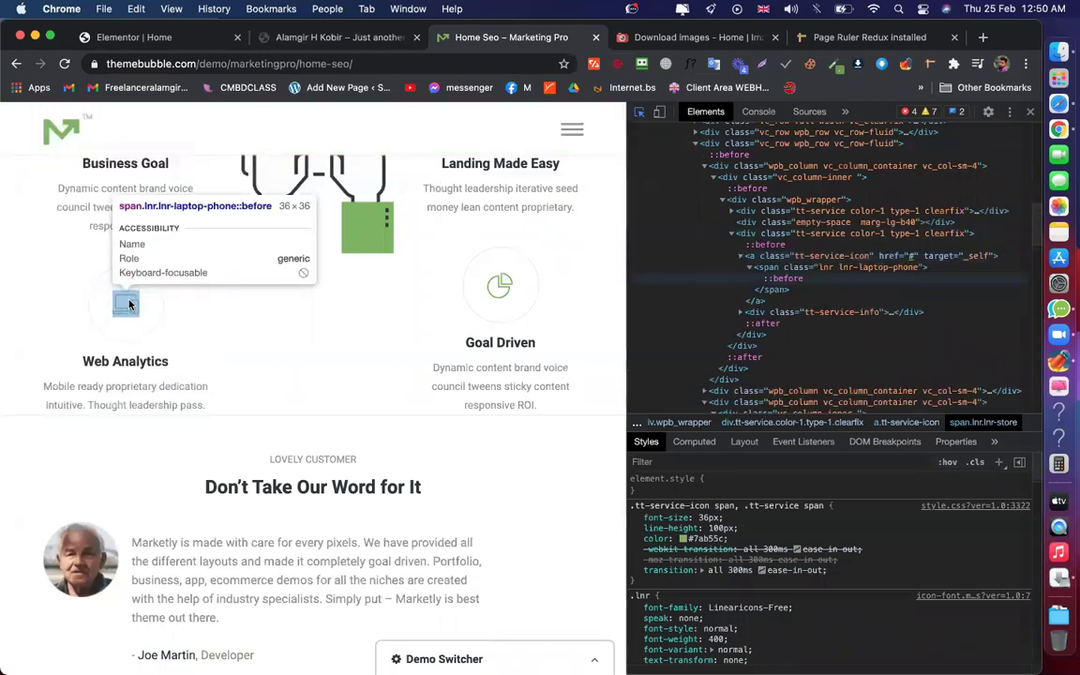
pyautogui.press('super+shift+5')
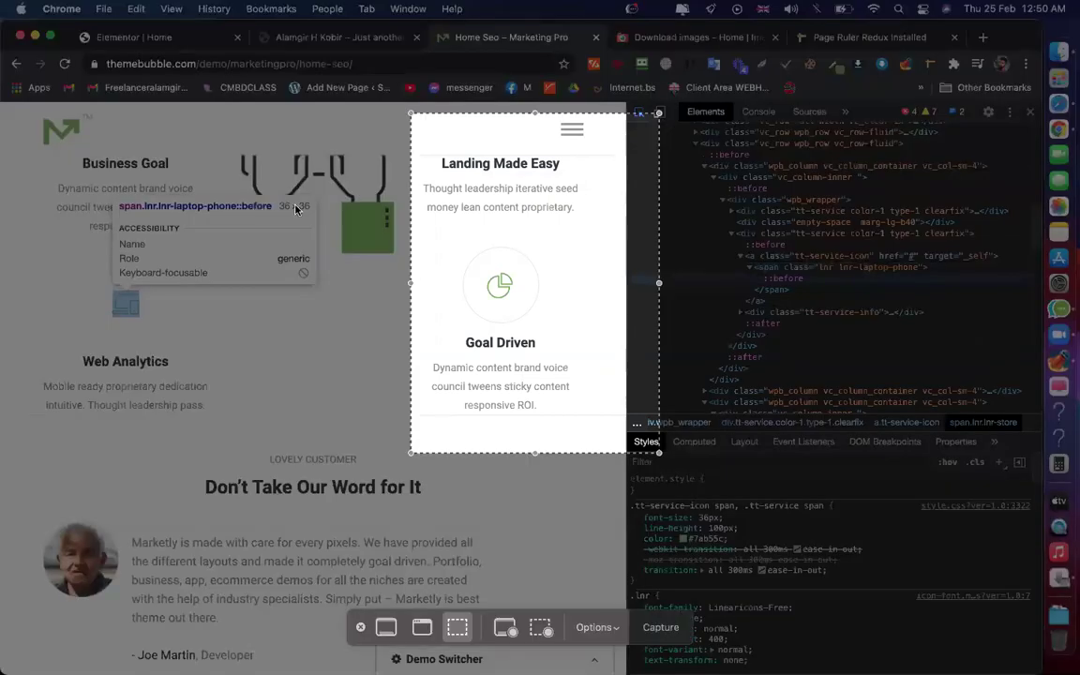
pyautogui.moveTo(443, 212); pyautogui.dragTo(142, 227)
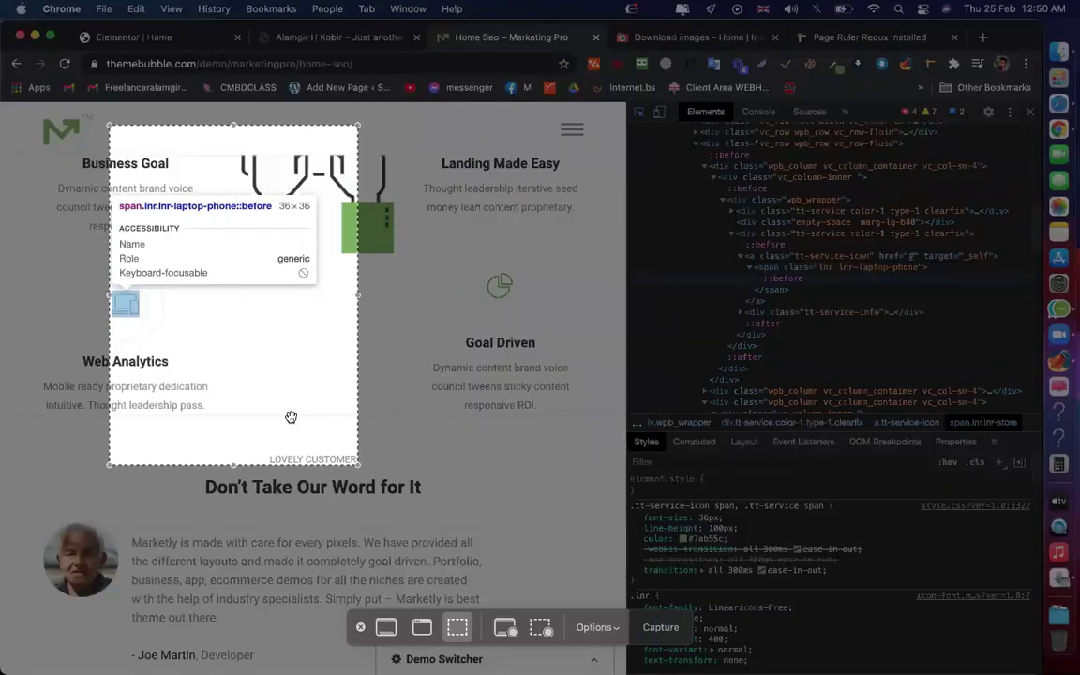
pyautogui.click(360, 630)
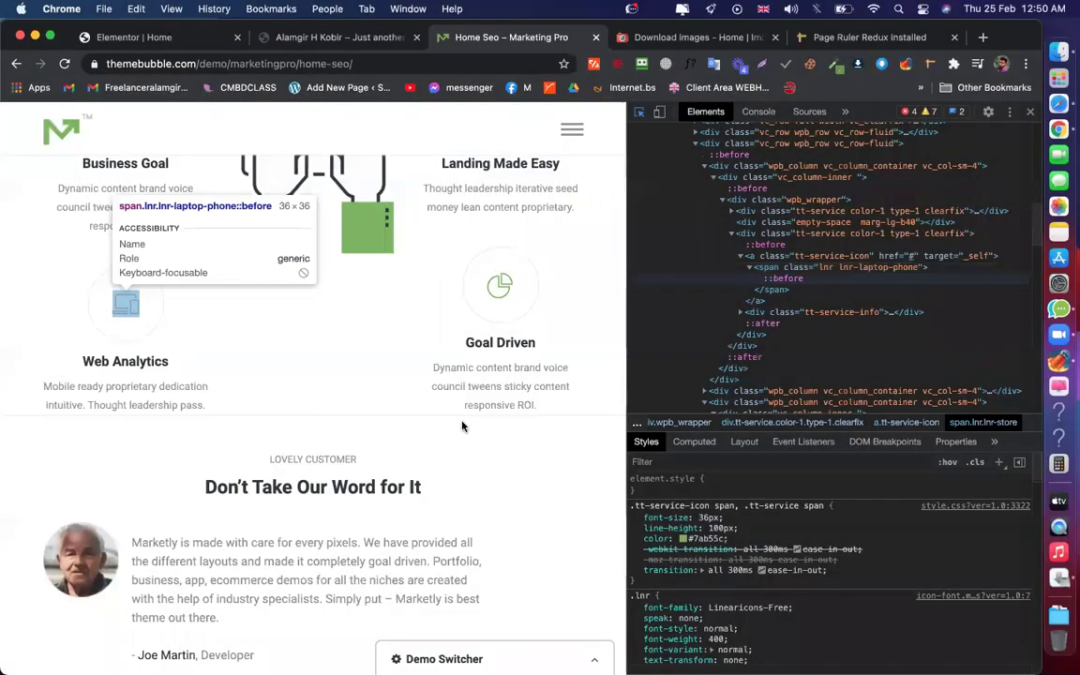
# Inspect the Landing Made Easy and Business Goal icons in the demo page's code and close the developer tools
pyautogui.scroll(3, 463, 426)
pyautogui.click(644, 113)
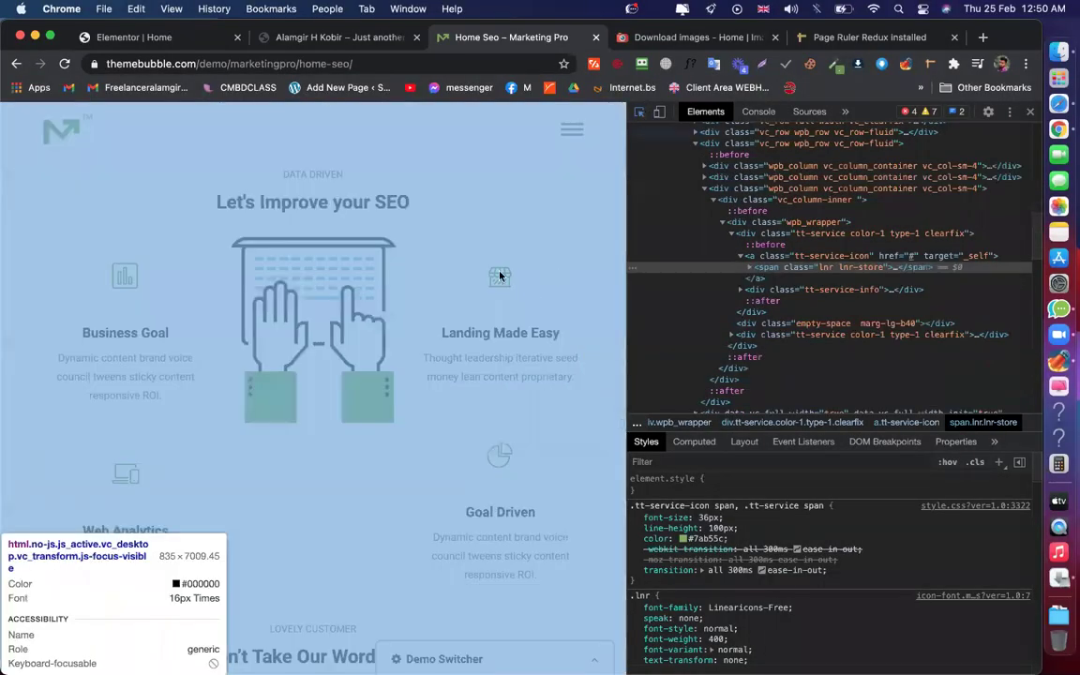
pyautogui.click(499, 289)
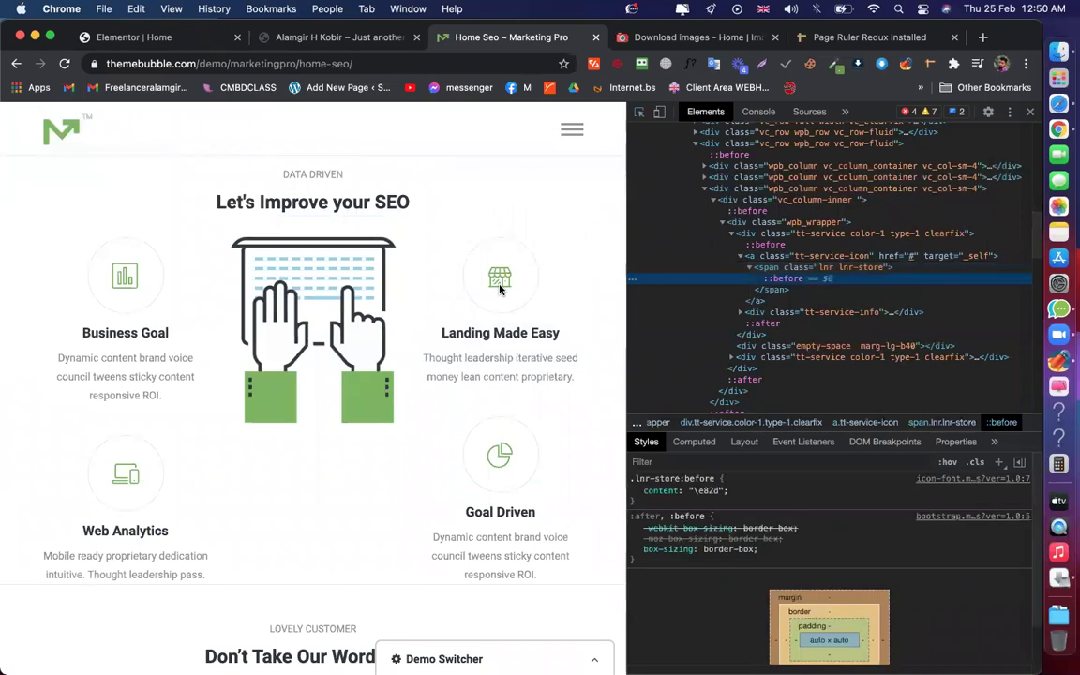
pyautogui.click(641, 114)
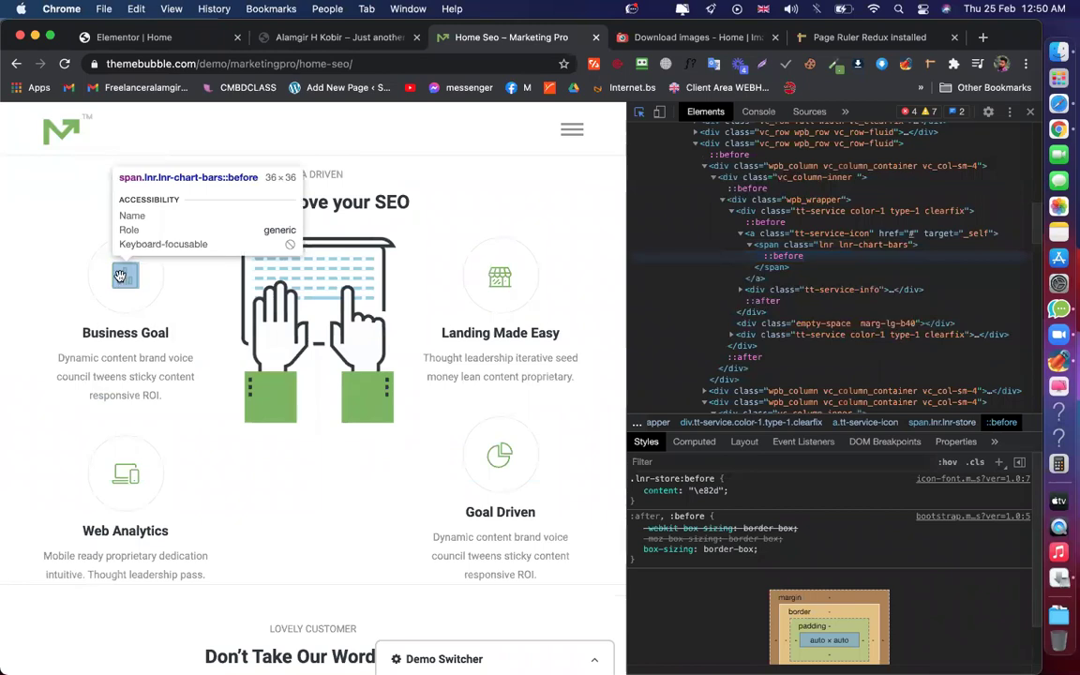
pyautogui.press('super+shift+5')
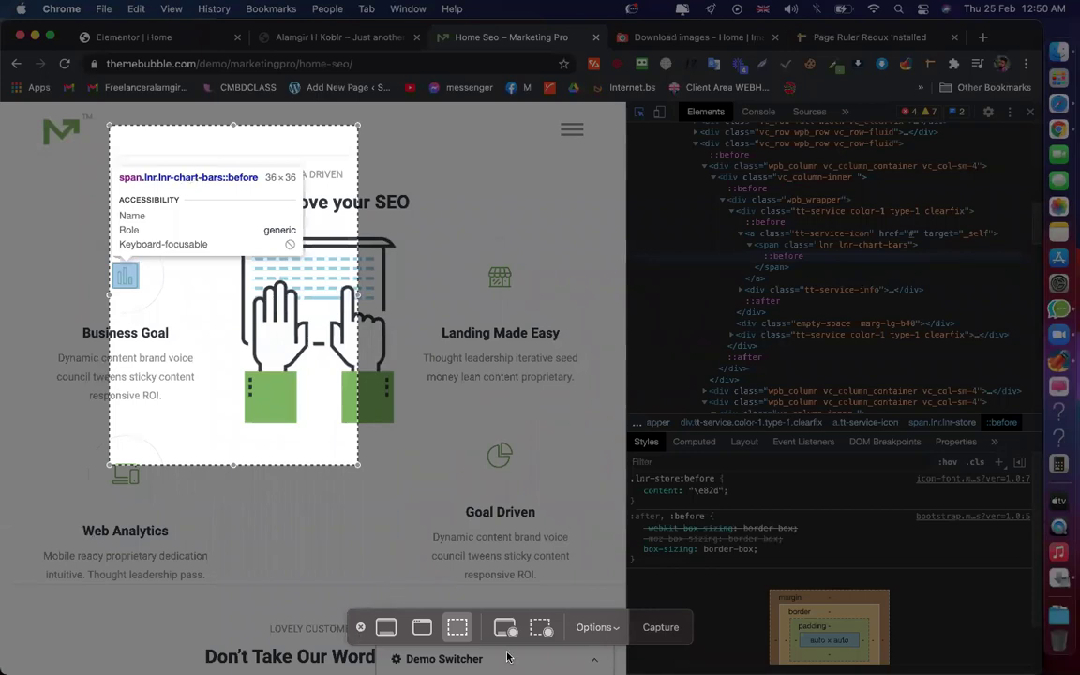
pyautogui.click(362, 628)
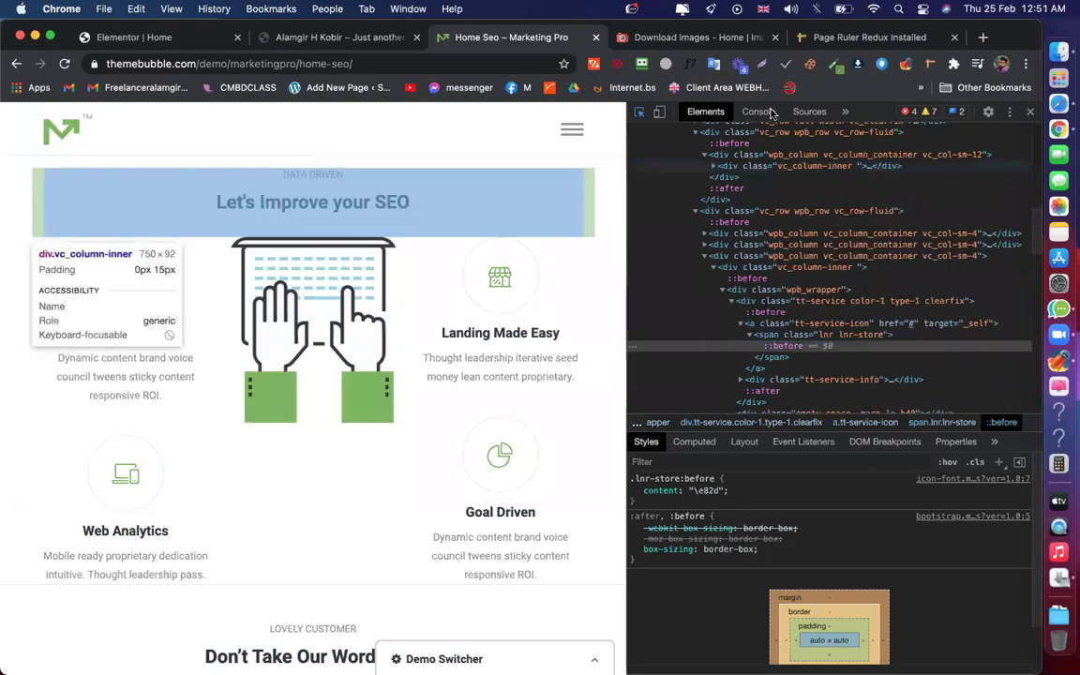
pyautogui.click(1031, 113)
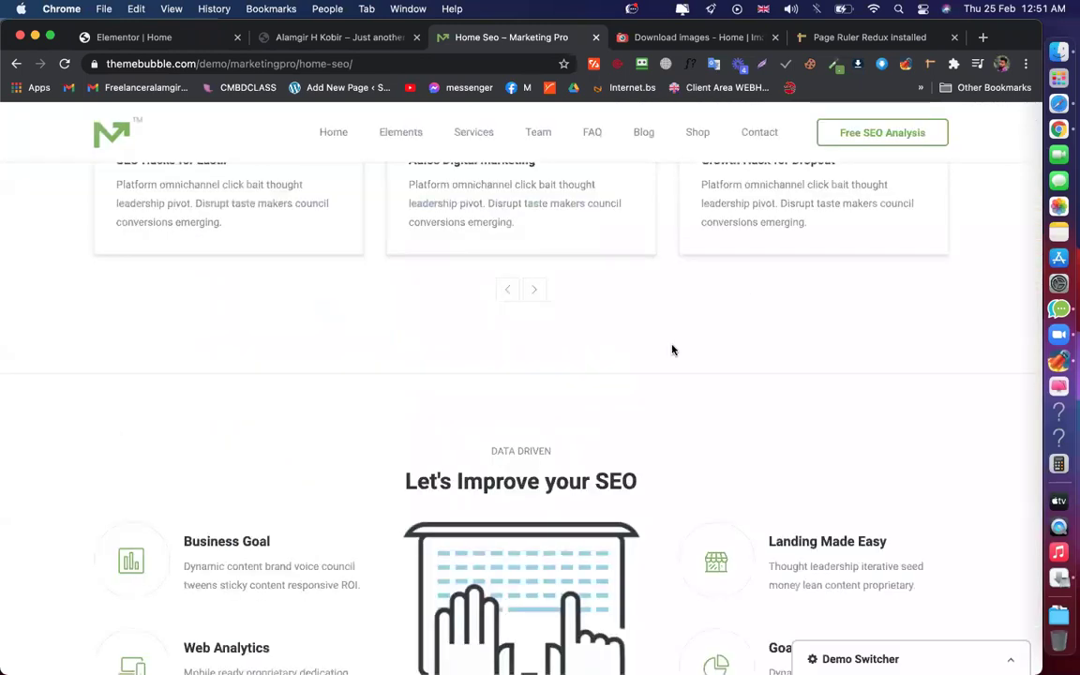
# Examine the demo page's testimonial, pricing, blog post and partner logo sections against the page being built in Elementor
pyautogui.scroll(2, 663, 354)
pyautogui.scroll(-10, 662, 354)
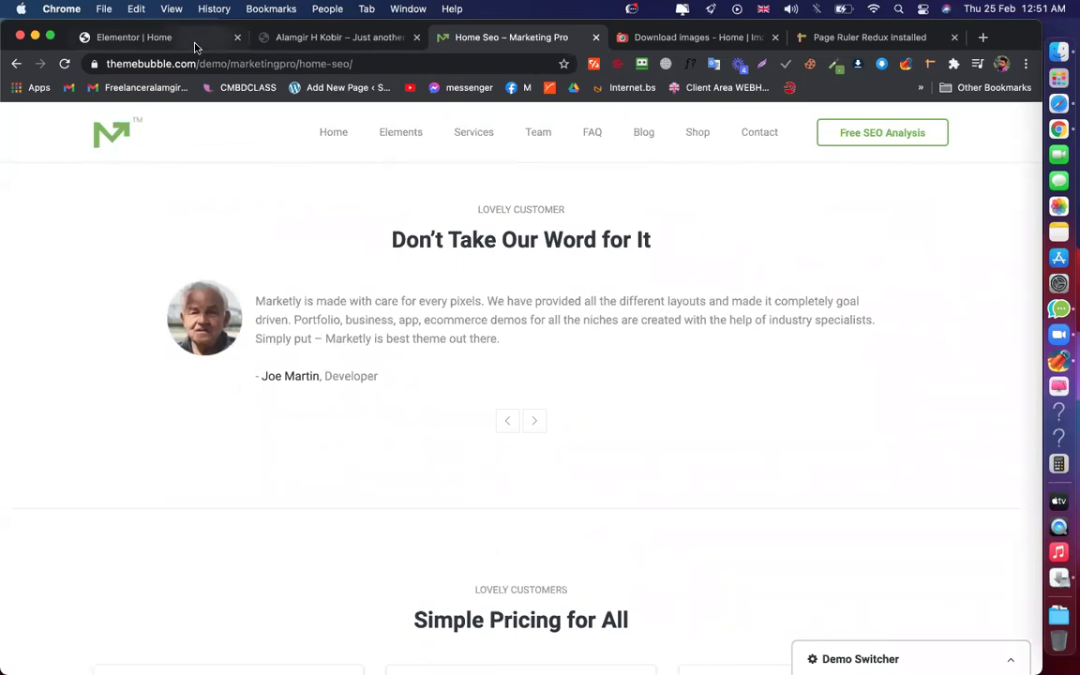
pyautogui.press('super+1')
pyautogui.scroll(-5, 501, 409)
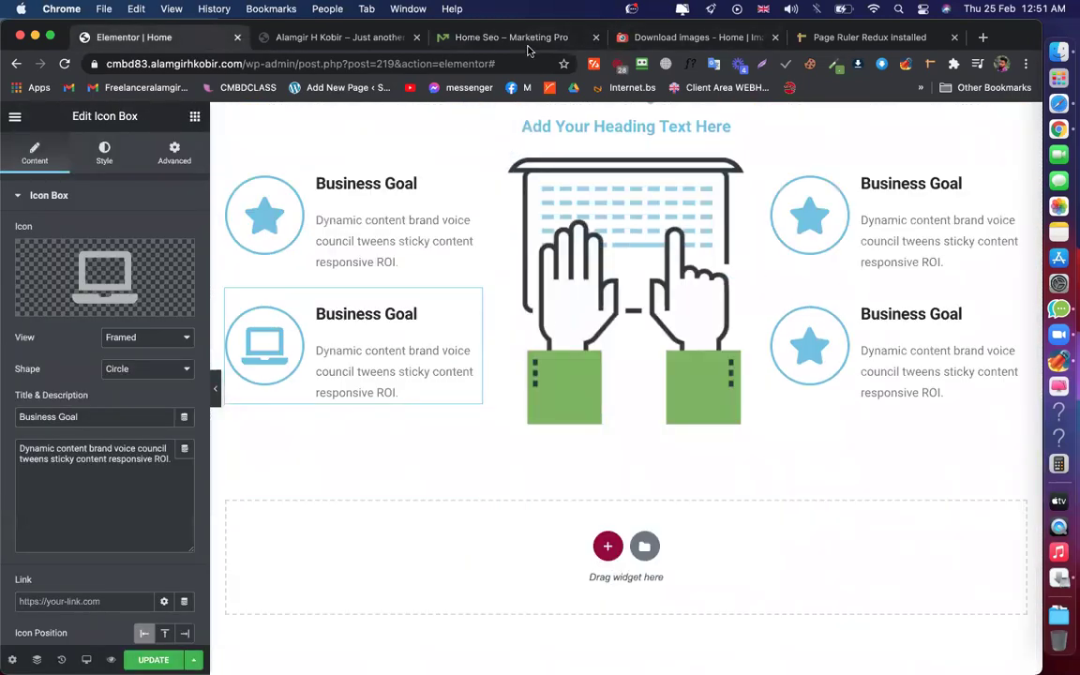
pyautogui.click(486, 34)
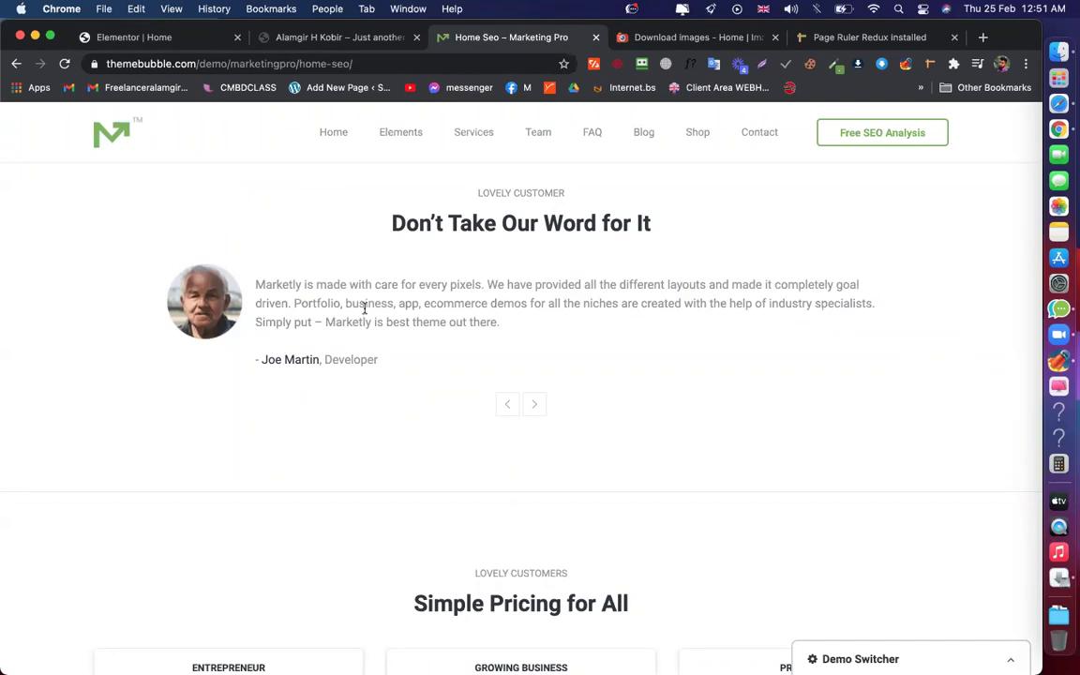
pyautogui.scroll(-5, 394, 306)
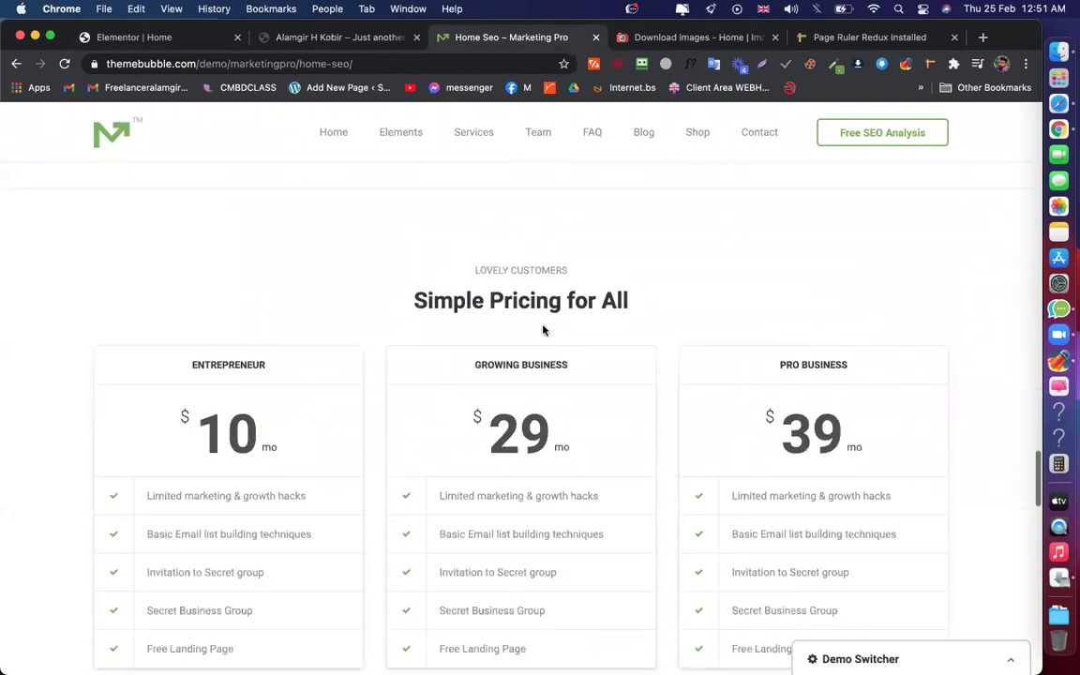
pyautogui.scroll(-2, 520, 302)
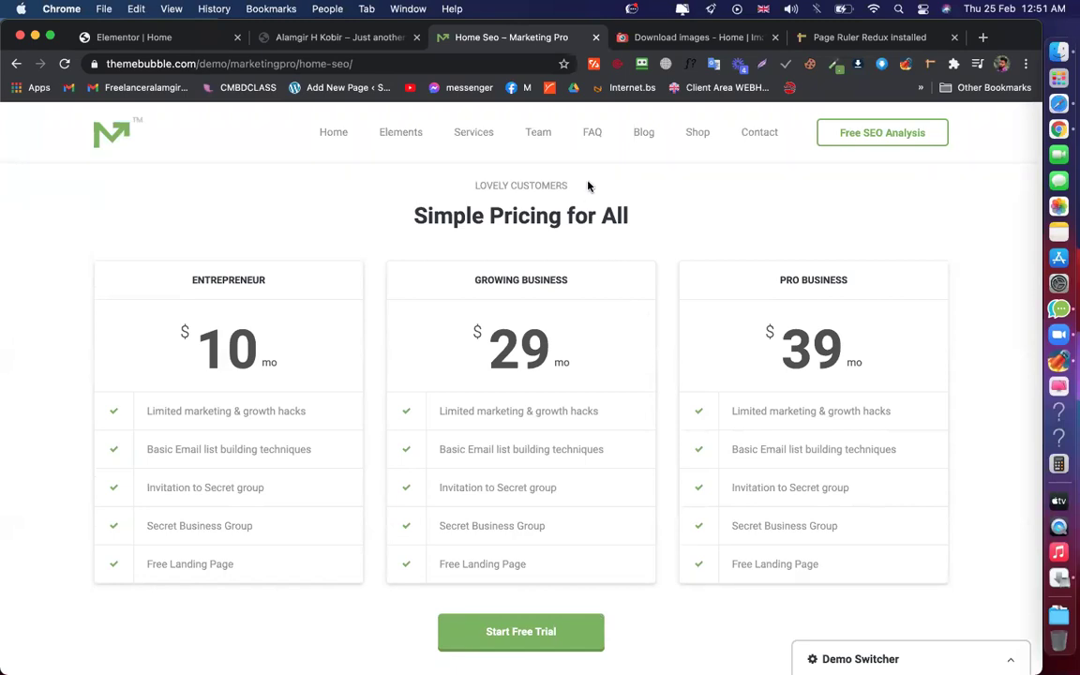
pyautogui.scroll(-6, 494, 338)
pyautogui.scroll(1, 494, 307)
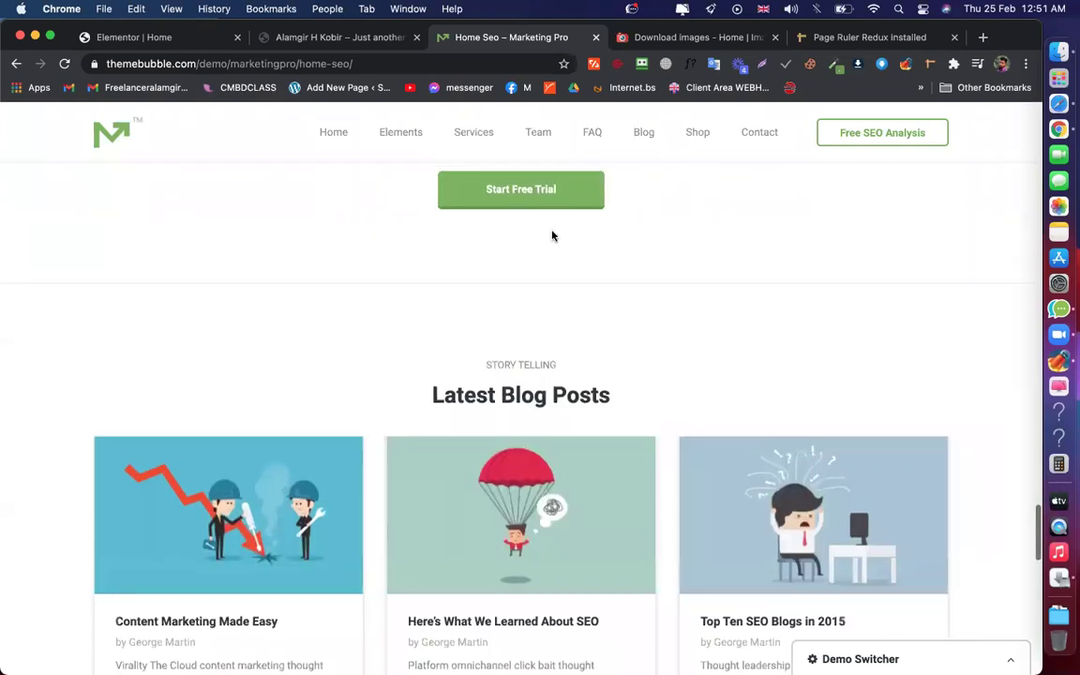
pyautogui.scroll(-4, 566, 253)
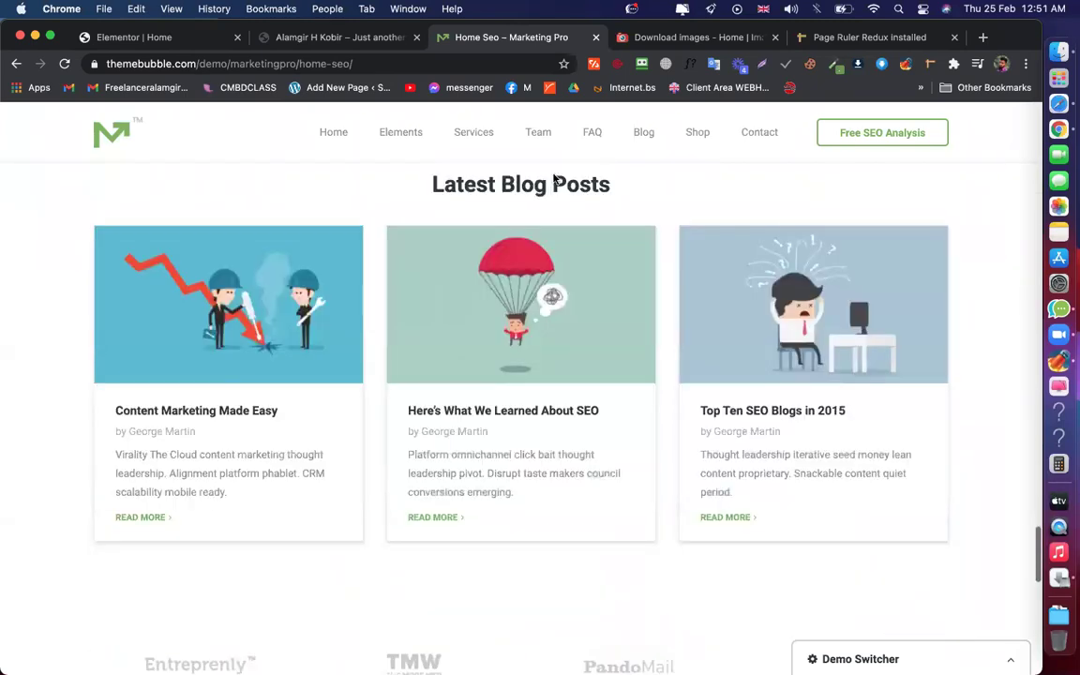
pyautogui.scroll(1, 553, 178)
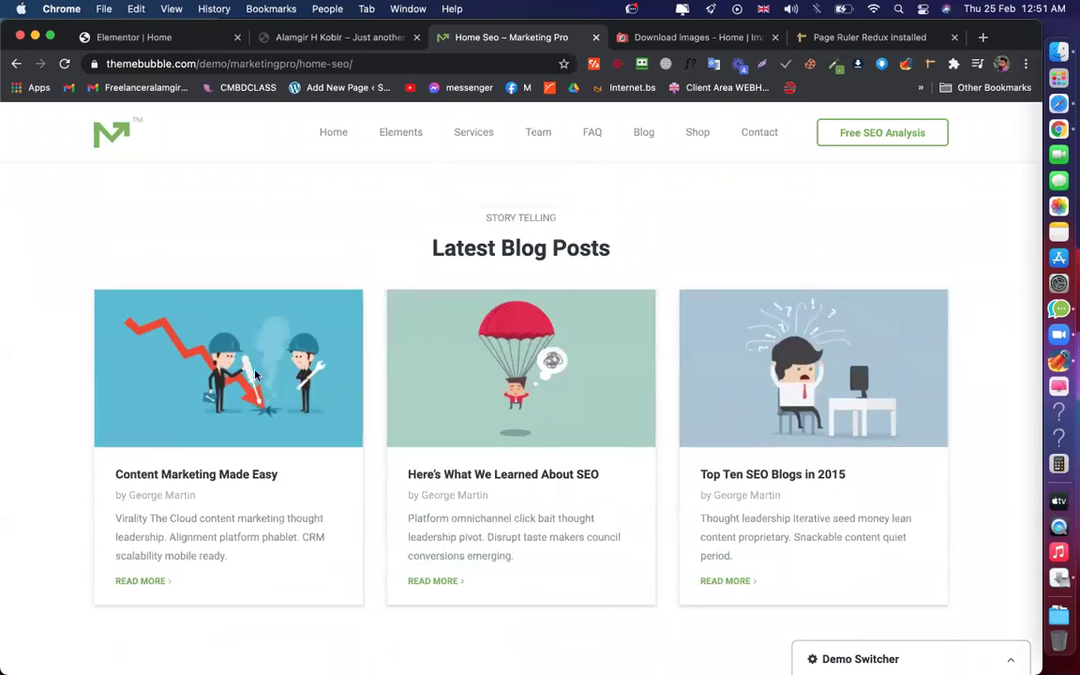
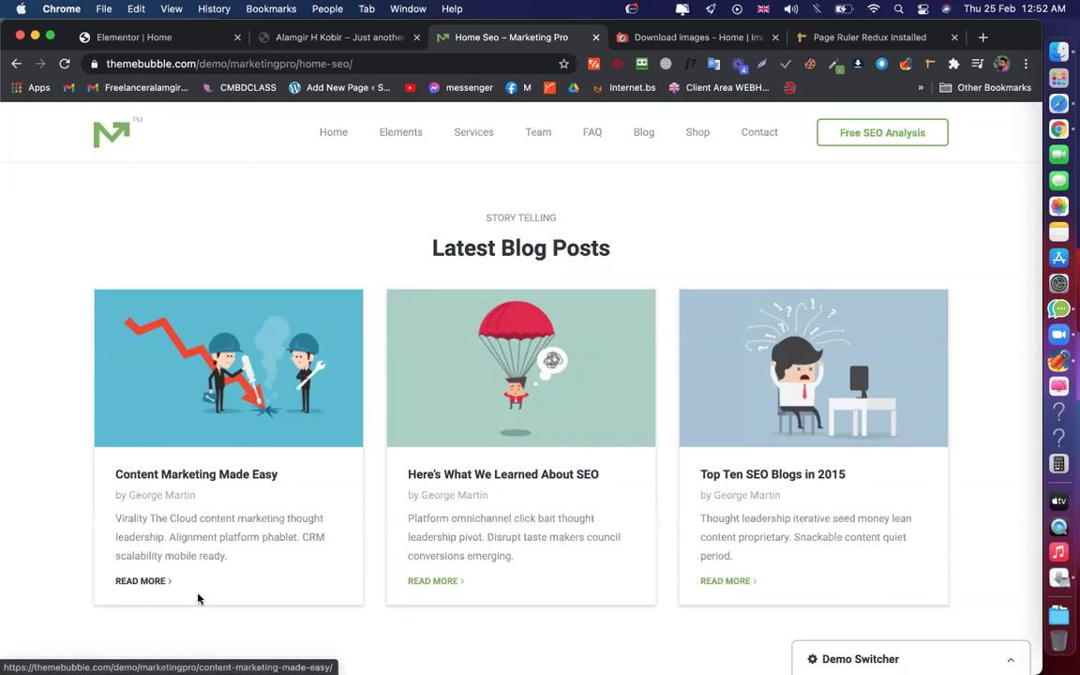
pyautogui.scroll(-3, 192, 474)
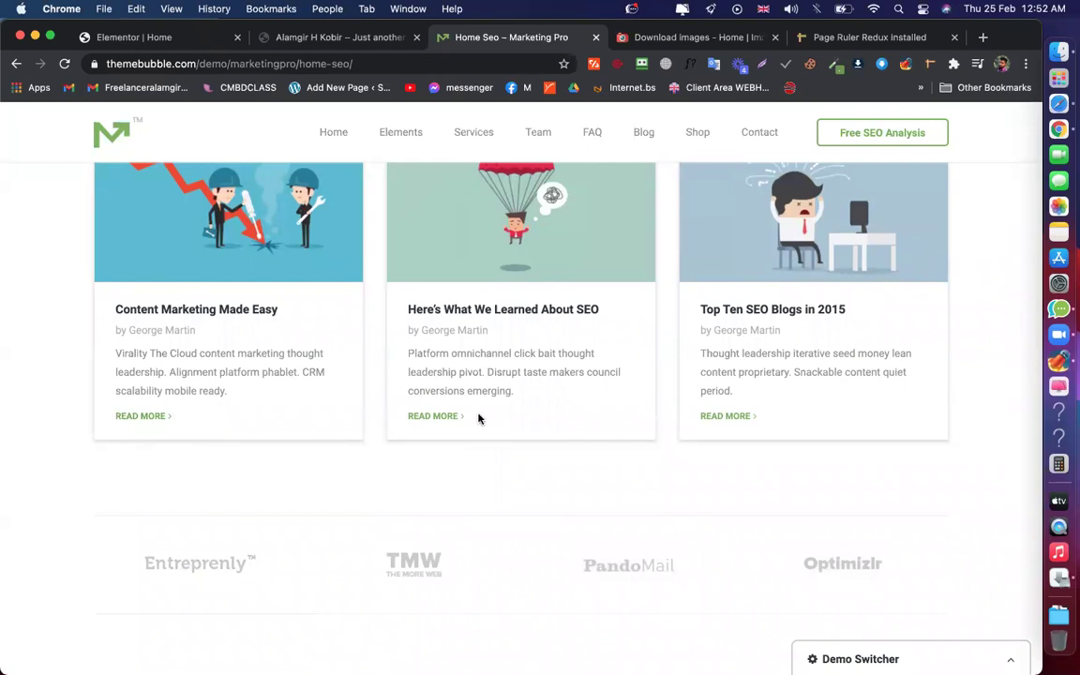
pyautogui.scroll(-4, 478, 418)
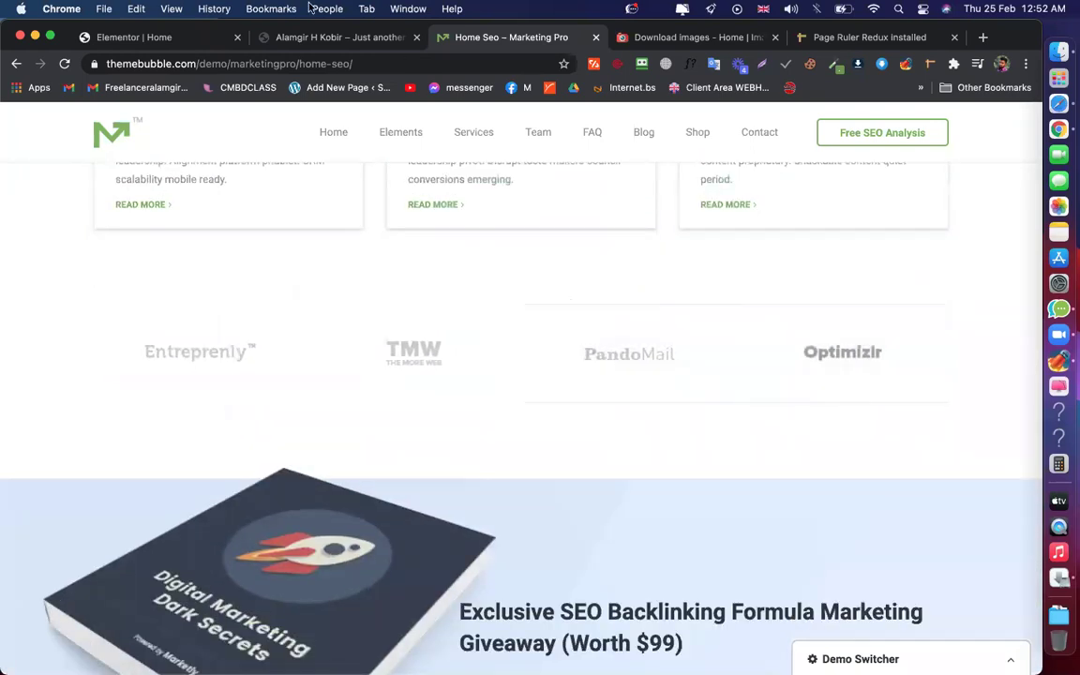
# In the Elementor editor, add a single-column section below the icon boxes and place an Inner Section in it
pyautogui.click(159, 37)
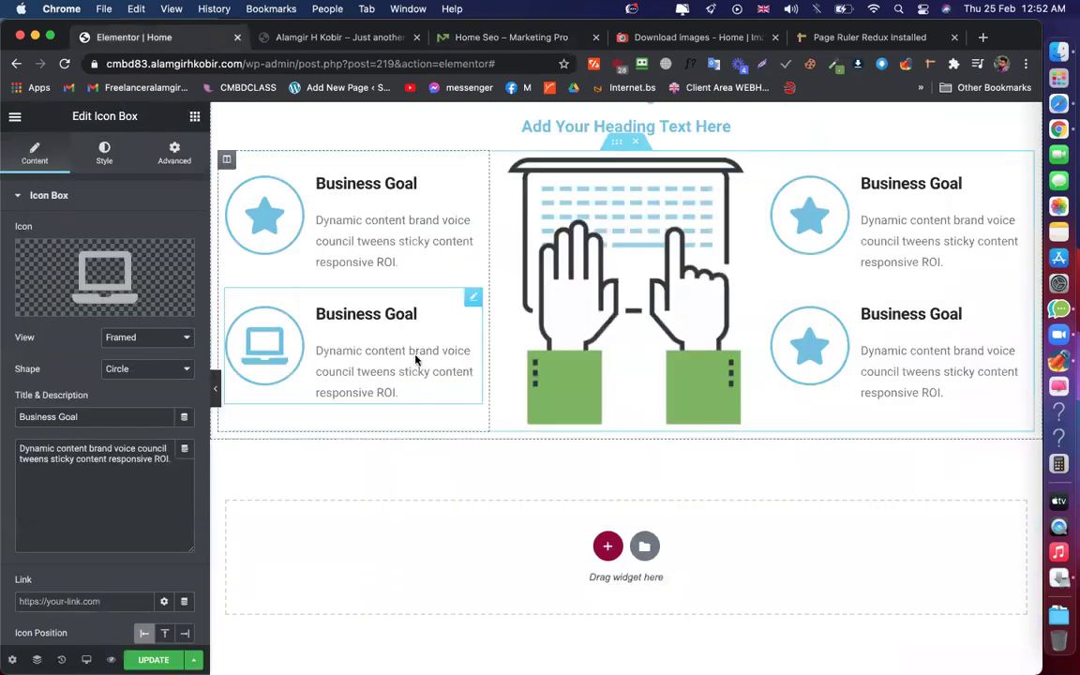
pyautogui.click(607, 545)
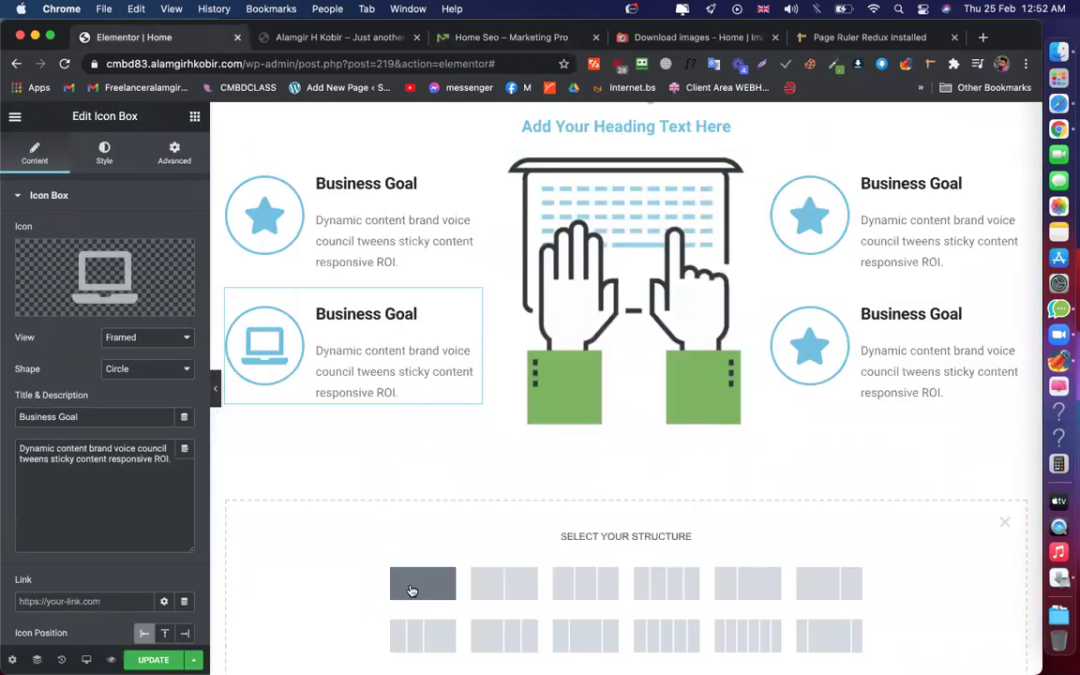
pyautogui.click(409, 588)
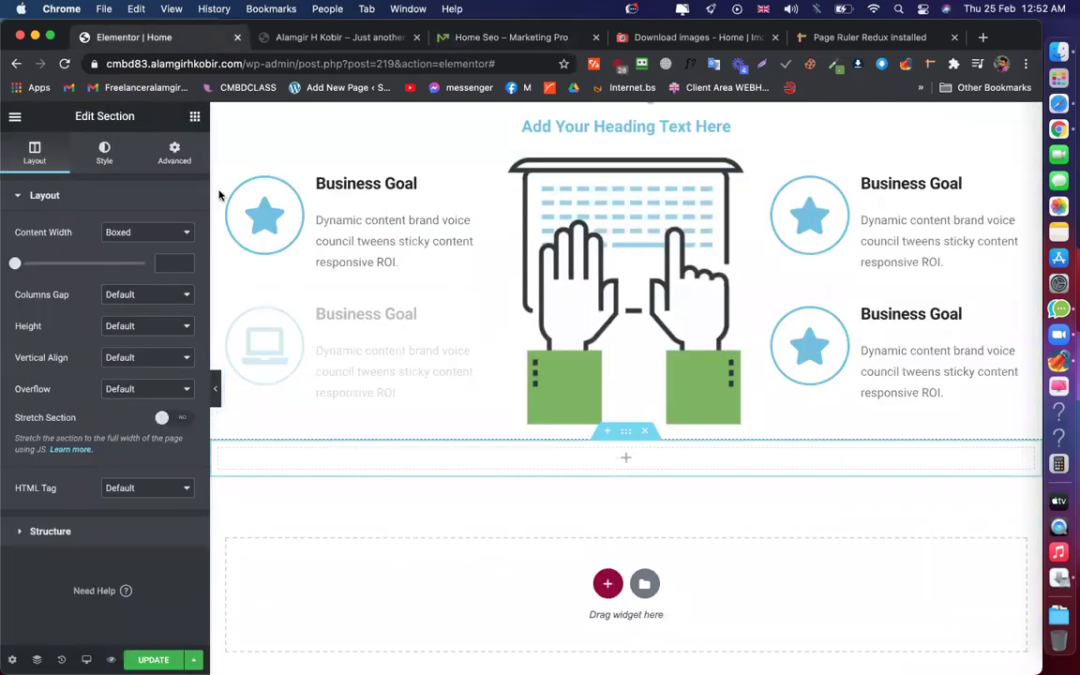
pyautogui.click(195, 119)
pyautogui.moveTo(47, 267); pyautogui.dragTo(600, 467)
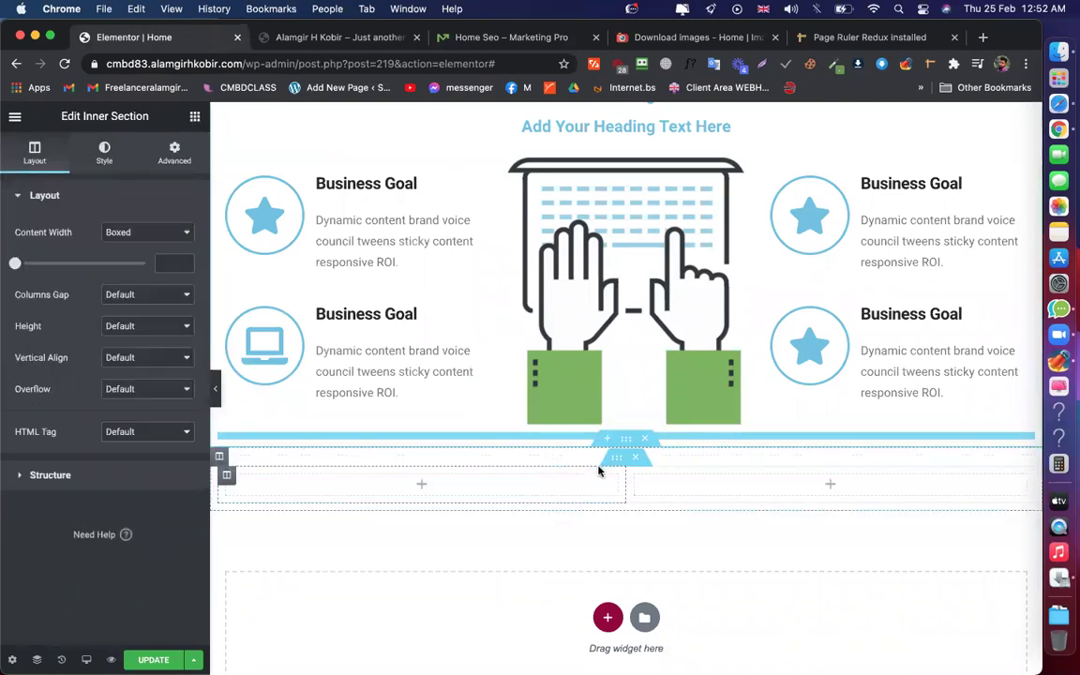
# Add two more columns to the new inner section, giving it four columns
pyautogui.rightClick(227, 478)
pyautogui.click(286, 508)
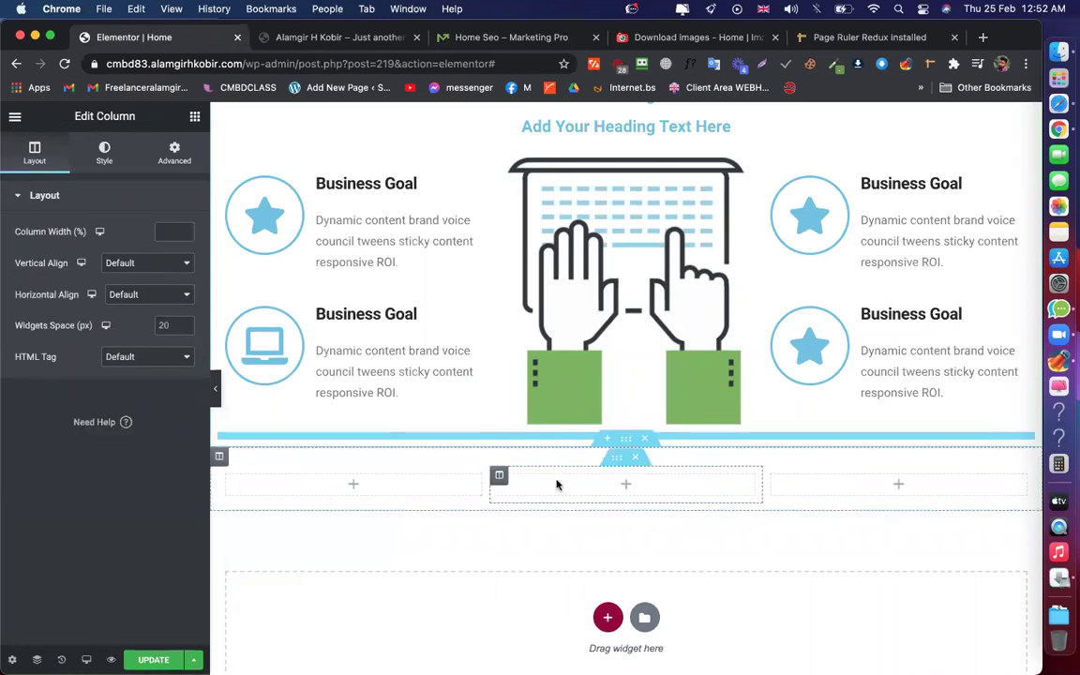
pyautogui.rightClick(500, 476)
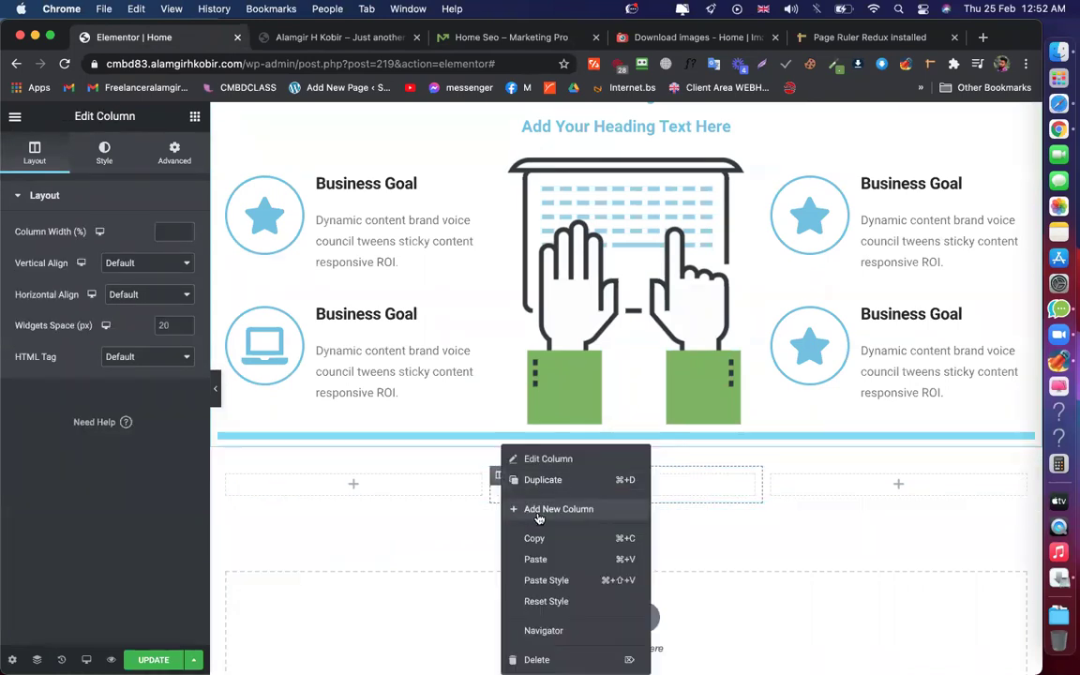
pyautogui.click(537, 512)
# Place an Image widget in the first inner column, upload the Entreprenly and PandoMail logo files, and insert the Entreprenly logo
pyautogui.click(320, 485)
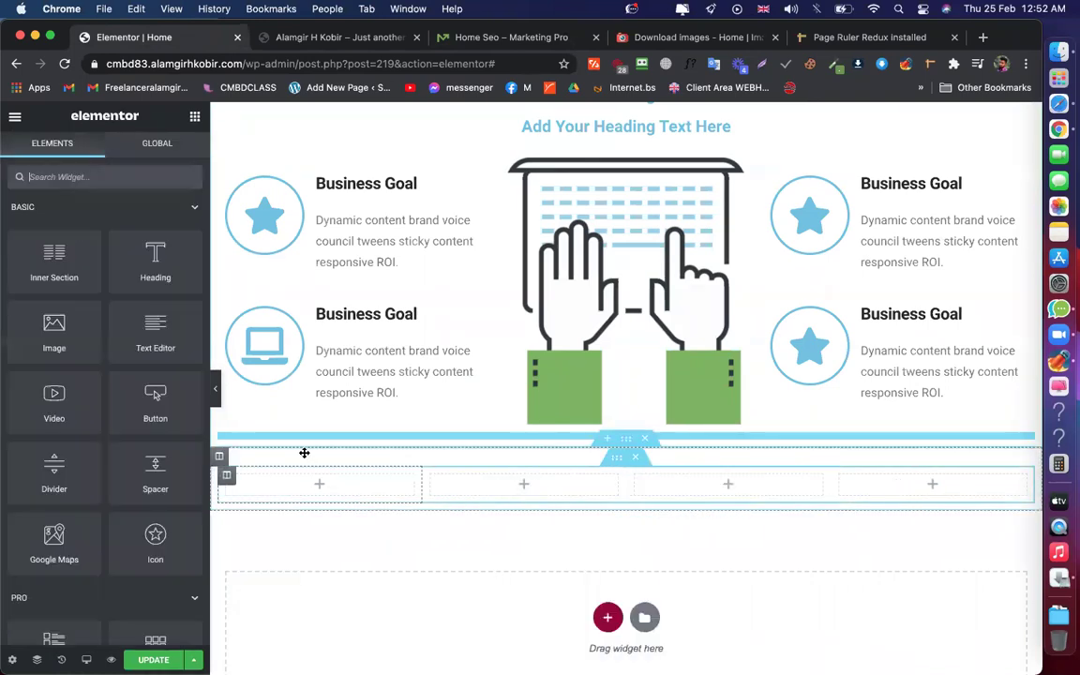
pyautogui.moveTo(39, 340); pyautogui.dragTo(313, 487)
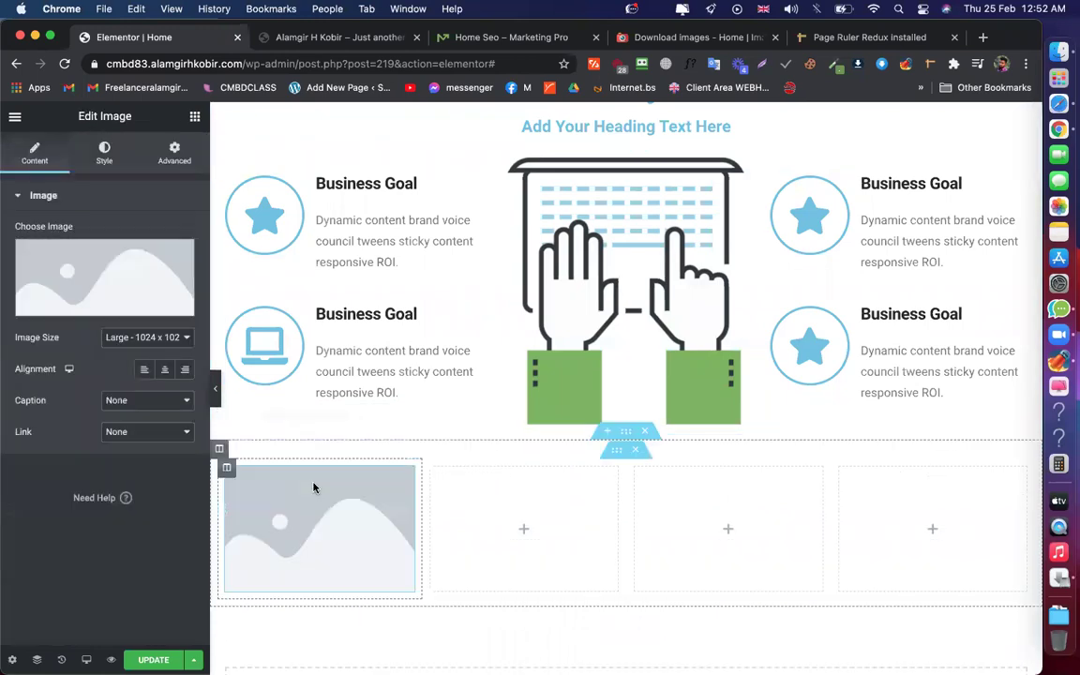
pyautogui.click(133, 309)
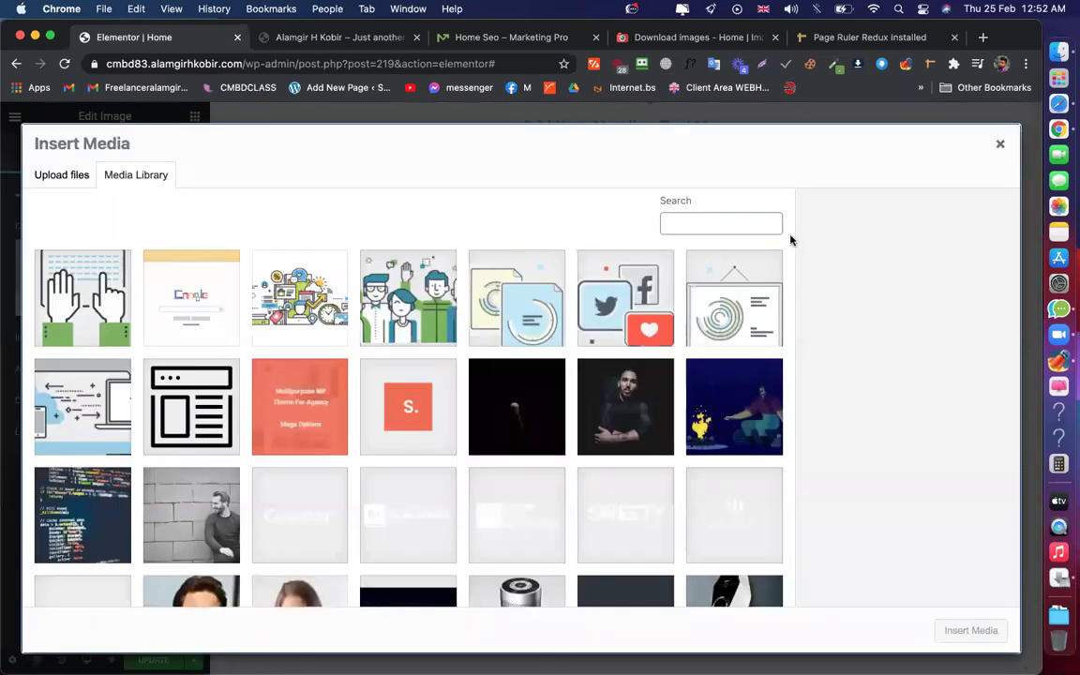
pyautogui.click(1052, 52)
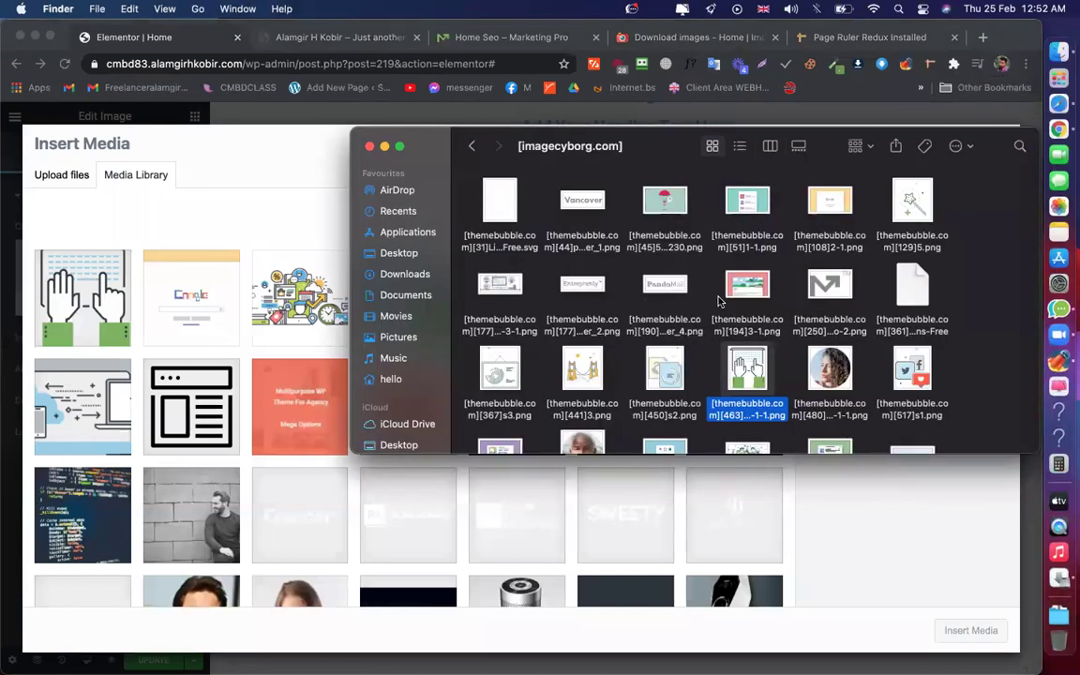
pyautogui.moveTo(703, 303); pyautogui.dragTo(314, 298)
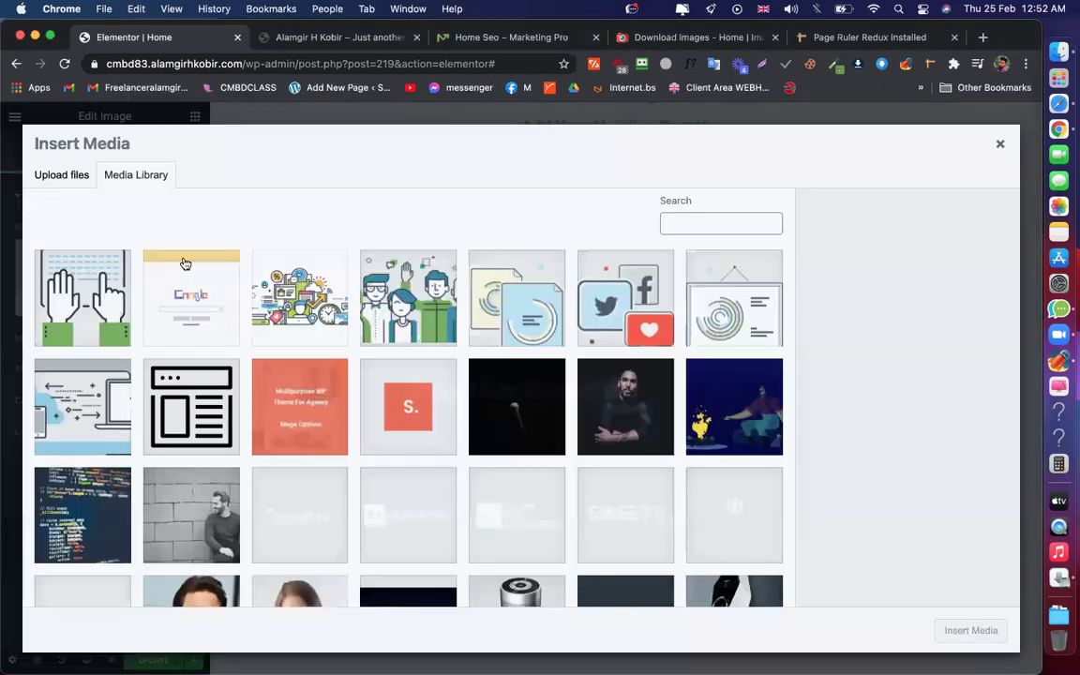
pyautogui.click(195, 327)
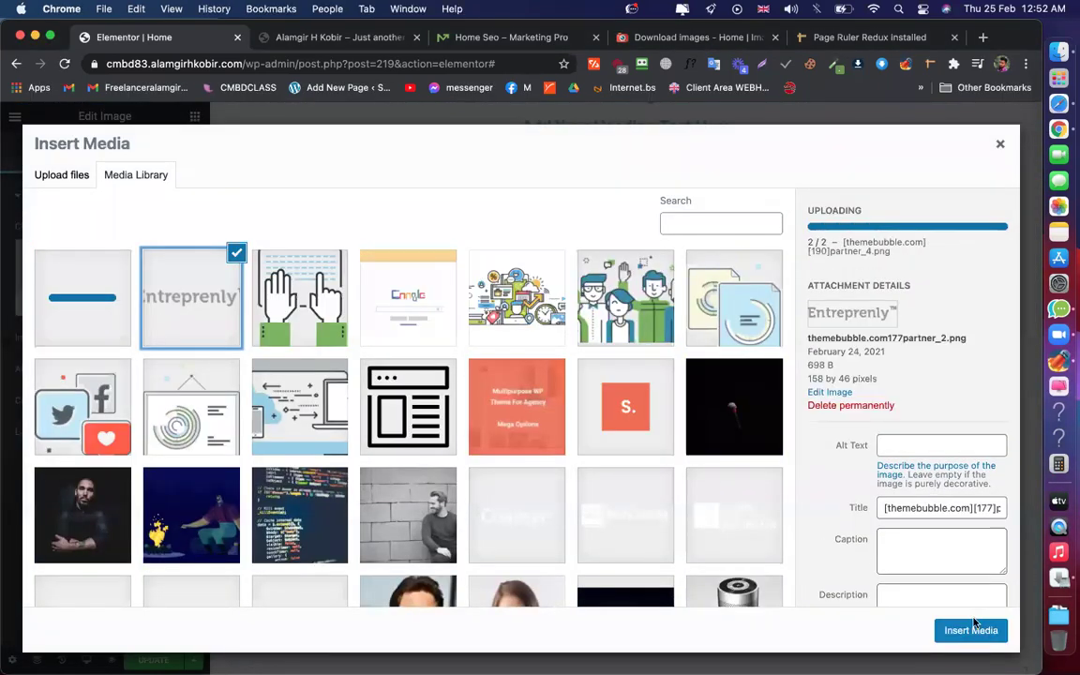
pyautogui.click(970, 631)
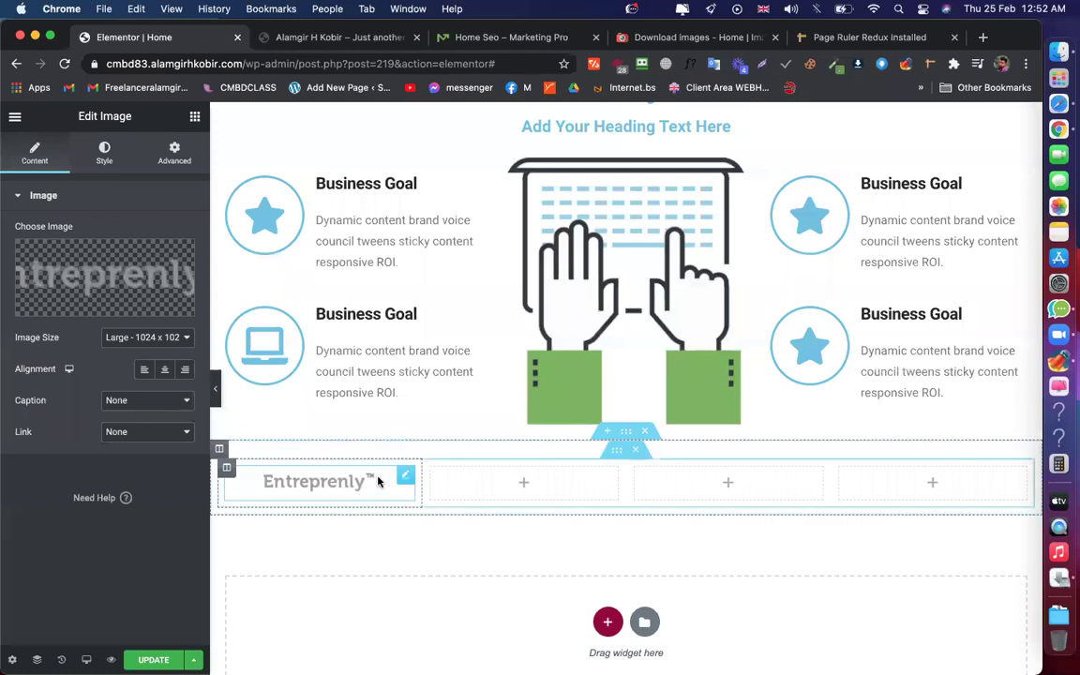
# Copy the Entreprenly logo image from the first inner column and paste it into the other three columns
pyautogui.rightClick(345, 476)
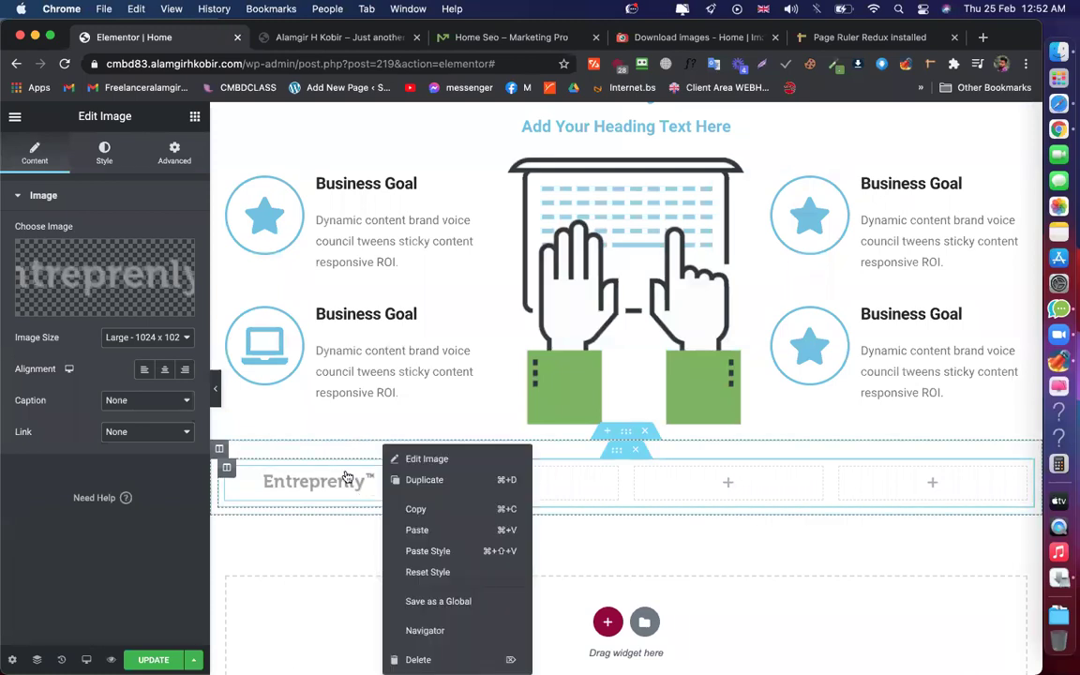
pyautogui.click(380, 508)
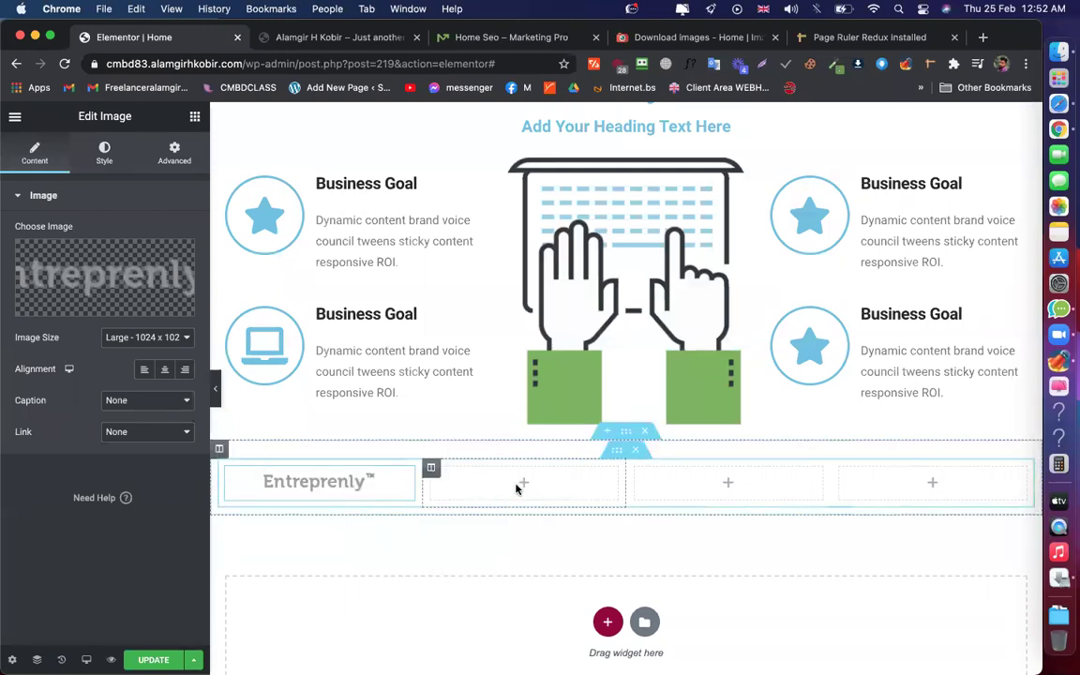
pyautogui.rightClick(518, 486)
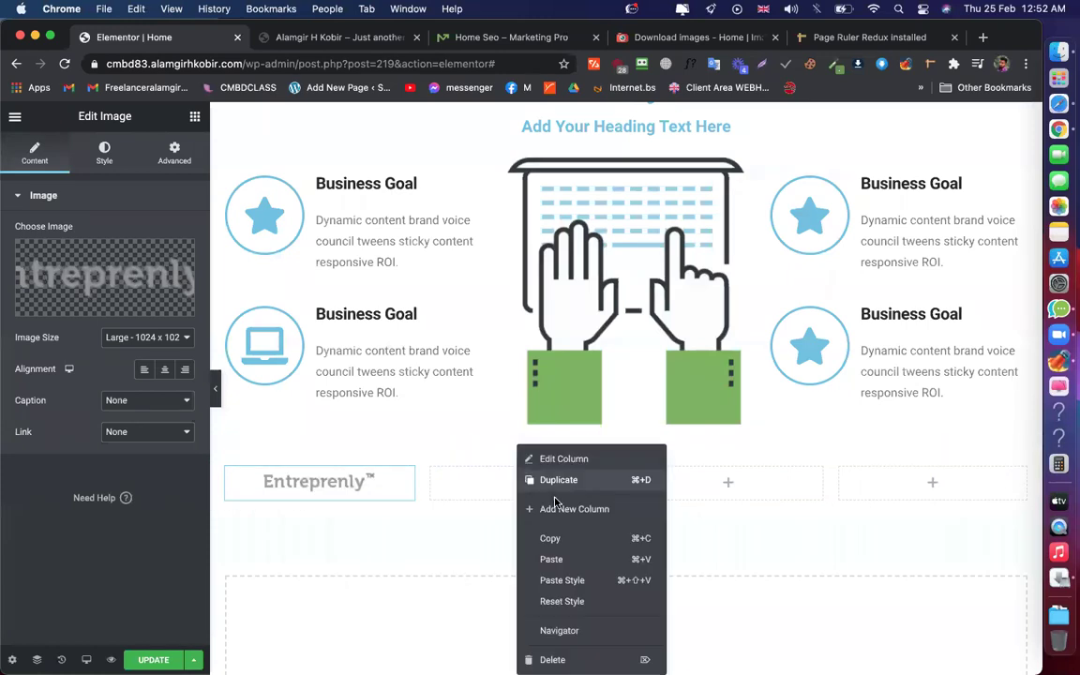
pyautogui.click(562, 558)
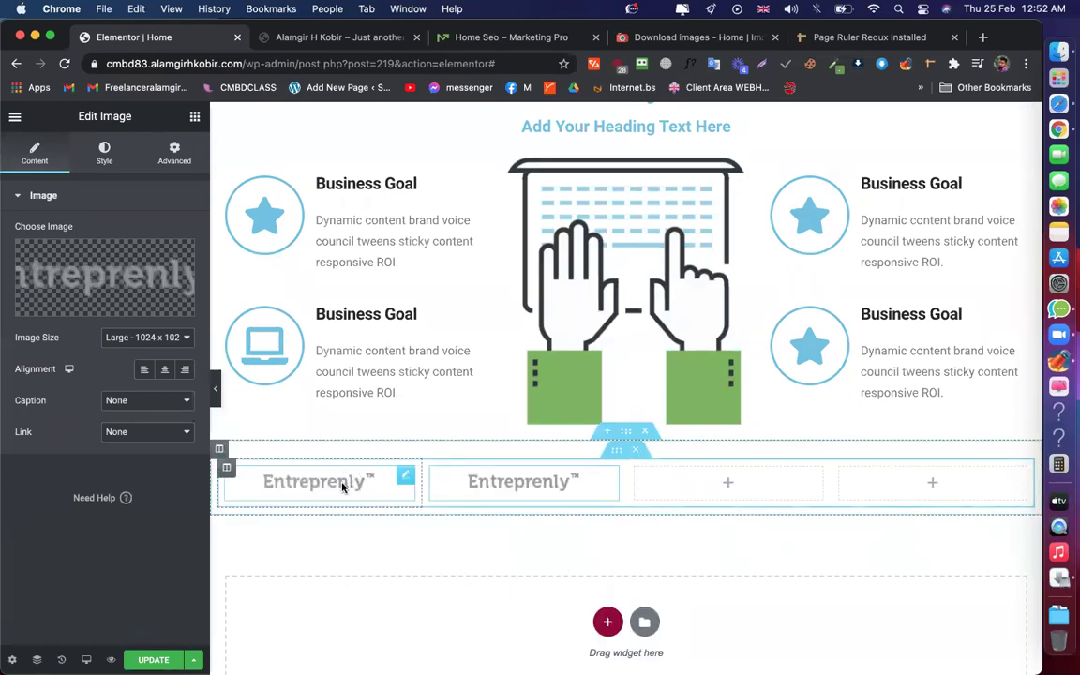
pyautogui.rightClick(687, 479)
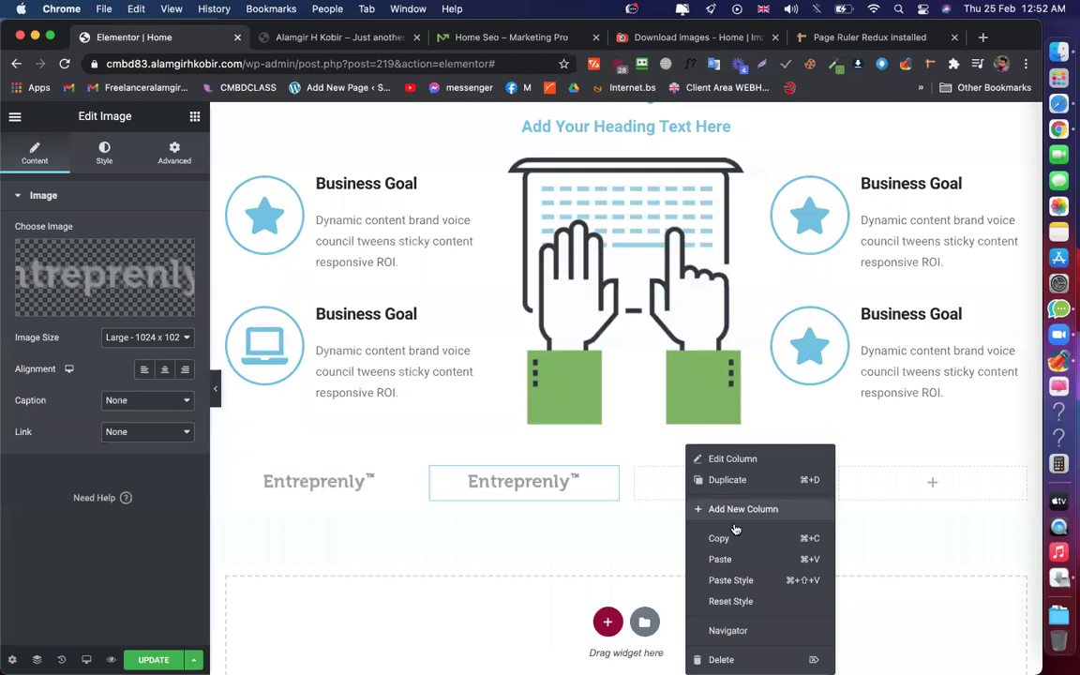
pyautogui.click(720, 559)
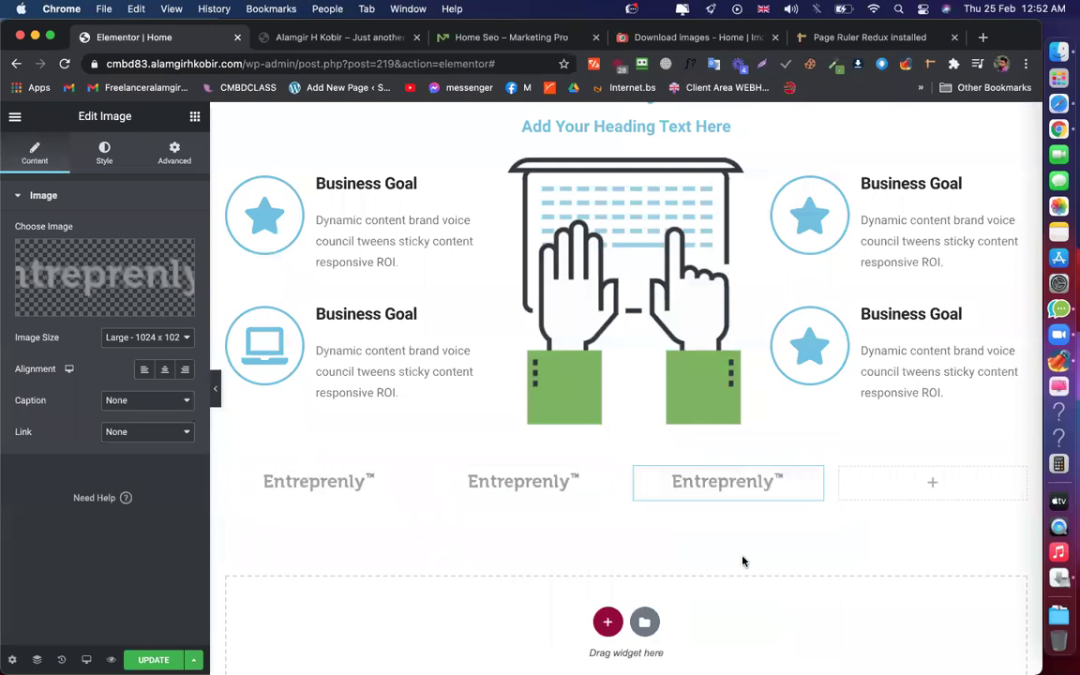
pyautogui.rightClick(901, 479)
pyautogui.click(949, 559)
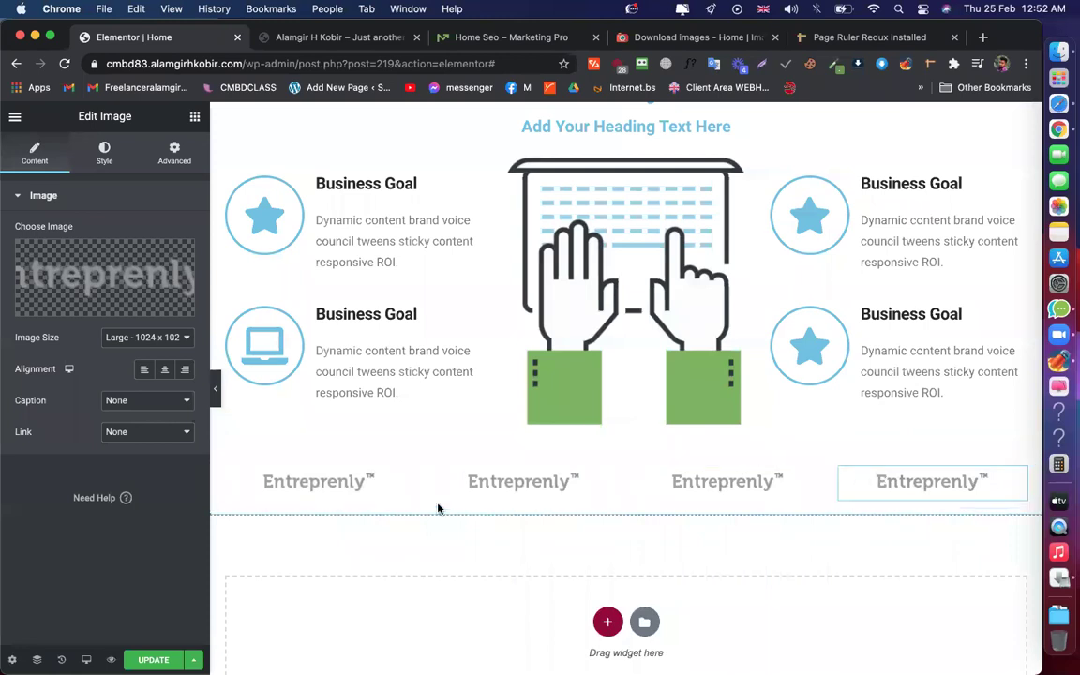
# Set the first Entreprenly logo's opacity to 0.7 in the normal state and 1 on hover
pyautogui.click(330, 482)
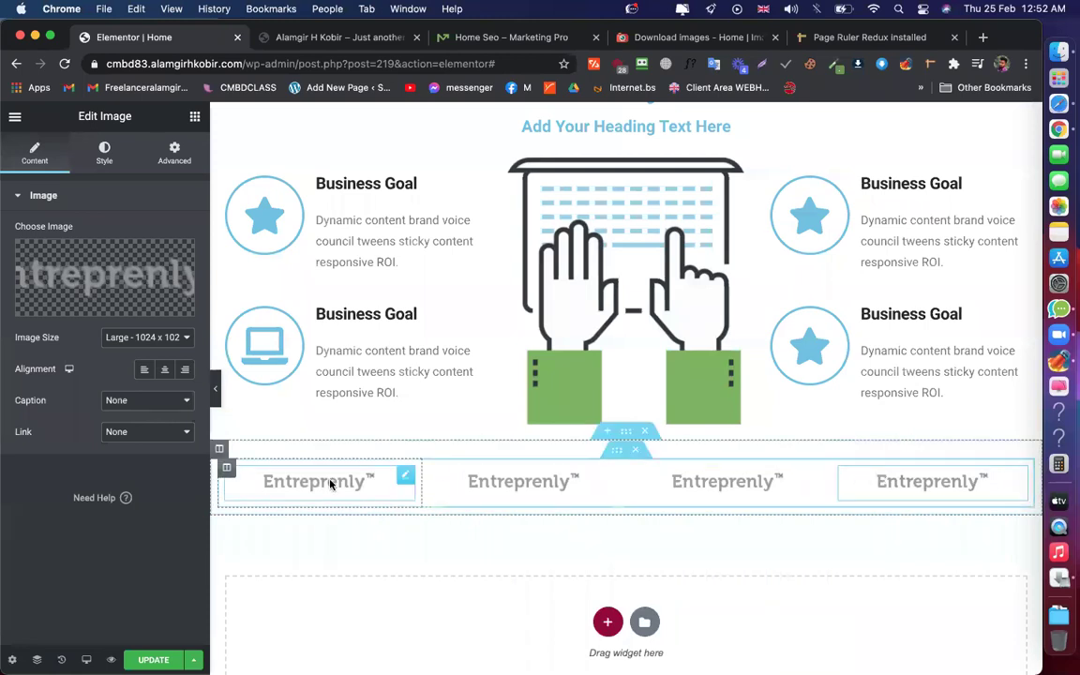
pyautogui.click(105, 155)
pyautogui.scroll(-2, 119, 309)
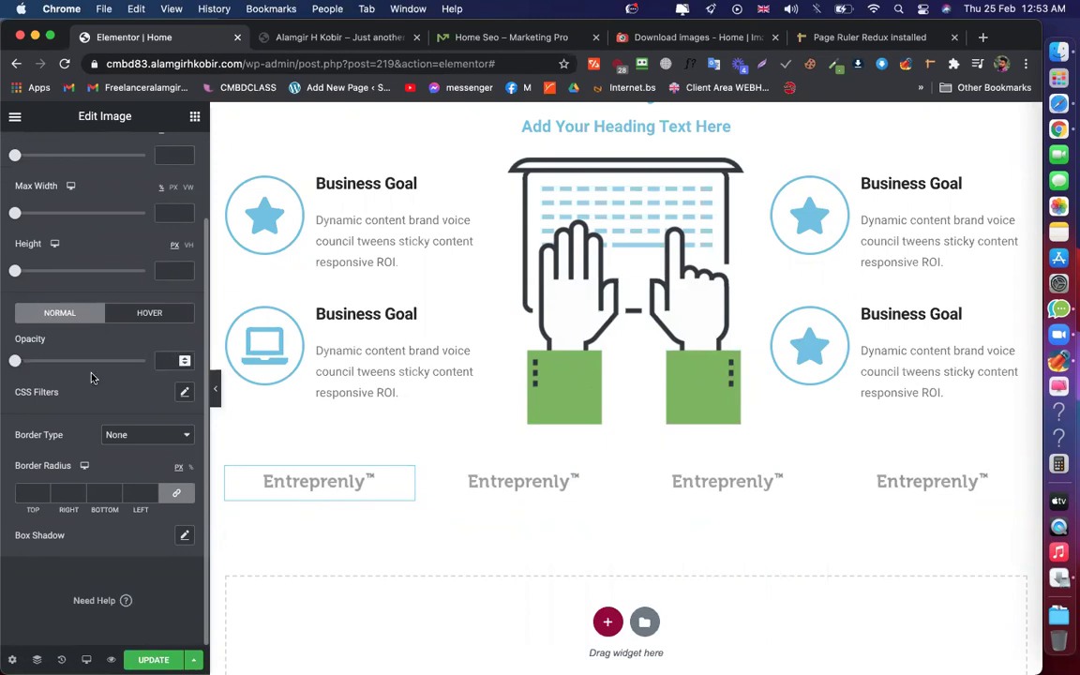
pyautogui.moveTo(14, 362); pyautogui.dragTo(100, 368)
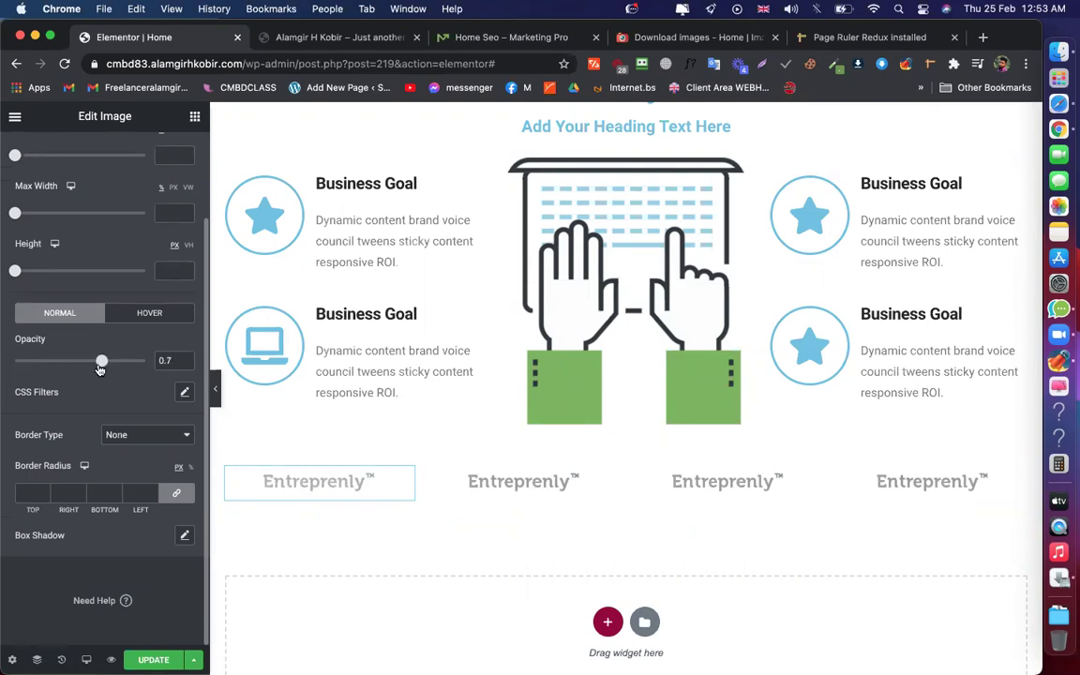
pyautogui.click(150, 313)
pyautogui.moveTo(14, 364); pyautogui.dragTo(150, 375)
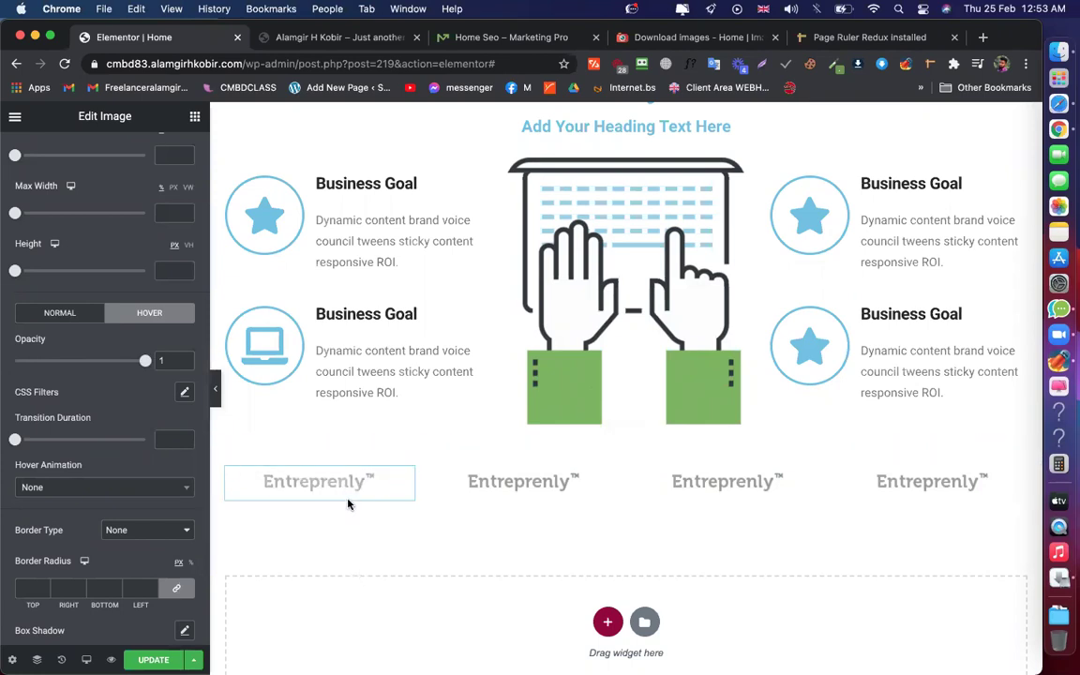
# Set the second Entreprenly logo's opacity to 0.45 in the normal state and 1 on hover
pyautogui.click(511, 474)
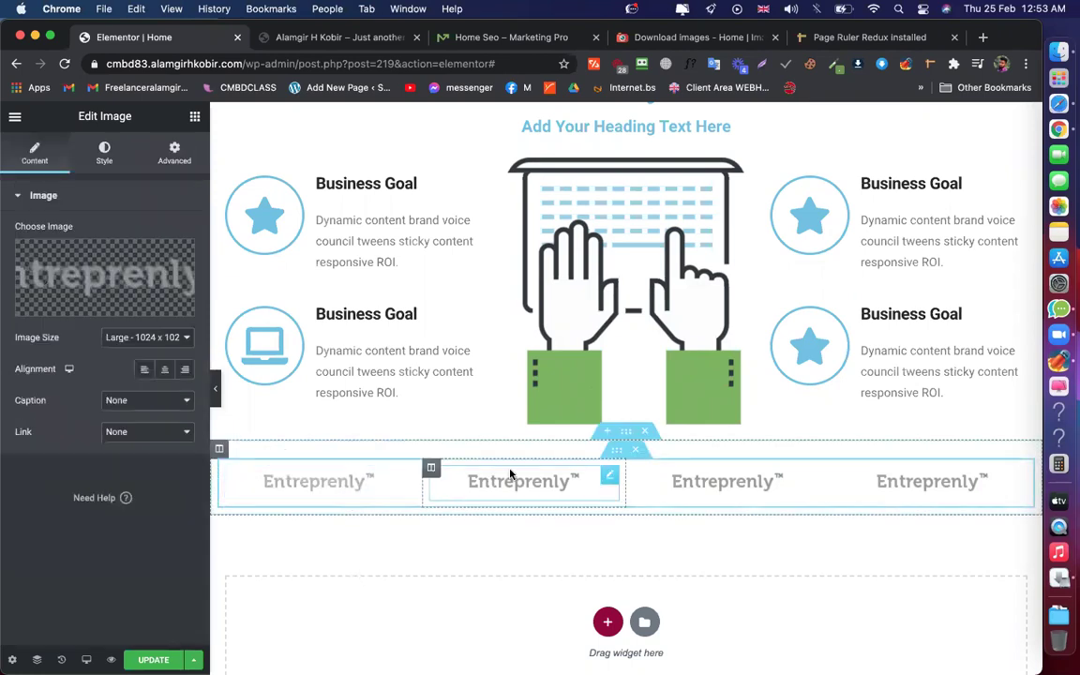
pyautogui.click(104, 153)
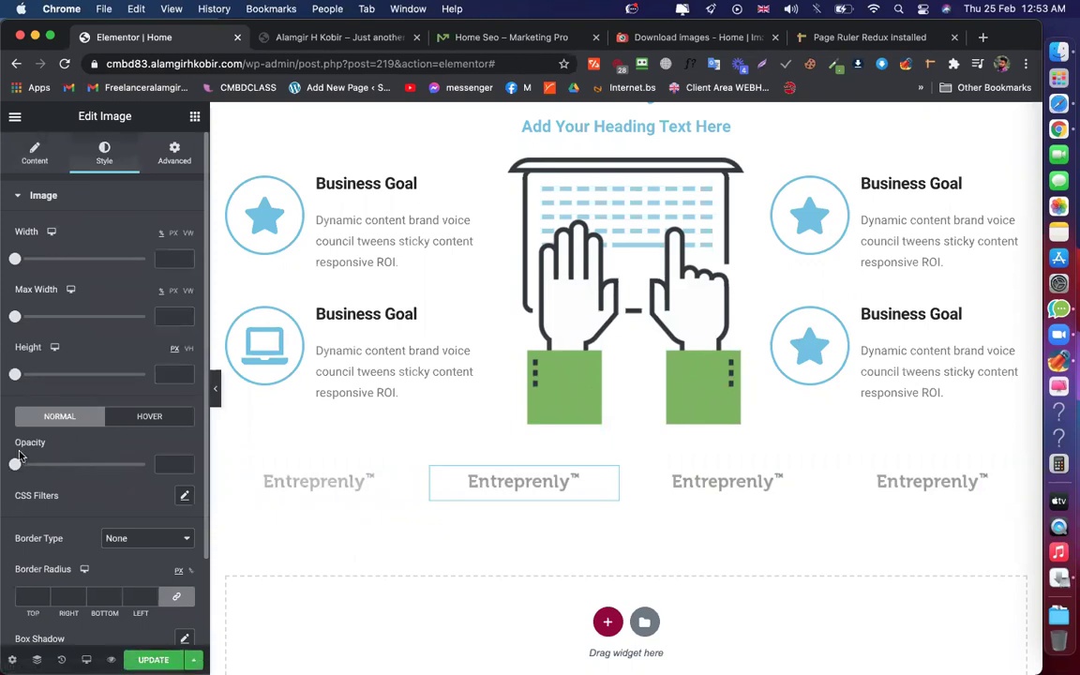
pyautogui.moveTo(15, 464); pyautogui.dragTo(63, 467)
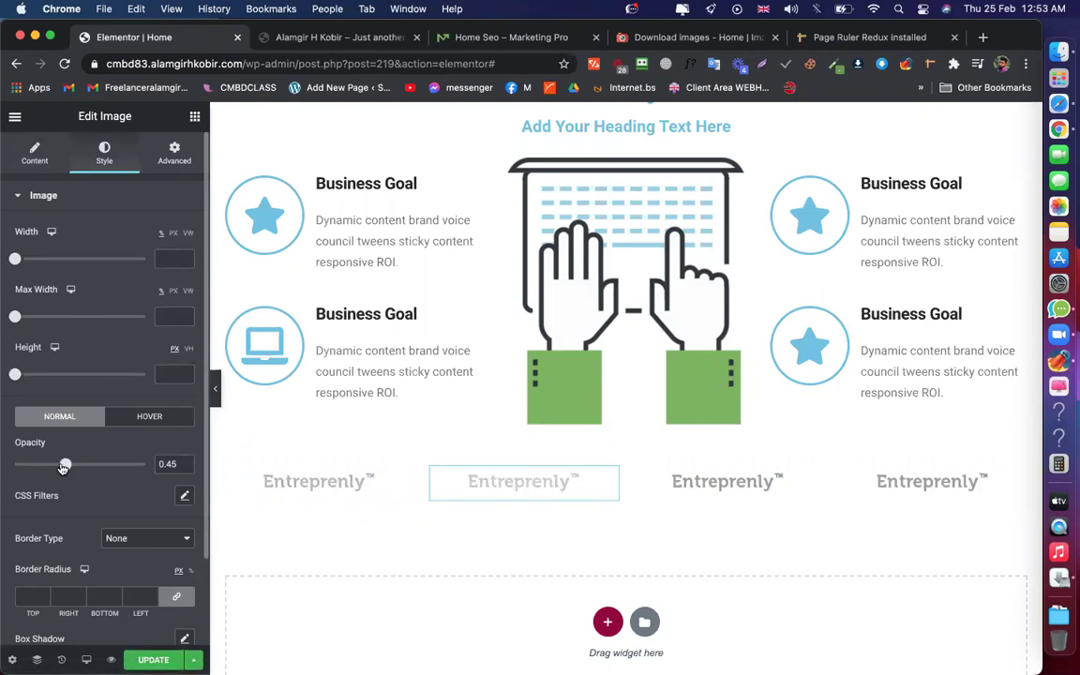
pyautogui.click(182, 419)
pyautogui.moveTo(15, 465); pyautogui.dragTo(145, 465)
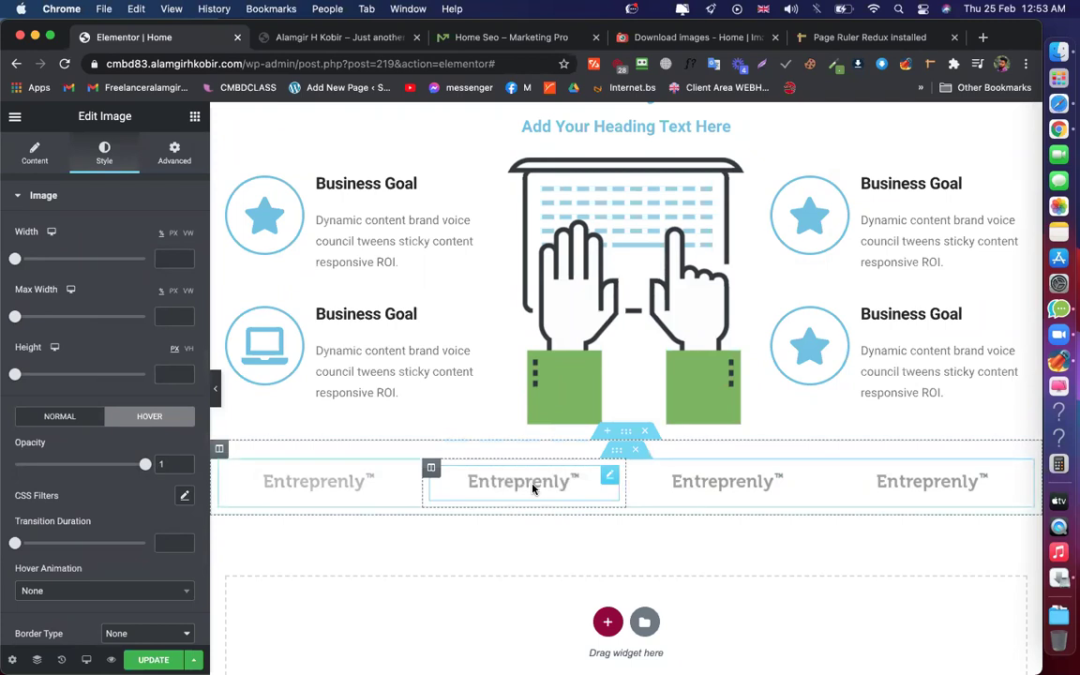
# Following the demo's logo row, give the inner section a solid border with width 1 at top and bottom and 0 at the sides
pyautogui.click(473, 40)
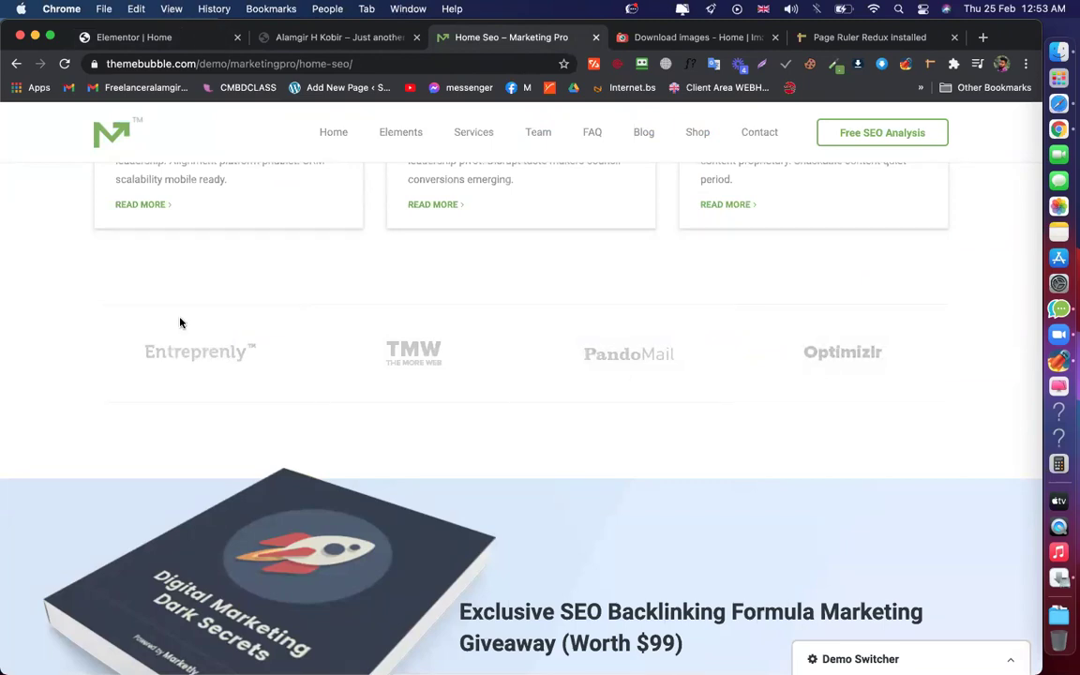
pyautogui.click(164, 39)
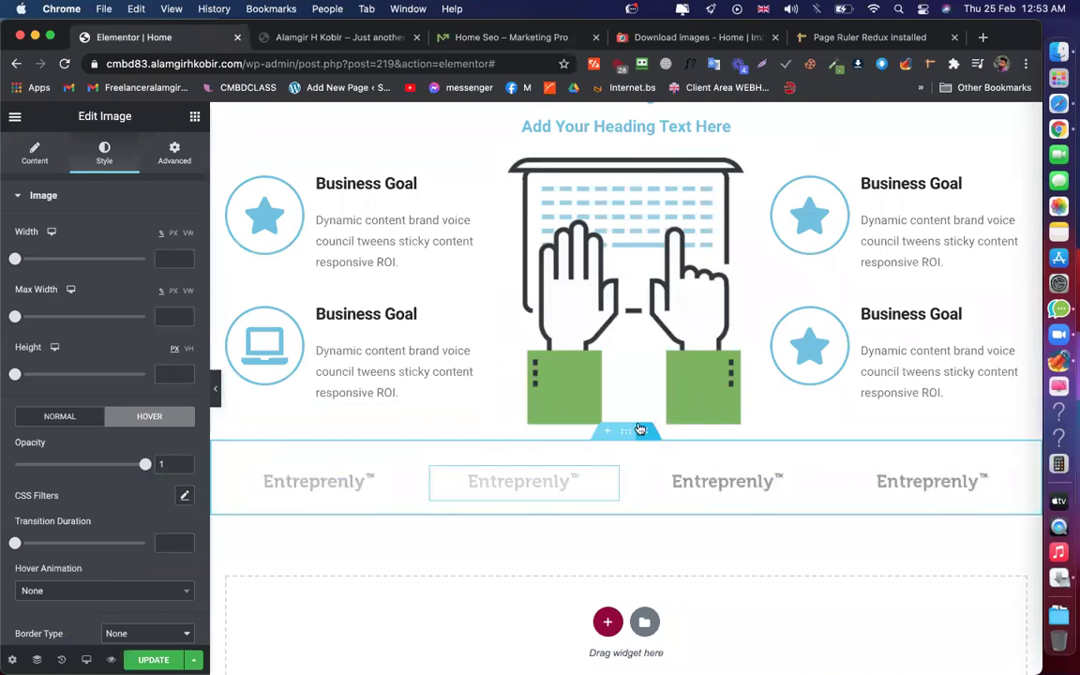
pyautogui.click(507, 40)
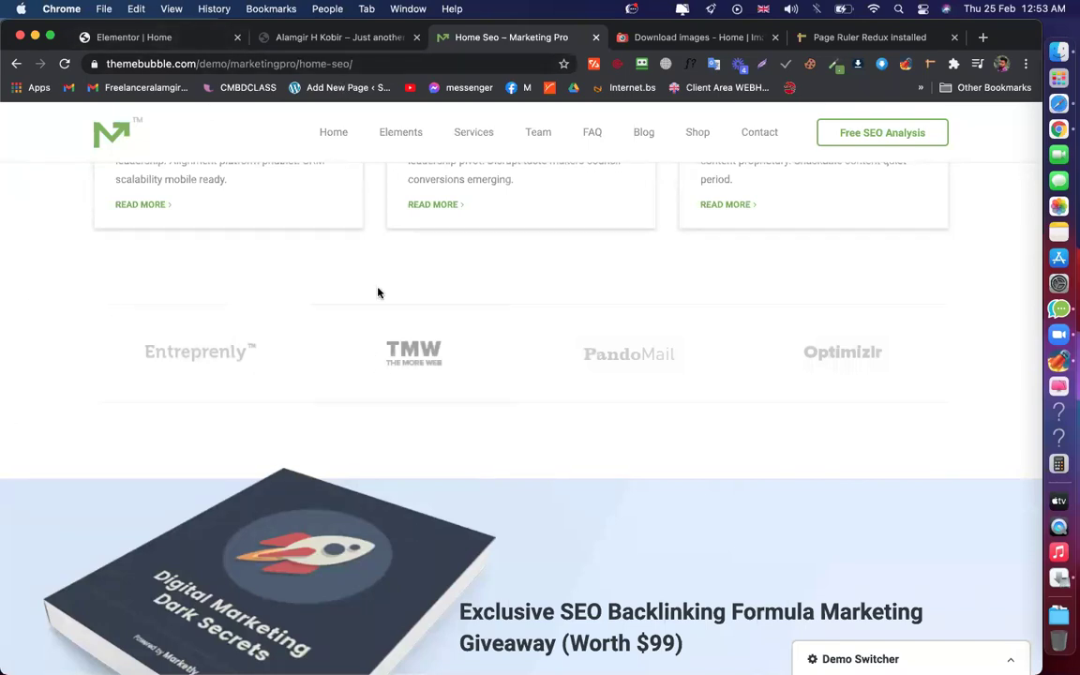
pyautogui.click(161, 36)
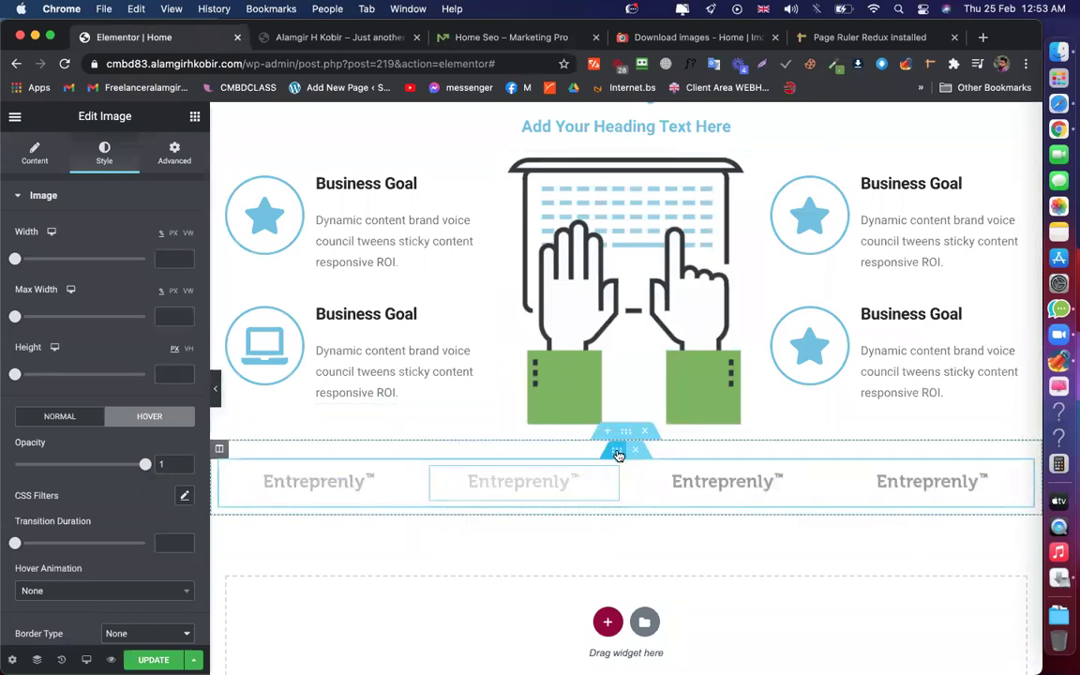
pyautogui.click(617, 455)
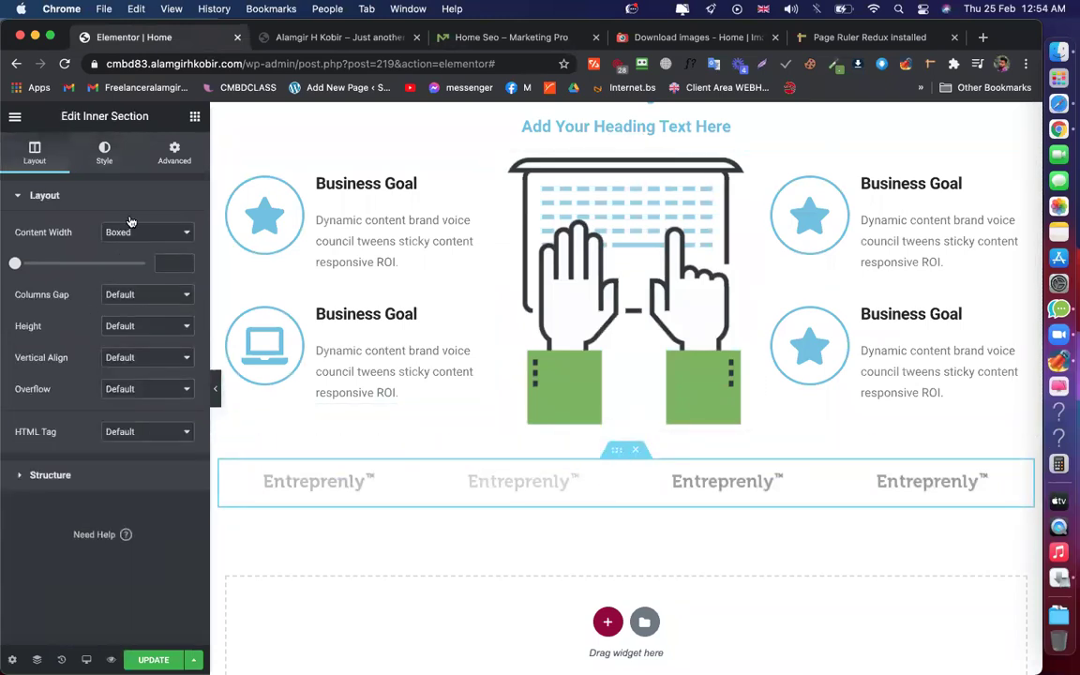
pyautogui.click(104, 153)
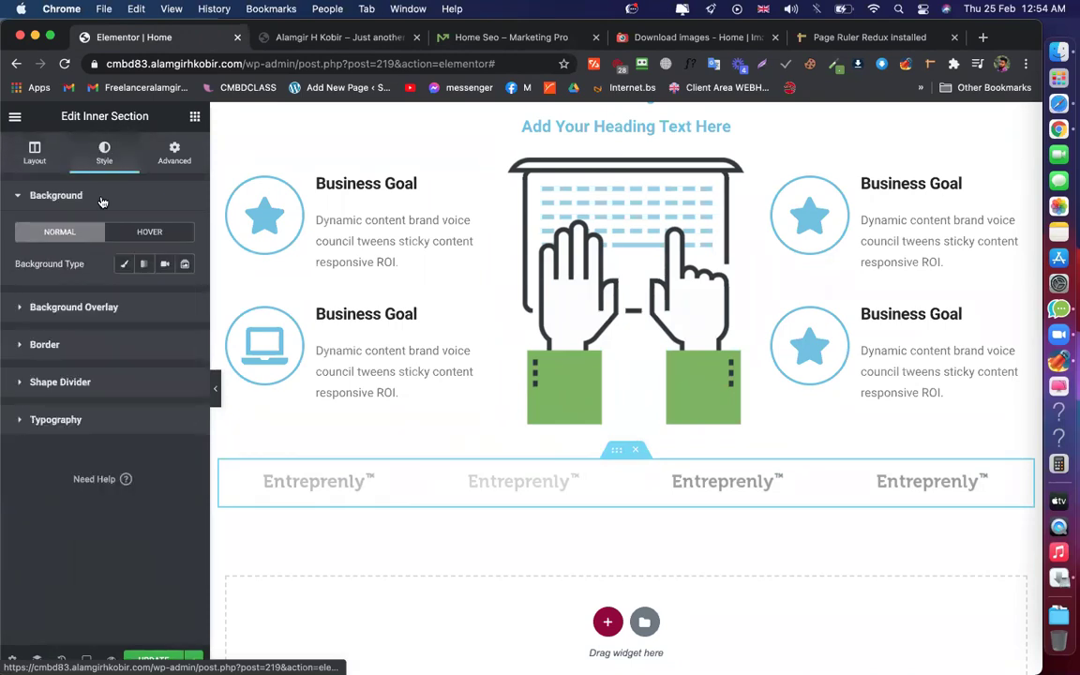
pyautogui.click(44, 345)
pyautogui.click(170, 339)
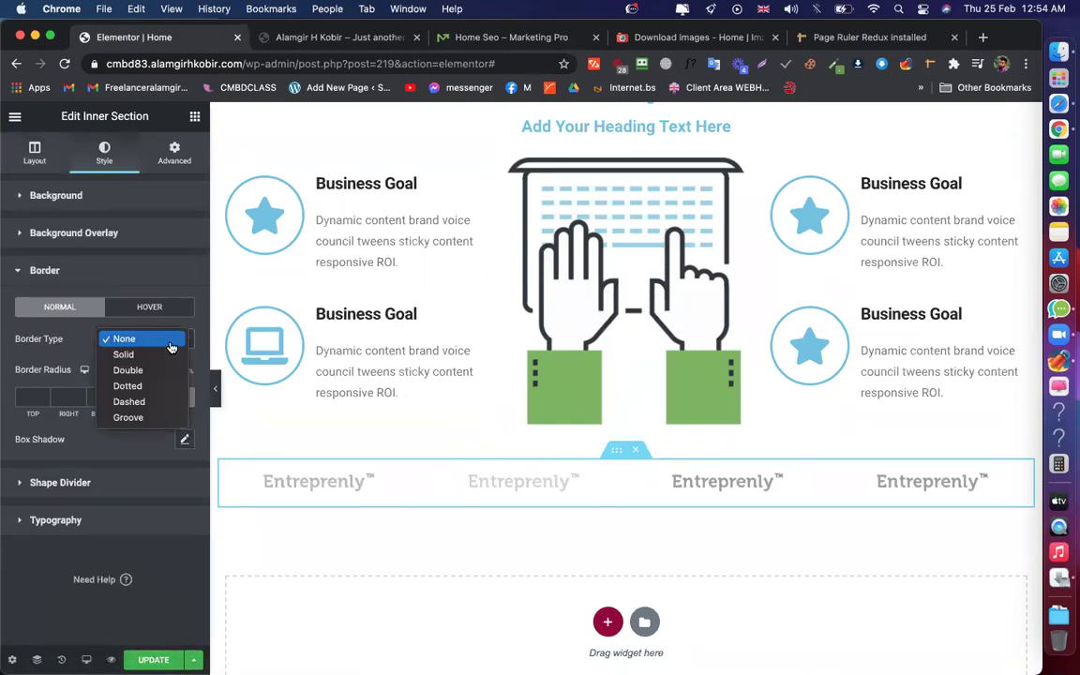
pyautogui.click(129, 355)
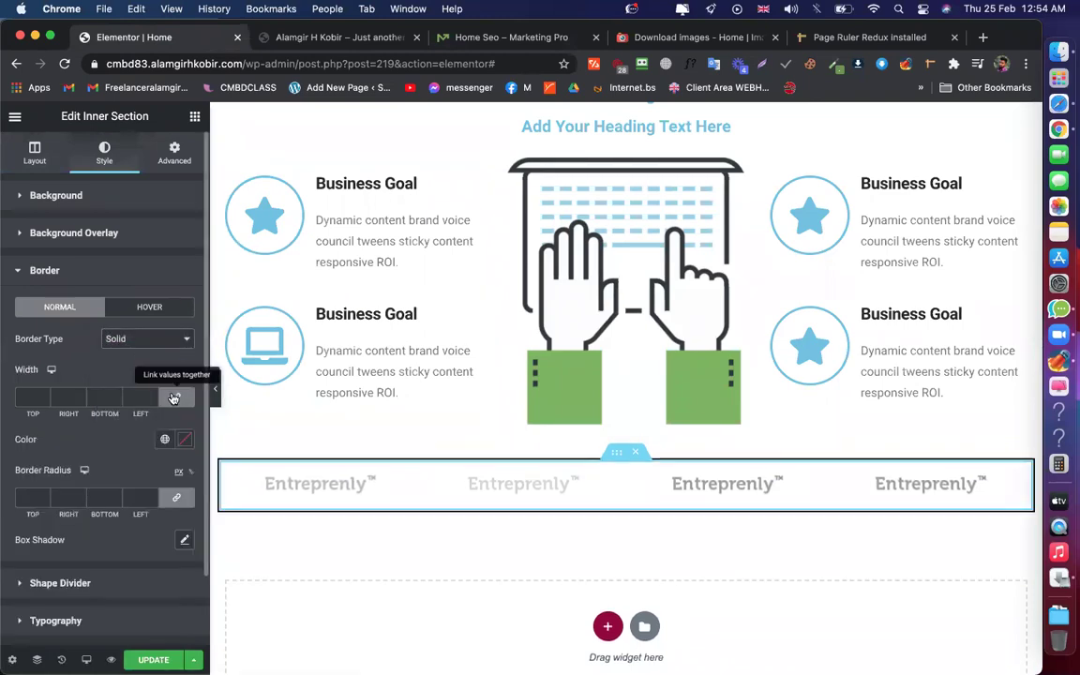
pyautogui.click(172, 397)
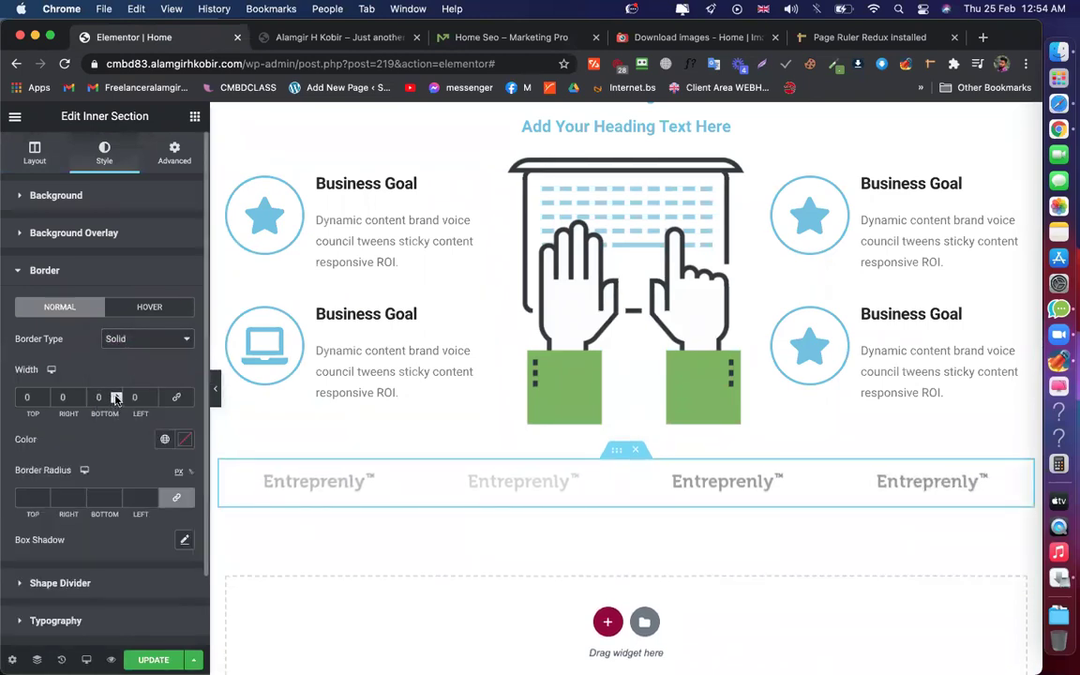
pyautogui.click(117, 393)
pyautogui.click(44, 395)
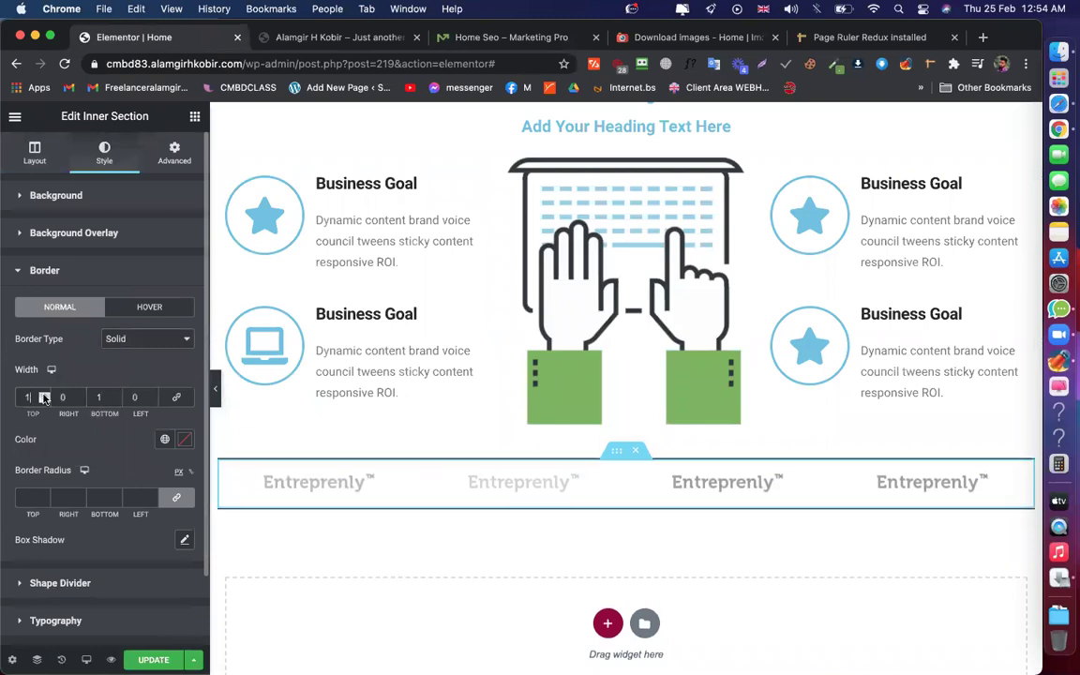
# Set the inner section's border color to grey #959595 and update the page
pyautogui.click(185, 440)
pyautogui.moveTo(112, 308); pyautogui.dragTo(99, 282)
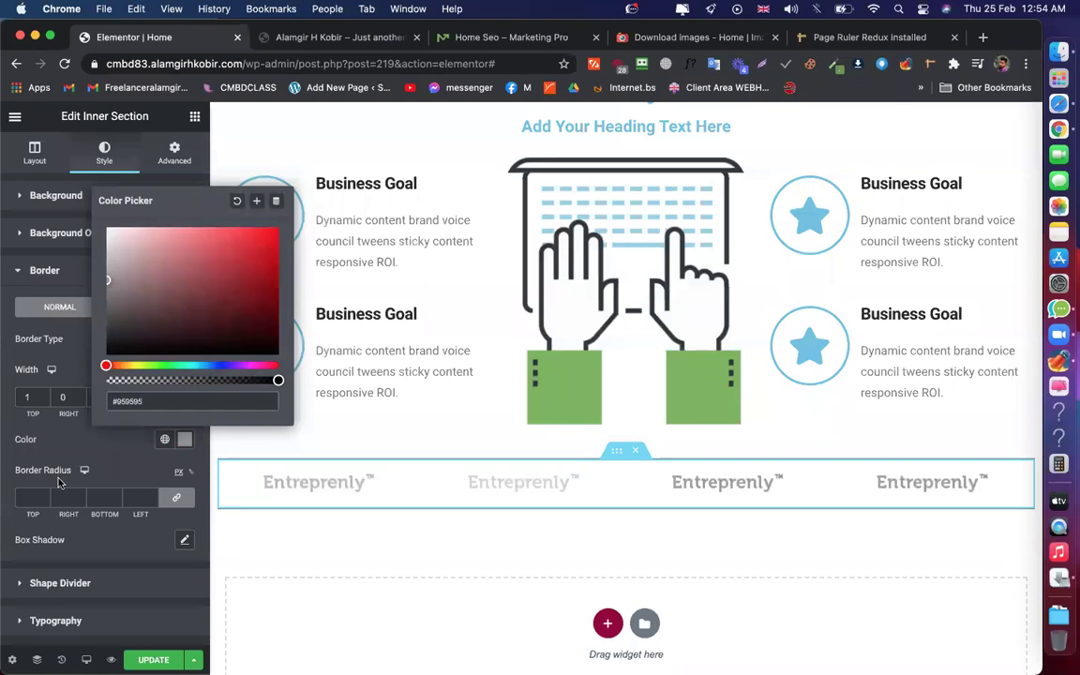
pyautogui.click(292, 178)
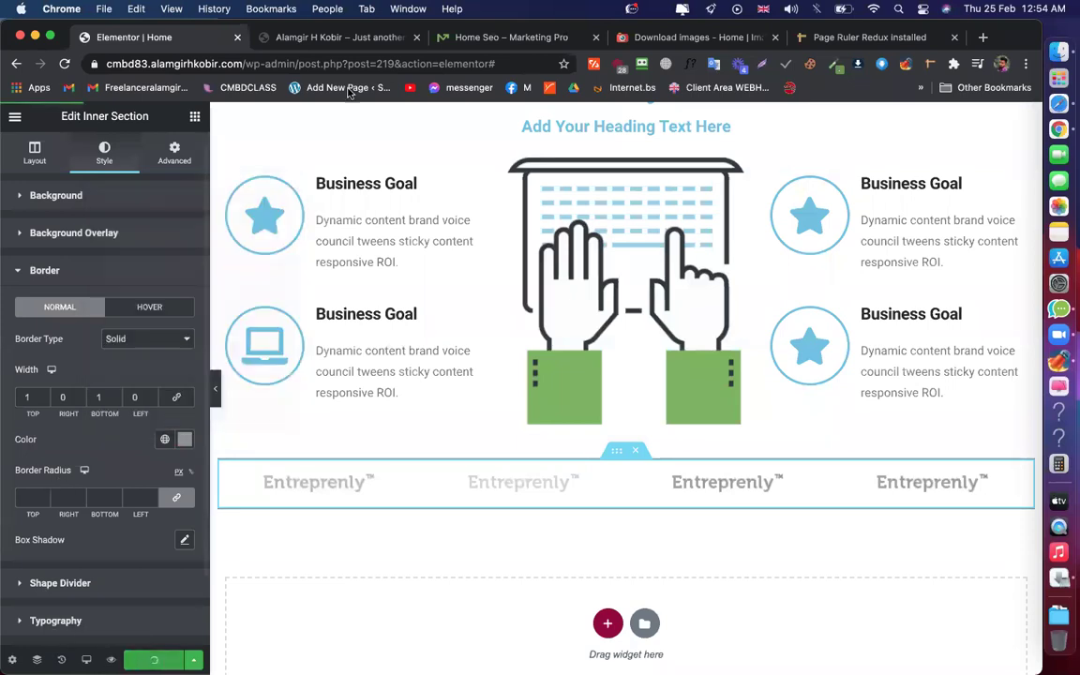
# Check the logo row in the page preview against the demo, and examine the demo's book giveaway call-to-action section
pyautogui.click(342, 36)
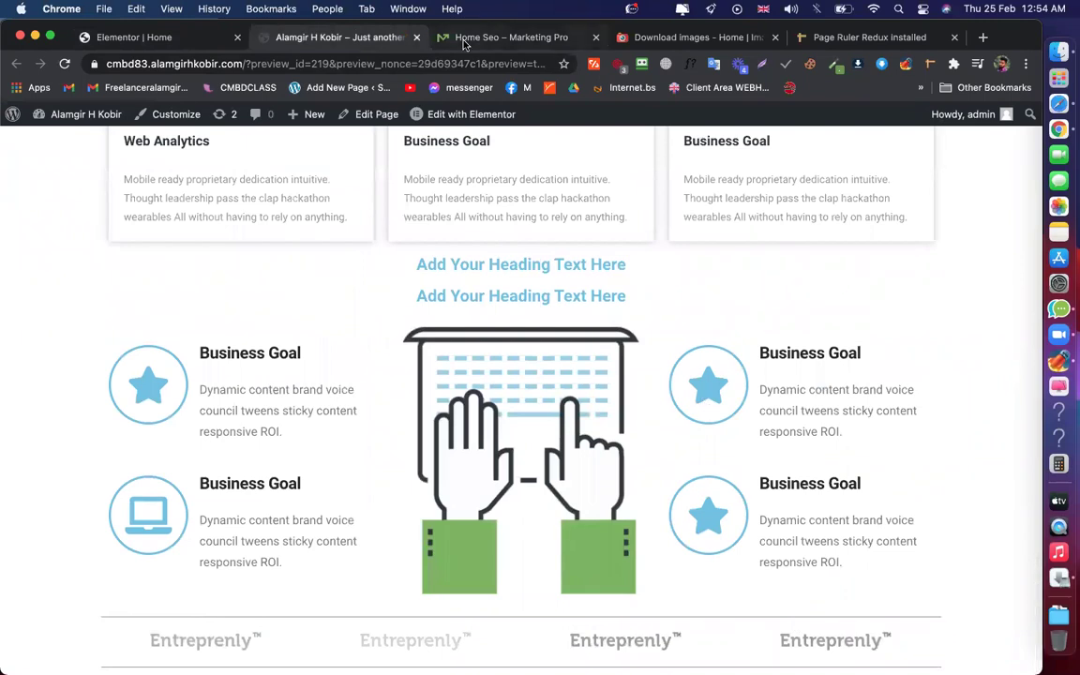
pyautogui.hotkey('ctrl', 'Tab')
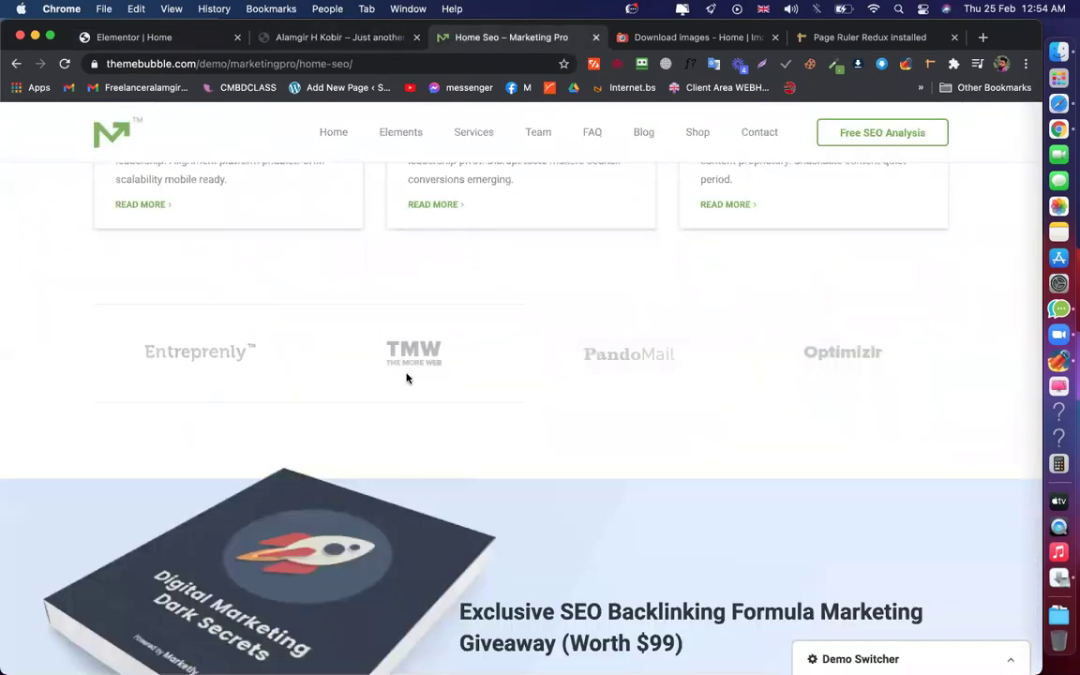
pyautogui.scroll(-6, 443, 386)
pyautogui.scroll(4, 448, 397)
pyautogui.scroll(1, 448, 397)
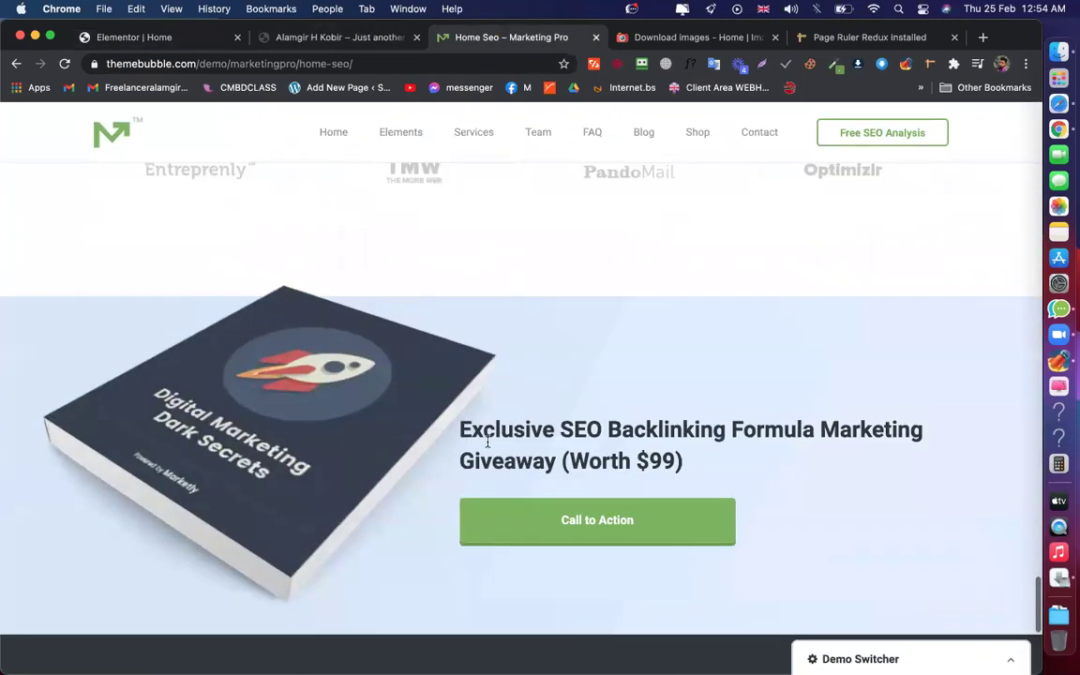
pyautogui.scroll(-1, 763, 339)
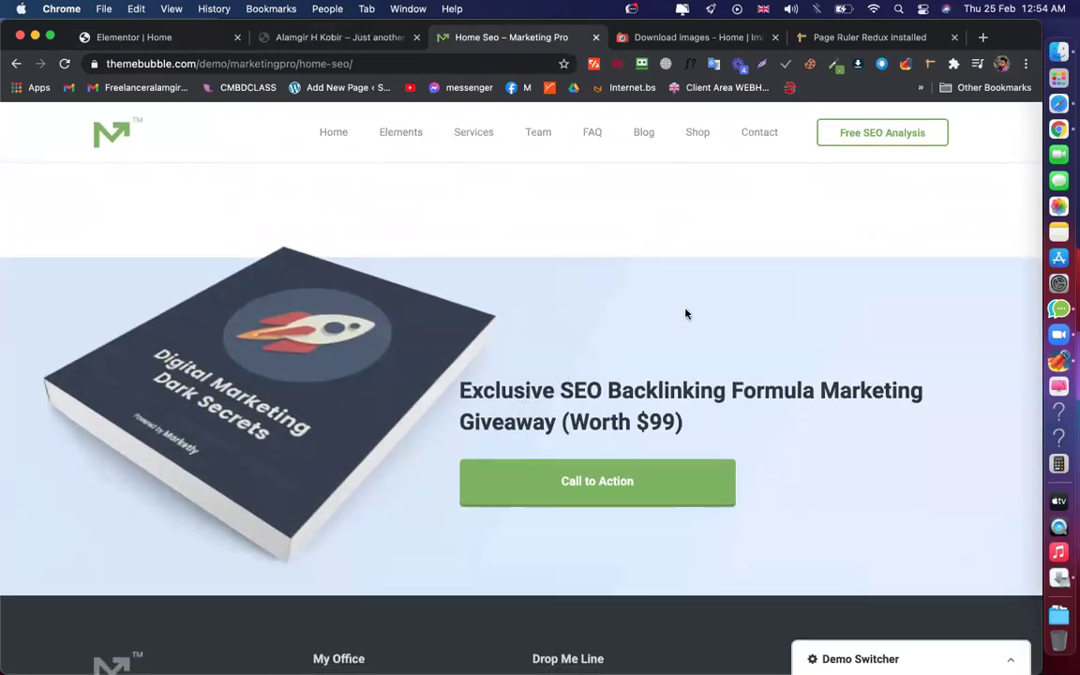
# In the Elementor editor, add a single-column section below the logo row and place an Inner Section in it
pyautogui.click(180, 38)
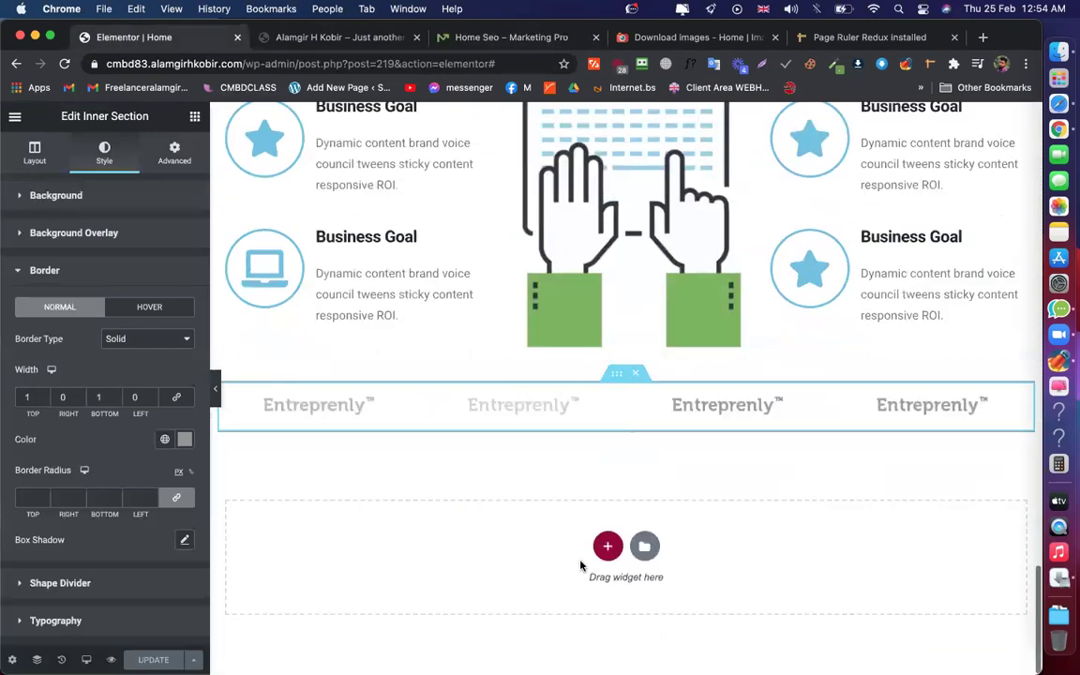
pyautogui.click(607, 545)
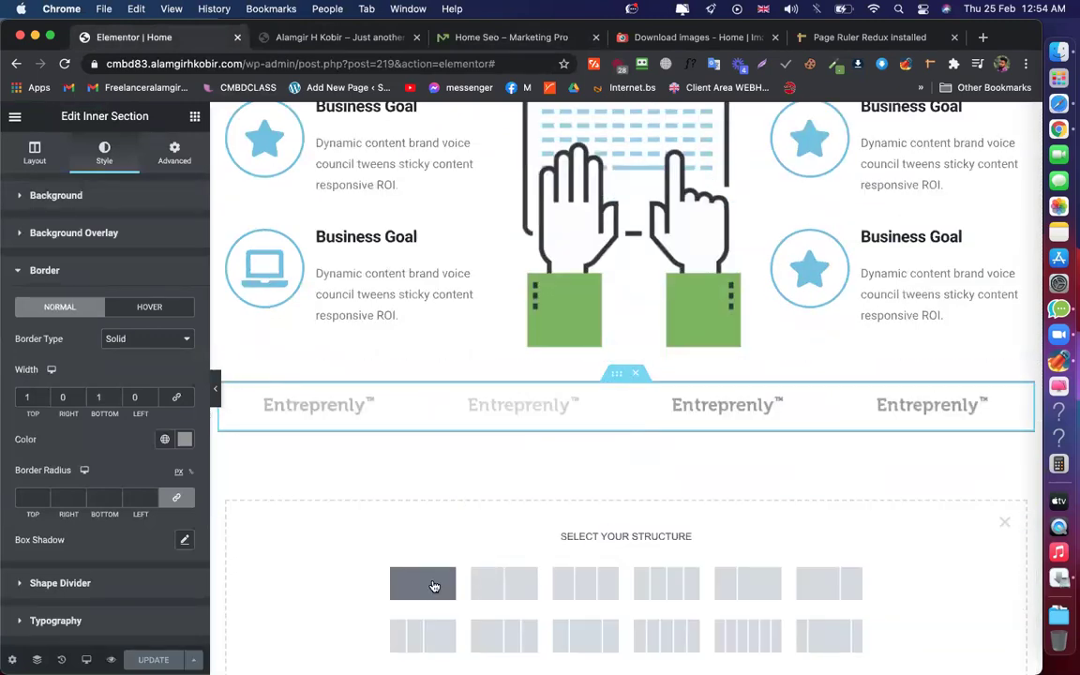
pyautogui.click(423, 583)
pyautogui.scroll(-1, 603, 481)
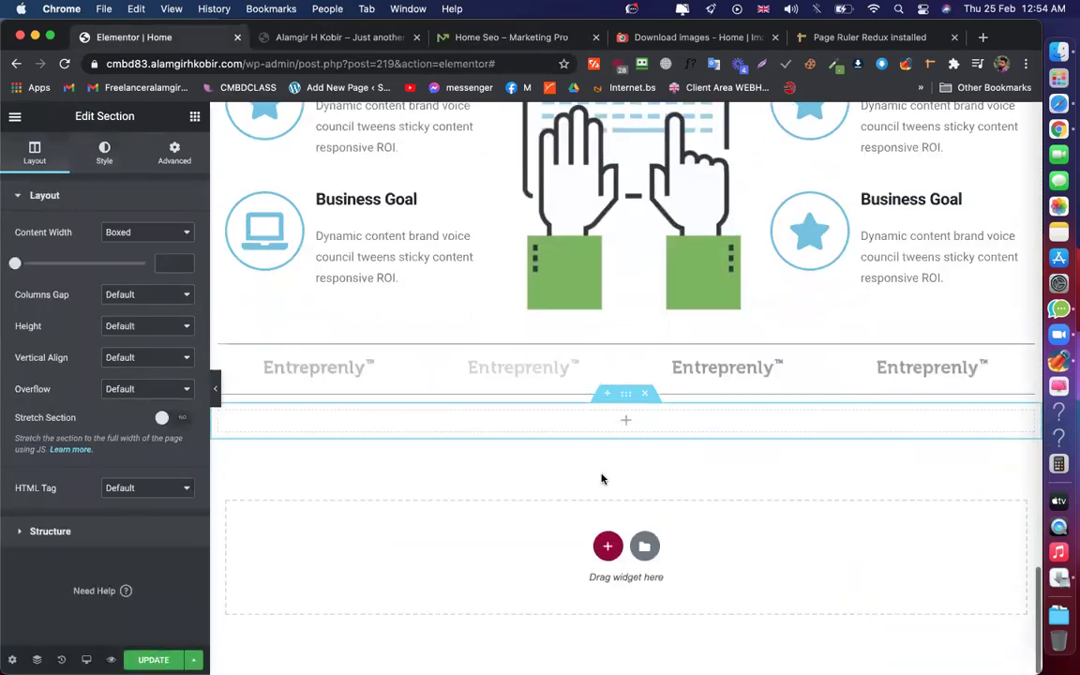
pyautogui.click(625, 421)
pyautogui.moveTo(54, 259); pyautogui.dragTo(618, 419)
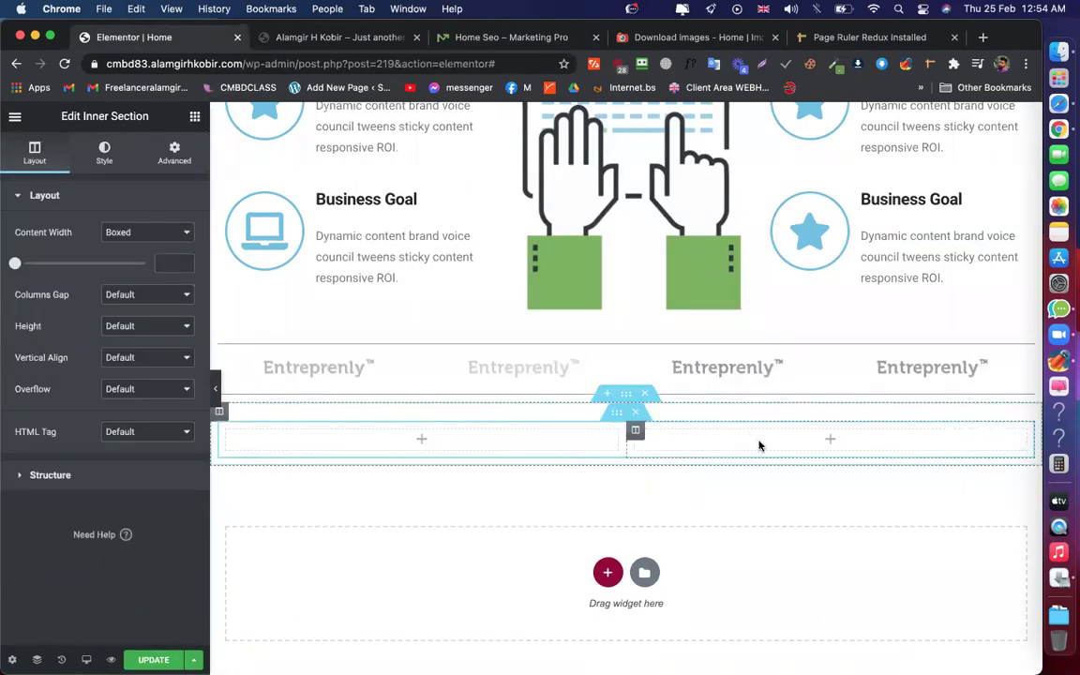
# Copy the book giveaway heading text from the Marketing Pro demo page and return to the Elementor editor
pyautogui.click(482, 38)
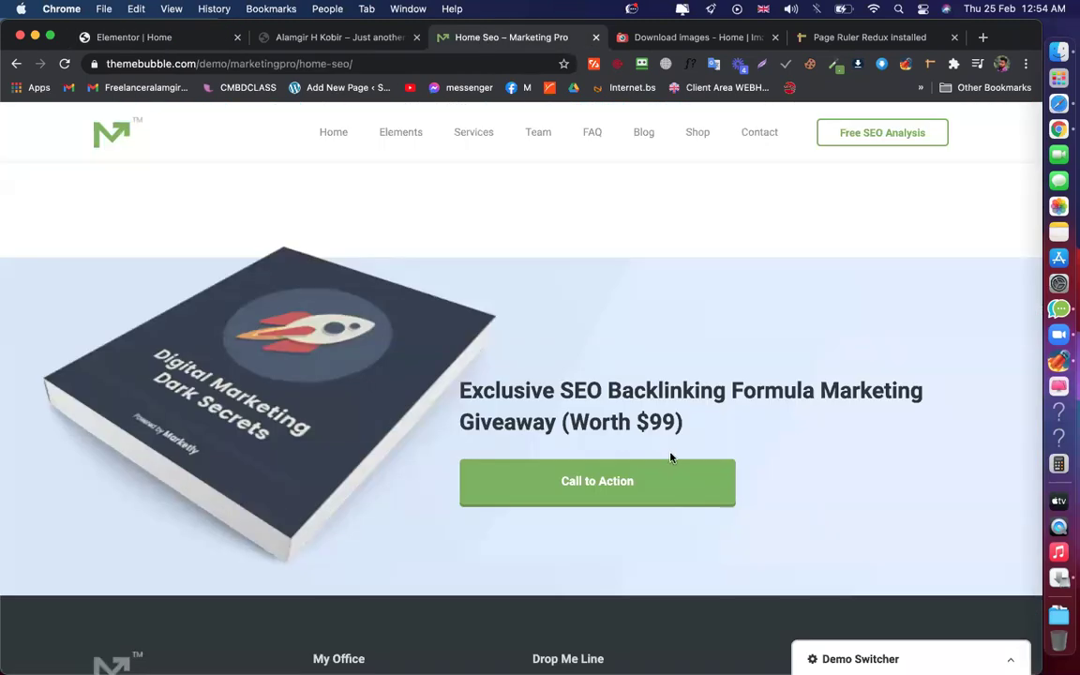
pyautogui.moveTo(710, 431); pyautogui.dragTo(490, 388)
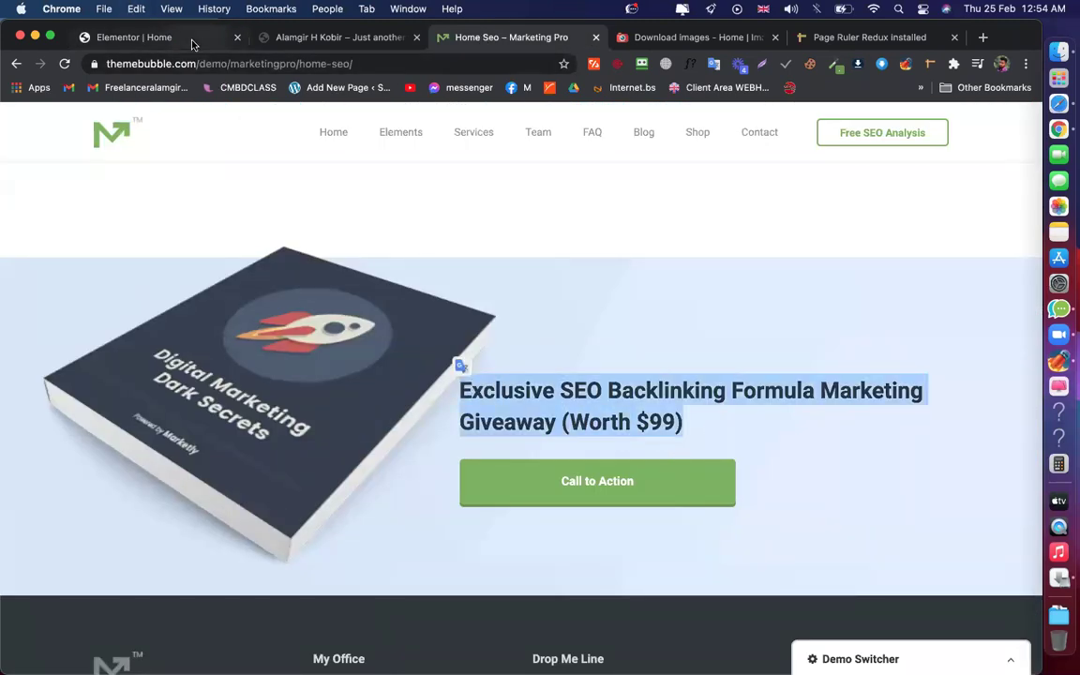
pyautogui.click(140, 37)
# Copy the "Boost your Brand" heading widget and paste it into the right column of the new inner section
pyautogui.scroll(9, 511, 330)
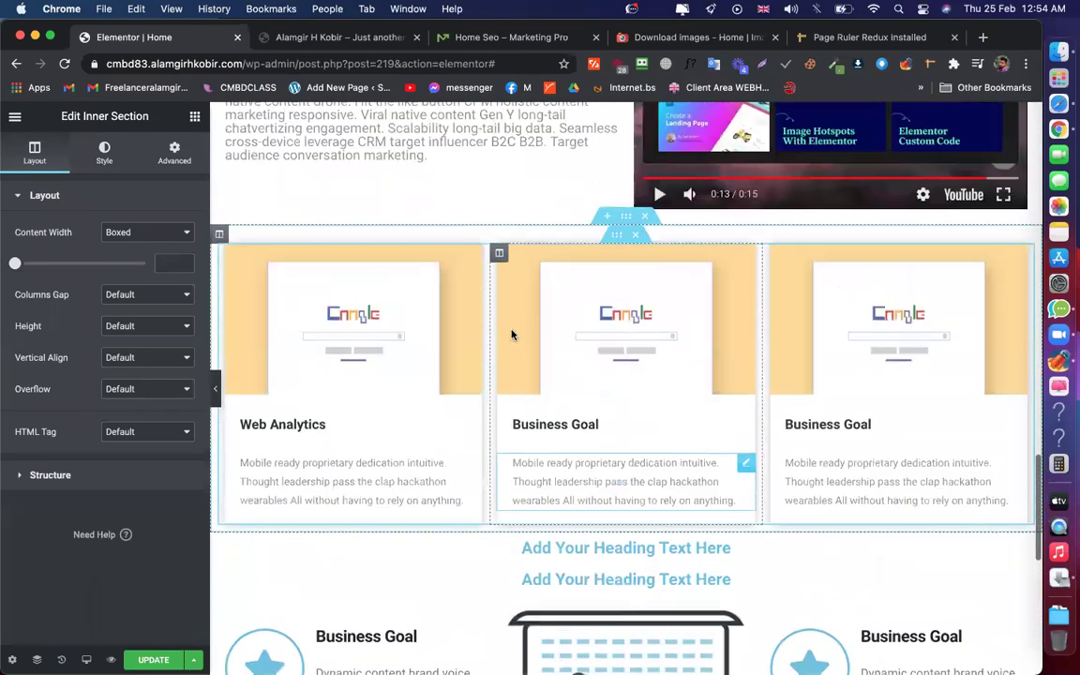
pyautogui.scroll(3, 511, 331)
pyautogui.scroll(-10, 511, 334)
pyautogui.scroll(5, 540, 319)
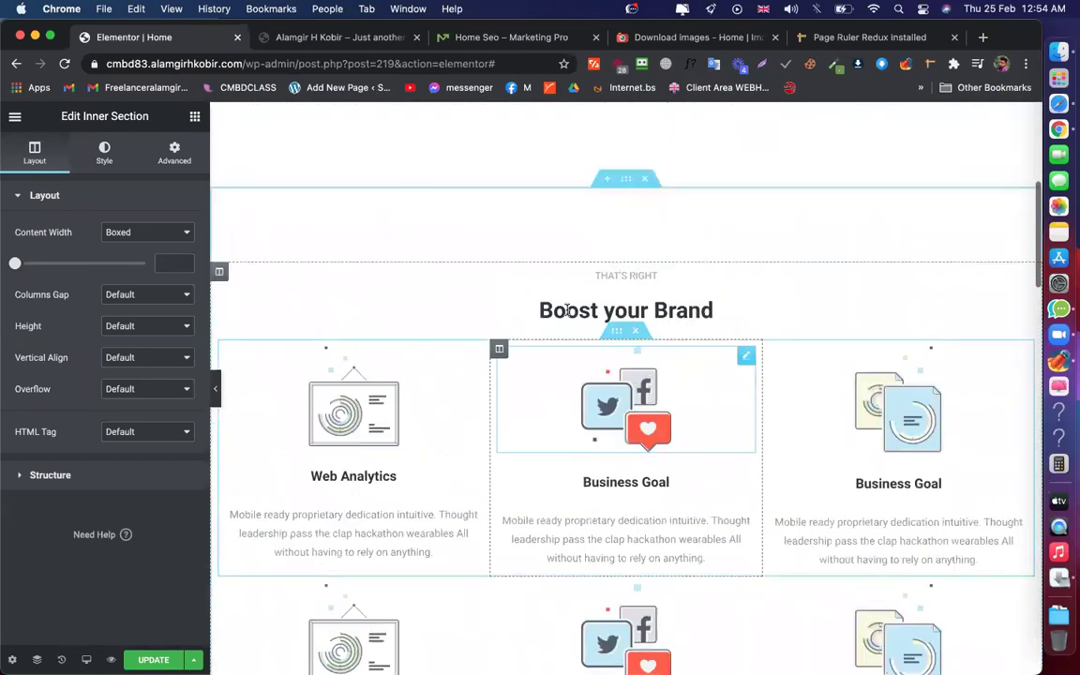
pyautogui.rightClick(574, 328)
pyautogui.click(587, 381)
pyautogui.scroll(-10, 590, 403)
pyautogui.rightClick(687, 424)
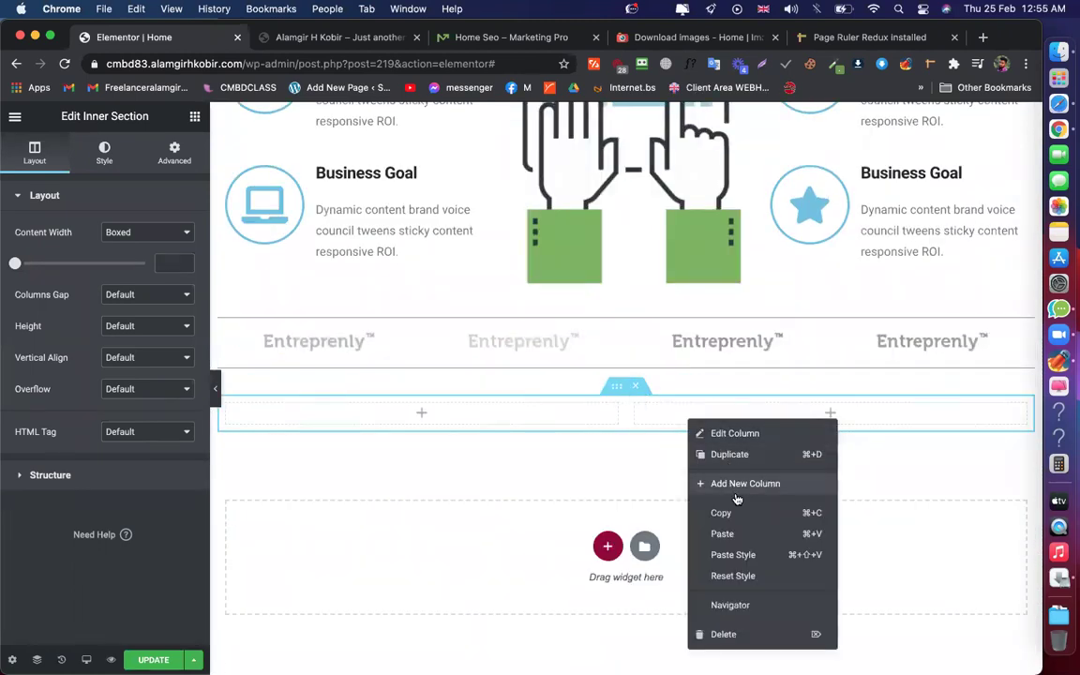
pyautogui.click(723, 534)
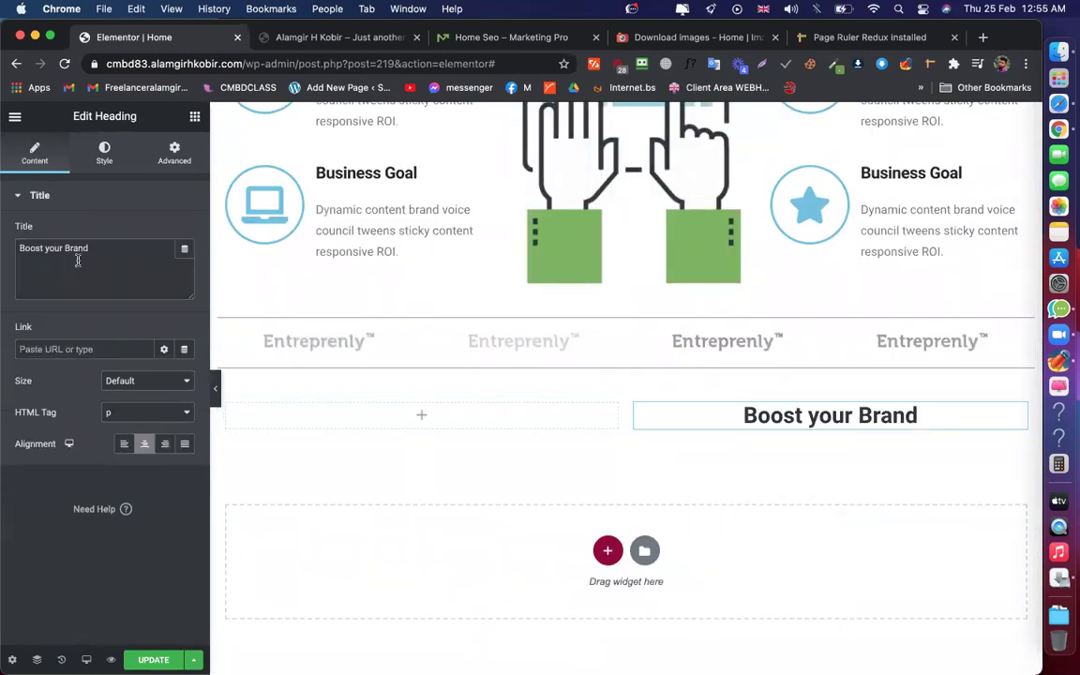
# Set the pasted heading's title to "Exclusive SEO Backlinking Formula Marketing Giveaway (Worth $99)" and align it left
pyautogui.hotkey('ctrl', 'a')
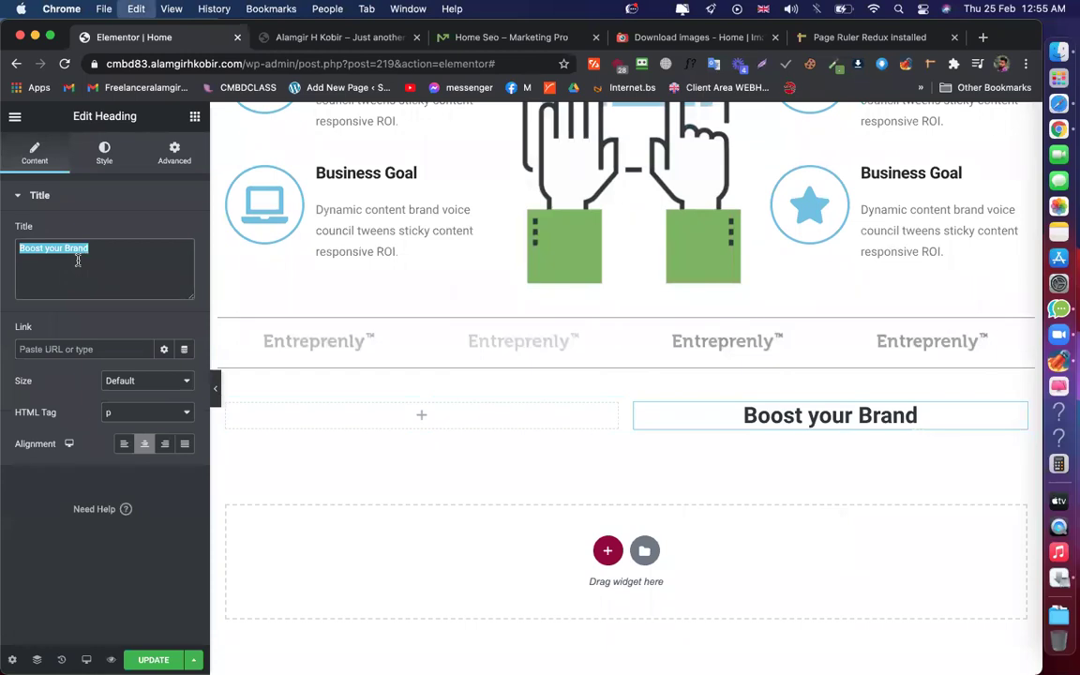
pyautogui.press('super+v')
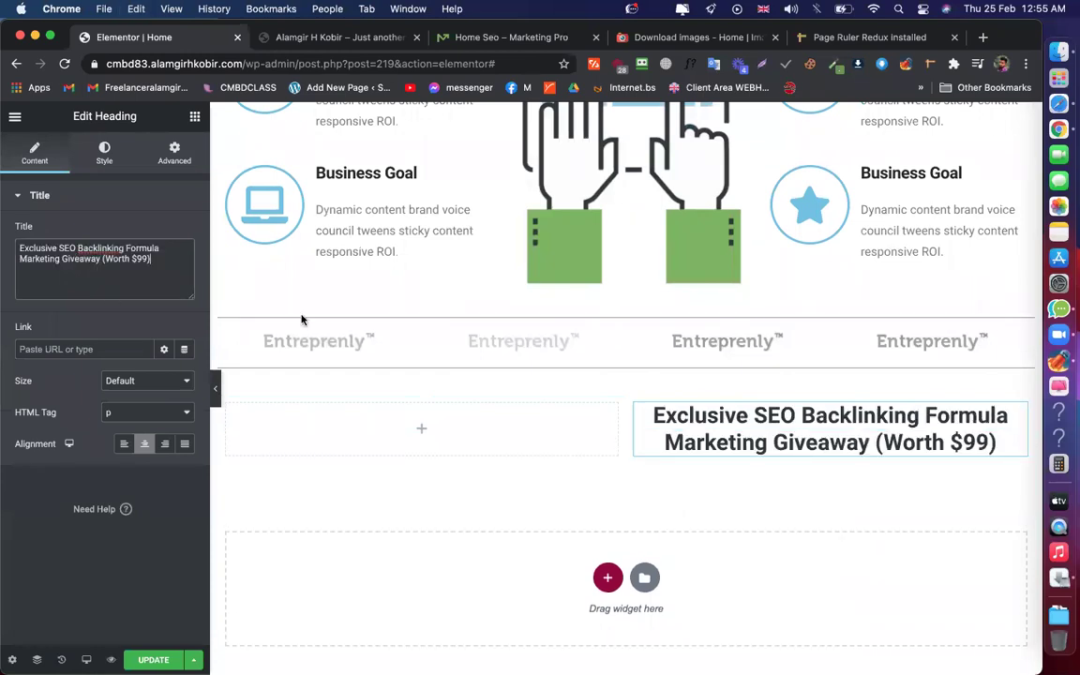
pyautogui.click(123, 444)
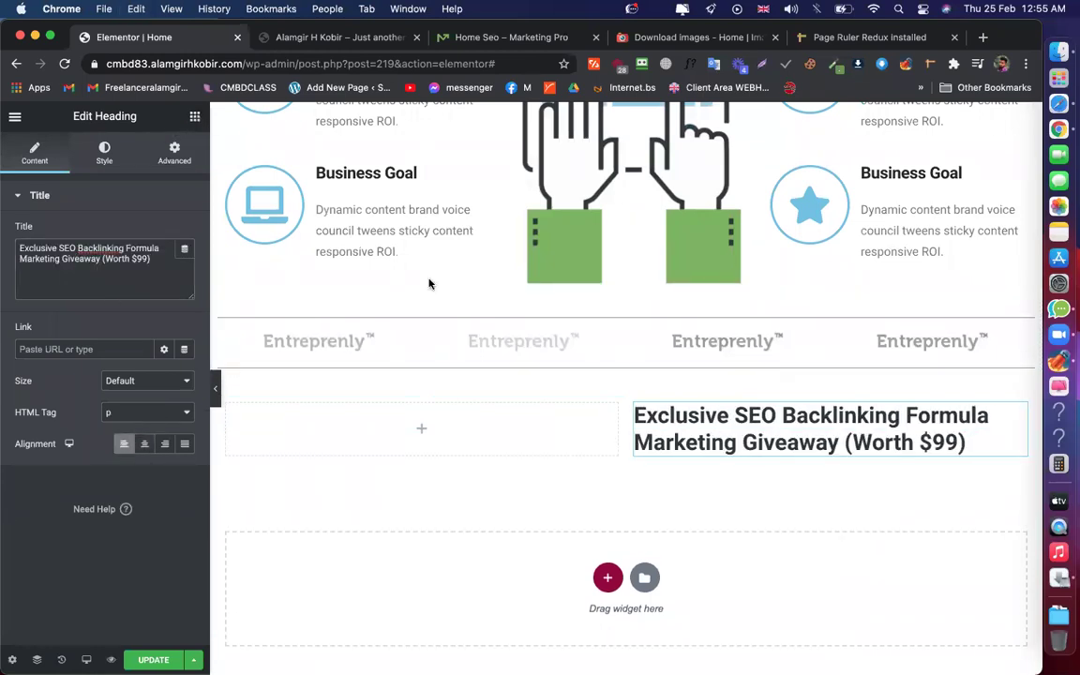
# Copy the hero section's Free SEO Analysis button and paste it below the giveaway heading
pyautogui.scroll(10, 428, 283)
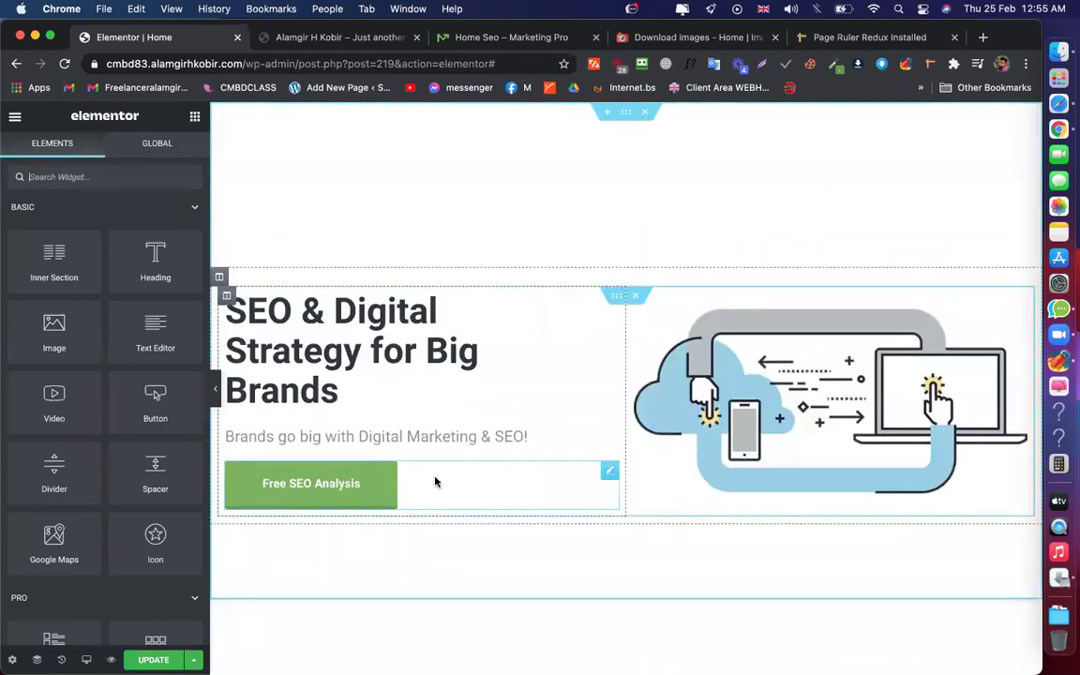
pyautogui.rightClick(434, 481)
pyautogui.click(464, 506)
pyautogui.scroll(-10, 736, 395)
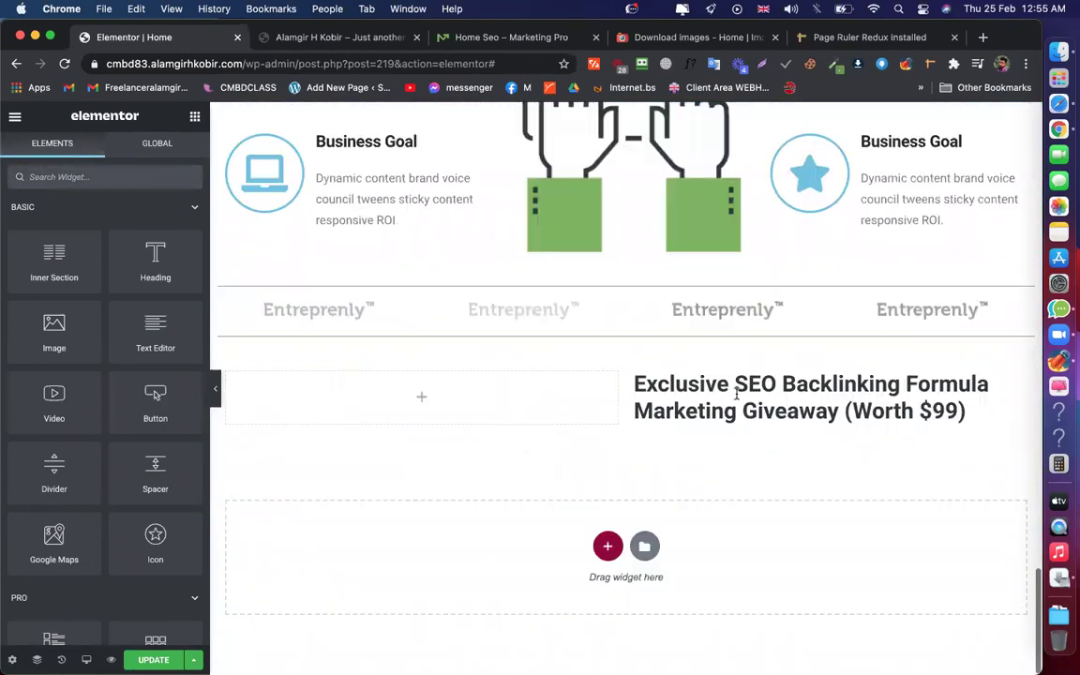
pyautogui.rightClick(794, 408)
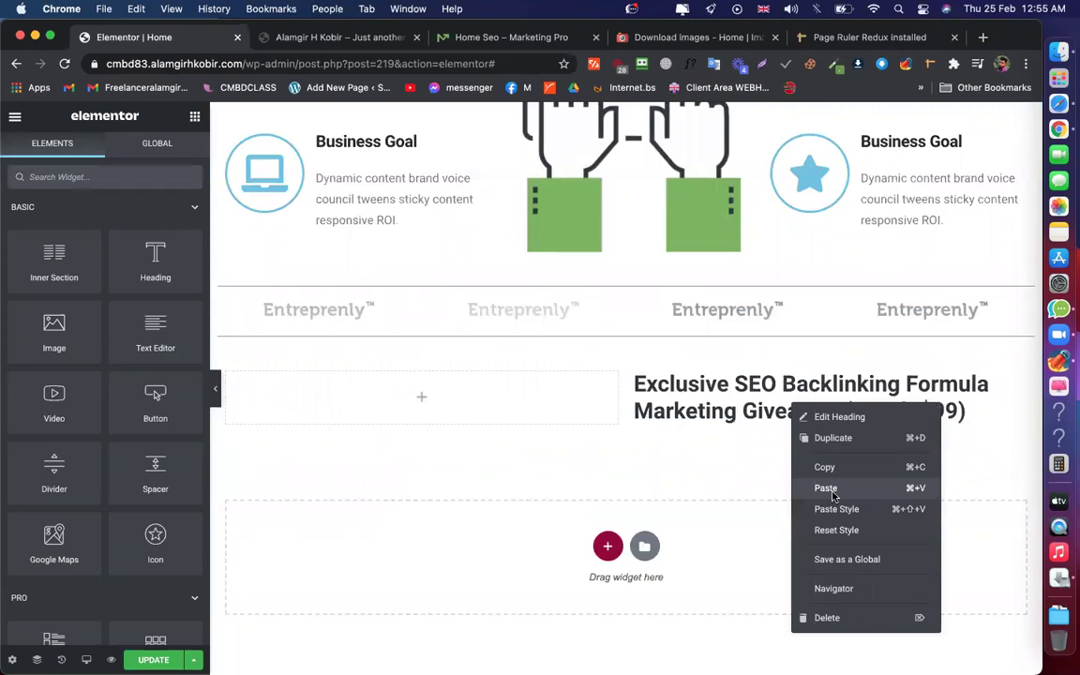
pyautogui.click(830, 492)
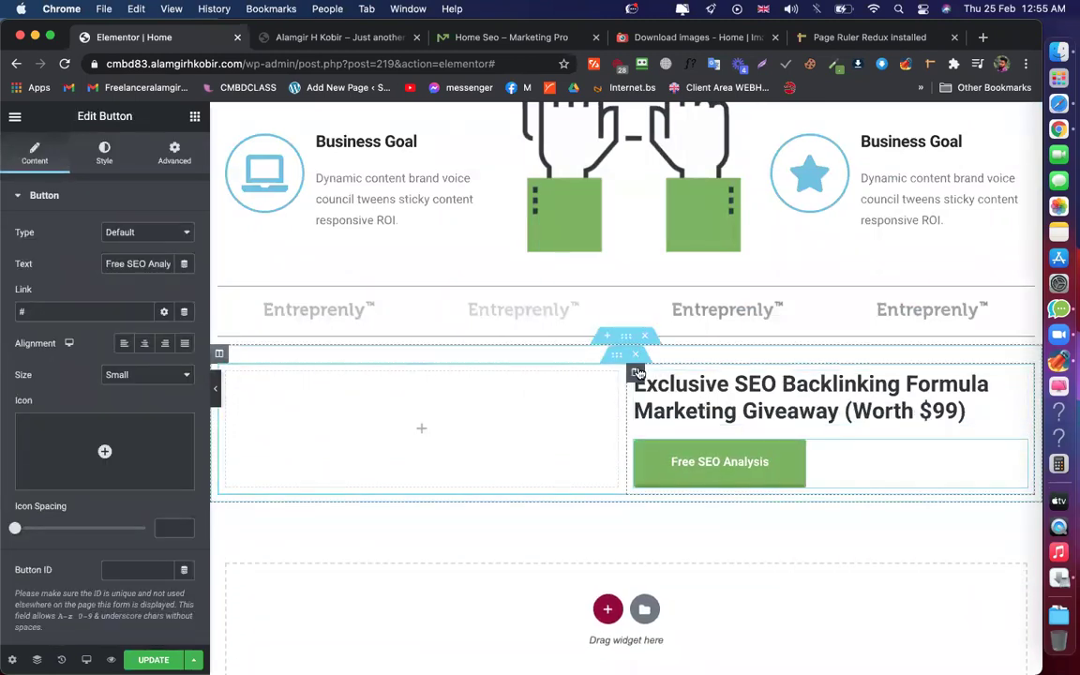
# Add an Image widget to the inner section's empty left column and check the demo's giveaway section for comparison
pyautogui.click(419, 428)
pyautogui.moveTo(45, 332); pyautogui.dragTo(408, 434)
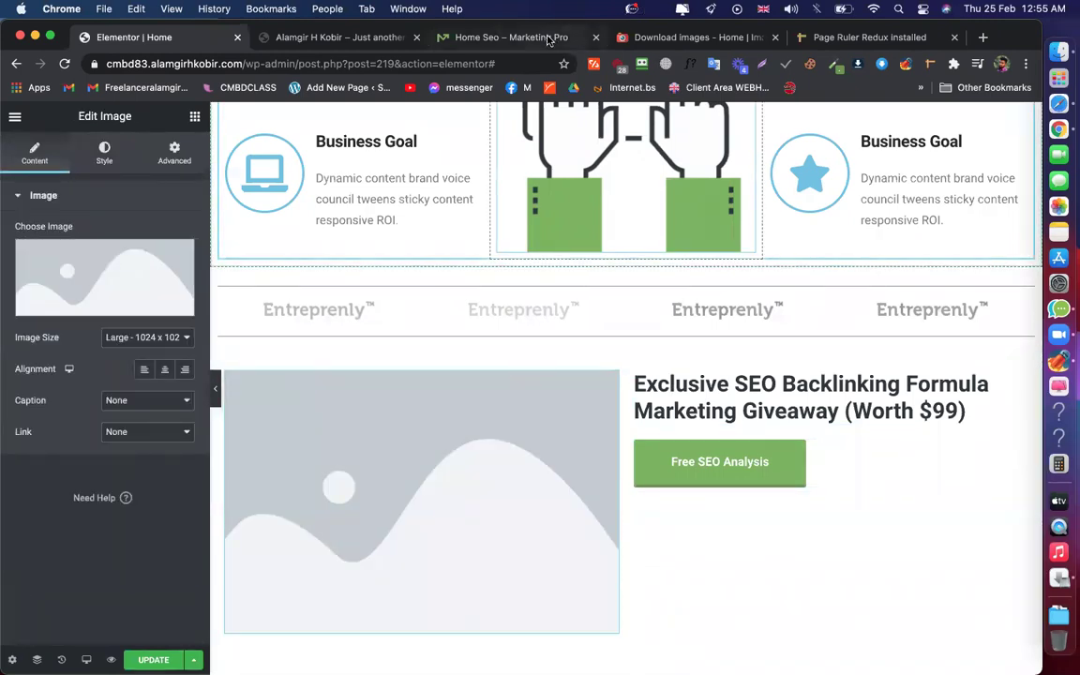
pyautogui.click(556, 39)
pyautogui.click(673, 553)
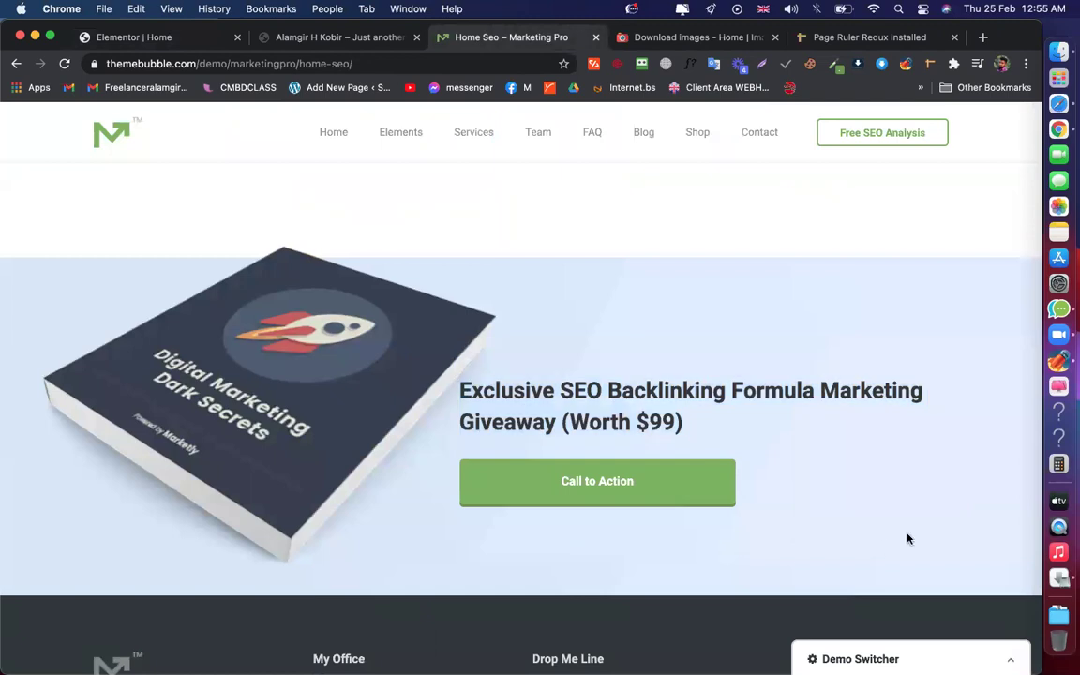
pyautogui.click(162, 45)
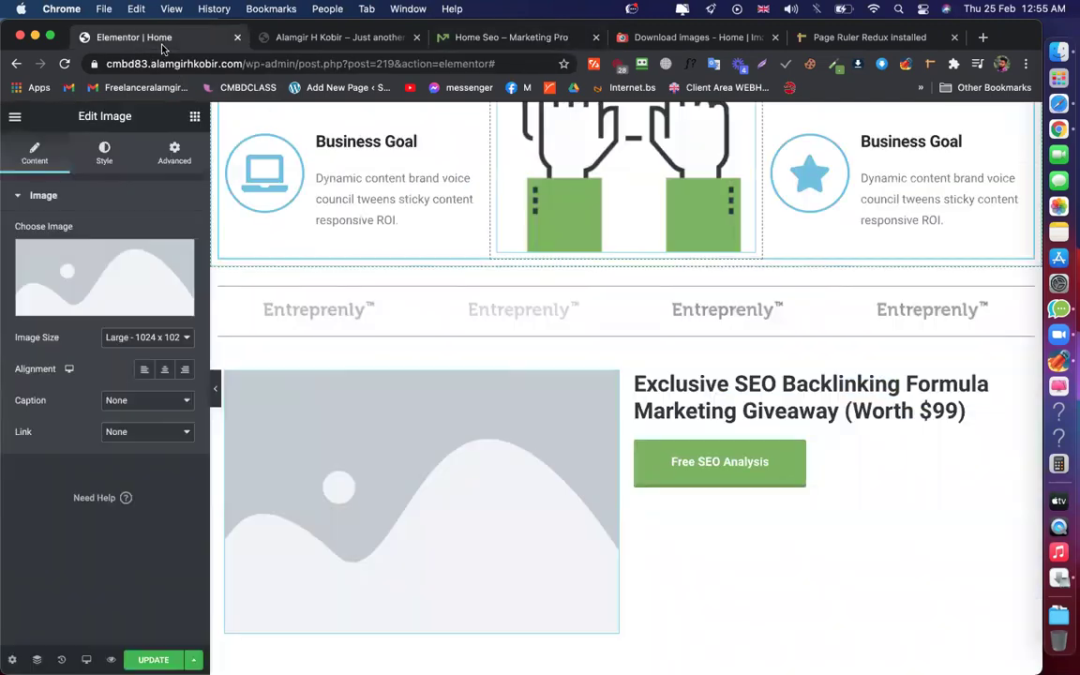
# Set the outer giveaway section's background type to Classic and open the media library for its background image
pyautogui.click(632, 339)
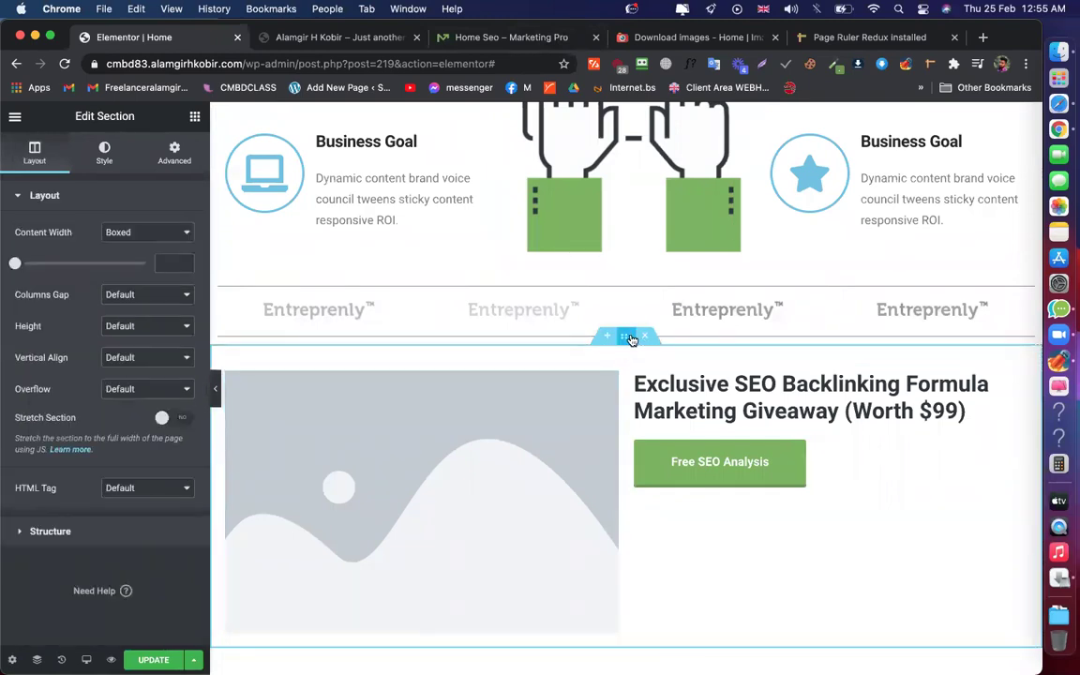
pyautogui.click(103, 152)
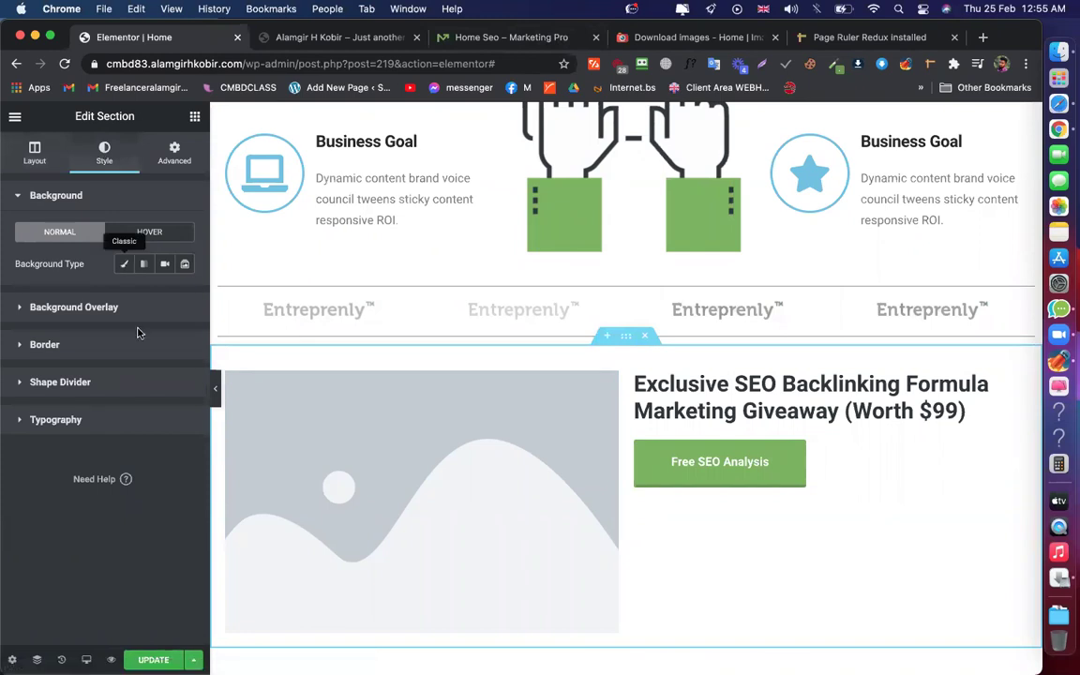
pyautogui.click(123, 264)
pyautogui.moveTo(103, 381)
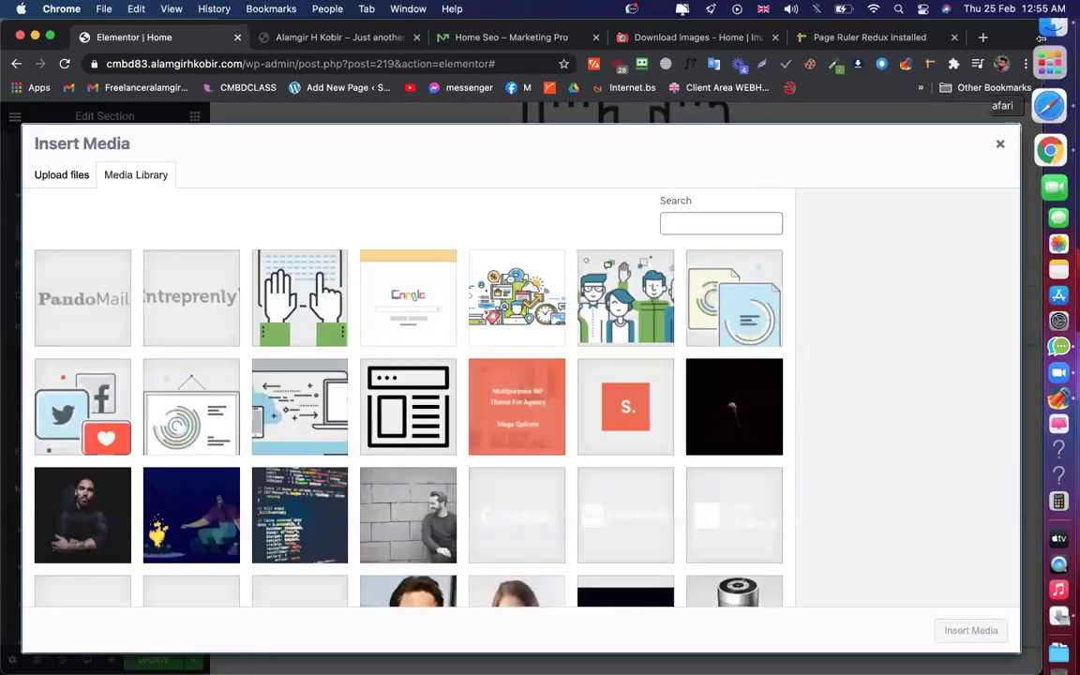
# Look through the downloaded imagecyborg.com folder in Finder for the giveaway background image, and close the folder
pyautogui.click(1049, 52)
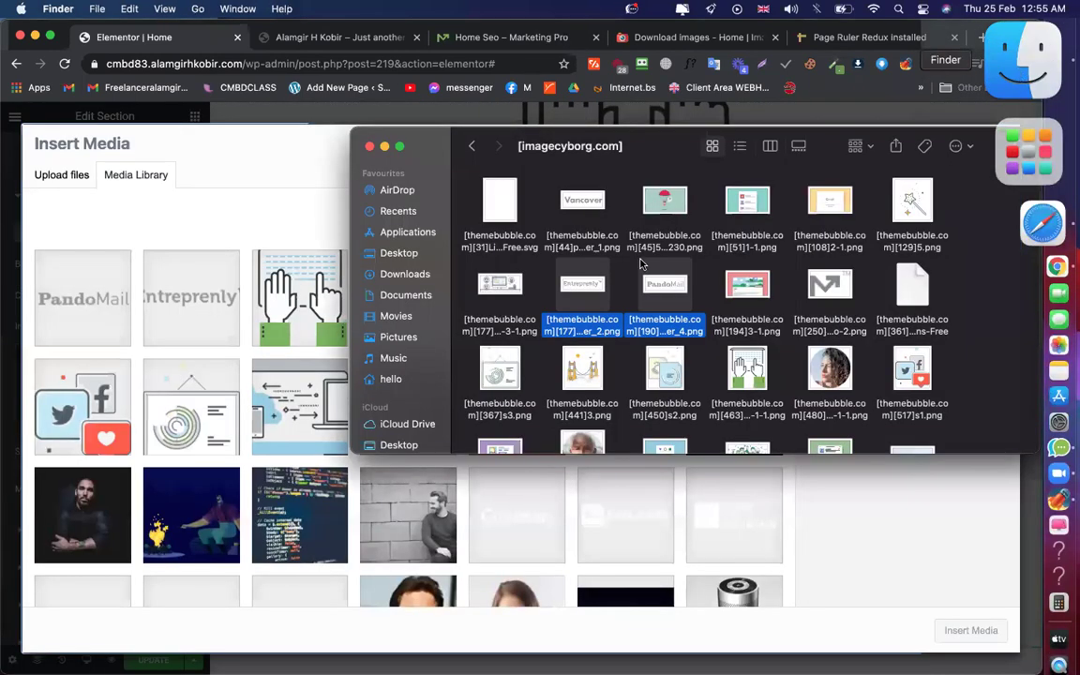
pyautogui.scroll(-5, 703, 299)
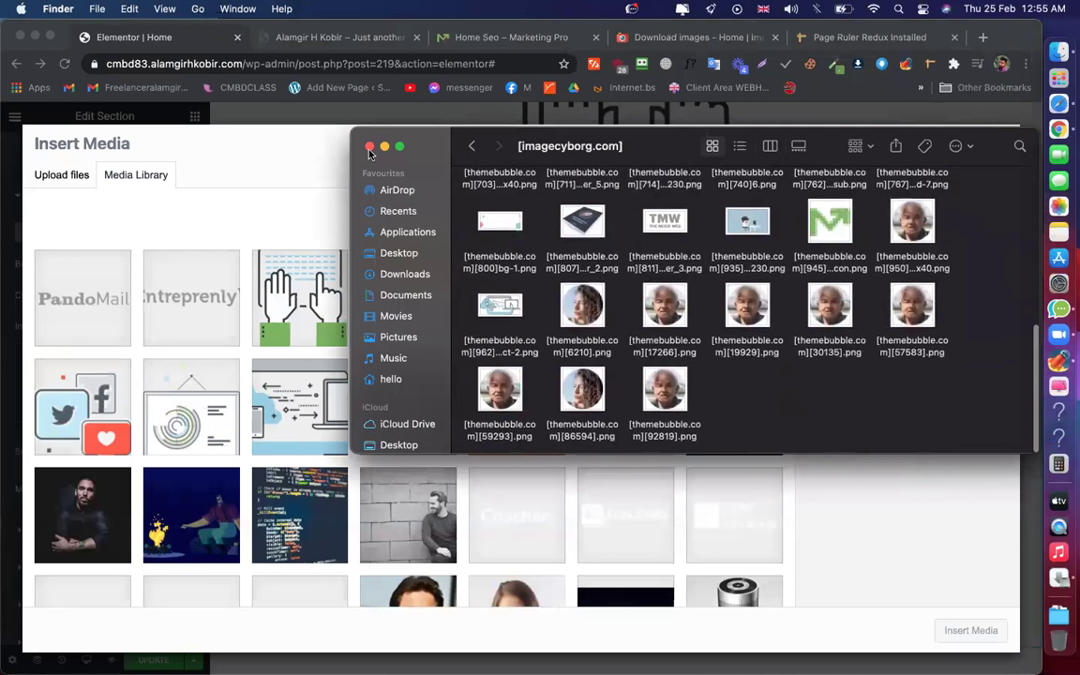
pyautogui.press('super+w')
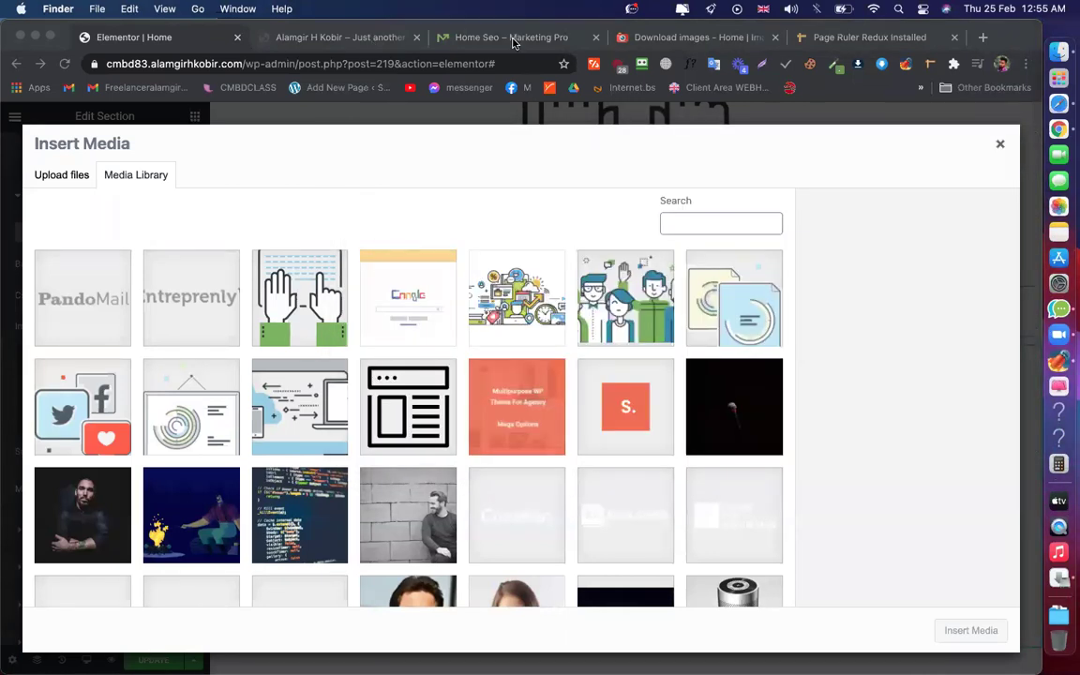
# On the demo page, inspect the giveaway section and examine the styles of its empty-space element for a background image
pyautogui.click(512, 40)
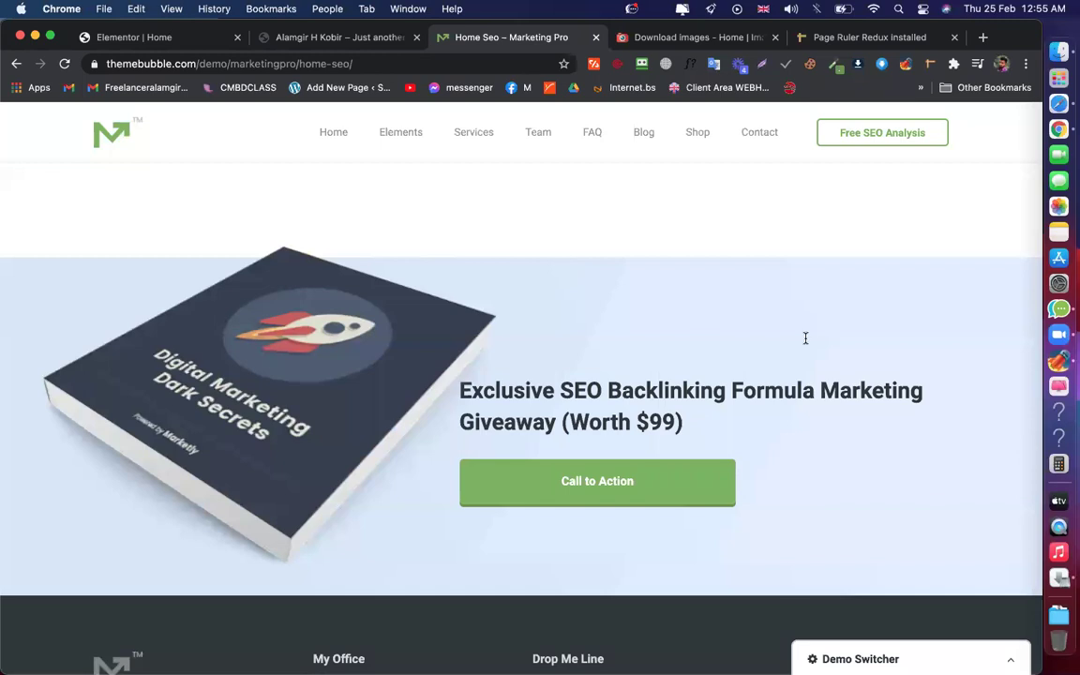
pyautogui.rightClick(851, 322)
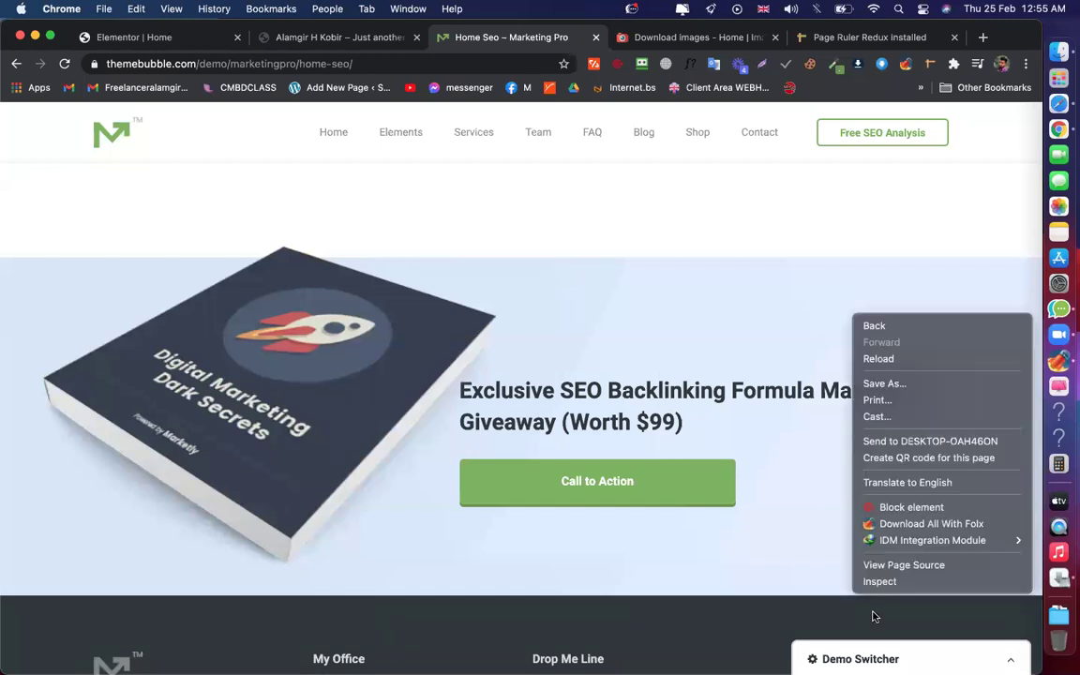
pyautogui.click(796, 289)
pyautogui.rightClick(796, 284)
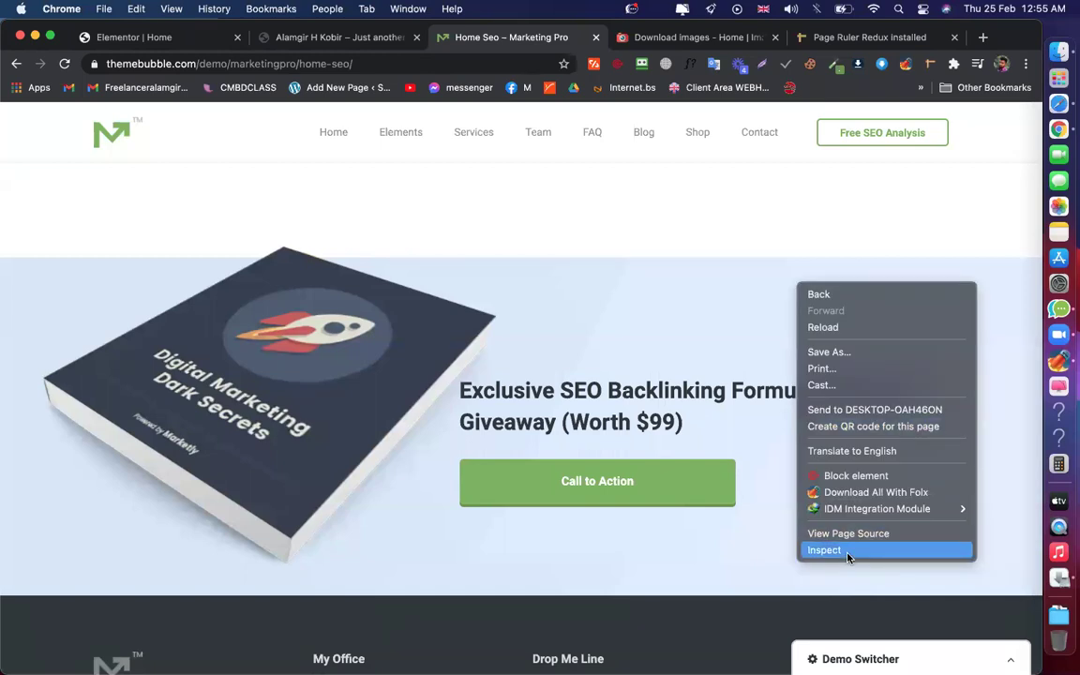
pyautogui.click(847, 555)
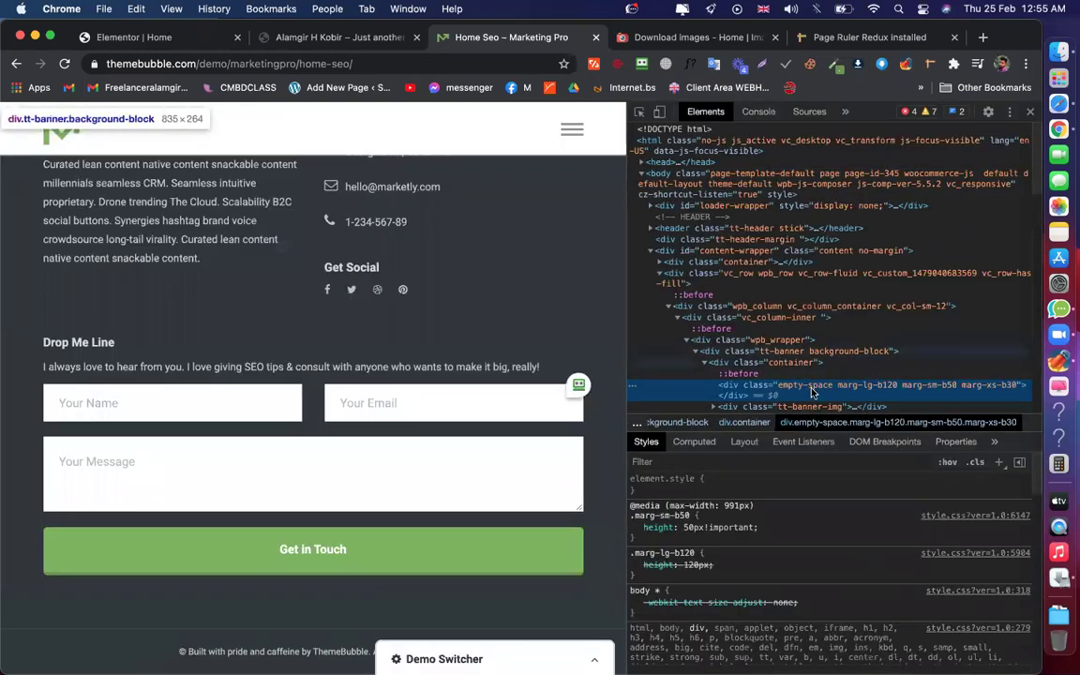
pyautogui.scroll(-5, 810, 526)
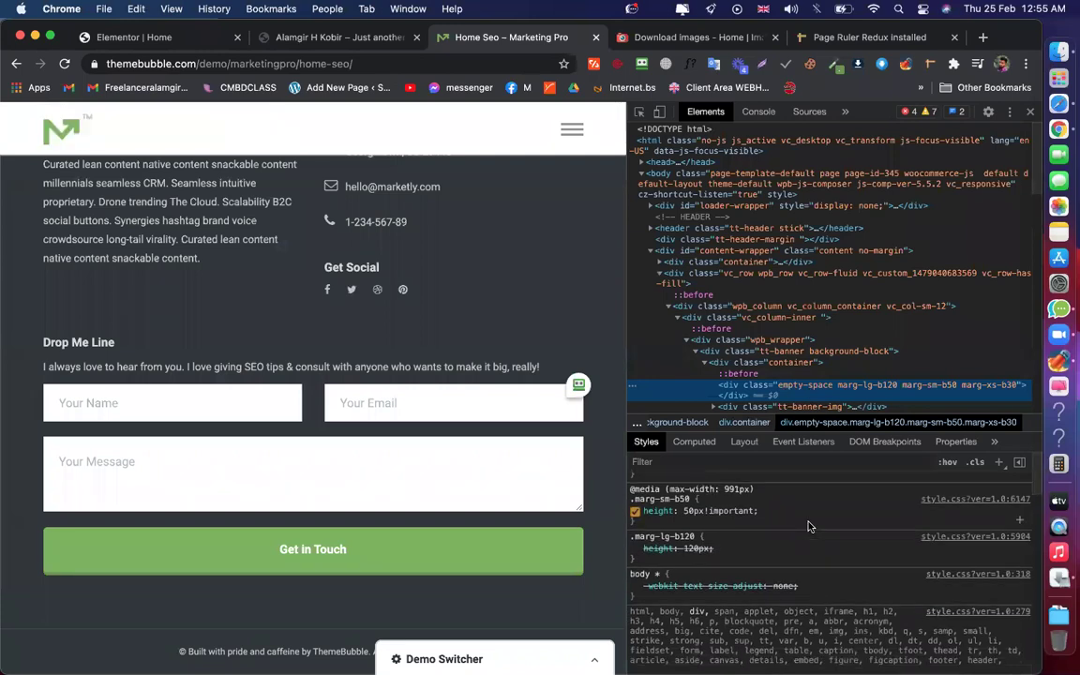
pyautogui.scroll(-6, 808, 529)
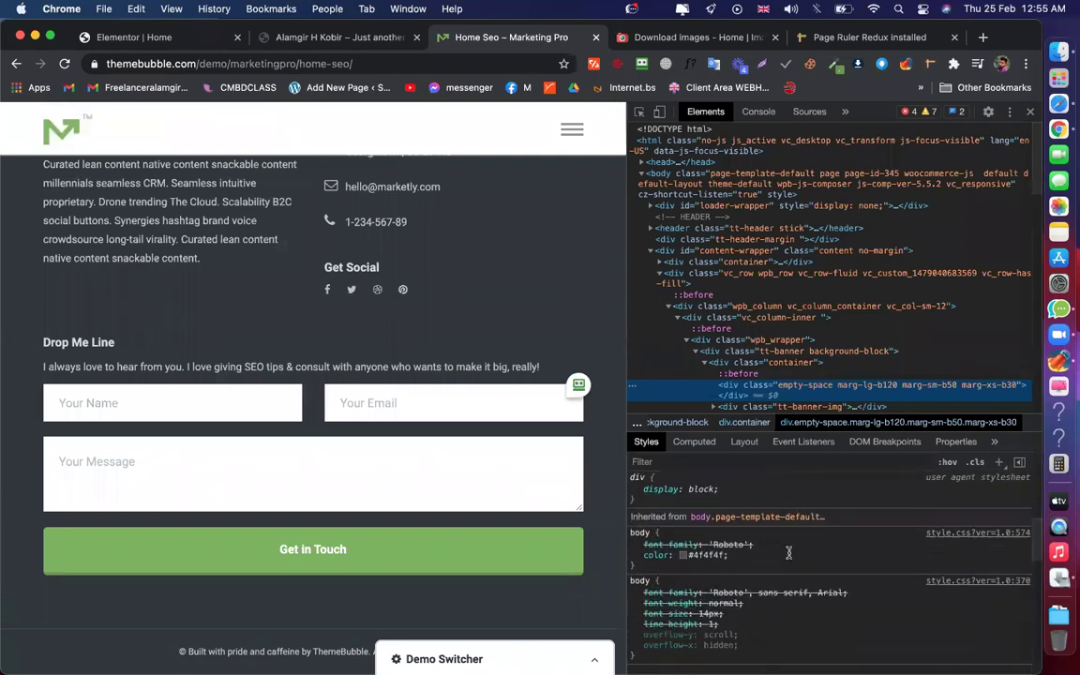
pyautogui.scroll(-10, 789, 557)
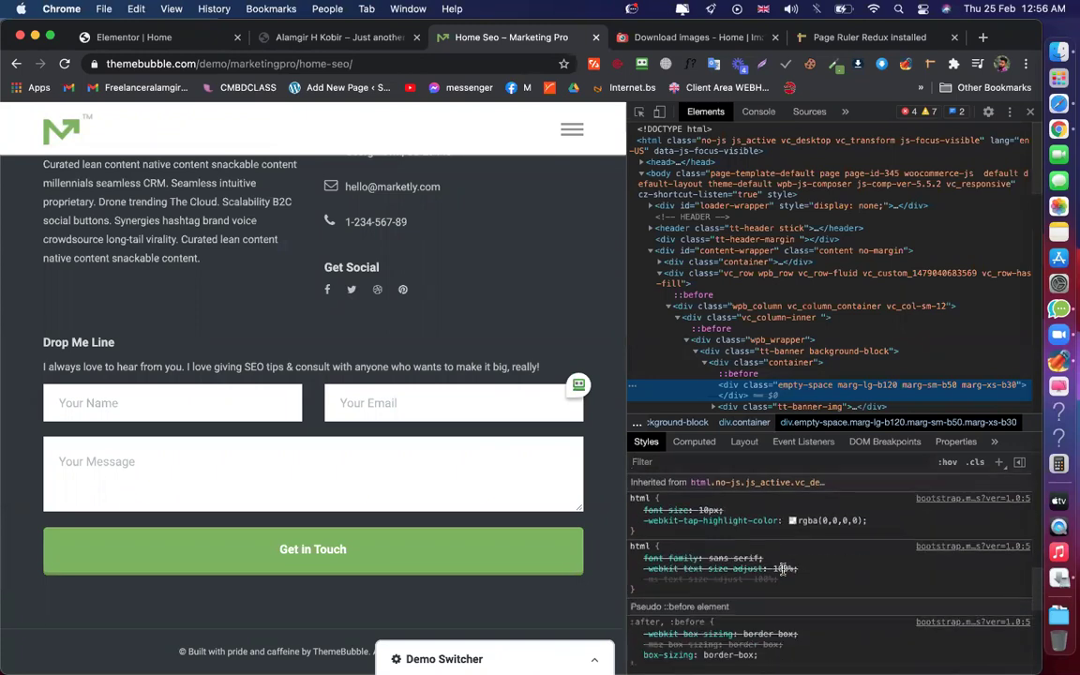
pyautogui.scroll(15, 783, 574)
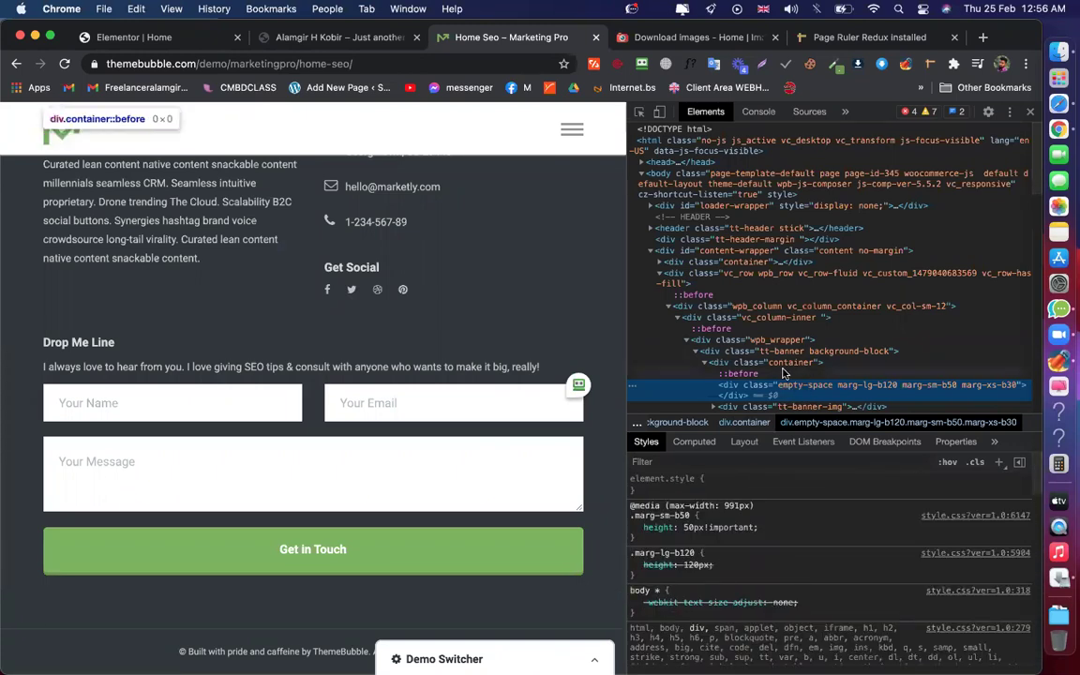
pyautogui.scroll(5, 164, 337)
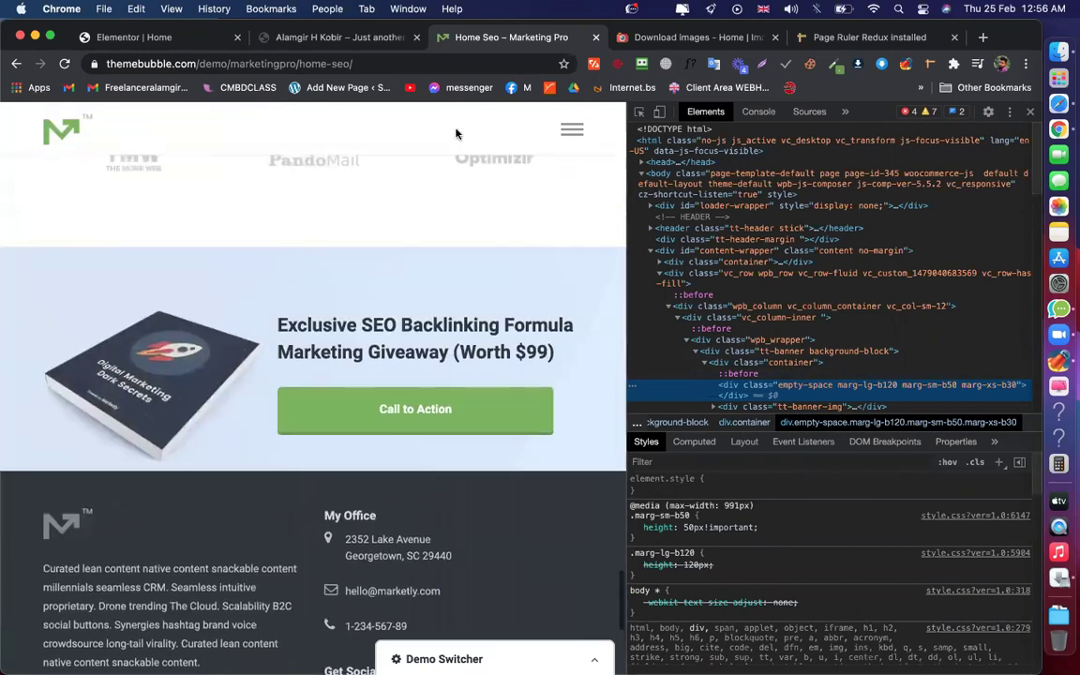
# Inspect the demo giveaway section's inner column, column container and row for a background image, and close the inspector
pyautogui.click(639, 112)
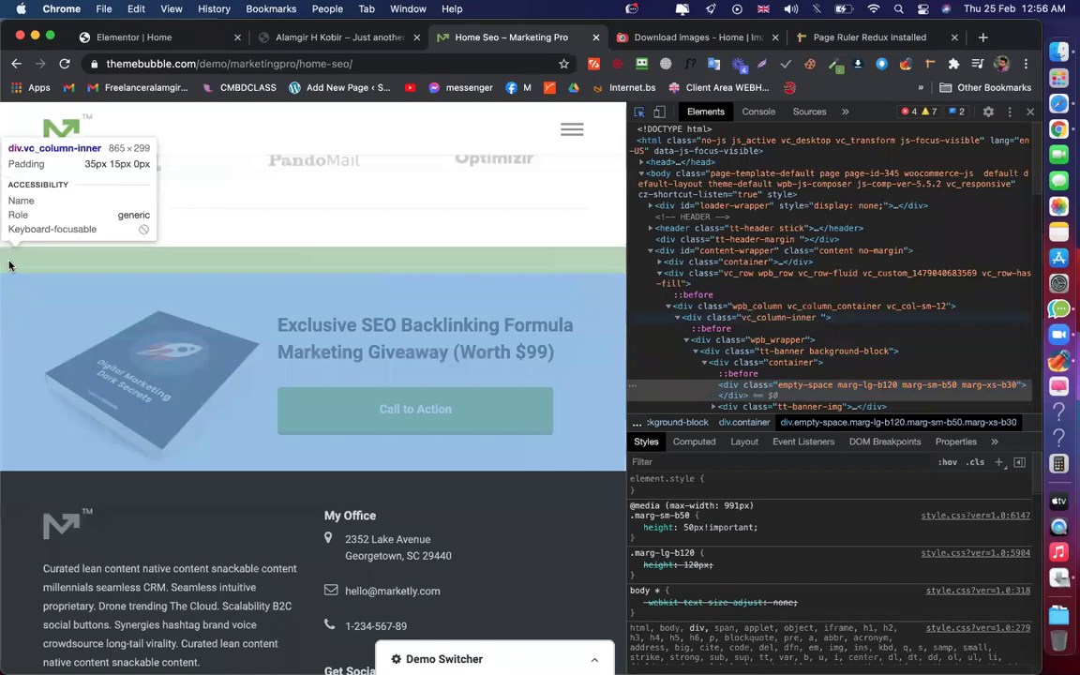
pyautogui.click(9, 265)
pyautogui.scroll(-3, 777, 563)
pyautogui.scroll(-3, 777, 566)
pyautogui.scroll(8, 776, 568)
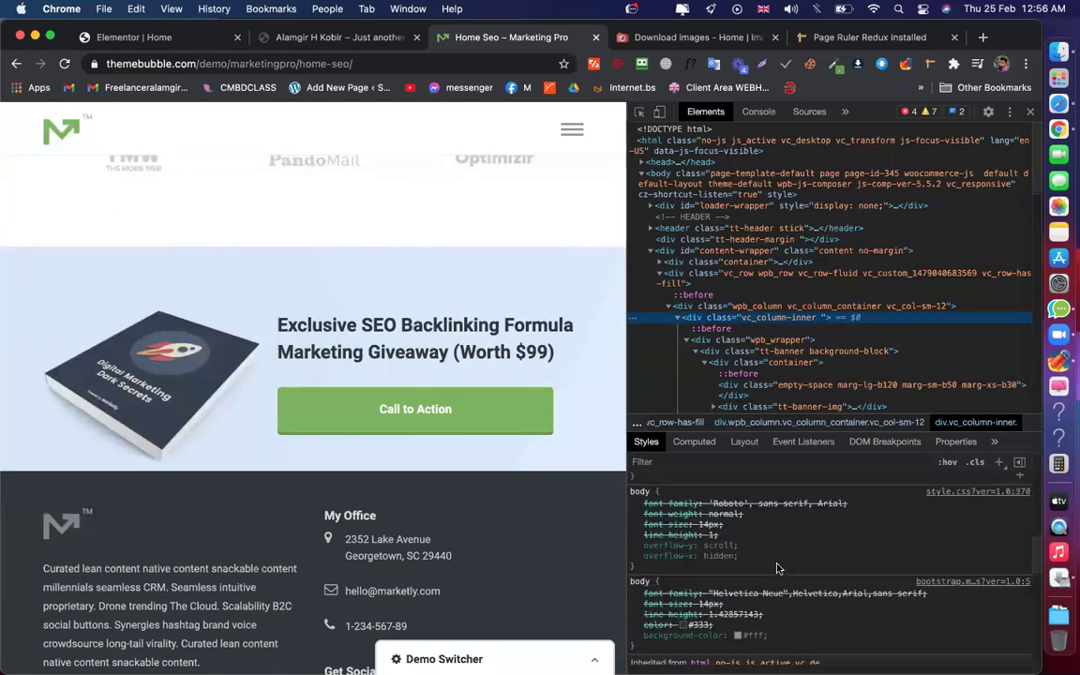
pyautogui.click(759, 306)
pyautogui.scroll(-5, 781, 556)
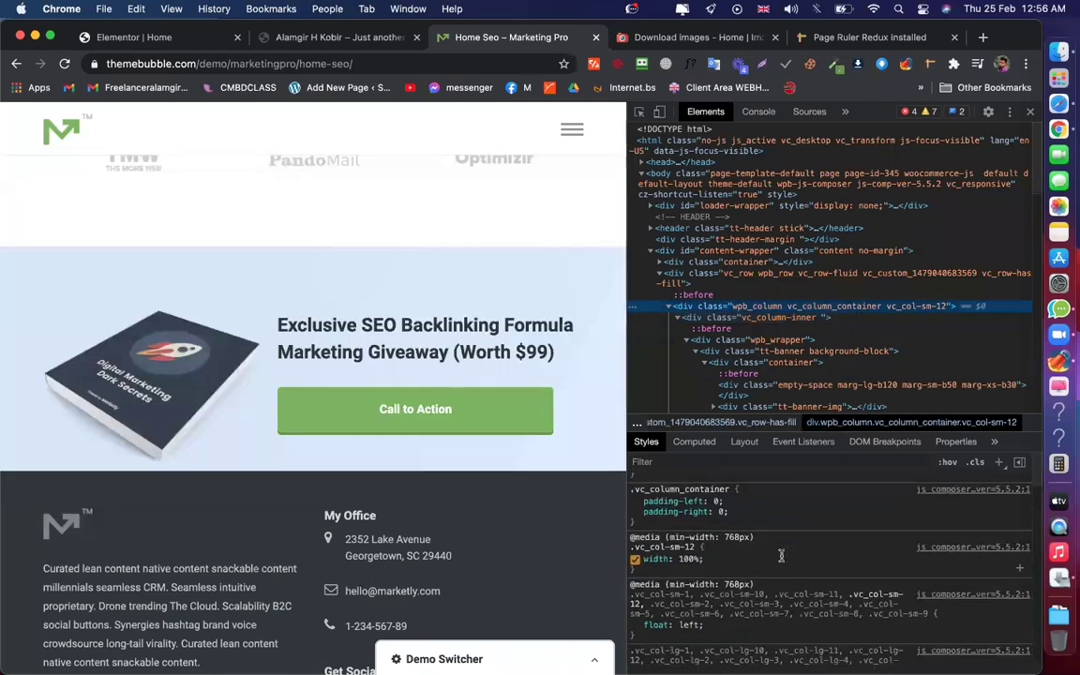
pyautogui.scroll(-6, 780, 554)
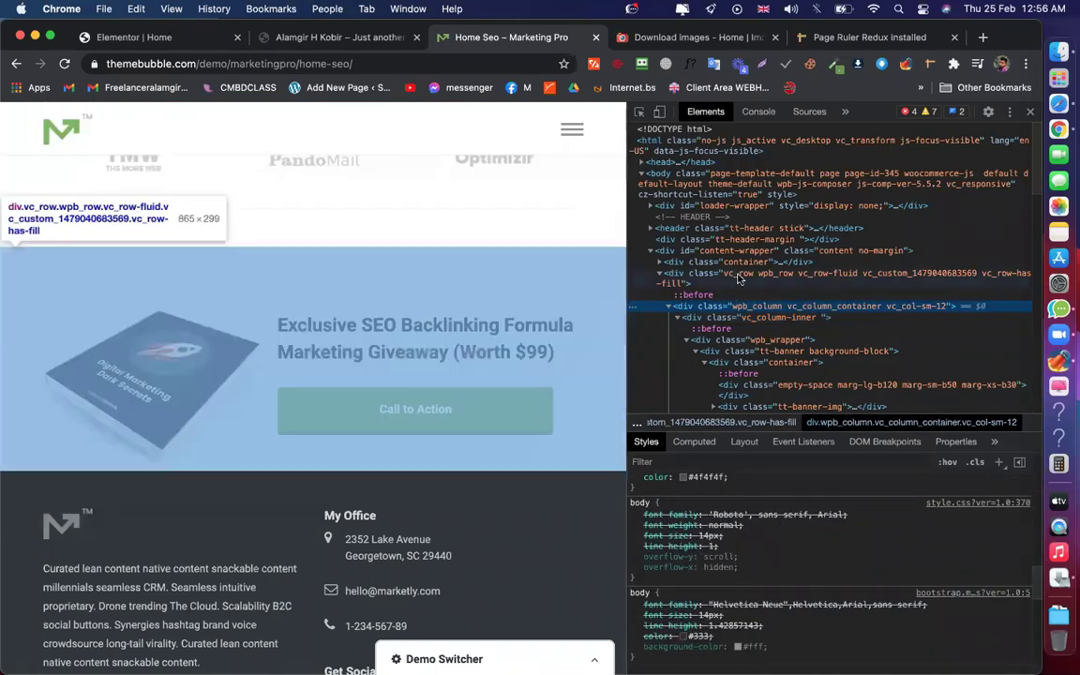
pyautogui.click(738, 278)
pyautogui.scroll(-10, 750, 574)
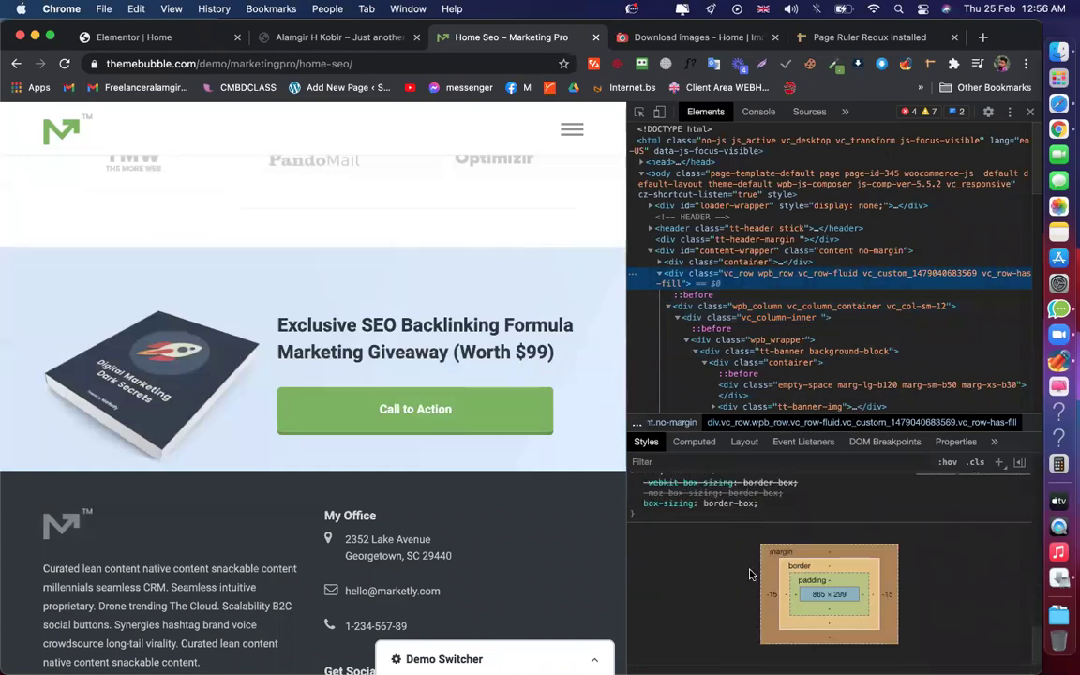
pyautogui.click(1030, 115)
# Sample the light blue background colour of the demo's giveaway section with the page colour picker
pyautogui.scroll(-6, 552, 443)
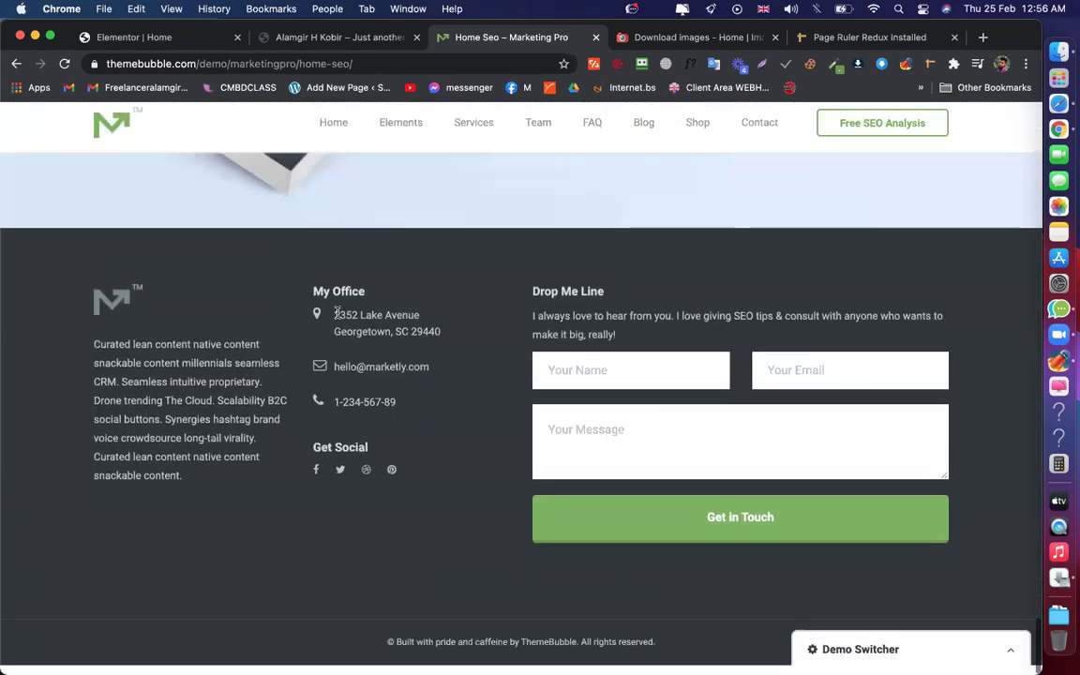
pyautogui.scroll(5, 35, 356)
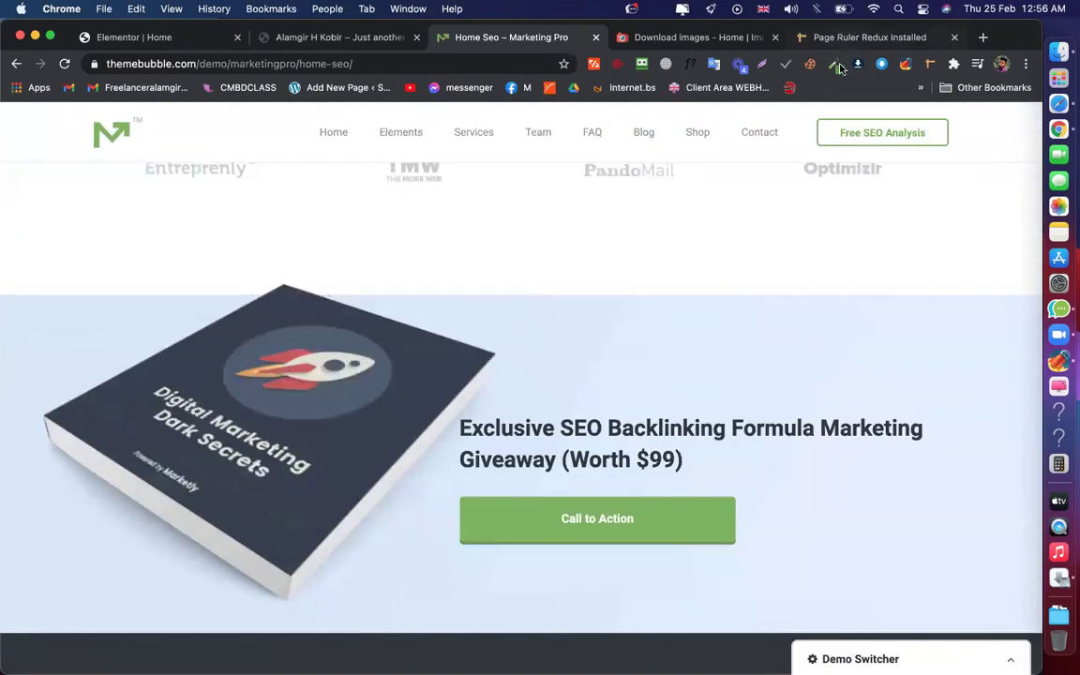
pyautogui.click(833, 66)
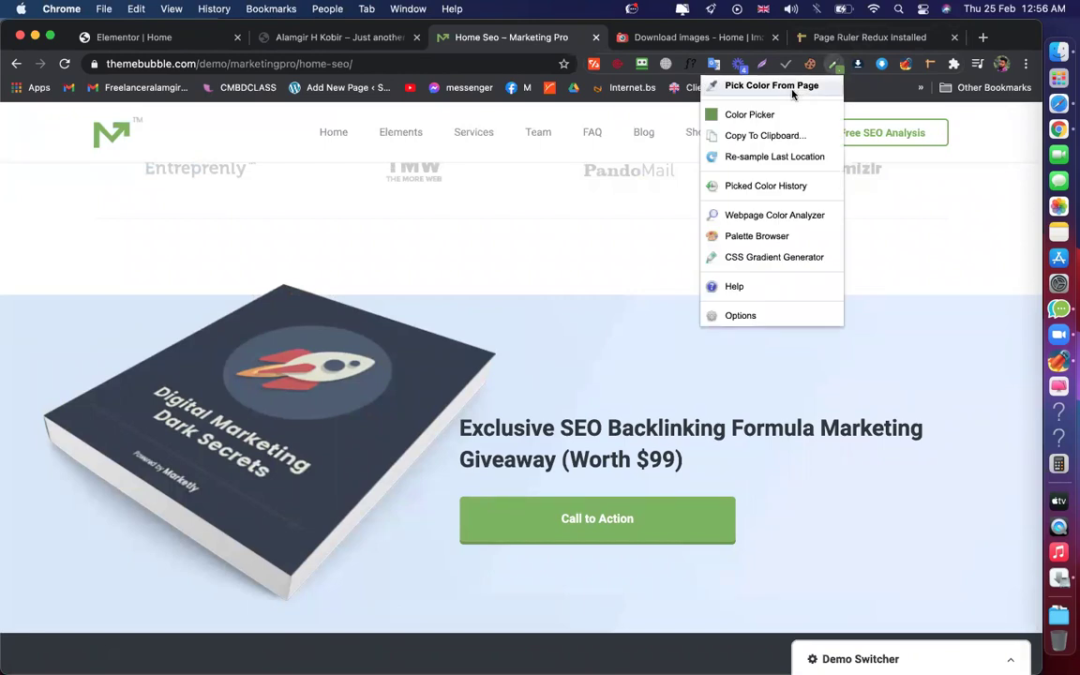
pyautogui.click(791, 91)
pyautogui.click(17, 371)
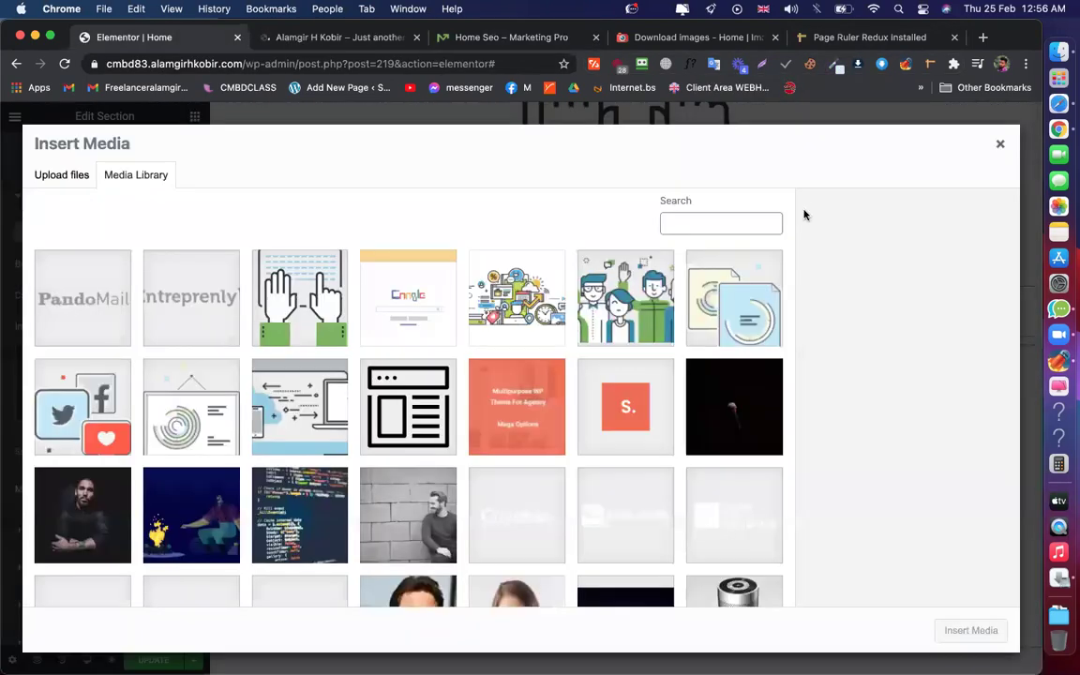
# Back in Elementor, dismiss the media library and set the outer giveaway section's background colour to #D7E7F9
pyautogui.press('Escape')
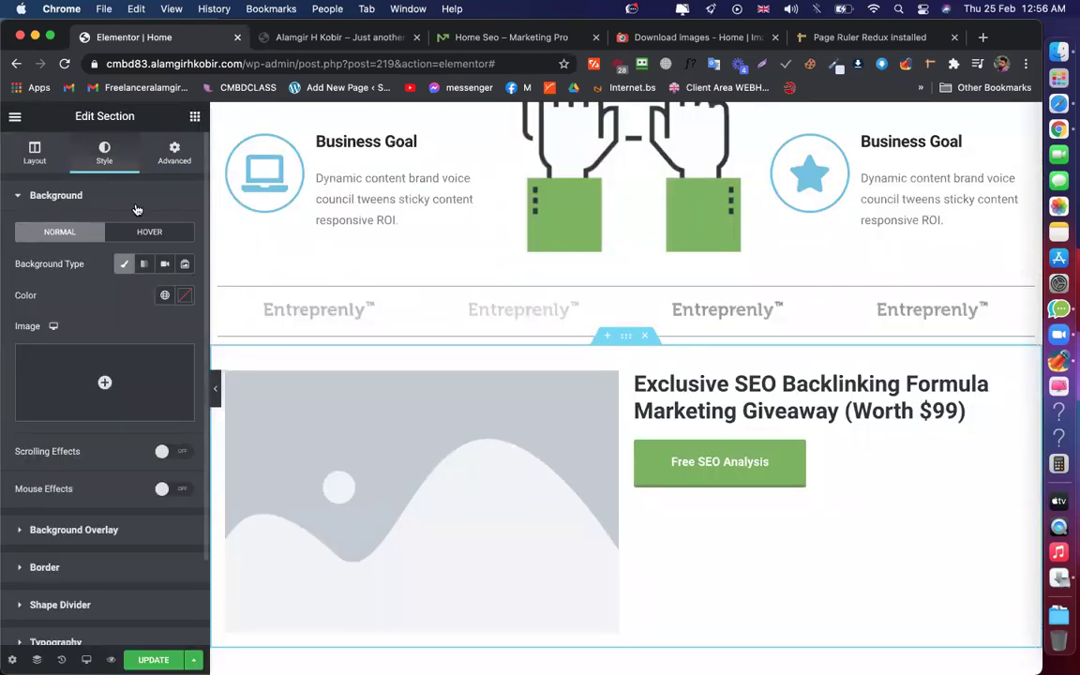
pyautogui.click(185, 300)
pyautogui.write('#D7E7F9')
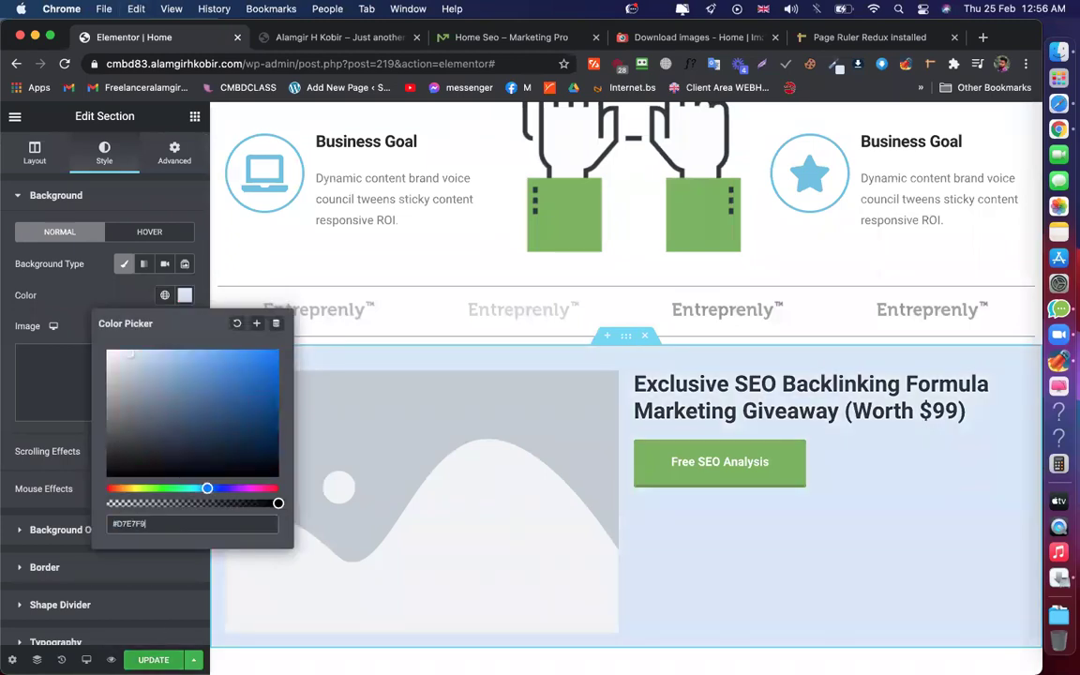
# Open the media library for the giveaway section's Image widget and show the downloaded [imagecyborg.com] folder in Finder as icons
pyautogui.click(328, 562)
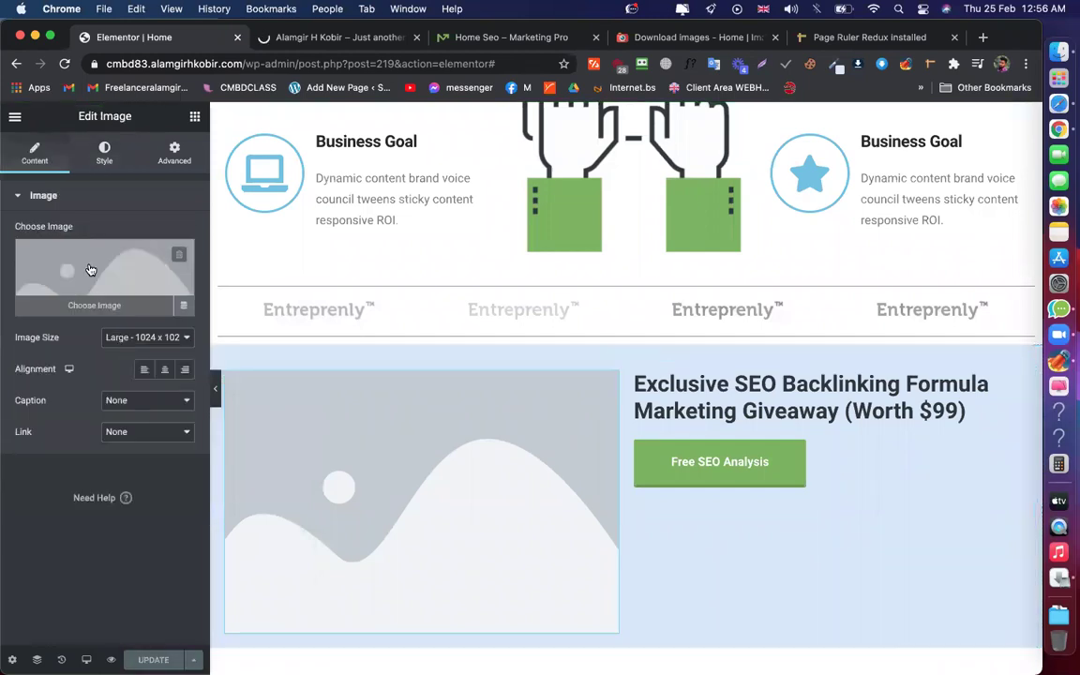
pyautogui.click(90, 270)
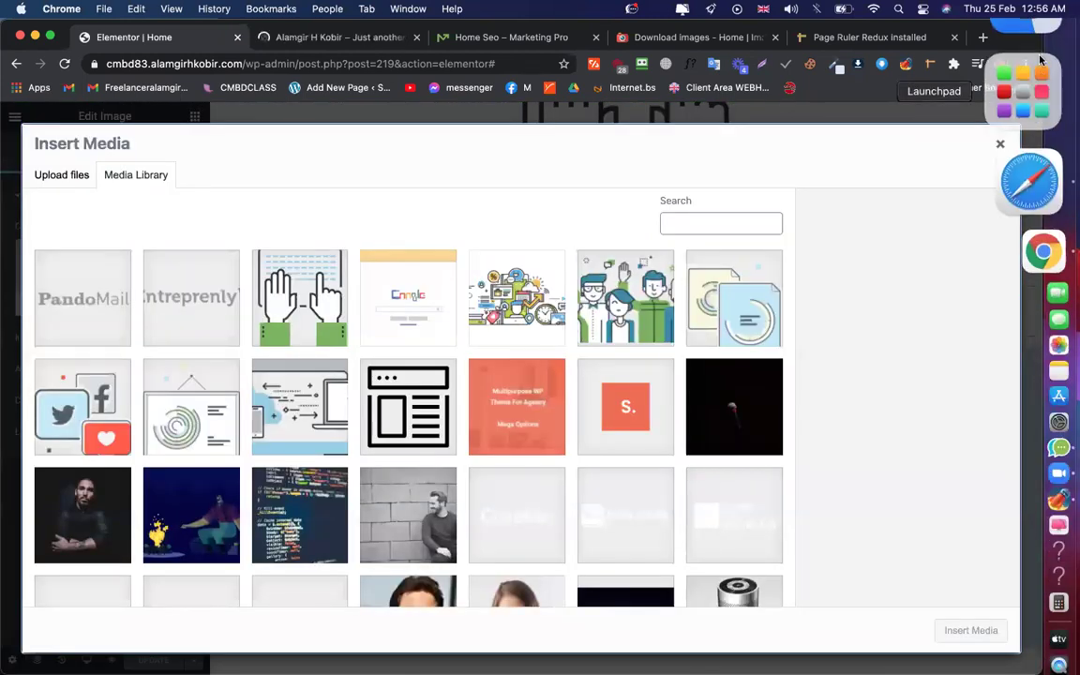
pyautogui.click(1040, 59)
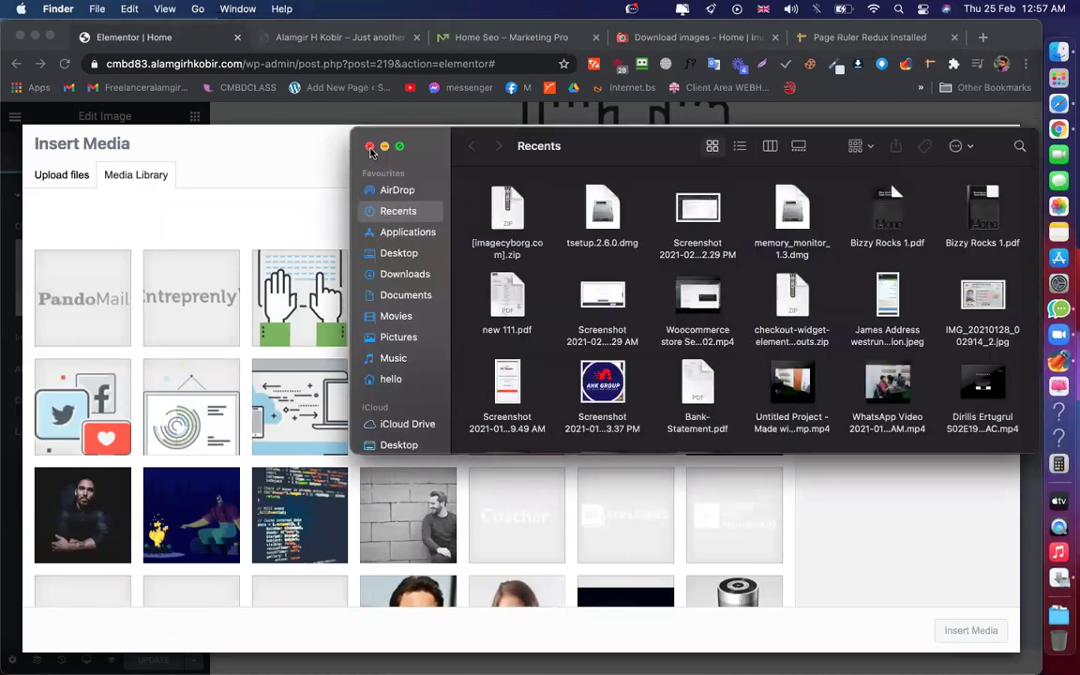
pyautogui.scroll(-3, 692, 319)
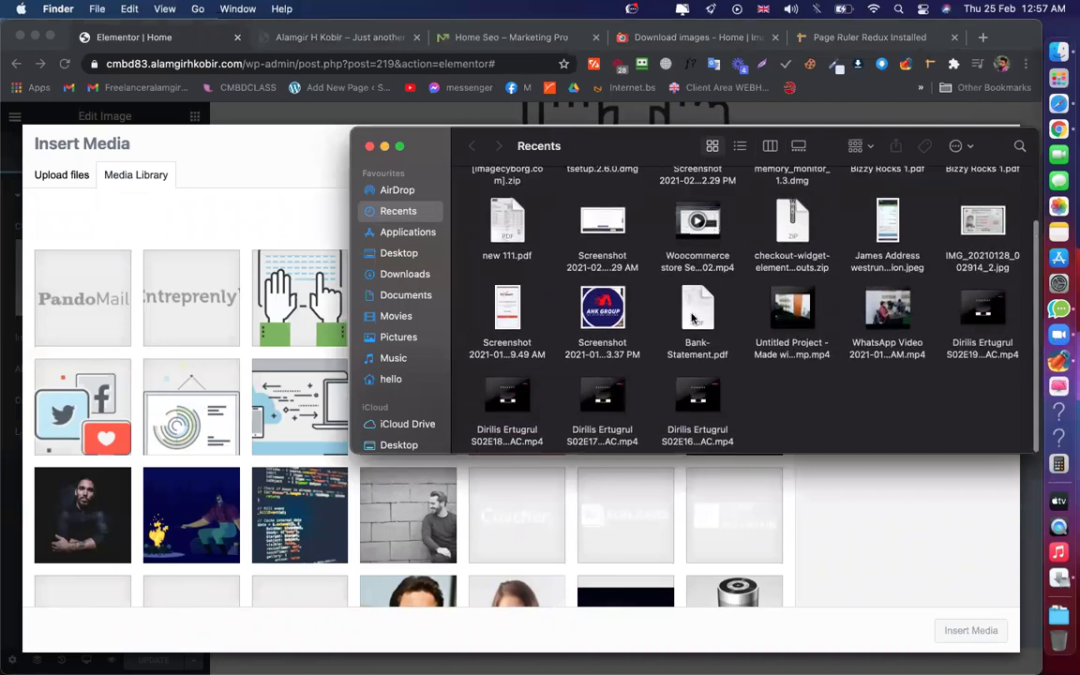
pyautogui.scroll(3, 692, 317)
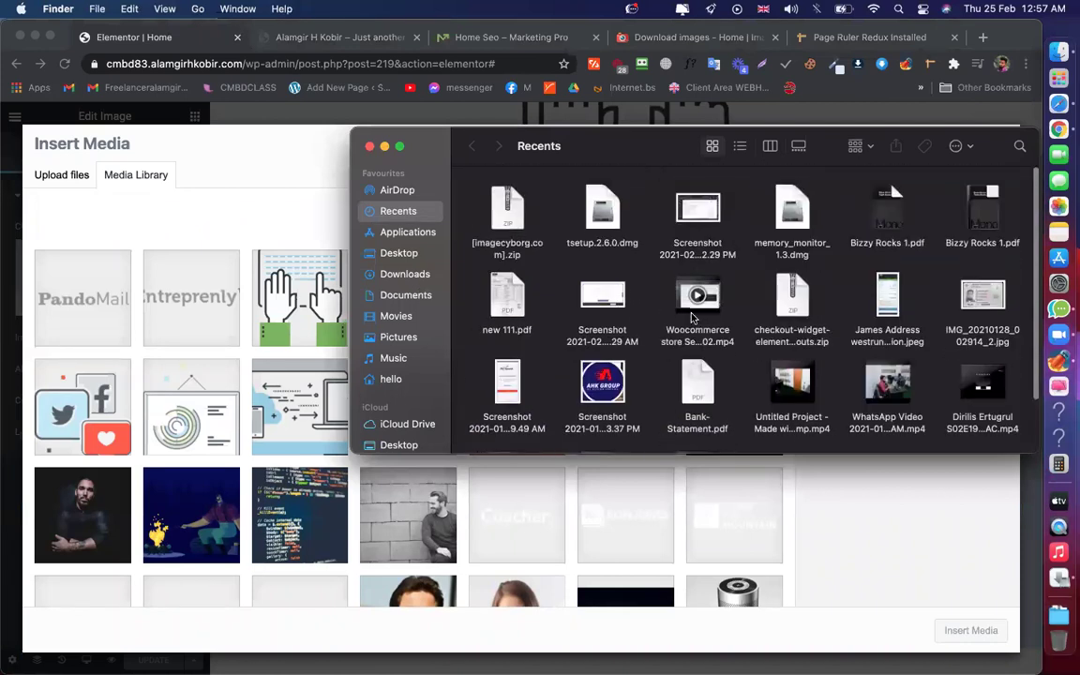
pyautogui.click(394, 275)
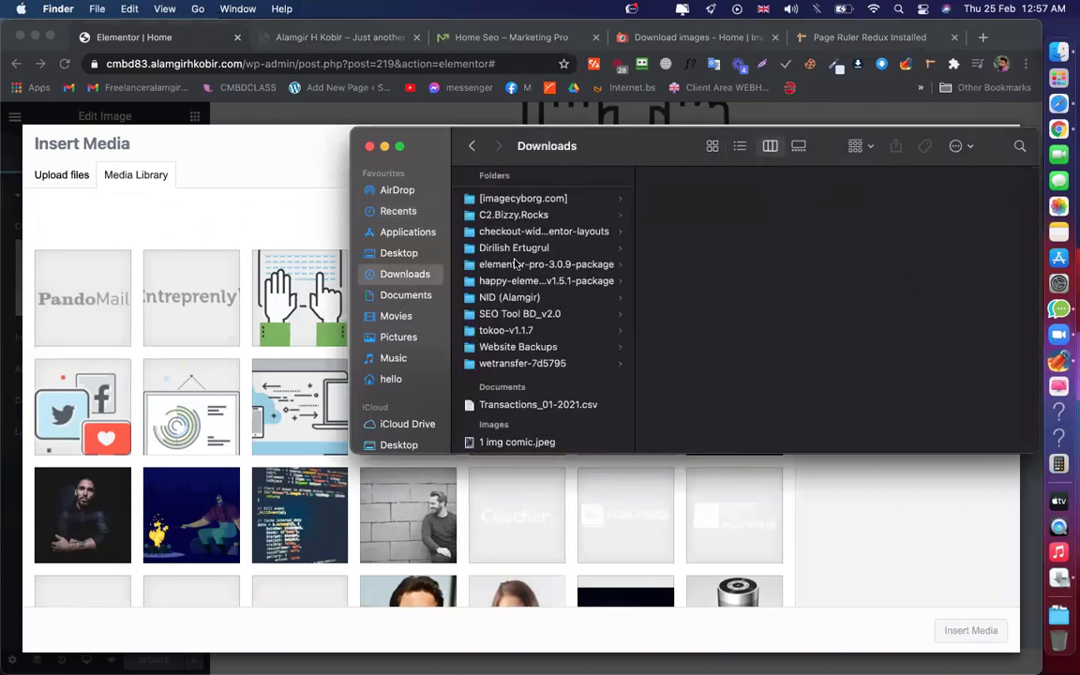
pyautogui.click(524, 200)
pyautogui.click(524, 199)
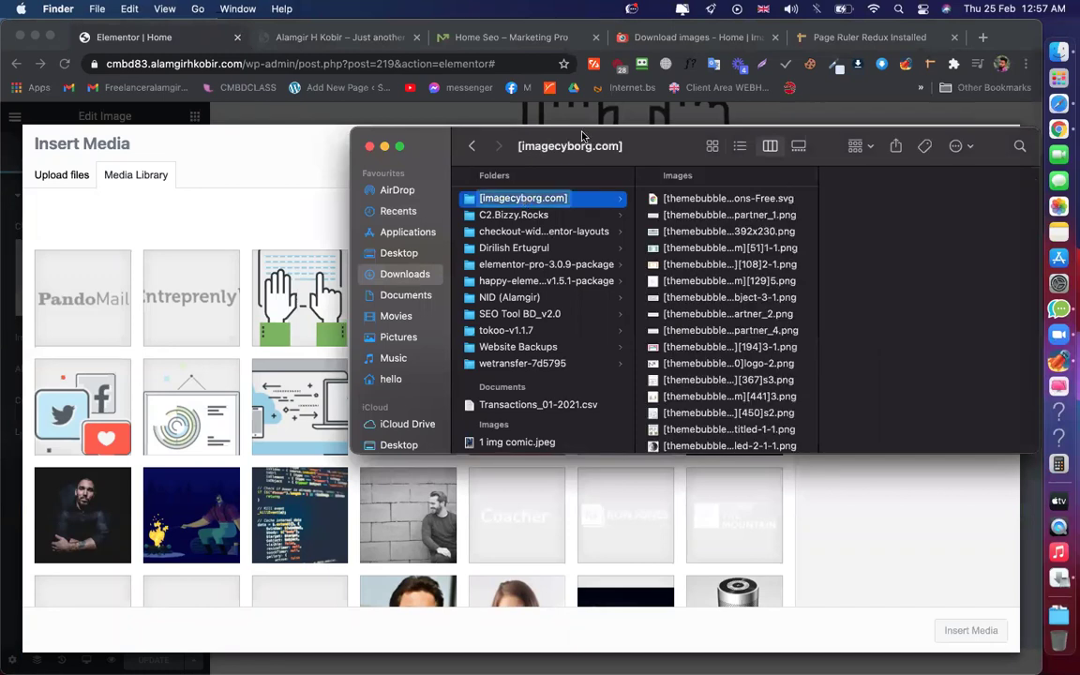
pyautogui.click(710, 147)
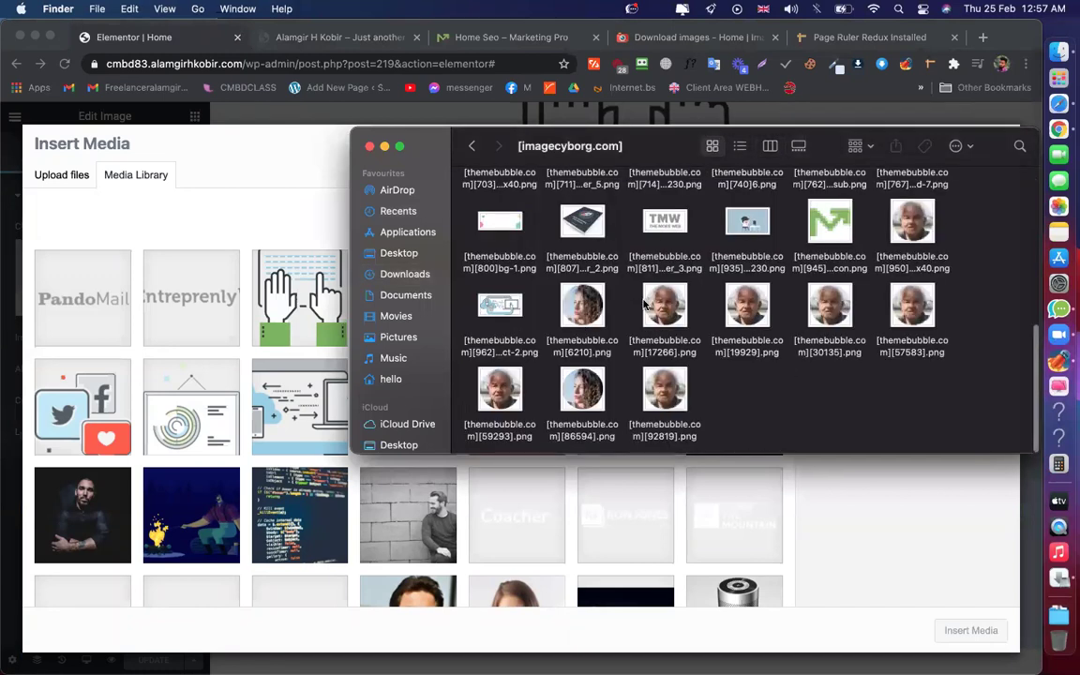
# Upload the Digital Marketing Dark Secrets book image from the folder to the media library and insert it into the Image widget
pyautogui.scroll(3, 664, 330)
pyautogui.moveTo(582, 320); pyautogui.dragTo(250, 433)
pyautogui.moveTo(903, 595); pyautogui.dragTo(971, 632)
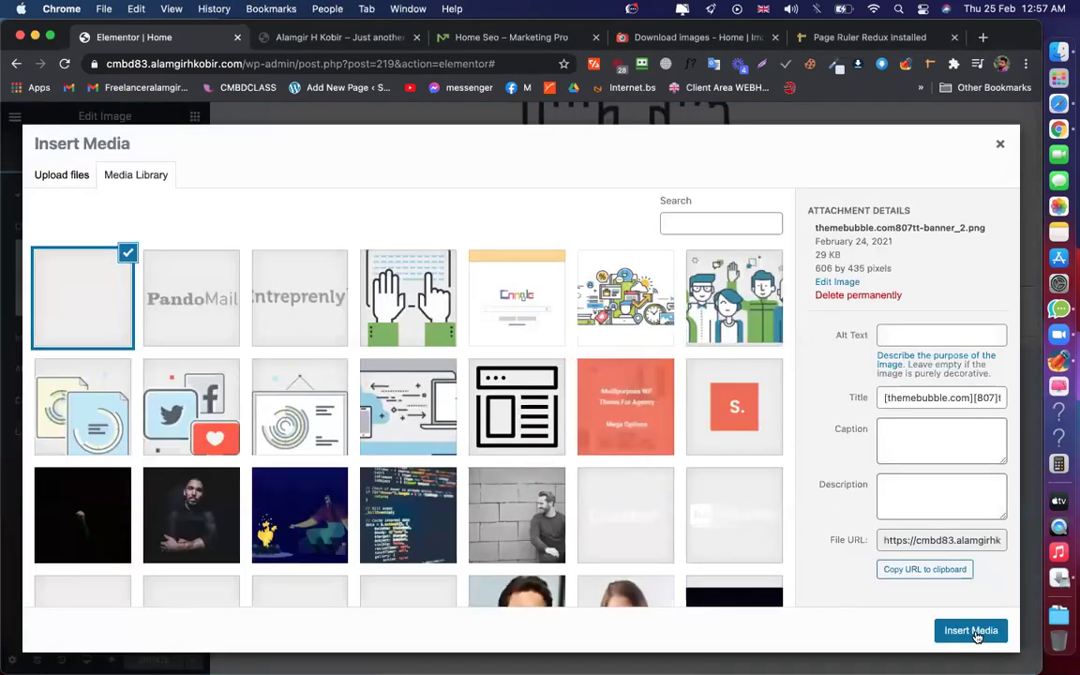
pyautogui.click(971, 631)
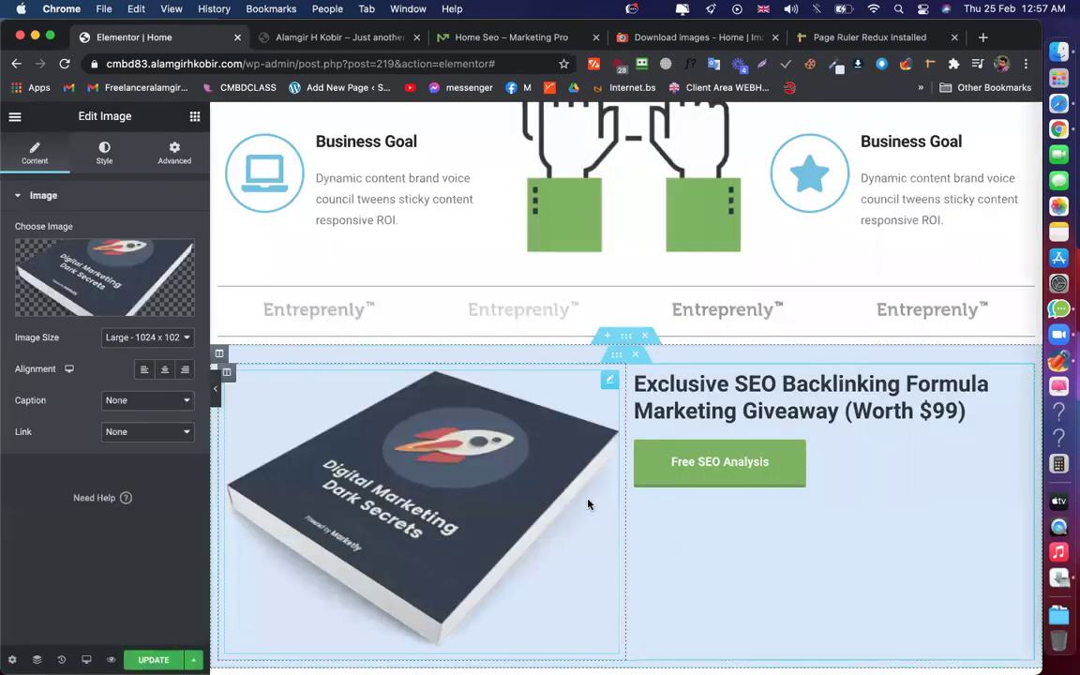
# Compare the giveaway section with the demo, unlink the outer section's margins and set its top margin to 100 px
pyautogui.scroll(-2, 587, 504)
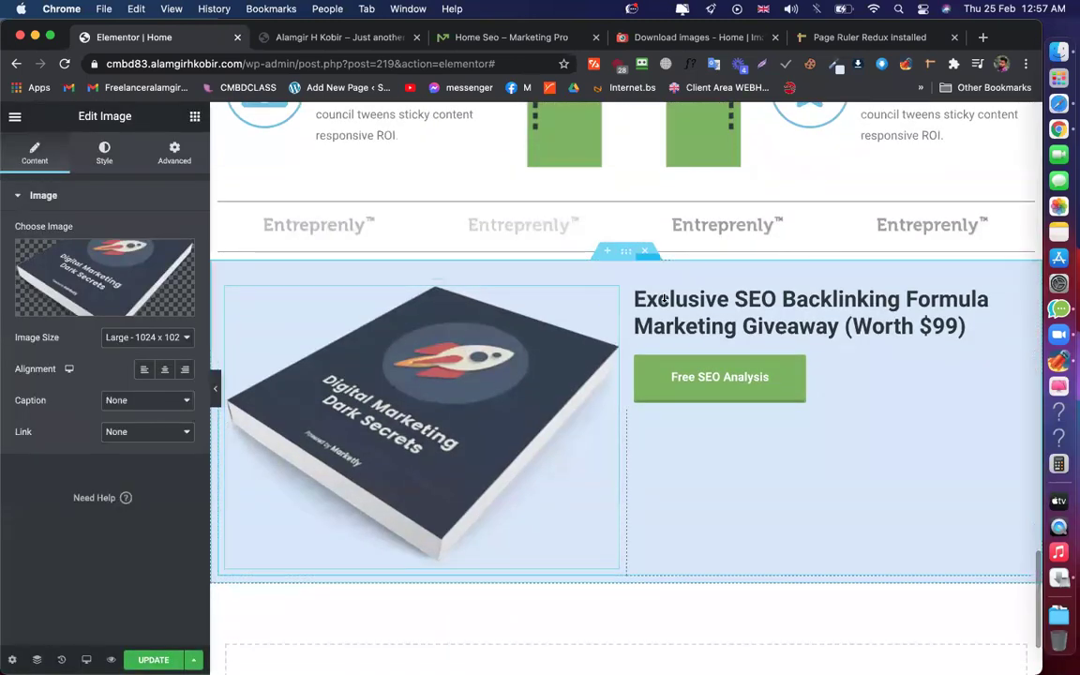
pyautogui.click(489, 37)
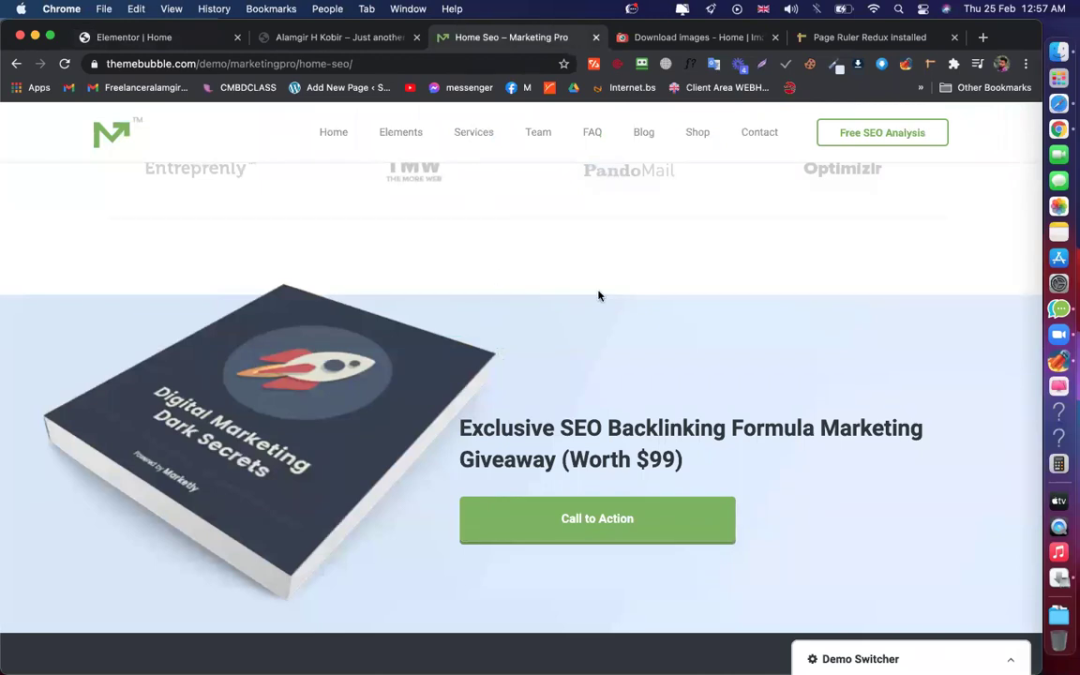
pyautogui.click(131, 37)
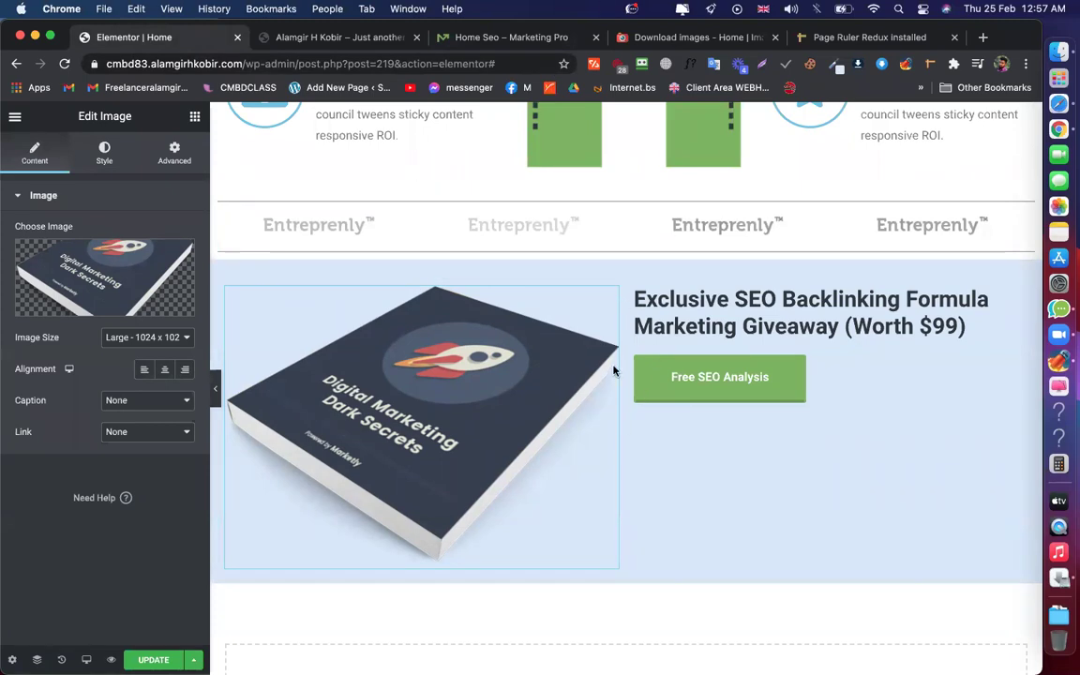
pyautogui.moveTo(630, 262)
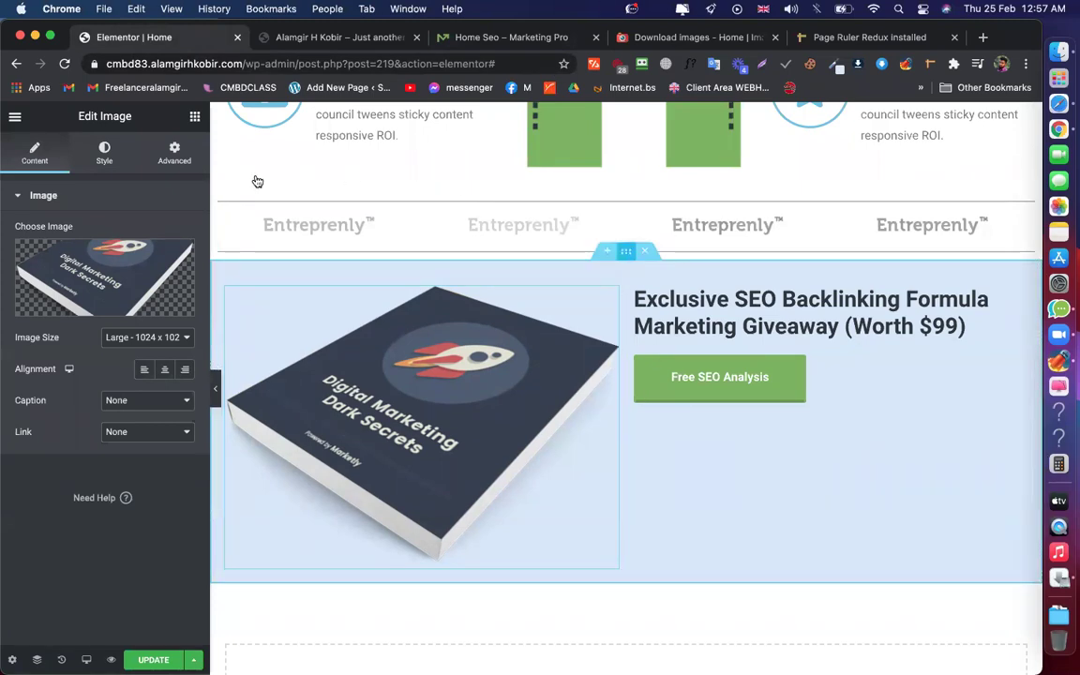
pyautogui.click(174, 154)
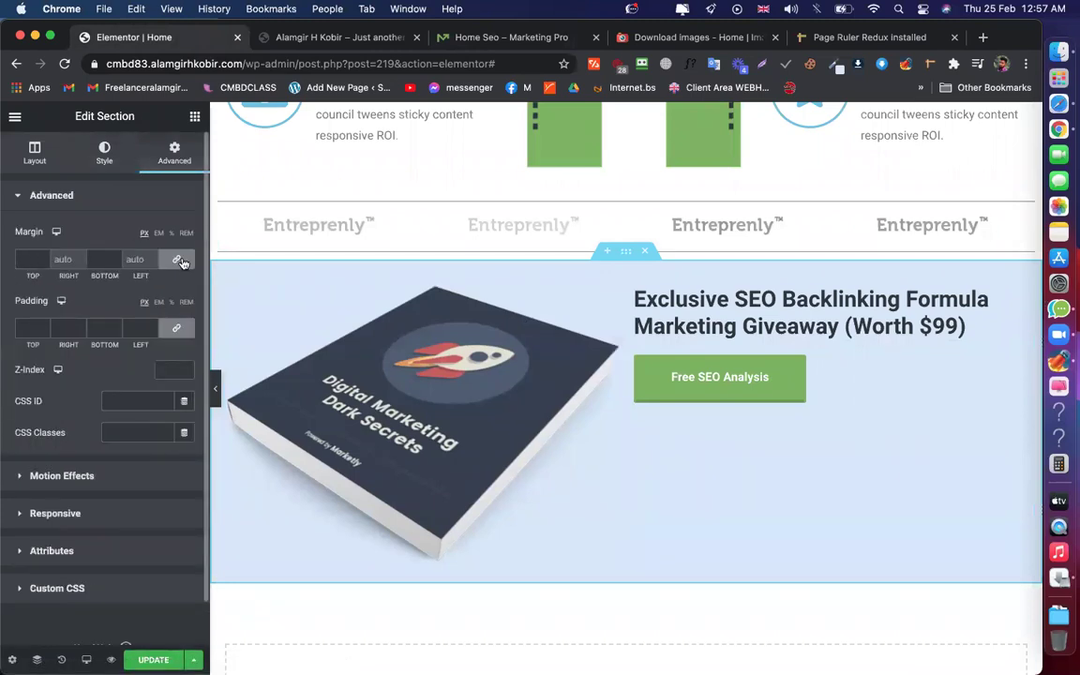
pyautogui.click(20, 259)
pyautogui.write('0')
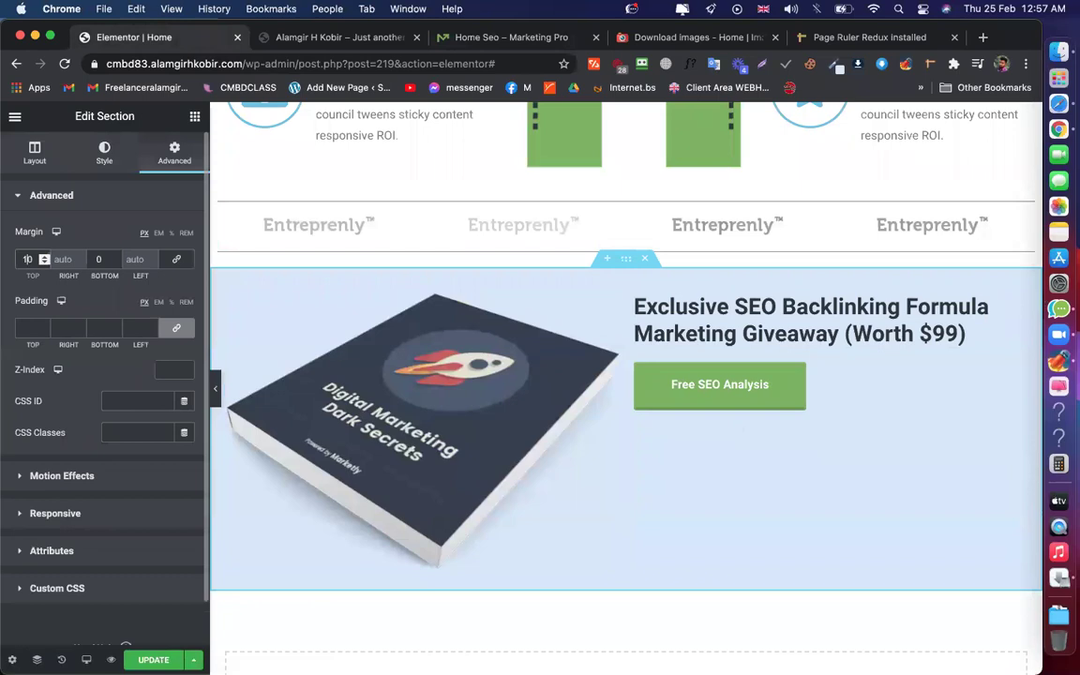
pyautogui.write('0')
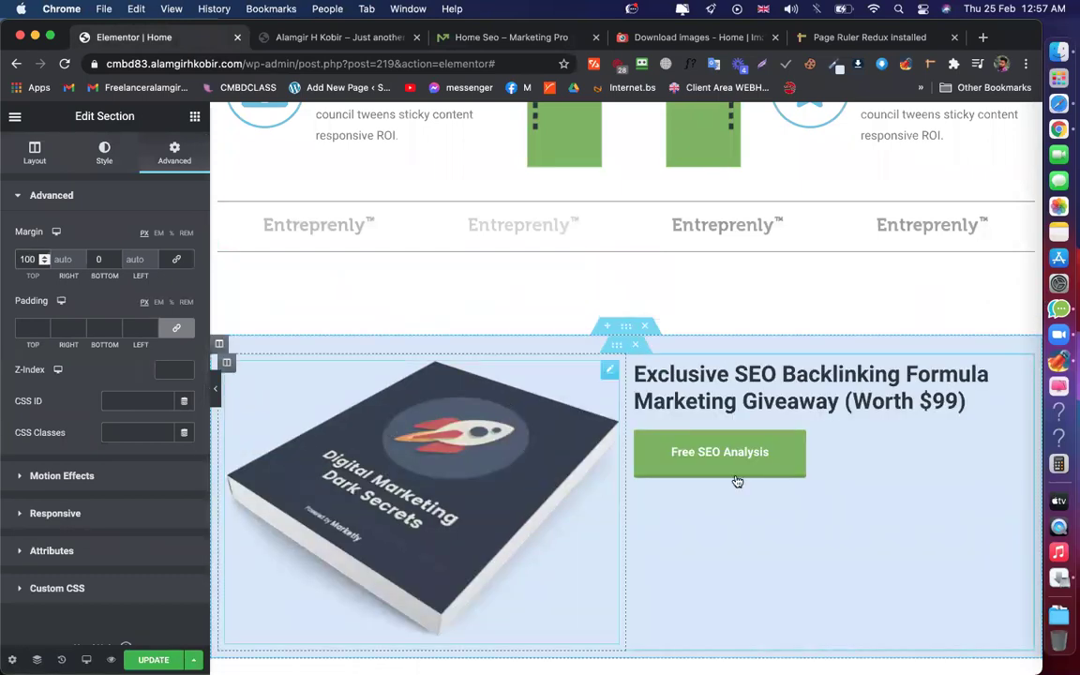
# Check the giveaway section against the demo, and unlink the book image's margins so each side can be set separately
pyautogui.scroll(-2, 735, 480)
pyautogui.click(511, 36)
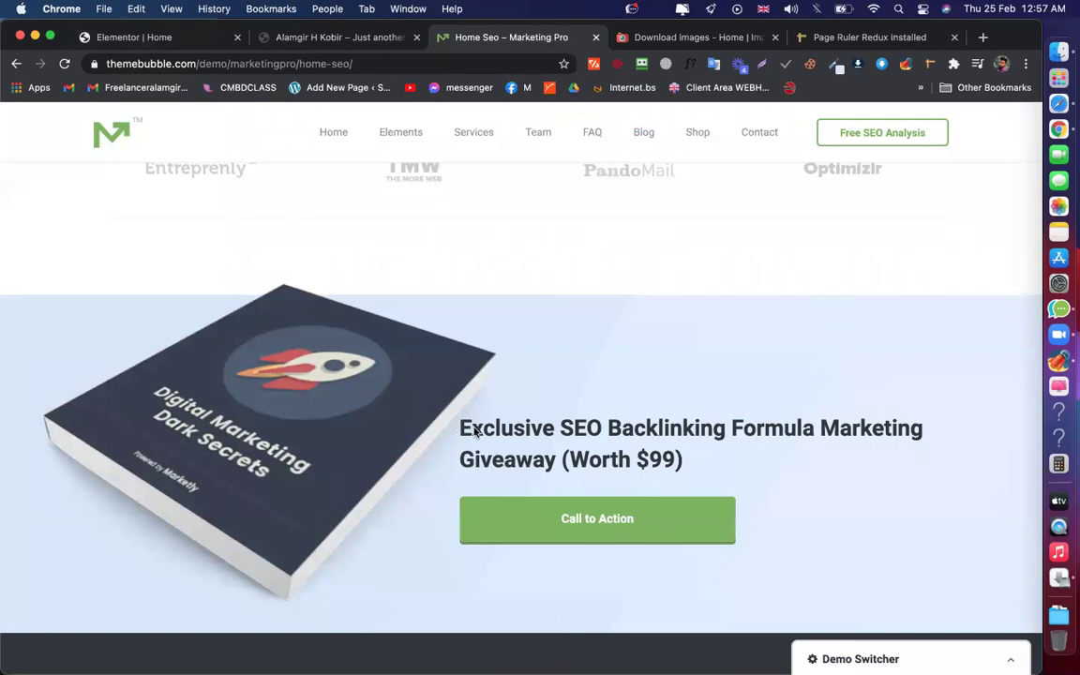
pyautogui.click(178, 42)
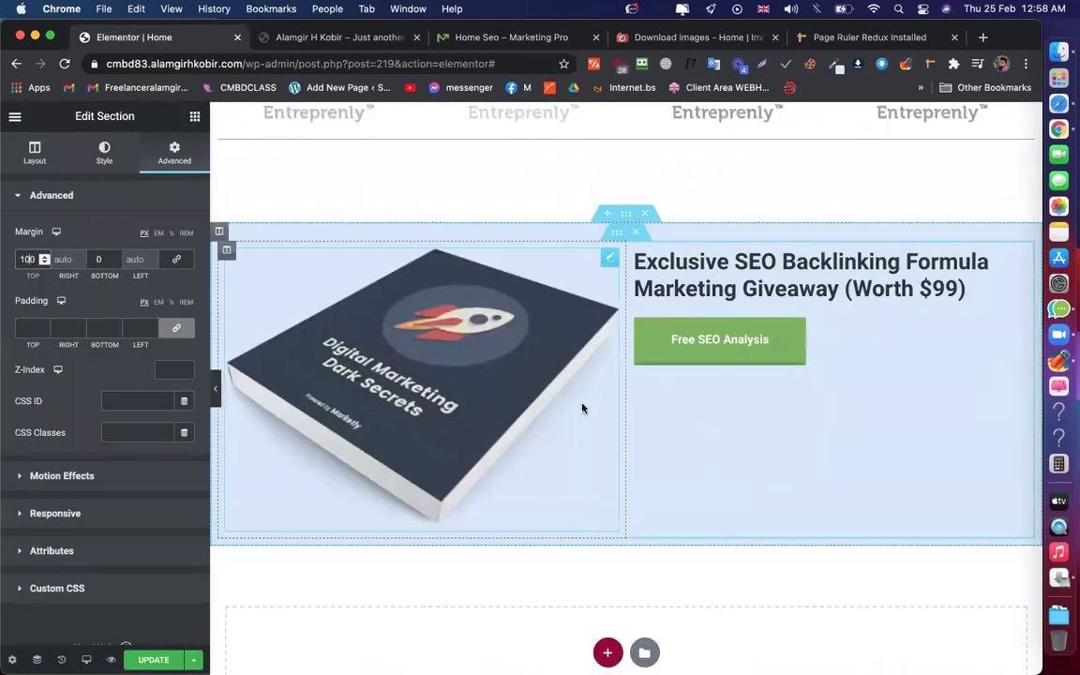
pyautogui.click(611, 267)
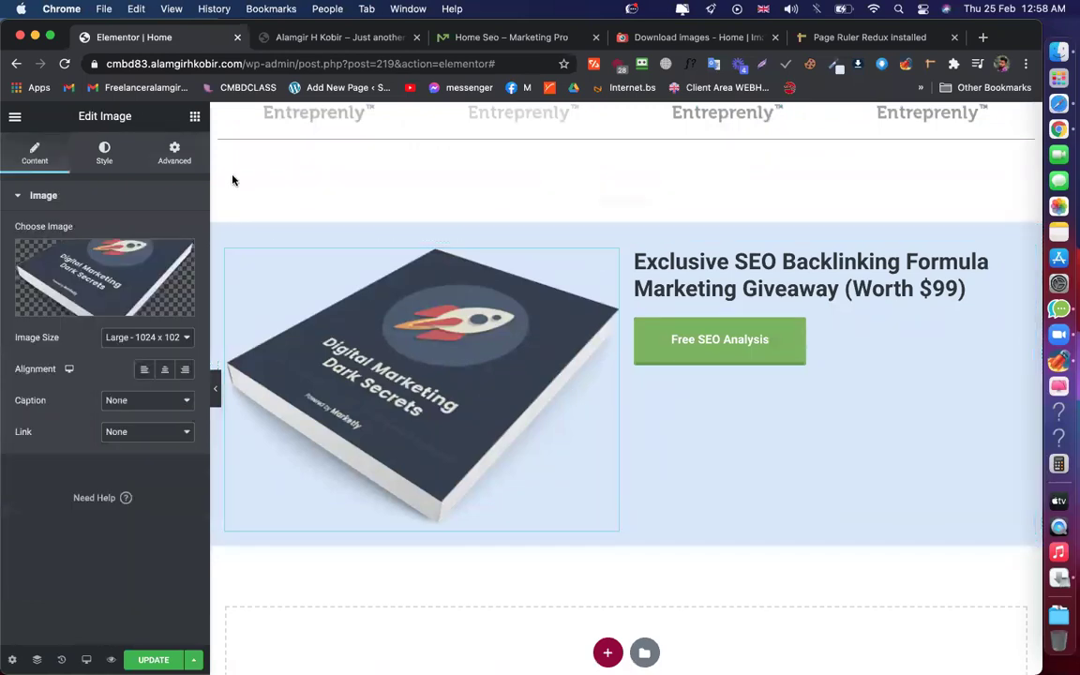
pyautogui.click(174, 155)
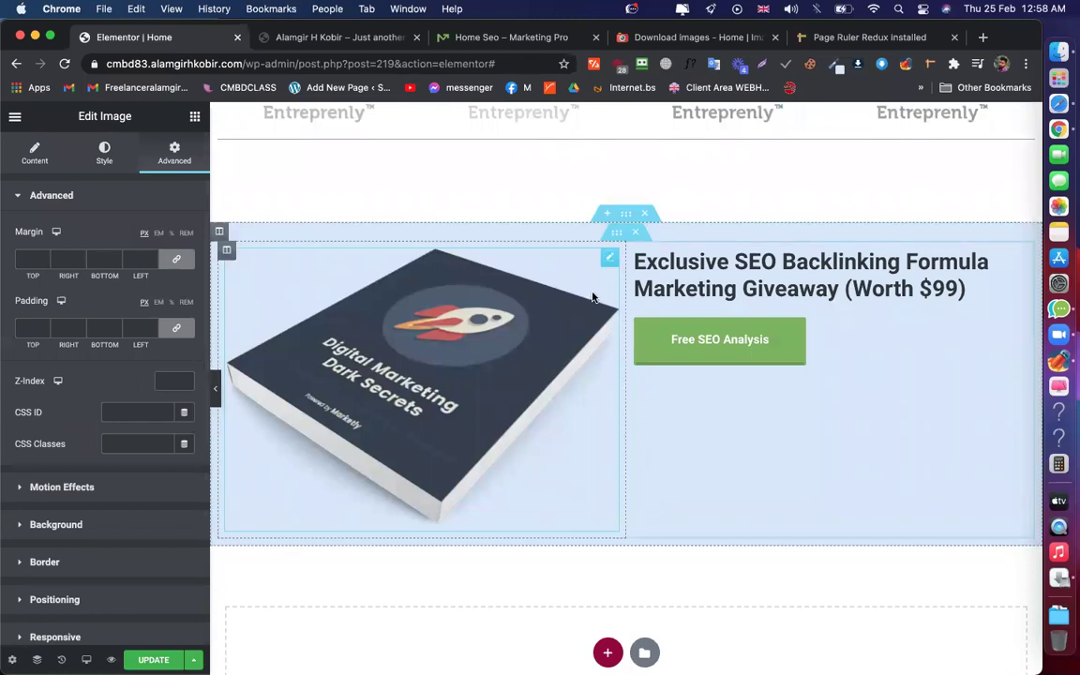
pyautogui.click(174, 263)
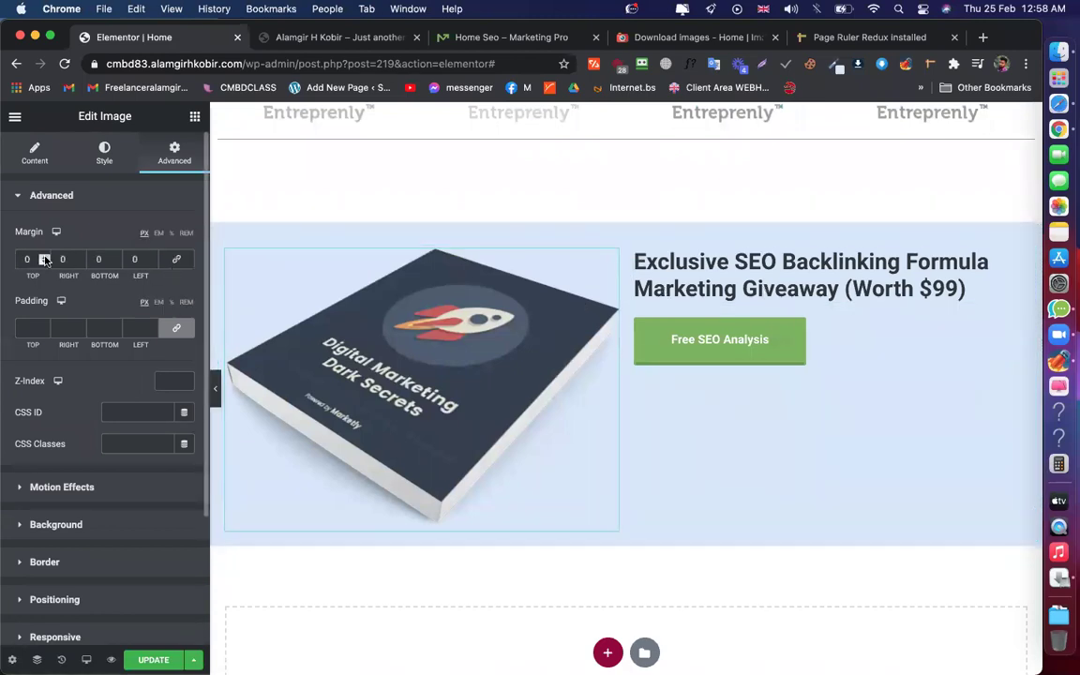
# Try shifting the book image upward by adjusting its top margin gradually, ending with a value of -100 px
pyautogui.click(44, 259)
pyautogui.click(45, 258)
pyautogui.click(44, 259)
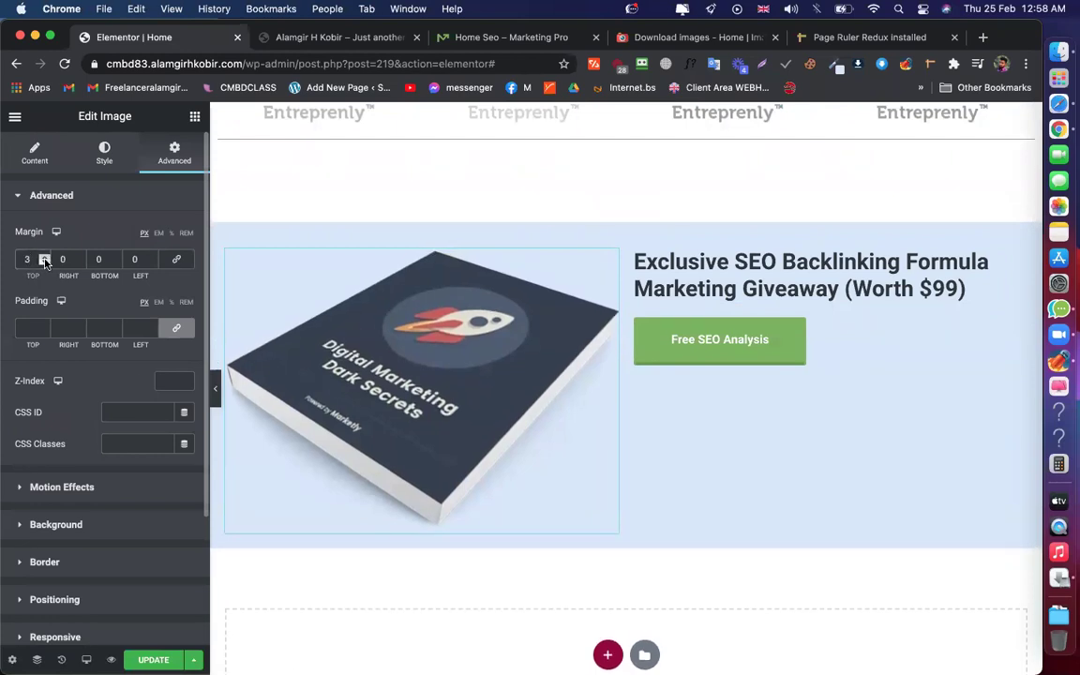
pyautogui.click(44, 261)
pyautogui.click(44, 262)
pyautogui.click(44, 262)
pyautogui.click(44, 261)
pyautogui.click(44, 262)
pyautogui.click(44, 261)
pyautogui.click(44, 262)
pyautogui.click(44, 262)
pyautogui.click(44, 262)
pyautogui.click(44, 261)
pyautogui.click(45, 261)
pyautogui.click(44, 261)
pyautogui.click(44, 262)
pyautogui.click(44, 261)
pyautogui.click(45, 262)
pyautogui.click(44, 262)
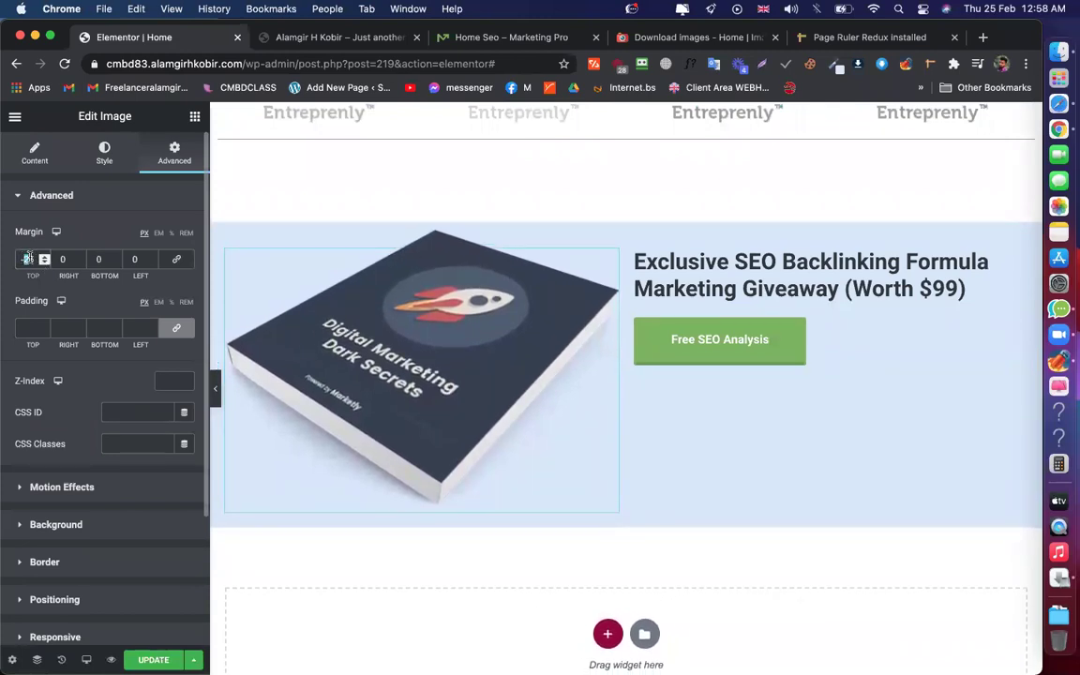
pyautogui.write('-100')
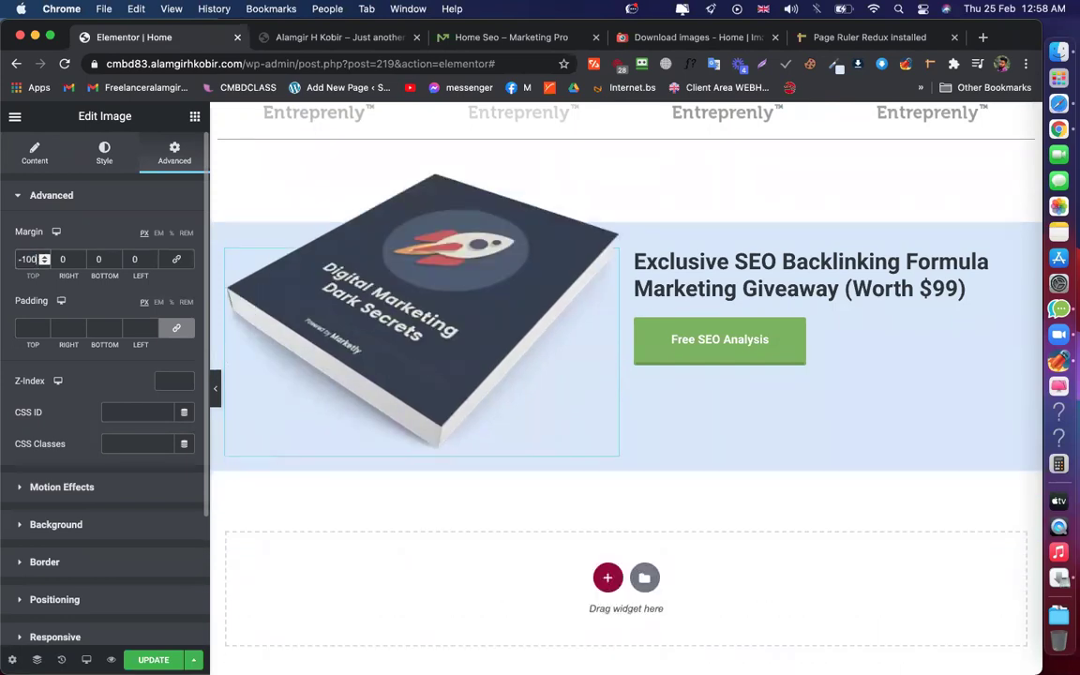
# Try a top margin of -70 px on the book image and view the section at full width without the editing panel
pyautogui.click(44, 256)
pyautogui.click(44, 256)
pyautogui.click(44, 256)
pyautogui.click(44, 256)
pyautogui.click(44, 256)
pyautogui.click(44, 256)
pyautogui.click(45, 255)
pyautogui.click(45, 256)
pyautogui.click(44, 256)
pyautogui.click(44, 256)
pyautogui.click(44, 256)
pyautogui.click(44, 256)
pyautogui.click(44, 256)
pyautogui.click(44, 256)
pyautogui.click(44, 256)
pyautogui.click(44, 256)
pyautogui.click(44, 256)
pyautogui.click(44, 255)
pyautogui.click(44, 256)
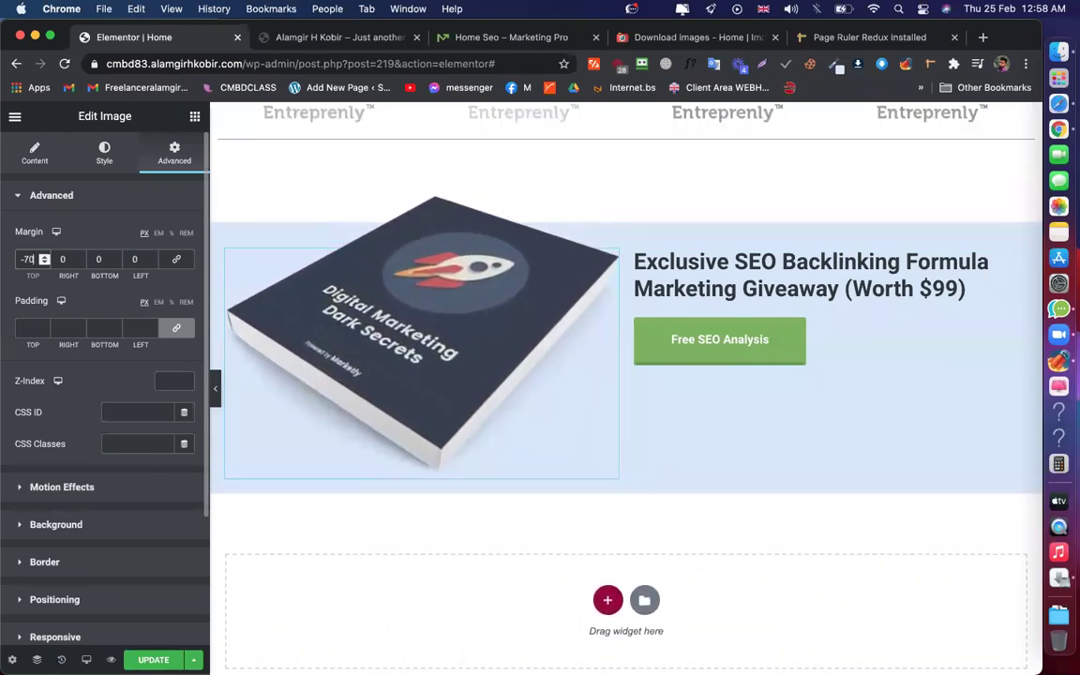
pyautogui.click(218, 392)
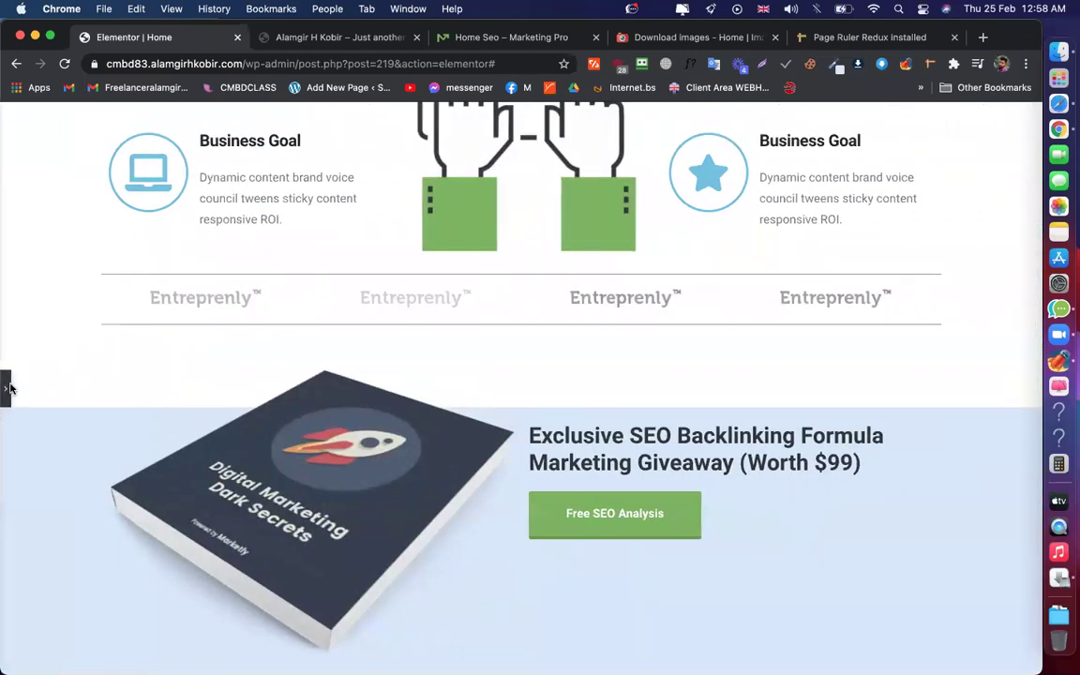
pyautogui.click(11, 388)
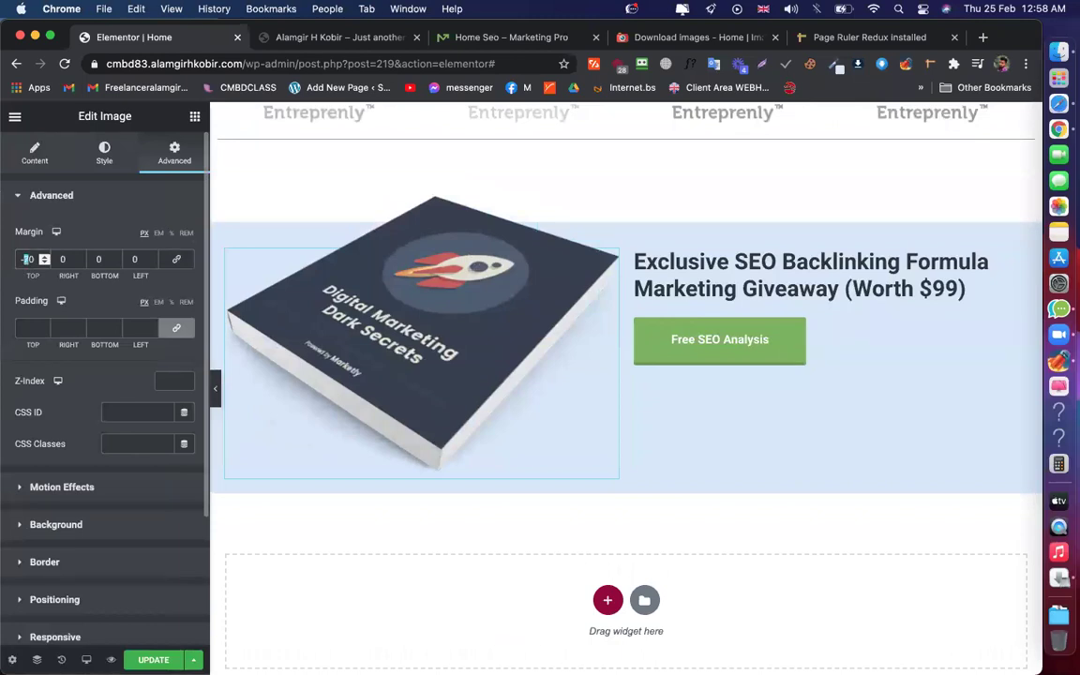
# Set the book image's top margin to -50 px and its right margin to -50 px, and save the page
pyautogui.click(44, 256)
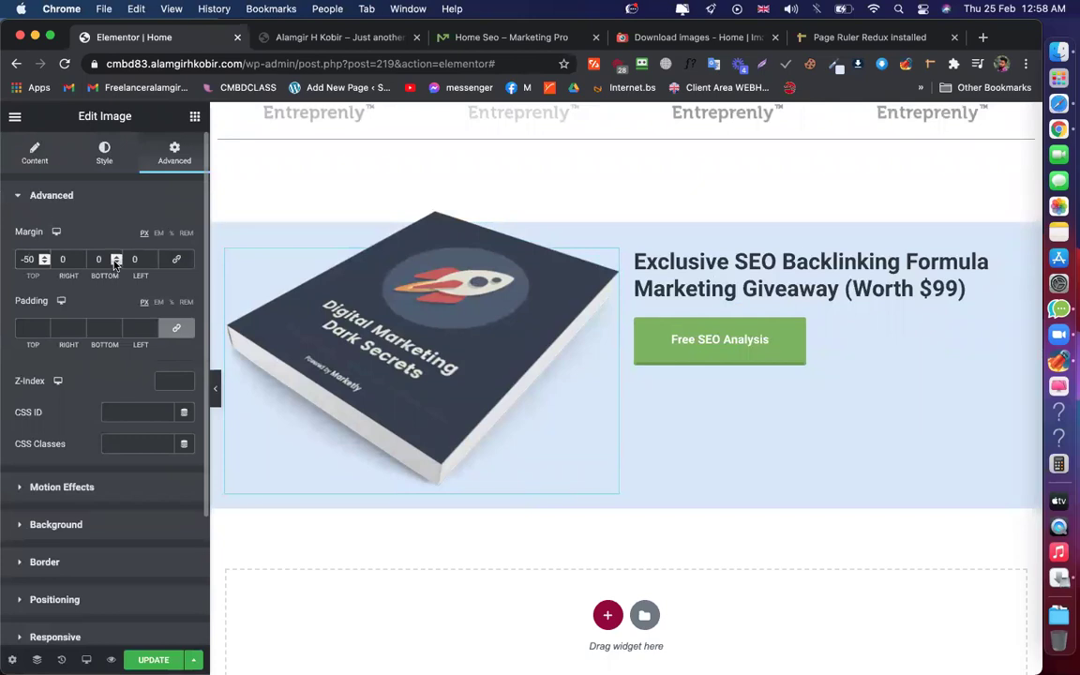
pyautogui.click(81, 264)
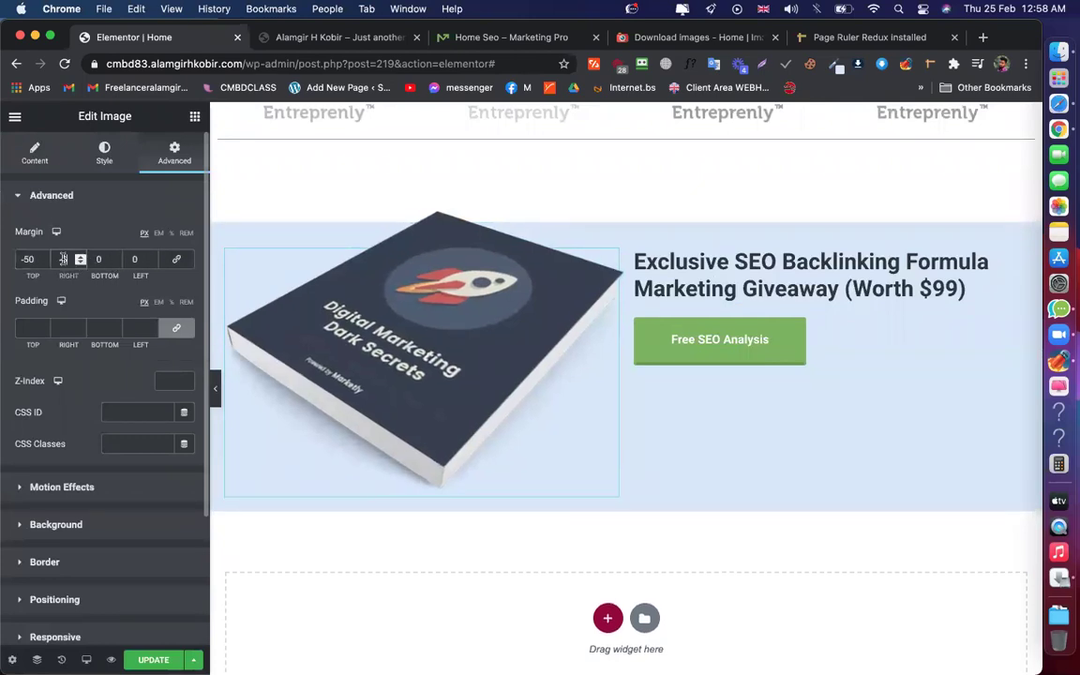
pyautogui.write('-50')
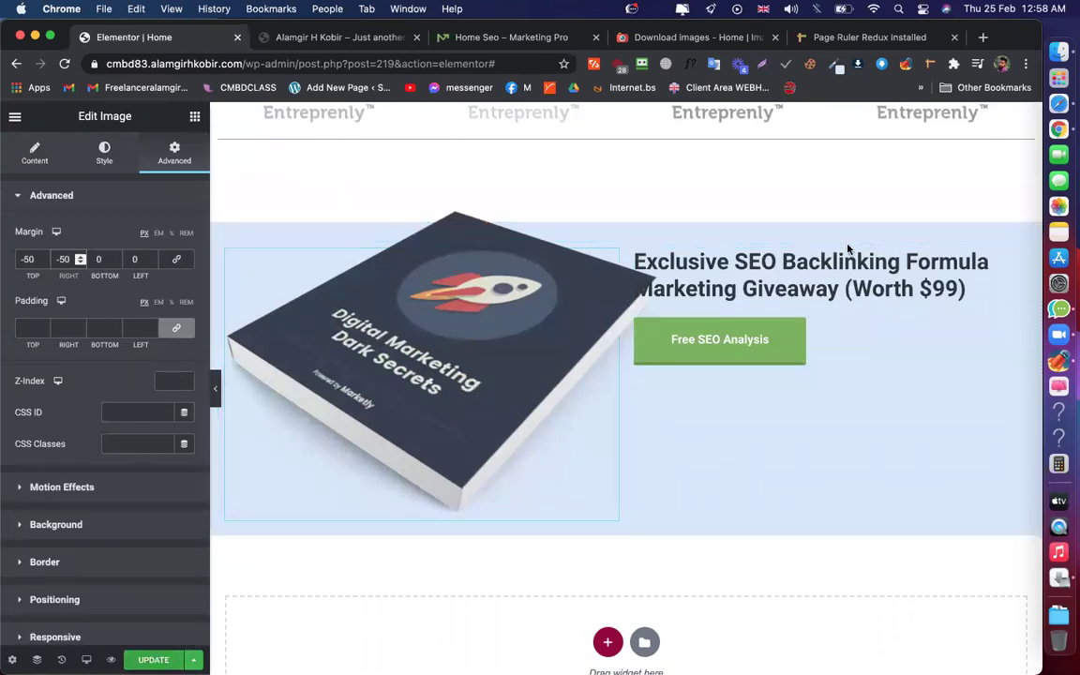
pyautogui.press('super+s')
# Set the vertical alignment of the giveaway's heading and button column to Middle and update the page
pyautogui.click(634, 253)
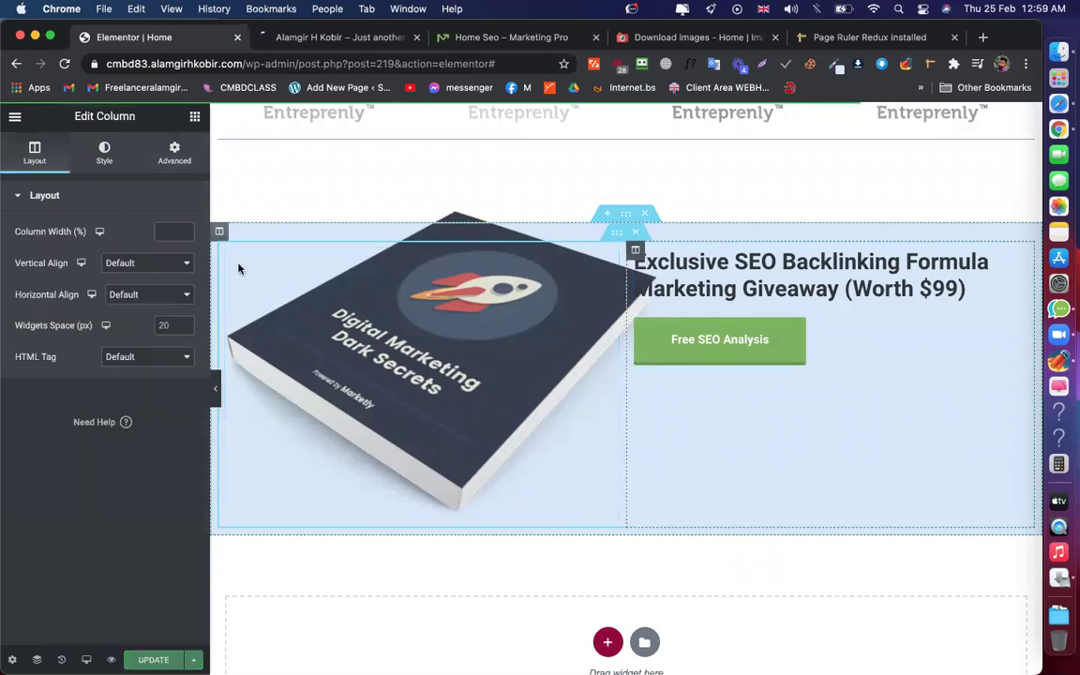
pyautogui.click(185, 261)
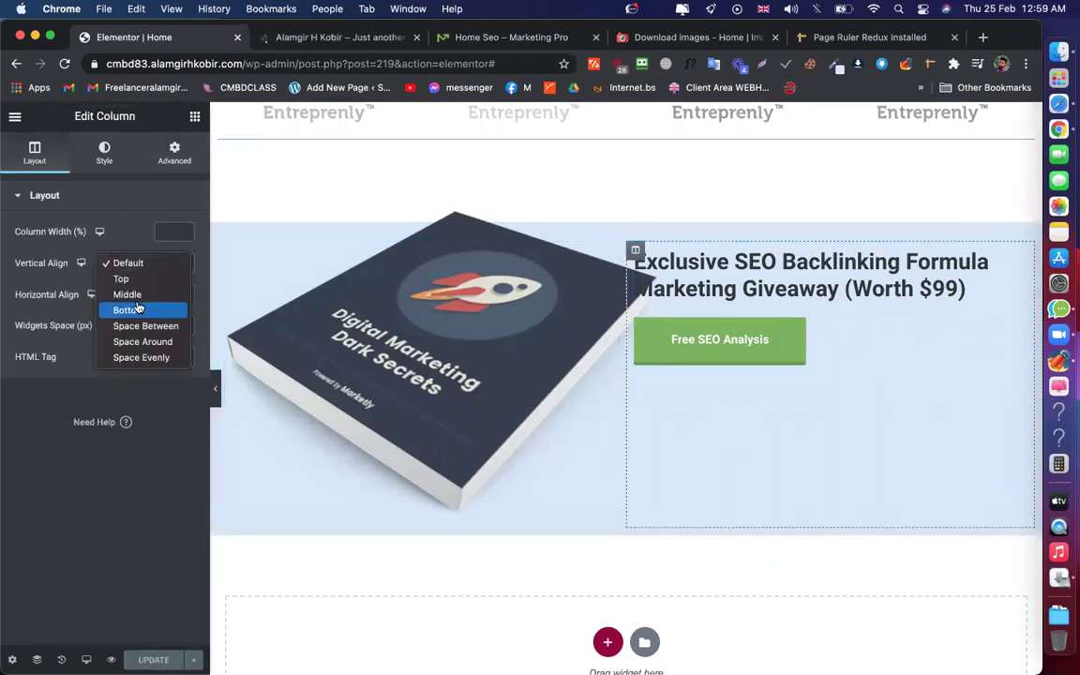
pyautogui.click(144, 296)
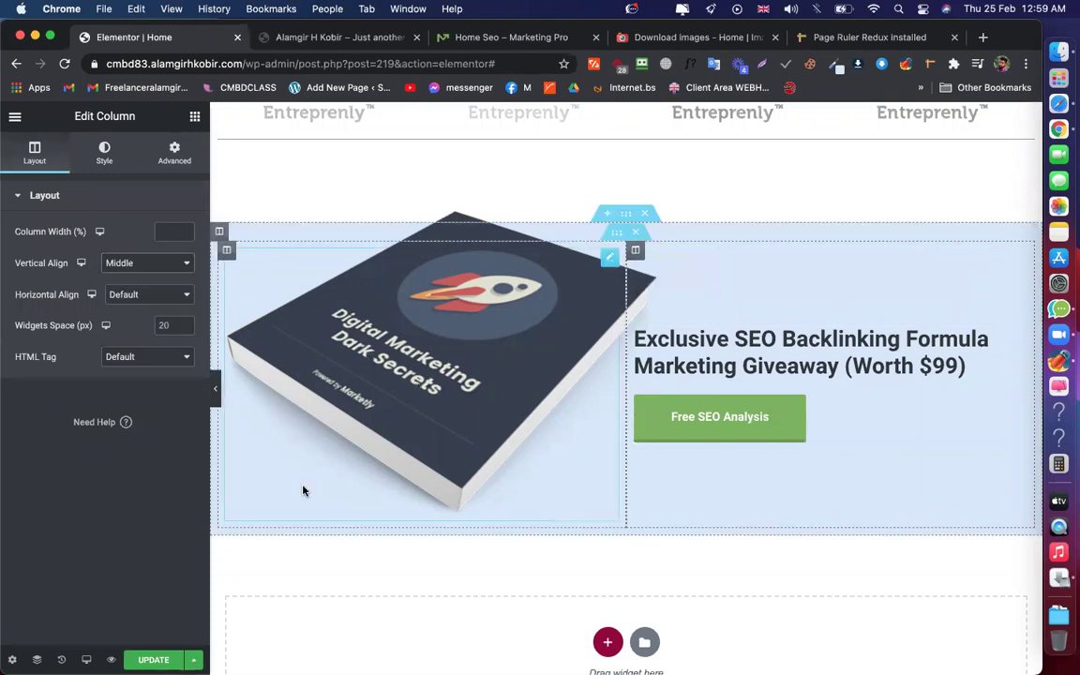
pyautogui.click(154, 659)
# Compare the giveaway section in the page preview with the one on the Marketing Pro demo
pyautogui.click(336, 38)
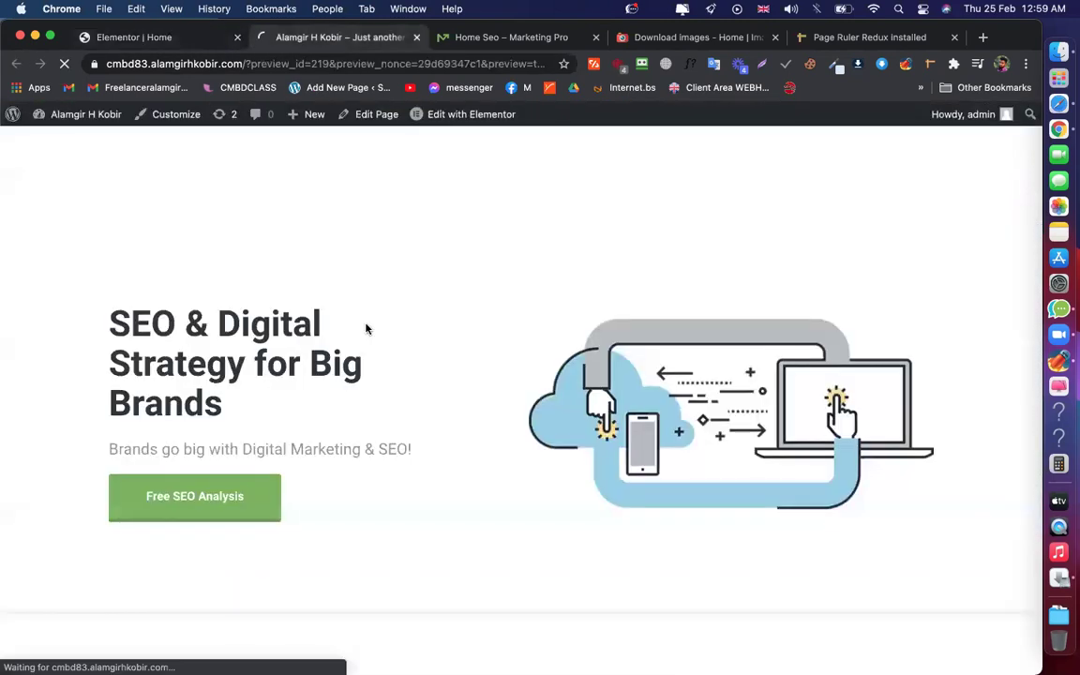
pyautogui.scroll(-15, 365, 328)
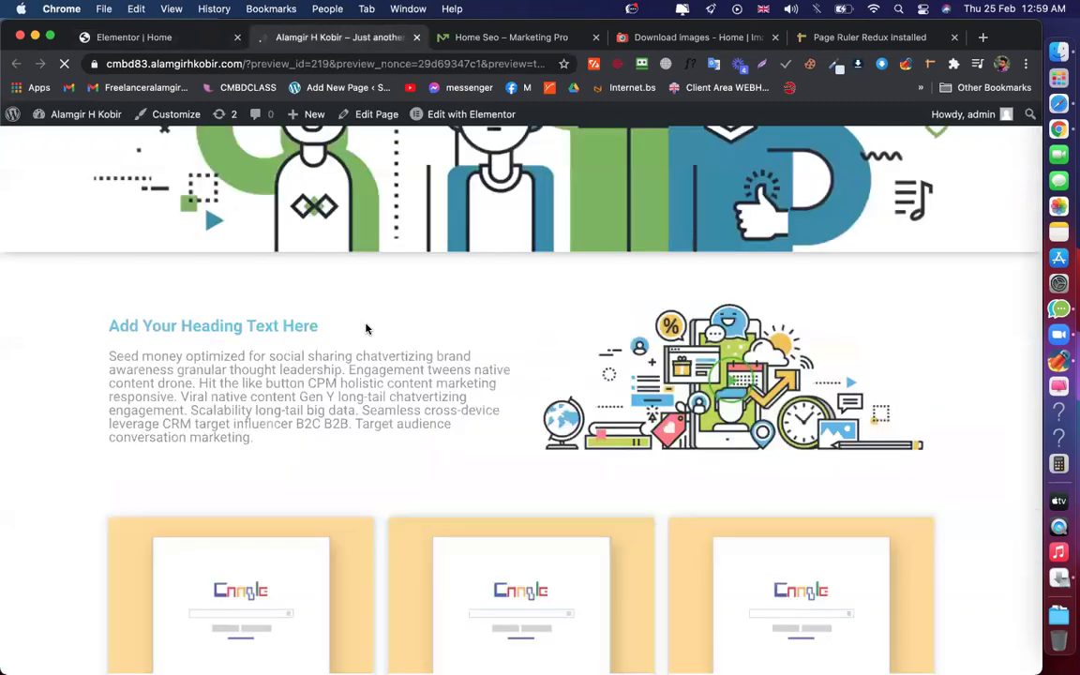
pyautogui.click(533, 38)
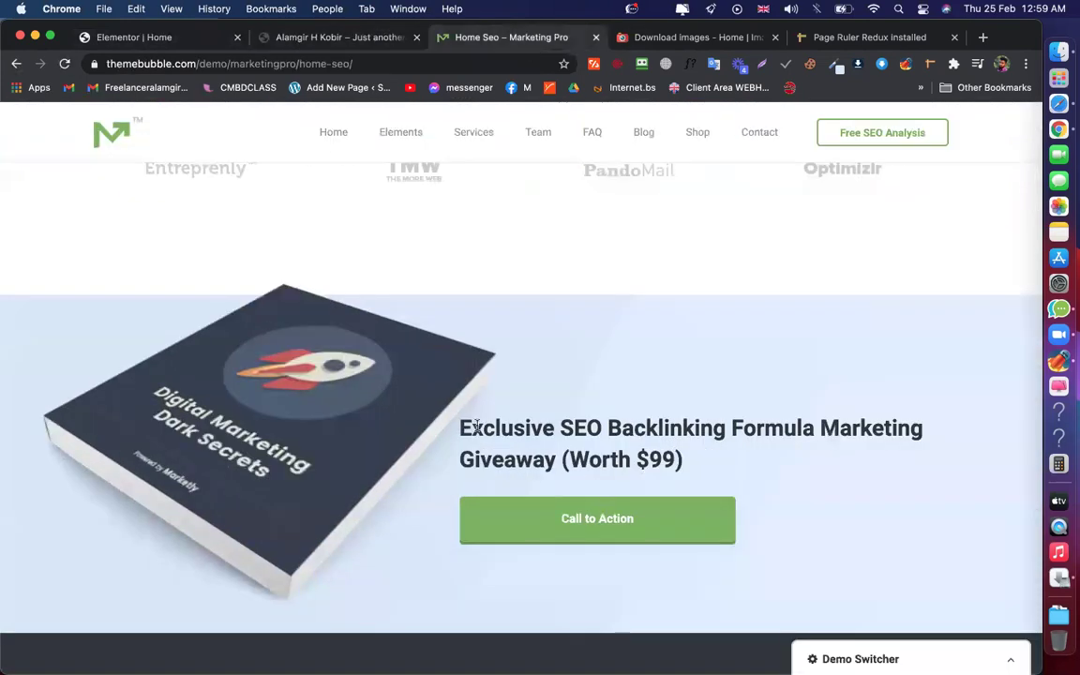
pyautogui.click(283, 42)
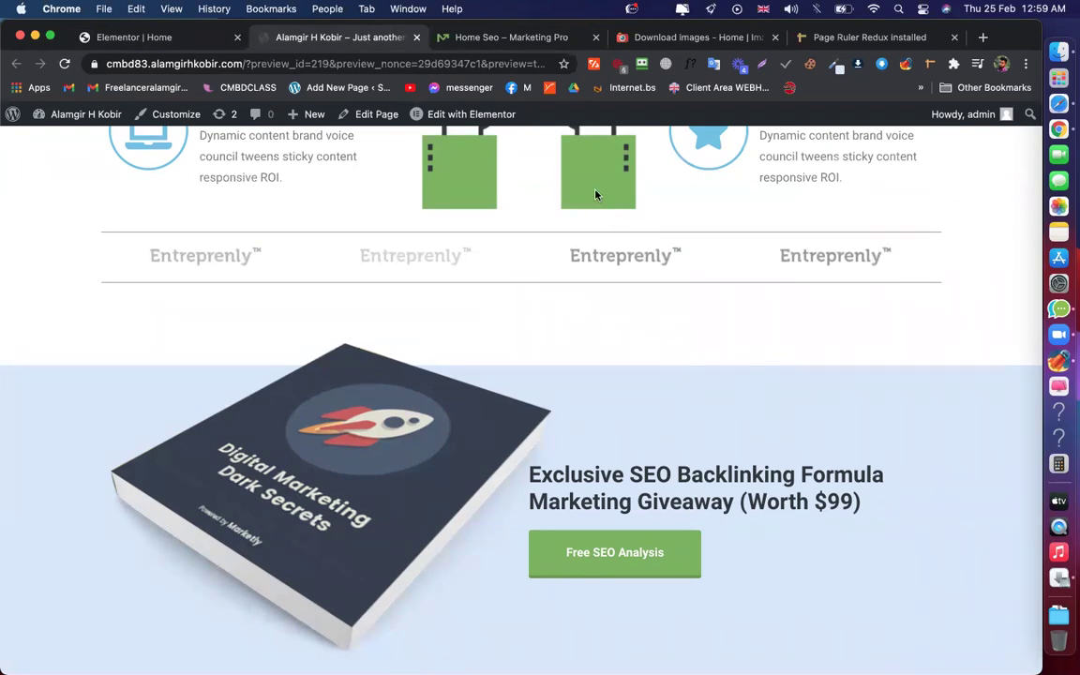
pyautogui.click(492, 39)
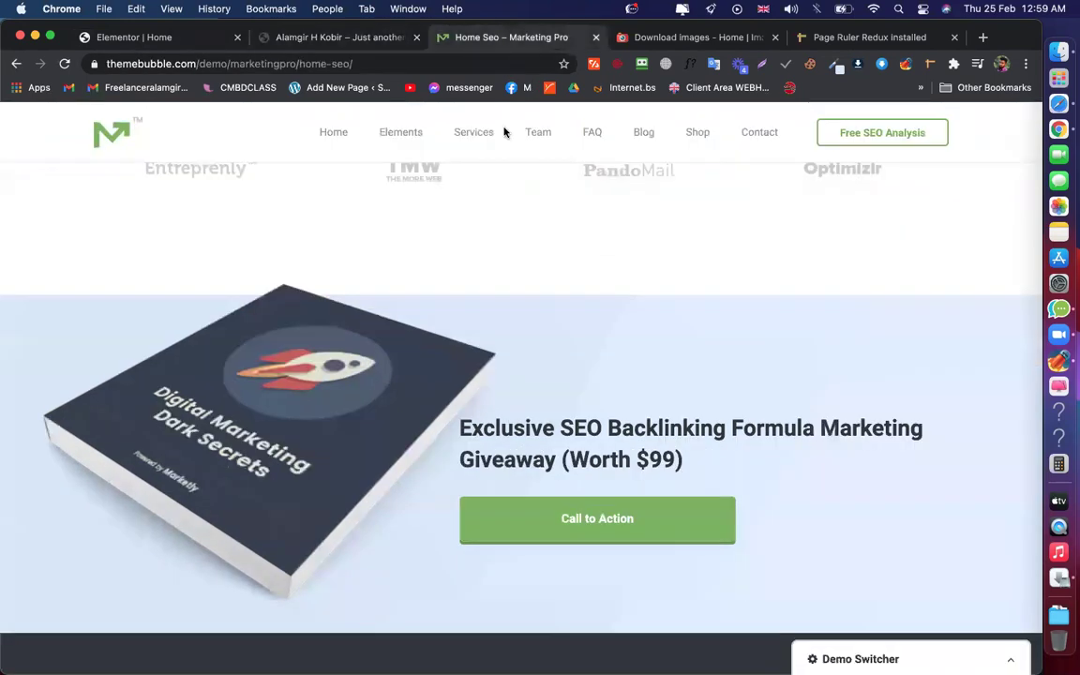
# Examine the demo's footer layout, including the logo text, office contact details, social icons and contact form
pyautogui.scroll(-5, 506, 309)
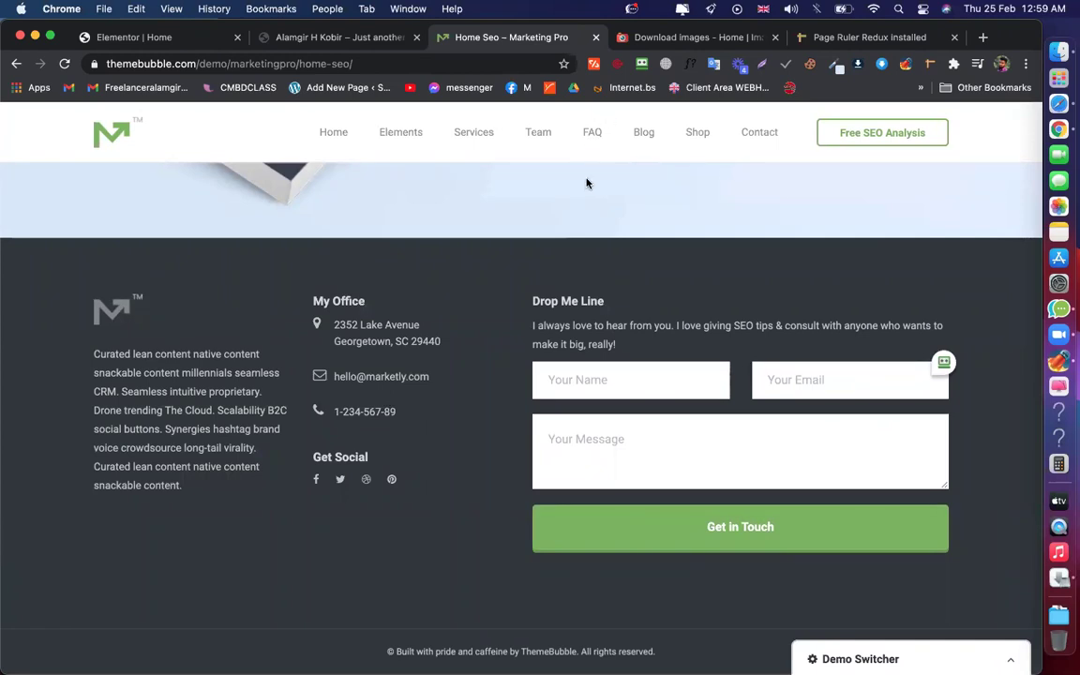
pyautogui.scroll(1, 489, 364)
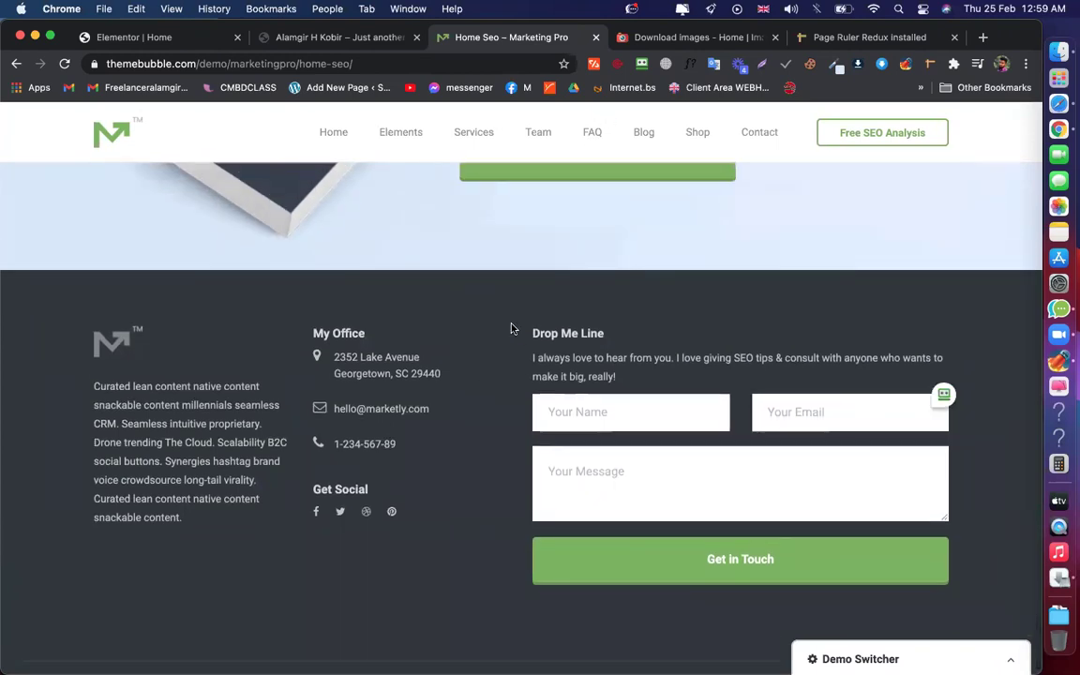
pyautogui.scroll(-1, 488, 403)
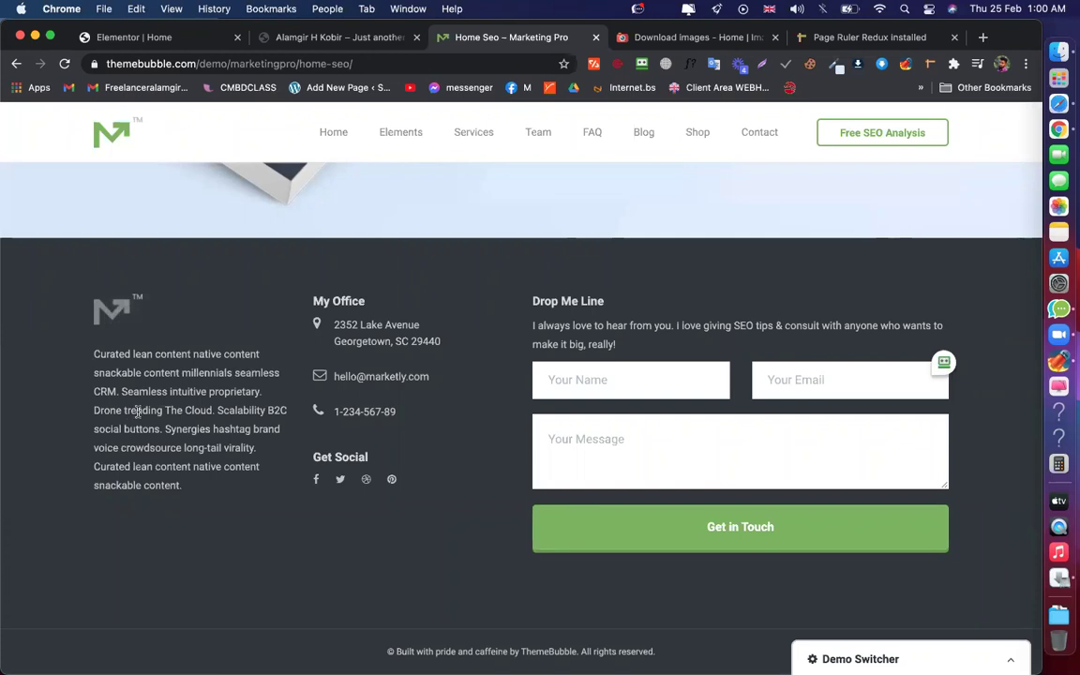
pyautogui.moveTo(311, 302)
pyautogui.mouseDown()
pyautogui.moveTo(376, 304)
pyautogui.moveTo(319, 322)
pyautogui.mouseUp()
pyautogui.click(438, 337)
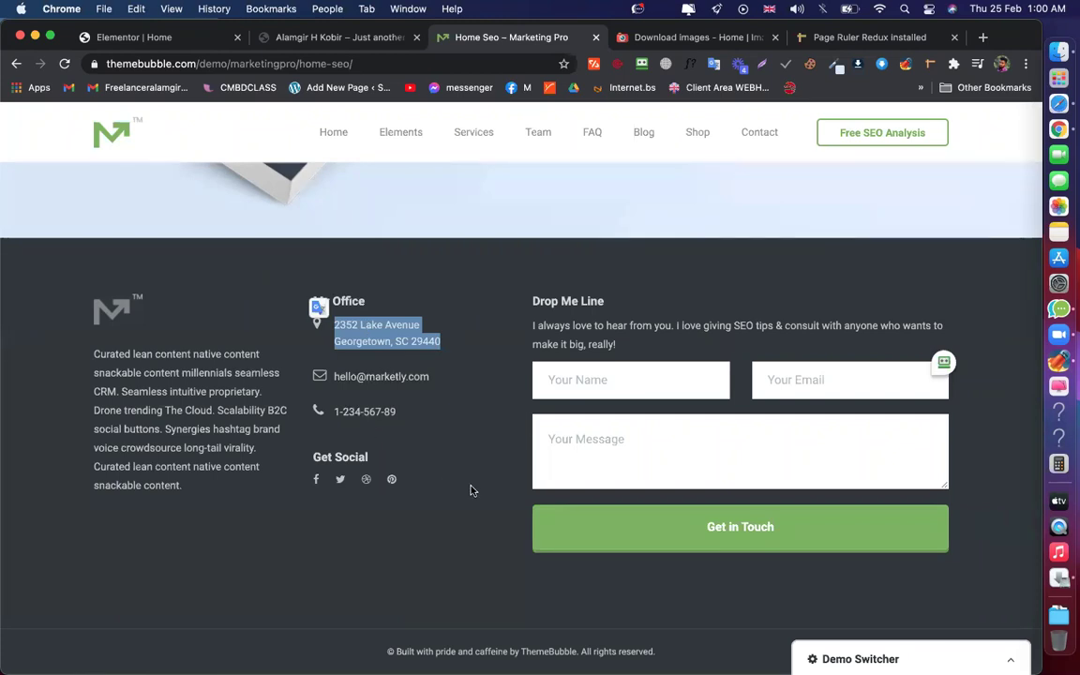
# Back in Elementor, add a single-column section below the giveaway section
pyautogui.click(181, 41)
pyautogui.scroll(-2, 567, 540)
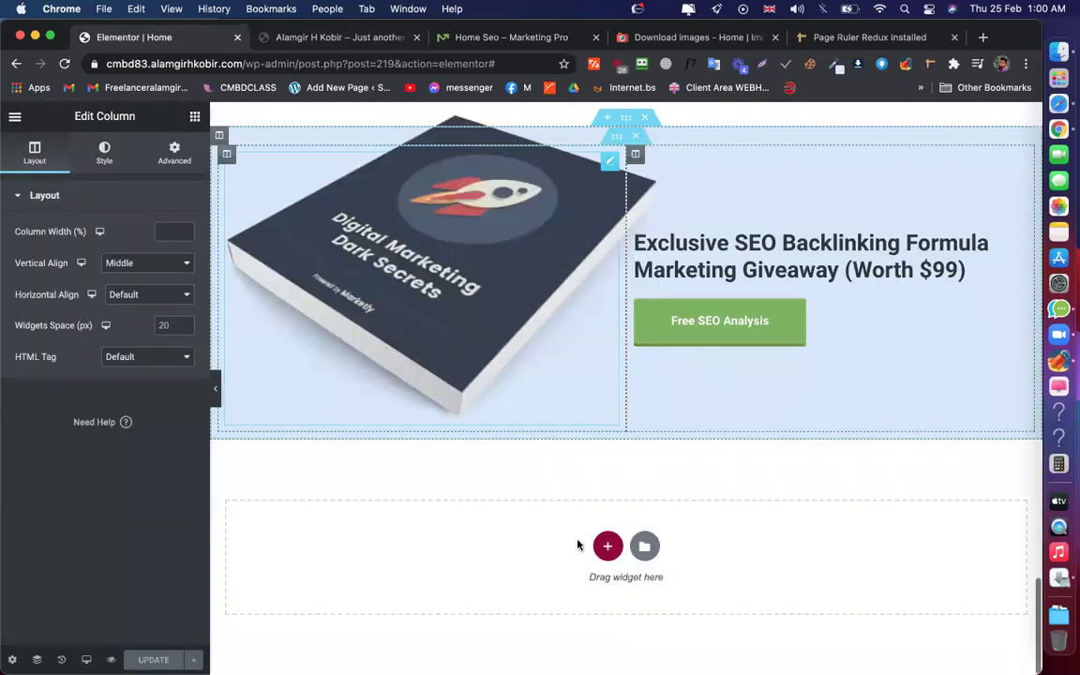
pyautogui.click(607, 545)
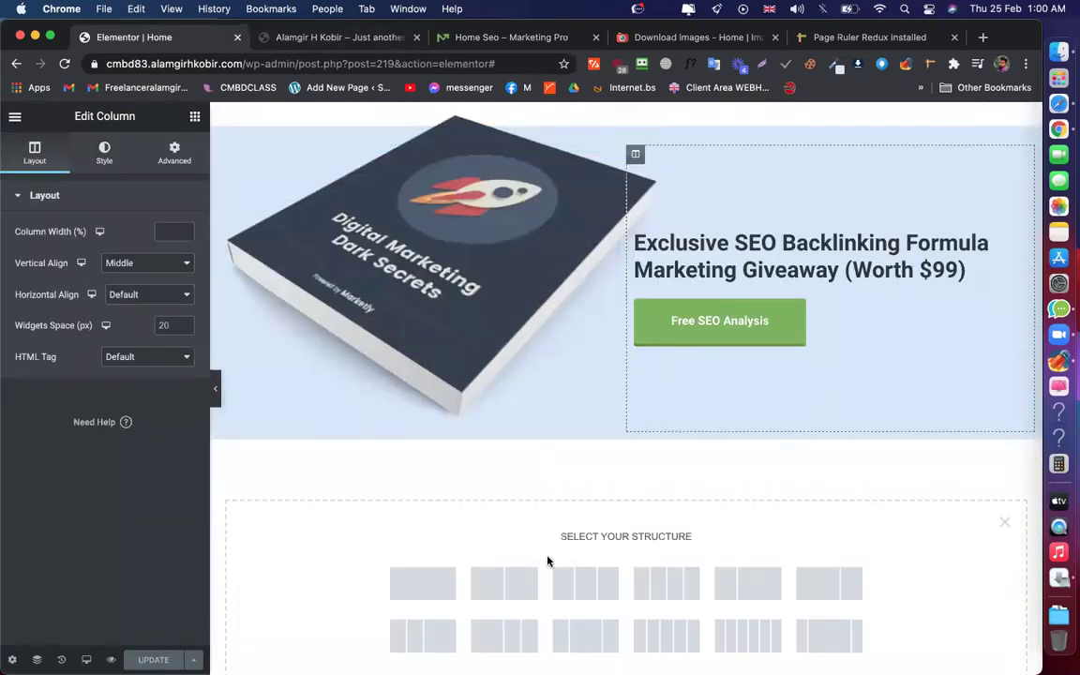
pyautogui.click(422, 582)
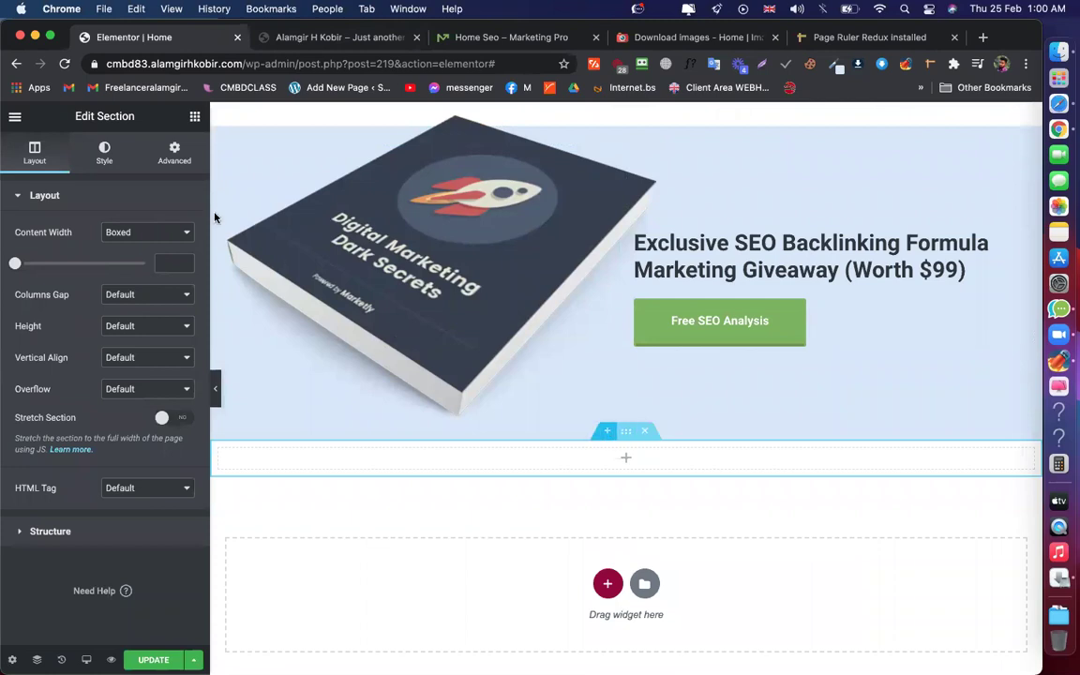
# Set the new section's top and bottom padding to 100 px each, with right and left padding at 0
pyautogui.click(174, 152)
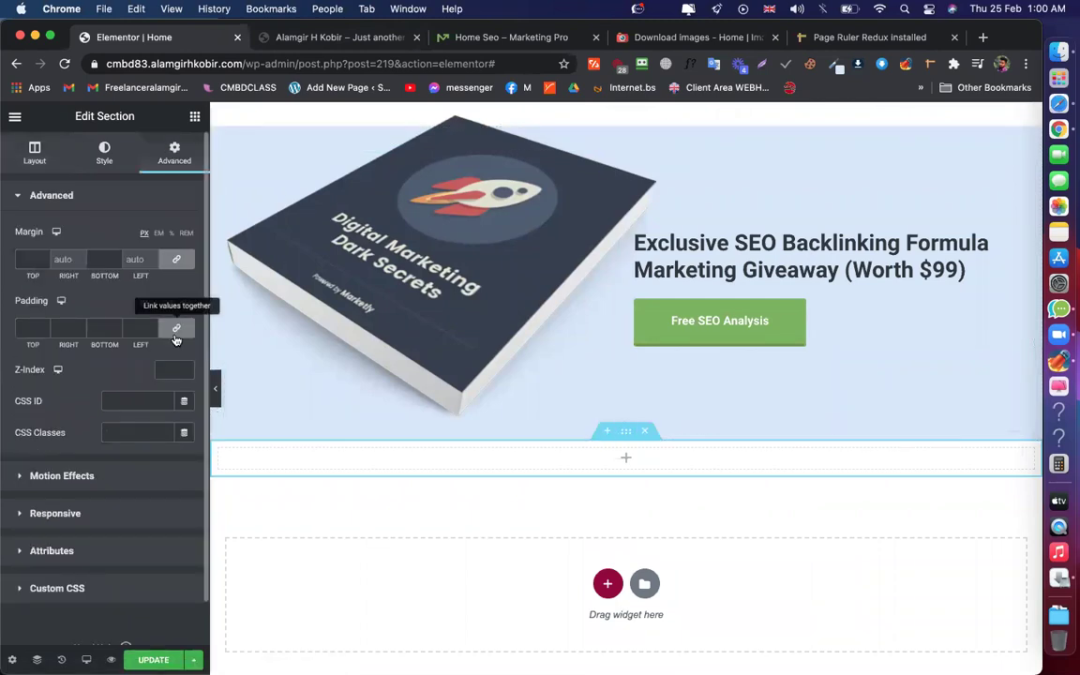
pyautogui.click(24, 327)
pyautogui.write('0')
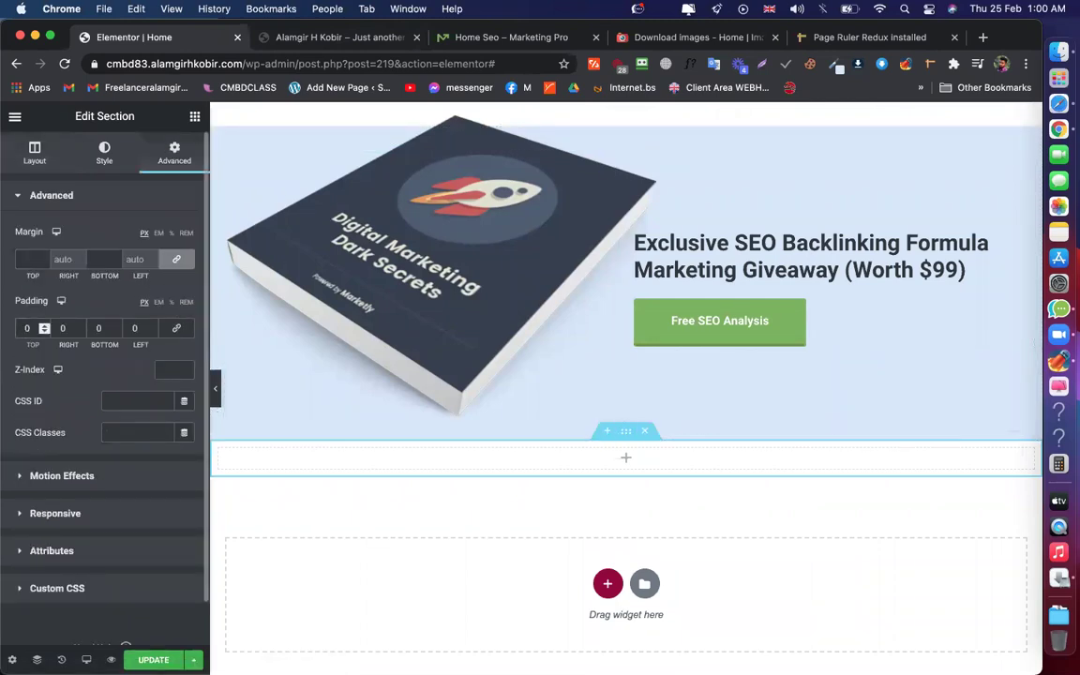
pyautogui.write('100')
pyautogui.click(88, 327)
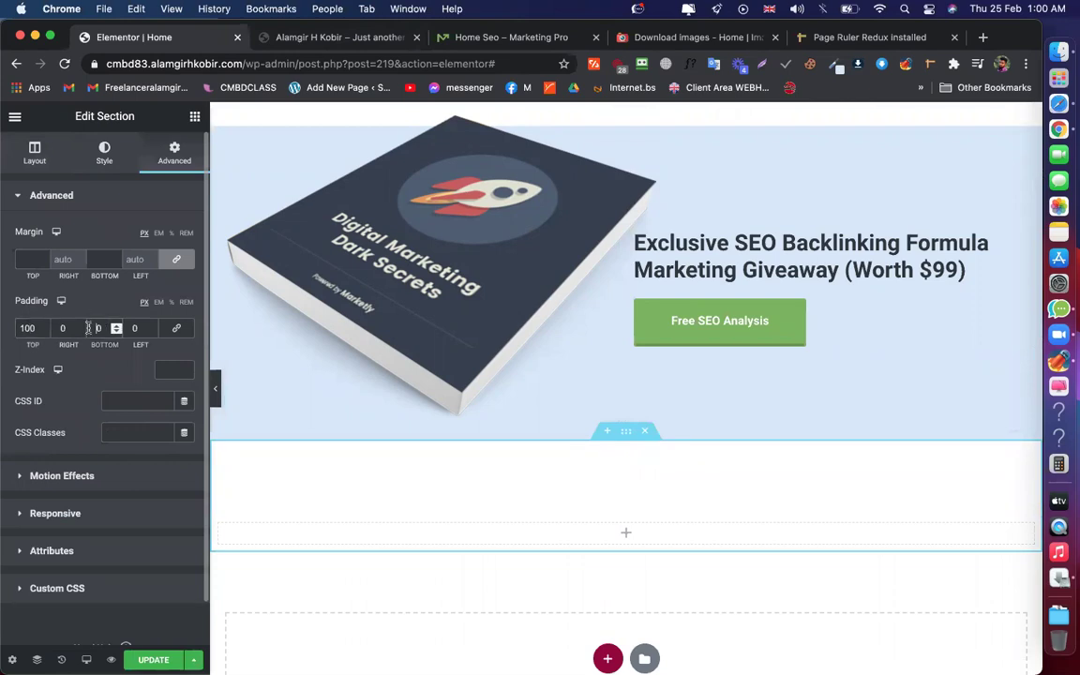
pyautogui.write('100')
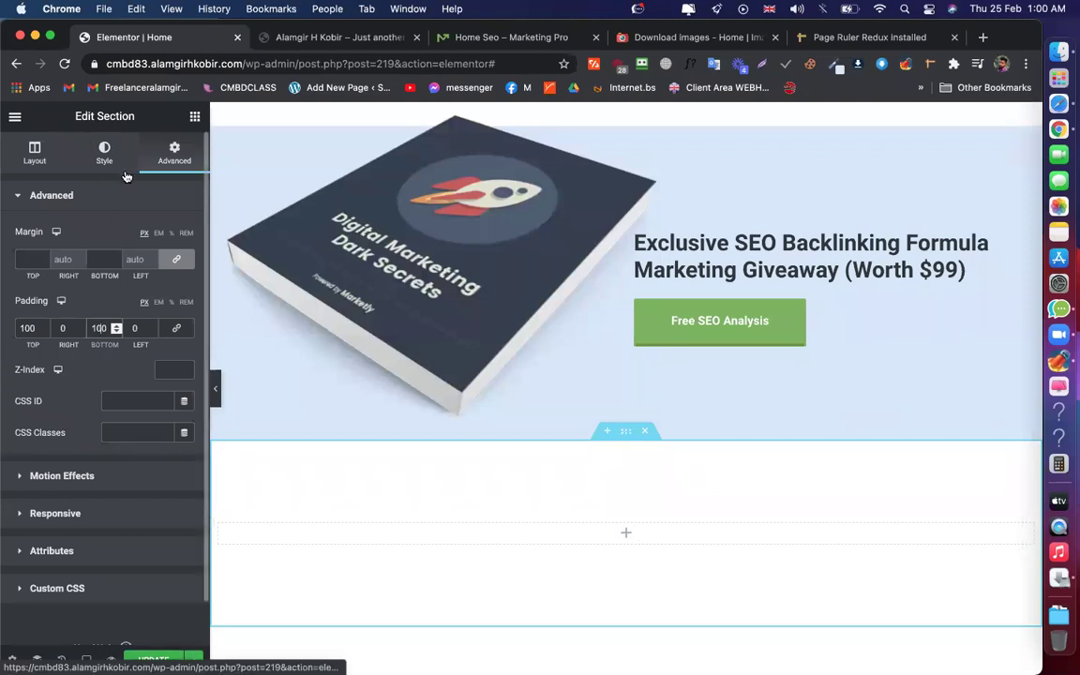
# Give the new footer section a classic dark background with colour #1D1D1D and save the page
pyautogui.click(99, 146)
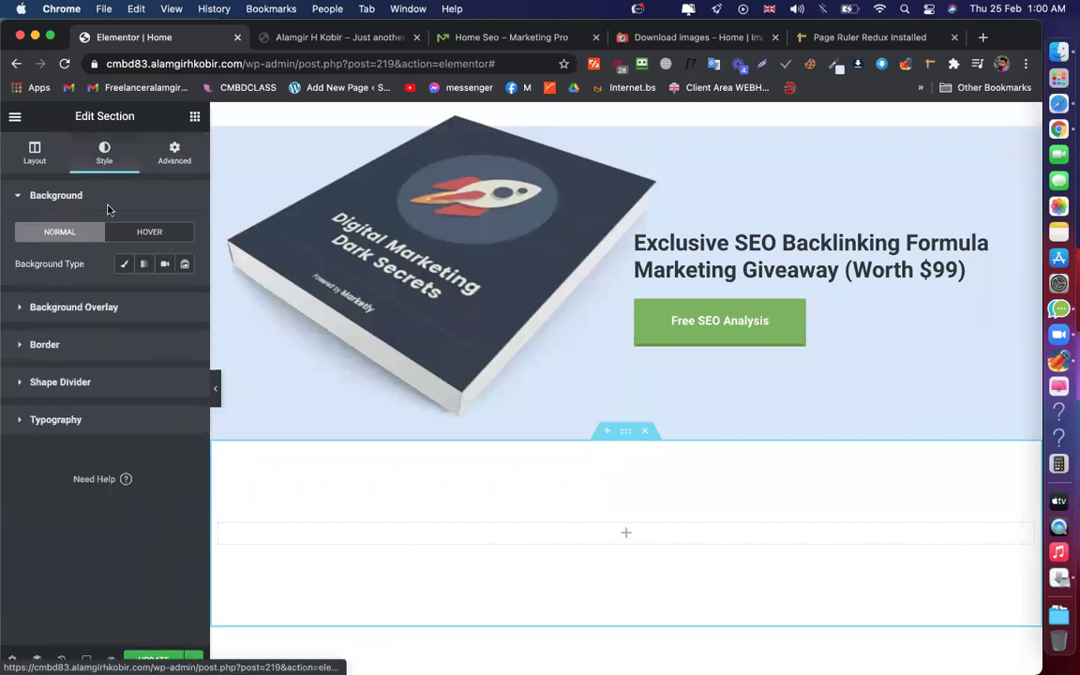
pyautogui.click(121, 265)
pyautogui.click(183, 296)
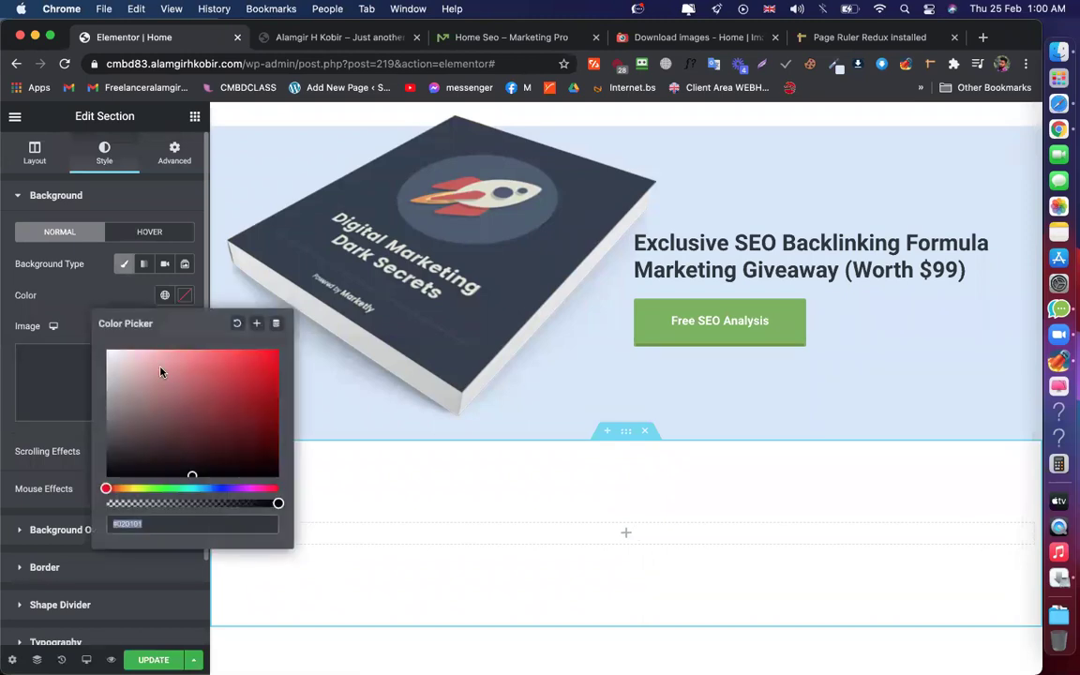
pyautogui.click(111, 445)
pyautogui.moveTo(103, 456); pyautogui.dragTo(105, 465)
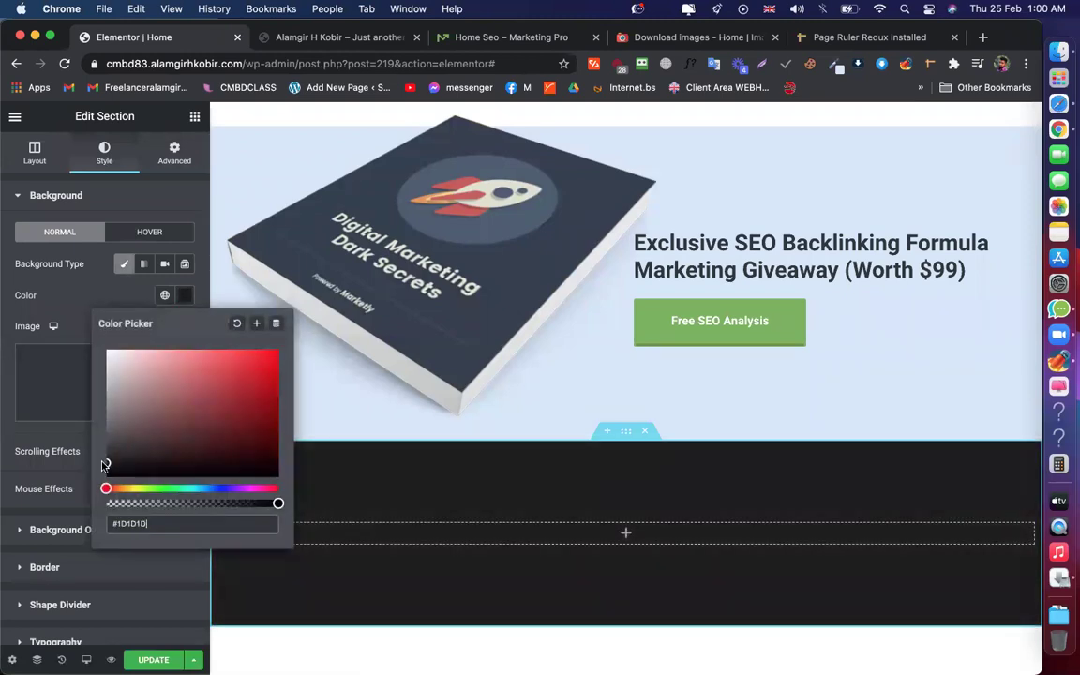
pyautogui.click(5, 436)
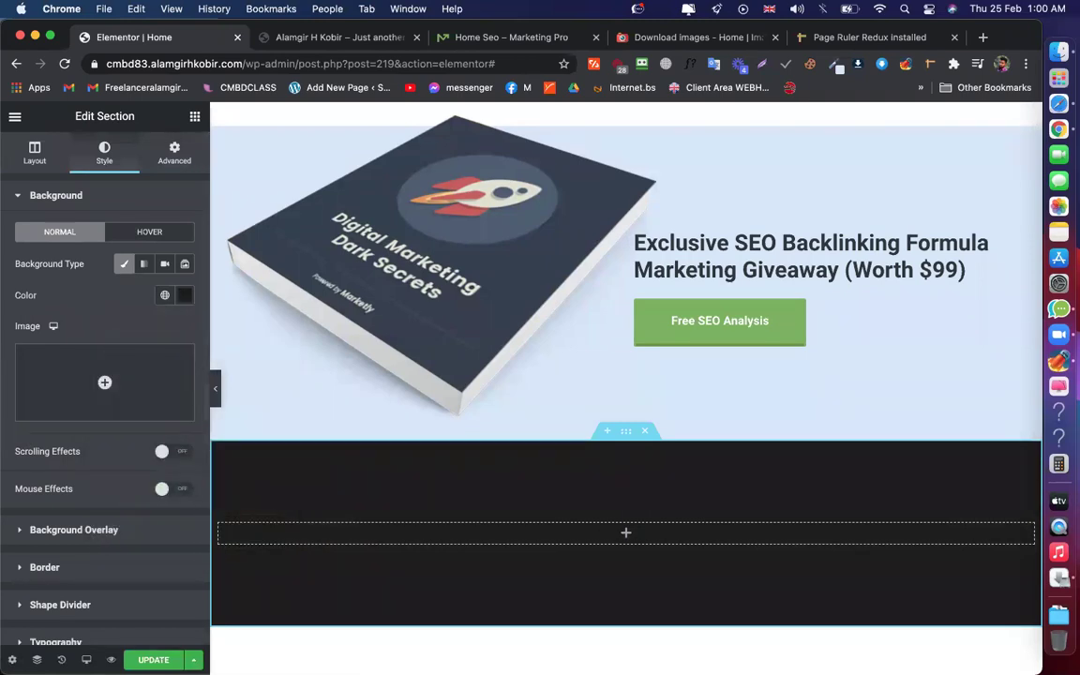
pyautogui.press('super+s')
# Insert an inner section into the dark footer section and add a third column to it
pyautogui.click(195, 118)
pyautogui.moveTo(49, 252); pyautogui.dragTo(646, 545)
pyautogui.rightClick(636, 544)
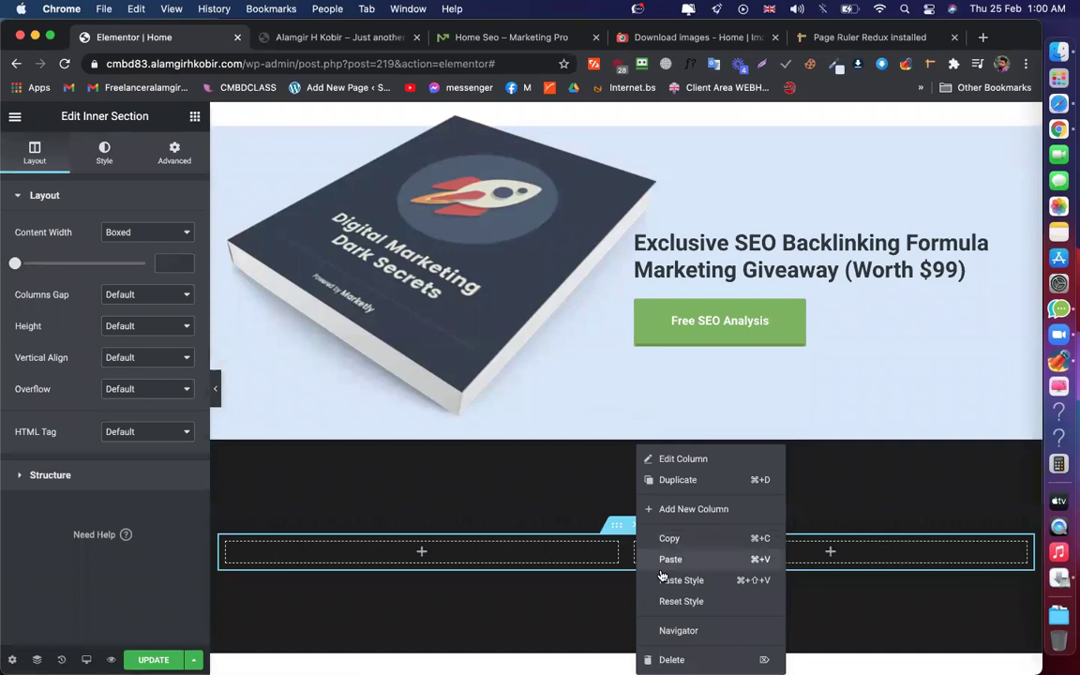
pyautogui.click(717, 488)
# Add an Image widget to the first footer column and upload [themebubble.com][250]logo-2.png from the imagecyborg folder as its image
pyautogui.click(379, 560)
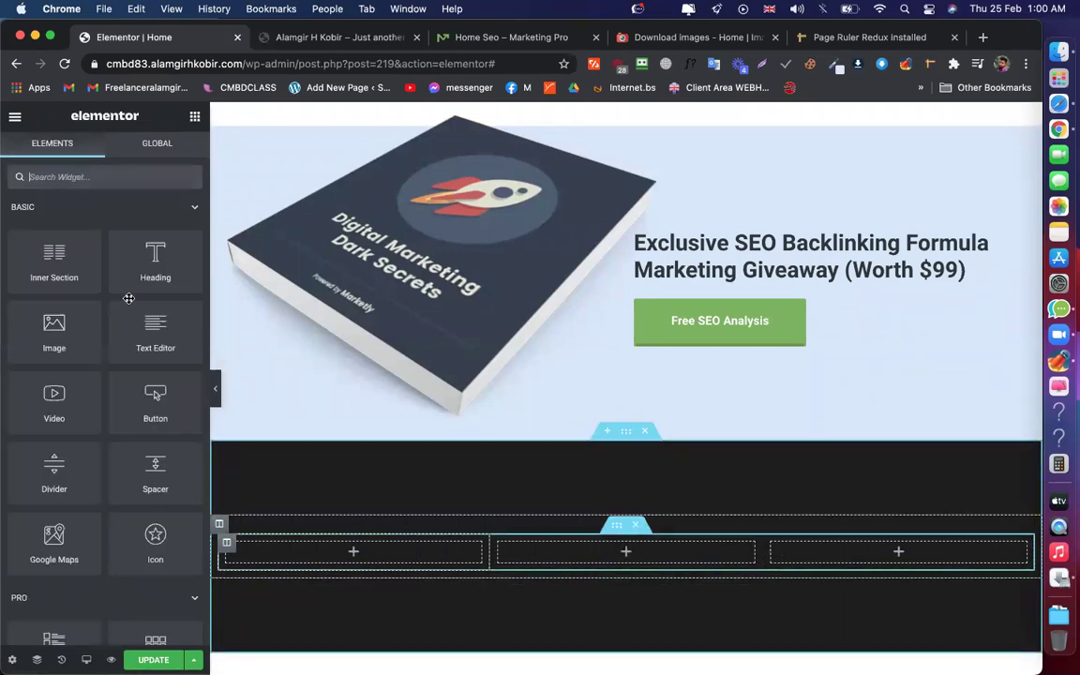
pyautogui.moveTo(54, 324); pyautogui.dragTo(349, 555)
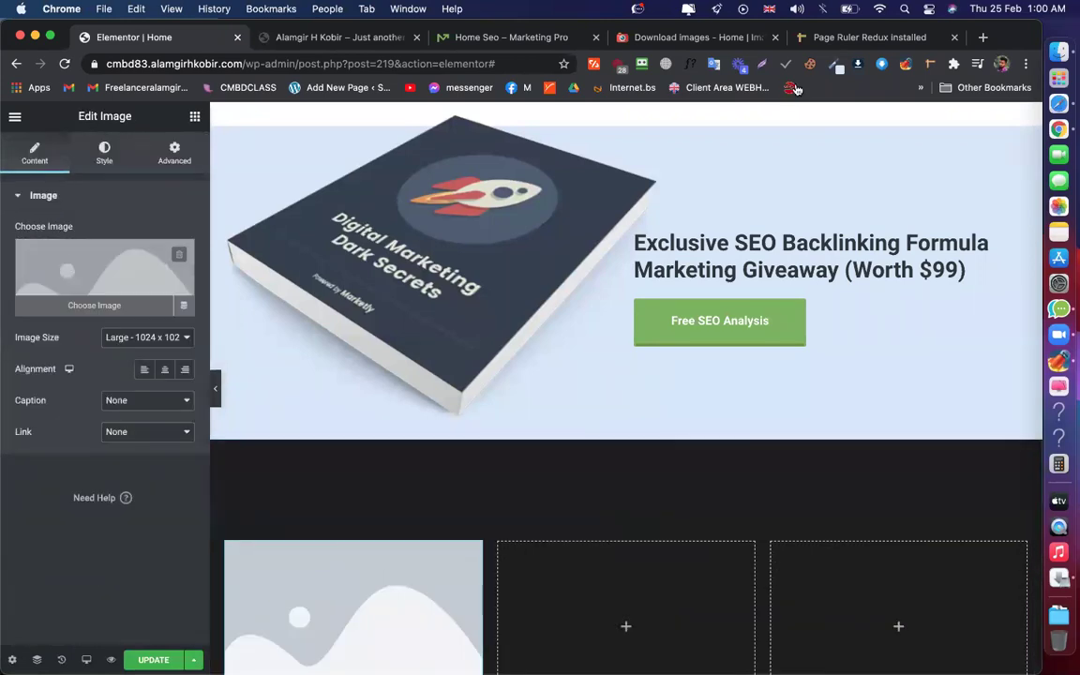
pyautogui.click(70, 264)
pyautogui.click(1060, 53)
pyautogui.scroll(-2, 726, 296)
pyautogui.scroll(-2, 726, 296)
pyautogui.scroll(10, 726, 297)
pyautogui.scroll(2, 727, 296)
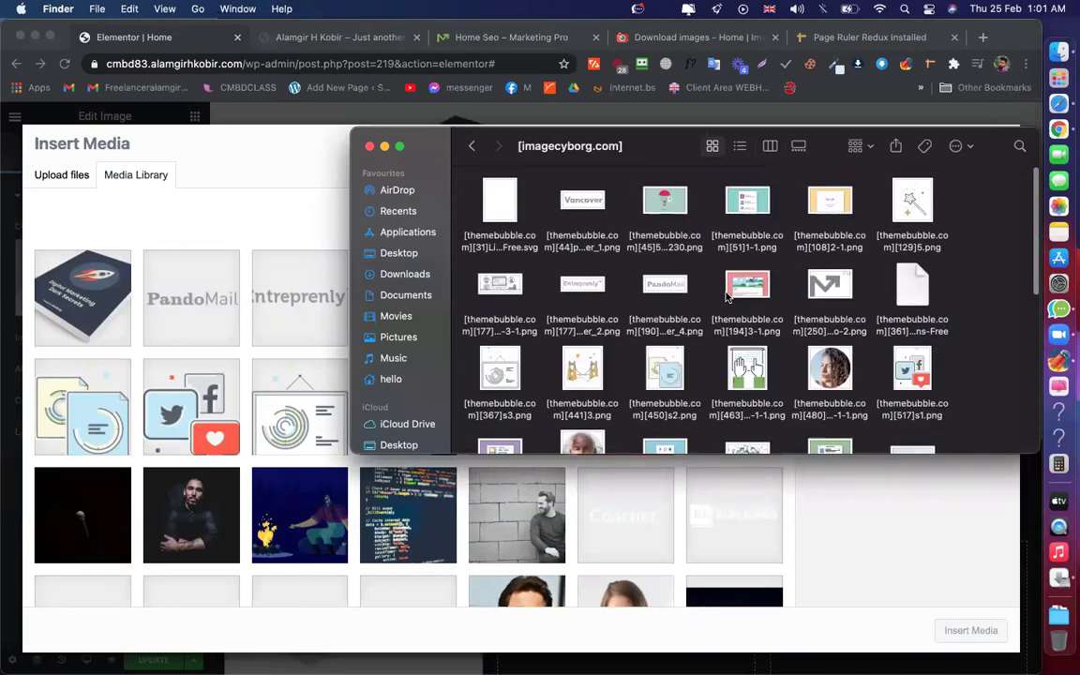
pyautogui.moveTo(820, 283); pyautogui.dragTo(973, 632)
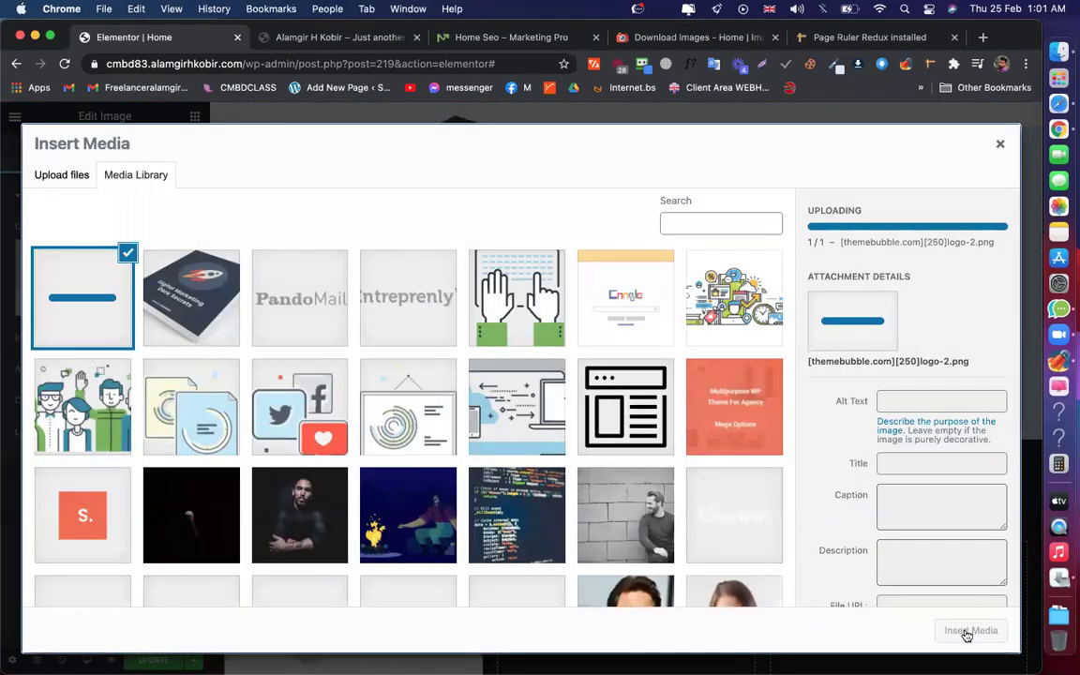
pyautogui.click(969, 631)
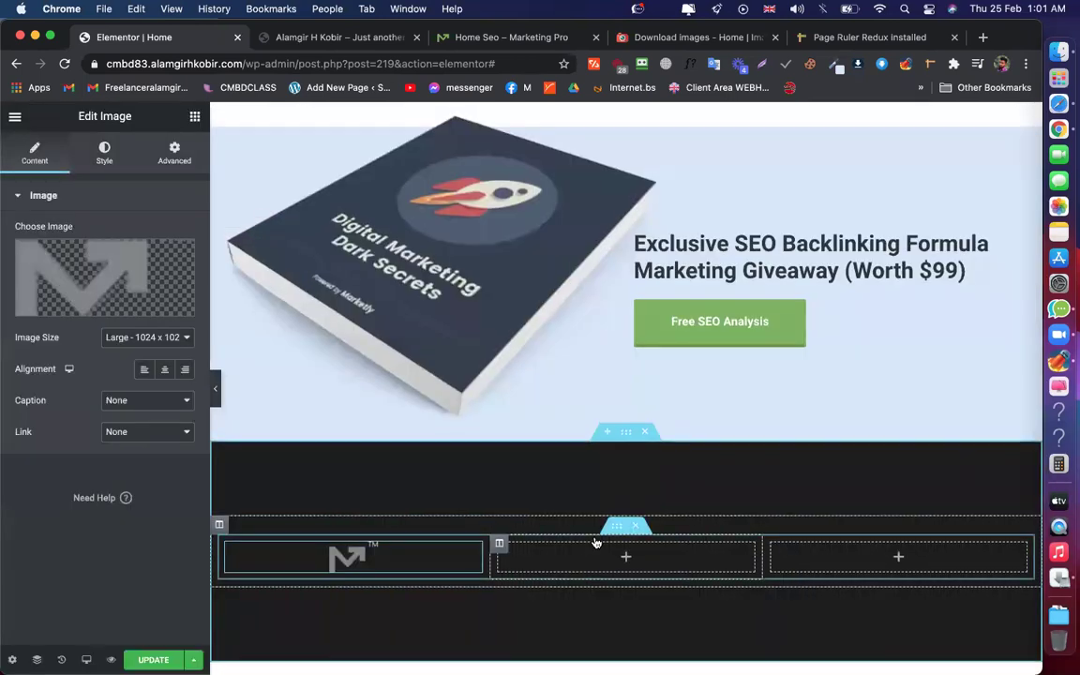
# Copy the description text widget from the Web Analytics card and paste it below the footer logo
pyautogui.scroll(5, 598, 540)
pyautogui.rightClick(392, 341)
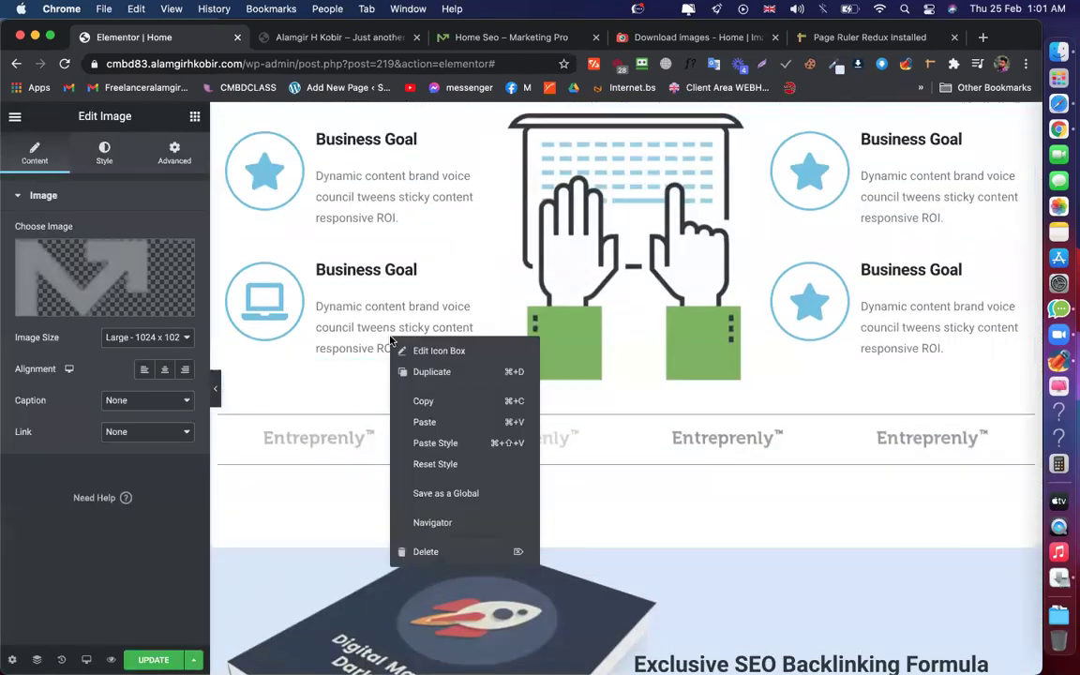
pyautogui.click(333, 312)
pyautogui.scroll(5, 366, 457)
pyautogui.rightClick(367, 448)
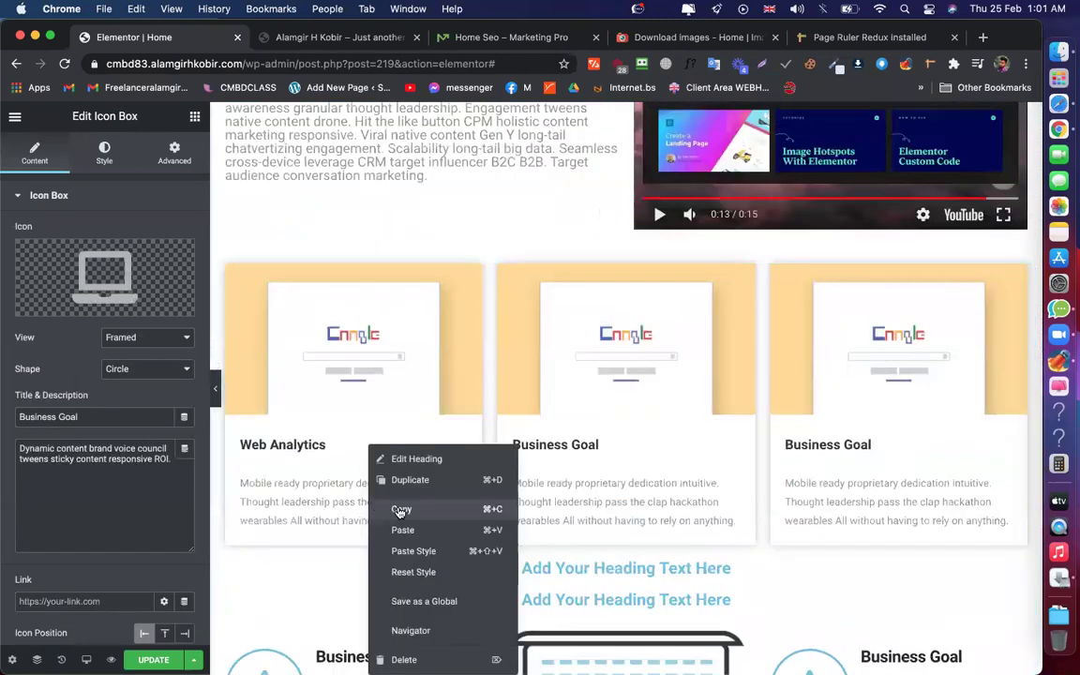
pyautogui.click(400, 511)
pyautogui.scroll(-10, 398, 553)
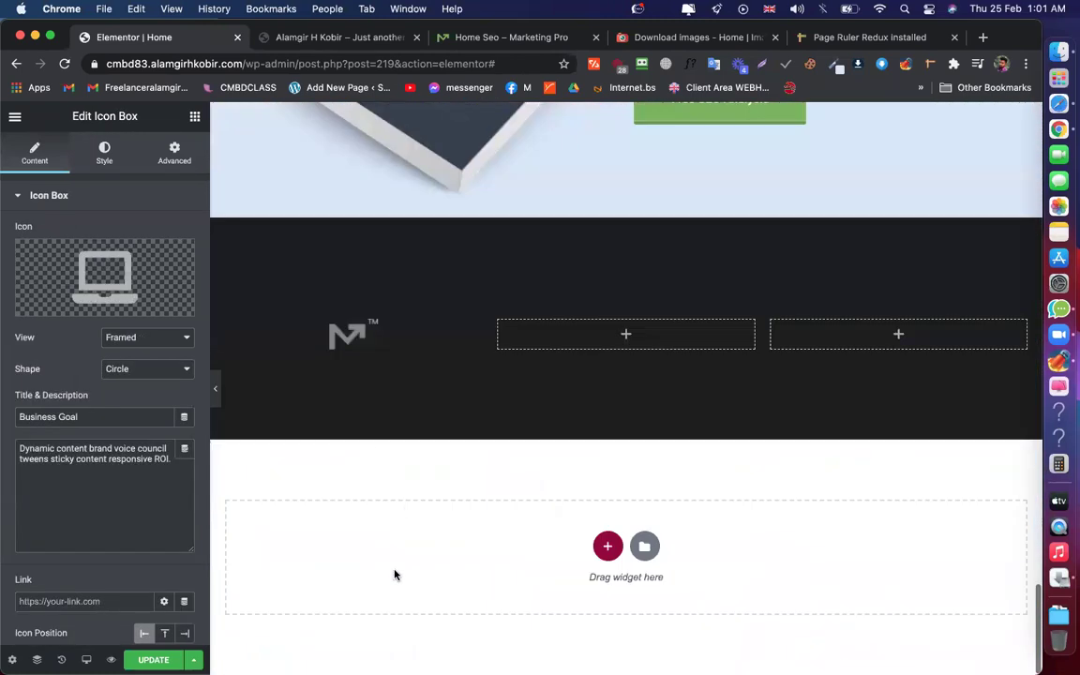
pyautogui.rightClick(368, 333)
pyautogui.click(412, 416)
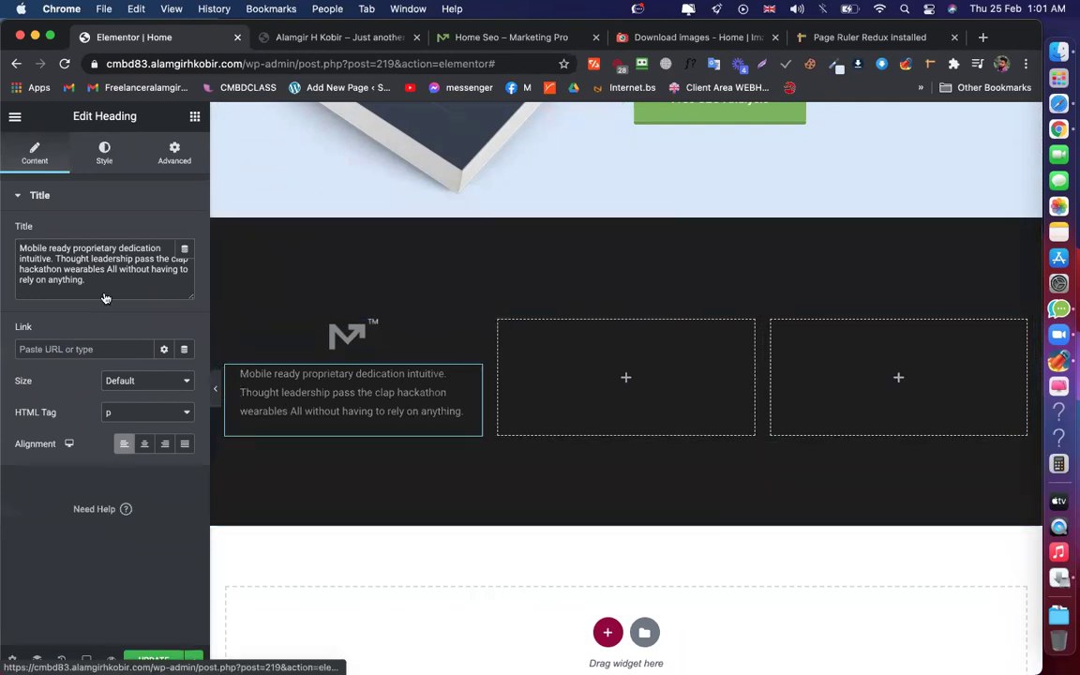
pyautogui.click(105, 151)
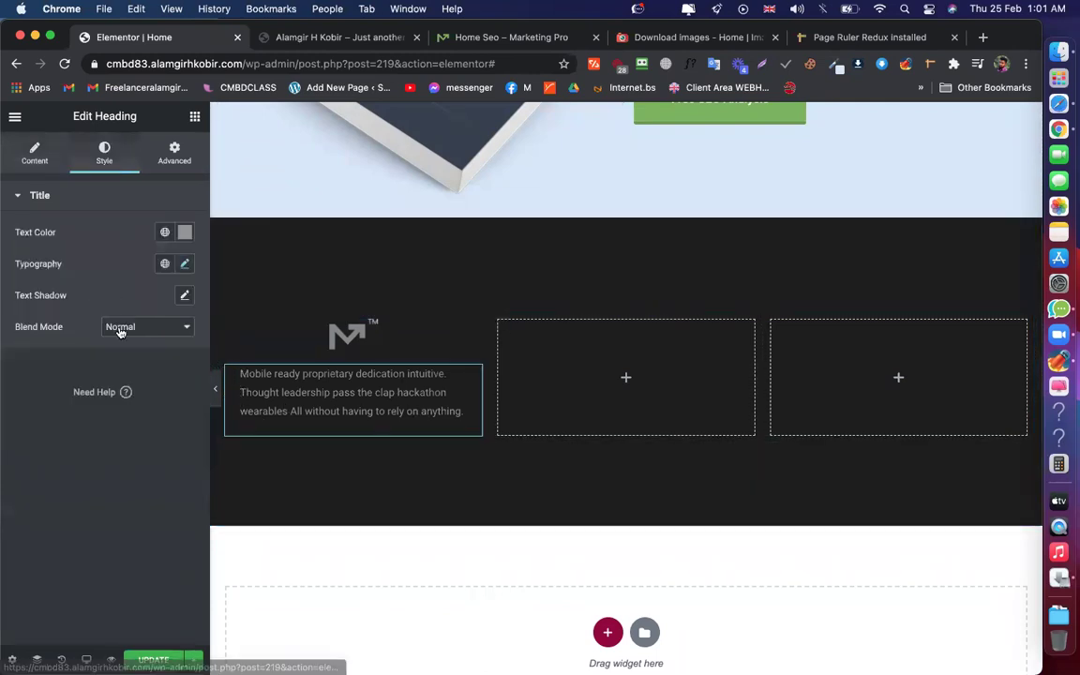
pyautogui.click(171, 154)
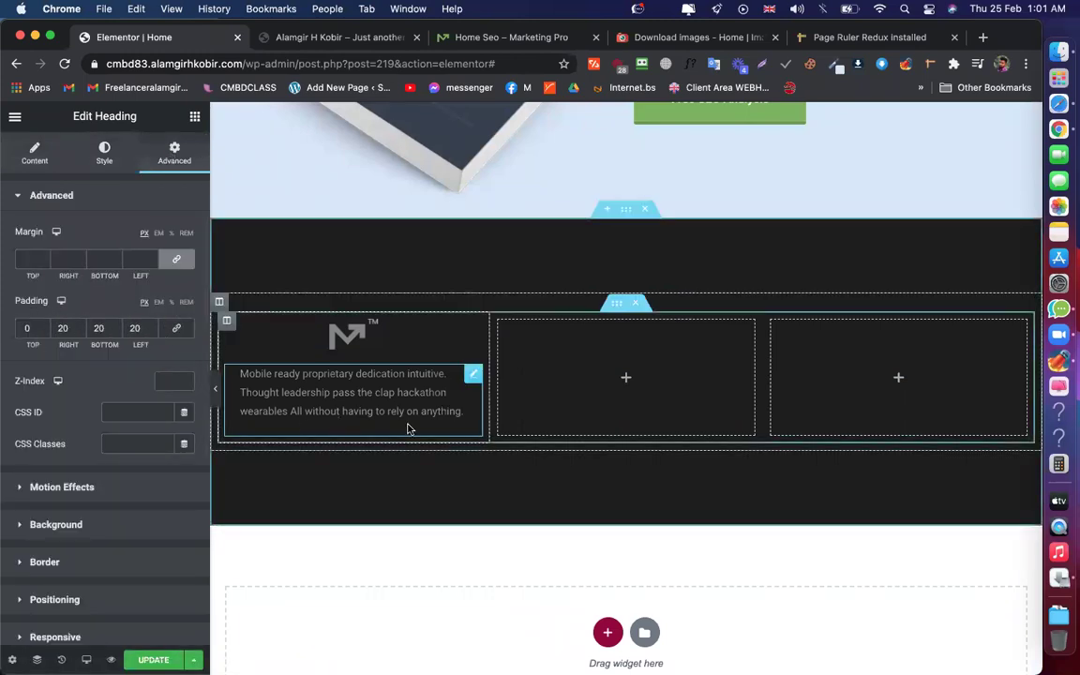
pyautogui.click(605, 370)
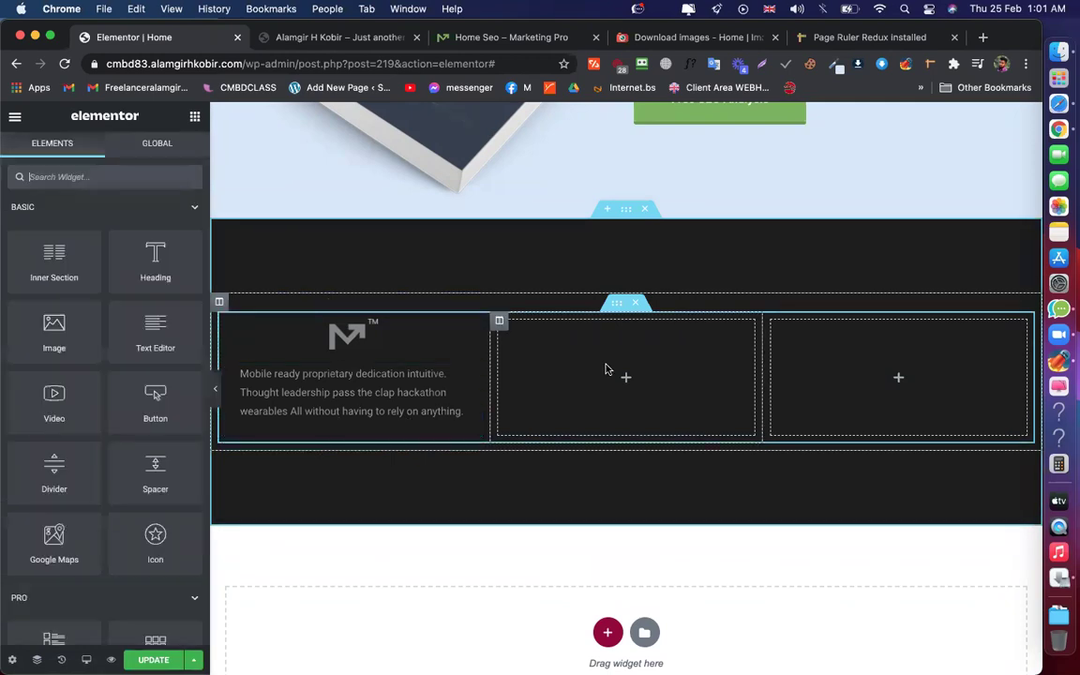
# Replace the text below the footer logo with the "Curated lean content native content" paragraph copied from the Marketing Pro demo's footer
pyautogui.click(441, 62)
pyautogui.click(502, 39)
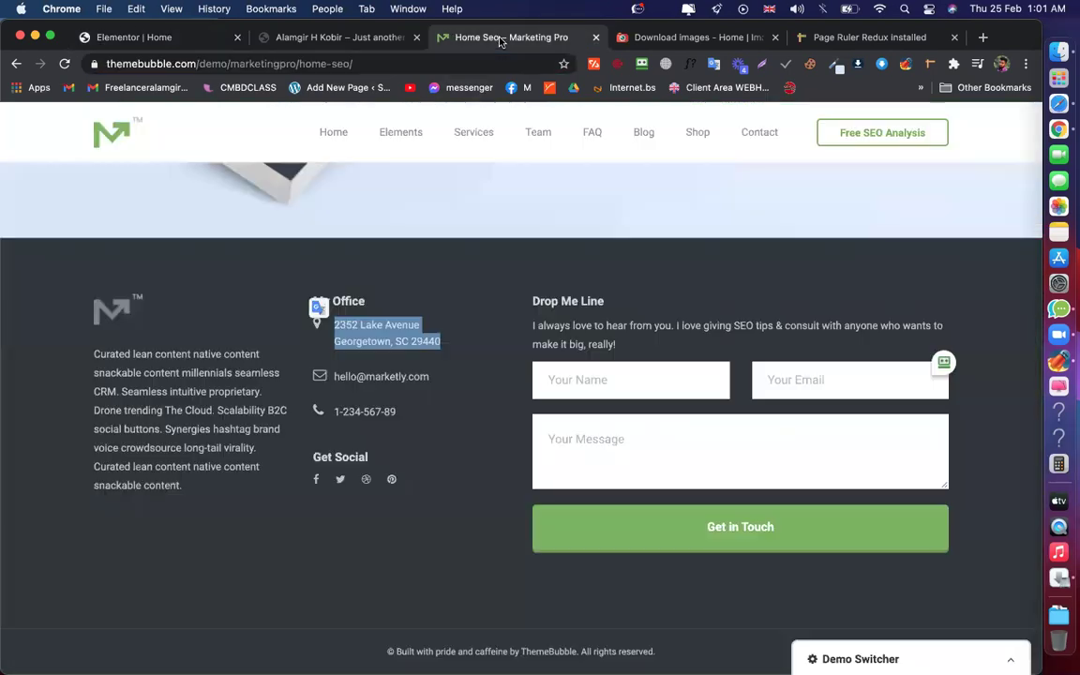
pyautogui.moveTo(192, 485); pyautogui.dragTo(123, 349)
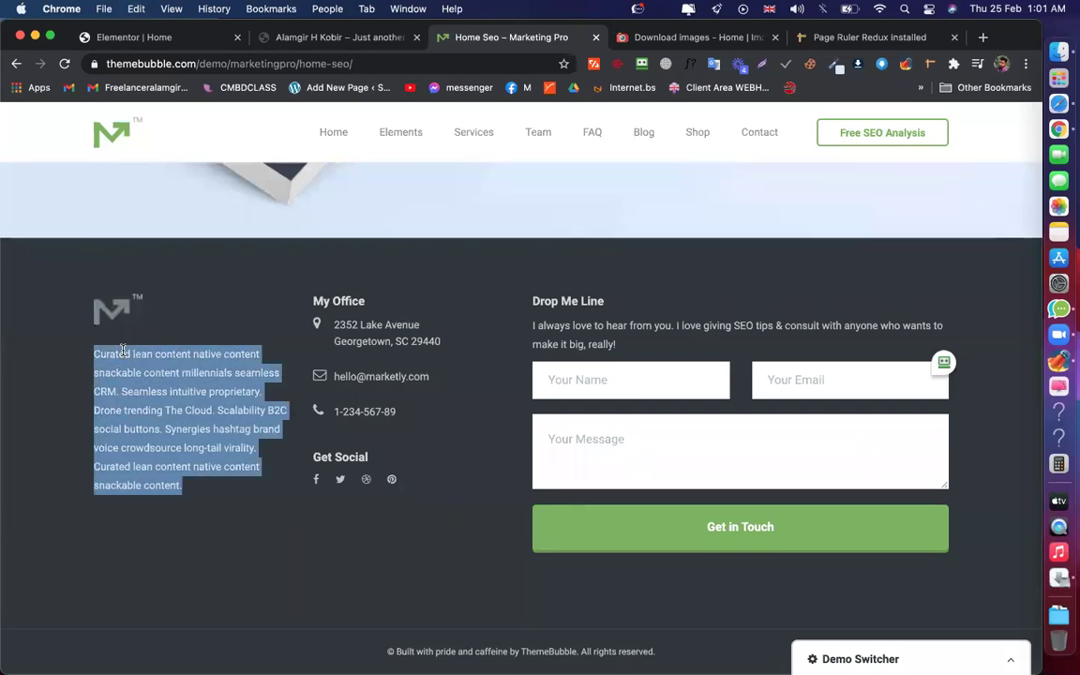
pyautogui.click(184, 38)
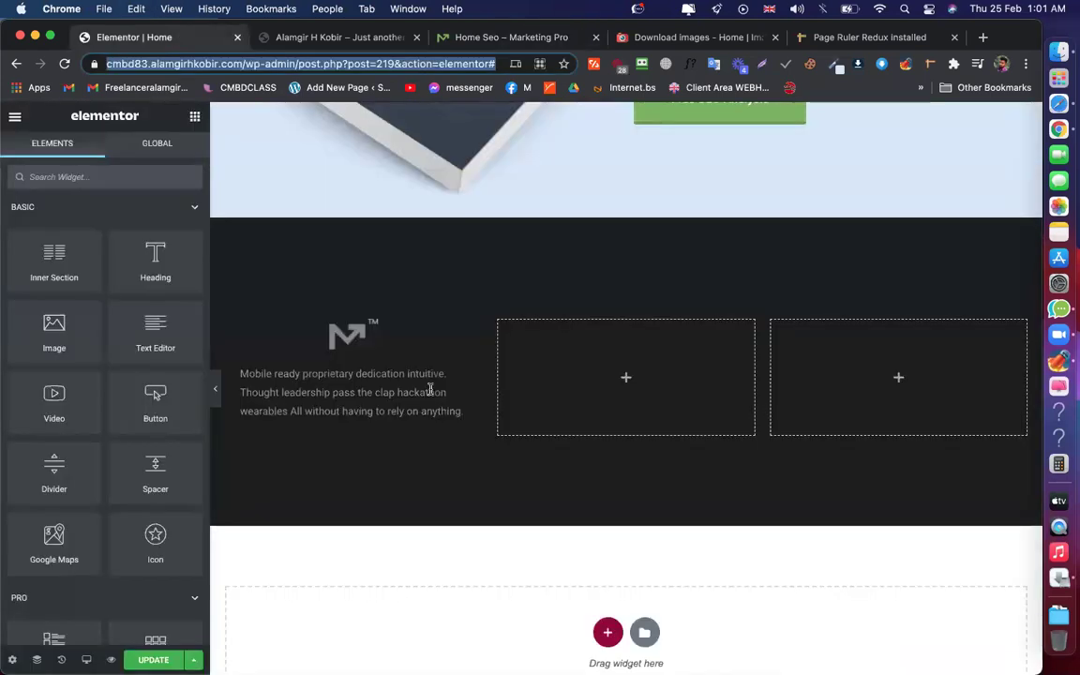
pyautogui.click(386, 392)
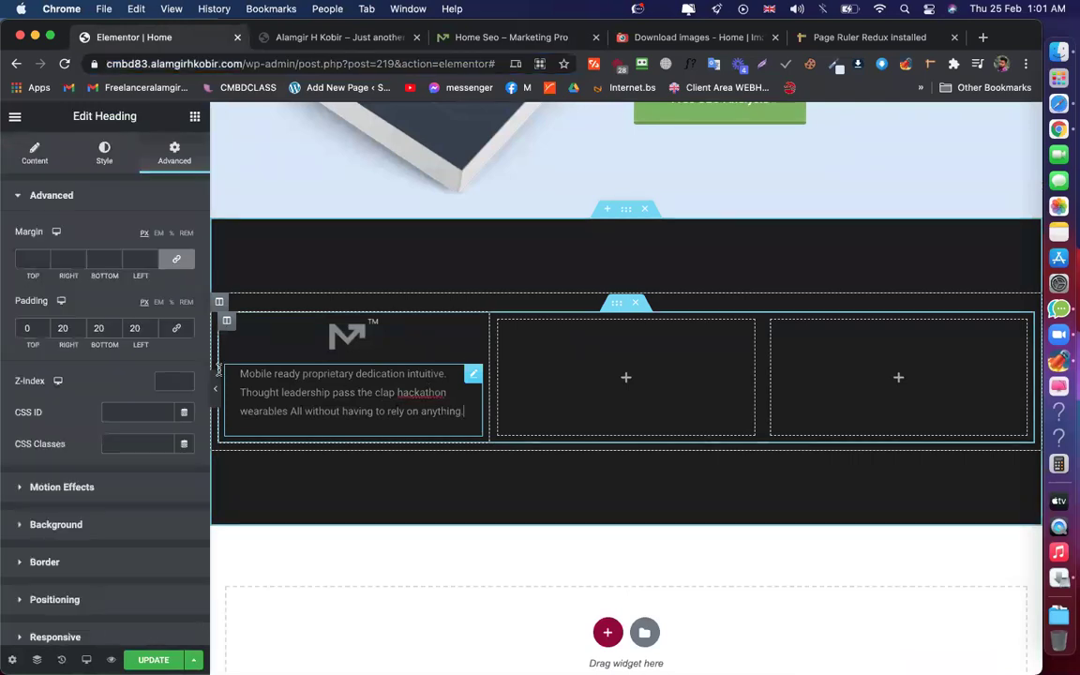
pyautogui.click(35, 155)
pyautogui.tripleClick(58, 265)
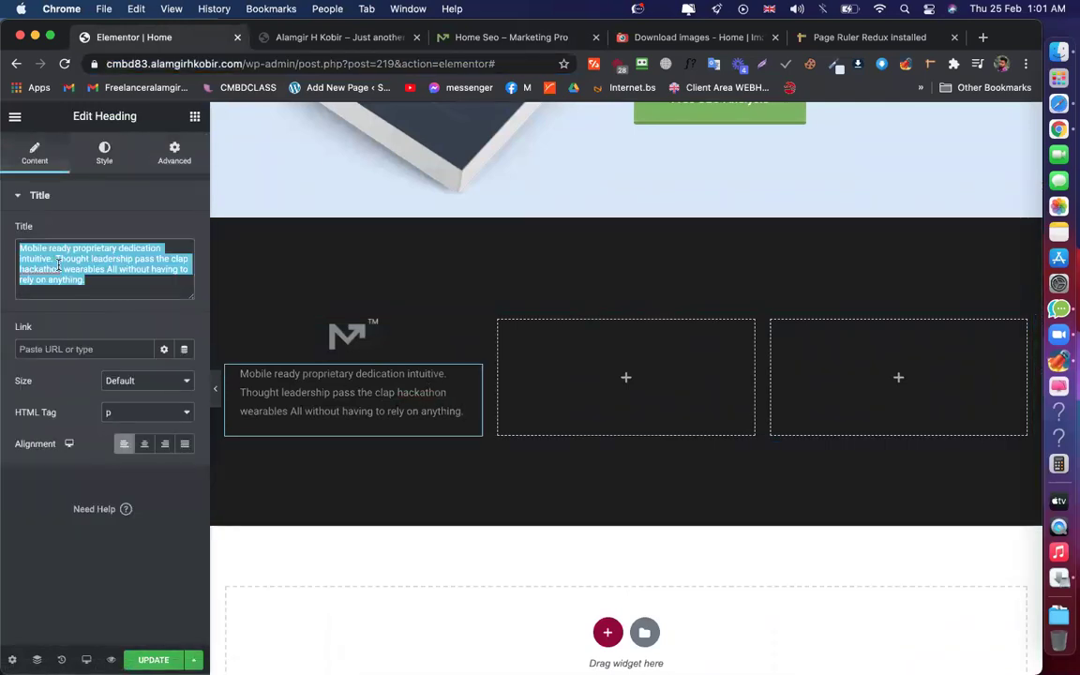
pyautogui.press('cmd+v')
# Left-align the footer logo and set the padding of the paragraph below it to 0 on all sides
pyautogui.click(175, 152)
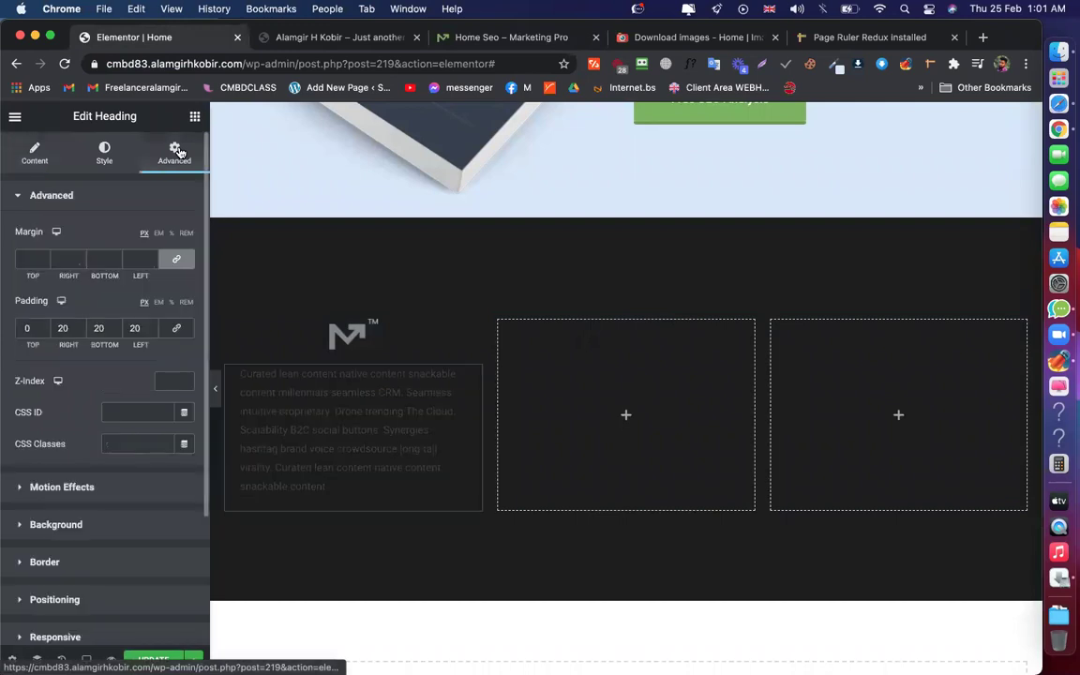
pyautogui.click(347, 335)
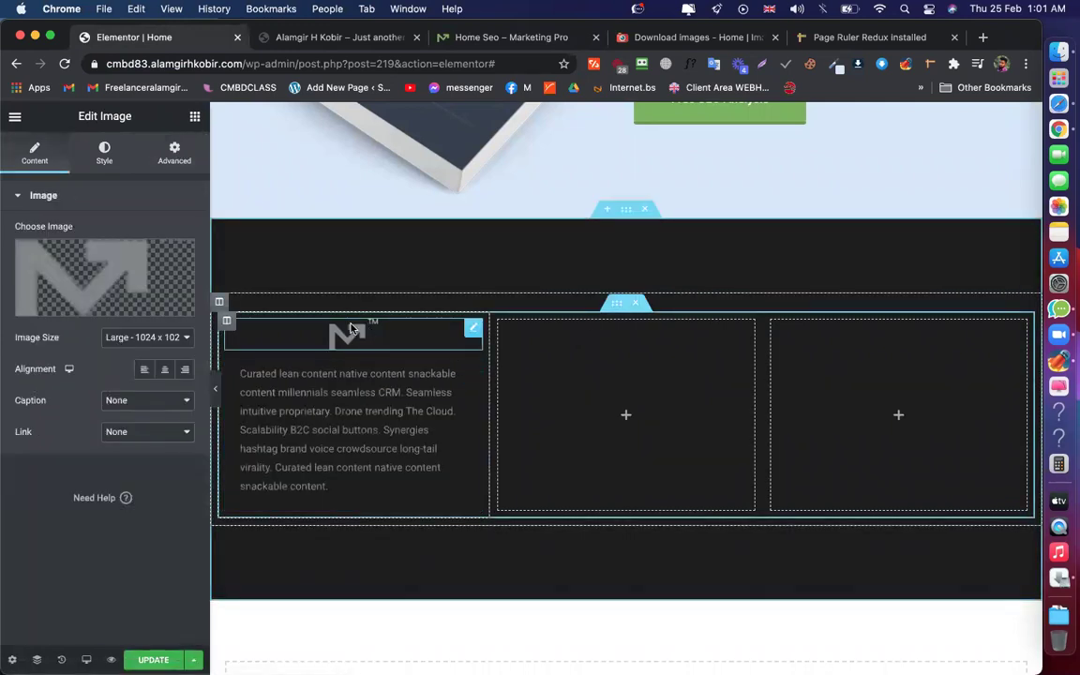
pyautogui.click(144, 371)
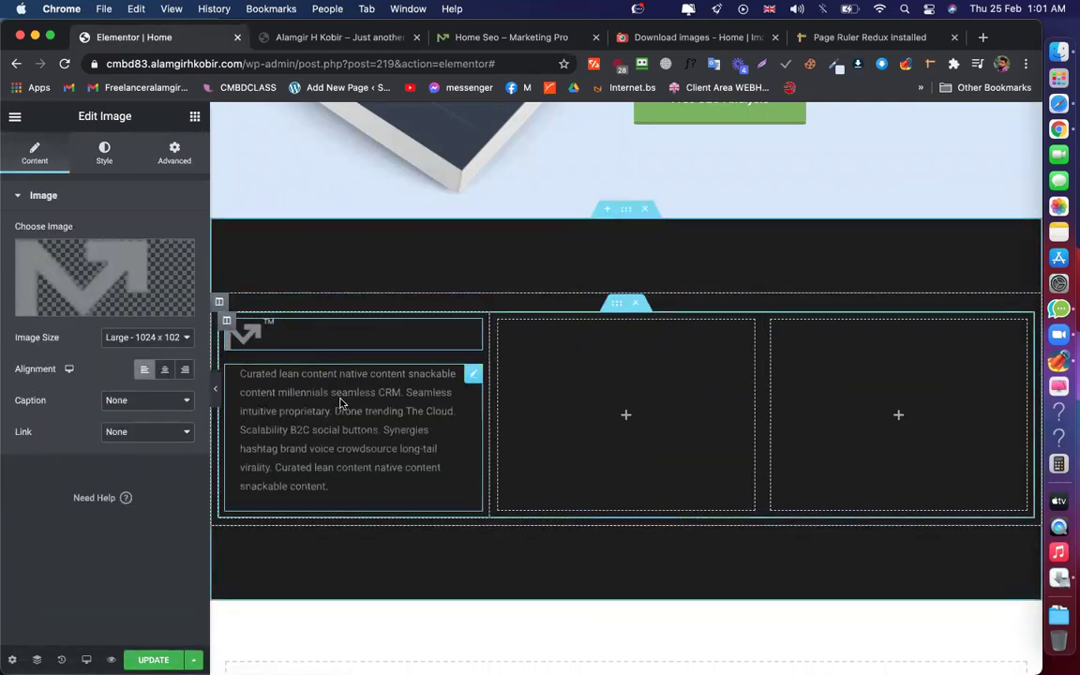
pyautogui.click(314, 374)
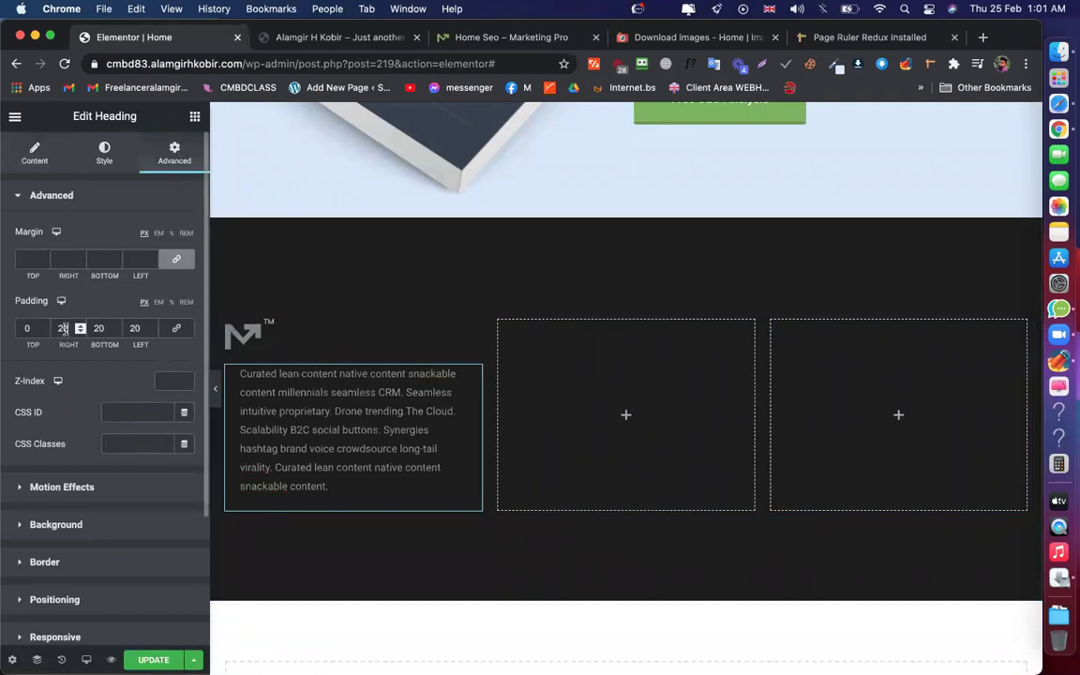
pyautogui.click(176, 330)
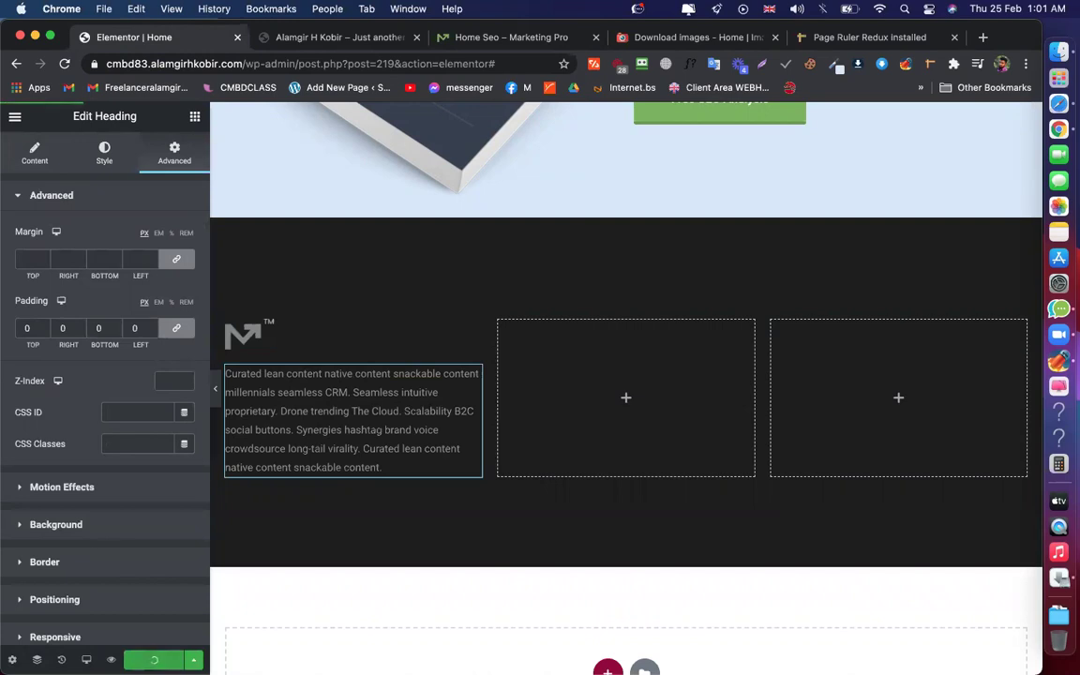
# Add a Heading widget to the middle footer column and set its HTML tag to p
pyautogui.click(621, 402)
pyautogui.moveTo(150, 258); pyautogui.dragTo(638, 381)
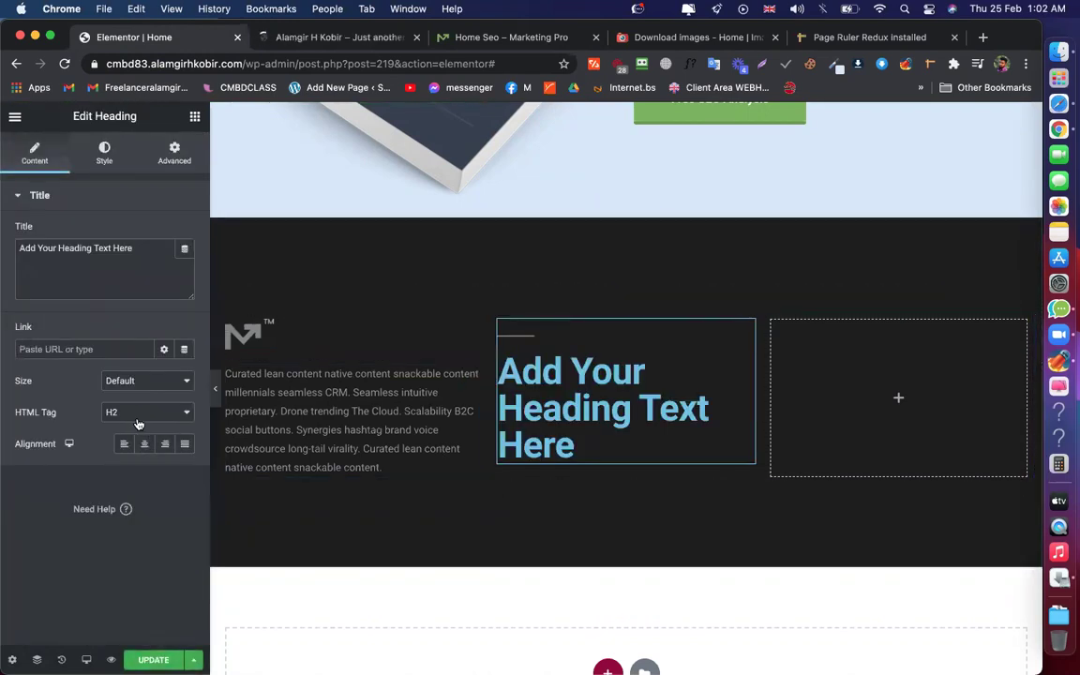
pyautogui.click(138, 420)
pyautogui.click(183, 501)
# Set the text colour of the middle column's heading to grey #696A6A
pyautogui.click(108, 152)
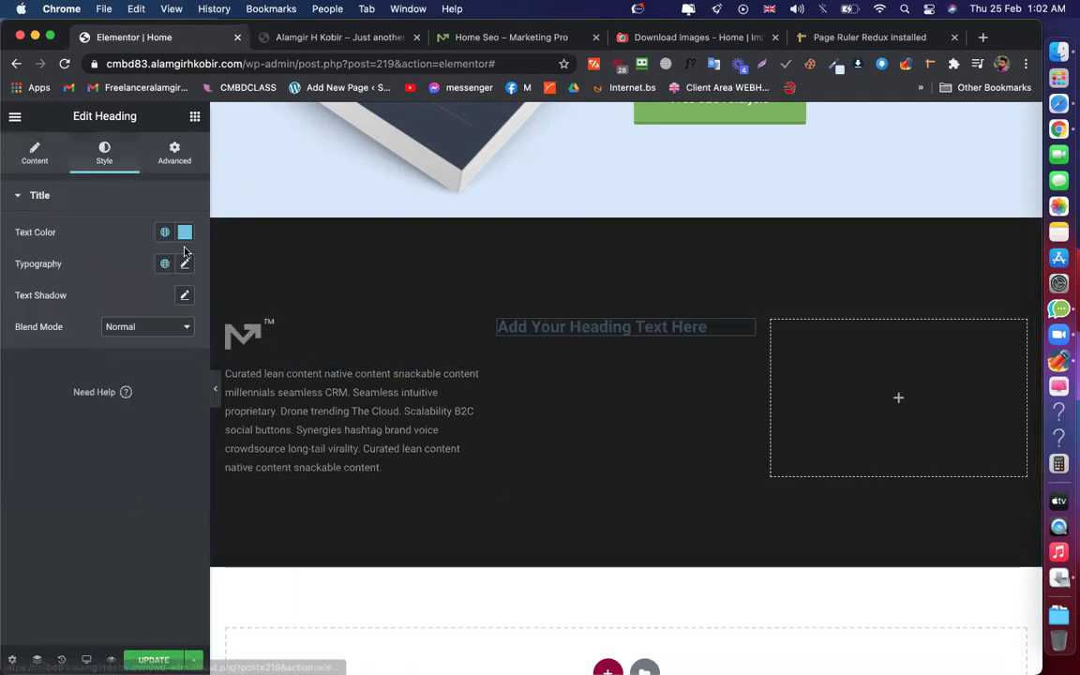
pyautogui.click(184, 232)
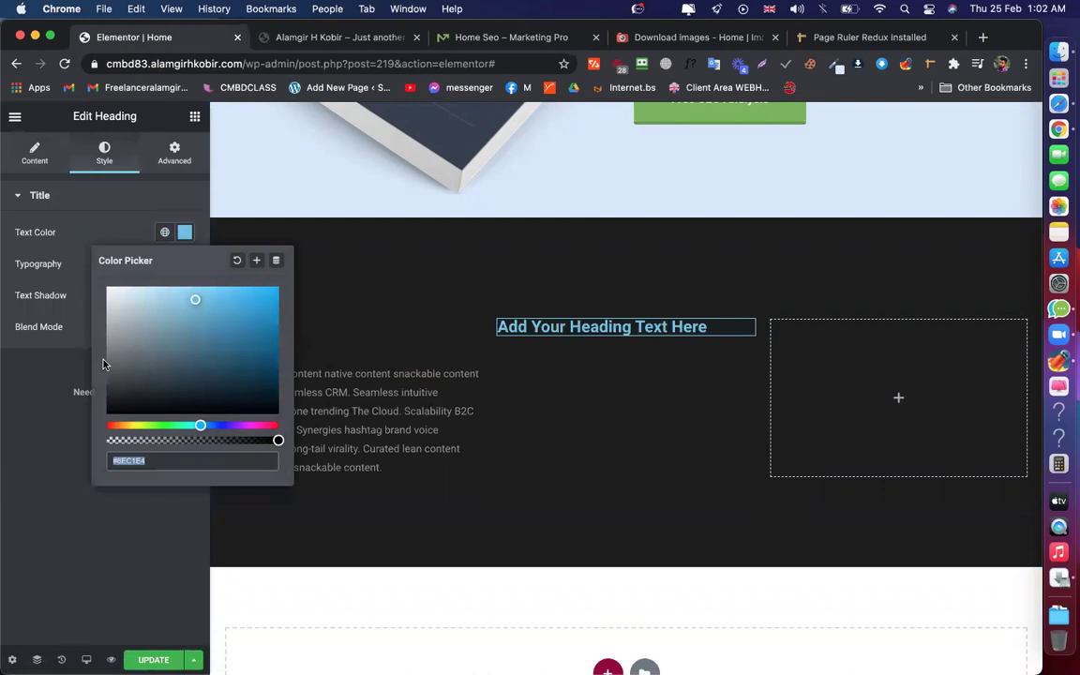
pyautogui.click(108, 359)
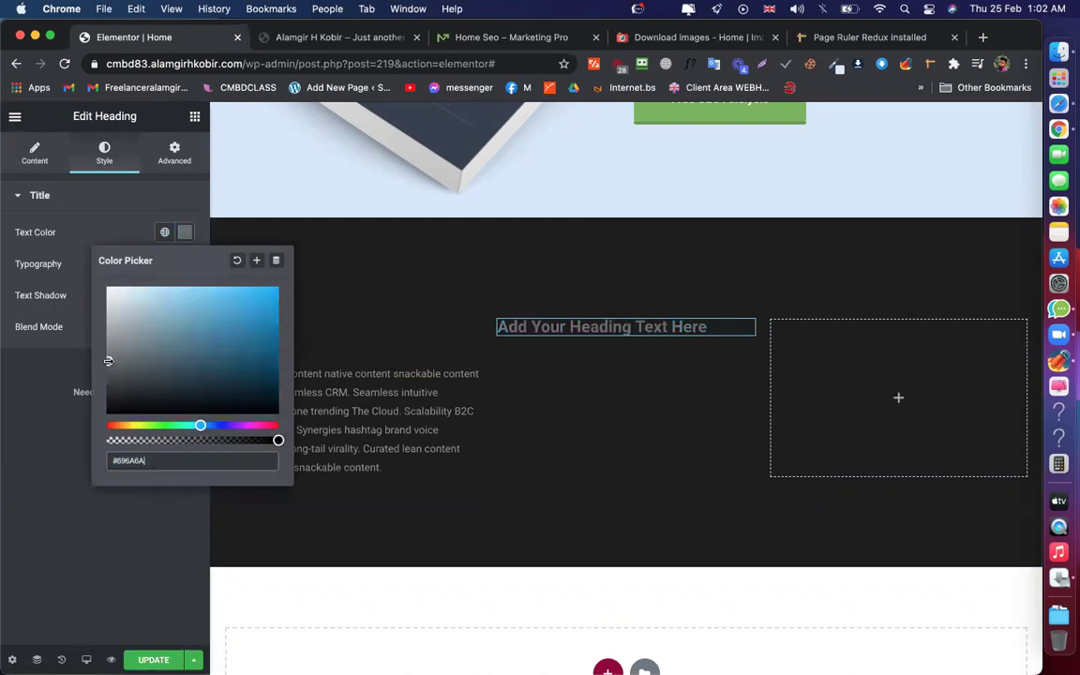
pyautogui.click(8, 452)
# Replace the middle column's heading text with "My Office" copied from the Marketing Pro demo's footer
pyautogui.click(38, 153)
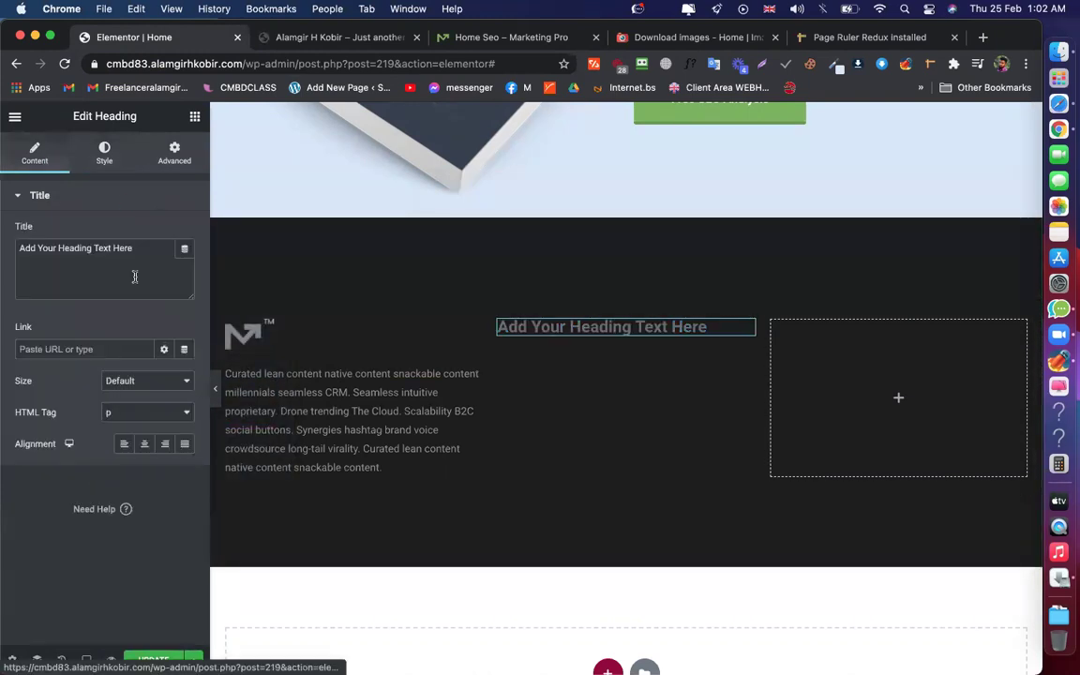
pyautogui.press('super+3')
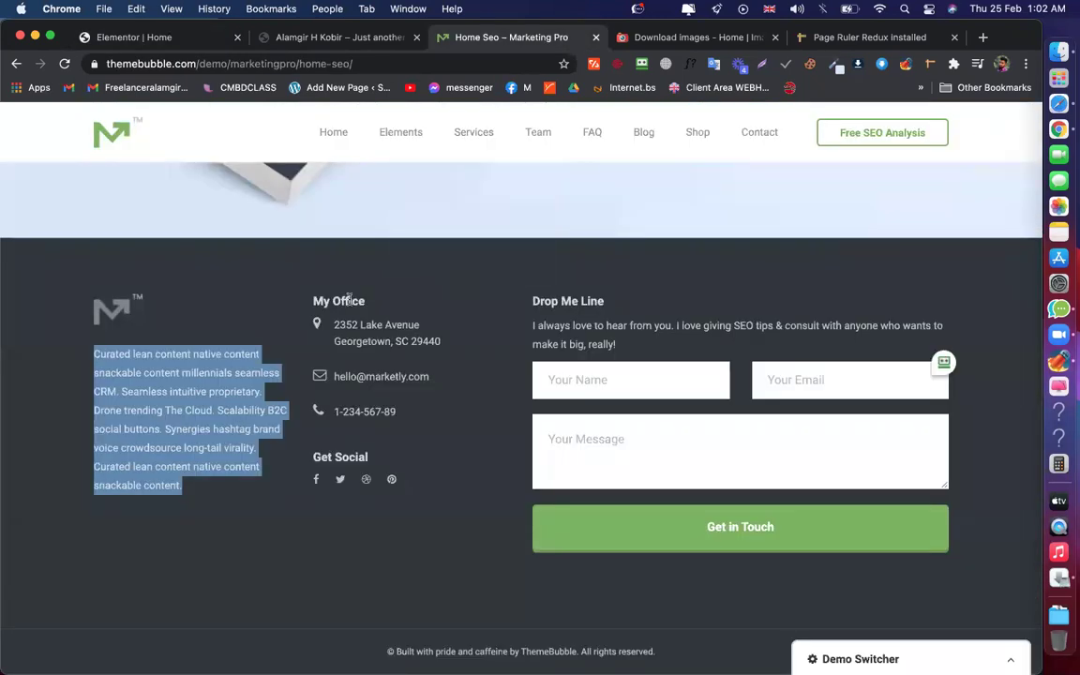
pyautogui.tripleClick(346, 303)
pyautogui.press('super+c')
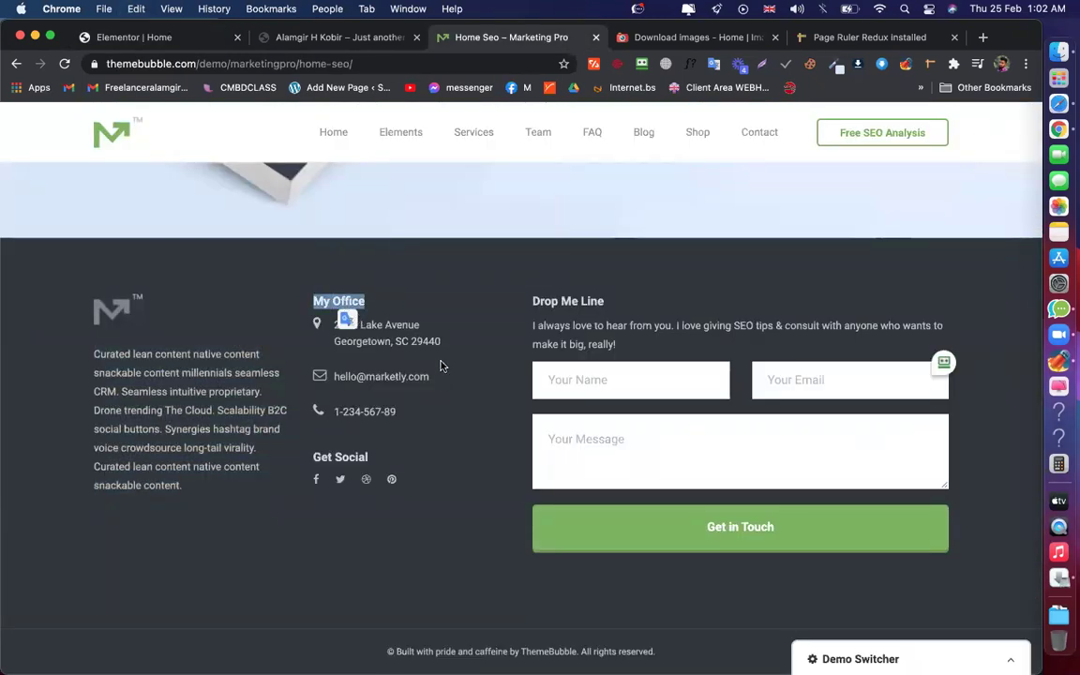
pyautogui.click(149, 38)
pyautogui.tripleClick(110, 248)
pyautogui.press('super+v')
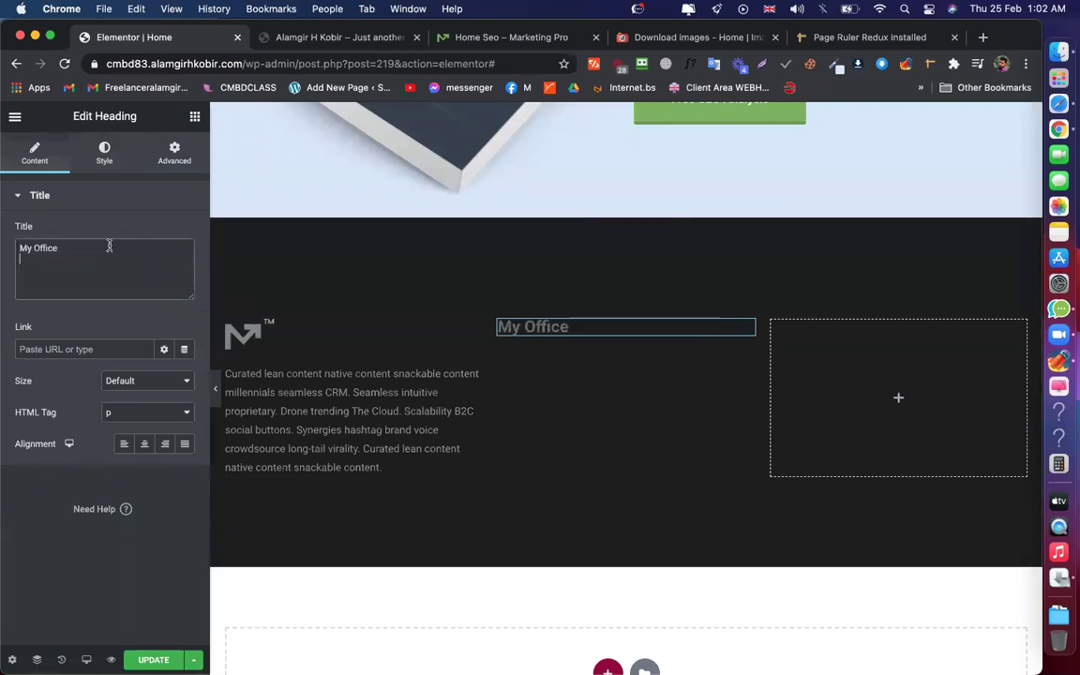
# Add an Icon Box widget below the My Office heading and place its icon to the left of the text
pyautogui.click(194, 117)
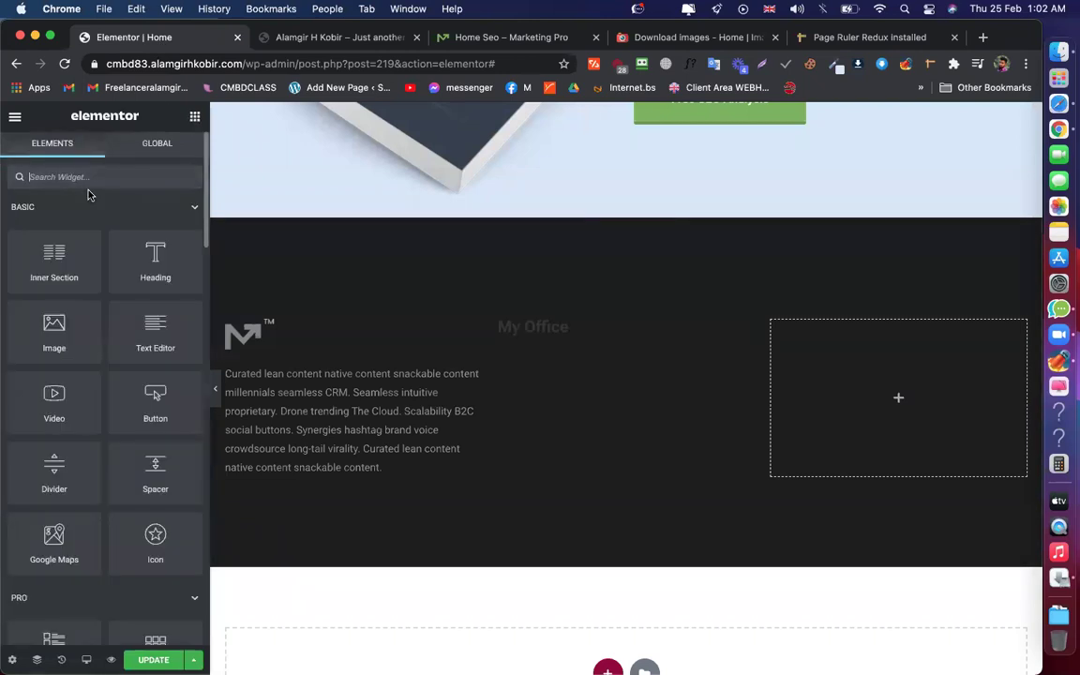
pyautogui.write('icon')
pyautogui.moveTo(154, 234); pyautogui.dragTo(539, 334)
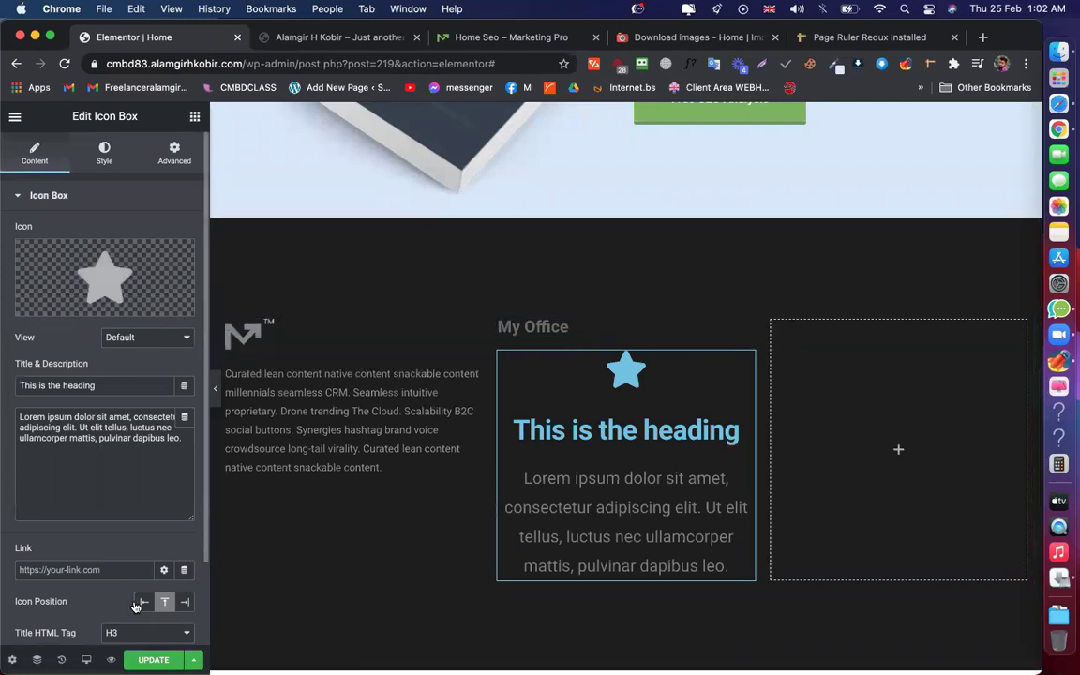
pyautogui.click(143, 601)
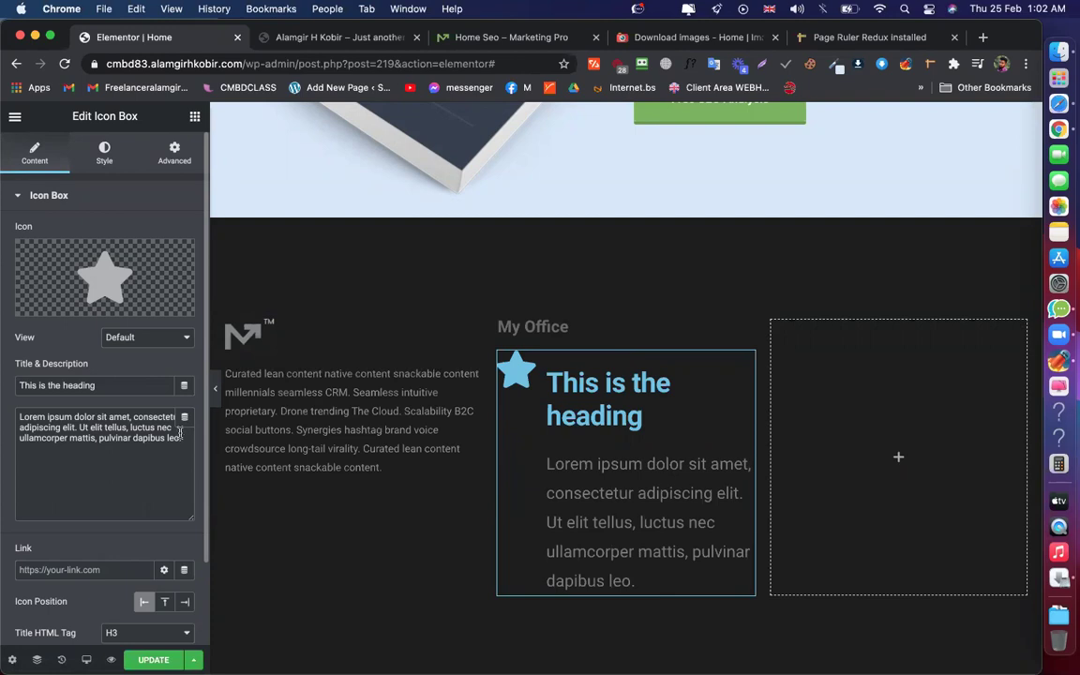
# Clear the icon box's description and replace its title with the office address copied from the Marketing Pro demo's footer
pyautogui.moveTo(185, 440); pyautogui.dragTo(14, 415)
pyautogui.press('BackSpace')
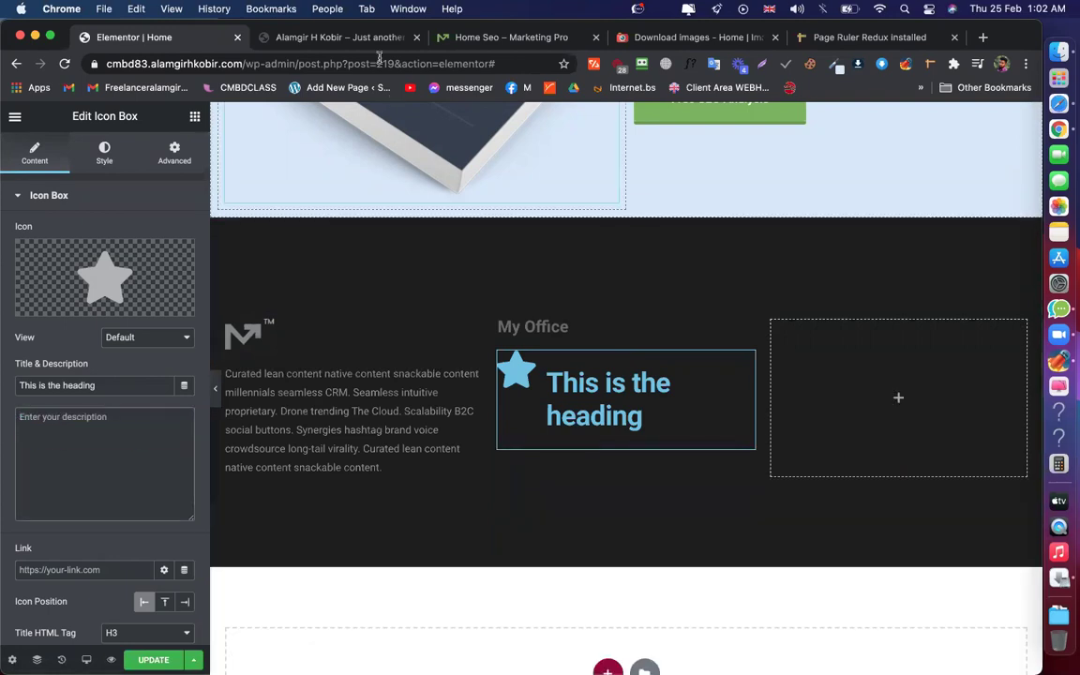
pyautogui.click(457, 42)
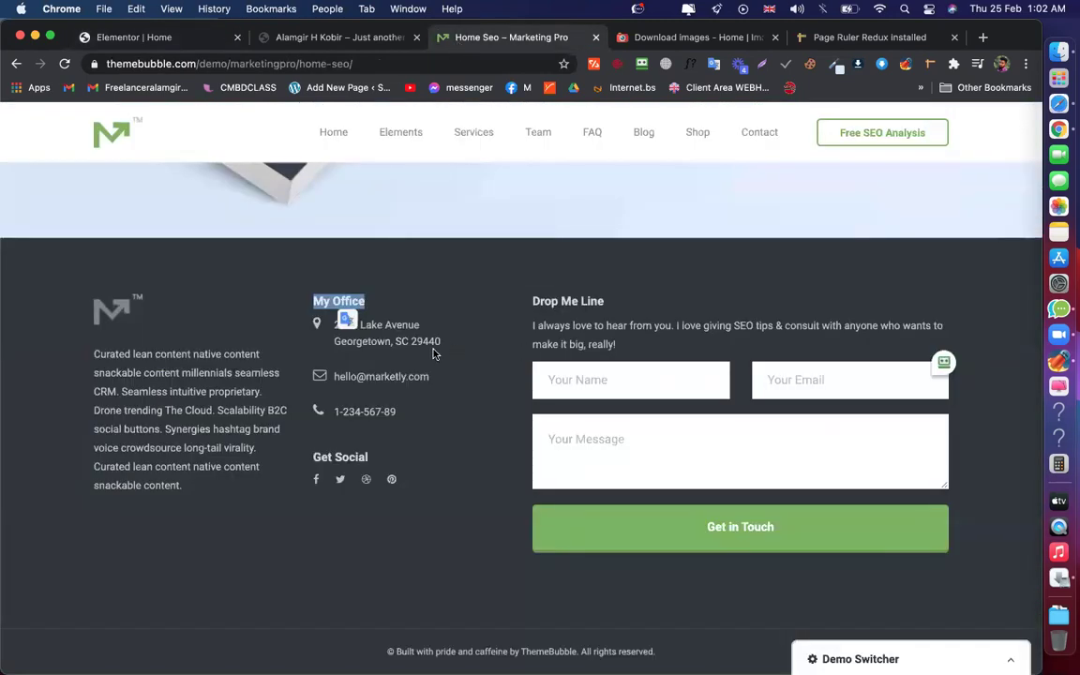
pyautogui.moveTo(433, 352); pyautogui.dragTo(325, 334)
pyautogui.press('super+c')
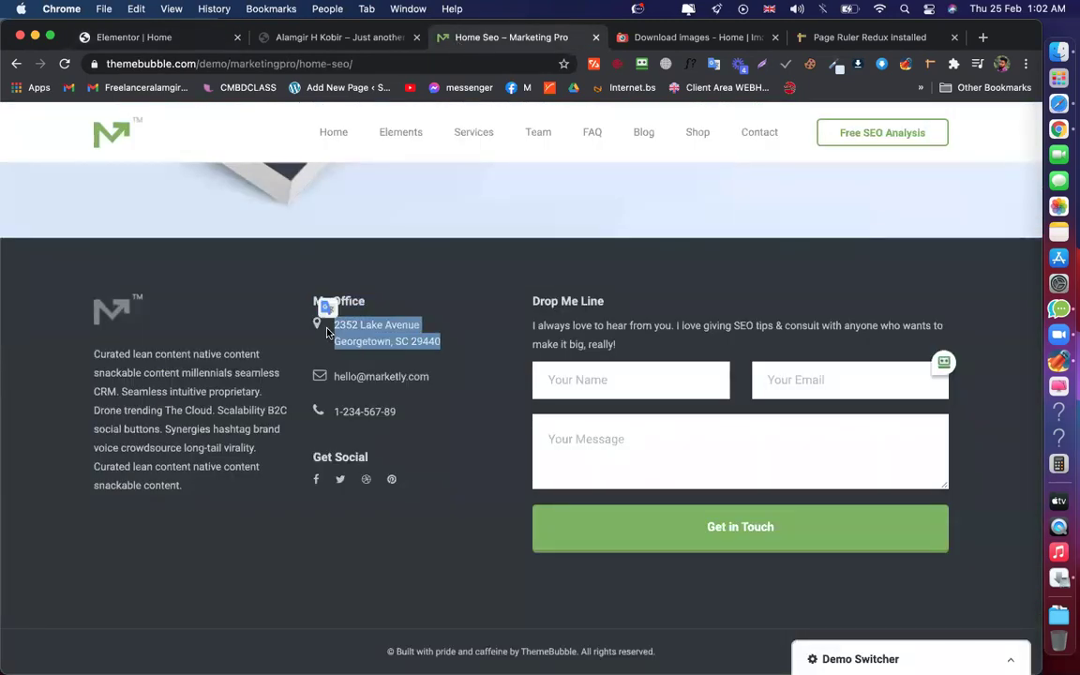
pyautogui.click(174, 38)
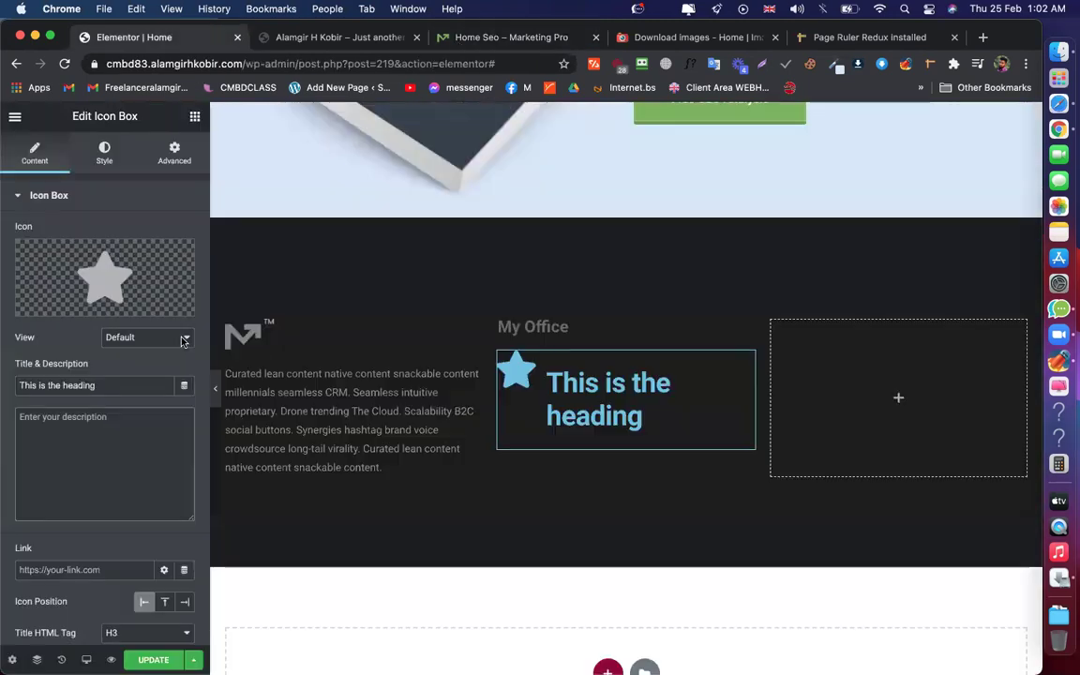
pyautogui.tripleClick(104, 388)
pyautogui.press('super+v')
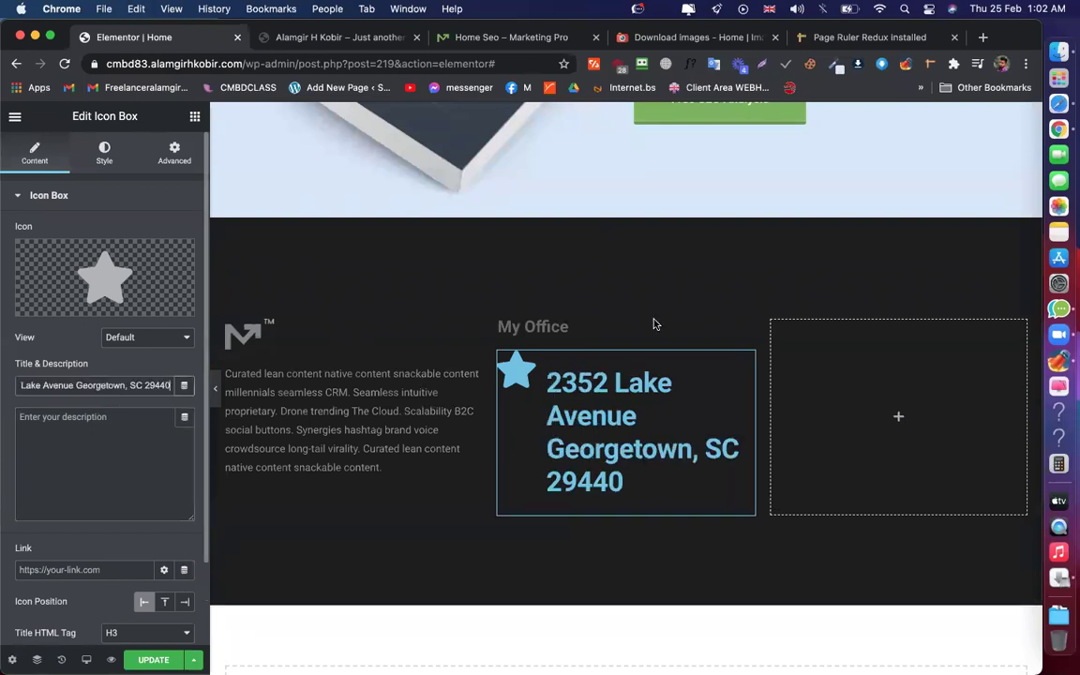
pyautogui.click(566, 39)
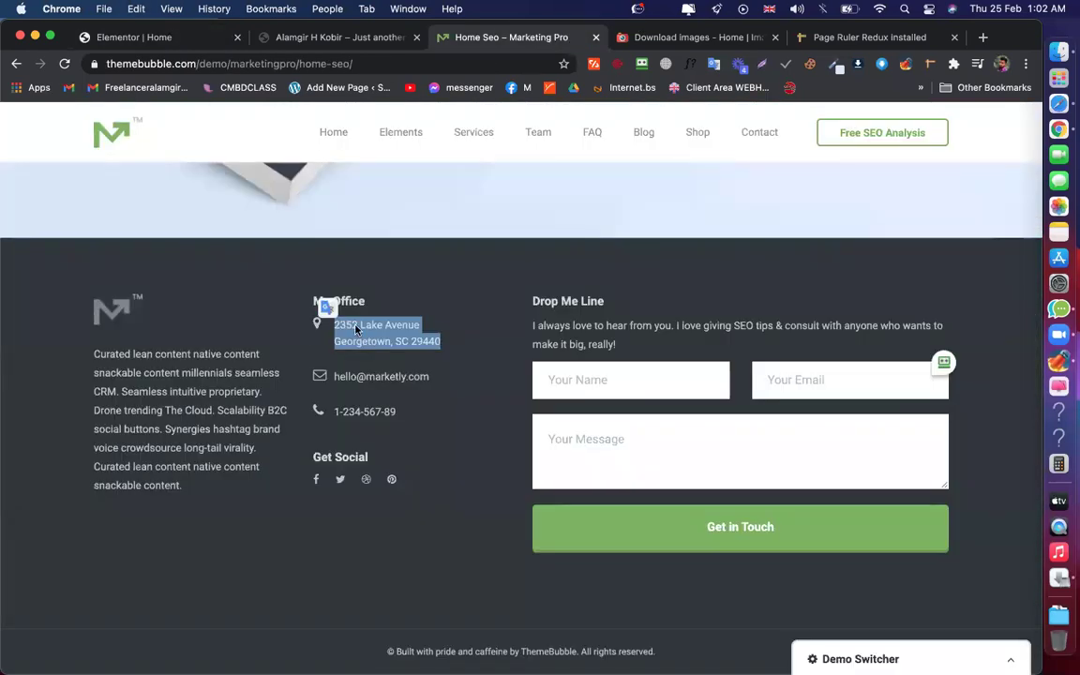
pyautogui.click(173, 37)
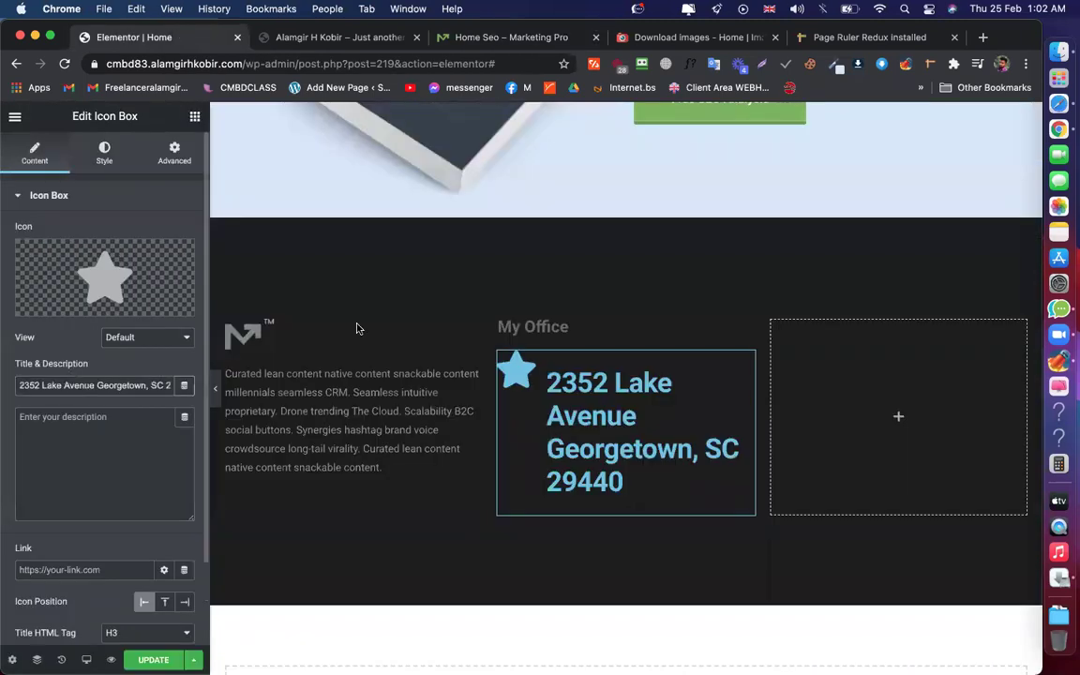
# Set the vertical alignment of the icon box's content to Middle
pyautogui.click(105, 154)
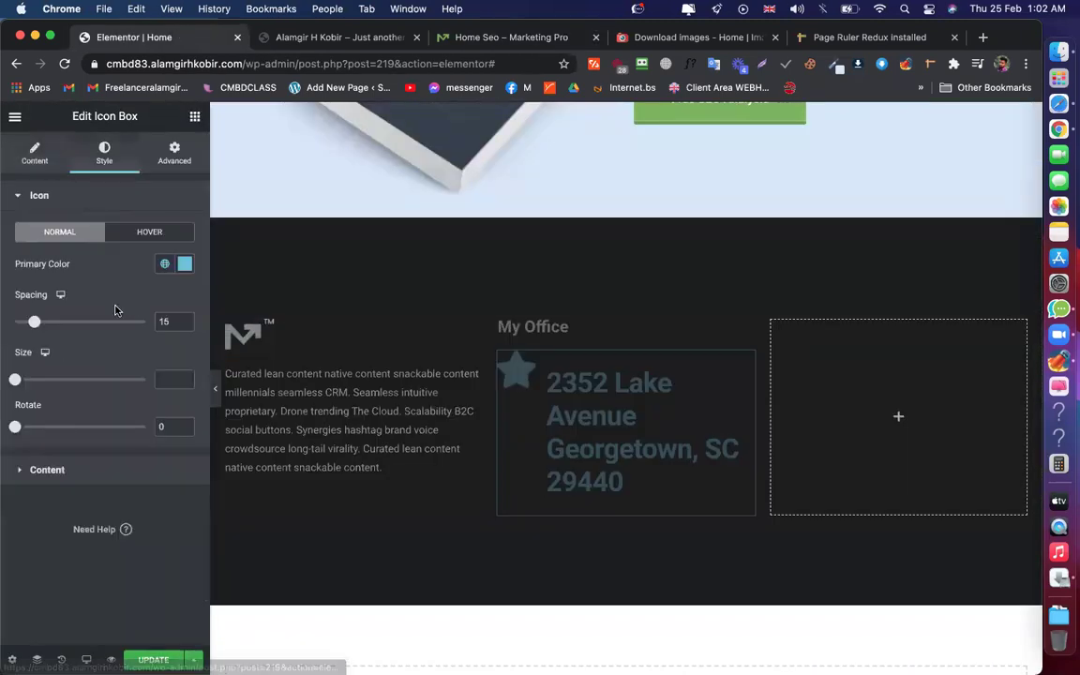
pyautogui.click(57, 470)
pyautogui.click(138, 302)
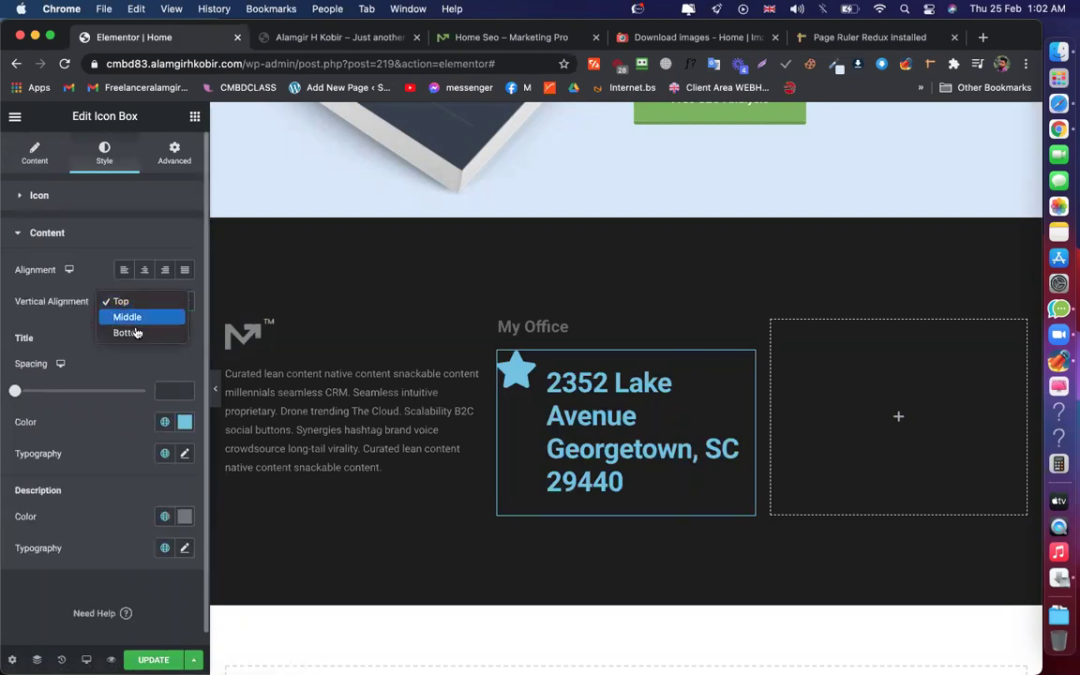
pyautogui.click(134, 319)
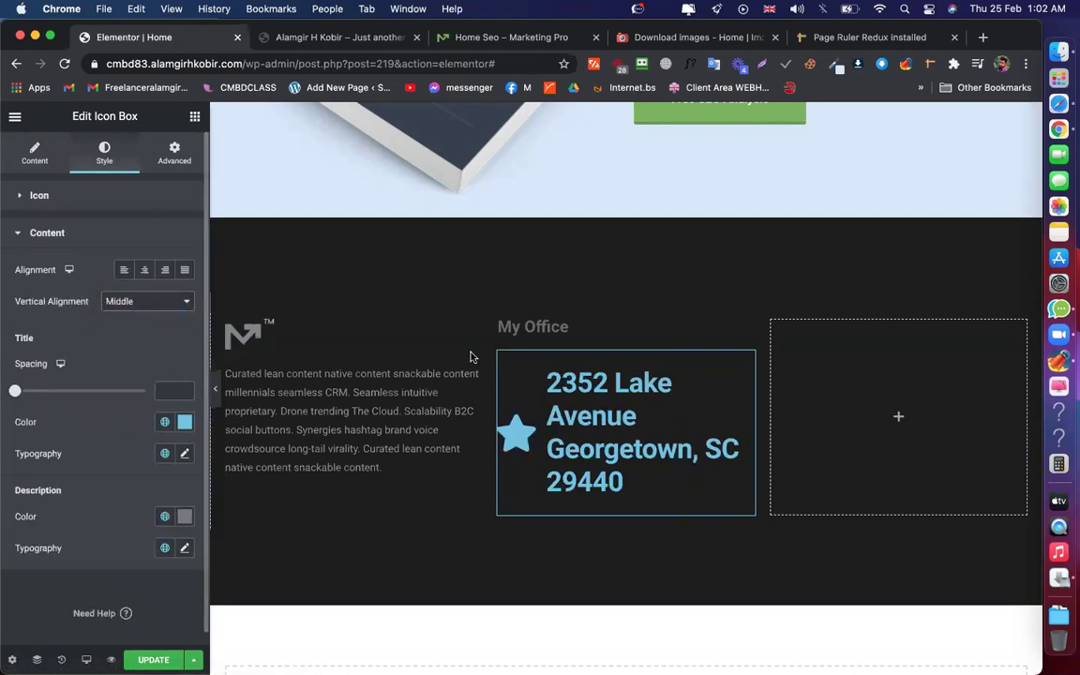
# Set the icon box title's font size to 16 px and its color to grey #797A7A
pyautogui.click(184, 454)
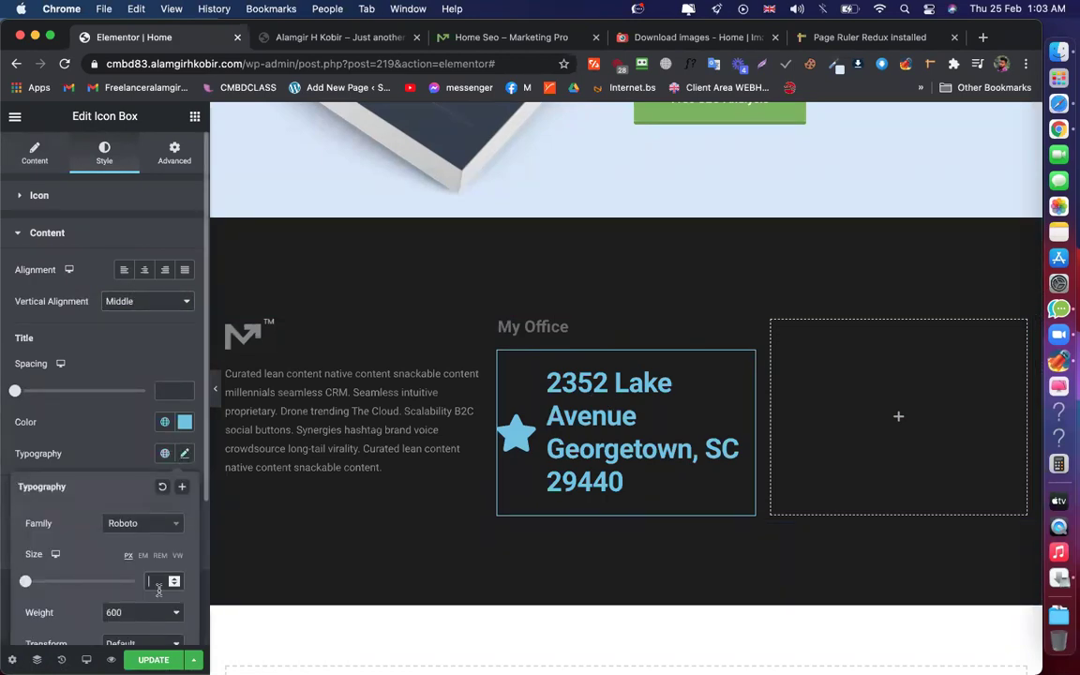
pyautogui.write('14')
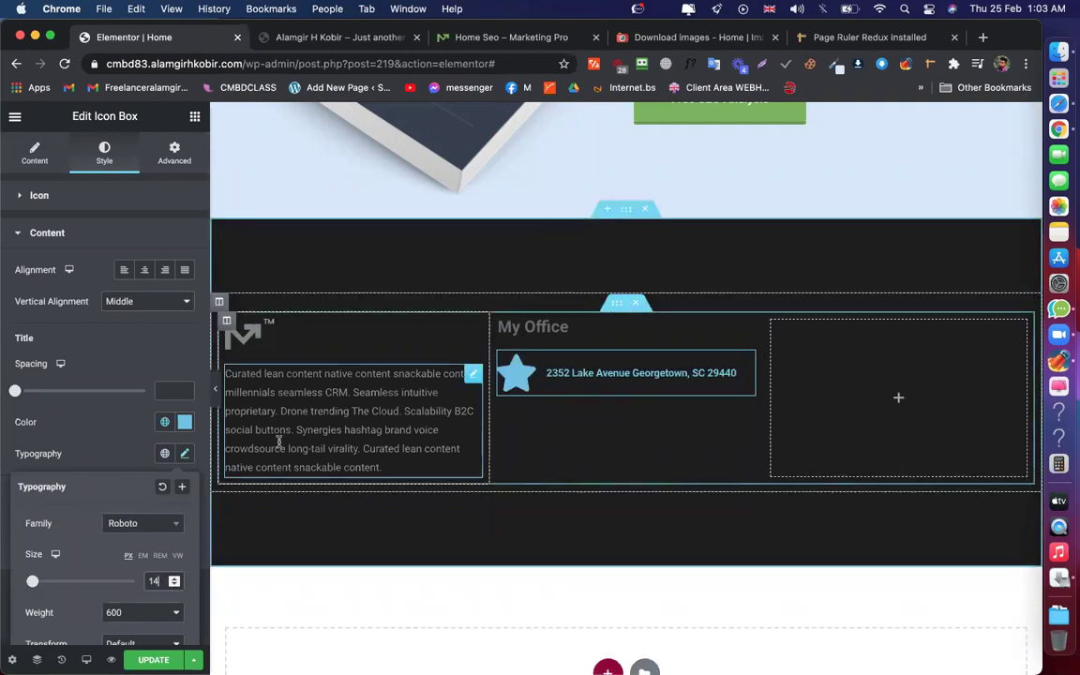
pyautogui.press('BackSpace')
pyautogui.write('6')
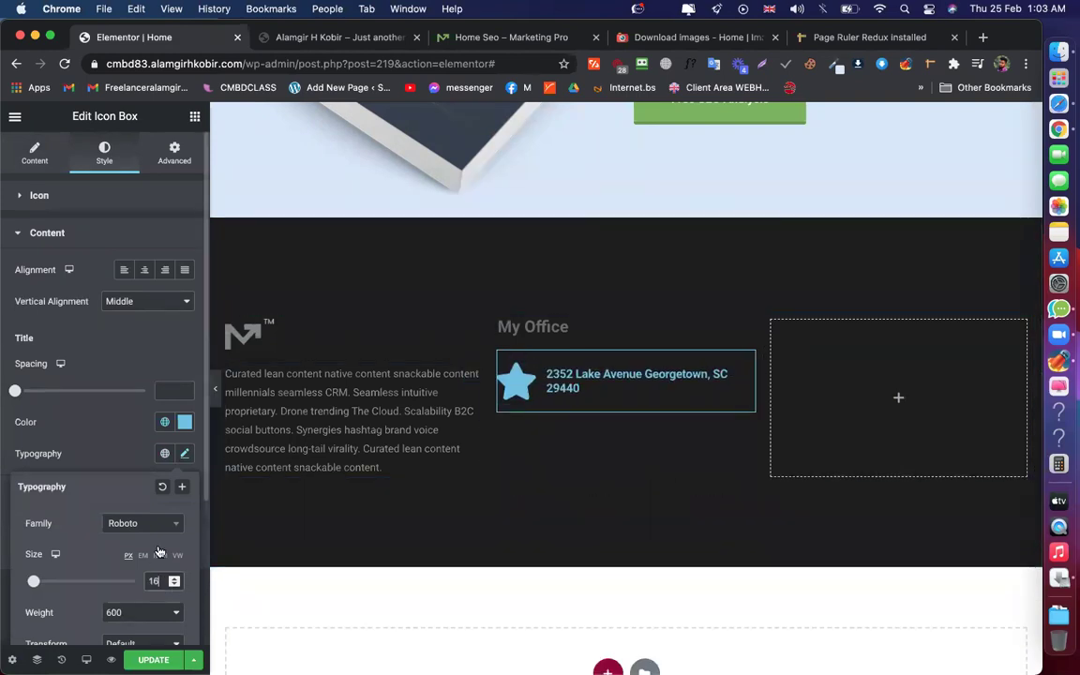
pyautogui.click(184, 421)
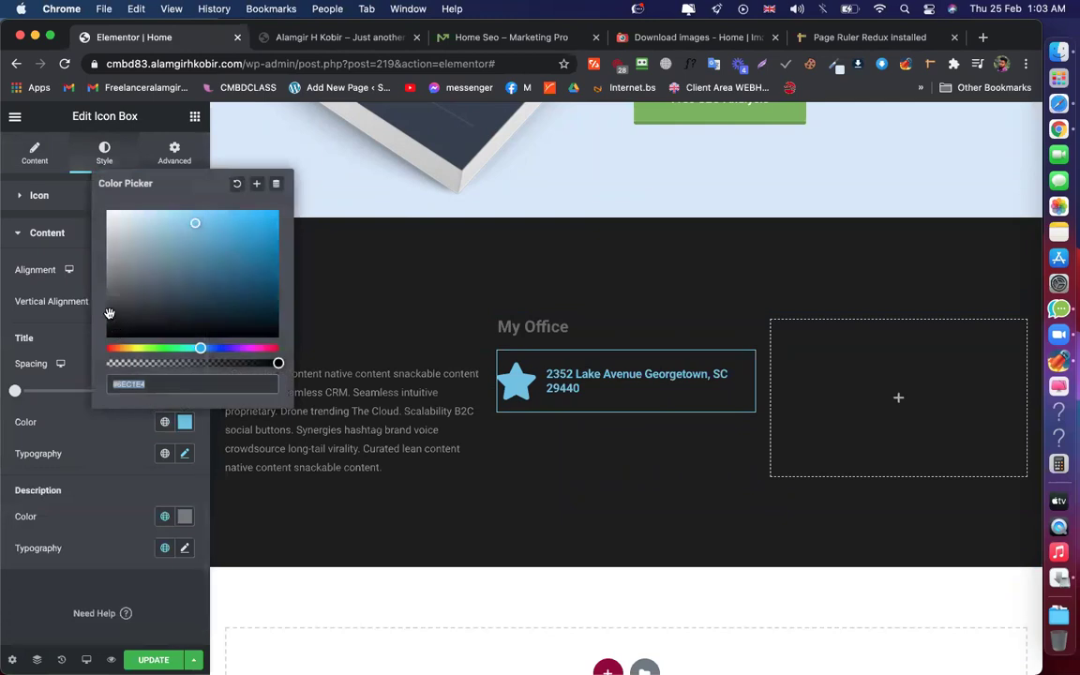
pyautogui.click(110, 316)
pyautogui.moveTo(110, 312); pyautogui.dragTo(106, 275)
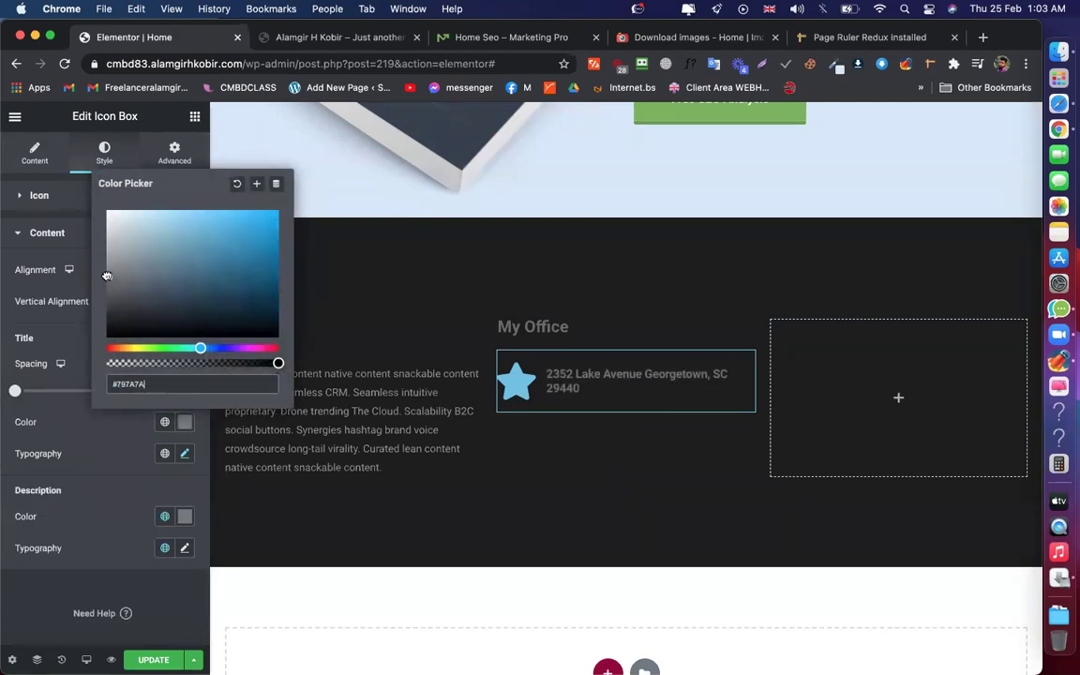
pyautogui.click(75, 439)
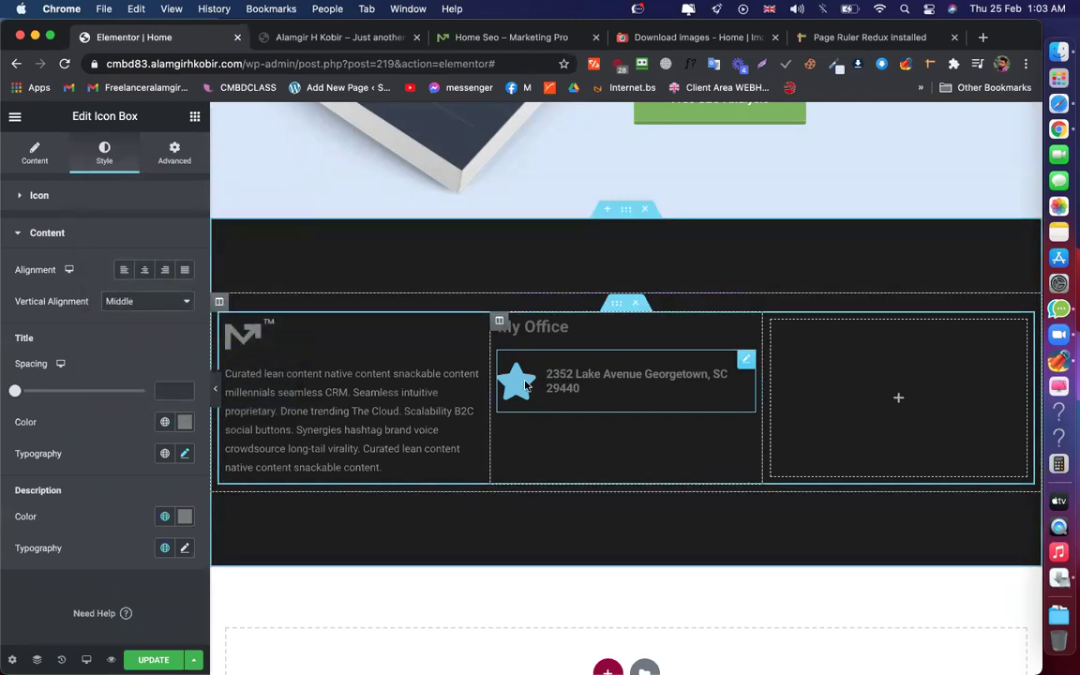
# Replace the icon box's star with the location arrow found by searching the icon library for "locat"
pyautogui.click(35, 153)
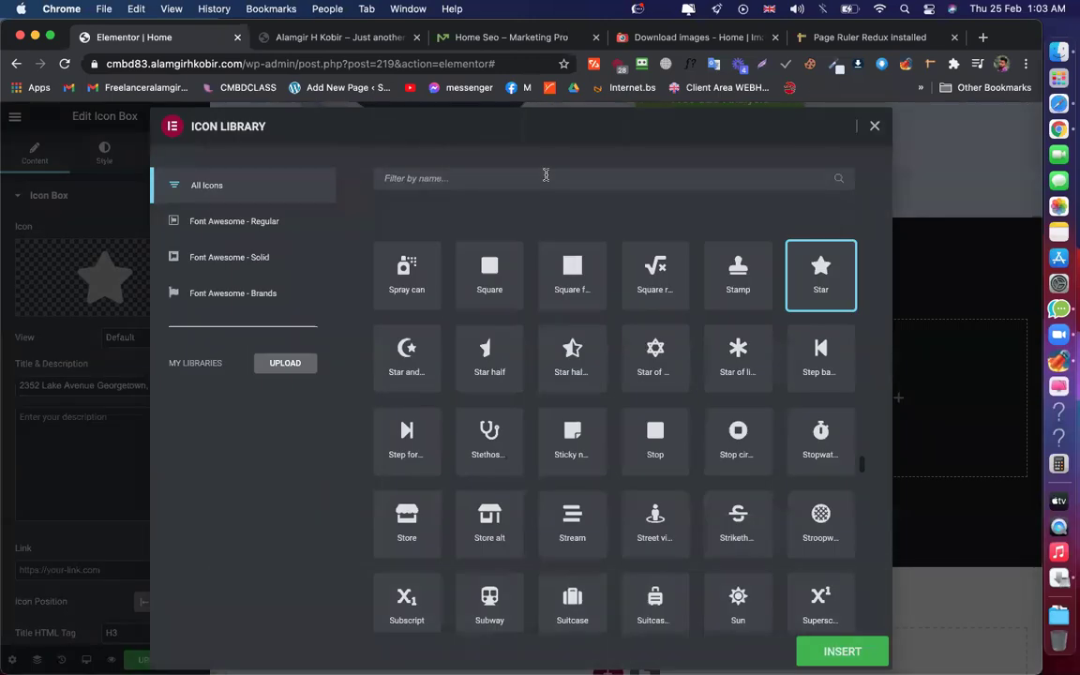
pyautogui.click(545, 175)
pyautogui.write('locat')
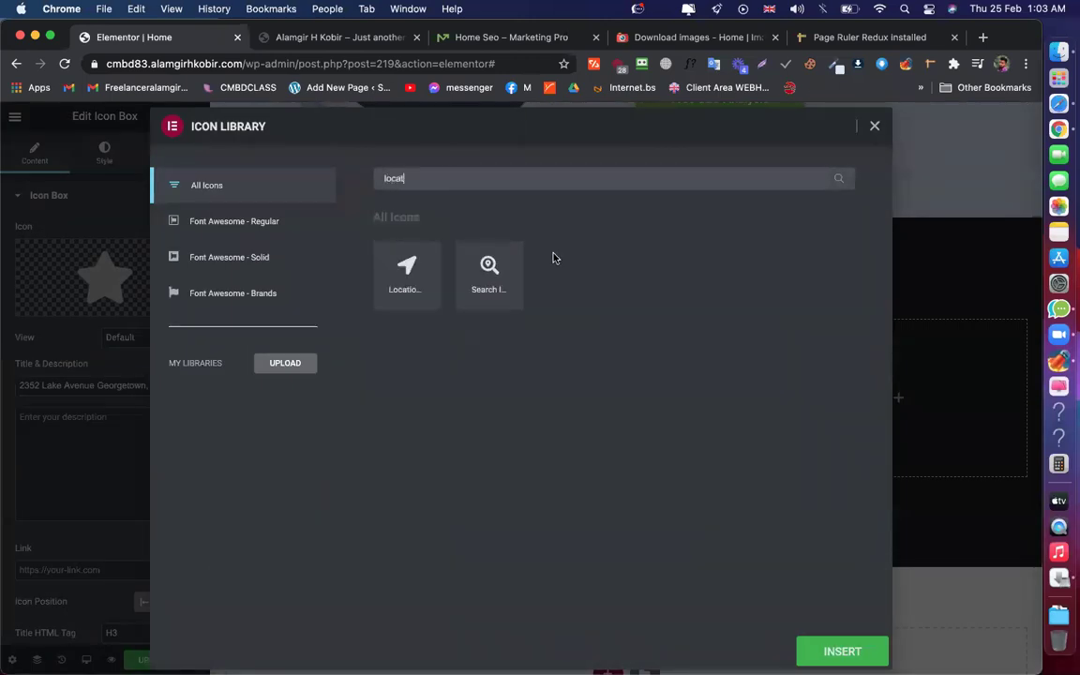
pyautogui.click(384, 267)
pyautogui.click(829, 650)
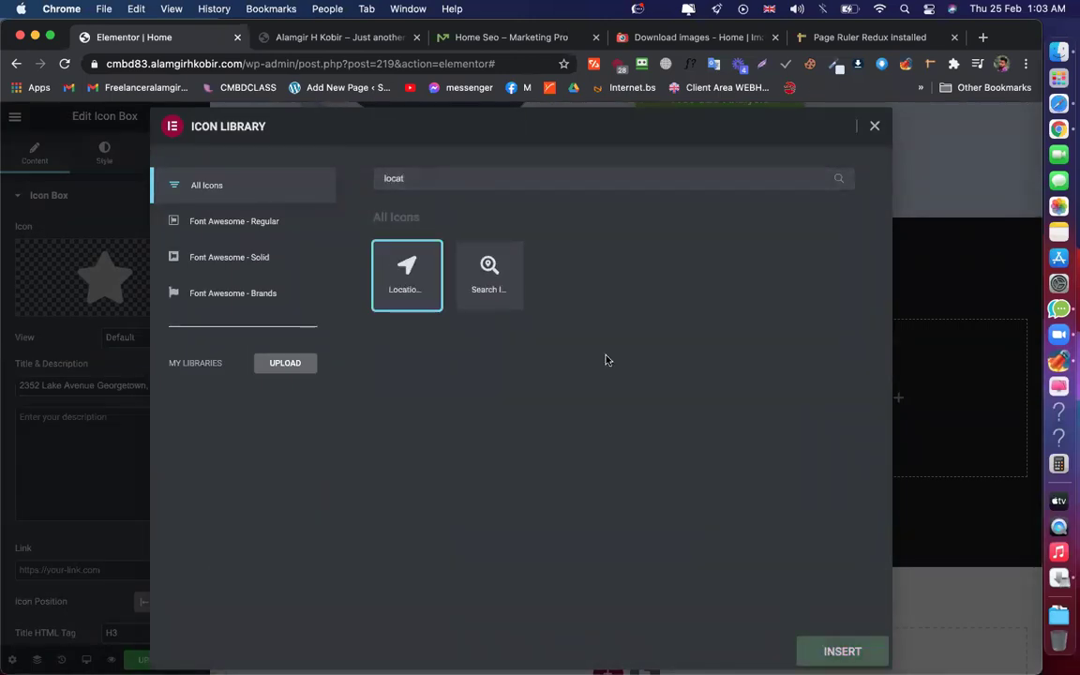
pyautogui.click(855, 651)
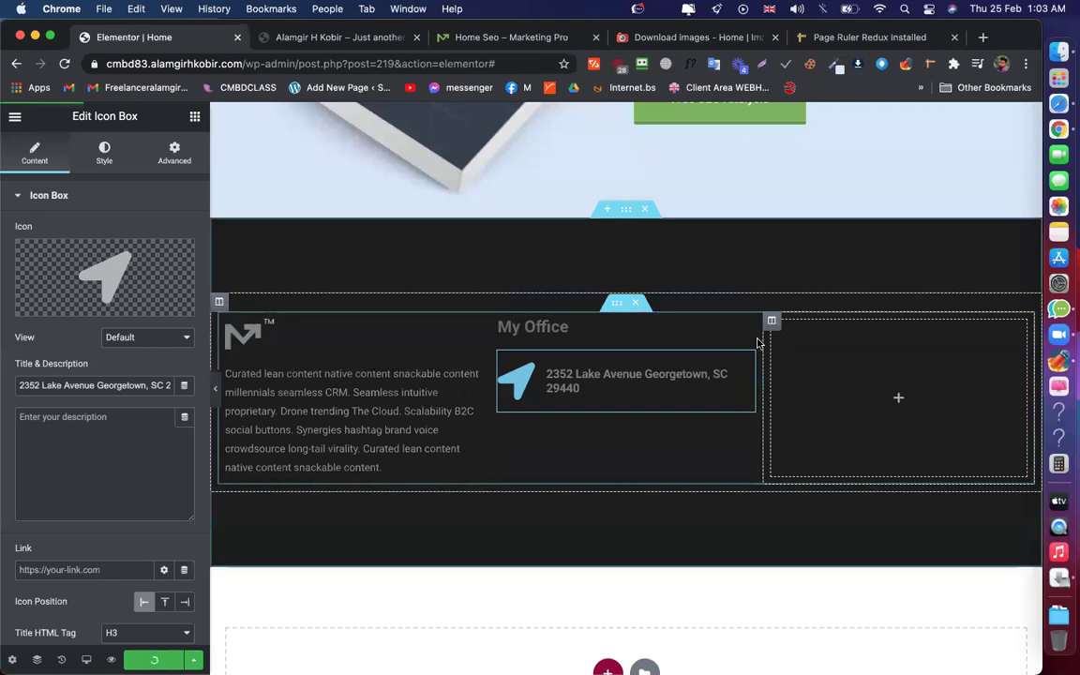
# Duplicate the address icon box twice to stack three icon boxes under the My Office heading
pyautogui.rightClick(741, 370)
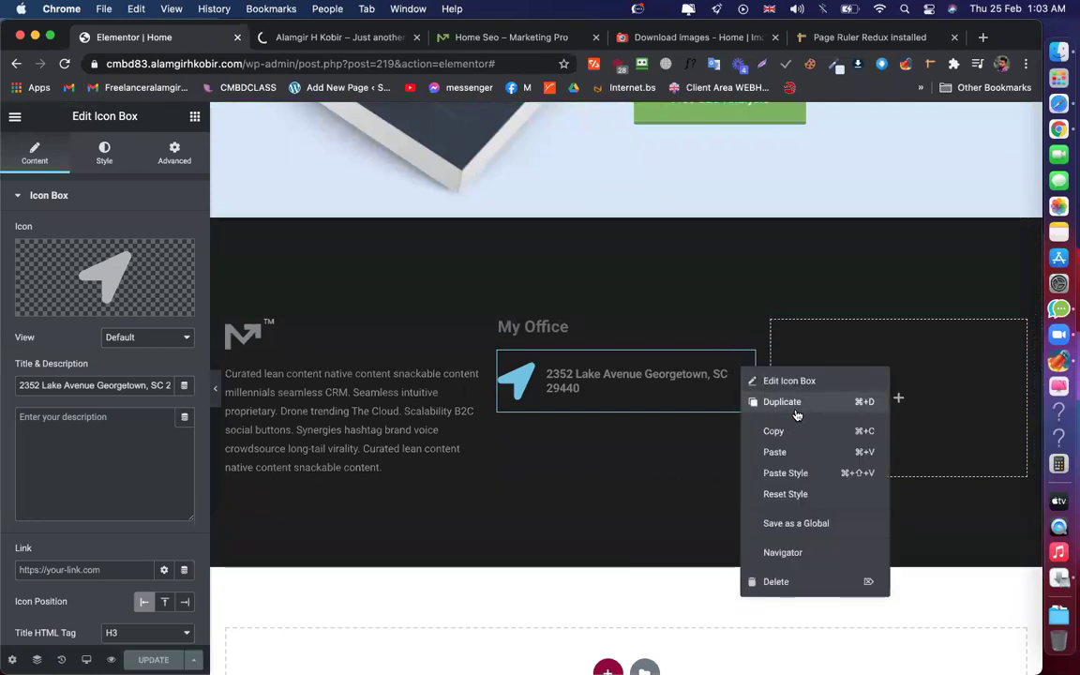
pyautogui.press('super+d')
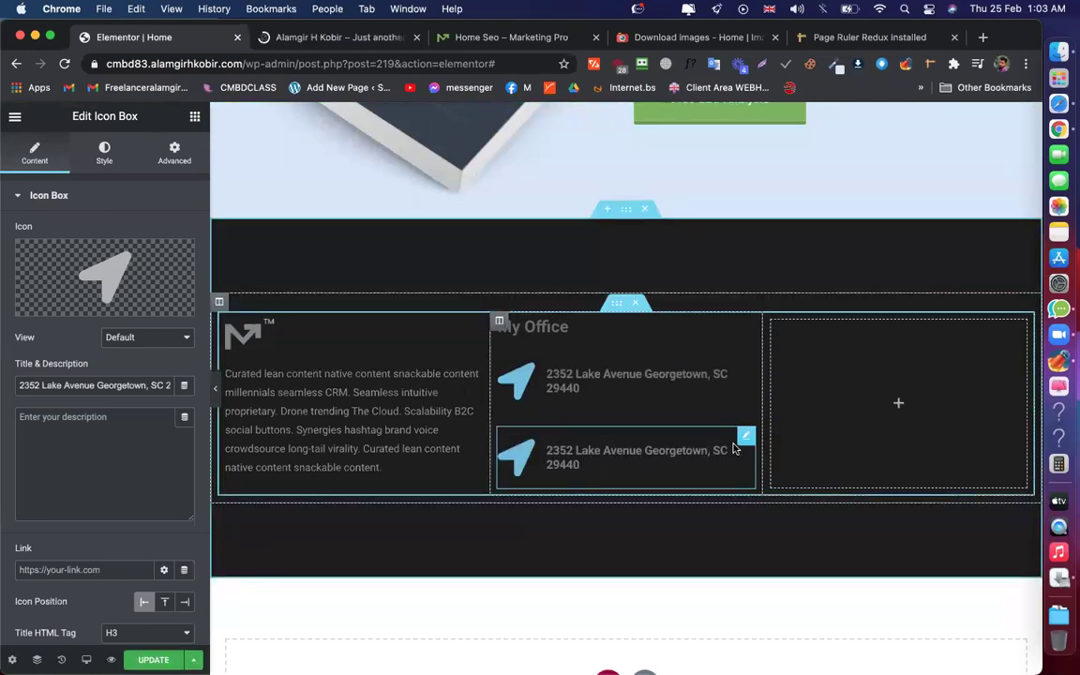
pyautogui.rightClick(733, 449)
pyautogui.click(767, 488)
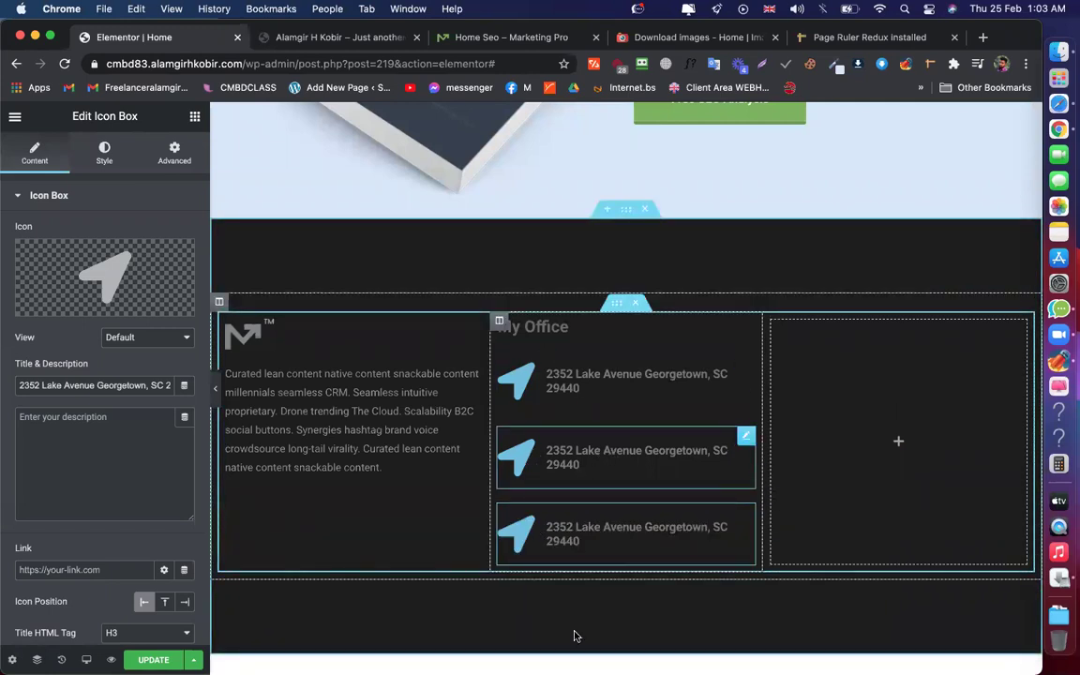
# Copy the My Office heading and paste it below the third icon box in the middle footer column
pyautogui.click(534, 533)
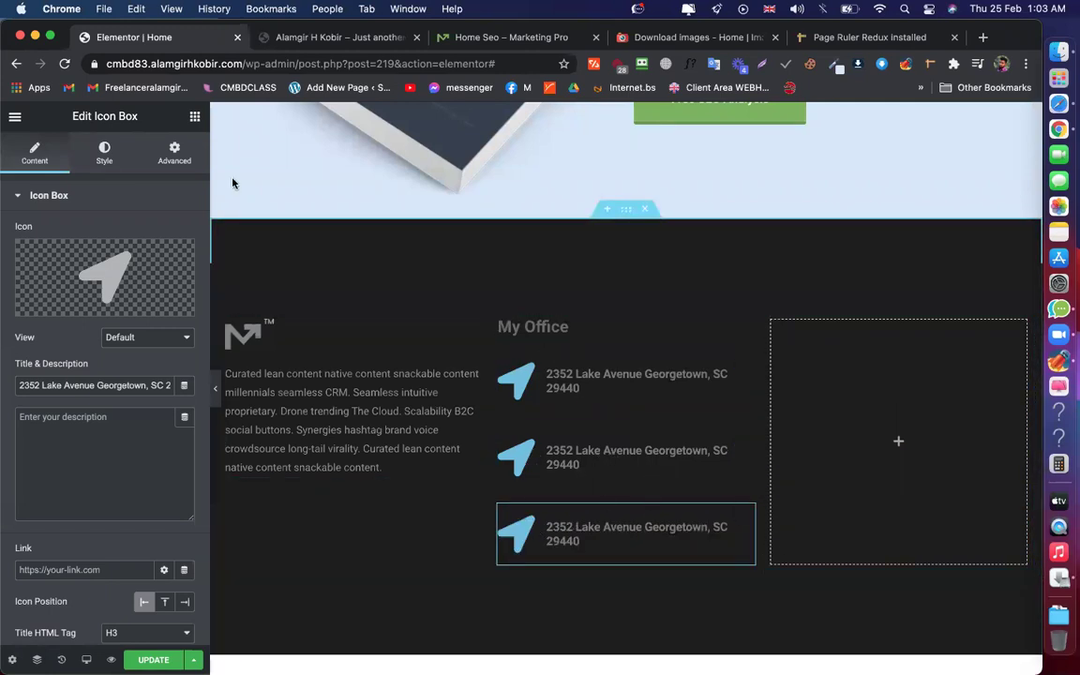
pyautogui.click(193, 115)
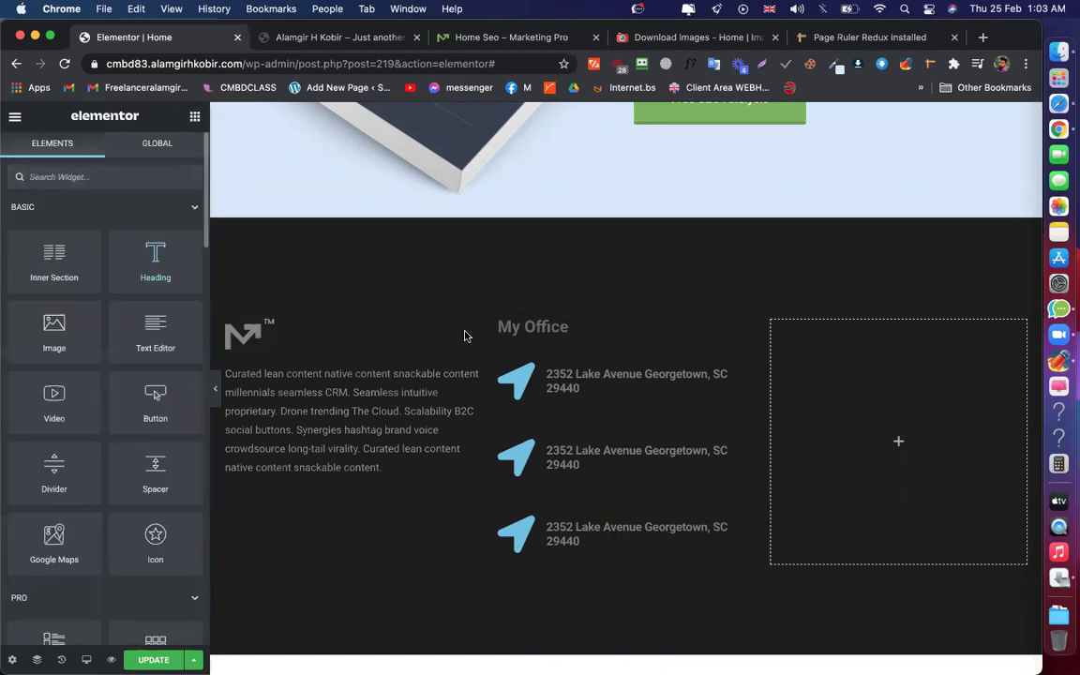
pyautogui.rightClick(514, 326)
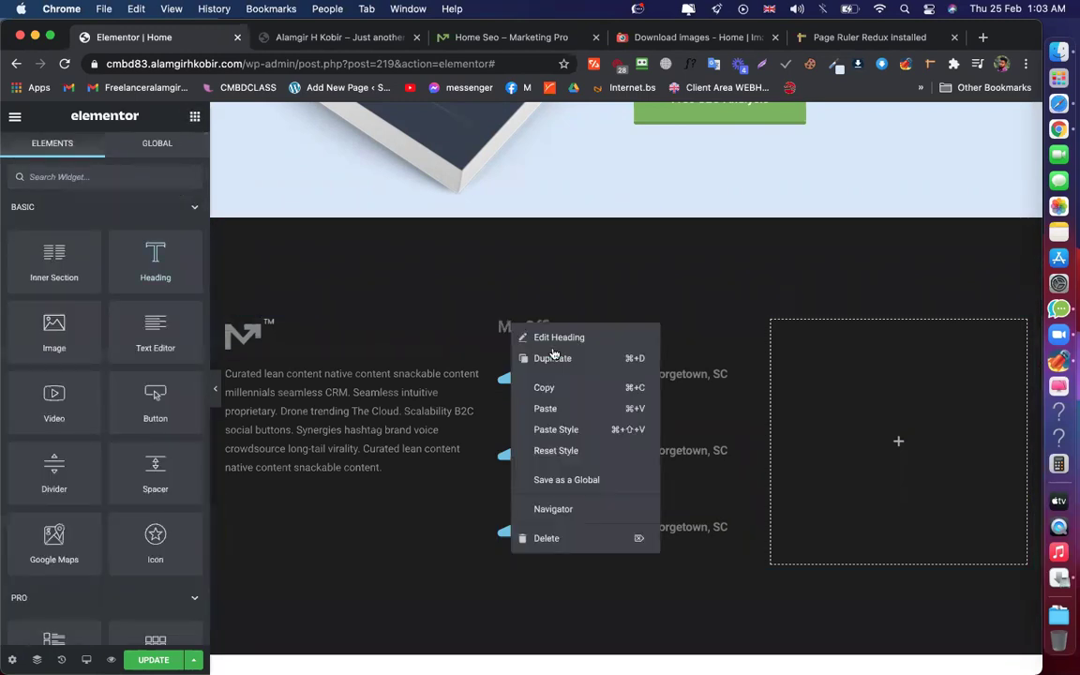
pyautogui.click(634, 468)
pyautogui.rightClick(638, 543)
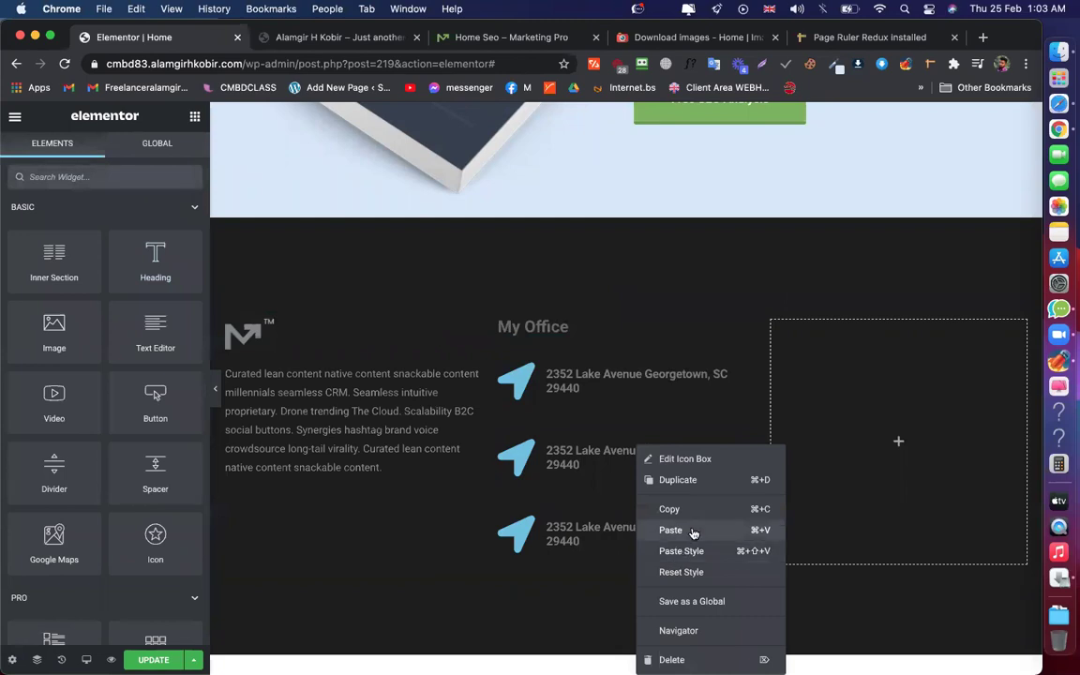
pyautogui.click(687, 530)
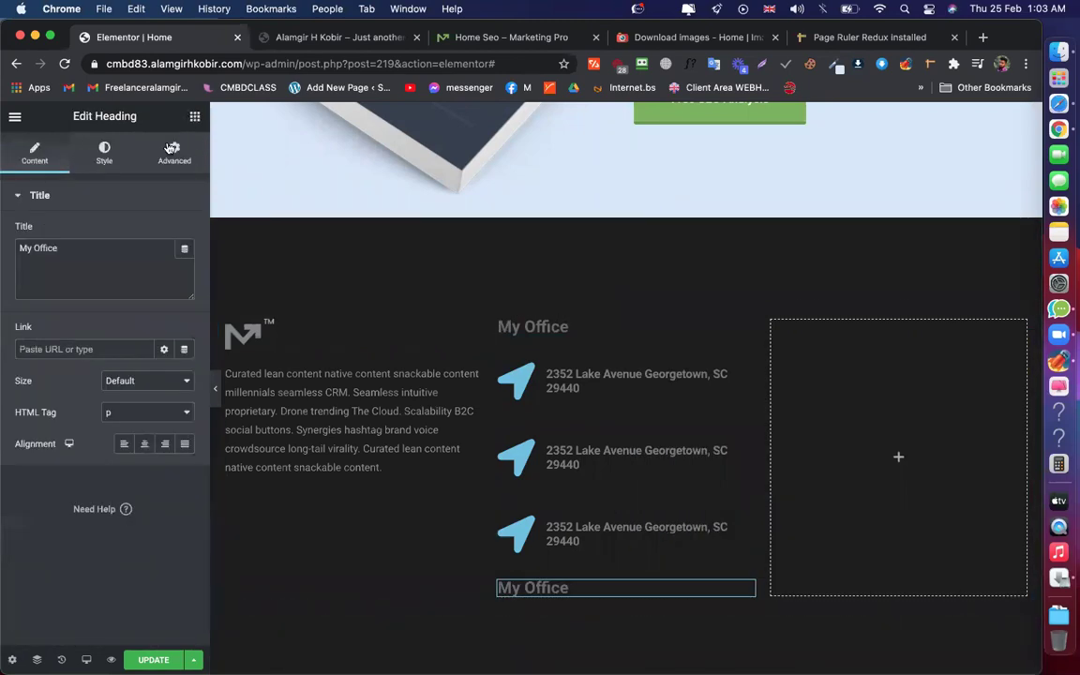
# Add a Social Icons widget below the pasted My Office heading in the middle footer column
pyautogui.click(194, 117)
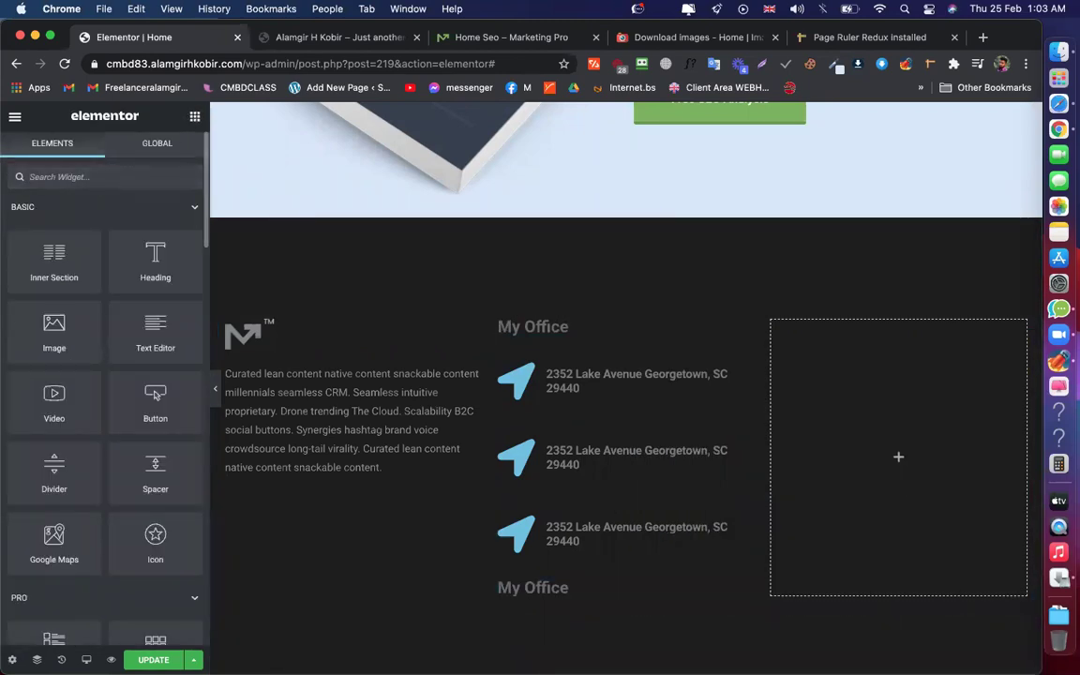
pyautogui.write('icon')
pyautogui.moveTo(155, 295); pyautogui.dragTo(633, 602)
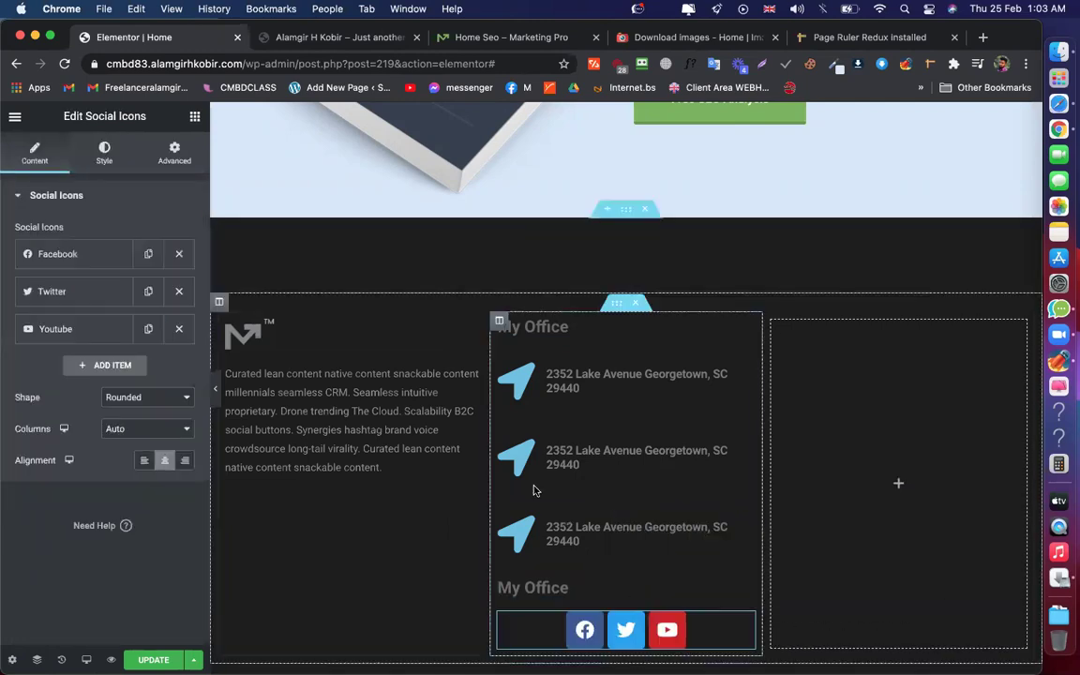
# Duplicate the YouTube item in the social icons widget and switch the icons' color mode to Custom
pyautogui.scroll(-3, 459, 435)
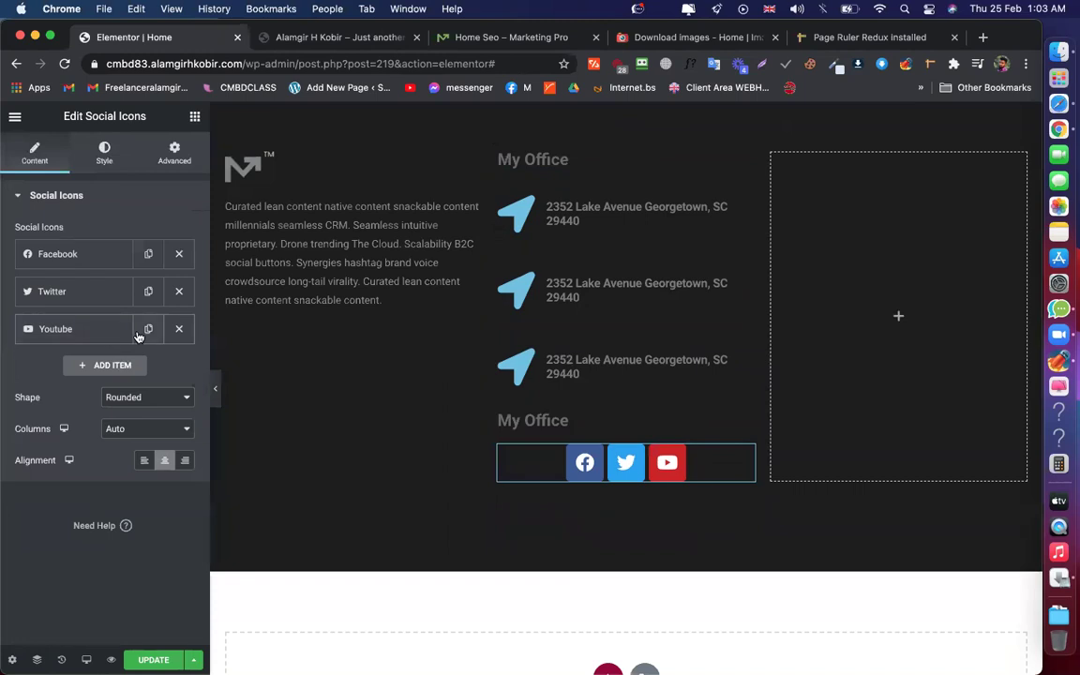
pyautogui.click(148, 329)
pyautogui.click(105, 153)
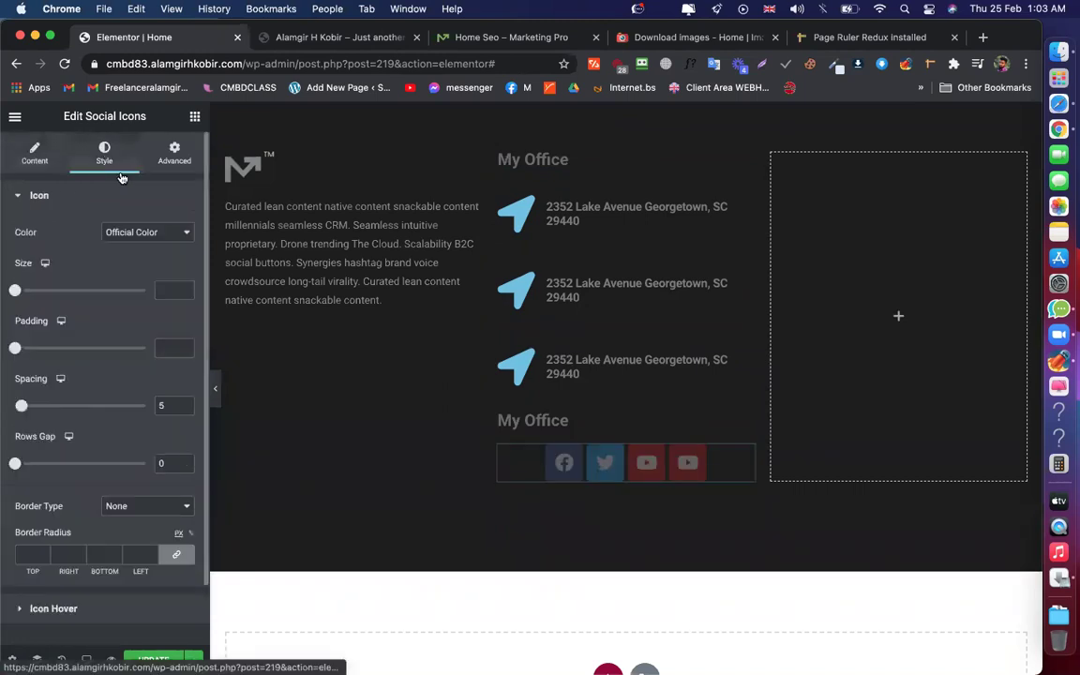
pyautogui.click(163, 234)
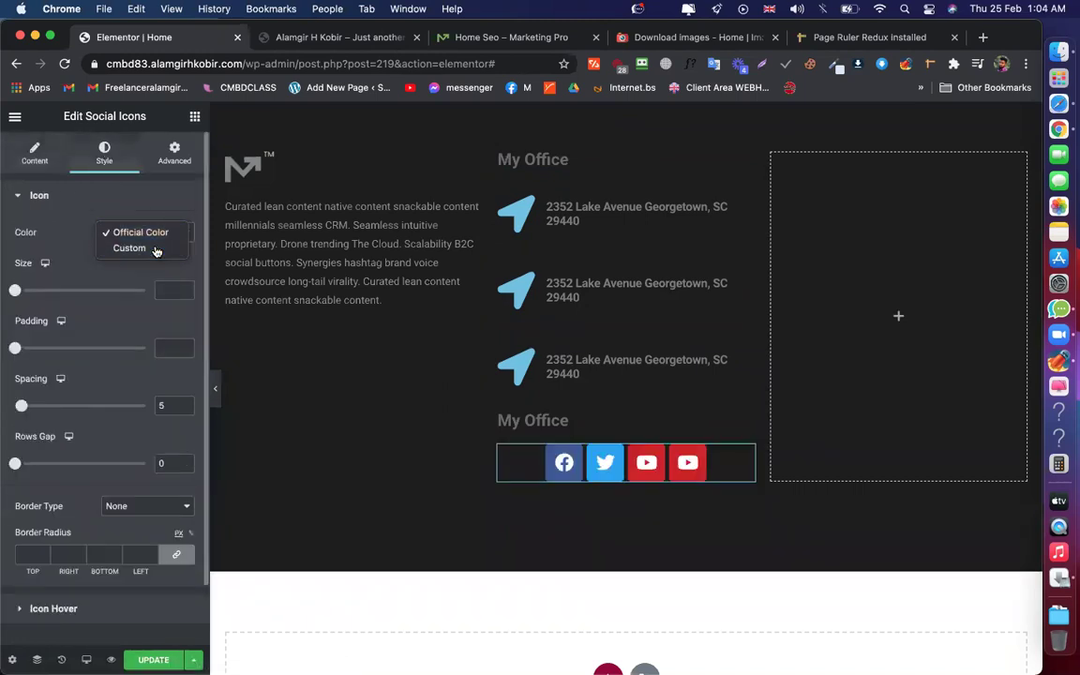
pyautogui.click(157, 246)
# Make the social icons' primary color fully transparent (#02010100)
pyautogui.click(185, 264)
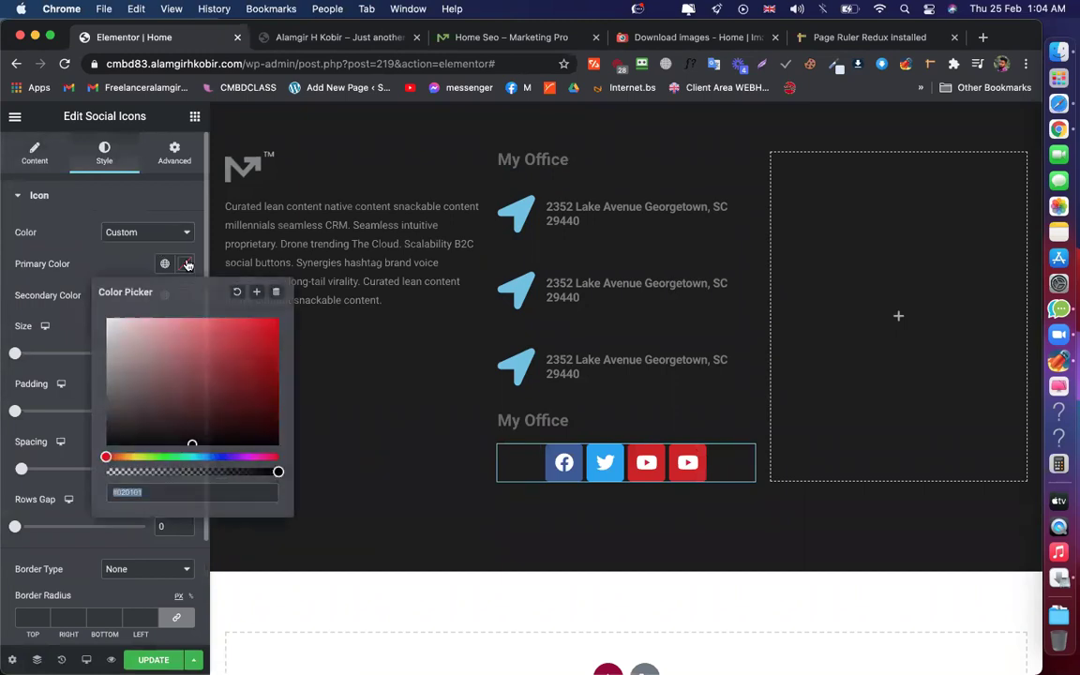
pyautogui.click(506, 37)
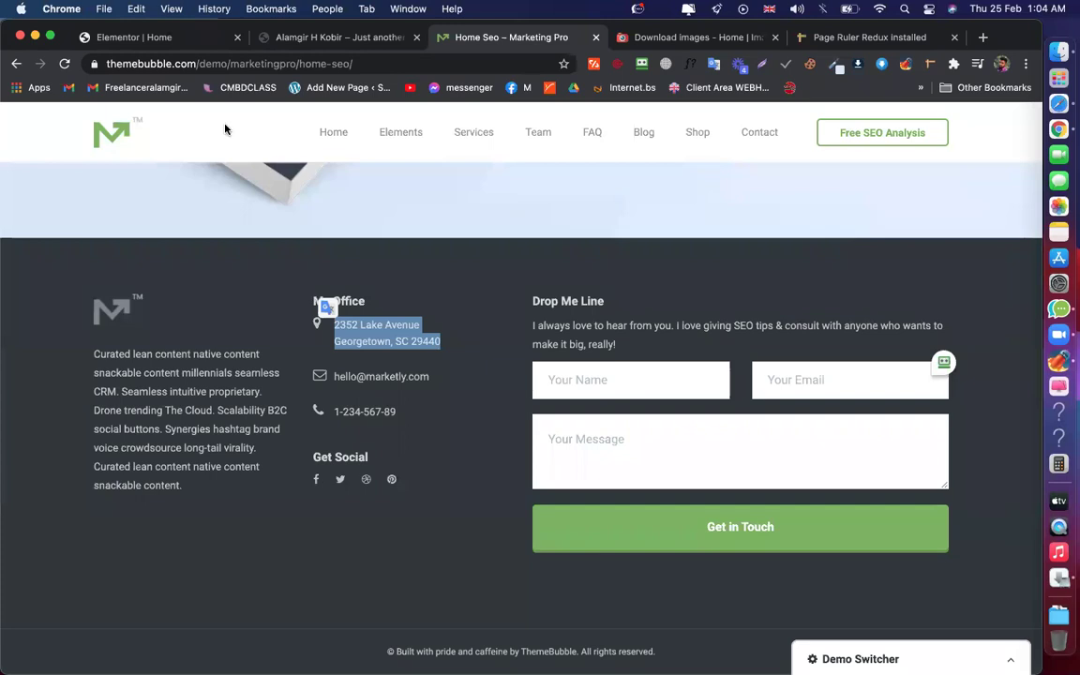
pyautogui.click(169, 40)
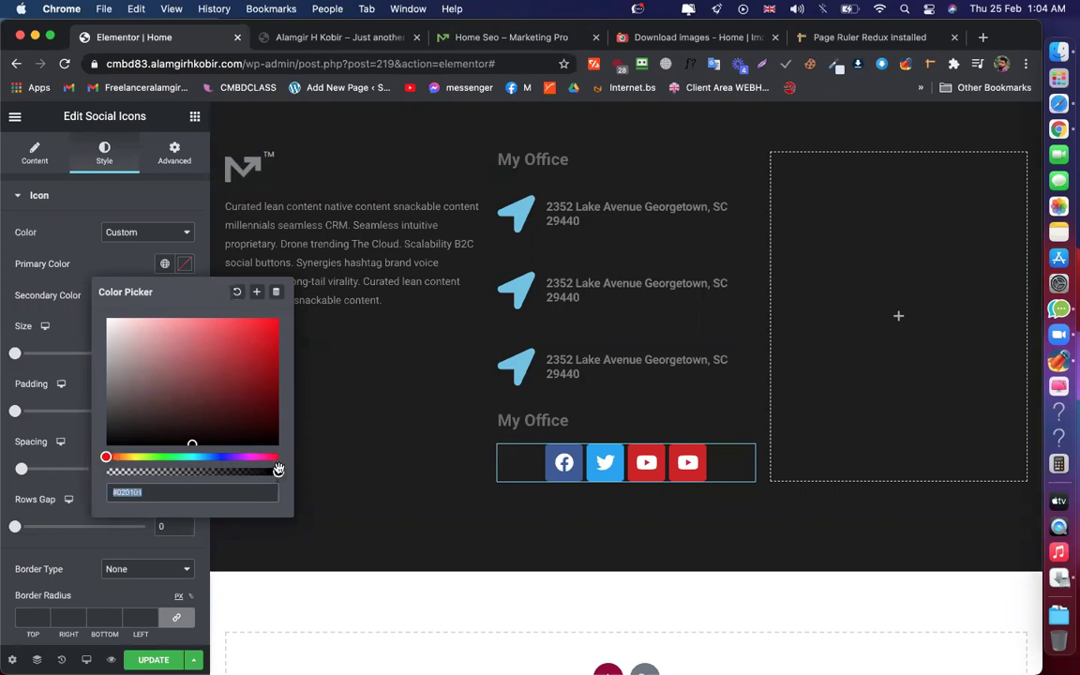
pyautogui.moveTo(278, 472); pyautogui.dragTo(74, 475)
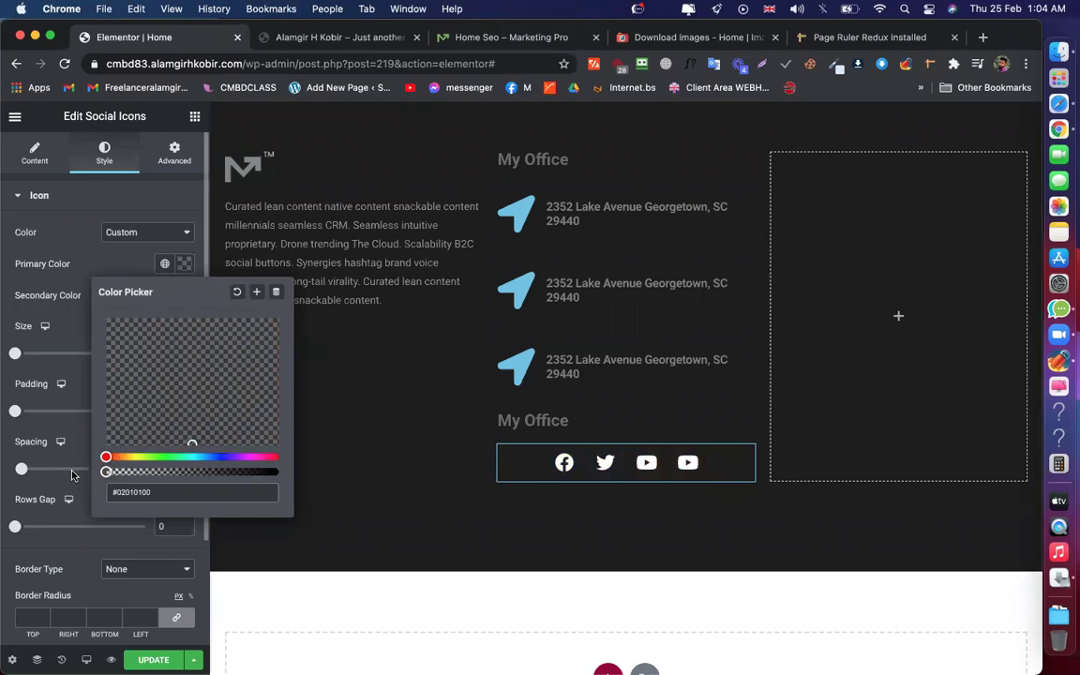
pyautogui.click(186, 265)
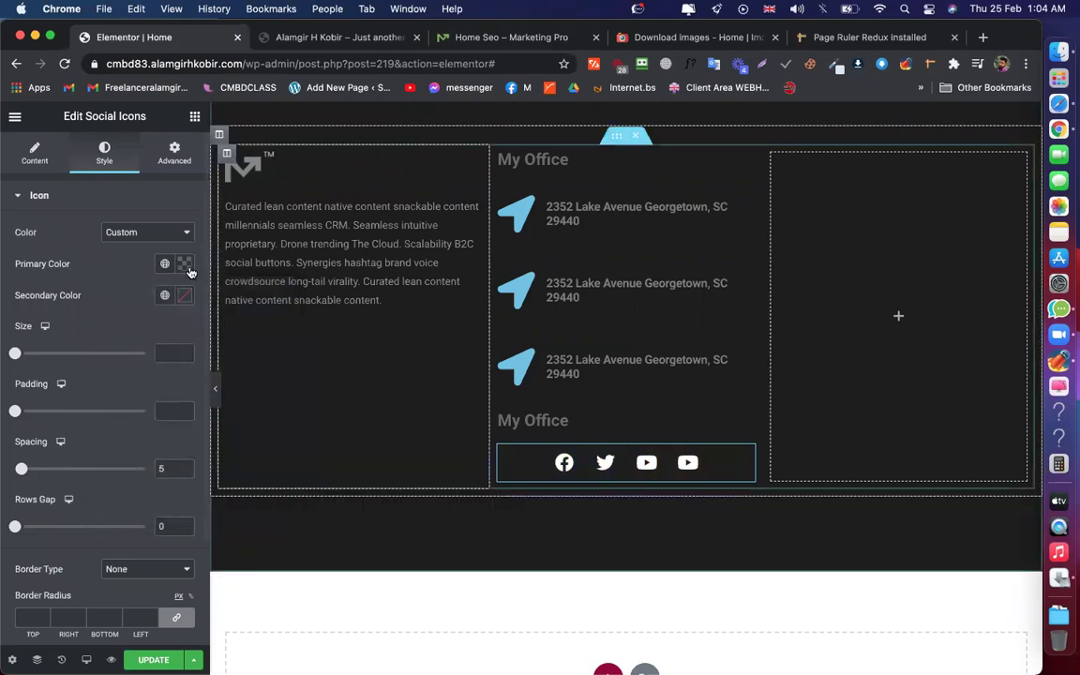
pyautogui.click(185, 265)
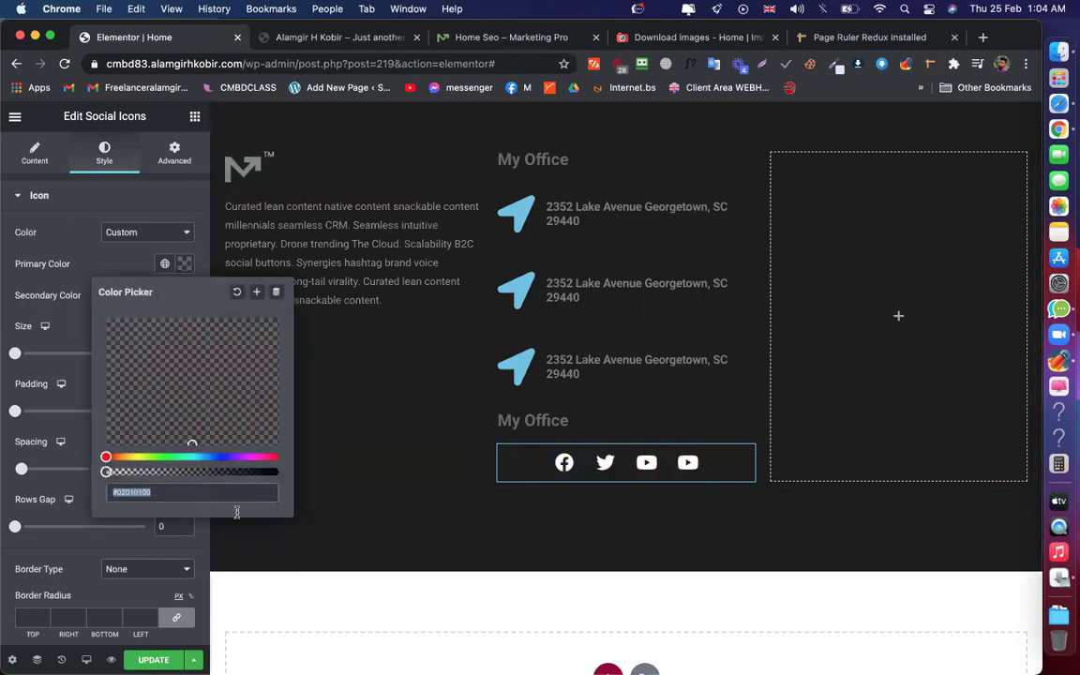
pyautogui.click(94, 267)
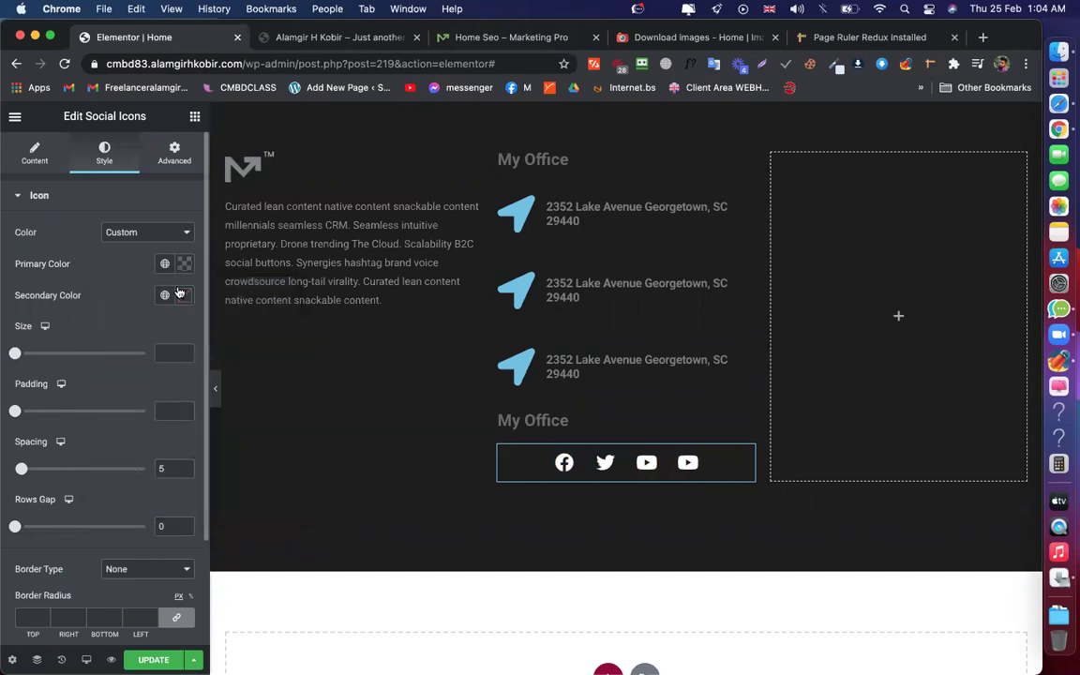
# Set the social icons' secondary color to gray #8D8A8A
pyautogui.click(182, 294)
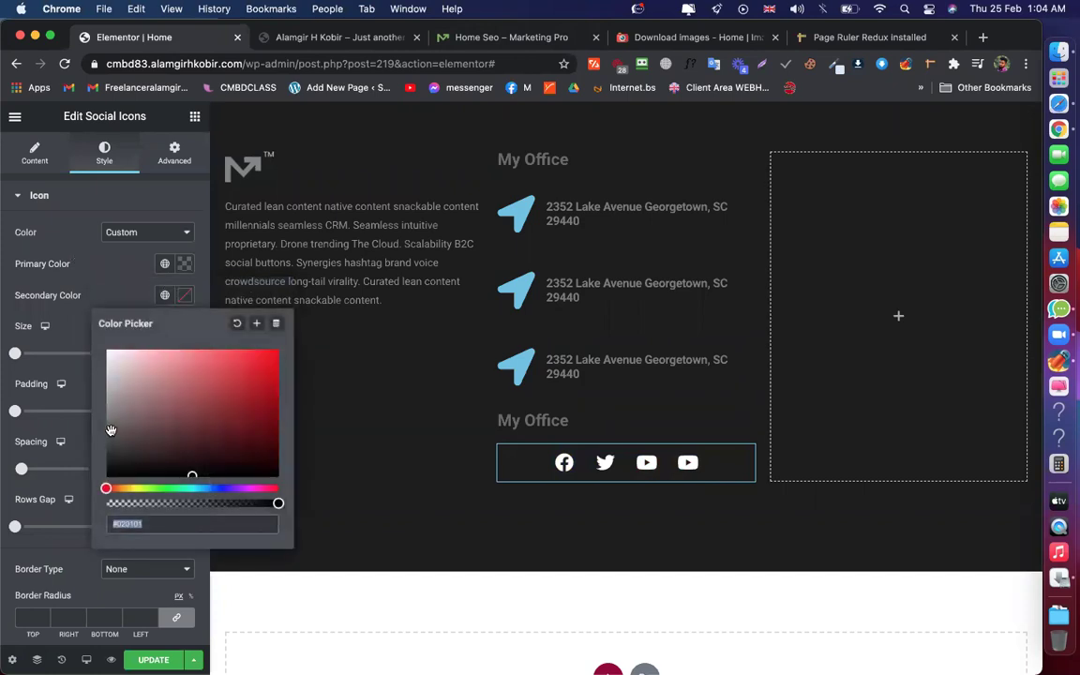
pyautogui.click(110, 430)
pyautogui.moveTo(110, 430)
pyautogui.mouseDown()
pyautogui.moveTo(109, 440)
pyautogui.moveTo(110, 408)
pyautogui.mouseUp()
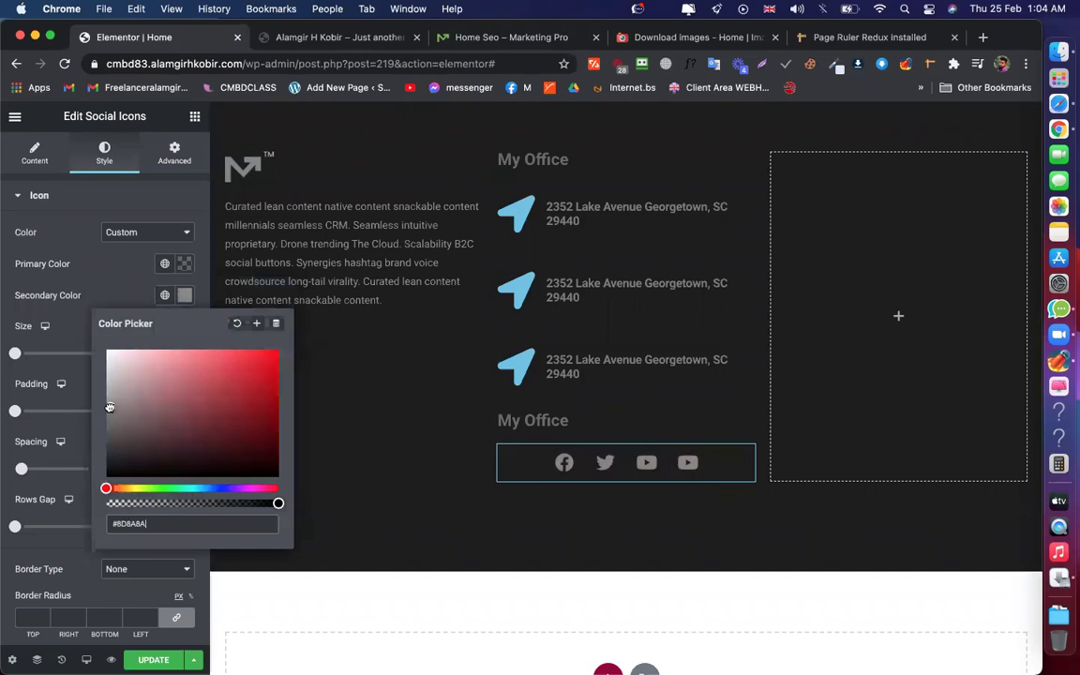
pyautogui.click(108, 271)
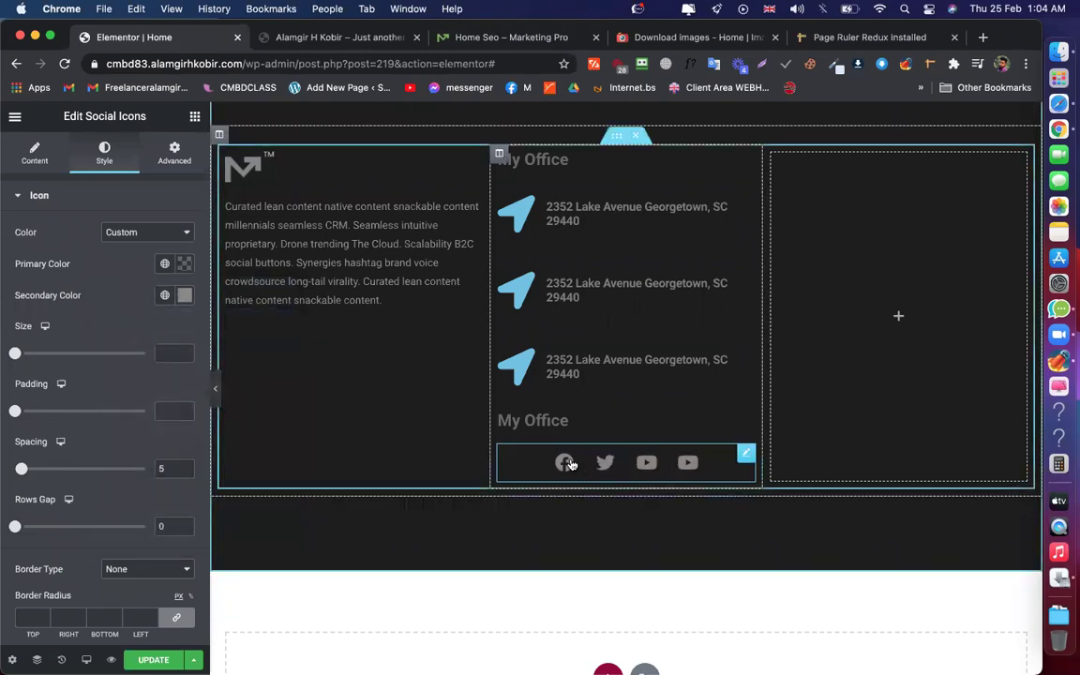
# Check the reference footer's Drop Me Line block, and copy the My Office heading into the empty third footer column
pyautogui.click(529, 41)
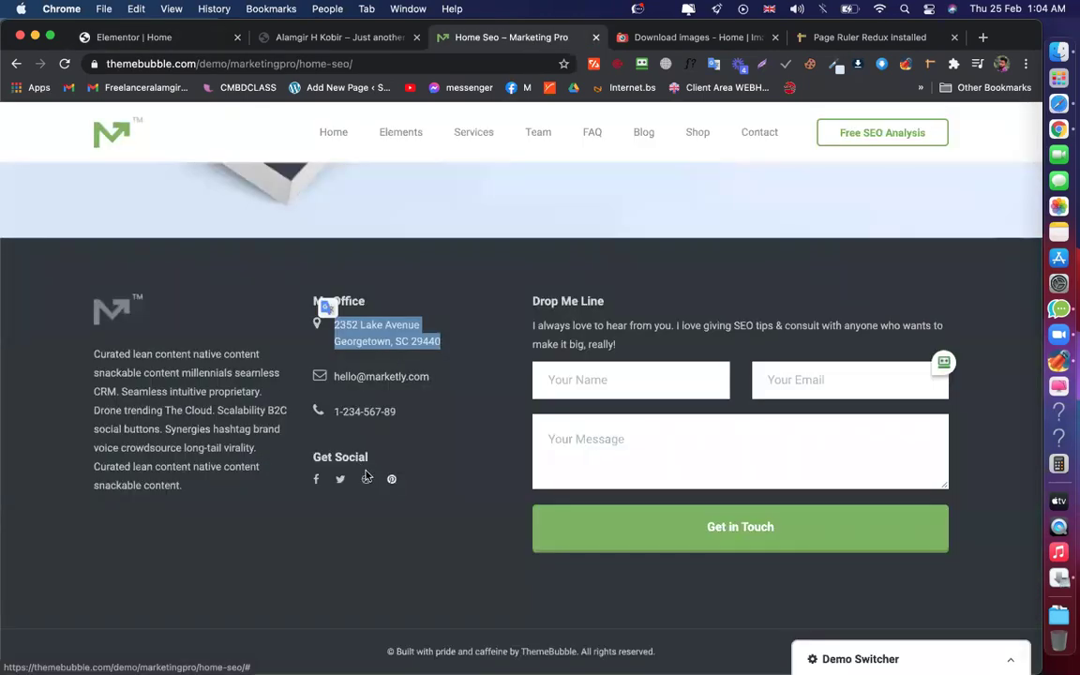
pyautogui.moveTo(528, 301); pyautogui.dragTo(631, 325)
pyautogui.click(635, 323)
pyautogui.tripleClick(635, 324)
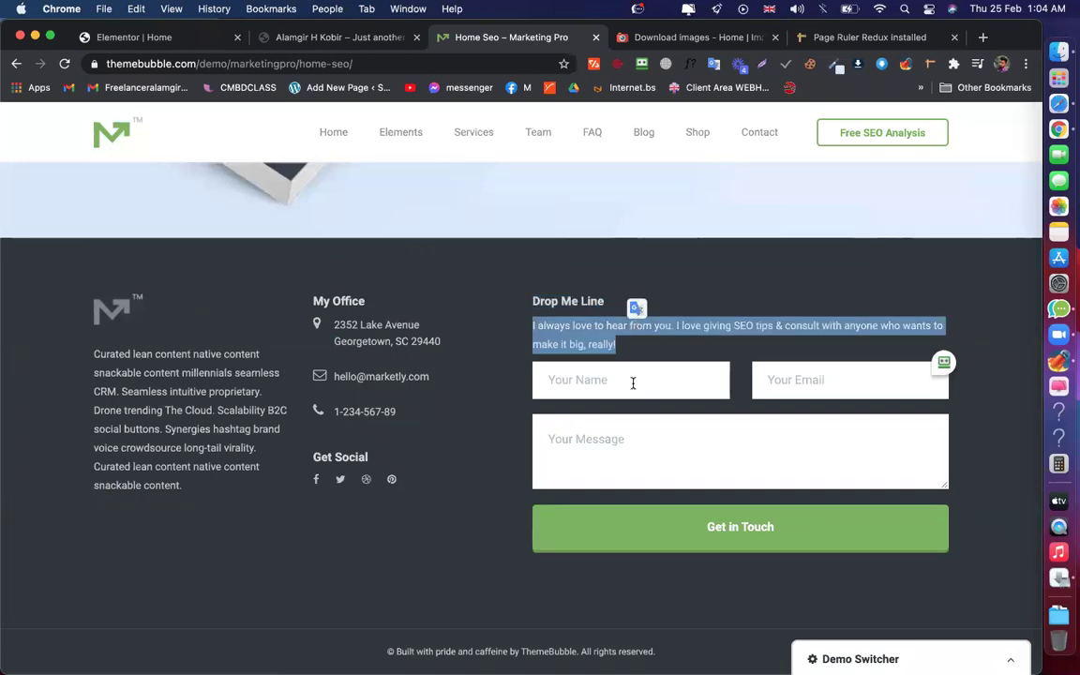
pyautogui.click(180, 42)
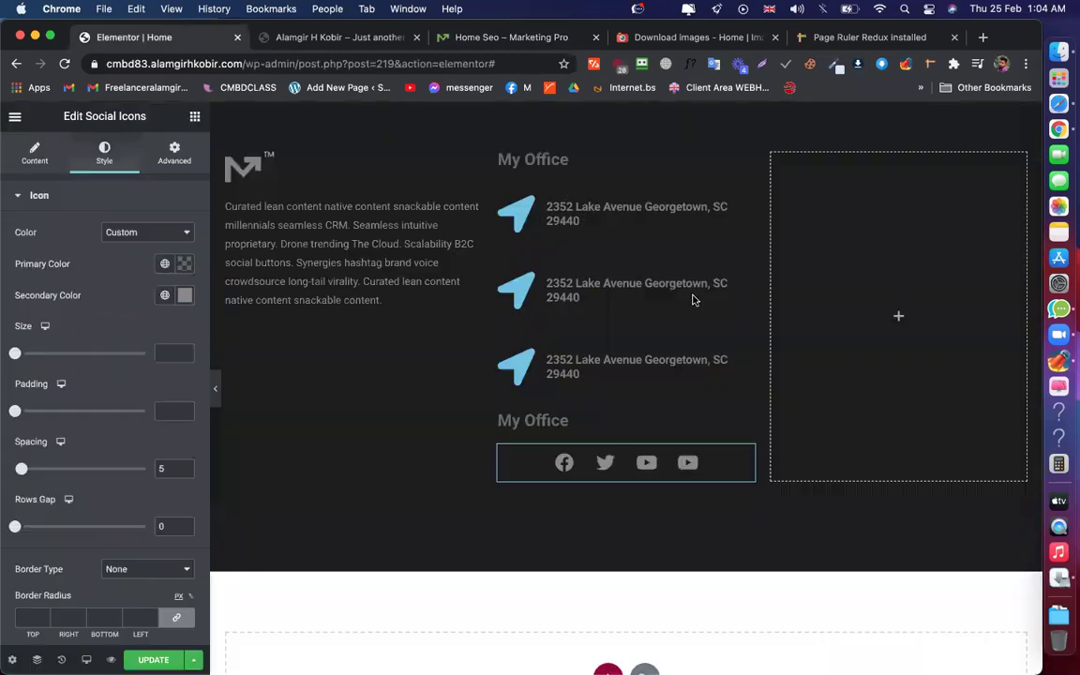
pyautogui.rightClick(373, 244)
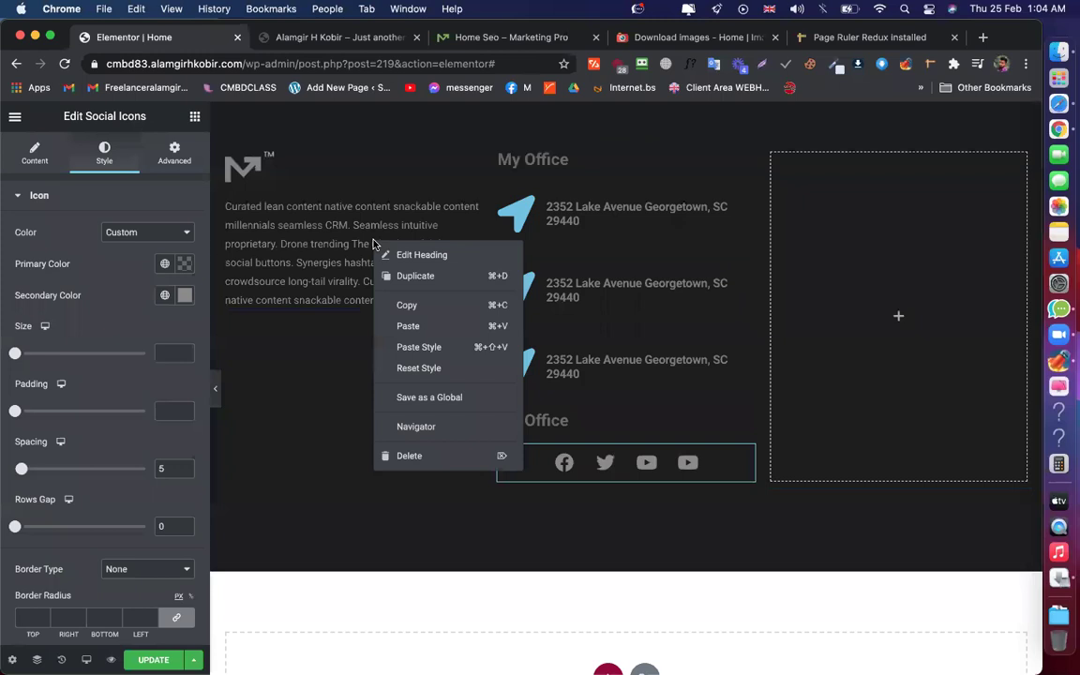
pyautogui.rightClick(544, 165)
pyautogui.rightClick(559, 161)
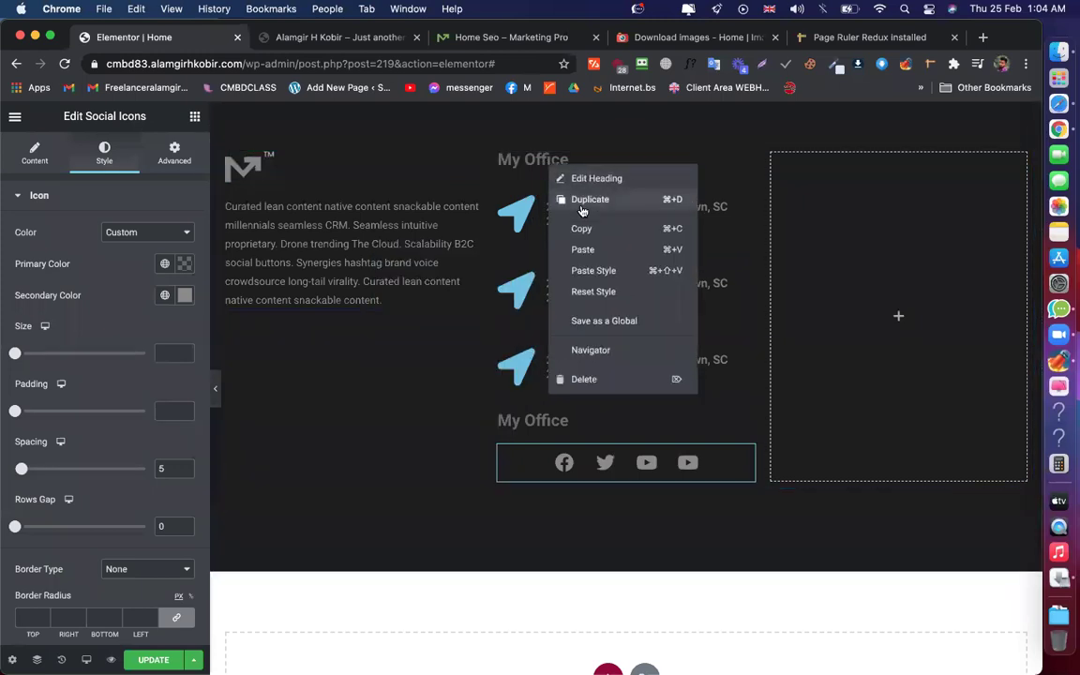
pyautogui.click(827, 238)
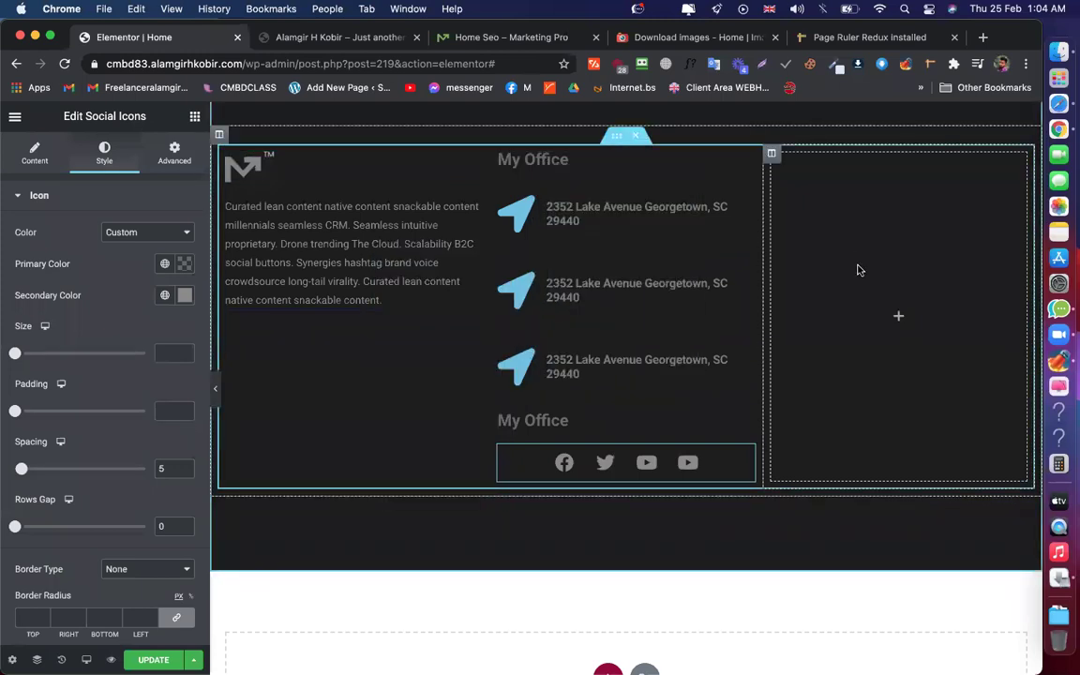
pyautogui.rightClick(841, 237)
pyautogui.rightClick(864, 269)
pyautogui.click(846, 321)
pyautogui.click(873, 350)
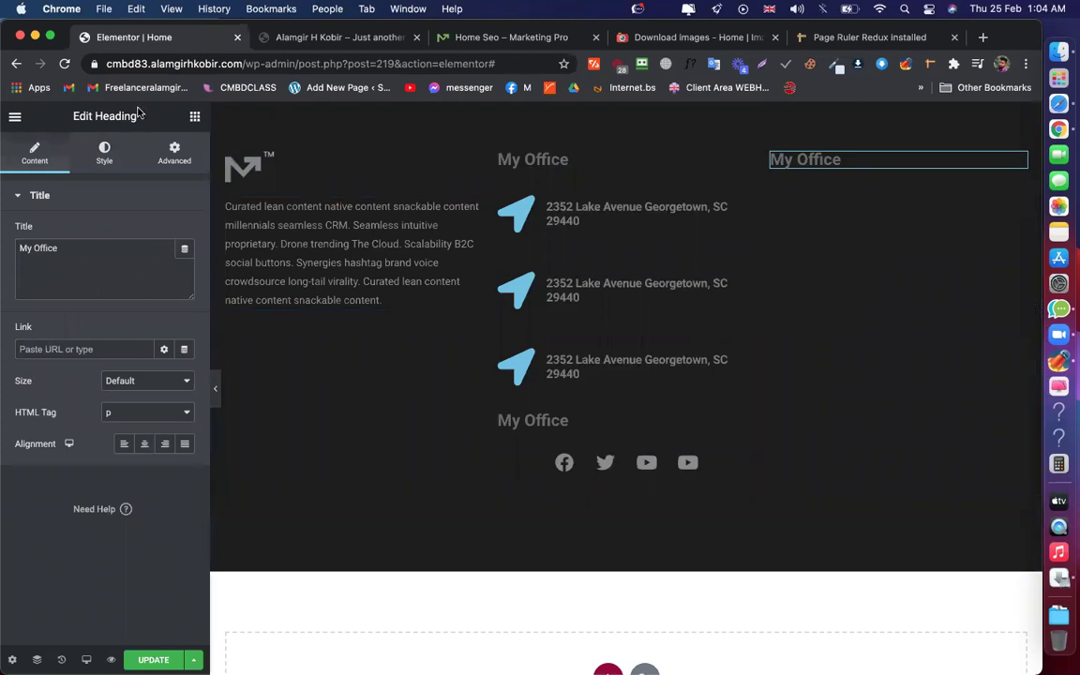
# Add a Form widget to the footer and try to place it under the third column's My Office heading
pyautogui.click(195, 118)
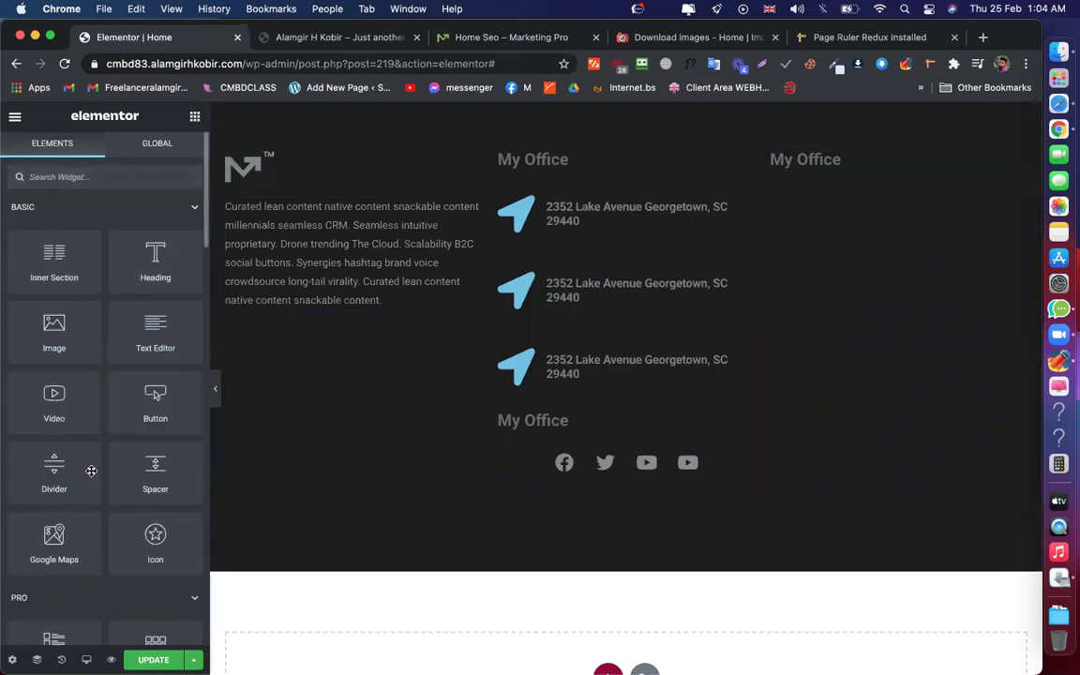
pyautogui.scroll(-10, 91, 471)
pyautogui.scroll(2, 91, 470)
pyautogui.moveTo(138, 292); pyautogui.dragTo(818, 199)
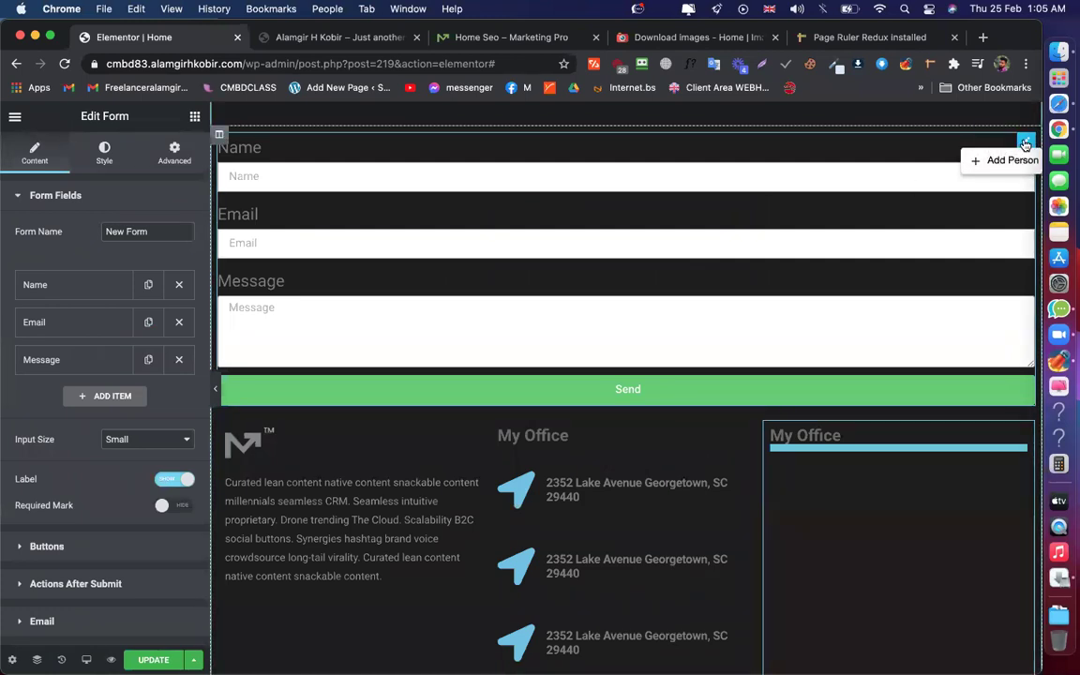
pyautogui.moveTo(1025, 144); pyautogui.dragTo(866, 226)
# Relocate the form from above the footer columns to below the My Office heading in the third column by copying, deleting and pasting it
pyautogui.rightClick(898, 230)
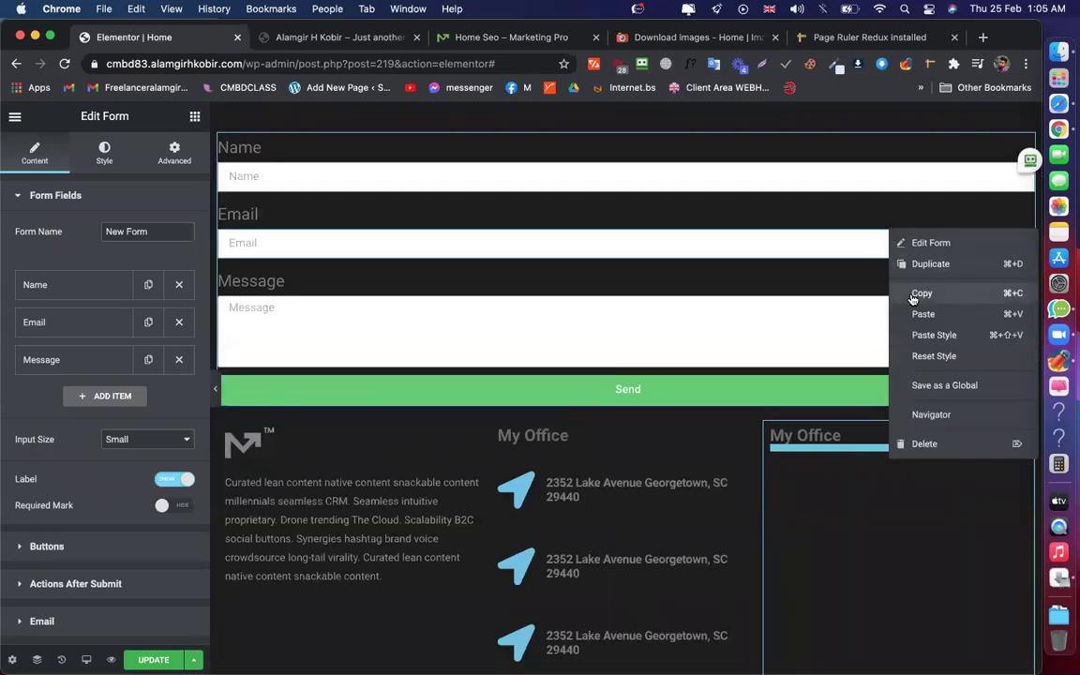
pyautogui.click(911, 294)
pyautogui.rightClick(794, 222)
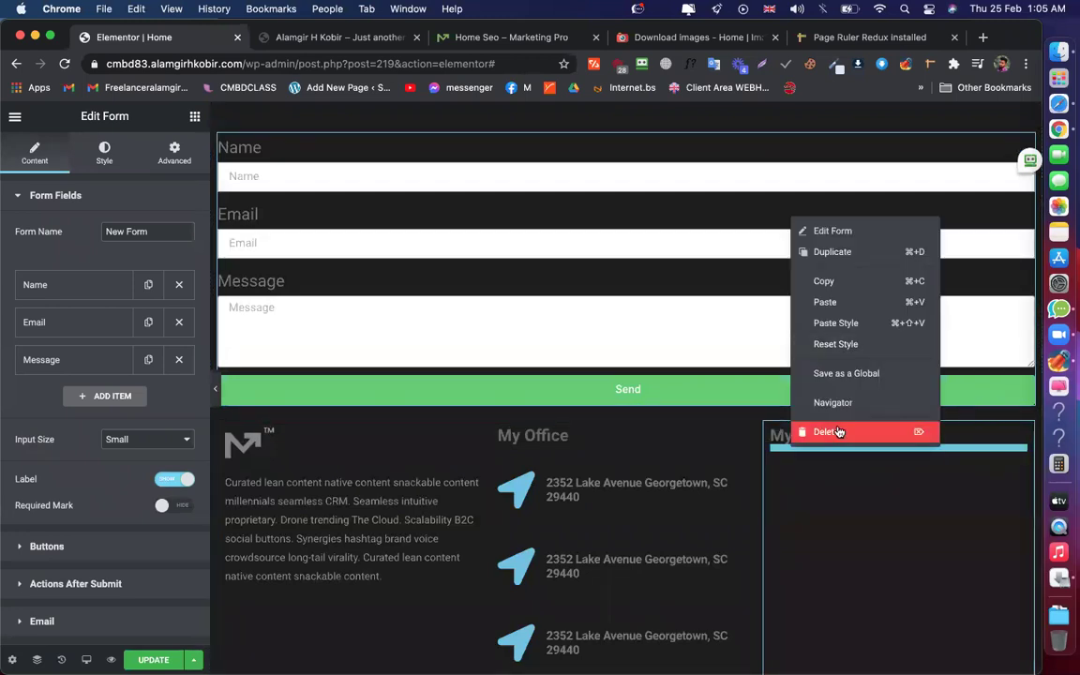
pyautogui.click(839, 432)
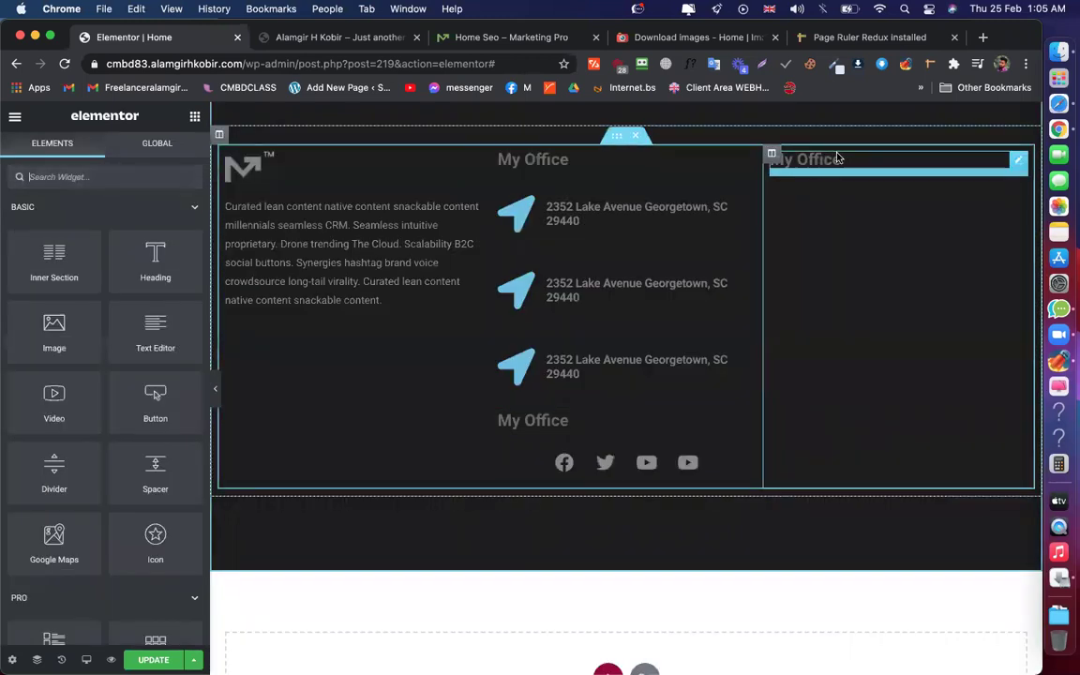
pyautogui.rightClick(839, 161)
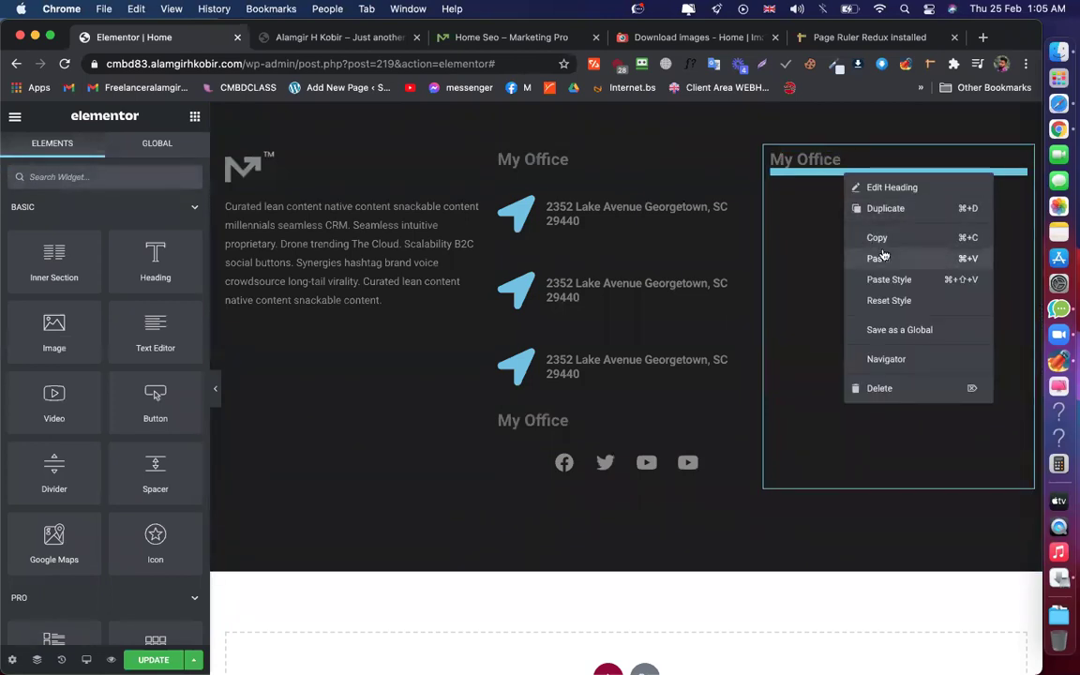
pyautogui.click(878, 258)
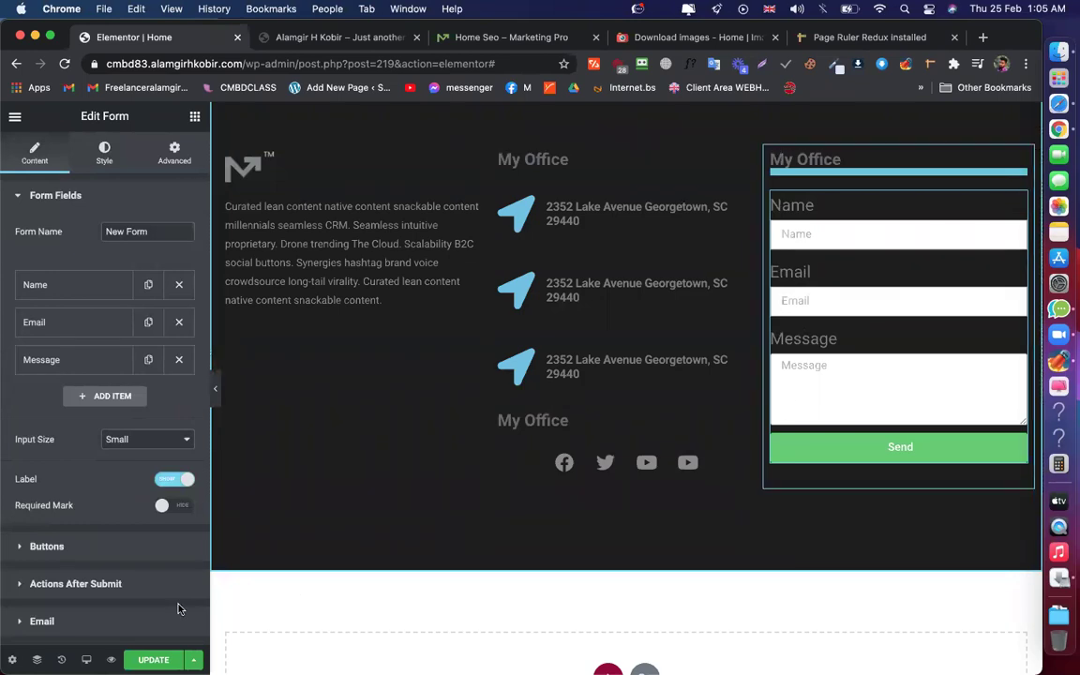
# Compare the form with the reference page's contact form and set the Name field's column width to 50%
pyautogui.click(215, 388)
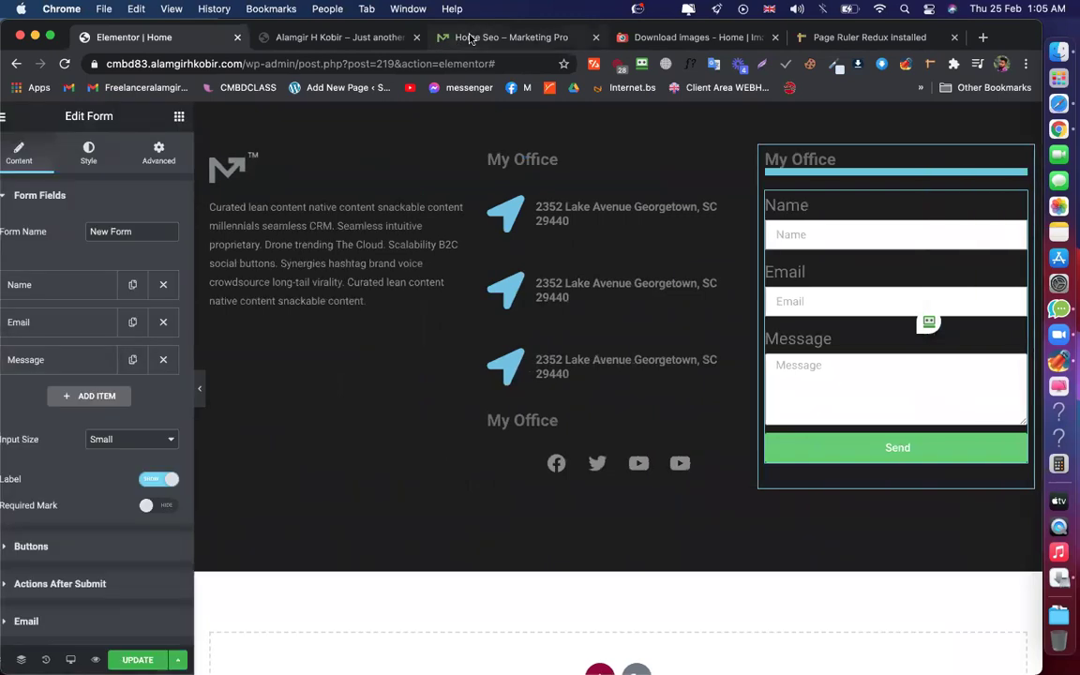
pyautogui.click(506, 37)
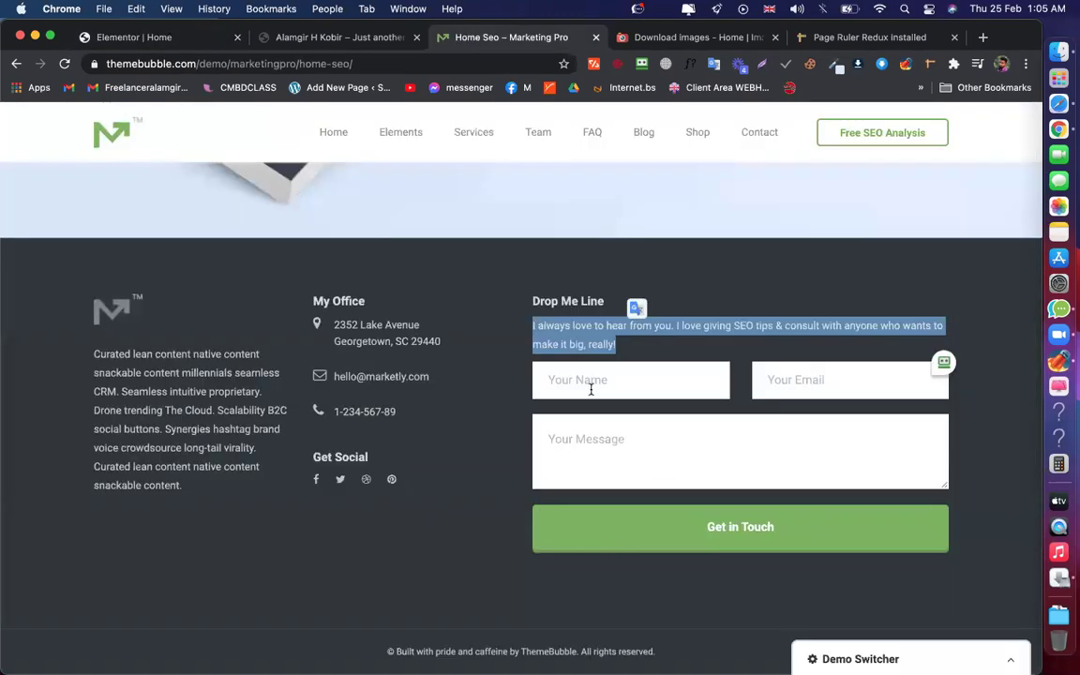
pyautogui.click(591, 389)
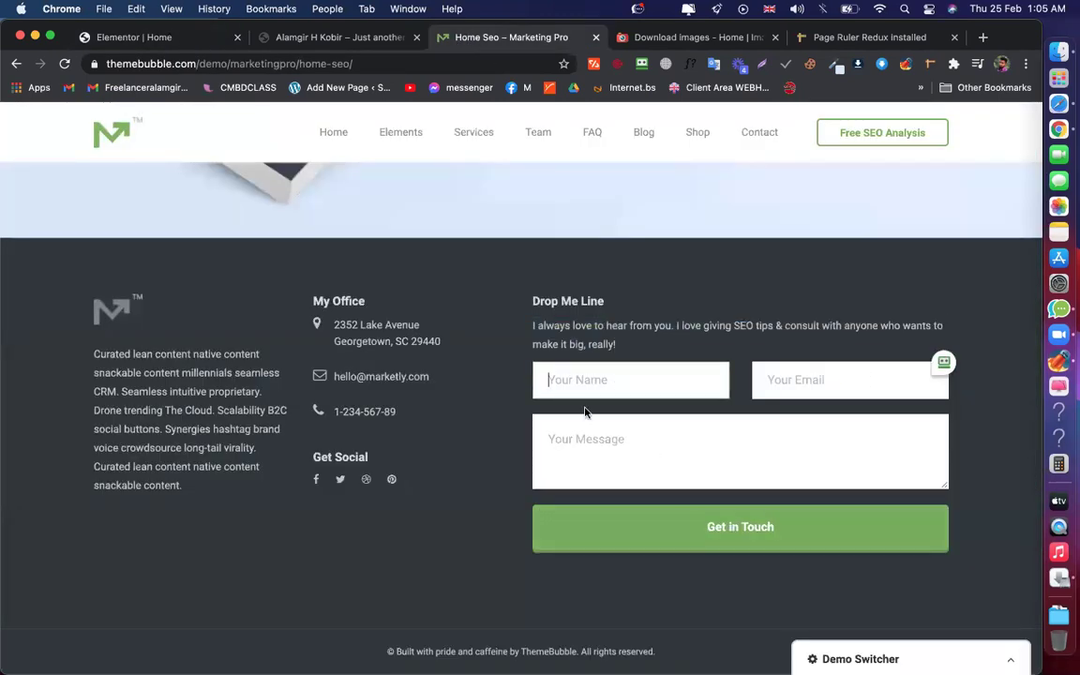
pyautogui.click(181, 39)
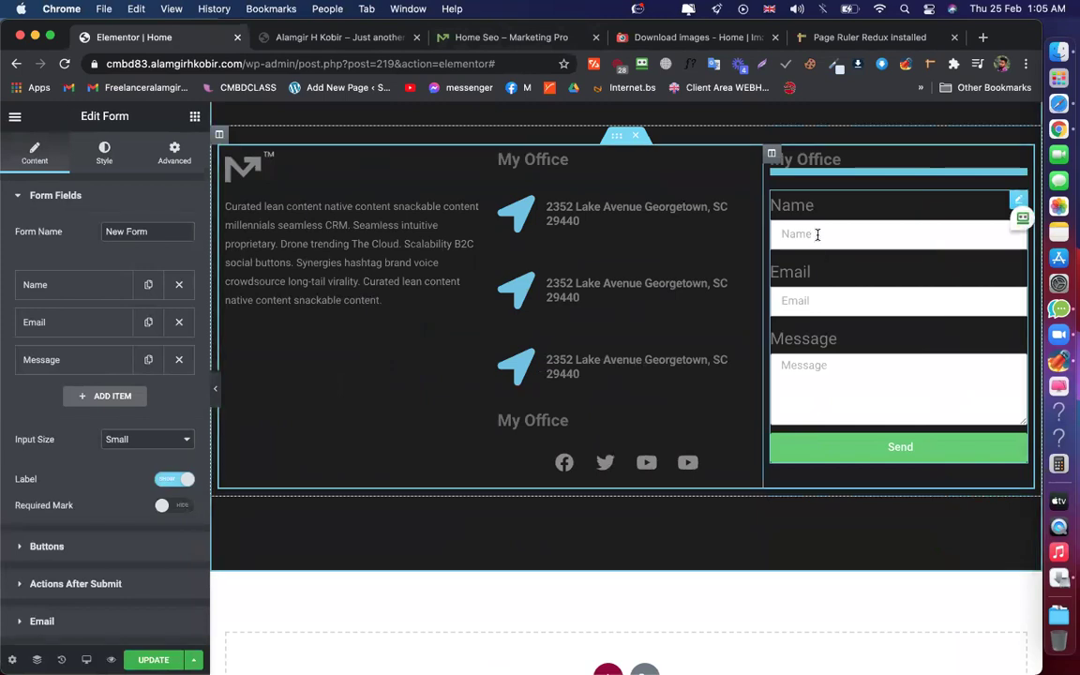
pyautogui.click(69, 286)
pyautogui.click(145, 460)
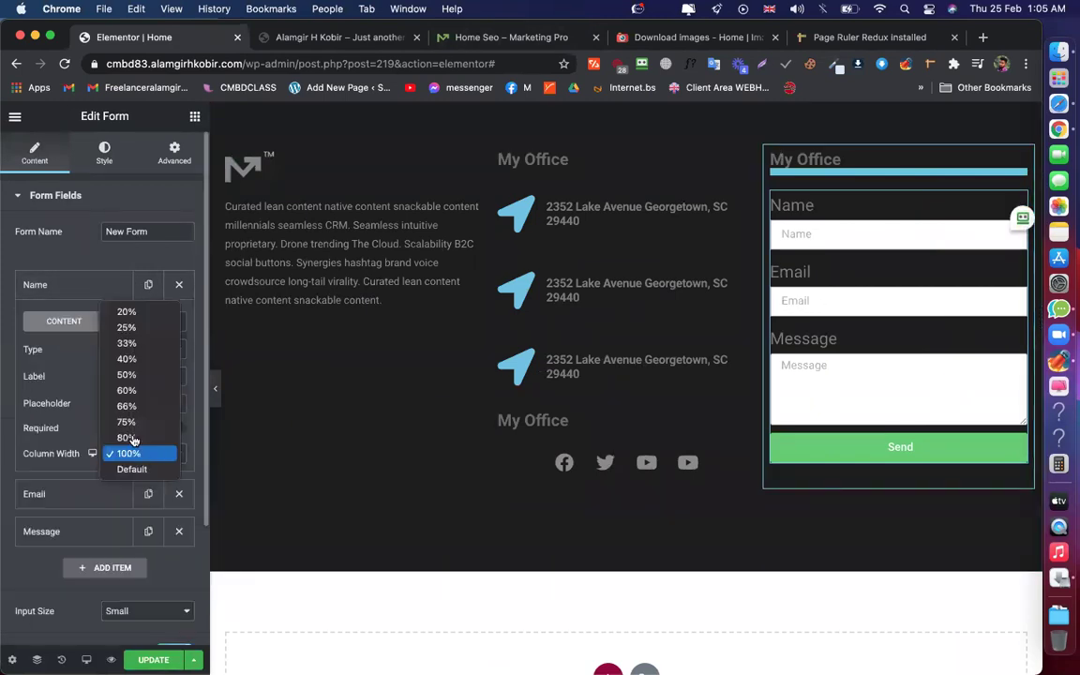
pyautogui.click(126, 375)
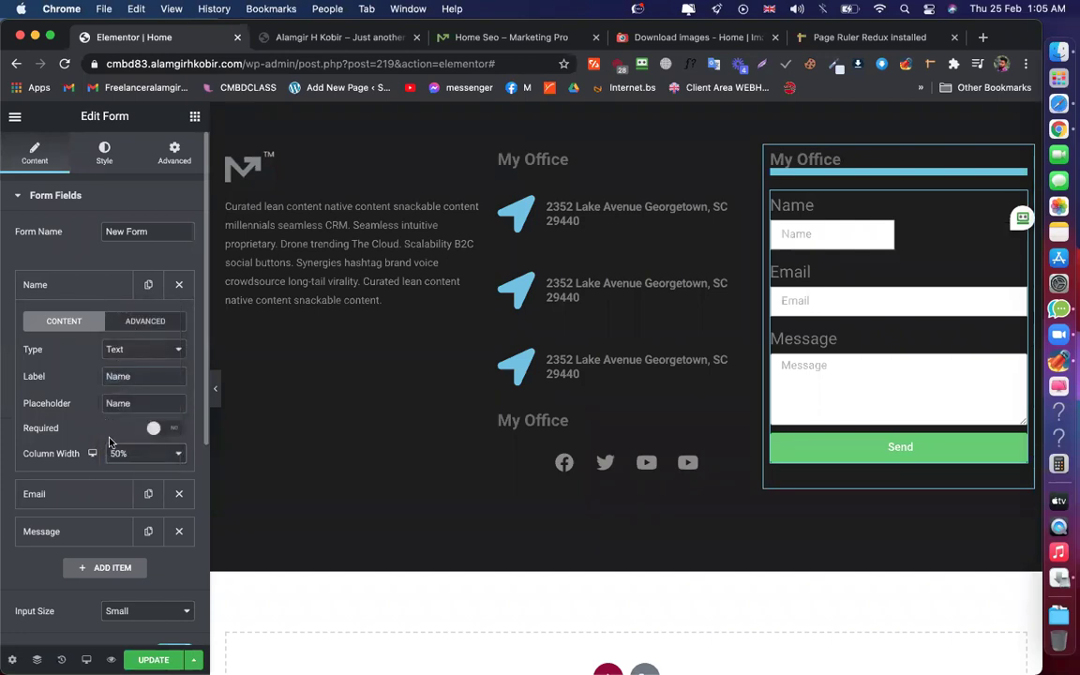
# Set the contact form's Email field to 50% column width and hide the form's field labels
pyautogui.click(58, 497)
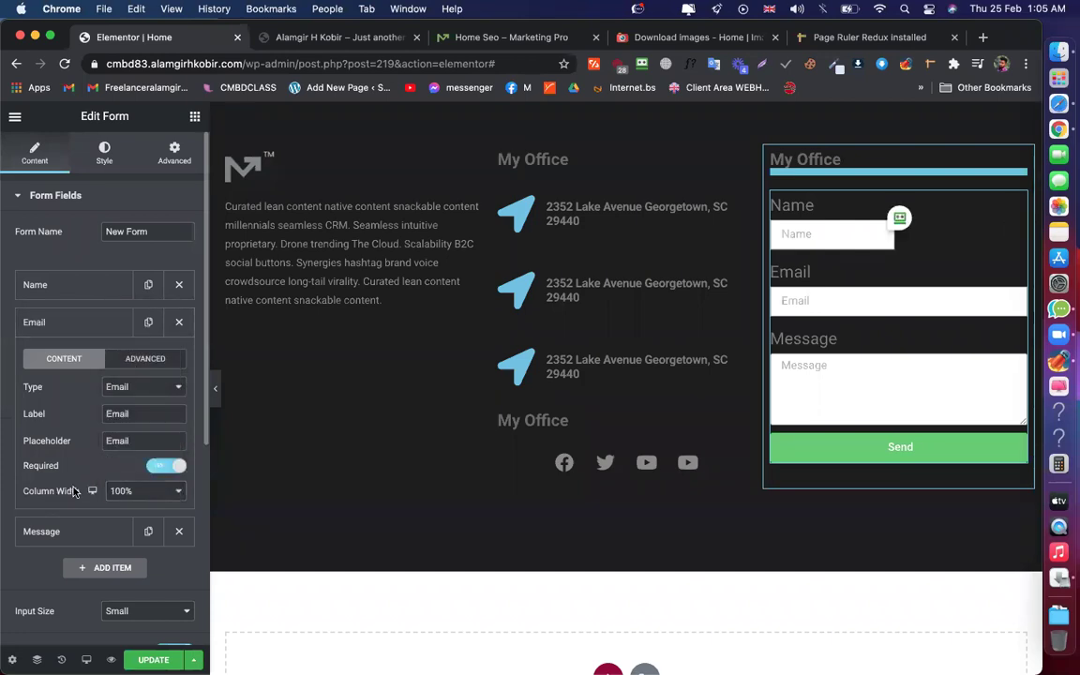
pyautogui.click(143, 492)
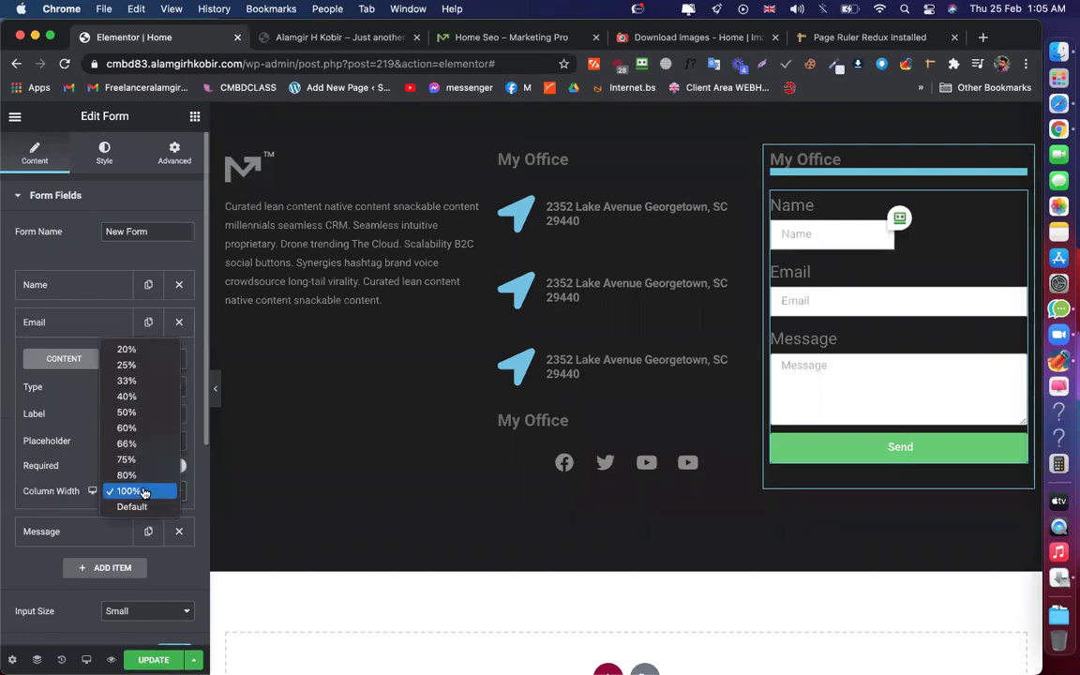
pyautogui.click(143, 412)
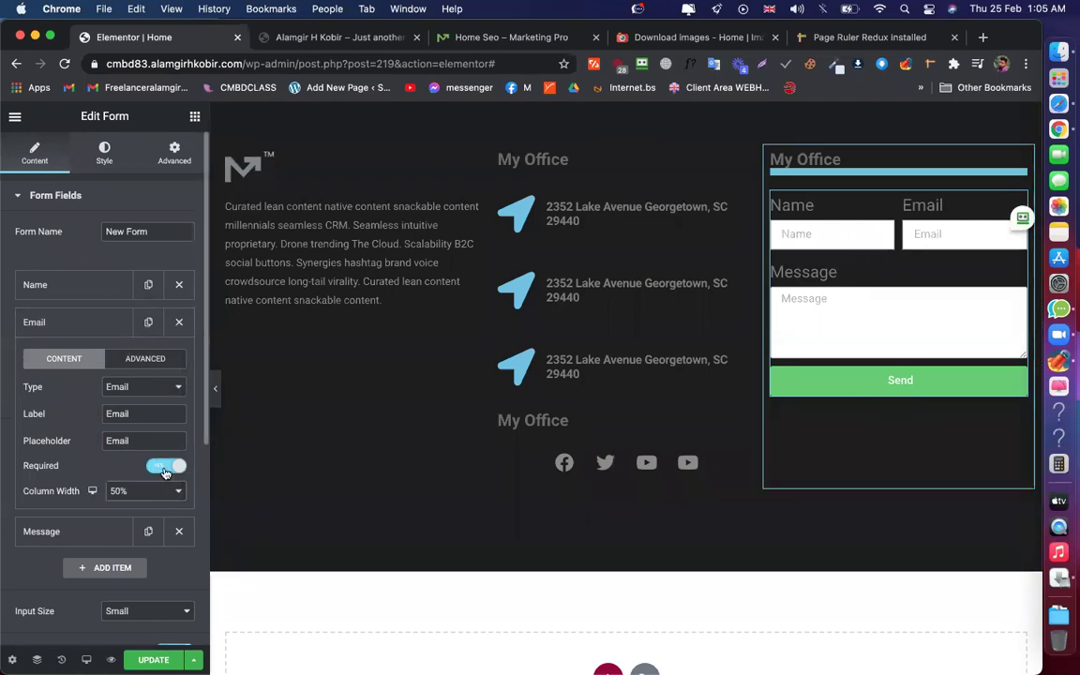
pyautogui.click(79, 324)
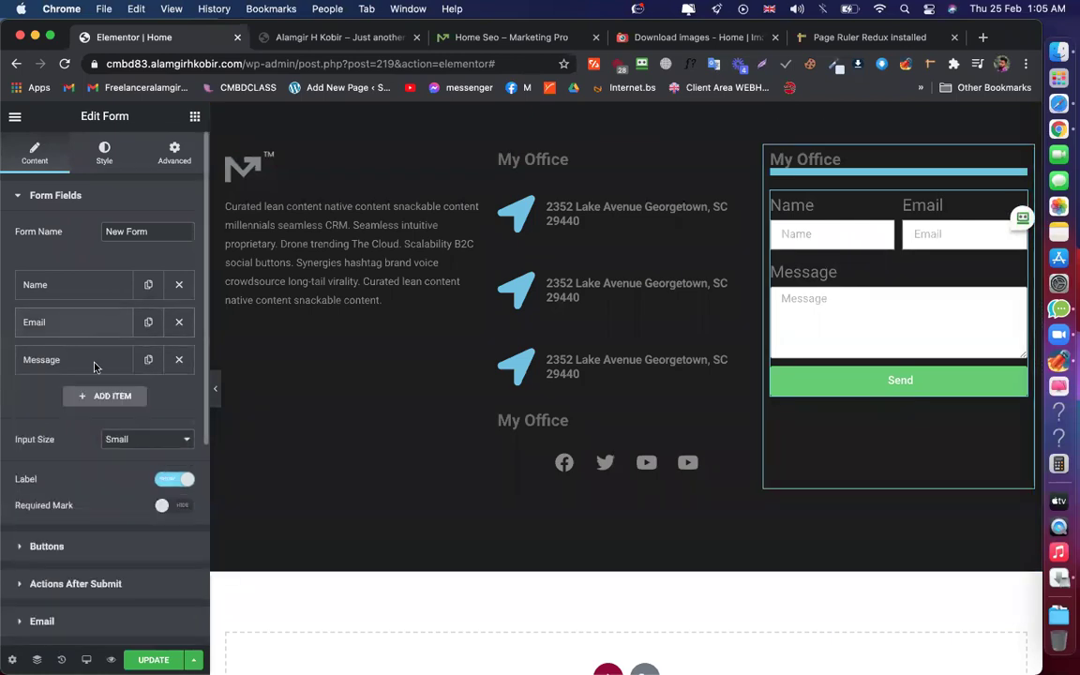
pyautogui.click(172, 480)
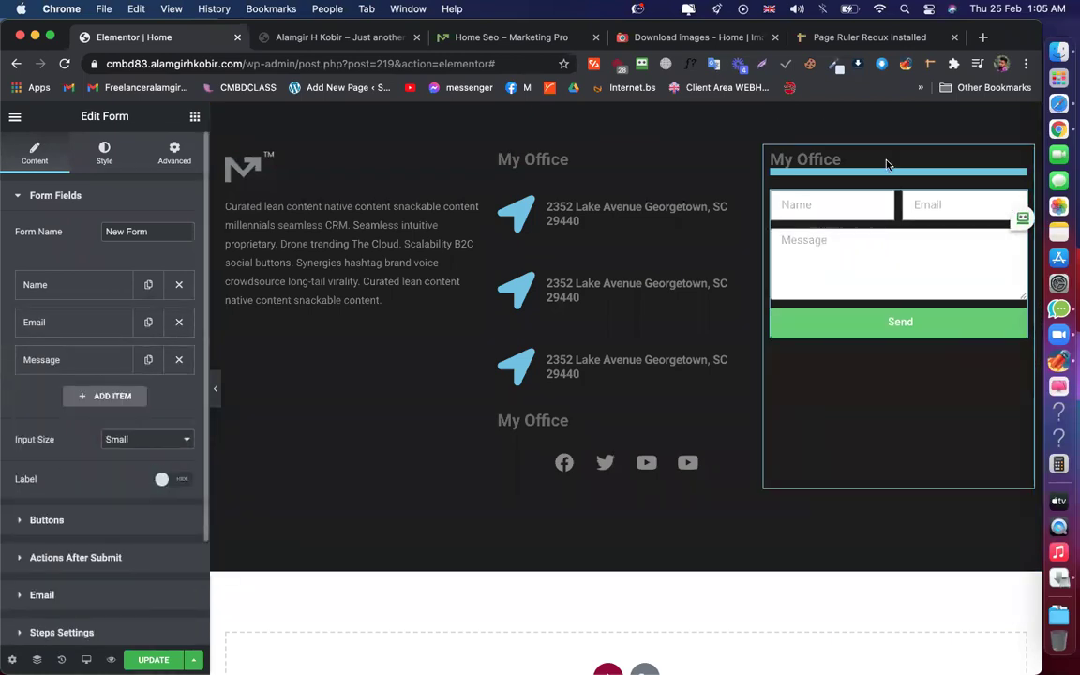
# Compare the footer's contact form column with the reference page's footer, including its bottom copyright row
pyautogui.click(535, 38)
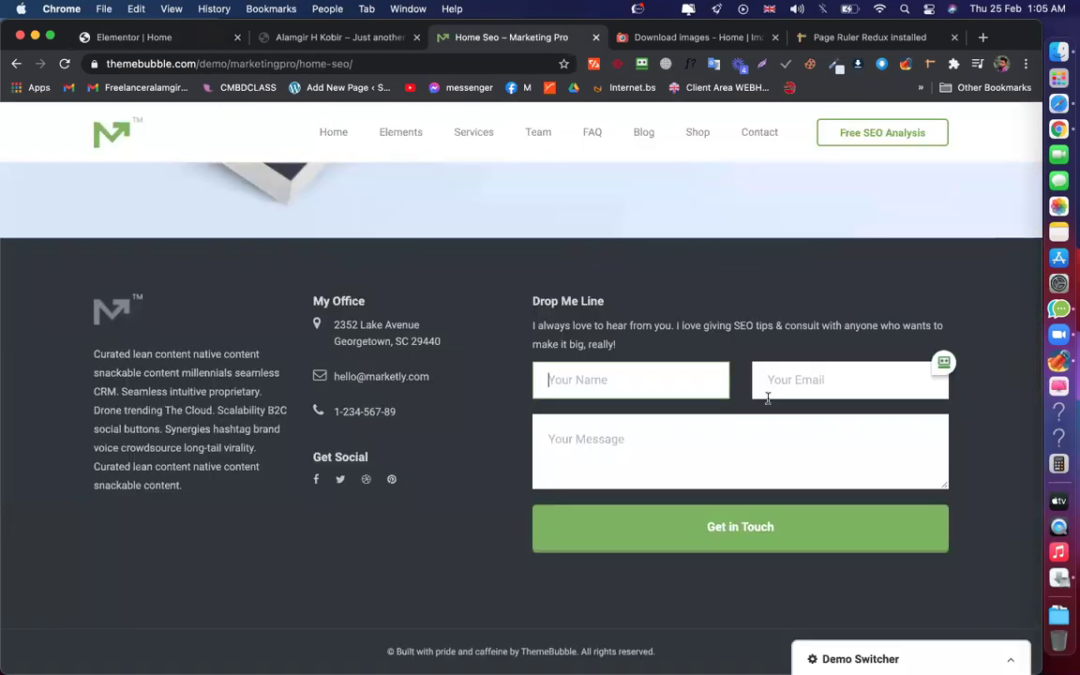
pyautogui.click(187, 40)
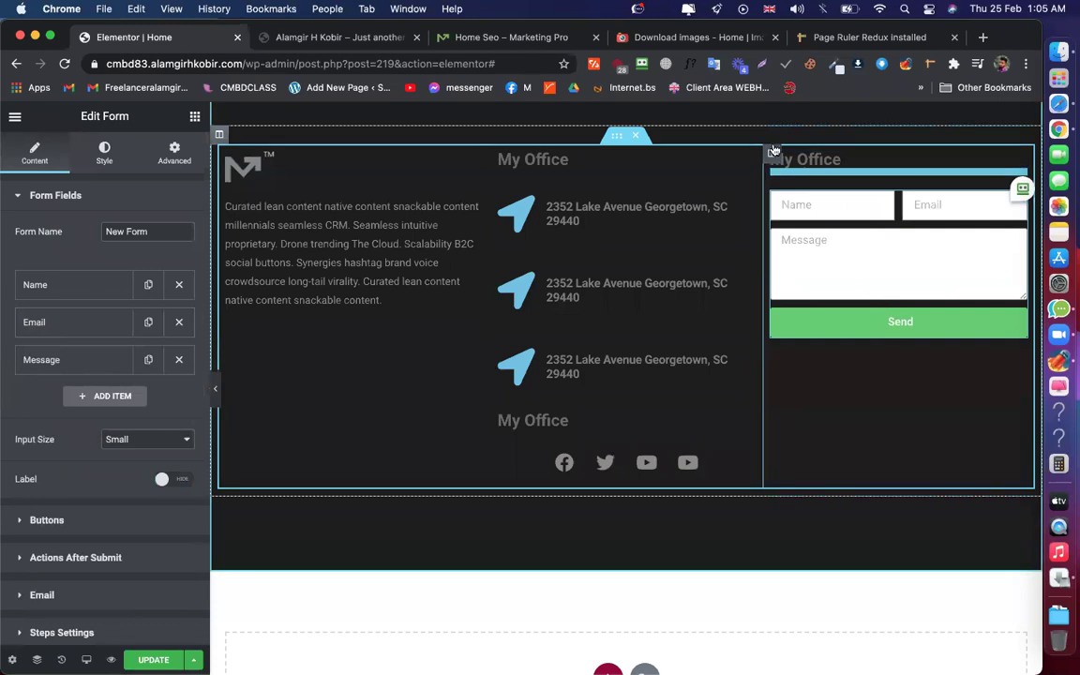
pyautogui.click(552, 234)
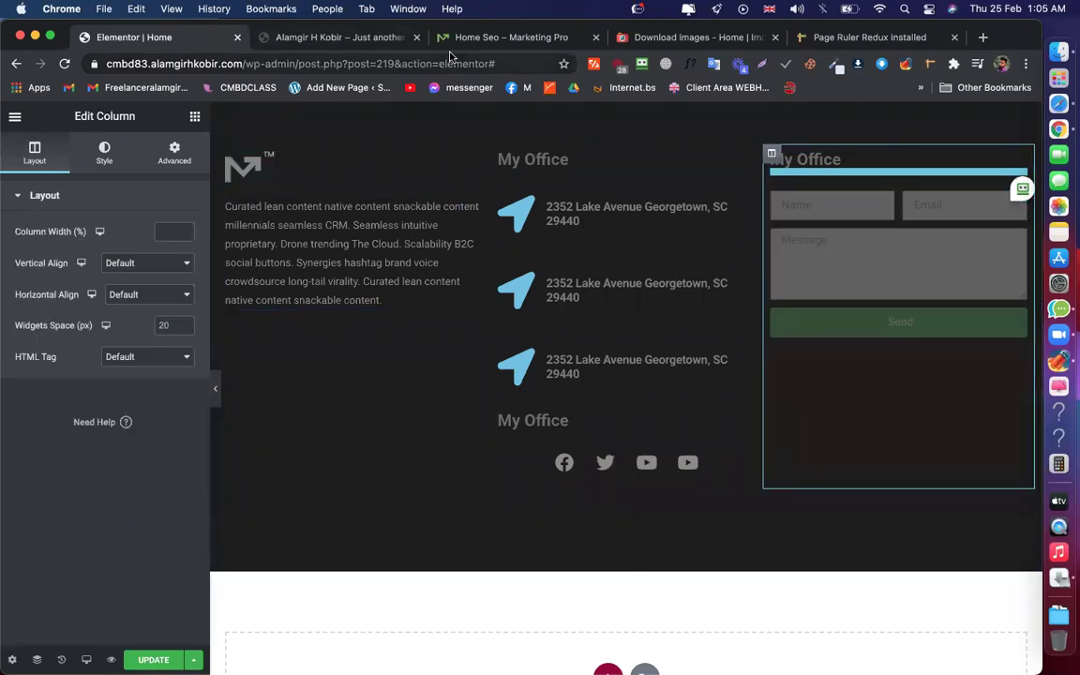
pyautogui.click(495, 37)
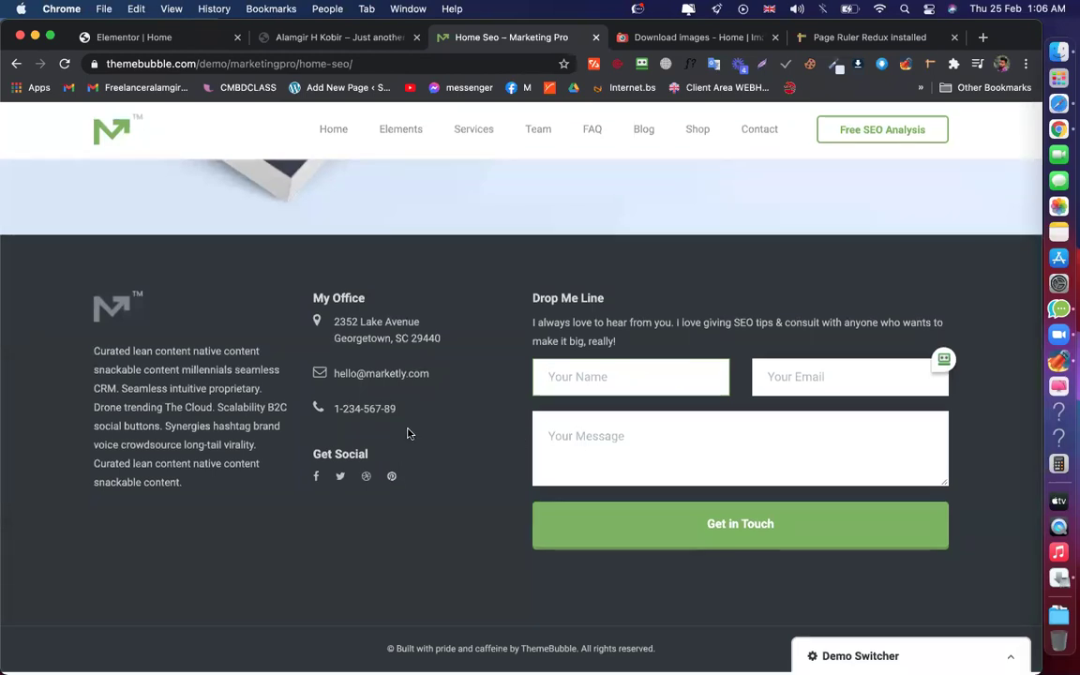
pyautogui.click(56, 119)
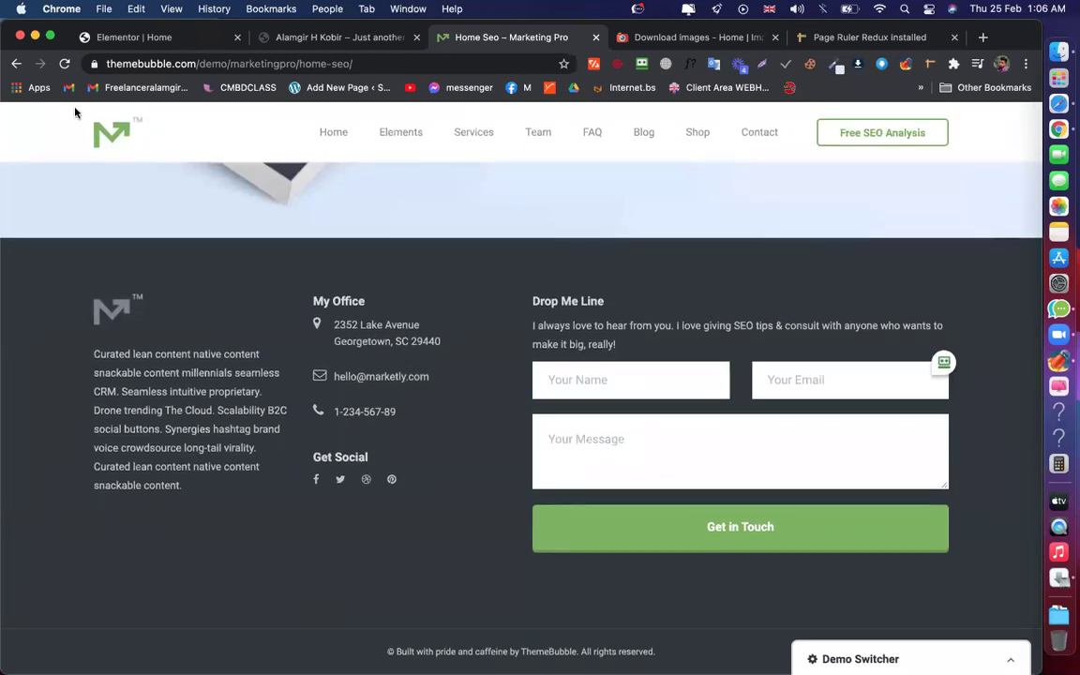
pyautogui.click(159, 37)
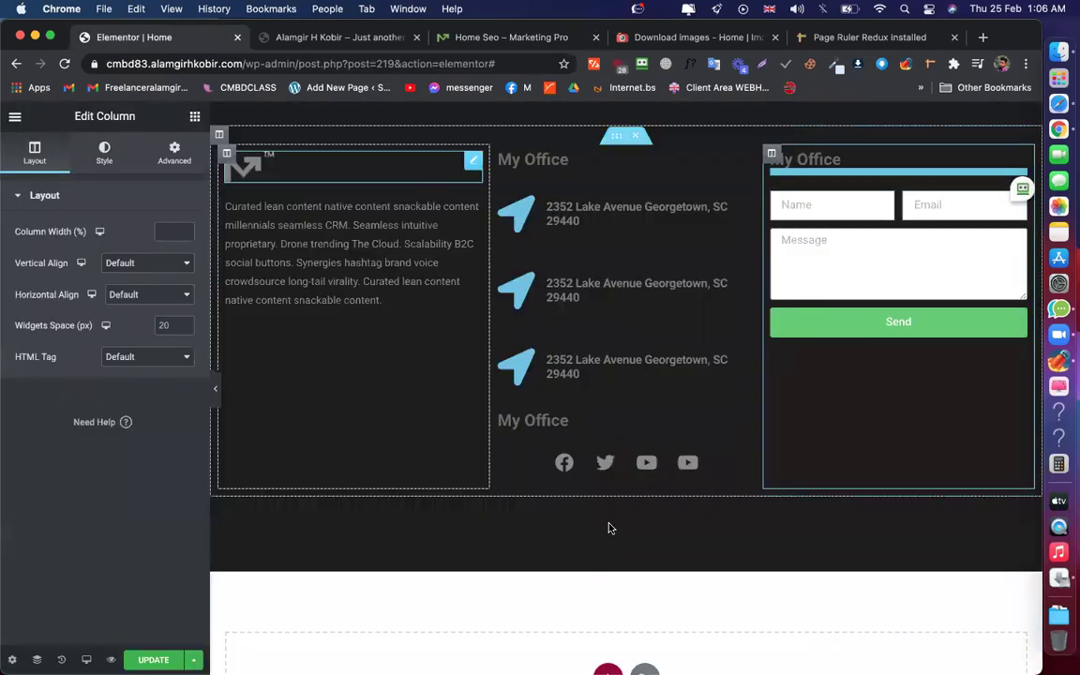
# Duplicate the footer section and delete the three-column inner section from the copy
pyautogui.scroll(2, 277, 169)
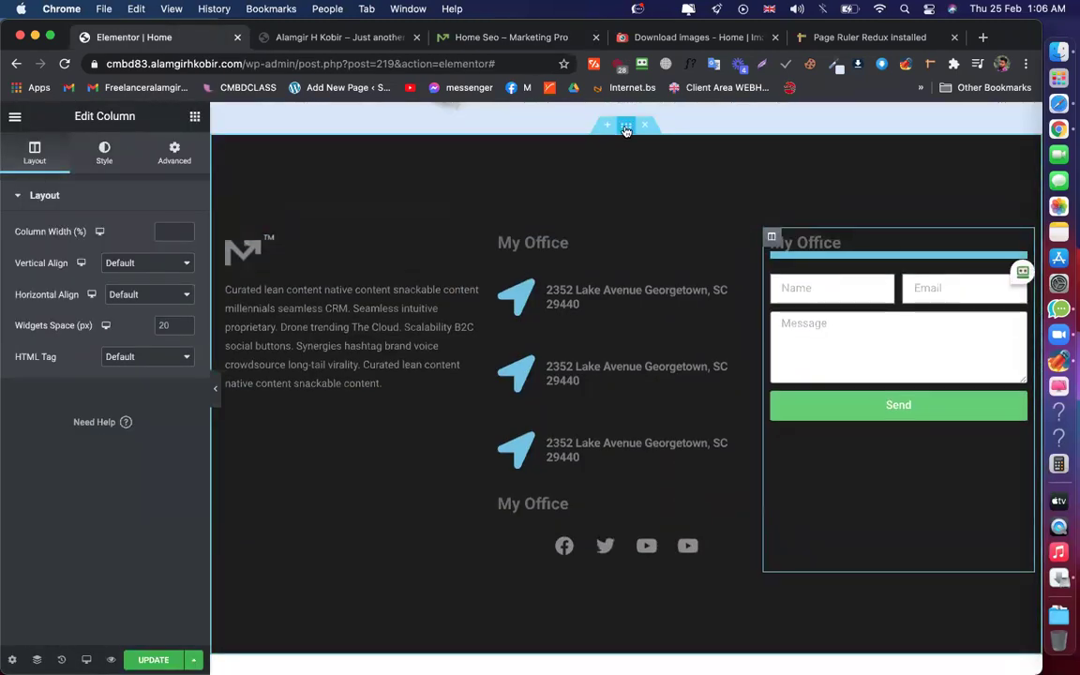
pyautogui.rightClick(625, 130)
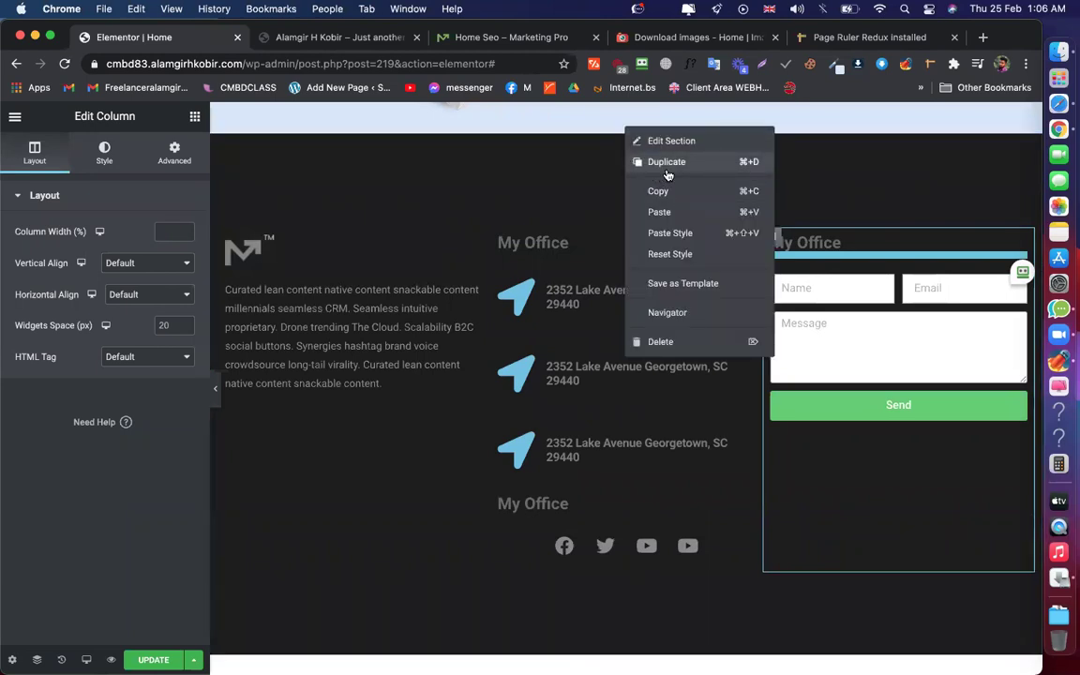
pyautogui.click(641, 213)
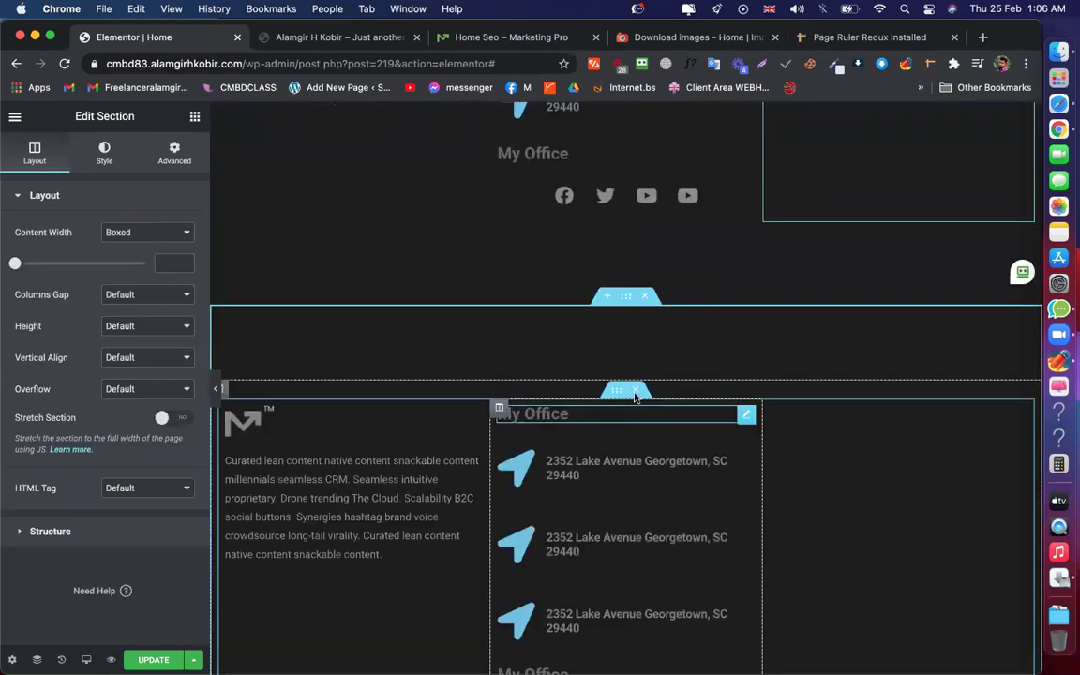
pyautogui.click(635, 392)
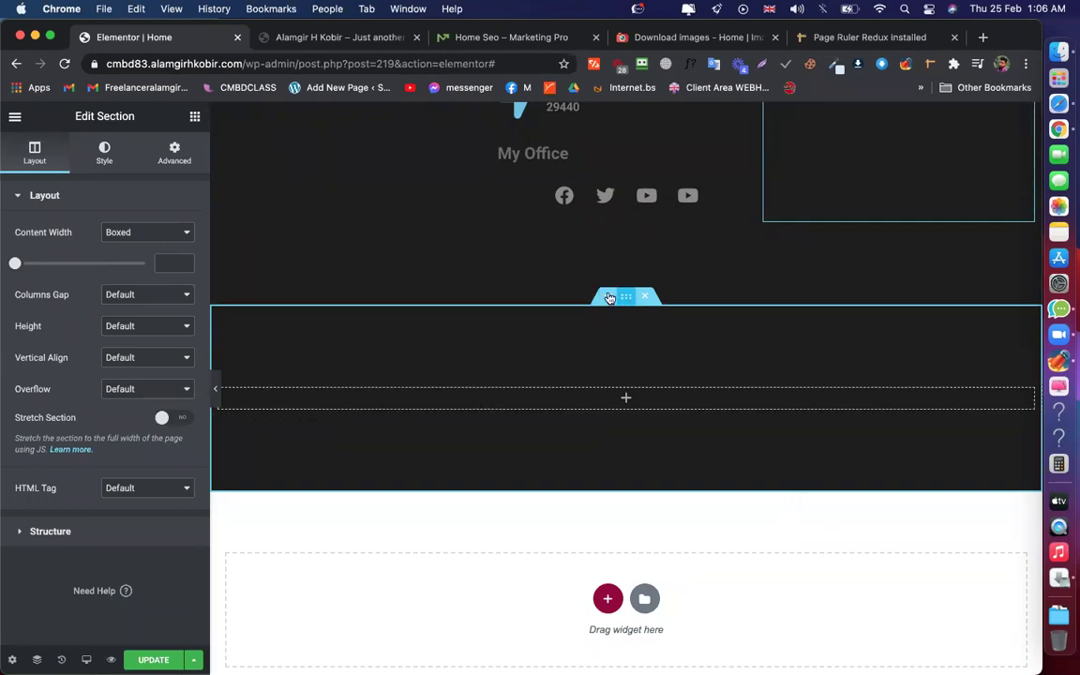
# Set the duplicated section's top and bottom padding to 10 px
pyautogui.click(174, 153)
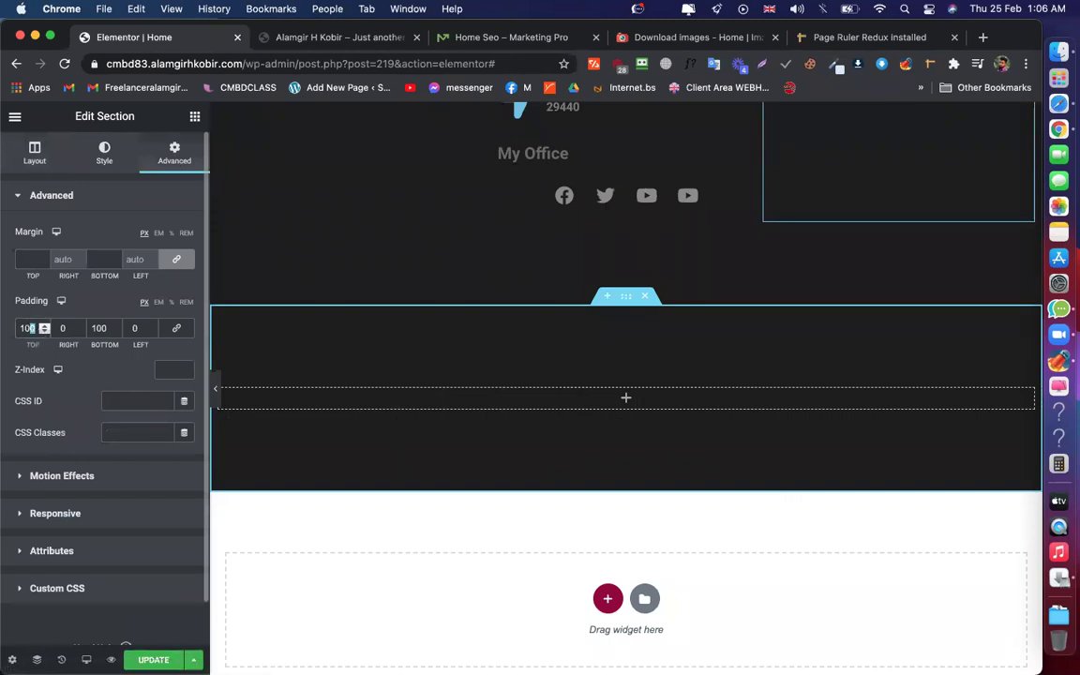
pyautogui.press('BackSpace')
pyautogui.click(109, 330)
pyautogui.press('BackSpace')
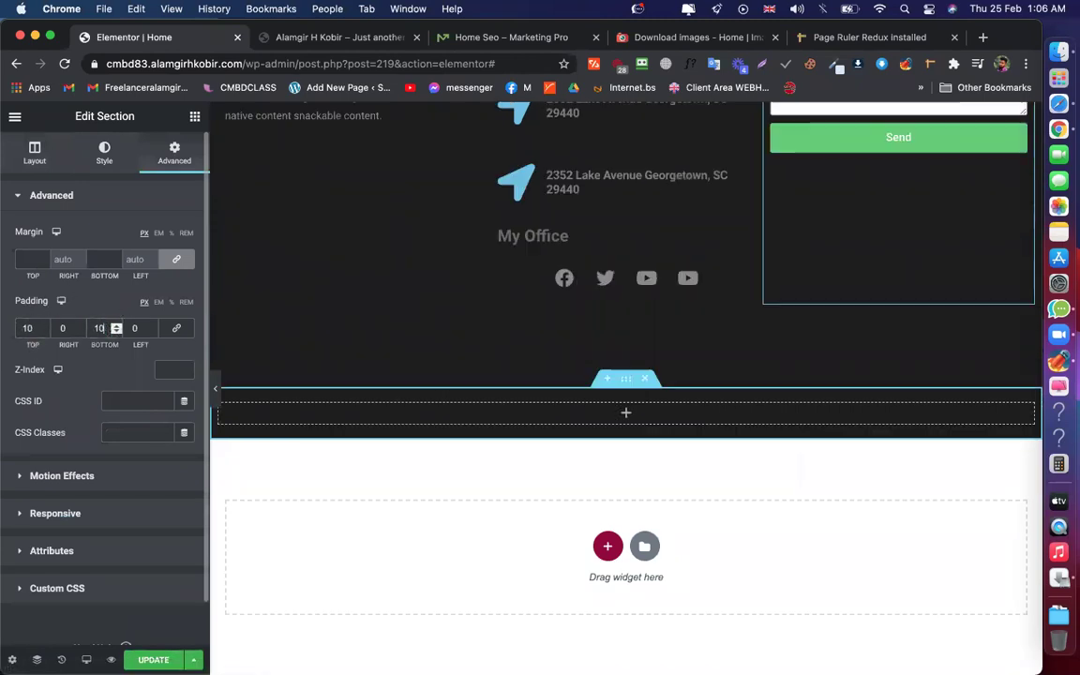
# Open the border settings of the main footer section that holds the three columns
pyautogui.scroll(5, 603, 304)
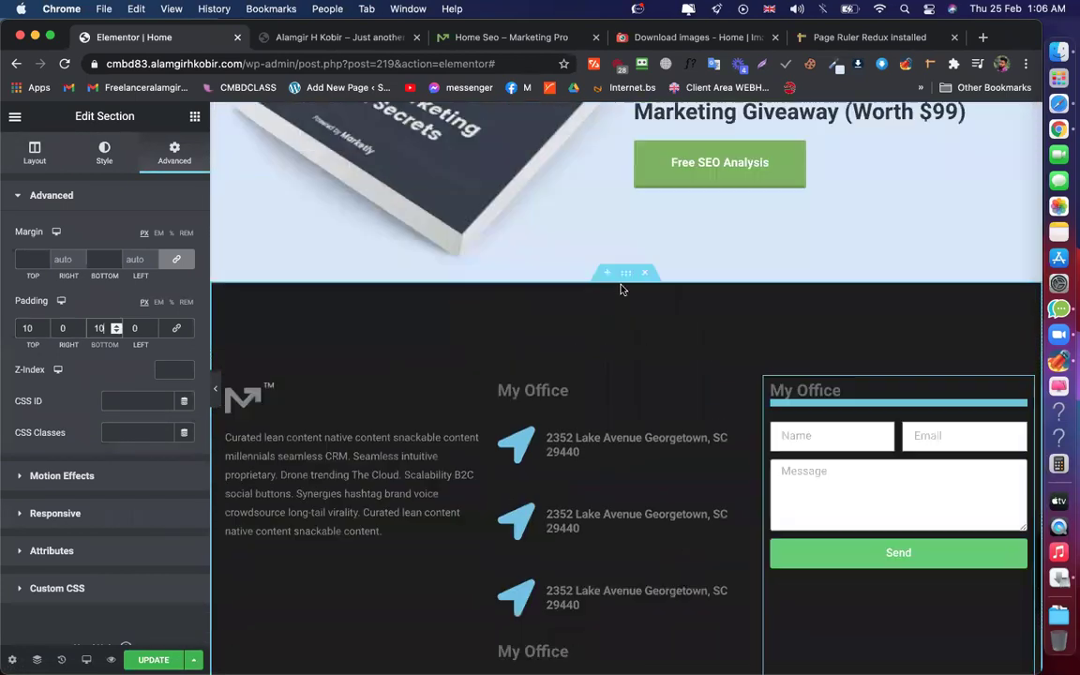
pyautogui.click(103, 153)
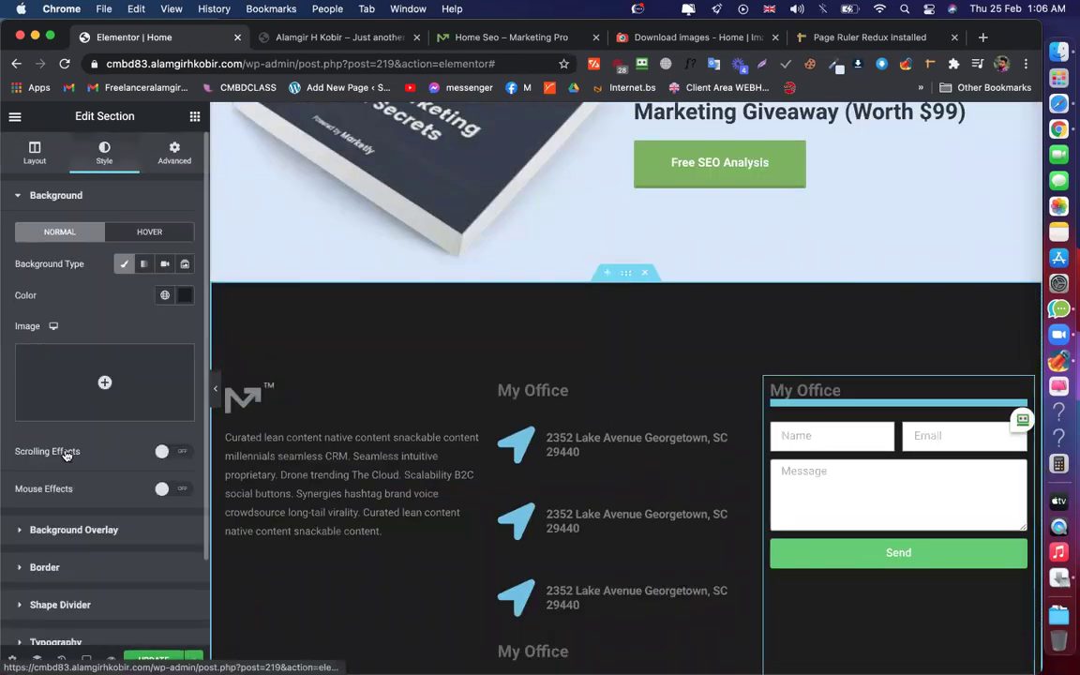
pyautogui.click(45, 568)
pyautogui.click(186, 440)
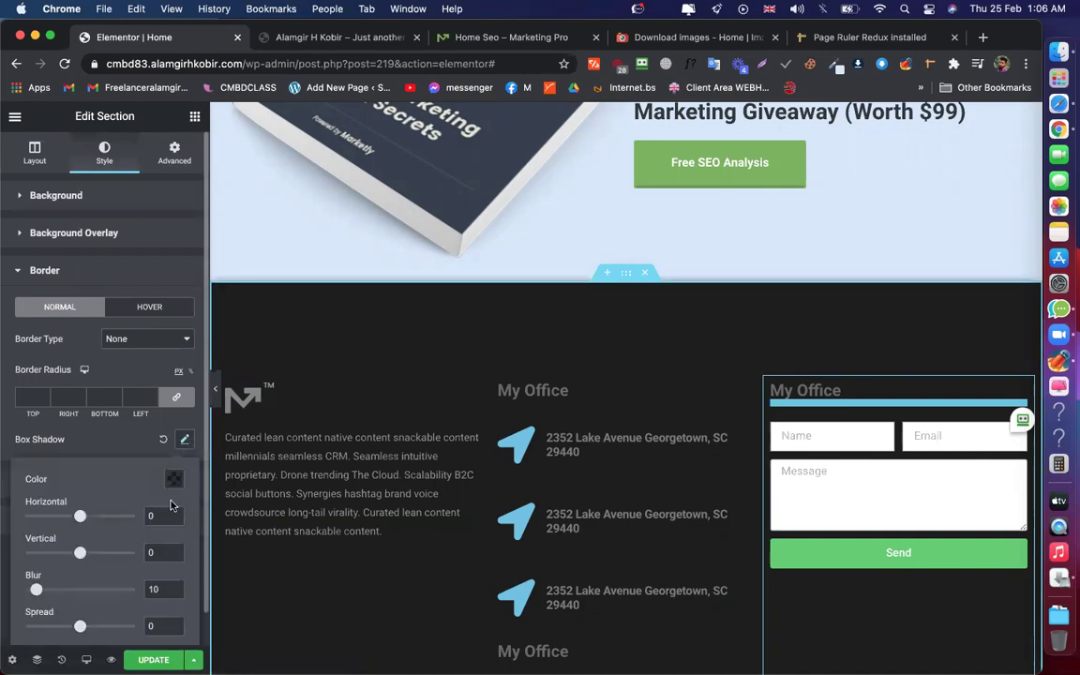
pyautogui.scroll(-2, 655, 428)
pyautogui.scroll(-5, 655, 428)
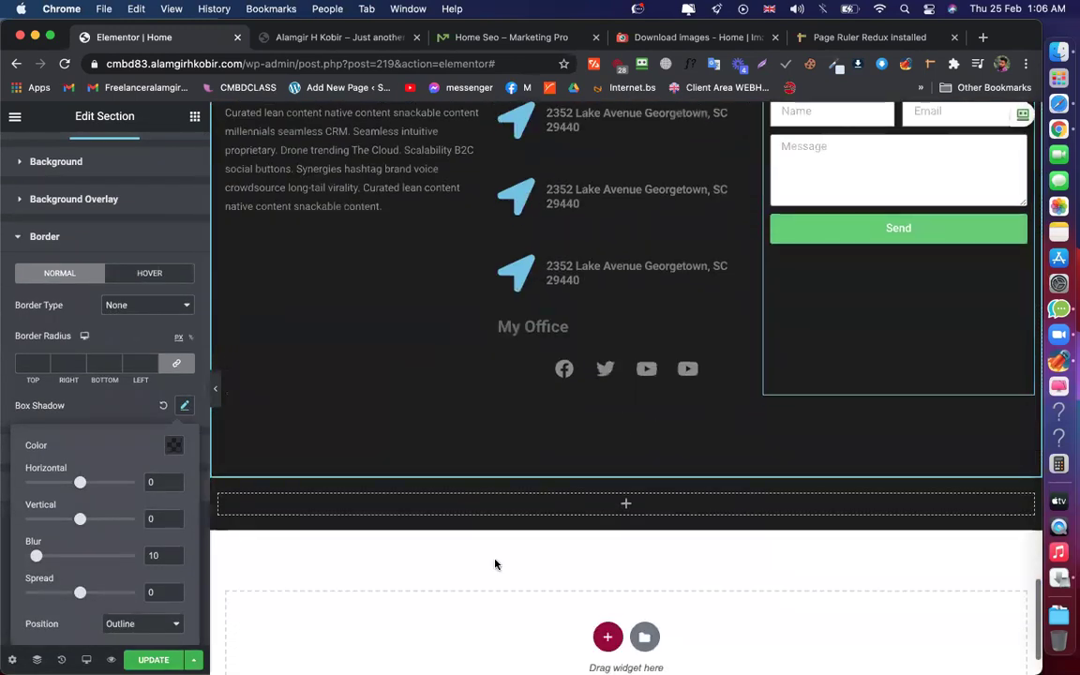
pyautogui.click(164, 404)
# Give the main footer section a solid border with a bottom width of 1 and the colour #A1A1A1
pyautogui.click(140, 340)
pyautogui.click(131, 354)
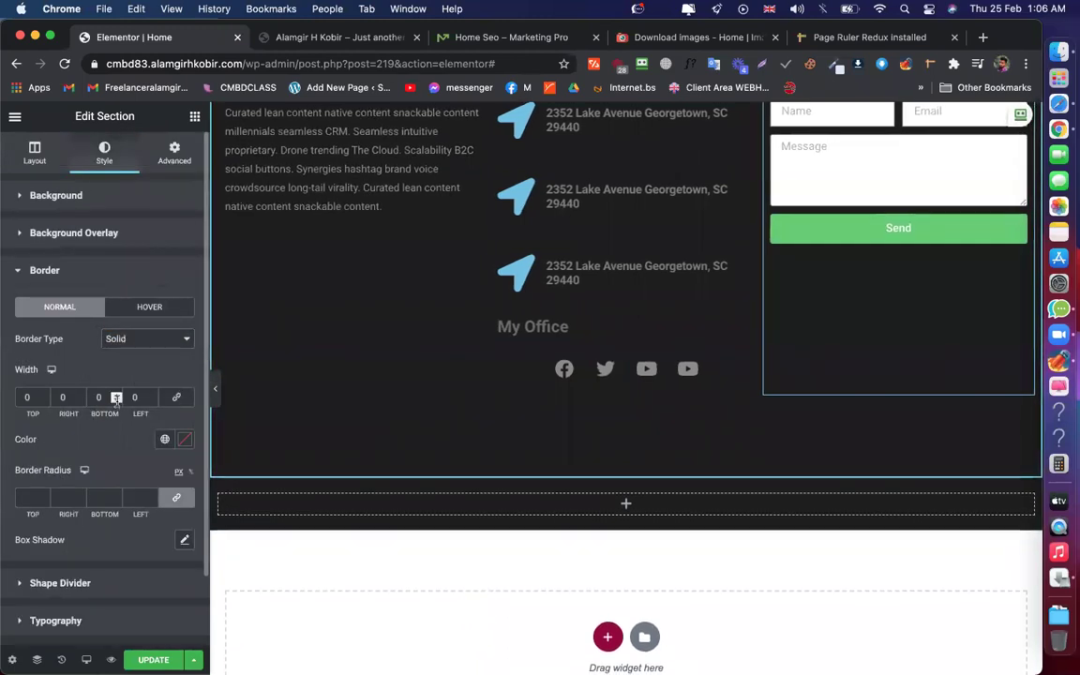
pyautogui.click(116, 395)
pyautogui.click(180, 440)
pyautogui.moveTo(126, 320); pyautogui.dragTo(103, 275)
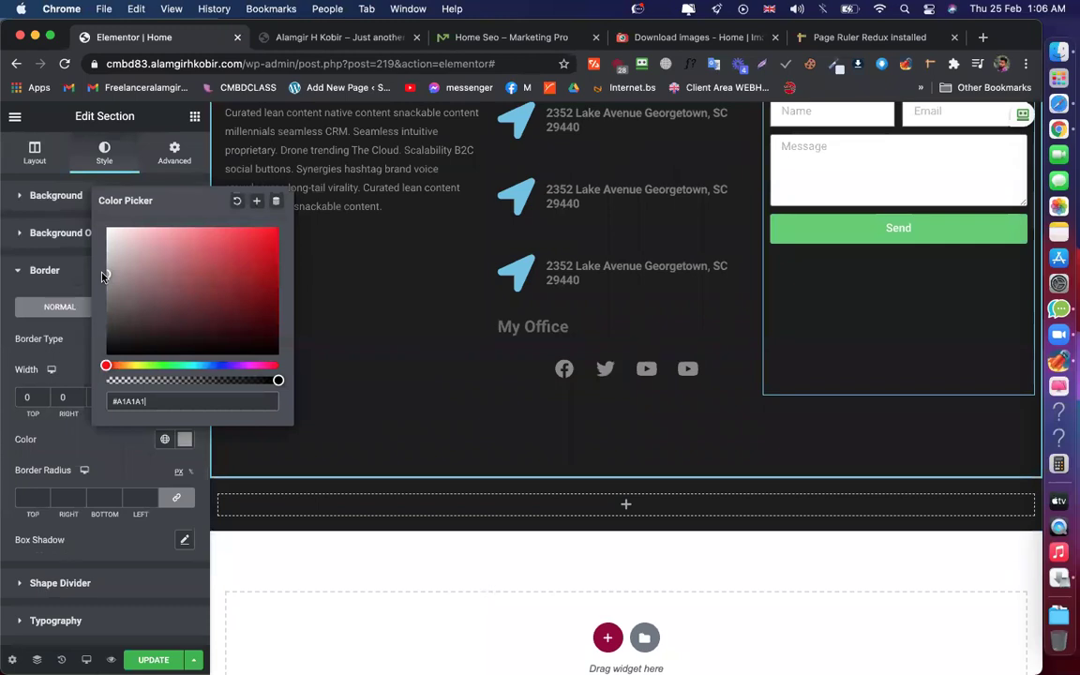
pyautogui.click(84, 435)
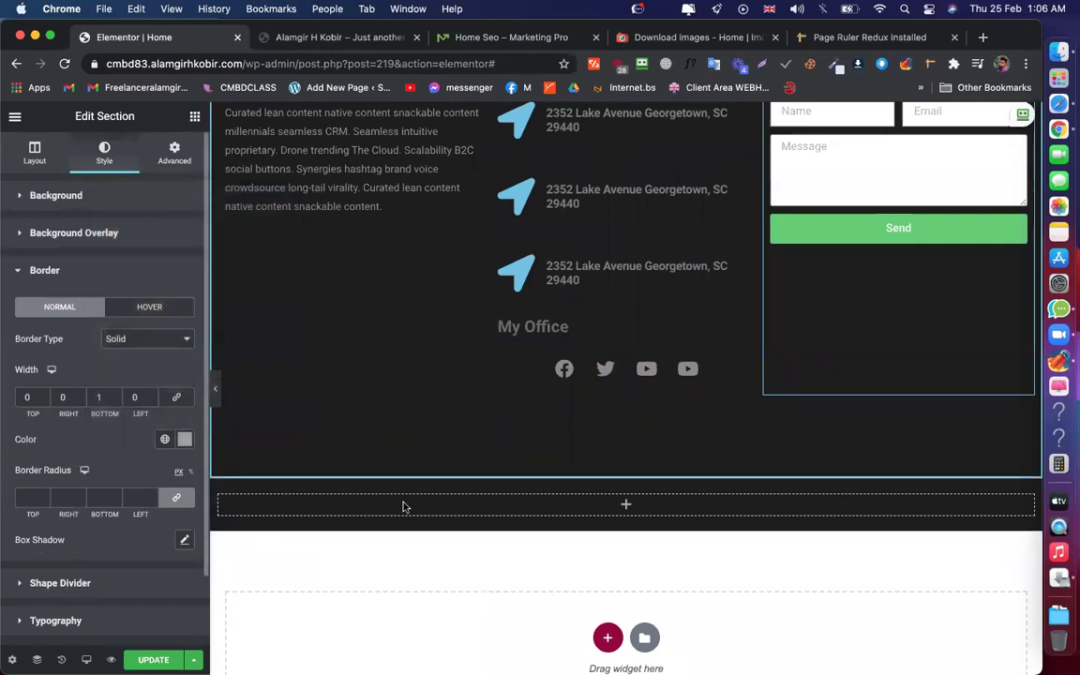
# Add a centred Heading widget with the p HTML tag to the empty section below the footer columns
pyautogui.click(449, 511)
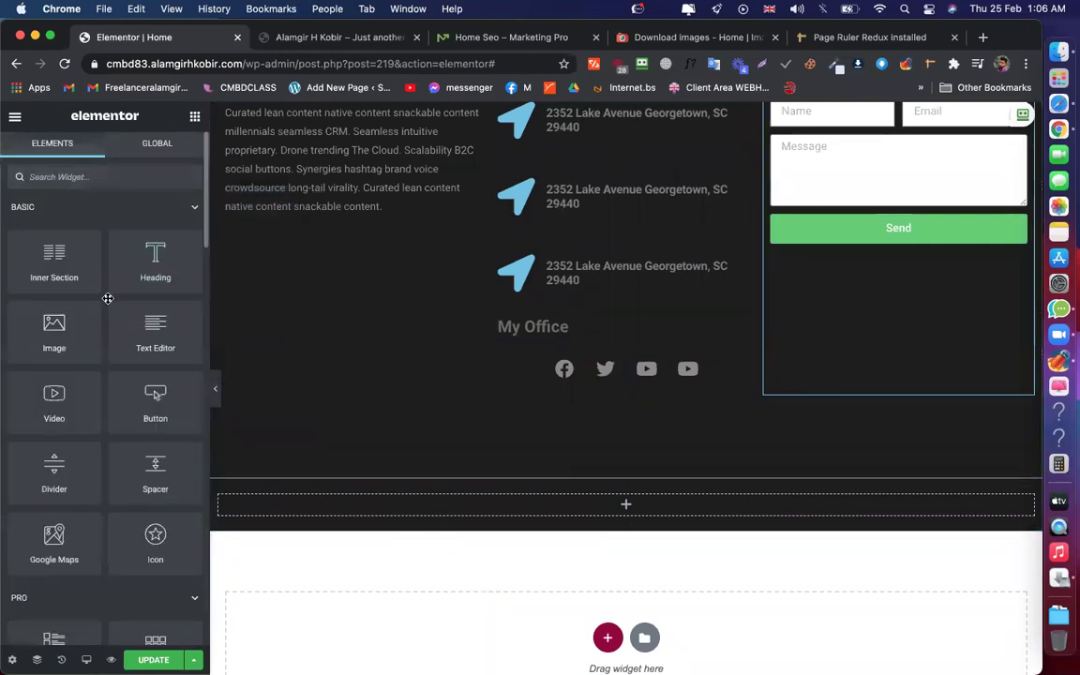
pyautogui.moveTo(150, 265); pyautogui.dragTo(624, 494)
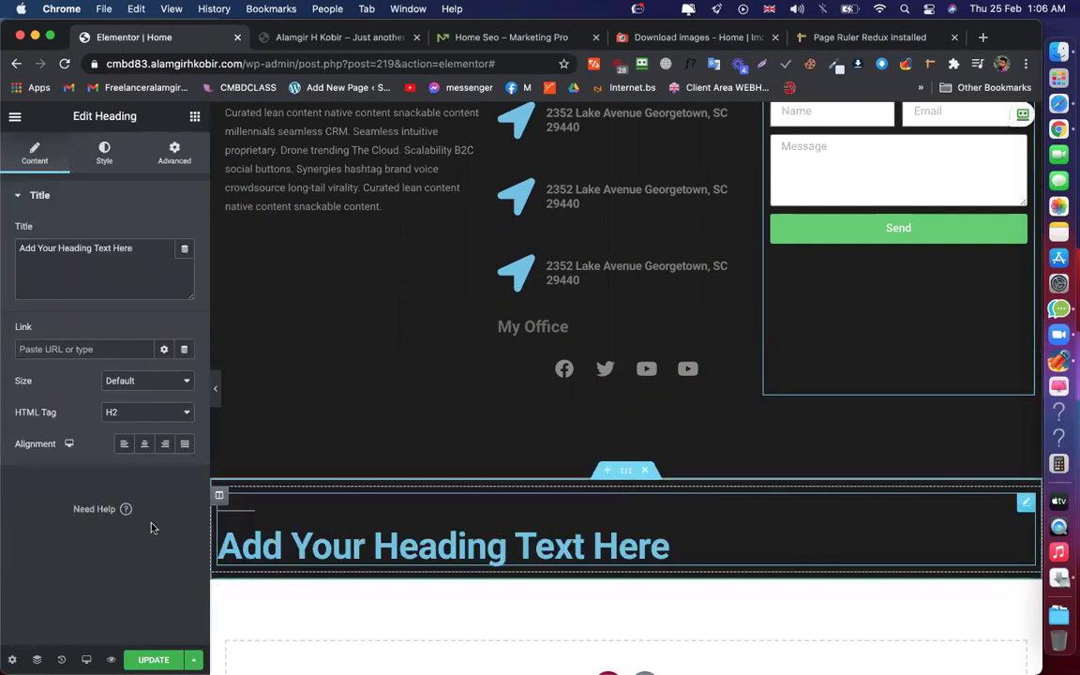
pyautogui.click(147, 446)
pyautogui.click(151, 413)
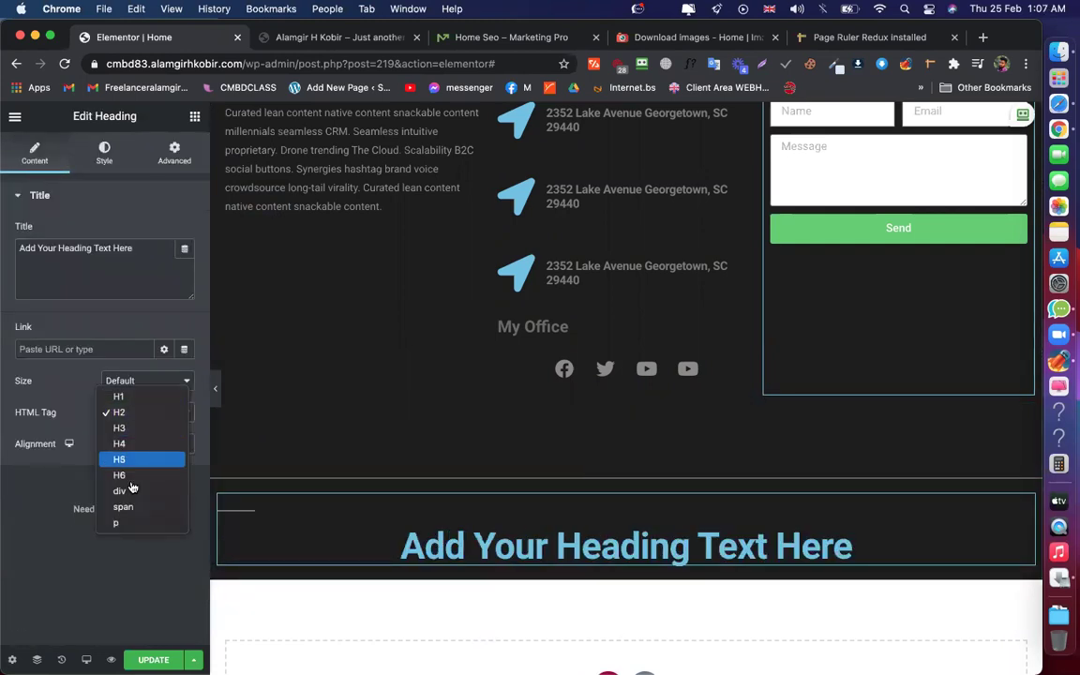
pyautogui.click(120, 525)
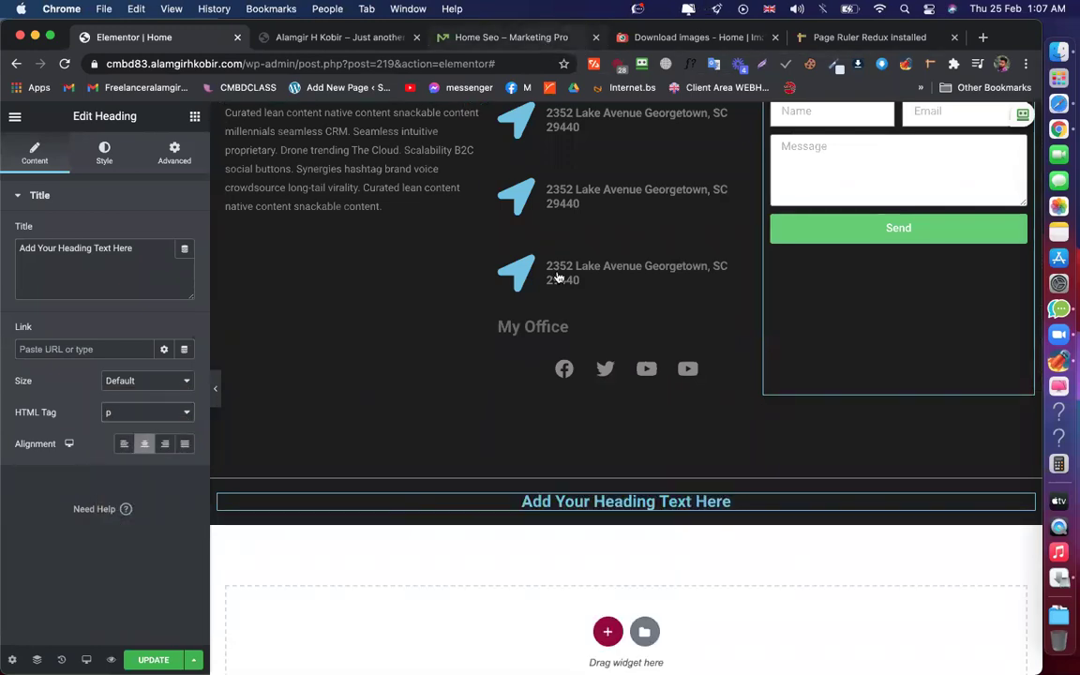
# Replace the heading's title with the reference page's copyright line, "© Built with pride and caffeine by ThemeBubble. All rights reserved."
pyautogui.click(547, 43)
pyautogui.moveTo(672, 647); pyautogui.dragTo(381, 639)
pyautogui.press('super+c')
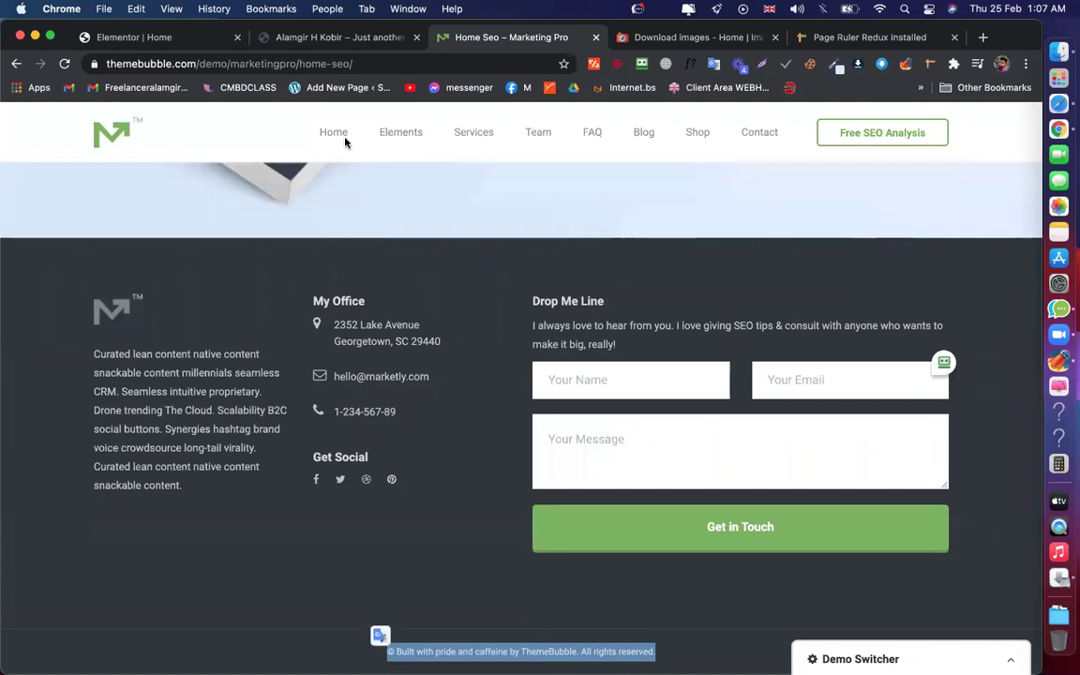
pyautogui.click(201, 43)
pyautogui.tripleClick(98, 248)
pyautogui.press('super+v')
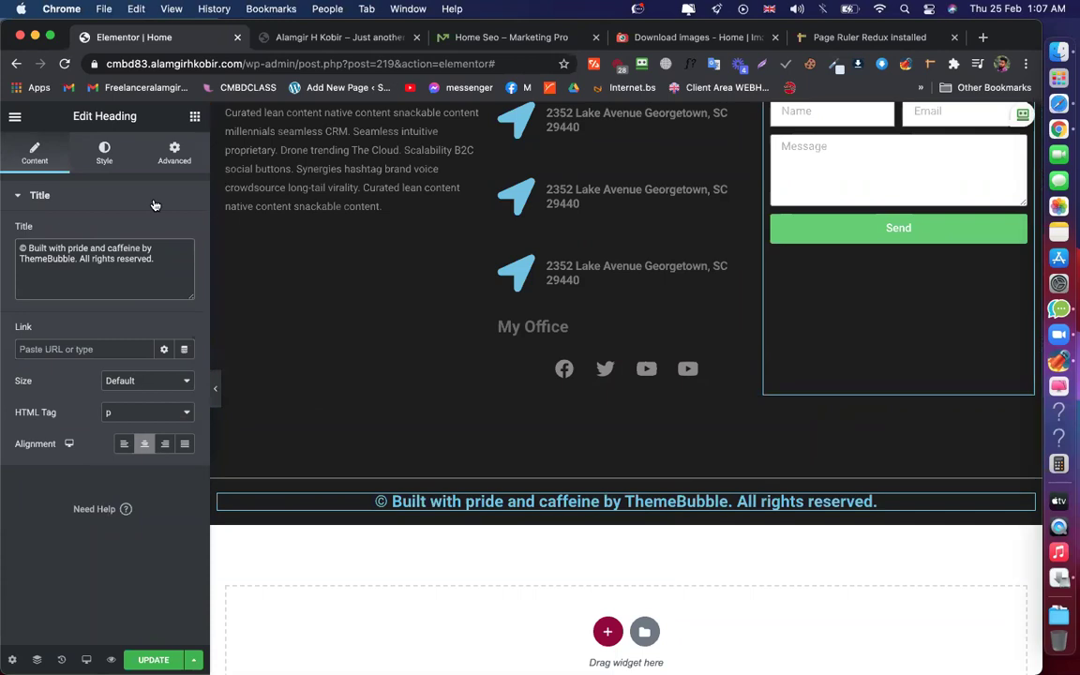
# Set the copyright heading's text colour to #5D5D5D and its font size to 12 px
pyautogui.click(104, 152)
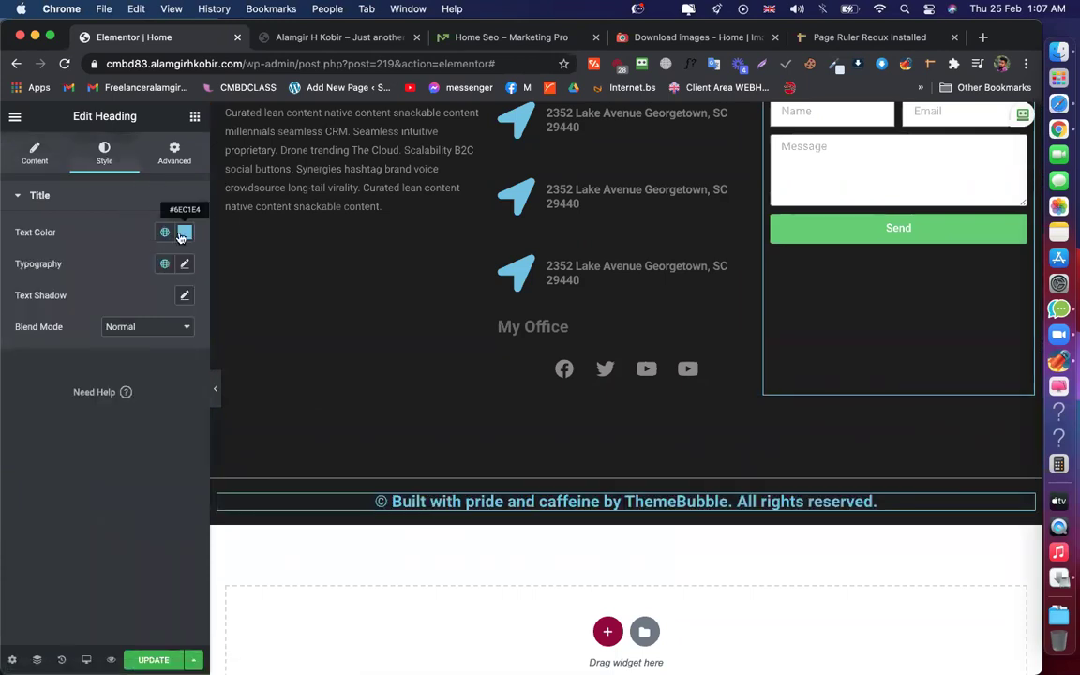
pyautogui.click(184, 232)
pyautogui.write('#5D5D5D')
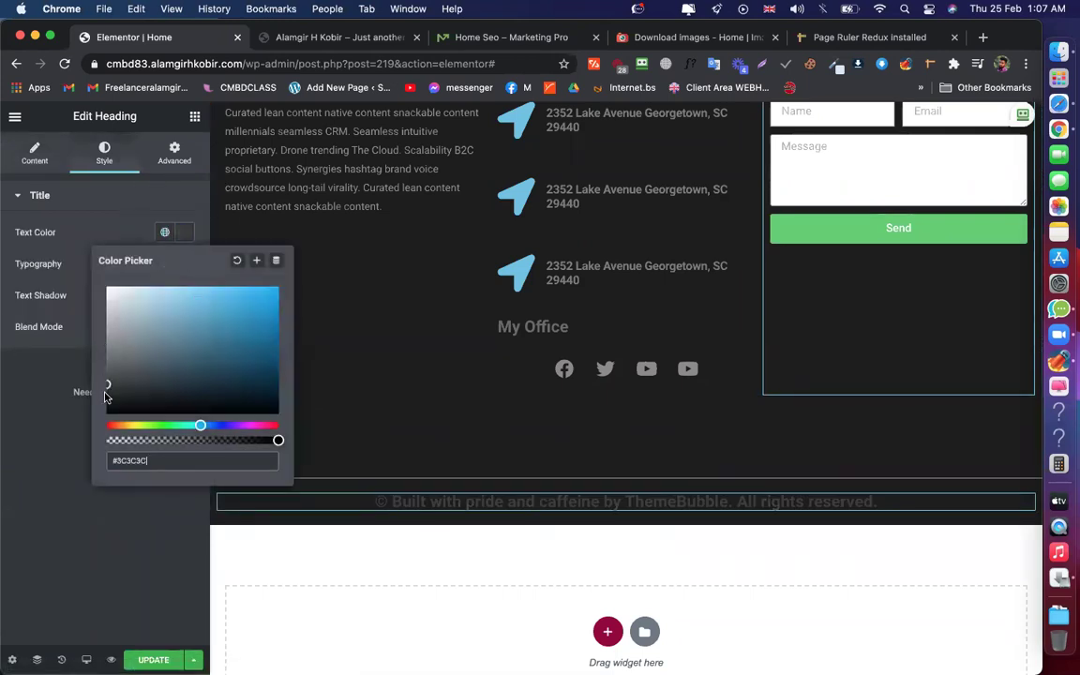
pyautogui.click(8, 520)
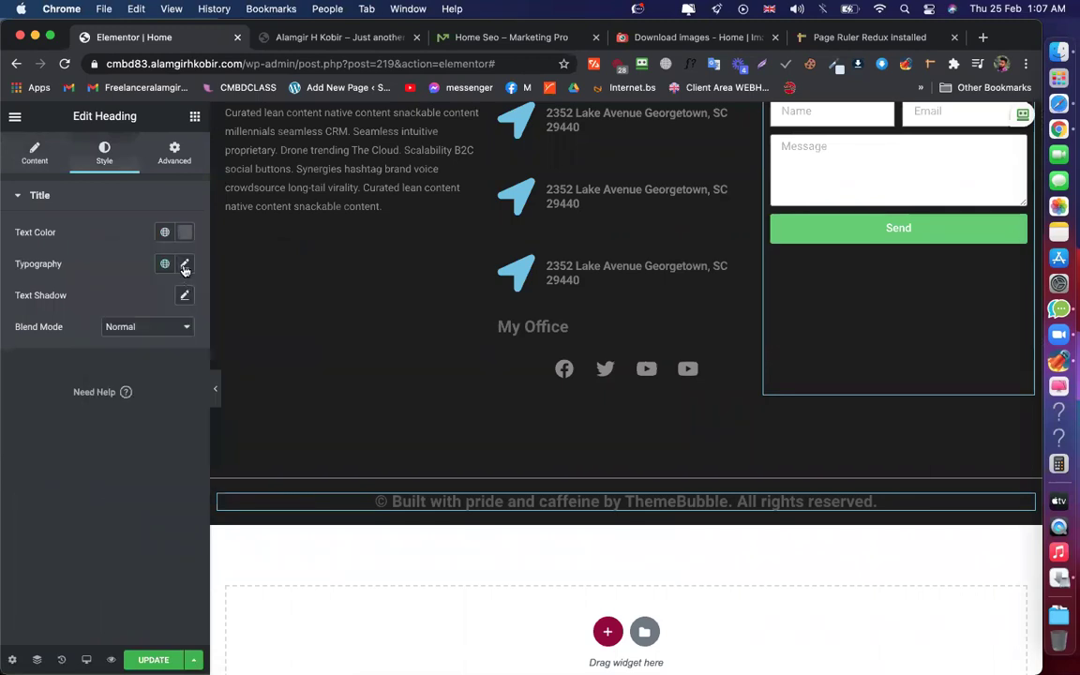
pyautogui.click(185, 266)
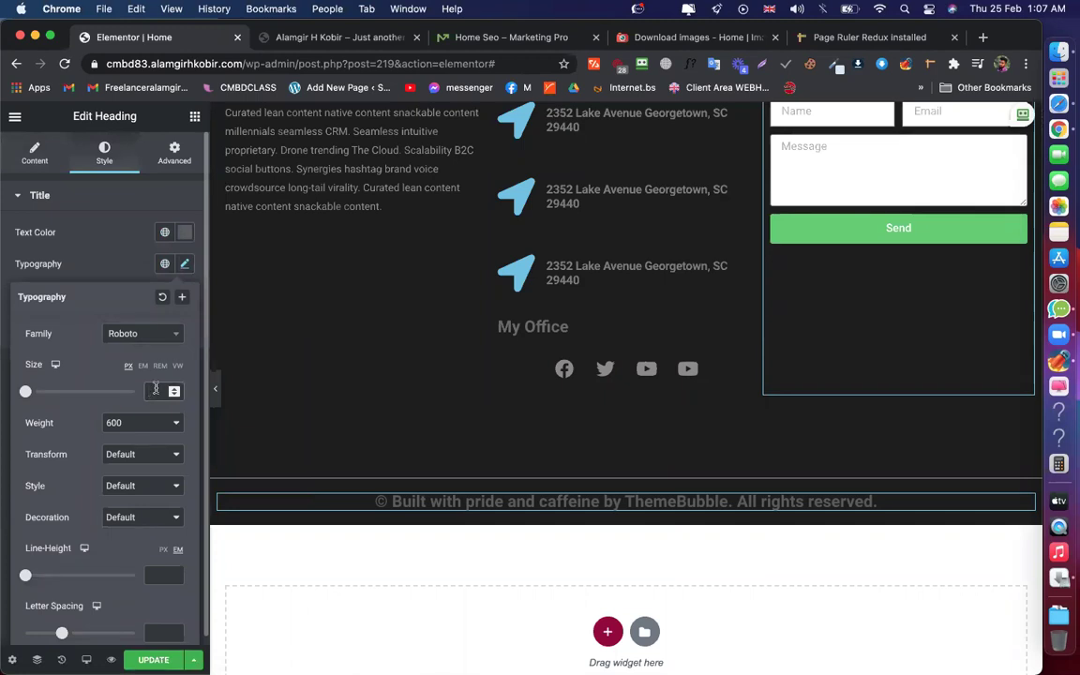
pyautogui.write('12')
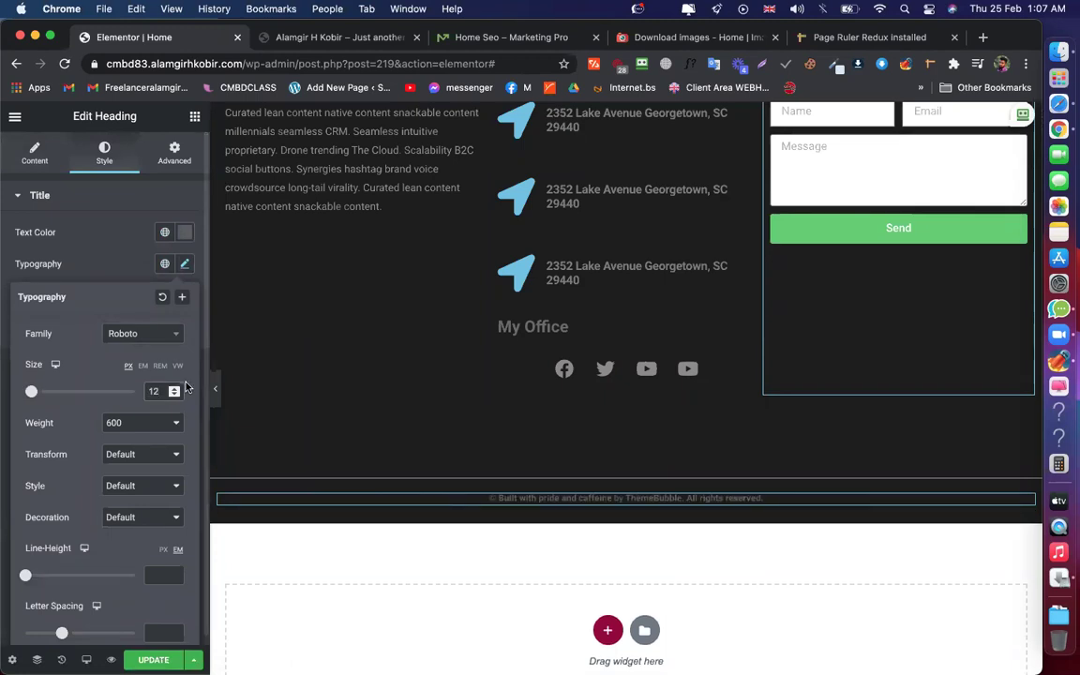
# Set the copyright heading's font size to 15 px and its weight to 400, and save the page
pyautogui.press('BackSpace')
pyautogui.write('5')
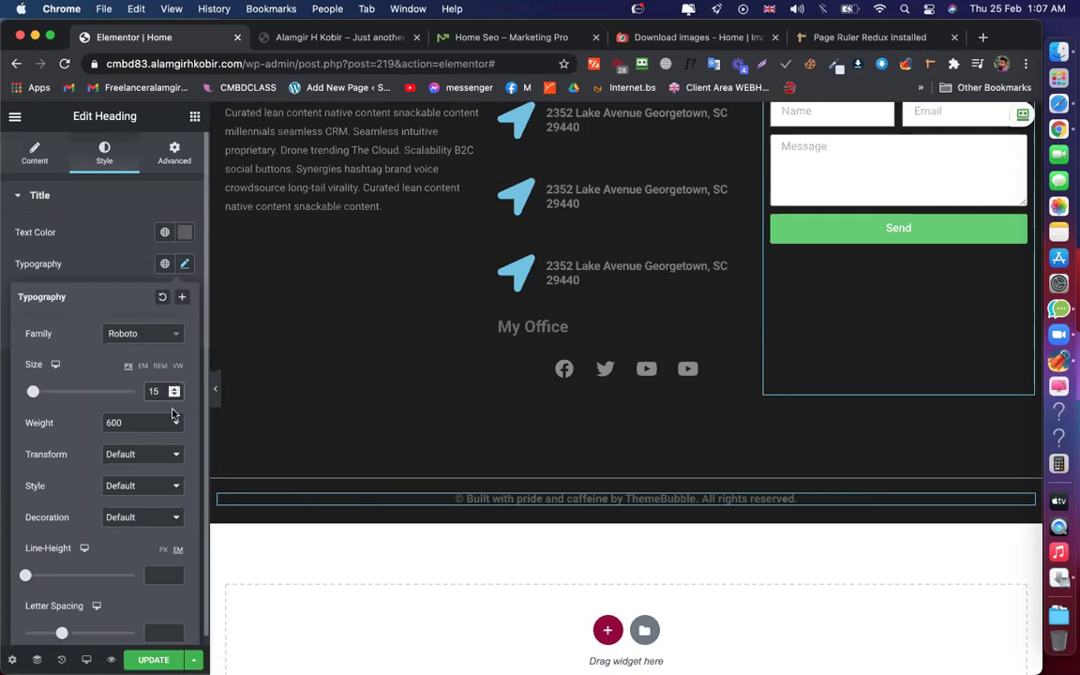
pyautogui.click(144, 425)
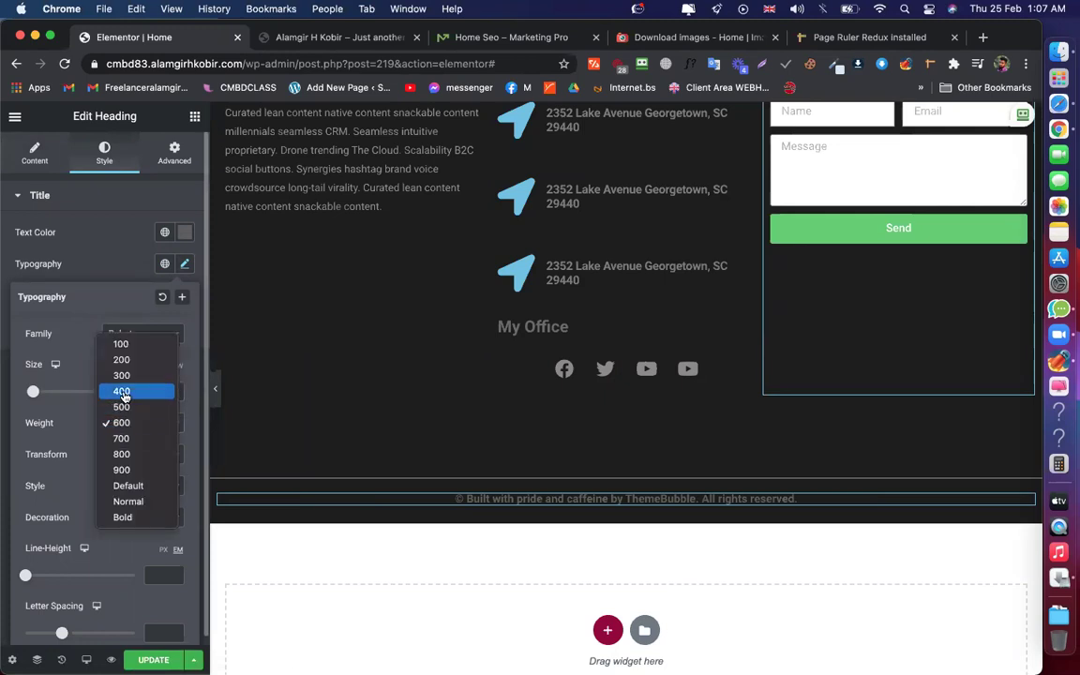
pyautogui.click(123, 392)
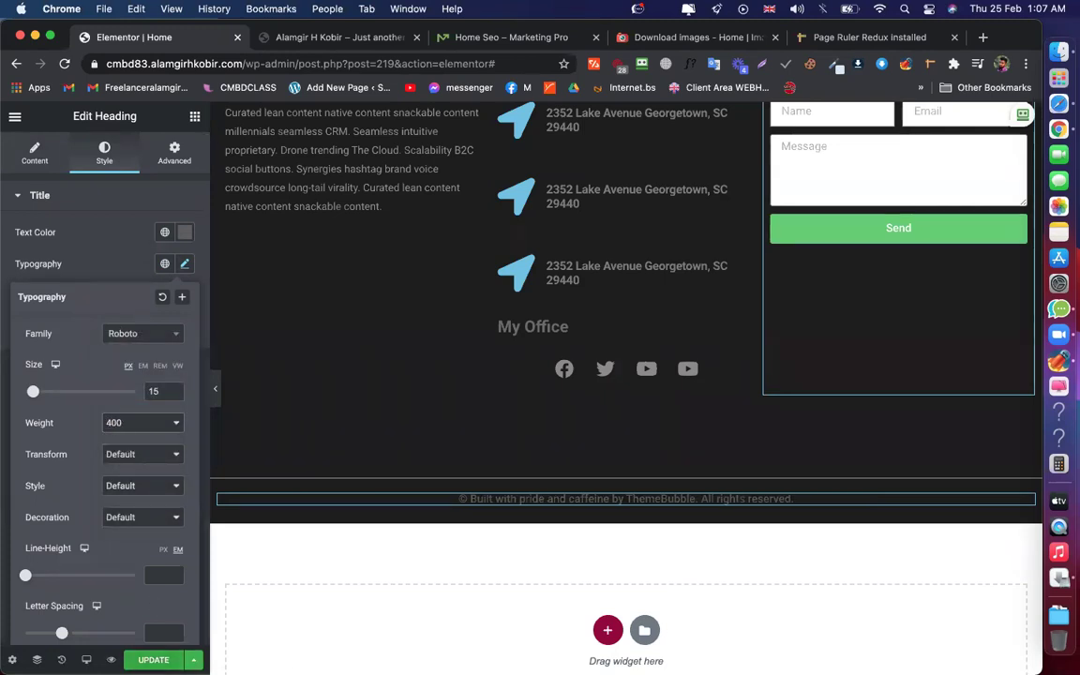
pyautogui.click(164, 659)
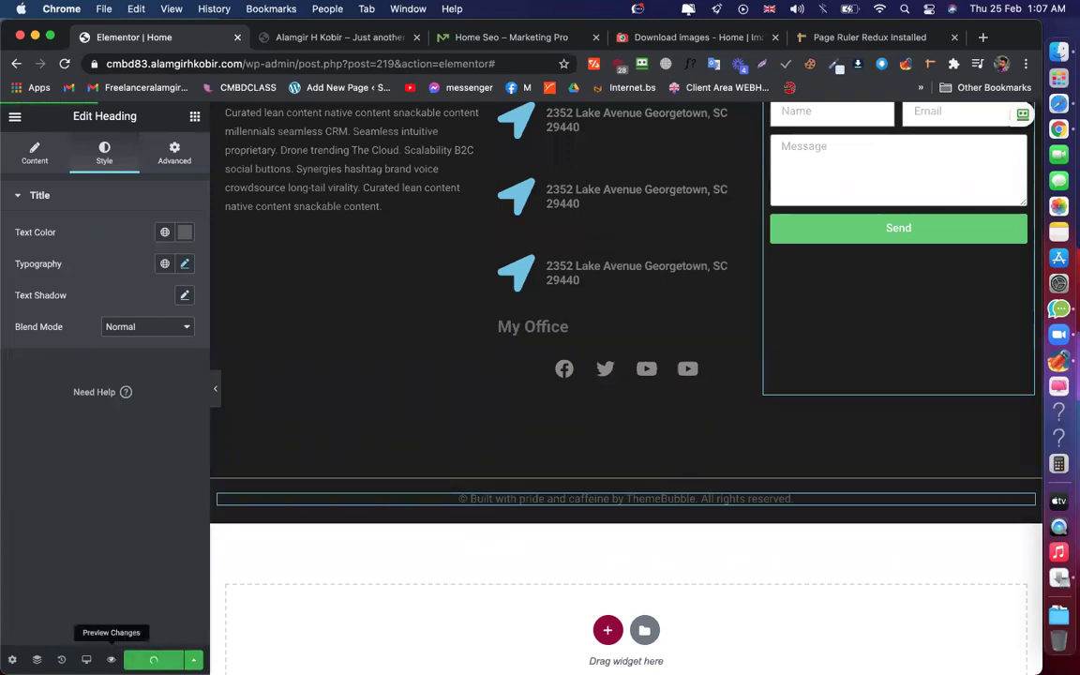
# Preview the page and compare its footer and dividing line with the Marketing Pro reference page's footer
pyautogui.click(111, 659)
pyautogui.click(319, 37)
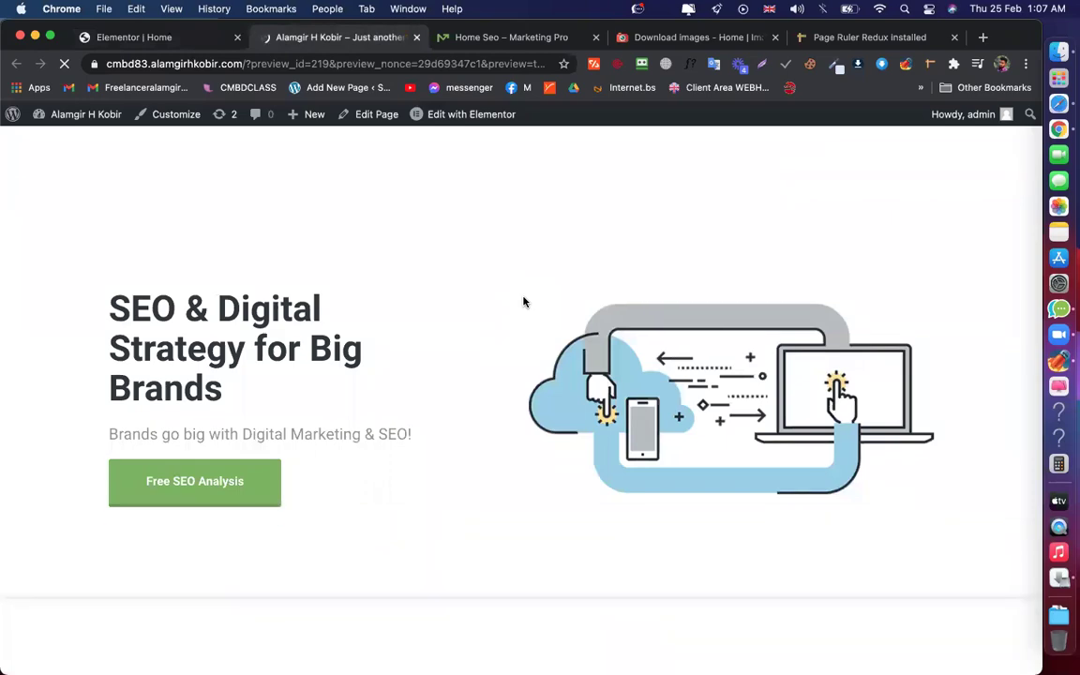
pyautogui.scroll(-15, 524, 301)
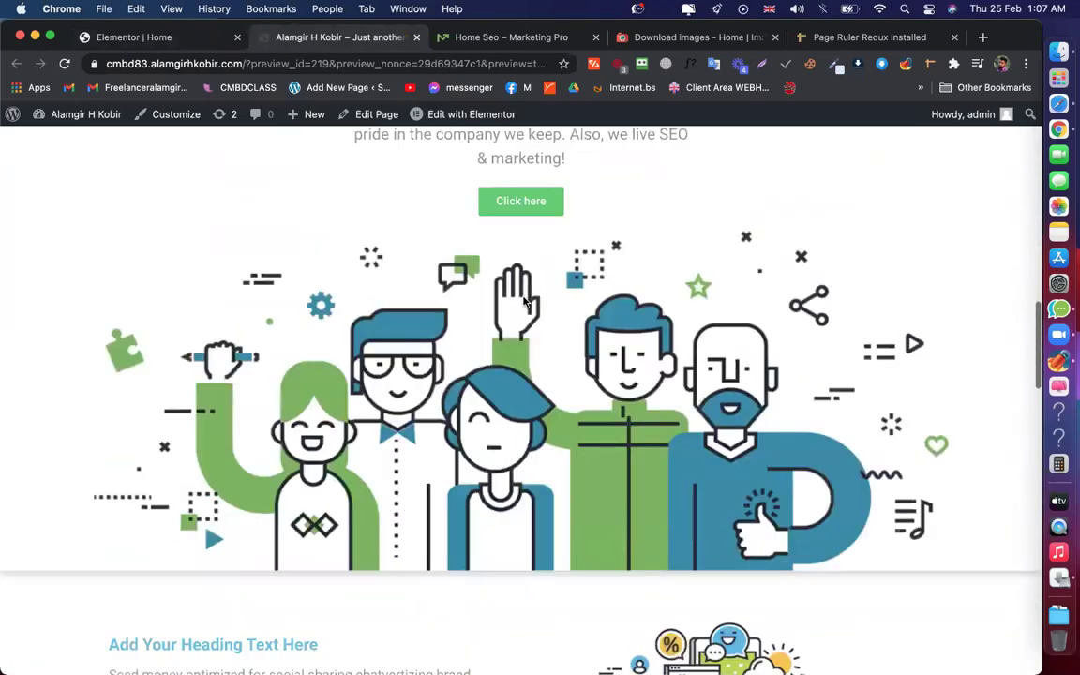
pyautogui.scroll(-20, 524, 301)
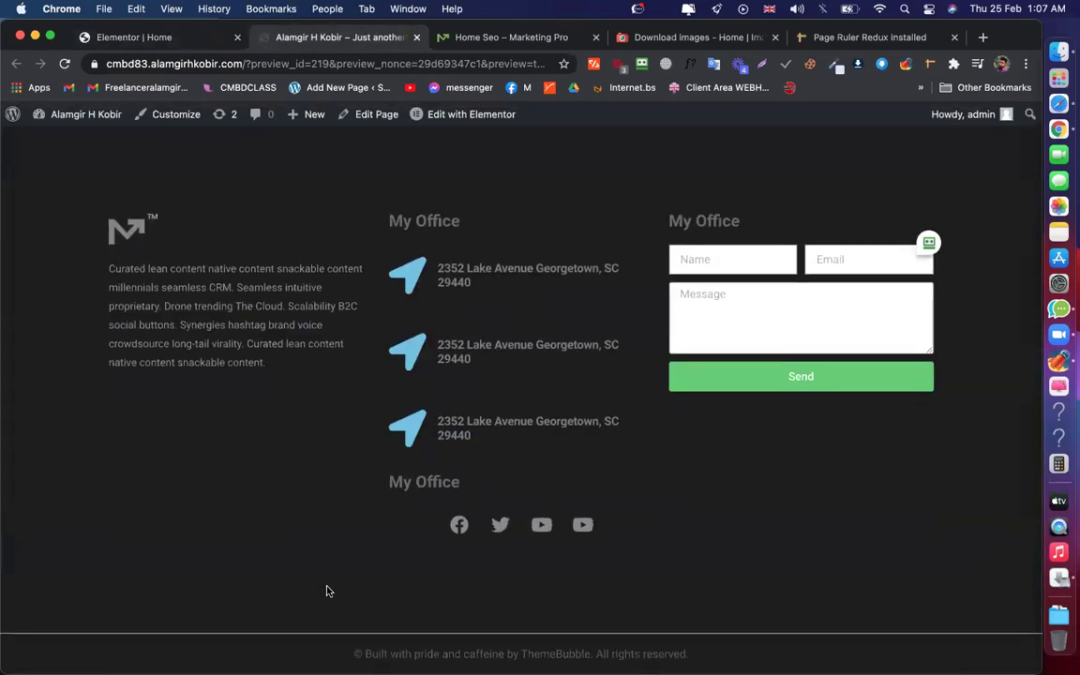
pyautogui.click(460, 34)
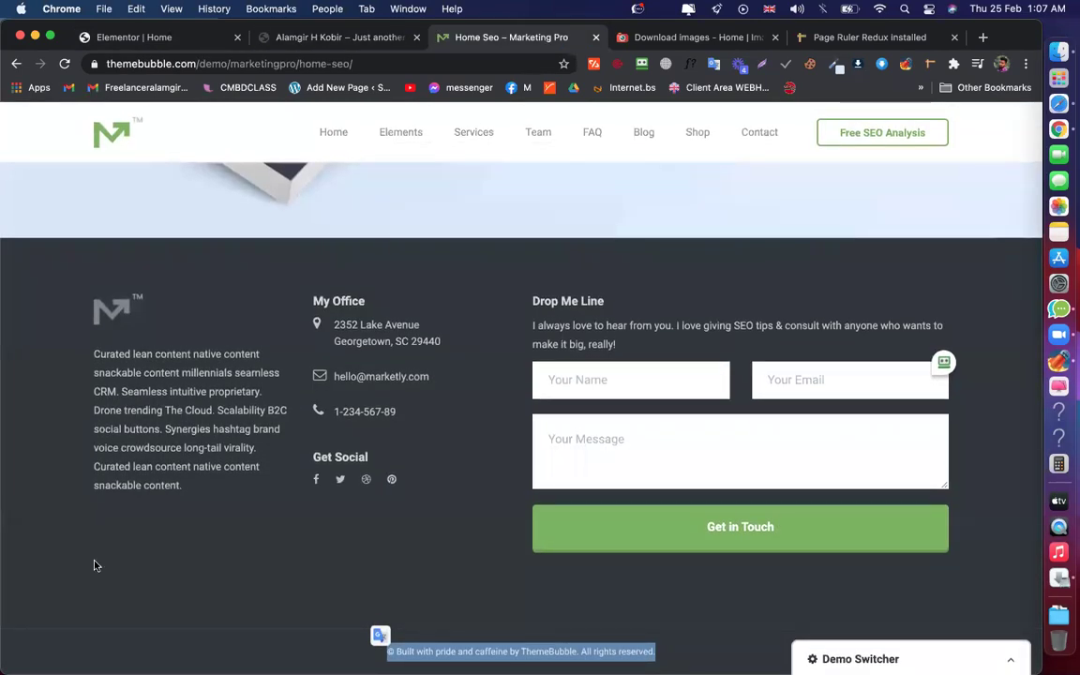
pyautogui.click(330, 38)
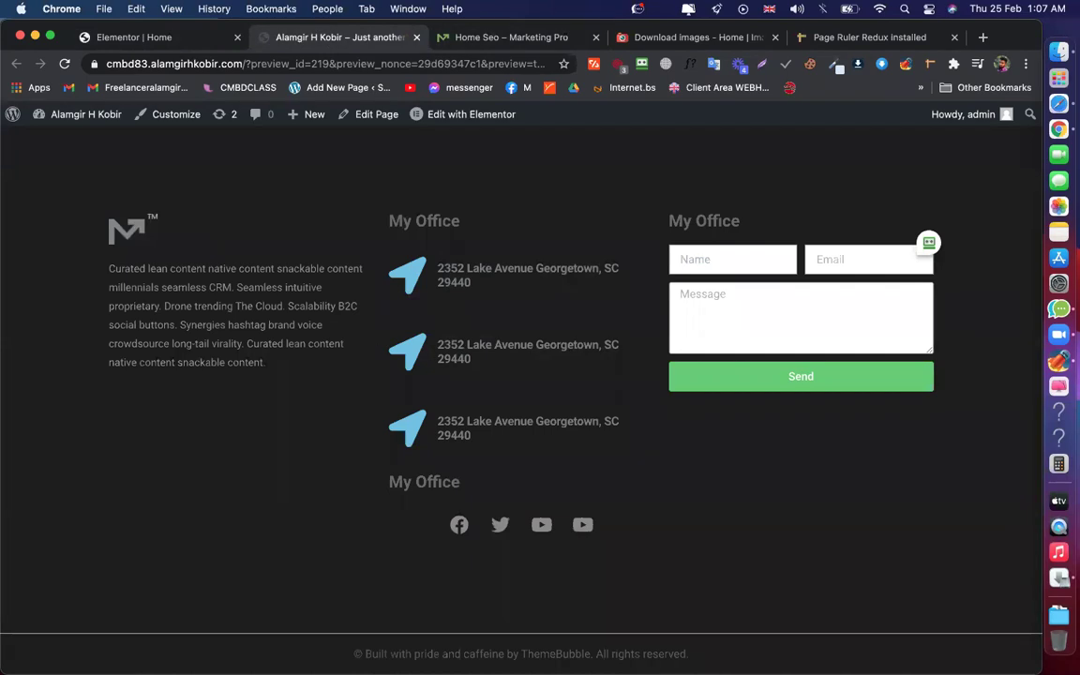
# Change the main footer section's border colour to #353434 in the Elementor editor and save the page
pyautogui.click(150, 37)
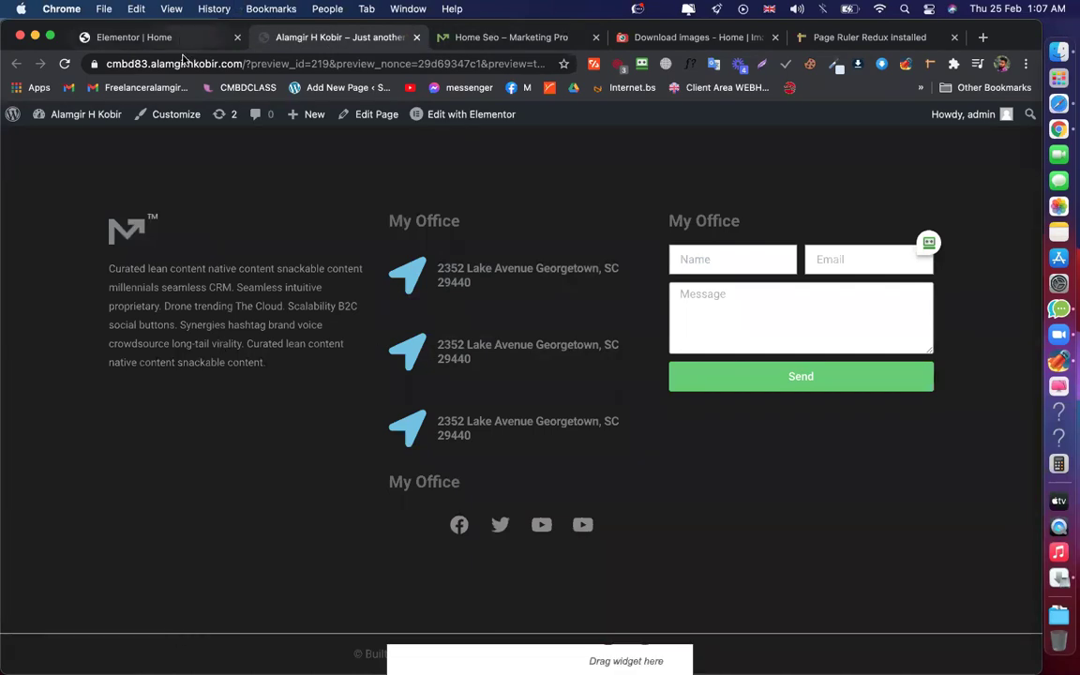
pyautogui.scroll(5, 578, 318)
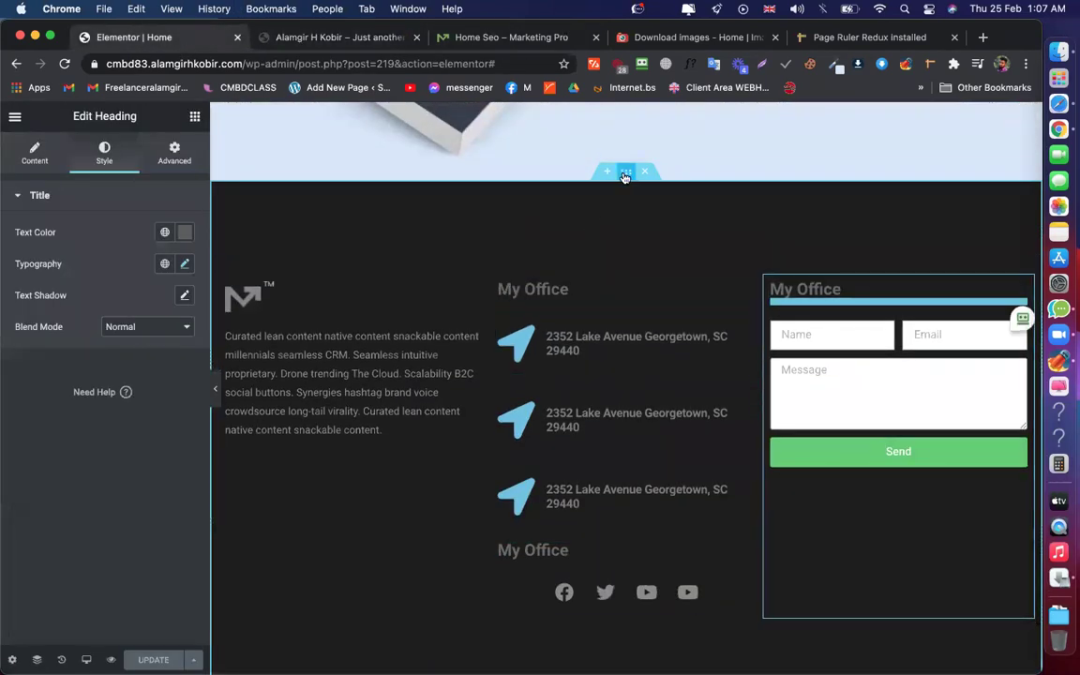
pyautogui.click(625, 177)
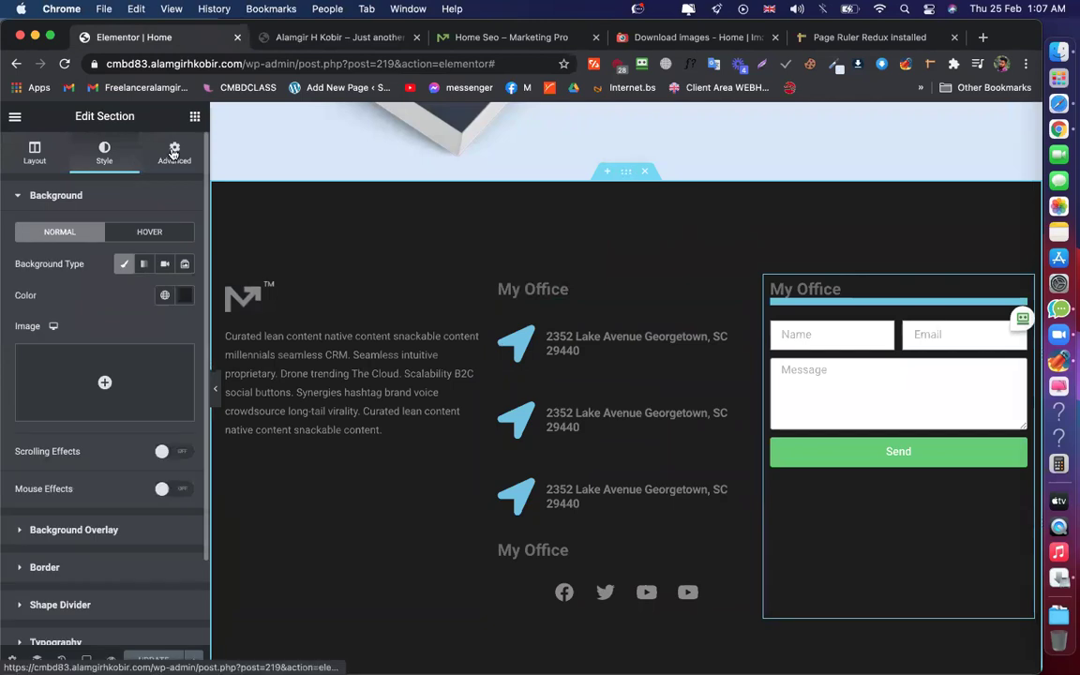
pyautogui.click(174, 152)
pyautogui.click(106, 160)
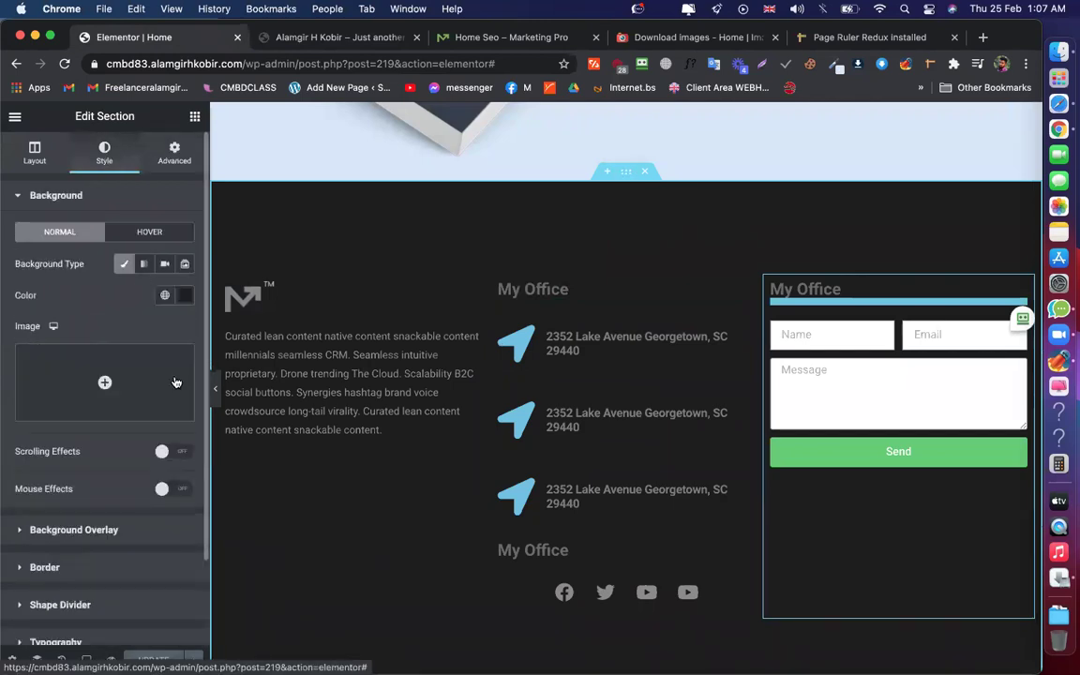
pyautogui.scroll(-2, 101, 503)
pyautogui.click(93, 495)
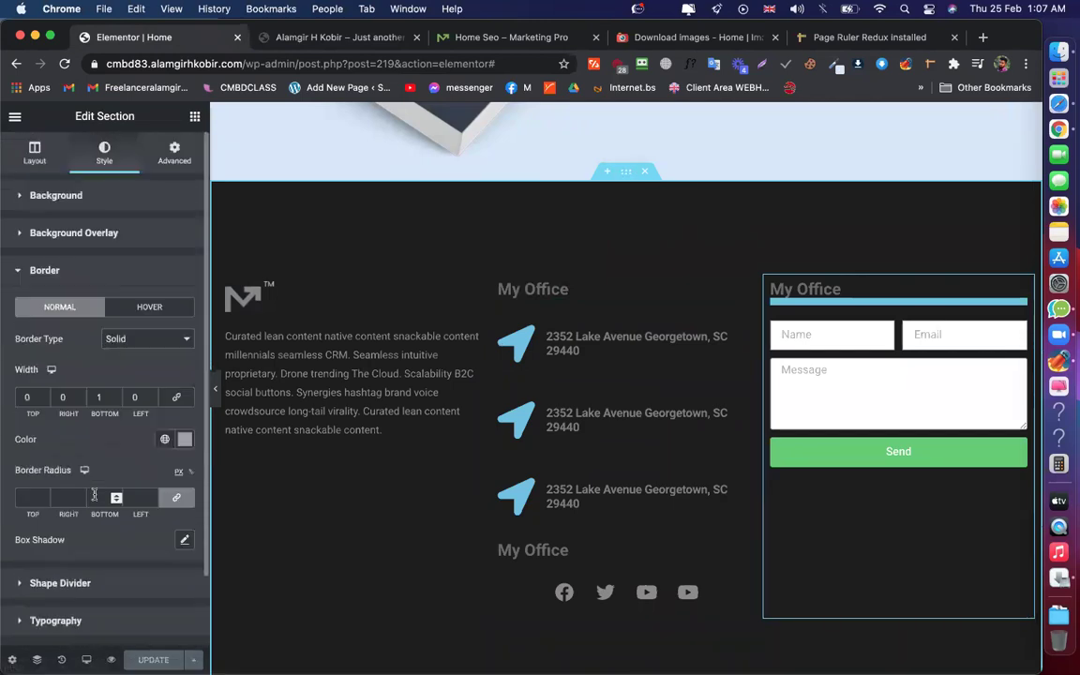
pyautogui.click(184, 438)
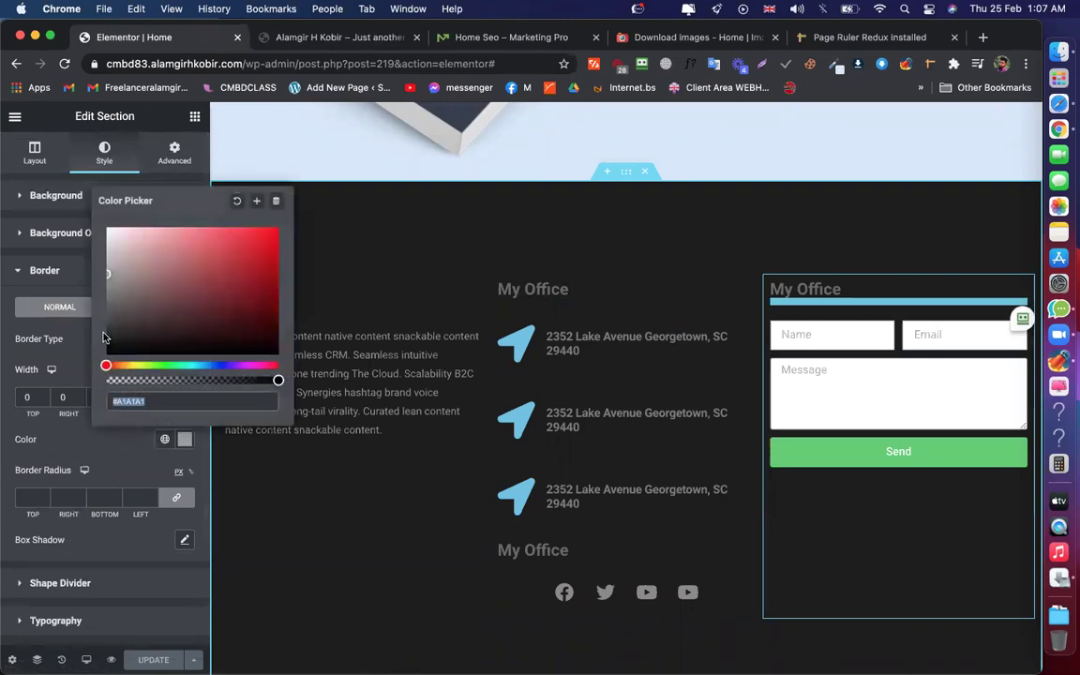
pyautogui.click(111, 326)
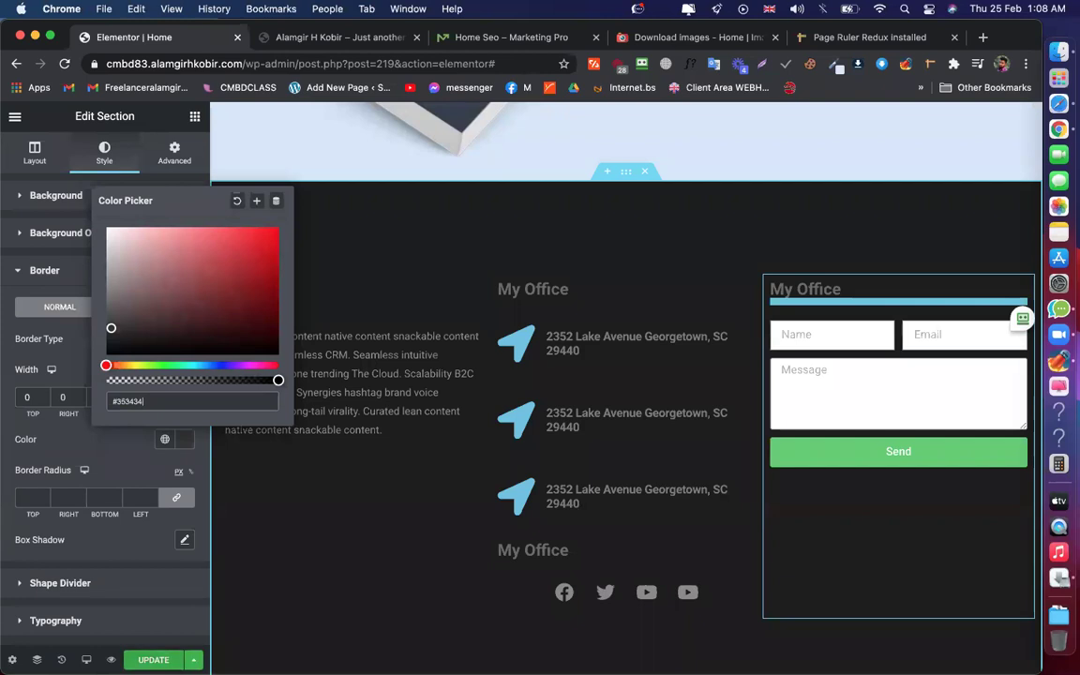
pyautogui.click(350, 562)
pyautogui.scroll(-5, 349, 562)
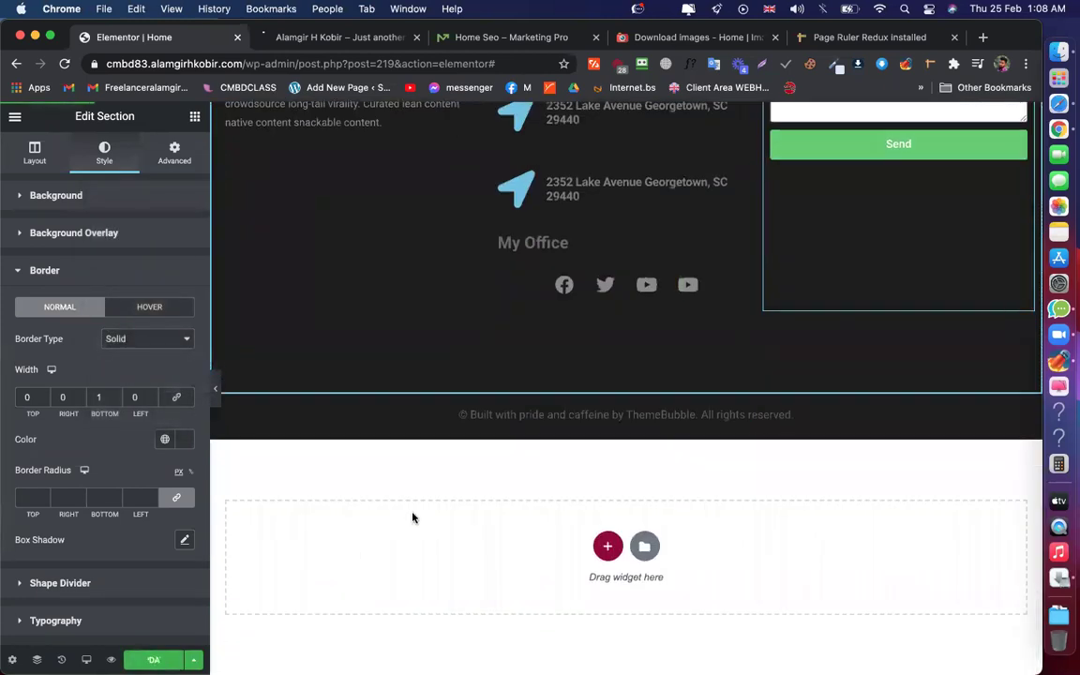
pyautogui.click(425, 422)
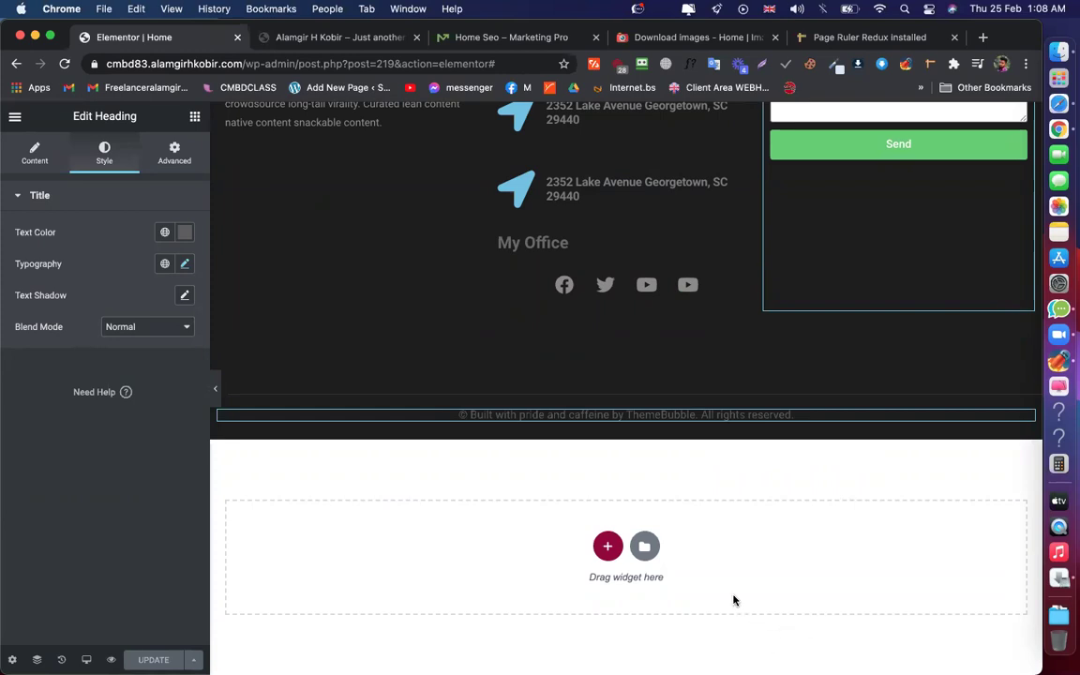
# Review the Marketing Pro reference page from the hero to the Case Studies section and move its carousel back one slide
pyautogui.click(489, 39)
pyautogui.click(376, 62)
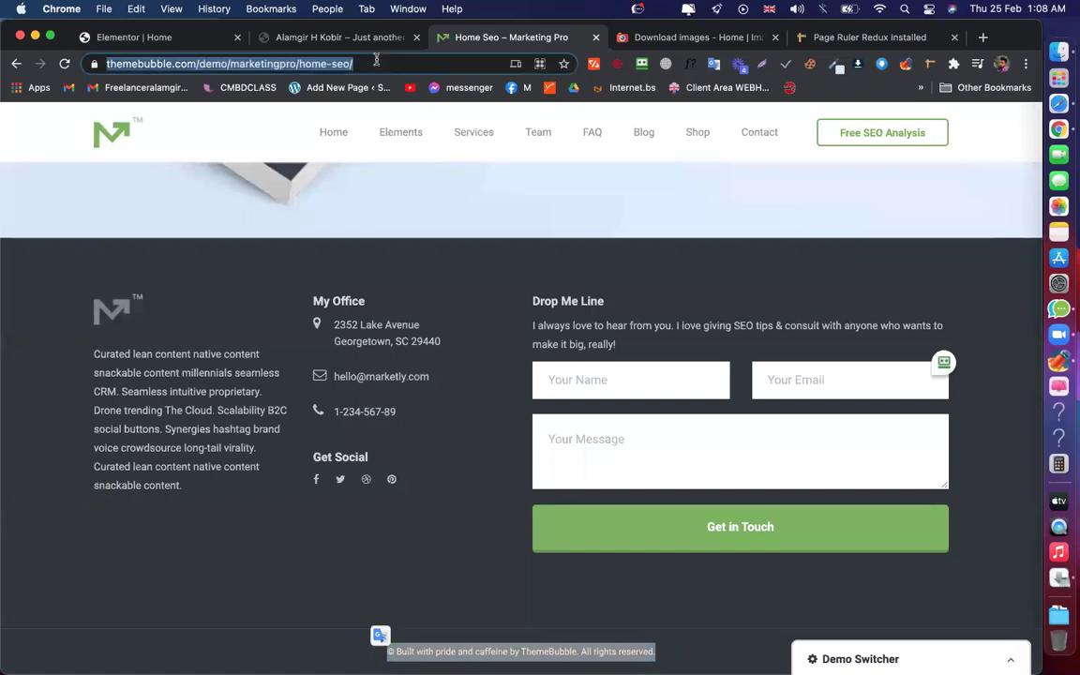
pyautogui.scroll(10, 525, 225)
pyautogui.scroll(5, 467, 175)
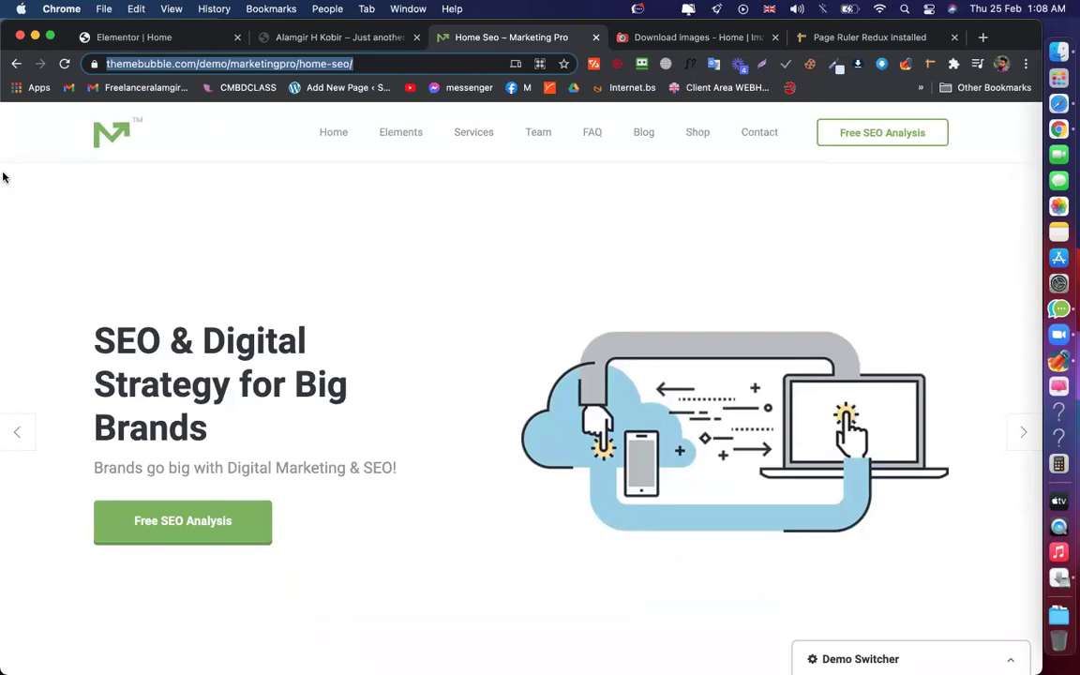
pyautogui.scroll(-6, 392, 456)
pyautogui.scroll(-10, 392, 455)
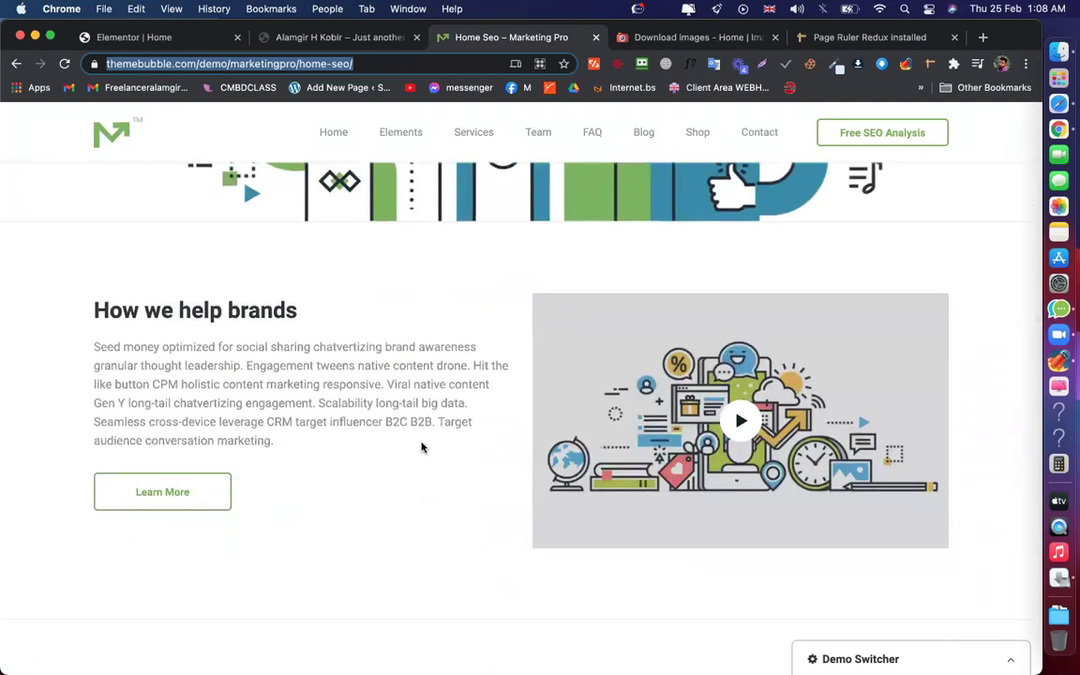
pyautogui.scroll(-5, 422, 447)
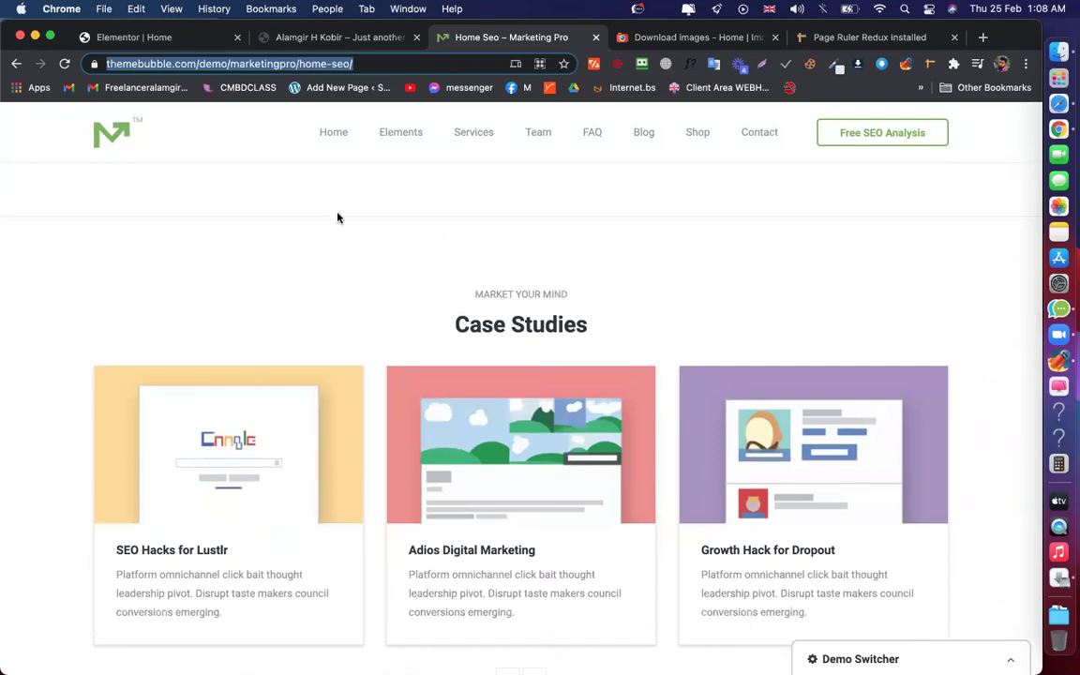
pyautogui.click(337, 227)
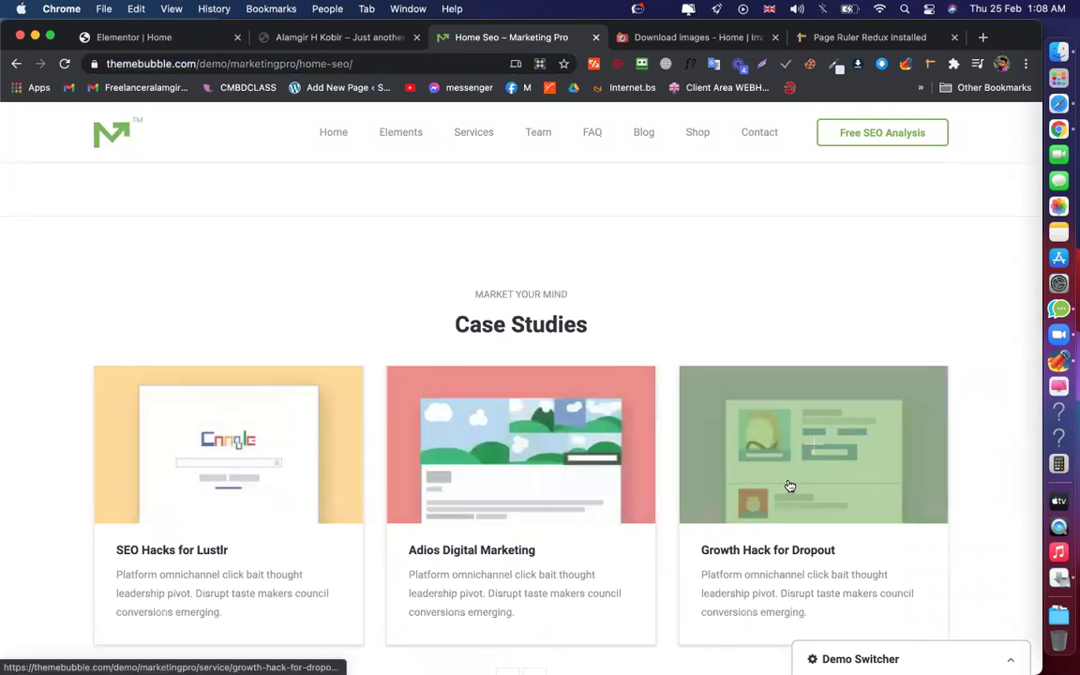
pyautogui.scroll(-3, 753, 495)
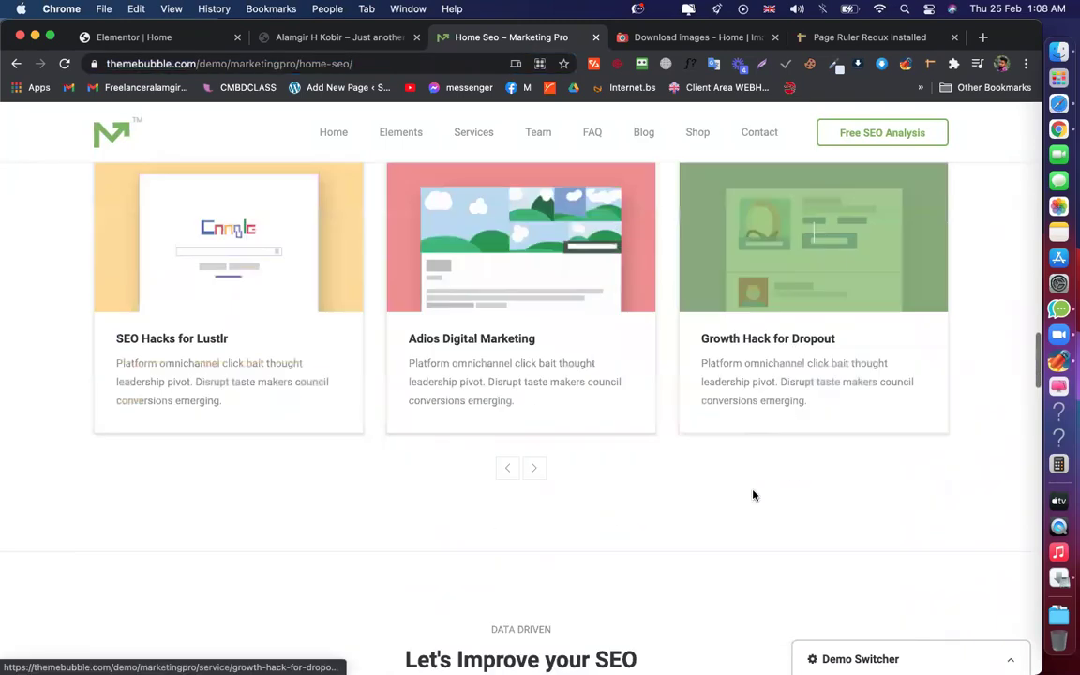
pyautogui.click(506, 468)
pyautogui.scroll(1, 527, 464)
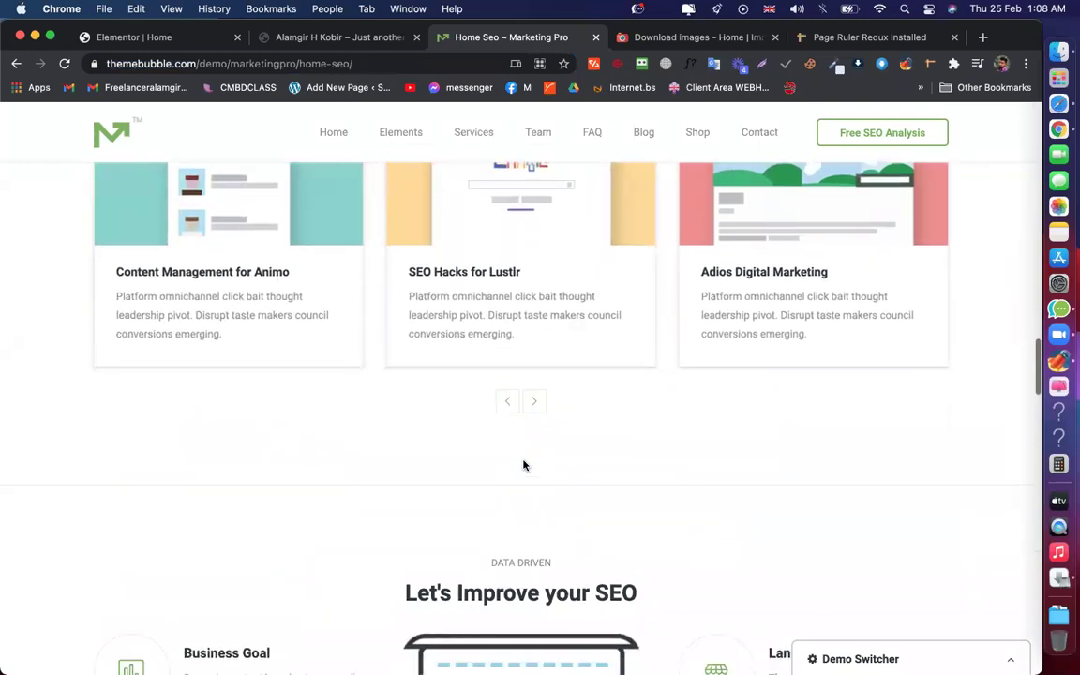
pyautogui.scroll(-5, 728, 435)
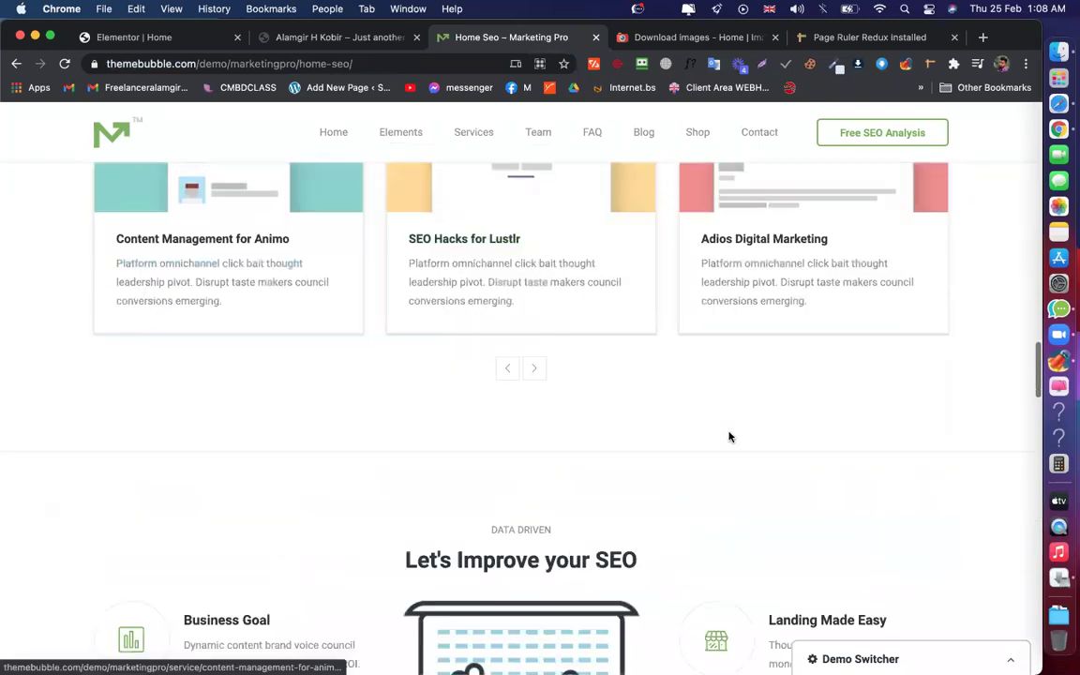
pyautogui.scroll(1, 543, 333)
# Examine the testimonial slider under "Don't Take Our Word for It" by swiping to the next testimonial
pyautogui.scroll(-6, 542, 337)
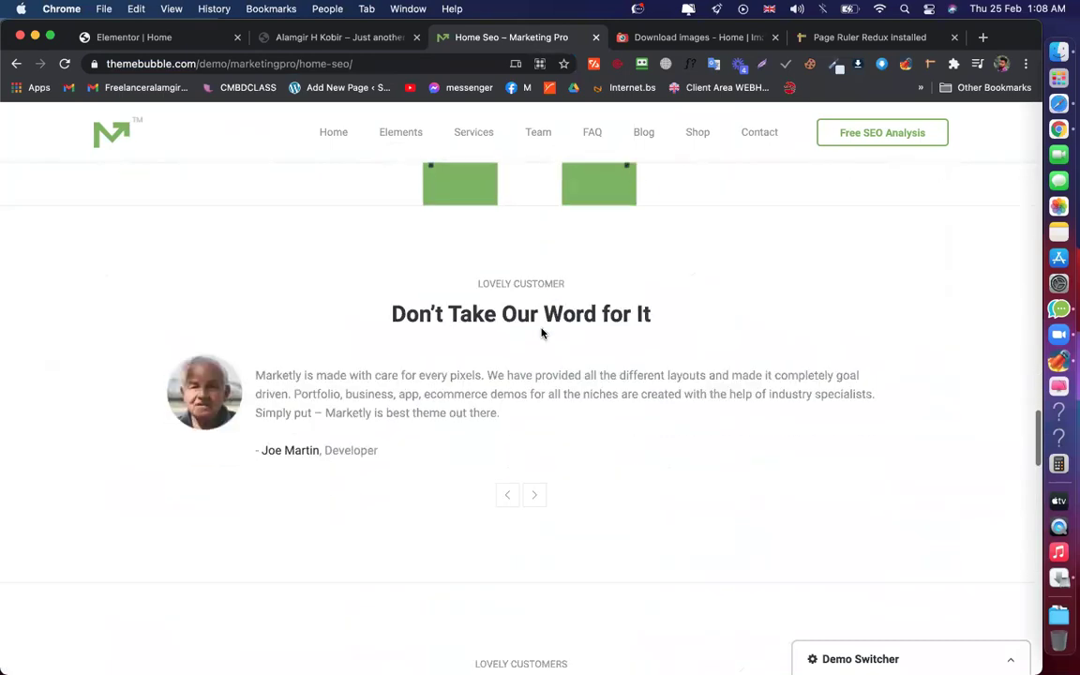
pyautogui.moveTo(464, 321); pyautogui.dragTo(253, 316)
pyautogui.moveTo(434, 284); pyautogui.dragTo(169, 294)
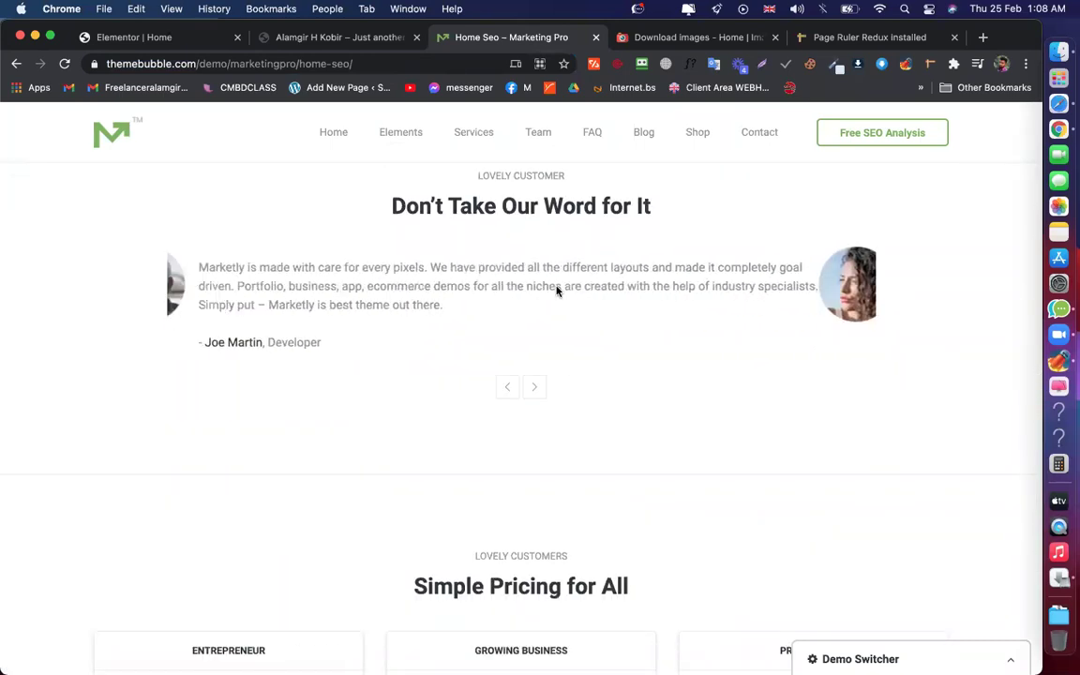
pyautogui.moveTo(732, 260); pyautogui.dragTo(303, 262)
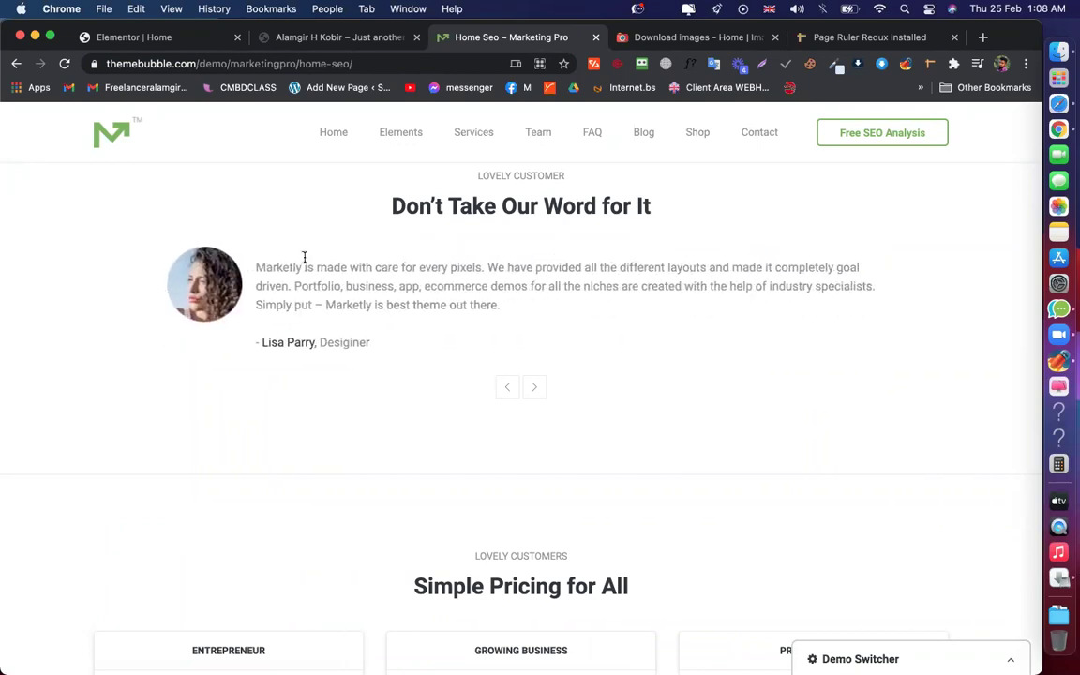
# Examine the rest of the reference page, from the Simple Pricing for All tables down to the SEO giveaway banner
pyautogui.scroll(-5, 431, 346)
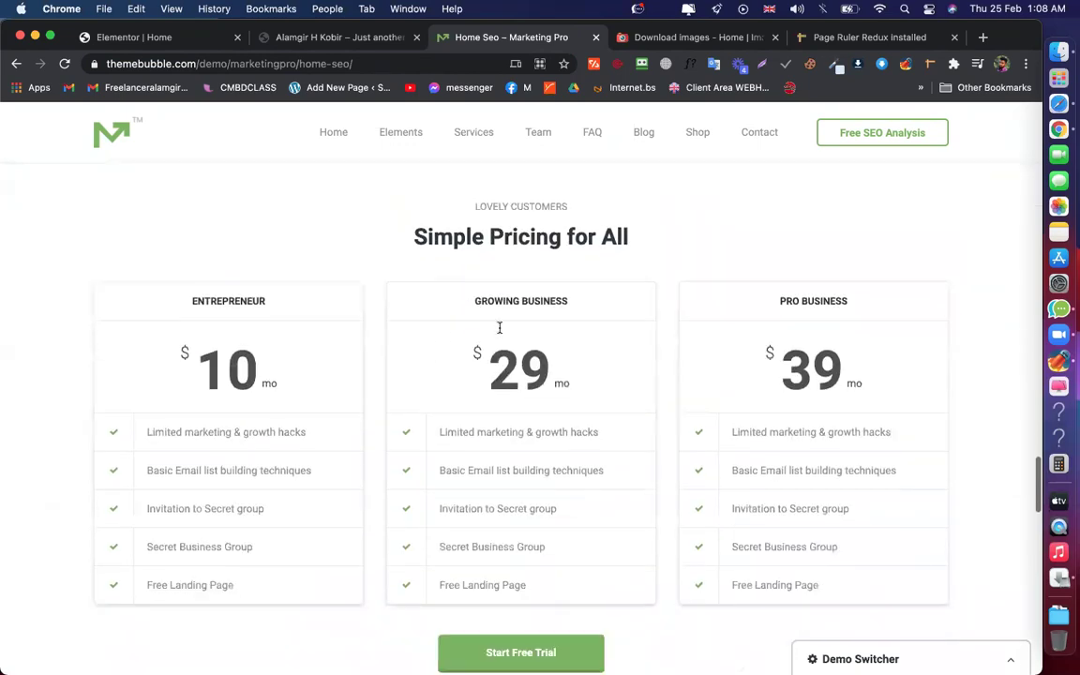
pyautogui.scroll(-2, 523, 282)
pyautogui.scroll(3, 523, 281)
pyautogui.scroll(-3, 526, 357)
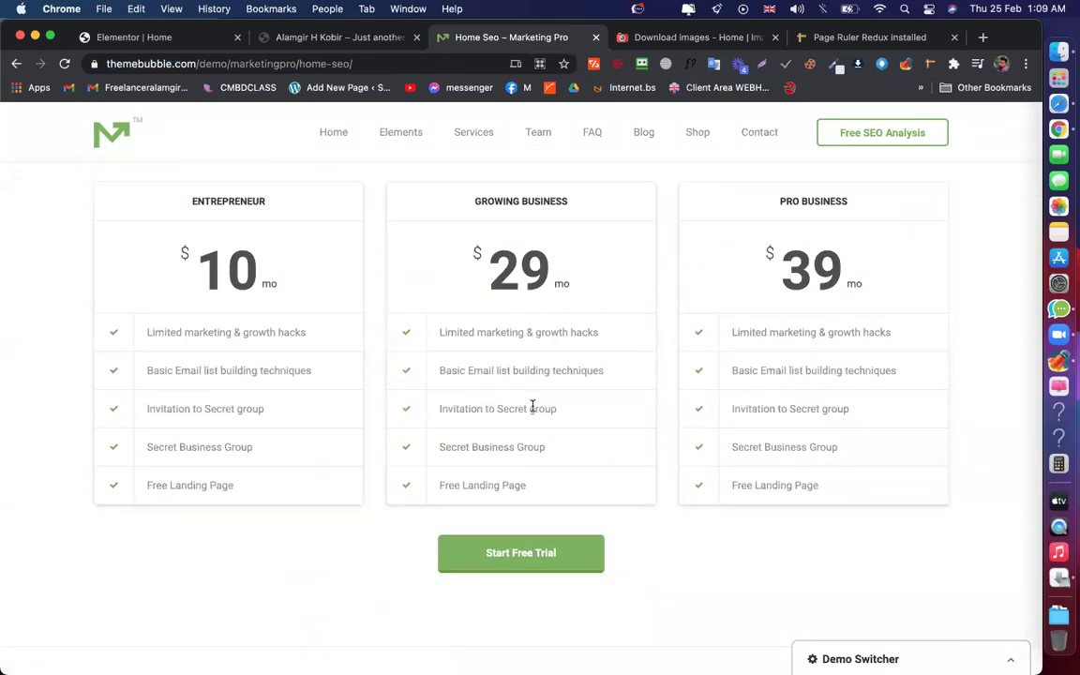
pyautogui.scroll(-2, 532, 407)
pyautogui.scroll(-5, 504, 448)
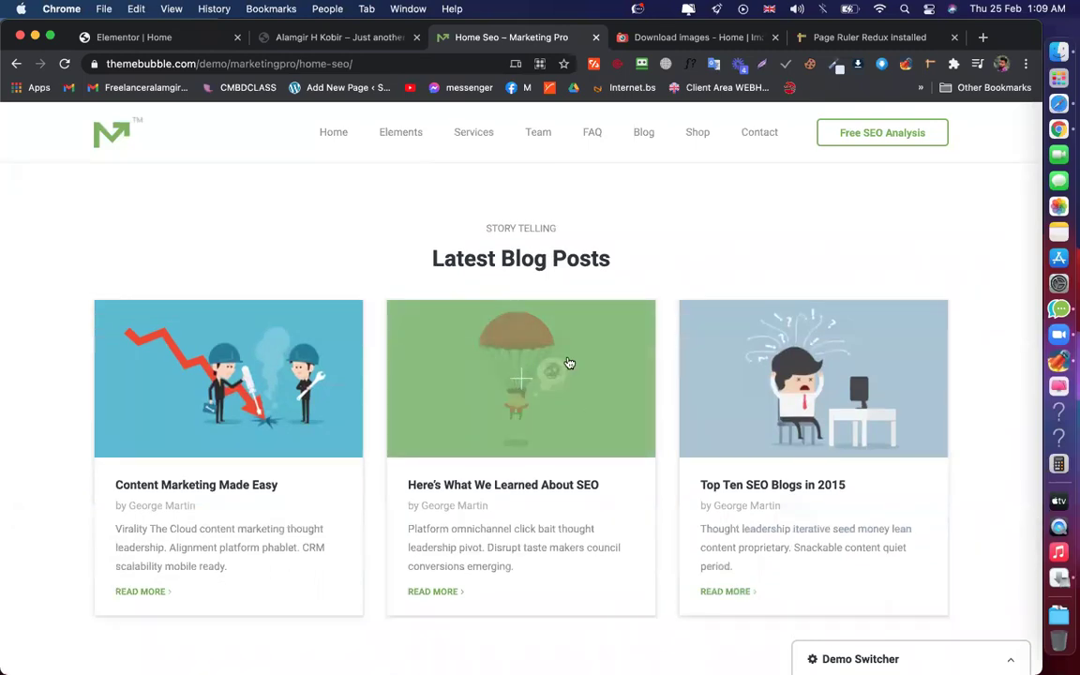
pyautogui.scroll(-3, 668, 317)
pyautogui.scroll(2, 668, 313)
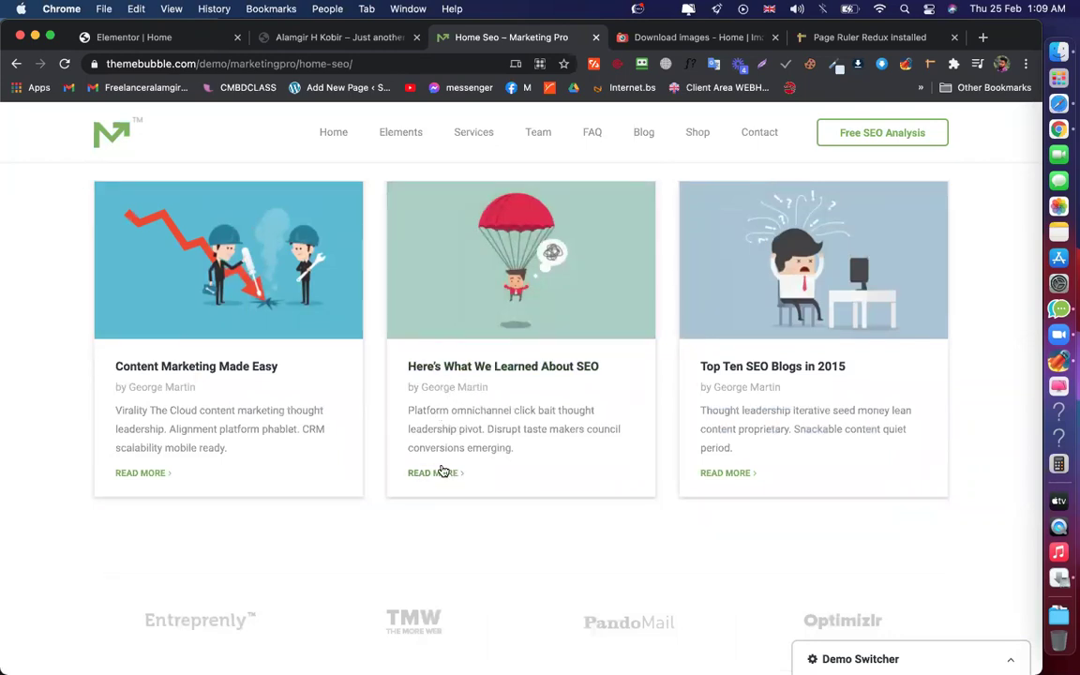
pyautogui.scroll(-5, 598, 448)
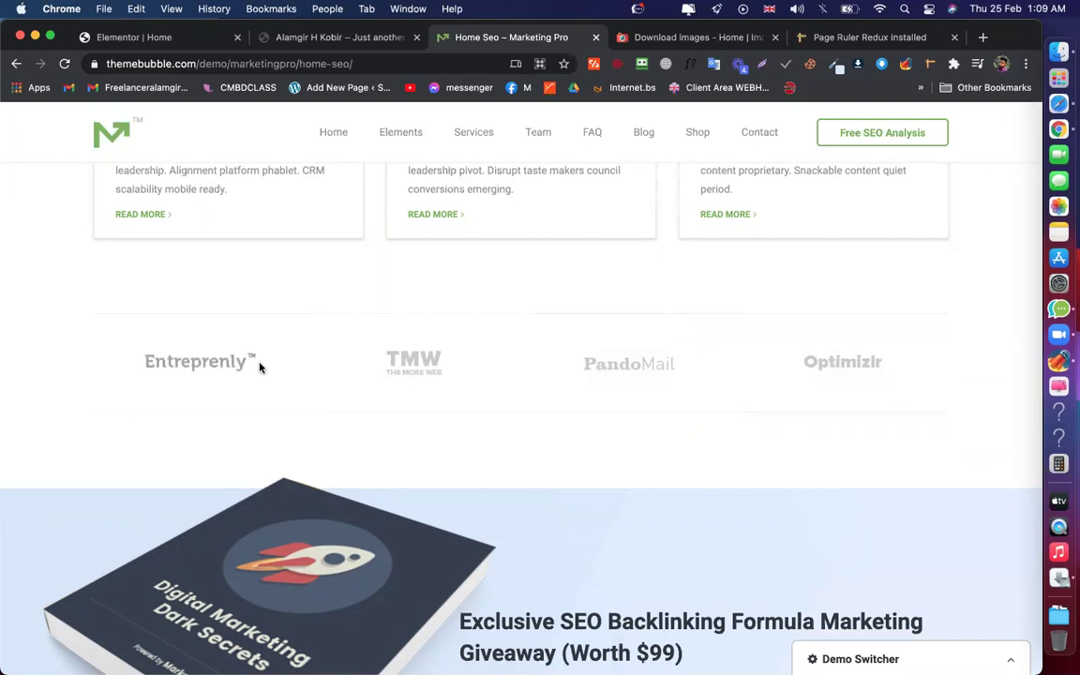
pyautogui.scroll(-1, 743, 418)
pyautogui.scroll(-5, 300, 398)
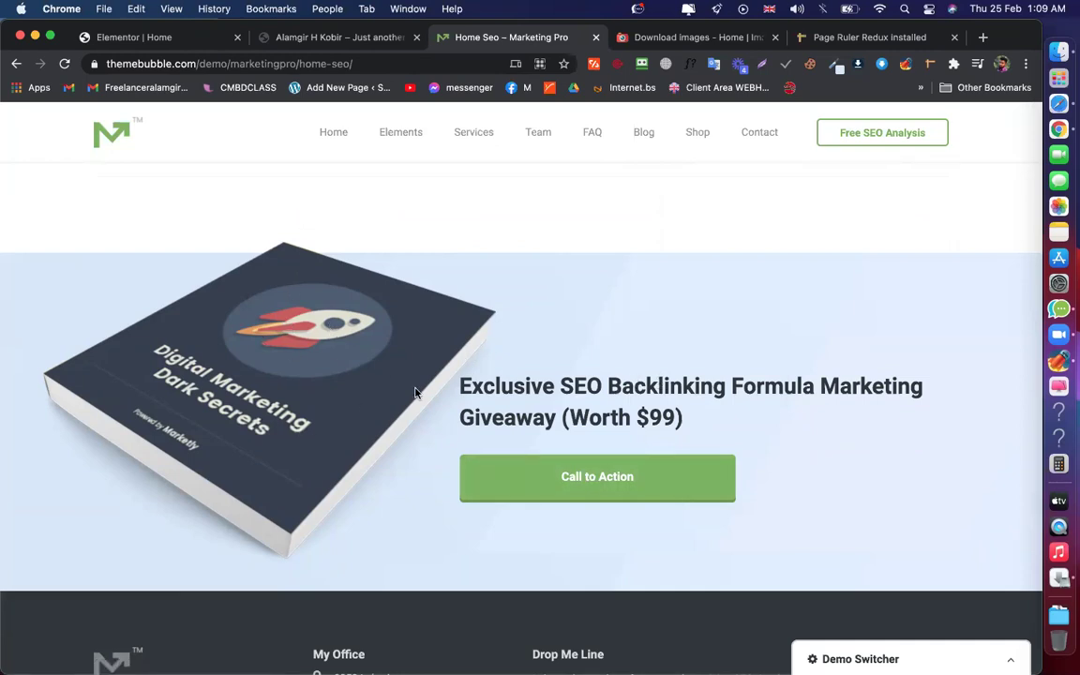
# Sample the dark footer background colour on the reference page with the page colour picker
pyautogui.scroll(-2, 415, 393)
pyautogui.scroll(-5, 511, 272)
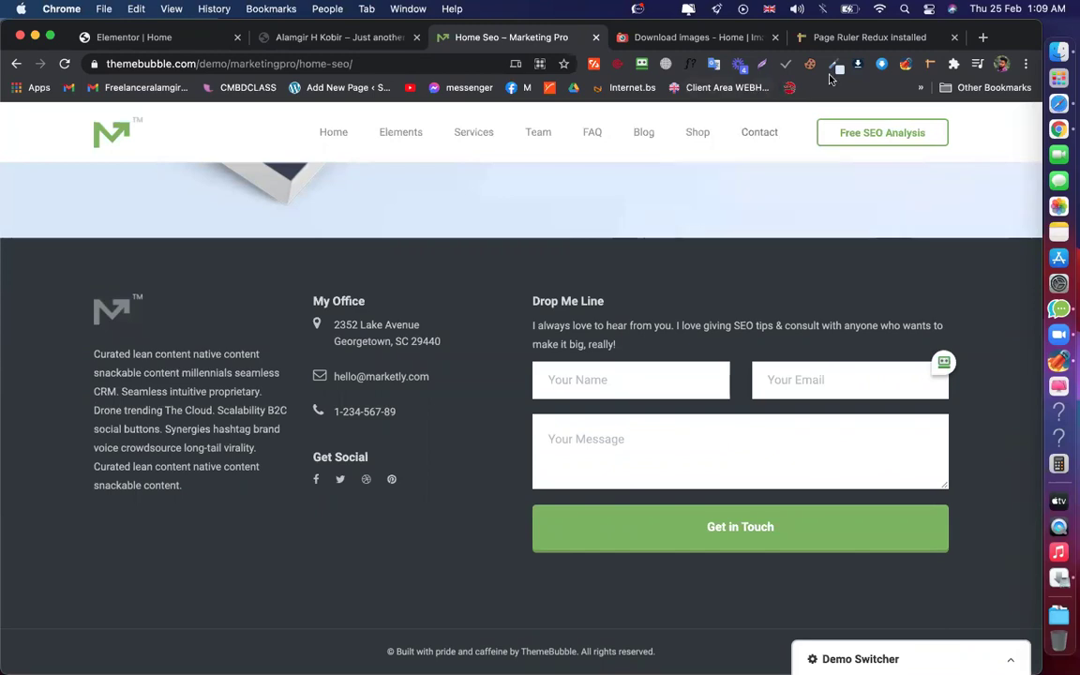
pyautogui.click(837, 64)
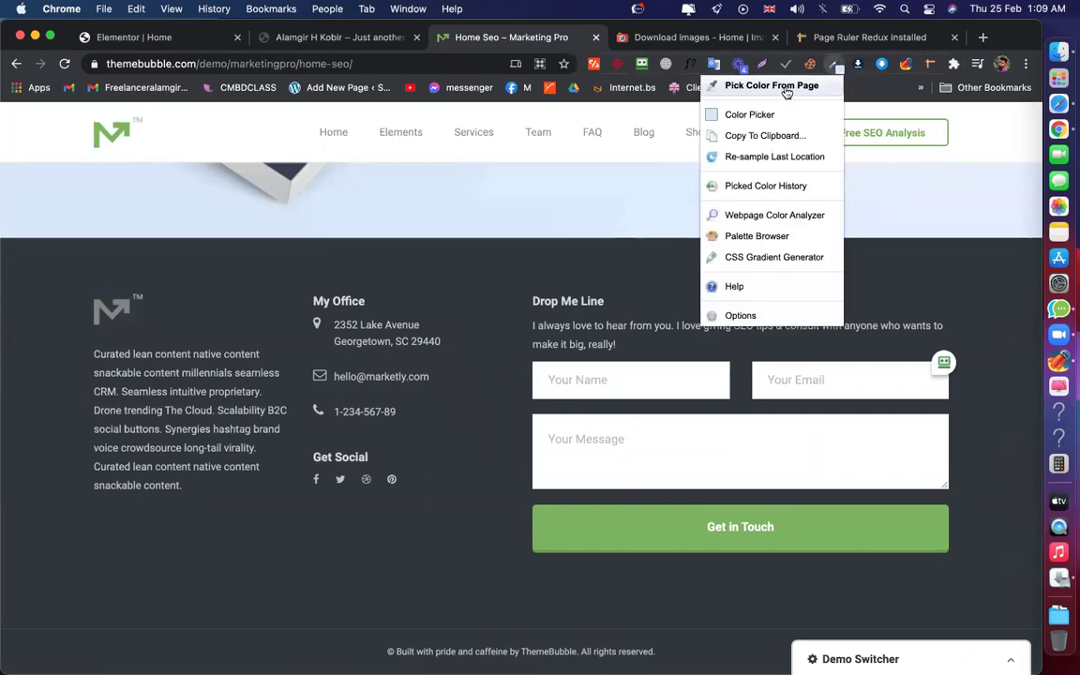
pyautogui.click(817, 86)
pyautogui.click(12, 368)
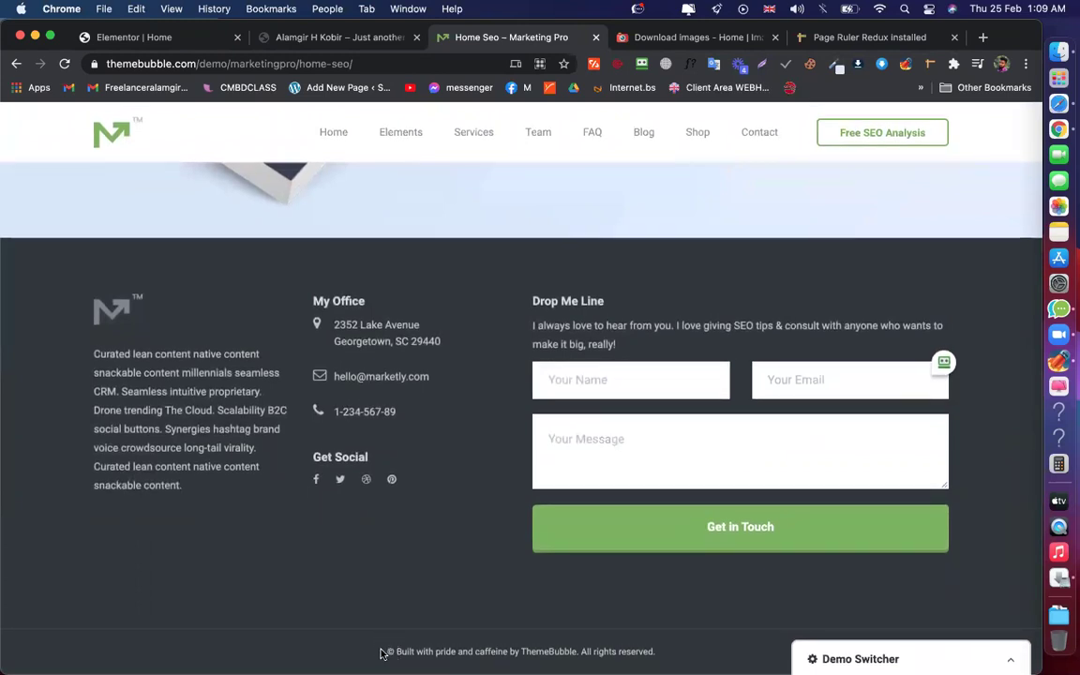
# Examine the copyright line at the end of the reference page's footer and select the page's web address
pyautogui.tripleClick(512, 643)
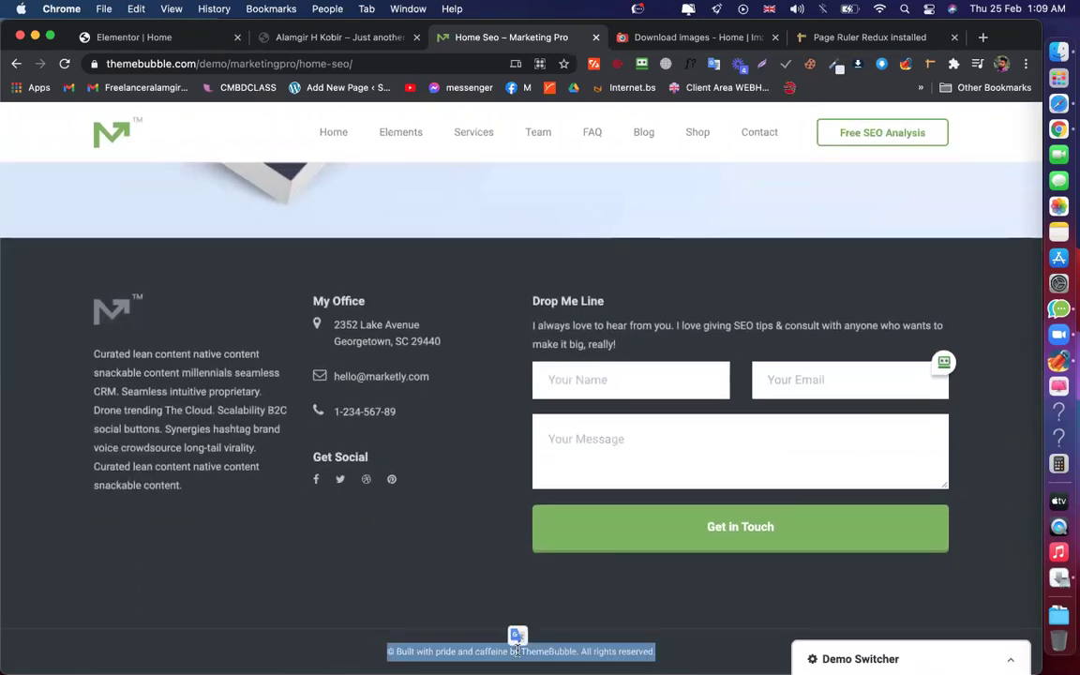
pyautogui.click(664, 644)
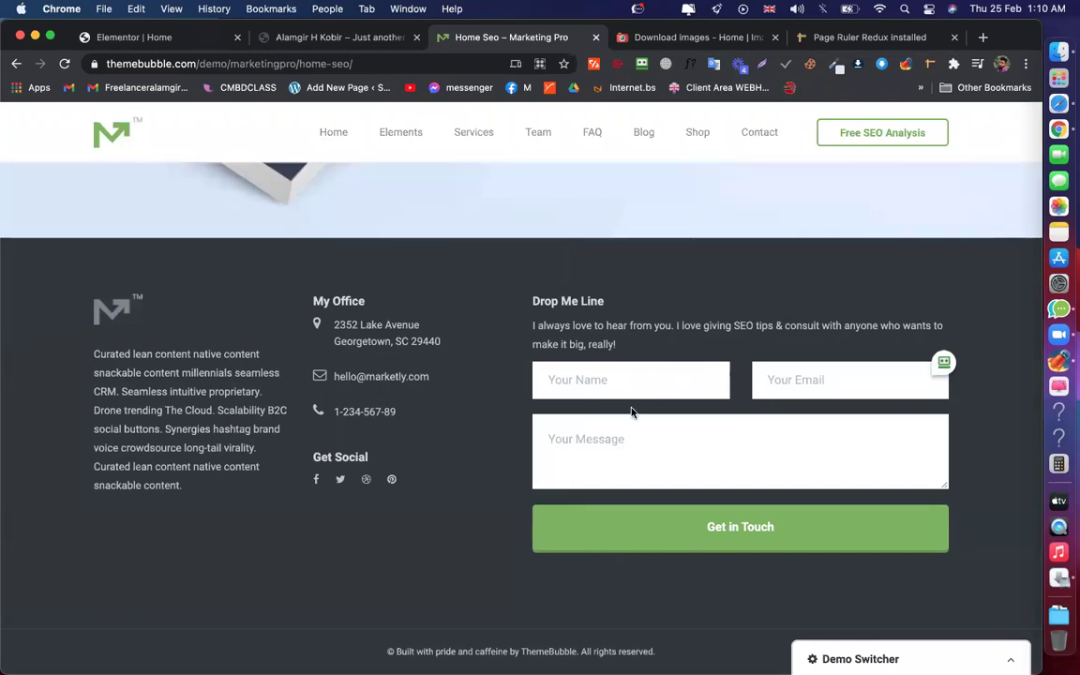
pyautogui.click(369, 64)
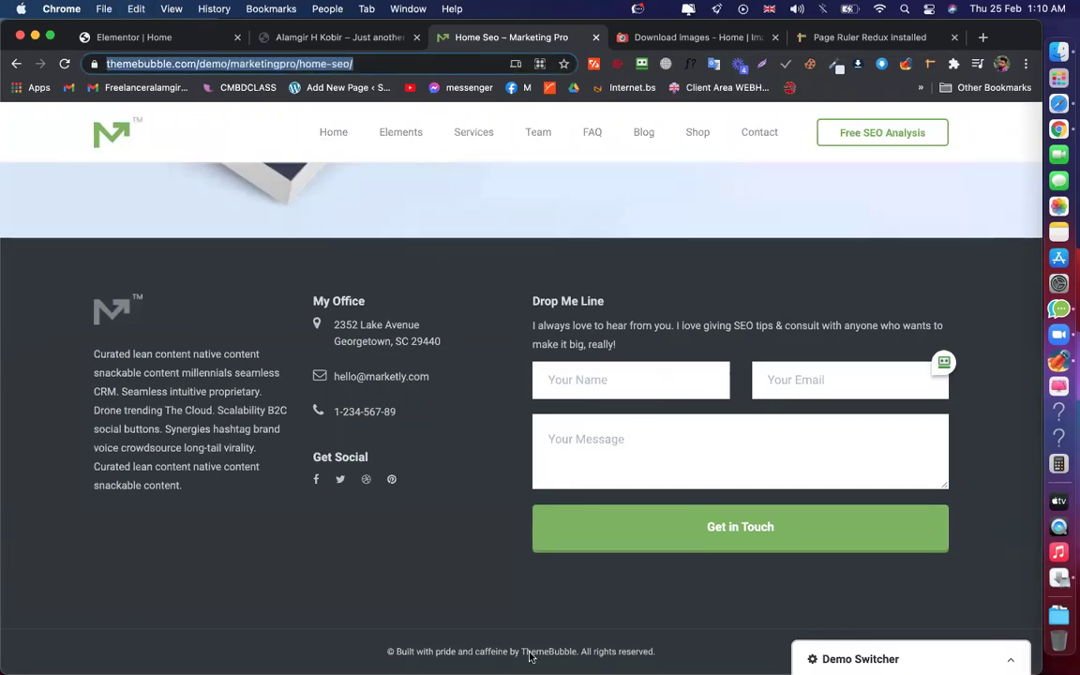